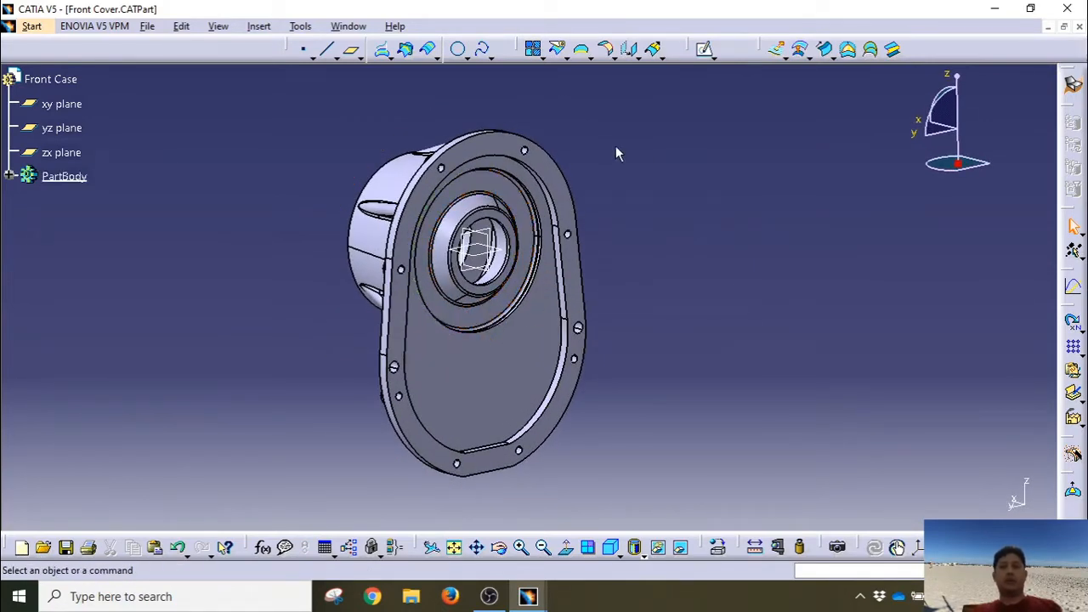
Step: Orbit the Front Case part to inspect its flange face and cylindrical boss
{"action": "middle_click_drag", "start_coordinate": [782, 371], "coordinate": [531, 199]}
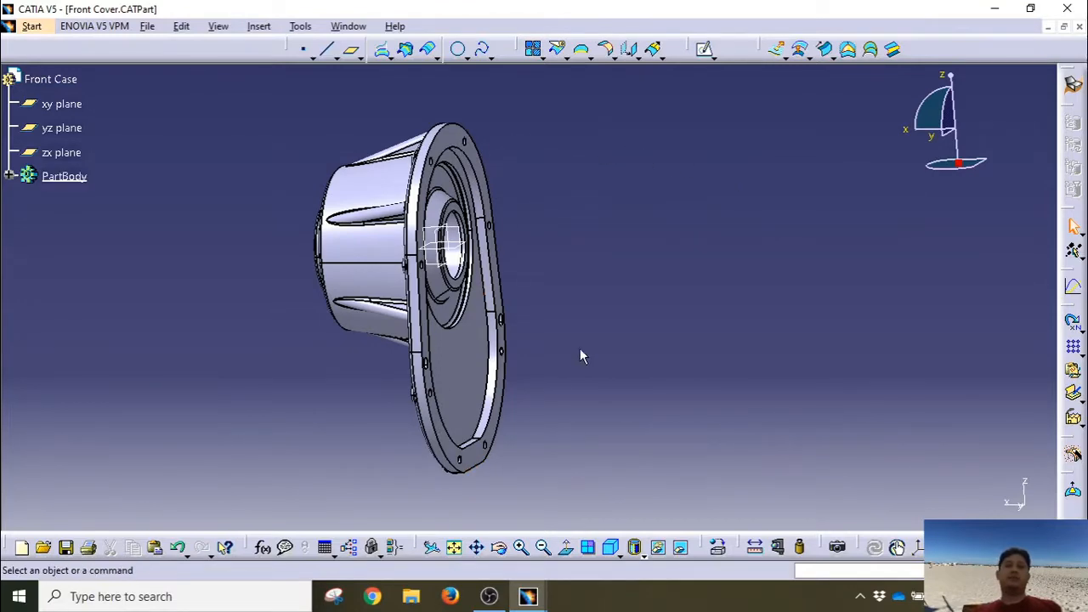
{"action": "middle_click_drag", "start_coordinate": [580, 355], "coordinate": [537, 406]}
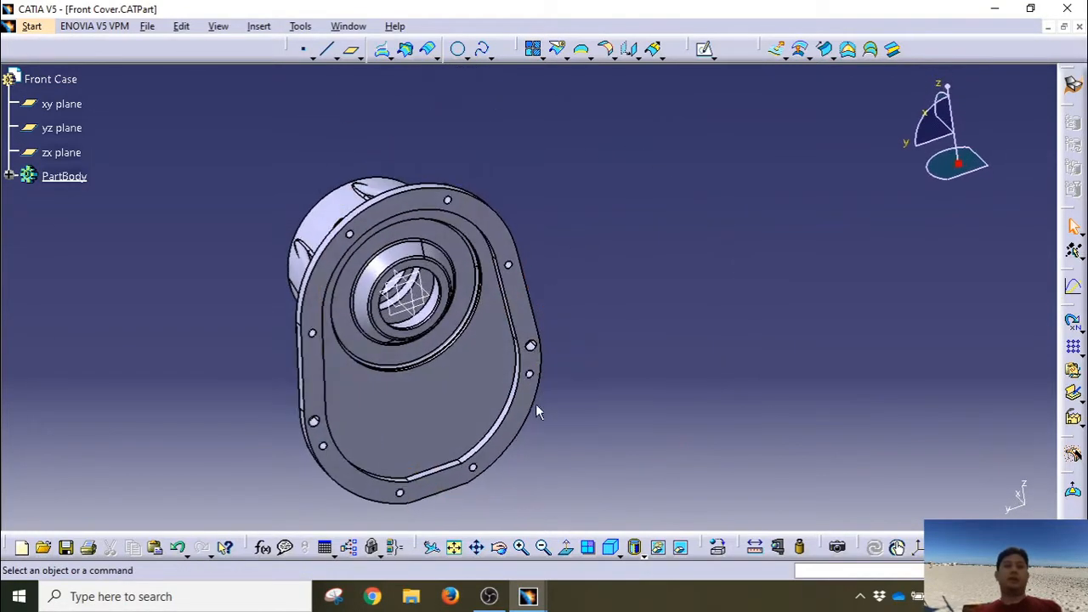
{"action": "middle_click_drag", "start_coordinate": [338, 299], "coordinate": [342, 248]}
{"action": "middle_click_drag", "start_coordinate": [527, 293], "coordinate": [677, 342]}
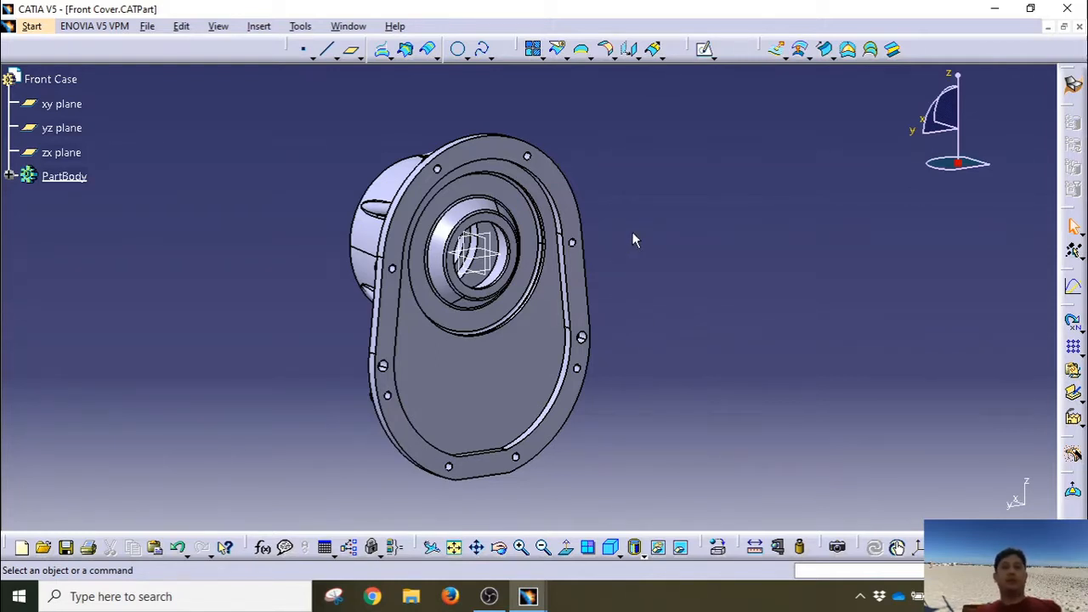
{"action": "left_click", "coordinate": [568, 183]}
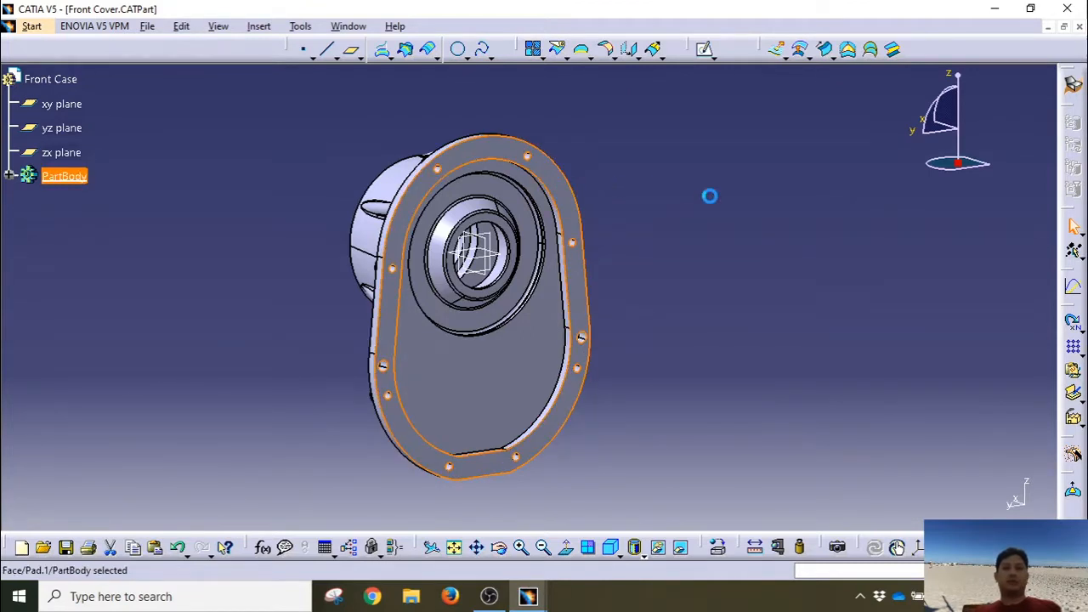
{"action": "middle_click_drag", "start_coordinate": [674, 292], "coordinate": [672, 274]}
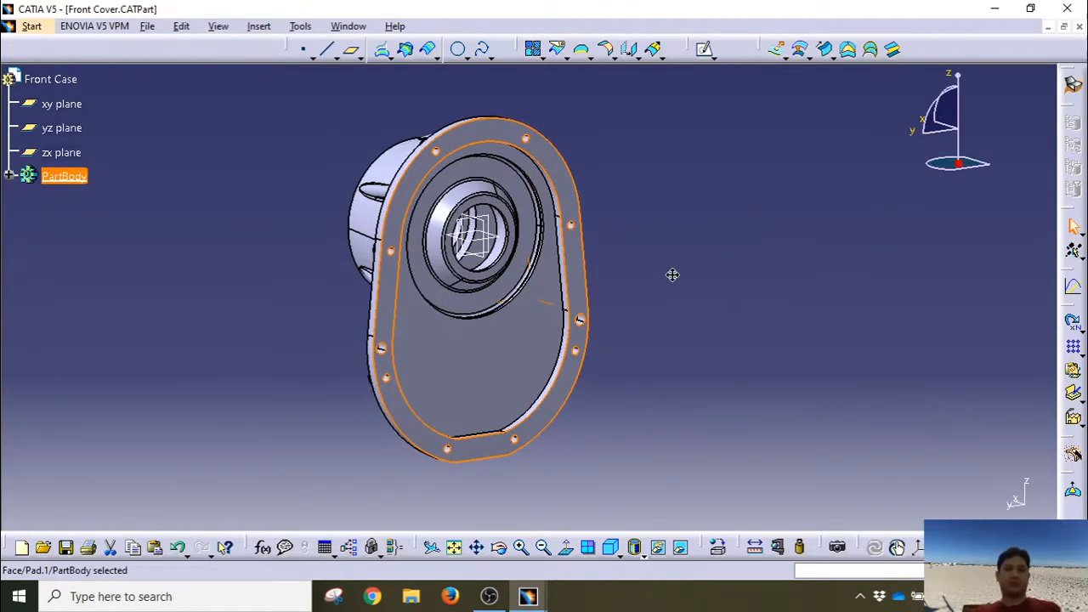
{"action": "left_click", "coordinate": [672, 274]}
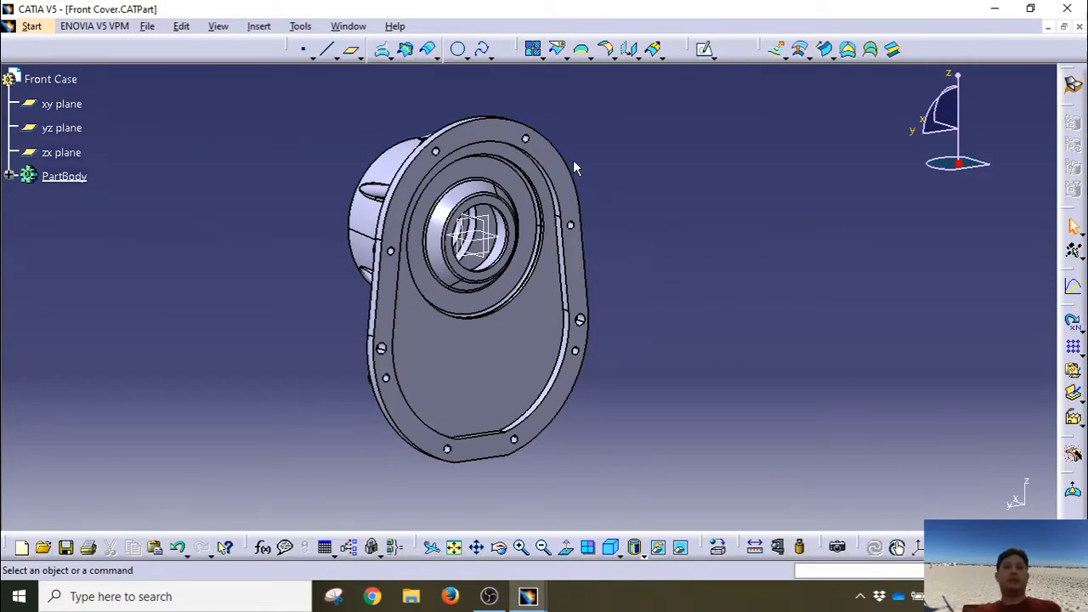
Step: Insert a geometrical set named Flange under the Front Case part
{"action": "left_click", "coordinate": [64, 79]}
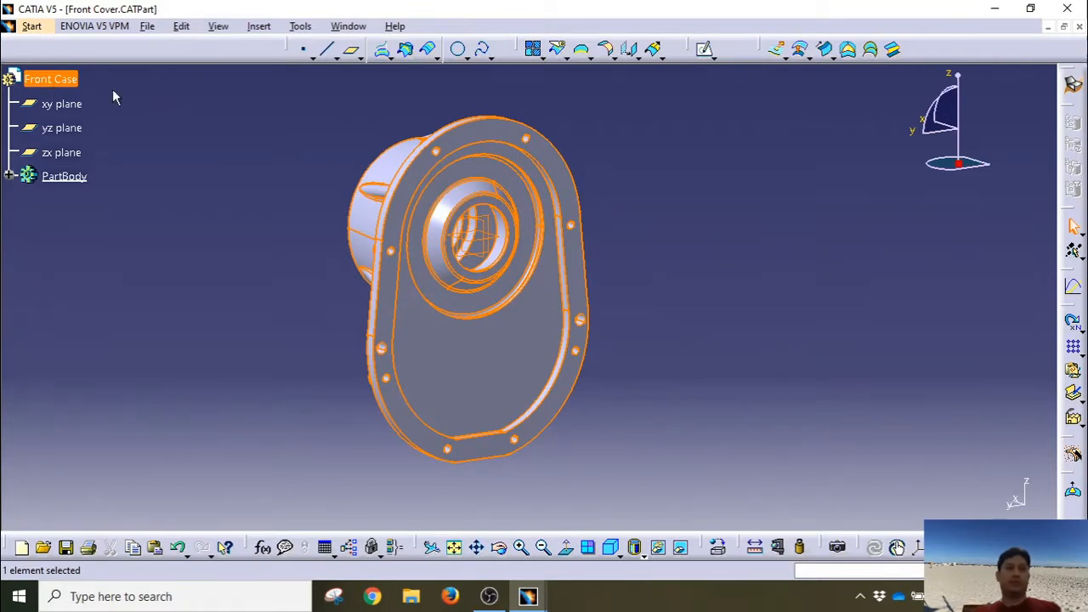
{"action": "left_click", "coordinate": [259, 26]}
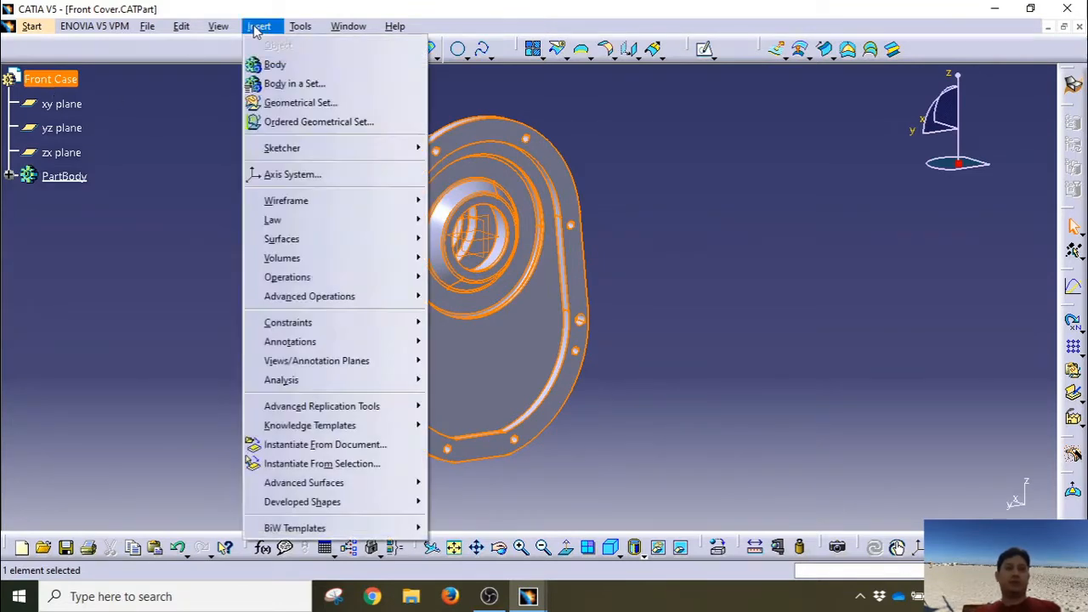
{"action": "left_click", "coordinate": [263, 103]}
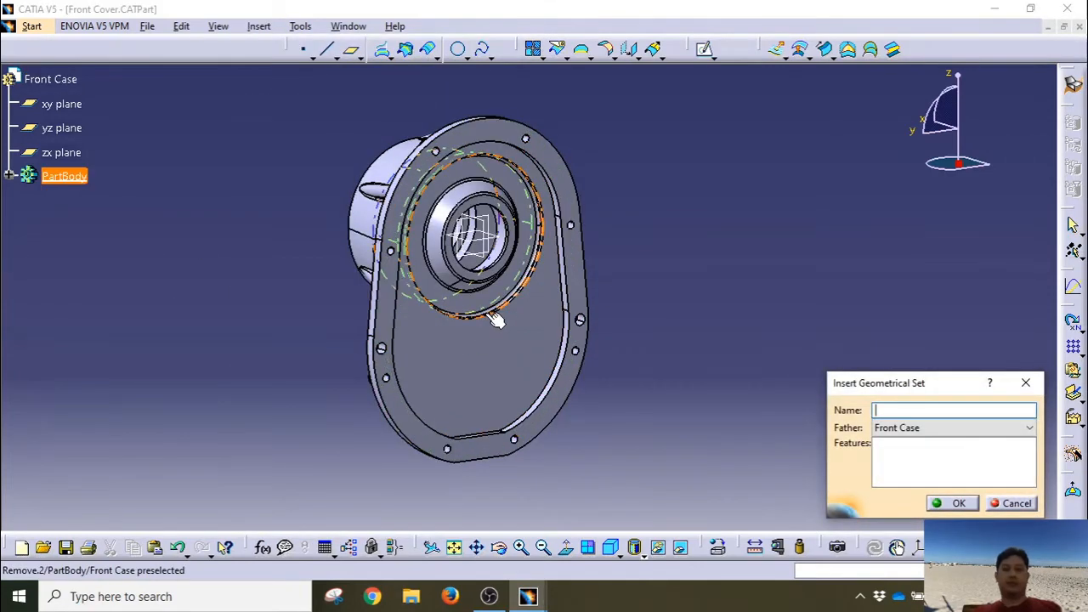
{"action": "type", "text": "Flange"}
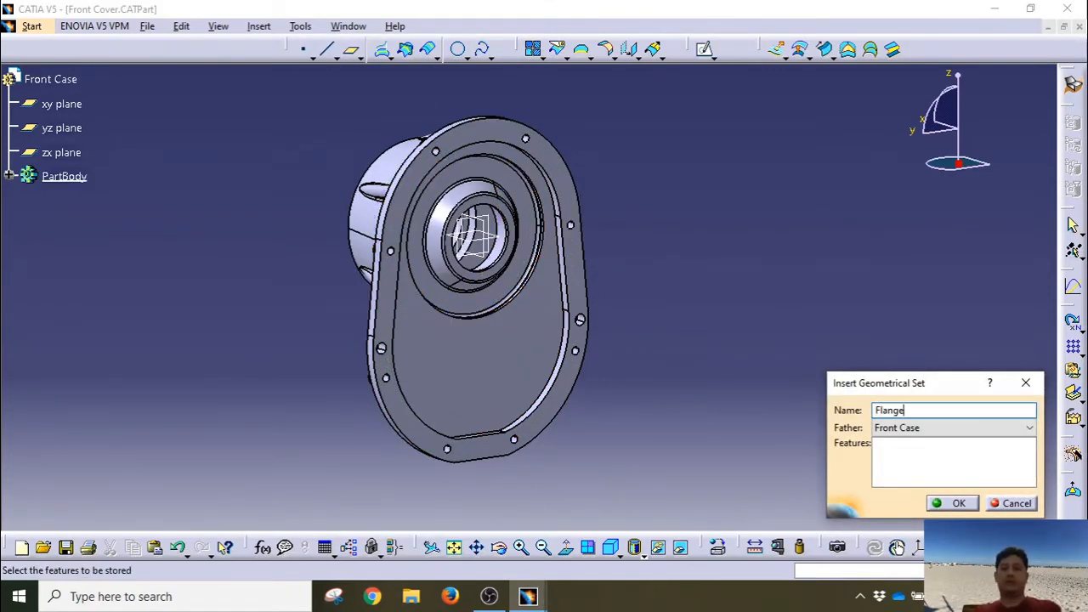
{"action": "key", "text": "Return"}
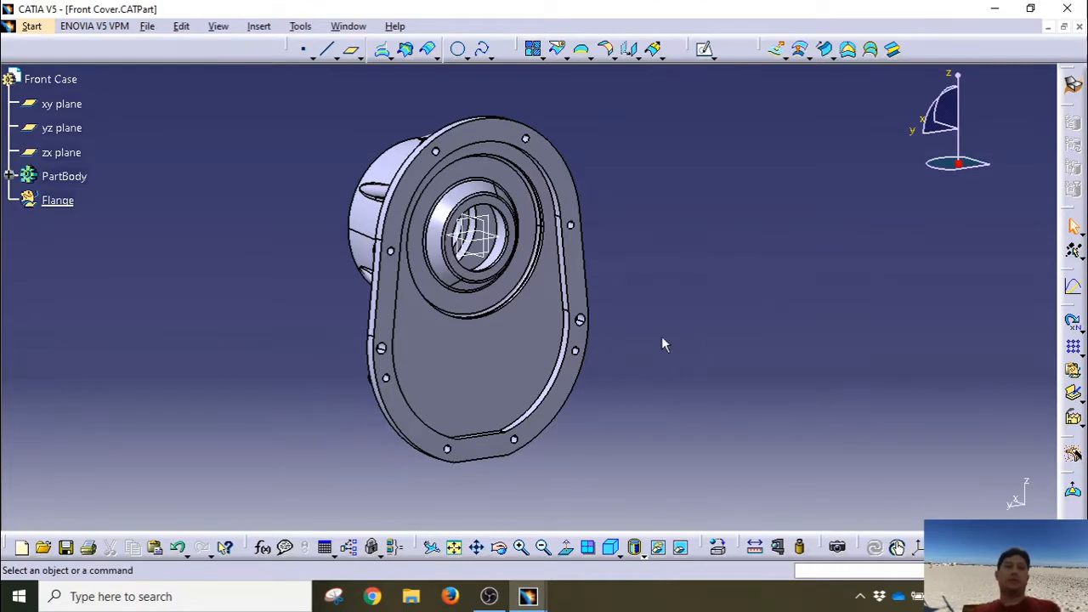
{"action": "left_click", "coordinate": [58, 201]}
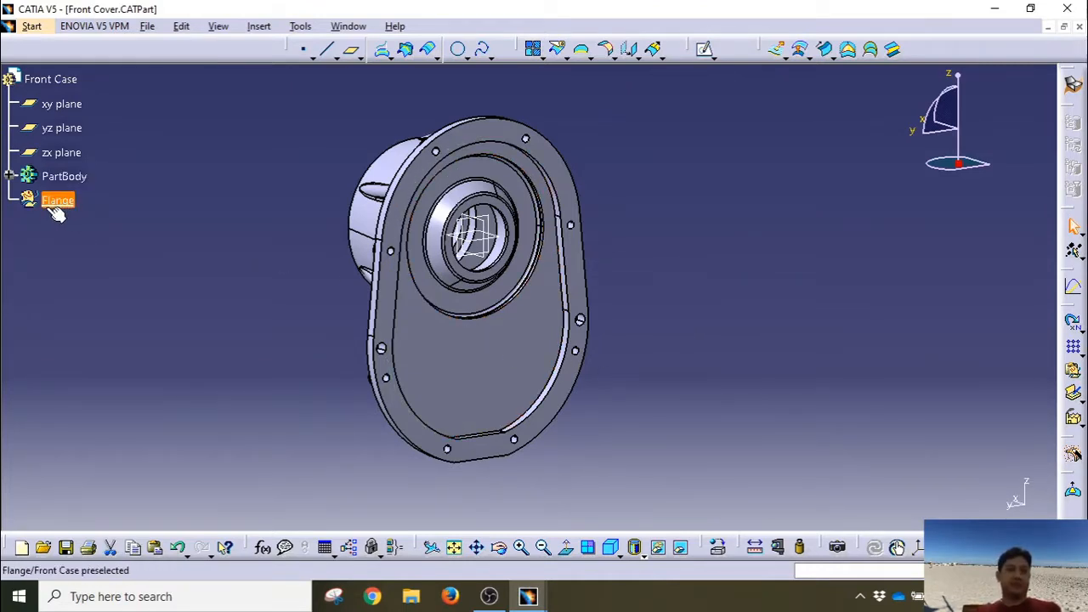
{"action": "left_click", "coordinate": [586, 270]}
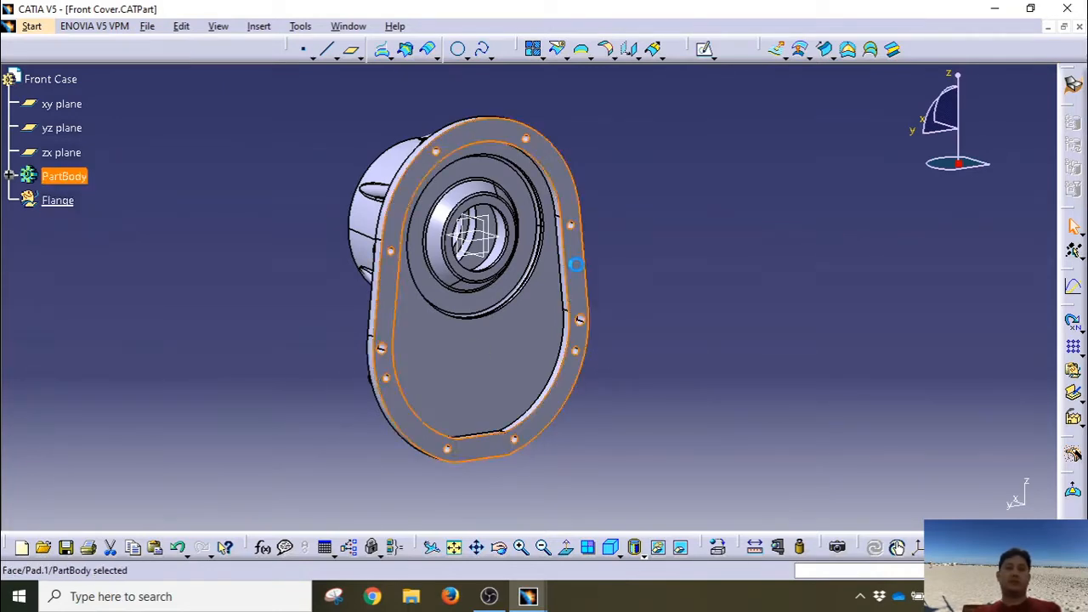
{"action": "middle_click_drag", "start_coordinate": [761, 335], "coordinate": [421, 322]}
Step: Switch to Generative Shape Design via Start > Shape, cancelling the New Part prompt
{"action": "left_click", "coordinate": [34, 27]}
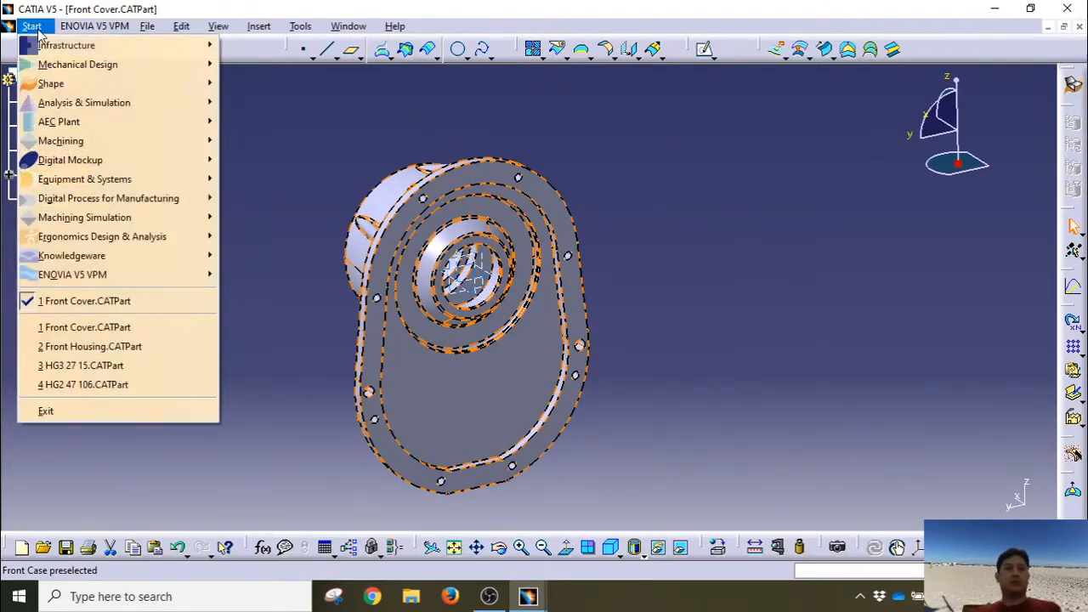
{"action": "mouse_move", "coordinate": [76, 83]}
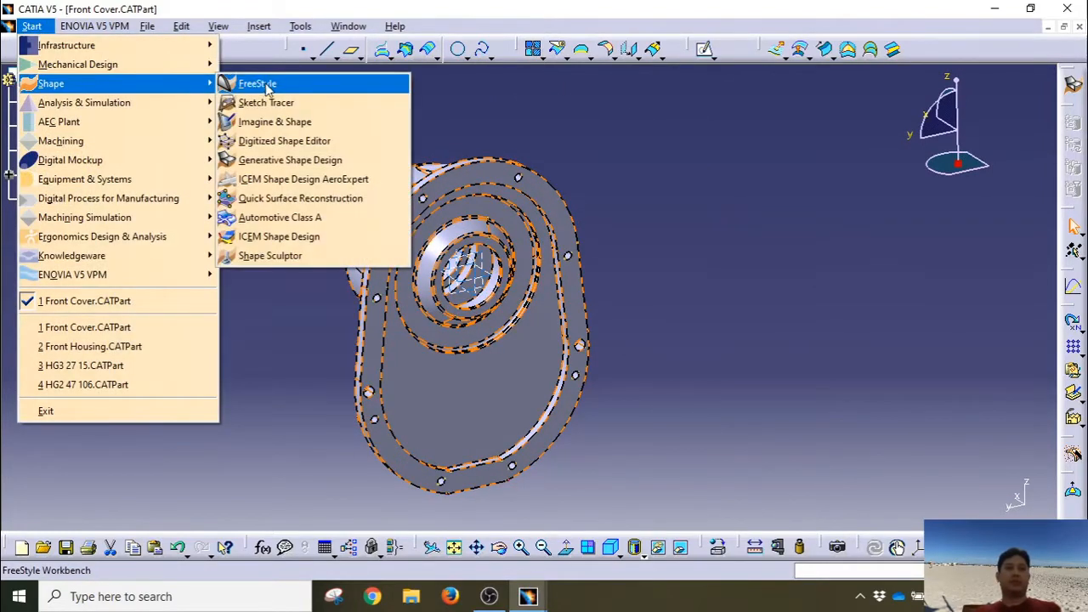
{"action": "left_click", "coordinate": [270, 160]}
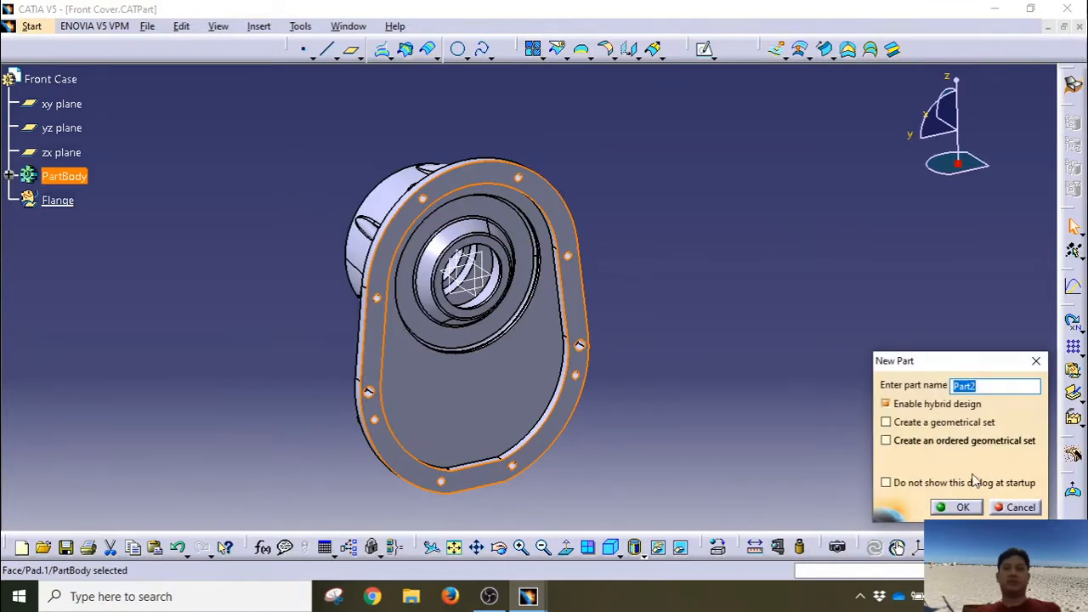
{"action": "left_click", "coordinate": [1009, 508]}
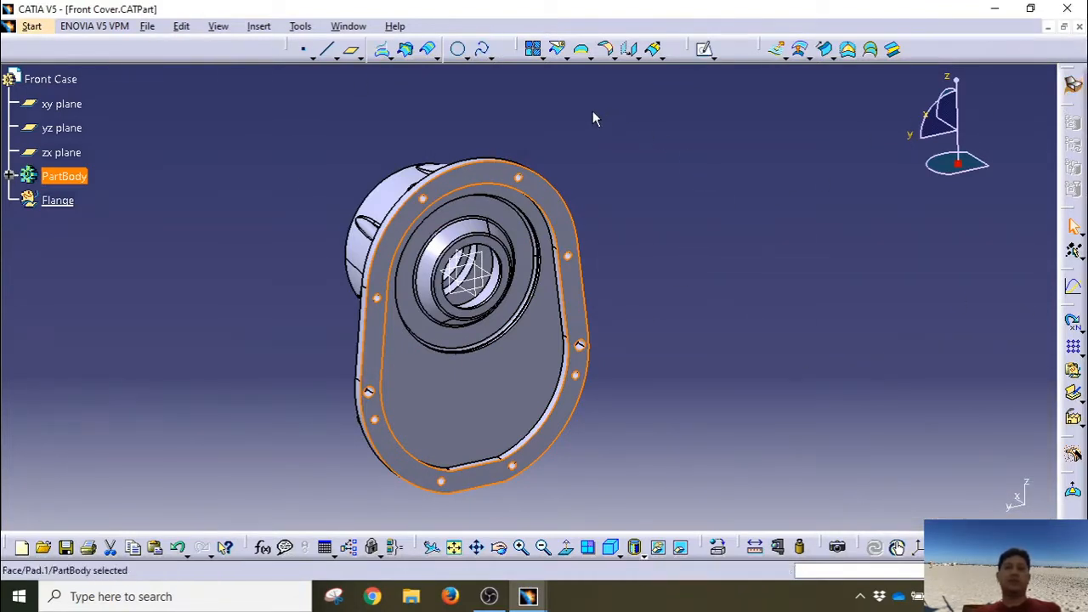
{"action": "middle_click_drag", "start_coordinate": [593, 110], "coordinate": [611, 100]}
{"action": "left_click", "coordinate": [592, 60]}
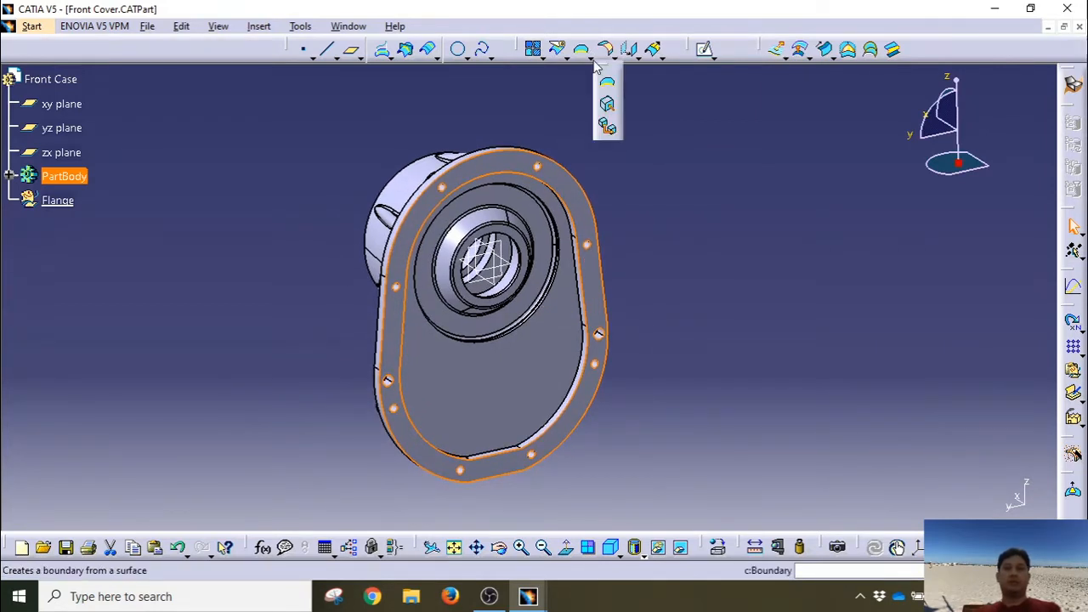
Step: Extract the flange face as Extract.2, then collapse the Flange node in the tree
{"action": "left_click", "coordinate": [610, 106]}
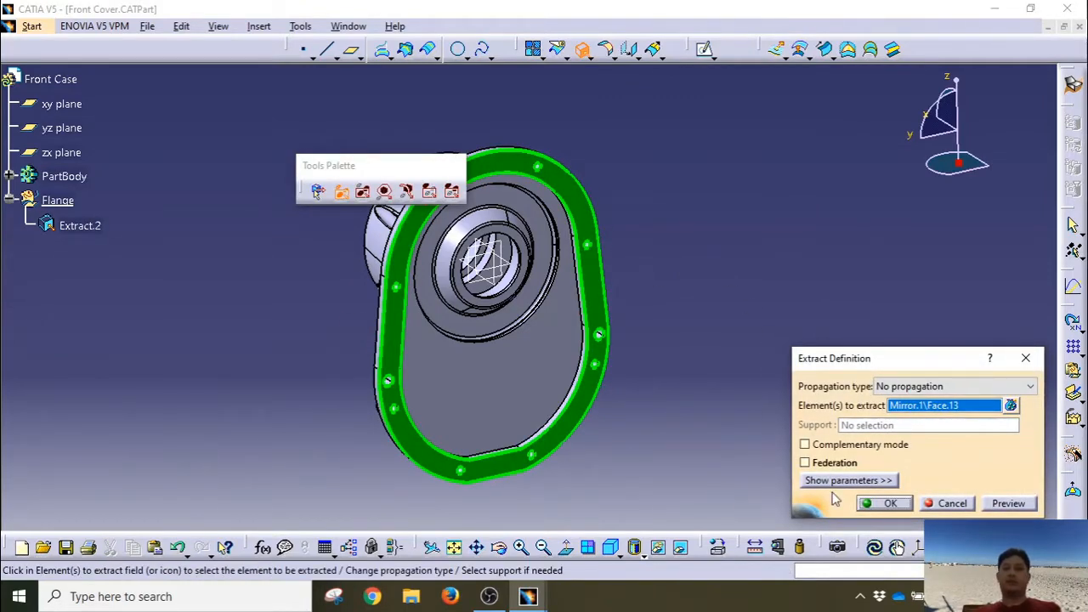
{"action": "left_click", "coordinate": [884, 506]}
{"action": "middle_click_drag", "start_coordinate": [825, 484], "coordinate": [714, 323]}
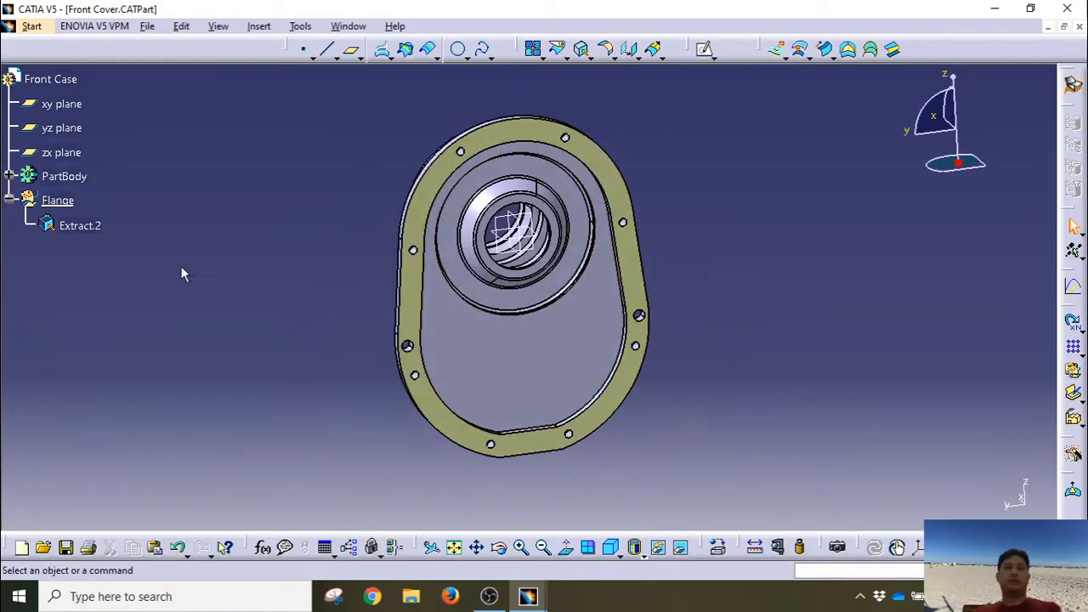
{"action": "left_click", "coordinate": [79, 226]}
{"action": "left_click", "coordinate": [9, 199]}
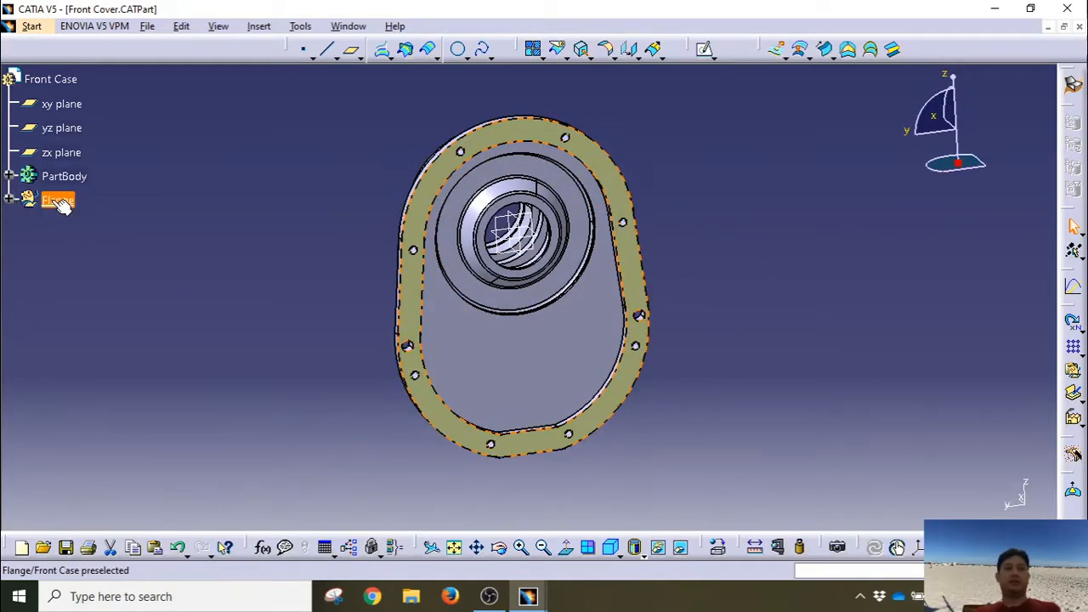
{"action": "left_click", "coordinate": [58, 202]}
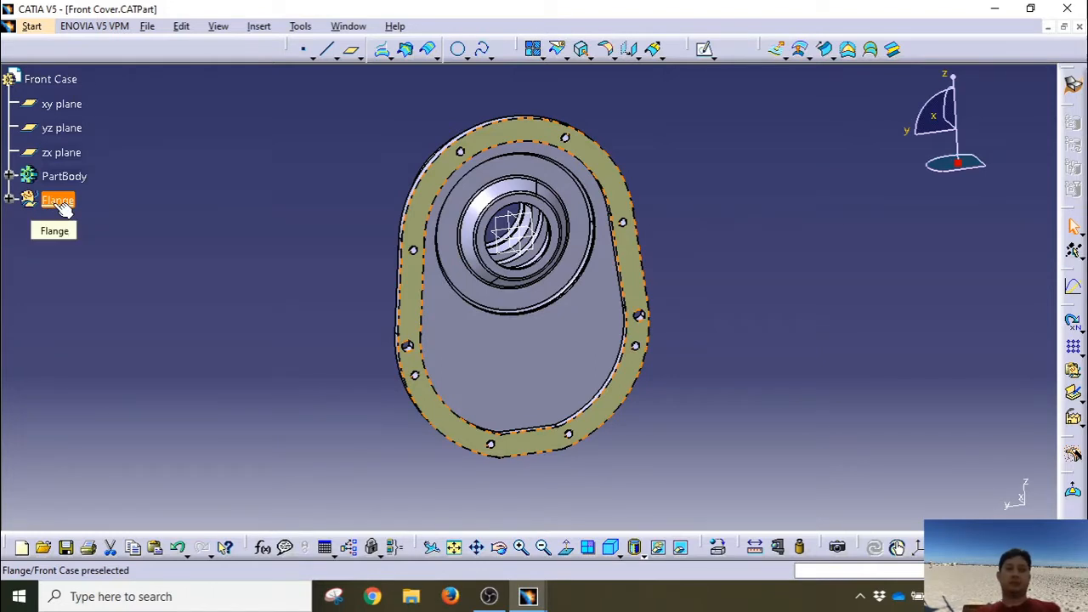
Step: Define the Flange geometrical set as the in-work object
{"action": "right_click", "coordinate": [63, 210]}
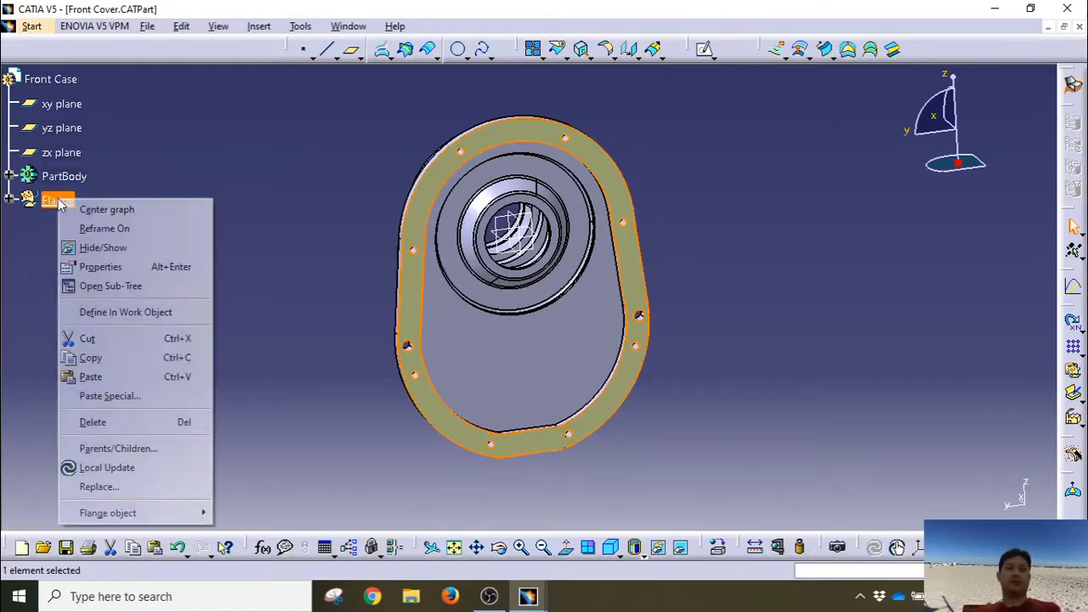
{"action": "left_click", "coordinate": [136, 313]}
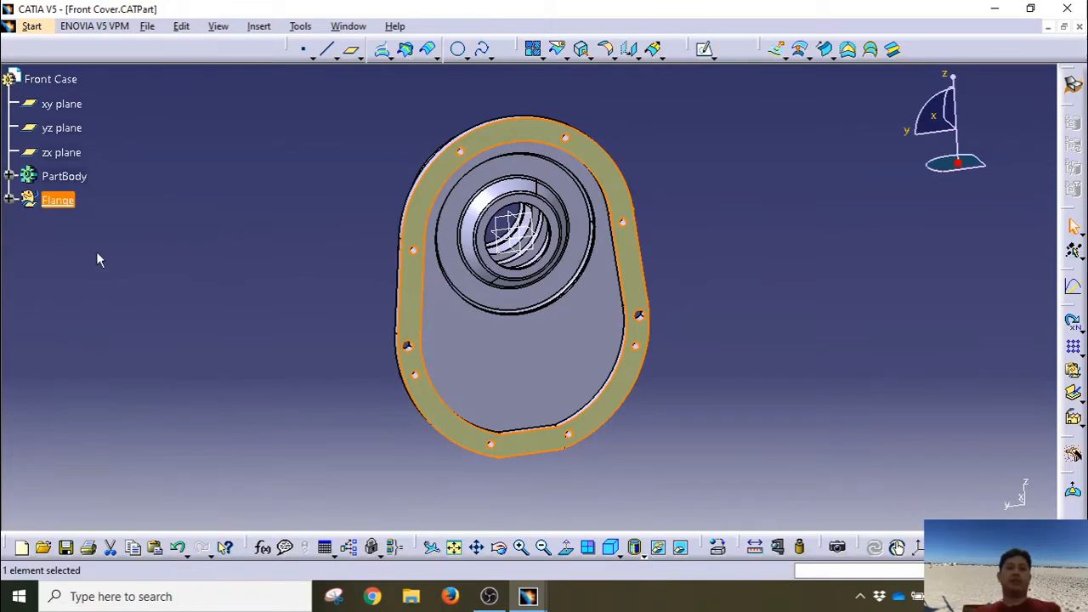
{"action": "left_click", "coordinate": [68, 177]}
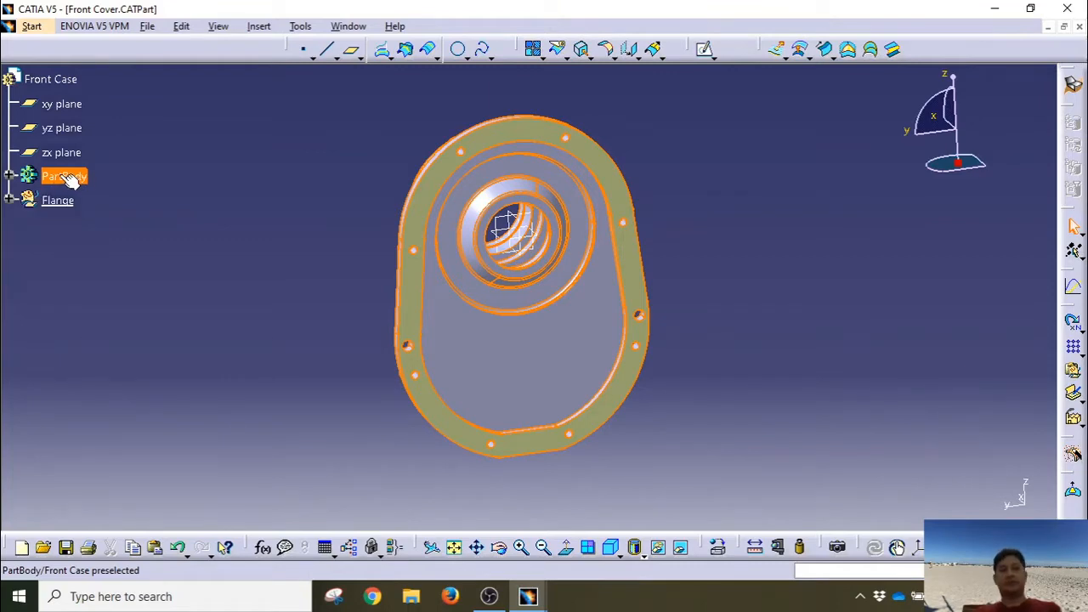
Step: Expand PartBody and collapse the Pad.3, Remove.2, Shaft.1, Pad.6 and Groove.1 branches
{"action": "middle_click_drag", "start_coordinate": [242, 298], "coordinate": [283, 308]}
{"action": "left_click", "coordinate": [522, 365]}
{"action": "middle_click_drag", "start_coordinate": [215, 262], "coordinate": [239, 263]}
{"action": "left_click", "coordinate": [238, 269]}
{"action": "left_click", "coordinate": [8, 176]}
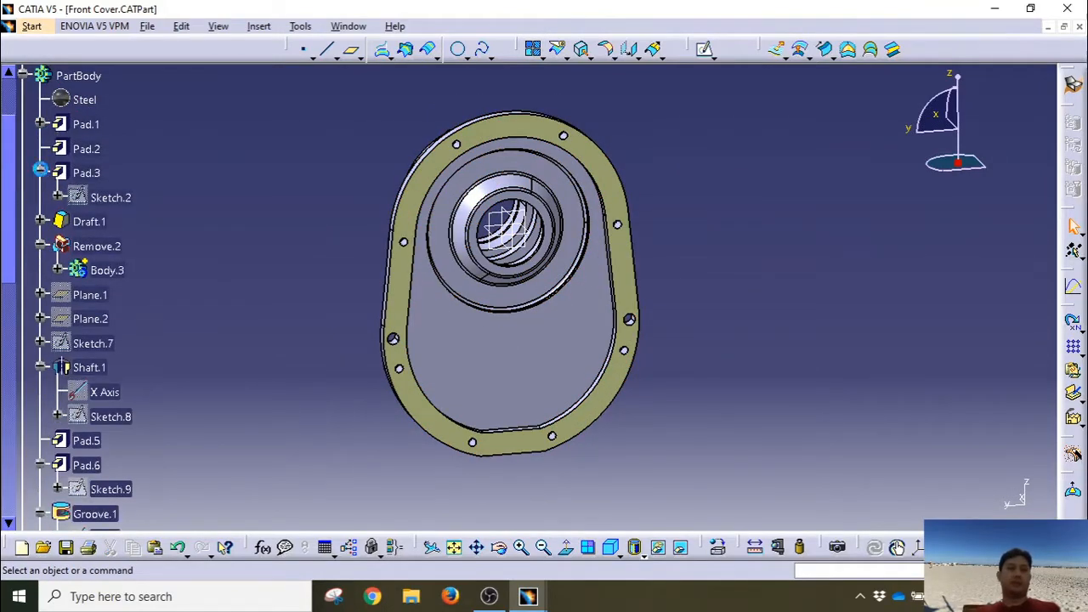
{"action": "left_click", "coordinate": [39, 173]}
{"action": "left_click", "coordinate": [40, 221]}
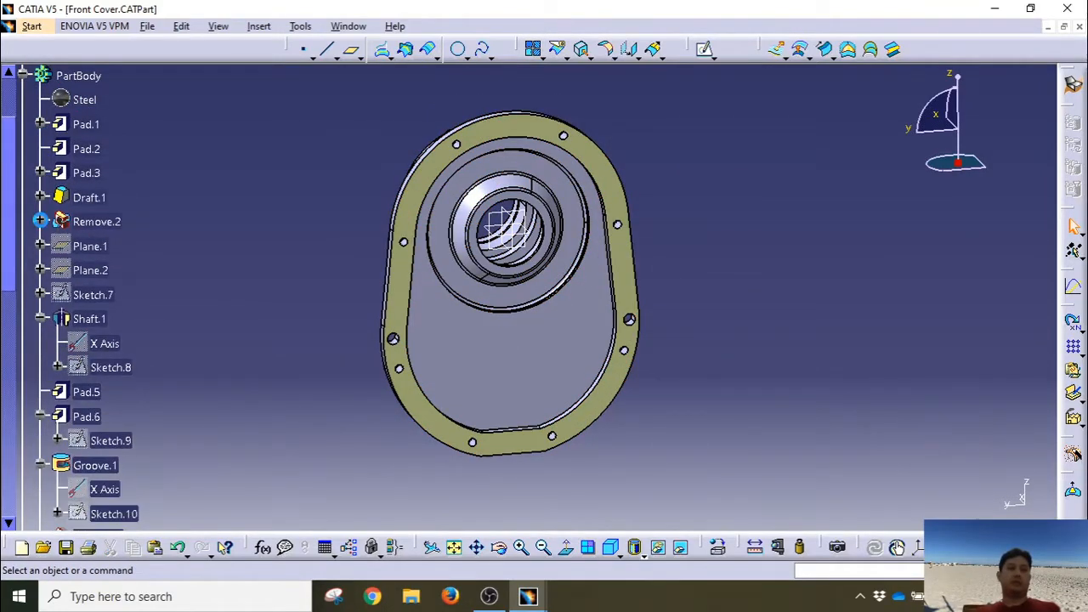
{"action": "left_click", "coordinate": [40, 319]}
{"action": "left_click", "coordinate": [40, 367]}
{"action": "left_click", "coordinate": [38, 392]}
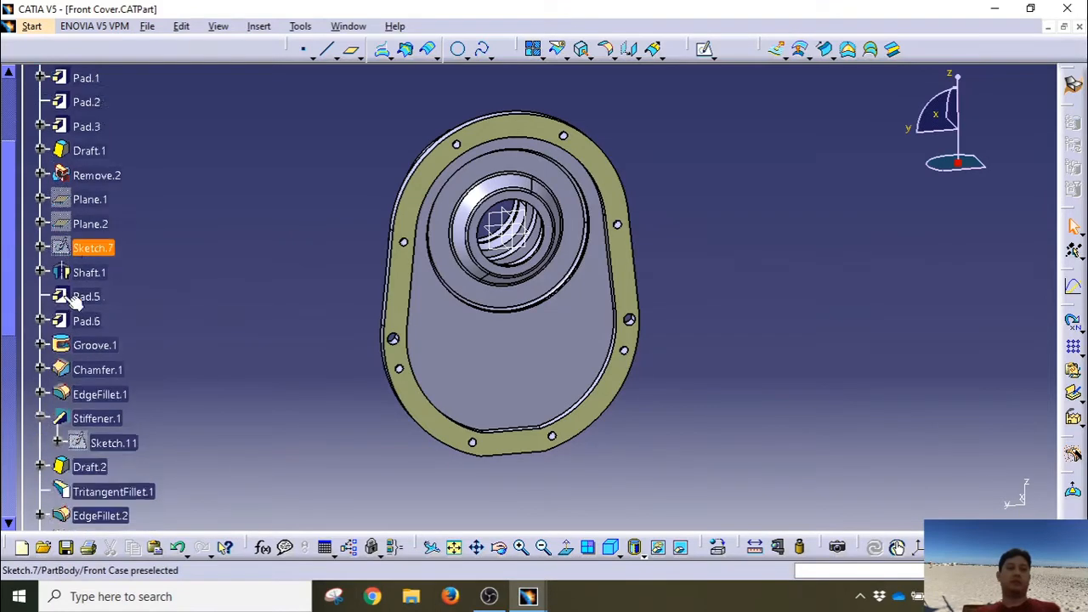
Step: Collapse the Stiffener.1, CircPattern.1, Pad.7, Hole.1 and Hole.9 branches
{"action": "scroll", "coordinate": [73, 247], "scroll_direction": "down", "scroll_amount": 2}
{"action": "left_click", "coordinate": [40, 325]}
{"action": "scroll", "coordinate": [40, 327], "scroll_direction": "down", "scroll_amount": 1}
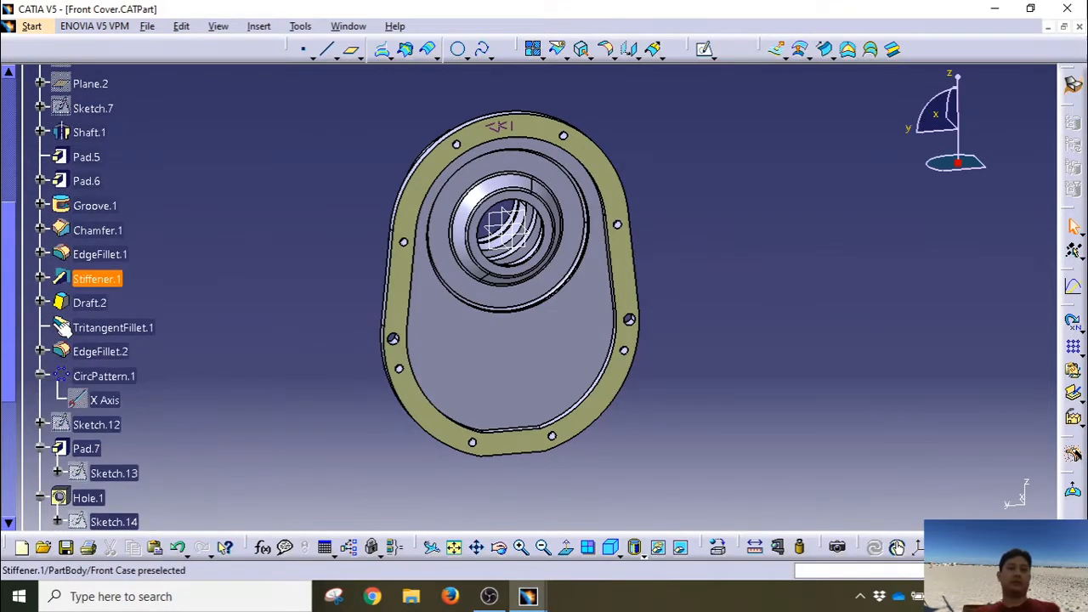
{"action": "left_click", "coordinate": [40, 376]}
{"action": "scroll", "coordinate": [46, 380], "scroll_direction": "down", "scroll_amount": 3}
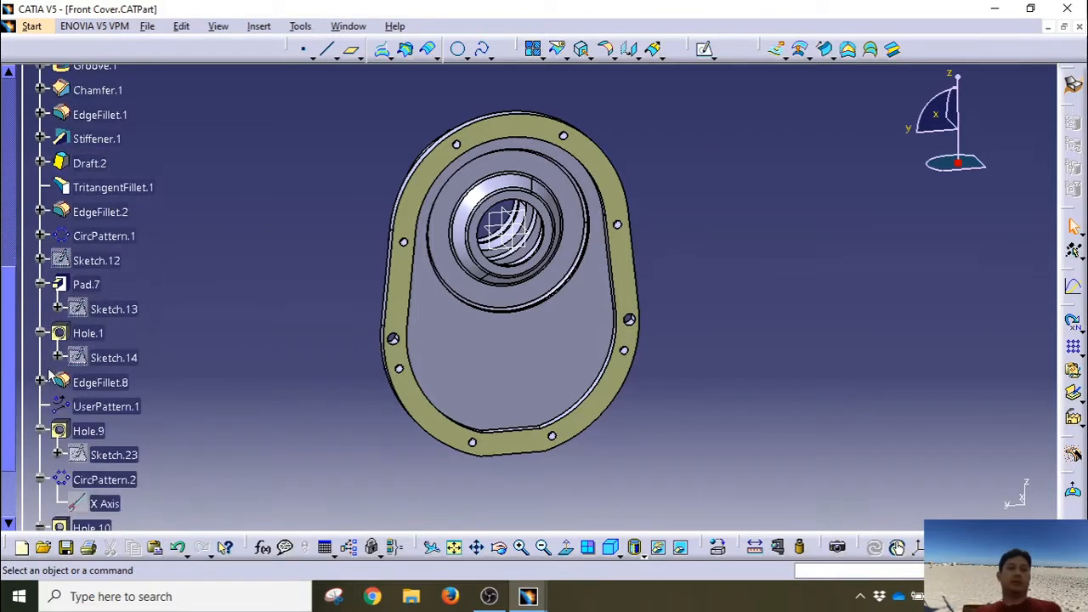
{"action": "left_click", "coordinate": [40, 284]}
{"action": "left_click", "coordinate": [40, 309]}
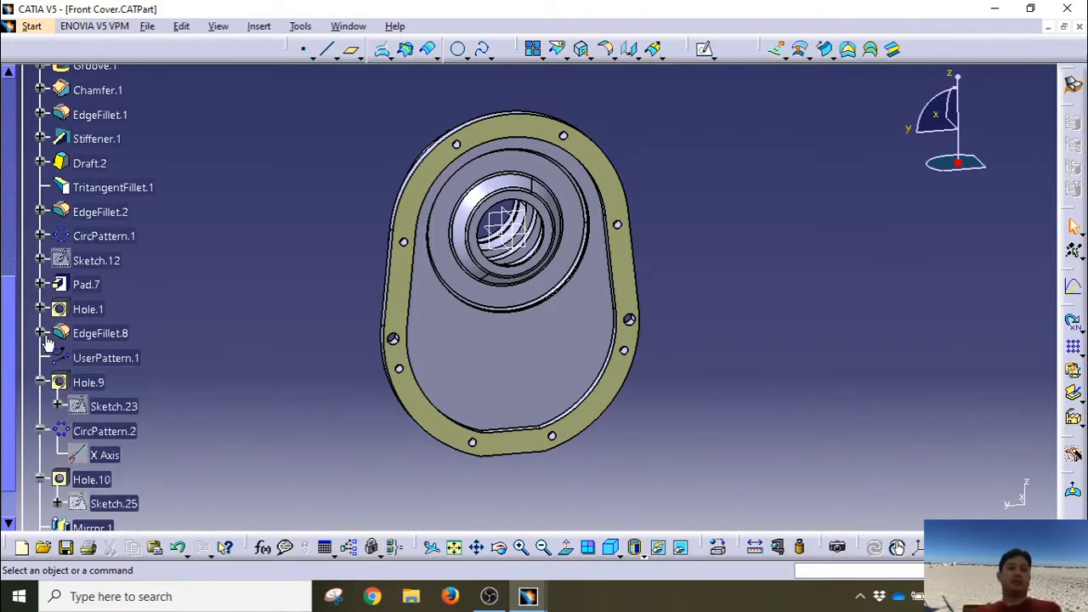
{"action": "left_click", "coordinate": [40, 383]}
Step: Collapse CircPattern.2 and Hole.10, then collapse the whole PartBody
{"action": "scroll", "coordinate": [40, 365], "scroll_direction": "down", "scroll_amount": 2}
{"action": "left_click", "coordinate": [40, 313]}
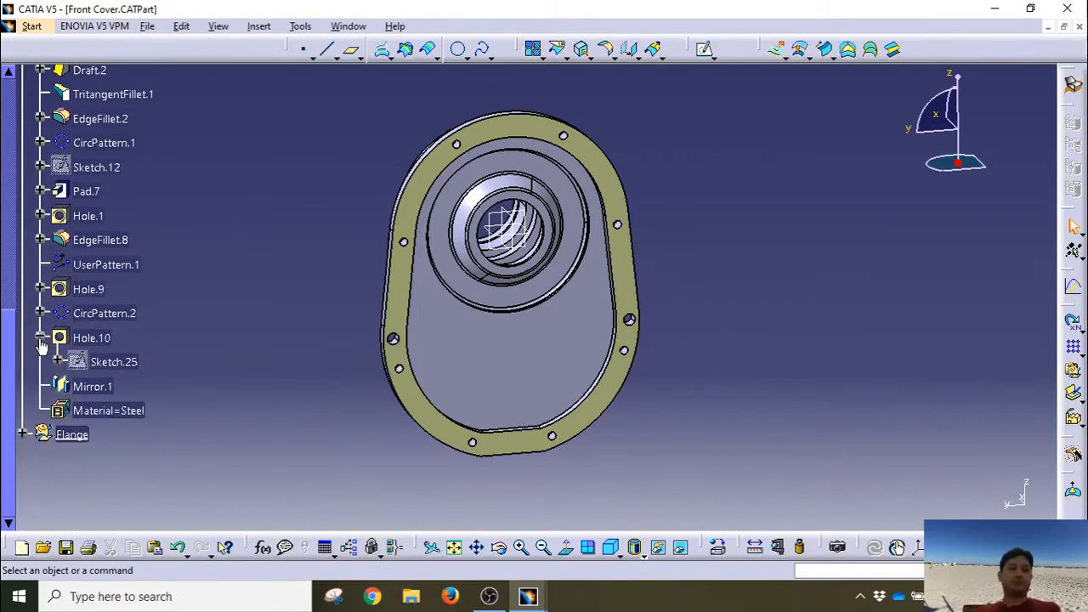
{"action": "left_click", "coordinate": [40, 337]}
{"action": "scroll", "coordinate": [26, 170], "scroll_direction": "up", "scroll_amount": 10}
{"action": "left_click", "coordinate": [23, 123]}
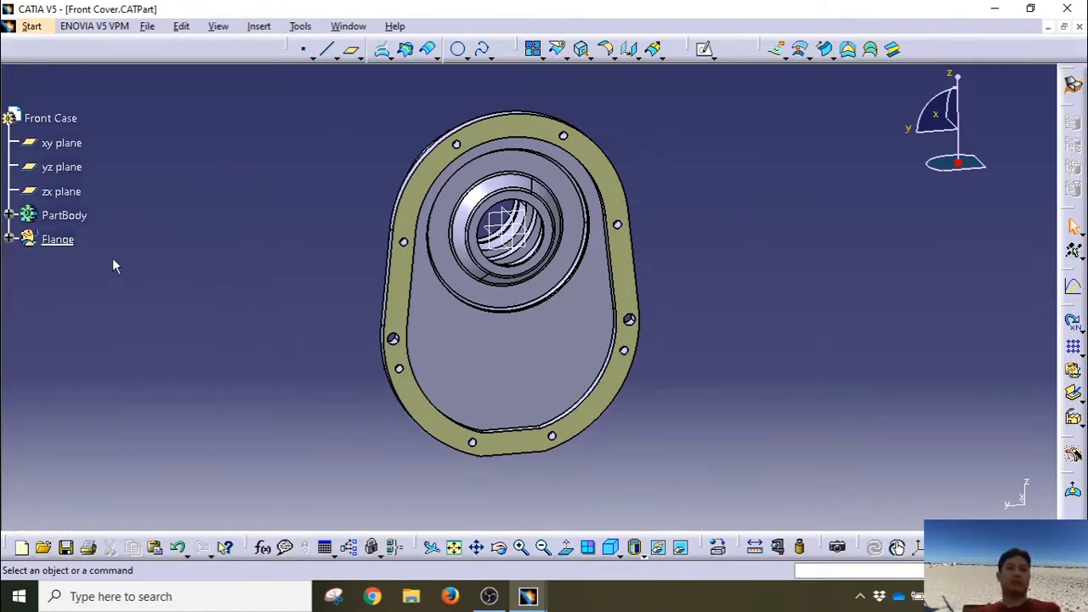
{"action": "left_click", "coordinate": [8, 215]}
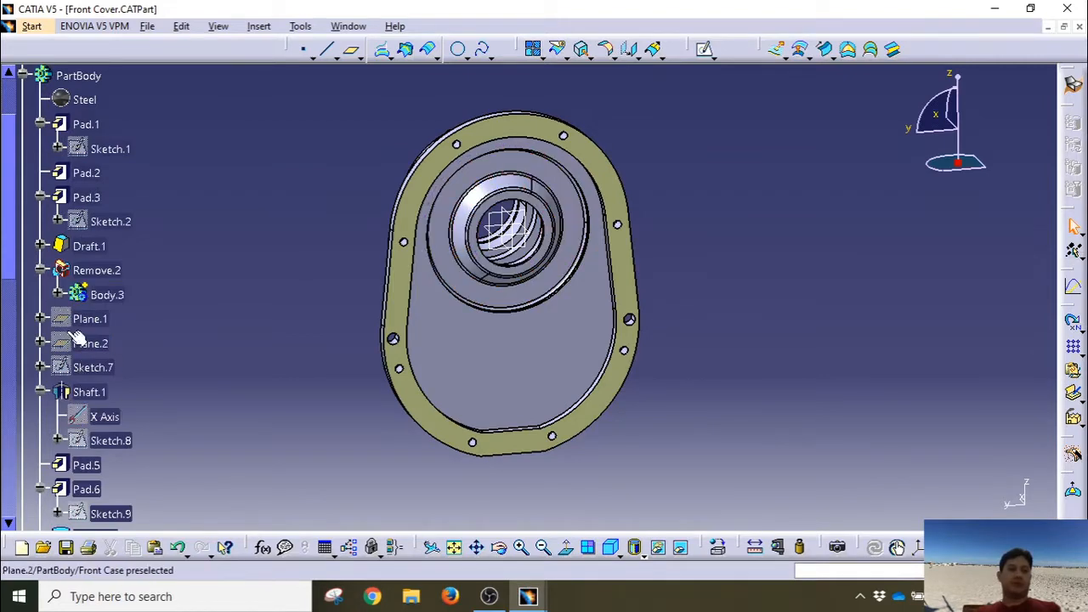
{"action": "left_click", "coordinate": [24, 76]}
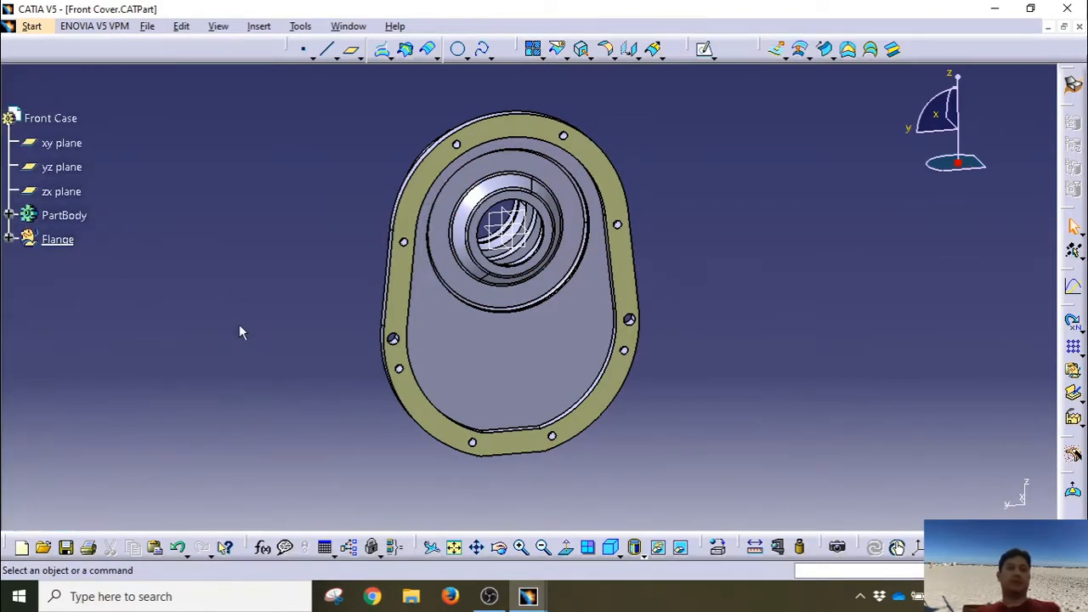
Step: Save Front Cover.CATPart with Ctrl+S and bring up the Start > Shape workbench list
{"action": "middle_click_drag", "start_coordinate": [216, 338], "coordinate": [683, 316]}
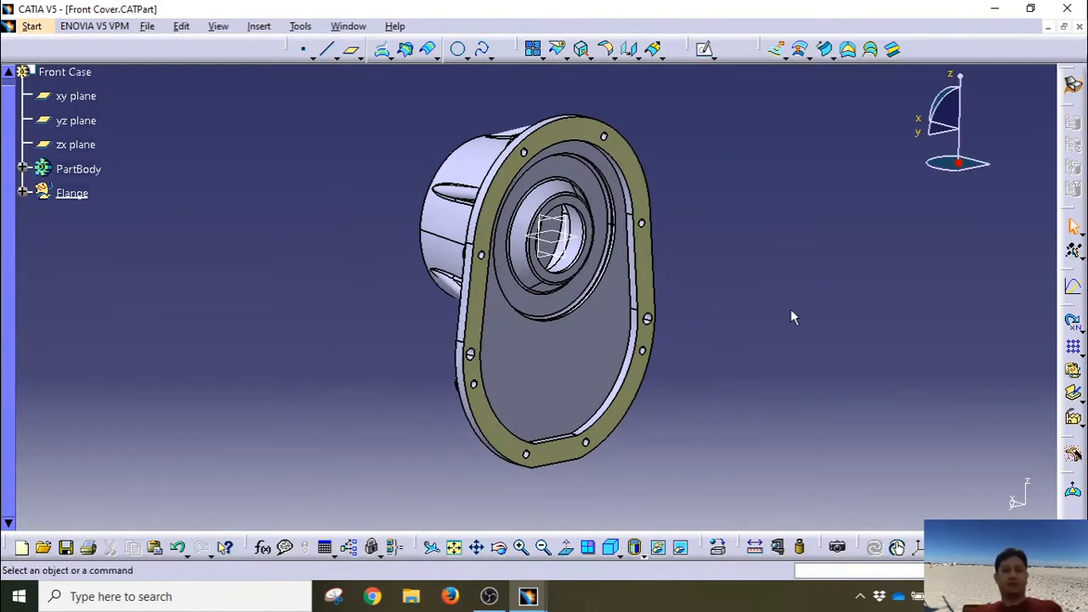
{"action": "key", "text": "ctrl+s"}
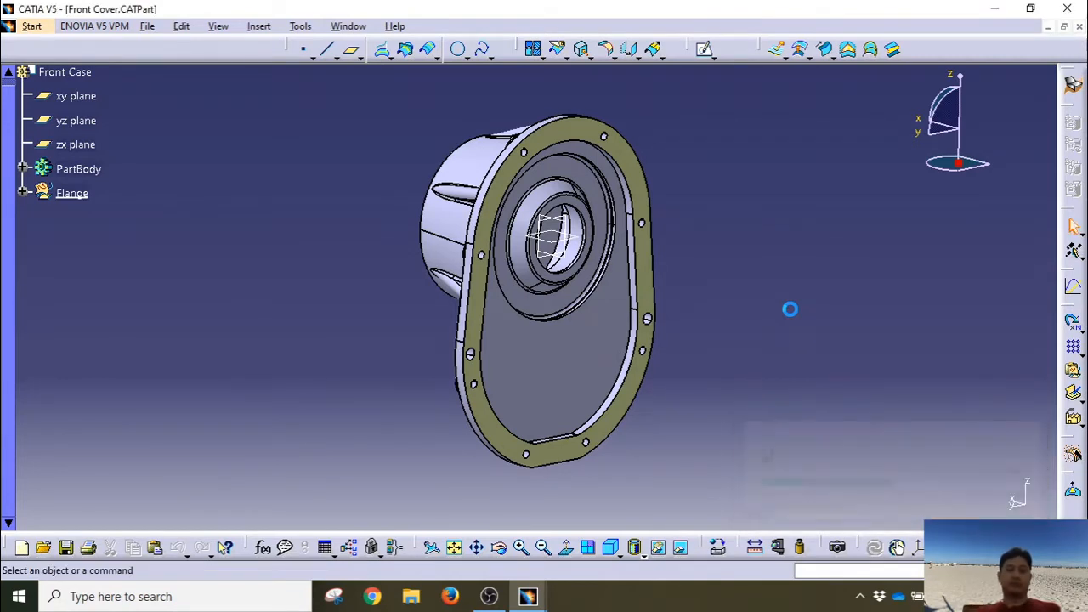
{"action": "left_click", "coordinate": [44, 29]}
{"action": "mouse_move", "coordinate": [100, 90]}
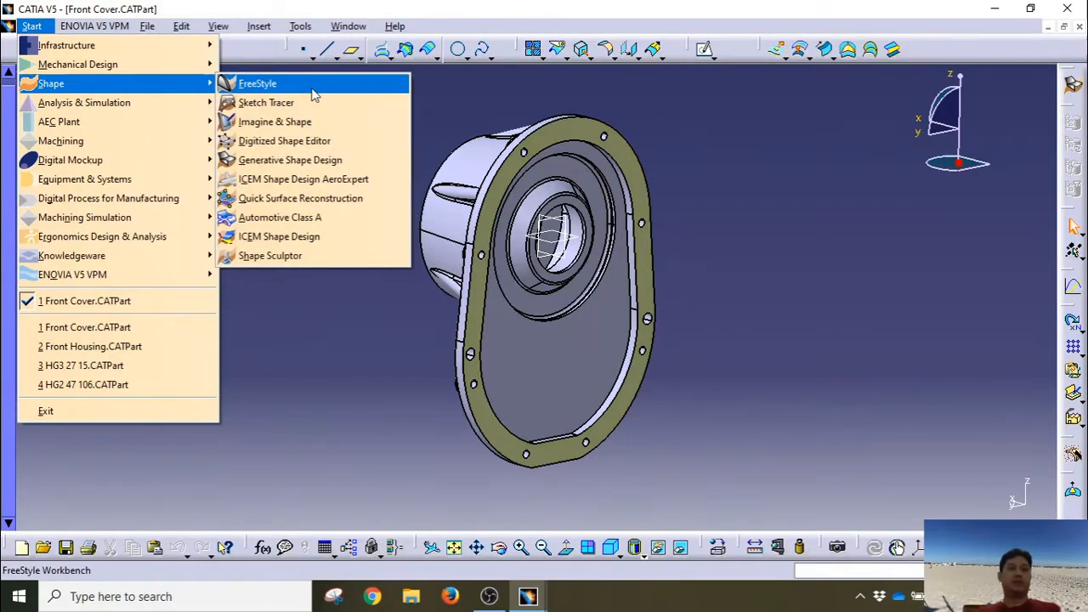
Step: Start a new Generative Shape Design part named Gearbox Case
{"action": "left_click", "coordinate": [311, 161]}
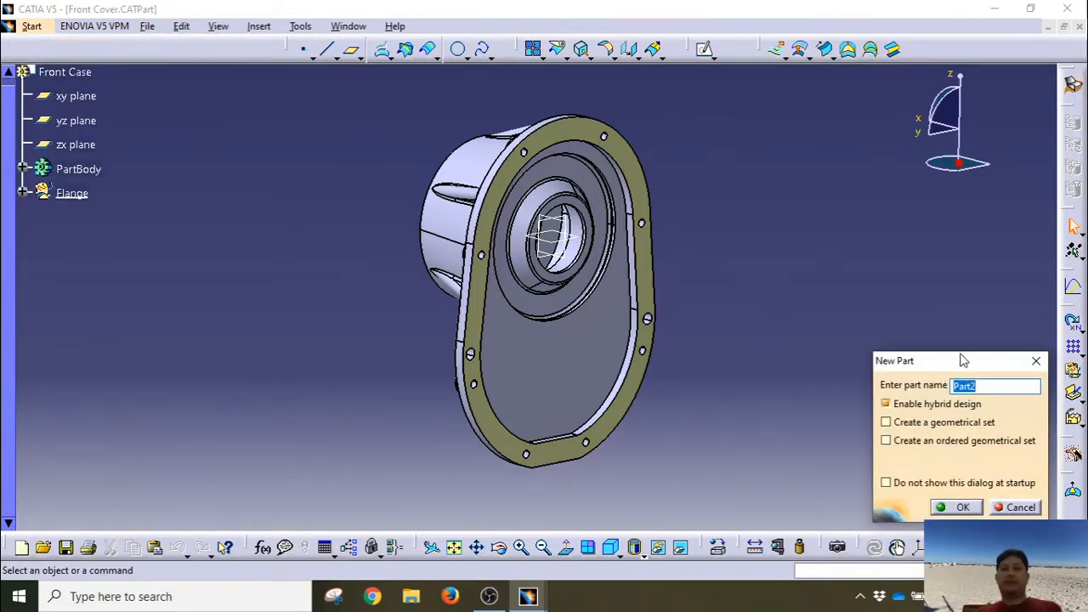
{"action": "type", "text": "Gearbox Case"}
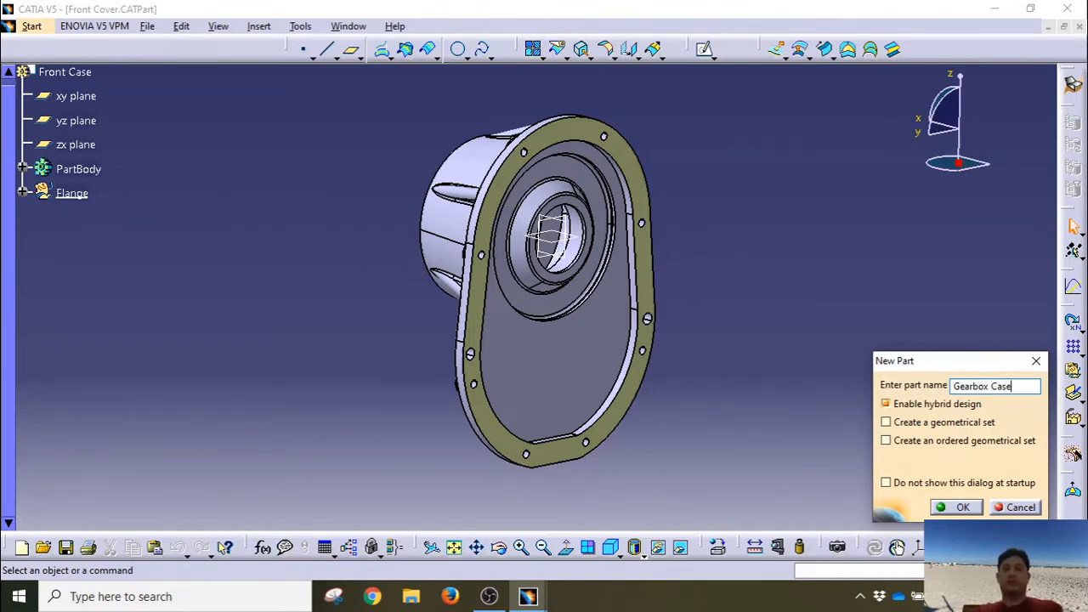
{"action": "key", "text": "Return"}
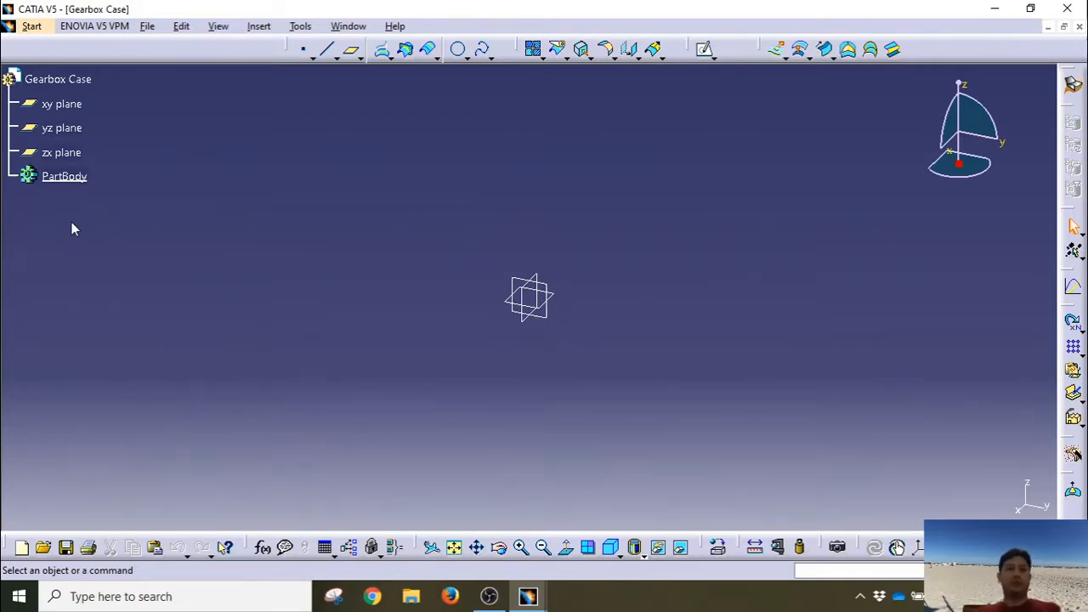
Step: Restore the Gearbox Case window to floating size and bring Front Cover.CATPart to the front
{"action": "left_click", "coordinate": [1063, 26]}
{"action": "left_click", "coordinate": [391, 100]}
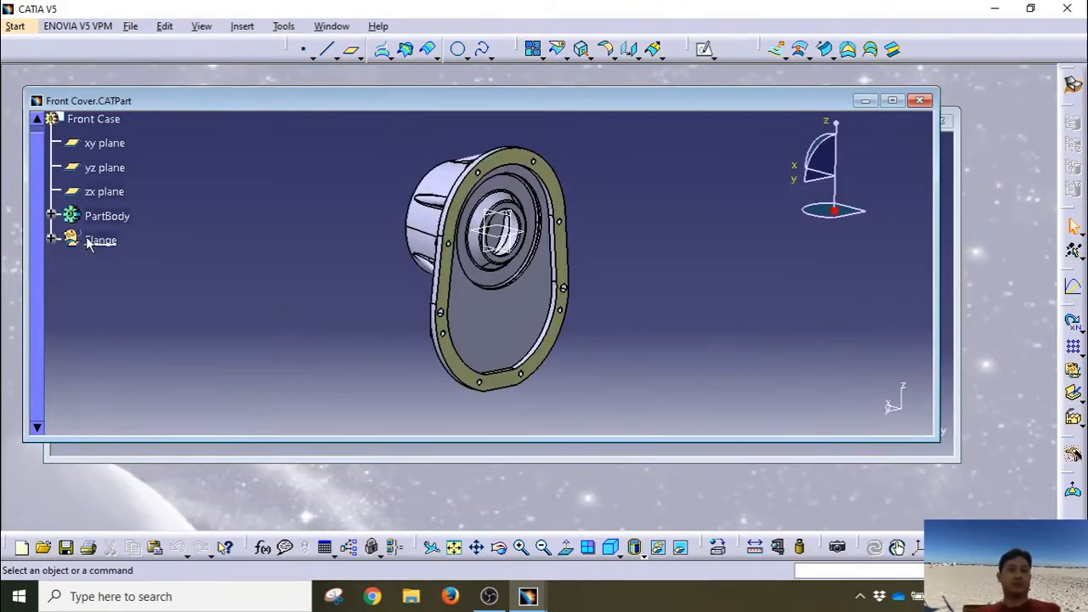
{"action": "left_click", "coordinate": [93, 242]}
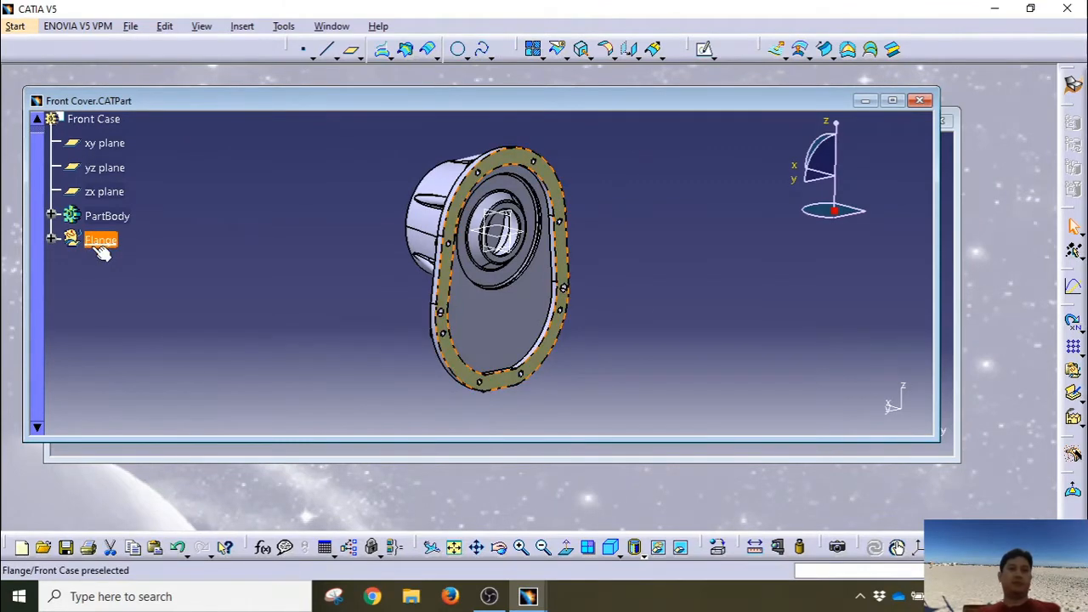
{"action": "left_click", "coordinate": [458, 453]}
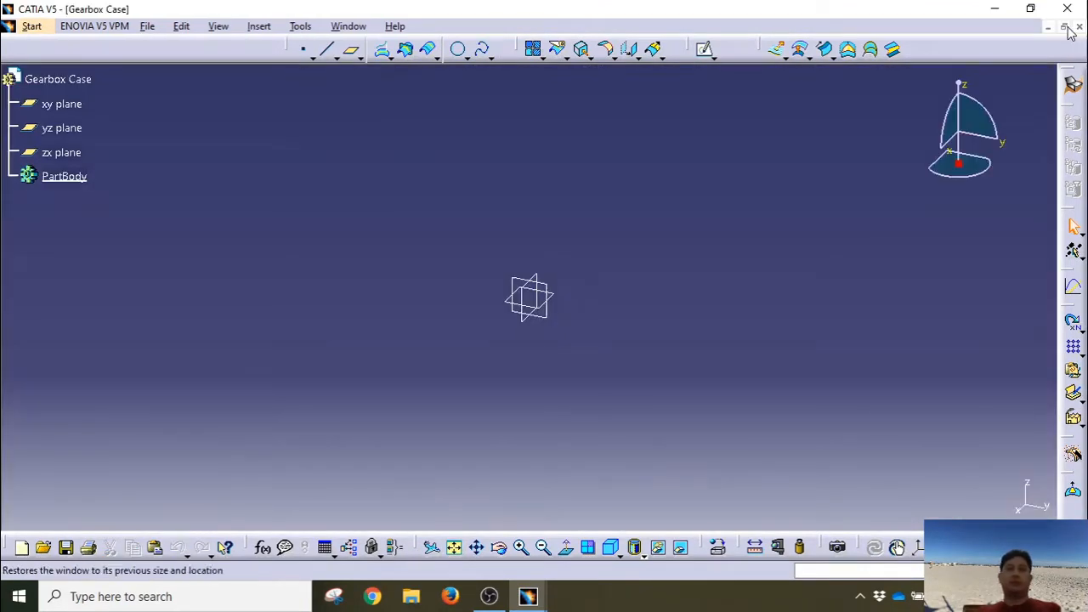
{"action": "left_click", "coordinate": [1066, 25]}
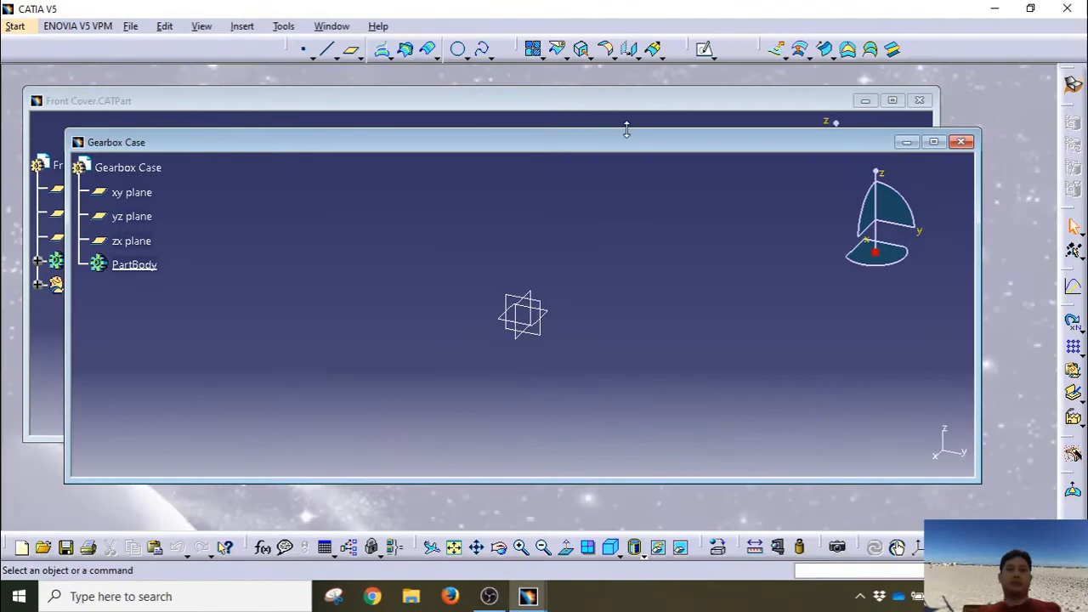
{"action": "left_click", "coordinate": [491, 101]}
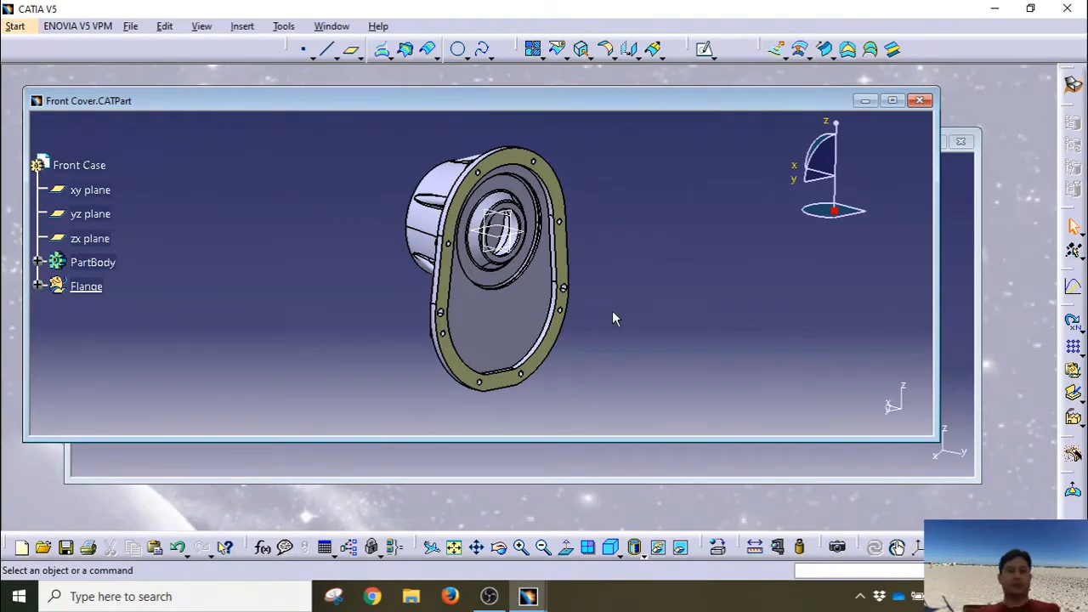
{"action": "left_click", "coordinate": [130, 25]}
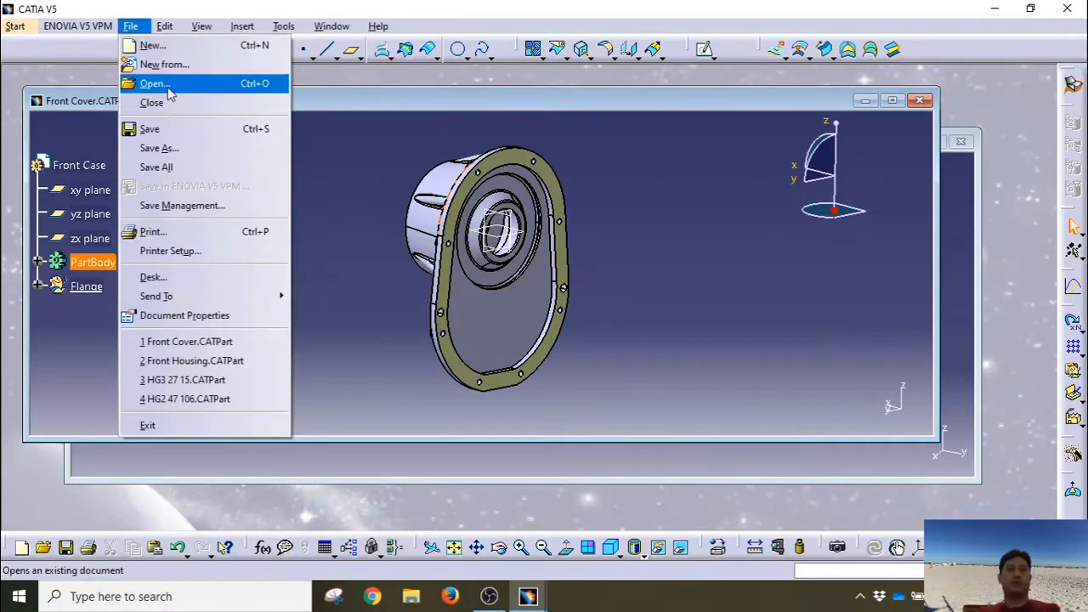
{"action": "left_click", "coordinate": [761, 236]}
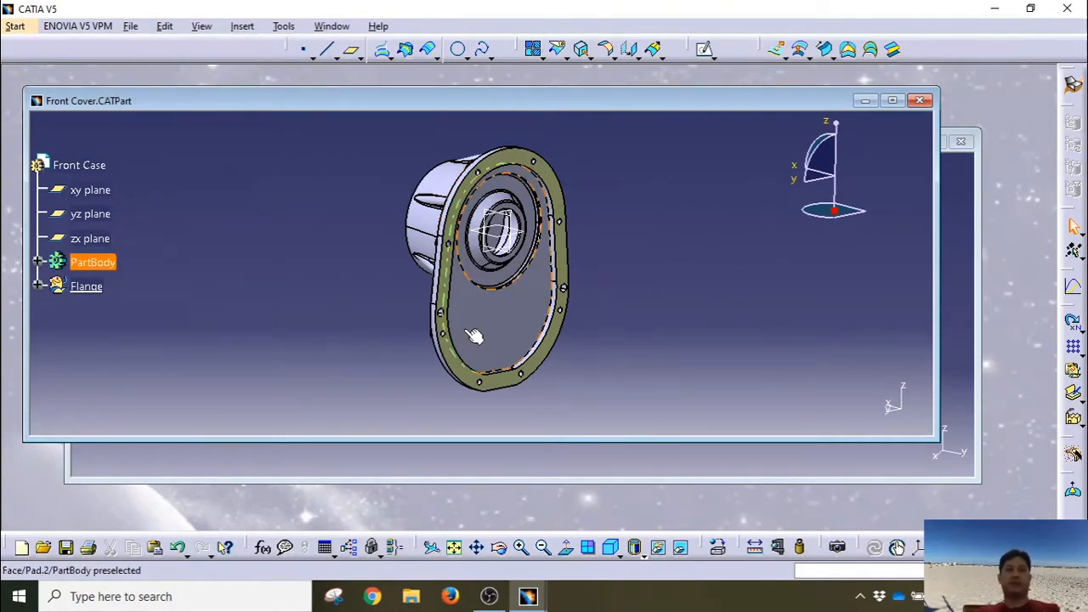
Step: Copy the Flange geometrical set from the Front Cover part
{"action": "left_click", "coordinate": [98, 291]}
{"action": "right_click", "coordinate": [93, 291]}
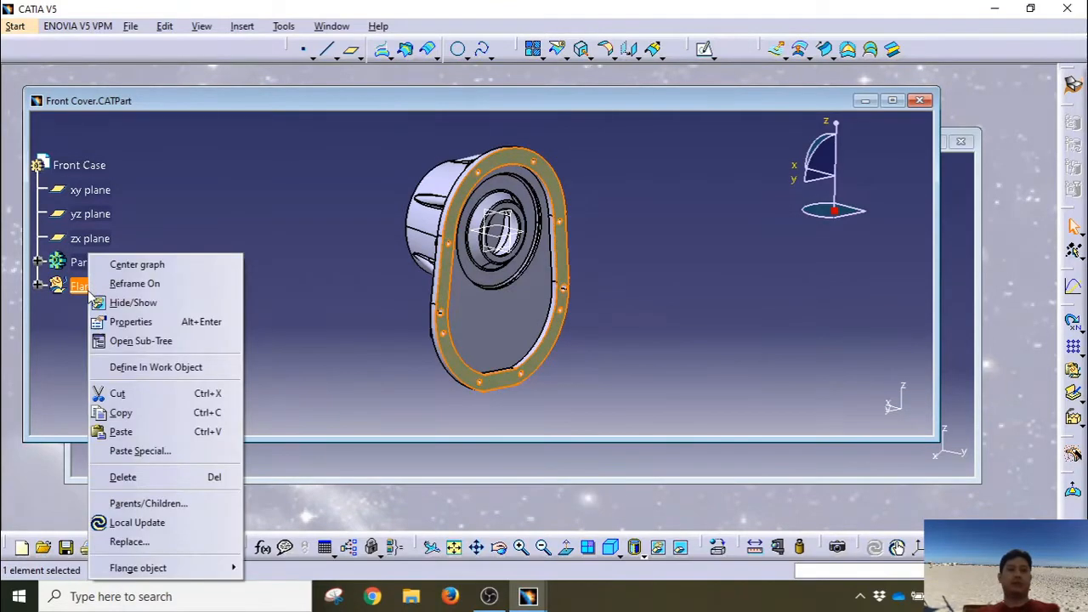
{"action": "left_click", "coordinate": [121, 413]}
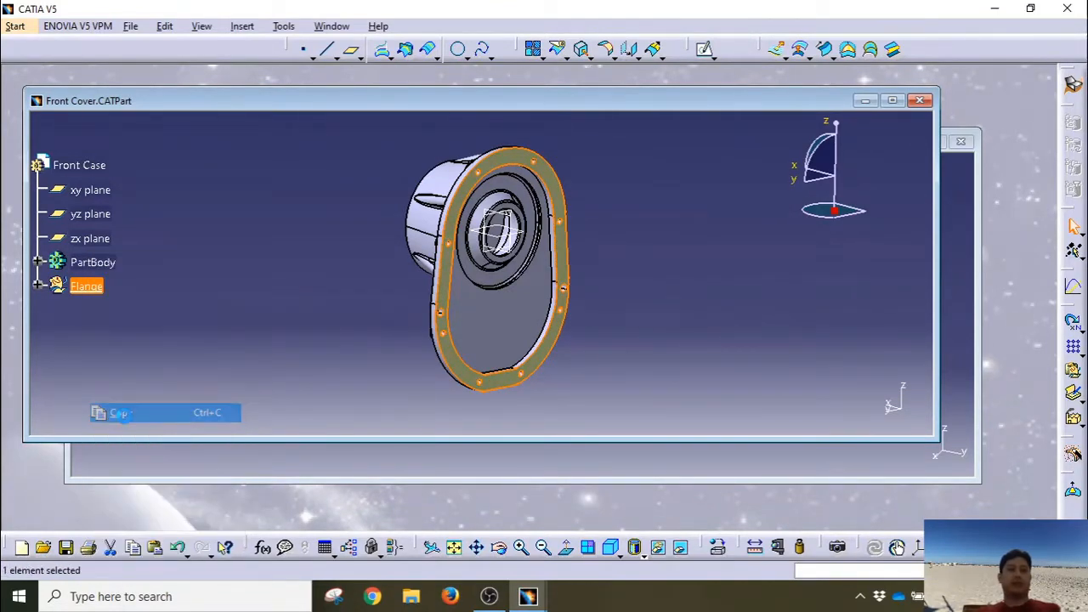
Step: Paste Special the Flange As Result into the maximized Gearbox Case part
{"action": "left_click", "coordinate": [953, 334]}
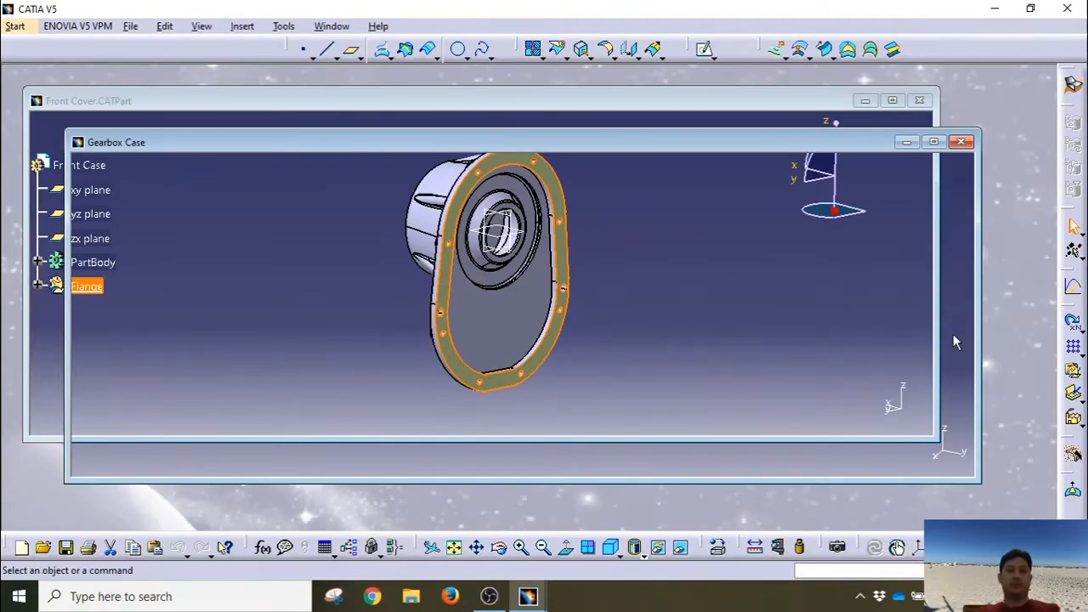
{"action": "left_click", "coordinate": [934, 143]}
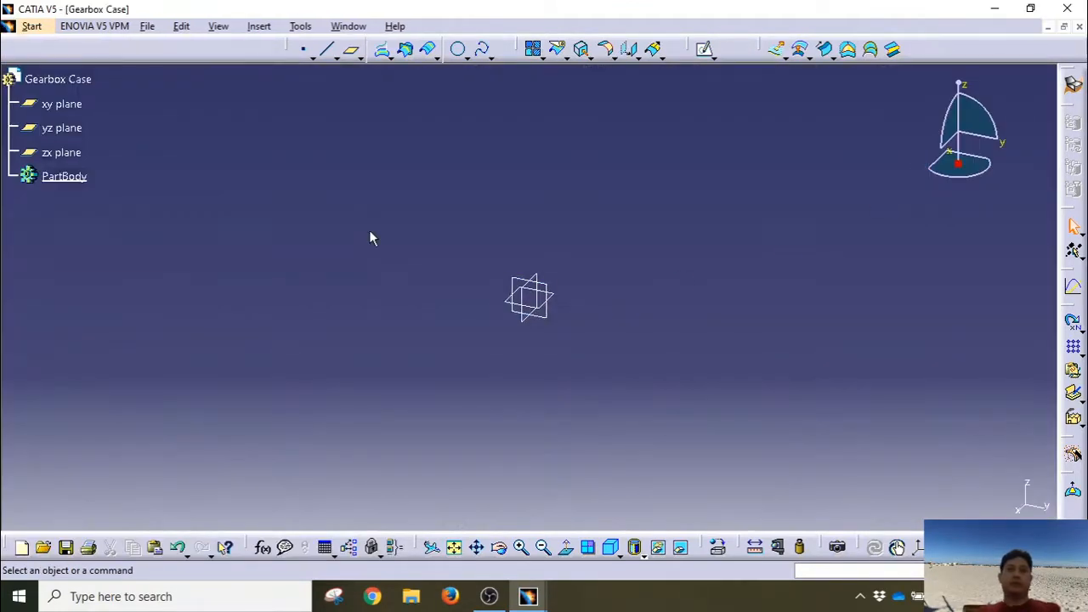
{"action": "left_click", "coordinate": [79, 79]}
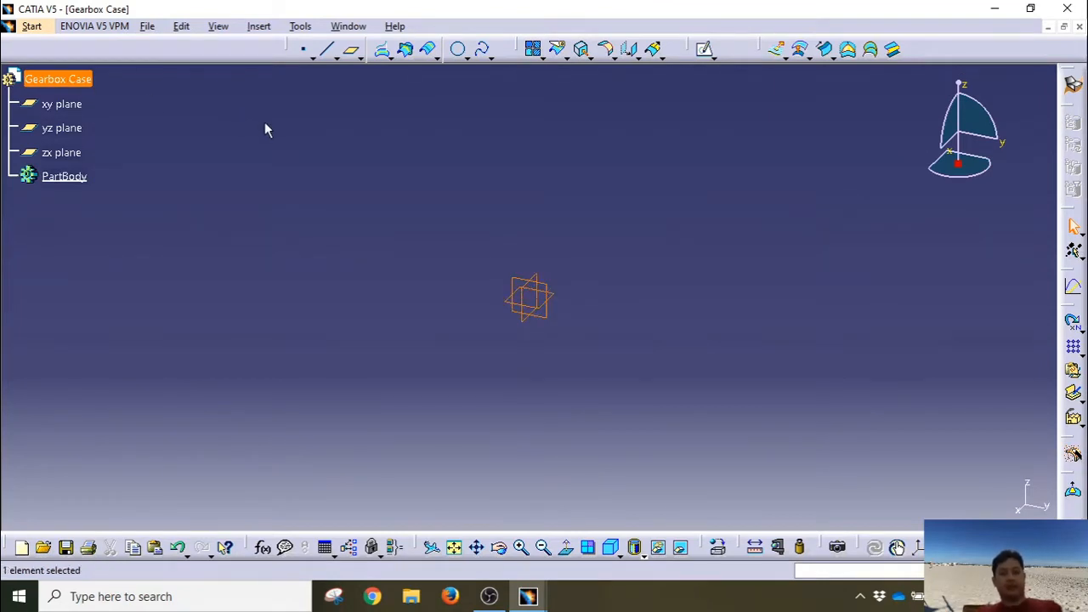
{"action": "right_click", "coordinate": [69, 81]}
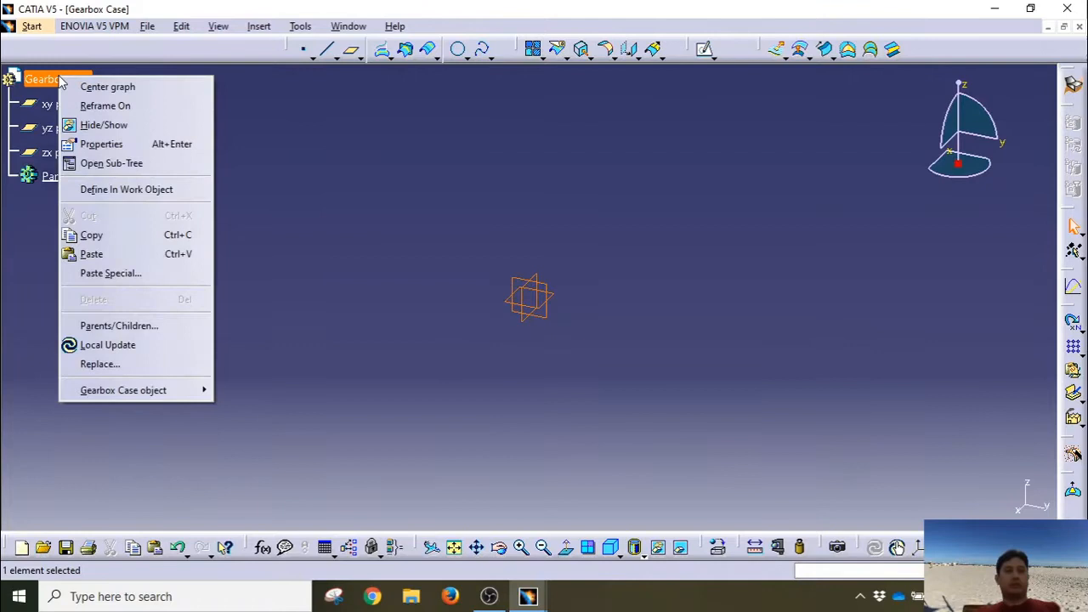
{"action": "left_click", "coordinate": [115, 275]}
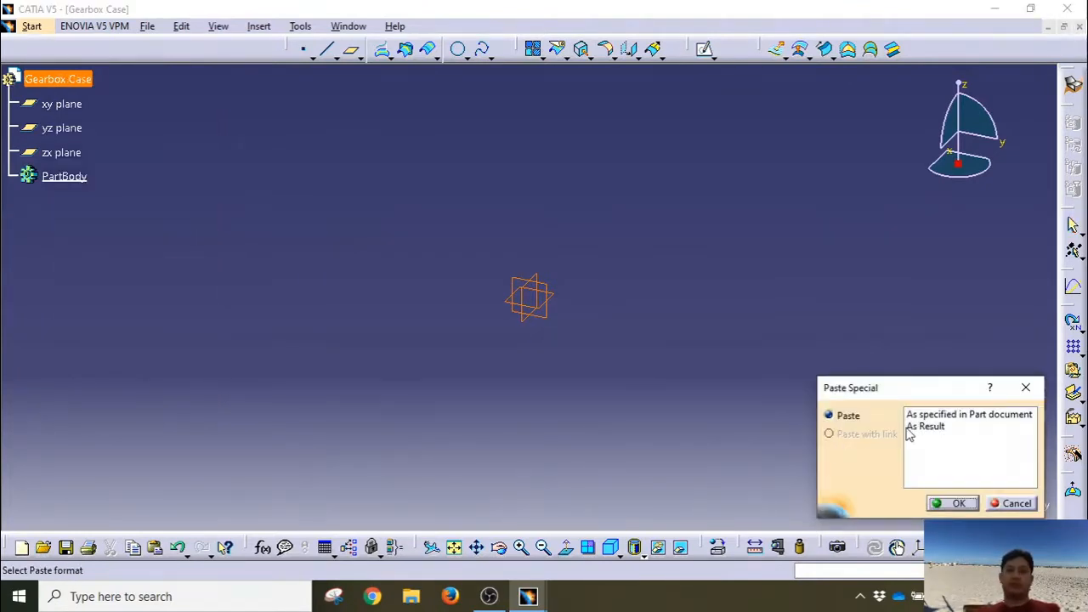
{"action": "left_click", "coordinate": [913, 427]}
{"action": "left_click", "coordinate": [939, 506]}
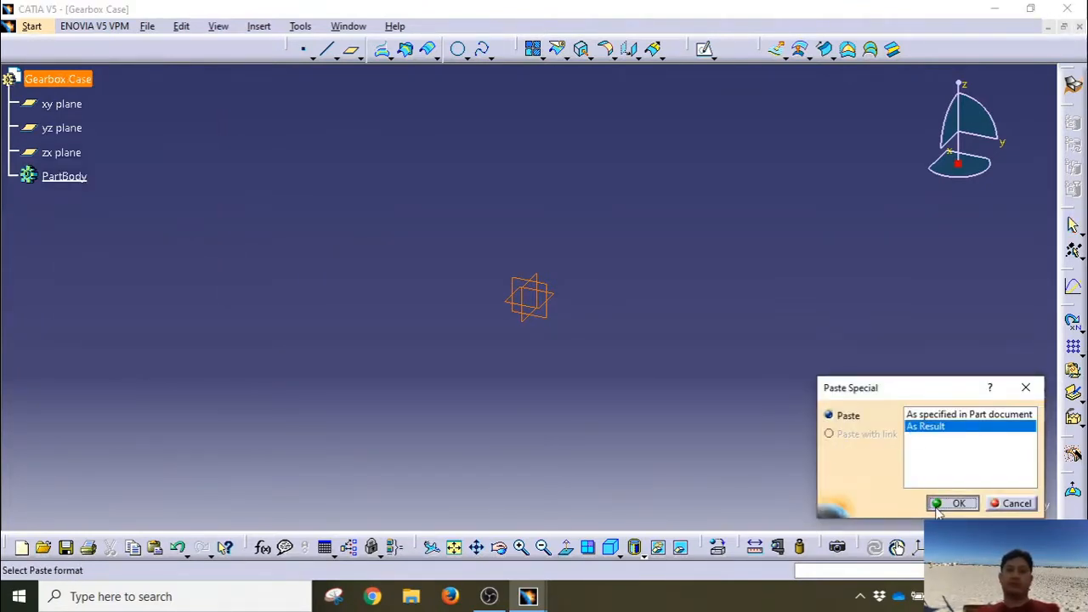
{"action": "middle_click_drag", "start_coordinate": [476, 343], "coordinate": [529, 318]}
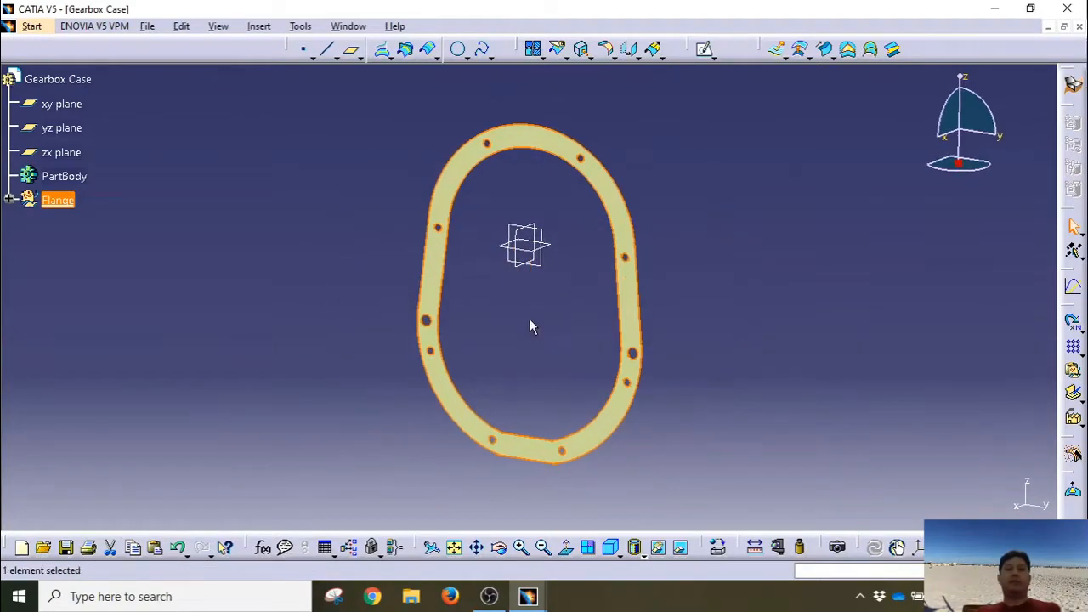
{"action": "left_click", "coordinate": [530, 319]}
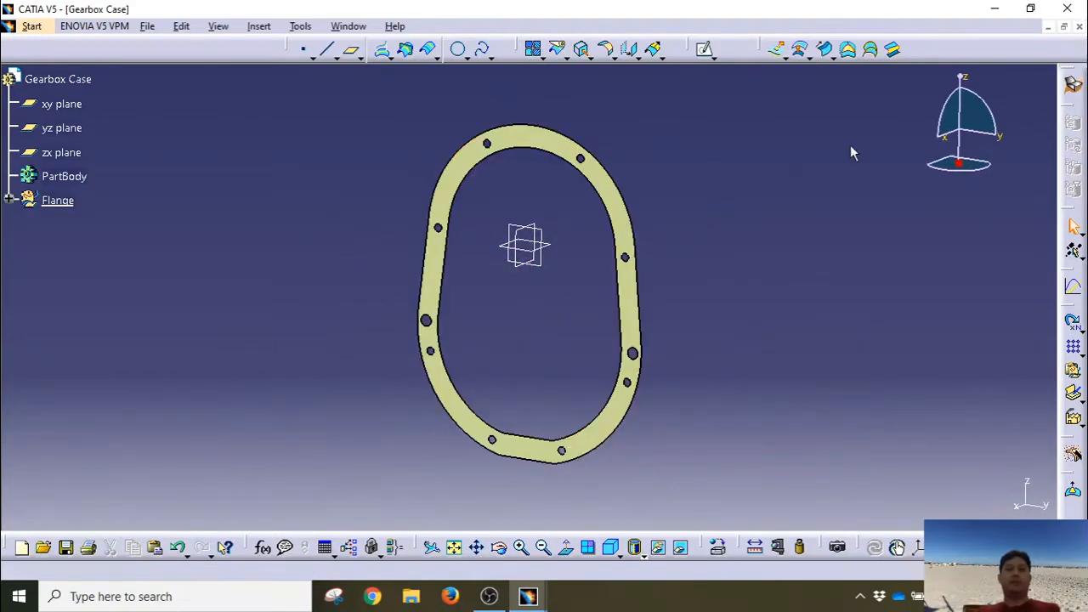
Step: Close the Front Cover part and maximize the Gearbox Case window
{"action": "left_click", "coordinate": [1063, 28]}
{"action": "left_click", "coordinate": [740, 102]}
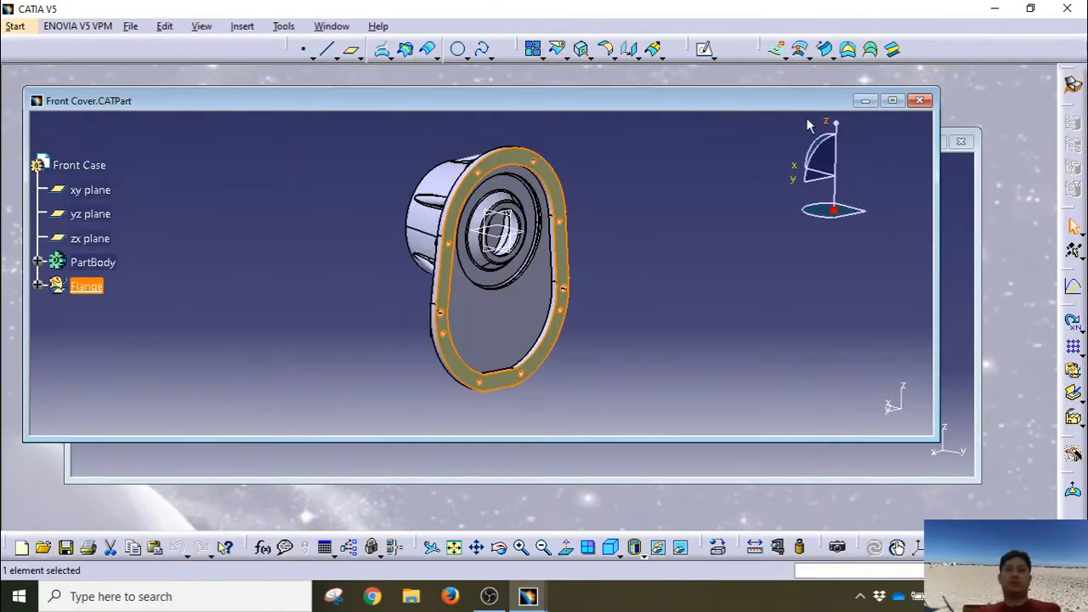
{"action": "left_click", "coordinate": [716, 218]}
{"action": "left_click", "coordinate": [919, 100]}
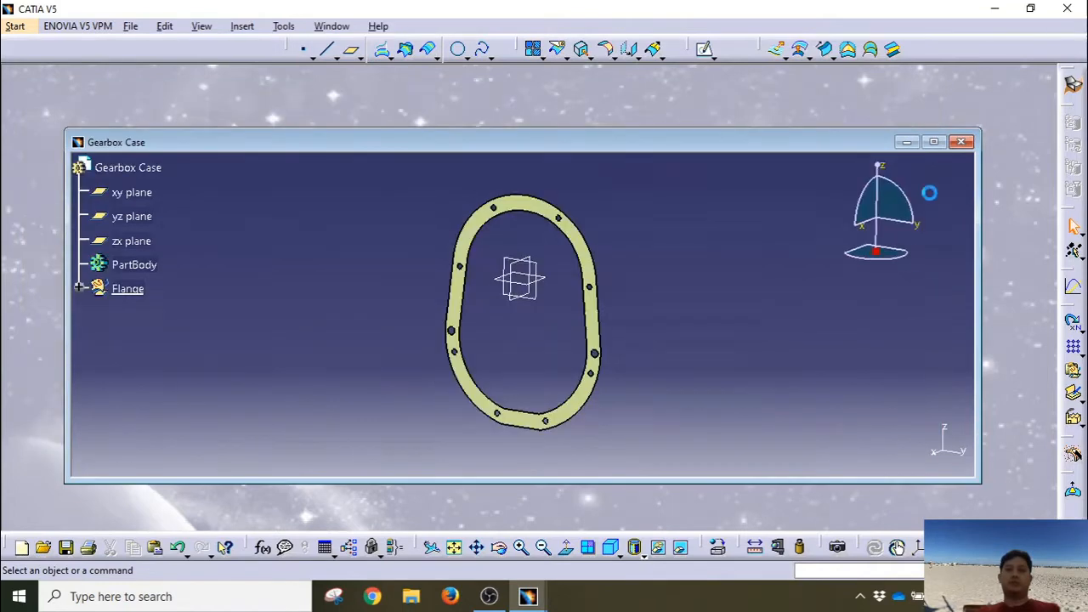
{"action": "left_click", "coordinate": [933, 142]}
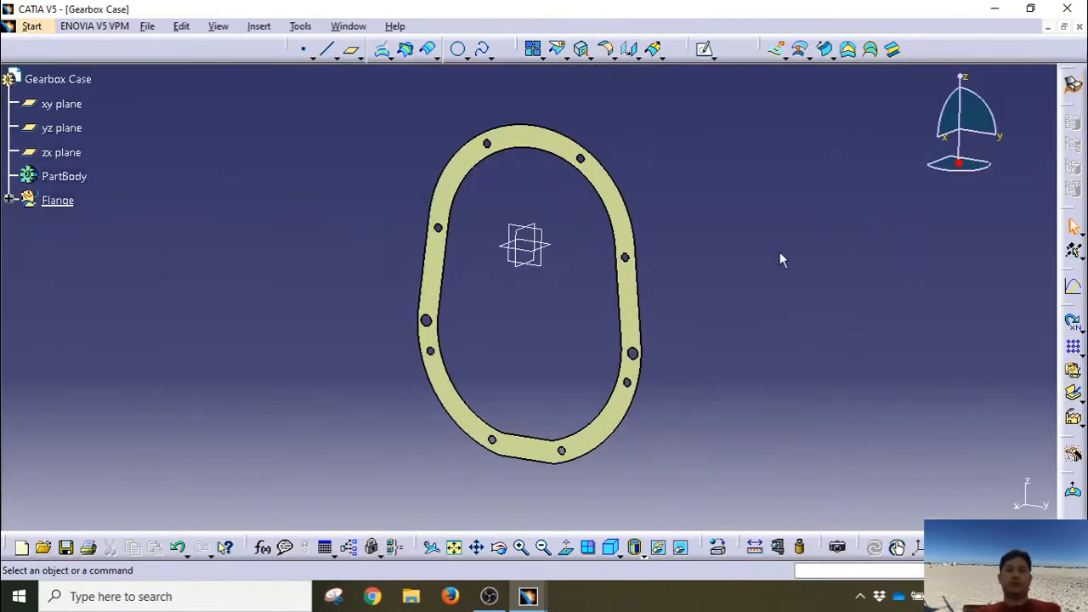
Step: Rotate the view of the pasted flange face and select the Flange node
{"action": "middle_click_drag", "start_coordinate": [497, 202], "coordinate": [544, 286]}
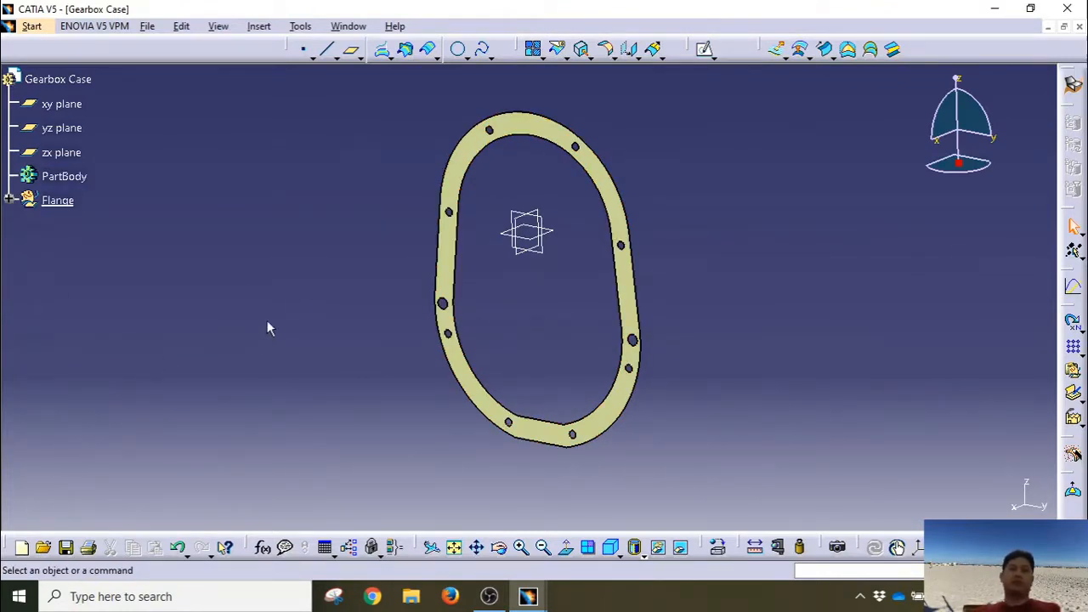
{"action": "middle_click_drag", "start_coordinate": [267, 322], "coordinate": [321, 303]}
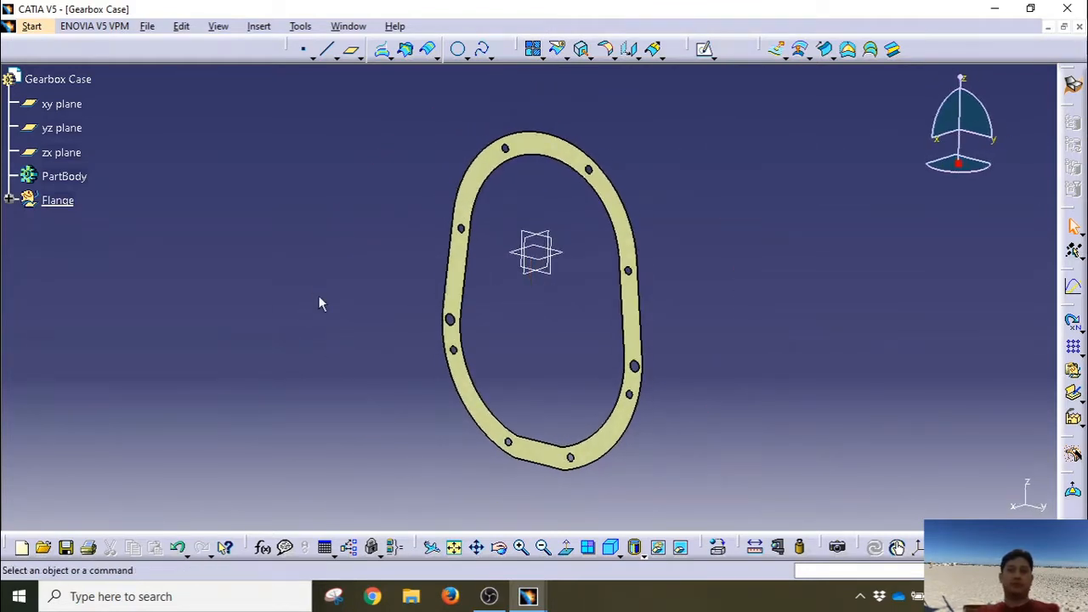
{"action": "left_click", "coordinate": [44, 203]}
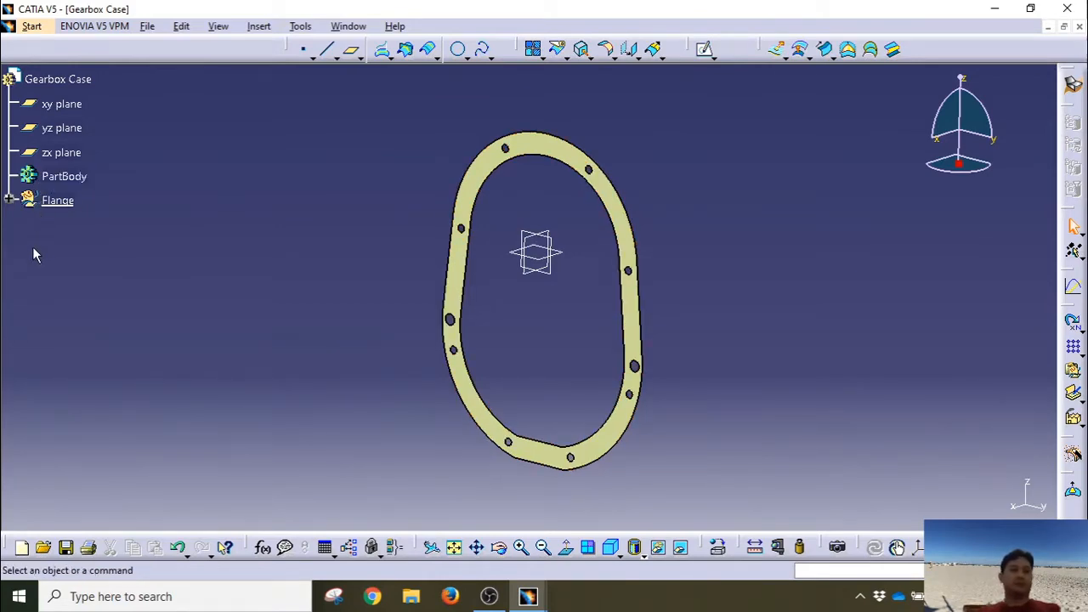
{"action": "left_click", "coordinate": [259, 25]}
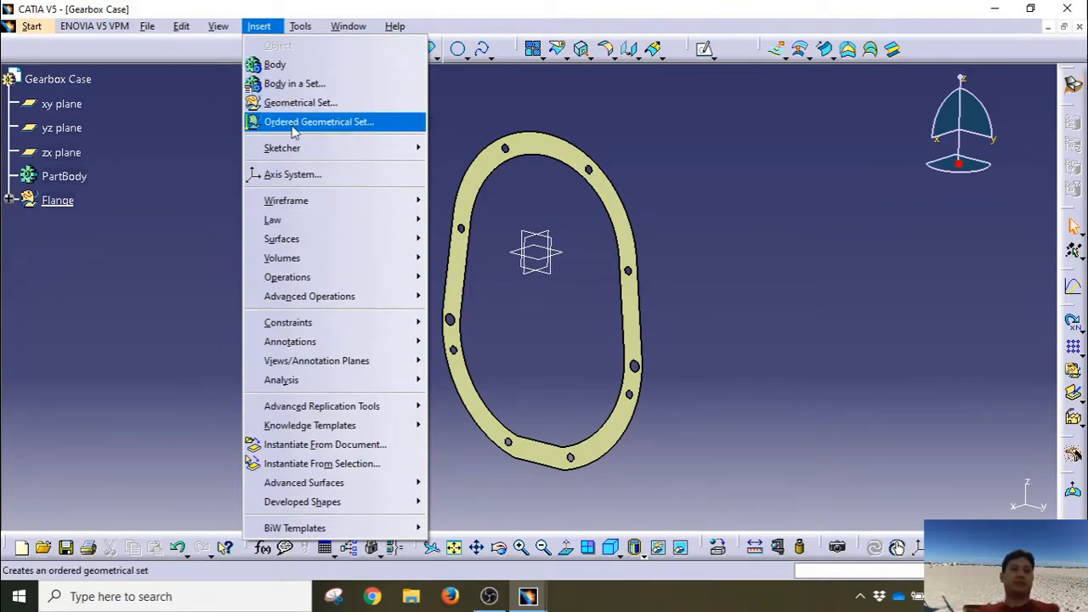
Step: Add a geometrical set named Plane under the Gearbox Case root
{"action": "left_click", "coordinate": [139, 220]}
{"action": "left_click", "coordinate": [65, 176]}
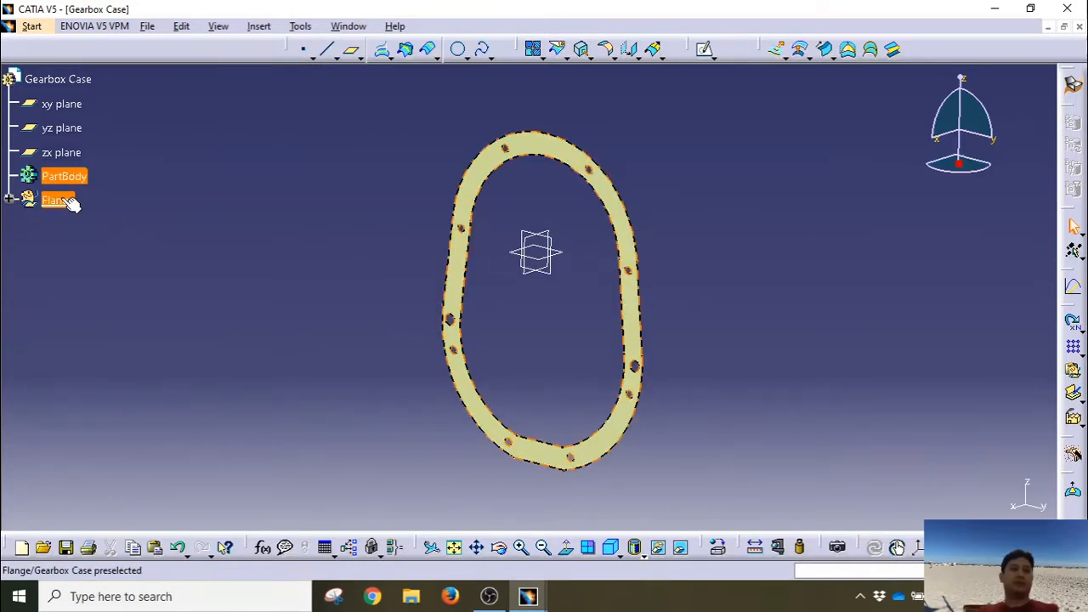
{"action": "left_click", "coordinate": [71, 200]}
{"action": "left_click", "coordinate": [68, 78]}
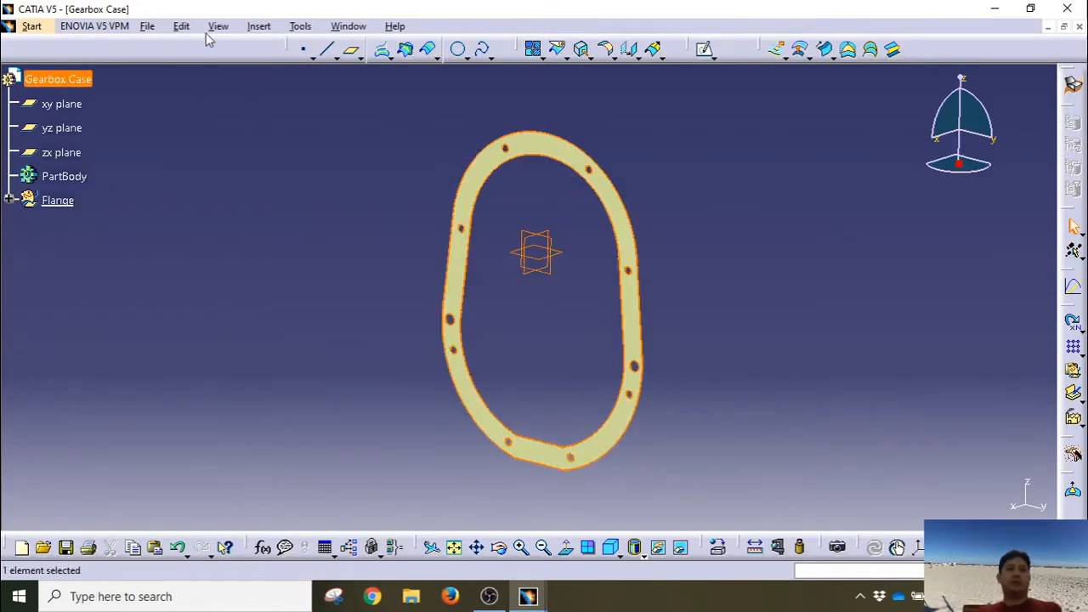
{"action": "left_click", "coordinate": [255, 26]}
{"action": "left_click", "coordinate": [261, 99]}
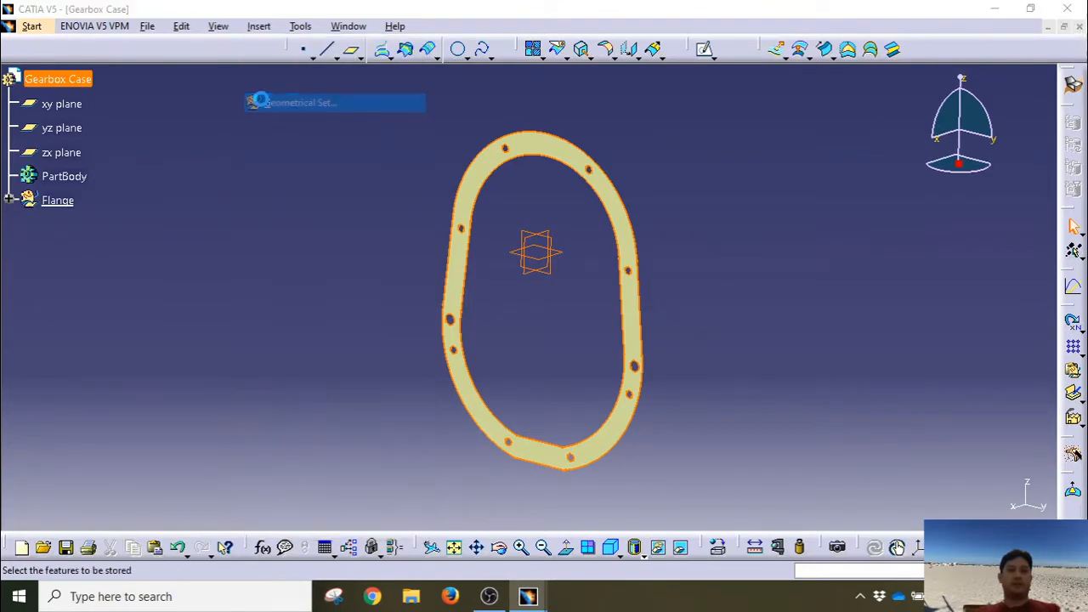
{"action": "key", "text": "Return"}
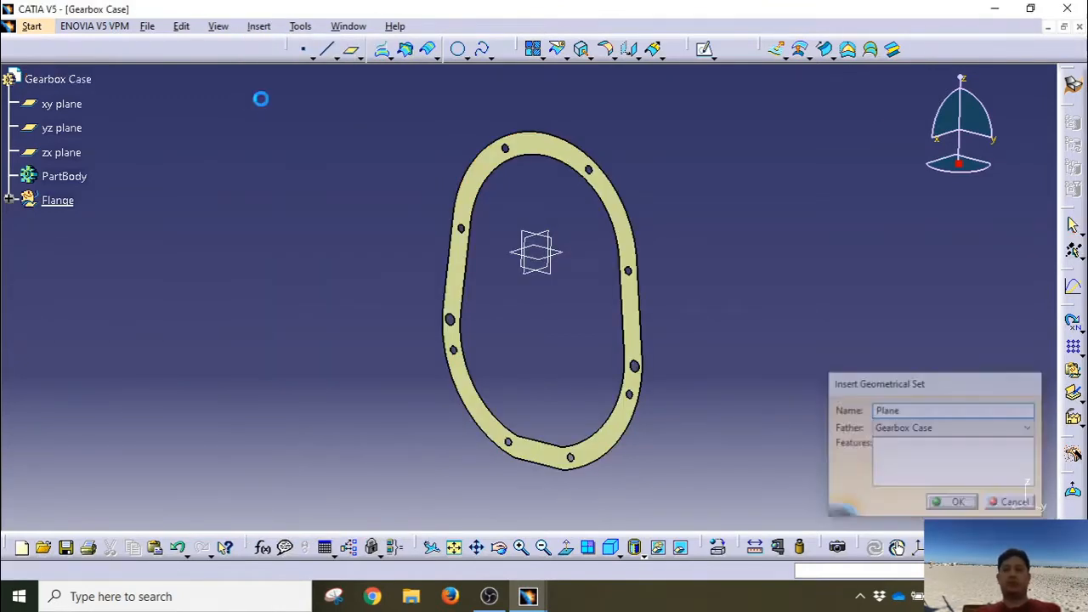
Step: Add two ordered geometrical sets, Wireform and Surface, under Gearbox Case
{"action": "left_click", "coordinate": [71, 79]}
{"action": "left_click", "coordinate": [259, 27]}
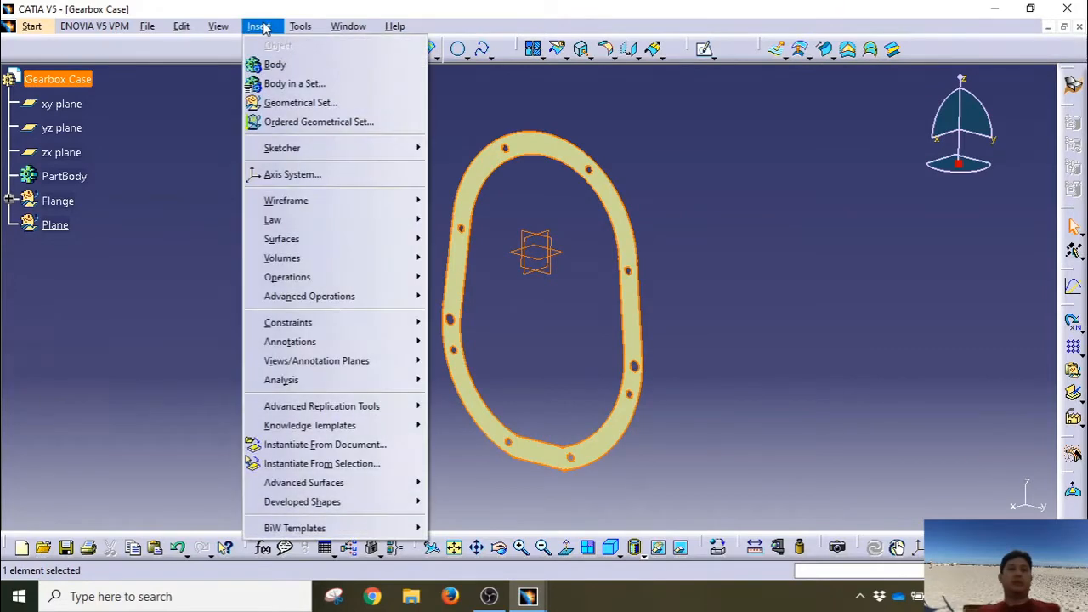
{"action": "left_click", "coordinate": [335, 122]}
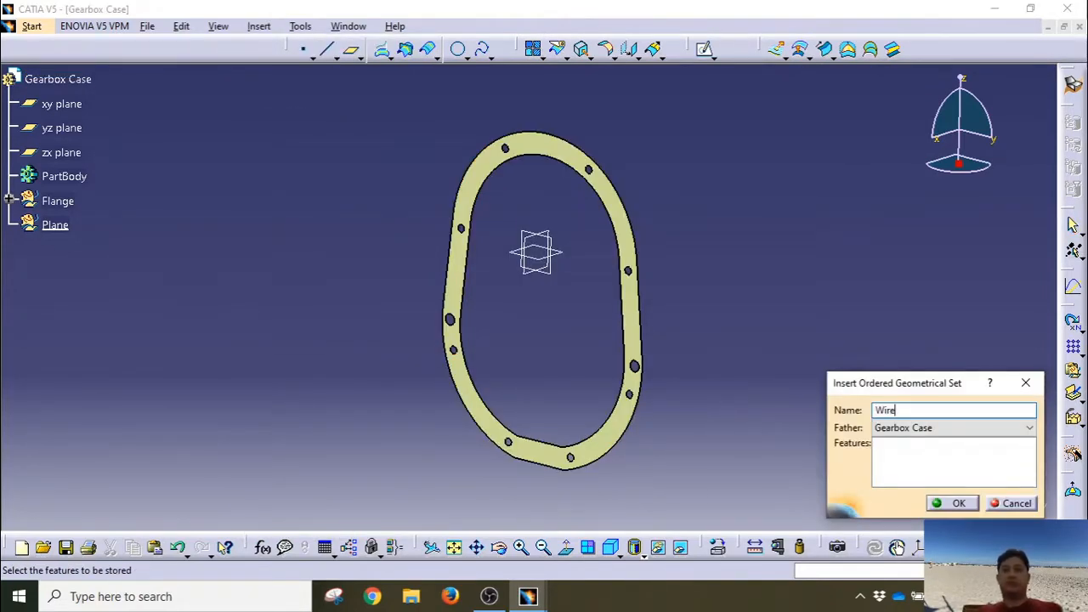
{"action": "key", "text": "Return"}
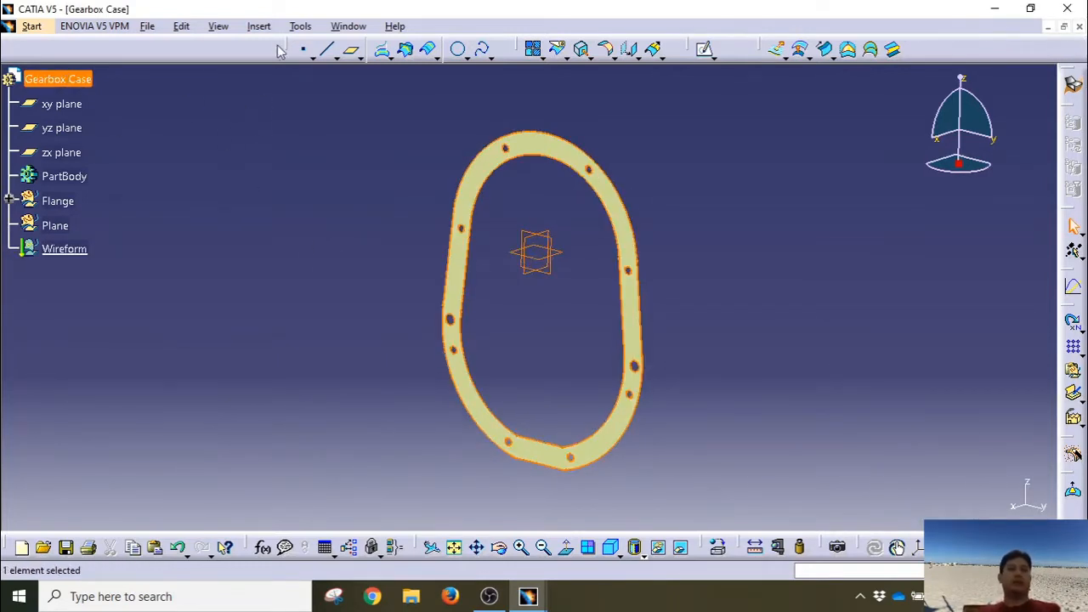
{"action": "left_click", "coordinate": [259, 26]}
{"action": "left_click", "coordinate": [300, 122]}
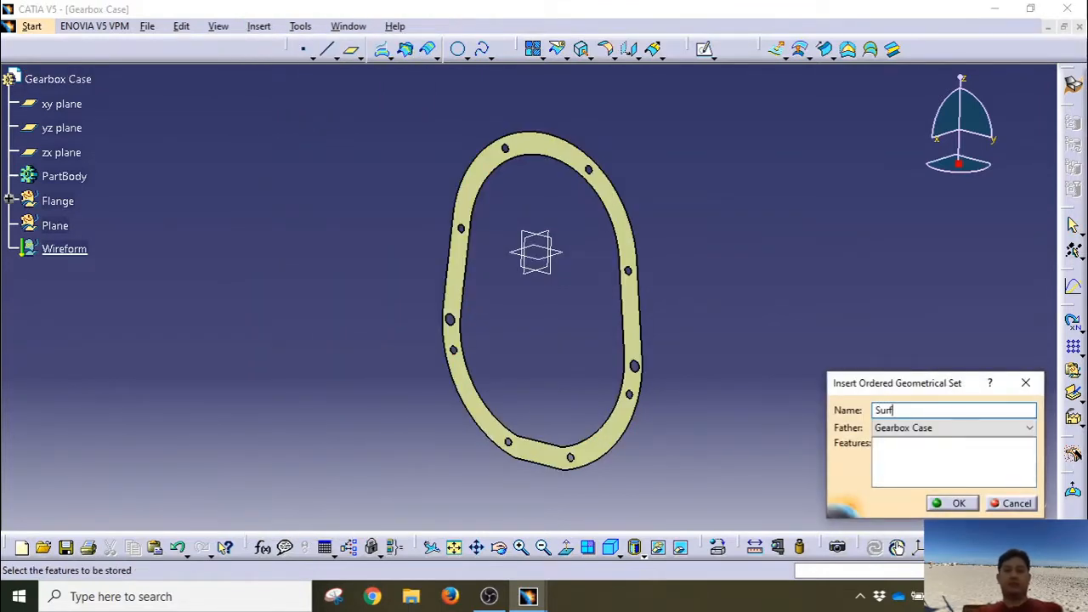
{"action": "key", "text": "Return"}
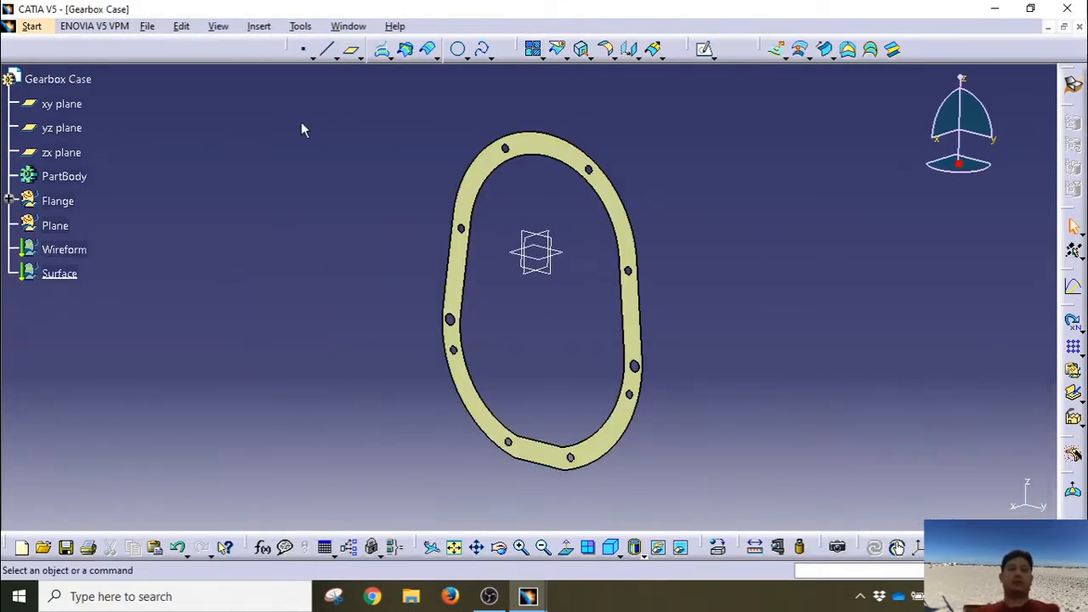
{"action": "left_click", "coordinate": [58, 273]}
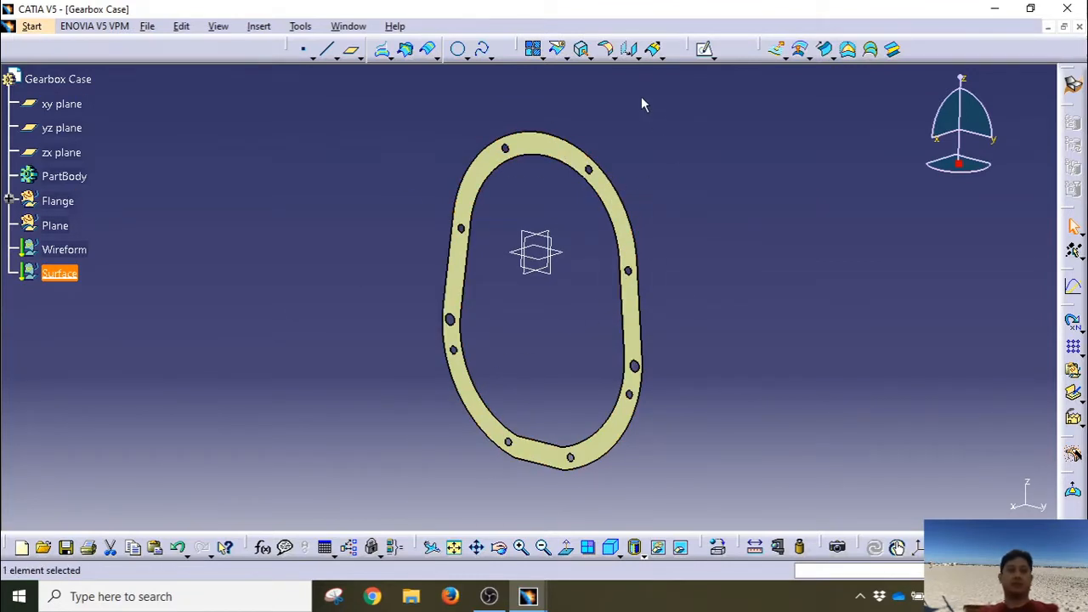
Step: With the Surface set selected, cancel the unwanted surface fillet and show the Boundary/Extract flyout
{"action": "left_click", "coordinate": [231, 273]}
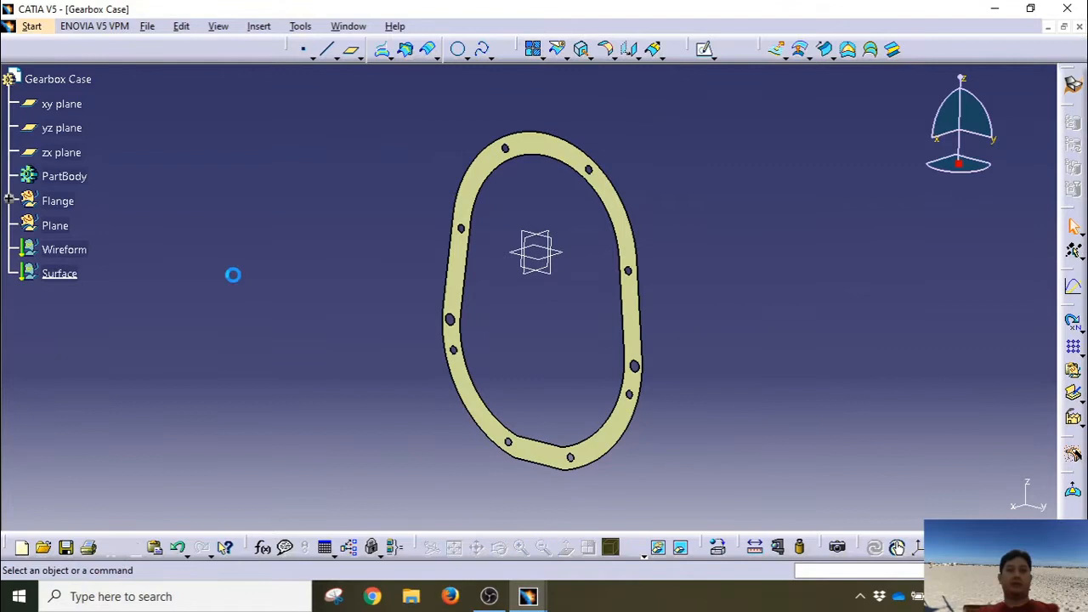
{"action": "left_click", "coordinate": [63, 279]}
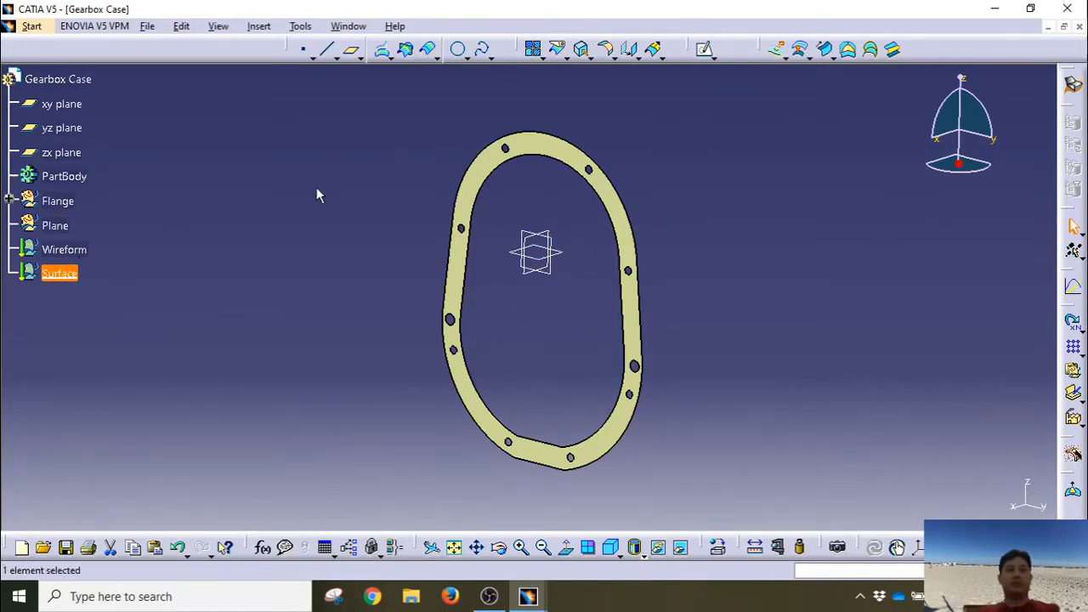
{"action": "left_click", "coordinate": [606, 50]}
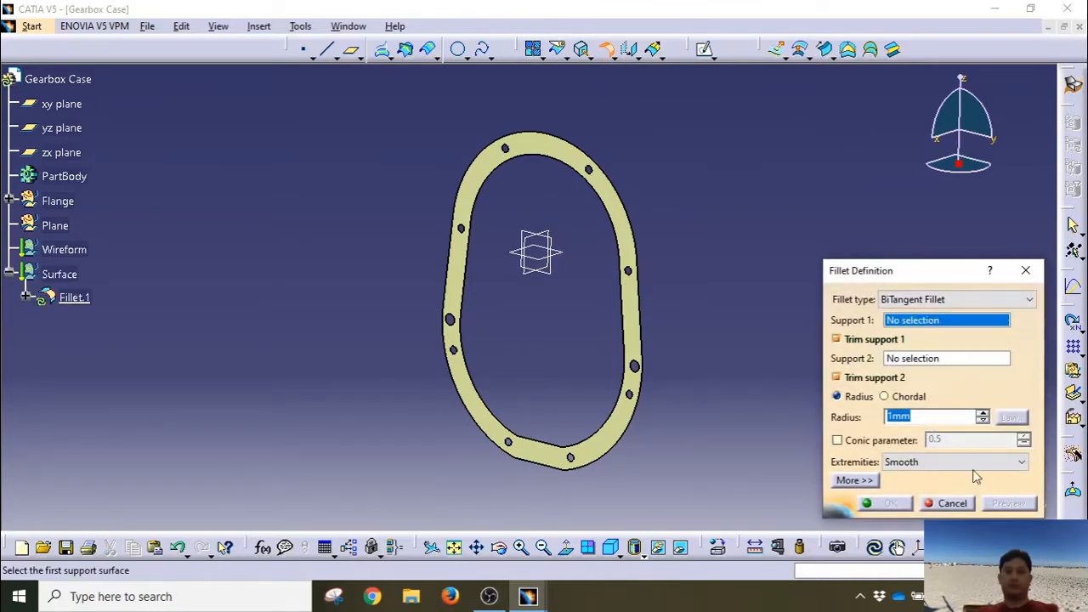
{"action": "left_click", "coordinate": [952, 503]}
{"action": "left_click", "coordinate": [594, 62]}
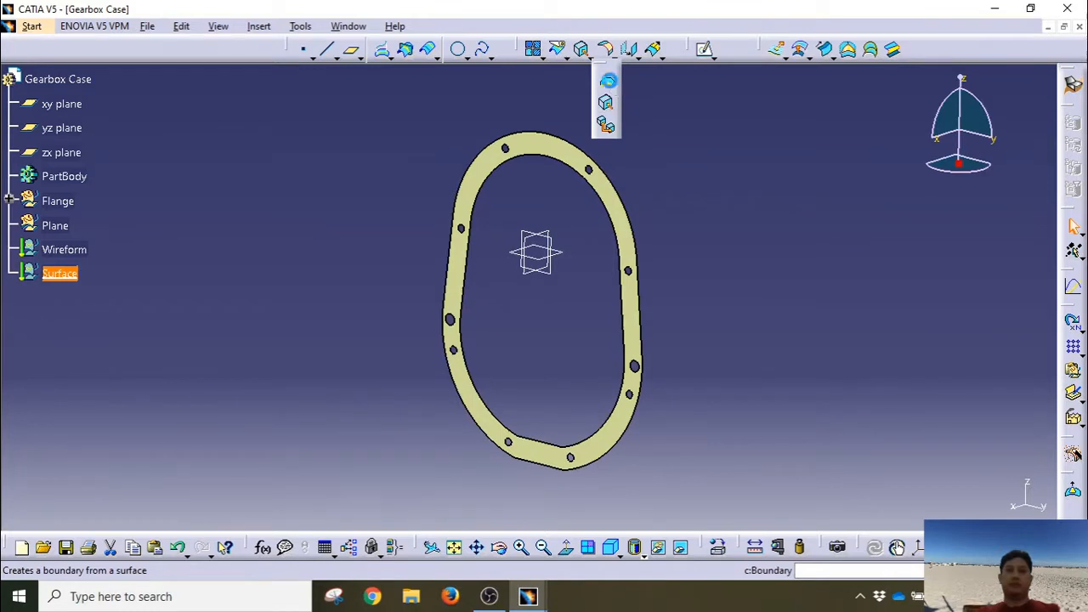
Step: Create a boundary on the flange's outer edge, then undo it
{"action": "left_click", "coordinate": [607, 84]}
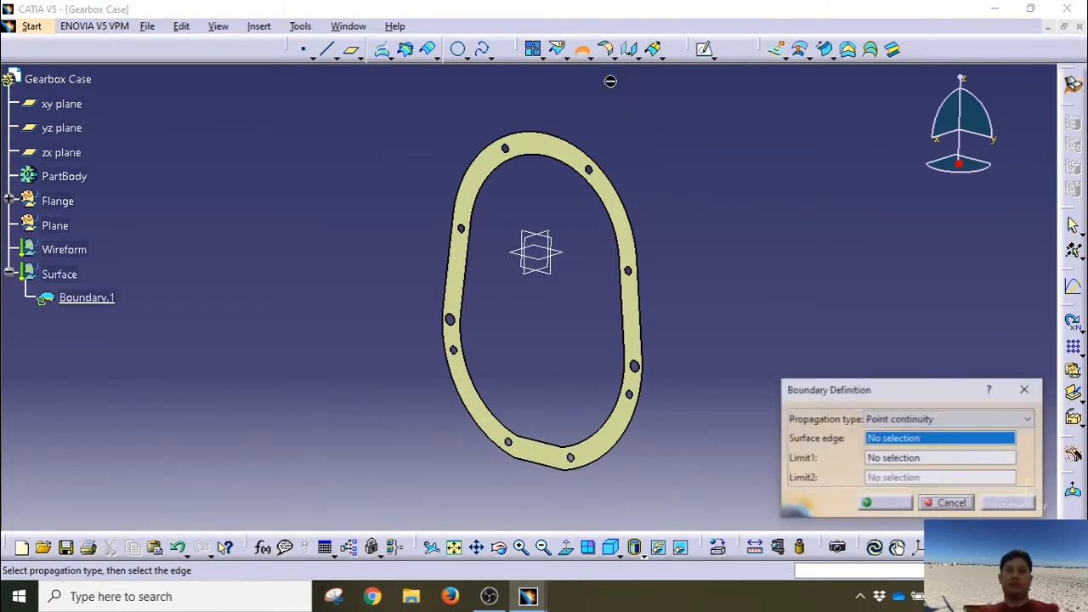
{"action": "left_click", "coordinate": [582, 150]}
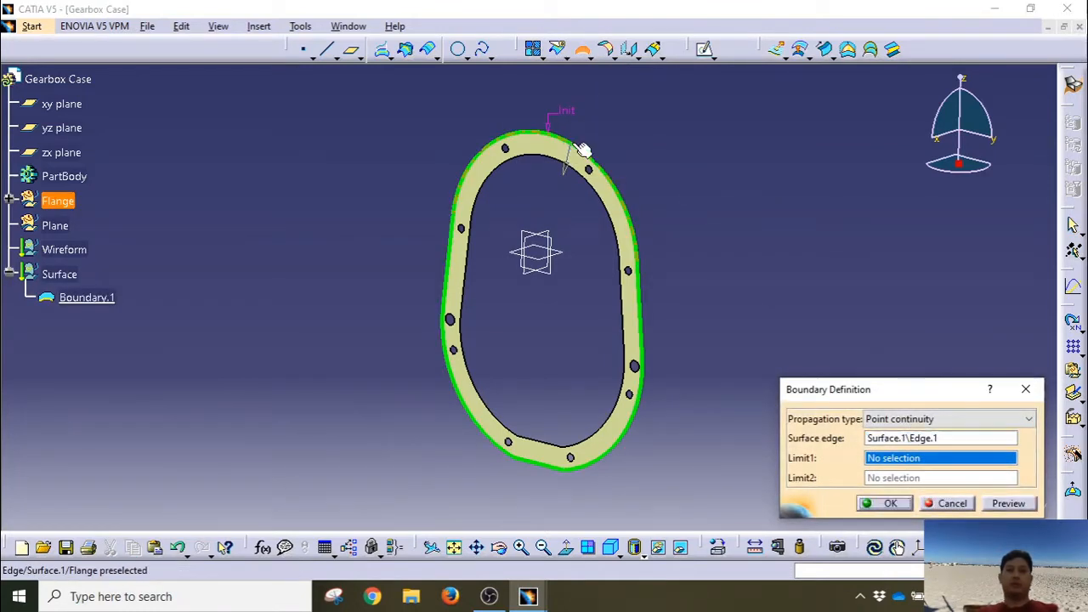
{"action": "left_click", "coordinate": [884, 504]}
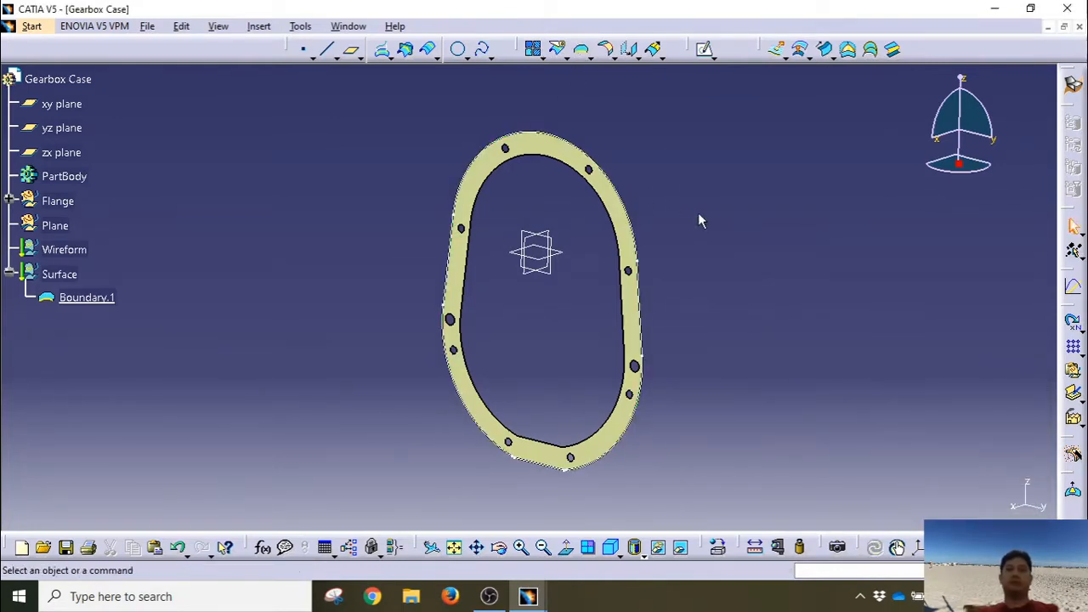
{"action": "key", "text": "ctrl+z"}
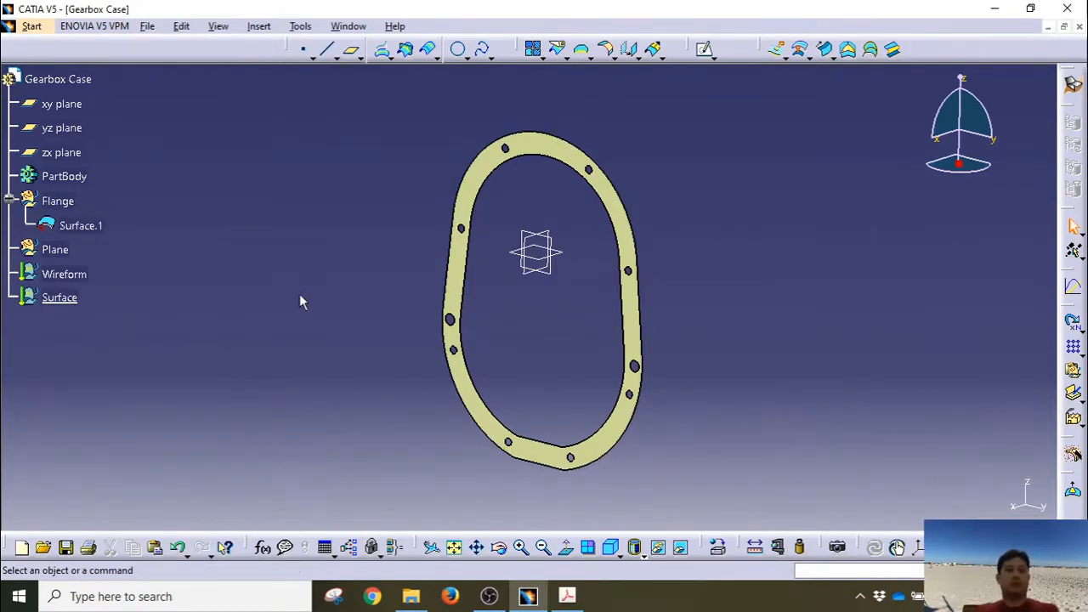
{"action": "middle_click_drag", "start_coordinate": [299, 302], "coordinate": [584, 347]}
Step: Make Wireform the work object and create Boundary.1 from the flange's outer edge
{"action": "left_click", "coordinate": [89, 277]}
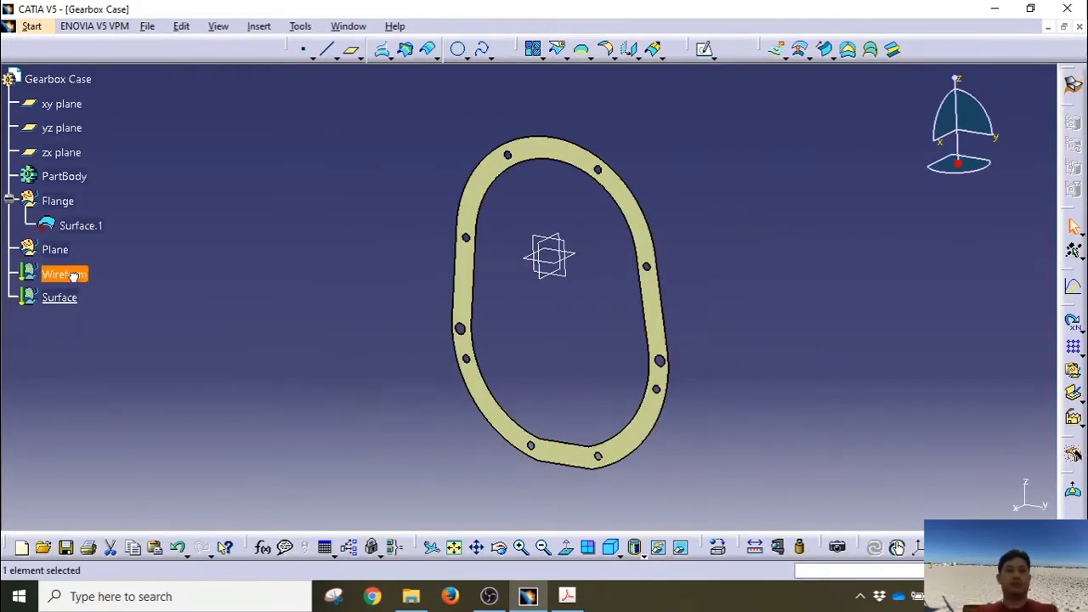
{"action": "right_click", "coordinate": [75, 274]}
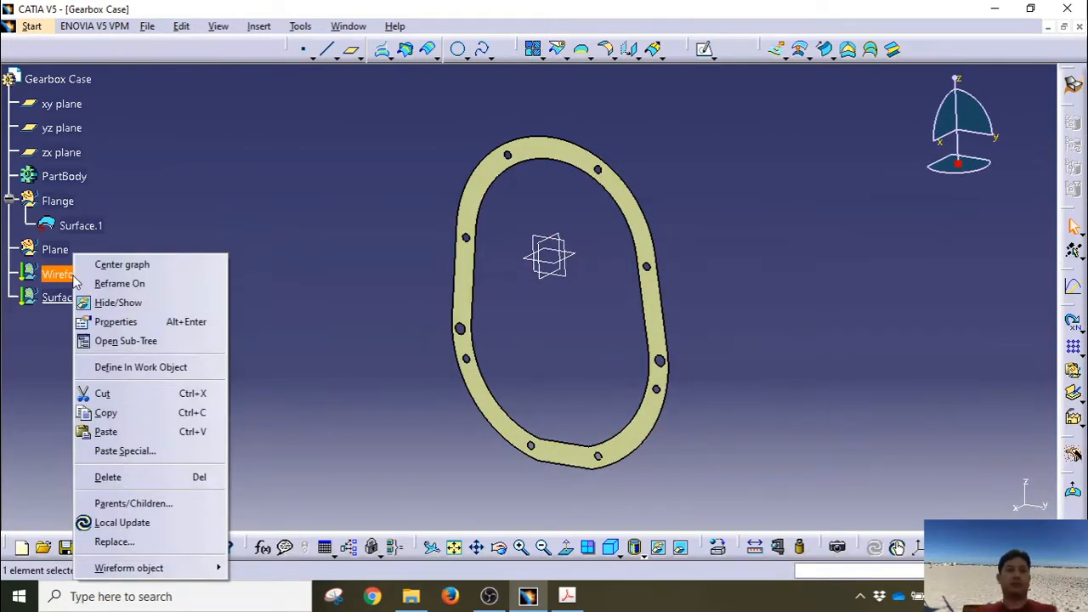
{"action": "left_click", "coordinate": [119, 367]}
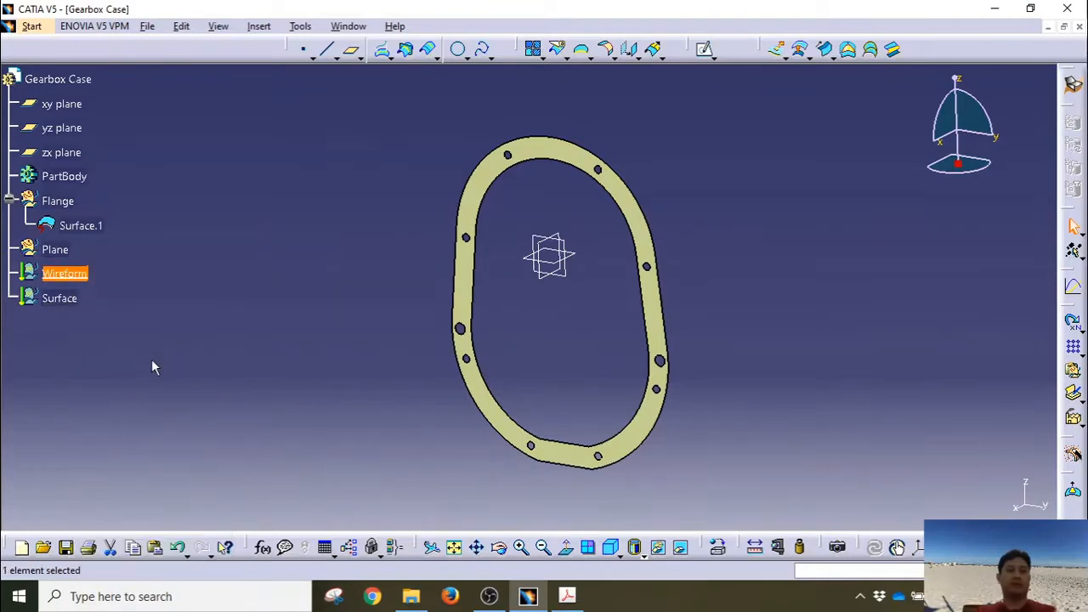
{"action": "left_click", "coordinate": [612, 56]}
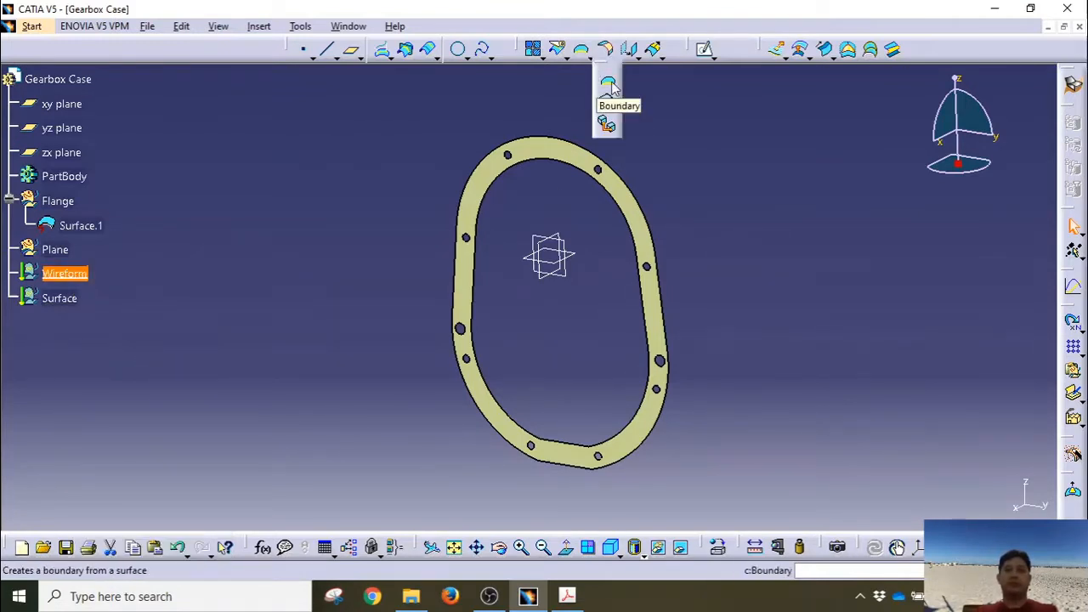
{"action": "left_click", "coordinate": [609, 84]}
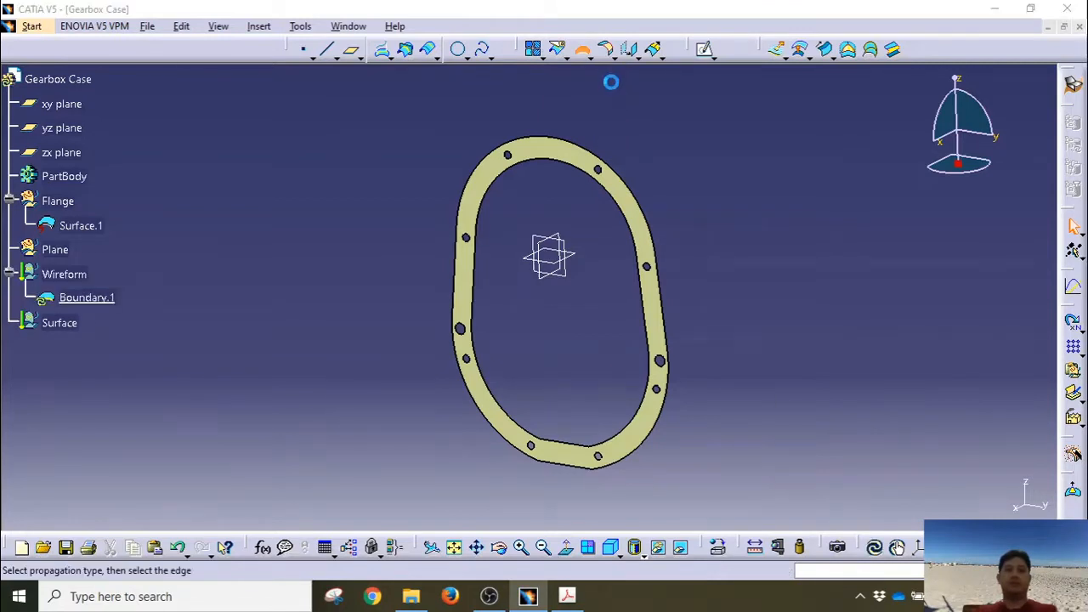
{"action": "left_click", "coordinate": [626, 180]}
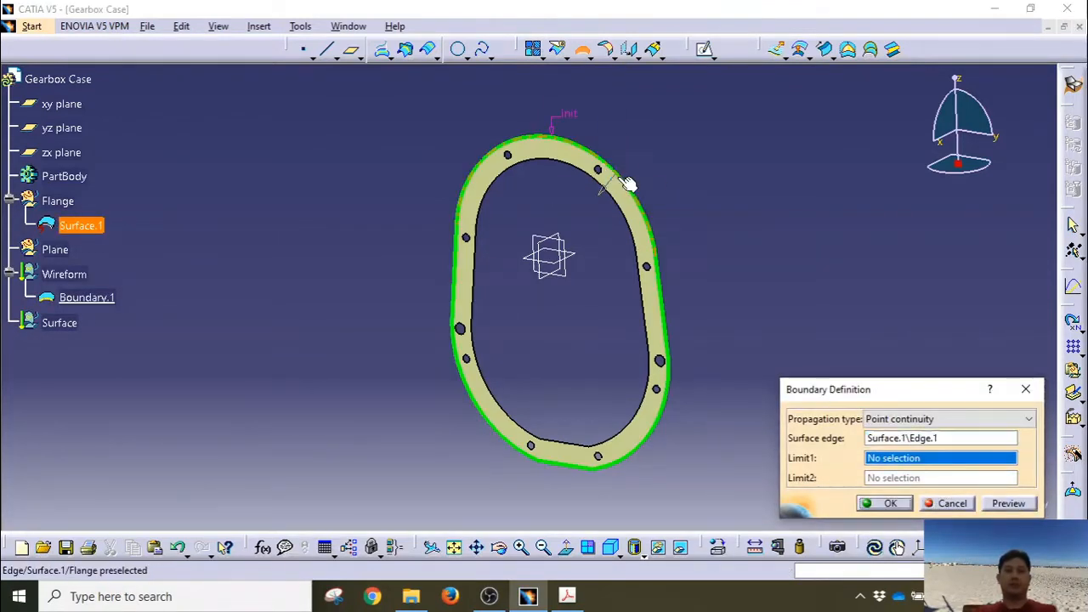
{"action": "left_click", "coordinate": [884, 504]}
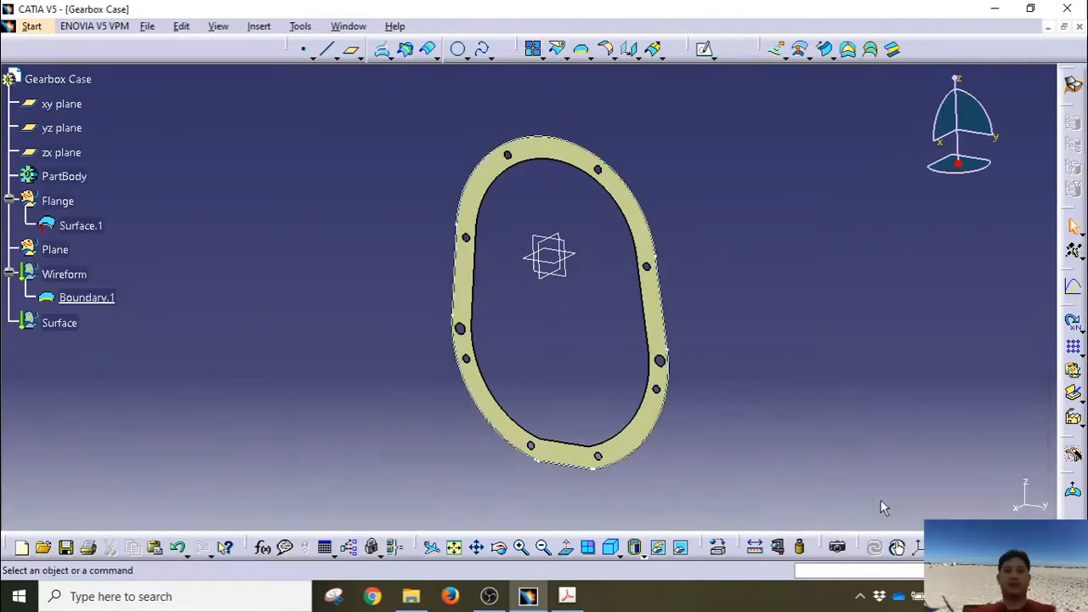
{"action": "middle_click_drag", "start_coordinate": [771, 315], "coordinate": [738, 323]}
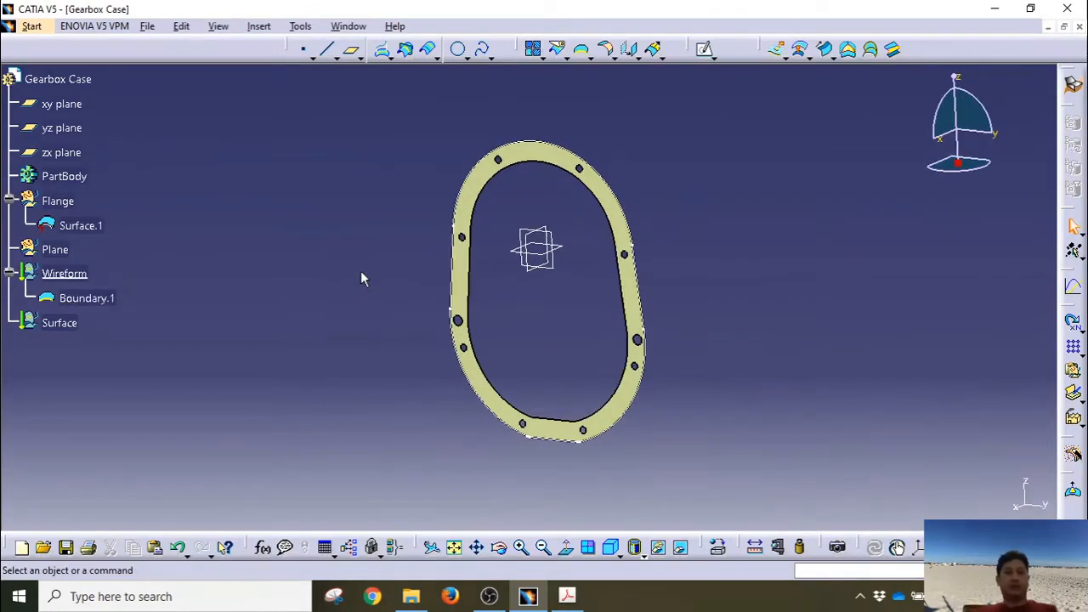
Step: Make Plane the work object and create Plane.1 offset 2 mm from the yz plane
{"action": "right_click", "coordinate": [53, 250]}
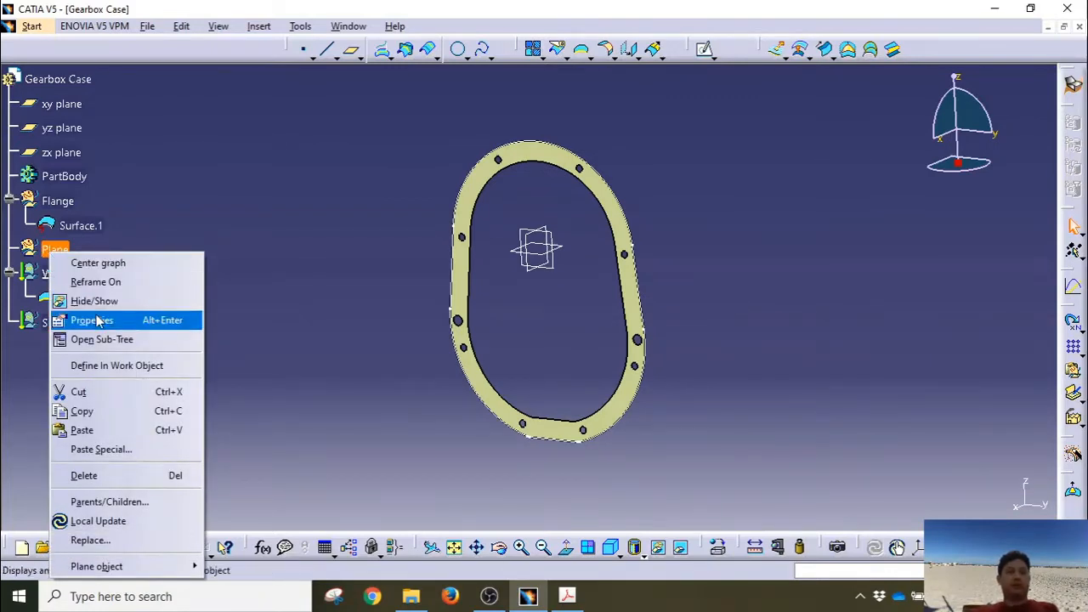
{"action": "left_click", "coordinate": [115, 365]}
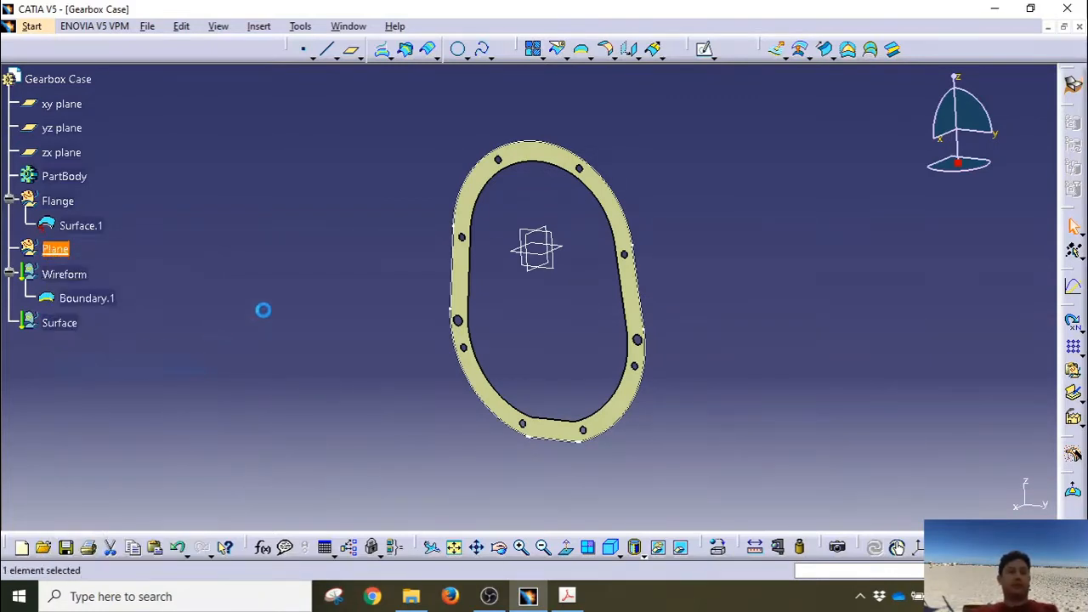
{"action": "middle_click_drag", "start_coordinate": [359, 245], "coordinate": [780, 258]}
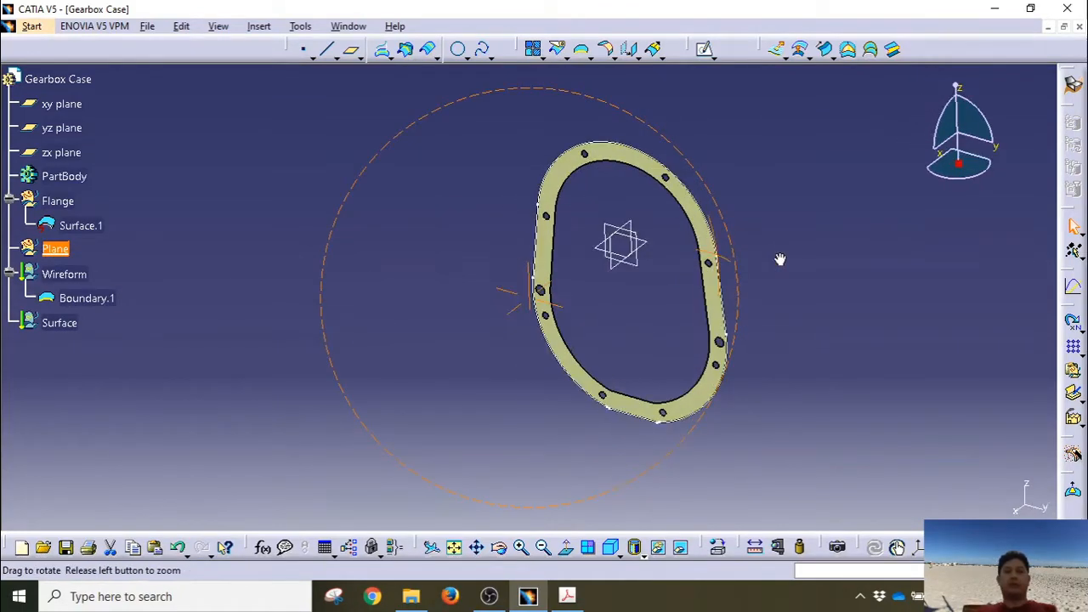
{"action": "middle_click_drag", "start_coordinate": [481, 267], "coordinate": [452, 250]}
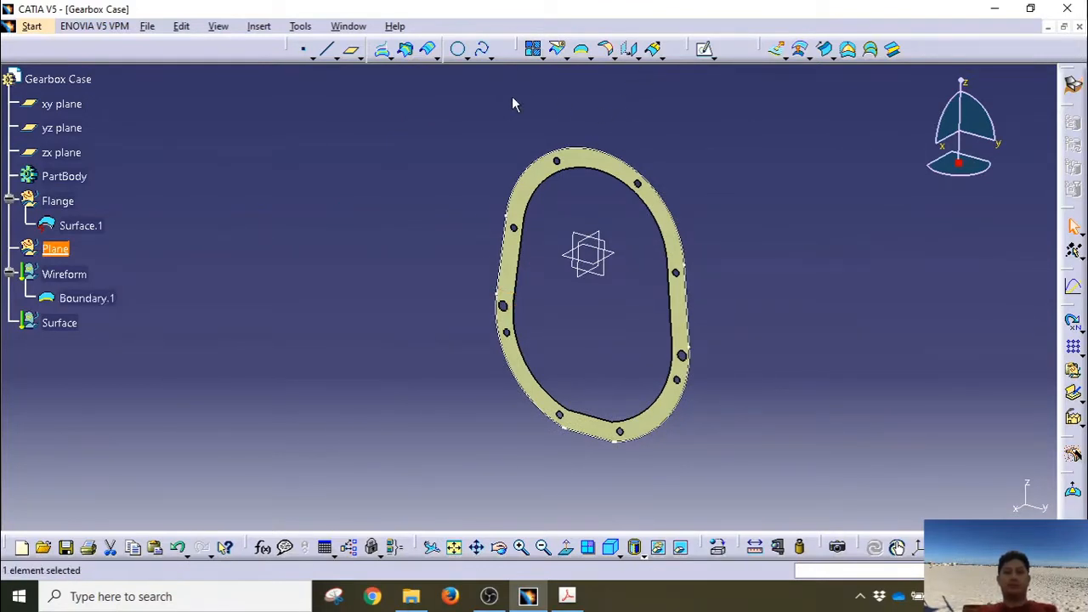
{"action": "left_click", "coordinate": [350, 48]}
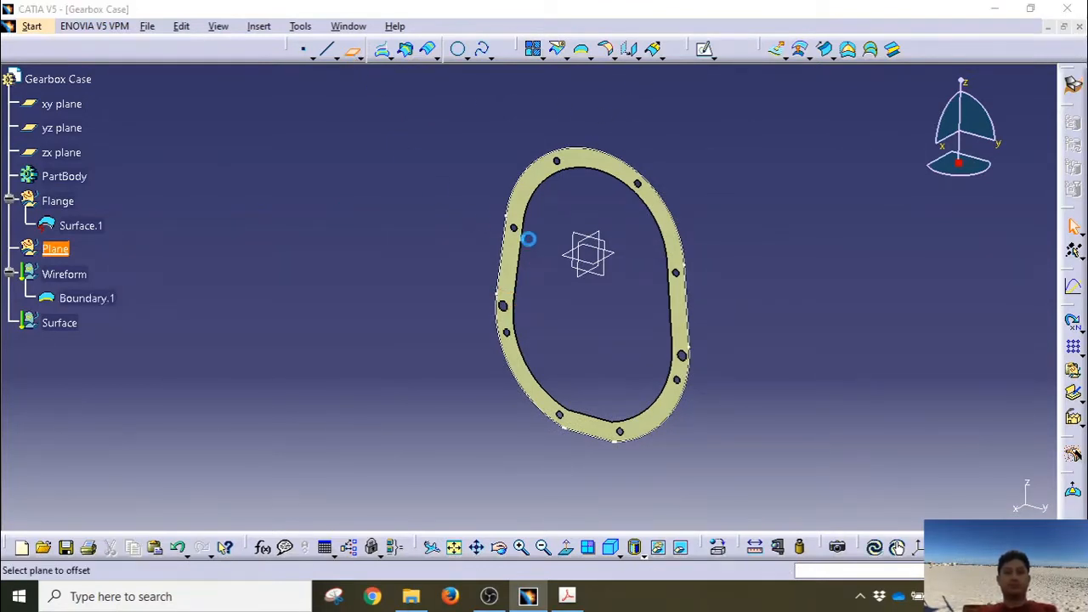
{"action": "left_click", "coordinate": [610, 246]}
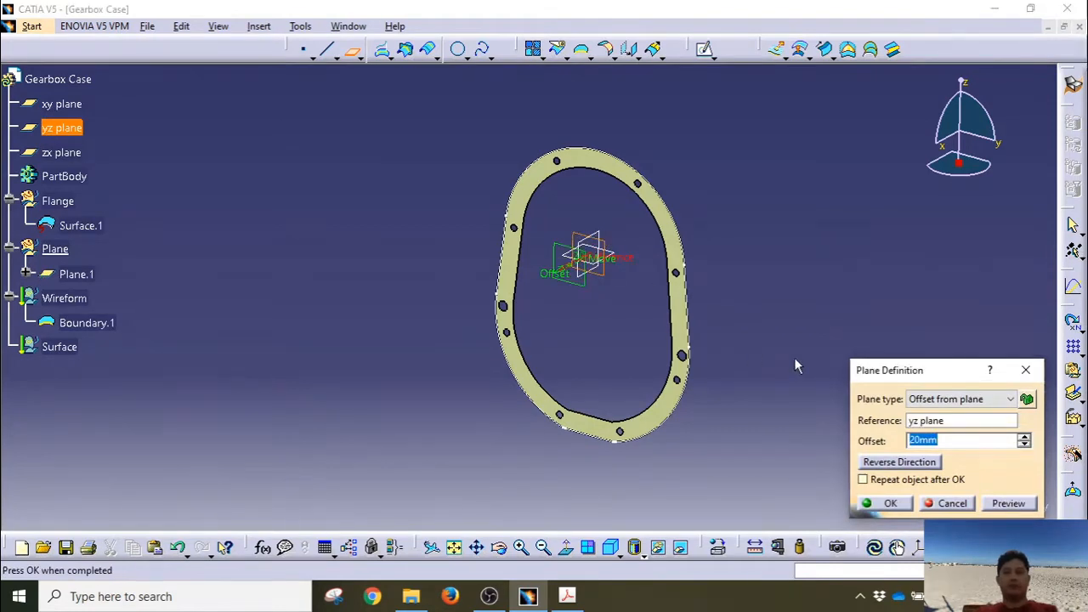
{"action": "type", "text": "2"}
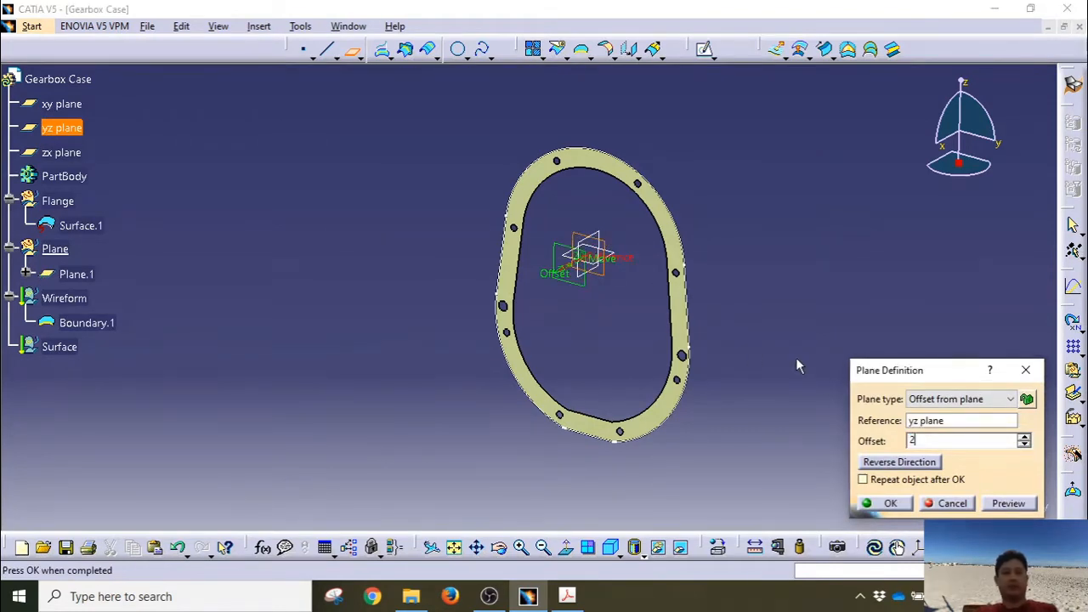
{"action": "left_click", "coordinate": [1008, 503]}
{"action": "middle_click_drag", "start_coordinate": [588, 338], "coordinate": [488, 243]}
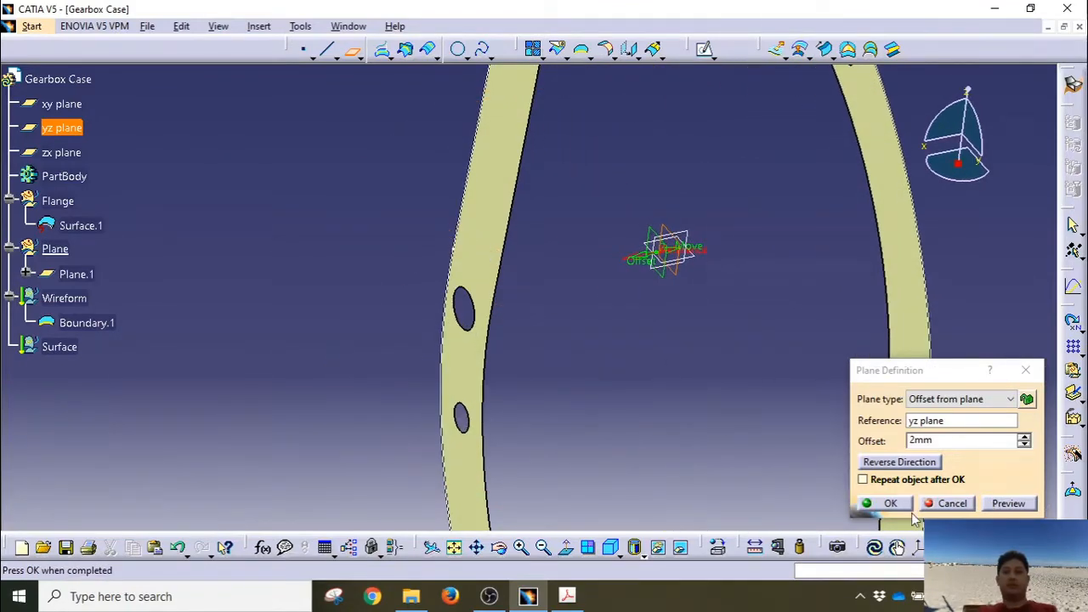
{"action": "left_click", "coordinate": [890, 504]}
{"action": "middle_click_drag", "start_coordinate": [636, 303], "coordinate": [615, 306]}
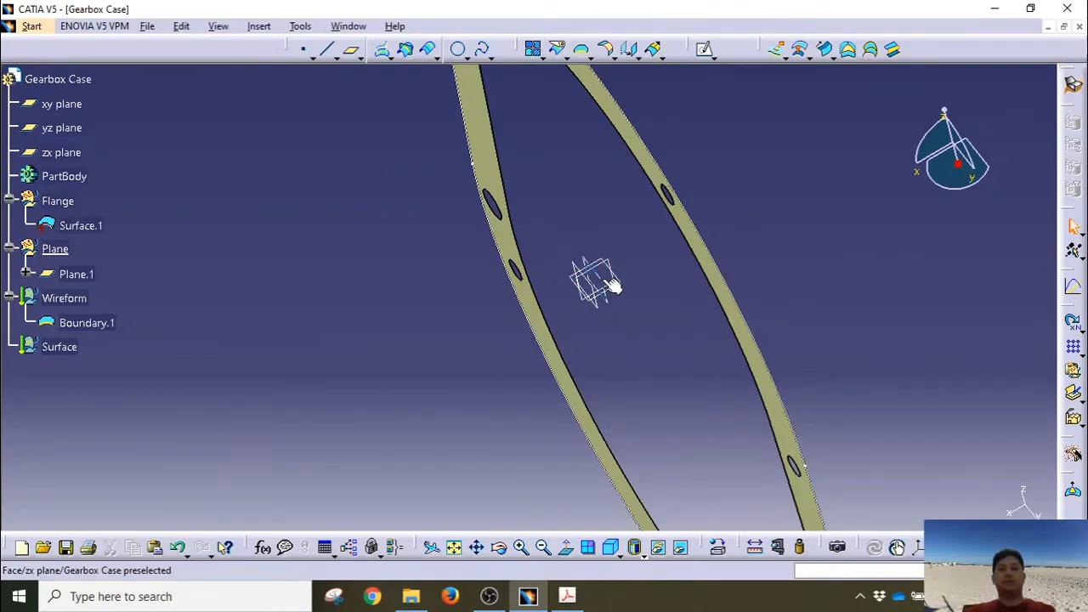
Step: Pick the yz plane in the model, reorient the view, and begin another plane definition
{"action": "left_click", "coordinate": [618, 299]}
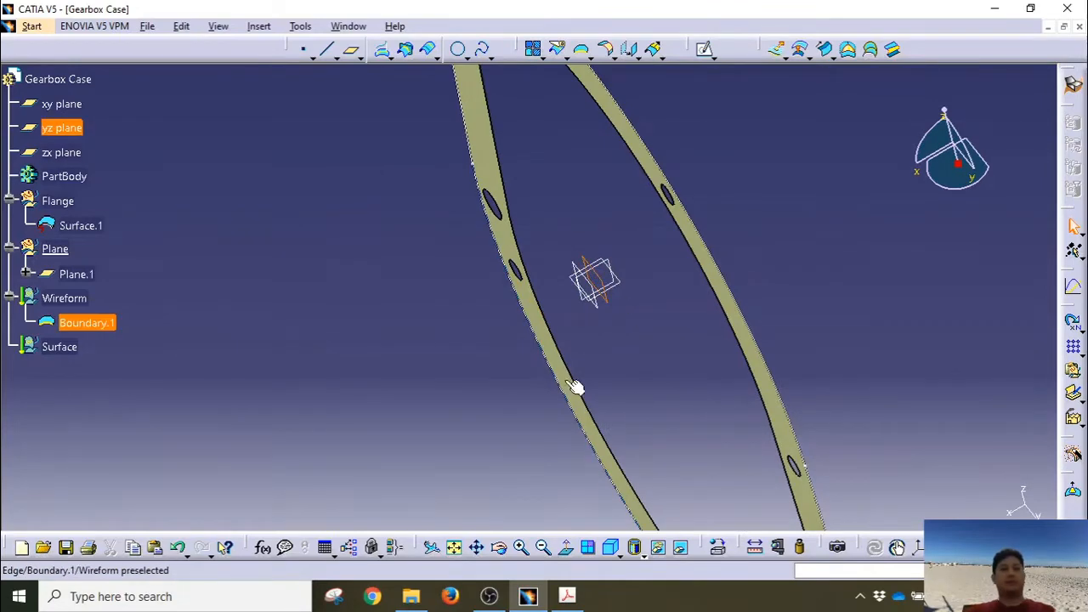
{"action": "middle_click_drag", "start_coordinate": [636, 368], "coordinate": [476, 299]}
{"action": "left_click", "coordinate": [667, 321]}
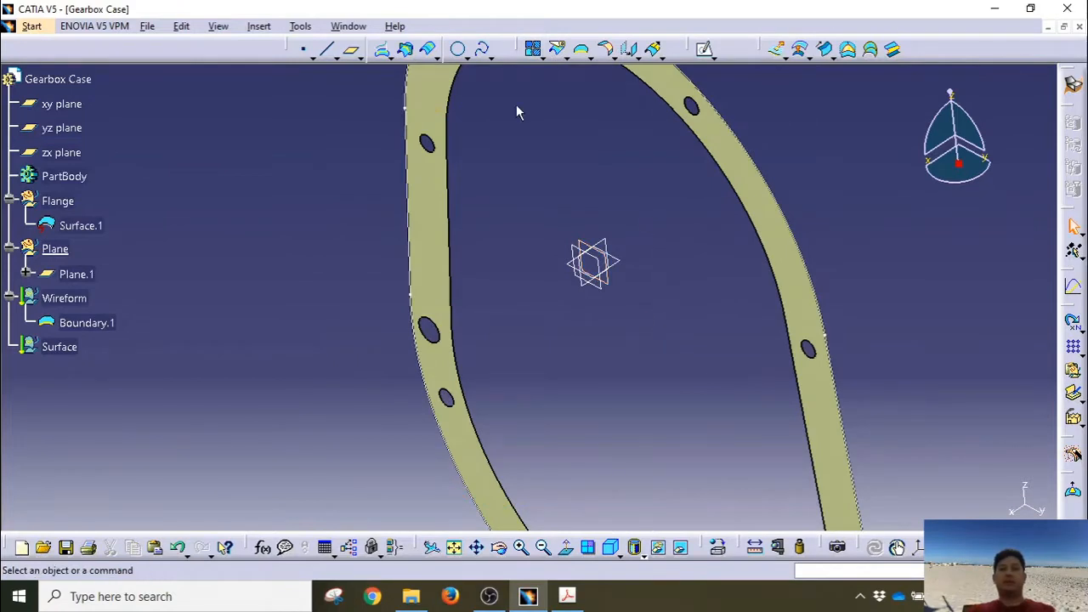
{"action": "left_click", "coordinate": [351, 49]}
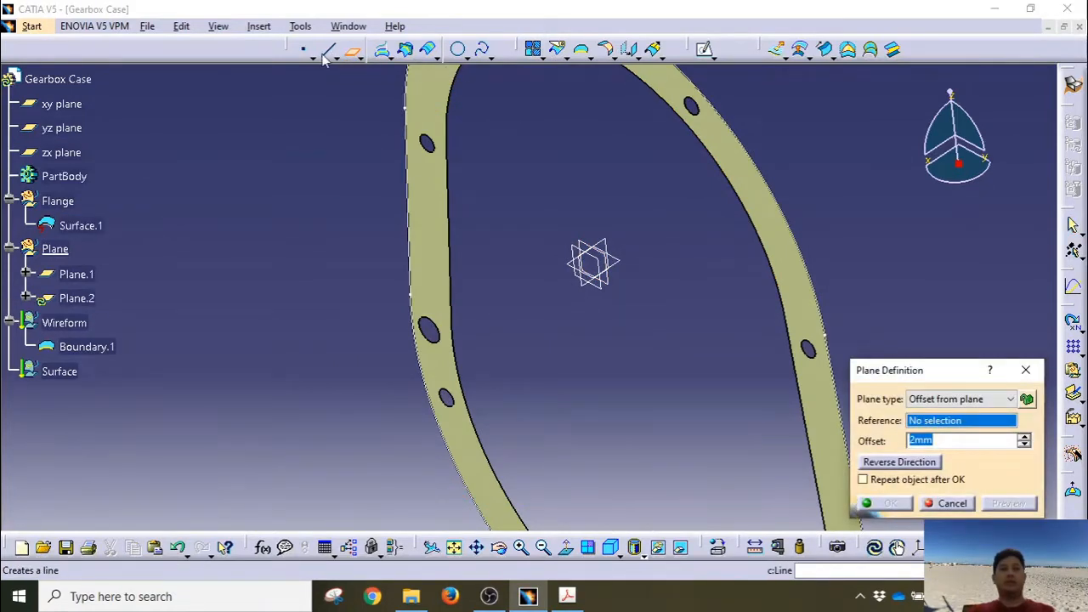
Step: Create Plane.2 at 13 mm and Plane.3 at 120 mm offset from the yz plane
{"action": "left_click", "coordinate": [61, 127]}
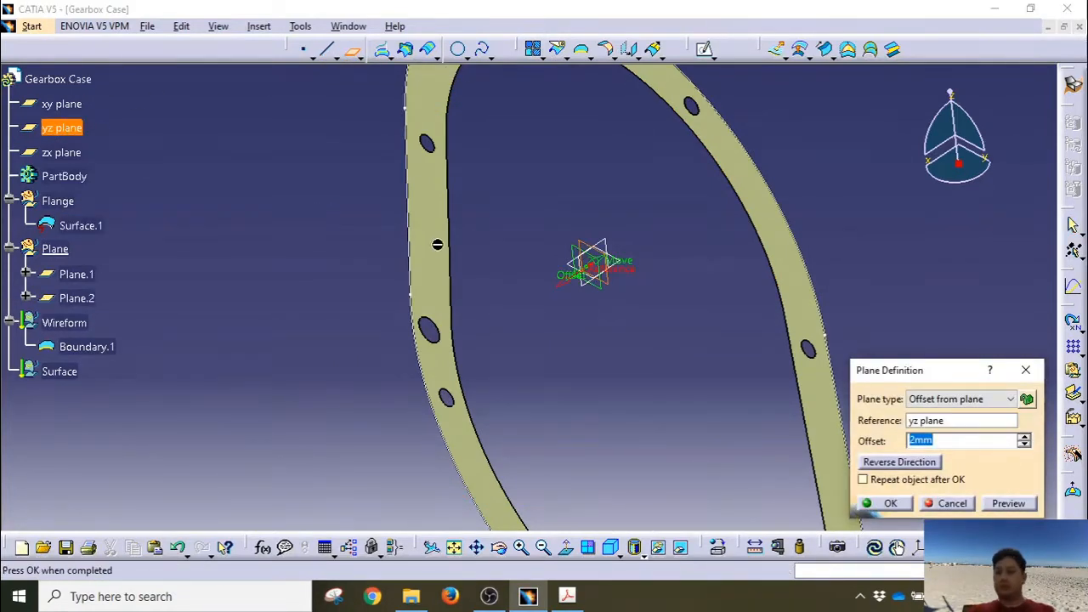
{"action": "type", "text": "13"}
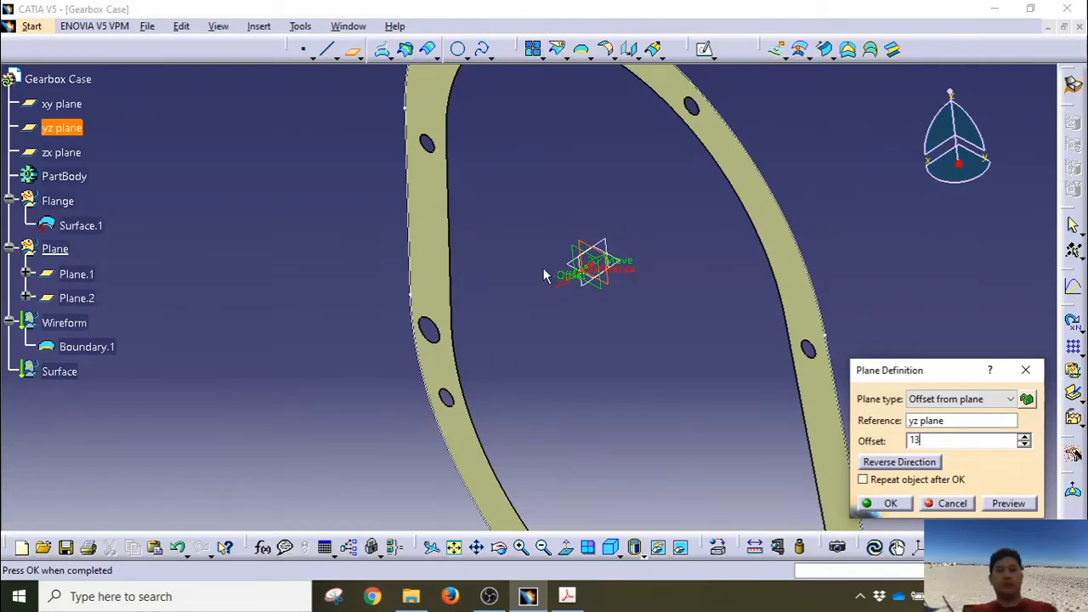
{"action": "left_click", "coordinate": [888, 505]}
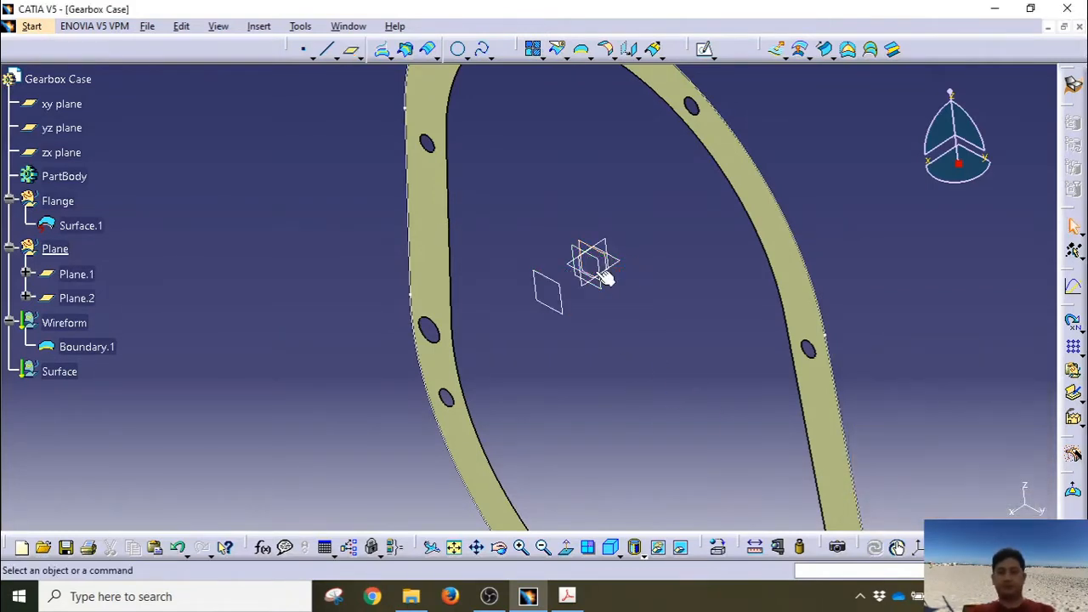
{"action": "left_click", "coordinate": [62, 127]}
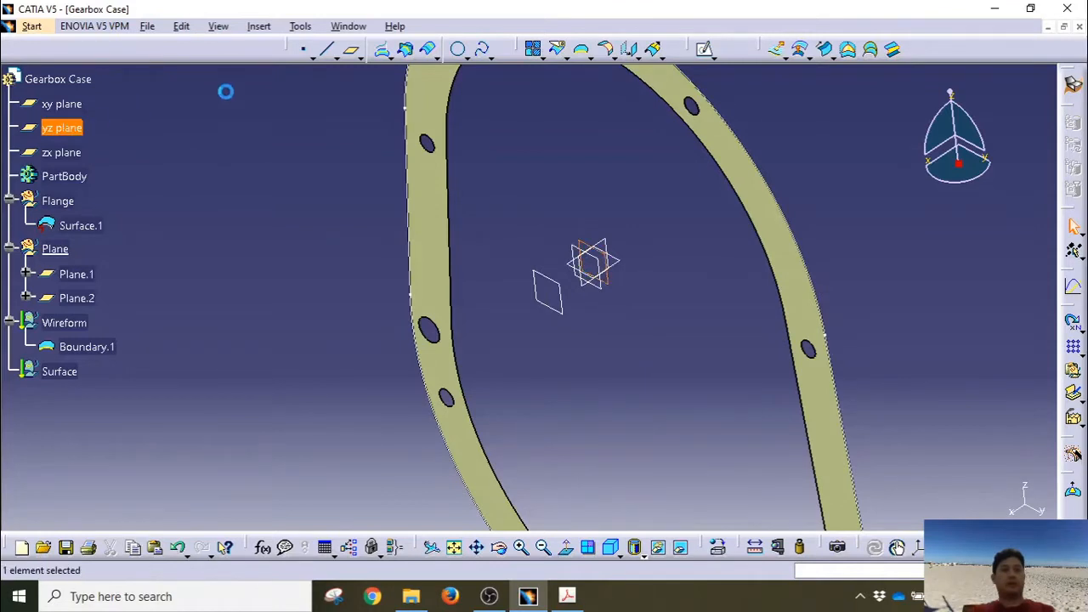
{"action": "left_click", "coordinate": [457, 48]}
{"action": "left_click", "coordinate": [352, 51]}
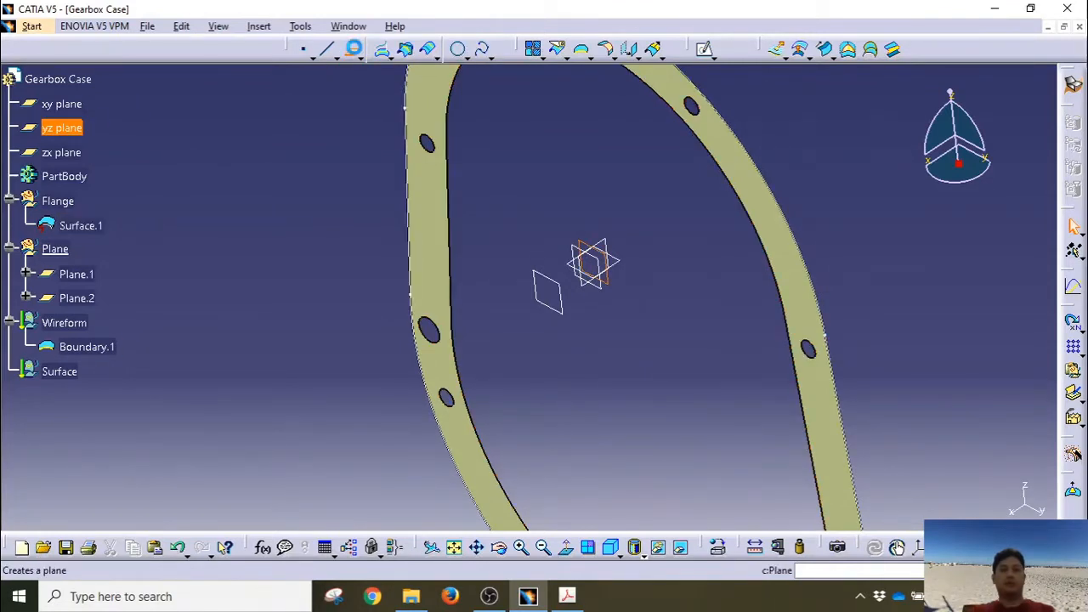
{"action": "type", "text": "120"}
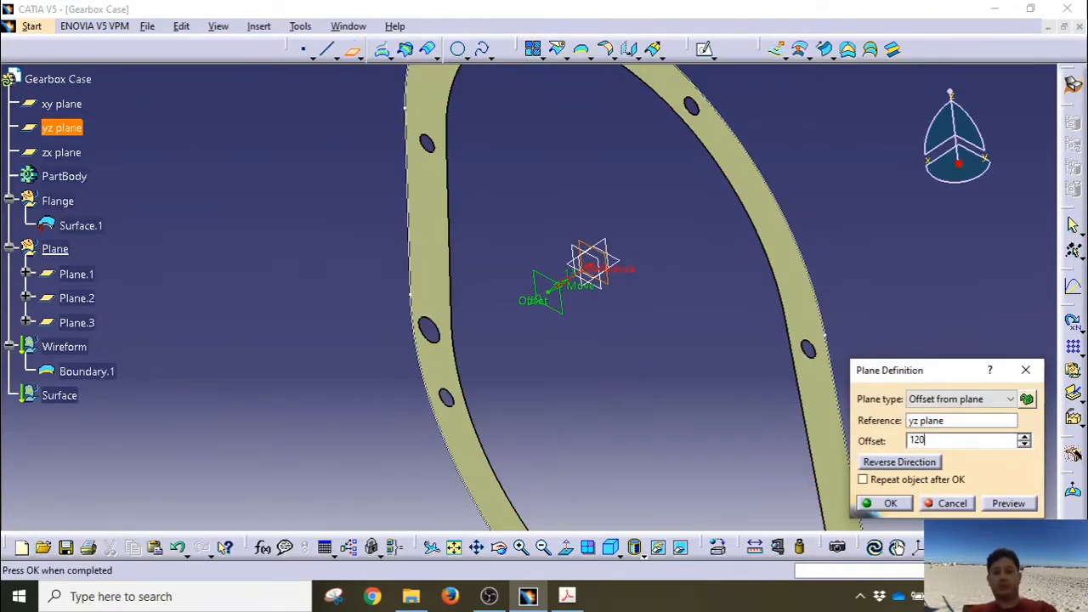
{"action": "key", "text": "Return"}
{"action": "middle_click_drag", "start_coordinate": [440, 253], "coordinate": [442, 231]}
Step: Create Plane.4 offset 130 mm from the yz plane
{"action": "left_click", "coordinate": [350, 49]}
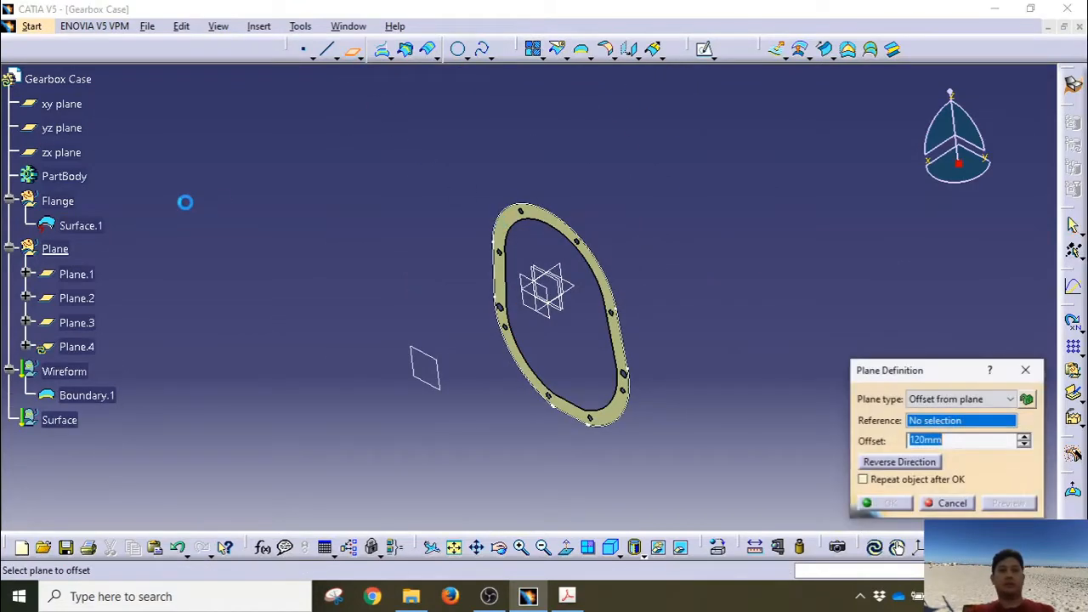
{"action": "left_click", "coordinate": [63, 127]}
{"action": "type", "text": "130"}
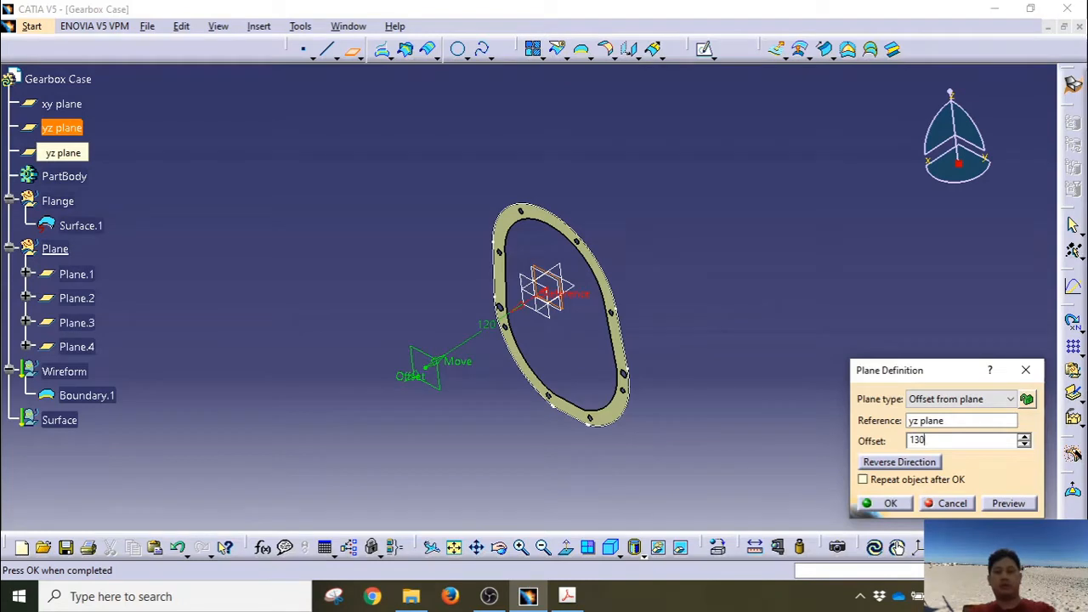
{"action": "key", "text": "Return"}
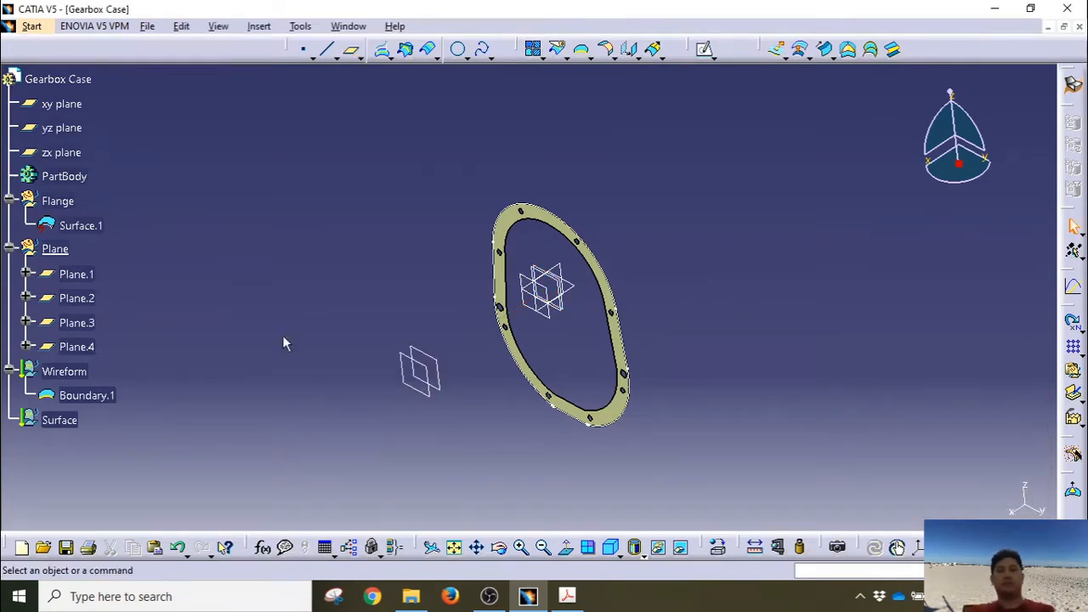
{"action": "middle_click_drag", "start_coordinate": [427, 303], "coordinate": [355, 311]}
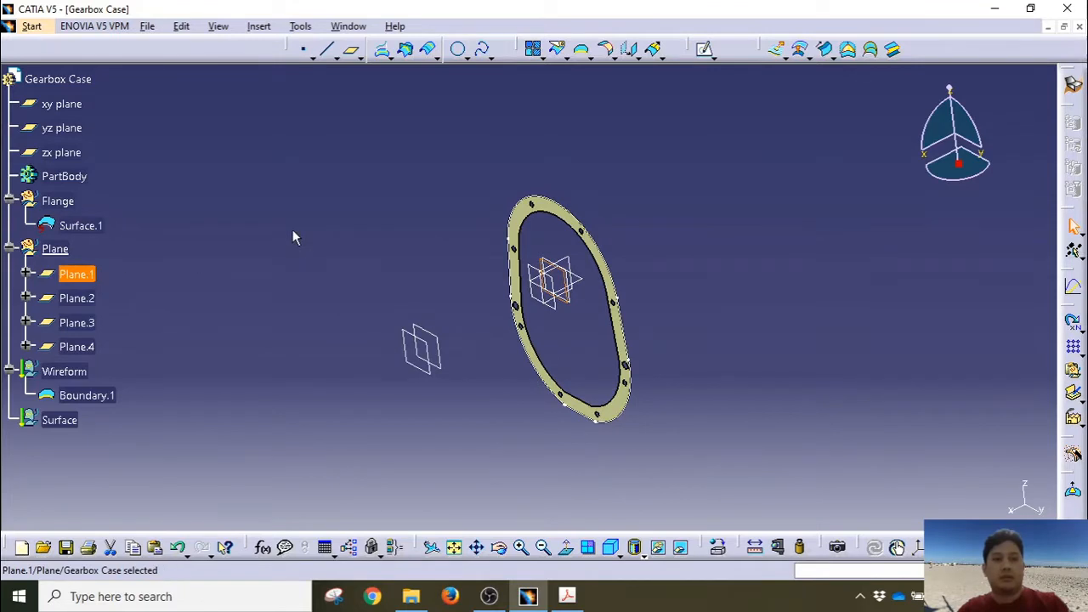
Step: Rename Plane.1 and Plane.2 to Plane.1_2mm and Plane.2_13mm
{"action": "mouse_move", "coordinate": [304, 255]}
{"action": "middle_mouse_down"}
{"action": "mouse_move", "coordinate": [286, 287]}
{"action": "mouse_move", "coordinate": [314, 271]}
{"action": "middle_mouse_up"}
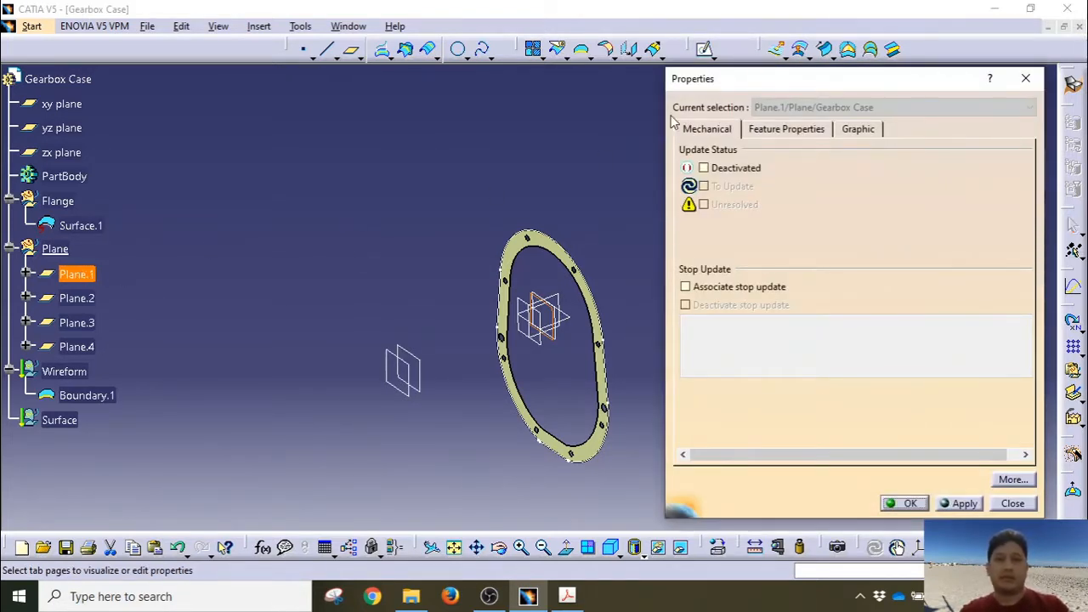
{"action": "left_click", "coordinate": [788, 128]}
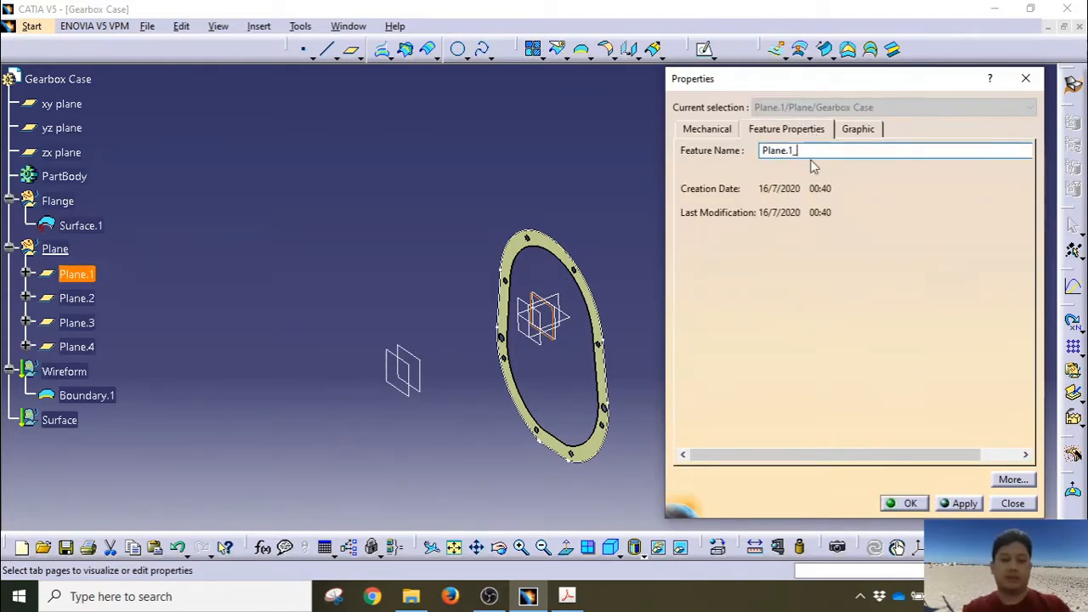
{"action": "key", "text": "Return"}
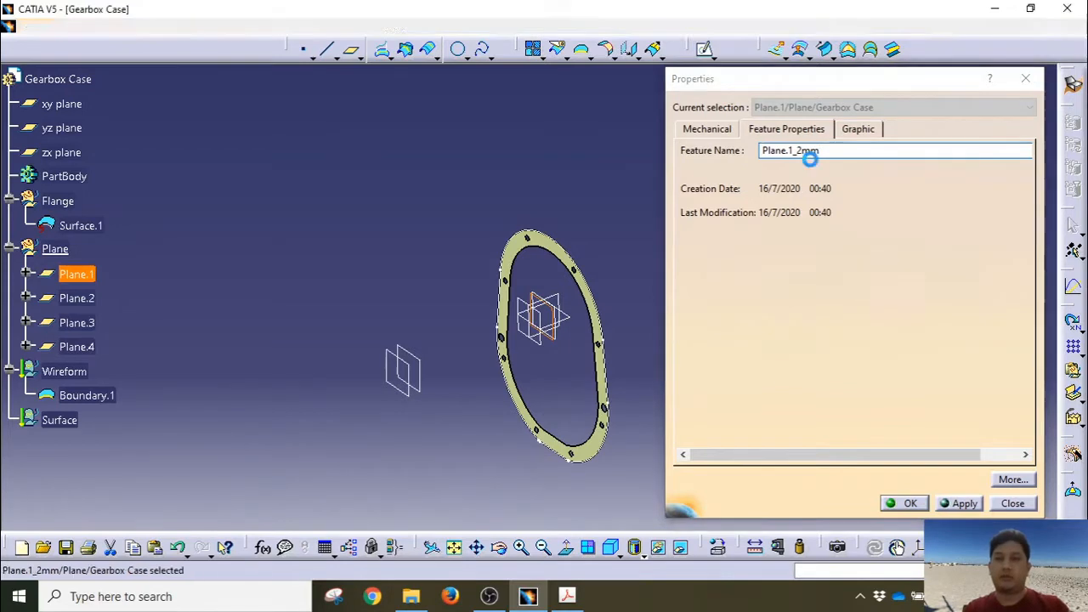
{"action": "left_click", "coordinate": [84, 298]}
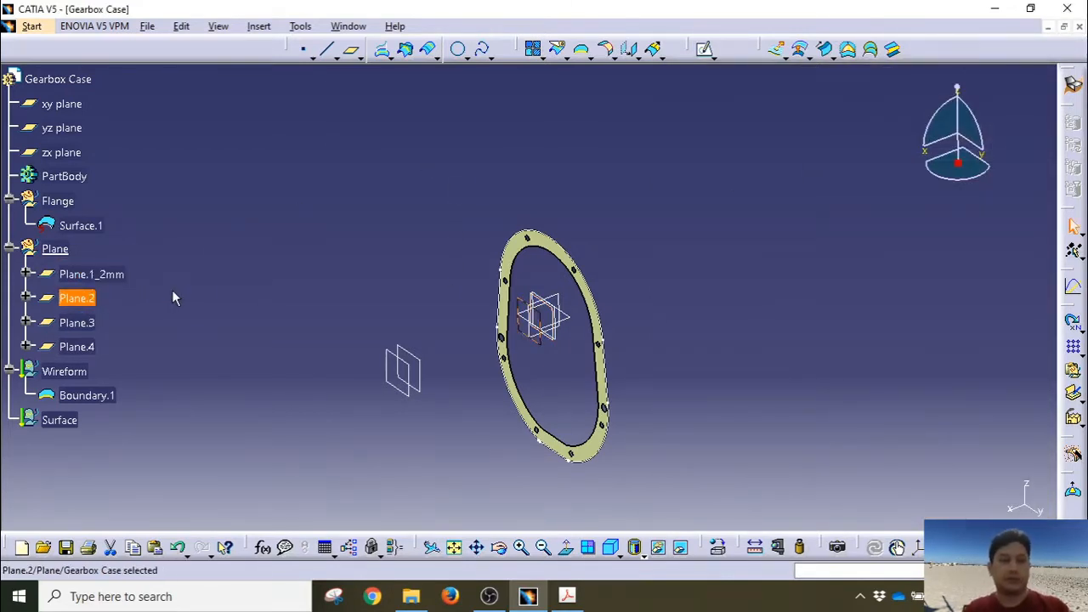
{"action": "key", "text": "alt+Return"}
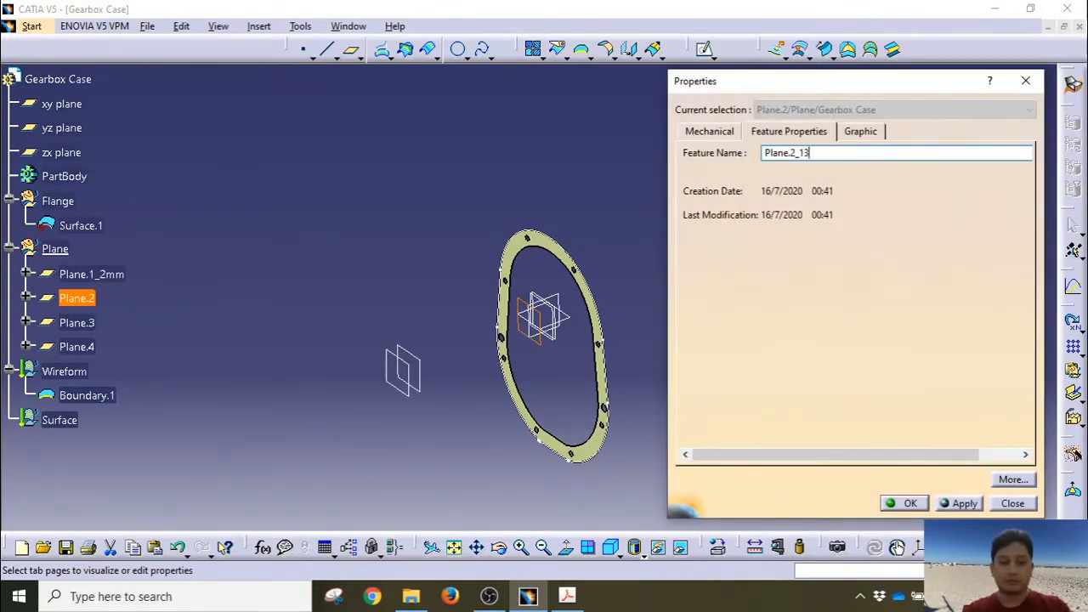
{"action": "key", "text": "Return"}
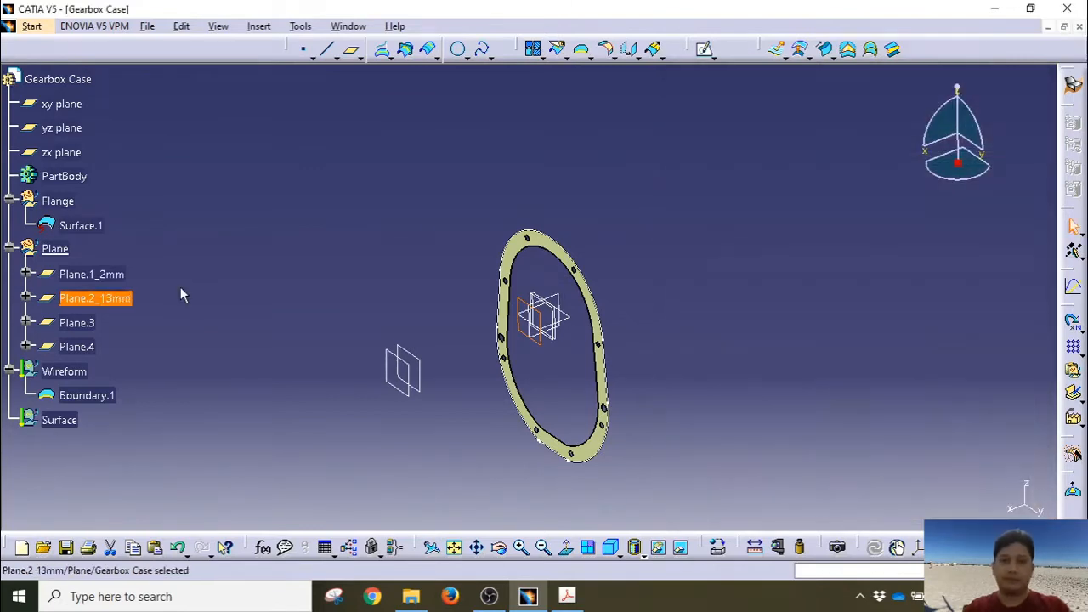
Step: Rename Plane.3 and Plane.4 to Plane.3_120mm and Plane.4_130mm, then select Plane.1_2mm
{"action": "left_click", "coordinate": [77, 323]}
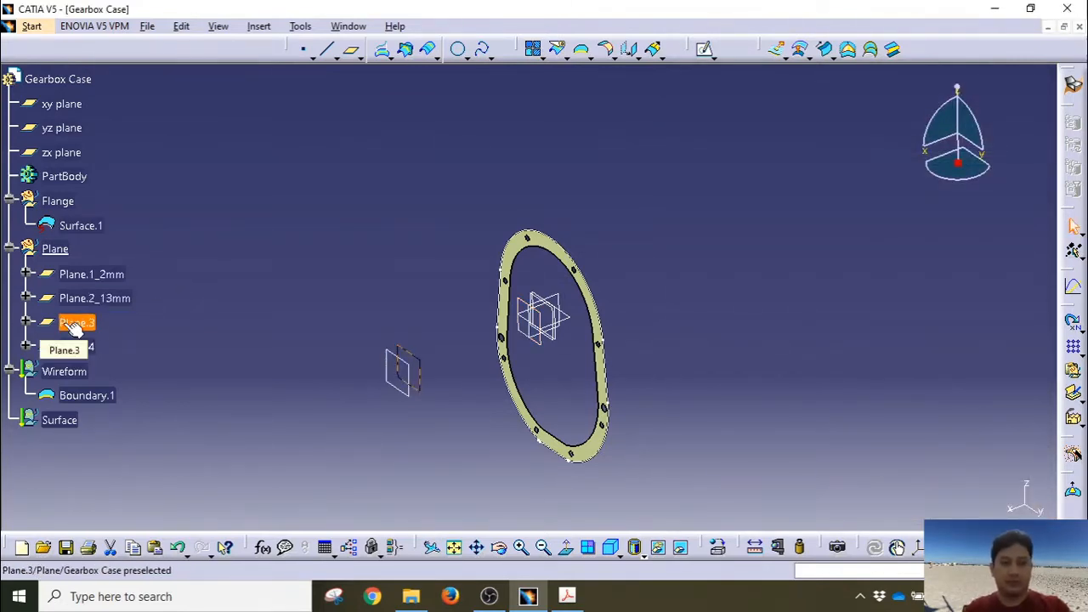
{"action": "key", "text": "alt+Return"}
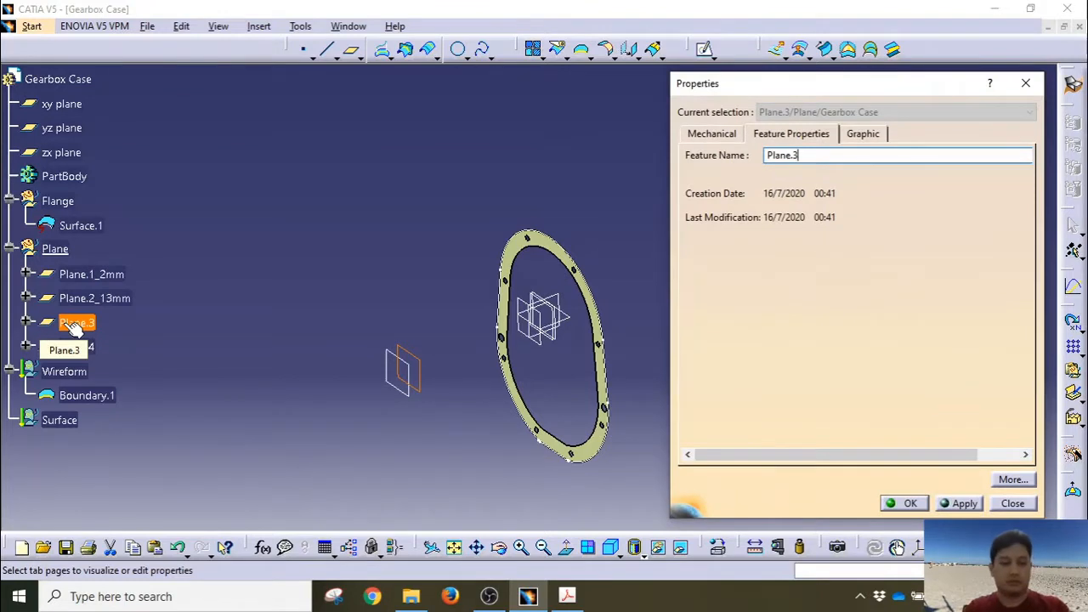
{"action": "type", "text": "_120mm"}
{"action": "key", "text": "Return"}
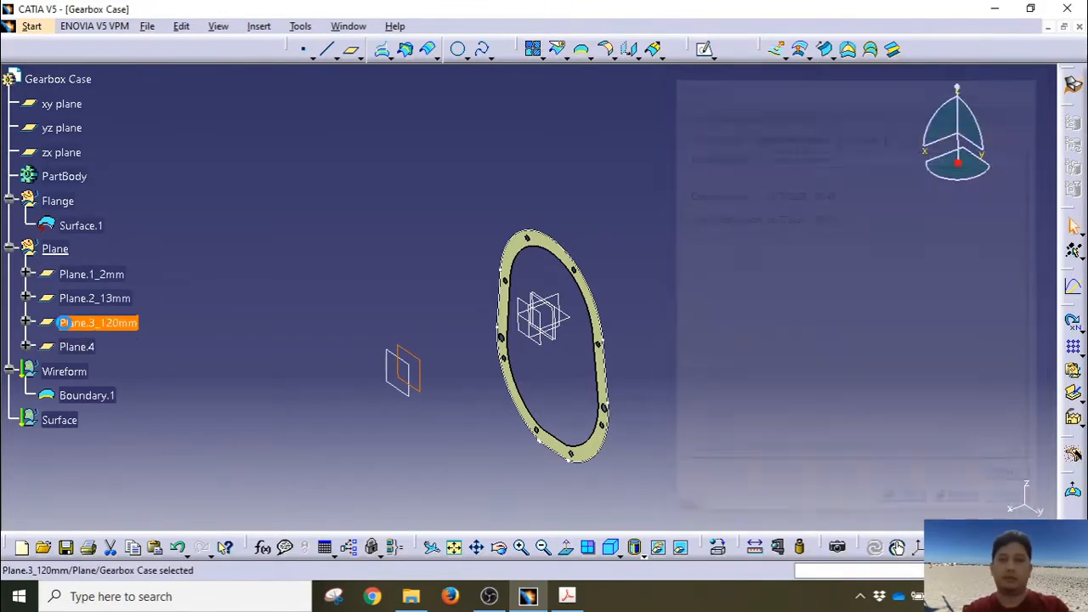
{"action": "left_click", "coordinate": [77, 347]}
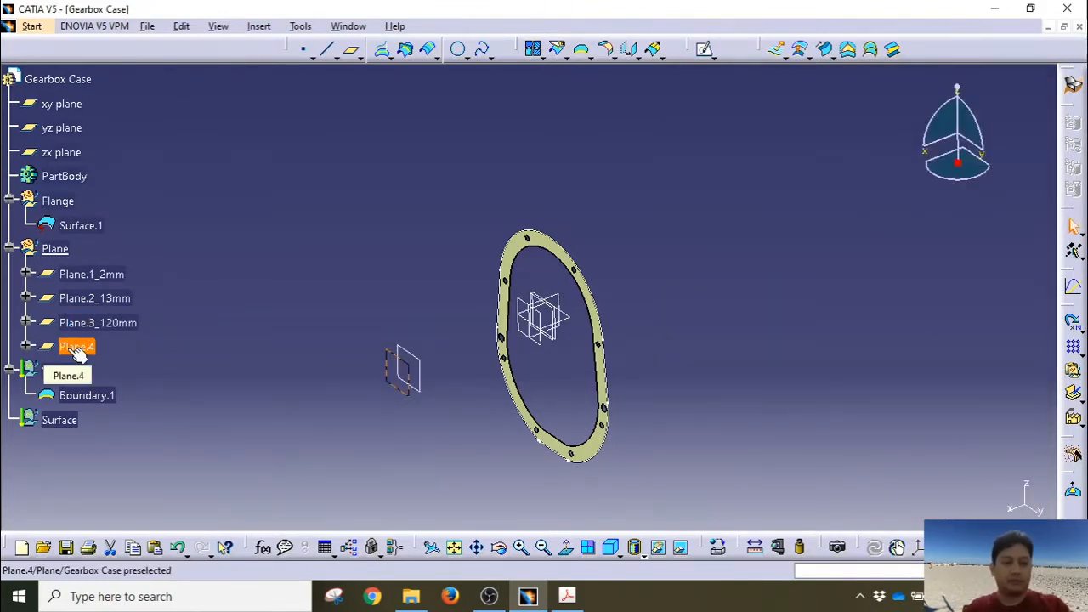
{"action": "key", "text": "alt+Return"}
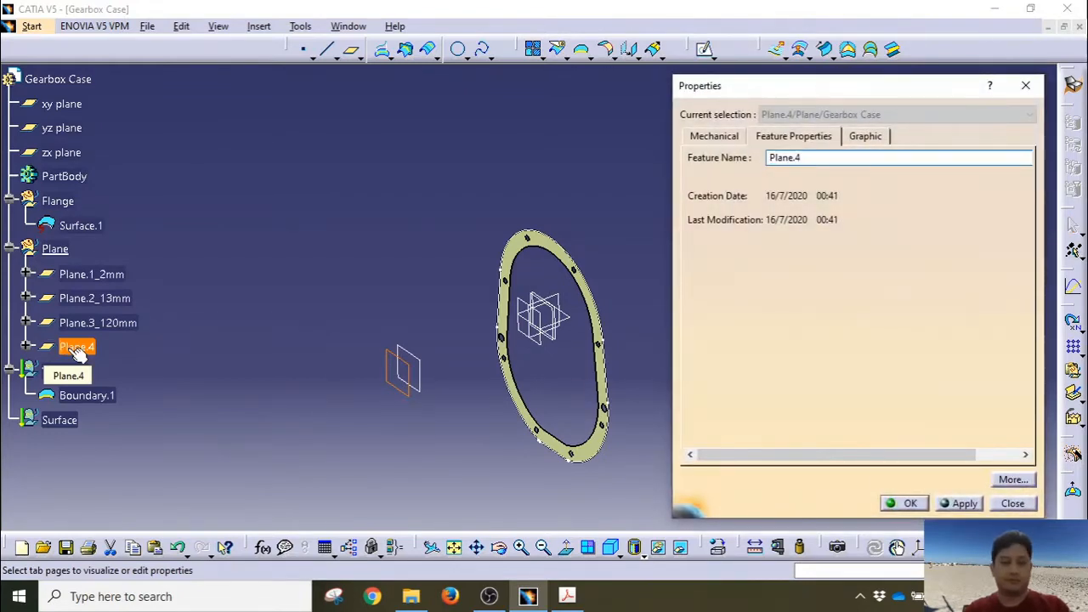
{"action": "type", "text": "_13"}
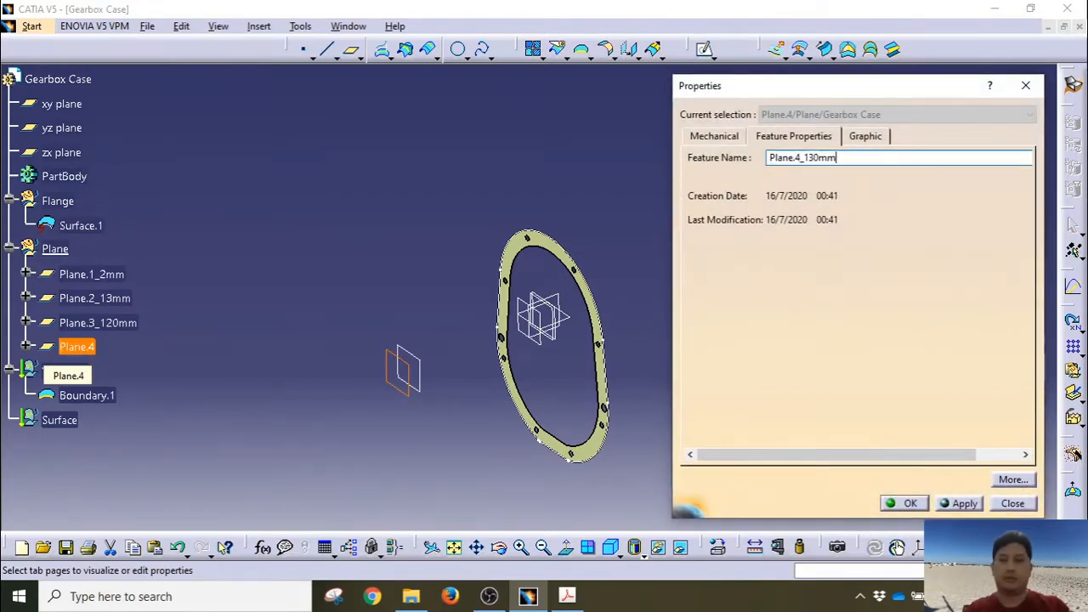
{"action": "type", "text": "0mm"}
{"action": "key", "text": "Return"}
{"action": "left_click", "coordinate": [666, 272]}
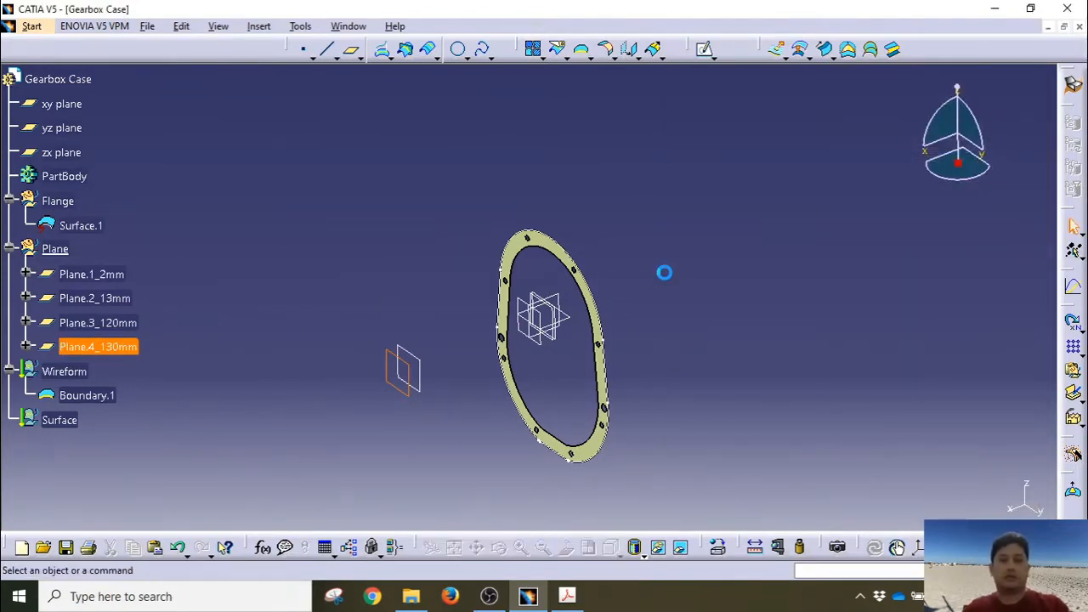
{"action": "middle_click_drag", "start_coordinate": [665, 271], "coordinate": [523, 289]}
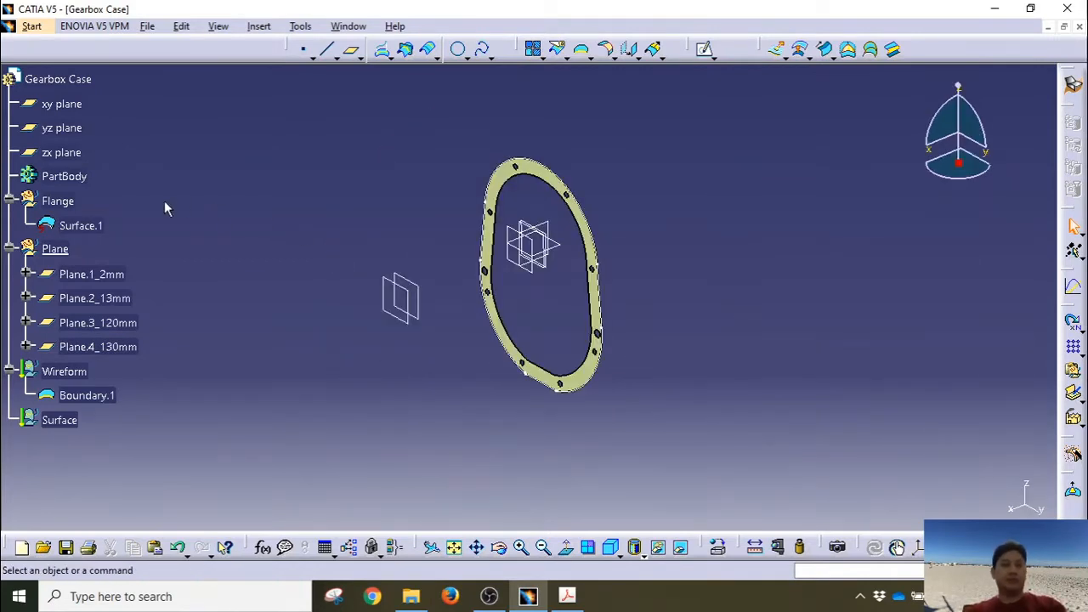
{"action": "left_click", "coordinate": [100, 276]}
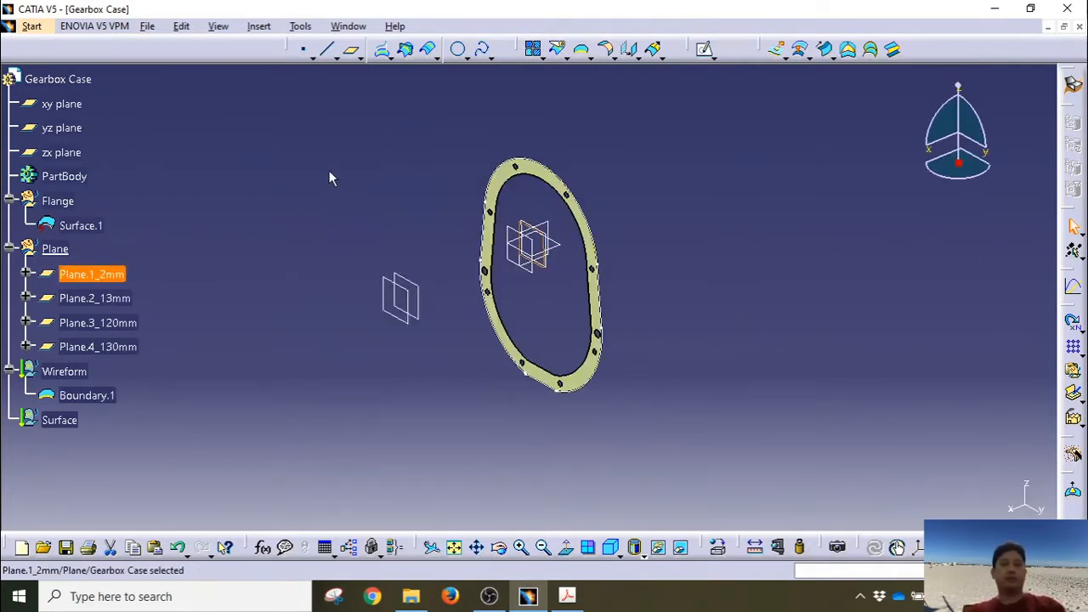
Step: Open Sketch.2 on Plane.1_2mm and project the flange's left, right and bottom outer edges
{"action": "left_click", "coordinate": [704, 48]}
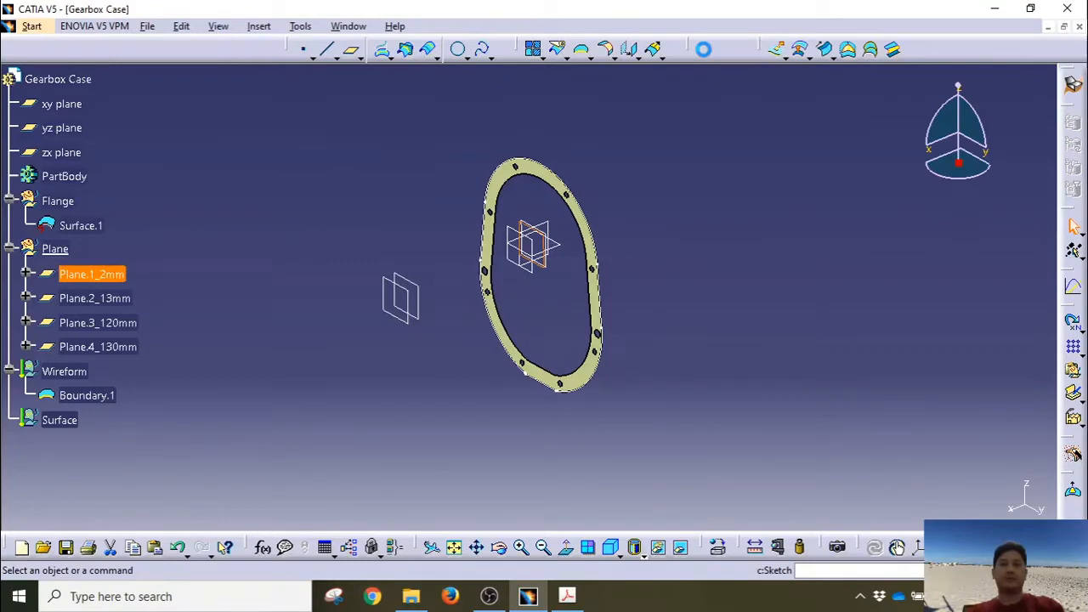
{"action": "left_click", "coordinate": [537, 323]}
{"action": "mouse_move", "coordinate": [537, 322]}
{"action": "middle_mouse_down"}
{"action": "mouse_move", "coordinate": [588, 327]}
{"action": "mouse_move", "coordinate": [578, 236]}
{"action": "mouse_move", "coordinate": [510, 264]}
{"action": "middle_mouse_up"}
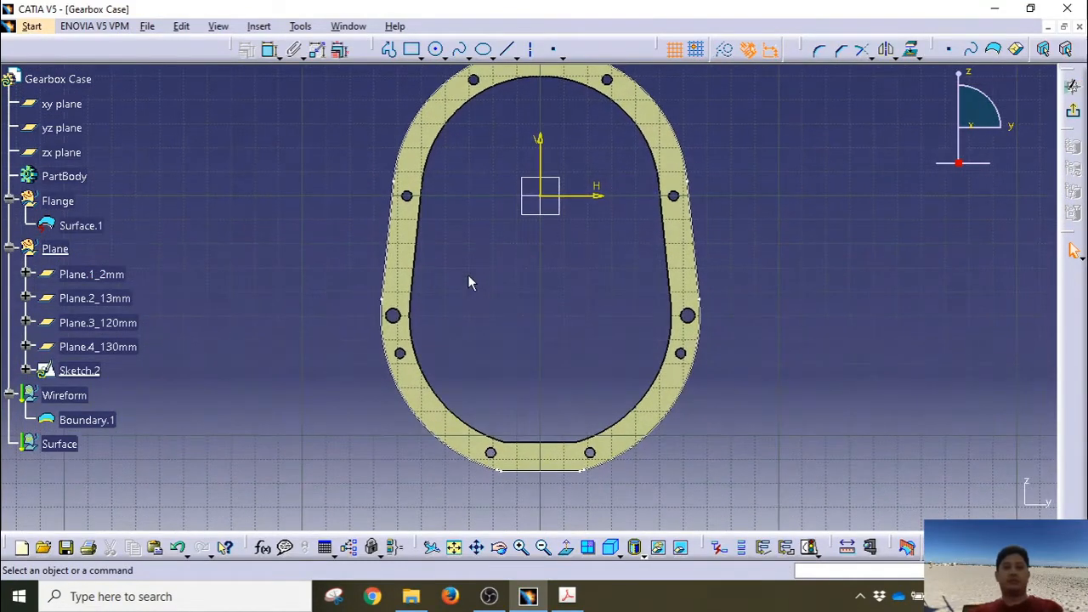
{"action": "left_click", "coordinate": [396, 154]}
{"action": "left_click", "coordinate": [691, 239], "text": "ctrl"}
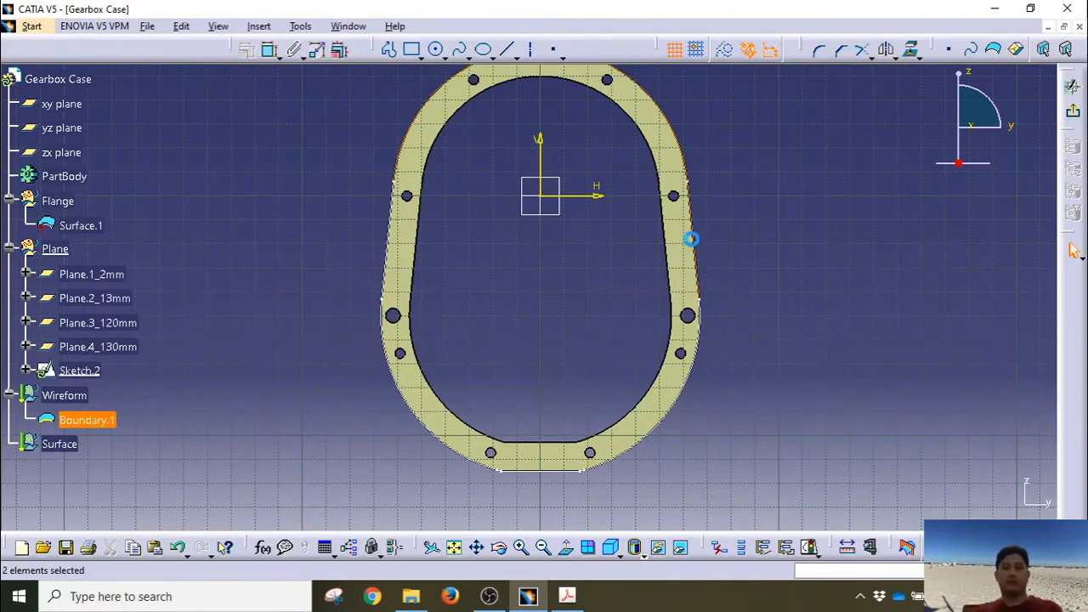
{"action": "left_click", "coordinate": [394, 251], "text": "ctrl"}
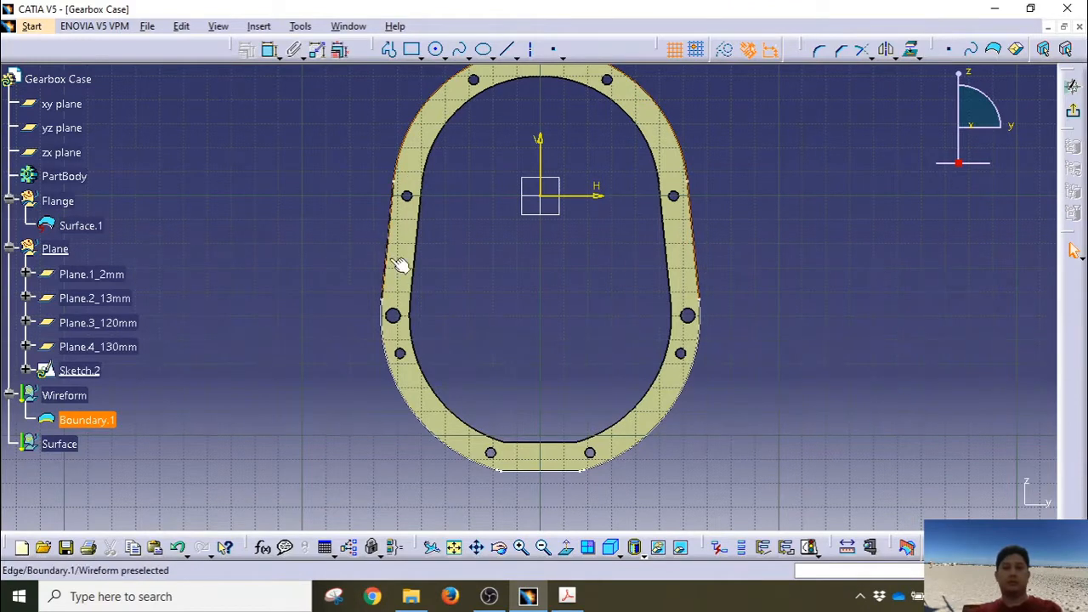
{"action": "left_click", "coordinate": [545, 470], "text": "ctrl"}
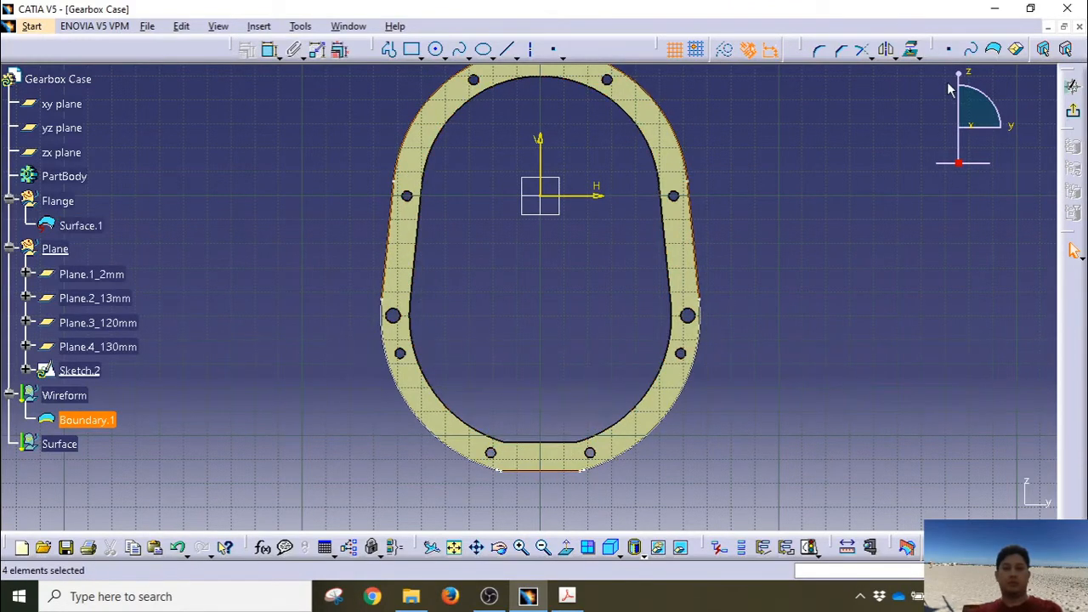
{"action": "left_click", "coordinate": [913, 51]}
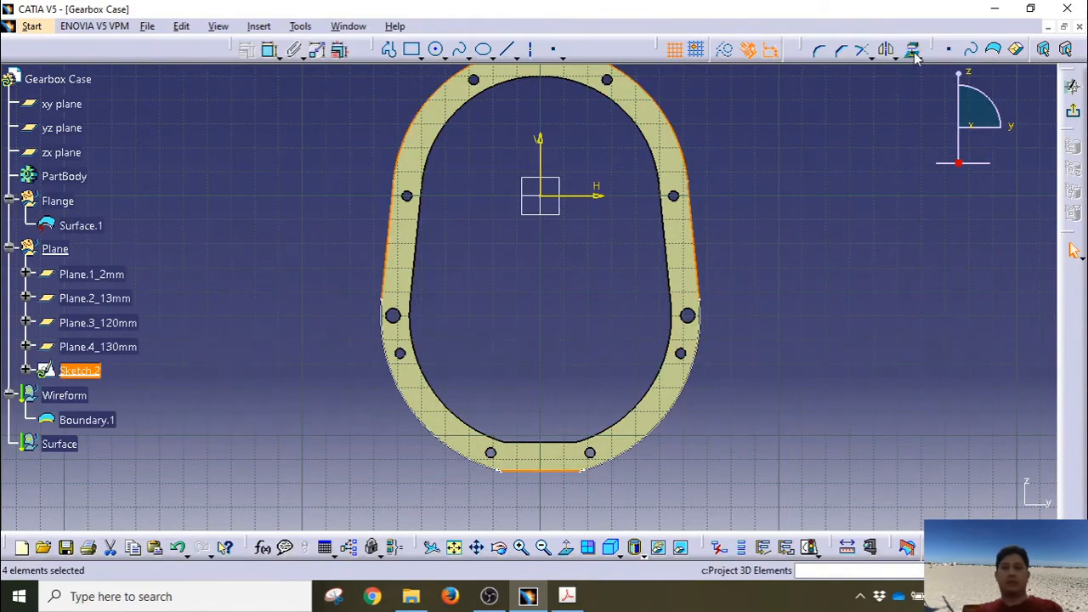
{"action": "left_click", "coordinate": [931, 306]}
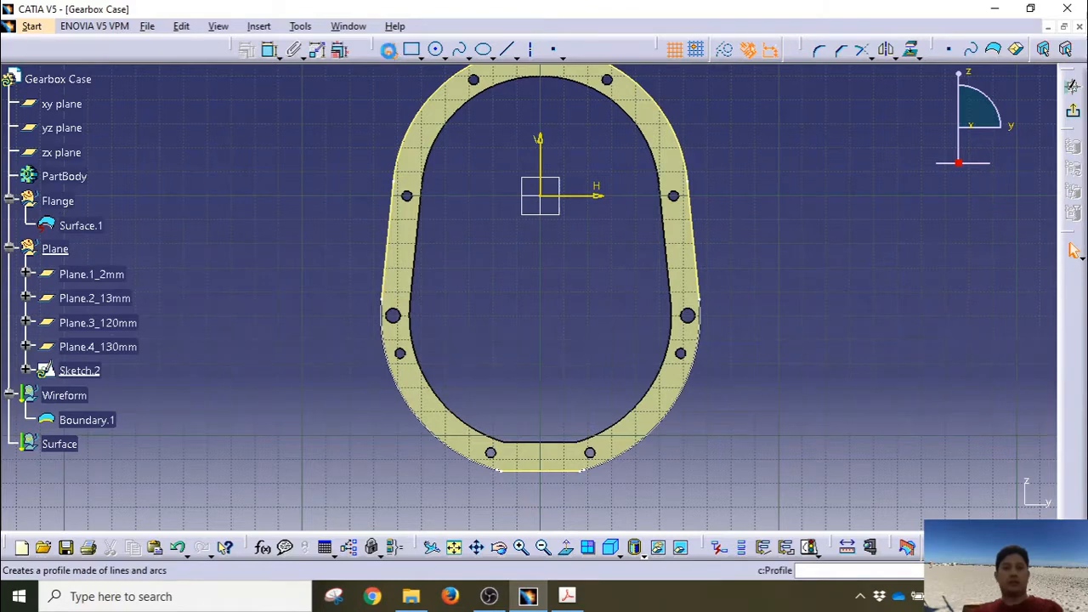
Step: Draw a profile from the flange's bottom edge leftward and up to its left outer edge
{"action": "left_click", "coordinate": [389, 49]}
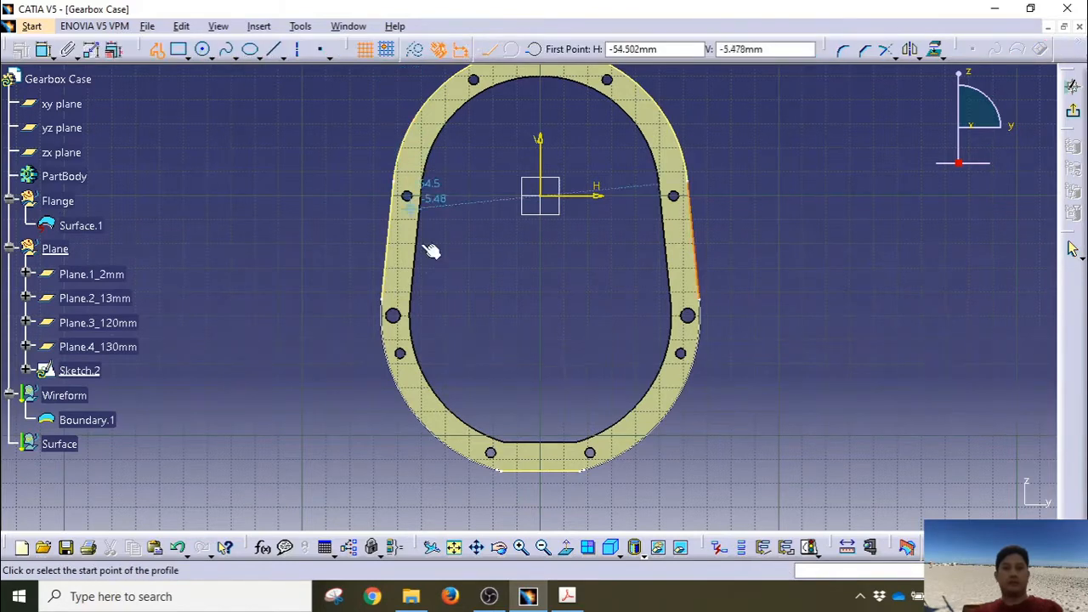
{"action": "left_click", "coordinate": [504, 472]}
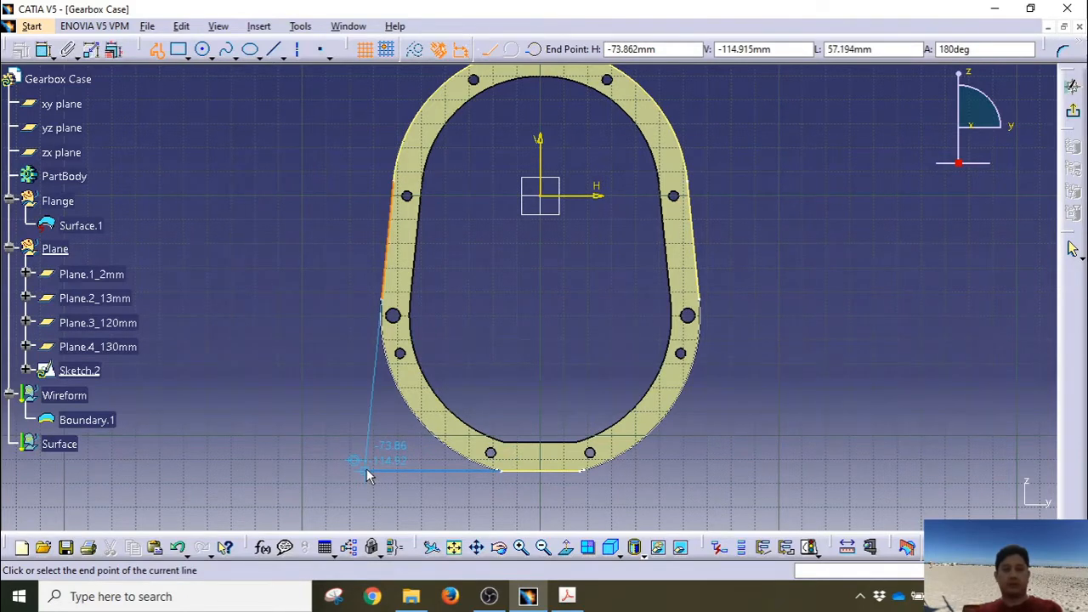
{"action": "left_click", "coordinate": [369, 467]}
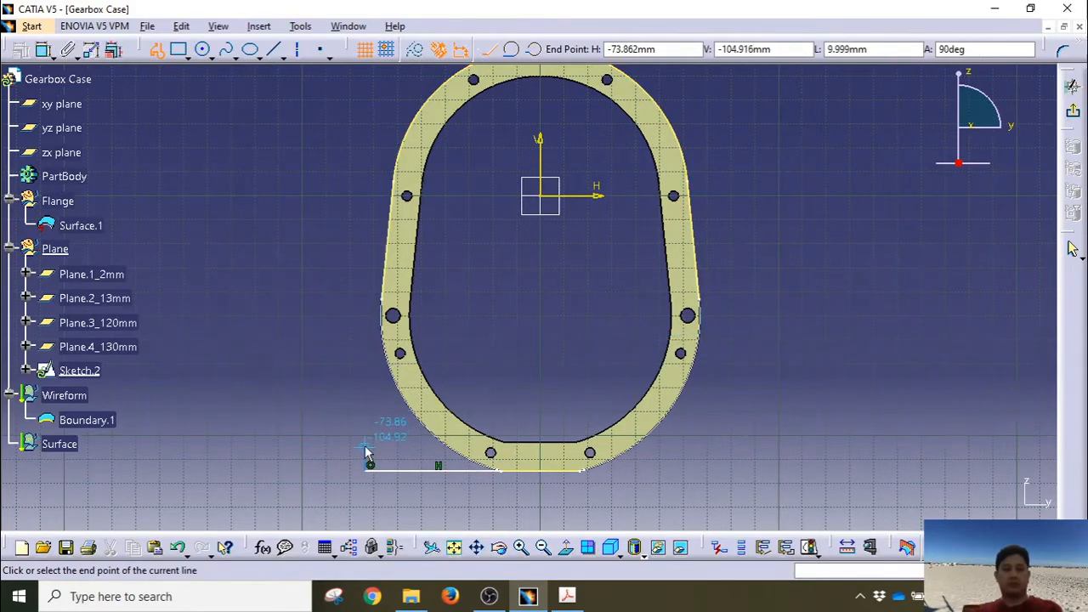
{"action": "left_click", "coordinate": [381, 300]}
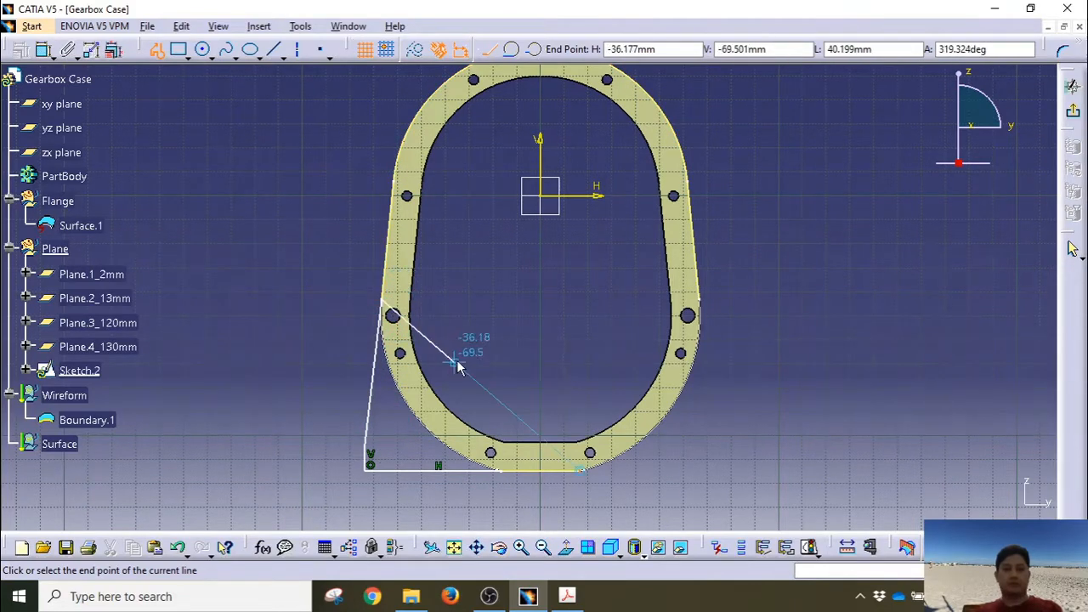
{"action": "key", "text": "Escape"}
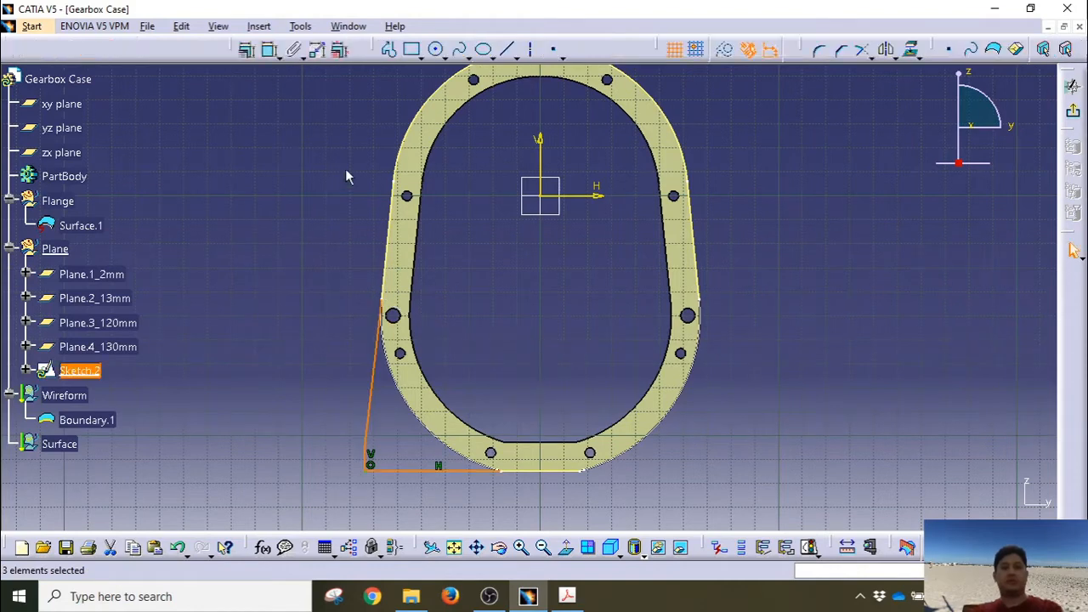
{"action": "left_click", "coordinate": [314, 287]}
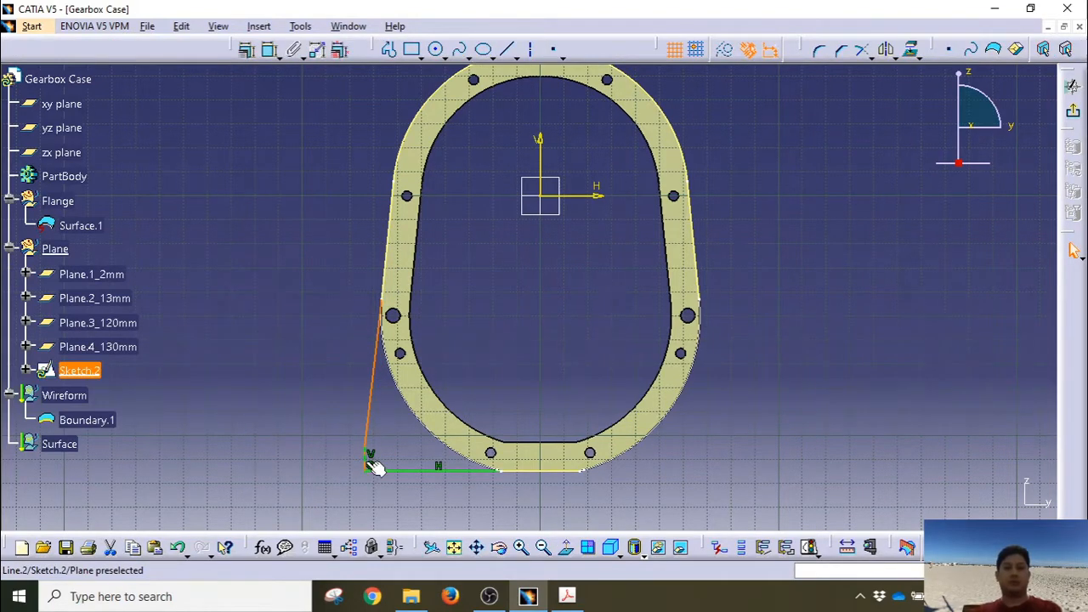
{"action": "left_click", "coordinate": [408, 471]}
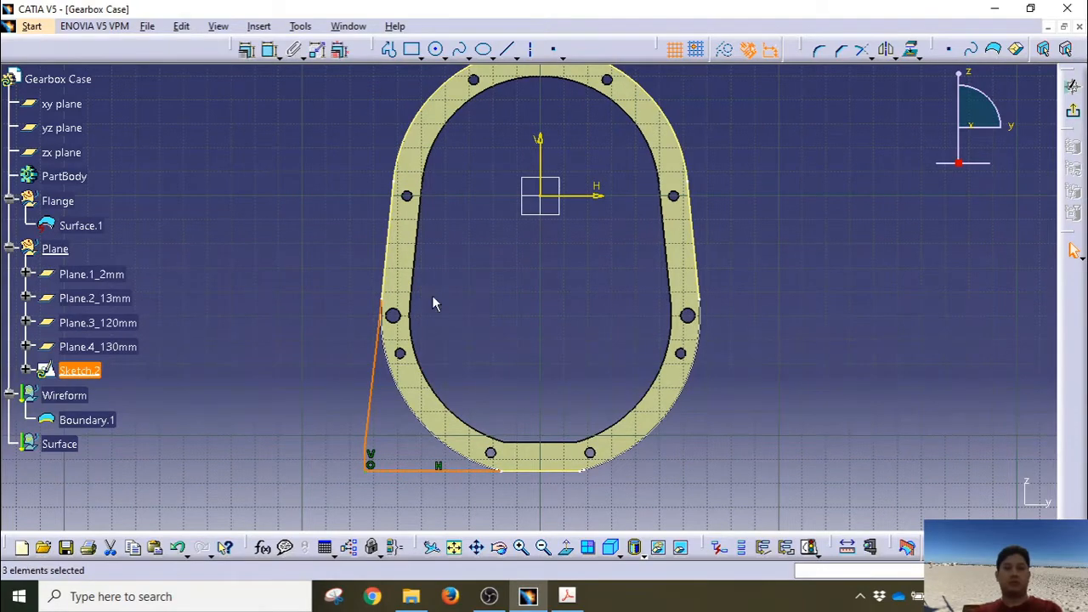
{"action": "left_click", "coordinate": [885, 49]}
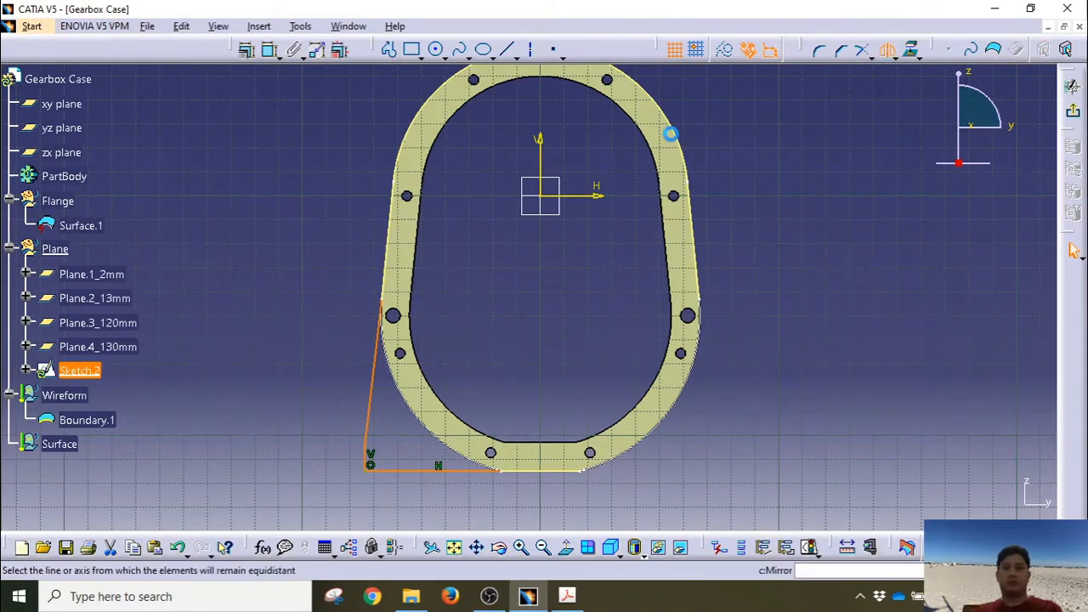
Step: Mirror the profile about the V axis and dimension the right short vertical line to 10 mm
{"action": "left_click", "coordinate": [540, 150]}
{"action": "mouse_move", "coordinate": [829, 419]}
{"action": "middle_mouse_down"}
{"action": "mouse_move", "coordinate": [760, 403]}
{"action": "mouse_move", "coordinate": [763, 340]}
{"action": "middle_mouse_up"}
{"action": "mouse_move", "coordinate": [612, 429]}
{"action": "middle_mouse_down"}
{"action": "mouse_move", "coordinate": [650, 397]}
{"action": "mouse_move", "coordinate": [649, 412]}
{"action": "middle_mouse_up"}
{"action": "left_click", "coordinate": [737, 470]}
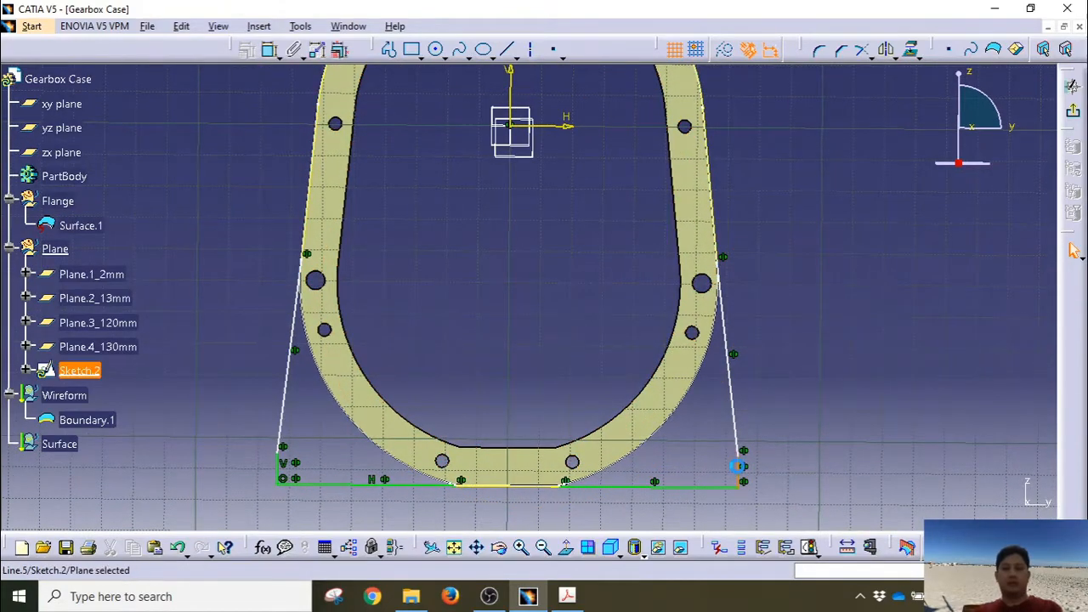
{"action": "left_click", "coordinate": [270, 50]}
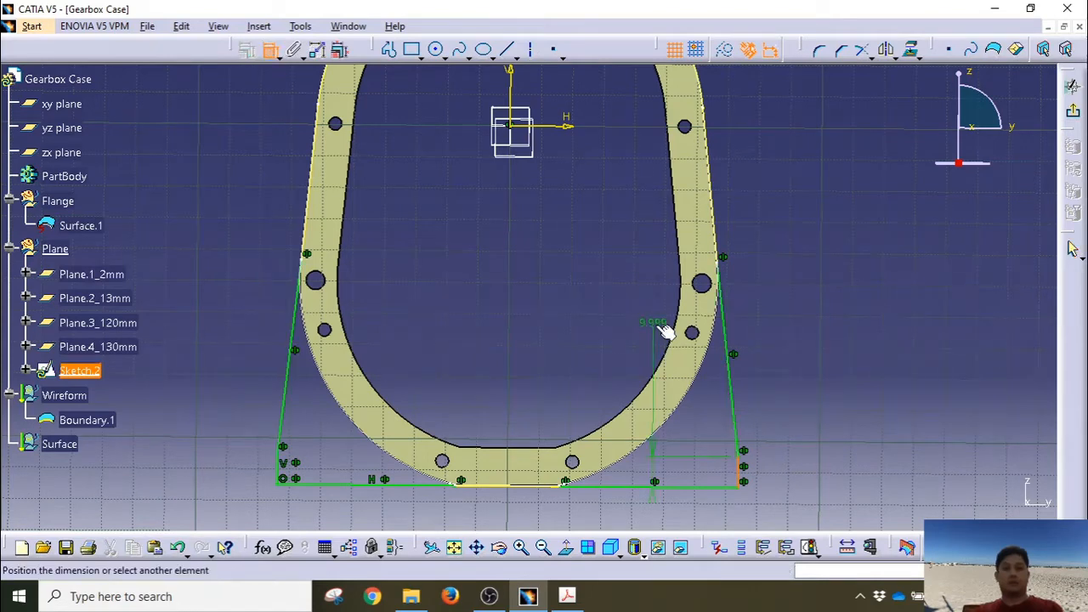
{"action": "left_click", "coordinate": [218, 436]}
{"action": "double_click", "coordinate": [214, 439]}
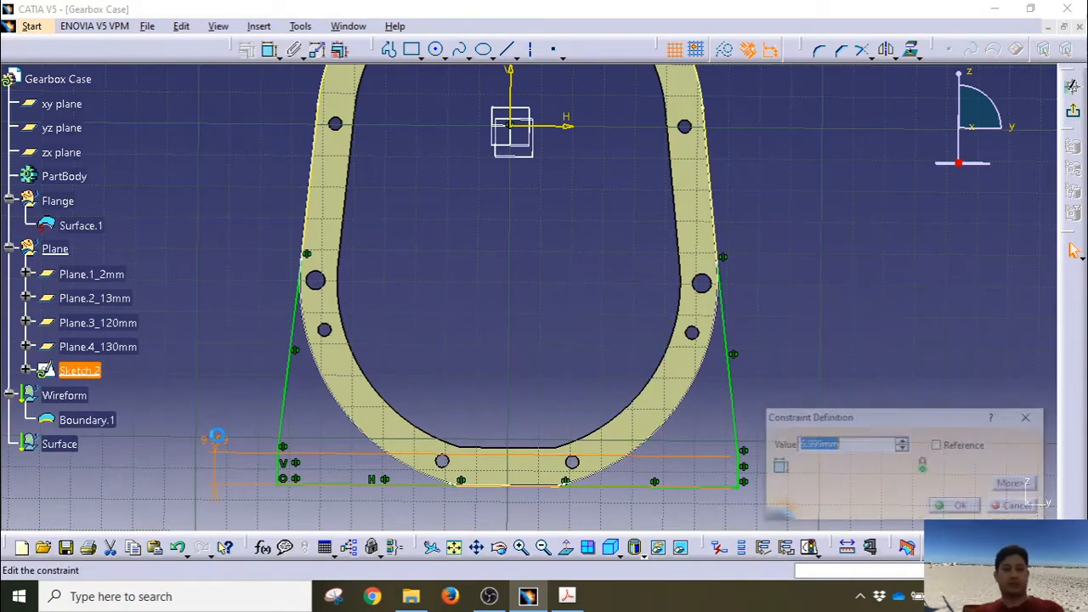
{"action": "type", "text": "10"}
{"action": "key", "text": "Return"}
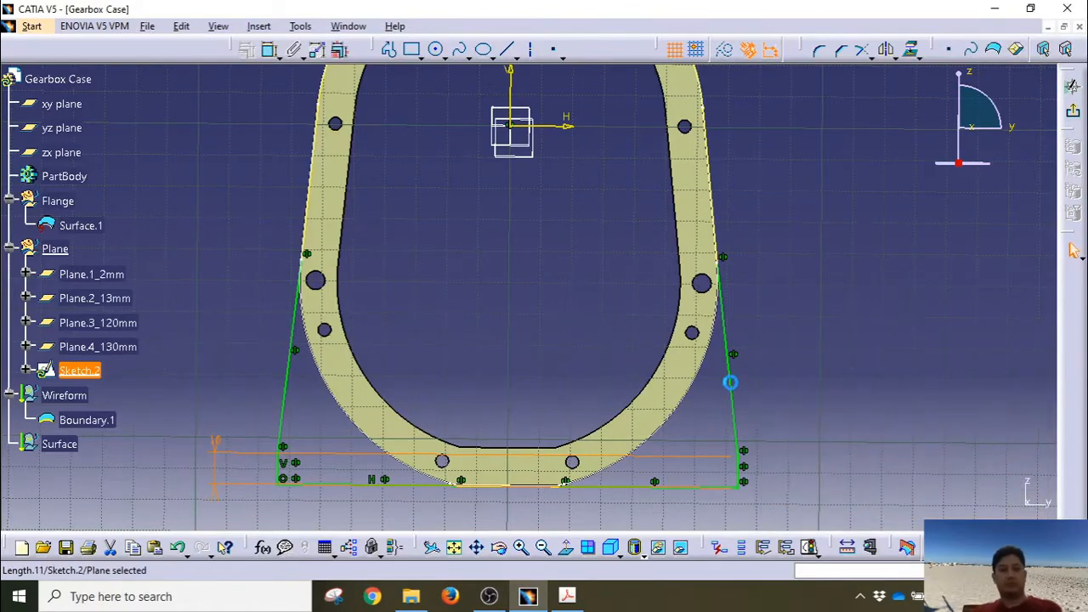
Step: Reframe the sketch view and select the lower-left short vertical and bottom lines
{"action": "middle_click", "coordinate": [822, 416]}
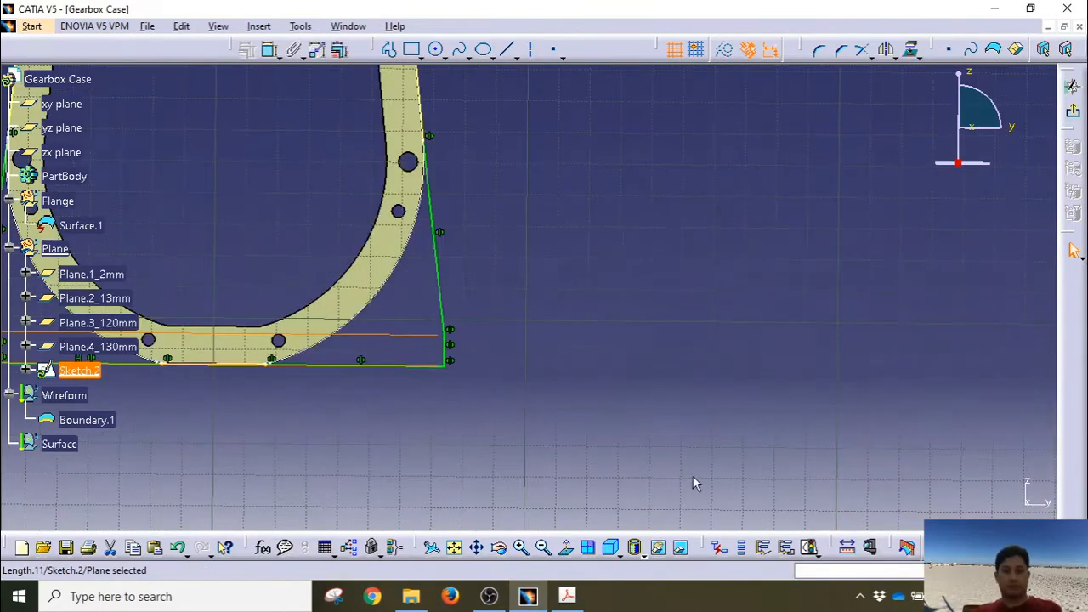
{"action": "left_click", "coordinate": [566, 549]}
{"action": "left_click", "coordinate": [453, 552]}
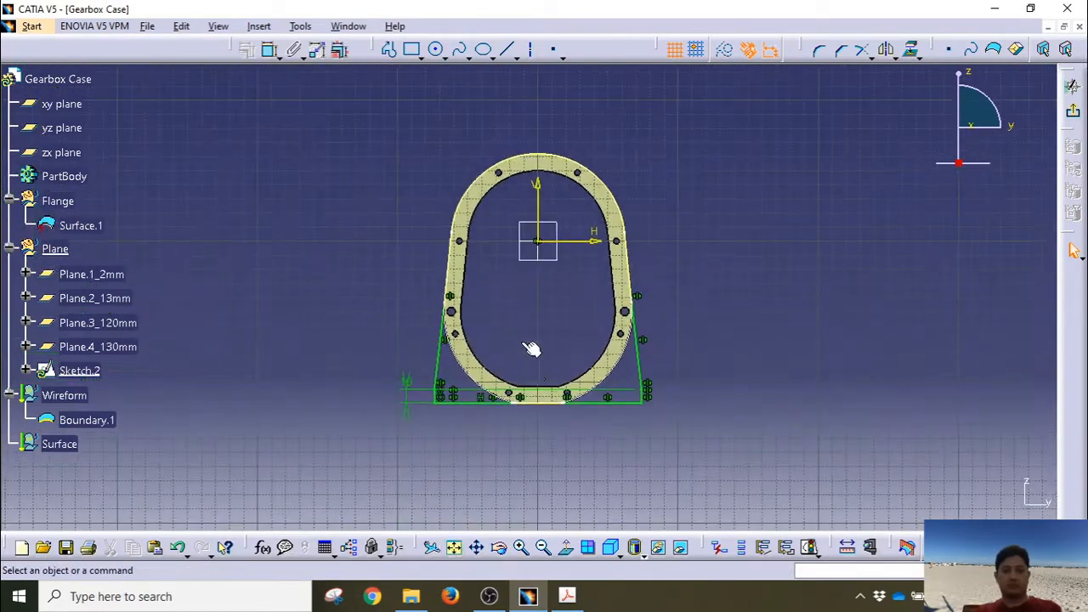
{"action": "middle_click_drag", "start_coordinate": [522, 348], "coordinate": [523, 268]}
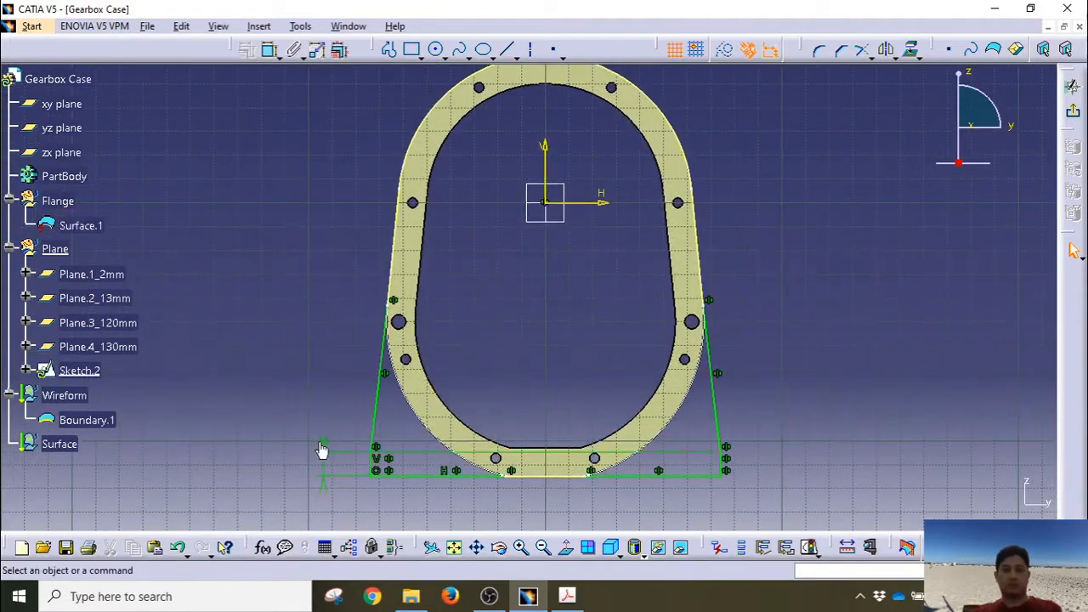
{"action": "left_click", "coordinate": [323, 449]}
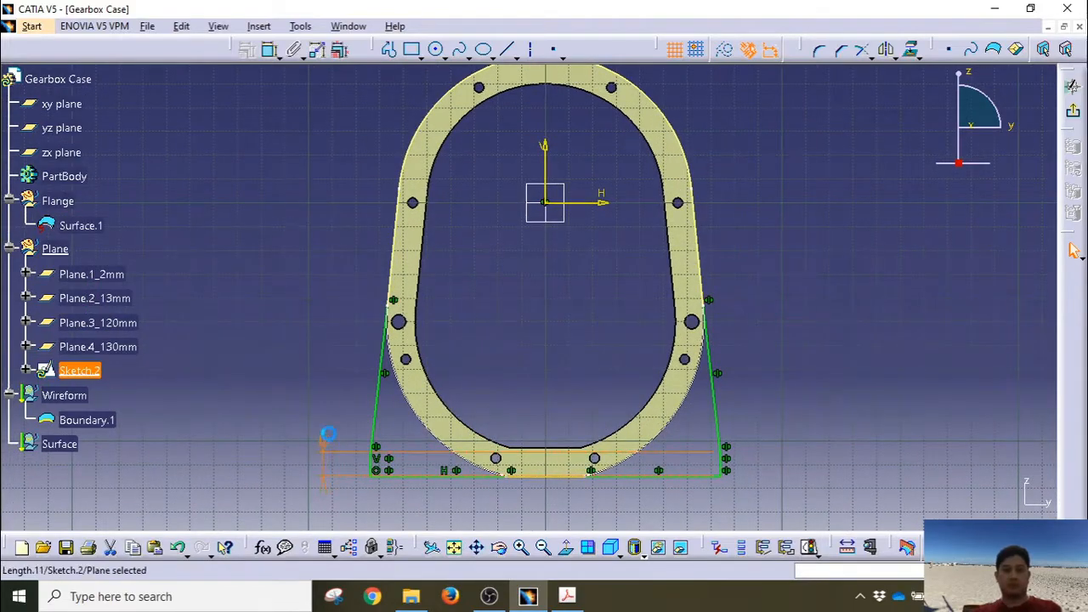
{"action": "left_click", "coordinate": [377, 467]}
{"action": "left_click", "coordinate": [392, 474], "text": "ctrl"}
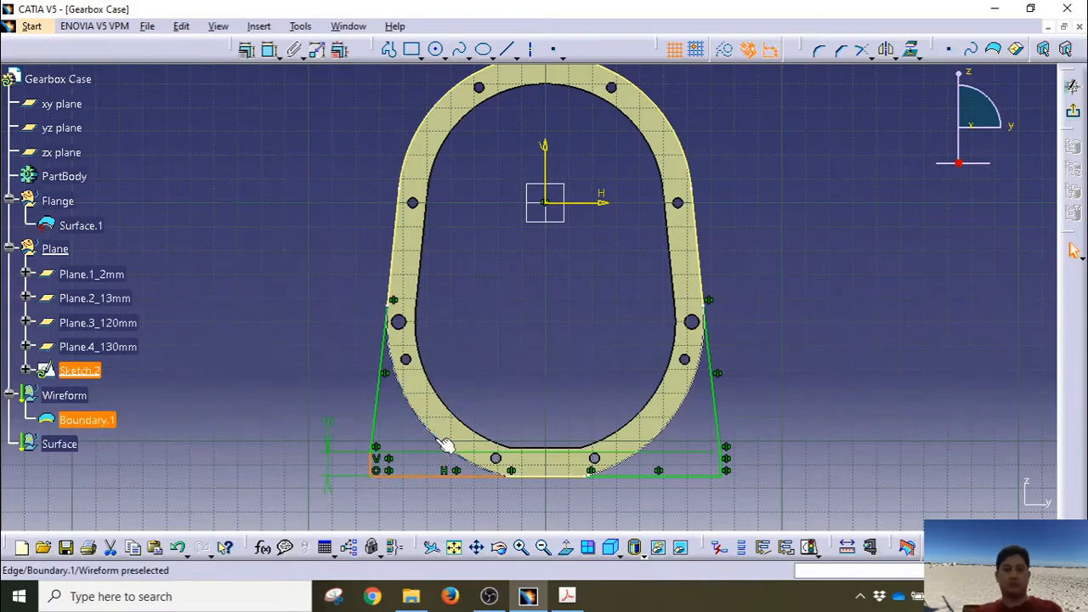
{"action": "middle_click_drag", "start_coordinate": [445, 443], "coordinate": [471, 234]}
{"action": "mouse_move", "coordinate": [488, 300]}
{"action": "middle_mouse_down"}
{"action": "mouse_move", "coordinate": [495, 338]}
{"action": "mouse_move", "coordinate": [468, 267]}
{"action": "middle_mouse_up"}
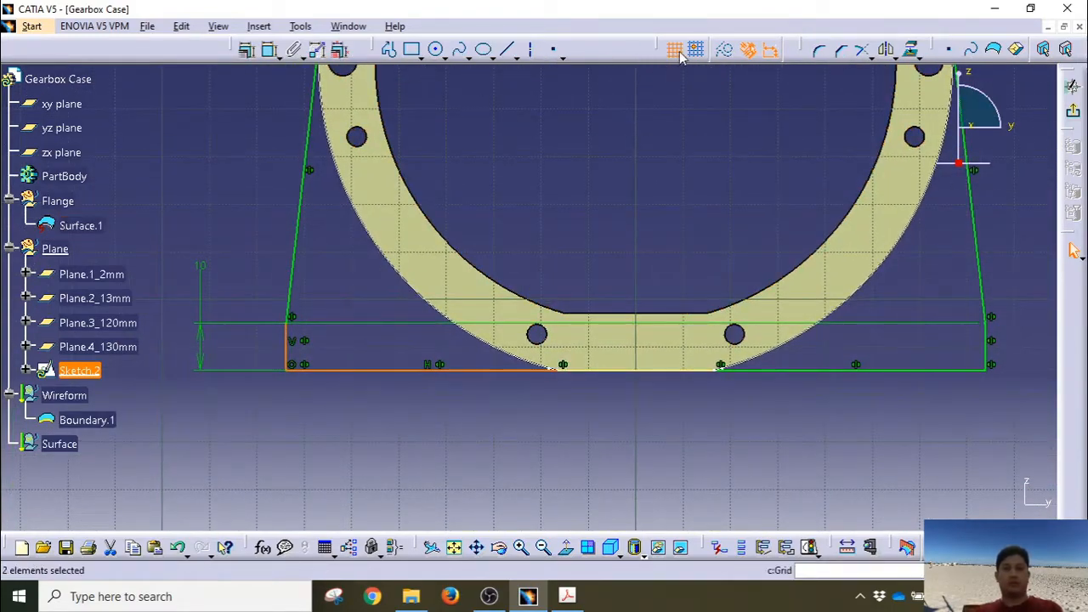
Step: Round the profile's bottom-left corner and set its radius to 5
{"action": "left_click", "coordinate": [820, 51]}
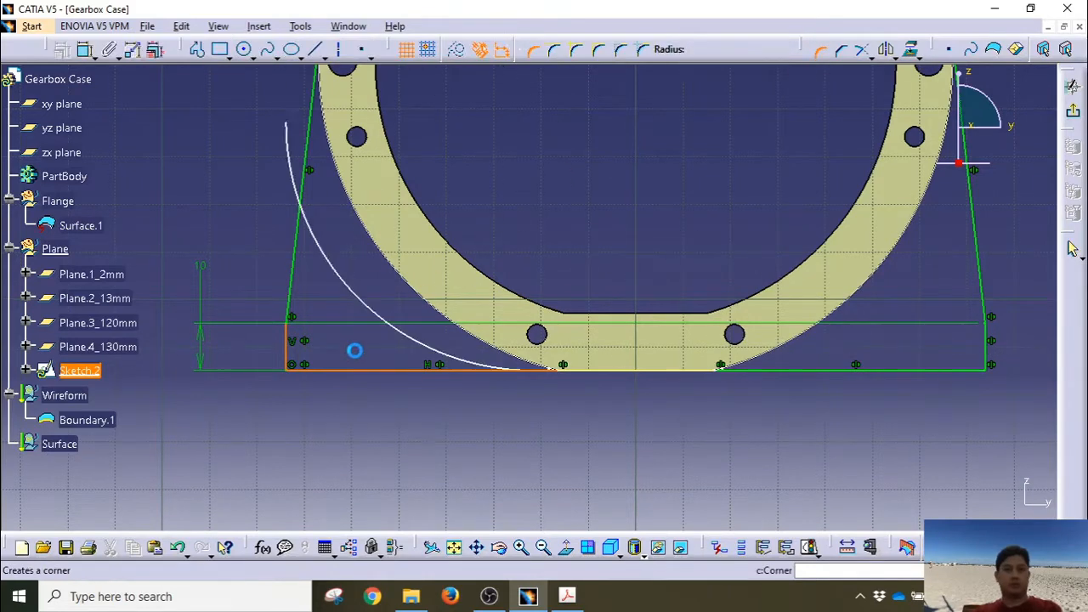
{"action": "left_click", "coordinate": [302, 366]}
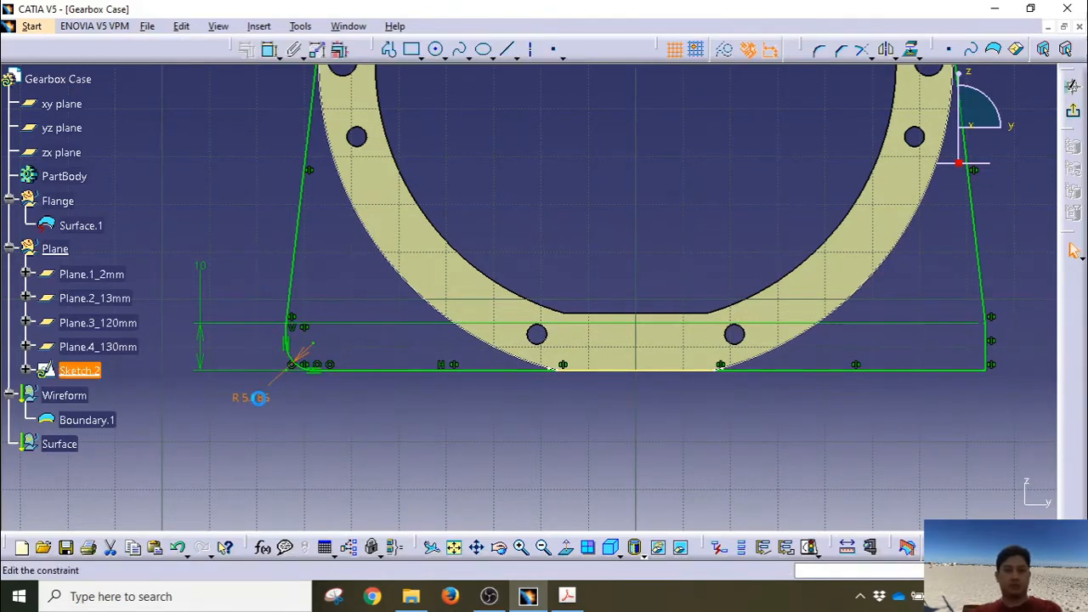
{"action": "double_click", "coordinate": [257, 397]}
{"action": "type", "text": "5"}
{"action": "key", "text": "Return"}
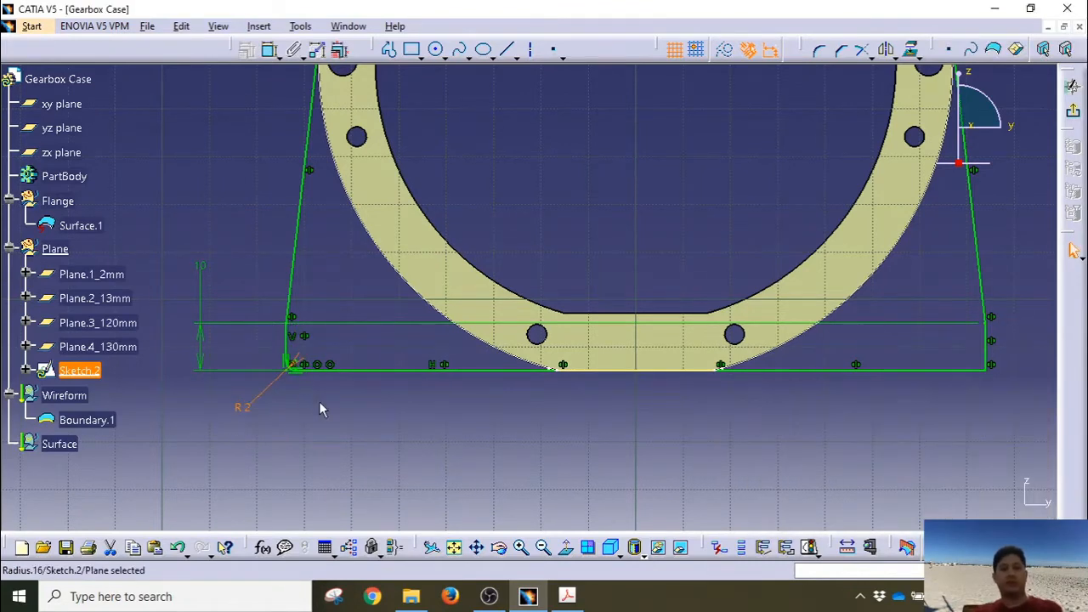
{"action": "left_click", "coordinate": [319, 402]}
{"action": "middle_click_drag", "start_coordinate": [474, 417], "coordinate": [342, 438]}
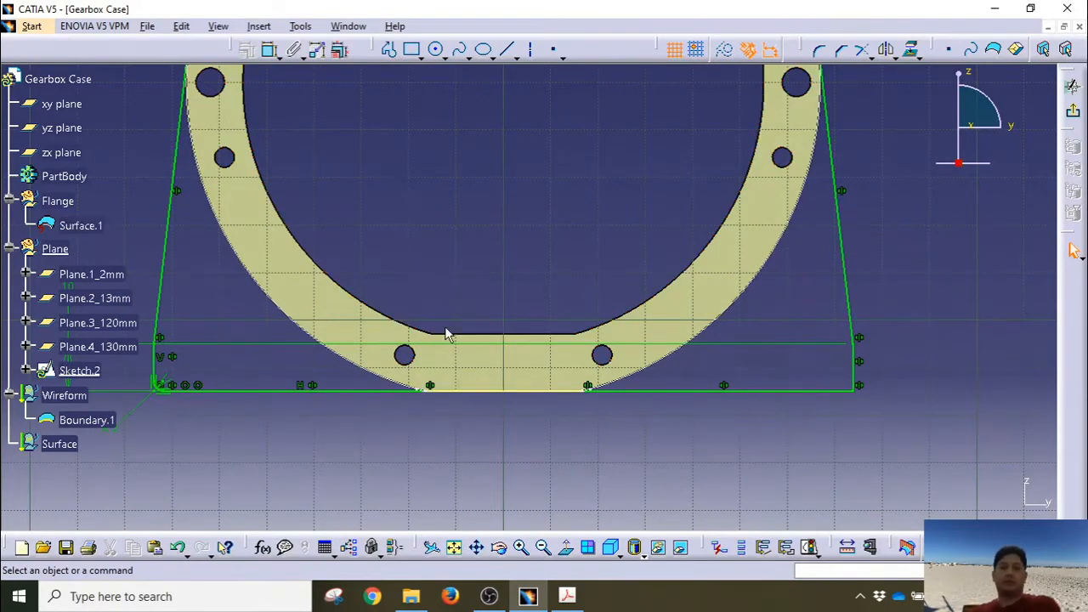
Step: Round the bottom-right corner, accepting the warning, and set its radius to 2 mm
{"action": "left_click", "coordinate": [822, 52]}
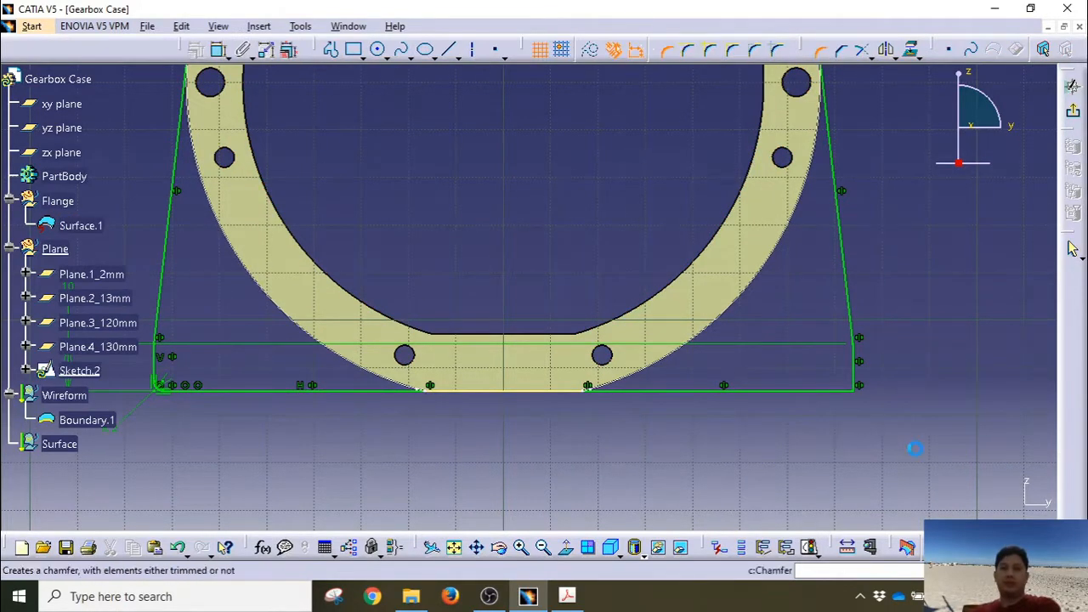
{"action": "left_click", "coordinate": [839, 394]}
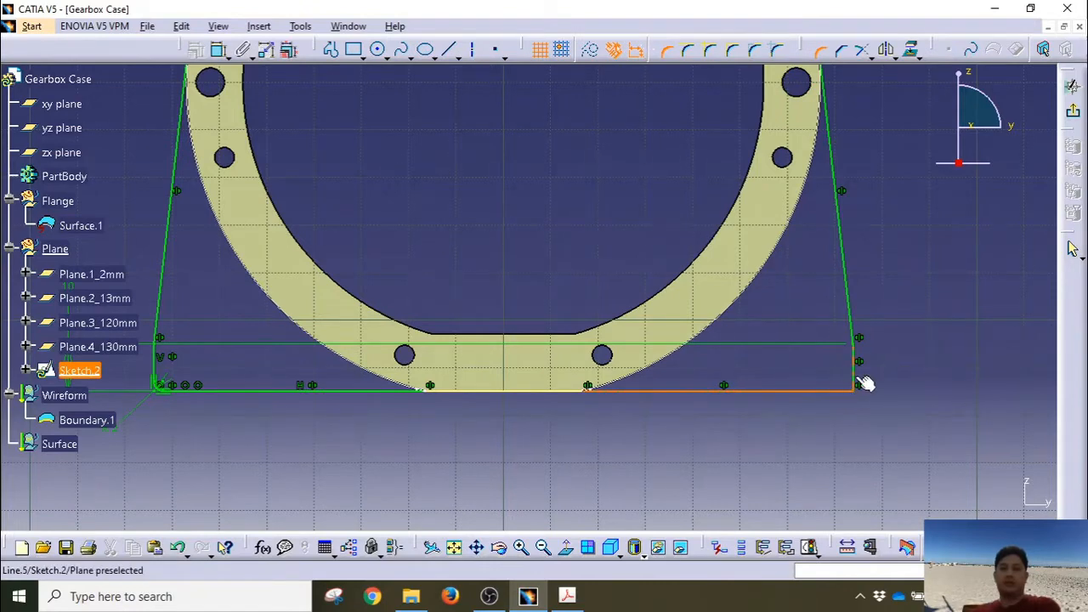
{"action": "left_click", "coordinate": [860, 384]}
{"action": "left_click", "coordinate": [850, 399]}
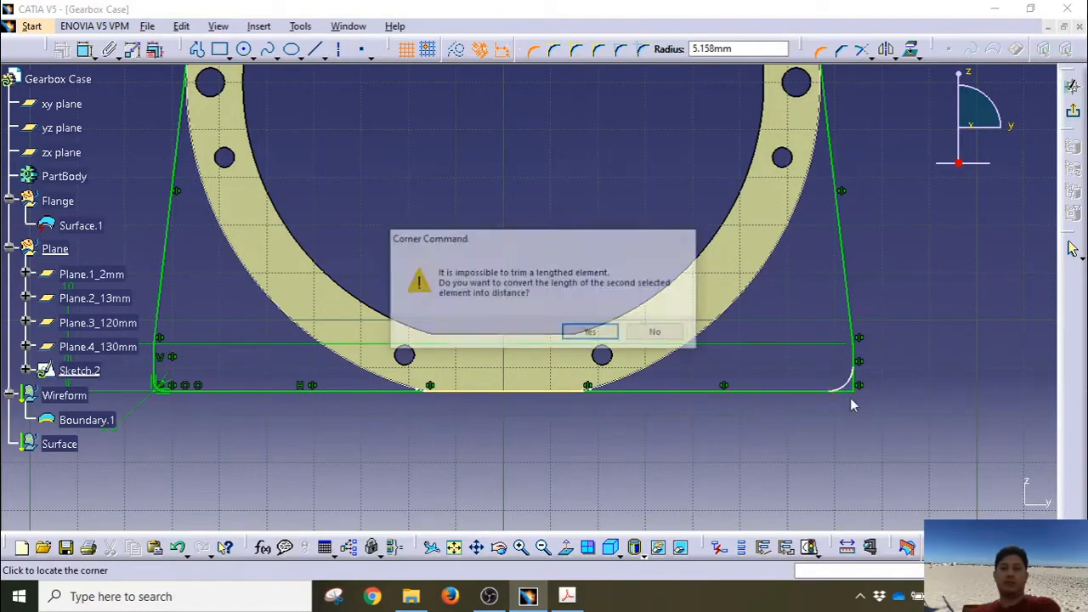
{"action": "left_click", "coordinate": [591, 332]}
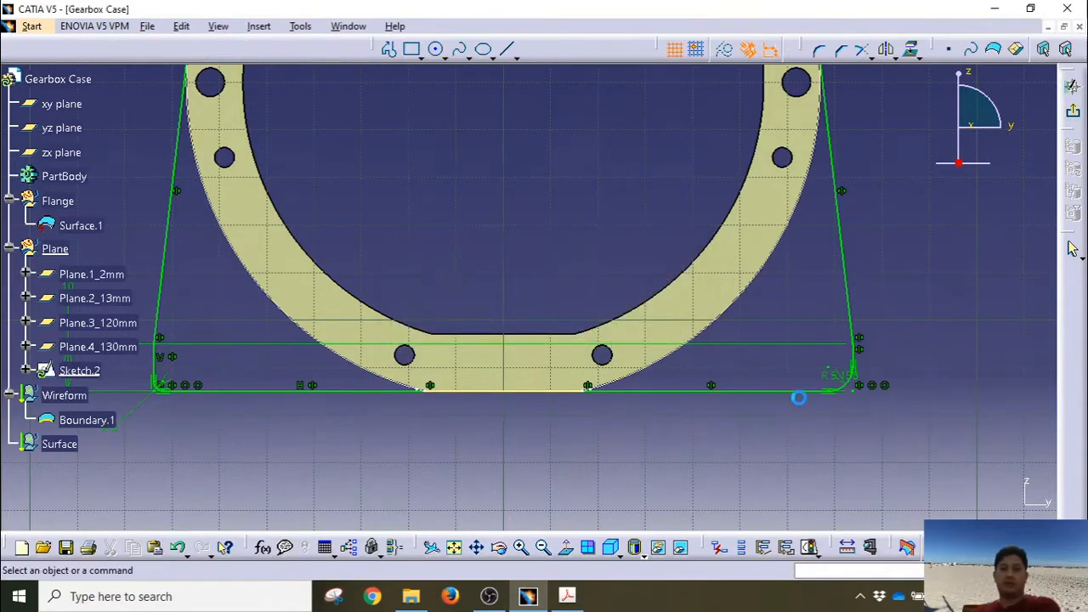
{"action": "left_click", "coordinate": [840, 380]}
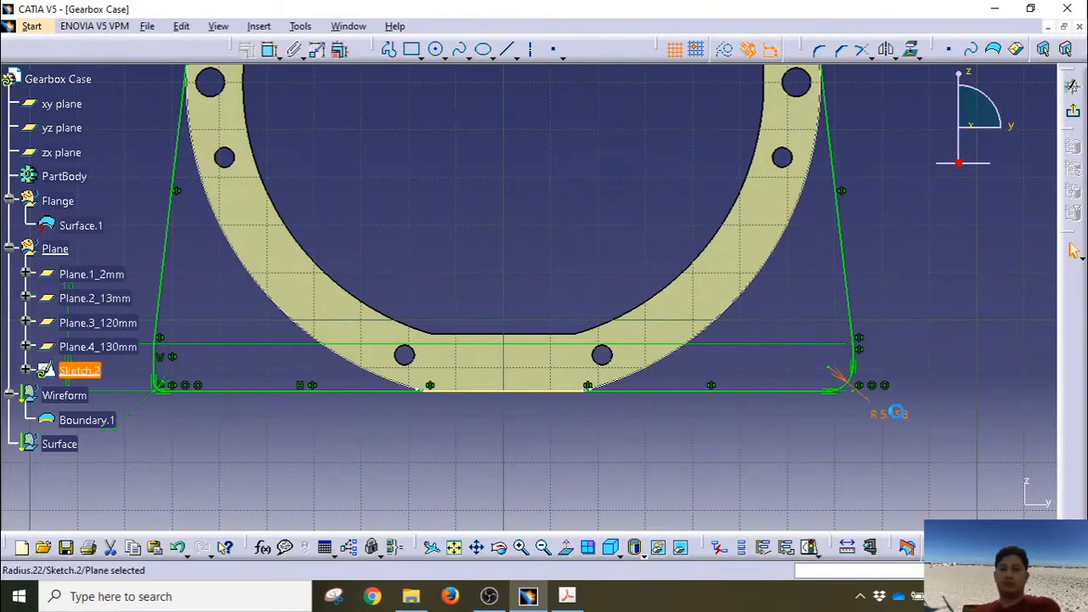
{"action": "double_click", "coordinate": [889, 416]}
{"action": "type", "text": "2"}
{"action": "key", "text": "Return"}
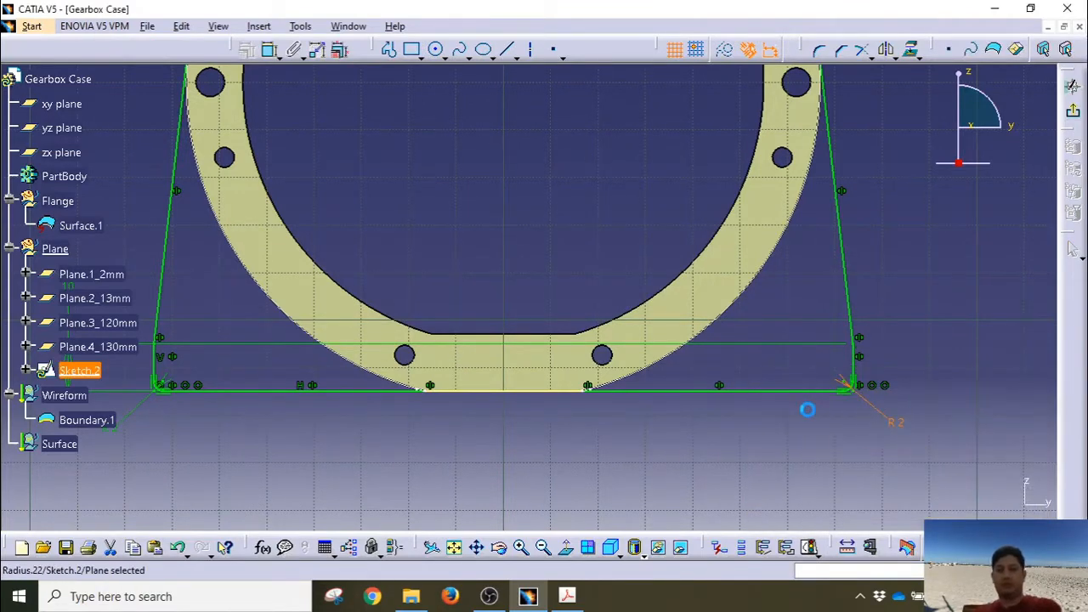
{"action": "mouse_move", "coordinate": [547, 235]}
{"action": "middle_mouse_down"}
{"action": "mouse_move", "coordinate": [405, 398]}
{"action": "mouse_move", "coordinate": [408, 332]}
{"action": "mouse_move", "coordinate": [299, 456]}
{"action": "middle_mouse_up"}
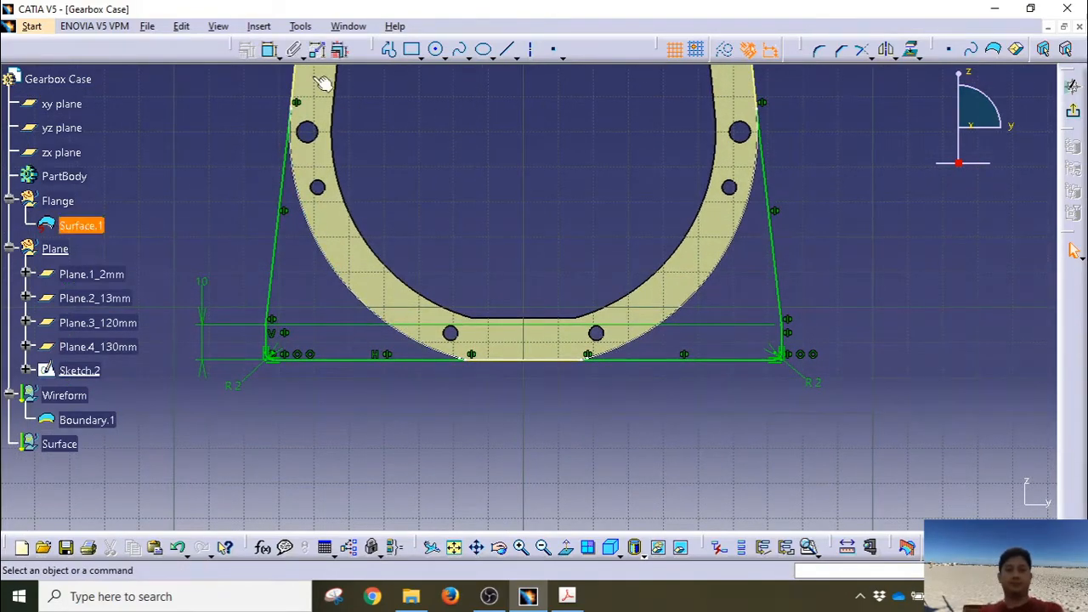
Step: Dimension the distance between the two short vertical edges to 145 mm
{"action": "left_click", "coordinate": [270, 49]}
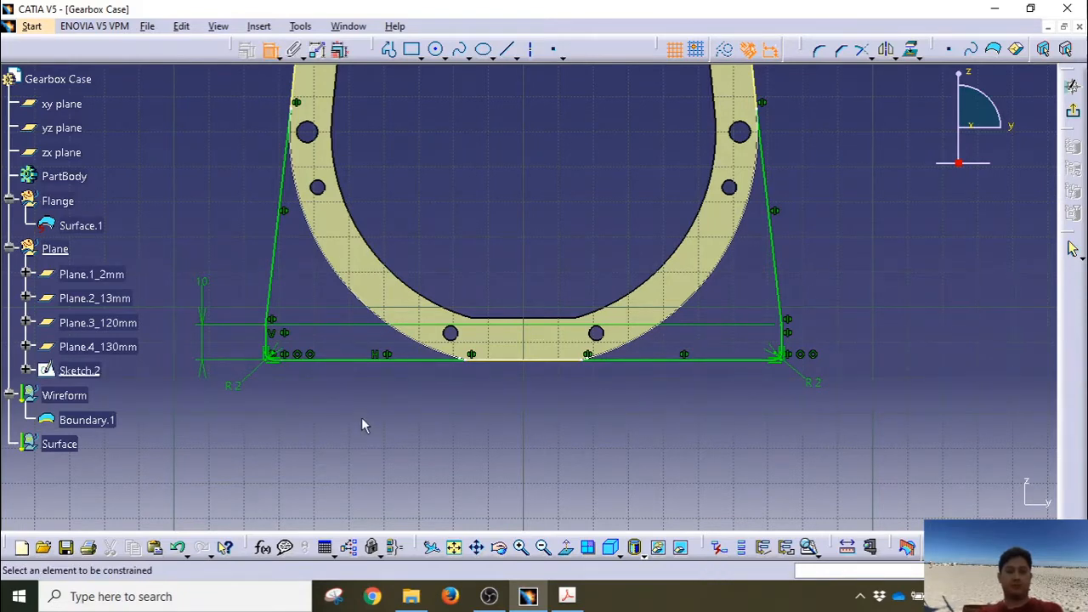
{"action": "left_click", "coordinate": [272, 341]}
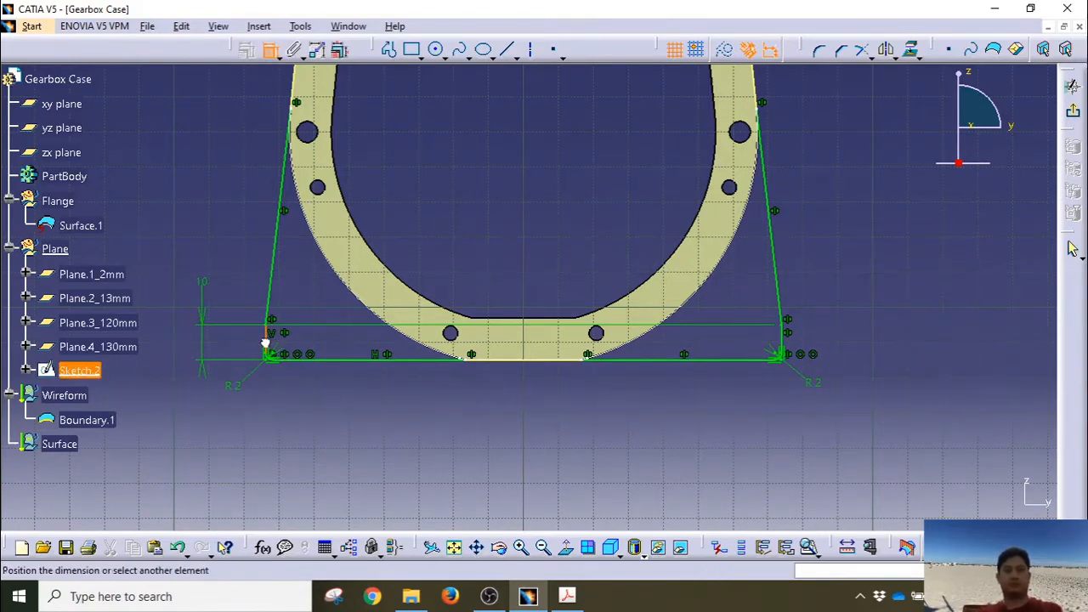
{"action": "left_click", "coordinate": [778, 341]}
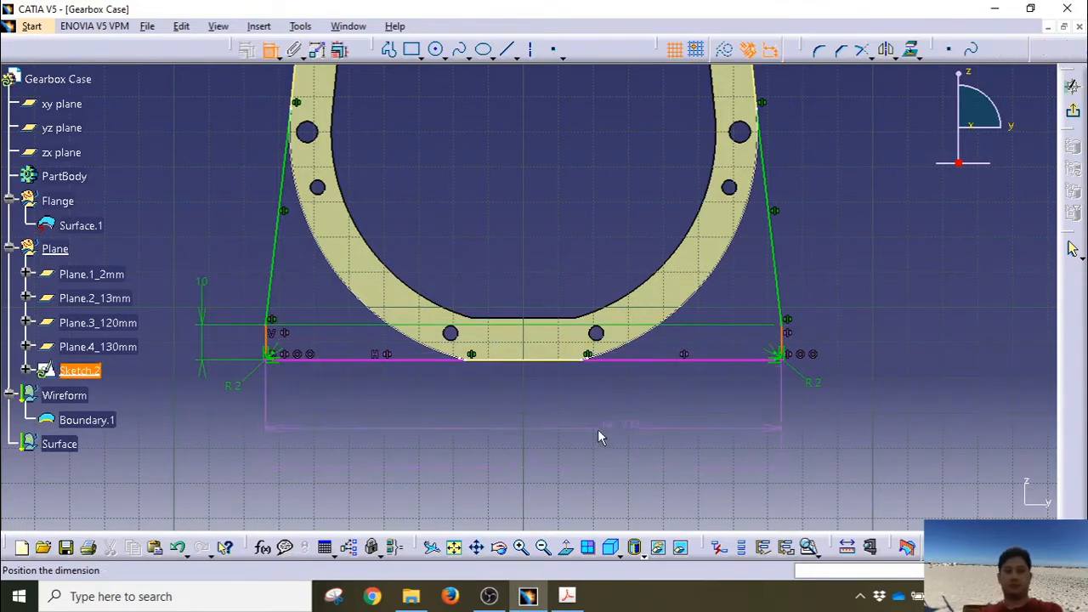
{"action": "left_click", "coordinate": [533, 417]}
{"action": "double_click", "coordinate": [510, 414]}
{"action": "type", "text": "1"}
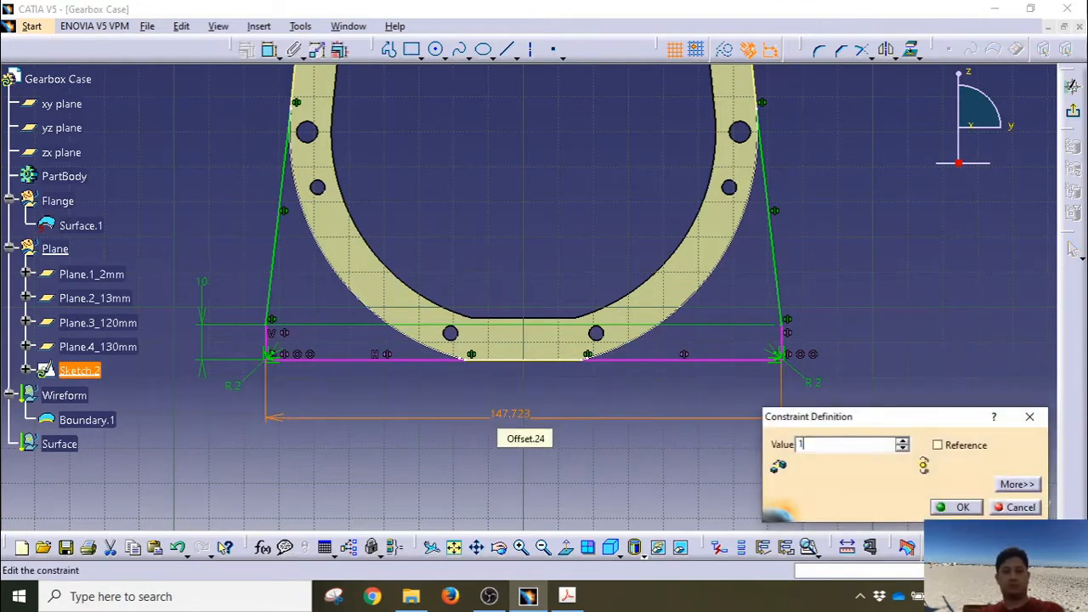
{"action": "type", "text": "45"}
{"action": "key", "text": "Return"}
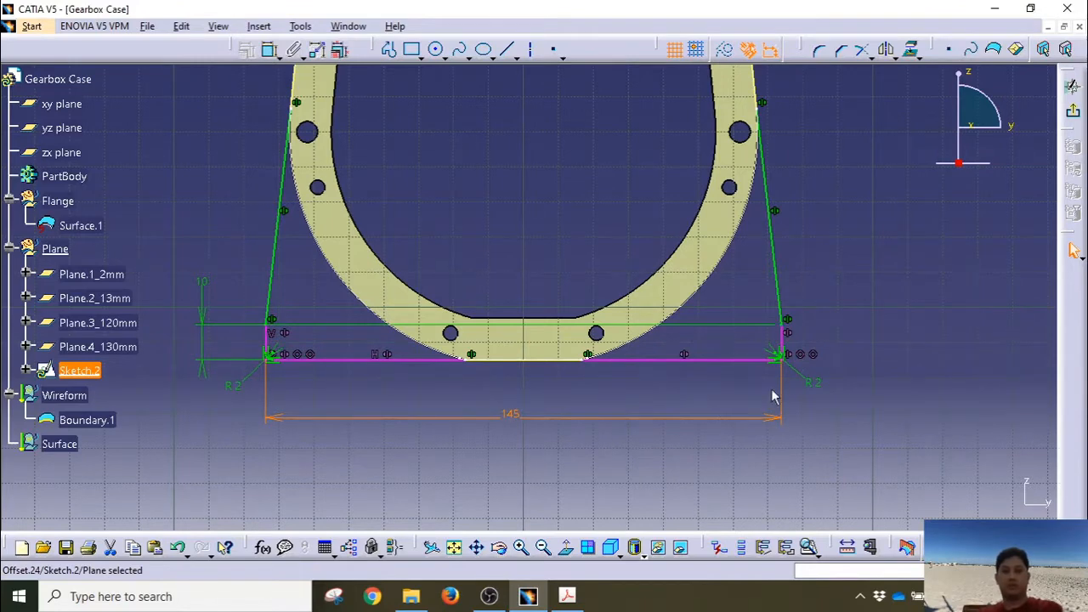
Step: Delete the surplus coincidence constraints at the profile's bottom corners
{"action": "left_click", "coordinate": [813, 356]}
{"action": "key", "text": "Delete"}
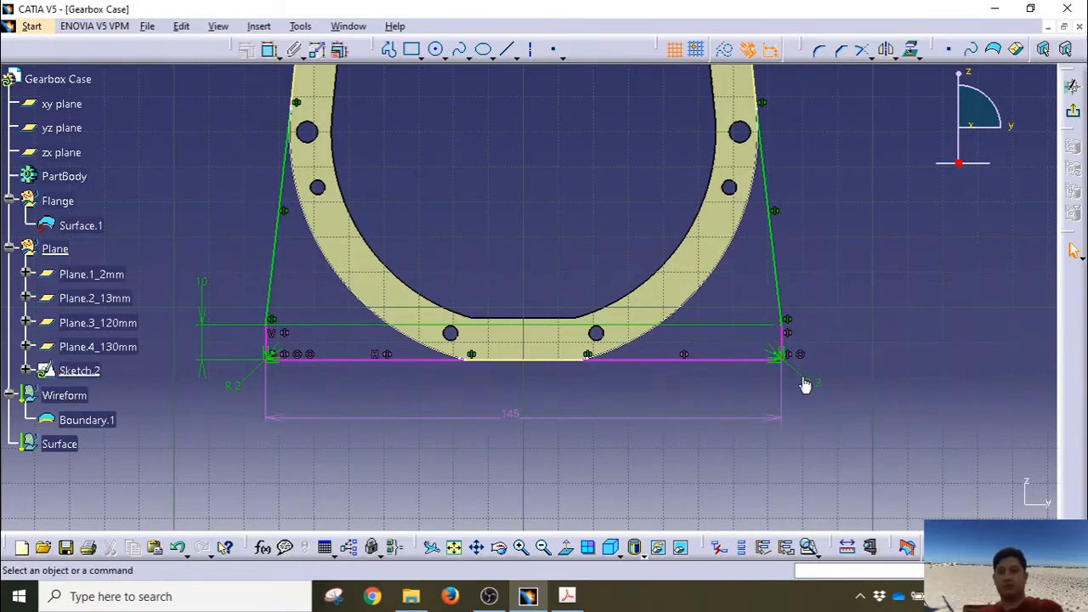
{"action": "left_click", "coordinate": [802, 357]}
{"action": "key", "text": "Delete"}
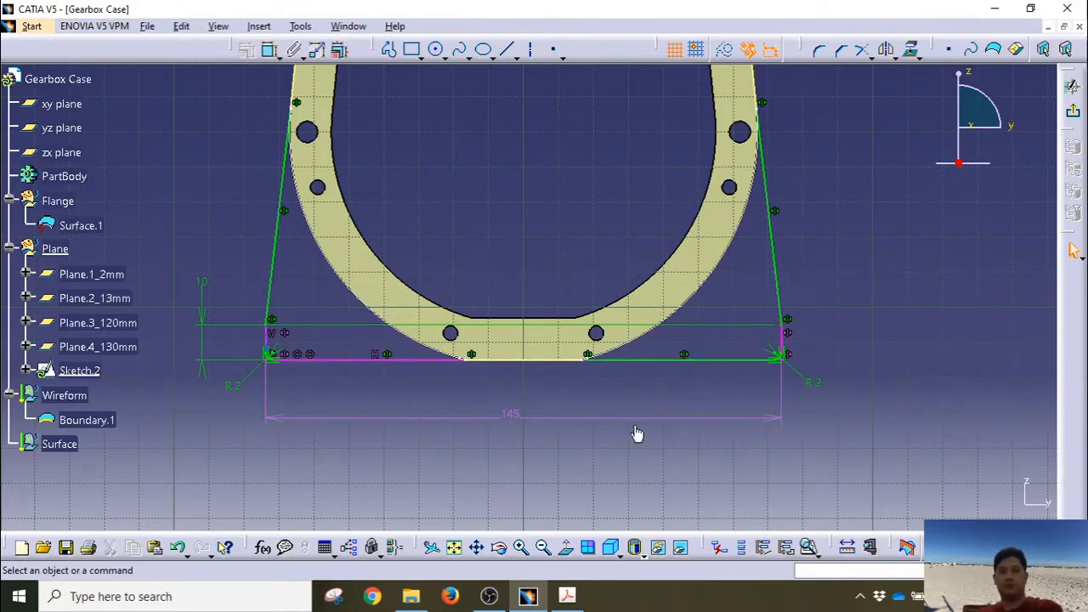
{"action": "left_click", "coordinate": [303, 356]}
Step: Delete the lower-left coincidence constraints and the stray offset lines
{"action": "key", "text": "Delete"}
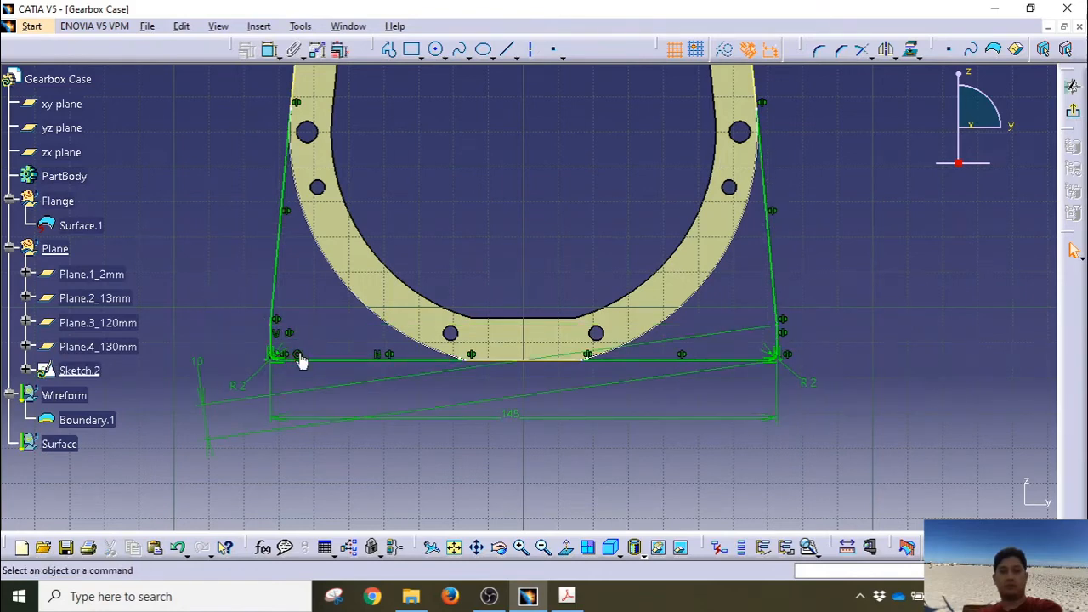
{"action": "left_click", "coordinate": [299, 356]}
{"action": "key", "text": "Delete"}
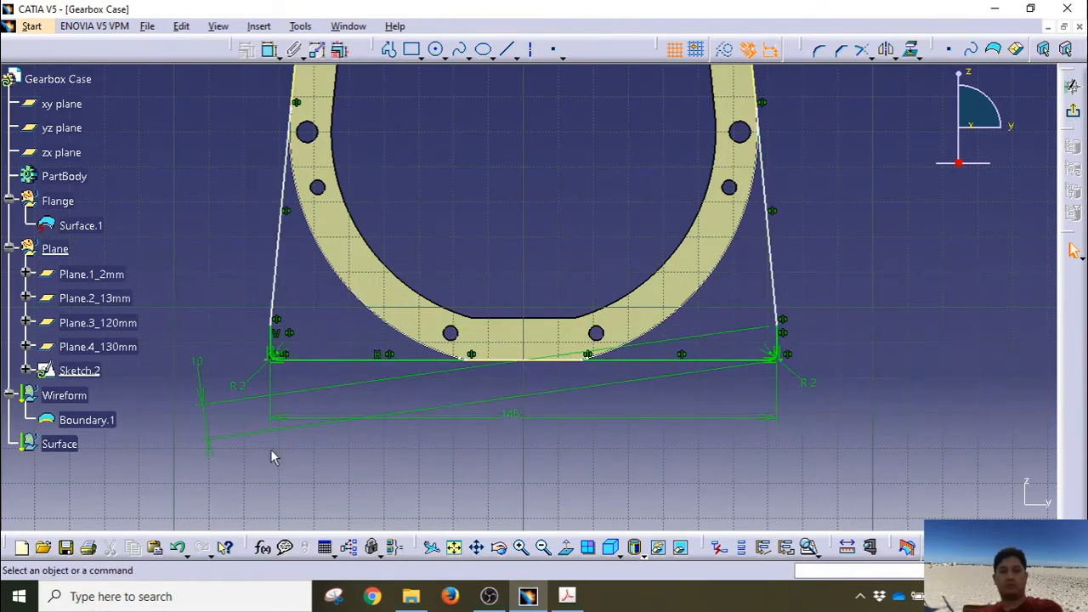
{"action": "left_click", "coordinate": [206, 416]}
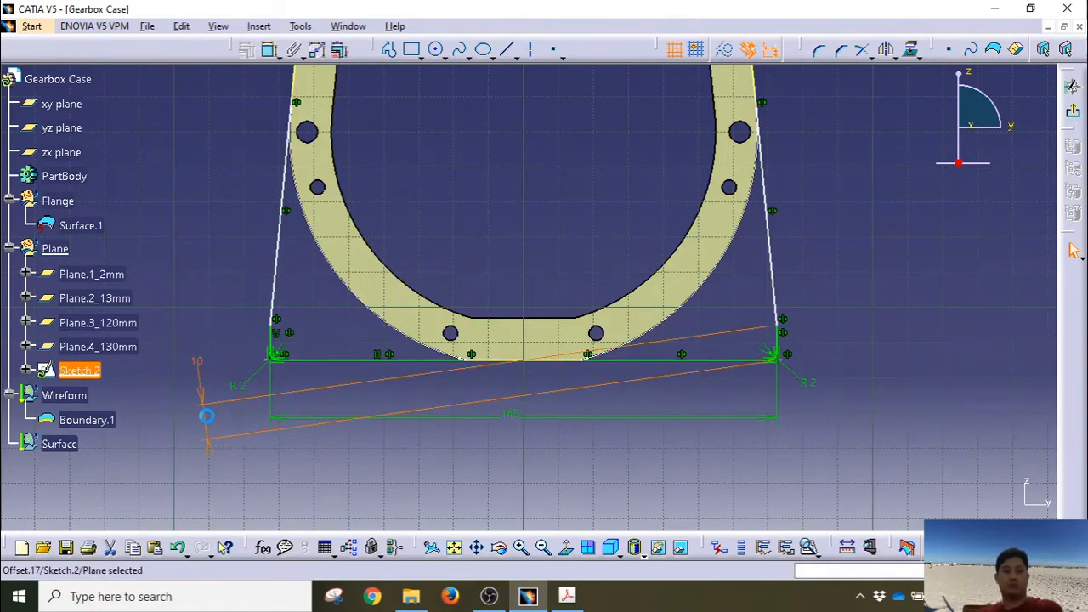
{"action": "key", "text": "Delete"}
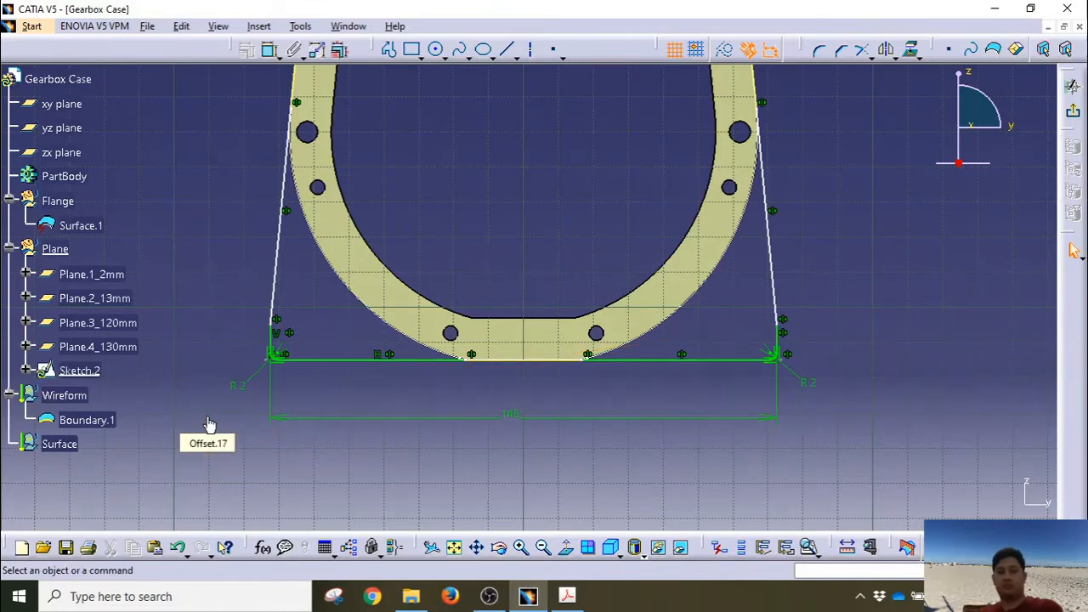
Step: Constrain the left short vertical edge to a length of 10 mm
{"action": "left_click", "coordinate": [270, 323]}
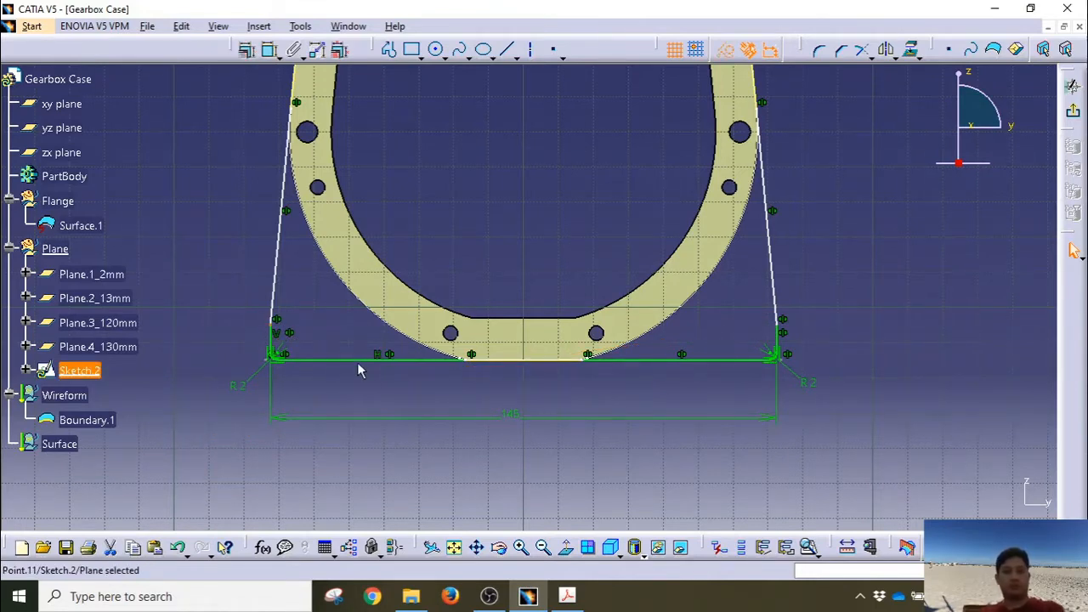
{"action": "left_click", "coordinate": [356, 360]}
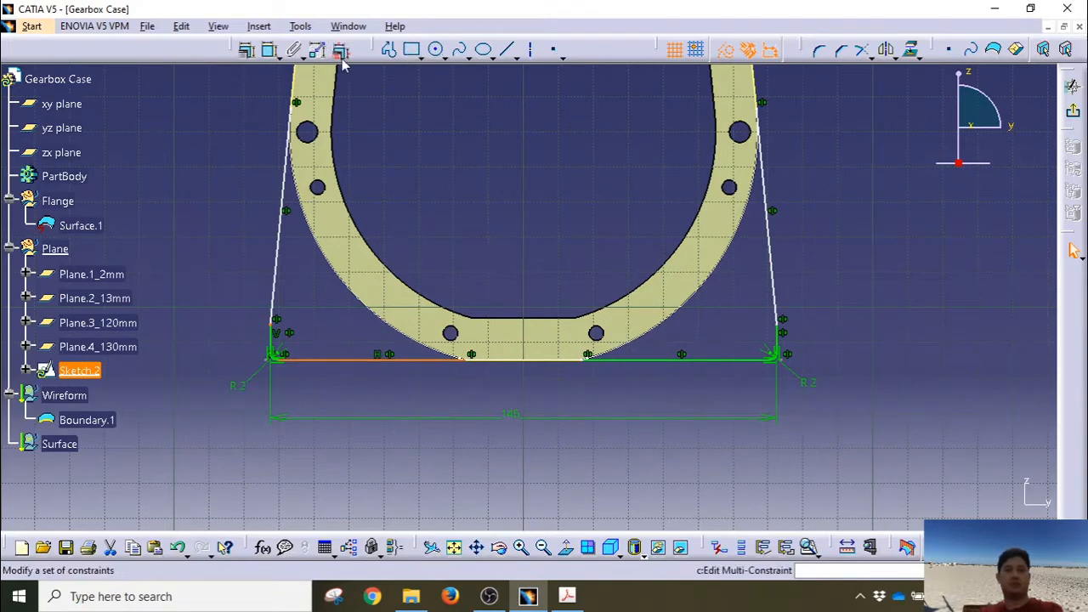
{"action": "left_click", "coordinate": [269, 49]}
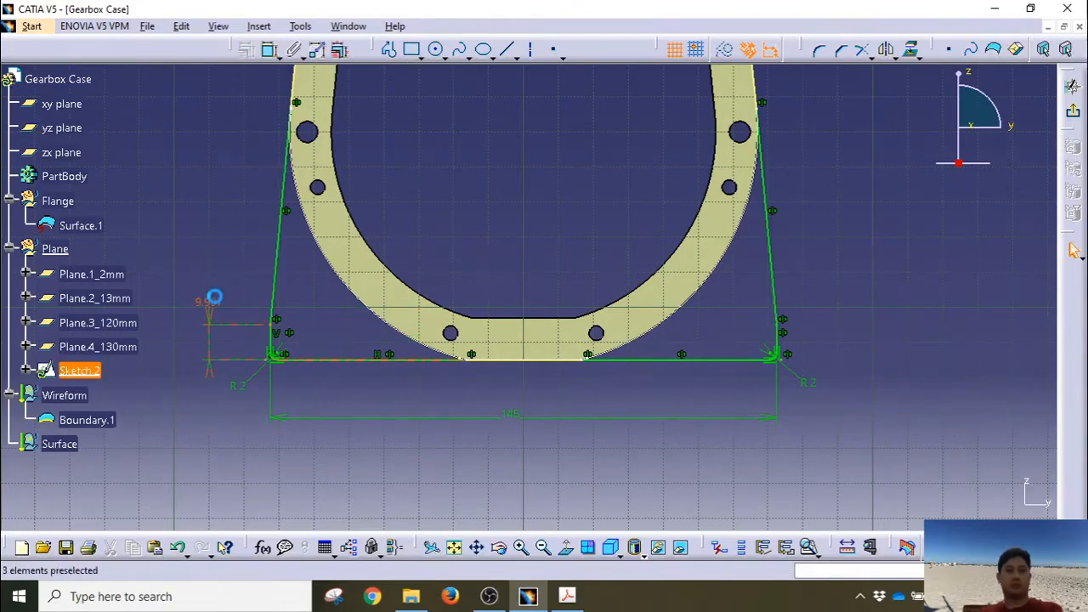
{"action": "left_click", "coordinate": [214, 297]}
{"action": "double_click", "coordinate": [213, 298]}
{"action": "type", "text": "1"}
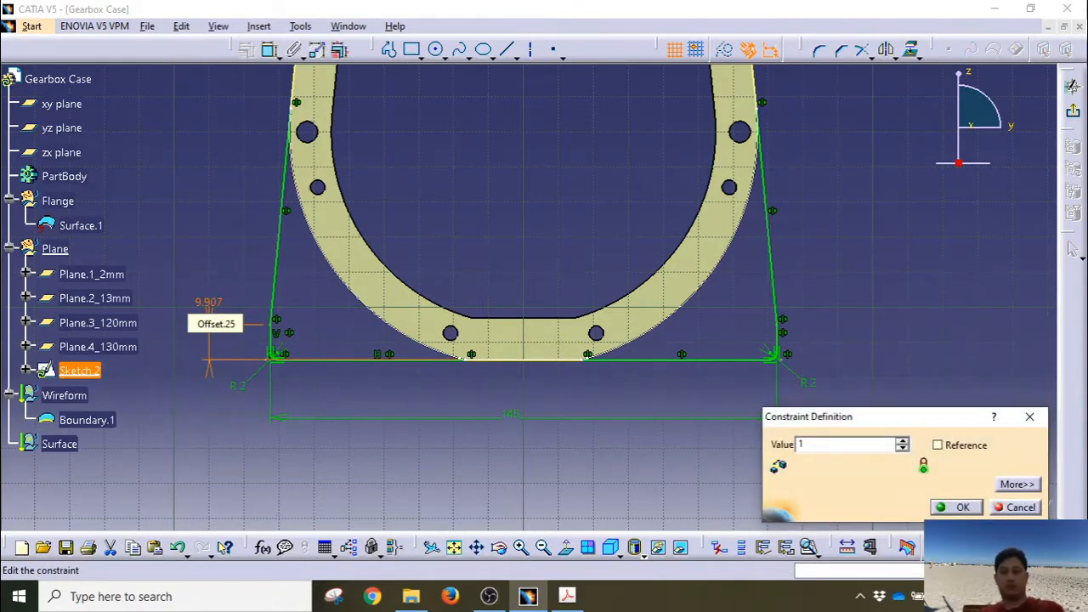
{"action": "type", "text": "0"}
{"action": "key", "text": "Return"}
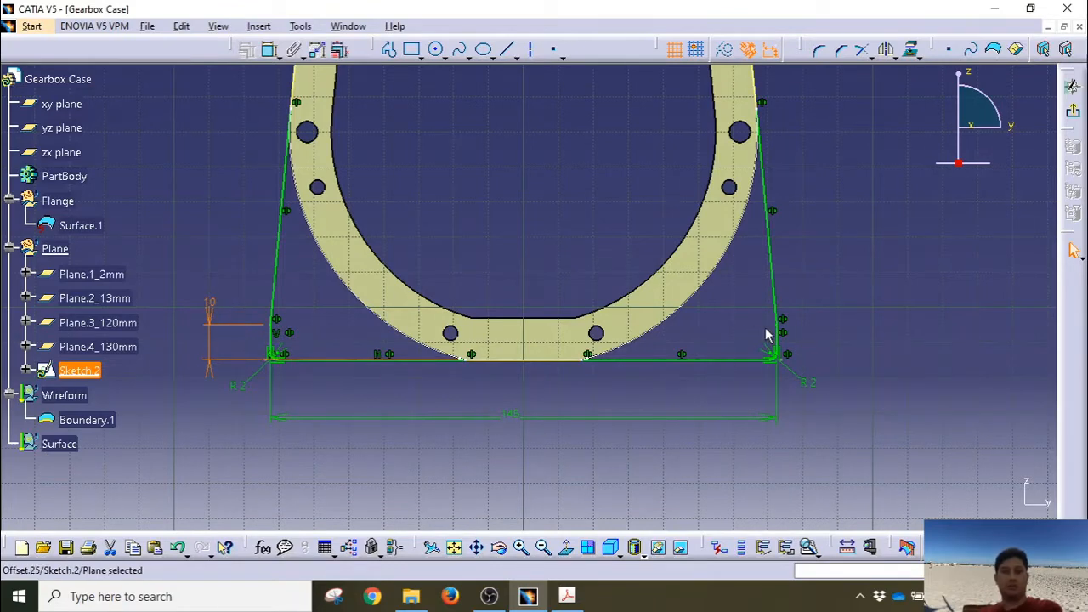
Step: Dimension the right corner elements and delete the over-constraining right-side dimension
{"action": "left_click", "coordinate": [778, 326]}
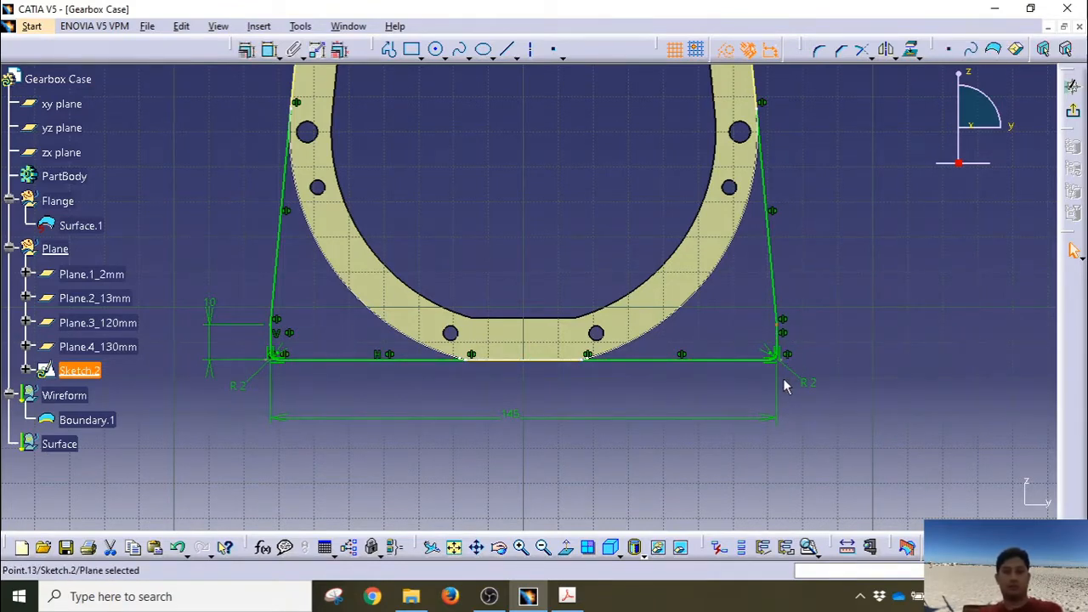
{"action": "left_click", "coordinate": [758, 359], "text": "ctrl"}
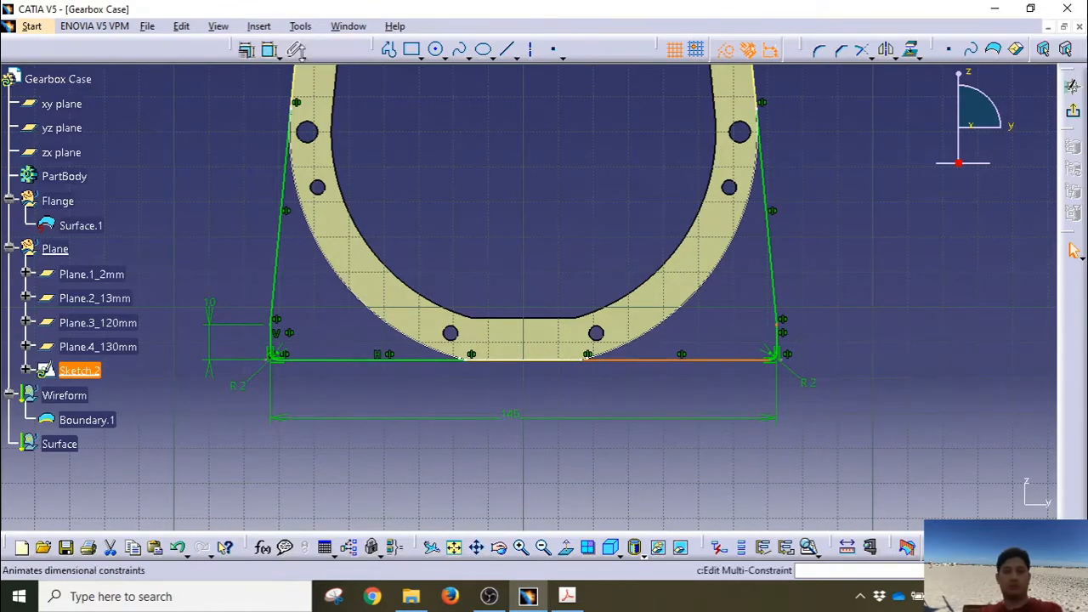
{"action": "left_click", "coordinate": [271, 51]}
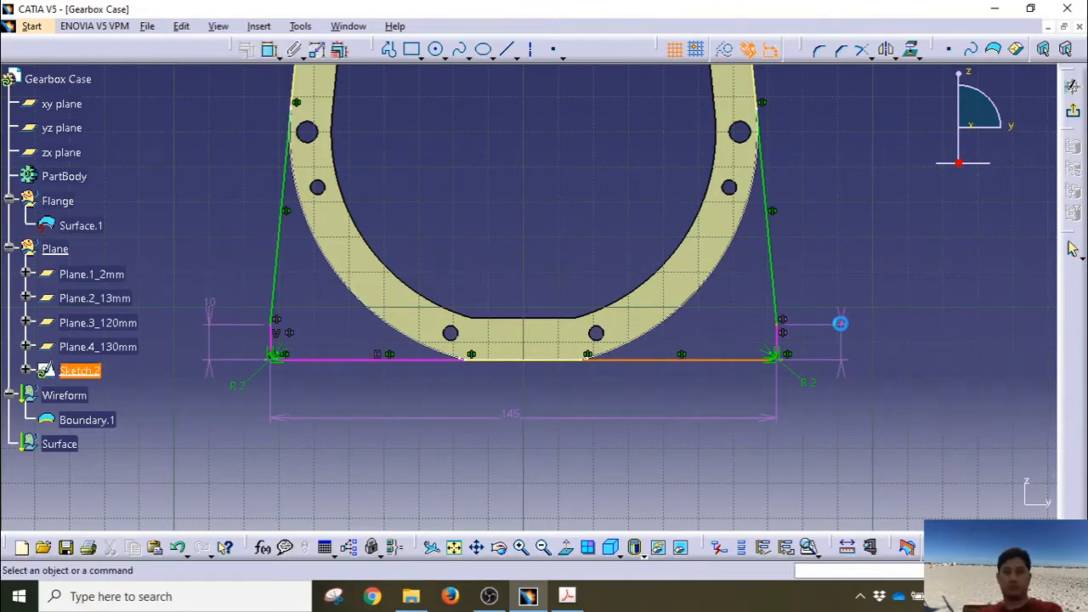
{"action": "left_click", "coordinate": [842, 338]}
{"action": "key", "text": "Delete"}
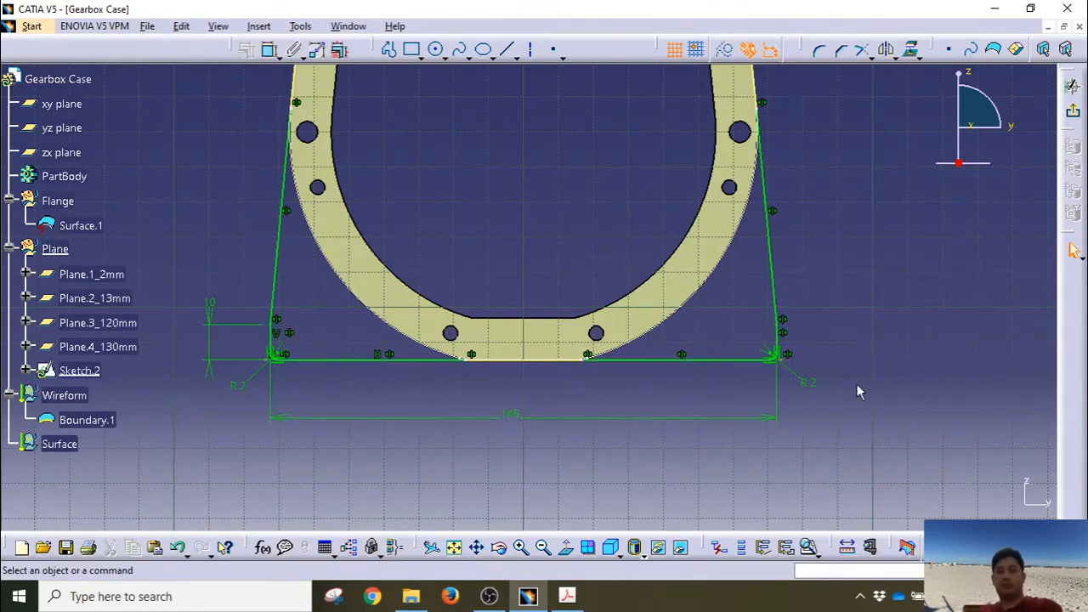
Step: Verify with Sketch Analysis that Sketch.2 is a closed 12-curve profile, then exit the sketch
{"action": "mouse_move", "coordinate": [876, 332]}
{"action": "middle_mouse_down"}
{"action": "mouse_move", "coordinate": [896, 367]}
{"action": "mouse_move", "coordinate": [643, 224]}
{"action": "mouse_move", "coordinate": [624, 287]}
{"action": "mouse_move", "coordinate": [591, 291]}
{"action": "mouse_move", "coordinate": [586, 321]}
{"action": "middle_mouse_up"}
{"action": "middle_click_drag", "start_coordinate": [538, 275], "coordinate": [502, 317]}
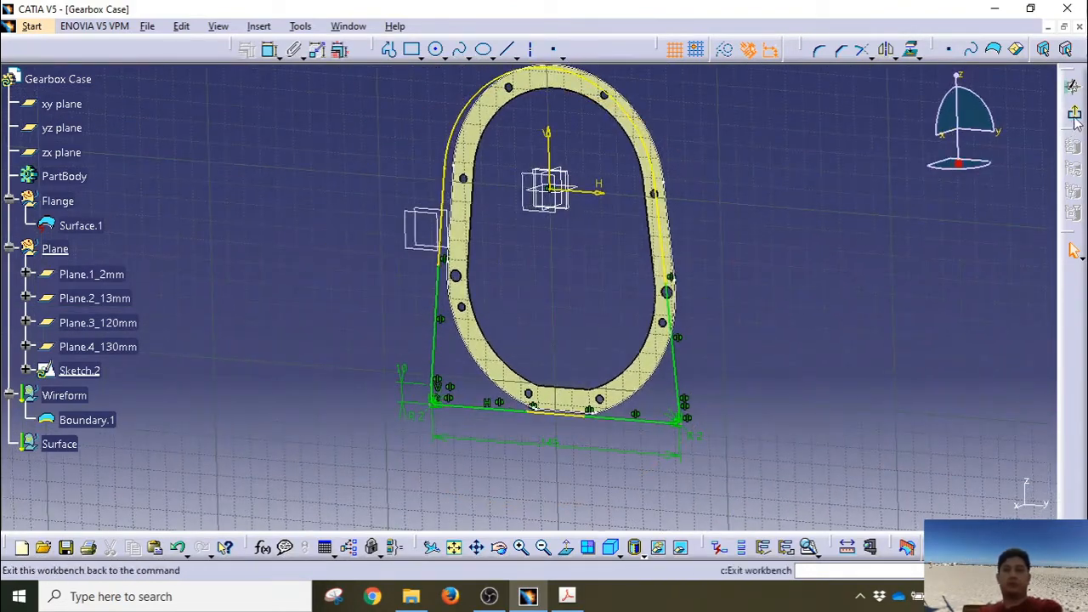
{"action": "left_click", "coordinate": [300, 26]}
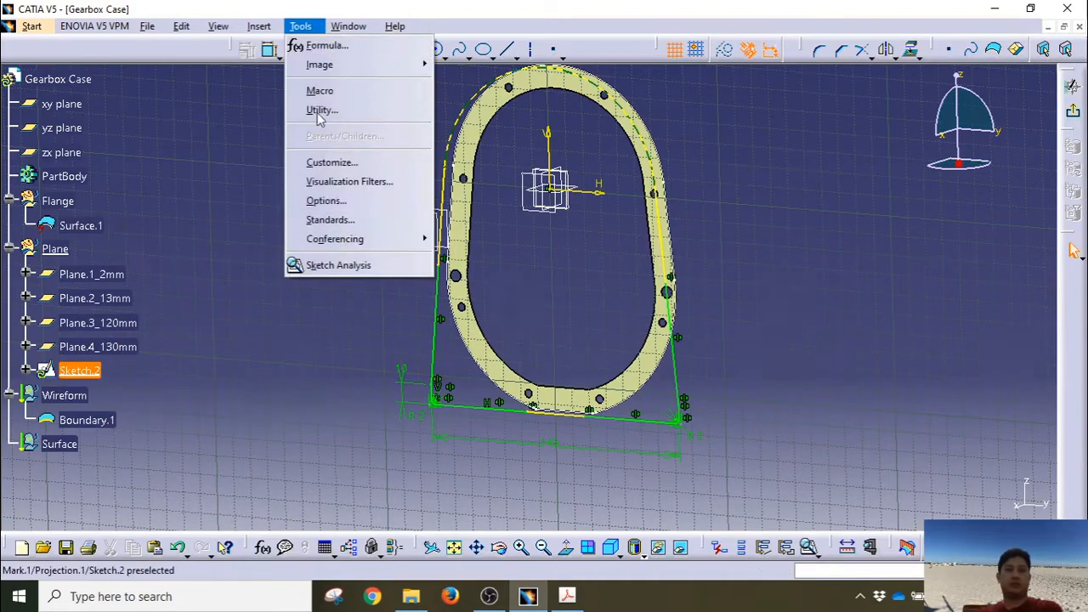
{"action": "left_click", "coordinate": [339, 265]}
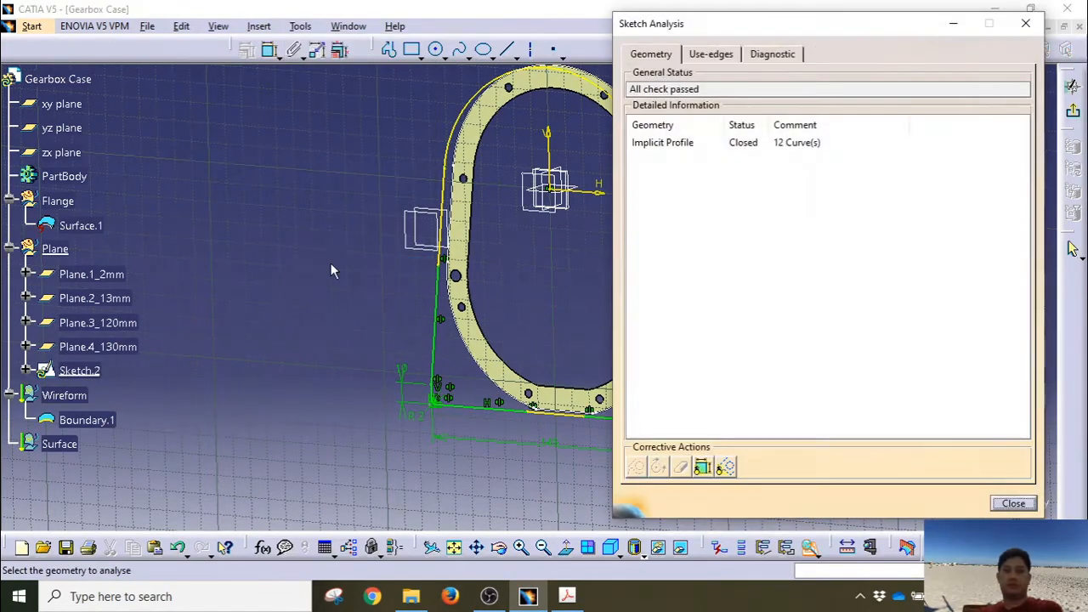
{"action": "left_click", "coordinate": [680, 145]}
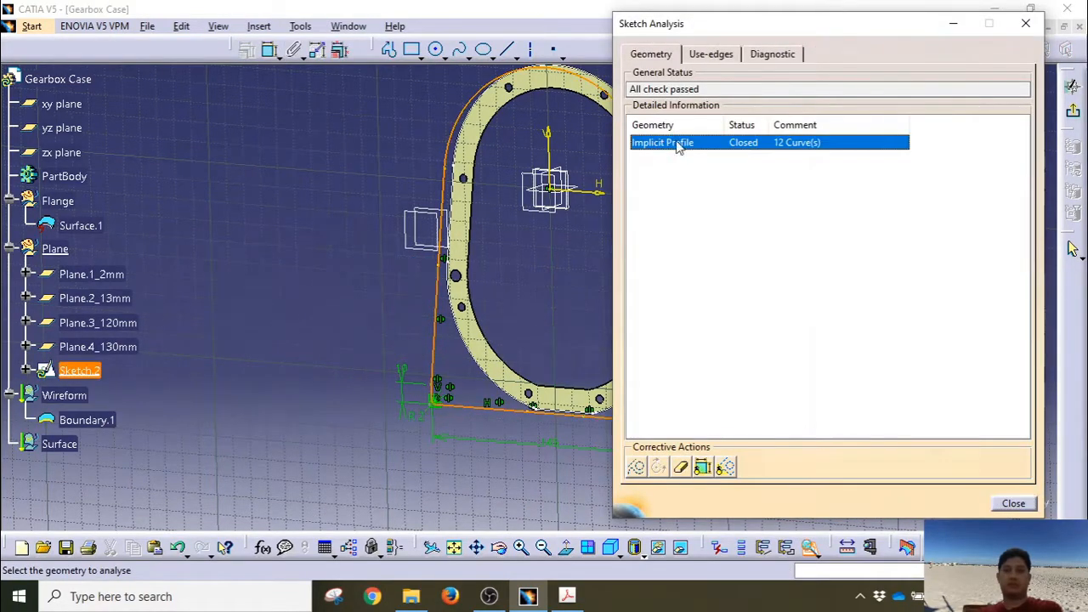
{"action": "left_click", "coordinate": [1011, 503]}
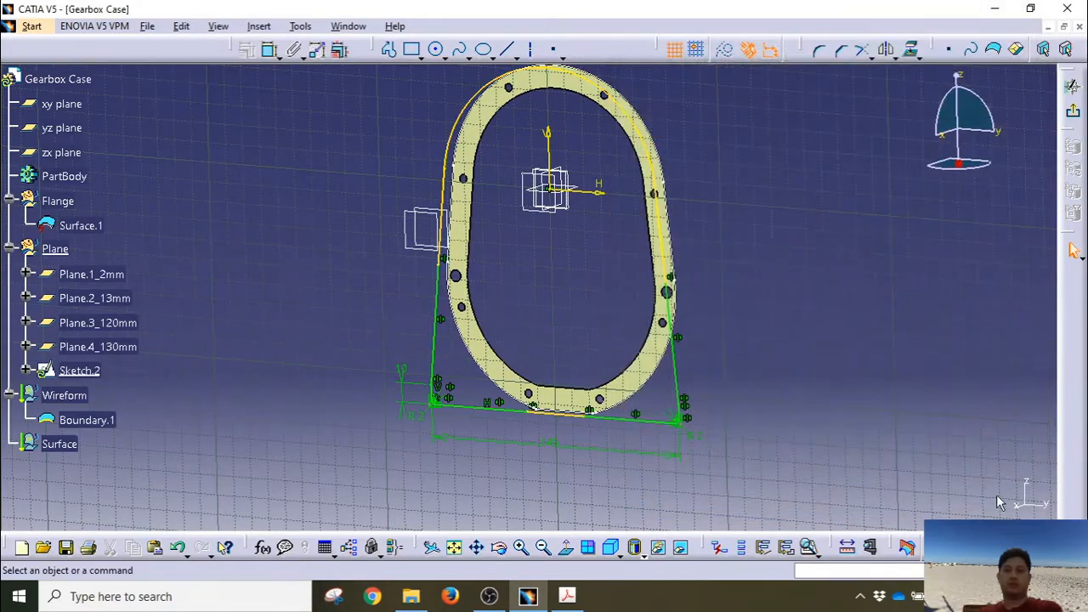
{"action": "left_click", "coordinate": [1073, 112]}
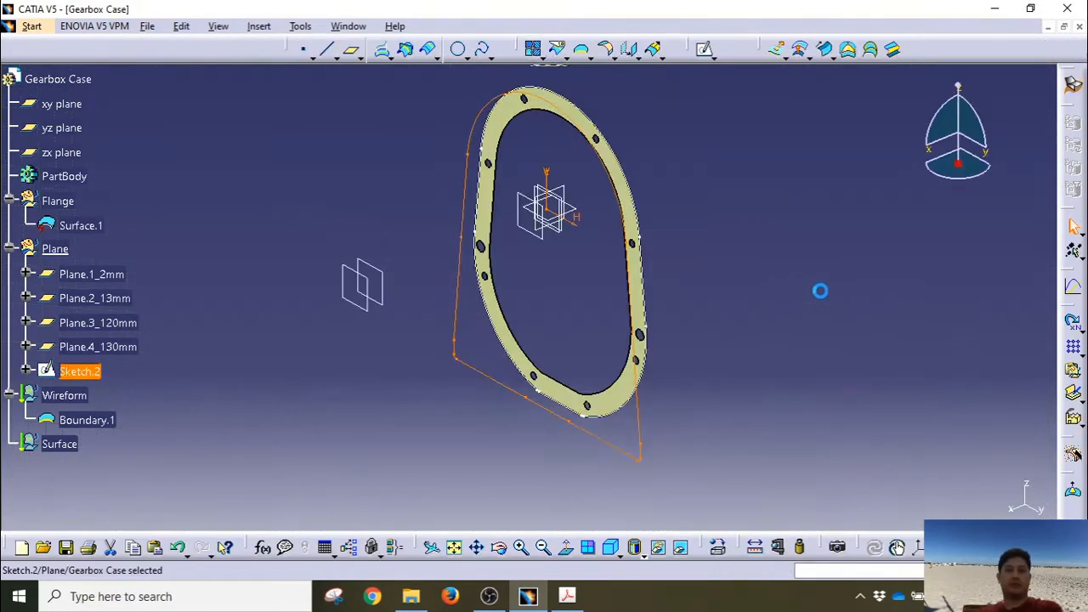
Step: Start a new sketch on Plane.2_13mm
{"action": "left_click", "coordinate": [259, 432]}
{"action": "left_click", "coordinate": [112, 298]}
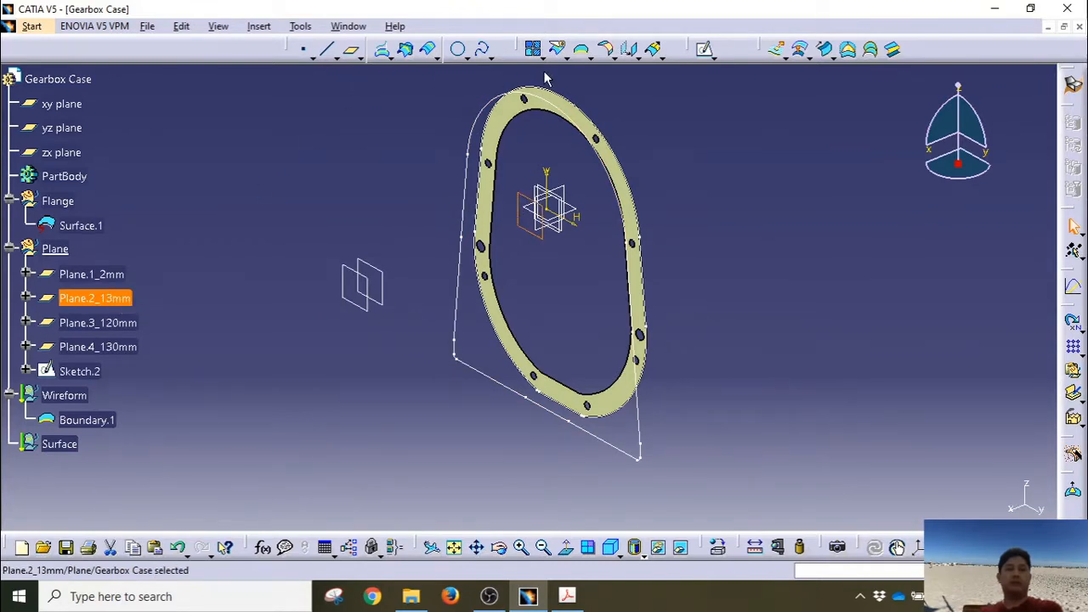
{"action": "left_click", "coordinate": [533, 48]}
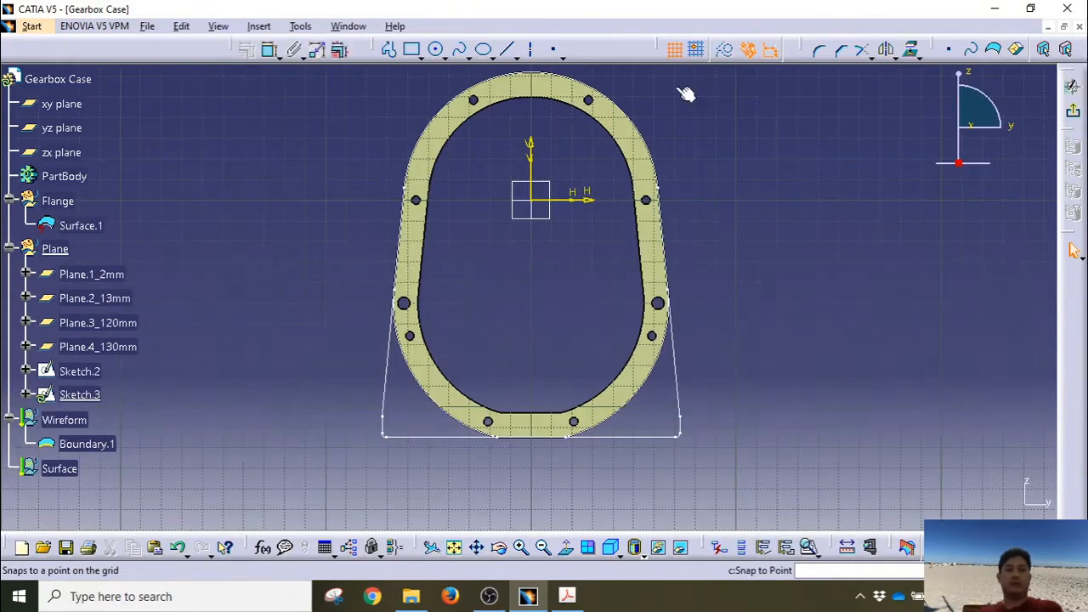
Step: Draw a circle centred on the origin and constrain its radius to 54 mm
{"action": "left_click", "coordinate": [435, 48]}
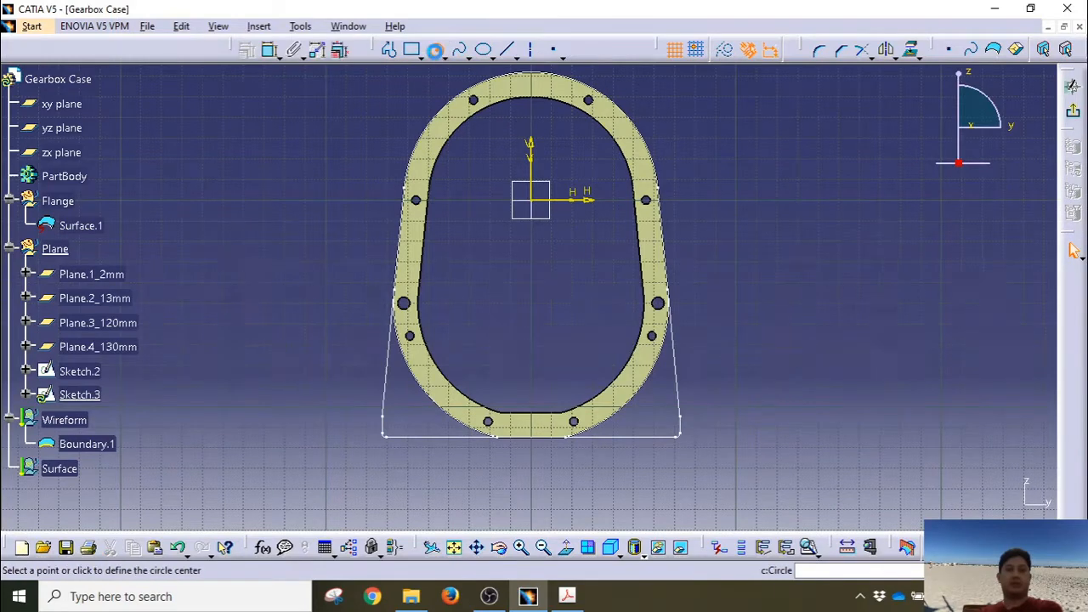
{"action": "left_click", "coordinate": [537, 203]}
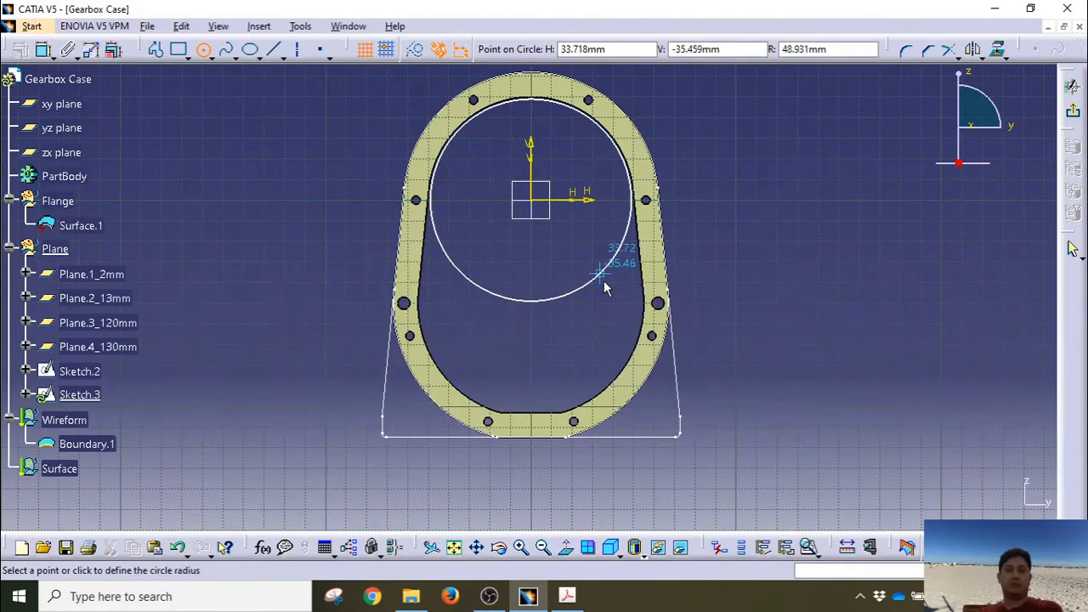
{"action": "left_click", "coordinate": [601, 277]}
{"action": "left_click", "coordinate": [272, 51]}
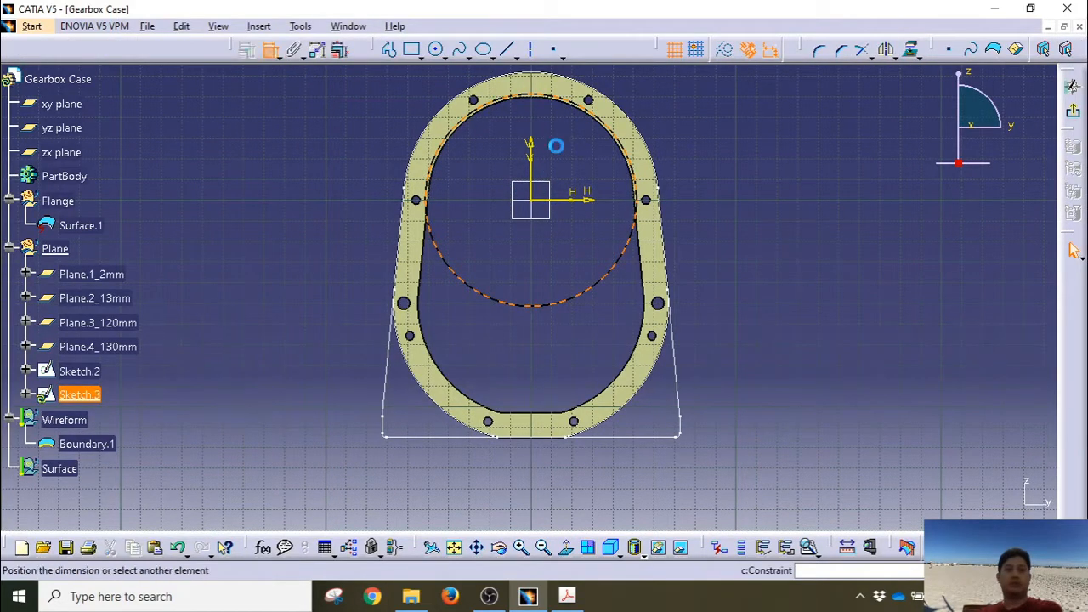
{"action": "left_click", "coordinate": [692, 154]}
{"action": "double_click", "coordinate": [697, 150]}
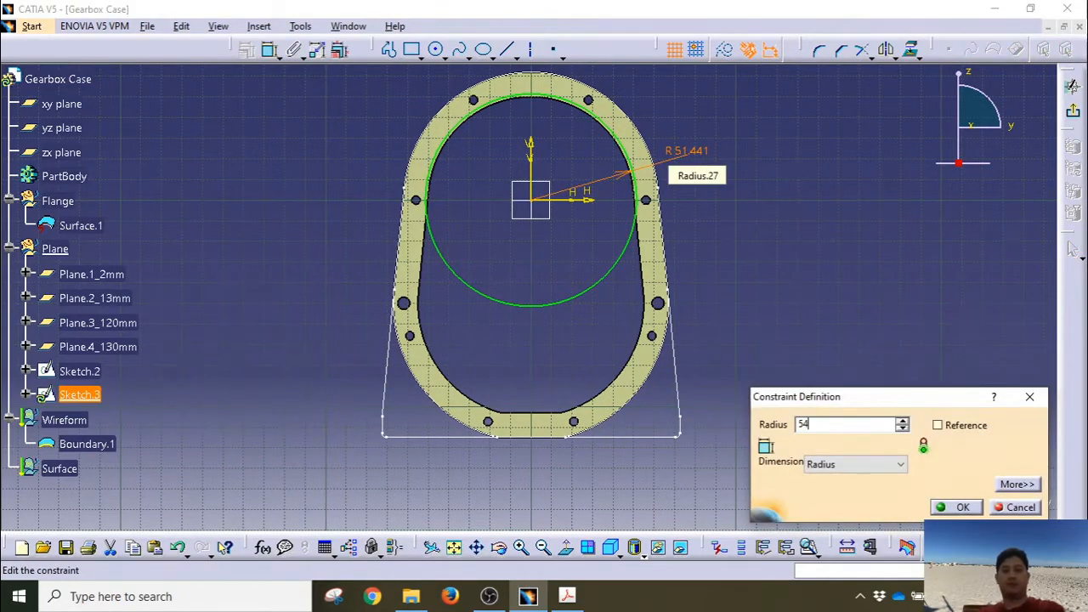
{"action": "key", "text": "Return"}
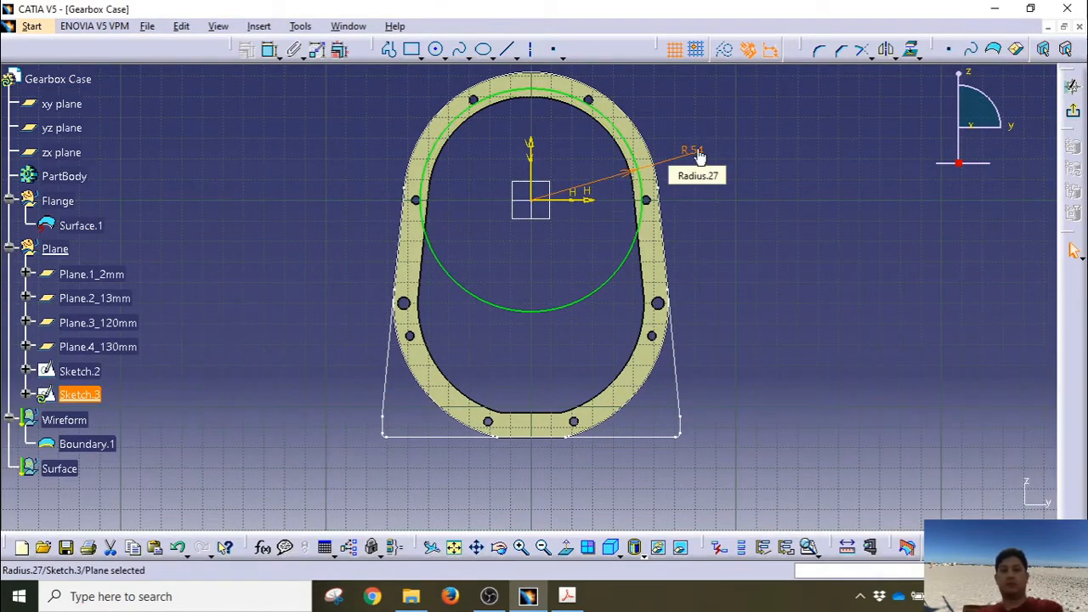
{"action": "left_click", "coordinate": [717, 207]}
Step: Project the three bottom edges, right vertical edge and left corner points of Sketch.2 into Sketch.3
{"action": "left_click", "coordinate": [389, 51]}
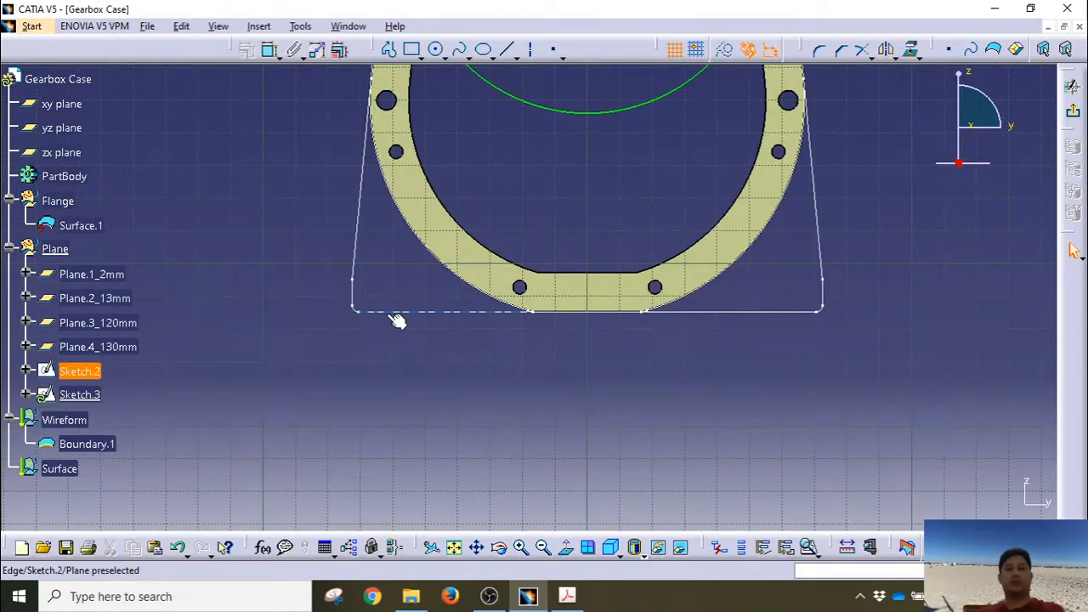
{"action": "left_click", "coordinate": [392, 313]}
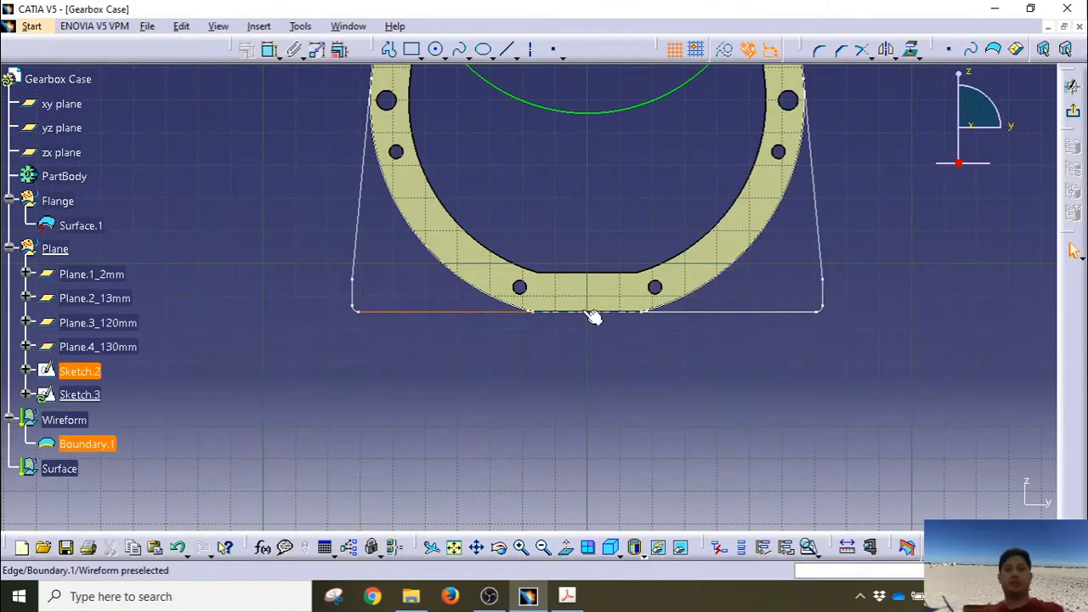
{"action": "left_click", "coordinate": [594, 313]}
{"action": "left_click", "coordinate": [705, 312]}
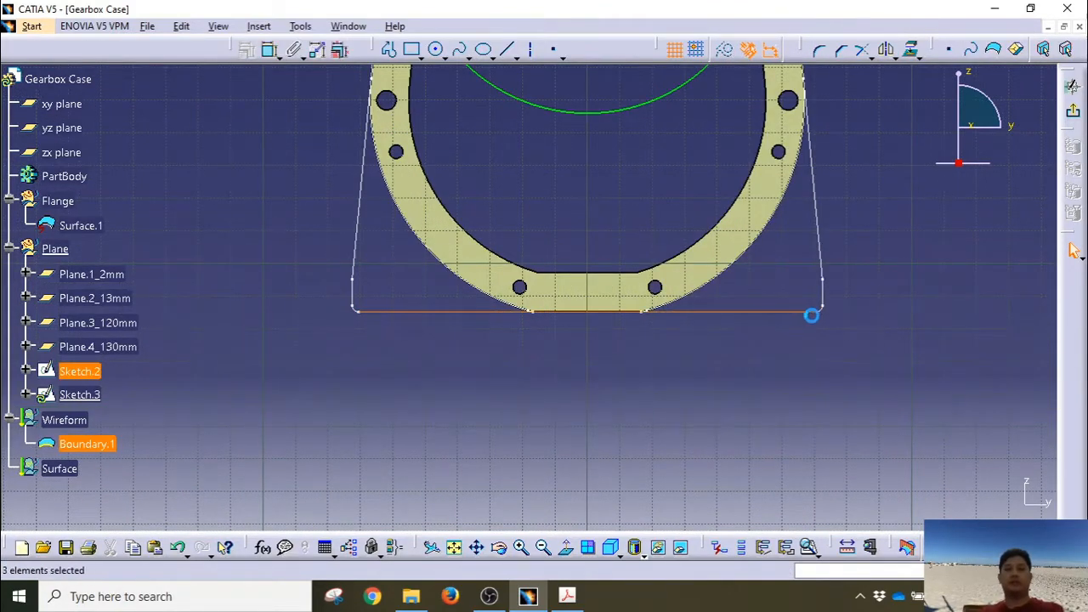
{"action": "left_click", "coordinate": [823, 294]}
{"action": "left_click", "coordinate": [353, 312]}
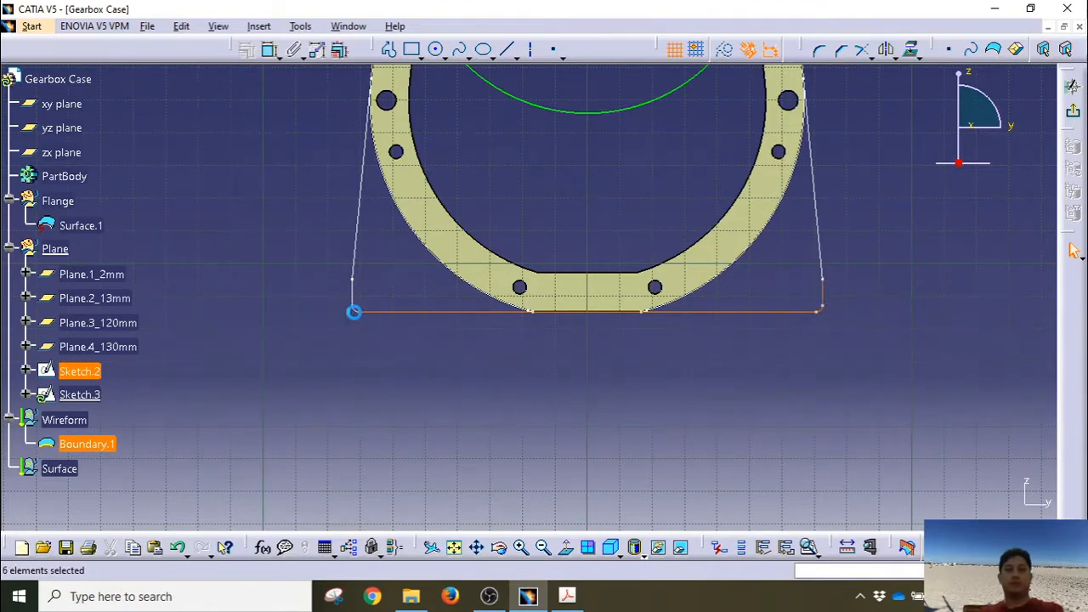
{"action": "left_click", "coordinate": [364, 311]}
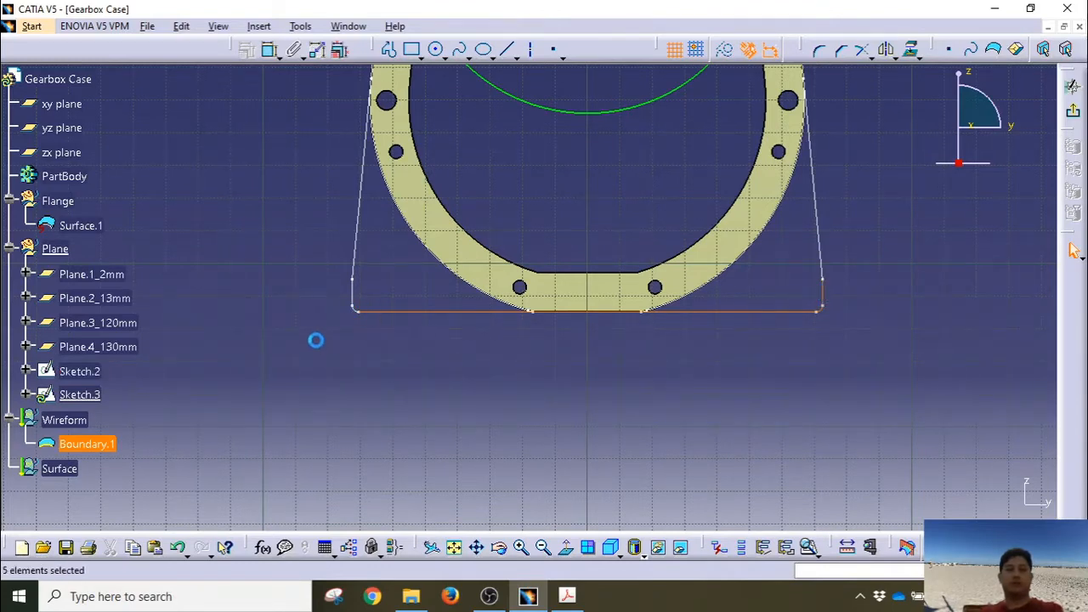
{"action": "left_click", "coordinate": [351, 295]}
{"action": "middle_click_drag", "start_coordinate": [614, 208], "coordinate": [572, 296]}
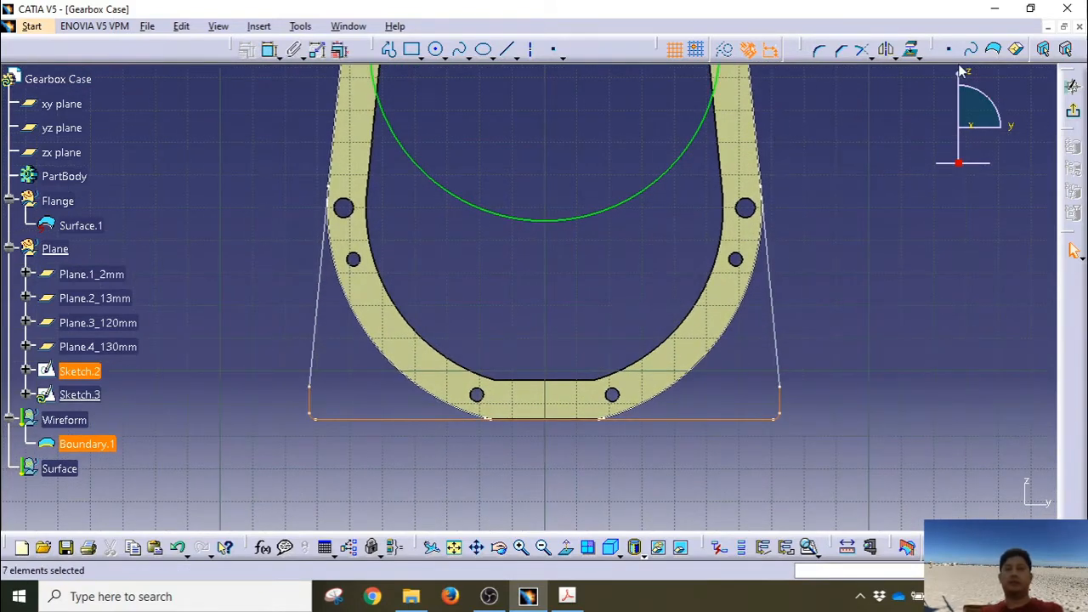
{"action": "left_click", "coordinate": [910, 49]}
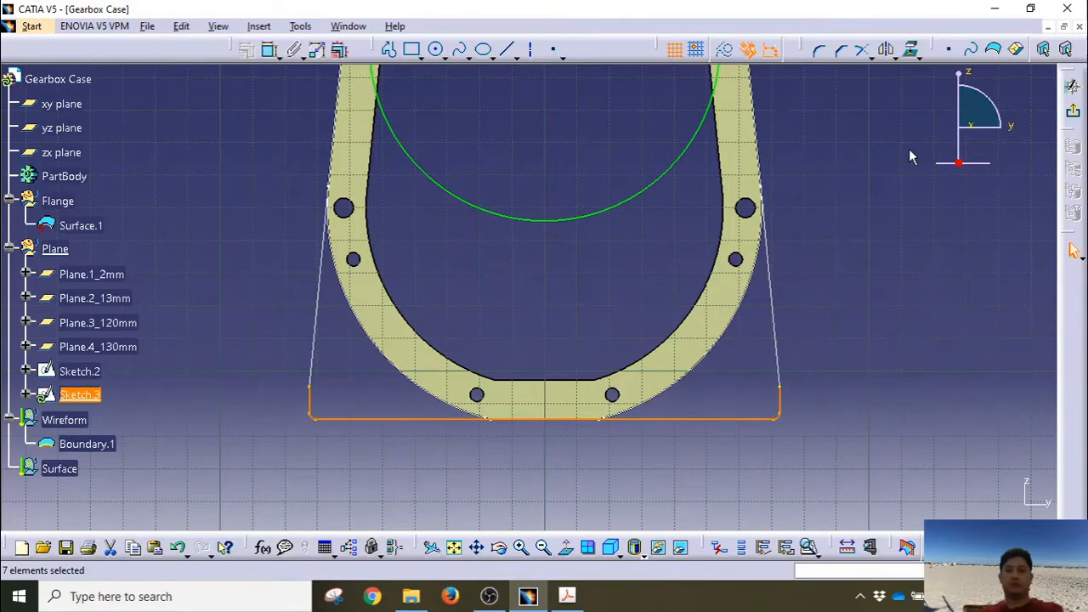
{"action": "left_click", "coordinate": [895, 167]}
Step: Draw the left L-shaped leg from the circle's left side down to the bottom edge
{"action": "middle_click_drag", "start_coordinate": [595, 298], "coordinate": [600, 382]}
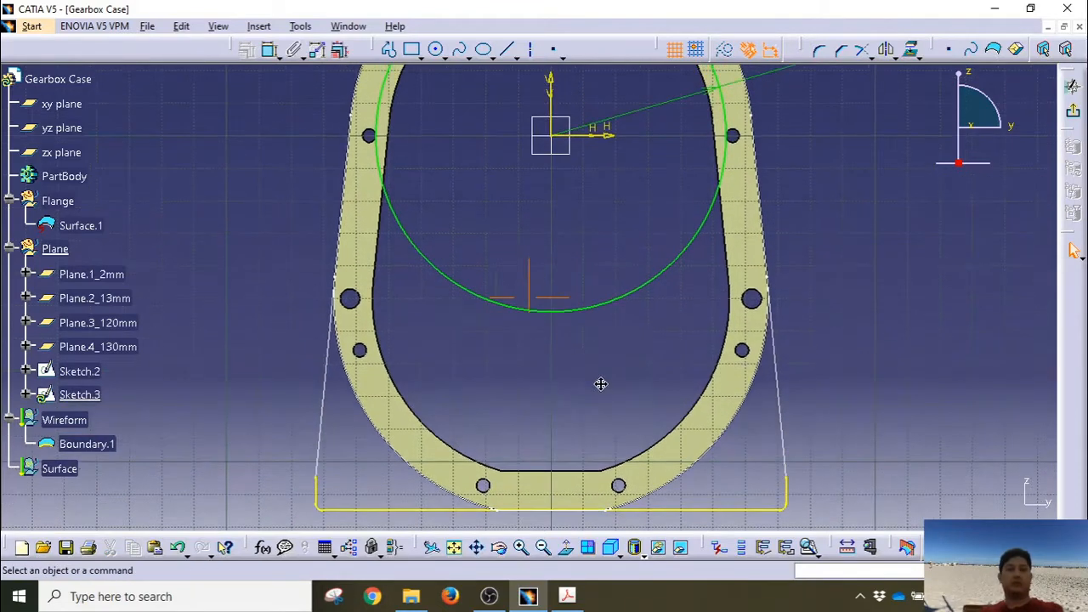
{"action": "left_click", "coordinate": [389, 49]}
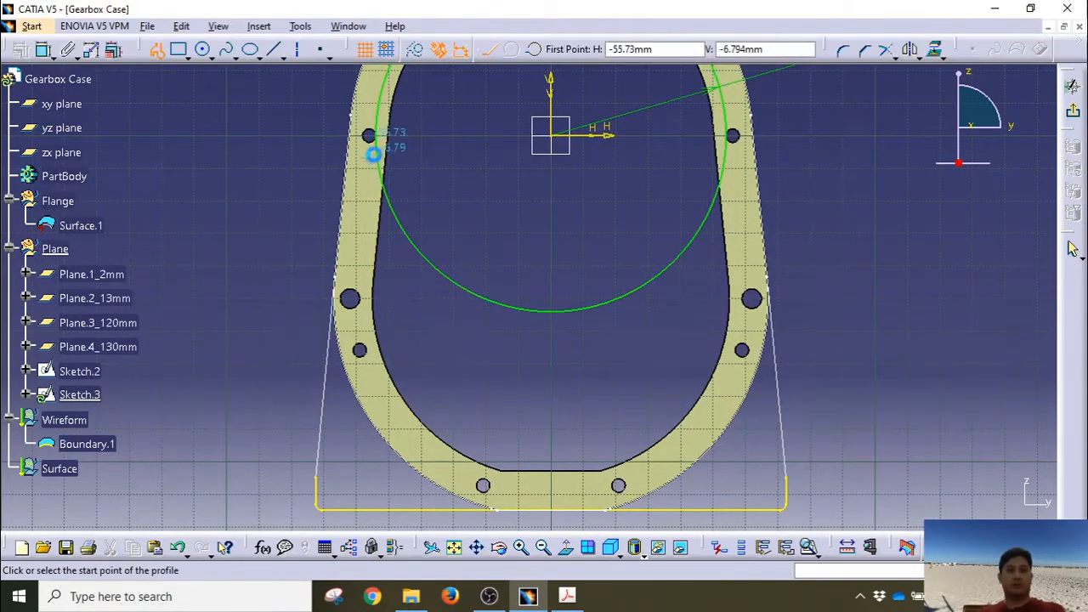
{"action": "left_click", "coordinate": [378, 135]}
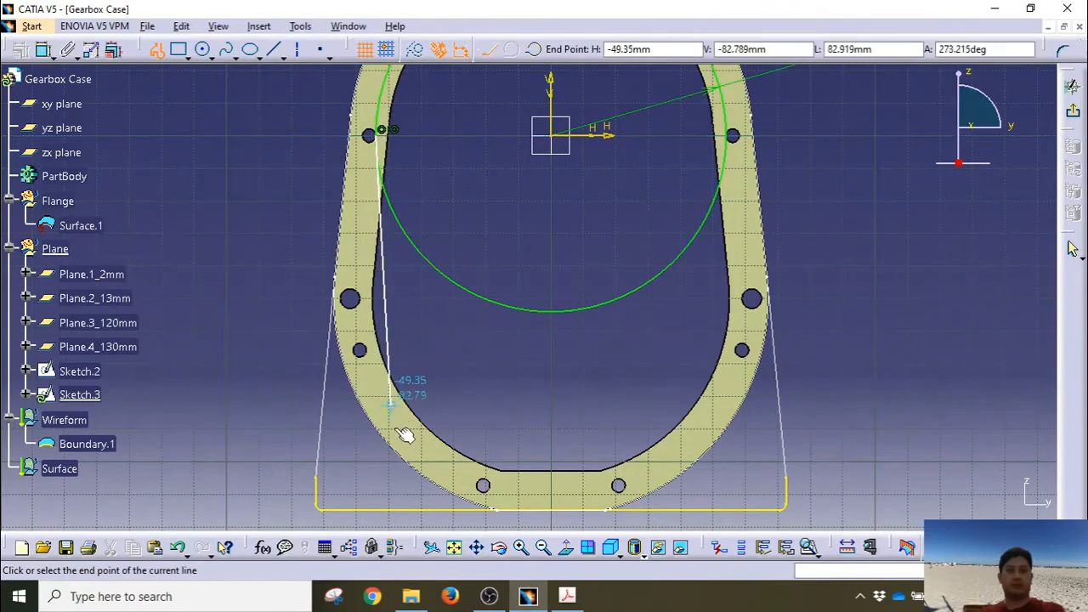
{"action": "left_click", "coordinate": [375, 478]}
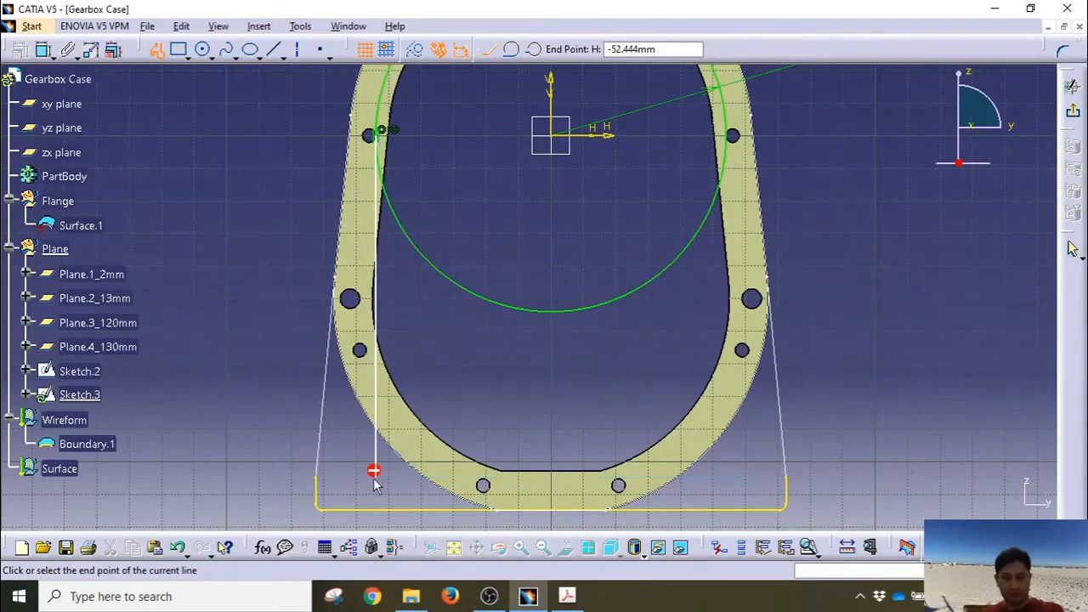
{"action": "left_click", "coordinate": [311, 480]}
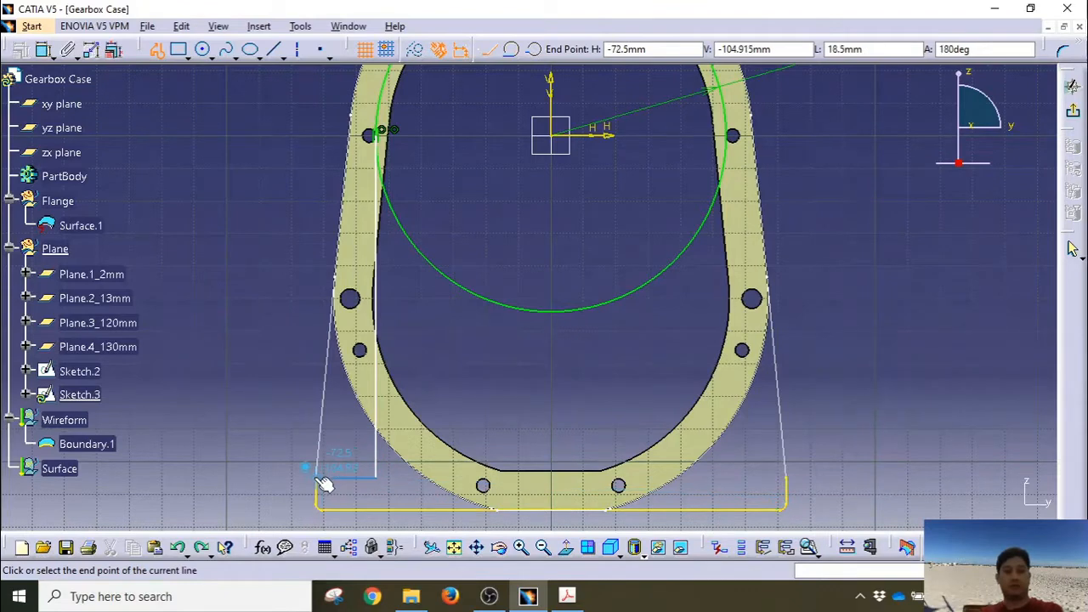
{"action": "left_click", "coordinate": [319, 478]}
{"action": "key", "text": "Escape"}
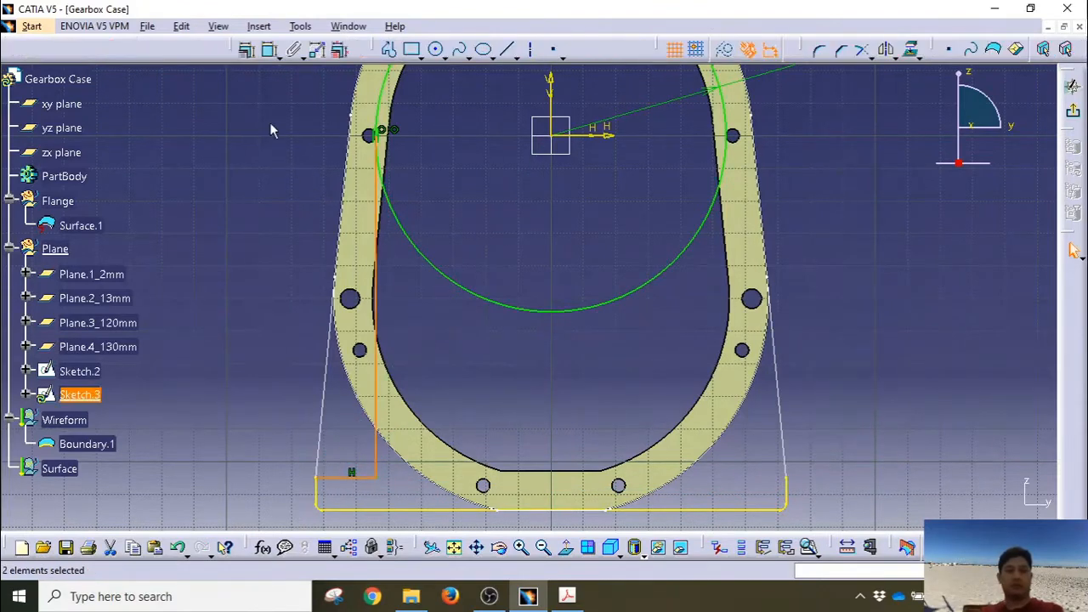
Step: Draw the matching right L-shaped leg from the circle's right side
{"action": "left_click", "coordinate": [389, 49]}
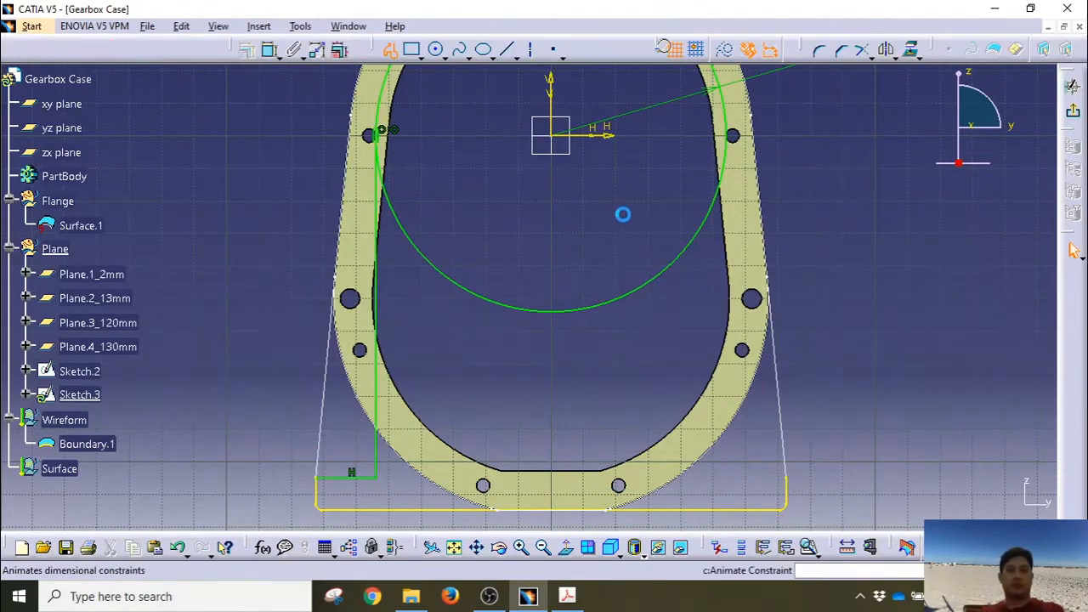
{"action": "left_click", "coordinate": [734, 136]}
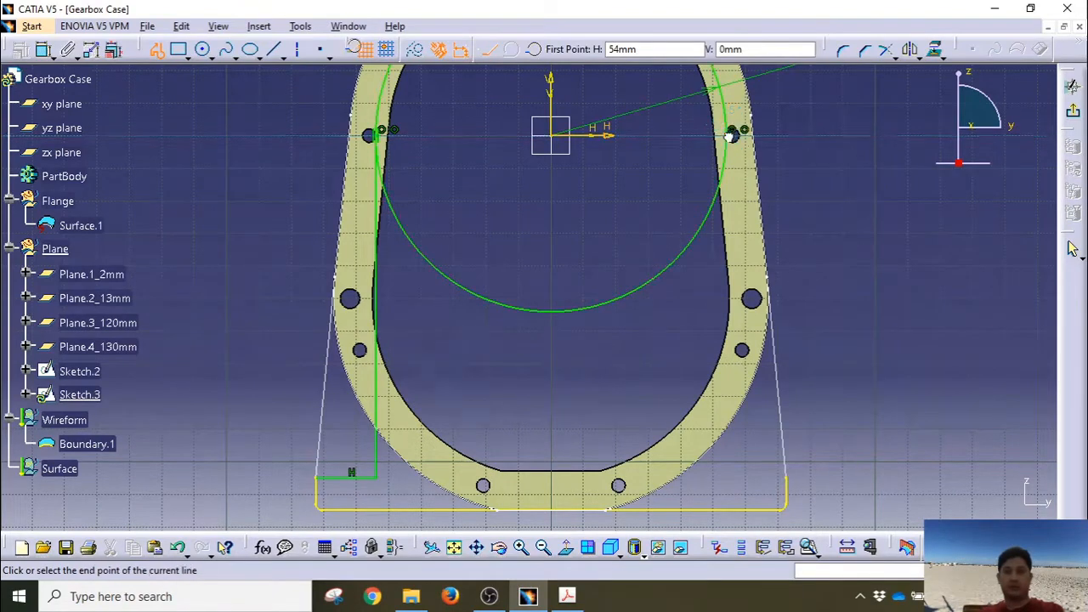
{"action": "left_click", "coordinate": [724, 479]}
{"action": "left_click", "coordinate": [788, 481]}
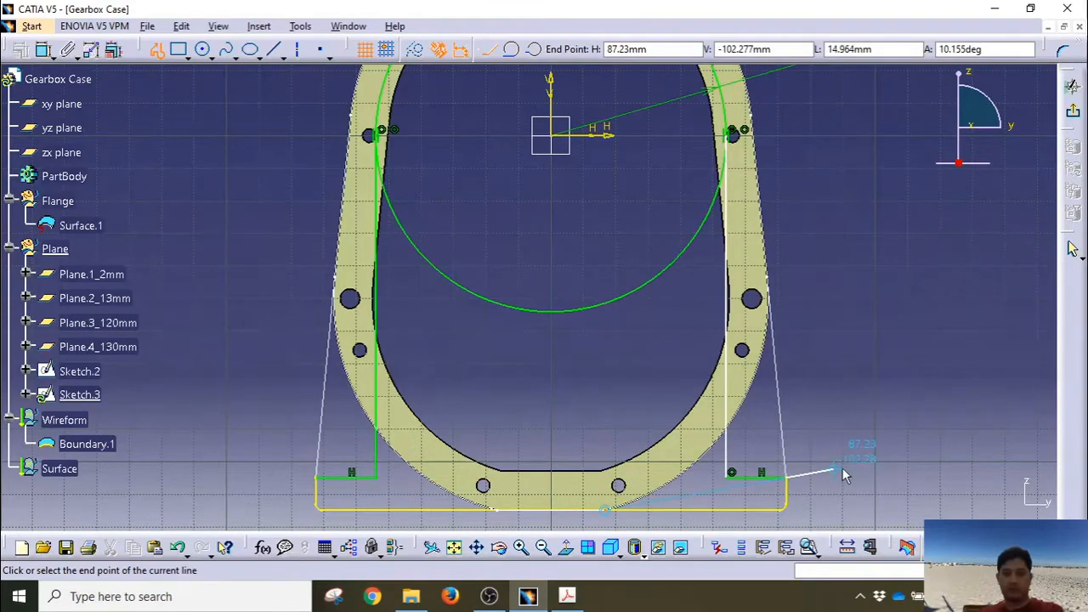
{"action": "key", "text": "Escape"}
{"action": "left_click", "coordinate": [842, 469]}
Step: Make the R54 circle tangent to the right vertical leg
{"action": "middle_click_drag", "start_coordinate": [782, 287], "coordinate": [770, 369]}
{"action": "left_click", "coordinate": [698, 286]}
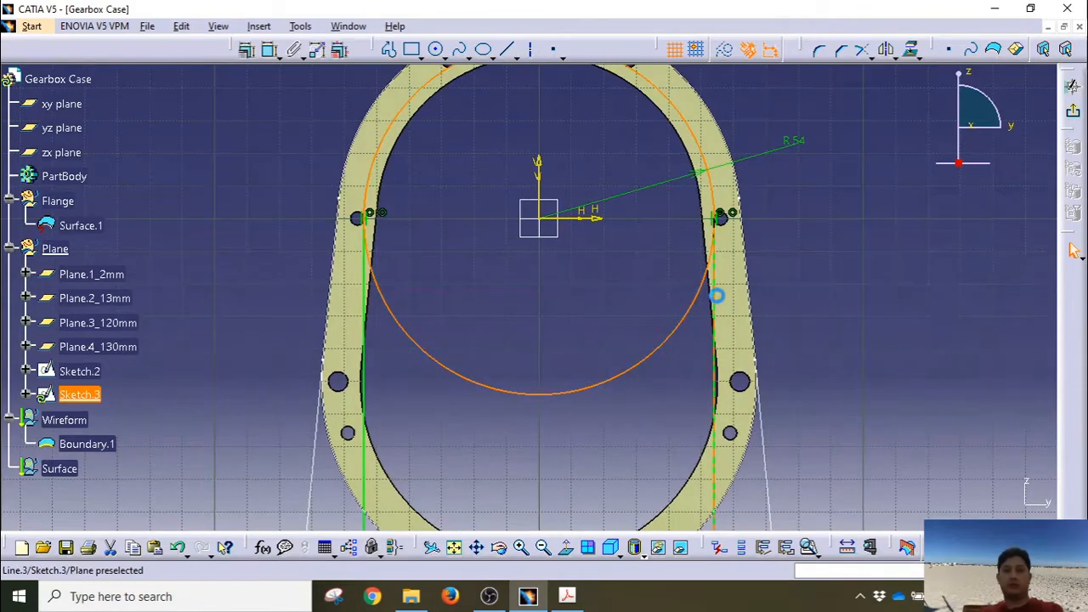
{"action": "left_click", "coordinate": [715, 297], "text": "ctrl"}
{"action": "left_click", "coordinate": [252, 51]}
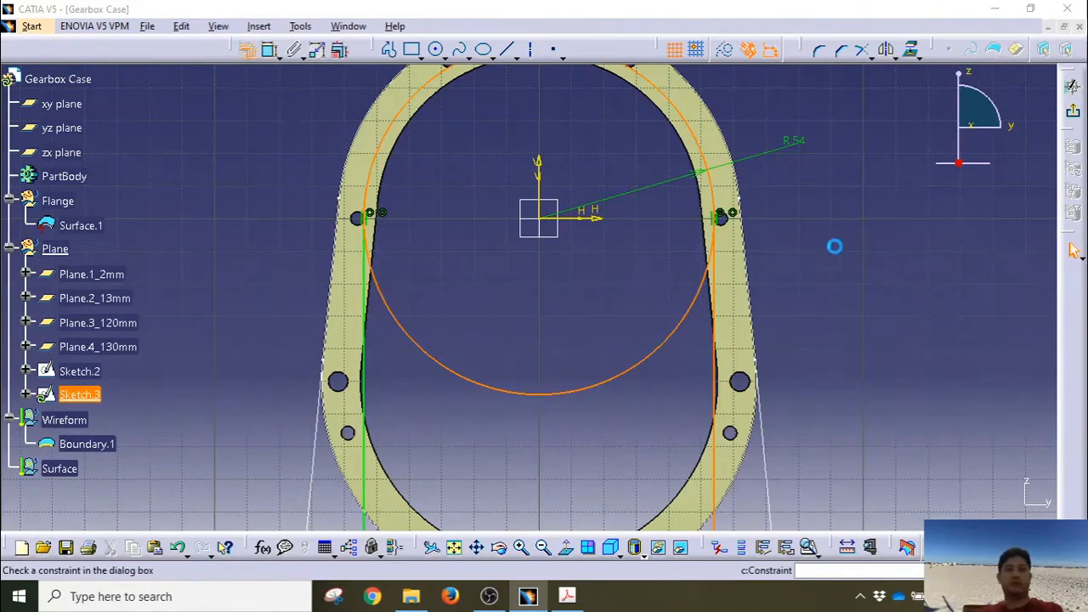
{"action": "left_click", "coordinate": [963, 507]}
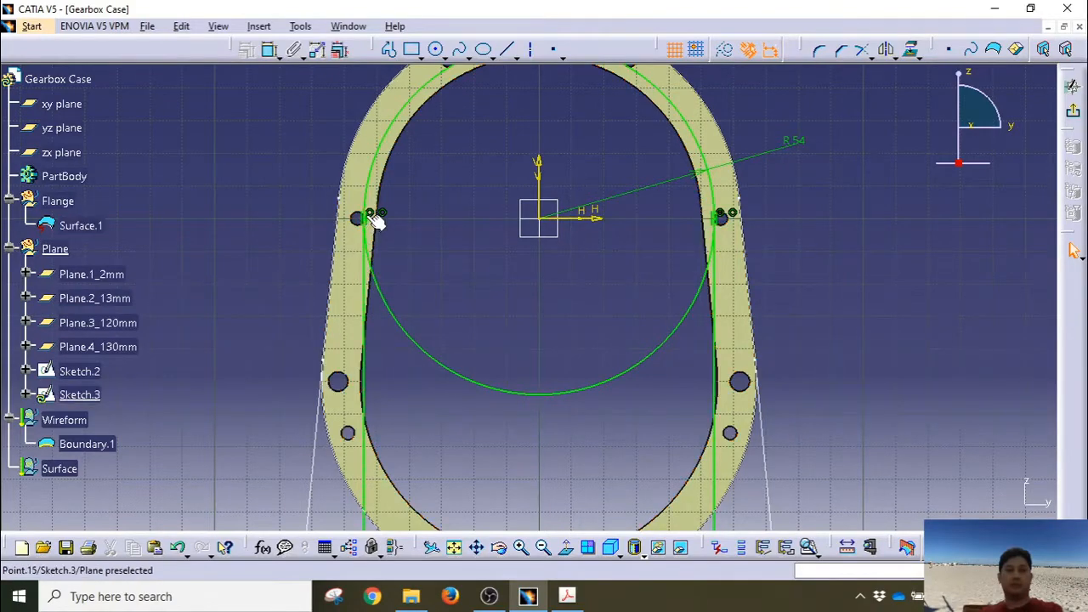
{"action": "left_click", "coordinate": [370, 213]}
{"action": "left_click", "coordinate": [209, 254]}
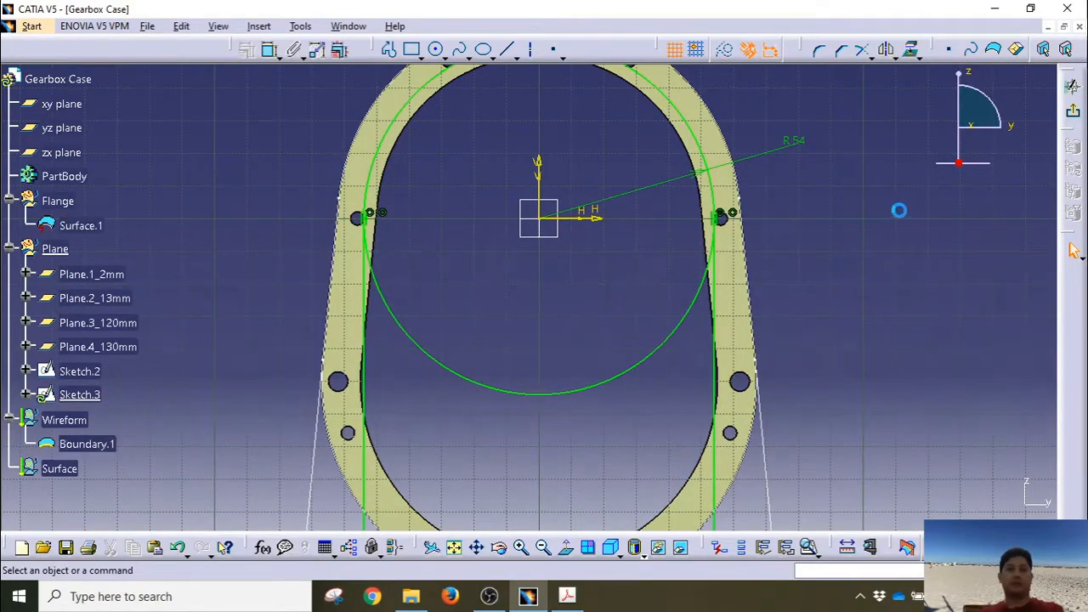
Step: Quick Trim away the circle's lower arc
{"action": "middle_click_drag", "start_coordinate": [900, 211], "coordinate": [787, 250]}
{"action": "left_click", "coordinate": [873, 57]}
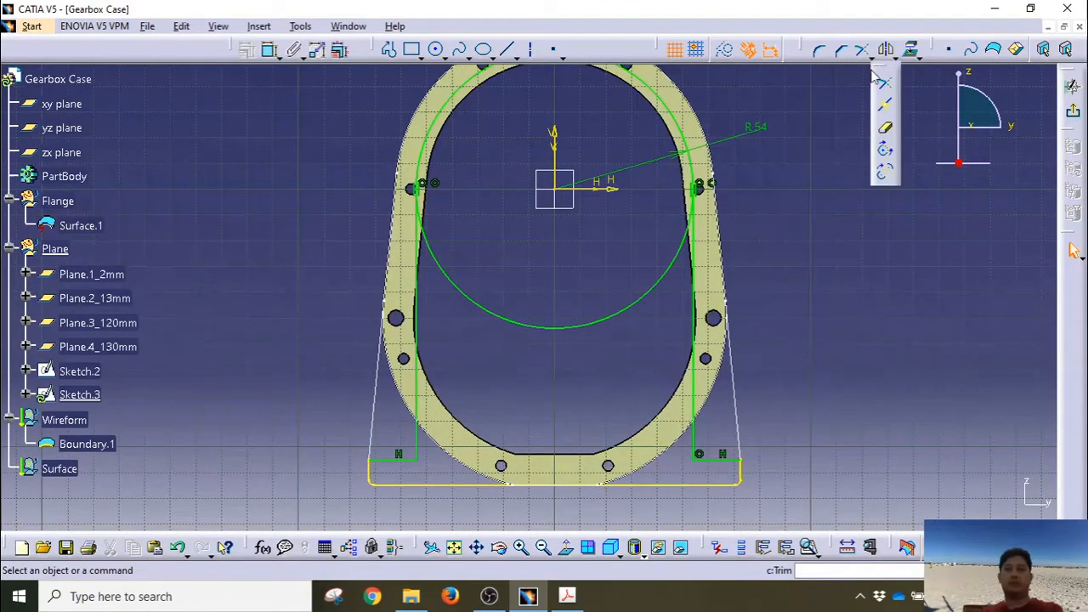
{"action": "left_click", "coordinate": [893, 132]}
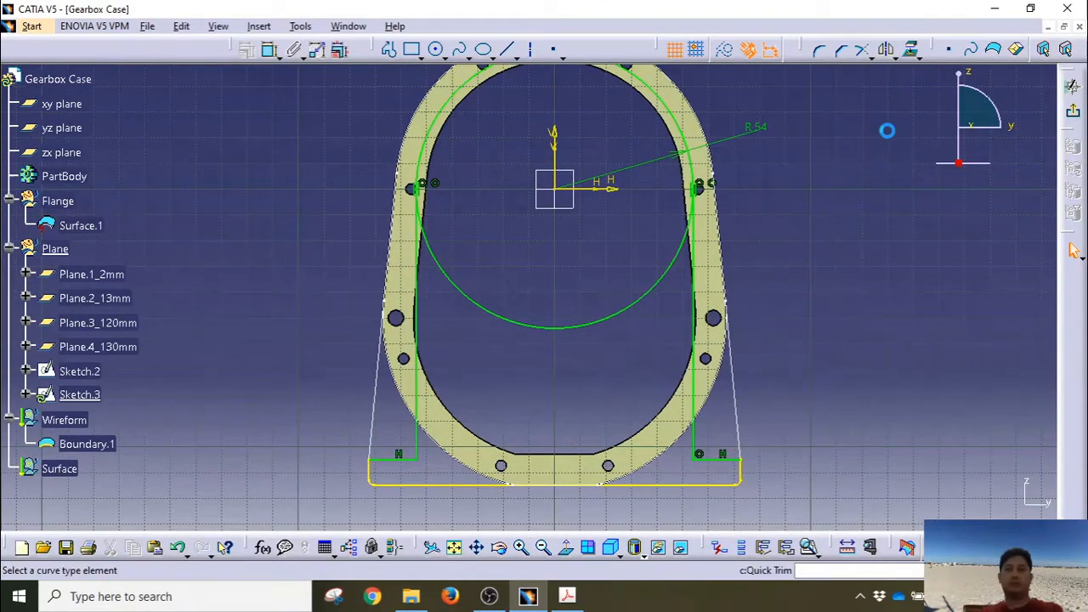
{"action": "left_click", "coordinate": [629, 302]}
{"action": "middle_click_drag", "start_coordinate": [550, 285], "coordinate": [491, 357]}
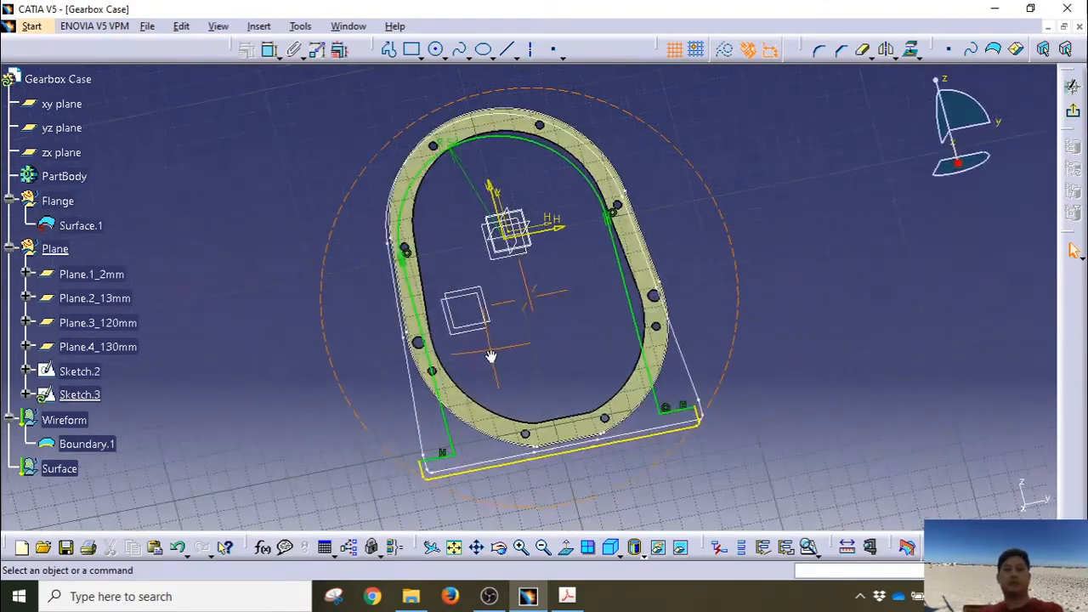
{"action": "middle_click_drag", "start_coordinate": [835, 274], "coordinate": [815, 342]}
Step: Reopen Sketch.3 and round the left leg's bottom corner with an R10 fillet
{"action": "double_click", "coordinate": [533, 309]}
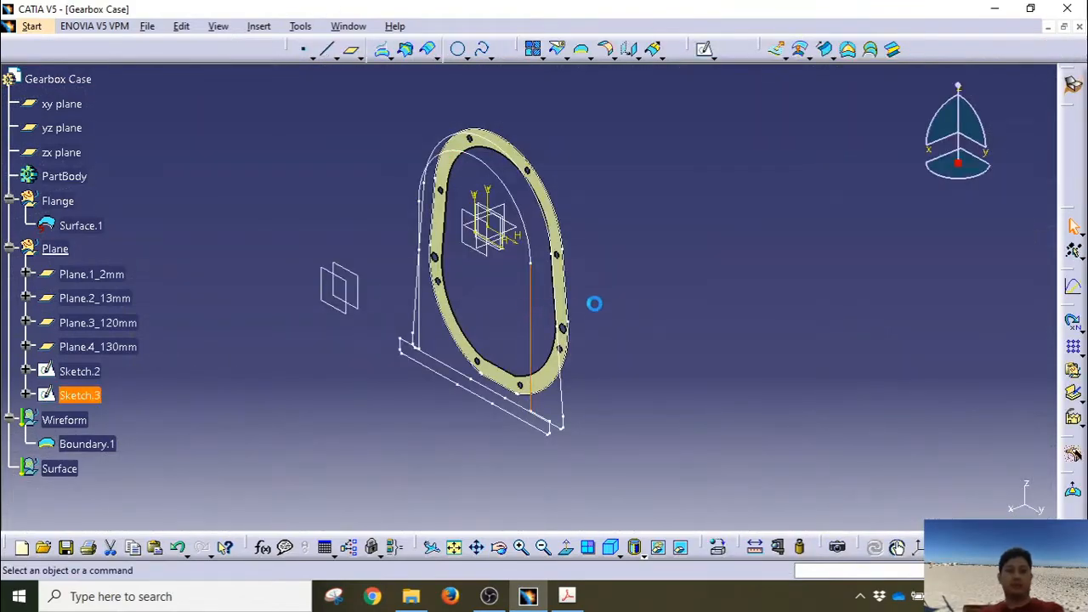
{"action": "mouse_move", "coordinate": [408, 403]}
{"action": "middle_mouse_down"}
{"action": "mouse_move", "coordinate": [460, 308]}
{"action": "mouse_move", "coordinate": [469, 194]}
{"action": "mouse_move", "coordinate": [624, 244]}
{"action": "middle_mouse_up"}
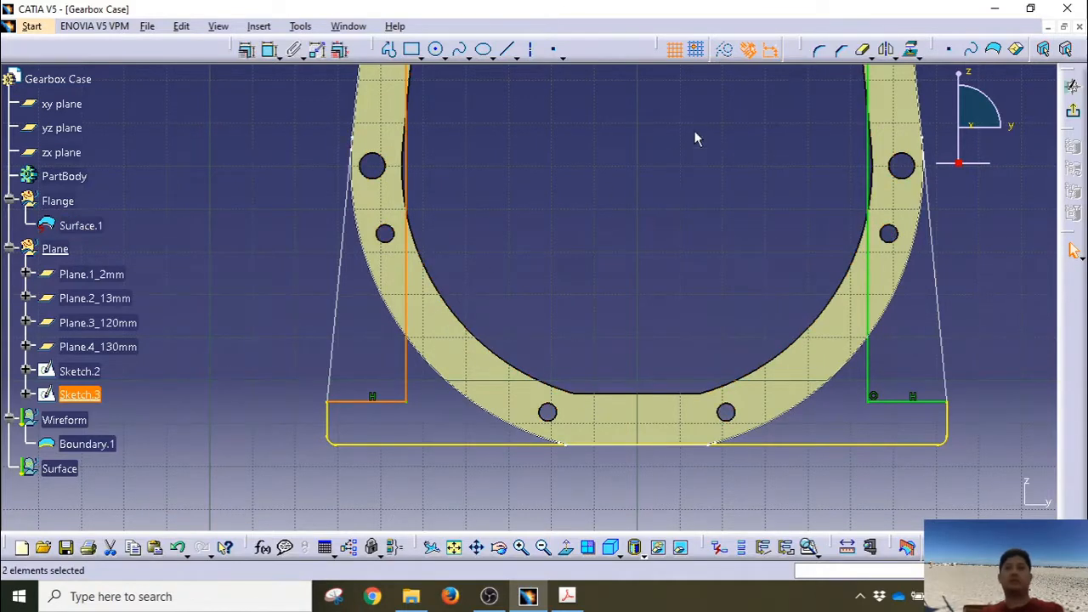
{"action": "left_click", "coordinate": [819, 53]}
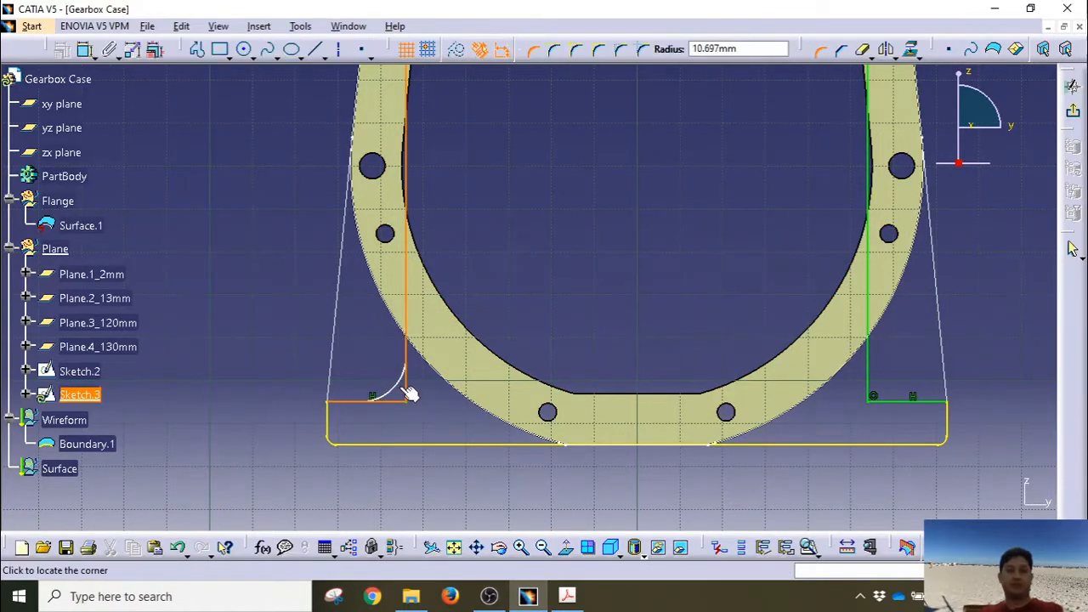
{"action": "left_click", "coordinate": [398, 386]}
{"action": "double_click", "coordinate": [378, 374]}
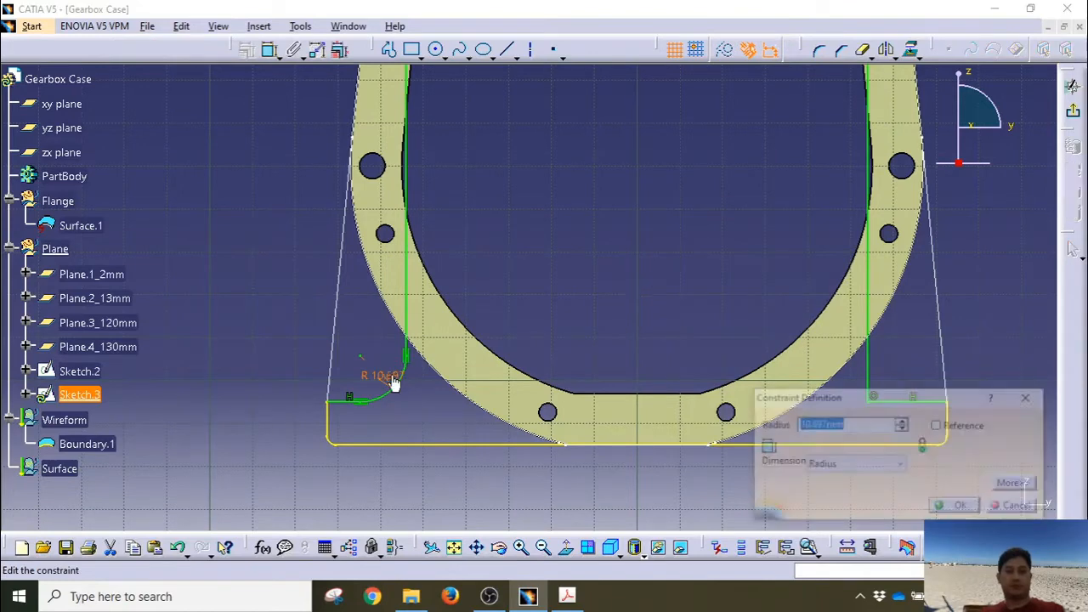
{"action": "type", "text": "10"}
{"action": "key", "text": "Return"}
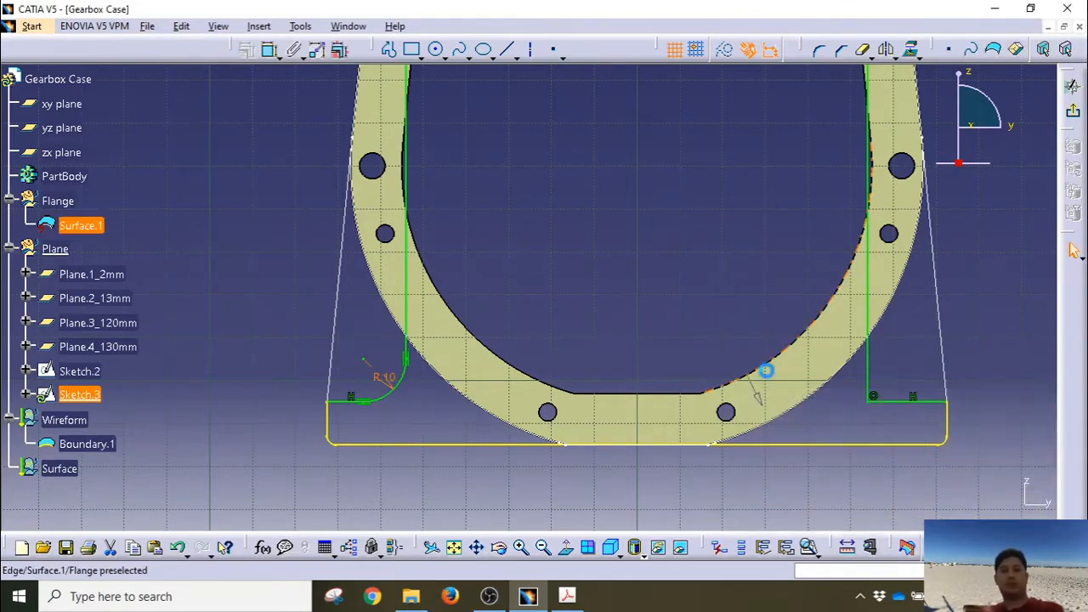
Step: Add an R10 fillet at the right leg's bottom junction
{"action": "left_click", "coordinate": [869, 368]}
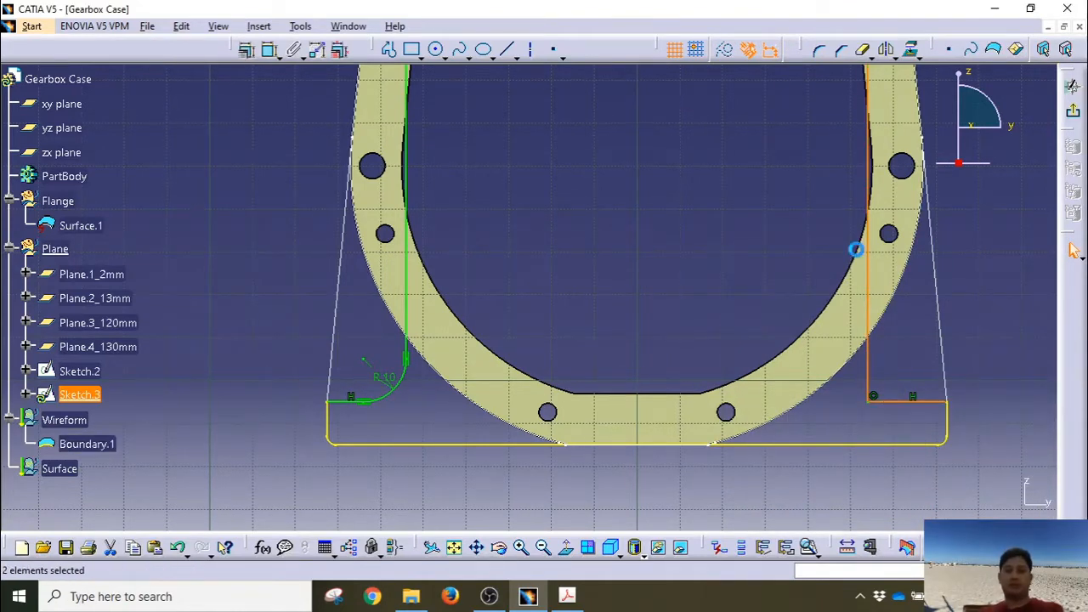
{"action": "left_click", "coordinate": [819, 51]}
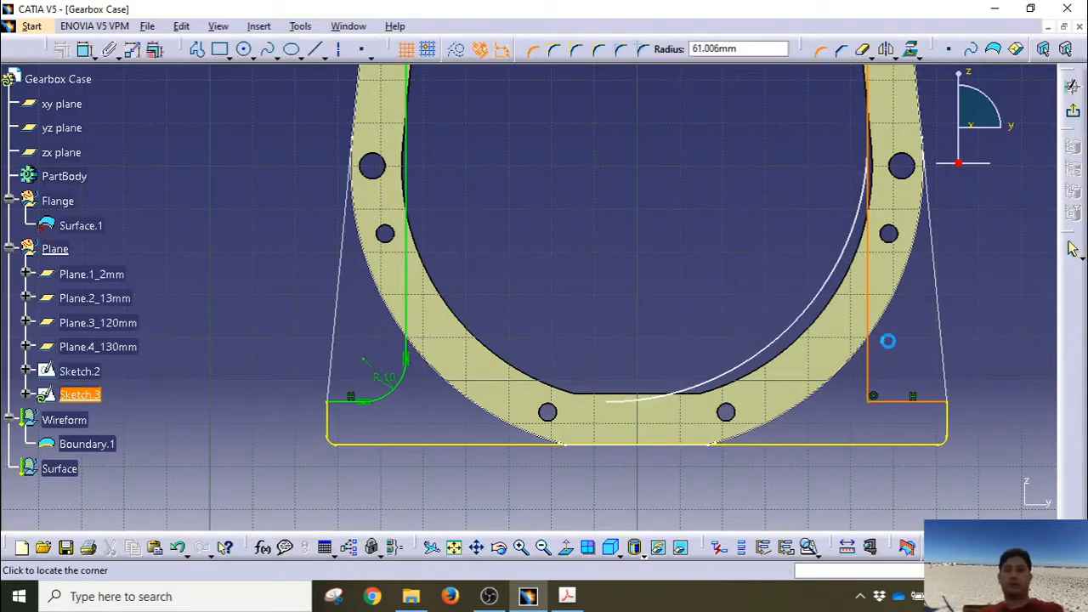
{"action": "left_click", "coordinate": [884, 397]}
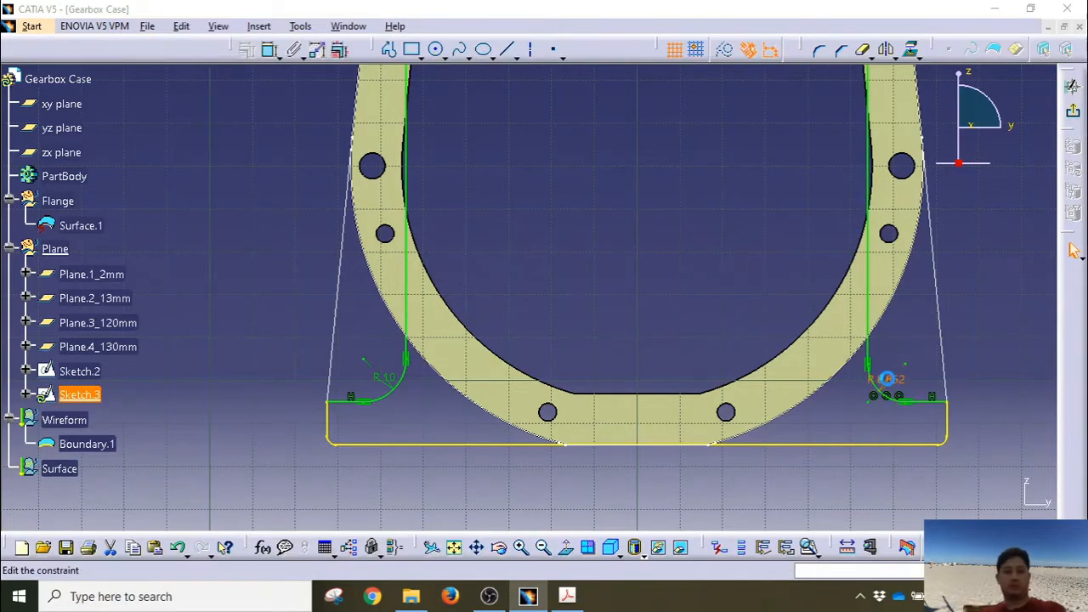
{"action": "double_click", "coordinate": [889, 380]}
{"action": "type", "text": "10"}
{"action": "key", "text": "Return"}
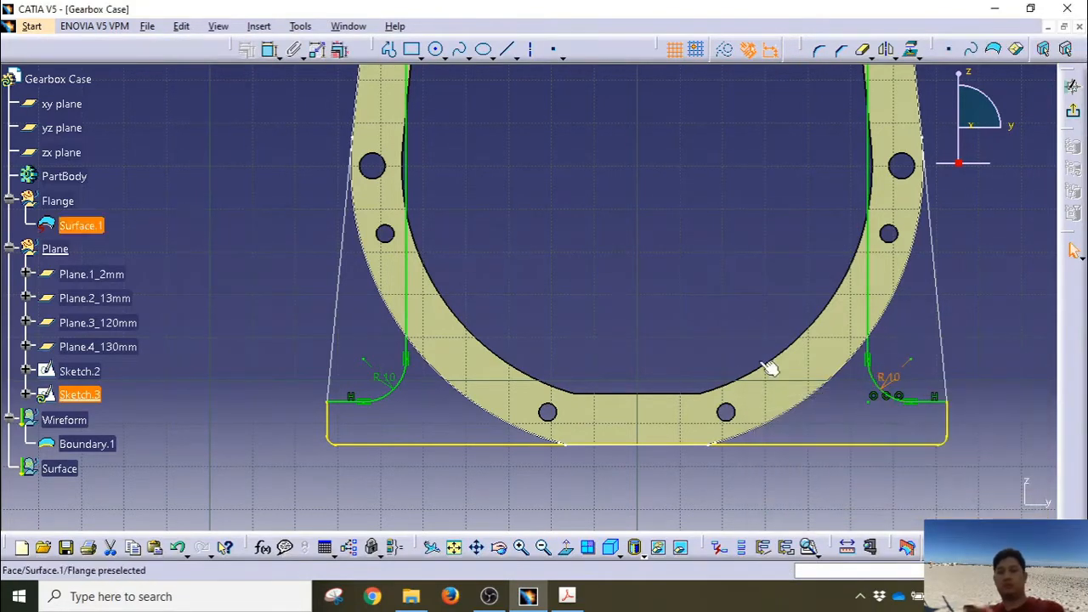
Step: Fit the whole flange sketch in view and exit to the 3D part
{"action": "left_click", "coordinate": [624, 290]}
{"action": "middle_click_drag", "start_coordinate": [623, 281], "coordinate": [874, 259]}
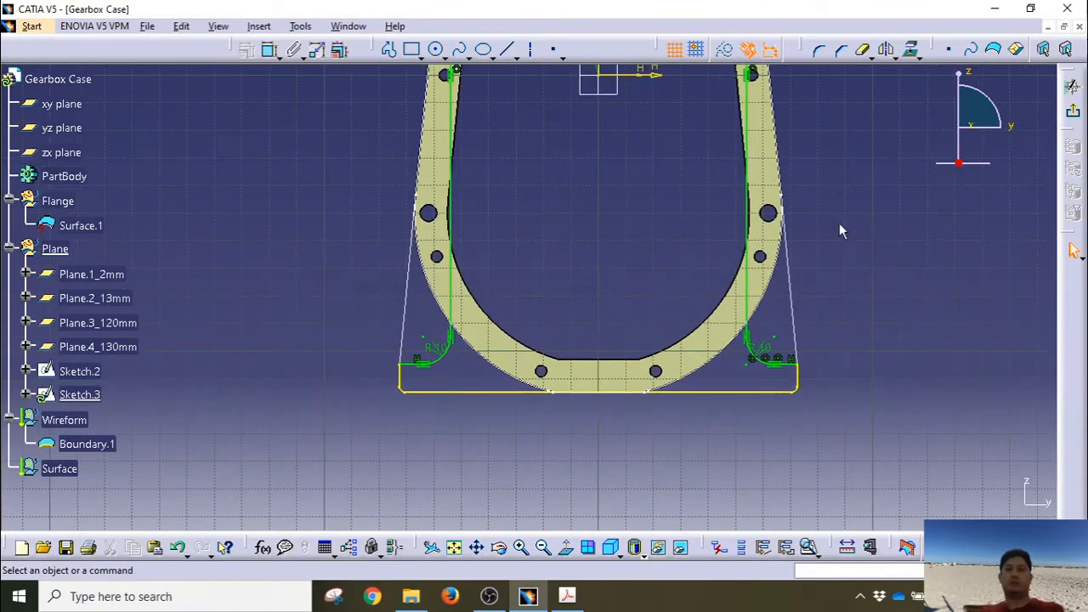
{"action": "left_click", "coordinate": [454, 547]}
{"action": "mouse_move", "coordinate": [553, 328]}
{"action": "middle_mouse_down"}
{"action": "mouse_move", "coordinate": [554, 306]}
{"action": "mouse_move", "coordinate": [552, 315]}
{"action": "middle_mouse_up"}
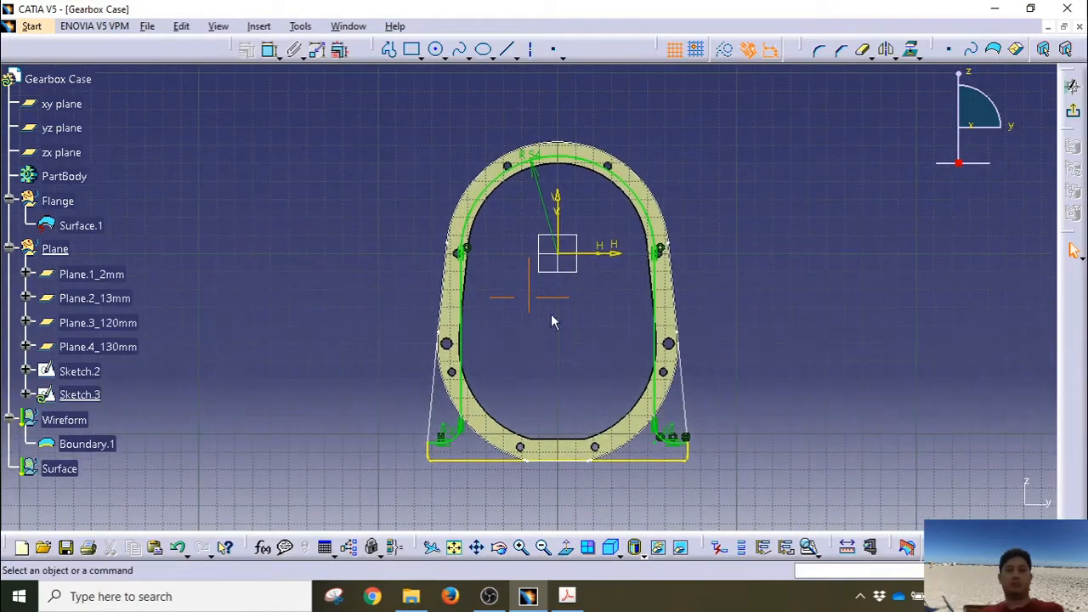
{"action": "left_click", "coordinate": [1073, 110]}
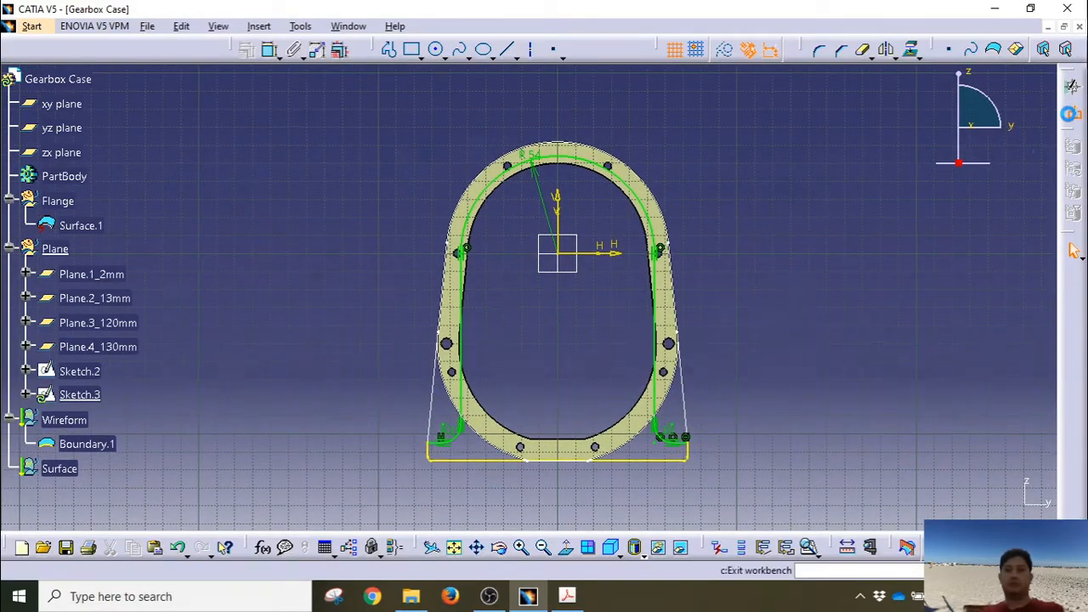
{"action": "mouse_move", "coordinate": [722, 372]}
{"action": "middle_mouse_down"}
{"action": "mouse_move", "coordinate": [716, 334]}
{"action": "mouse_move", "coordinate": [722, 361]}
{"action": "middle_mouse_up"}
{"action": "left_click", "coordinate": [722, 360]}
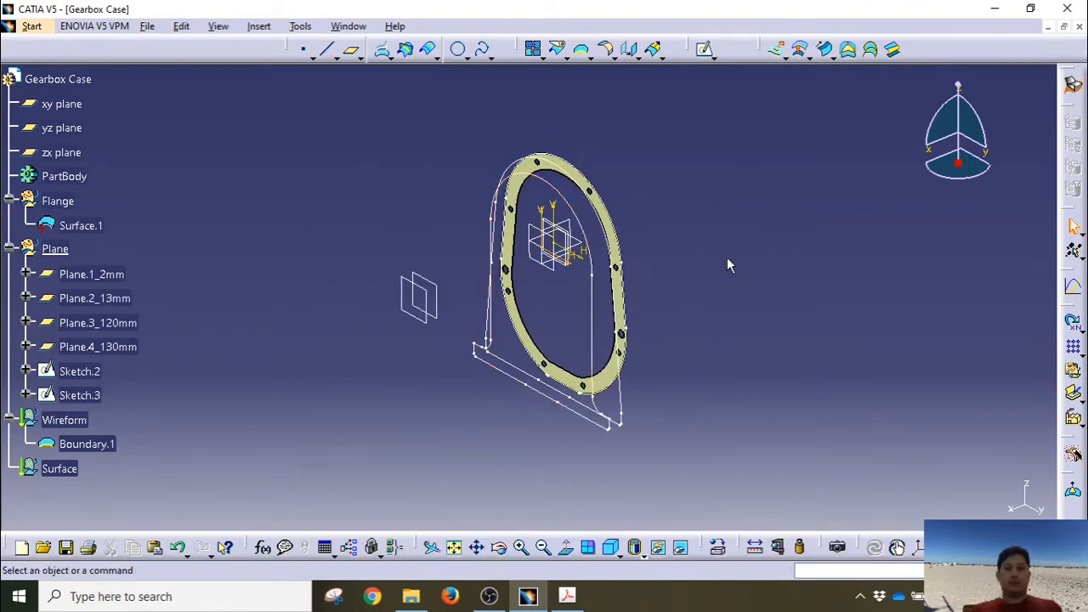
{"action": "middle_click_drag", "start_coordinate": [727, 259], "coordinate": [675, 272]}
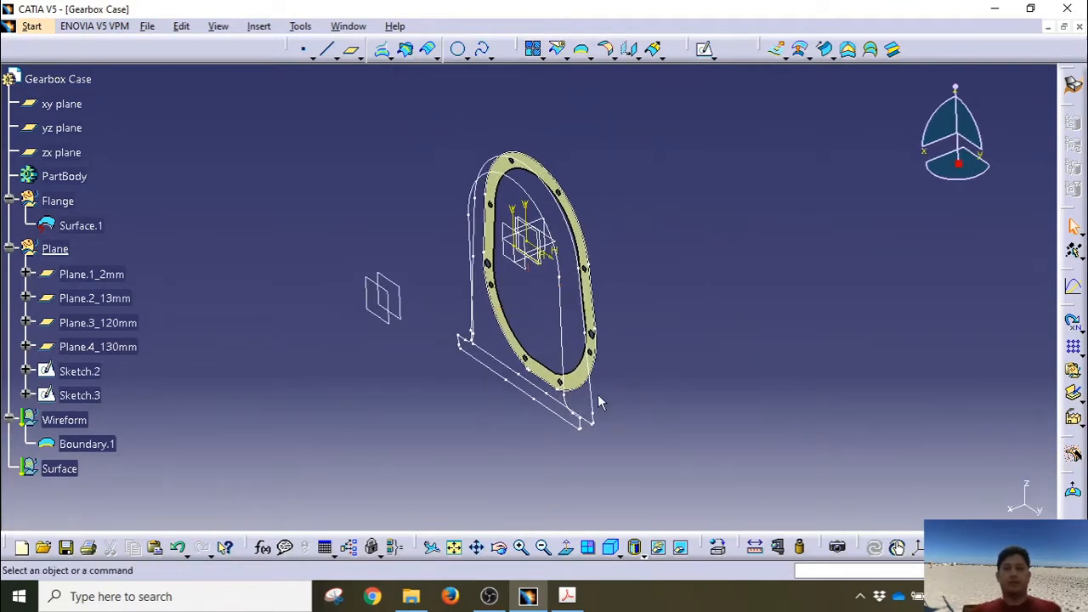
{"action": "left_click", "coordinate": [78, 373]}
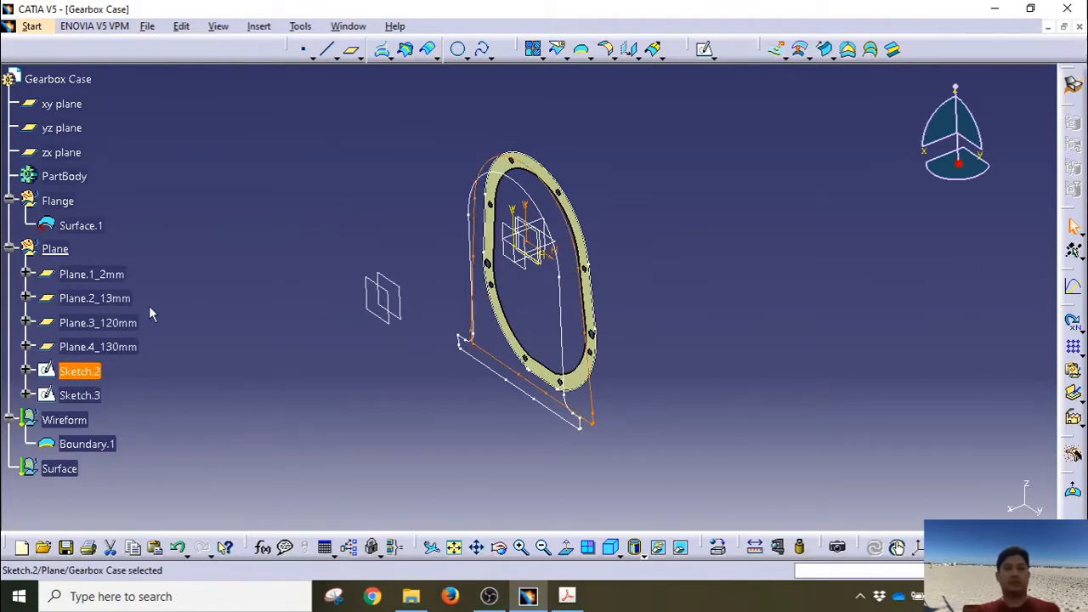
{"action": "left_click", "coordinate": [127, 299]}
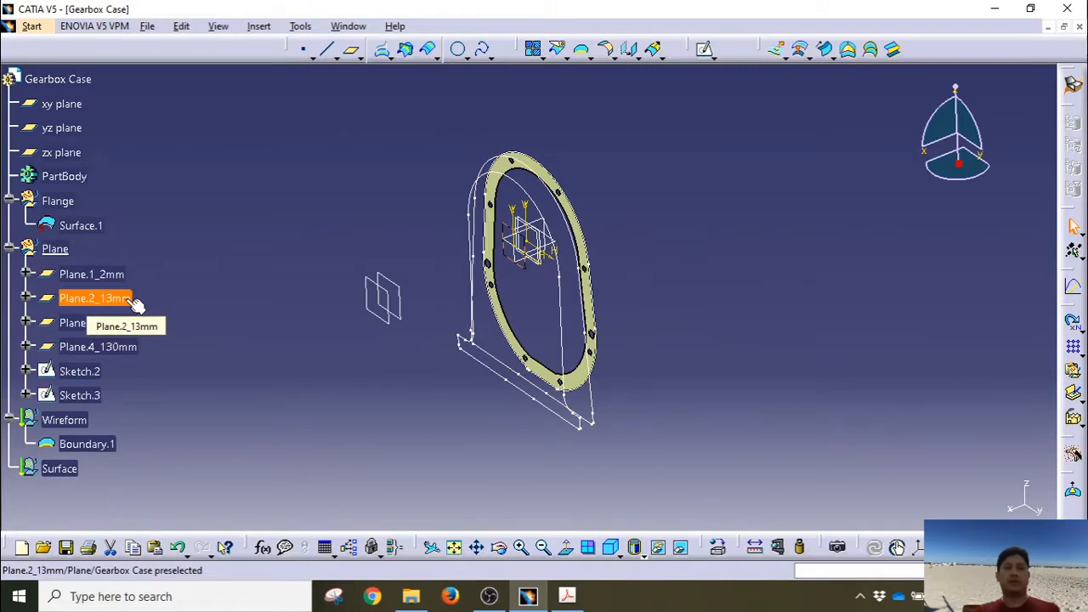
{"action": "left_click", "coordinate": [85, 374]}
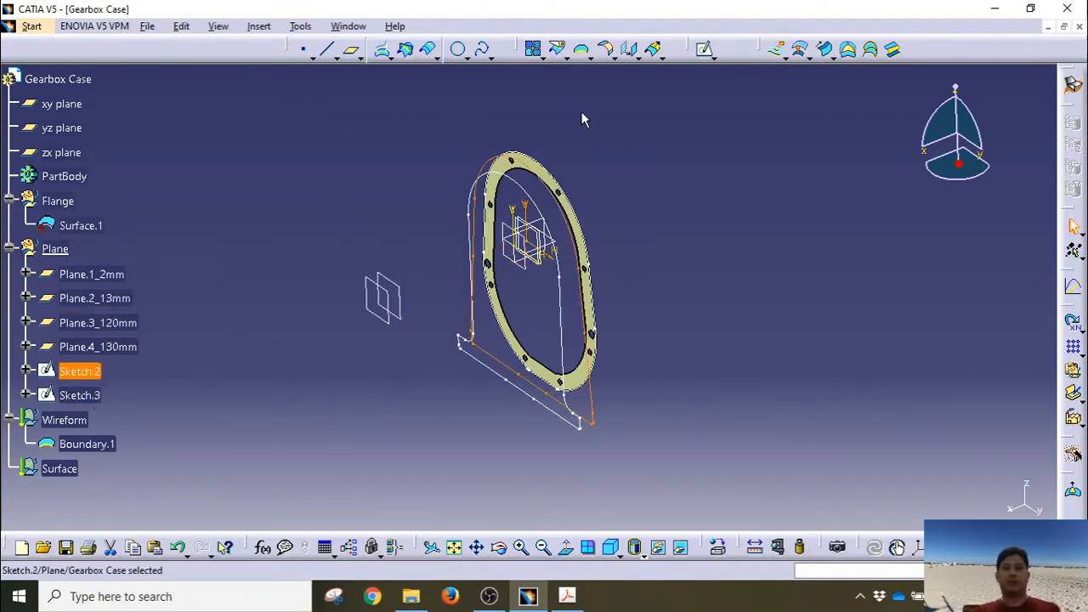
{"action": "left_click", "coordinate": [656, 57]}
{"action": "left_click", "coordinate": [662, 57]}
{"action": "left_click", "coordinate": [569, 65]}
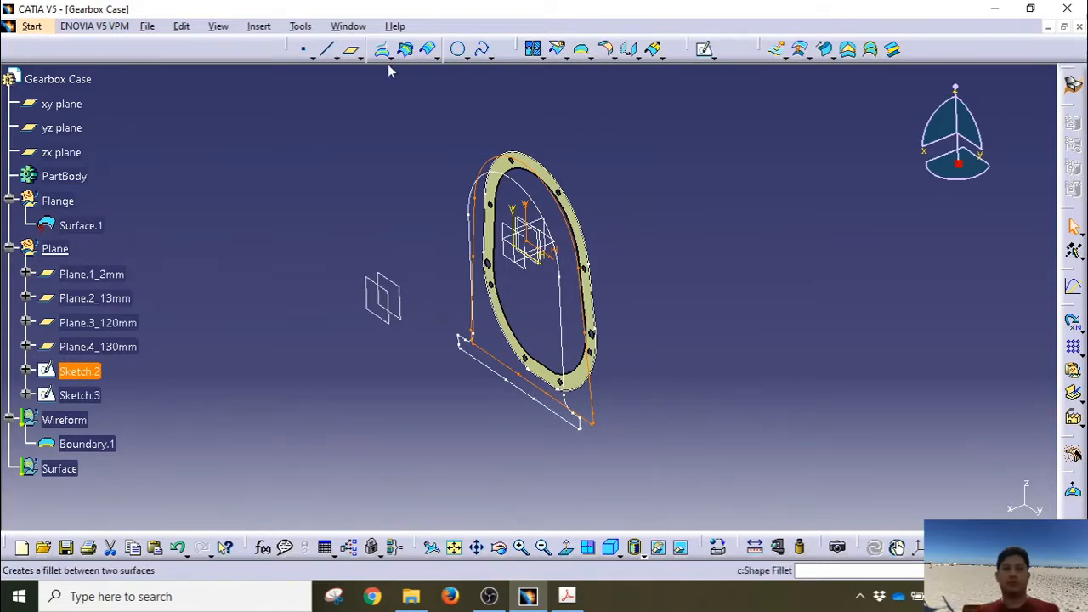
{"action": "left_click", "coordinate": [392, 59]}
Step: Create Project.1 by projecting Sketch.2 onto the Plane.2_13mm support
{"action": "left_click", "coordinate": [389, 89]}
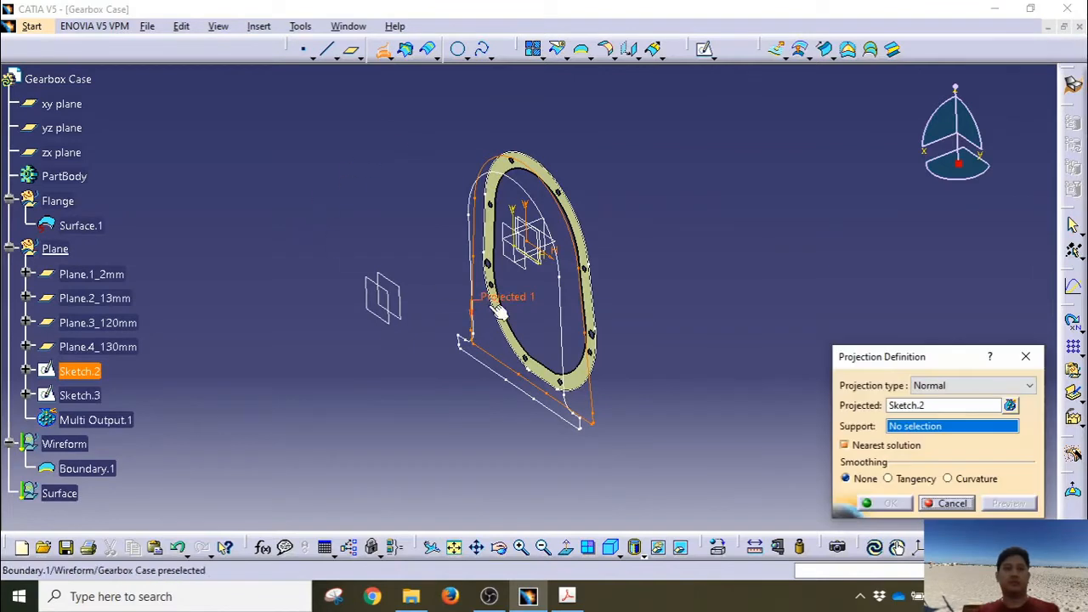
{"action": "left_click", "coordinate": [117, 298]}
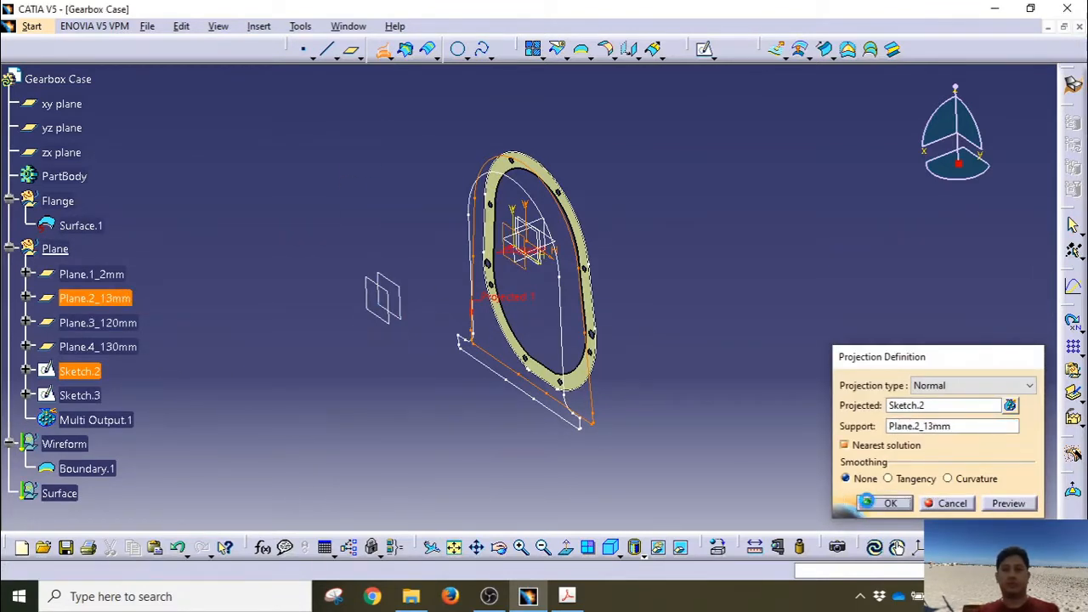
{"action": "left_click", "coordinate": [867, 504]}
{"action": "middle_click_drag", "start_coordinate": [529, 532], "coordinate": [515, 436]}
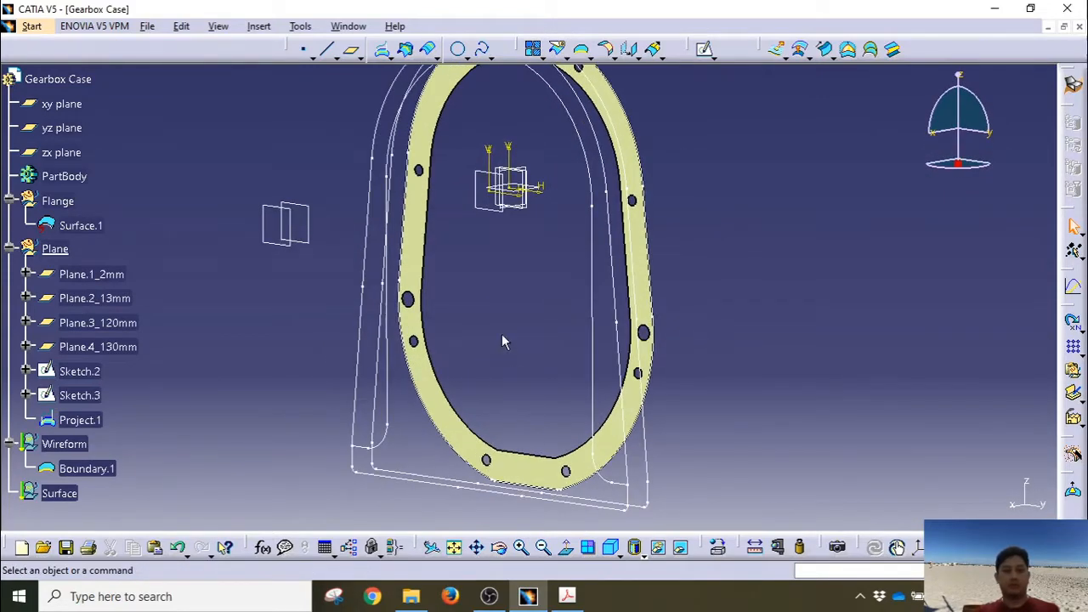
{"action": "middle_click_drag", "start_coordinate": [503, 341], "coordinate": [563, 315]}
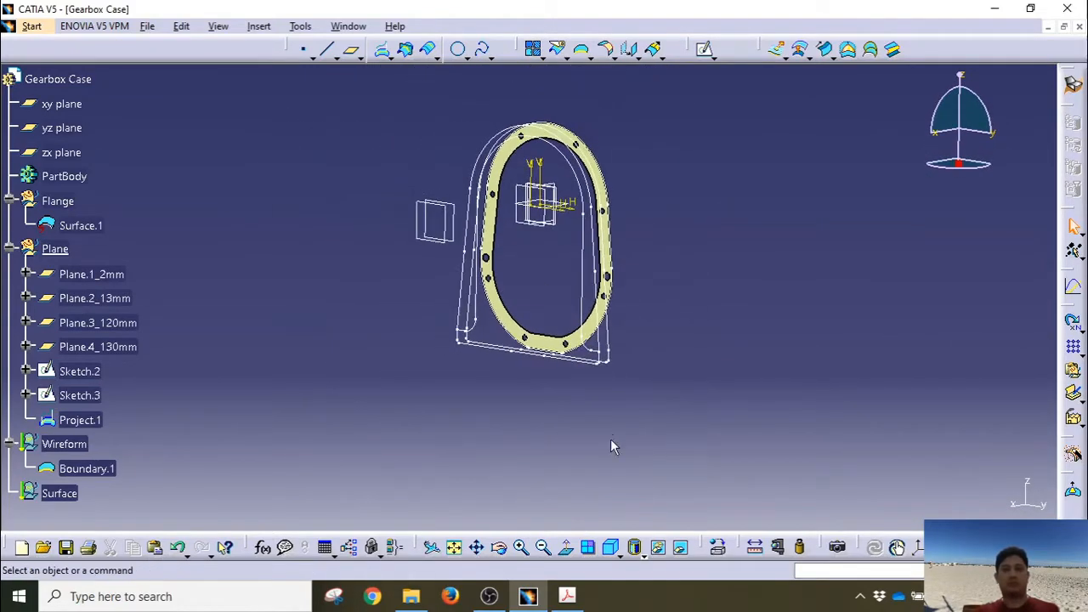
{"action": "middle_click_drag", "start_coordinate": [527, 416], "coordinate": [680, 335]}
{"action": "middle_click_drag", "start_coordinate": [570, 397], "coordinate": [369, 314]}
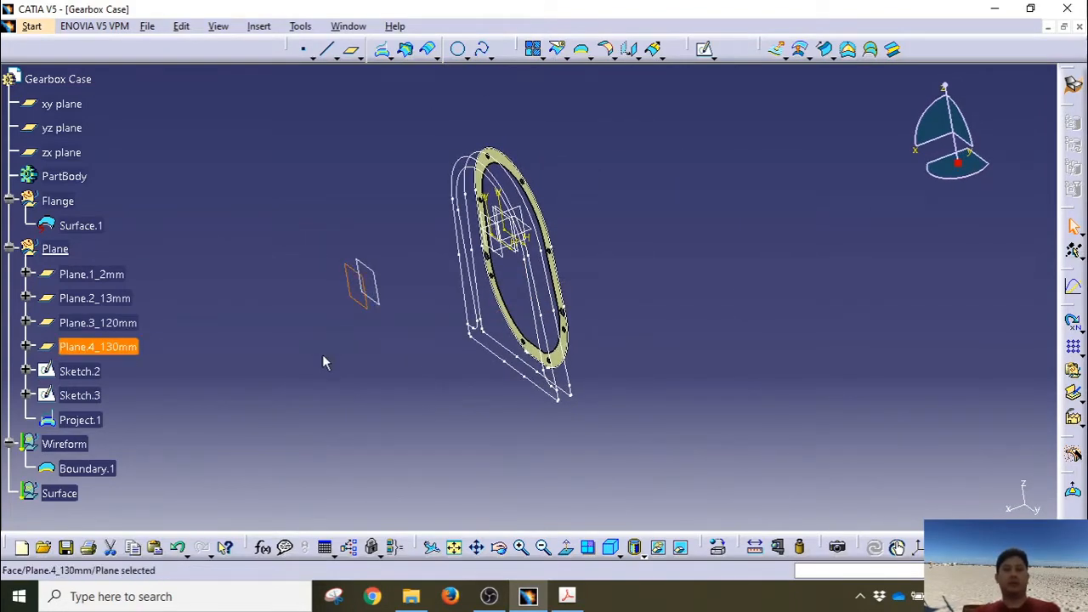
Step: Start Sketch.4 on Plane.4_130mm with an origin-centred circle of radius 40 mm
{"action": "left_click", "coordinate": [700, 51]}
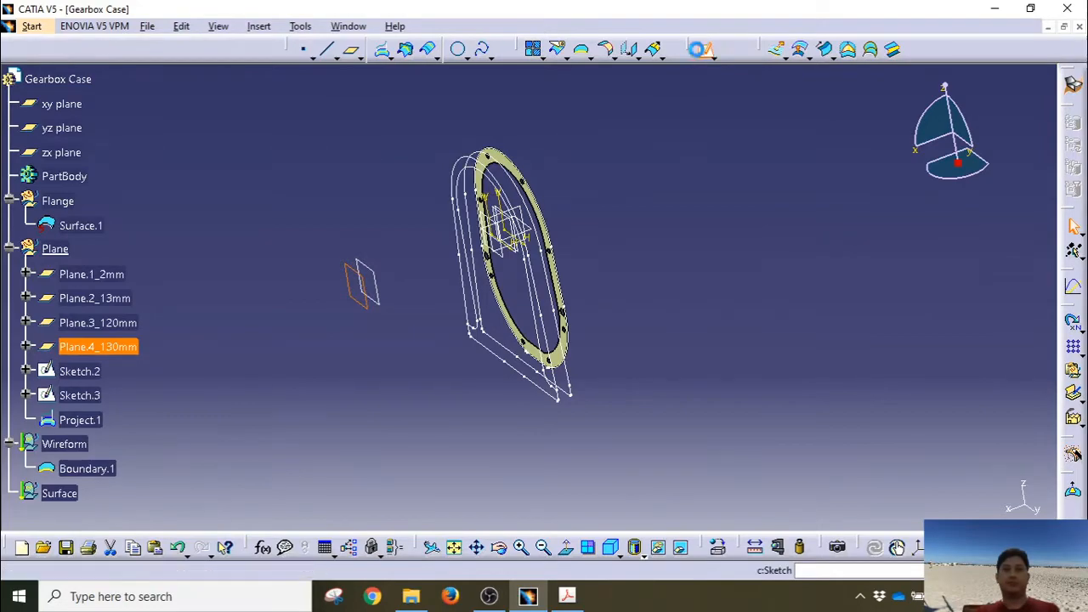
{"action": "left_click", "coordinate": [454, 546]}
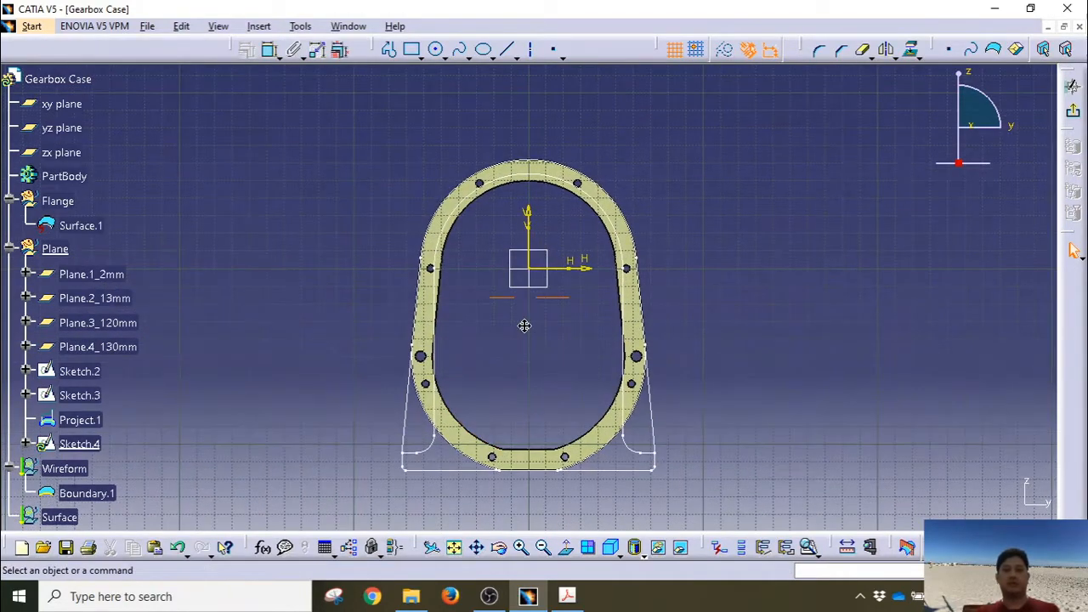
{"action": "middle_click_drag", "start_coordinate": [524, 325], "coordinate": [526, 276]}
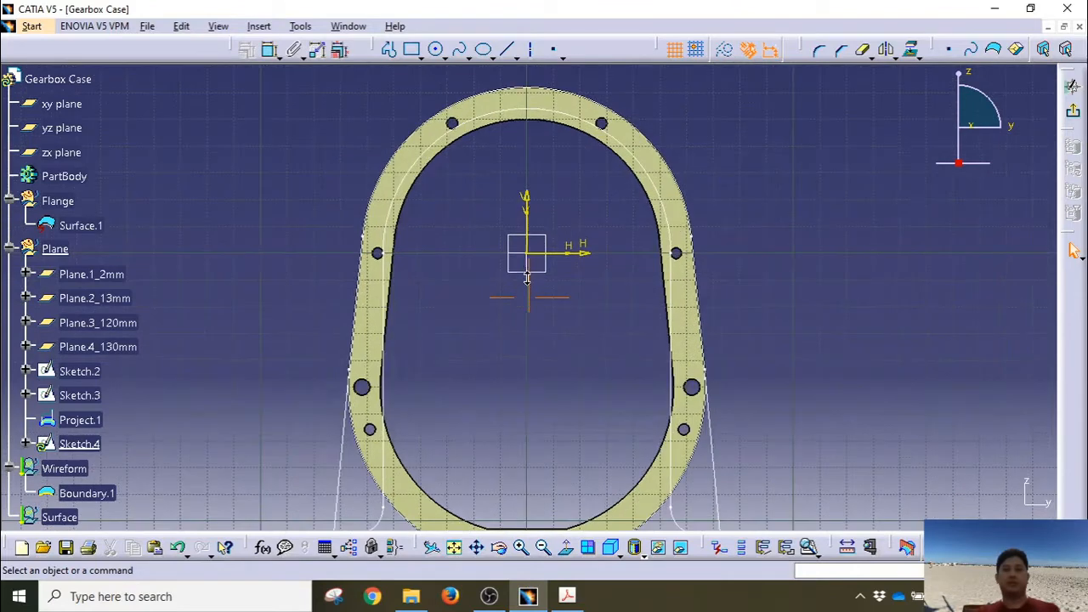
{"action": "left_click", "coordinate": [438, 50]}
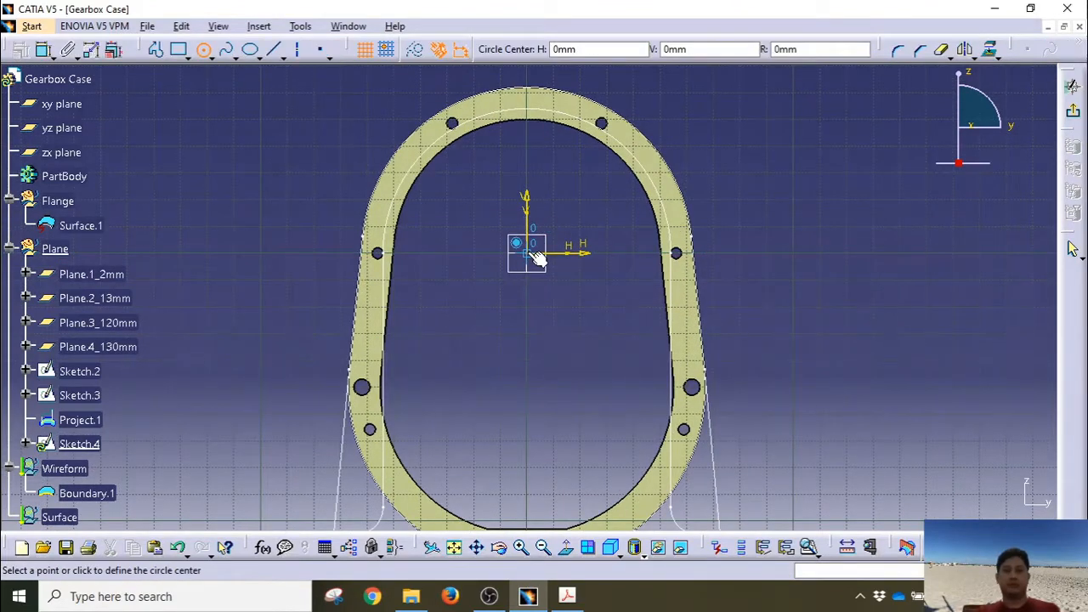
{"action": "left_click", "coordinate": [535, 255]}
{"action": "left_click", "coordinate": [605, 326]}
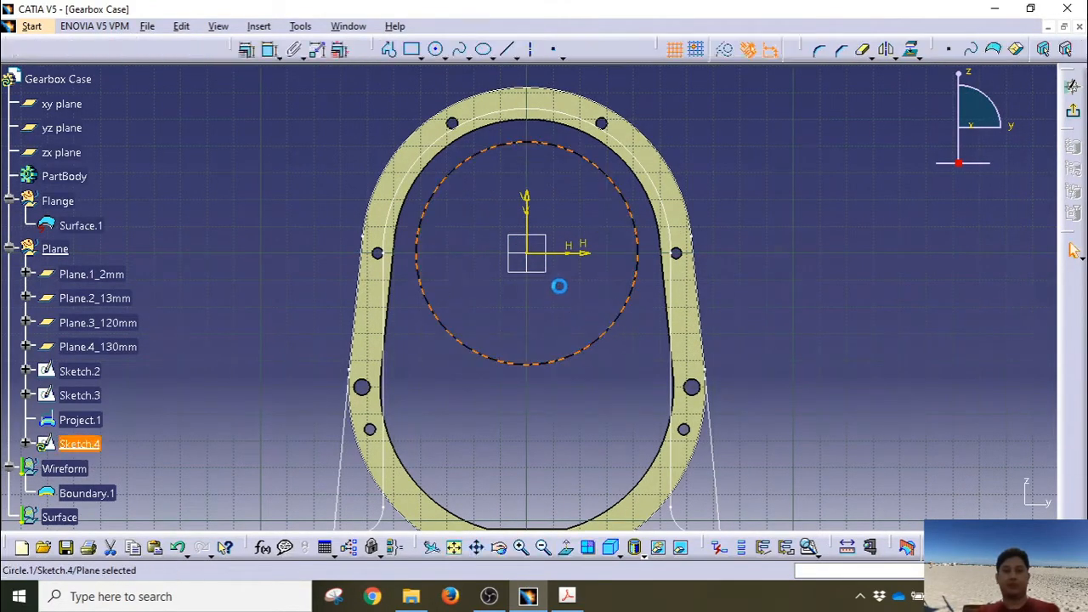
{"action": "left_click", "coordinate": [271, 50]}
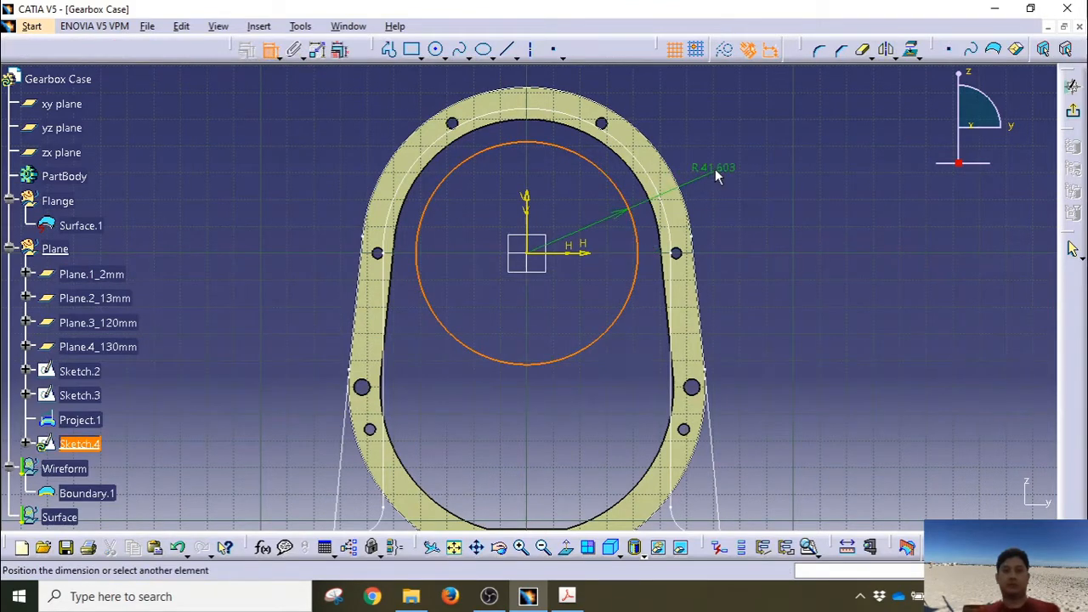
{"action": "left_click", "coordinate": [715, 168]}
{"action": "double_click", "coordinate": [721, 170]}
{"action": "type", "text": "4"}
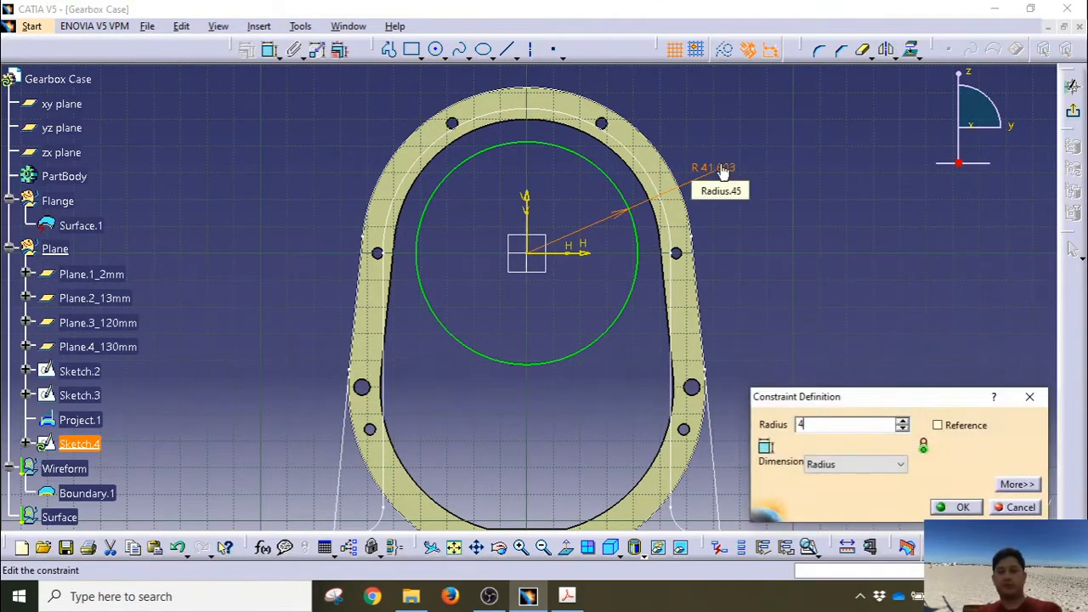
{"action": "type", "text": "0"}
{"action": "key", "text": "Return"}
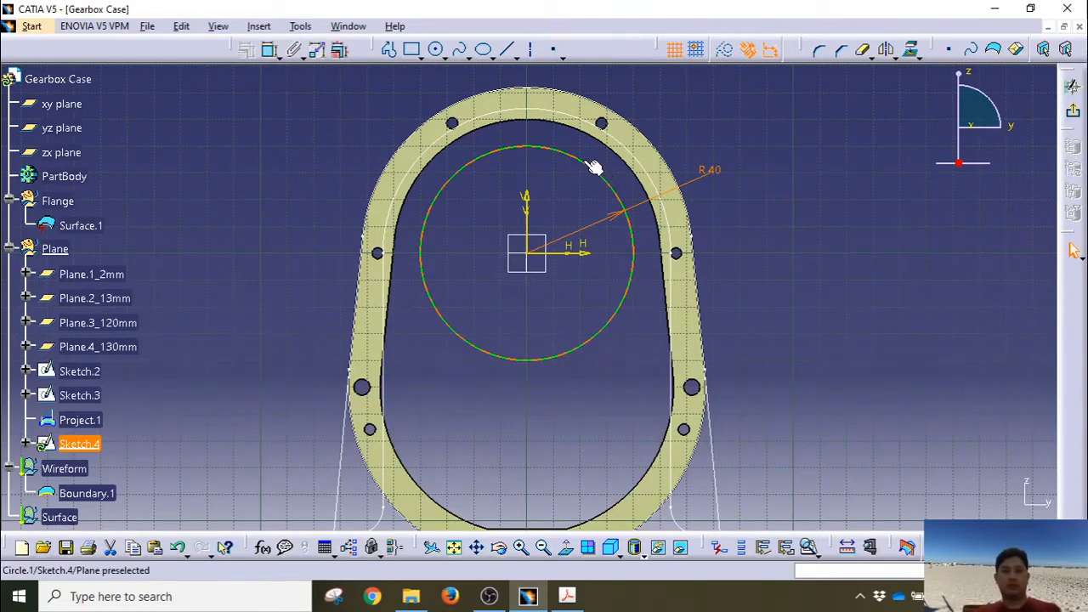
Step: Make the R40 circle concentric with Boundary.1
{"action": "left_click", "coordinate": [584, 99], "text": "ctrl"}
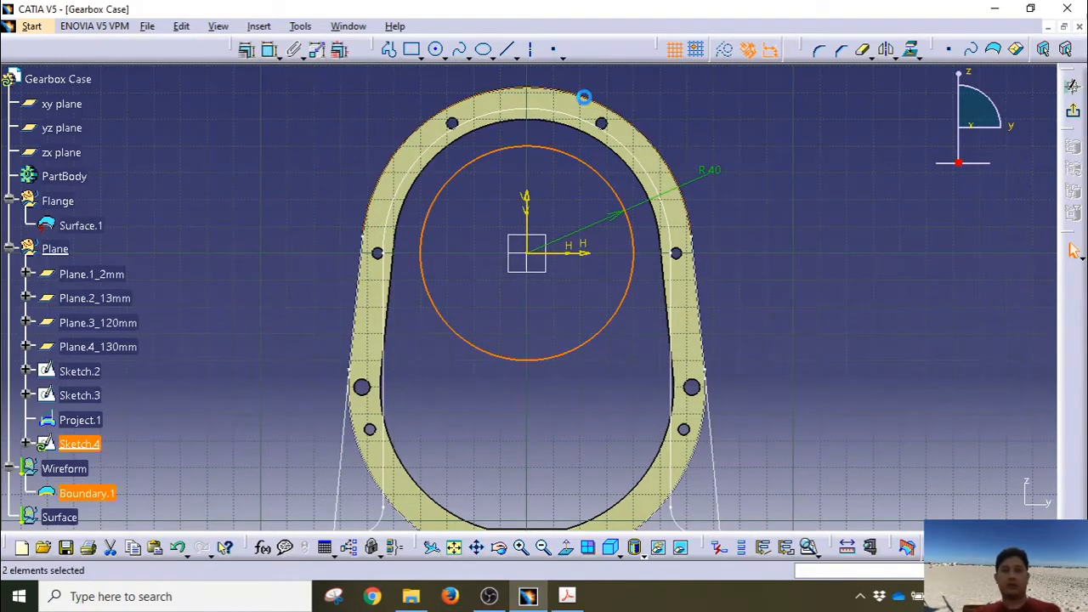
{"action": "left_click", "coordinate": [246, 49]}
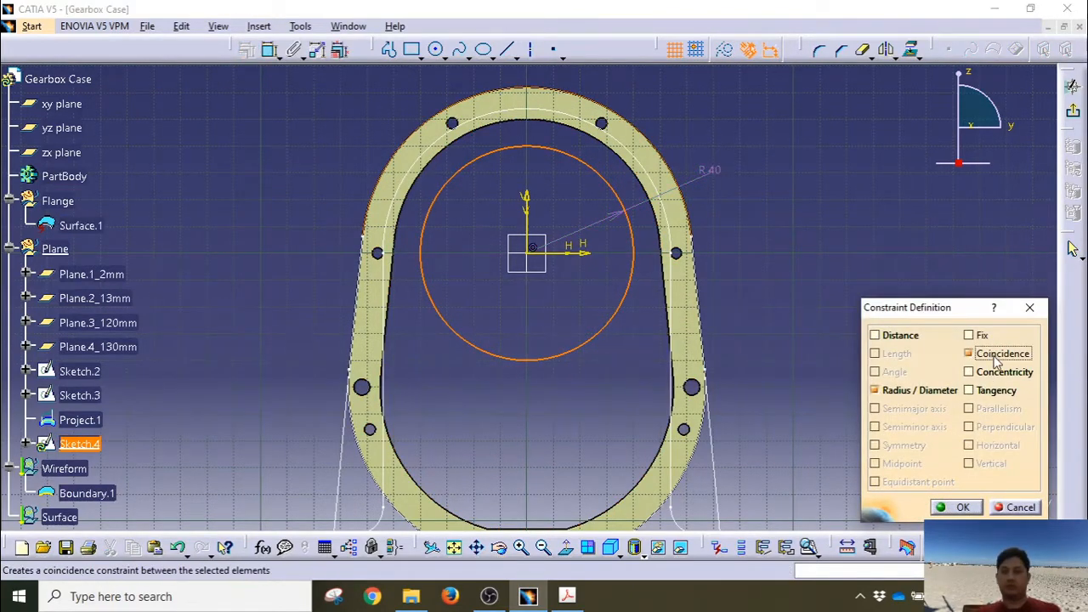
{"action": "left_click", "coordinate": [991, 371]}
{"action": "left_click", "coordinate": [958, 506]}
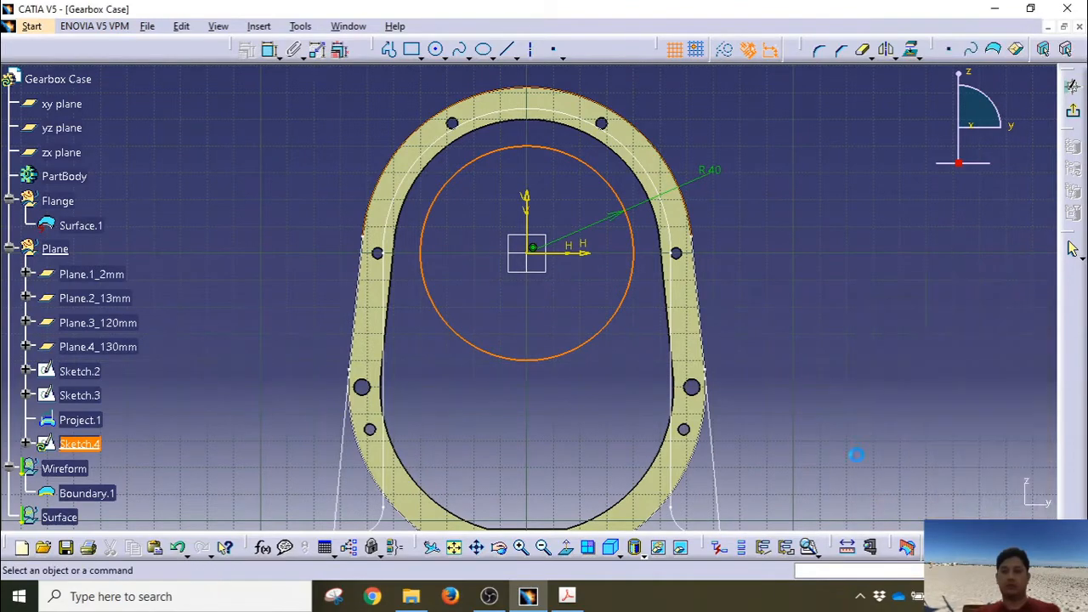
{"action": "mouse_move", "coordinate": [521, 354]}
{"action": "middle_mouse_down"}
{"action": "mouse_move", "coordinate": [490, 272]}
{"action": "mouse_move", "coordinate": [462, 353]}
{"action": "middle_mouse_up"}
{"action": "left_click", "coordinate": [491, 272]}
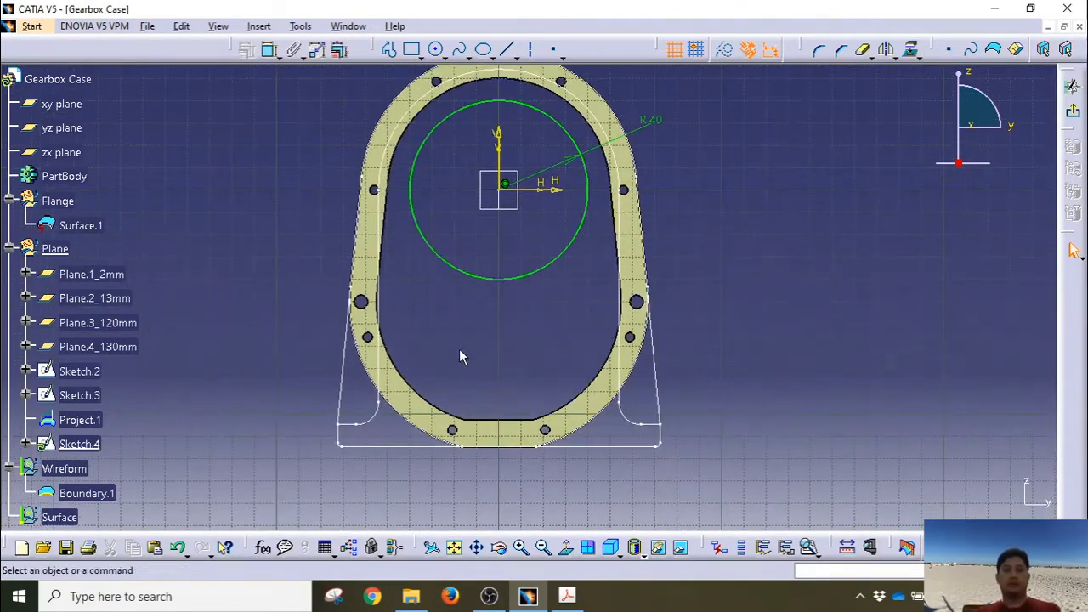
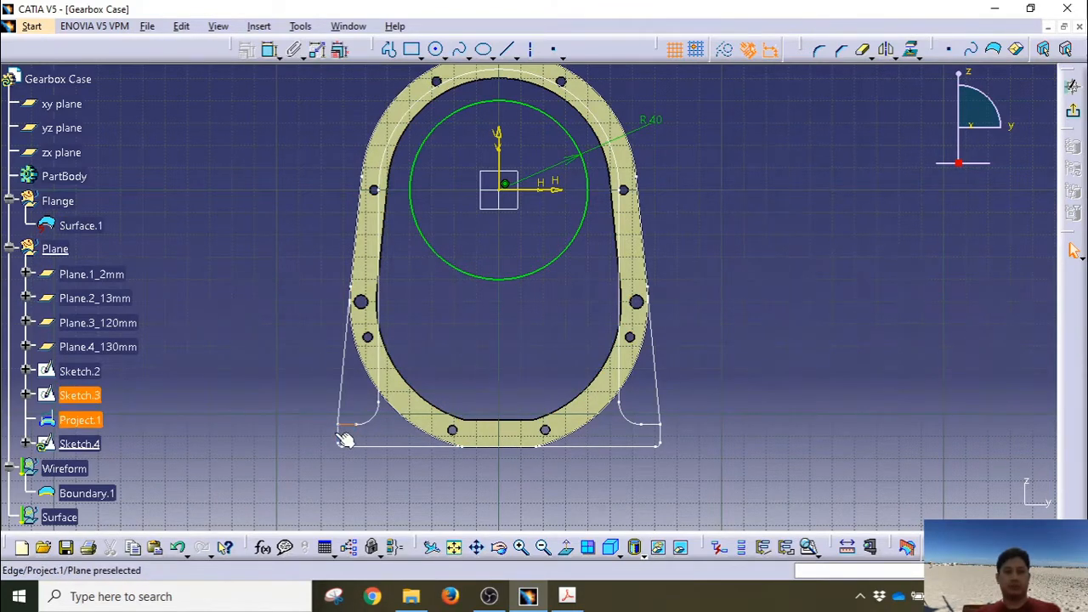
Step: Project the left and middle bottom edges and the right side edge of the flange outline into Sketch.4
{"action": "left_click", "coordinate": [401, 385]}
{"action": "middle_click_drag", "start_coordinate": [377, 436], "coordinate": [397, 340]}
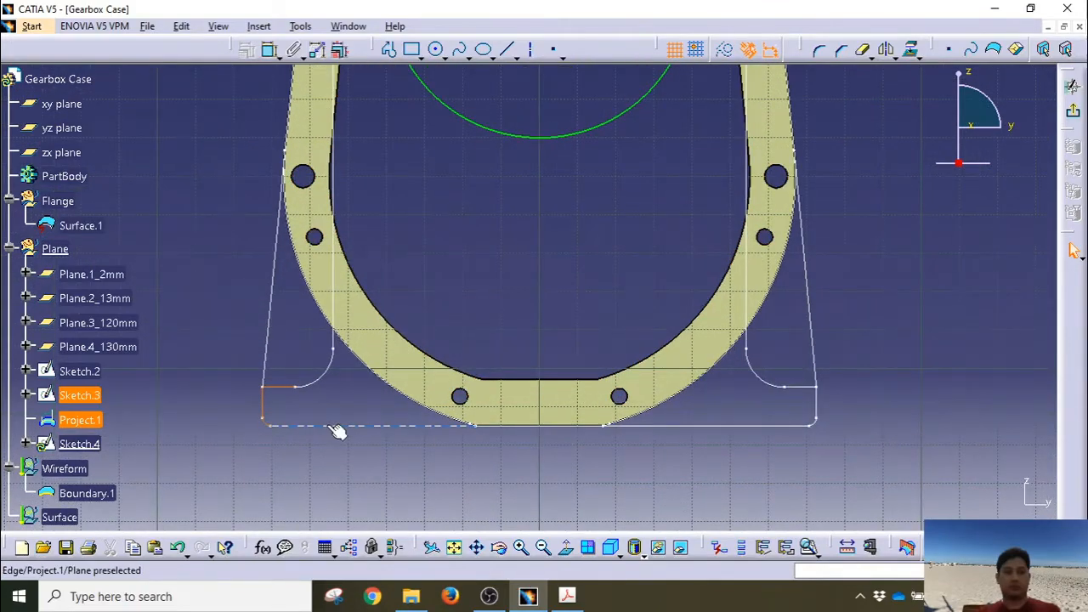
{"action": "left_click", "coordinate": [338, 430]}
{"action": "left_click", "coordinate": [522, 428]}
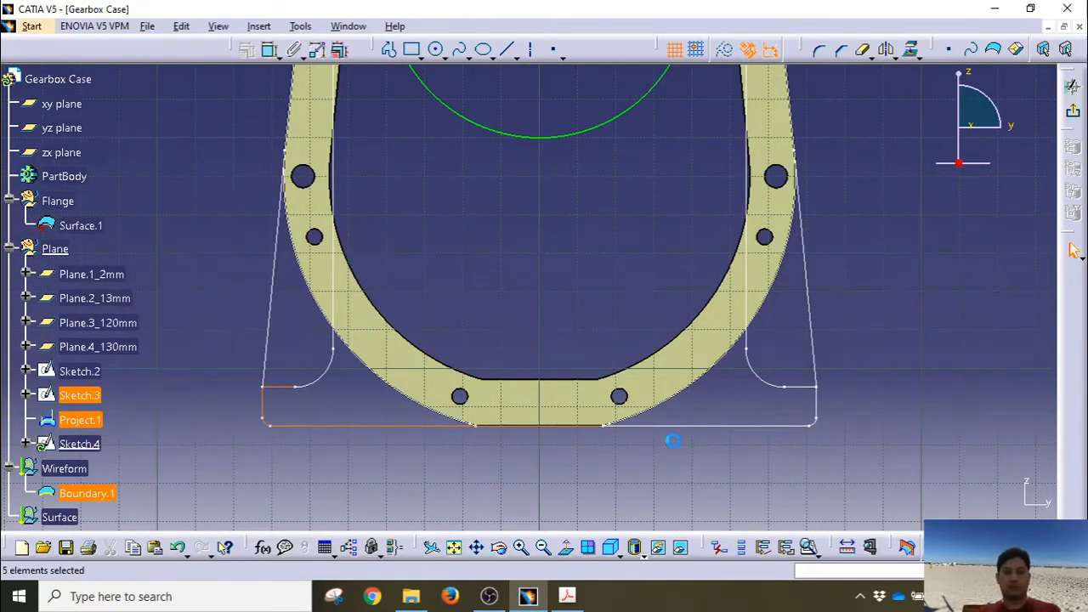
{"action": "left_click", "coordinate": [818, 407]}
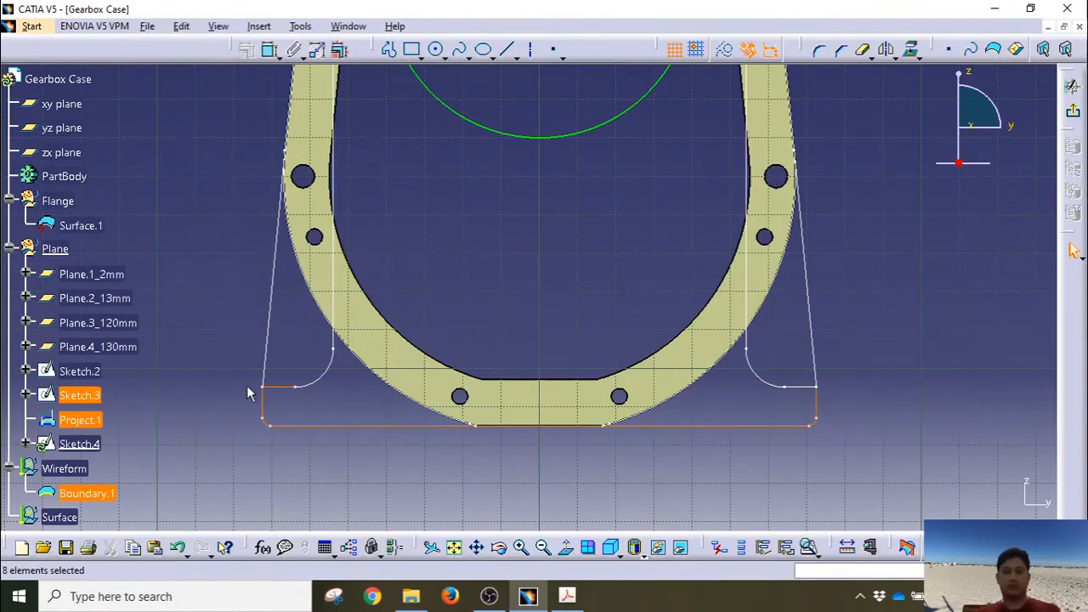
{"action": "left_click", "coordinate": [291, 392]}
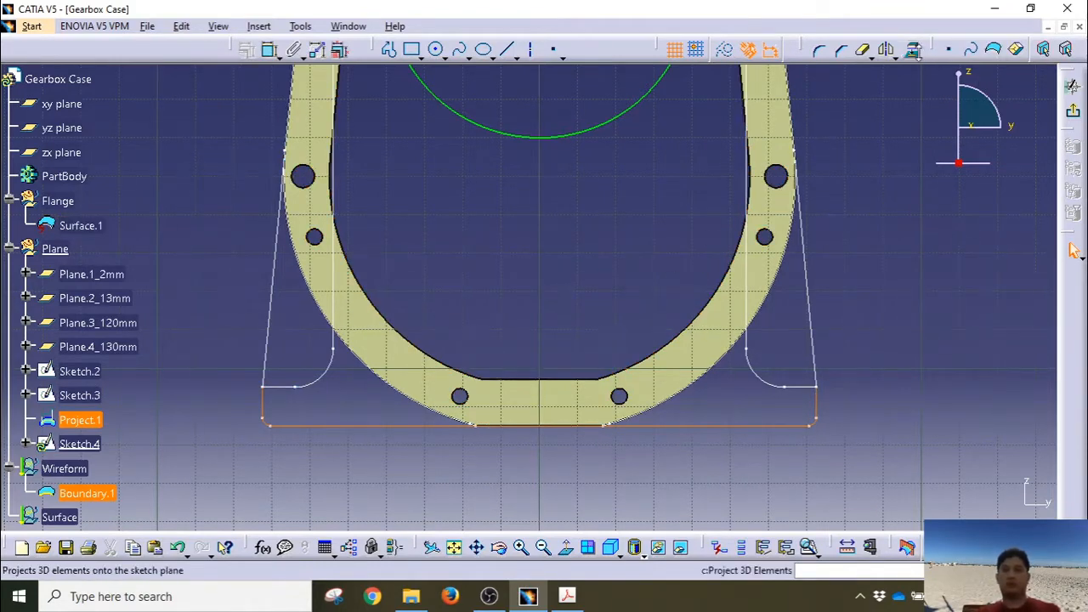
{"action": "left_click", "coordinate": [912, 50]}
{"action": "middle_click_drag", "start_coordinate": [446, 320], "coordinate": [456, 430]}
{"action": "middle_click_drag", "start_coordinate": [479, 336], "coordinate": [474, 380]}
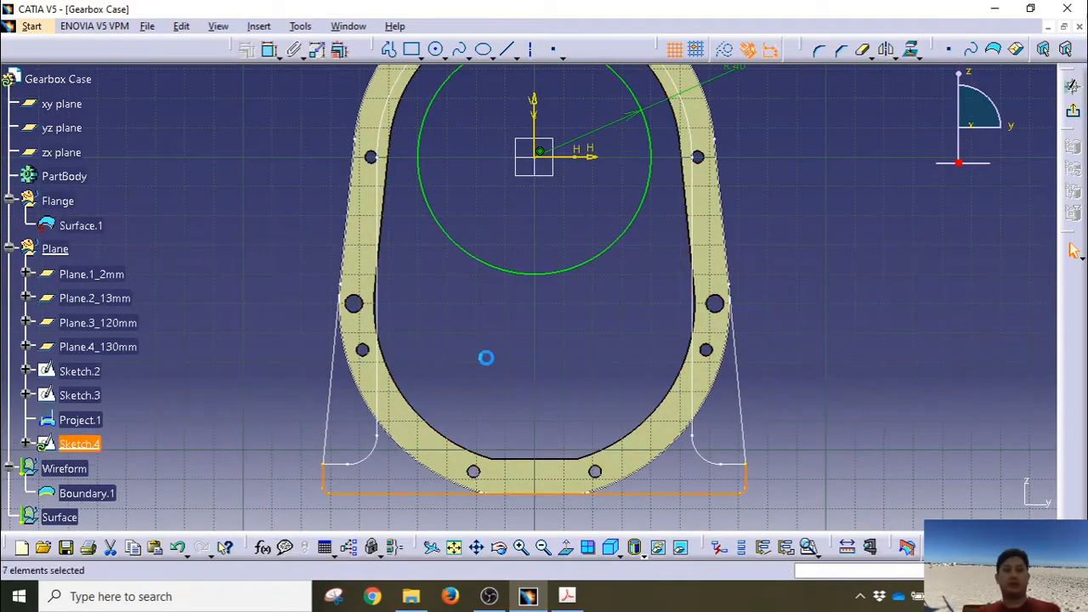
Step: Draw a vertical line from the circle's left side down to the base, then a horizontal line left to the corner
{"action": "left_click", "coordinate": [391, 49]}
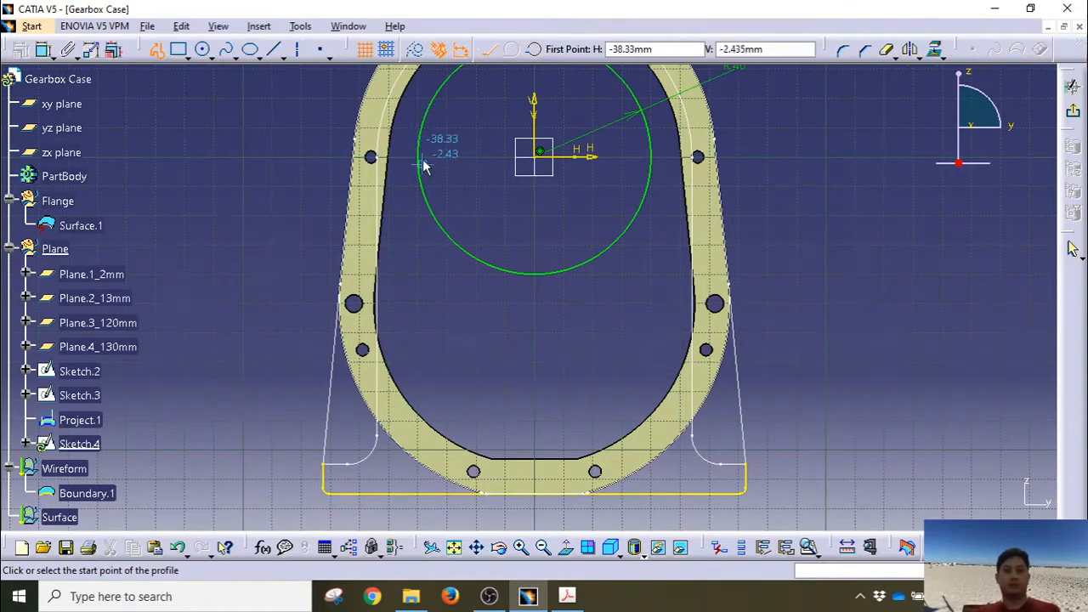
{"action": "left_click", "coordinate": [418, 158]}
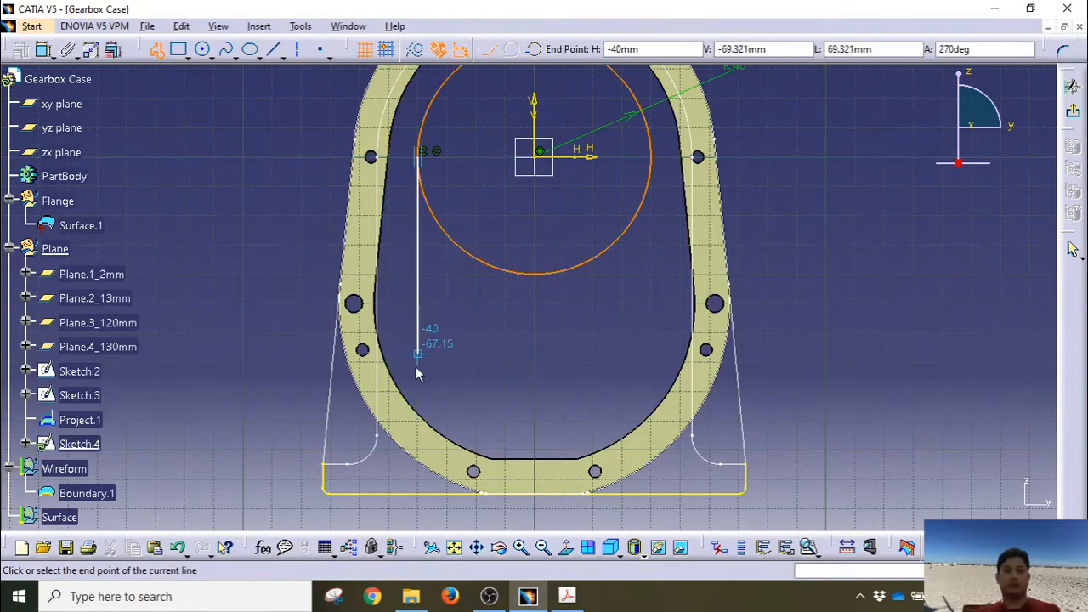
{"action": "left_click", "coordinate": [427, 472]}
{"action": "left_click", "coordinate": [323, 468]}
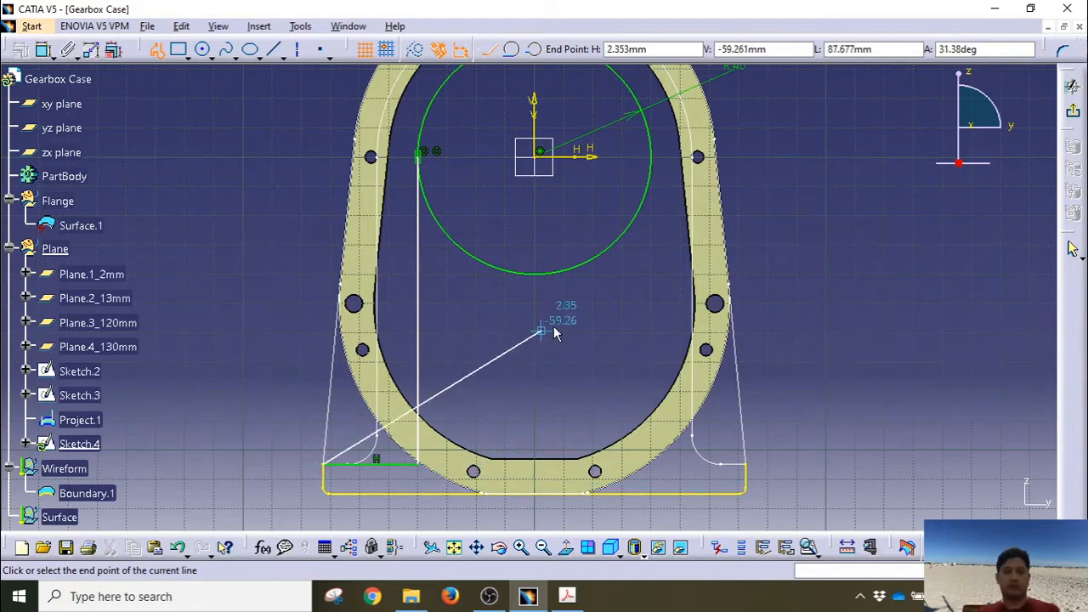
{"action": "key", "text": "Escape"}
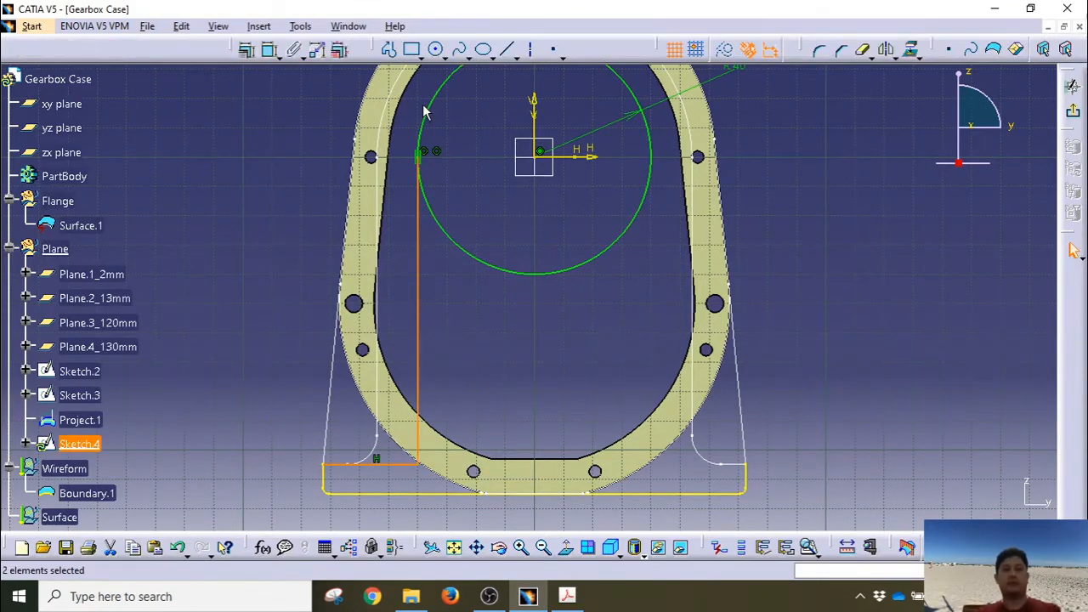
Step: Draw a matching right-hand profile, undo it, and round the lower-left corner where the lines meet
{"action": "left_click", "coordinate": [389, 49]}
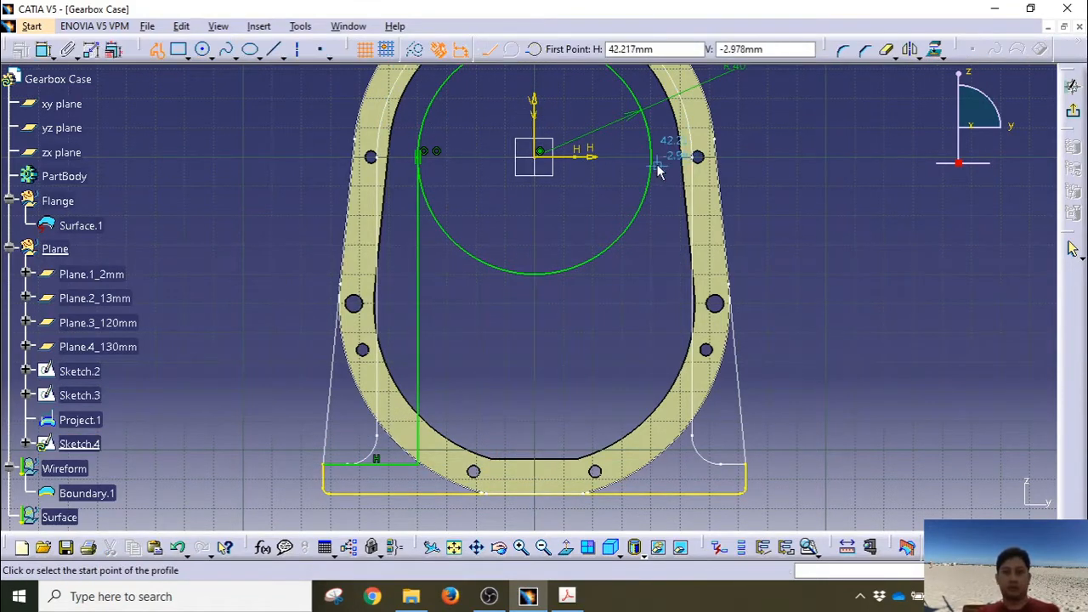
{"action": "left_click", "coordinate": [662, 163]}
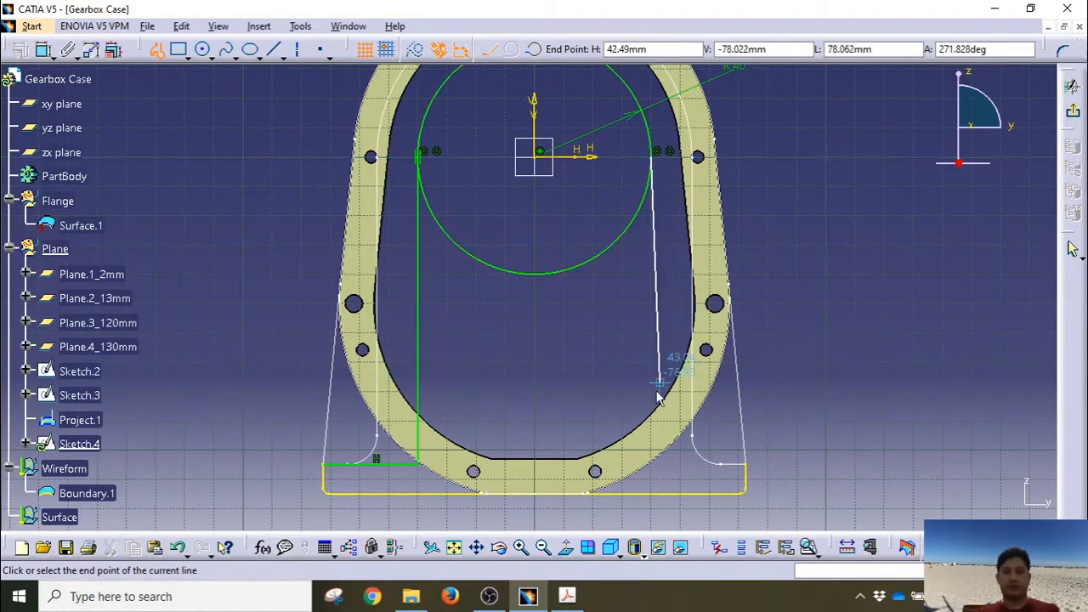
{"action": "left_click", "coordinate": [654, 464]}
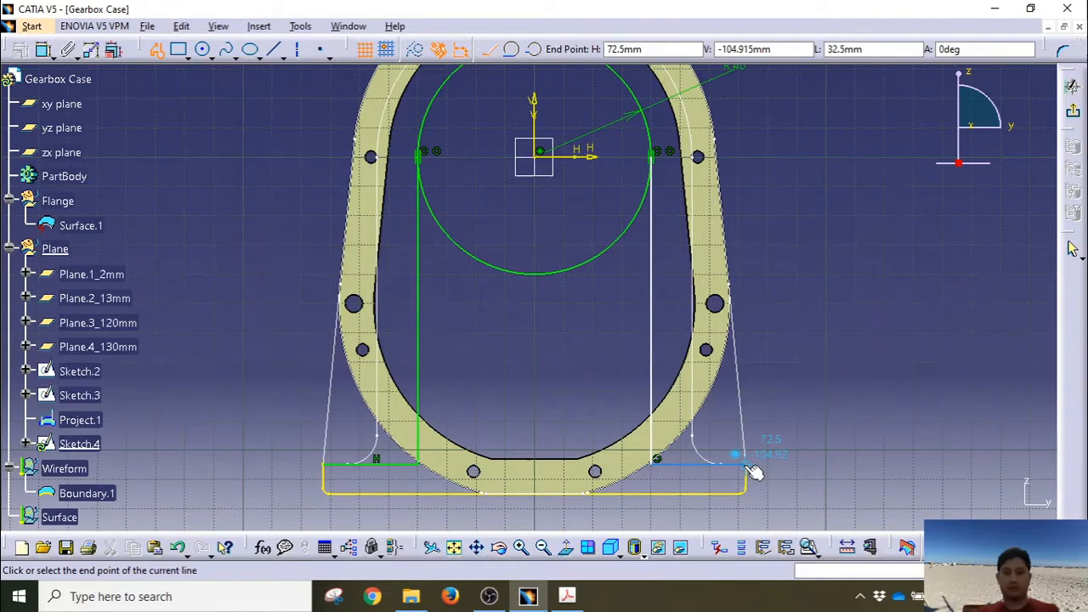
{"action": "left_click", "coordinate": [746, 465]}
{"action": "key", "text": "Escape"}
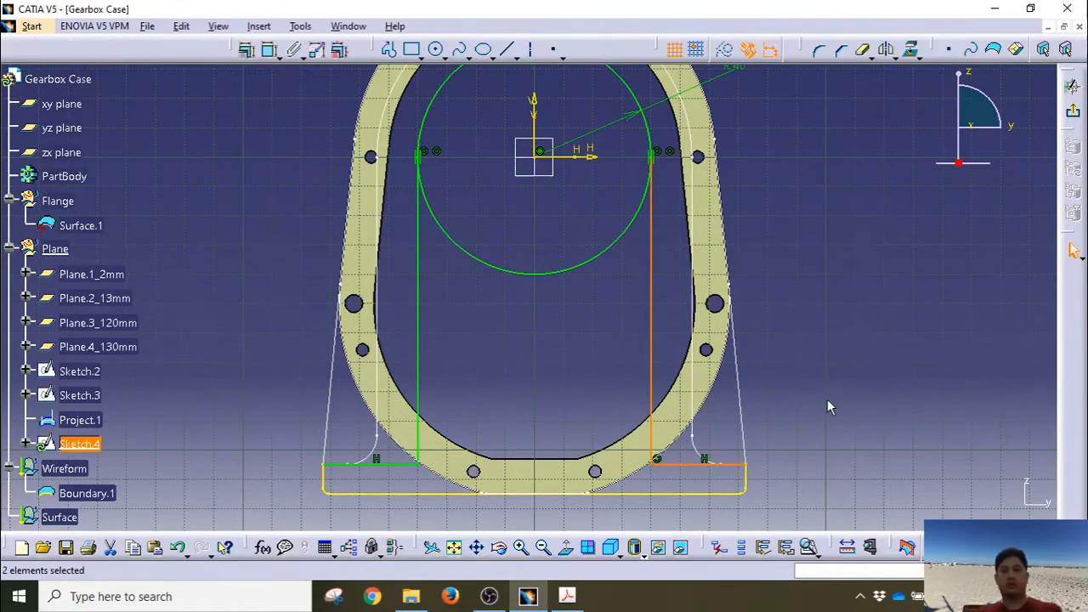
{"action": "middle_click_drag", "start_coordinate": [260, 338], "coordinate": [255, 343]}
{"action": "left_click", "coordinate": [876, 312]}
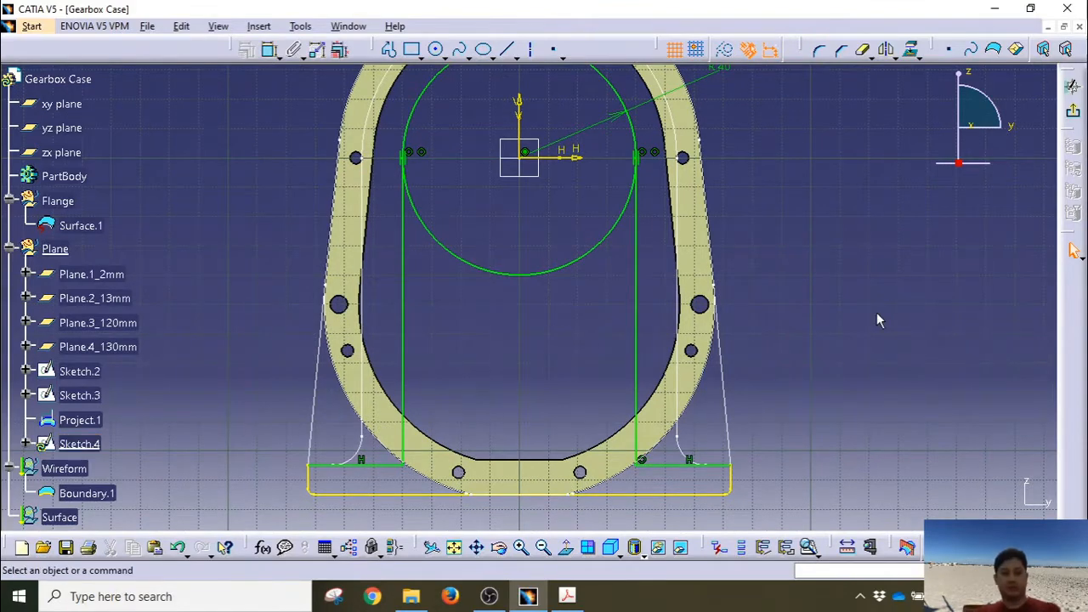
{"action": "key", "text": "ctrl+z"}
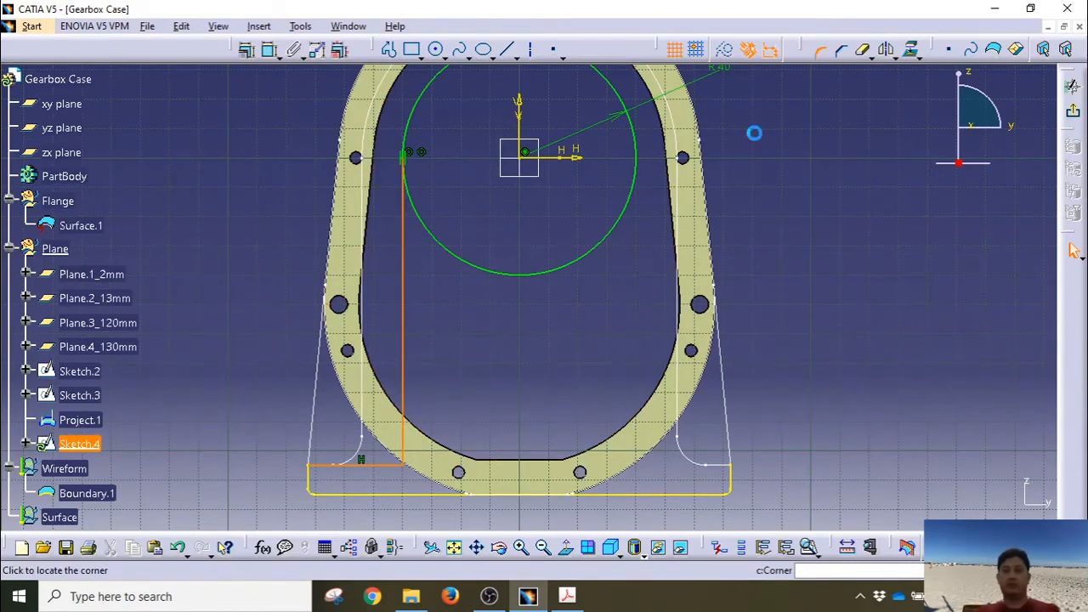
{"action": "left_click", "coordinate": [393, 464]}
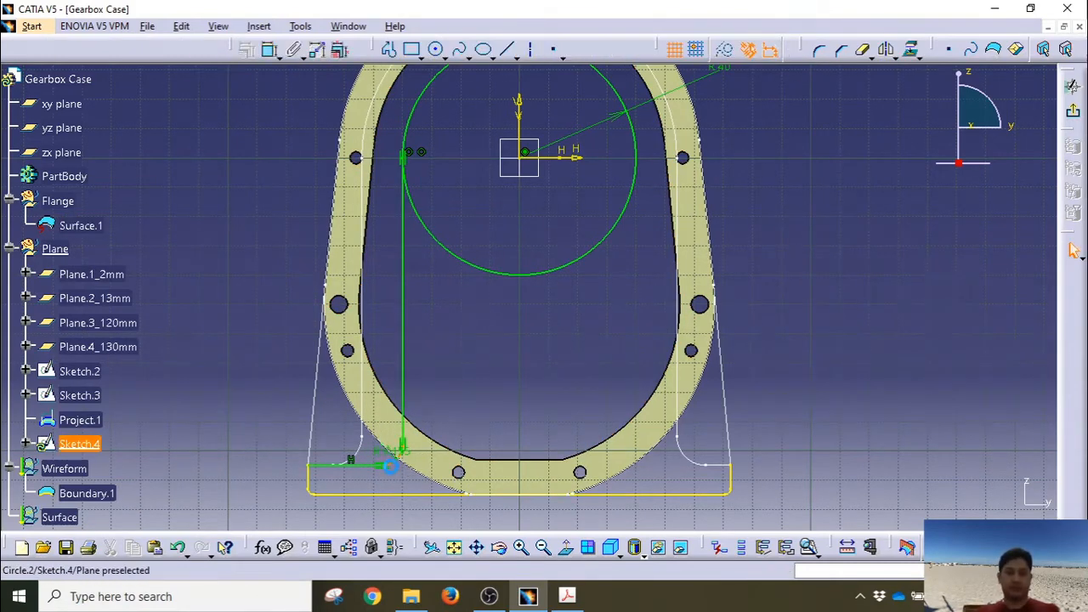
Step: Set the corner radius to 2 mm
{"action": "scroll", "coordinate": [412, 467], "scroll_direction": "up", "scroll_amount": 3}
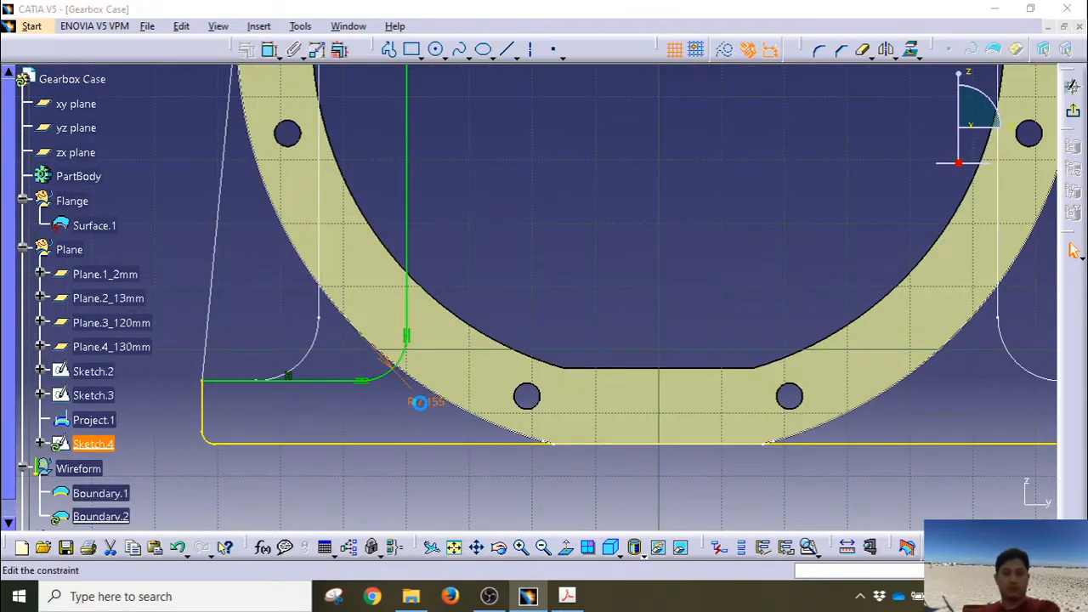
{"action": "double_click", "coordinate": [422, 406]}
{"action": "key", "text": "Return"}
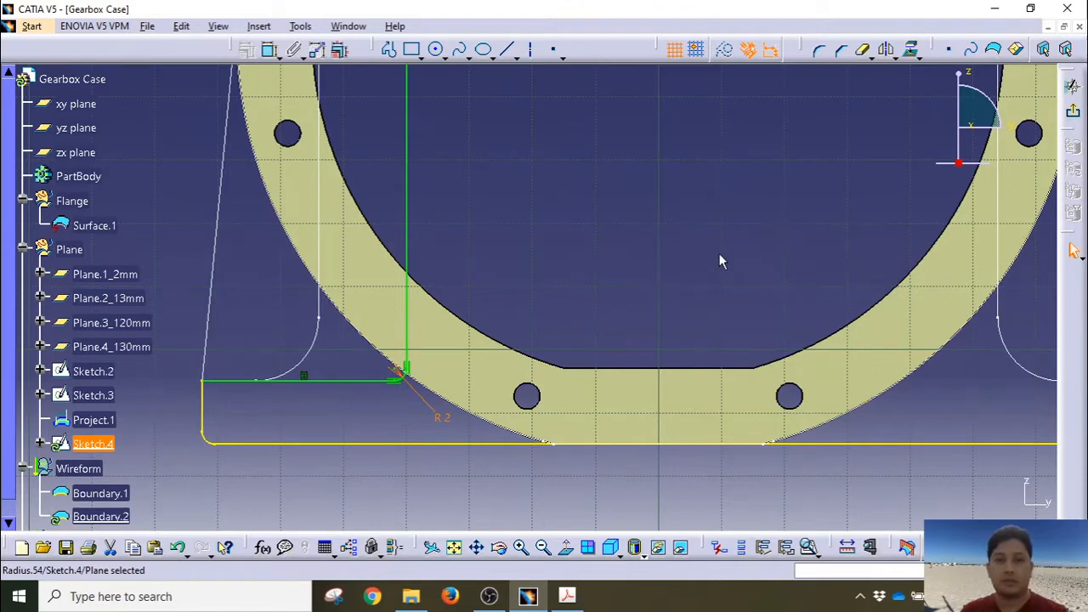
{"action": "double_click", "coordinate": [441, 417]}
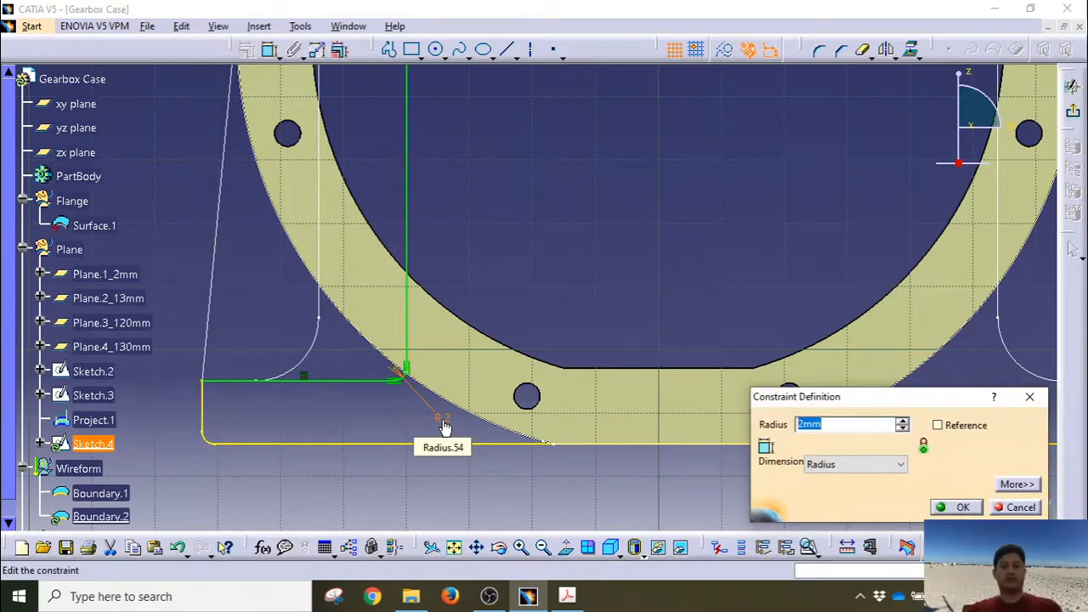
{"action": "key", "text": "Return"}
{"action": "mouse_move", "coordinate": [552, 238]}
{"action": "middle_mouse_down"}
{"action": "mouse_move", "coordinate": [564, 216]}
{"action": "mouse_move", "coordinate": [595, 318]}
{"action": "mouse_move", "coordinate": [567, 291]}
{"action": "middle_mouse_up"}
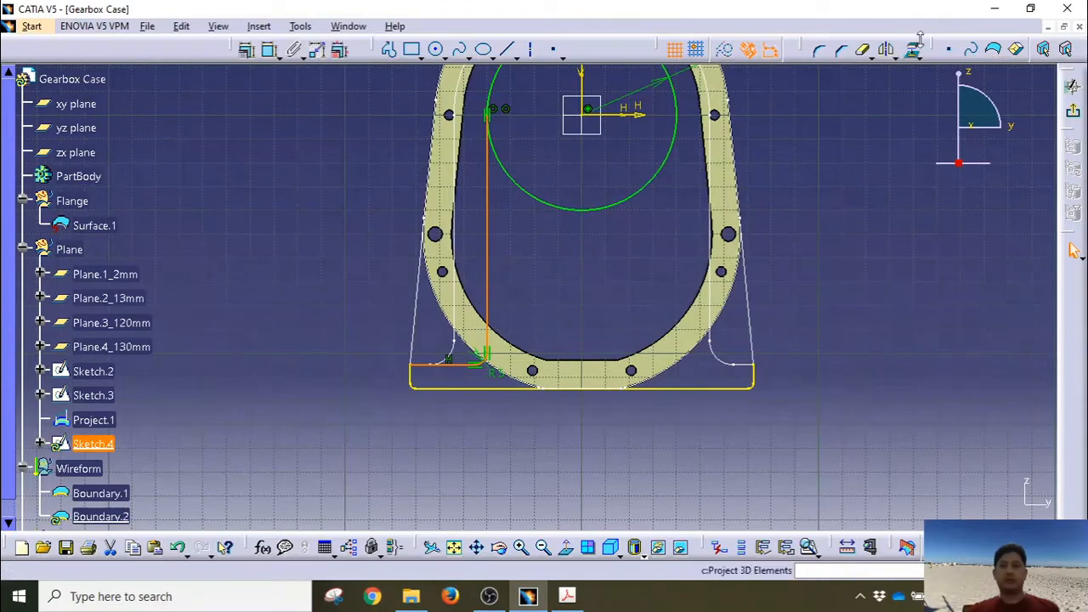
Step: Mirror the left-side lines to the right about the vertical axis
{"action": "left_click", "coordinate": [886, 49]}
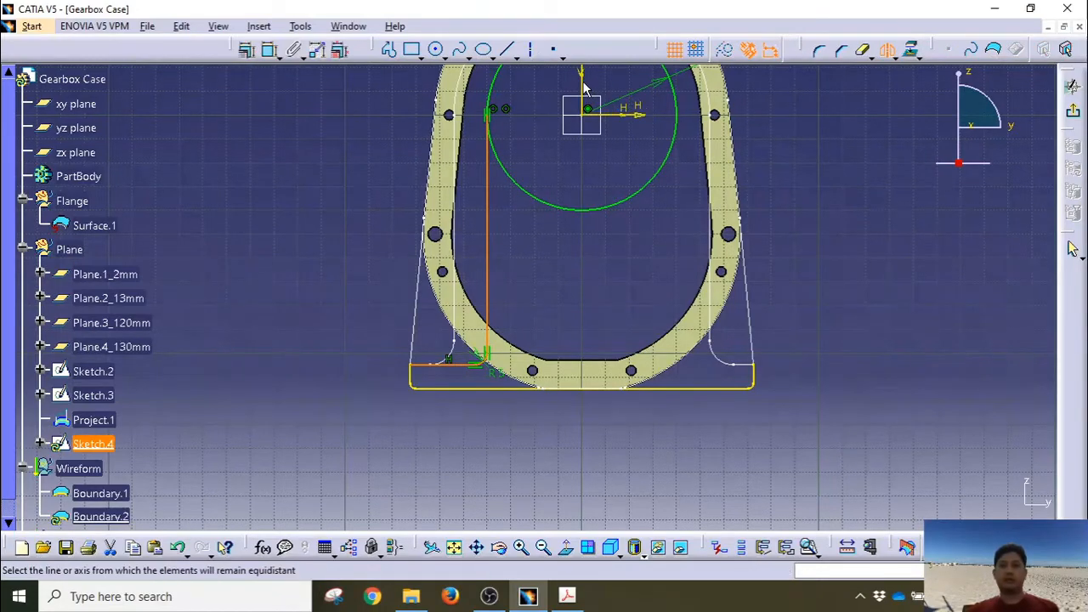
{"action": "left_click", "coordinate": [583, 84]}
{"action": "mouse_move", "coordinate": [878, 296]}
{"action": "middle_mouse_down"}
{"action": "mouse_move", "coordinate": [854, 332]}
{"action": "mouse_move", "coordinate": [673, 299]}
{"action": "mouse_move", "coordinate": [680, 165]}
{"action": "mouse_move", "coordinate": [649, 235]}
{"action": "mouse_move", "coordinate": [442, 358]}
{"action": "middle_mouse_up"}
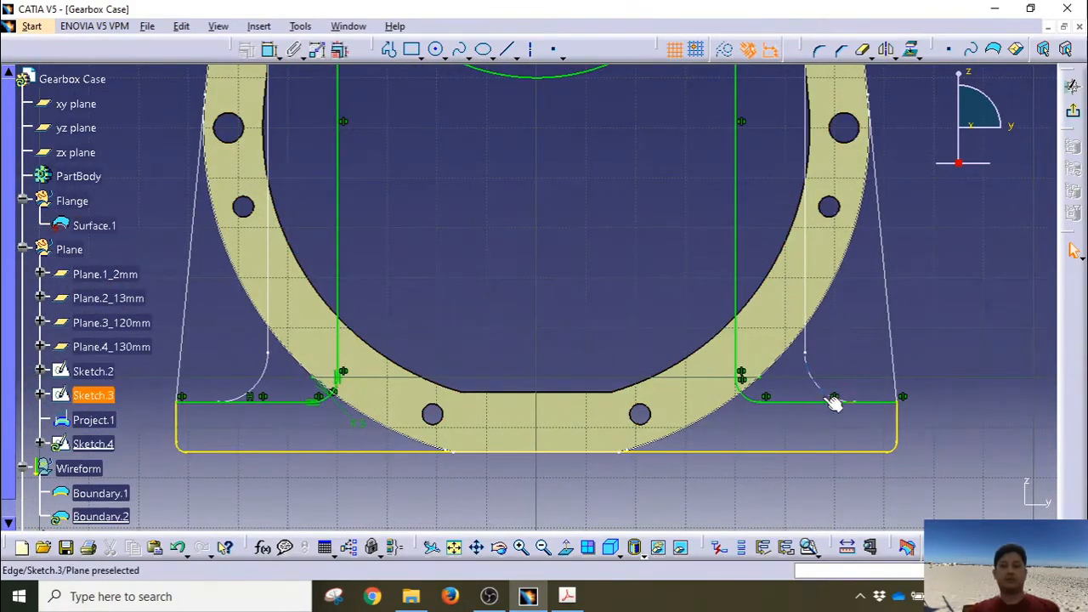
{"action": "middle_click_drag", "start_coordinate": [971, 281], "coordinate": [964, 346]}
{"action": "middle_click_drag", "start_coordinate": [566, 286], "coordinate": [574, 357]}
{"action": "middle_click_drag", "start_coordinate": [569, 284], "coordinate": [569, 375]}
Step: Trim away the circle's lower arc and exit the sketch
{"action": "left_click", "coordinate": [862, 52]}
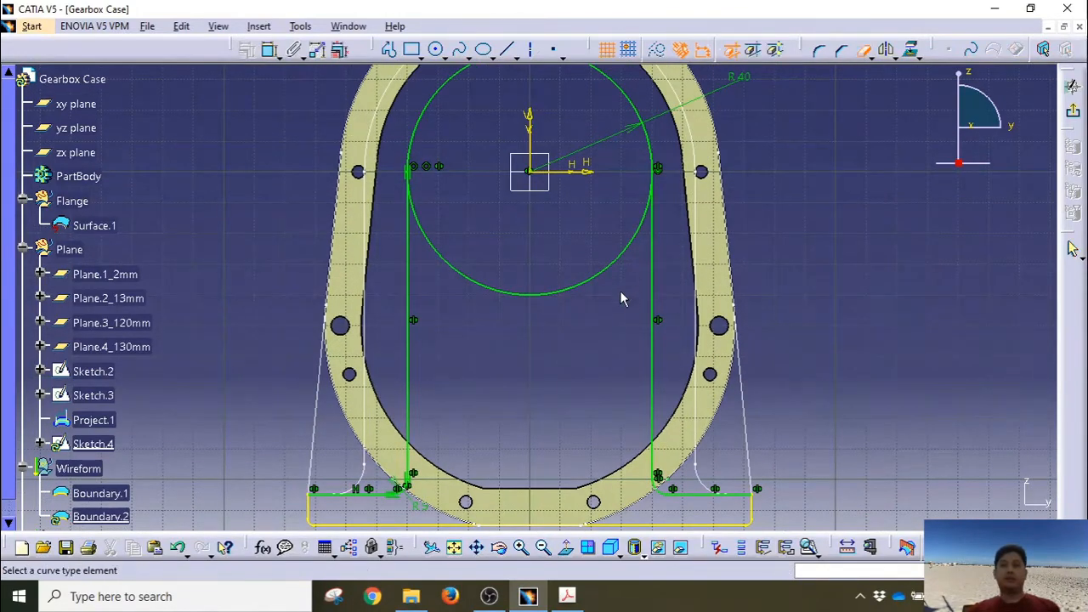
{"action": "left_click", "coordinate": [604, 284]}
{"action": "mouse_move", "coordinate": [857, 251]}
{"action": "middle_mouse_down"}
{"action": "mouse_move", "coordinate": [856, 291]}
{"action": "mouse_move", "coordinate": [809, 304]}
{"action": "mouse_move", "coordinate": [802, 251]}
{"action": "middle_mouse_up"}
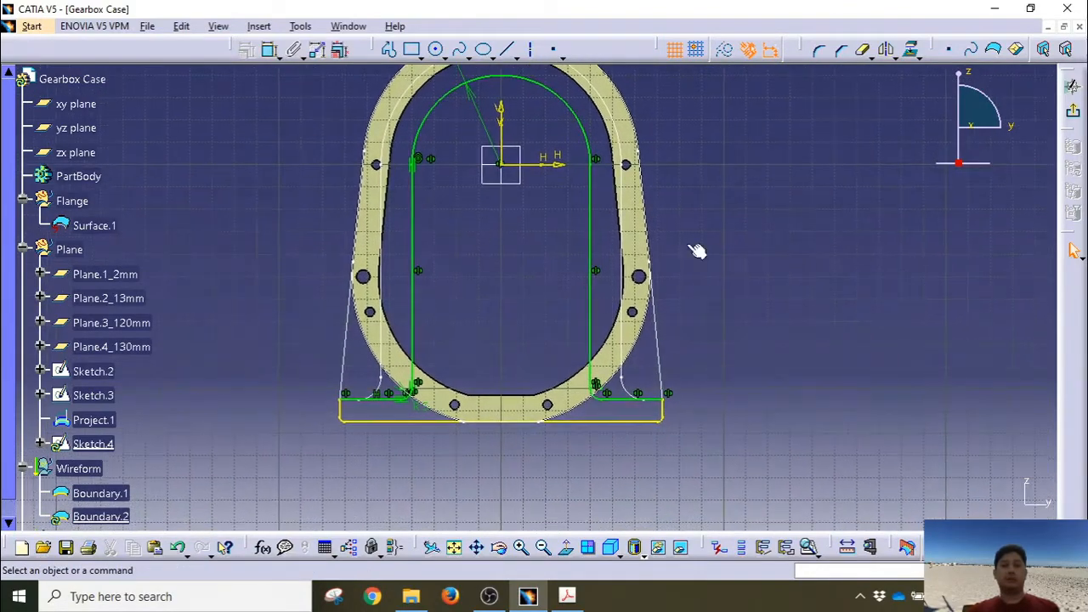
{"action": "left_click", "coordinate": [1072, 86]}
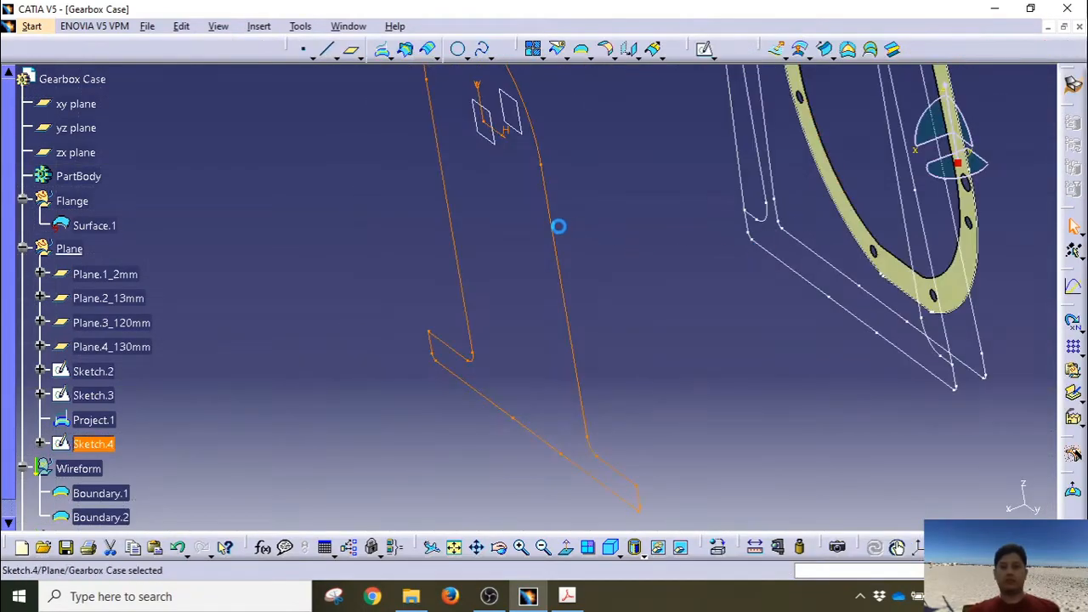
Step: Reopen Sketch.4, check its closed profile with Sketch Analysis, and exit back to 3D
{"action": "double_click", "coordinate": [561, 231]}
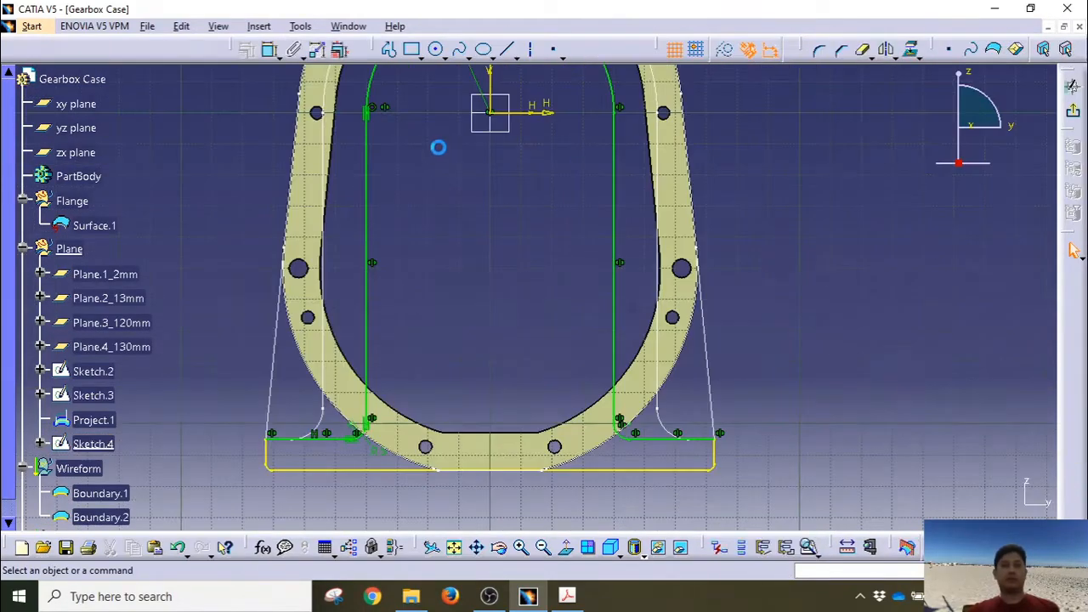
{"action": "left_click", "coordinate": [300, 25]}
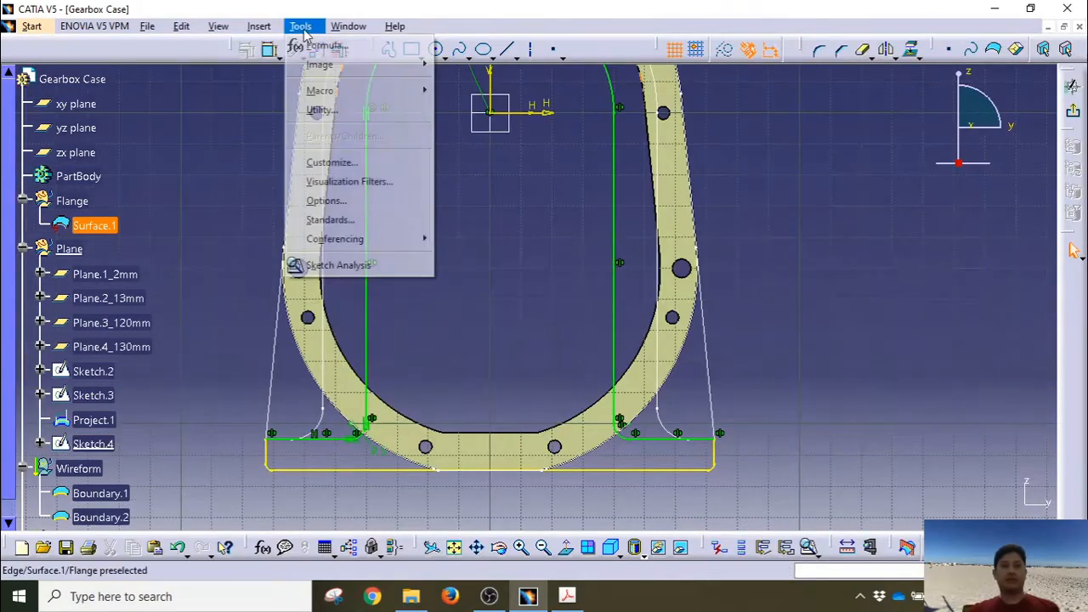
{"action": "left_click", "coordinate": [321, 263]}
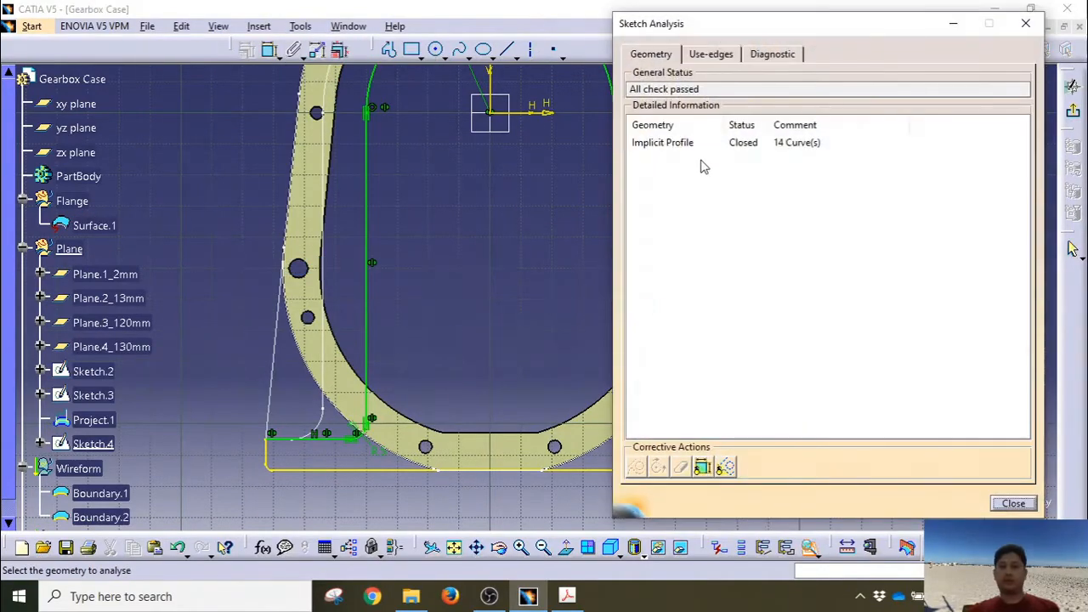
{"action": "left_click", "coordinate": [672, 142]}
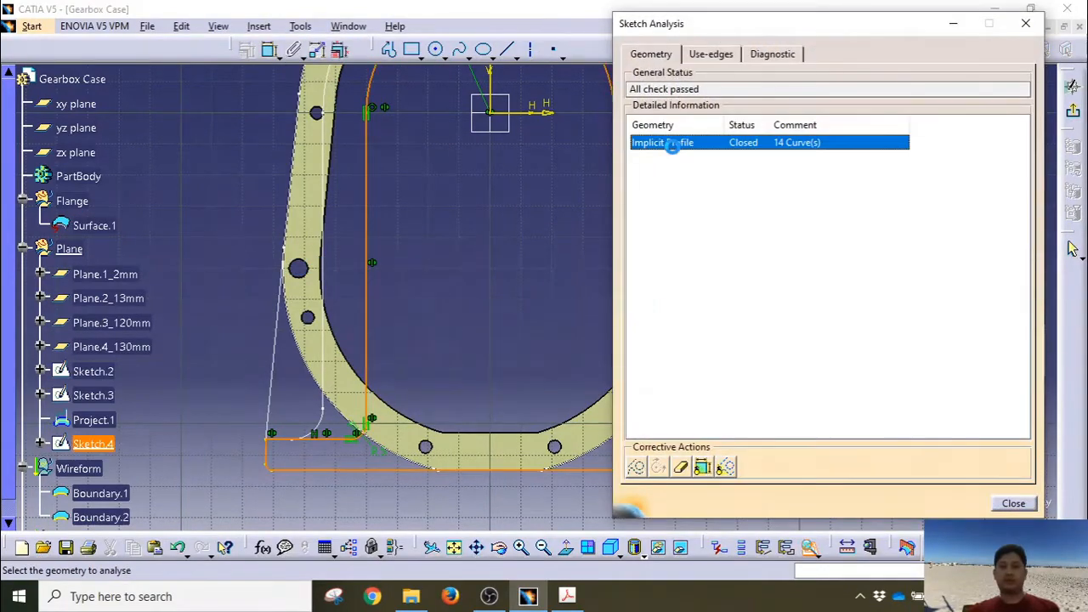
{"action": "mouse_move", "coordinate": [522, 276]}
{"action": "middle_mouse_down"}
{"action": "mouse_move", "coordinate": [382, 297]}
{"action": "mouse_move", "coordinate": [435, 325]}
{"action": "middle_mouse_up"}
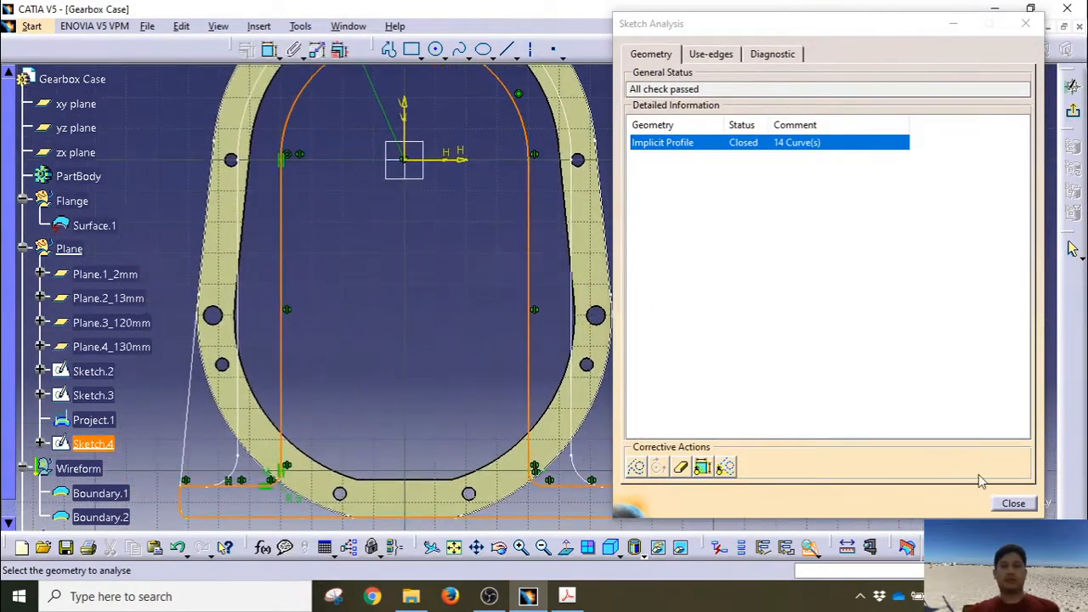
{"action": "left_click", "coordinate": [1013, 505]}
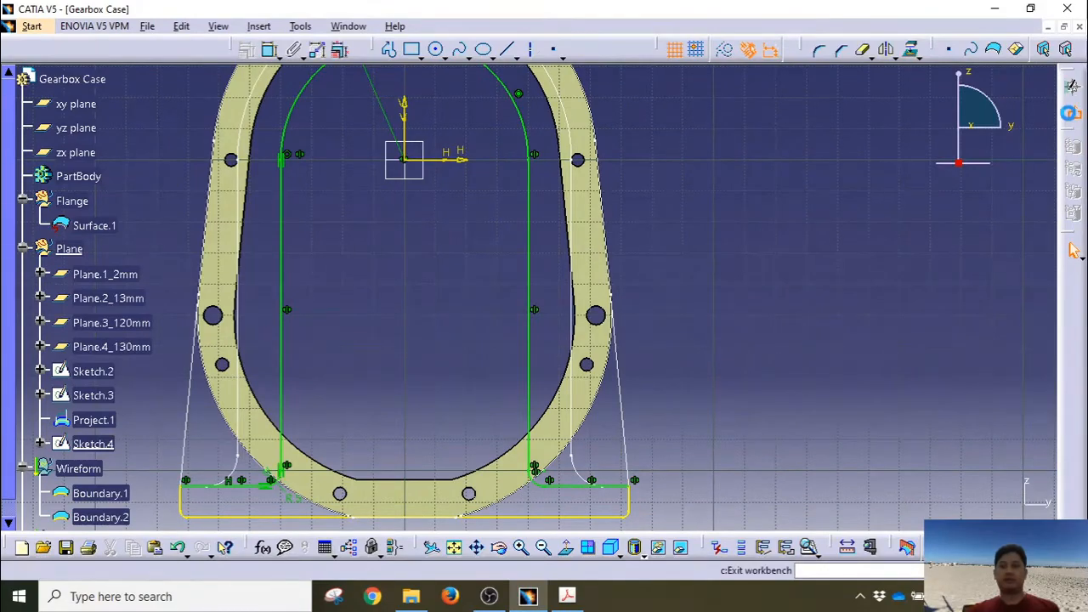
{"action": "left_click", "coordinate": [1072, 110]}
Step: Orbit the housing upright and select Plane.3_120mm
{"action": "left_click", "coordinate": [457, 553]}
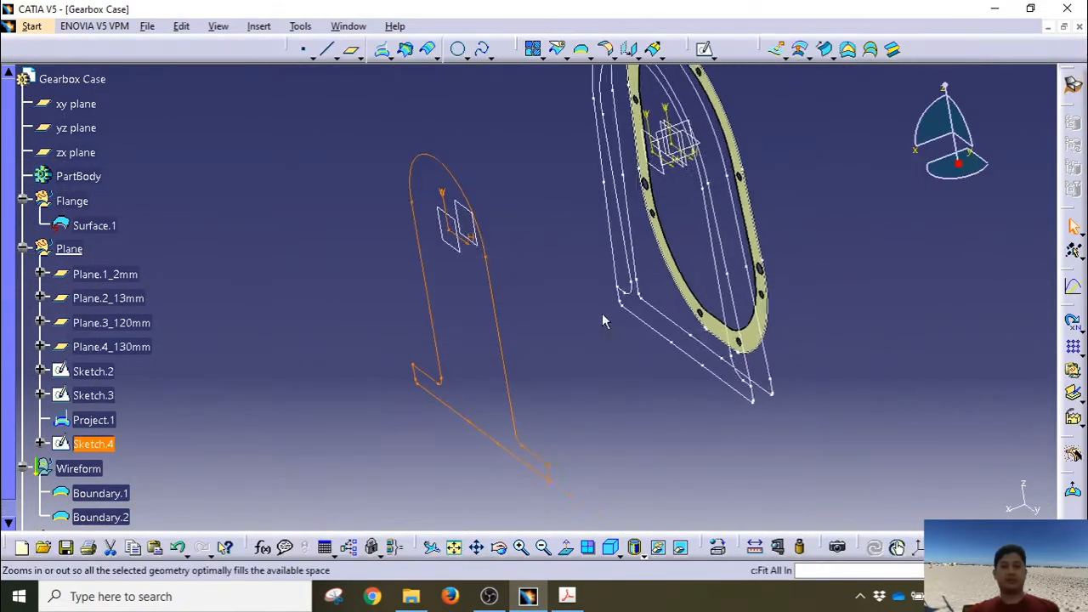
{"action": "mouse_move", "coordinate": [553, 362]}
{"action": "middle_mouse_down"}
{"action": "mouse_move", "coordinate": [432, 360]}
{"action": "mouse_move", "coordinate": [473, 376]}
{"action": "mouse_move", "coordinate": [476, 400]}
{"action": "mouse_move", "coordinate": [496, 406]}
{"action": "mouse_move", "coordinate": [502, 377]}
{"action": "mouse_move", "coordinate": [498, 437]}
{"action": "mouse_move", "coordinate": [510, 437]}
{"action": "mouse_move", "coordinate": [526, 369]}
{"action": "middle_mouse_up"}
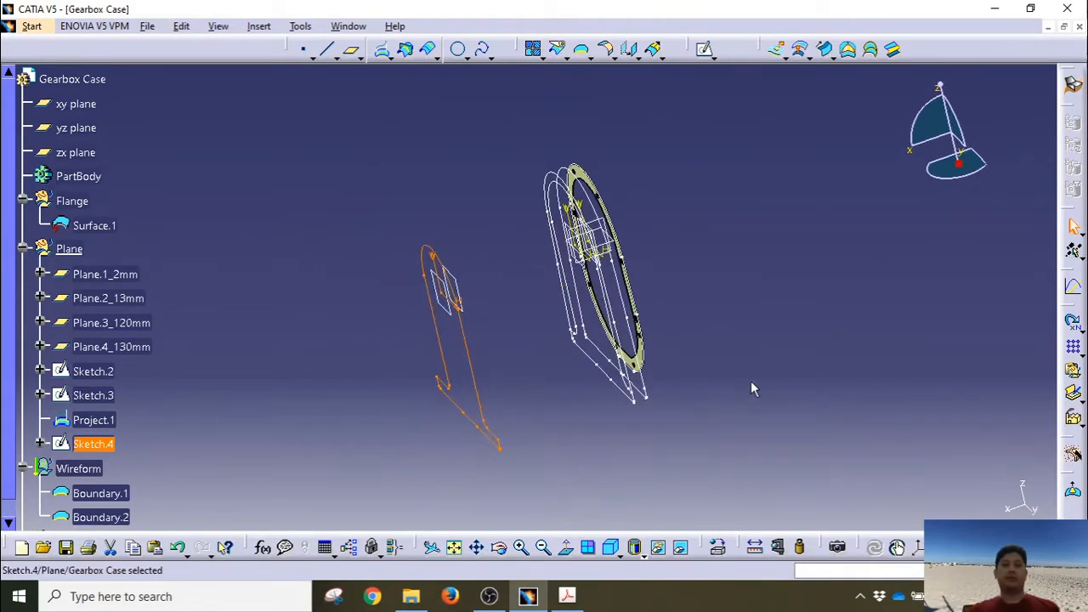
{"action": "left_click", "coordinate": [520, 299]}
{"action": "mouse_move", "coordinate": [521, 301]}
{"action": "middle_mouse_down"}
{"action": "mouse_move", "coordinate": [561, 261]}
{"action": "mouse_move", "coordinate": [532, 271]}
{"action": "mouse_move", "coordinate": [548, 240]}
{"action": "middle_mouse_up"}
{"action": "middle_click_drag", "start_coordinate": [765, 247], "coordinate": [736, 332]}
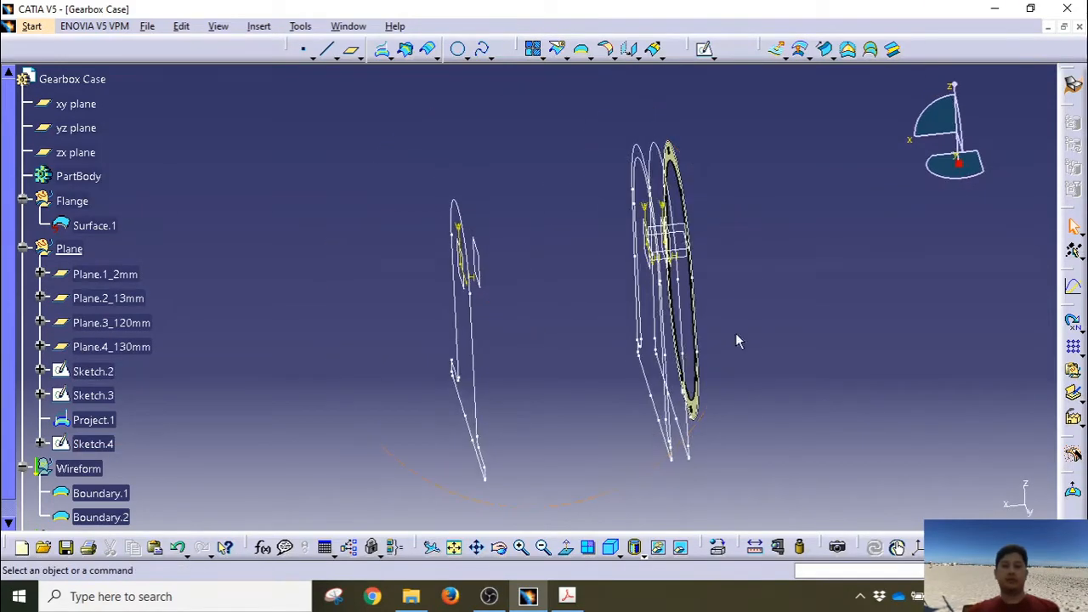
{"action": "left_click", "coordinate": [479, 253]}
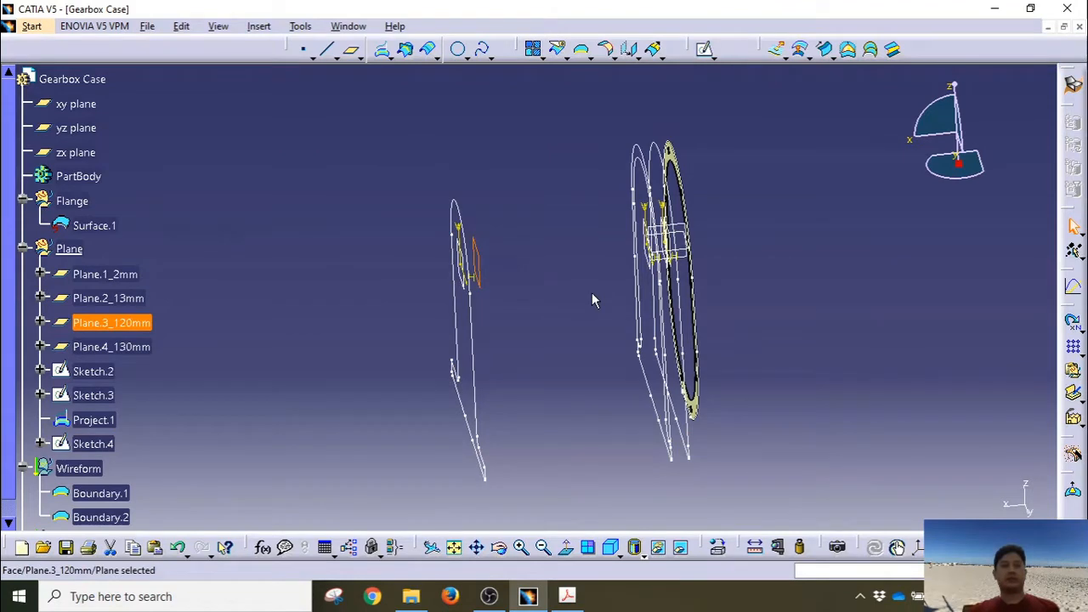
Step: Start a sketch on the 120 mm plane and draw an elongated hole from the origin downward
{"action": "left_click", "coordinate": [704, 48]}
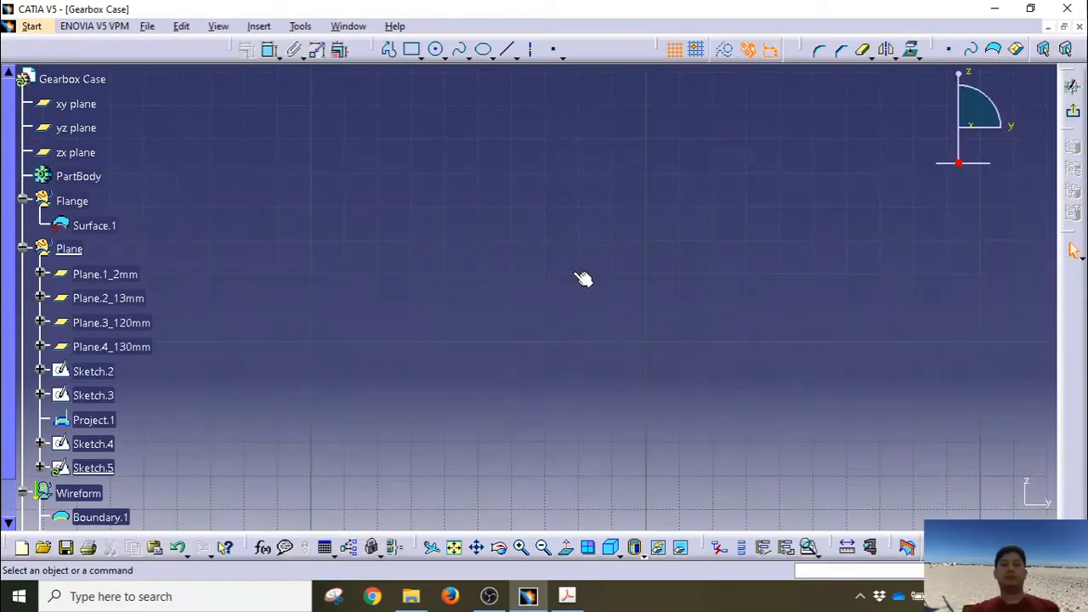
{"action": "left_click", "coordinate": [454, 549]}
{"action": "middle_click_drag", "start_coordinate": [530, 321], "coordinate": [566, 287]}
{"action": "middle_click_drag", "start_coordinate": [560, 375], "coordinate": [540, 342]}
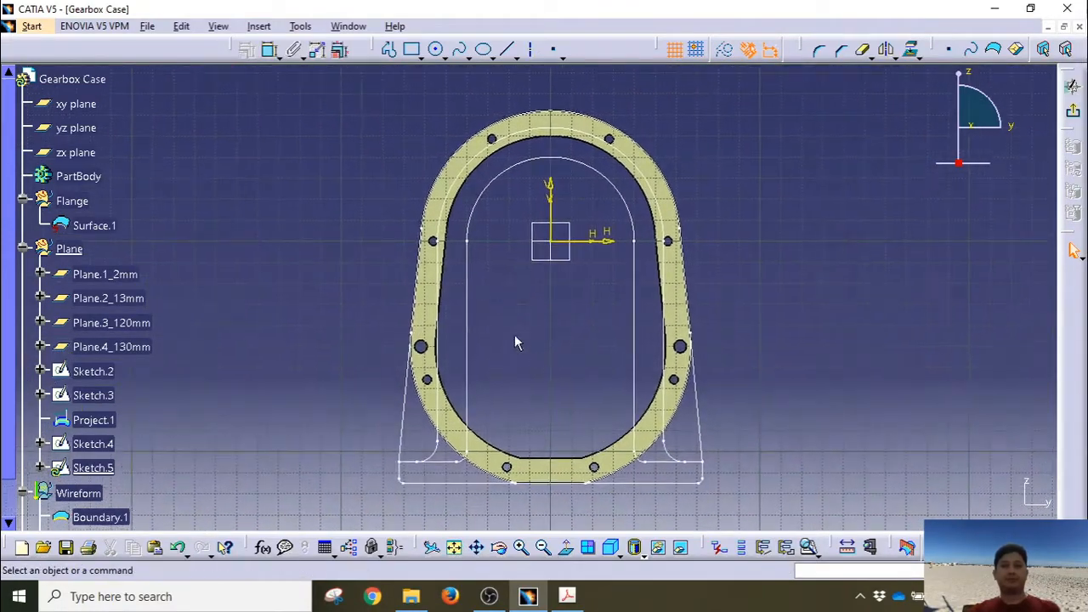
{"action": "left_click", "coordinate": [443, 55]}
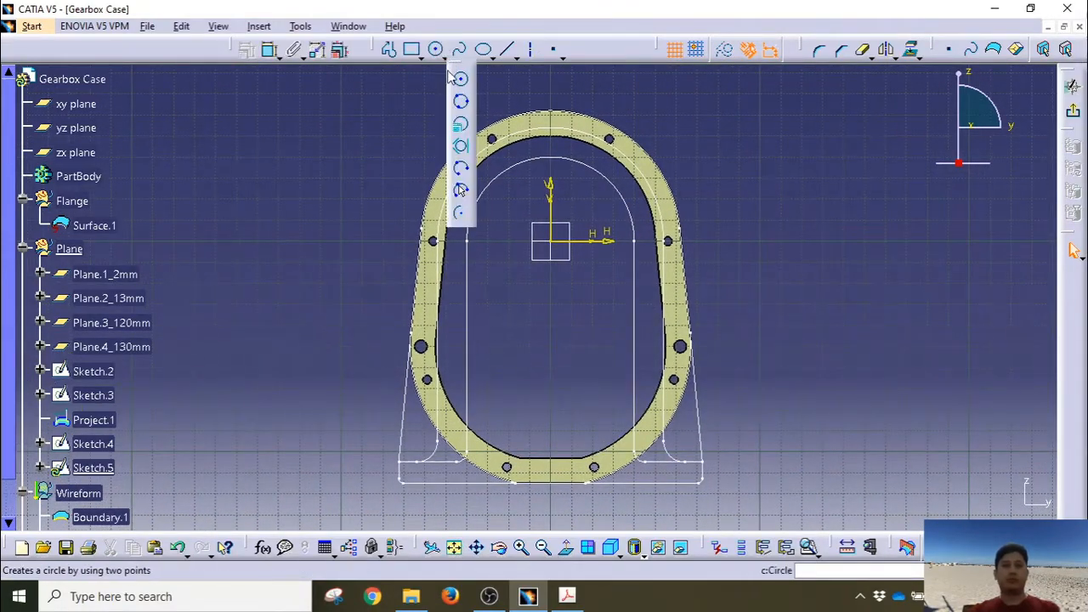
{"action": "left_click", "coordinate": [421, 56]}
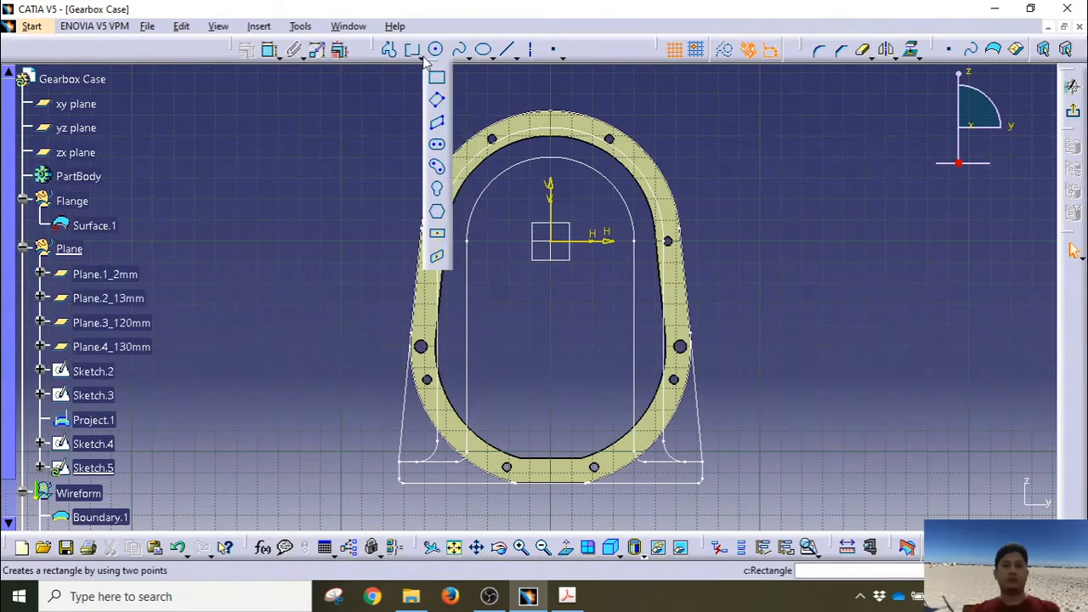
{"action": "left_click", "coordinate": [439, 150]}
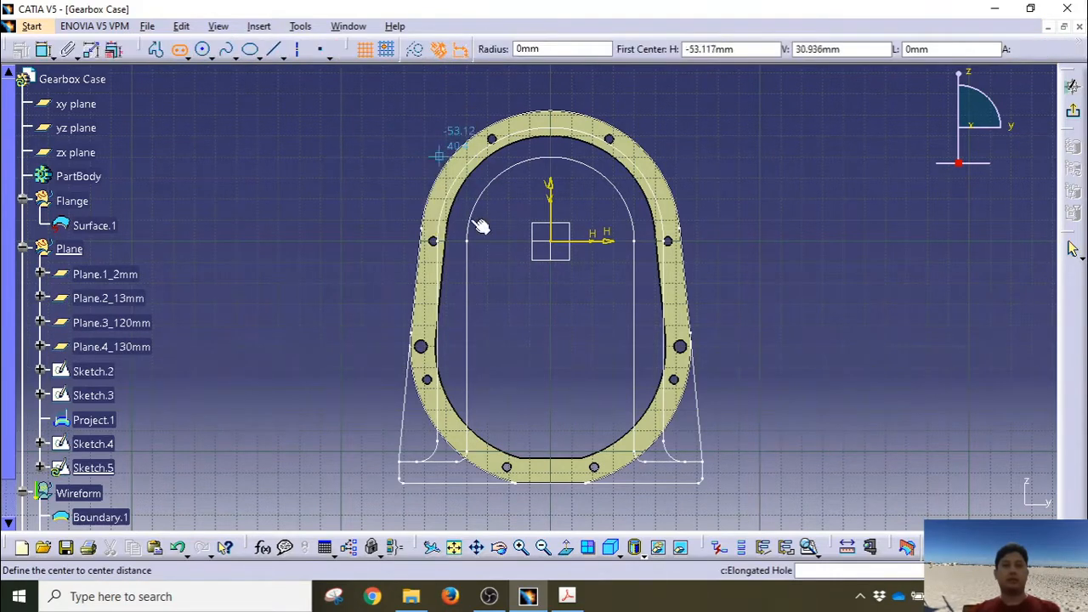
{"action": "left_click", "coordinate": [561, 242]}
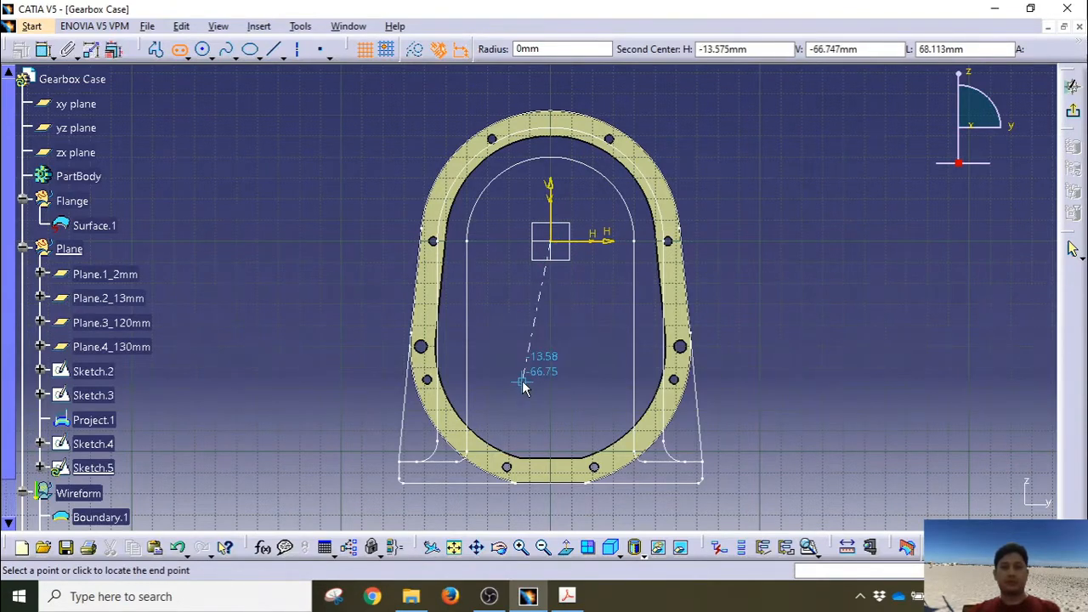
{"action": "left_click", "coordinate": [551, 348]}
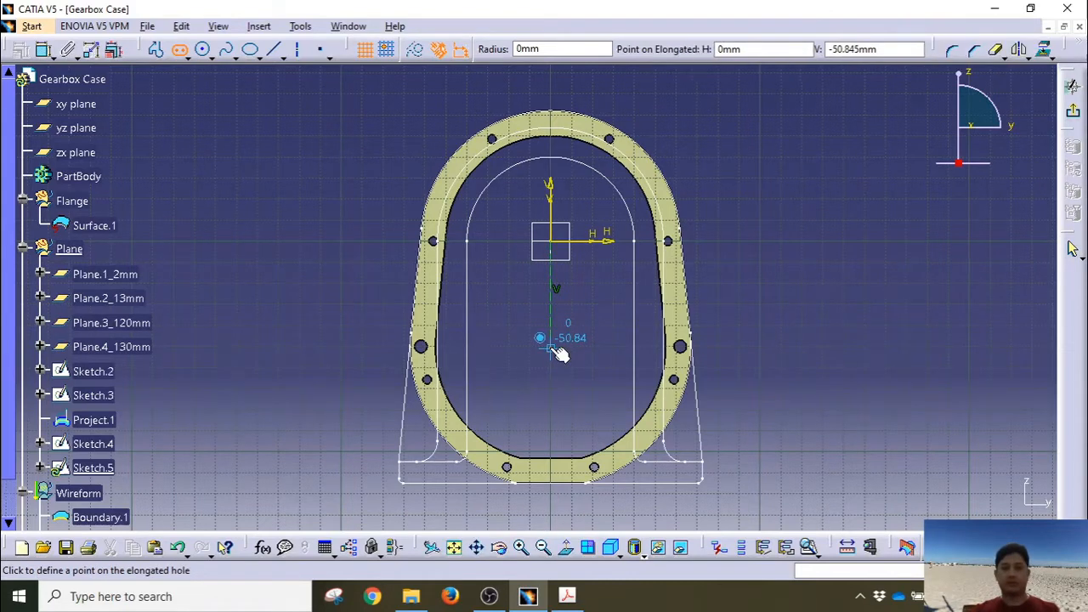
{"action": "left_click", "coordinate": [619, 351]}
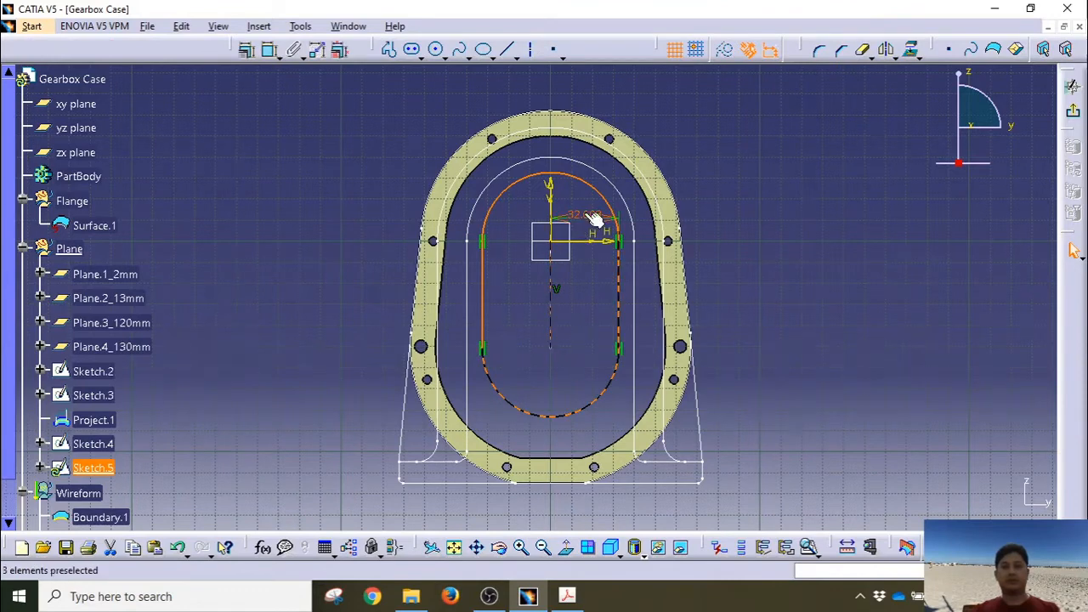
Step: Dimension the slot with a 32 mm width and 52 mm length
{"action": "middle_click_drag", "start_coordinate": [585, 298], "coordinate": [582, 311]}
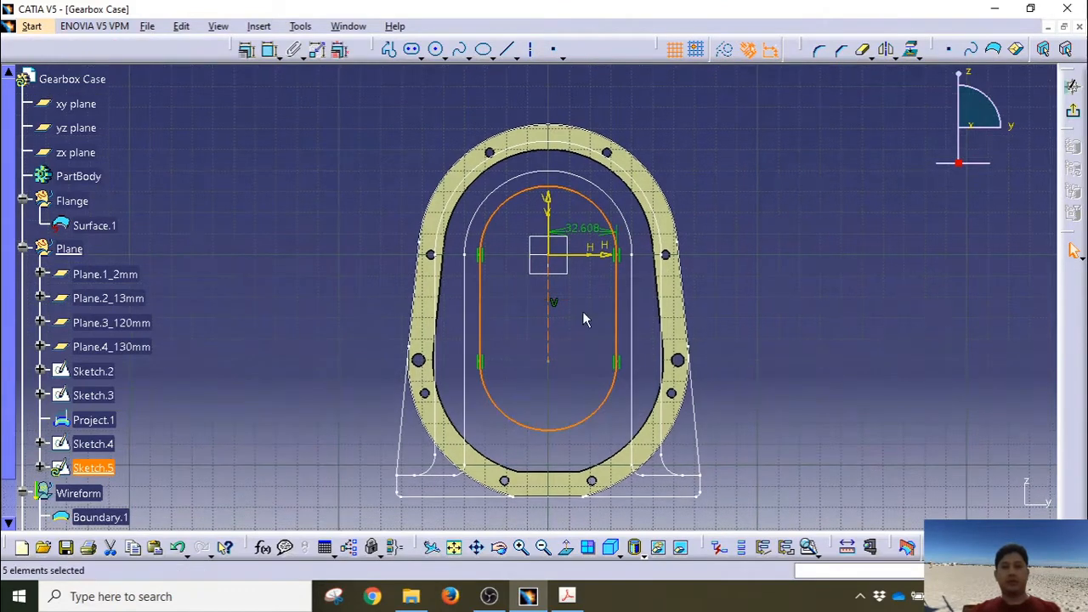
{"action": "double_click", "coordinate": [581, 228]}
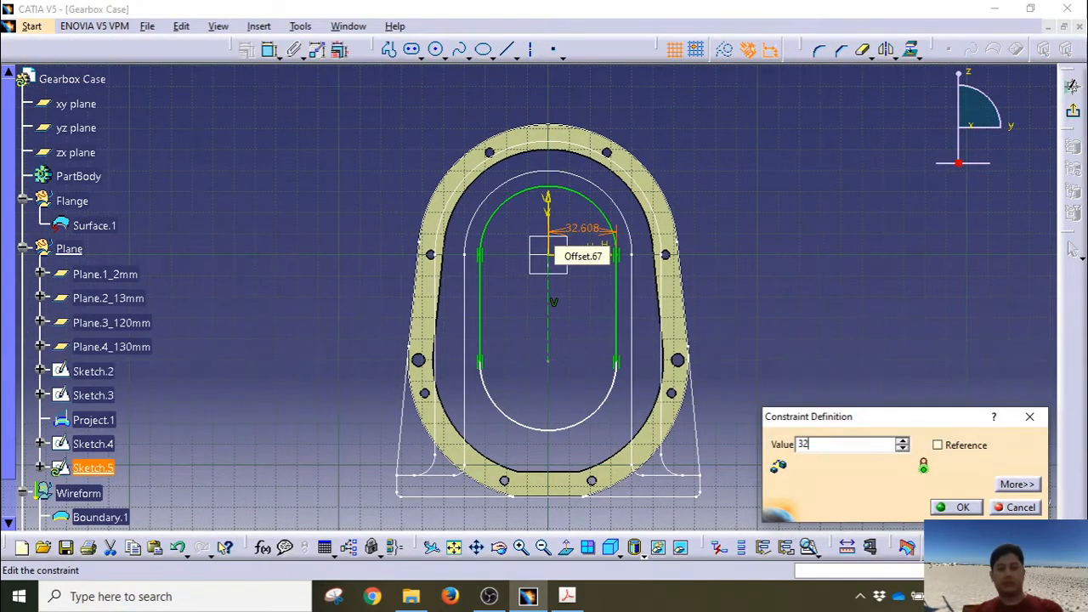
{"action": "key", "text": "Return"}
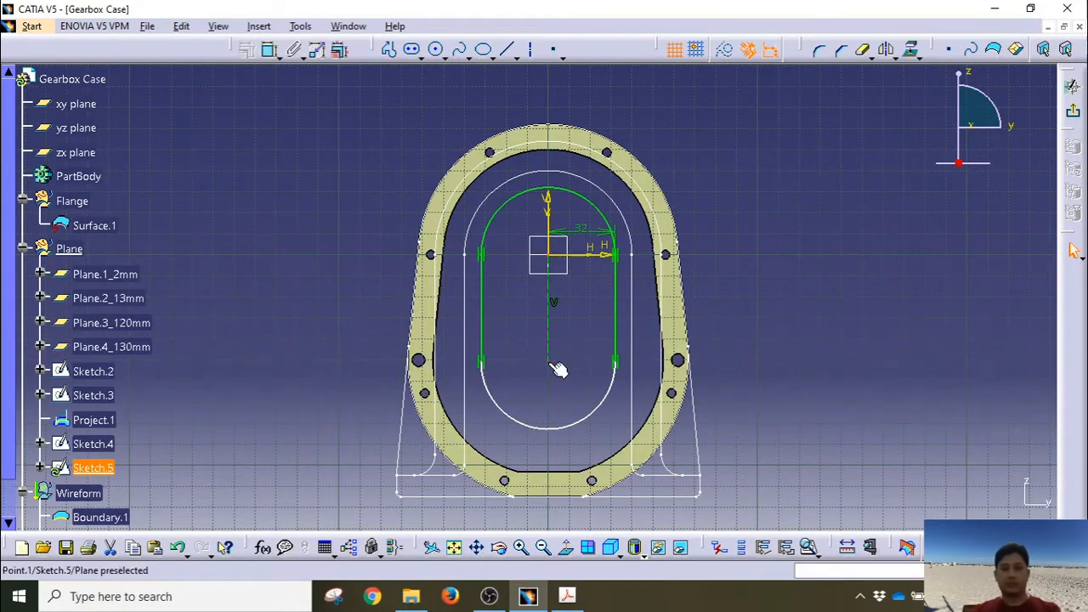
{"action": "left_click", "coordinate": [270, 49]}
{"action": "left_click", "coordinate": [616, 272]}
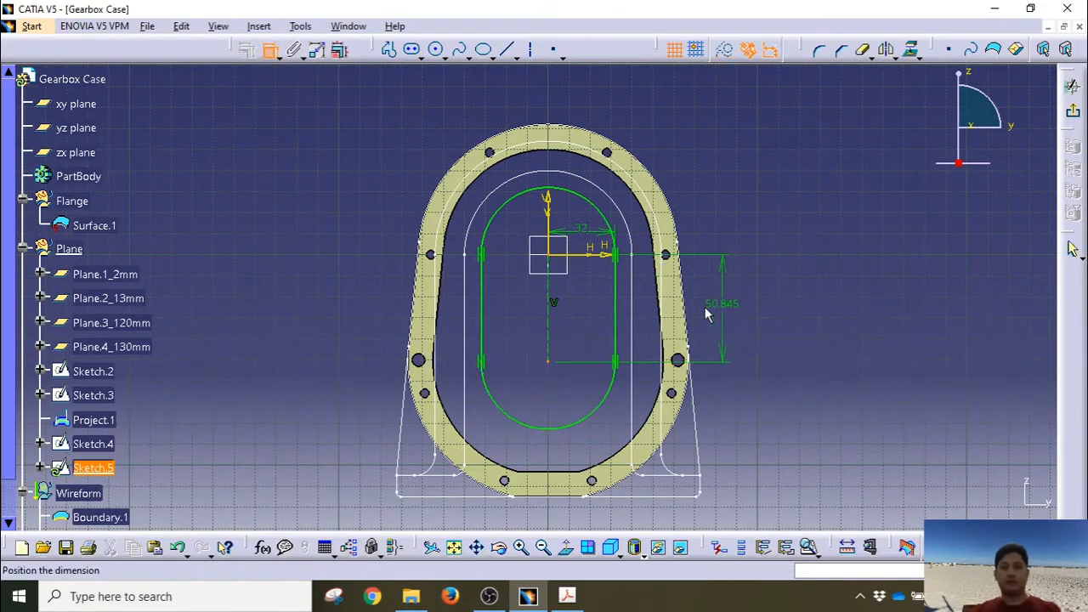
{"action": "left_click", "coordinate": [583, 309]}
{"action": "double_click", "coordinate": [586, 311]}
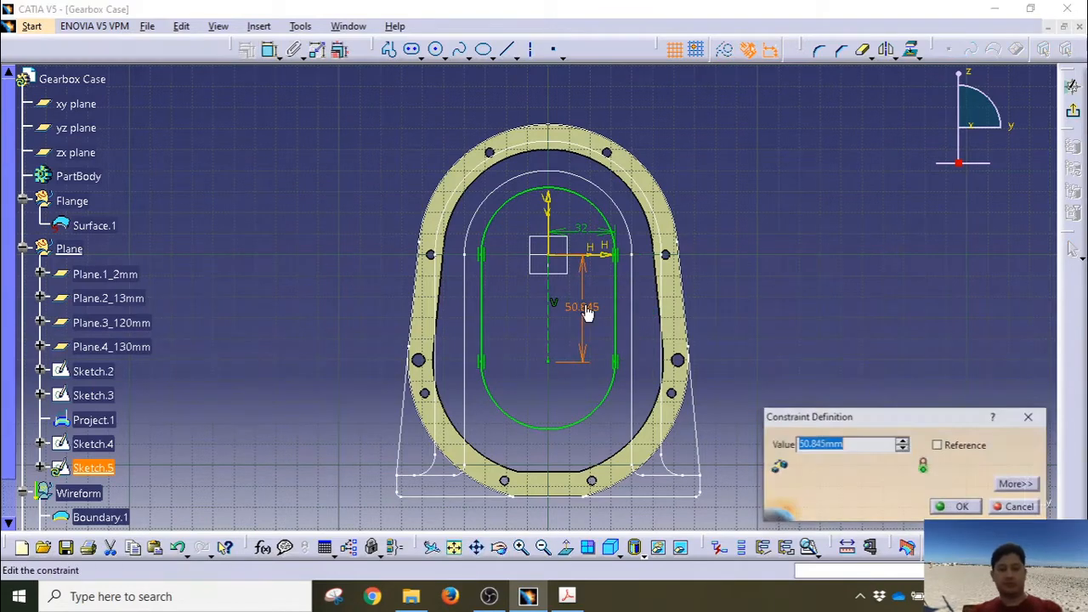
{"action": "type", "text": "52"}
{"action": "key", "text": "Return"}
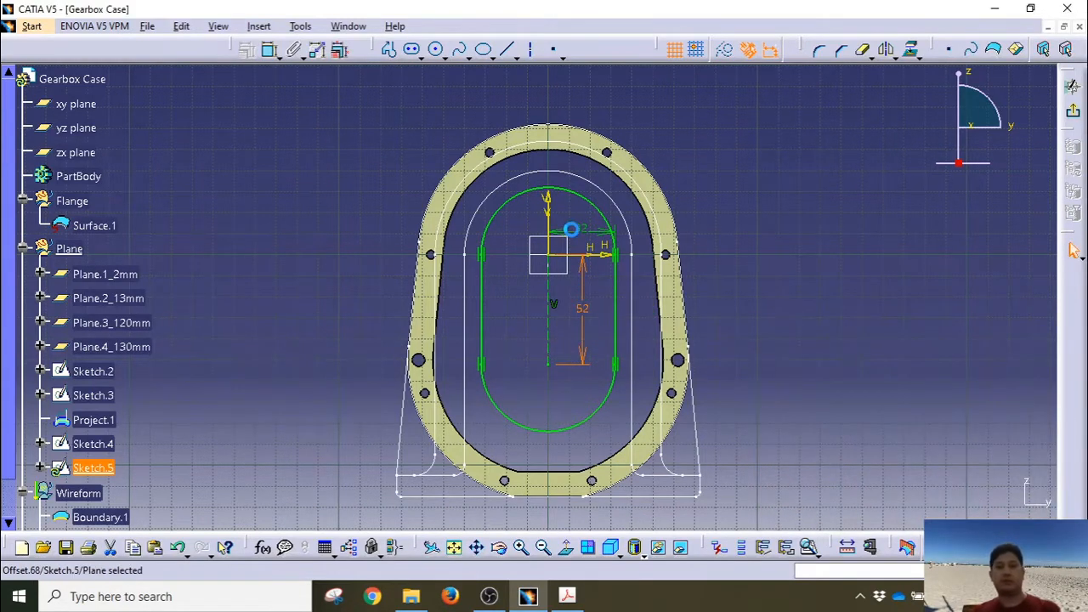
Step: Make the slot's upper arc concentric with the flange edge and verify the profile with Sketch Analysis
{"action": "left_click", "coordinate": [584, 199]}
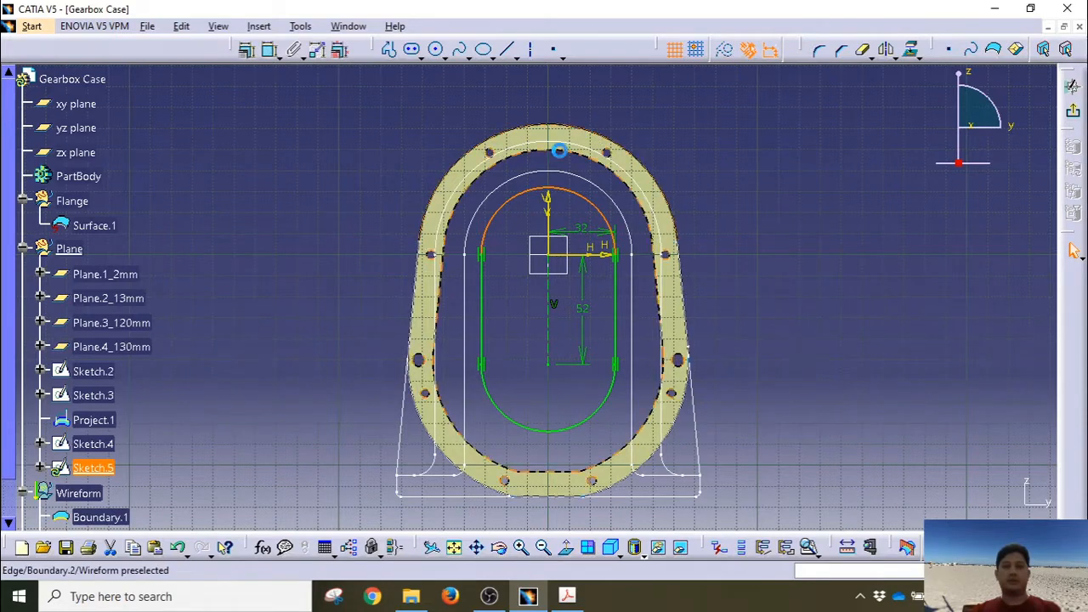
{"action": "left_click", "coordinate": [563, 147], "text": "ctrl"}
{"action": "left_click", "coordinate": [1073, 249]}
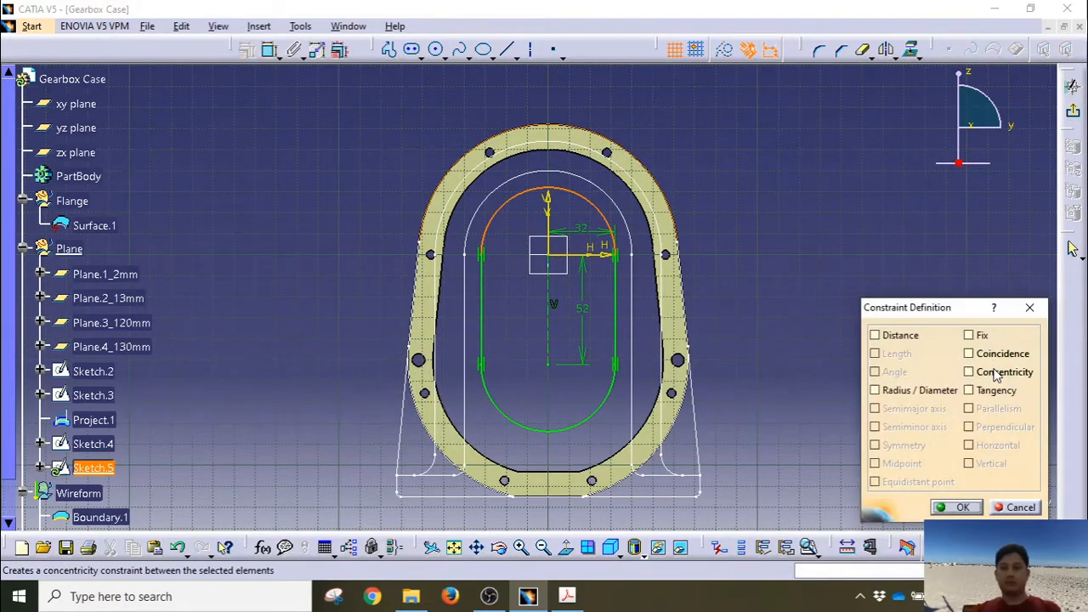
{"action": "left_click", "coordinate": [994, 372]}
{"action": "left_click", "coordinate": [958, 506]}
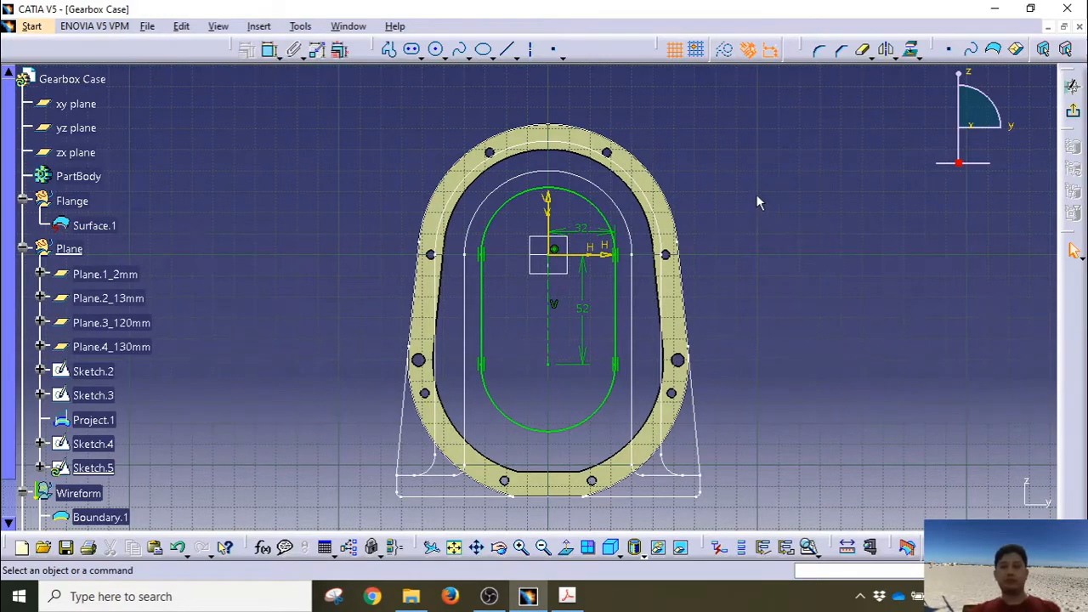
{"action": "left_click", "coordinate": [300, 25]}
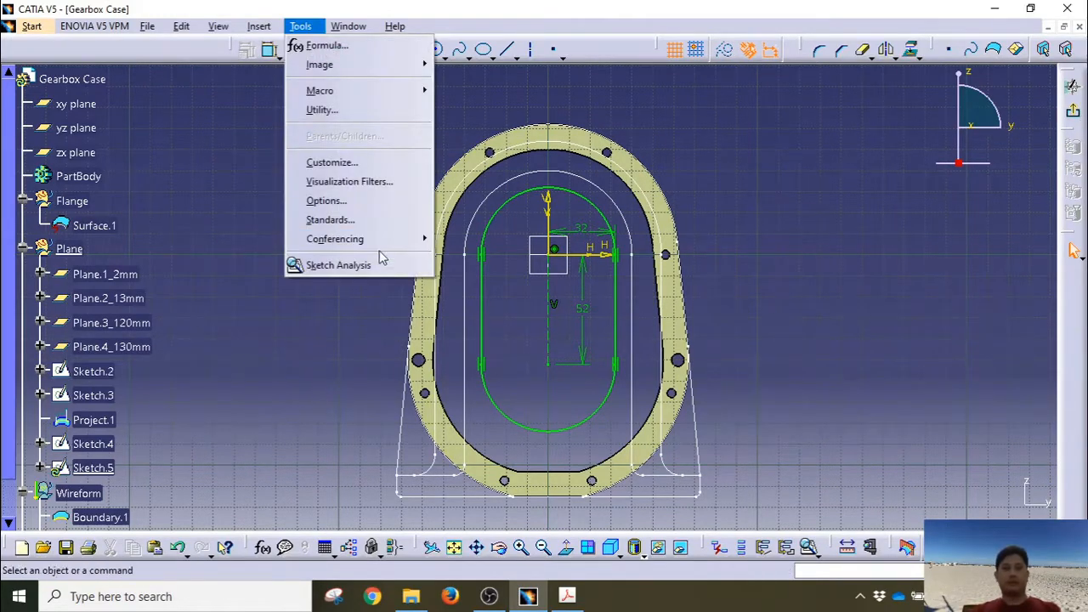
{"action": "left_click", "coordinate": [340, 265]}
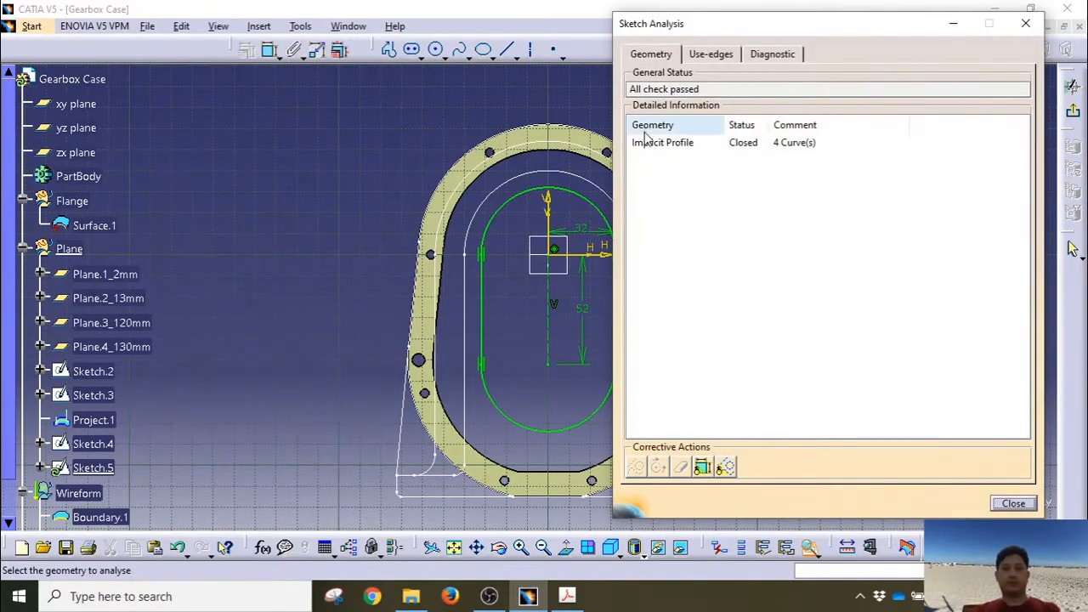
{"action": "left_click", "coordinate": [1011, 504]}
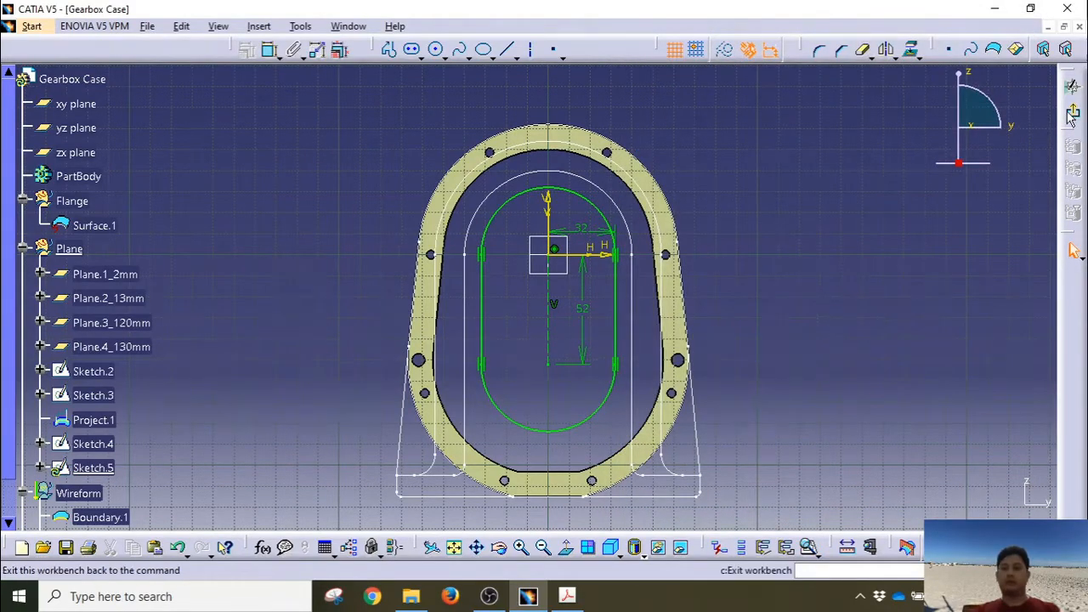
Step: Exit Sketch.5 and start Sketch.6 with an elongated hole from the origin downward
{"action": "left_click", "coordinate": [1072, 248]}
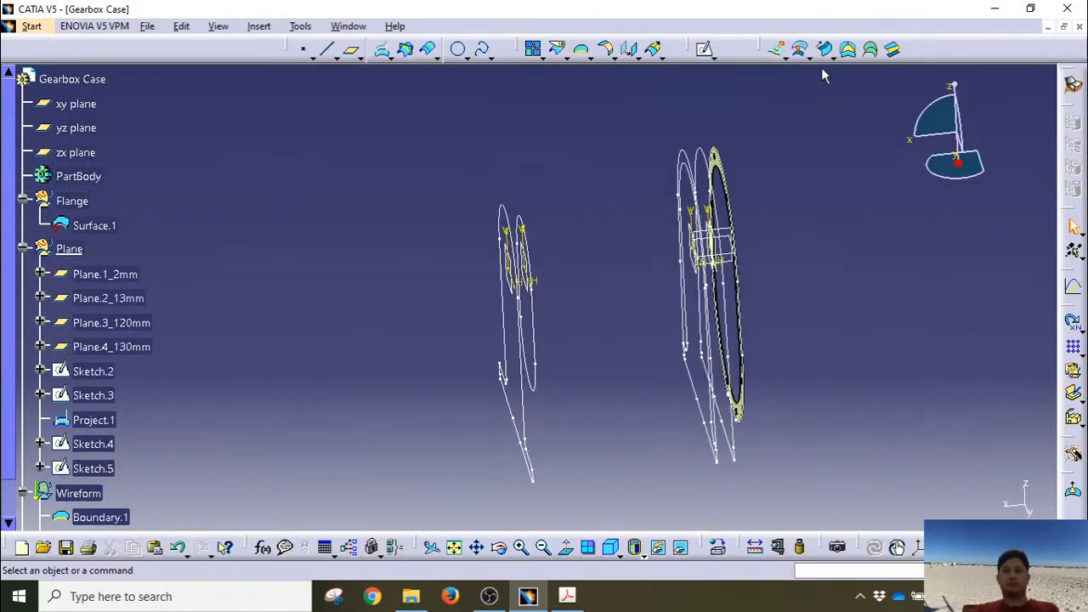
{"action": "mouse_move", "coordinate": [407, 361]}
{"action": "middle_mouse_down"}
{"action": "mouse_move", "coordinate": [376, 337]}
{"action": "mouse_move", "coordinate": [425, 332]}
{"action": "mouse_move", "coordinate": [413, 342]}
{"action": "mouse_move", "coordinate": [444, 378]}
{"action": "mouse_move", "coordinate": [481, 365]}
{"action": "middle_mouse_up"}
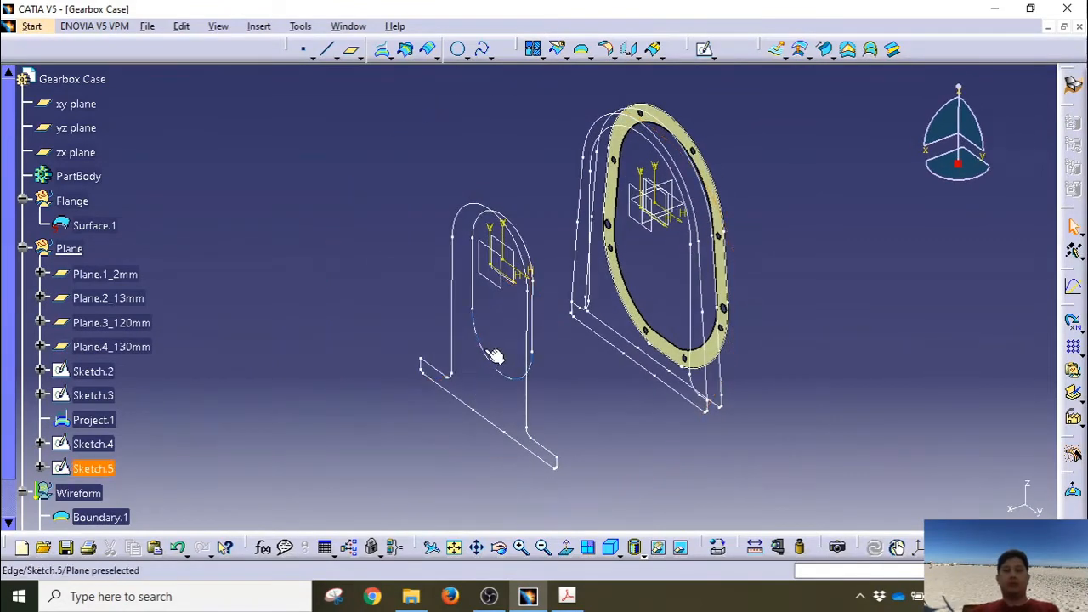
{"action": "middle_click_drag", "start_coordinate": [688, 380], "coordinate": [729, 370]}
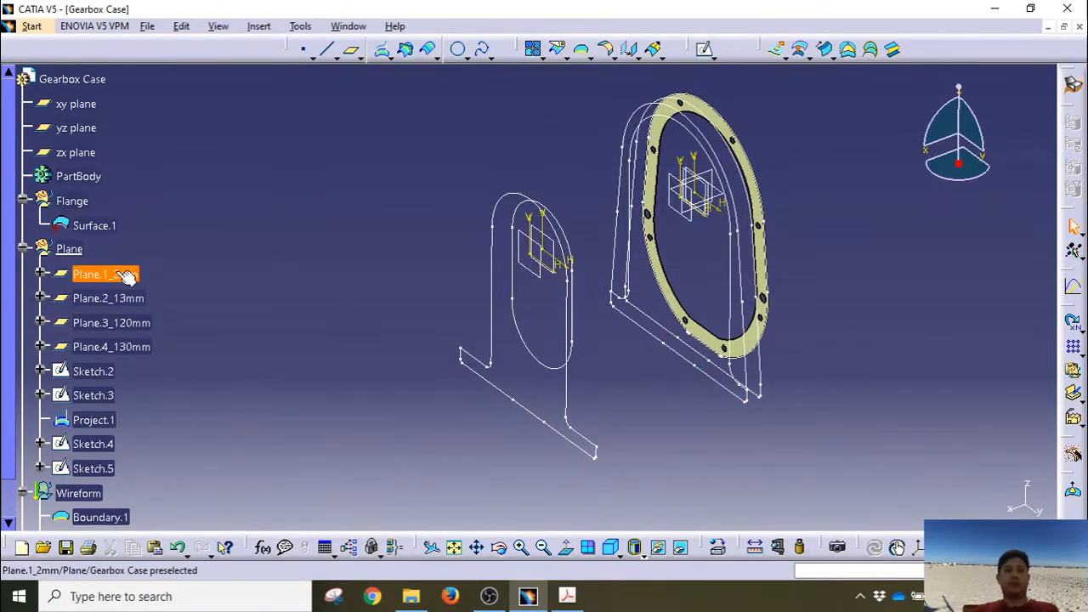
{"action": "left_click", "coordinate": [702, 48]}
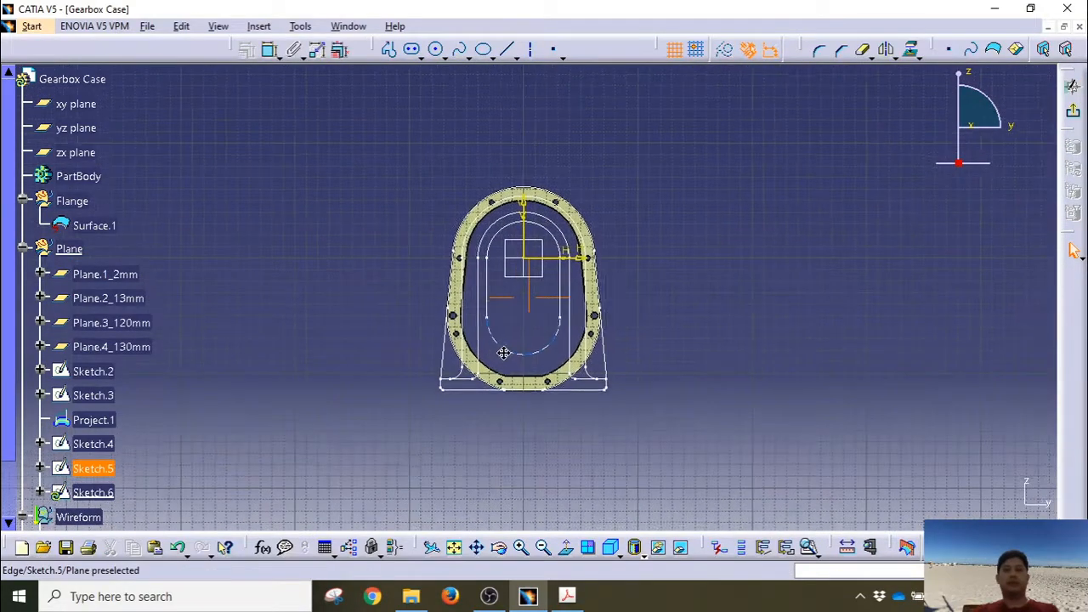
{"action": "middle_click_drag", "start_coordinate": [520, 291], "coordinate": [488, 246]}
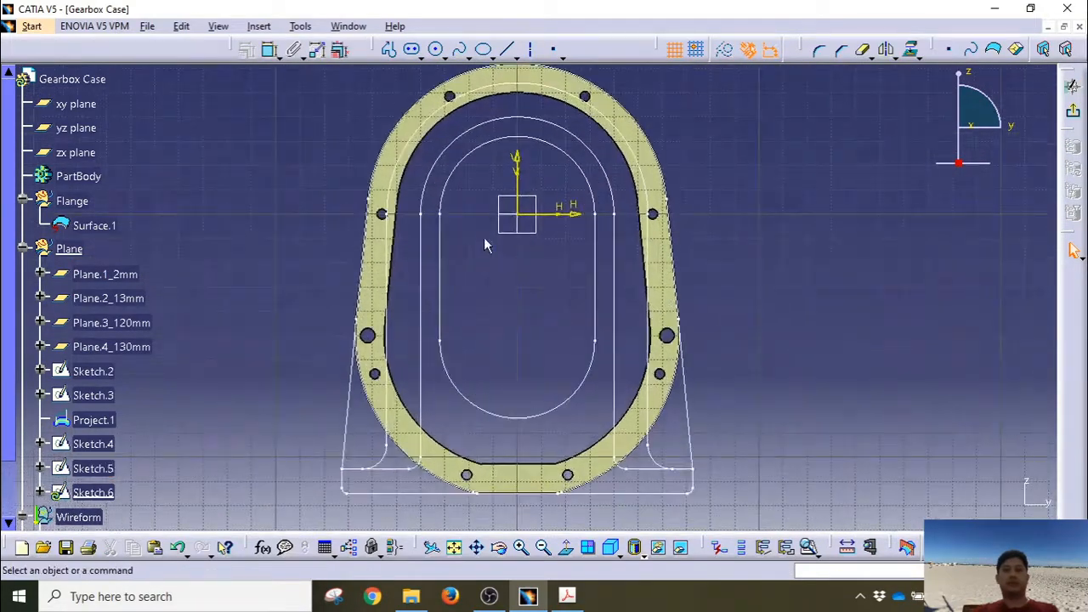
{"action": "left_click", "coordinate": [413, 51]}
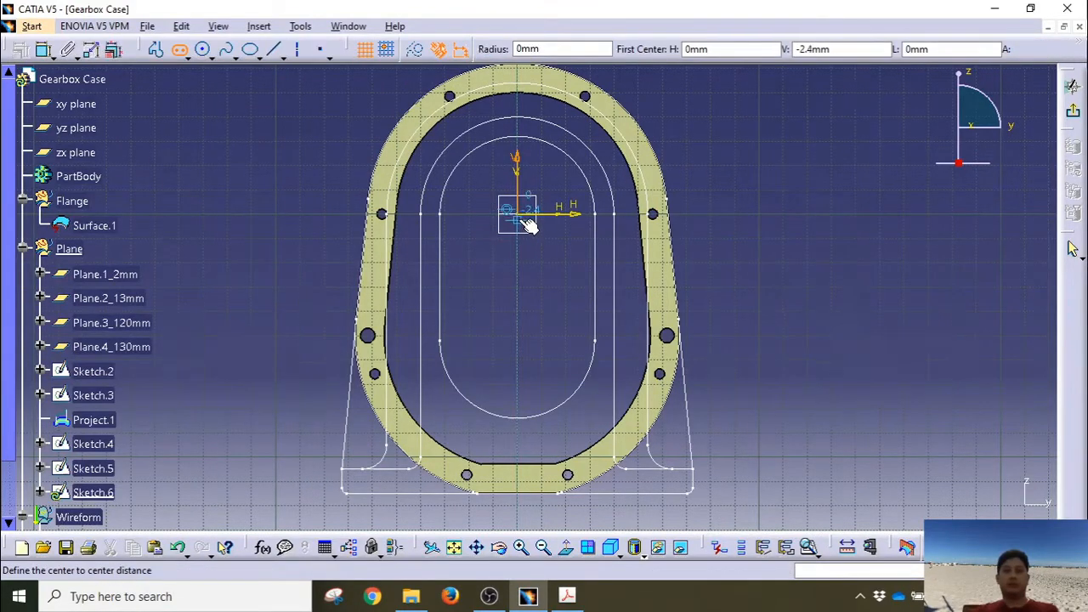
{"action": "left_click", "coordinate": [524, 216]}
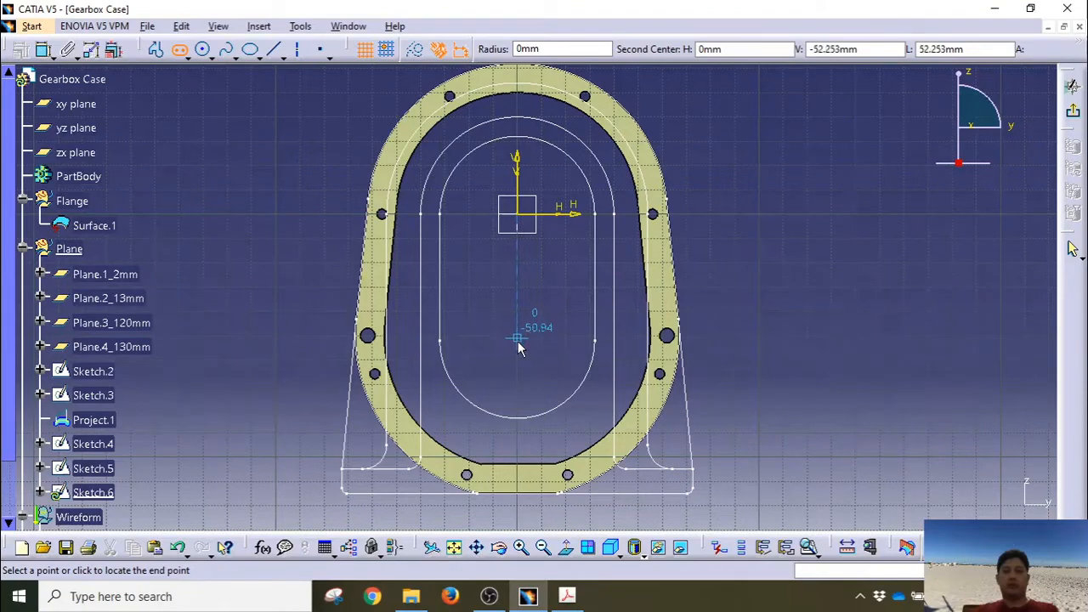
{"action": "left_click", "coordinate": [519, 344]}
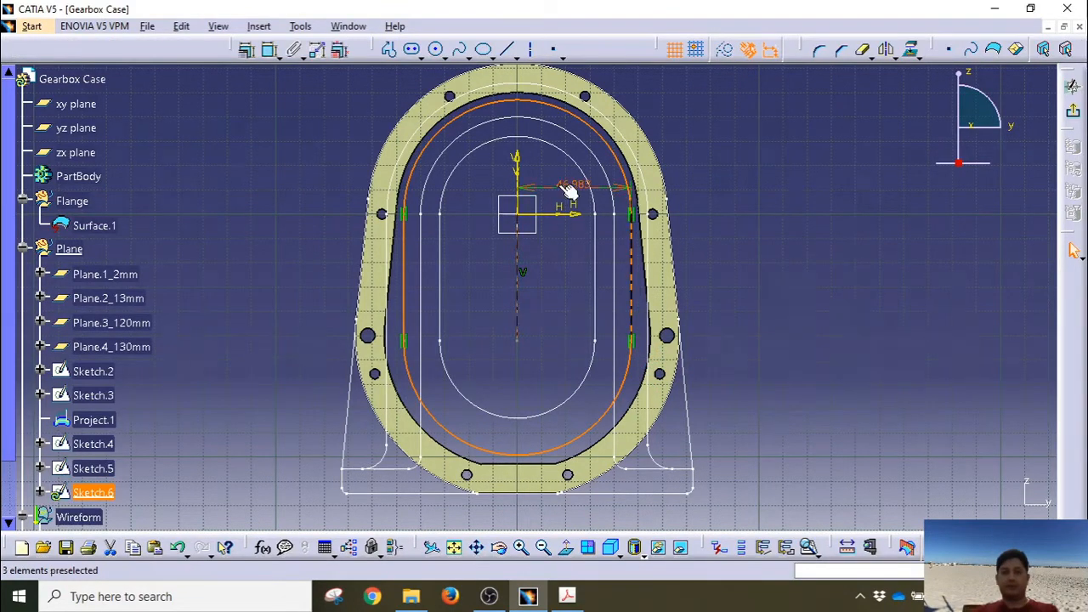
Step: Set the slot's offset dimension to 45 mm and add a 52 mm vertical dimension
{"action": "double_click", "coordinate": [563, 186]}
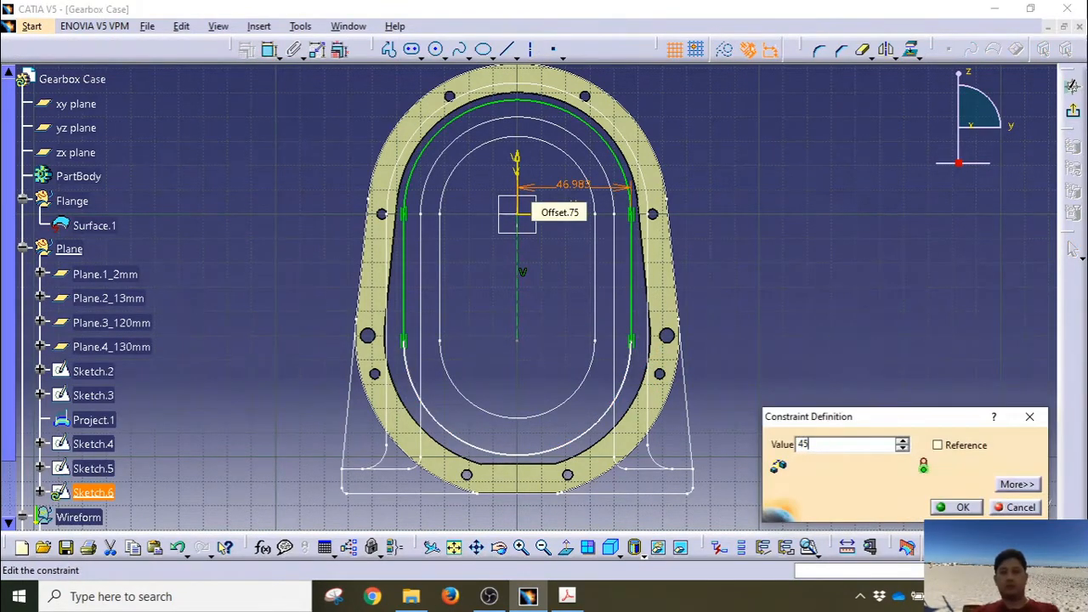
{"action": "key", "text": "Return"}
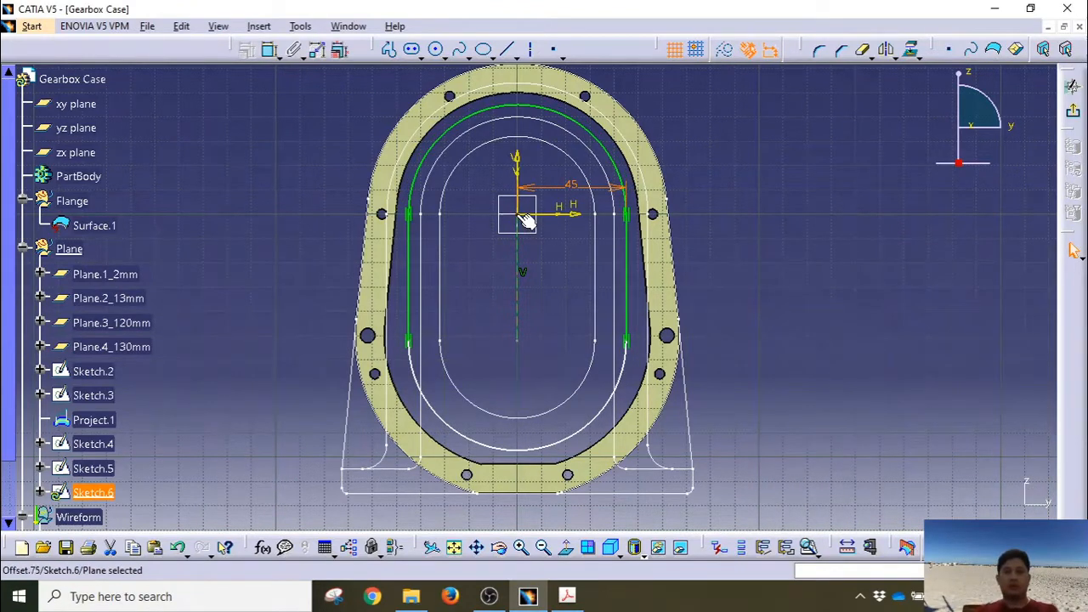
{"action": "left_click", "coordinate": [516, 340], "text": "ctrl"}
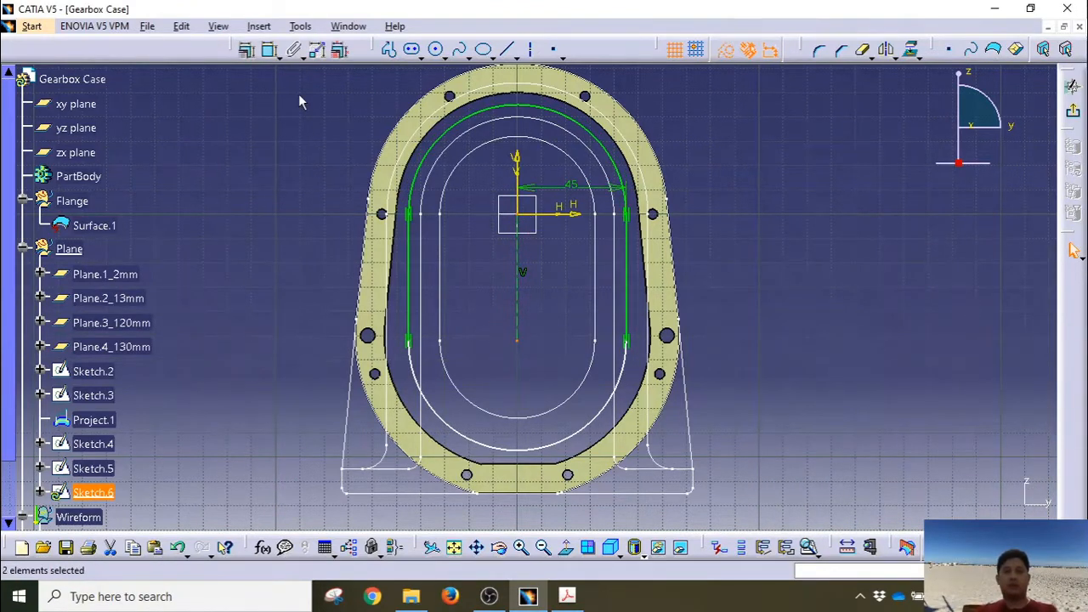
{"action": "left_click", "coordinate": [269, 51]}
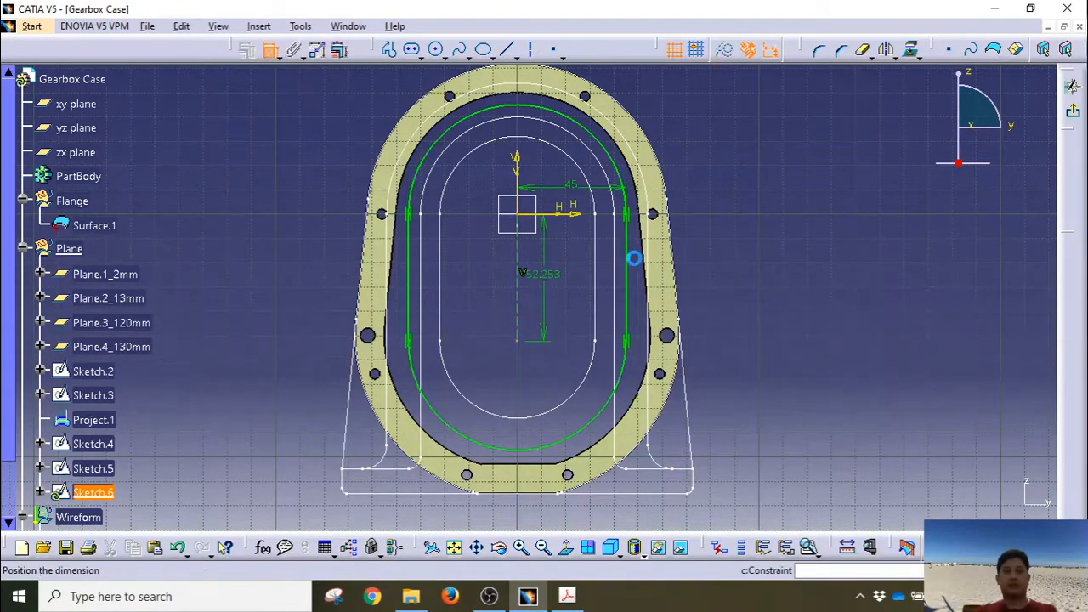
{"action": "left_click", "coordinate": [555, 278]}
{"action": "double_click", "coordinate": [551, 278]}
{"action": "type", "text": "5"}
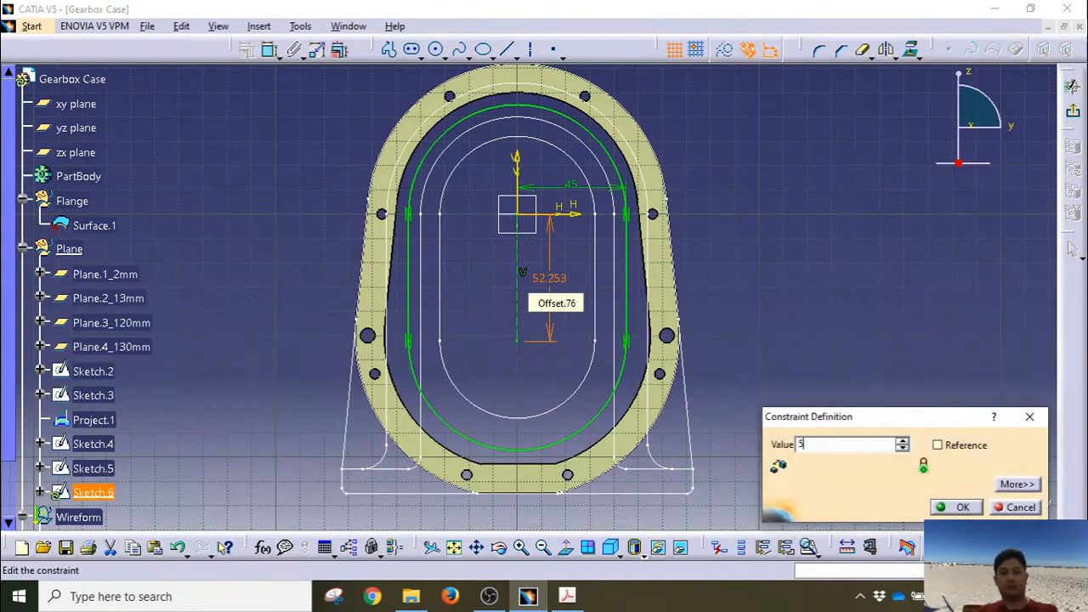
{"action": "type", "text": "2"}
{"action": "key", "text": "Return"}
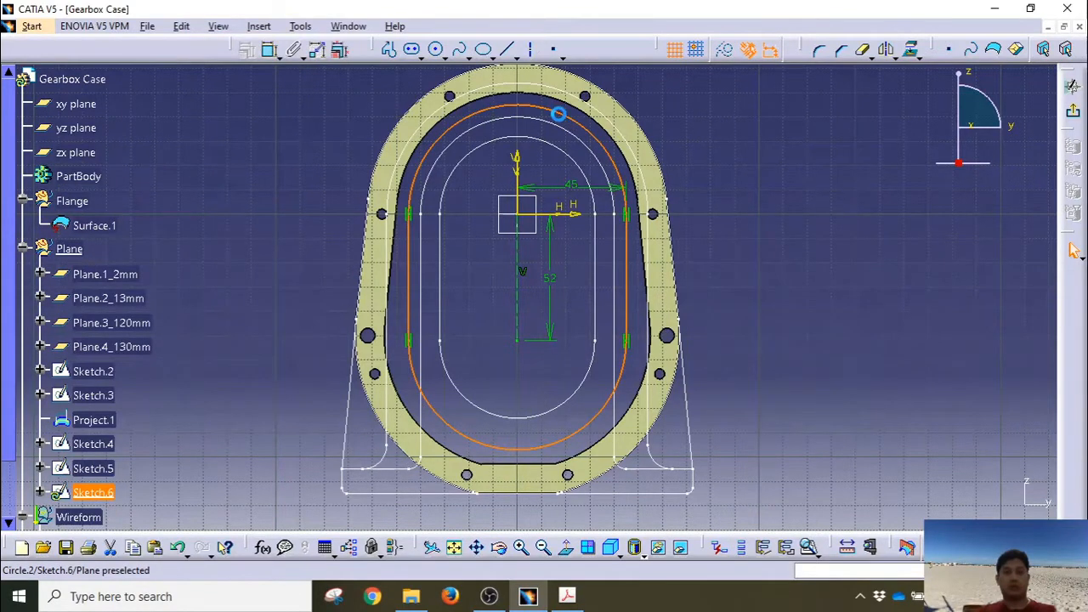
Step: Make the slot concentric with the housing's outer boundary
{"action": "middle_click_drag", "start_coordinate": [559, 113], "coordinate": [563, 155]}
{"action": "left_click", "coordinate": [560, 149]}
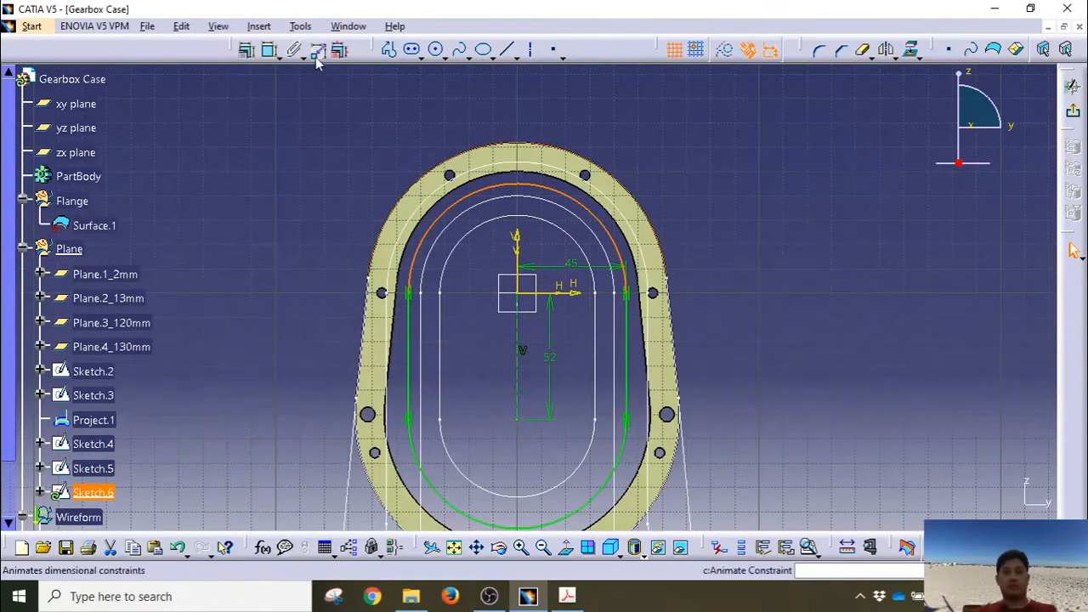
{"action": "left_click", "coordinate": [315, 50]}
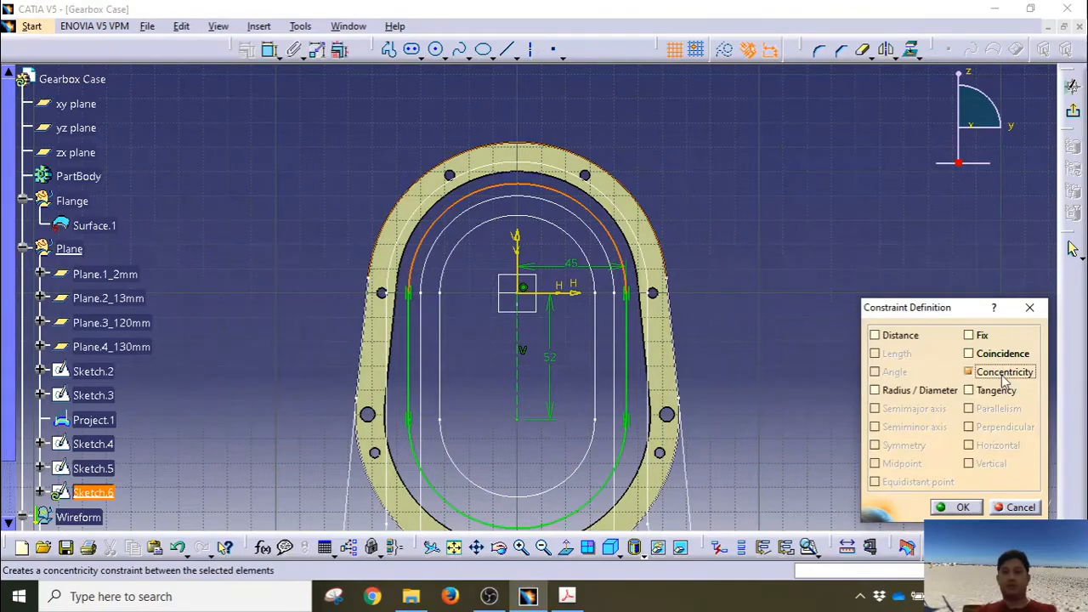
{"action": "left_click", "coordinate": [956, 506]}
{"action": "left_click", "coordinate": [1074, 112]}
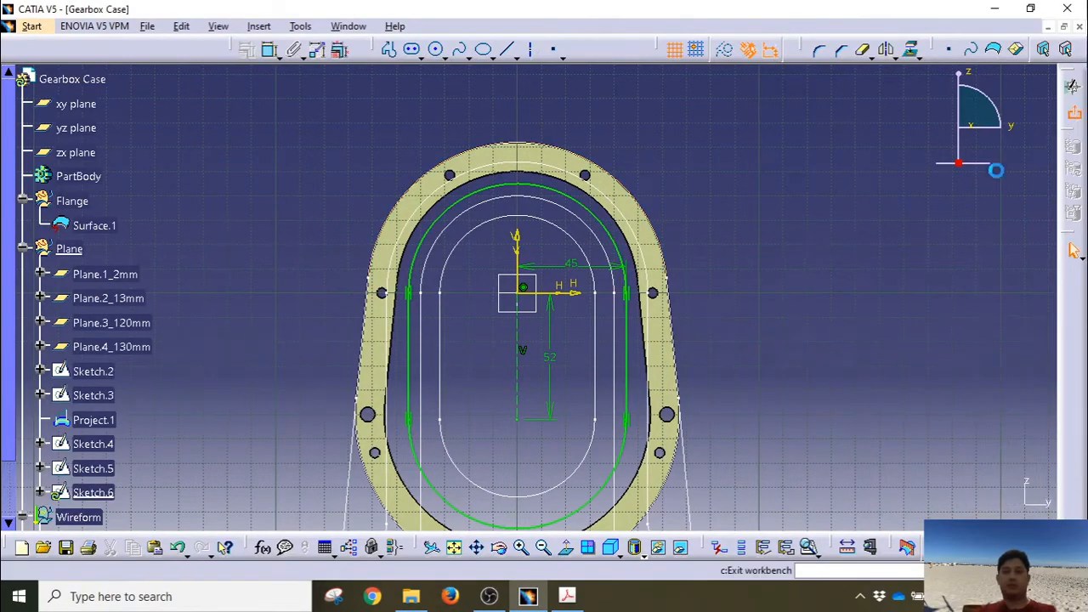
Step: Return to the angled 3D view and collapse the Plane, Wireform and Flange tree branches
{"action": "mouse_move", "coordinate": [672, 247]}
{"action": "middle_mouse_down"}
{"action": "mouse_move", "coordinate": [699, 188]}
{"action": "mouse_move", "coordinate": [721, 250]}
{"action": "mouse_move", "coordinate": [629, 282]}
{"action": "mouse_move", "coordinate": [705, 286]}
{"action": "mouse_move", "coordinate": [688, 297]}
{"action": "mouse_move", "coordinate": [685, 320]}
{"action": "mouse_move", "coordinate": [740, 294]}
{"action": "mouse_move", "coordinate": [780, 243]}
{"action": "mouse_move", "coordinate": [716, 246]}
{"action": "mouse_move", "coordinate": [652, 340]}
{"action": "middle_mouse_up"}
{"action": "mouse_move", "coordinate": [535, 303]}
{"action": "middle_mouse_down"}
{"action": "mouse_move", "coordinate": [583, 232]}
{"action": "mouse_move", "coordinate": [490, 291]}
{"action": "middle_mouse_up"}
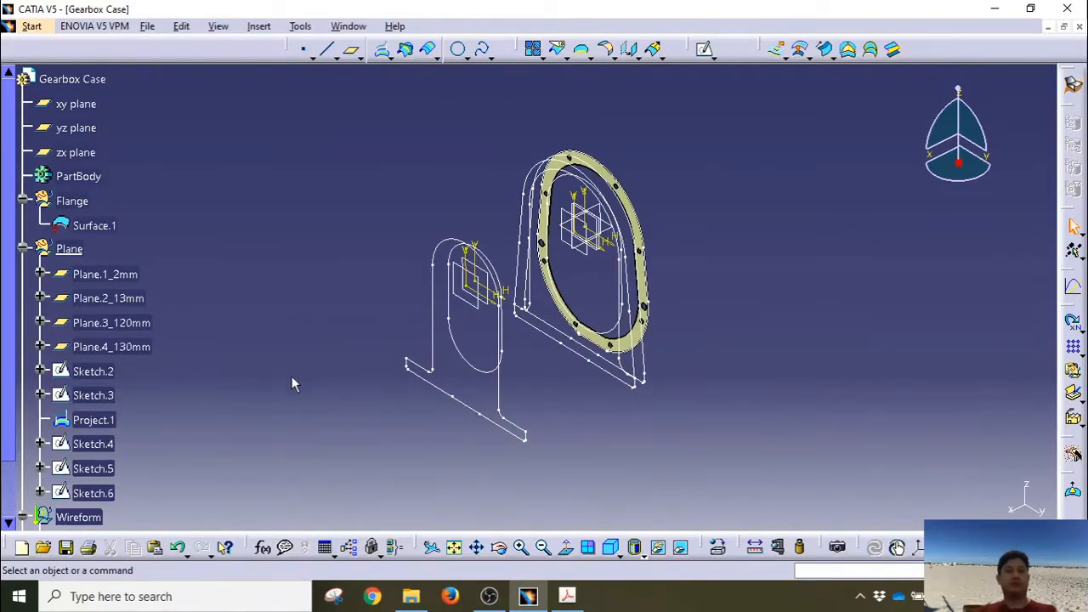
{"action": "scroll", "coordinate": [286, 335], "scroll_direction": "down", "scroll_amount": 1}
{"action": "scroll", "coordinate": [286, 335], "scroll_direction": "up", "scroll_amount": 2}
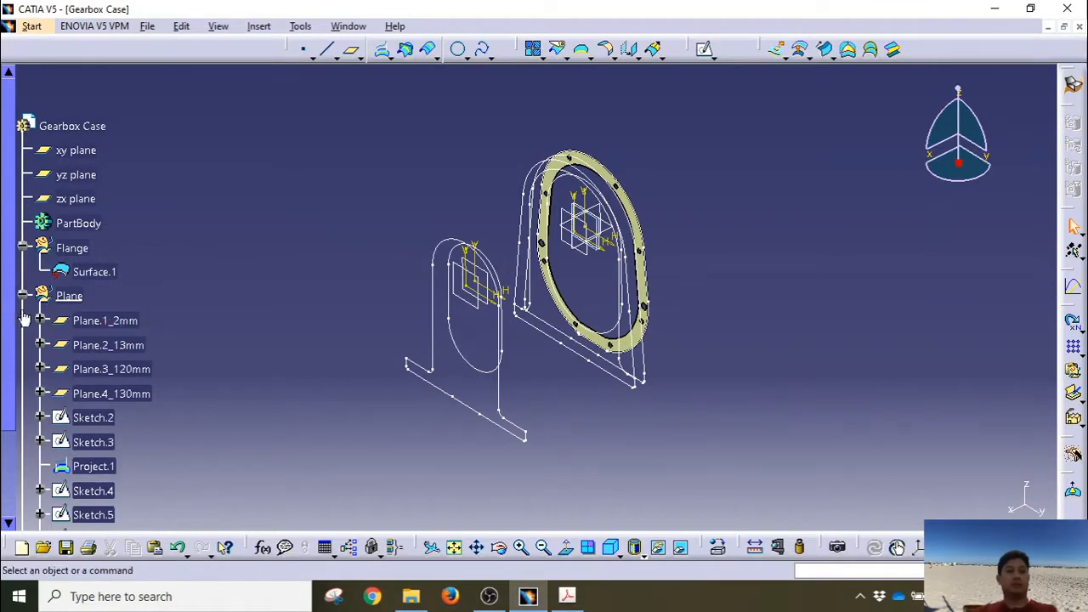
{"action": "left_click", "coordinate": [23, 295]}
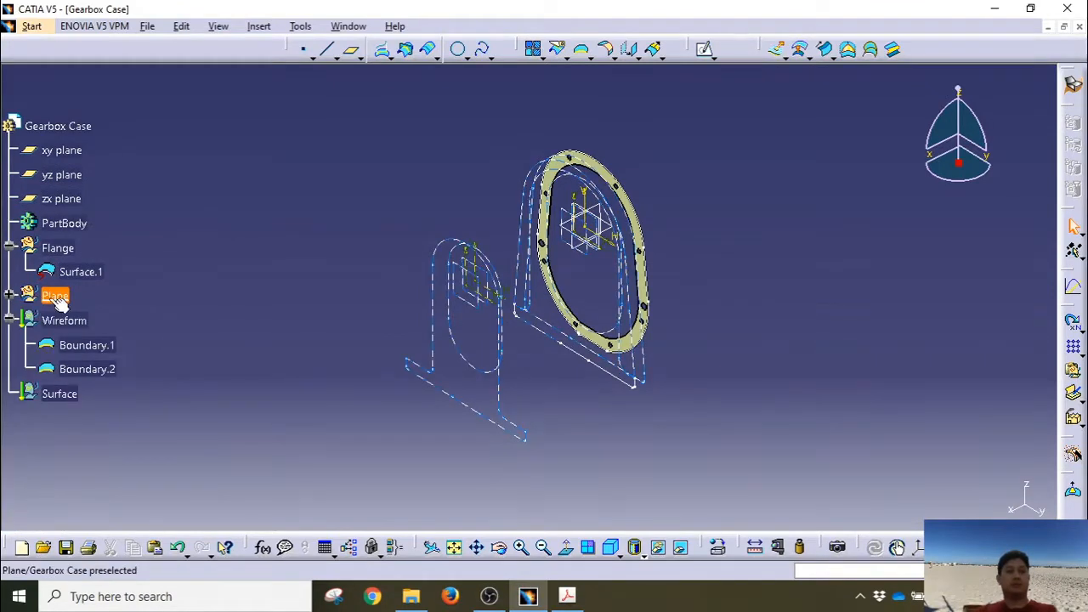
{"action": "left_click", "coordinate": [8, 320]}
{"action": "left_click", "coordinate": [8, 248]}
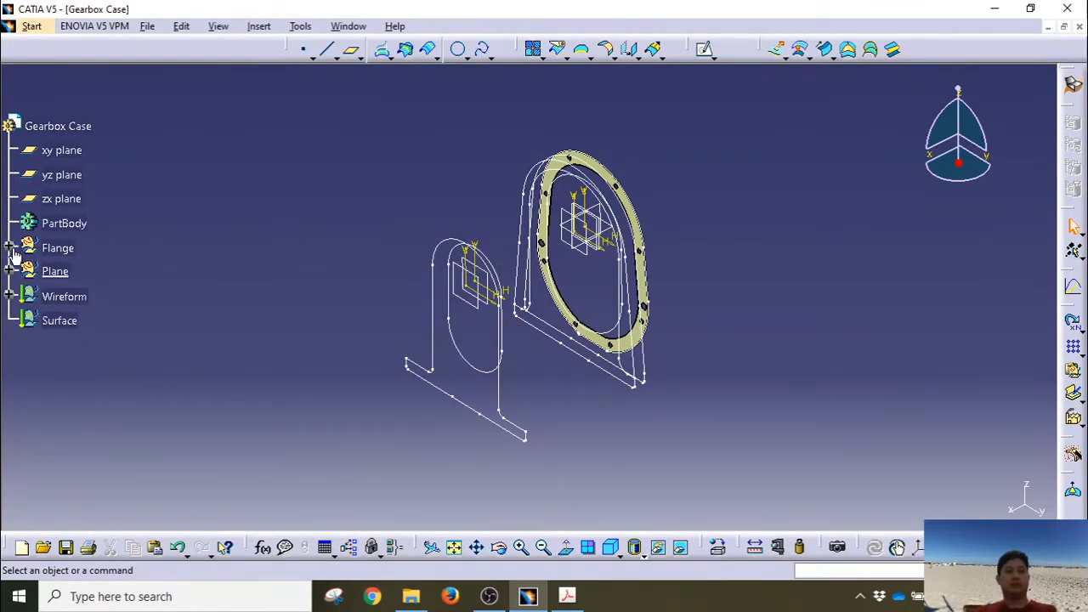
{"action": "scroll", "coordinate": [133, 259], "scroll_direction": "down", "scroll_amount": 1}
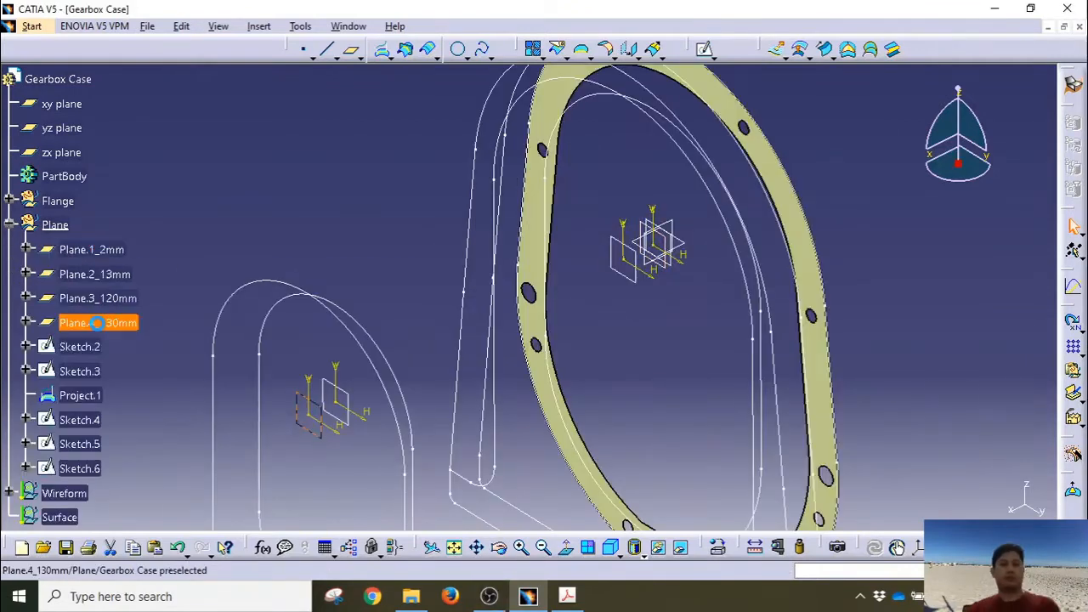
Step: Start Sketch.7 on Plane.4_130mm and draw a circle centred on the origin
{"action": "left_click", "coordinate": [703, 49]}
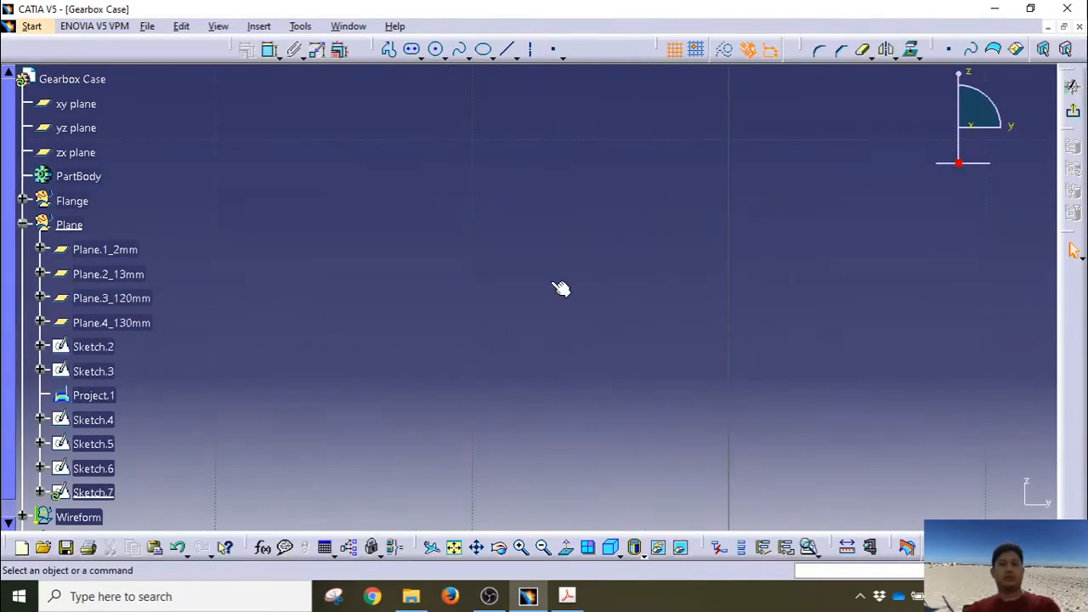
{"action": "left_click", "coordinate": [454, 547]}
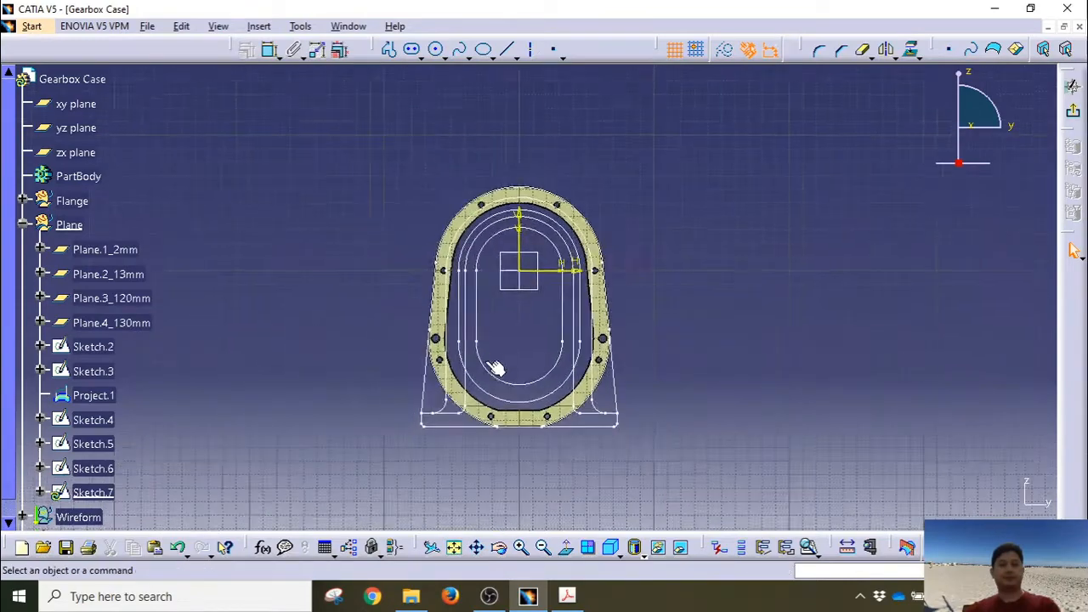
{"action": "mouse_move", "coordinate": [504, 318]}
{"action": "middle_mouse_down", "text": "ctrl"}
{"action": "mouse_move", "coordinate": [502, 176]}
{"action": "mouse_move", "coordinate": [491, 237]}
{"action": "middle_mouse_up", "text": "ctrl"}
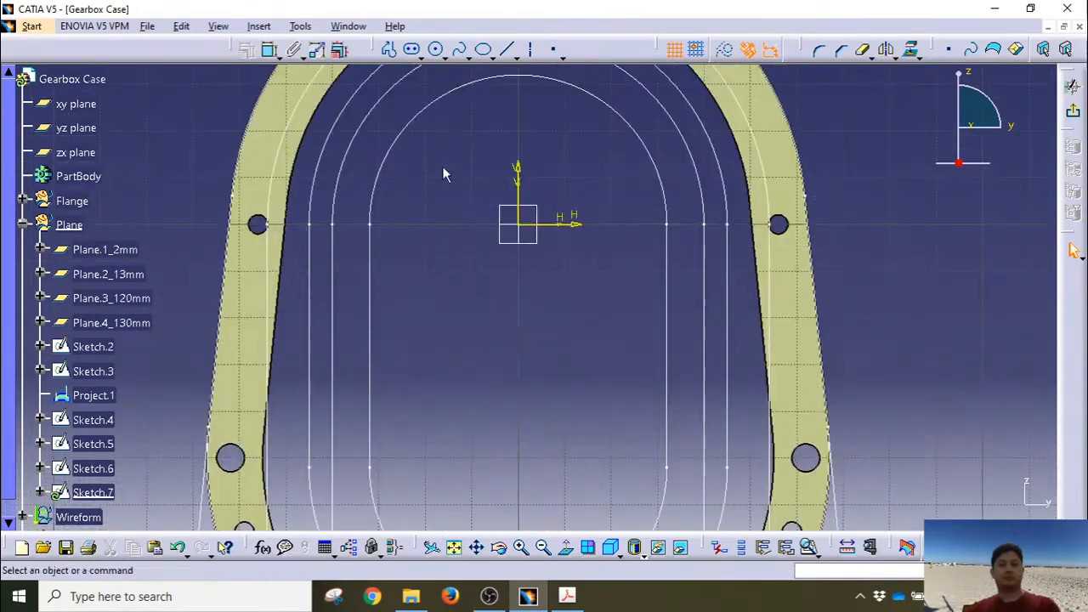
{"action": "left_click", "coordinate": [437, 51]}
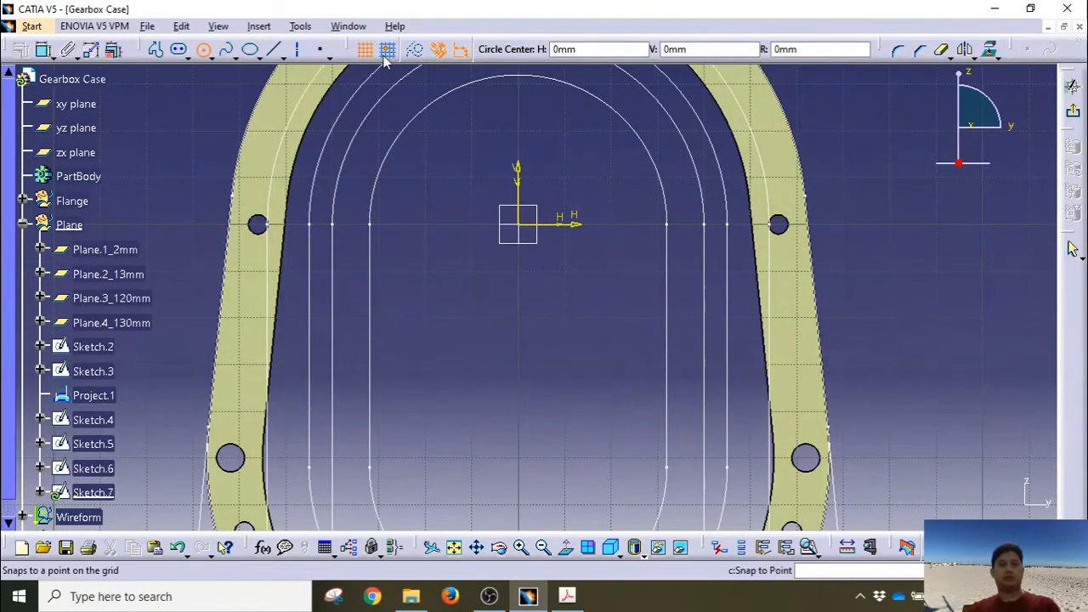
{"action": "left_click", "coordinate": [519, 224]}
{"action": "left_click", "coordinate": [653, 409]}
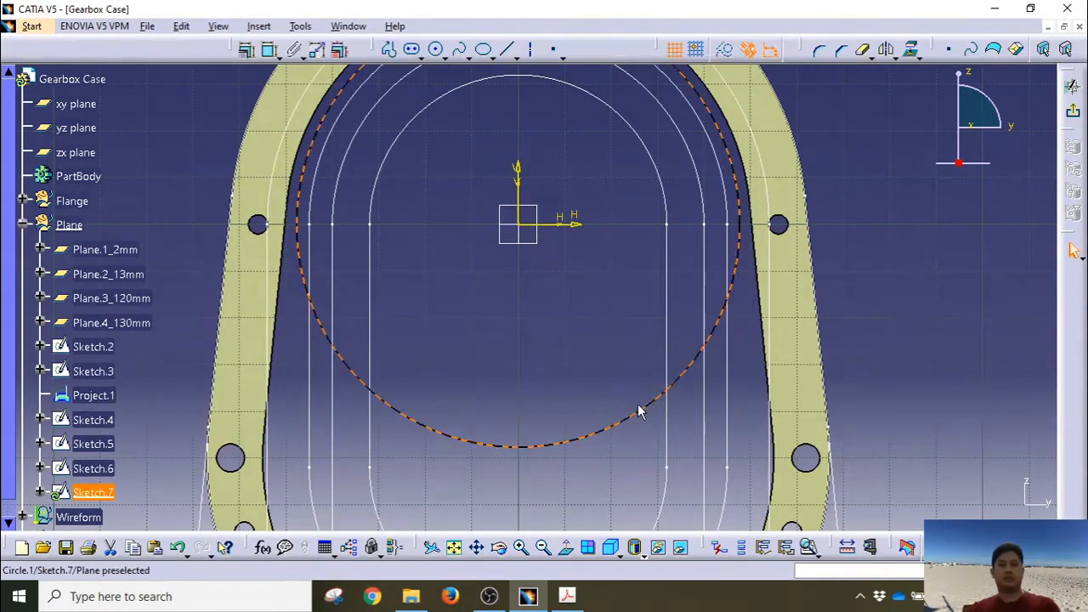
Step: Dimension the circle's radius, entering 54 and then re-editing the value to 52
{"action": "left_click", "coordinate": [273, 49]}
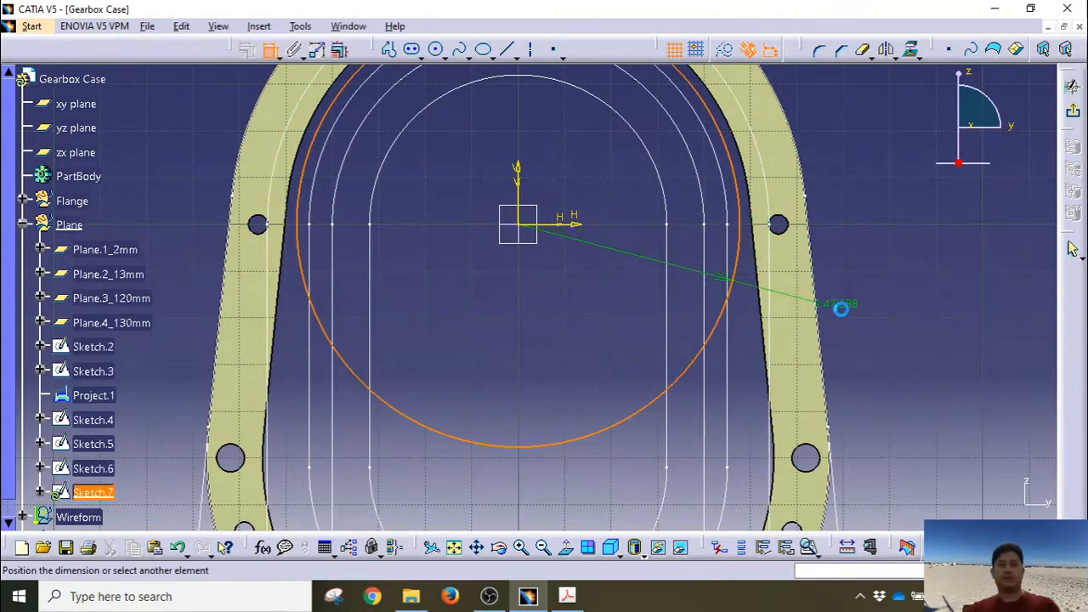
{"action": "left_click", "coordinate": [585, 379]}
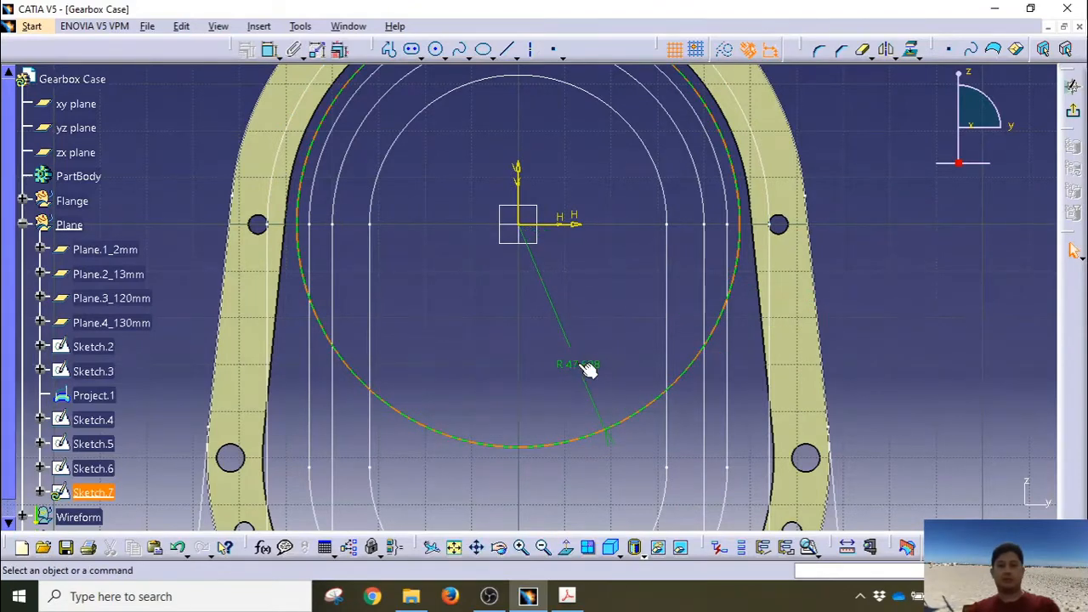
{"action": "double_click", "coordinate": [578, 366]}
{"action": "type", "text": "54mm"}
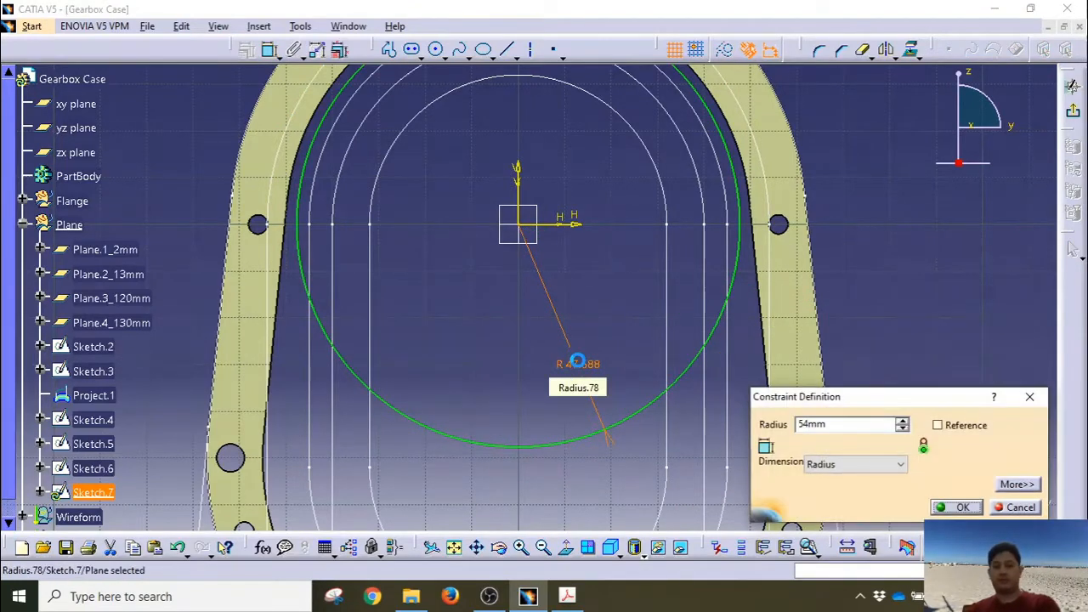
{"action": "key", "text": "Return"}
{"action": "middle_click_drag", "start_coordinate": [578, 376], "coordinate": [582, 414]}
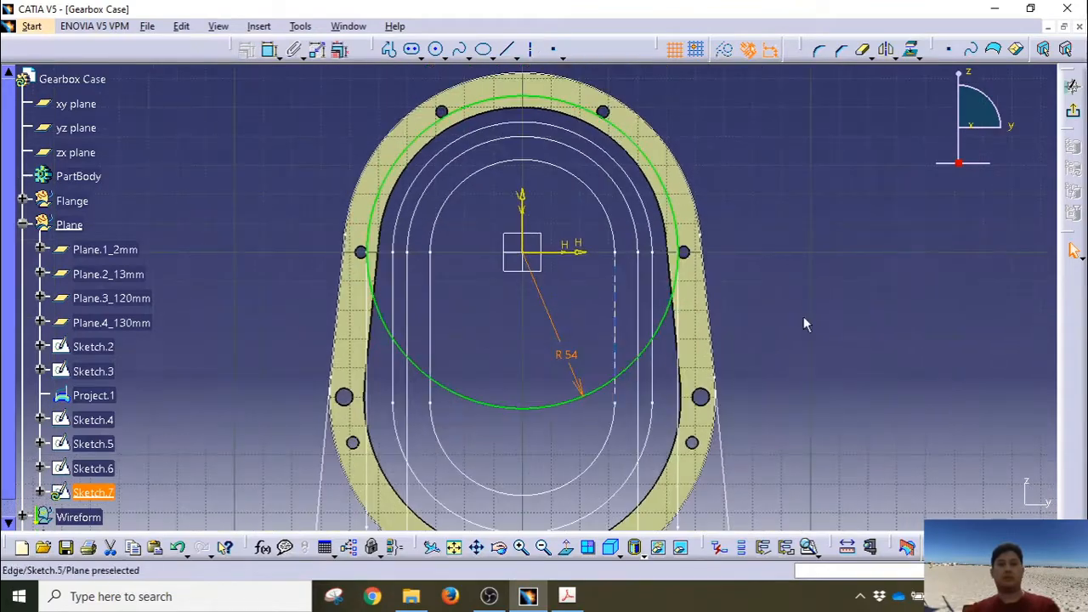
{"action": "left_click", "coordinate": [907, 254]}
{"action": "double_click", "coordinate": [505, 170]}
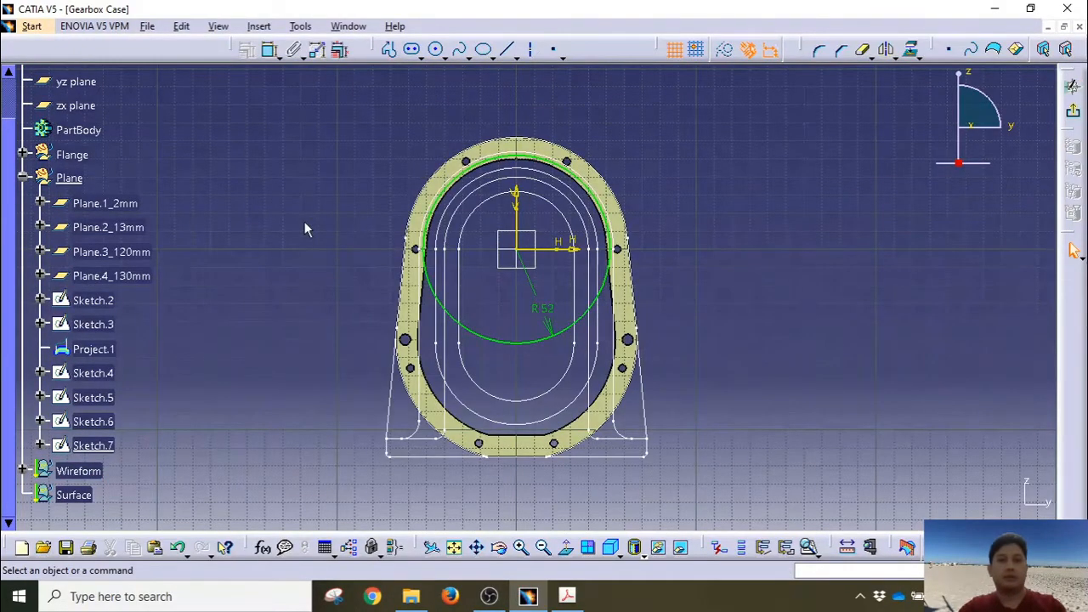
Step: Make the circle concentric with the housing's outer boundary and exit the sketch
{"action": "left_click", "coordinate": [110, 451]}
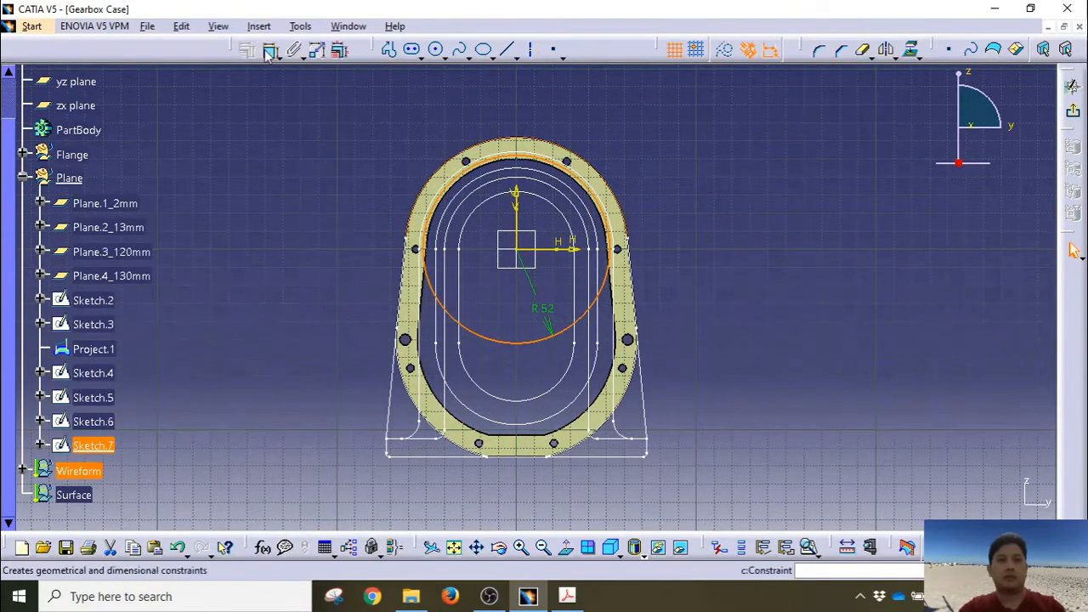
{"action": "left_click", "coordinate": [617, 162]}
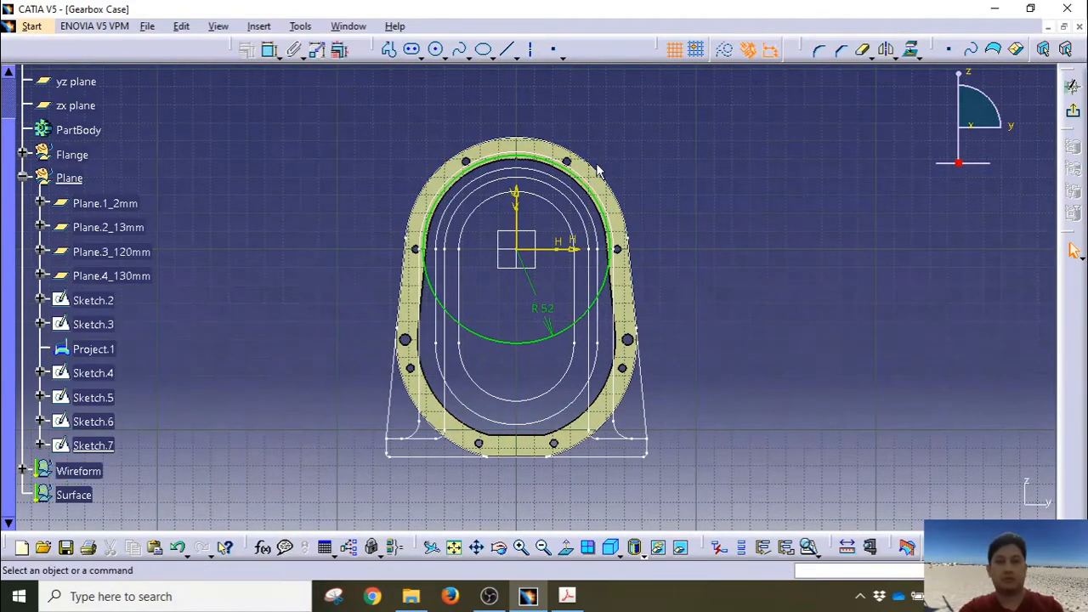
{"action": "left_click", "coordinate": [103, 445]}
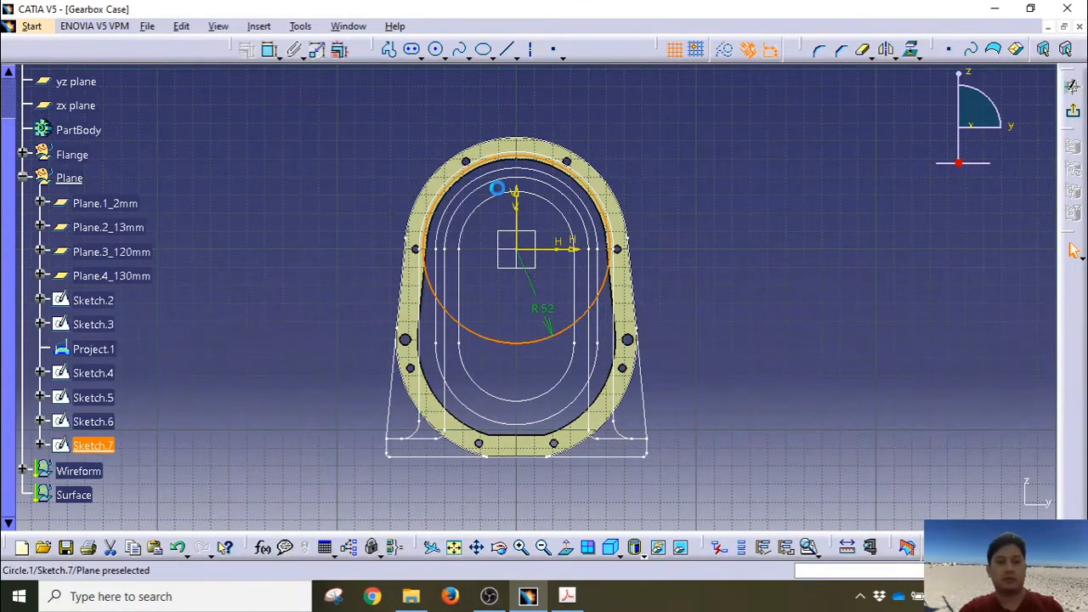
{"action": "left_click", "coordinate": [530, 137], "text": "ctrl"}
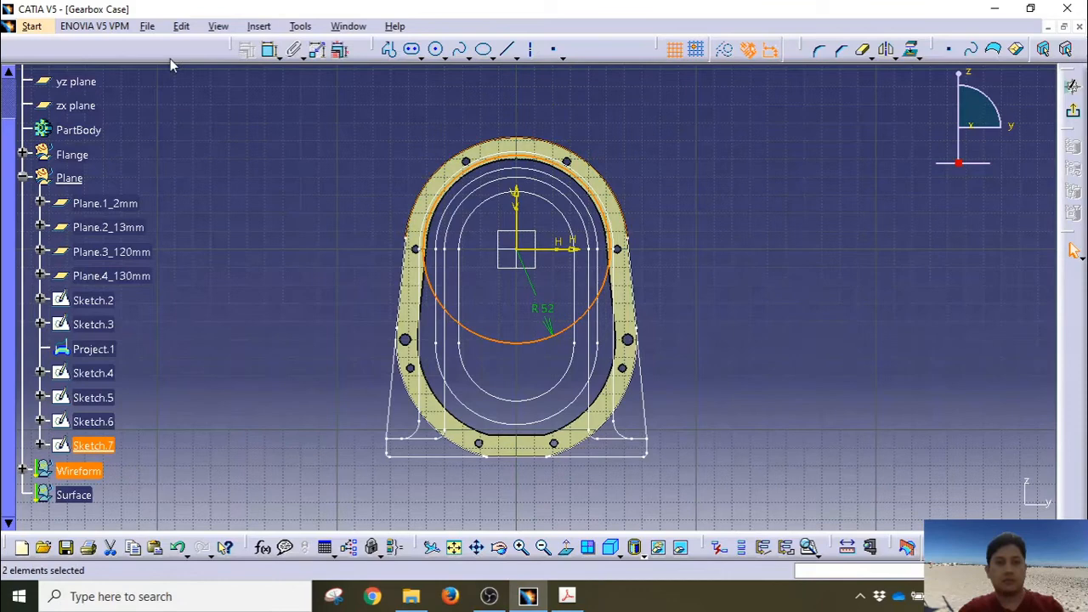
{"action": "left_click", "coordinate": [269, 49]}
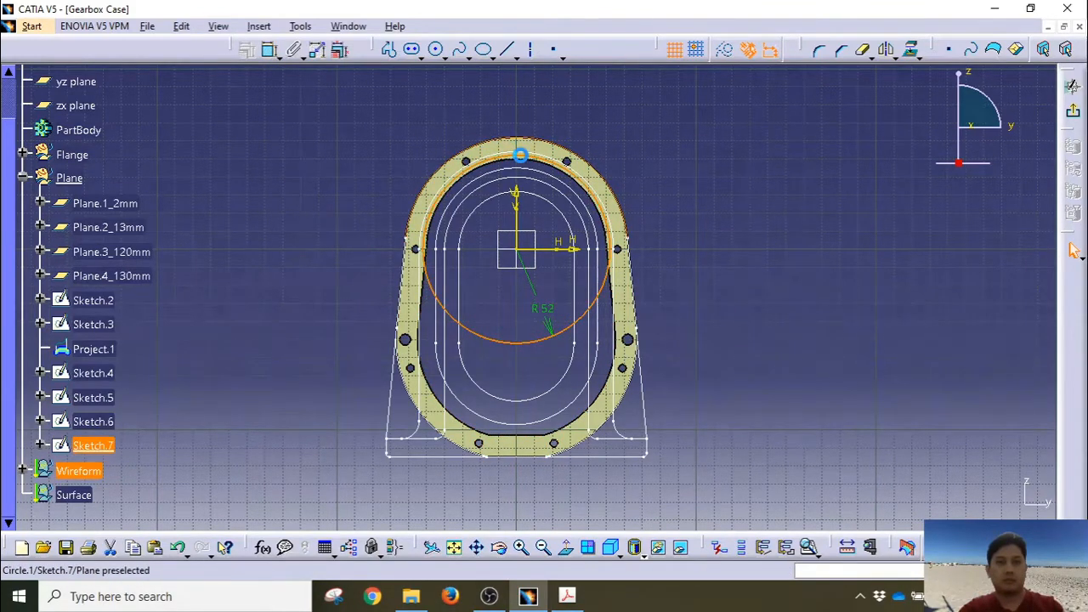
{"action": "left_click", "coordinate": [521, 155], "text": "ctrl"}
{"action": "left_click", "coordinate": [246, 49]}
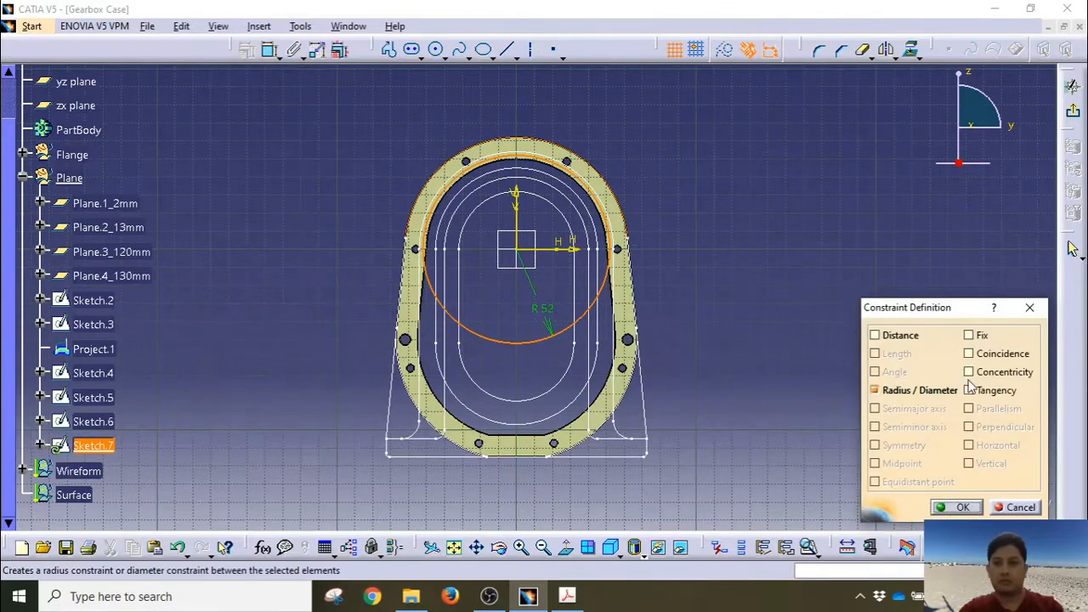
{"action": "left_click", "coordinate": [969, 372]}
{"action": "left_click", "coordinate": [961, 508]}
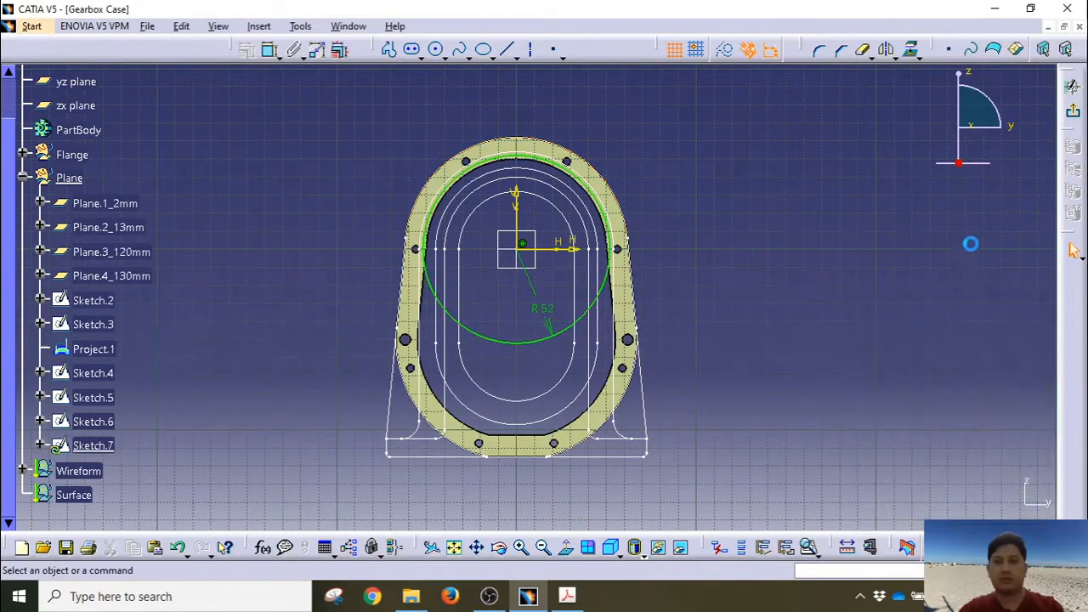
{"action": "left_click", "coordinate": [1073, 248]}
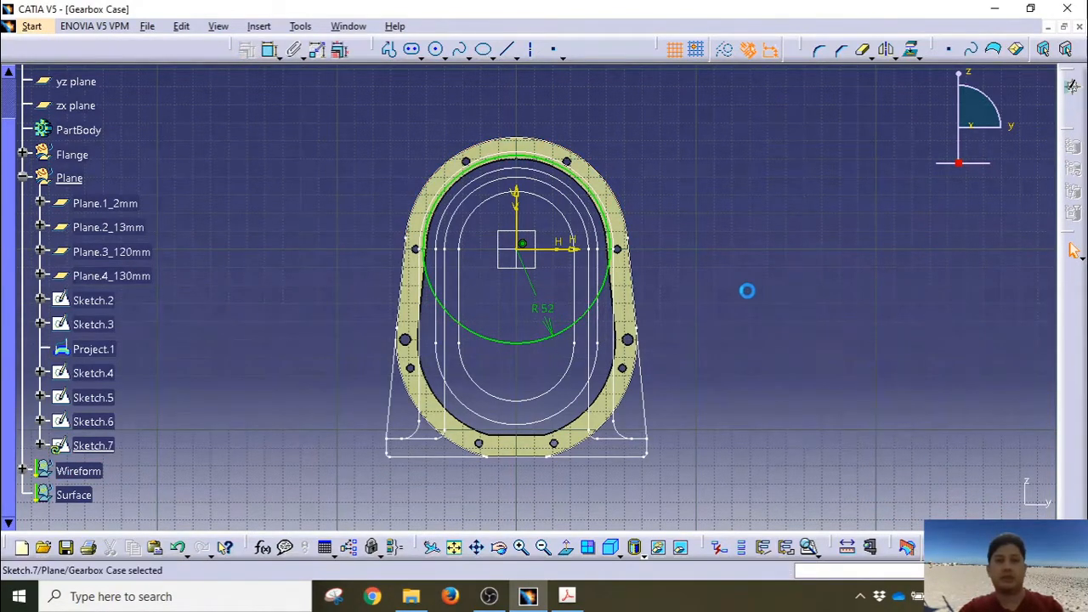
Step: Hide Sketch.7, Sketch.6, Sketch.5 and Sketch.2 with Hide/Show
{"action": "left_click", "coordinate": [640, 318]}
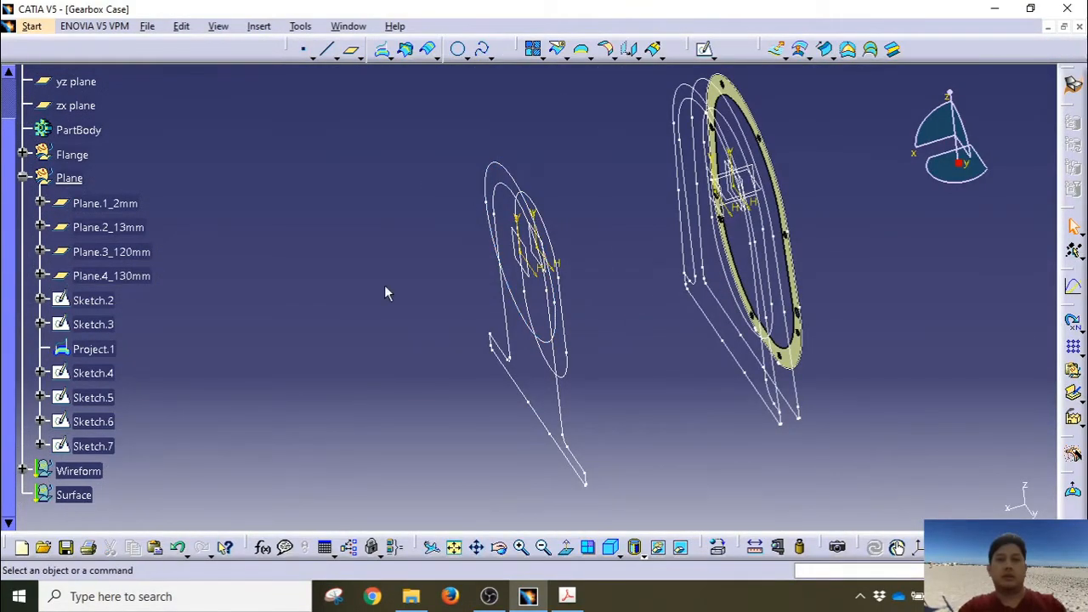
{"action": "right_click", "coordinate": [90, 449]}
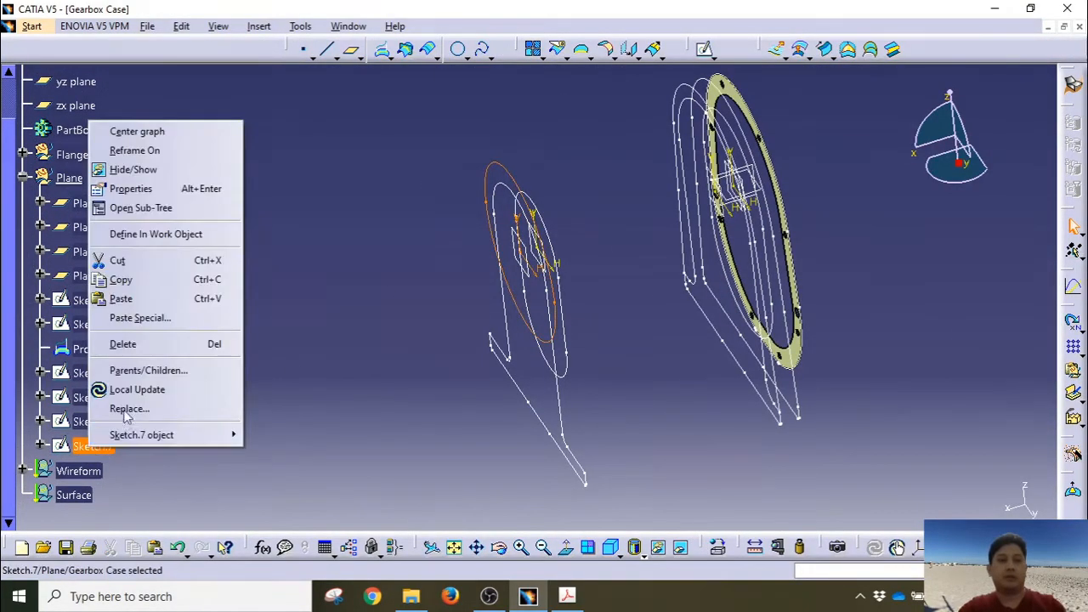
{"action": "left_click", "coordinate": [136, 169]}
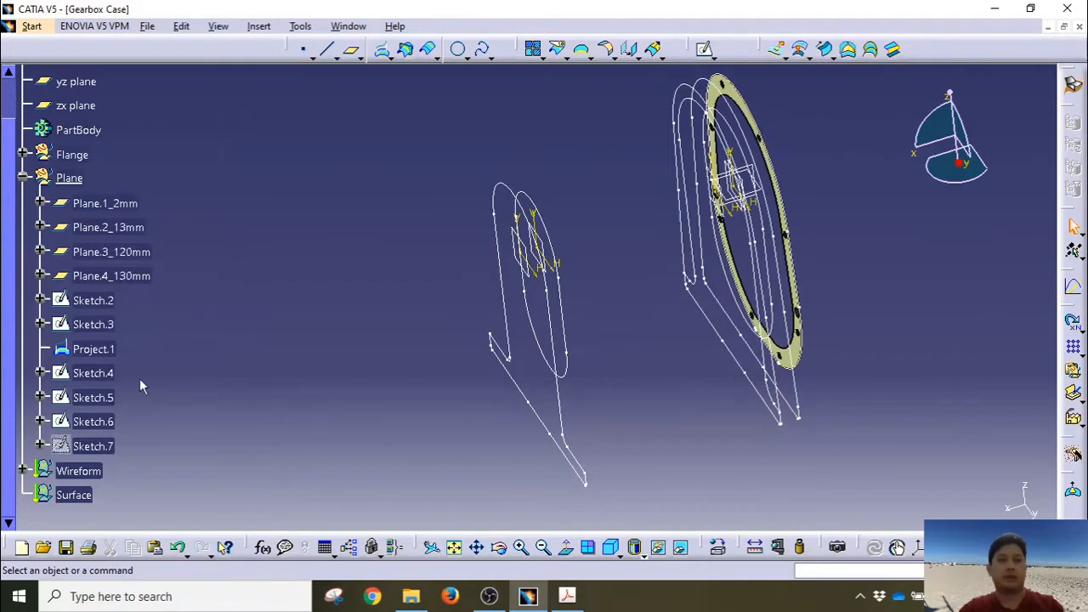
{"action": "right_click", "coordinate": [101, 423]}
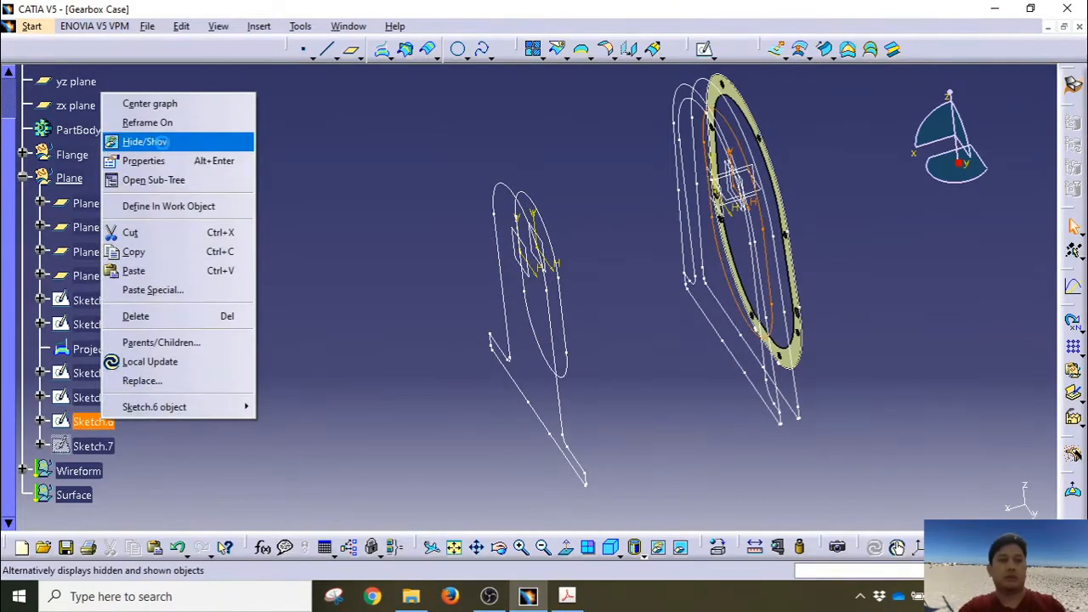
{"action": "left_click", "coordinate": [146, 142]}
{"action": "left_click", "coordinate": [98, 397]}
{"action": "right_click", "coordinate": [98, 397]}
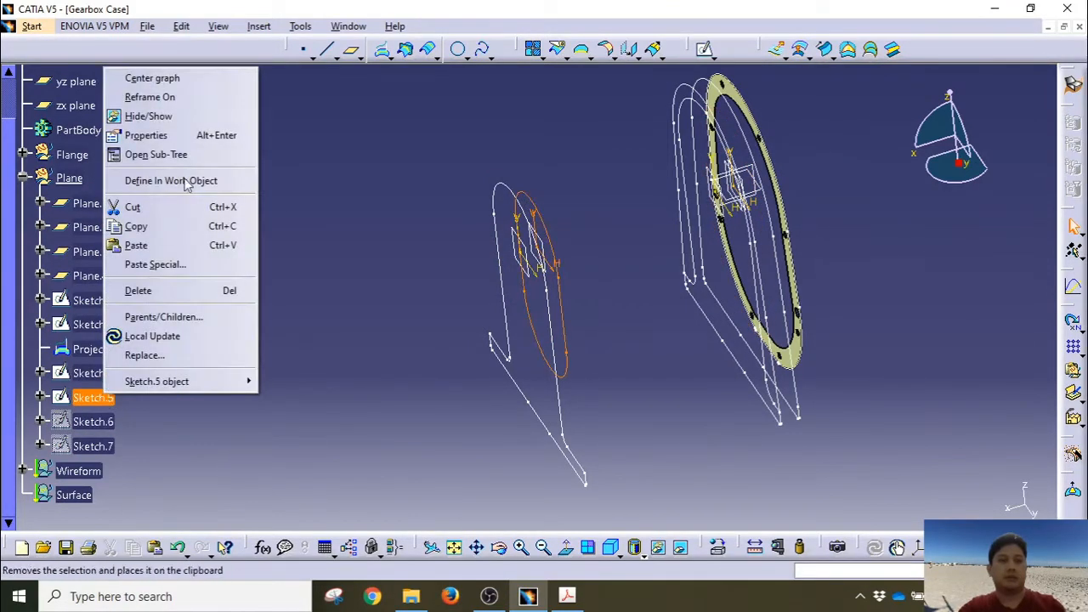
{"action": "left_click", "coordinate": [148, 117]}
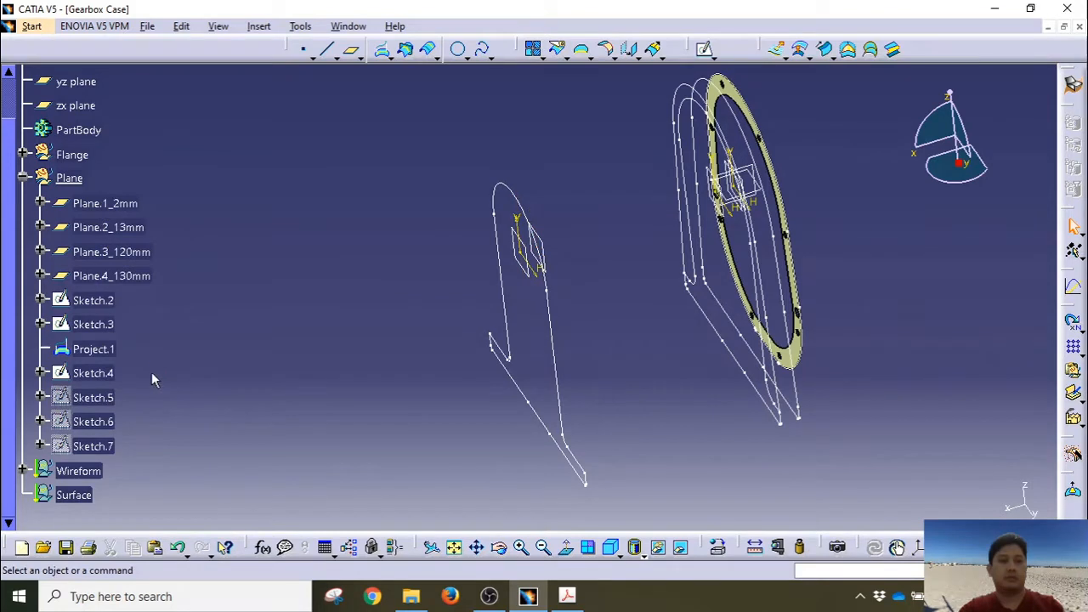
{"action": "left_click", "coordinate": [109, 300]}
{"action": "right_click", "coordinate": [110, 300]}
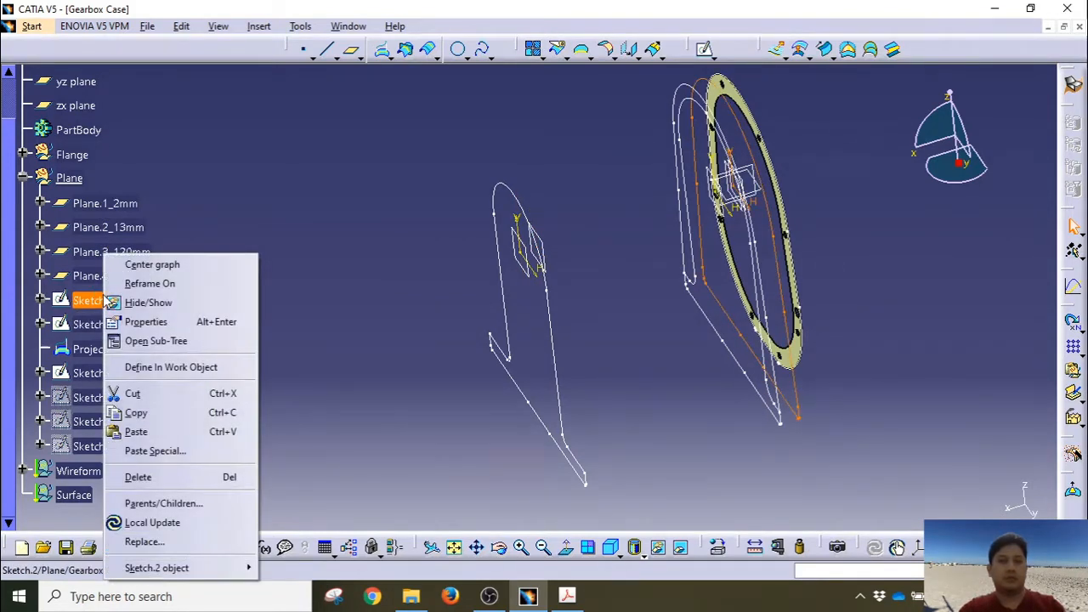
{"action": "left_click", "coordinate": [140, 305]}
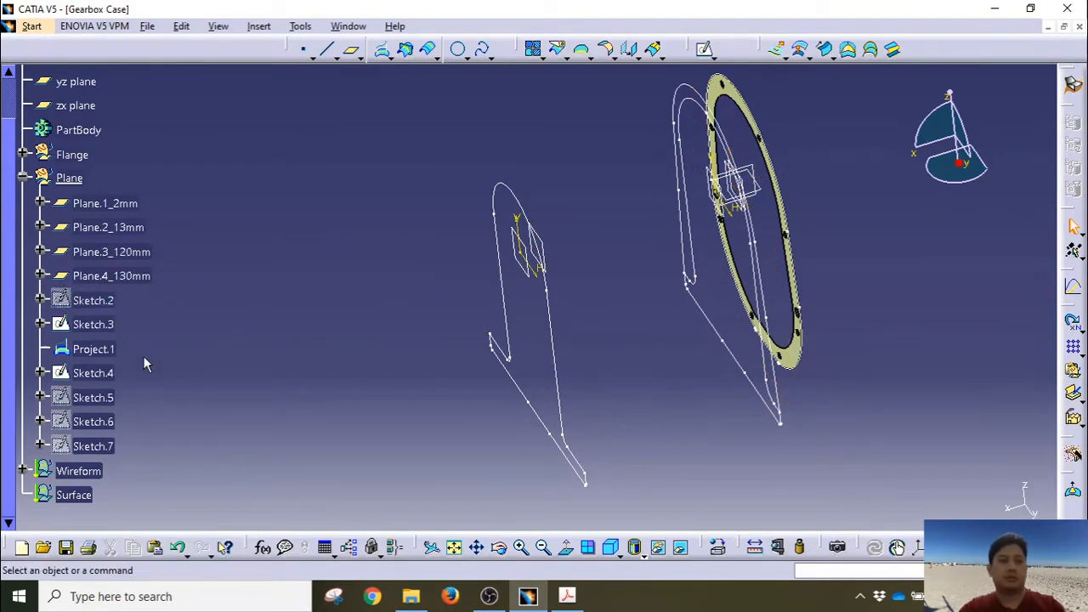
Step: Select Sketch.3 and Sketch.4 and orbit to inspect the remaining outlines
{"action": "left_click", "coordinate": [110, 323]}
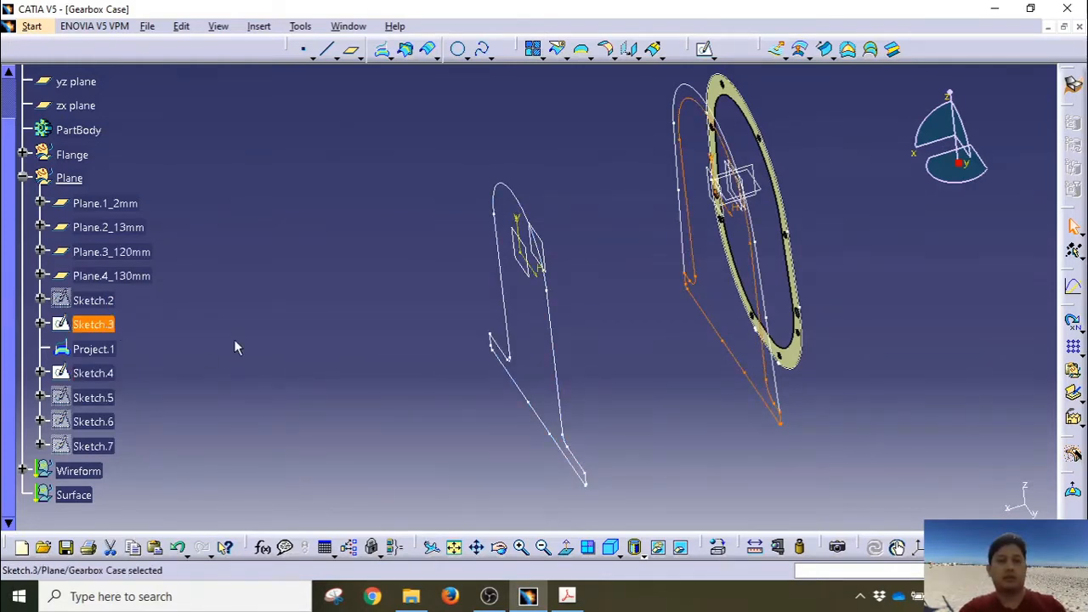
{"action": "left_click", "coordinate": [98, 373], "text": "ctrl"}
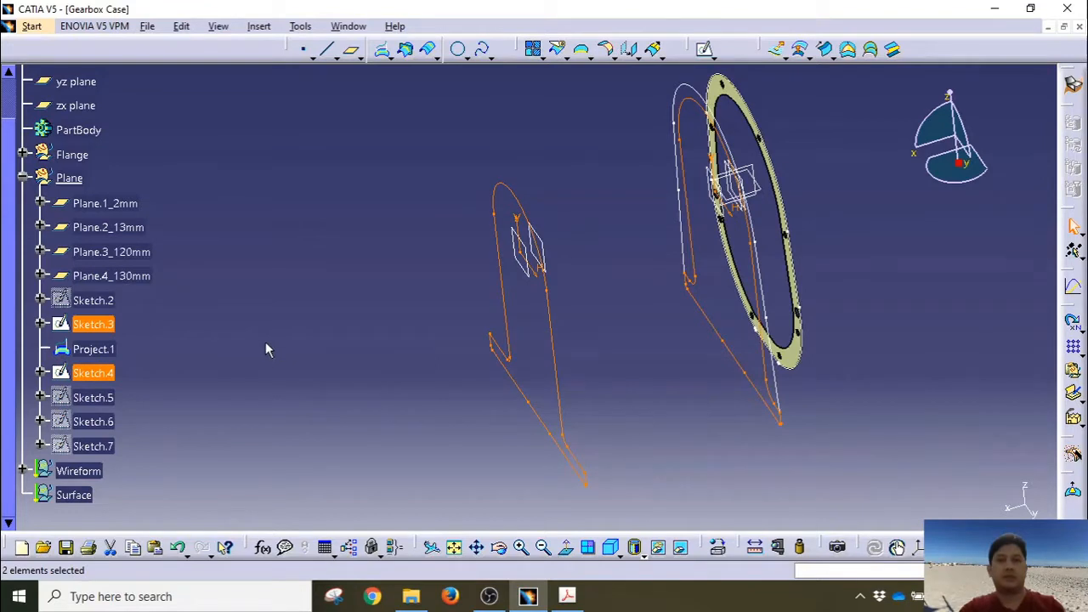
{"action": "left_click", "coordinate": [845, 75]}
{"action": "mouse_move", "coordinate": [381, 290]}
{"action": "middle_mouse_down"}
{"action": "mouse_move", "coordinate": [406, 282]}
{"action": "mouse_move", "coordinate": [382, 296]}
{"action": "middle_mouse_up"}
{"action": "left_click", "coordinate": [95, 324]}
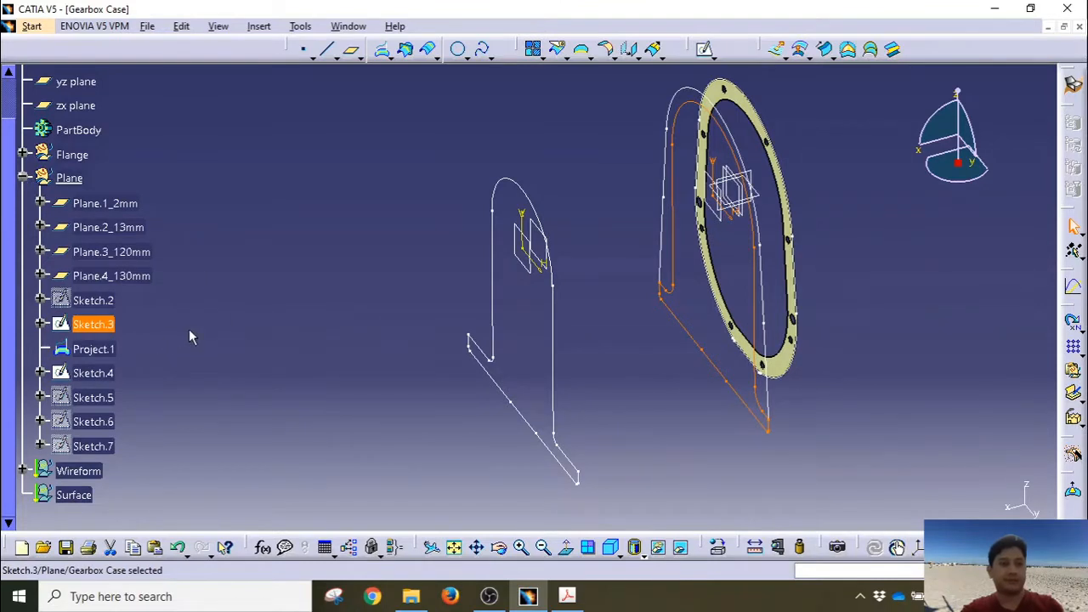
{"action": "scroll", "coordinate": [189, 331], "scroll_direction": "down", "scroll_amount": 1}
{"action": "scroll", "coordinate": [189, 331], "scroll_direction": "up", "scroll_amount": 1}
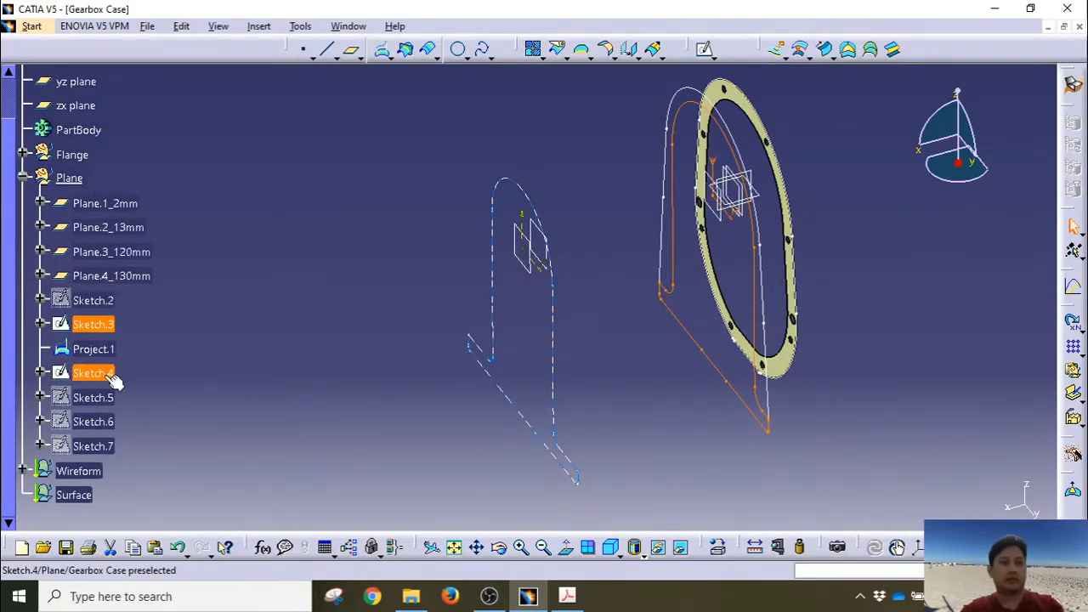
Step: Define the Surface geometrical set as the in-work object
{"action": "left_click", "coordinate": [90, 498]}
{"action": "right_click", "coordinate": [90, 498]}
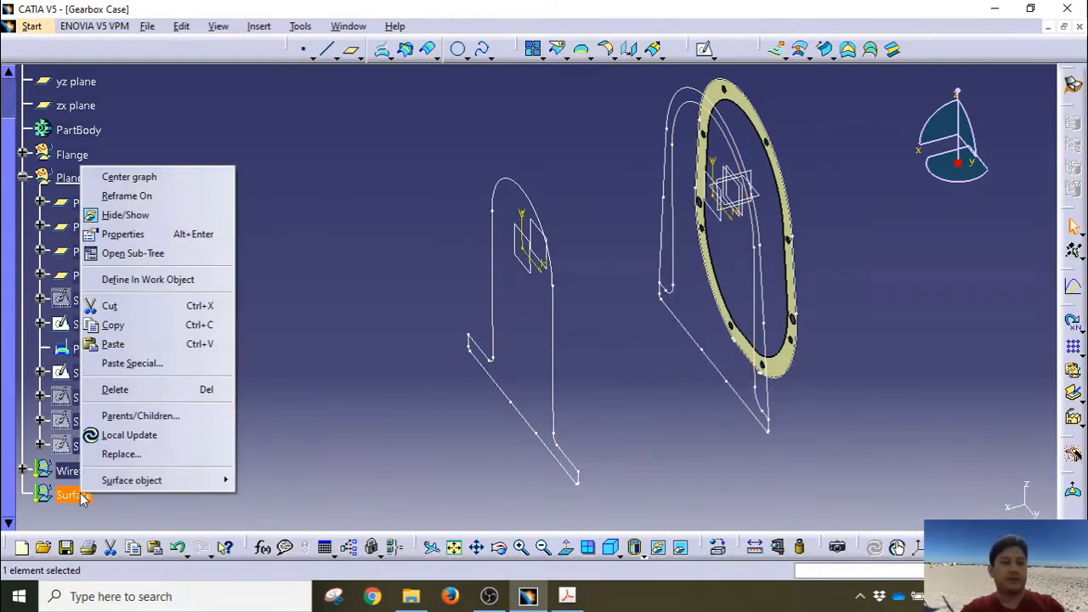
{"action": "left_click", "coordinate": [148, 279]}
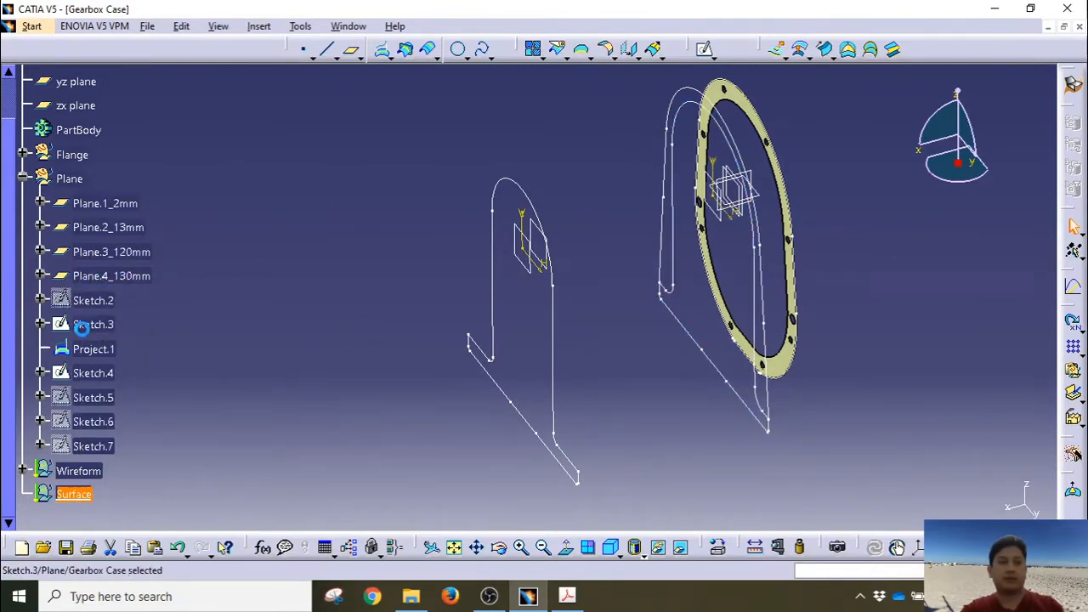
Step: Set up a blend from Sketch.3 to Sketch.4, review closing points, and preview it
{"action": "left_click", "coordinate": [696, 109]}
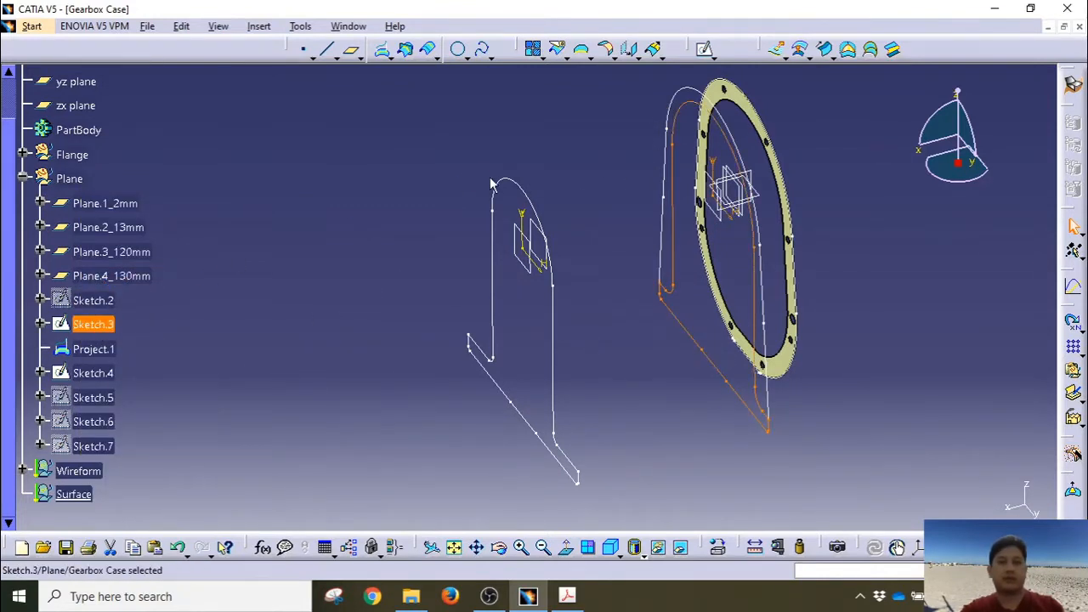
{"action": "left_click", "coordinate": [892, 49]}
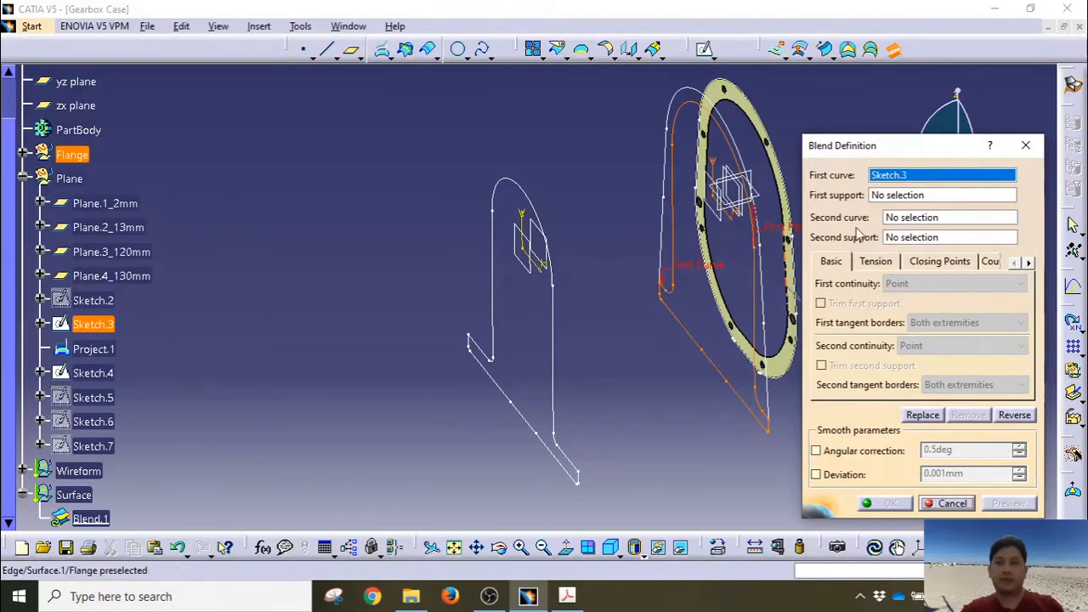
{"action": "left_click", "coordinate": [910, 219]}
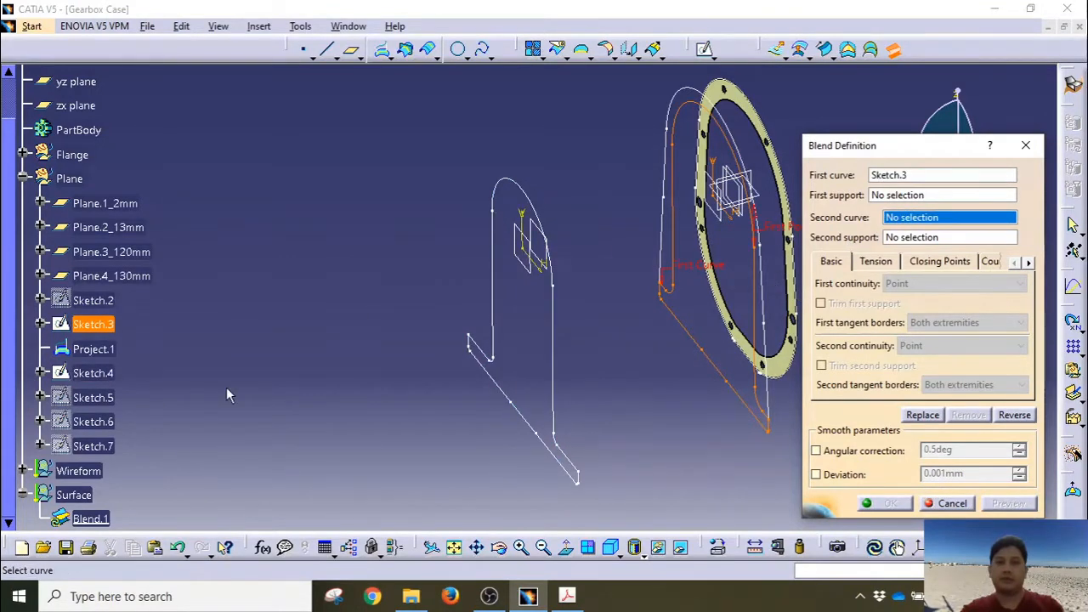
{"action": "left_click", "coordinate": [94, 378]}
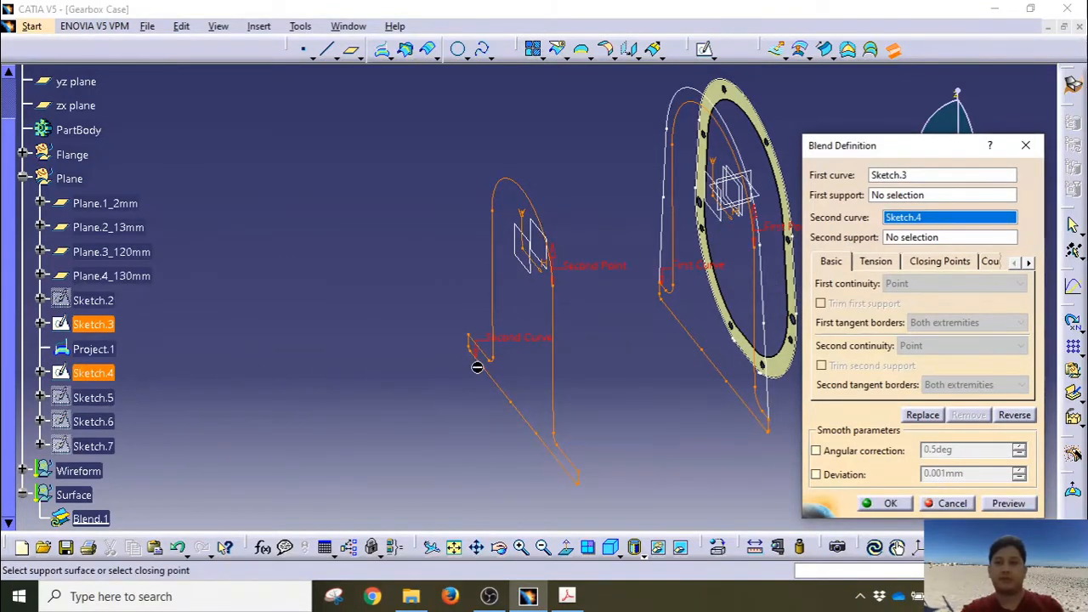
{"action": "mouse_move", "coordinate": [476, 365]}
{"action": "middle_mouse_down"}
{"action": "mouse_move", "coordinate": [379, 347]}
{"action": "mouse_move", "coordinate": [394, 355]}
{"action": "middle_mouse_up"}
{"action": "left_click", "coordinate": [942, 262]}
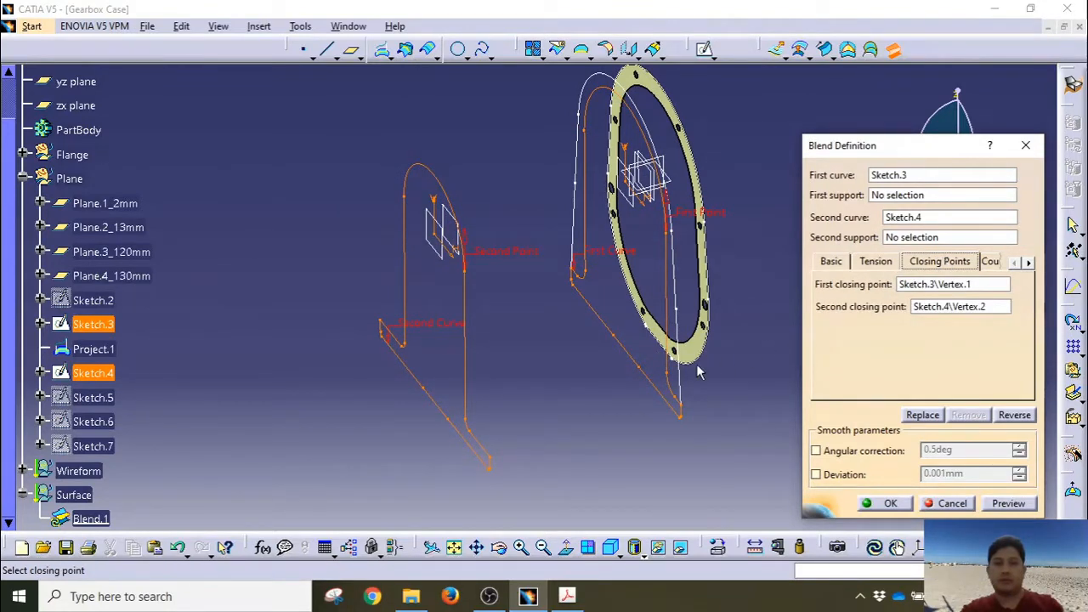
{"action": "middle_click_drag", "start_coordinate": [588, 379], "coordinate": [577, 336]}
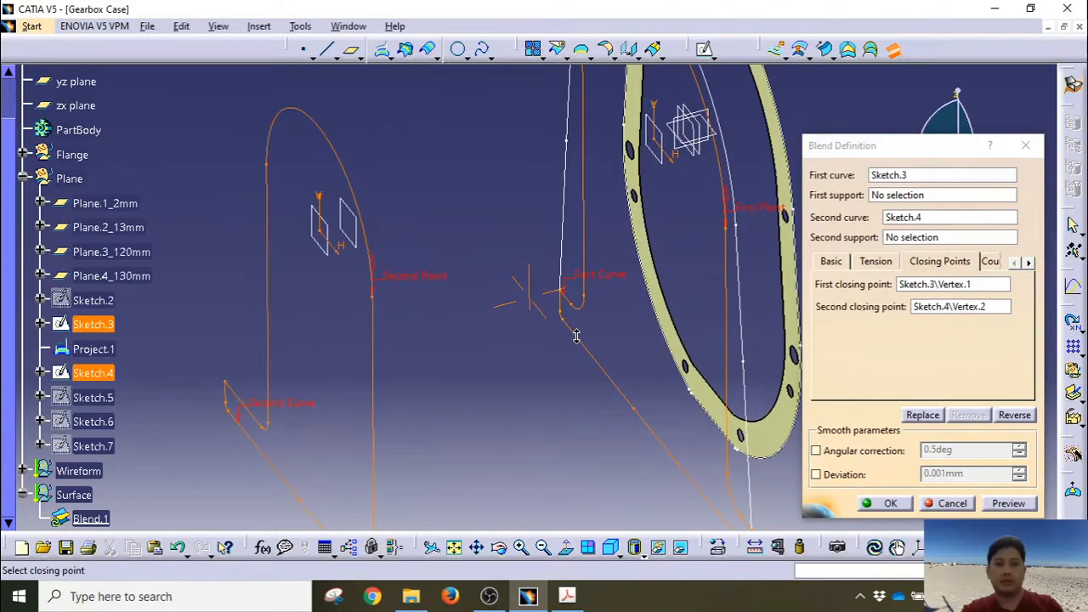
{"action": "middle_click_drag", "start_coordinate": [583, 382], "coordinate": [481, 367]}
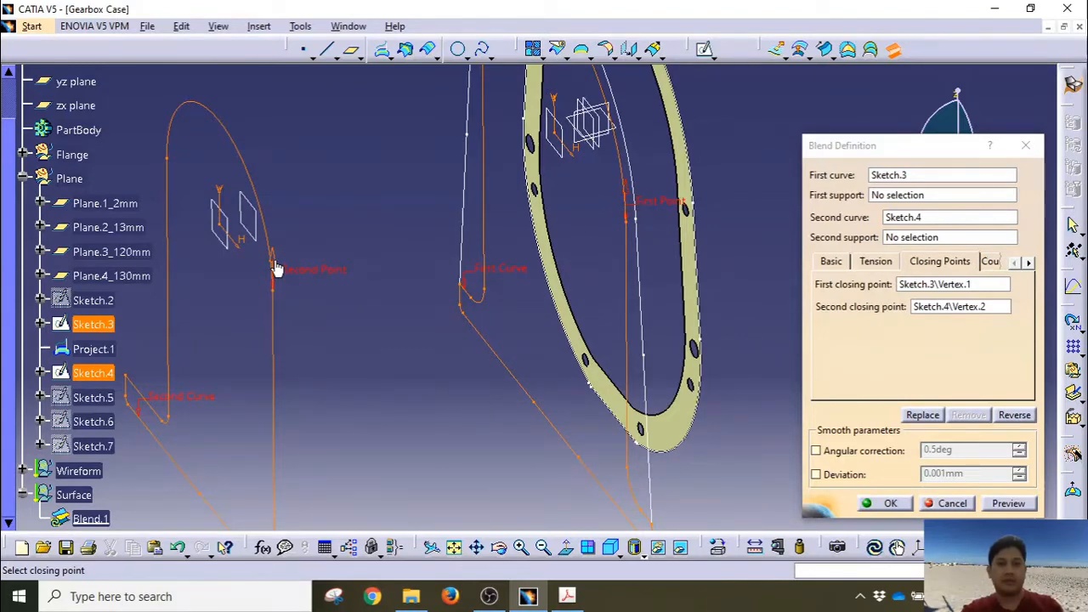
{"action": "middle_click_drag", "start_coordinate": [429, 373], "coordinate": [463, 459]}
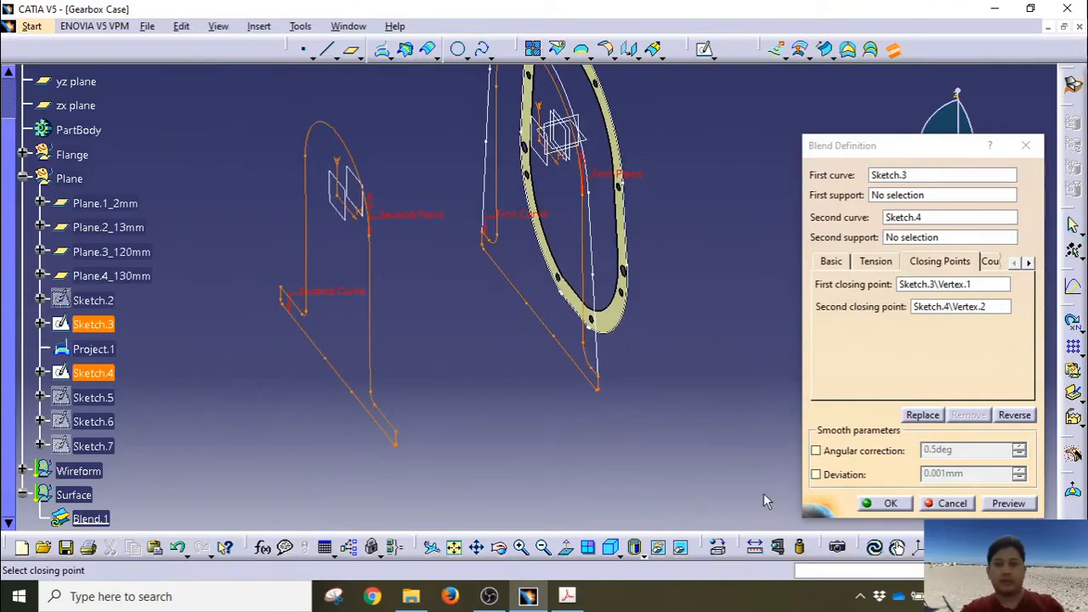
{"action": "left_click", "coordinate": [1008, 503]}
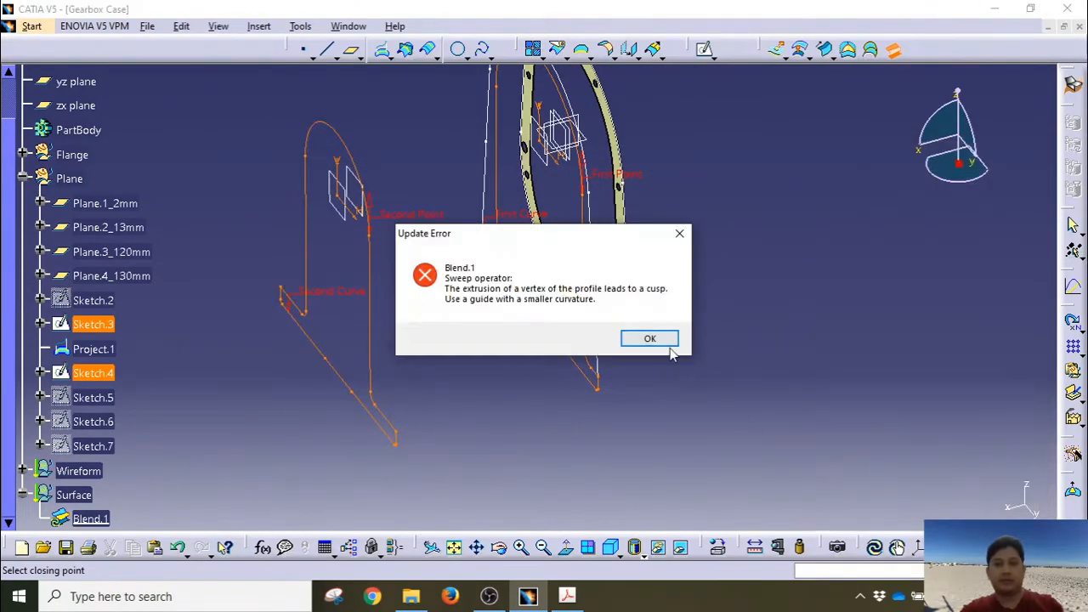
Step: Dismiss the cusp update error, inspect the failed preview, and cancel Blend.1
{"action": "left_click", "coordinate": [667, 343]}
{"action": "middle_click_drag", "start_coordinate": [462, 323], "coordinate": [565, 476]}
{"action": "middle_click_drag", "start_coordinate": [532, 324], "coordinate": [461, 311]}
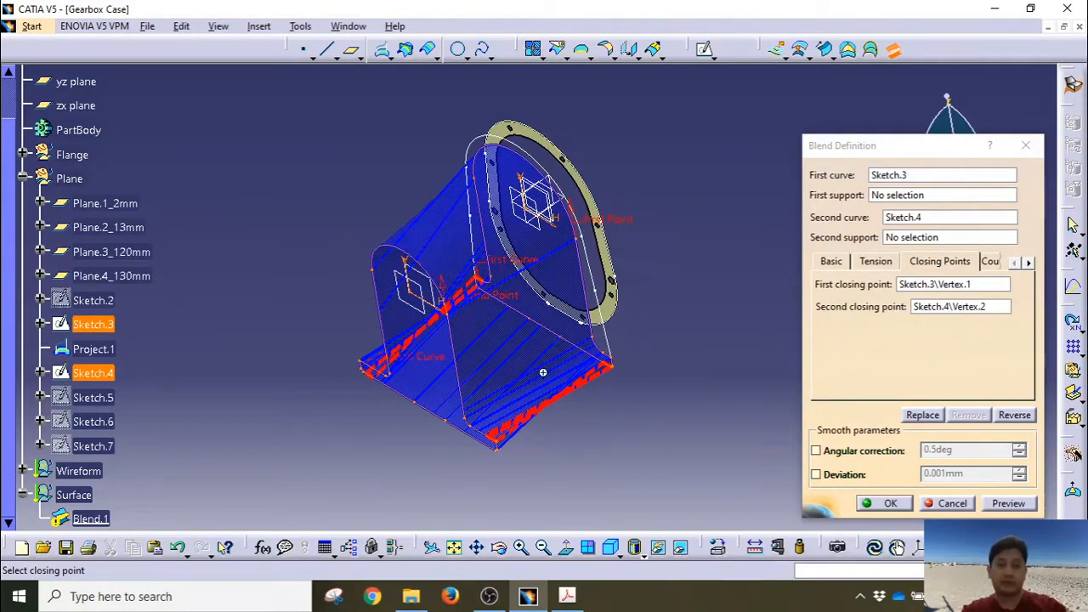
{"action": "middle_click_drag", "start_coordinate": [543, 372], "coordinate": [639, 340]}
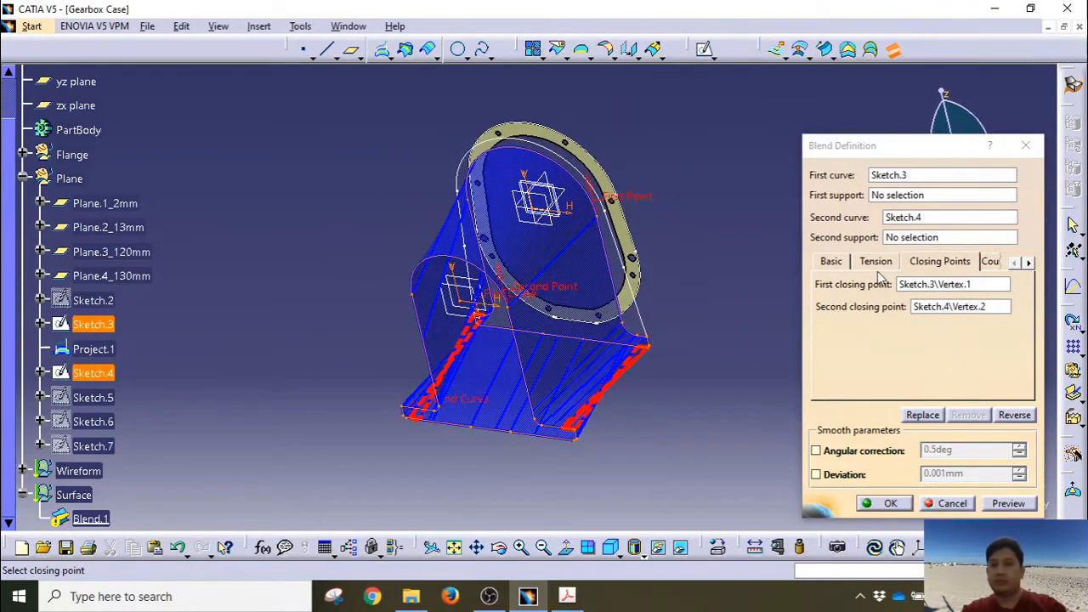
{"action": "left_click", "coordinate": [952, 503]}
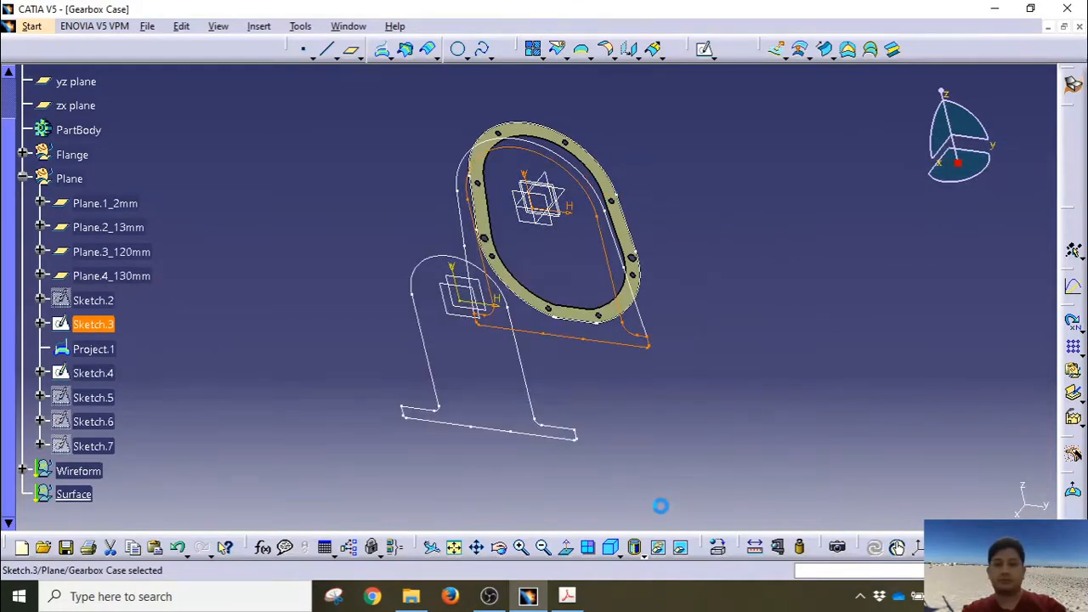
Step: Rerun c:Blend with Sketch.3 and Sketch.4 as curves and display the closing points
{"action": "middle_click_drag", "start_coordinate": [656, 505], "coordinate": [863, 102]}
{"action": "key", "text": "Return"}
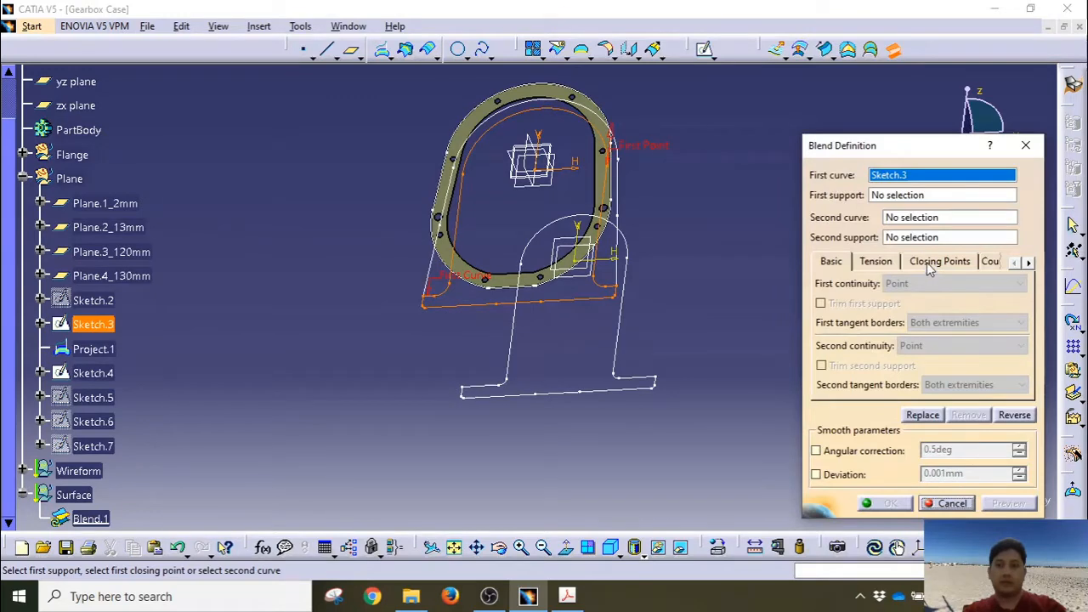
{"action": "left_click", "coordinate": [950, 218]}
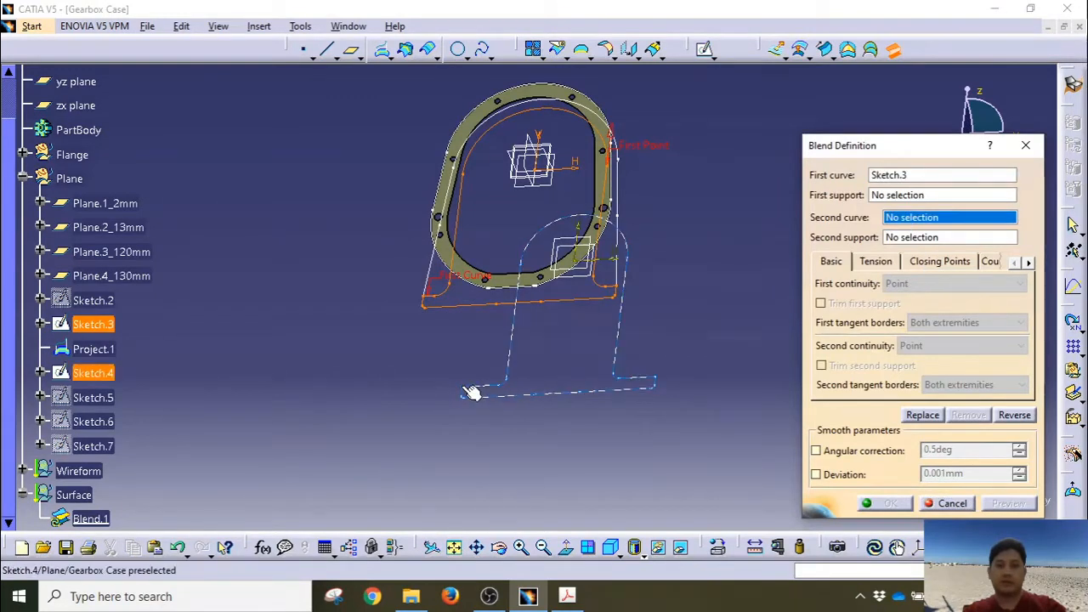
{"action": "middle_click_drag", "start_coordinate": [539, 390], "coordinate": [560, 375]}
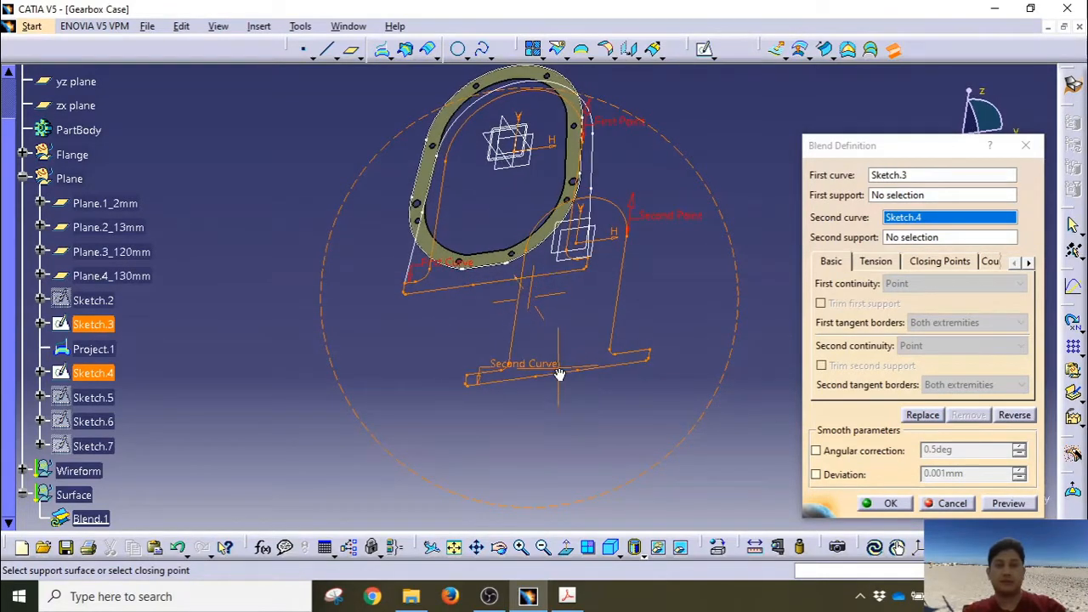
{"action": "left_click", "coordinate": [945, 503]}
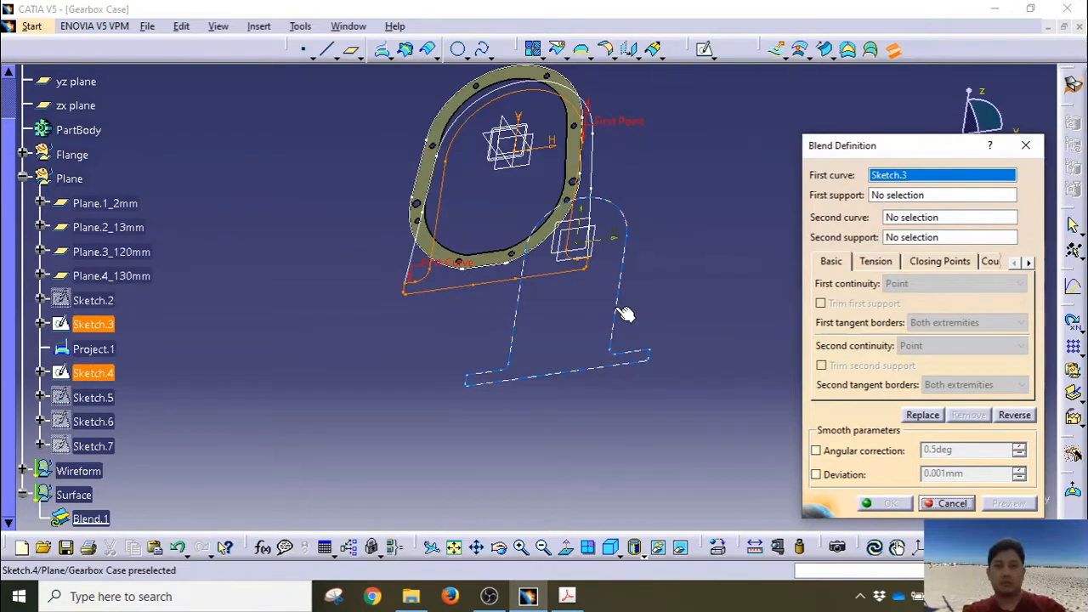
{"action": "left_click", "coordinate": [902, 219]}
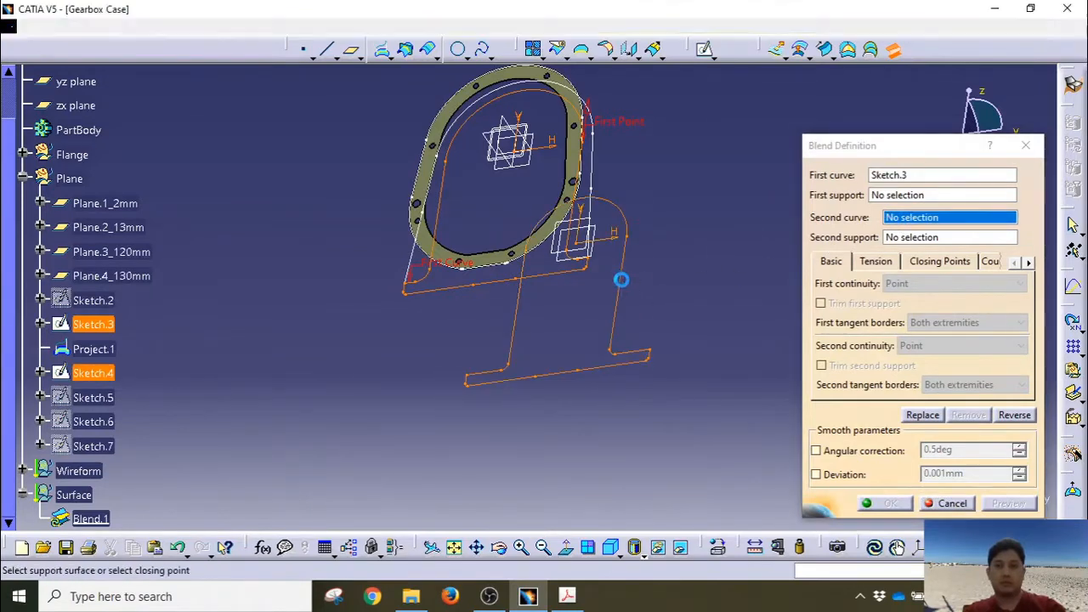
{"action": "left_click", "coordinate": [622, 278]}
{"action": "left_click", "coordinate": [939, 262]}
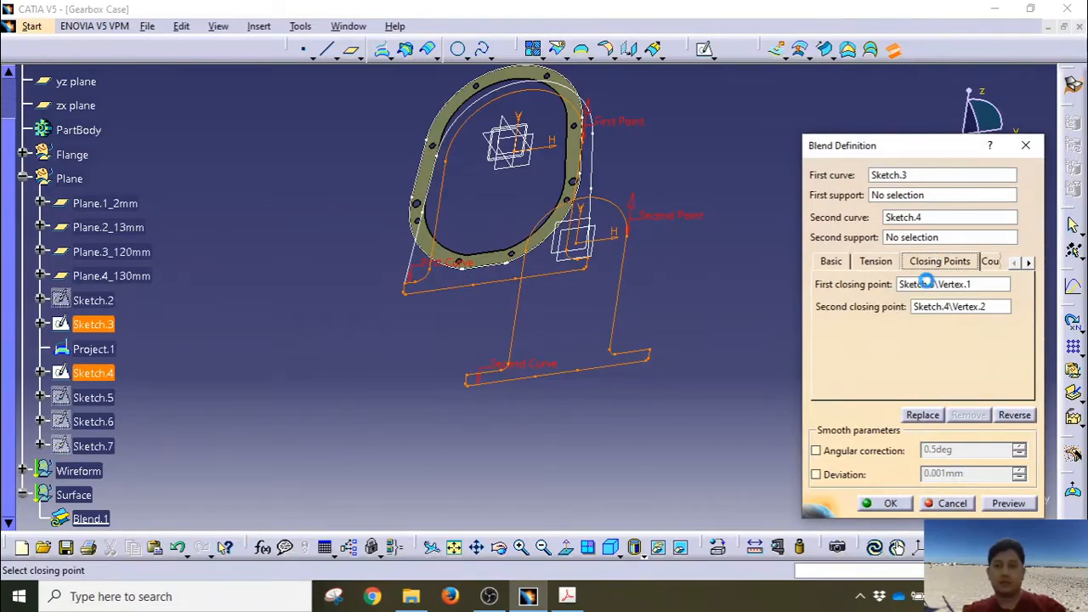
Step: Replace the first closing point with Sketch.3\Vertex.3 at the sketch's corner
{"action": "middle_click_drag", "start_coordinate": [373, 345], "coordinate": [332, 253], "text": "ctrl"}
{"action": "middle_click_drag", "start_coordinate": [142, 252], "coordinate": [321, 316]}
{"action": "middle_click_drag", "start_coordinate": [542, 240], "coordinate": [372, 419]}
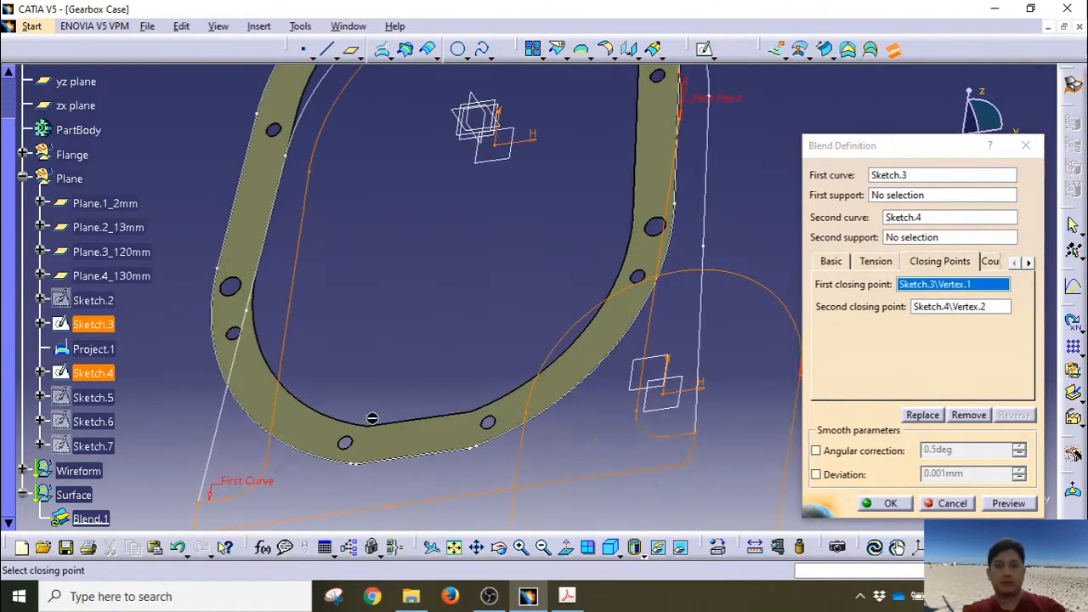
{"action": "middle_click_drag", "start_coordinate": [665, 178], "coordinate": [630, 235]}
{"action": "mouse_move", "coordinate": [654, 175]}
{"action": "middle_mouse_down"}
{"action": "mouse_move", "coordinate": [632, 223]}
{"action": "mouse_move", "coordinate": [575, 235]}
{"action": "middle_mouse_up"}
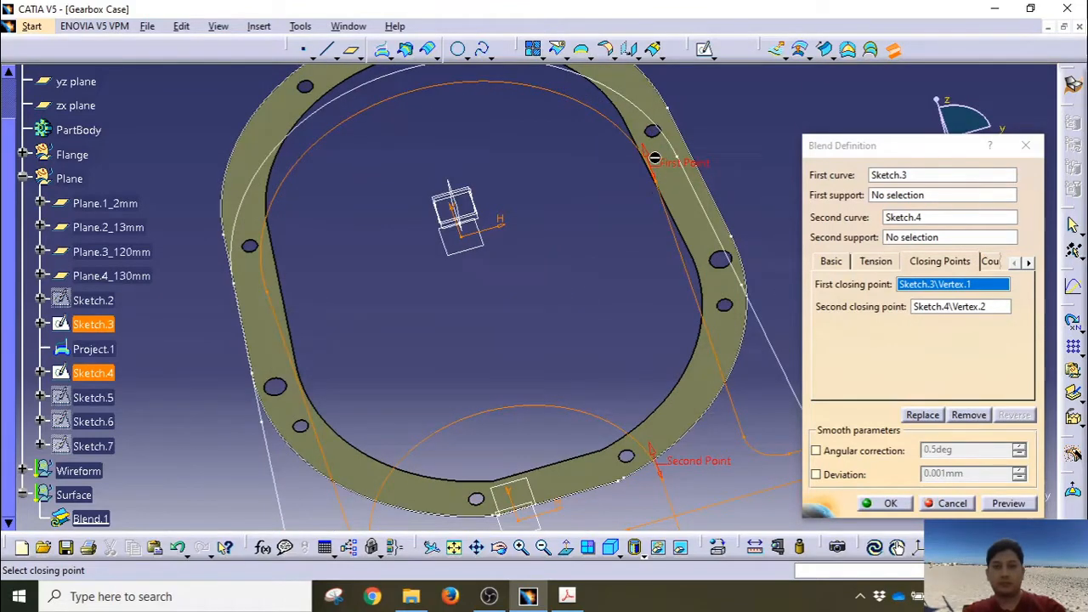
{"action": "right_click", "coordinate": [677, 168]}
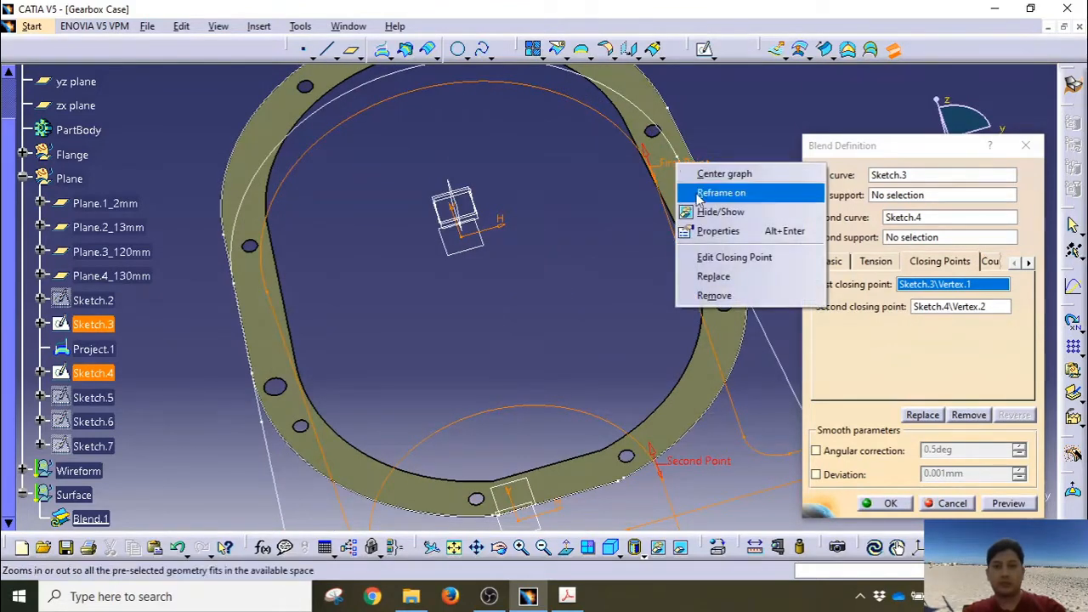
{"action": "left_click", "coordinate": [702, 275]}
{"action": "middle_click_drag", "start_coordinate": [314, 501], "coordinate": [533, 187]}
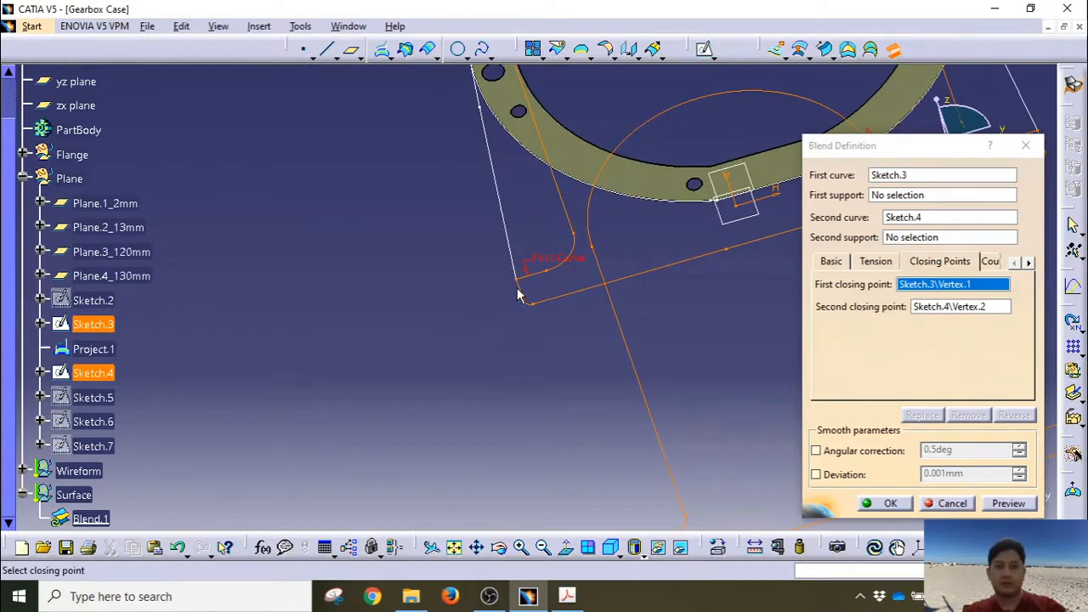
{"action": "left_click", "coordinate": [526, 286]}
Step: Replace the second closing point with Sketch.4\Vertex.4, preview, and create the blend
{"action": "mouse_move", "coordinate": [521, 405]}
{"action": "middle_mouse_down"}
{"action": "mouse_move", "coordinate": [410, 189]}
{"action": "mouse_move", "coordinate": [490, 233]}
{"action": "mouse_move", "coordinate": [506, 316]}
{"action": "middle_mouse_up"}
{"action": "right_click", "coordinate": [547, 229]}
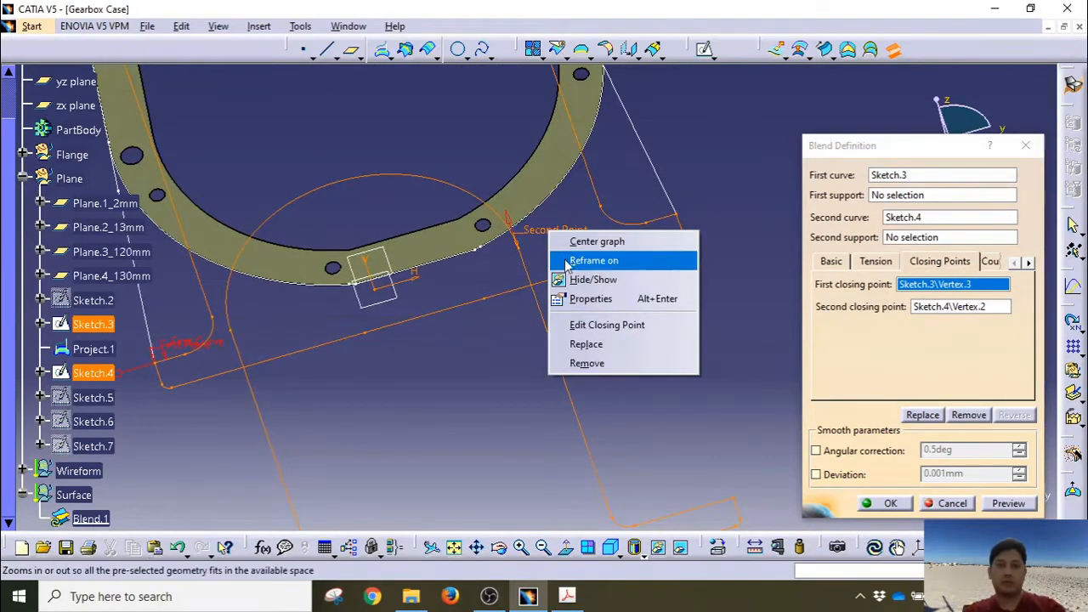
{"action": "left_click", "coordinate": [587, 341]}
{"action": "middle_click_drag", "start_coordinate": [459, 338], "coordinate": [475, 340]}
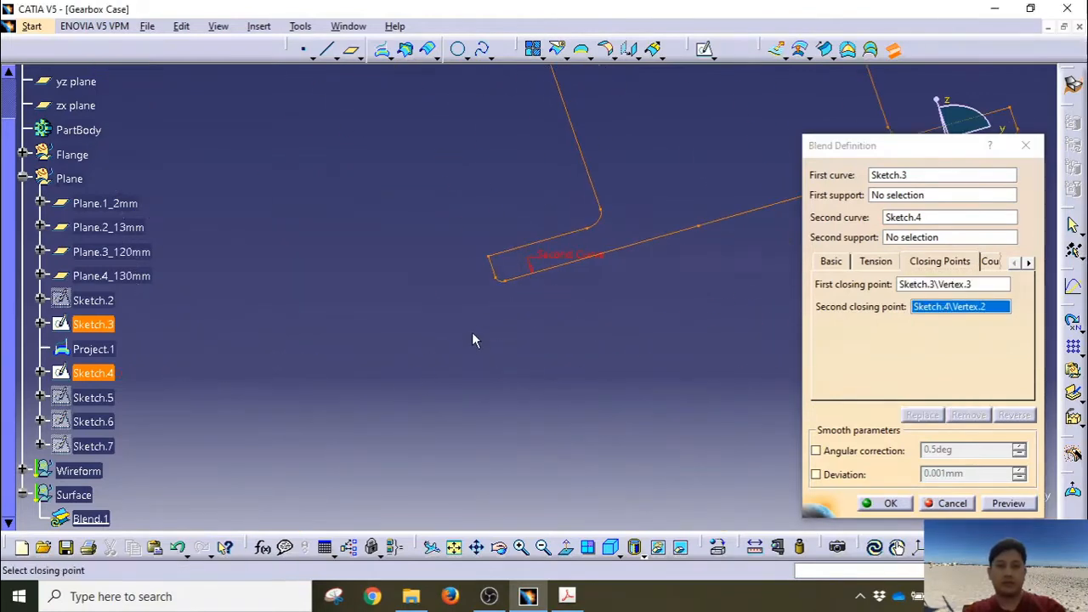
{"action": "left_click", "coordinate": [485, 255]}
{"action": "mouse_move", "coordinate": [461, 297]}
{"action": "middle_mouse_down"}
{"action": "mouse_move", "coordinate": [461, 430]}
{"action": "mouse_move", "coordinate": [583, 274]}
{"action": "mouse_move", "coordinate": [595, 348]}
{"action": "mouse_move", "coordinate": [442, 357]}
{"action": "mouse_move", "coordinate": [354, 328]}
{"action": "mouse_move", "coordinate": [365, 340]}
{"action": "mouse_move", "coordinate": [476, 283]}
{"action": "mouse_move", "coordinate": [374, 293]}
{"action": "mouse_move", "coordinate": [510, 314]}
{"action": "mouse_move", "coordinate": [360, 281]}
{"action": "mouse_move", "coordinate": [455, 376]}
{"action": "mouse_move", "coordinate": [286, 236]}
{"action": "mouse_move", "coordinate": [416, 259]}
{"action": "mouse_move", "coordinate": [518, 332]}
{"action": "mouse_move", "coordinate": [607, 351]}
{"action": "mouse_move", "coordinate": [567, 387]}
{"action": "mouse_move", "coordinate": [478, 413]}
{"action": "mouse_move", "coordinate": [562, 363]}
{"action": "mouse_move", "coordinate": [412, 340]}
{"action": "mouse_move", "coordinate": [568, 420]}
{"action": "middle_mouse_up"}
{"action": "left_click", "coordinate": [1006, 503]}
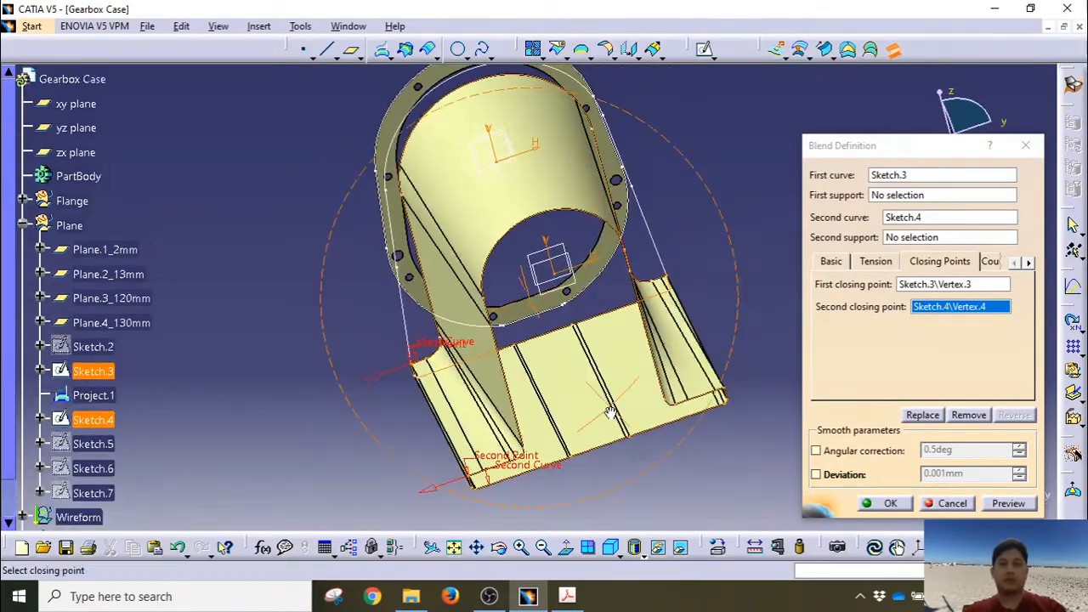
{"action": "left_click", "coordinate": [890, 504]}
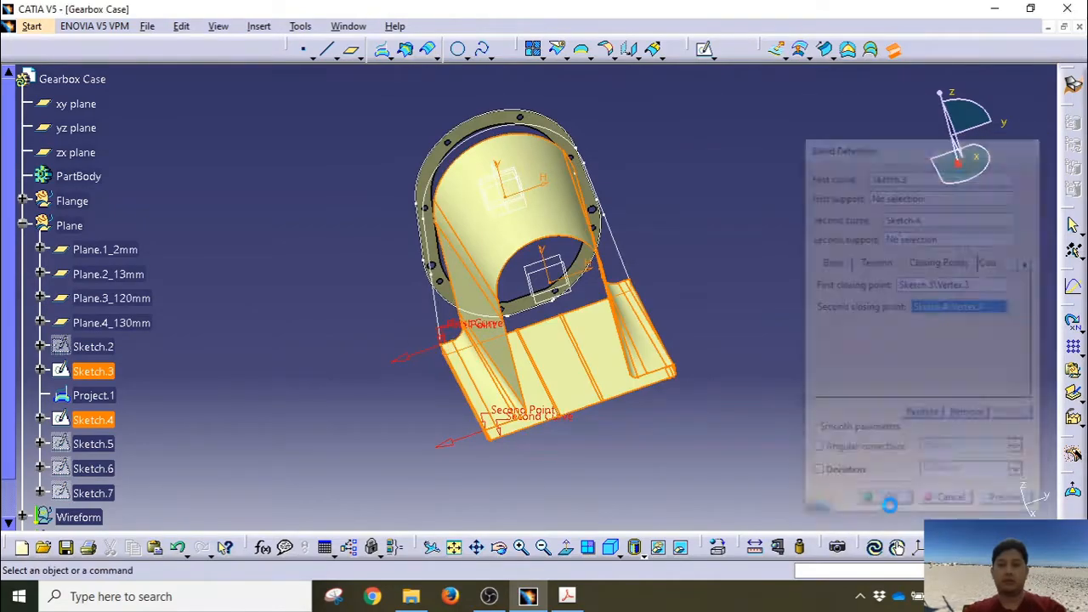
{"action": "middle_click_drag", "start_coordinate": [712, 406], "coordinate": [543, 372]}
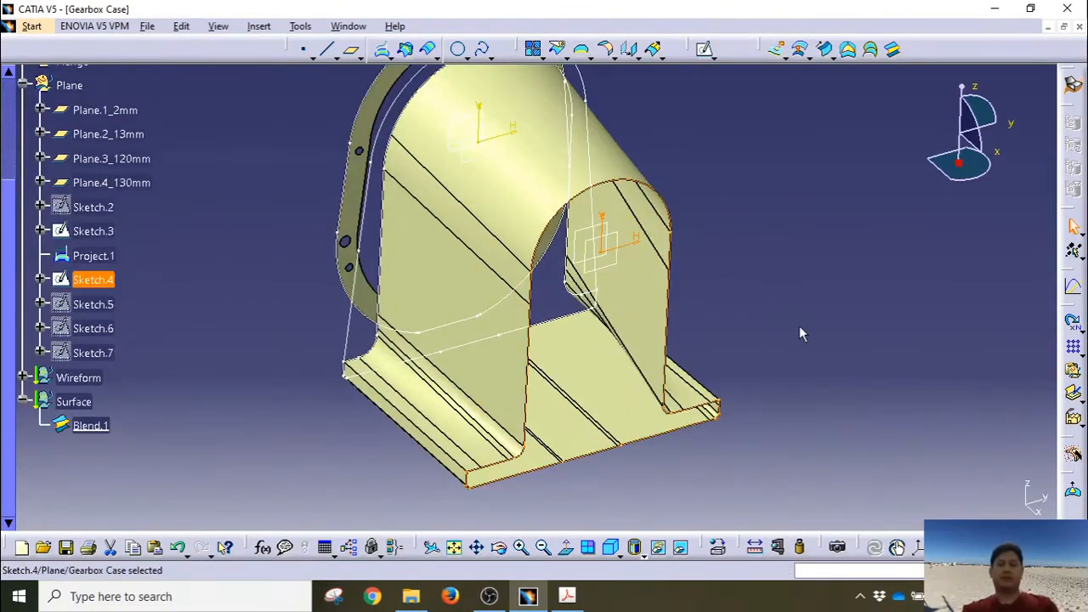
{"action": "mouse_move", "coordinate": [800, 294]}
{"action": "middle_mouse_down"}
{"action": "mouse_move", "coordinate": [705, 315]}
{"action": "mouse_move", "coordinate": [451, 300]}
{"action": "mouse_move", "coordinate": [705, 312]}
{"action": "mouse_move", "coordinate": [728, 324]}
{"action": "mouse_move", "coordinate": [743, 311]}
{"action": "mouse_move", "coordinate": [743, 264]}
{"action": "mouse_move", "coordinate": [673, 289]}
{"action": "mouse_move", "coordinate": [733, 260]}
{"action": "mouse_move", "coordinate": [805, 184]}
{"action": "middle_mouse_up"}
{"action": "left_click", "coordinate": [804, 185]}
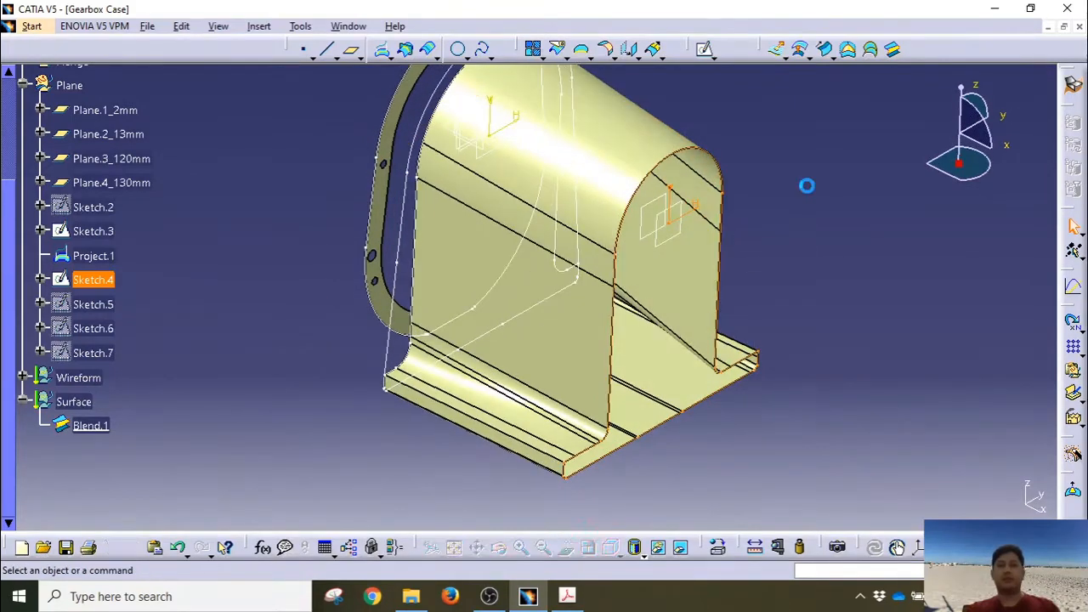
{"action": "left_click", "coordinate": [122, 282]}
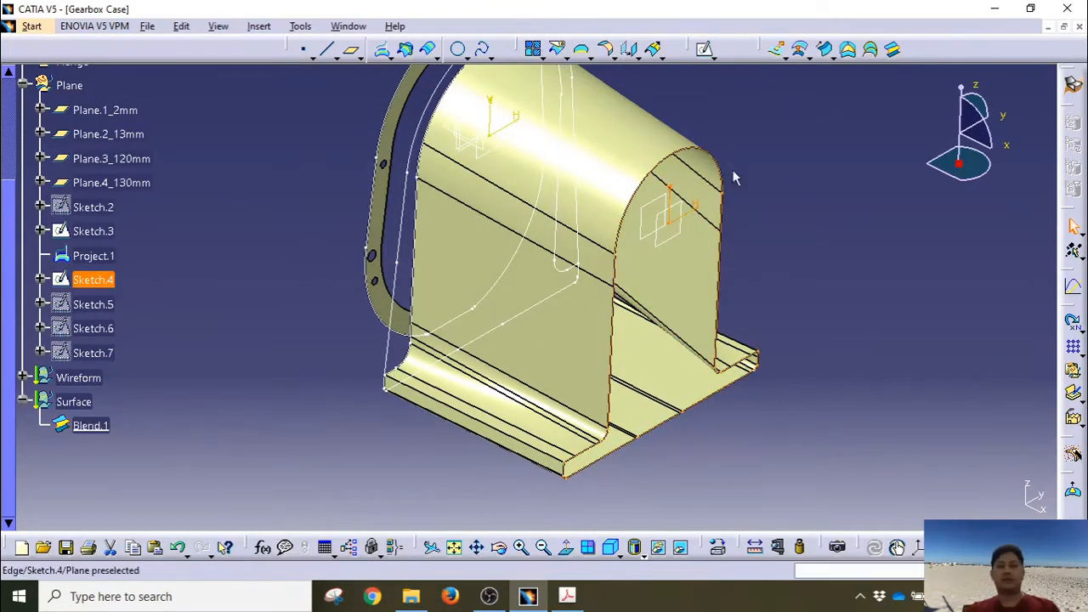
{"action": "middle_click_drag", "start_coordinate": [637, 414], "coordinate": [624, 442]}
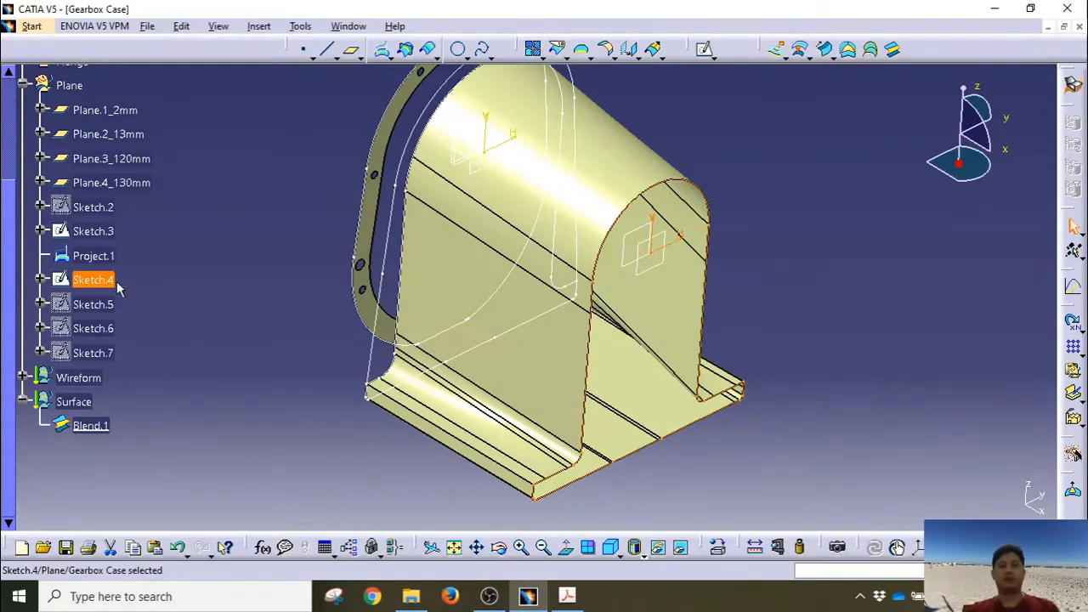
Step: Cap the Sketch.4 end with Fill.1, then orbit and select Project.1 at the flange end
{"action": "left_click", "coordinate": [848, 51]}
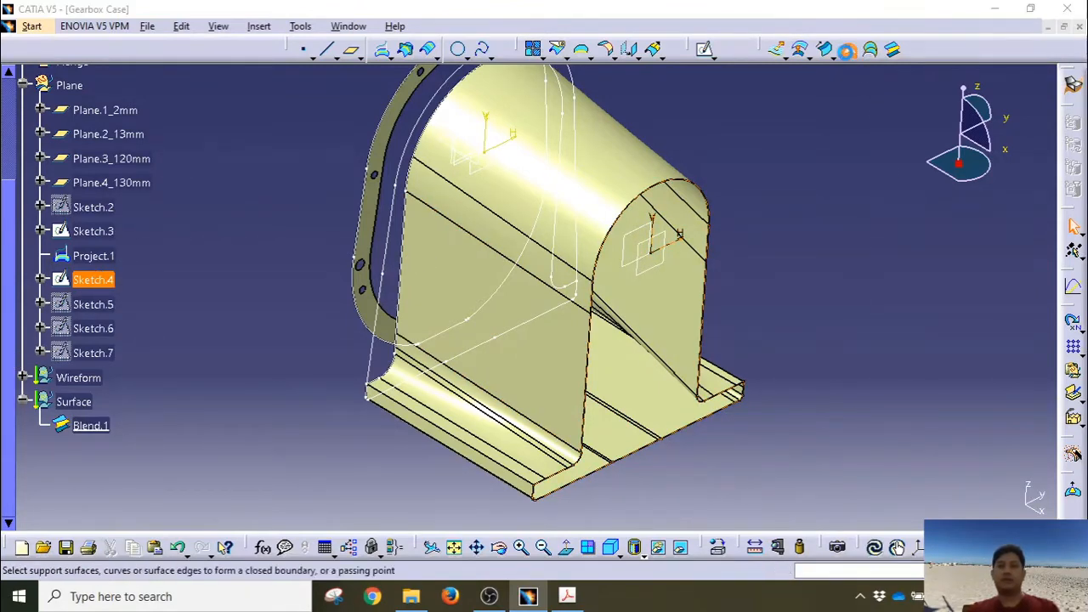
{"action": "left_click", "coordinate": [884, 503]}
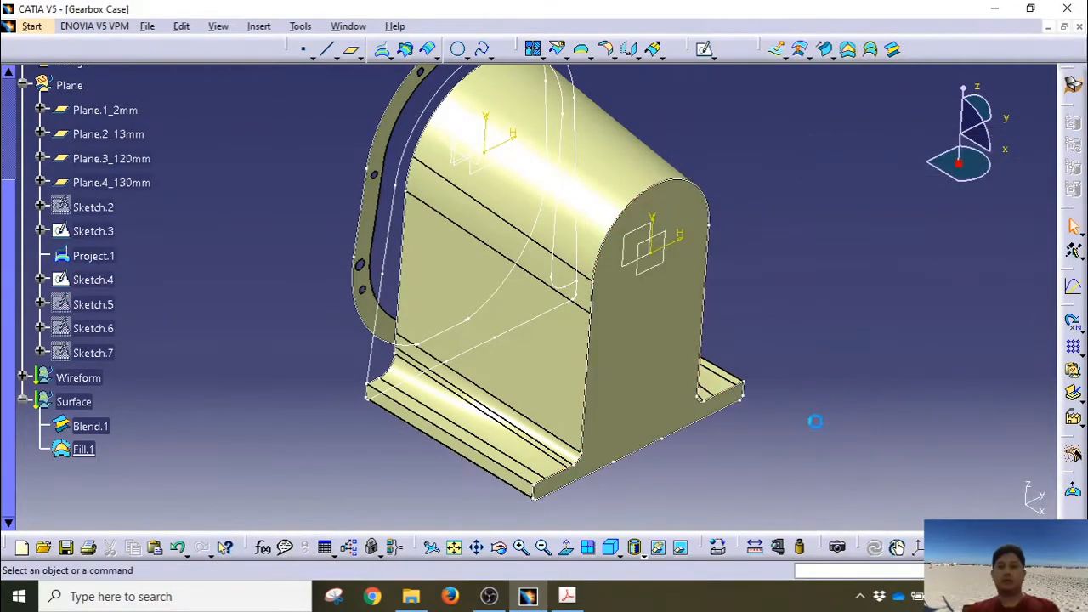
{"action": "middle_click_drag", "start_coordinate": [808, 283], "coordinate": [529, 247]}
{"action": "middle_click_drag", "start_coordinate": [627, 461], "coordinate": [722, 394]}
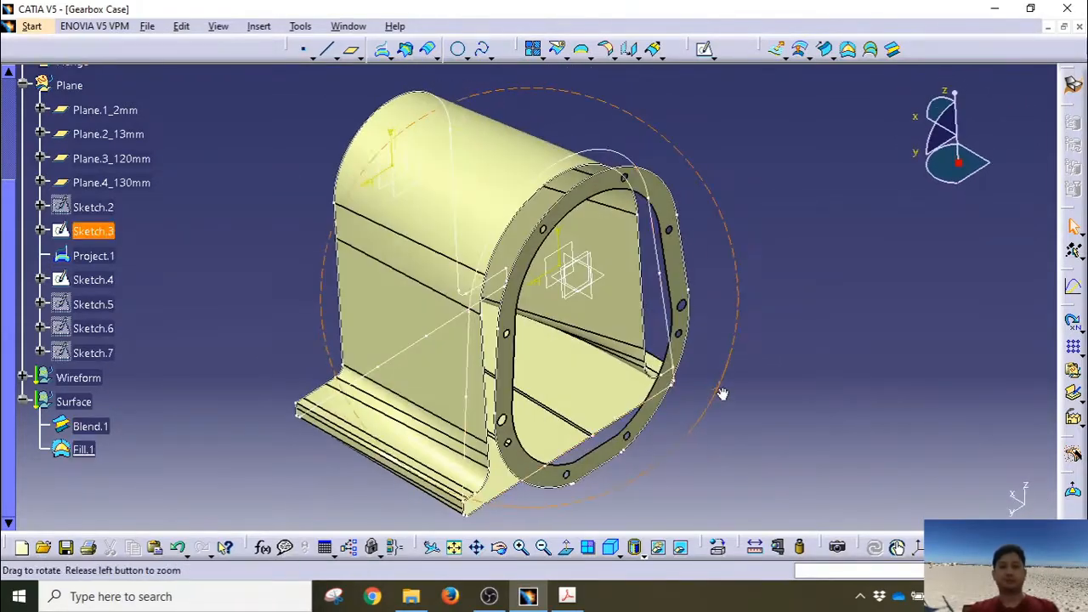
{"action": "left_click", "coordinate": [672, 384]}
{"action": "scroll", "coordinate": [672, 384], "scroll_direction": "up", "scroll_amount": 1}
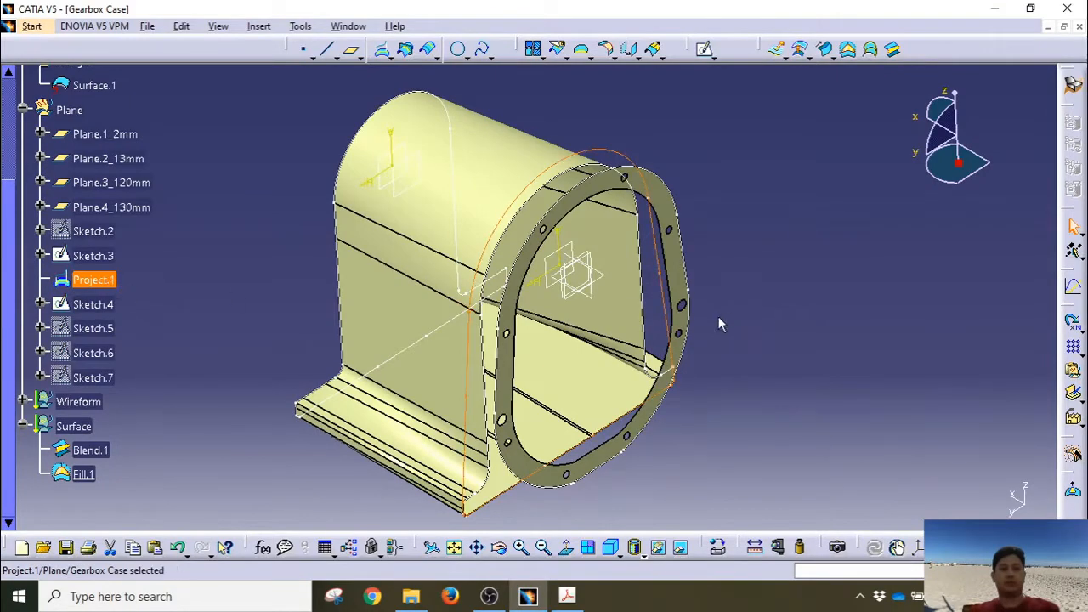
{"action": "middle_click_drag", "start_coordinate": [718, 323], "coordinate": [780, 311]}
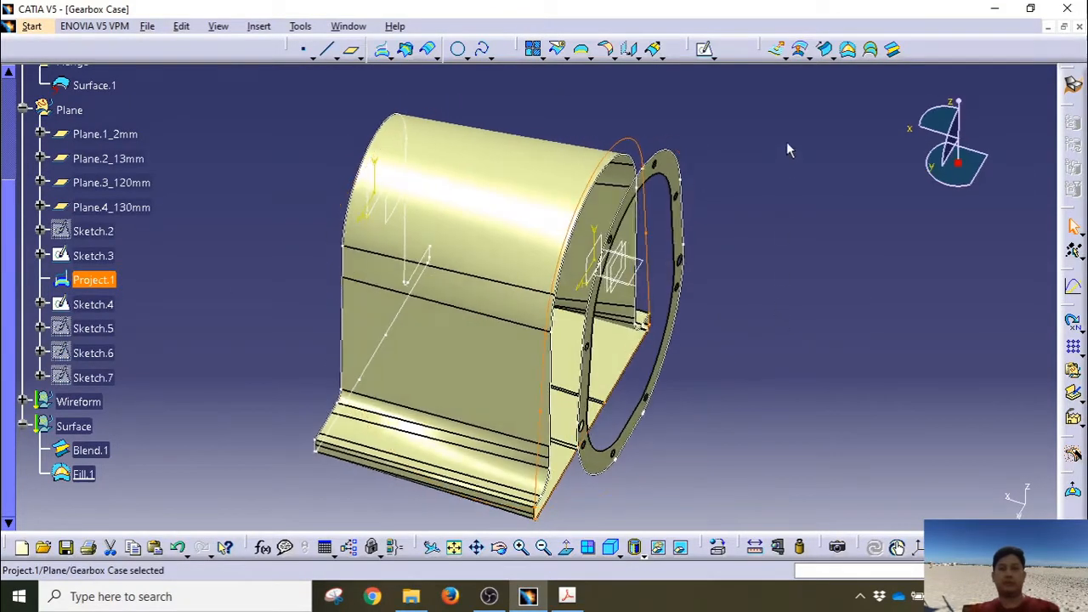
Step: Create Fill.2 bounded by Project.1 and select it on the flange end
{"action": "left_click", "coordinate": [848, 49]}
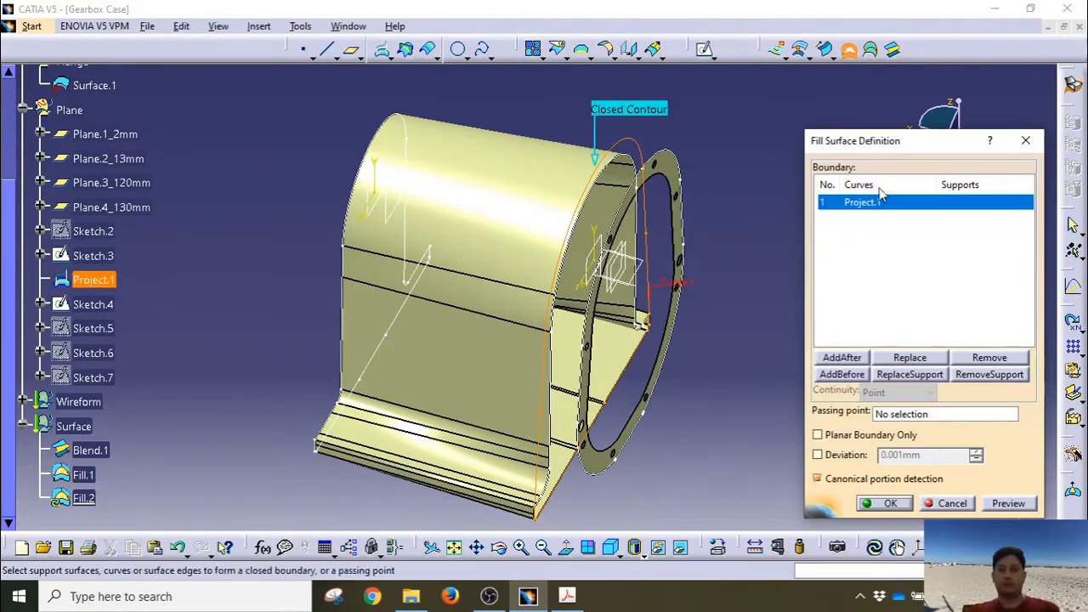
{"action": "left_click", "coordinate": [868, 504]}
{"action": "middle_click_drag", "start_coordinate": [801, 352], "coordinate": [741, 297]}
{"action": "middle_click_drag", "start_coordinate": [588, 360], "coordinate": [705, 357]}
{"action": "left_click", "coordinate": [665, 369]}
{"action": "middle_click_drag", "start_coordinate": [458, 269], "coordinate": [583, 102]}
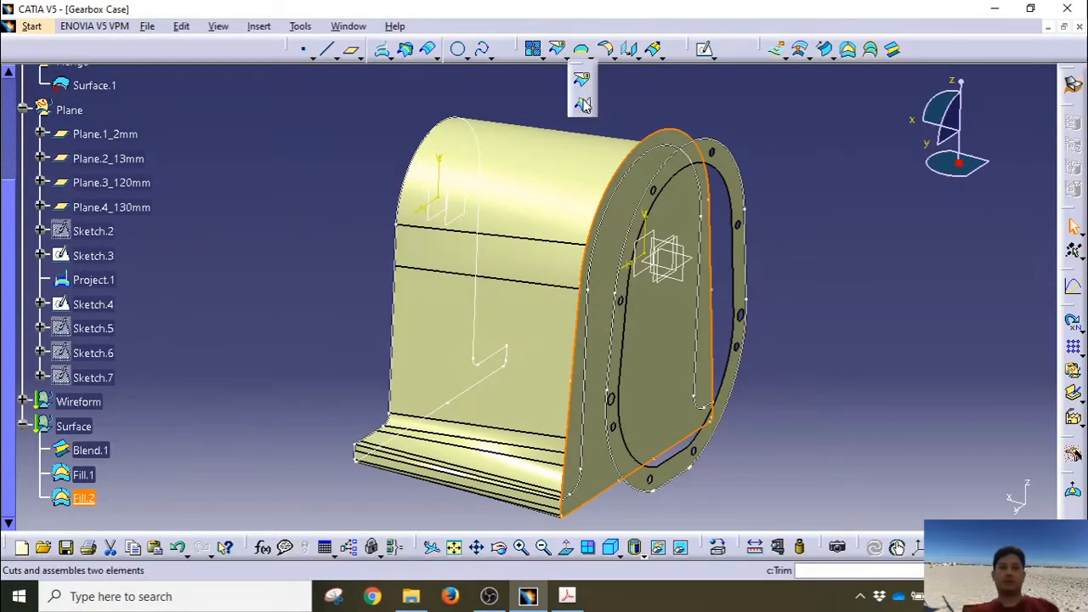
{"action": "middle_click_drag", "start_coordinate": [556, 111], "coordinate": [544, 170]}
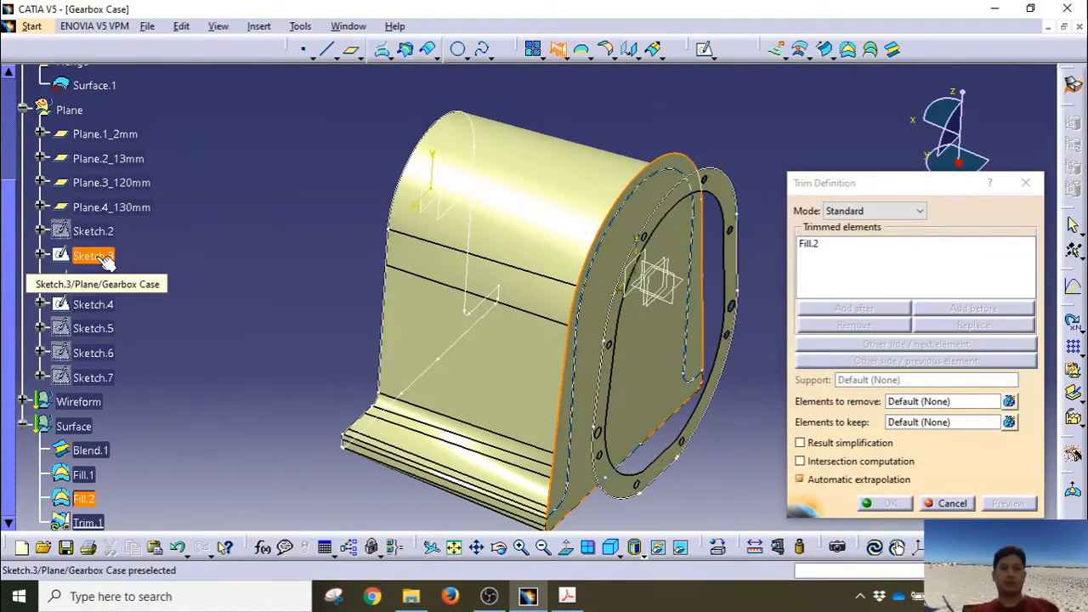
{"action": "middle_click_drag", "start_coordinate": [558, 473], "coordinate": [559, 427]}
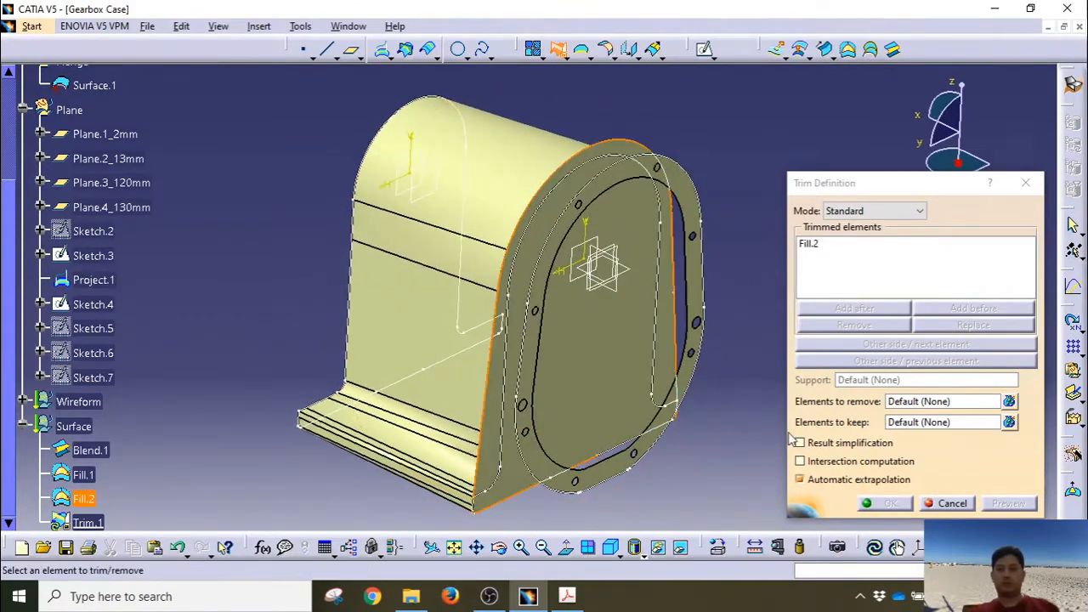
{"action": "left_click", "coordinate": [906, 407]}
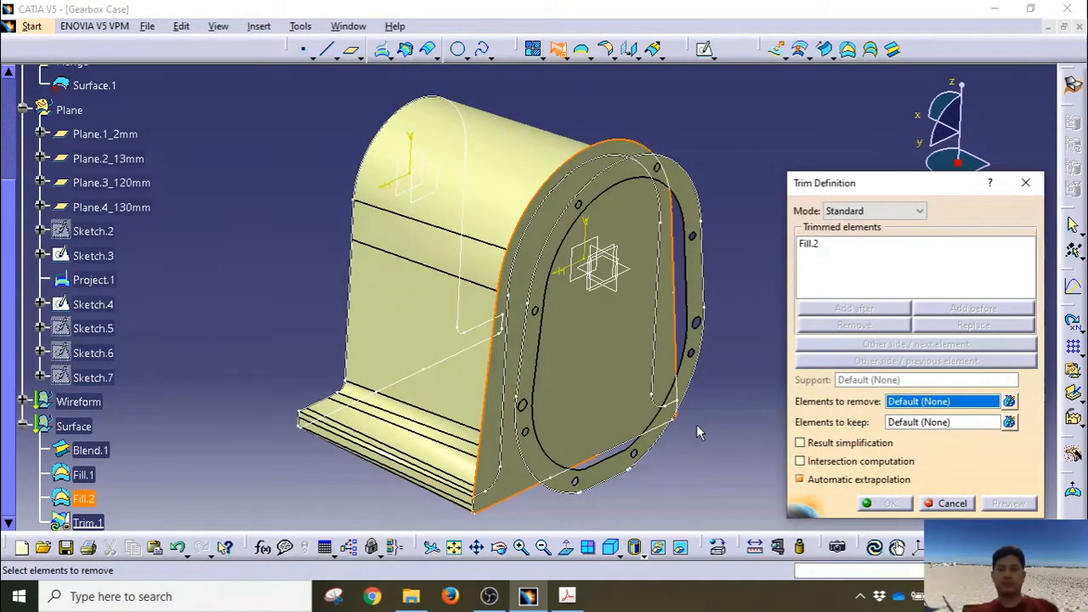
{"action": "left_click", "coordinate": [946, 504]}
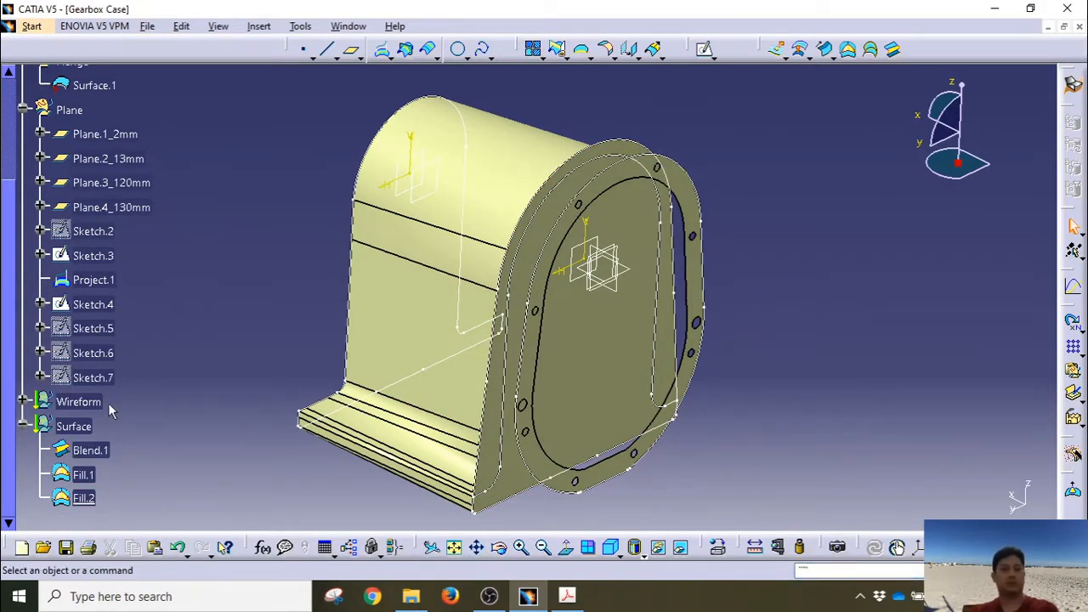
{"action": "left_click", "coordinate": [95, 426]}
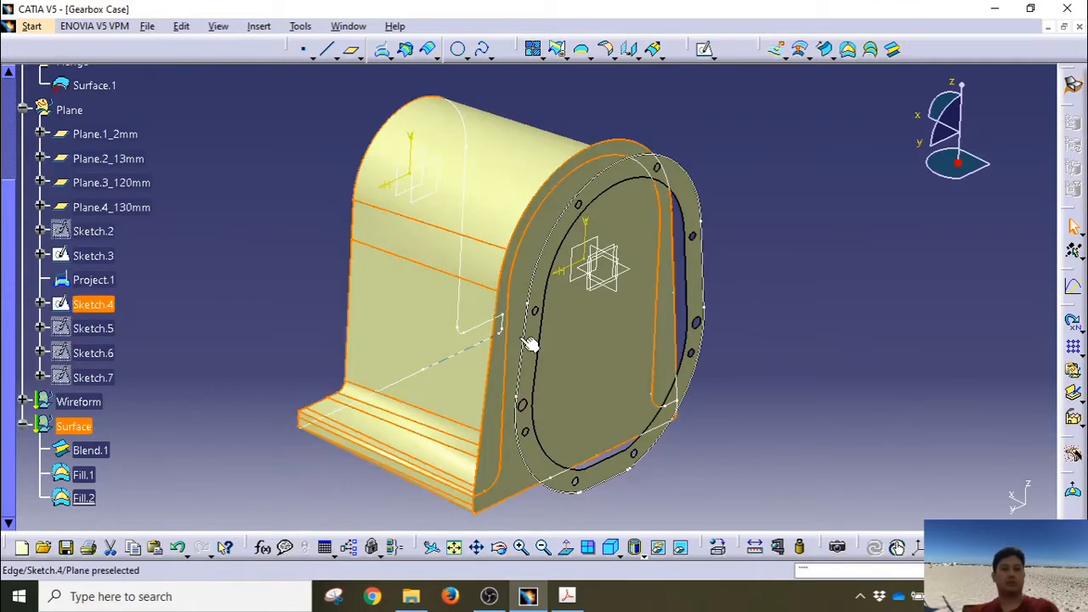
{"action": "left_click", "coordinate": [770, 242]}
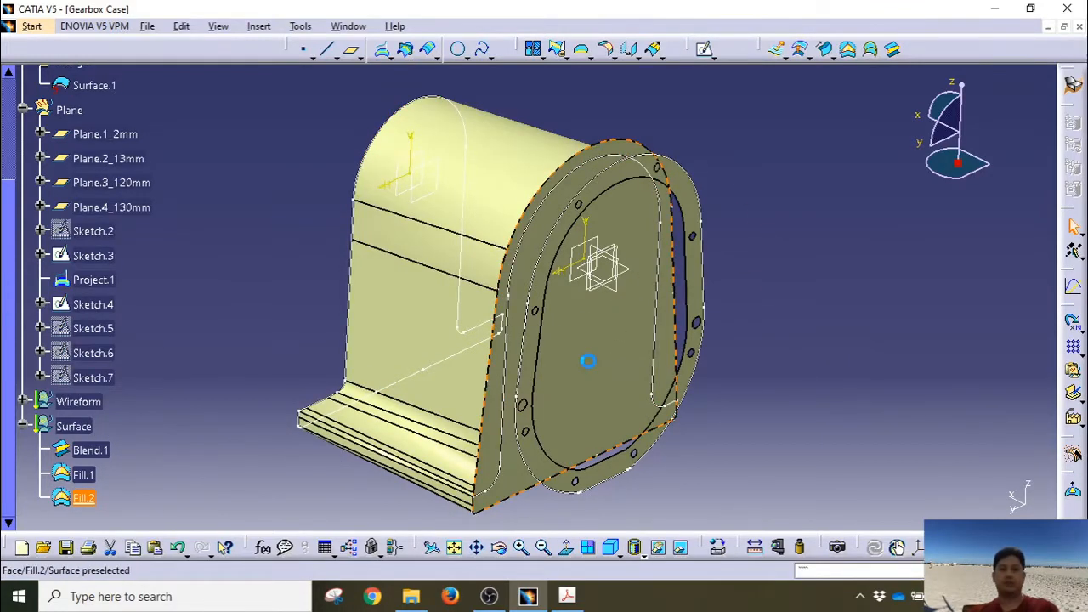
{"action": "middle_click_drag", "start_coordinate": [595, 353], "coordinate": [569, 350]}
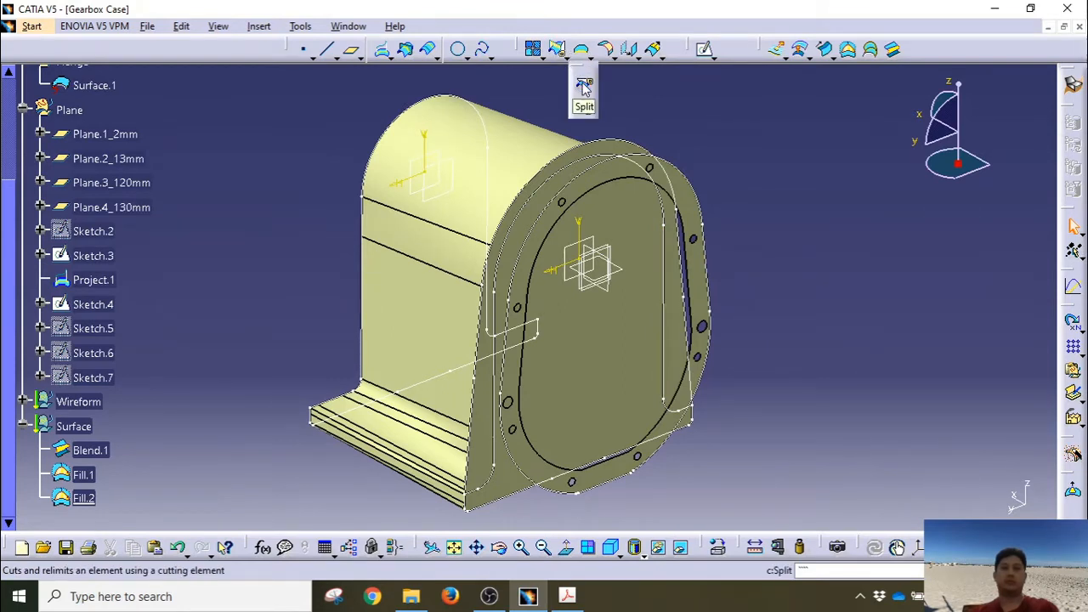
Step: Split Fill.2 with Sketch.3, keeping the other side, to create Split.1
{"action": "left_click", "coordinate": [583, 81]}
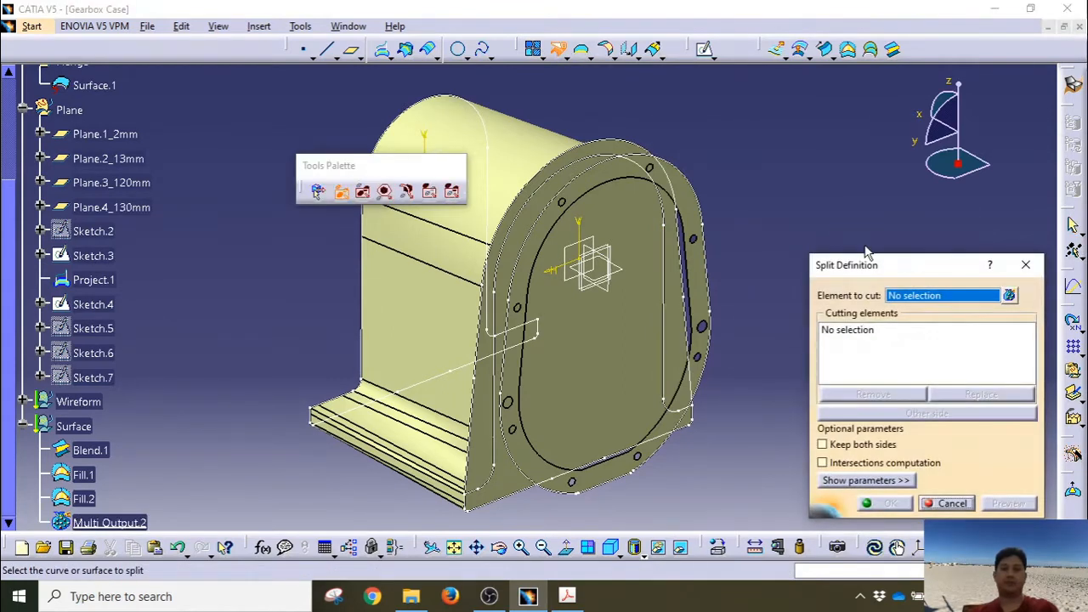
{"action": "left_click", "coordinate": [621, 332]}
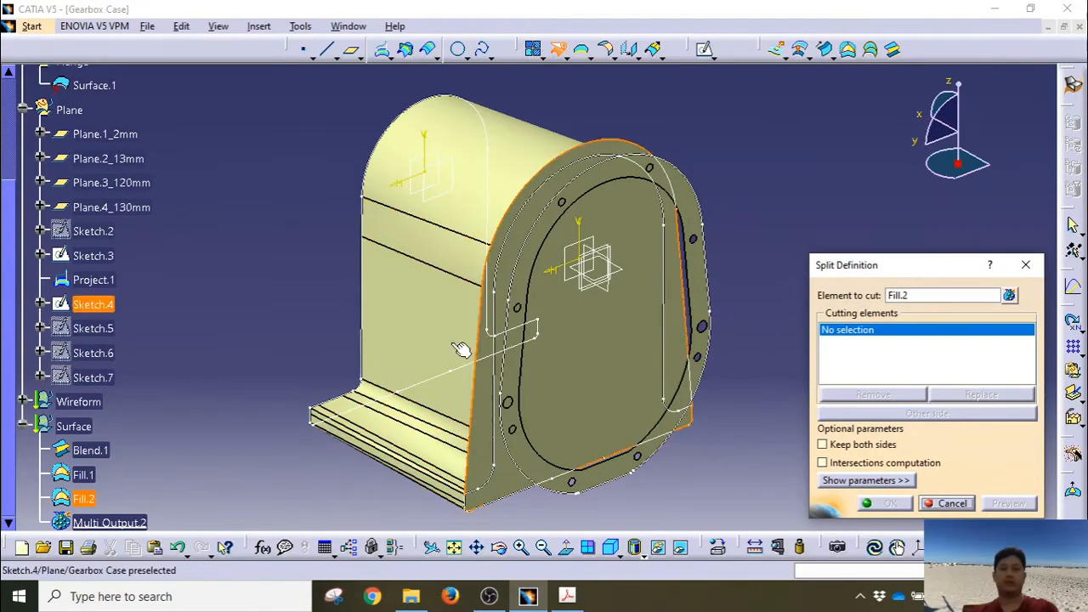
{"action": "left_click", "coordinate": [107, 255]}
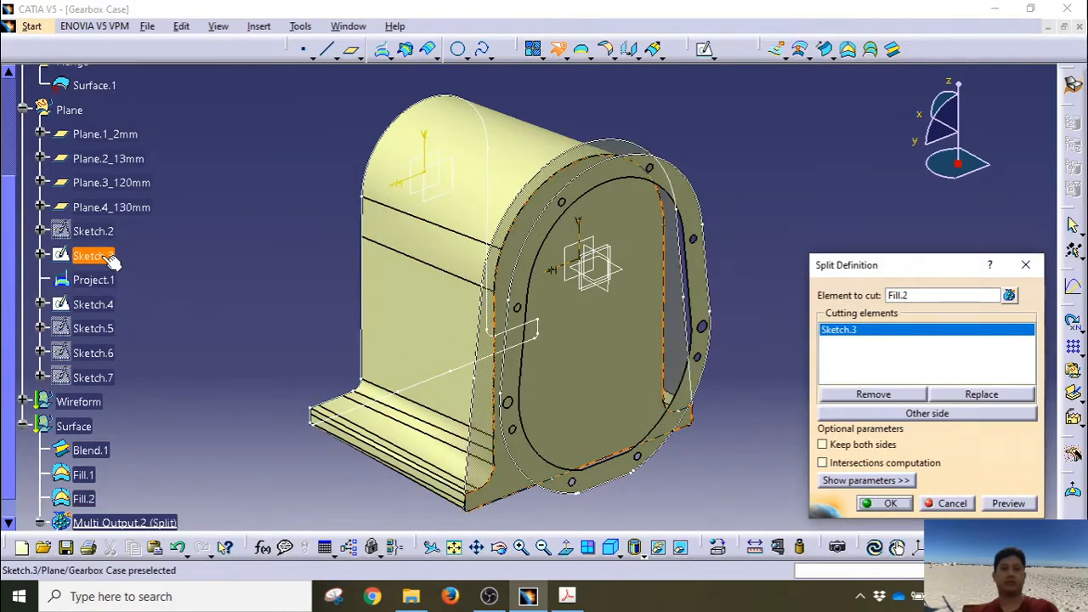
{"action": "left_click", "coordinate": [909, 414]}
{"action": "middle_click_drag", "start_coordinate": [595, 381], "coordinate": [612, 357]}
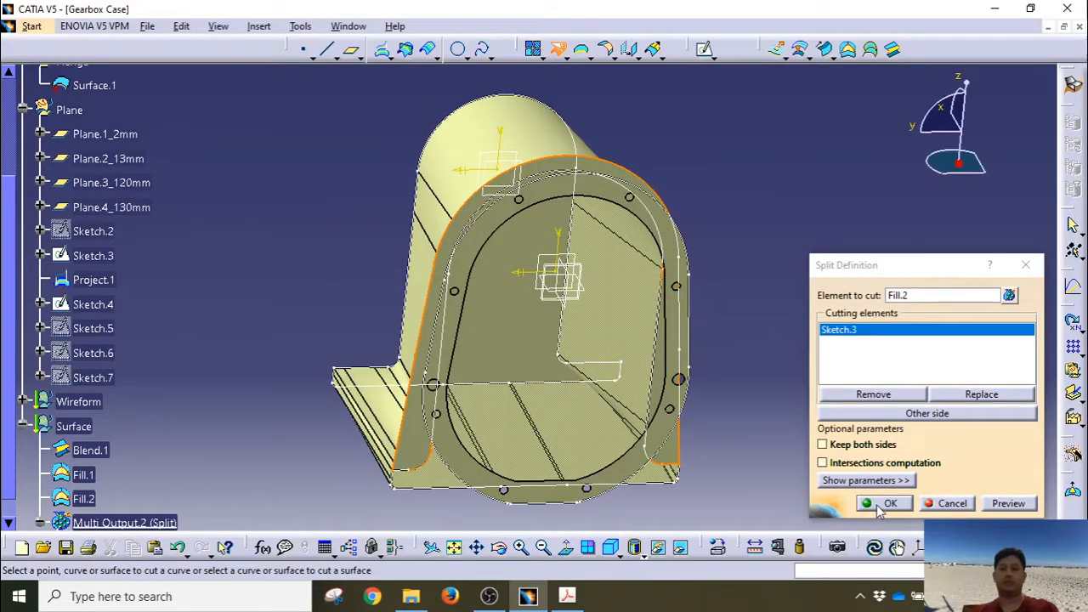
{"action": "left_click", "coordinate": [881, 506]}
{"action": "middle_click_drag", "start_coordinate": [783, 417], "coordinate": [918, 442]}
{"action": "middle_click_drag", "start_coordinate": [461, 434], "coordinate": [425, 396]}
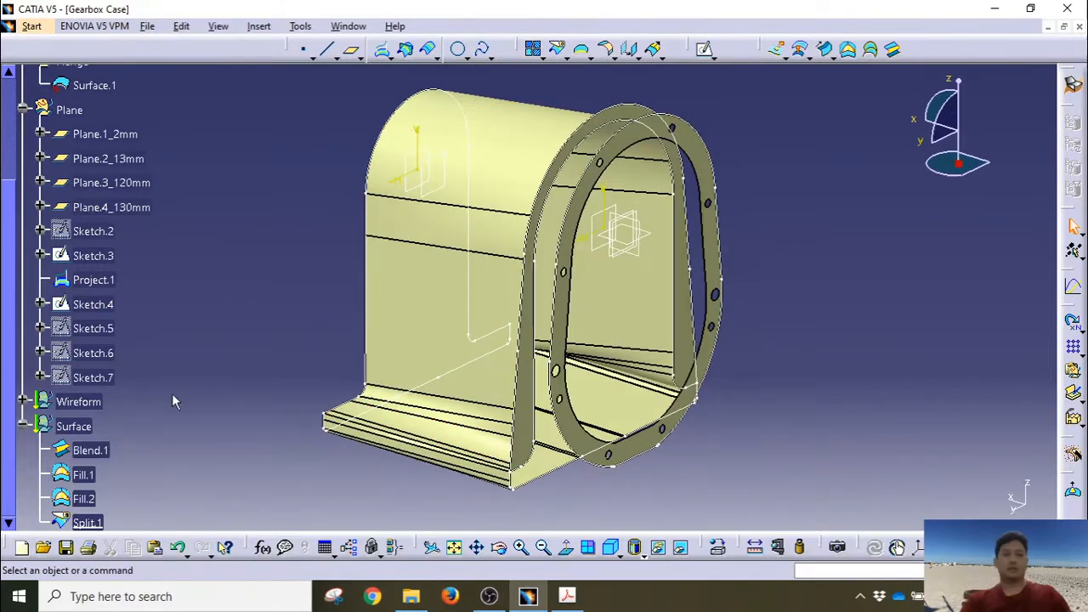
{"action": "left_click", "coordinate": [92, 282]}
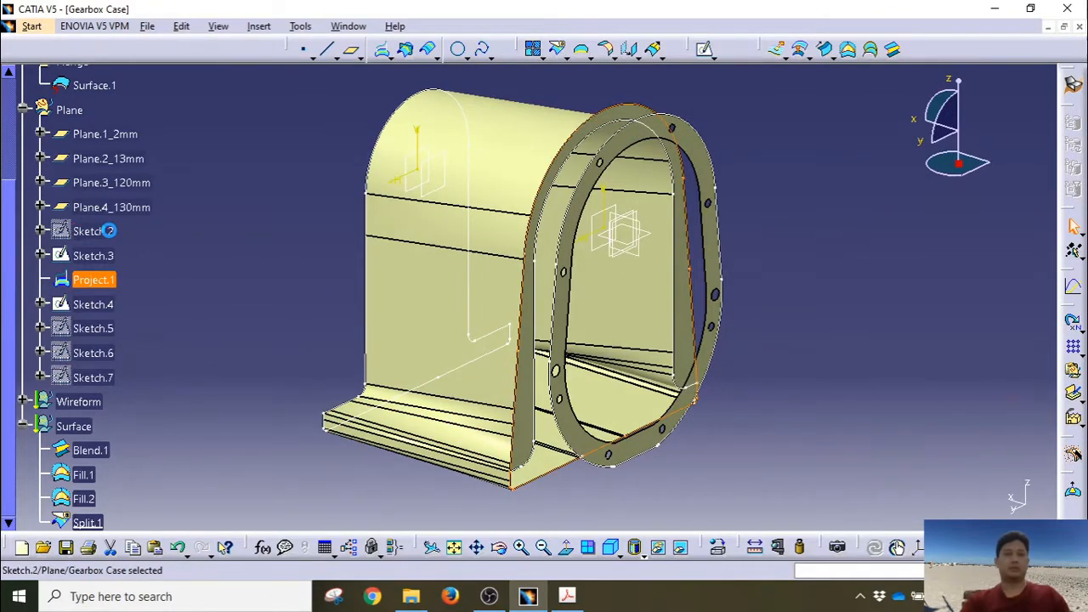
{"action": "left_click", "coordinate": [109, 230]}
{"action": "right_click", "coordinate": [94, 234]}
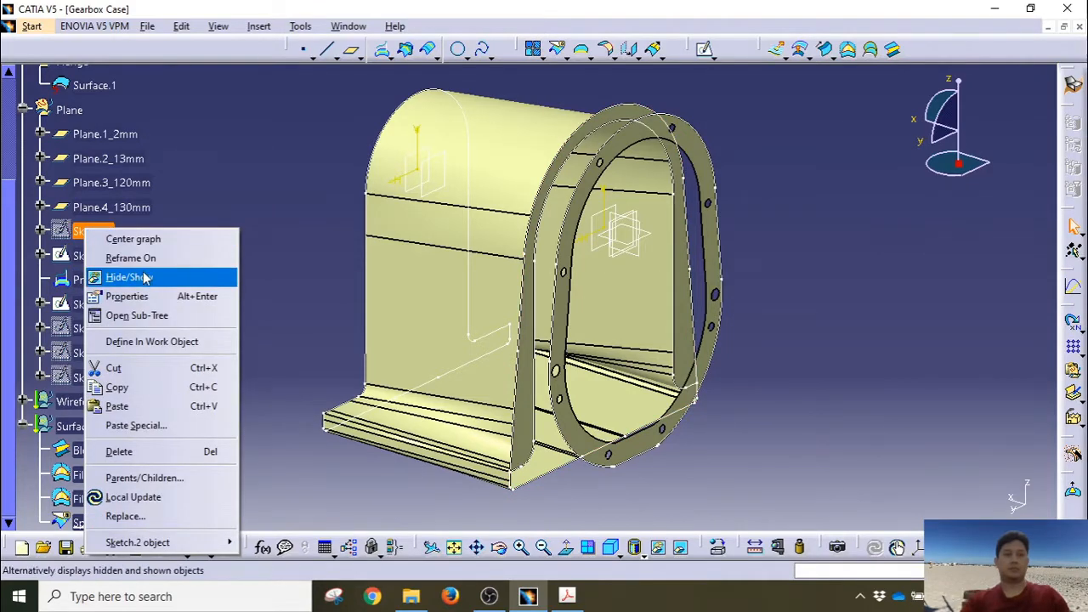
{"action": "left_click", "coordinate": [143, 278]}
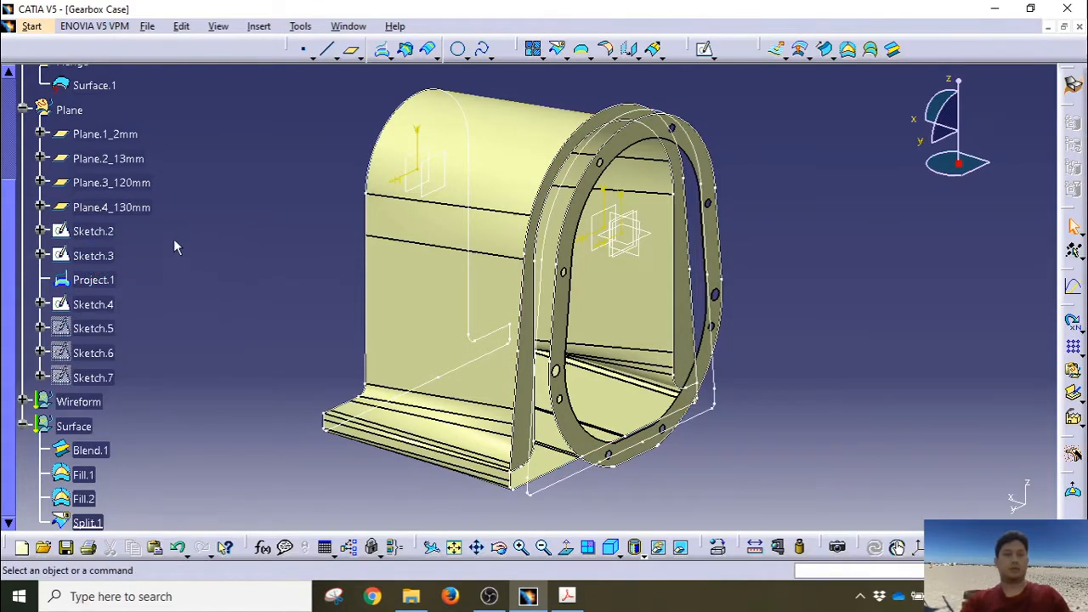
{"action": "left_click", "coordinate": [107, 231]}
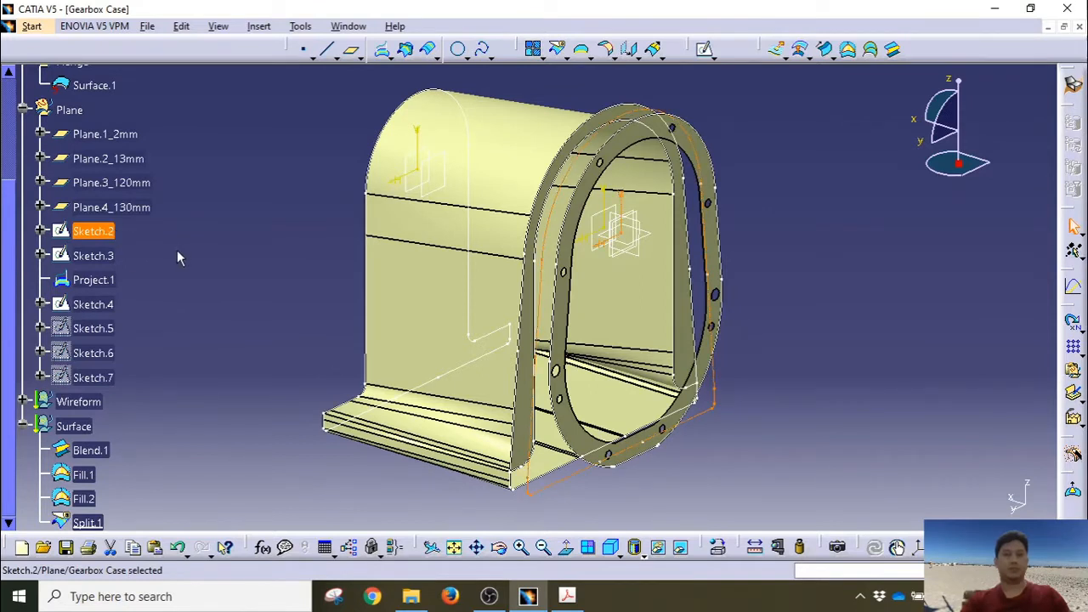
{"action": "left_click", "coordinate": [117, 280]}
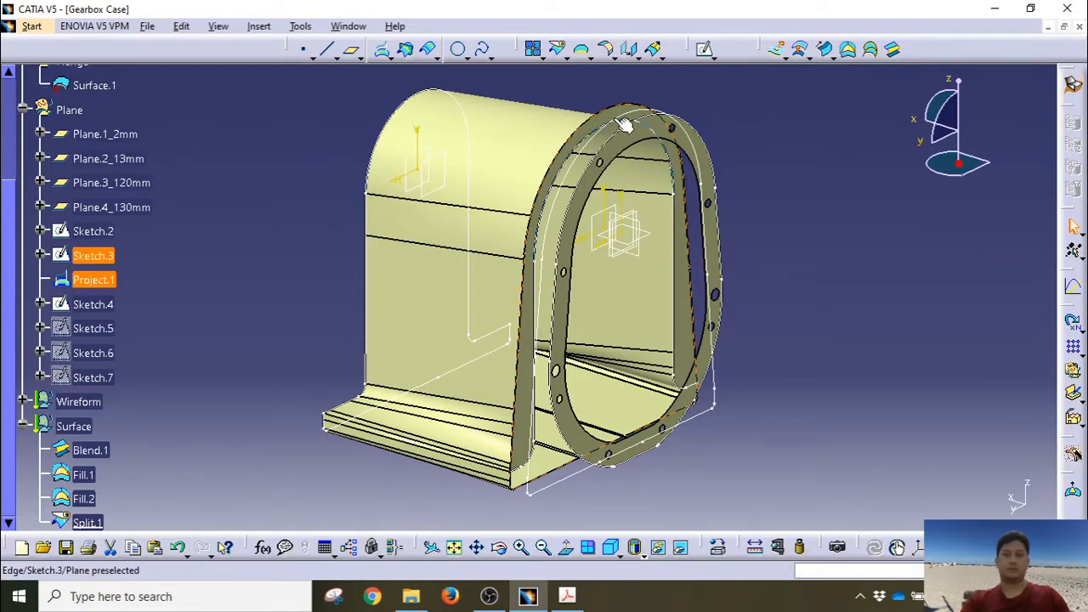
{"action": "left_click", "coordinate": [104, 230]}
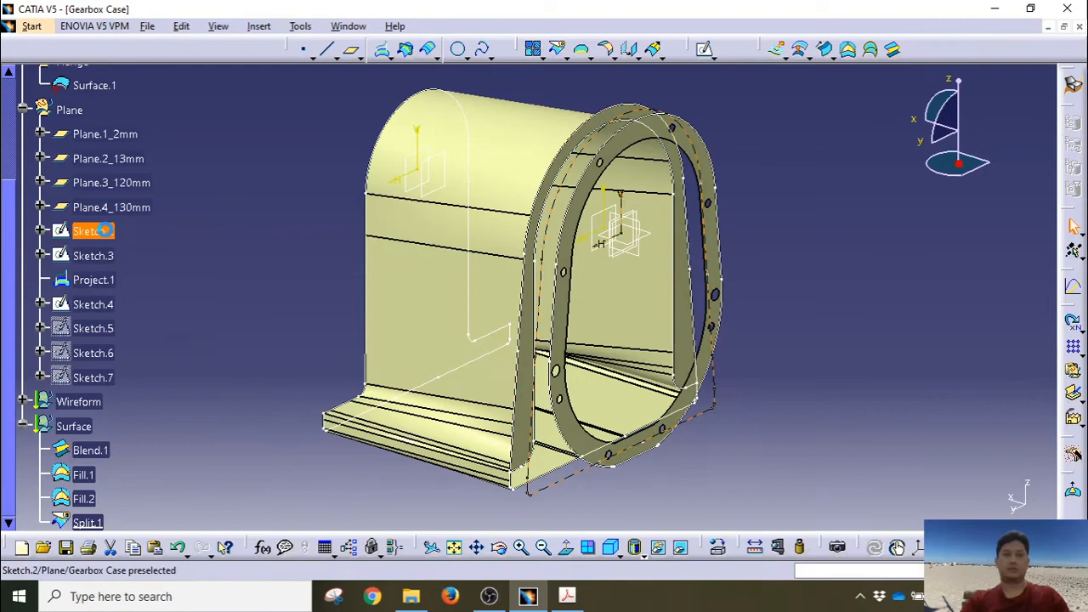
{"action": "left_click", "coordinate": [104, 277]}
Step: Blend Project.1 to Sketch.2, preview the surface, and create it
{"action": "left_click", "coordinate": [894, 55]}
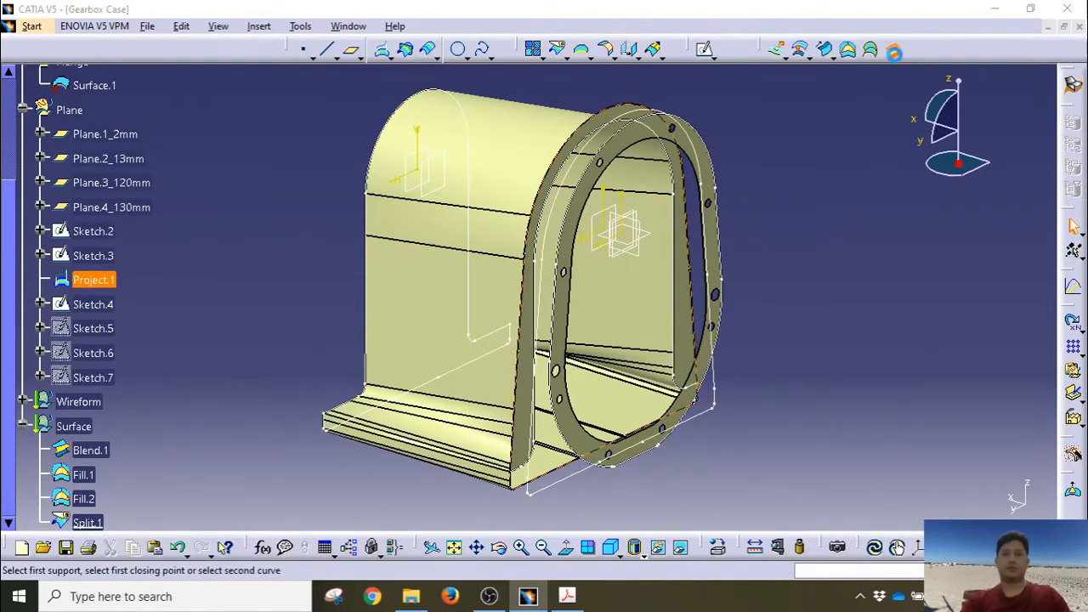
{"action": "left_click", "coordinate": [94, 230]}
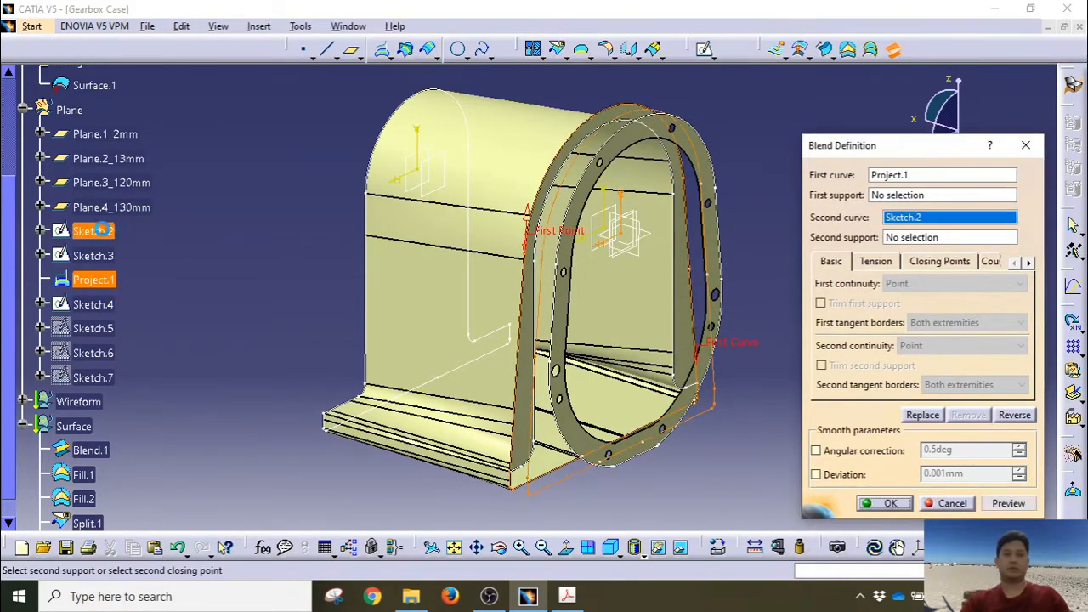
{"action": "left_click", "coordinate": [1010, 504]}
{"action": "middle_click_drag", "start_coordinate": [568, 448], "coordinate": [630, 471]}
{"action": "left_click", "coordinate": [892, 504]}
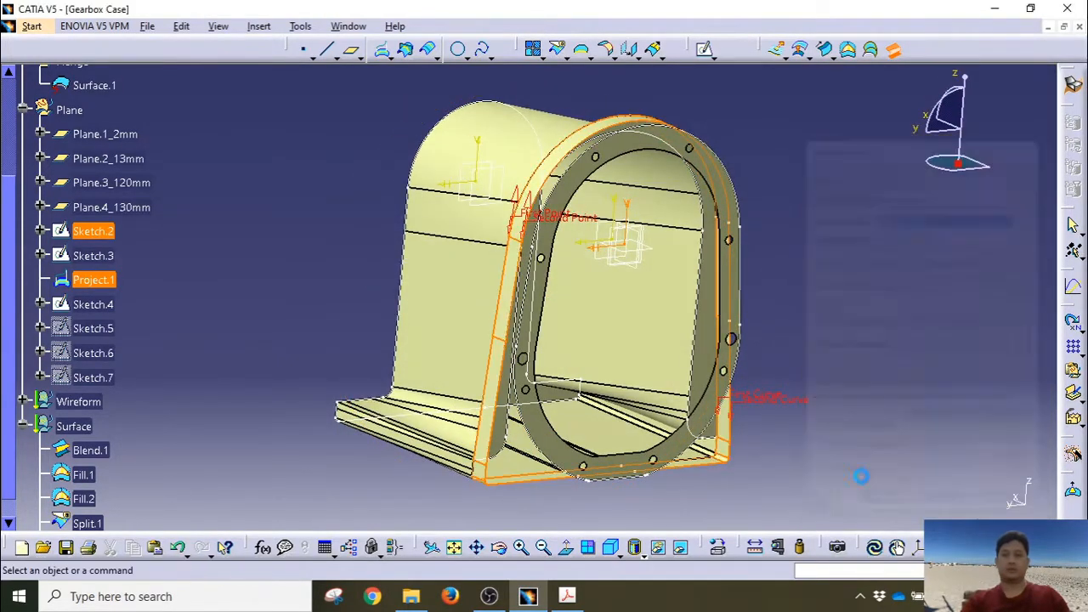
{"action": "middle_click_drag", "start_coordinate": [828, 400], "coordinate": [519, 456]}
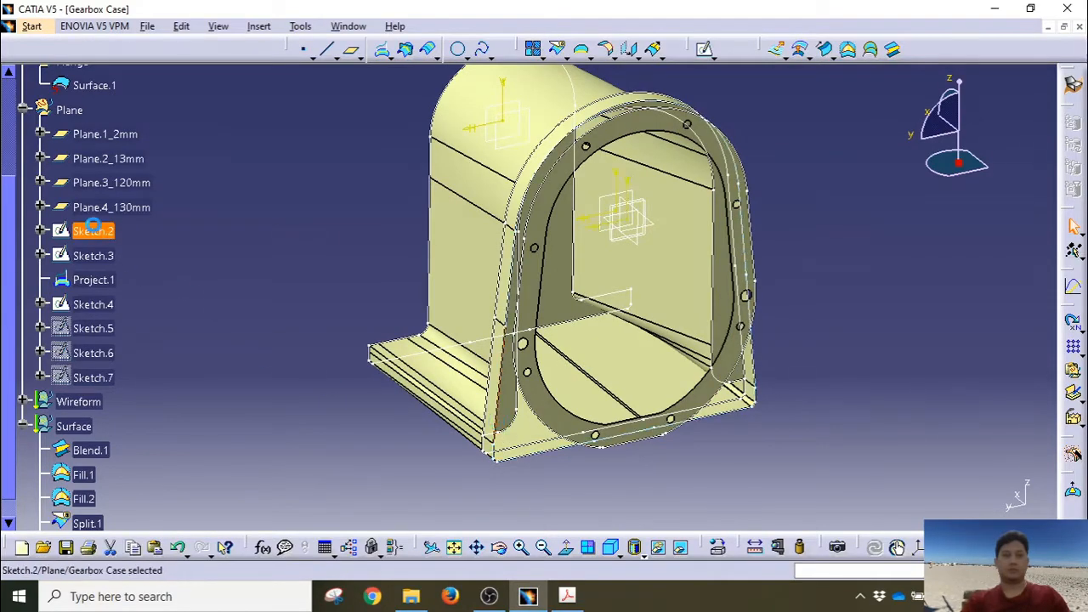
{"action": "mouse_move", "coordinate": [456, 348]}
{"action": "middle_mouse_down"}
{"action": "mouse_move", "coordinate": [518, 396]}
{"action": "mouse_move", "coordinate": [660, 399]}
{"action": "mouse_move", "coordinate": [714, 357]}
{"action": "middle_mouse_up"}
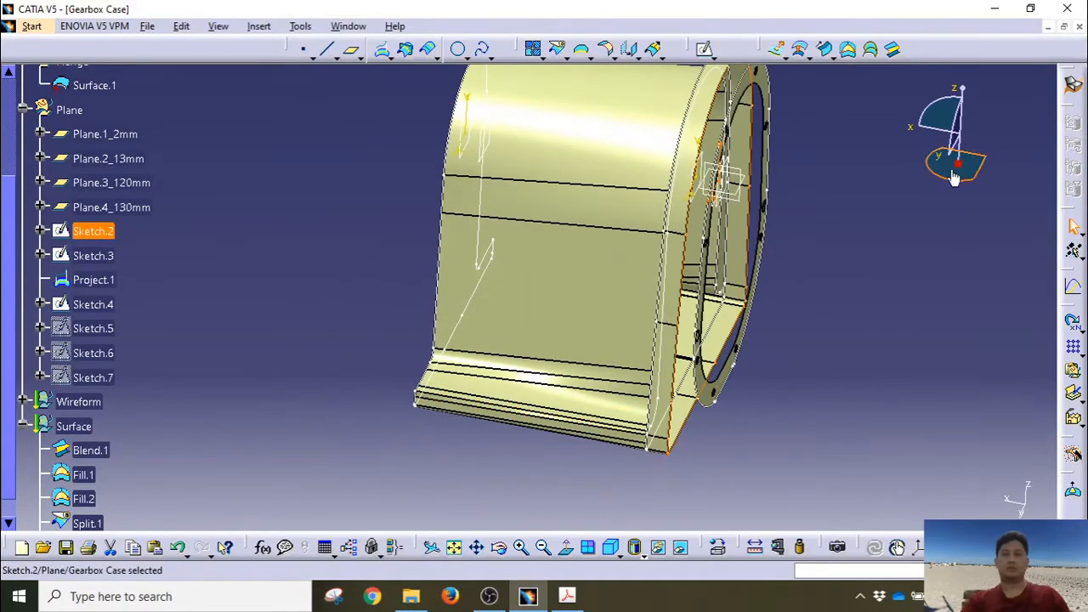
Step: Create Fill.3 bounded by Sketch.2 to close the flange face
{"action": "left_click", "coordinate": [850, 51]}
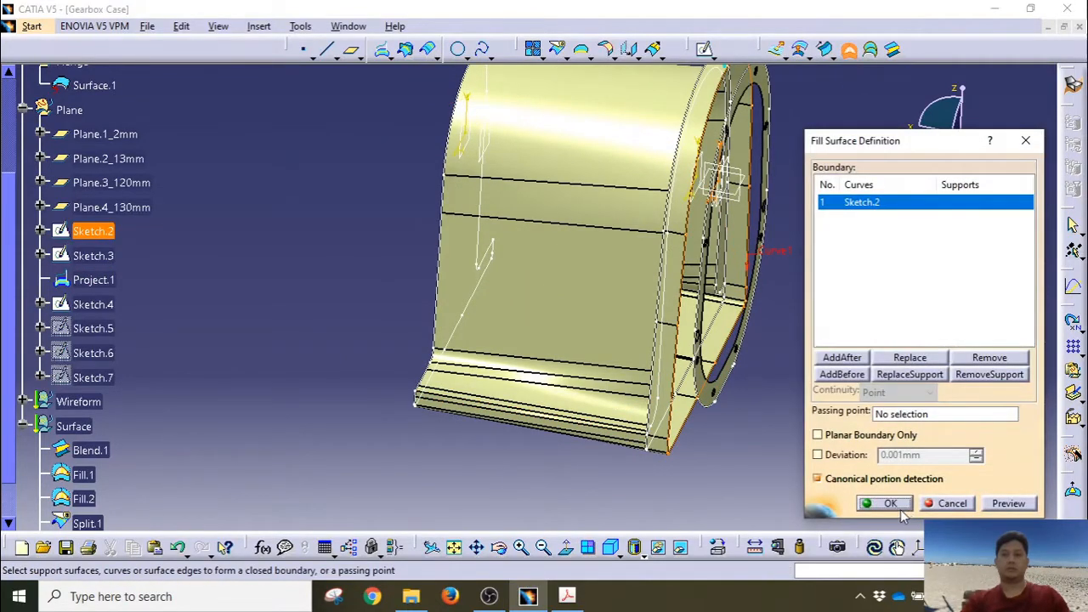
{"action": "left_click", "coordinate": [901, 508]}
{"action": "mouse_move", "coordinate": [846, 399]}
{"action": "middle_mouse_down"}
{"action": "mouse_move", "coordinate": [839, 432]}
{"action": "mouse_move", "coordinate": [773, 398]}
{"action": "mouse_move", "coordinate": [739, 408]}
{"action": "mouse_move", "coordinate": [729, 396]}
{"action": "mouse_move", "coordinate": [612, 376]}
{"action": "middle_mouse_up"}
{"action": "scroll", "coordinate": [93, 255], "scroll_direction": "down", "scroll_amount": 5}
Step: Show Sketch.6 and select its oval outline on the front face
{"action": "right_click", "coordinate": [93, 166]}
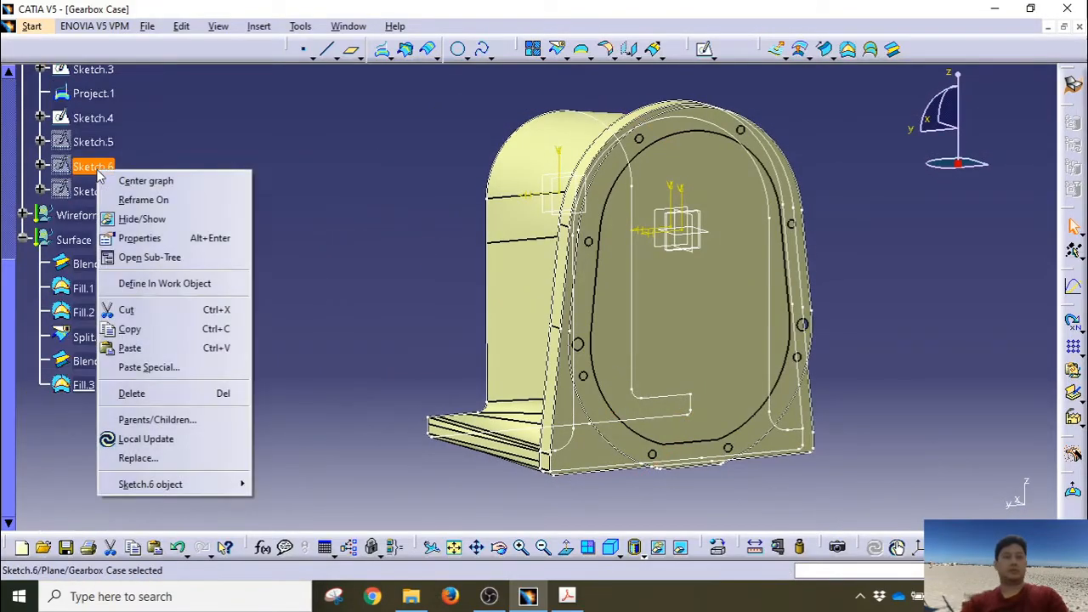
{"action": "left_click", "coordinate": [145, 221]}
{"action": "middle_click_drag", "start_coordinate": [279, 293], "coordinate": [109, 201]}
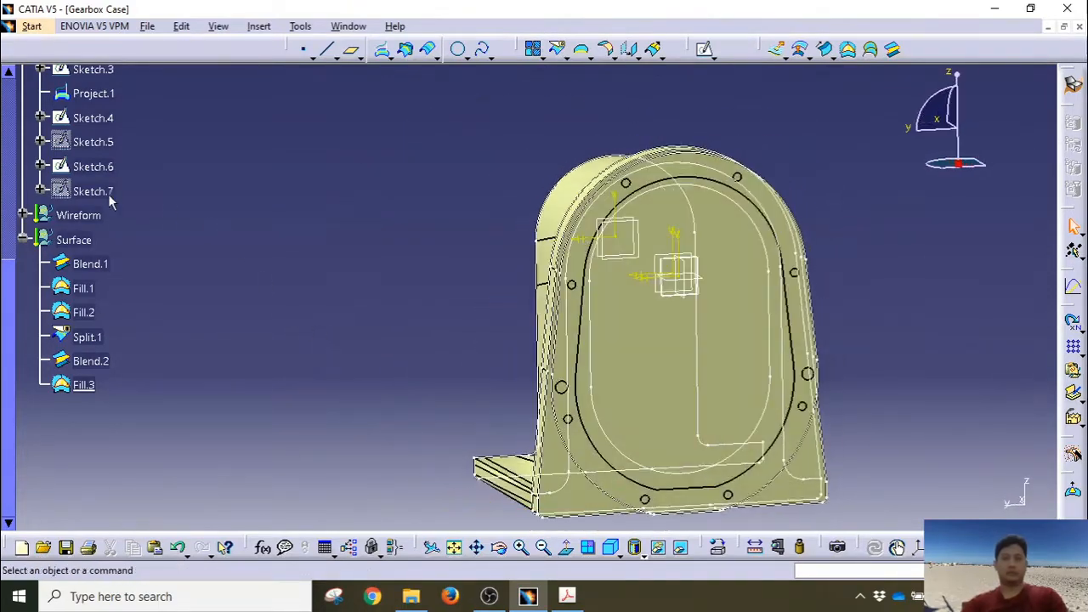
{"action": "left_click", "coordinate": [94, 170]}
{"action": "middle_click_drag", "start_coordinate": [308, 338], "coordinate": [345, 281]}
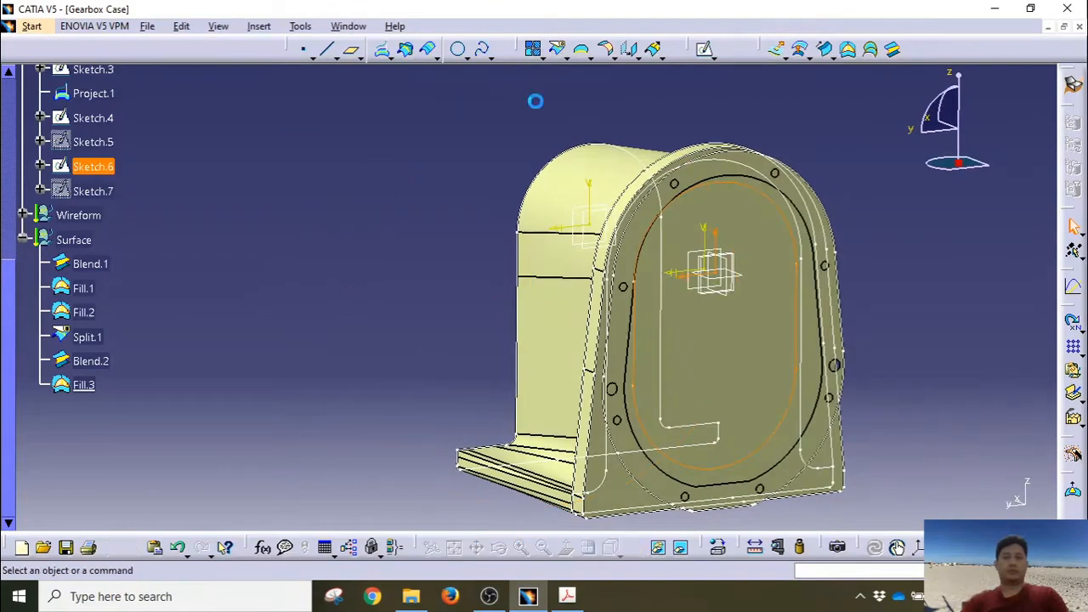
Step: Split Fill.3 along Sketch.6, keeping the outer side, to cut the oval opening as Split.2
{"action": "left_click", "coordinate": [557, 51]}
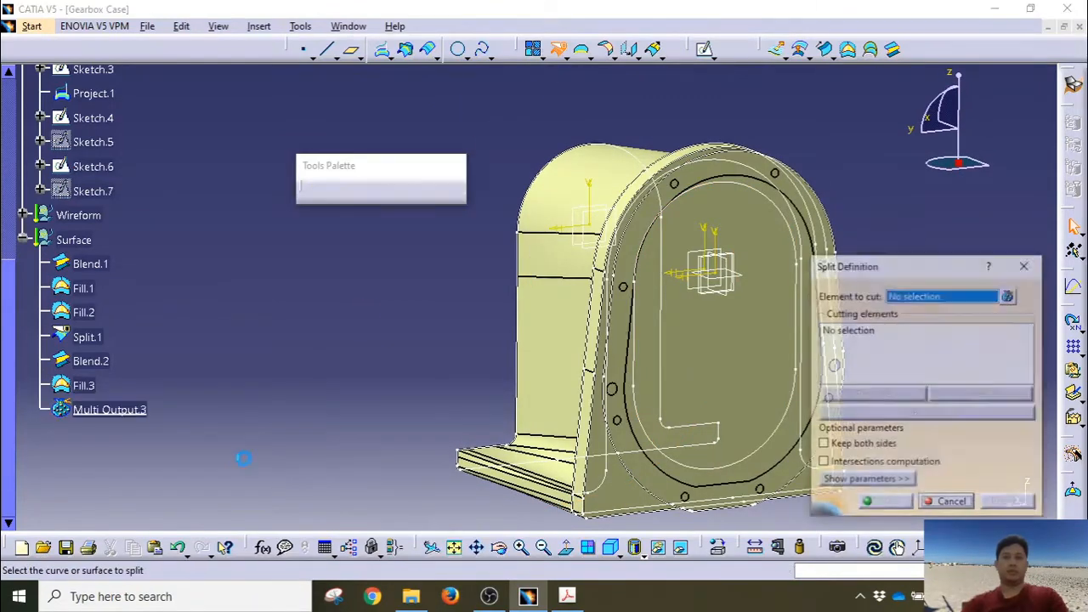
{"action": "left_click", "coordinate": [86, 387]}
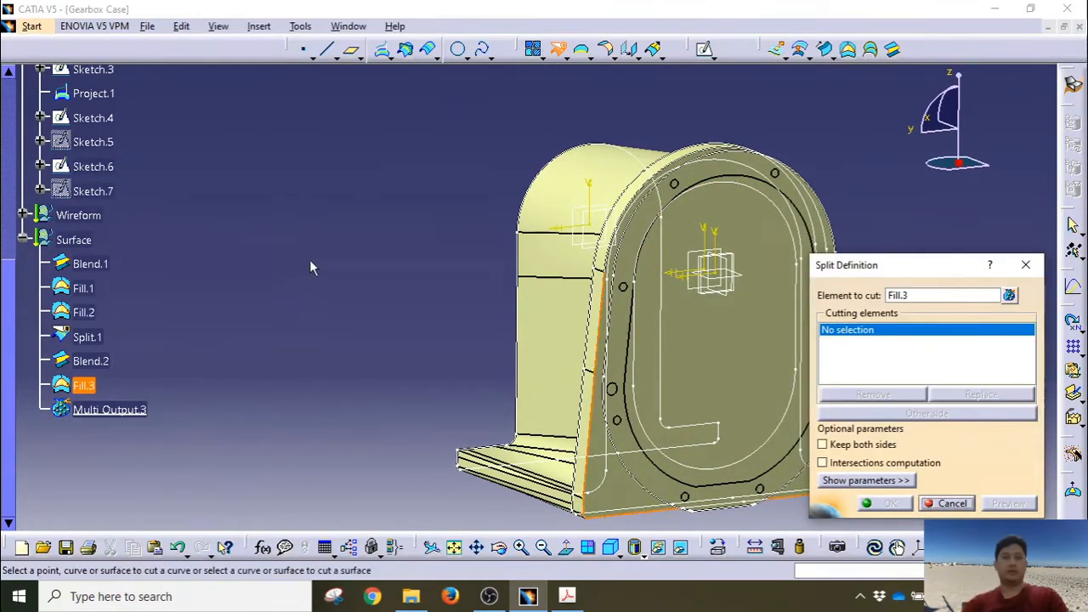
{"action": "left_click", "coordinate": [109, 166]}
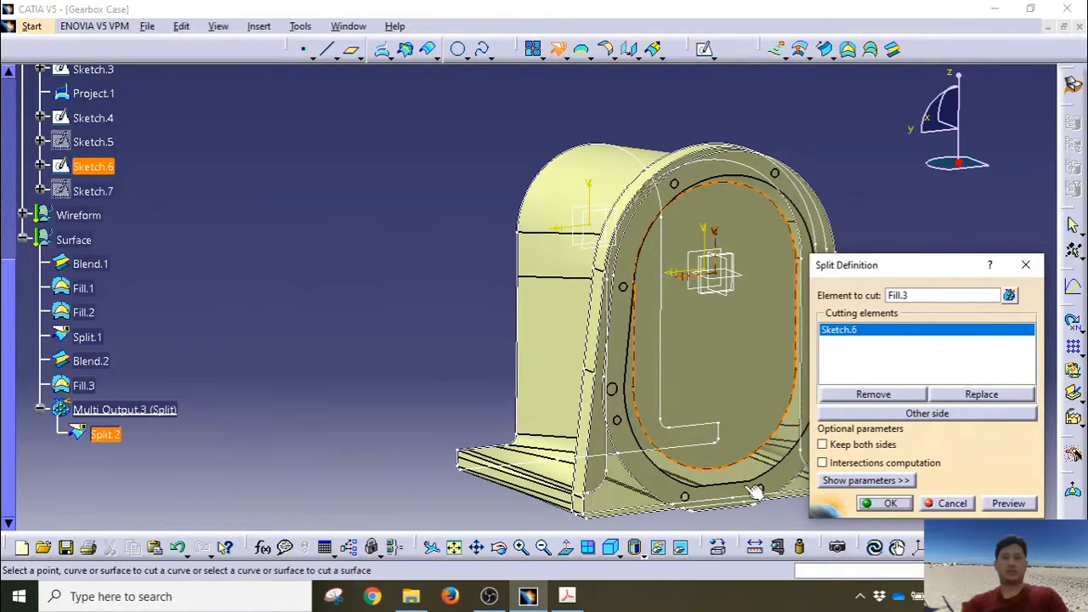
{"action": "left_click", "coordinate": [917, 414]}
{"action": "middle_click_drag", "start_coordinate": [643, 476], "coordinate": [614, 496]}
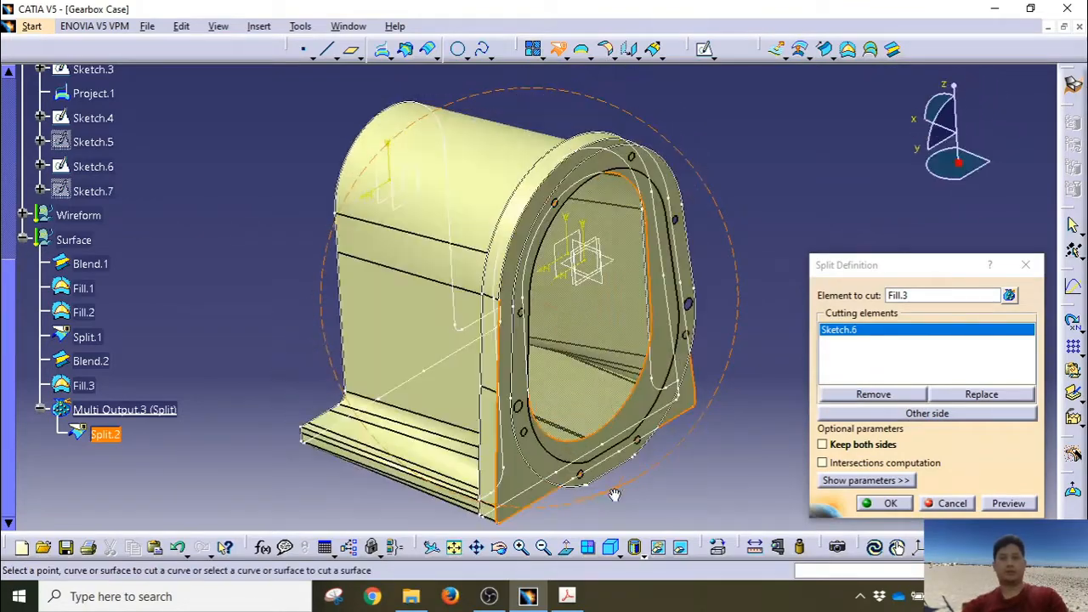
{"action": "left_click", "coordinate": [884, 503]}
{"action": "middle_click_drag", "start_coordinate": [812, 439], "coordinate": [486, 294]}
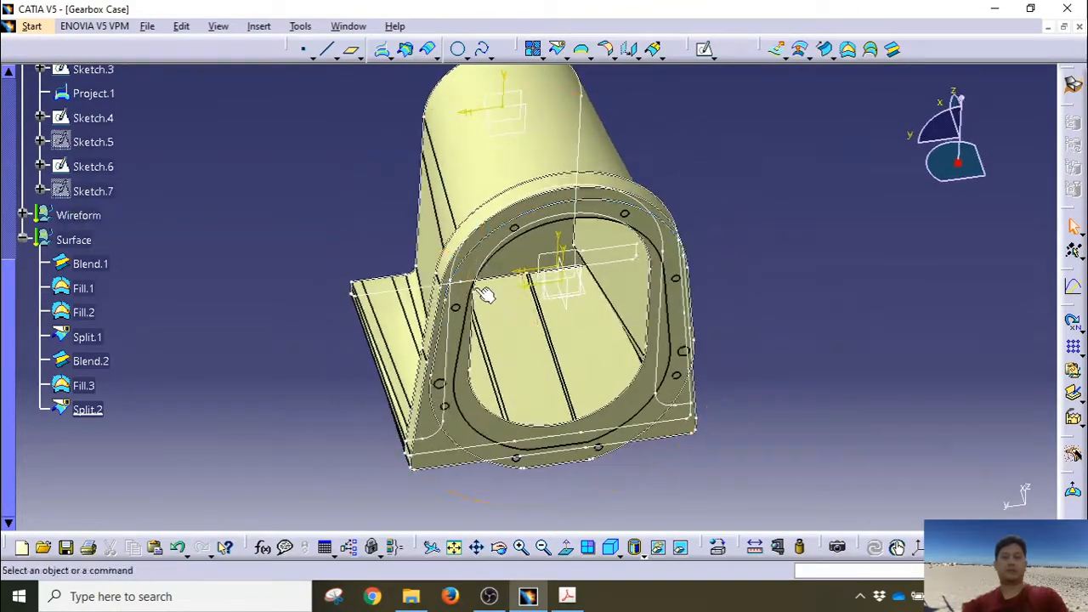
Step: Show Sketch.5 on the model and clear the selection
{"action": "middle_click_drag", "start_coordinate": [671, 381], "coordinate": [668, 510]}
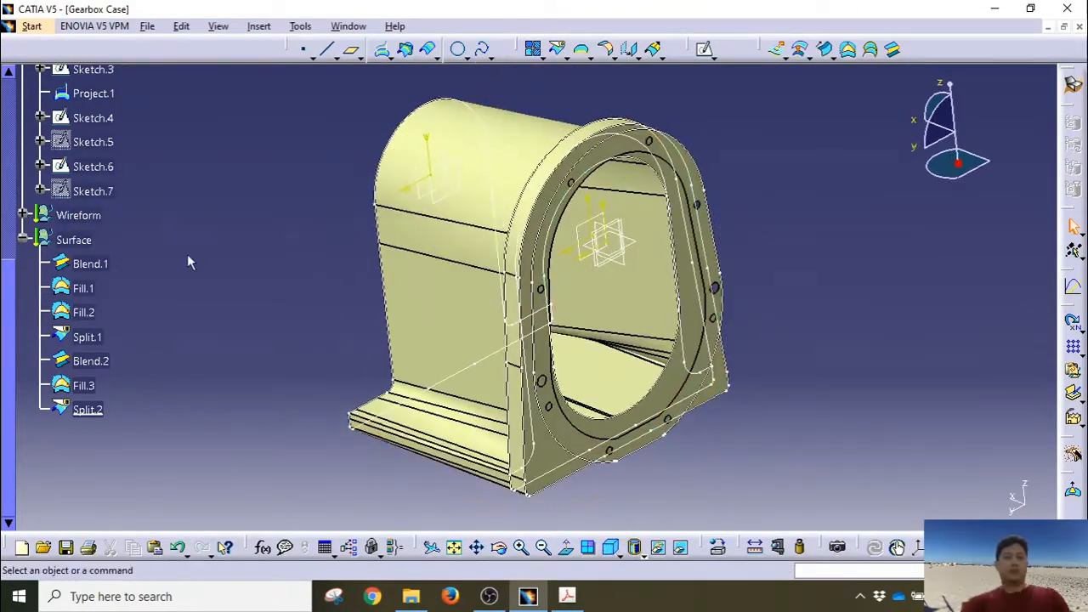
{"action": "right_click", "coordinate": [103, 142]}
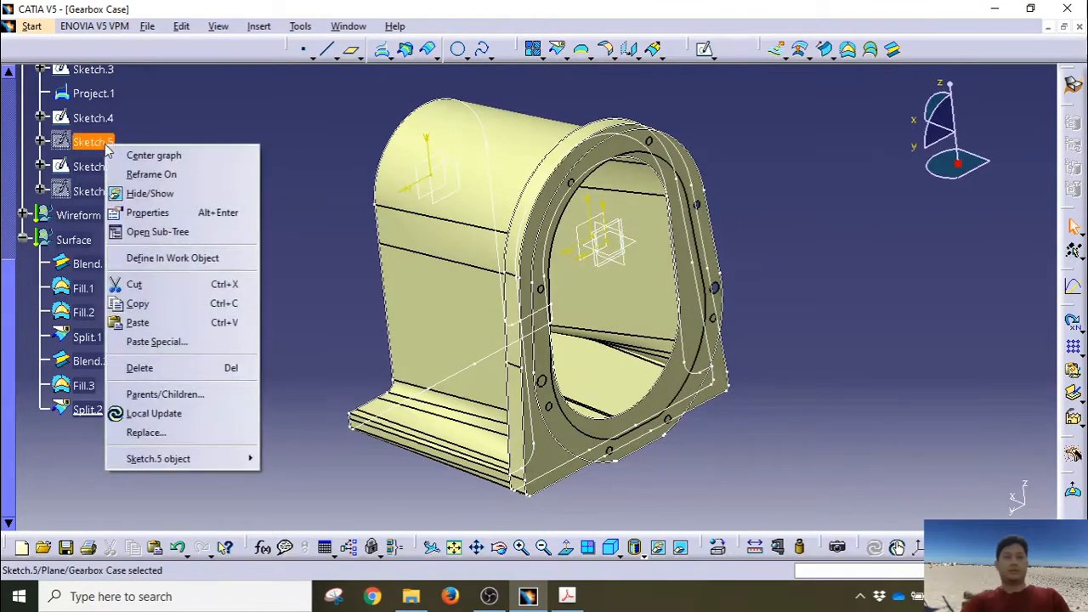
{"action": "left_click", "coordinate": [161, 193]}
{"action": "middle_click_drag", "start_coordinate": [187, 276], "coordinate": [251, 291]}
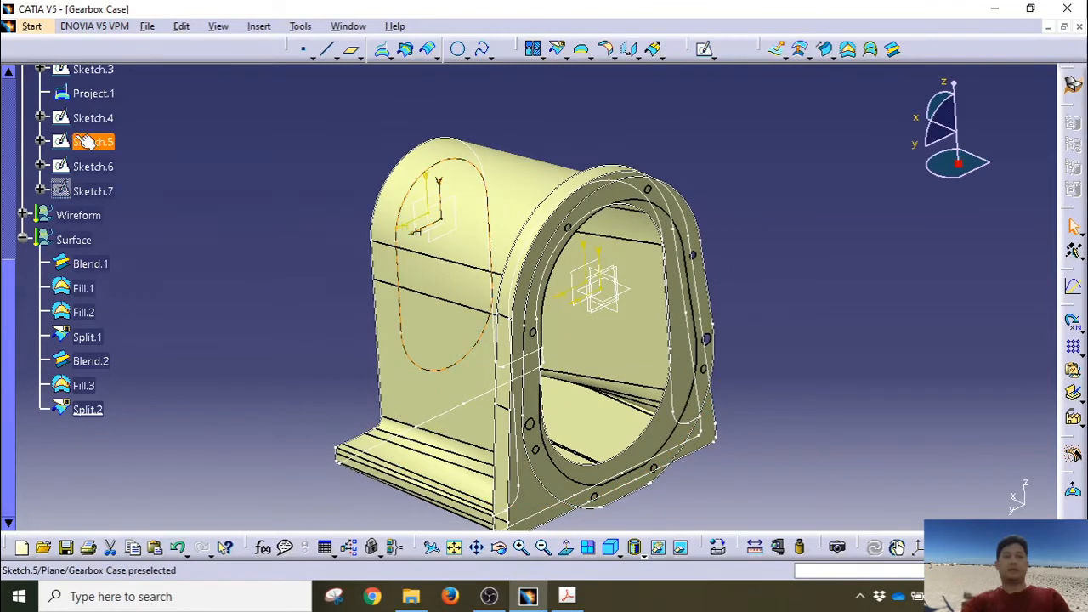
{"action": "left_click", "coordinate": [238, 236]}
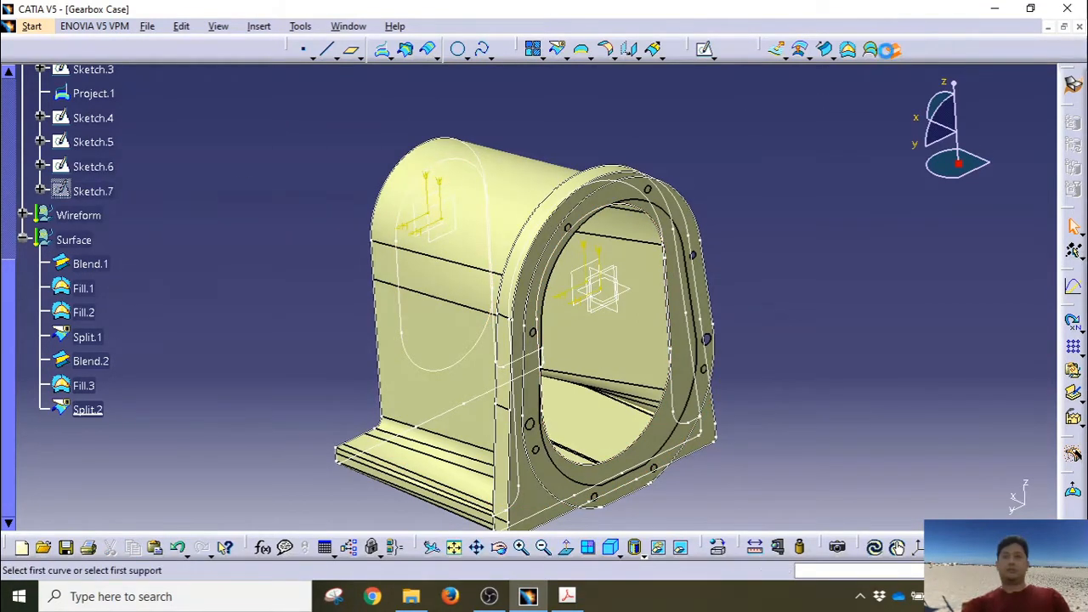
Step: Blend Sketch.5 to Sketch.6 to create Blend.3, then inspect the bore from several angles
{"action": "left_click", "coordinate": [93, 142]}
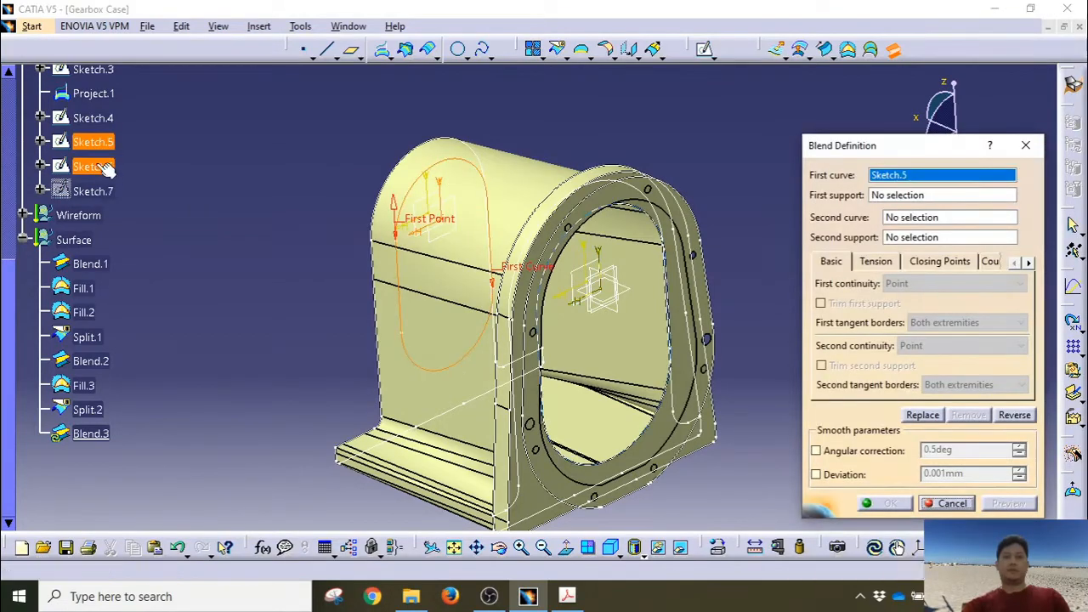
{"action": "left_click", "coordinate": [94, 167]}
{"action": "left_click", "coordinate": [884, 503]}
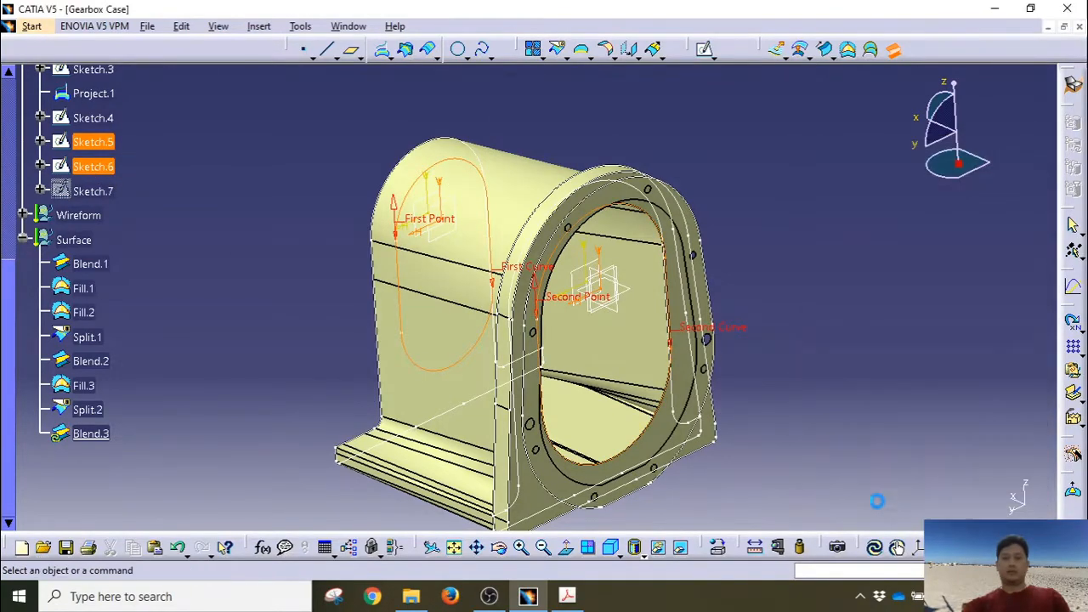
{"action": "middle_click_drag", "start_coordinate": [600, 376], "coordinate": [439, 345]}
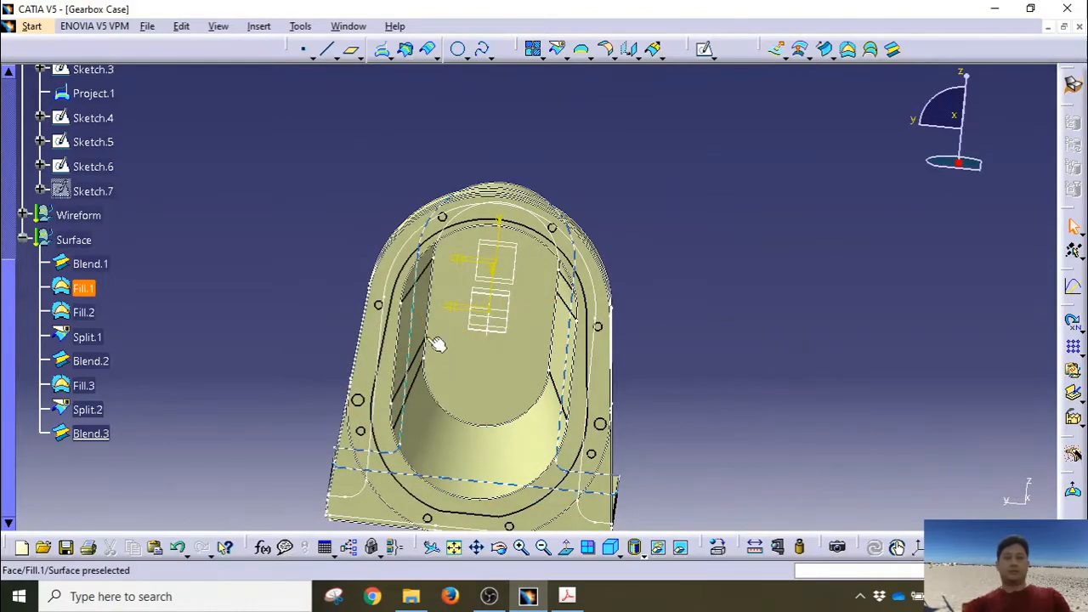
{"action": "middle_click_drag", "start_coordinate": [677, 447], "coordinate": [793, 287]}
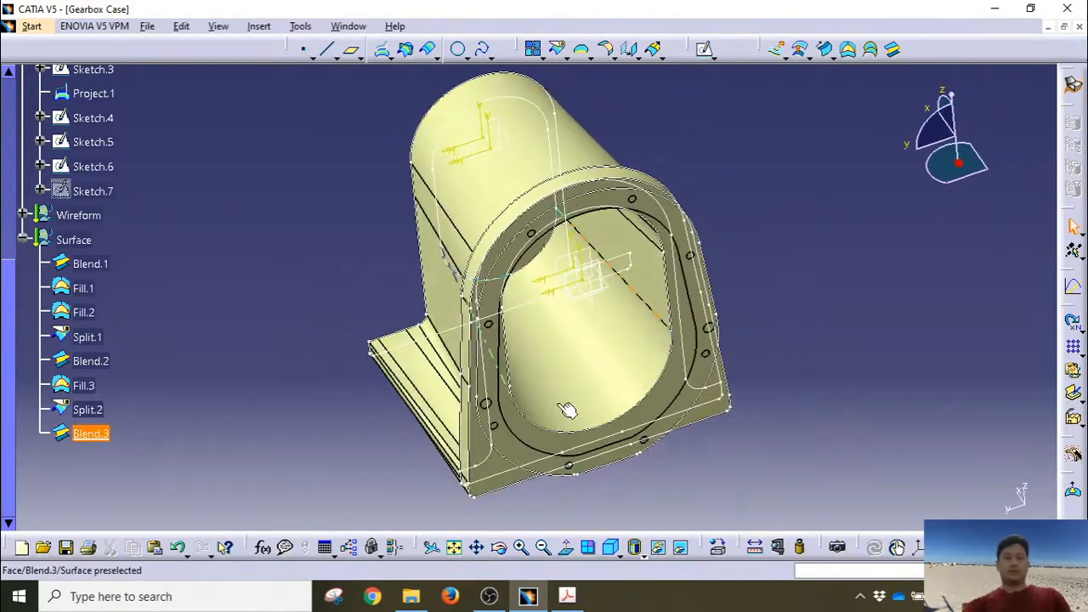
{"action": "middle_click_drag", "start_coordinate": [569, 408], "coordinate": [599, 389]}
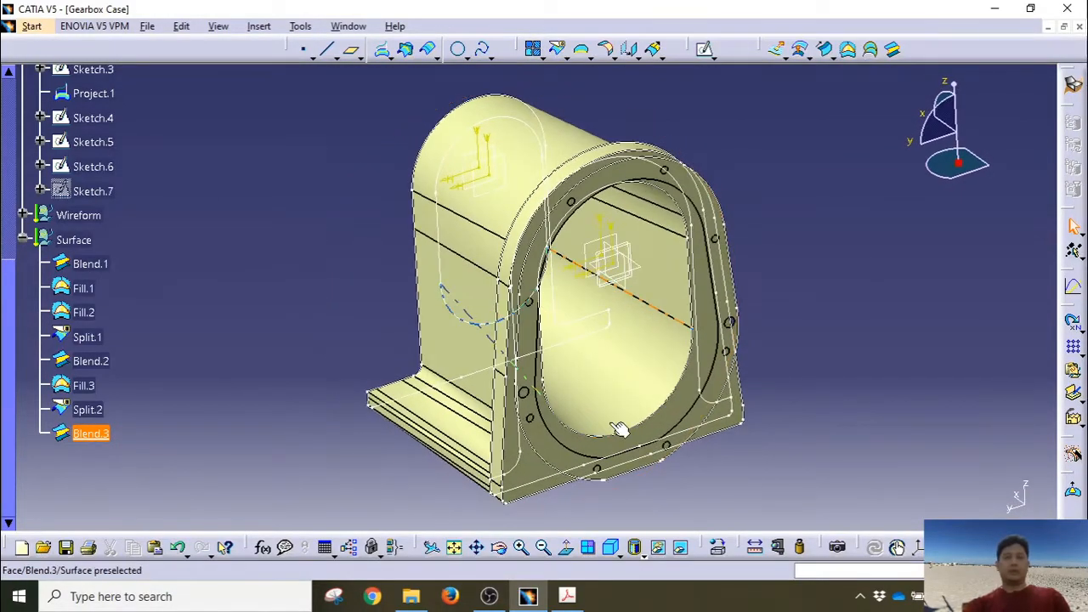
{"action": "mouse_move", "coordinate": [548, 333]}
{"action": "middle_mouse_down"}
{"action": "mouse_move", "coordinate": [530, 355]}
{"action": "mouse_move", "coordinate": [546, 365]}
{"action": "mouse_move", "coordinate": [551, 323]}
{"action": "middle_mouse_up"}
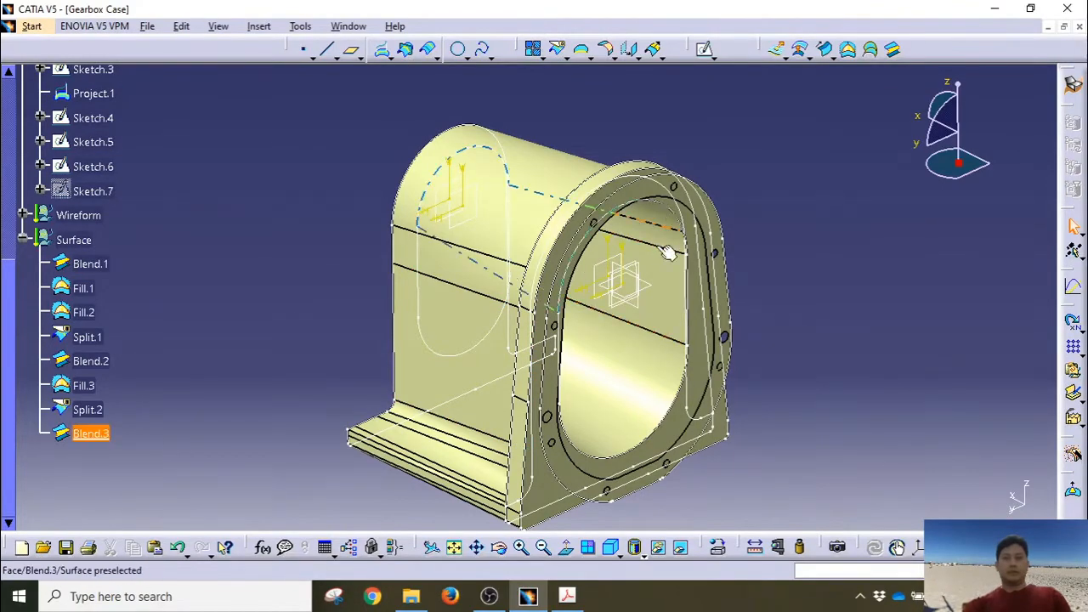
{"action": "mouse_move", "coordinate": [667, 253]}
{"action": "middle_mouse_down"}
{"action": "mouse_move", "coordinate": [654, 289]}
{"action": "mouse_move", "coordinate": [663, 314]}
{"action": "mouse_move", "coordinate": [711, 238]}
{"action": "mouse_move", "coordinate": [417, 335]}
{"action": "mouse_move", "coordinate": [420, 314]}
{"action": "mouse_move", "coordinate": [364, 335]}
{"action": "mouse_move", "coordinate": [436, 299]}
{"action": "middle_mouse_up"}
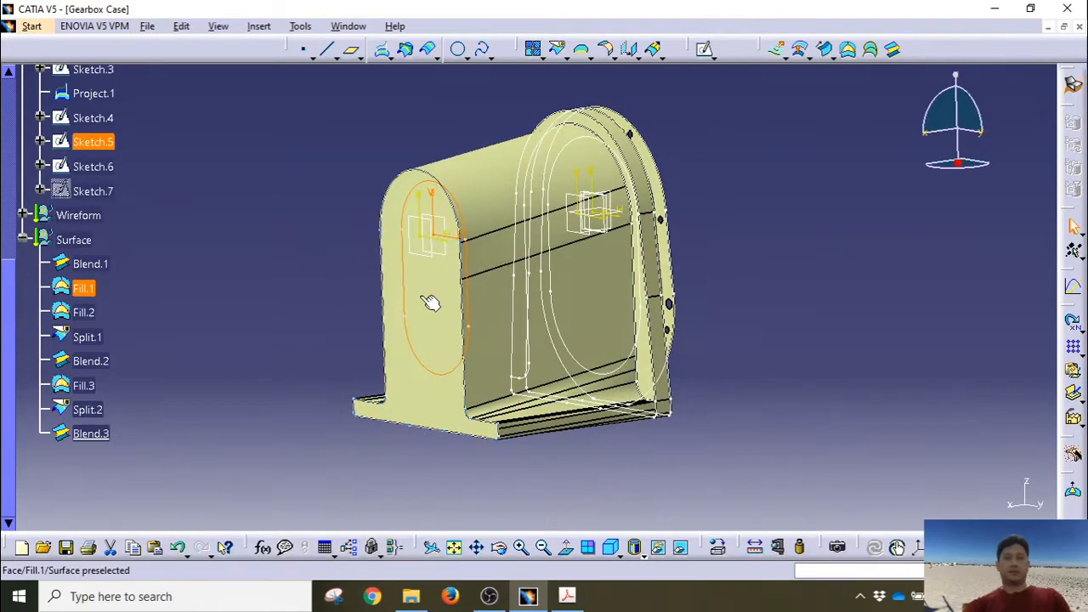
Step: Temporarily hide Fill.1 to look inside the housing, then restore it
{"action": "right_click", "coordinate": [425, 391]}
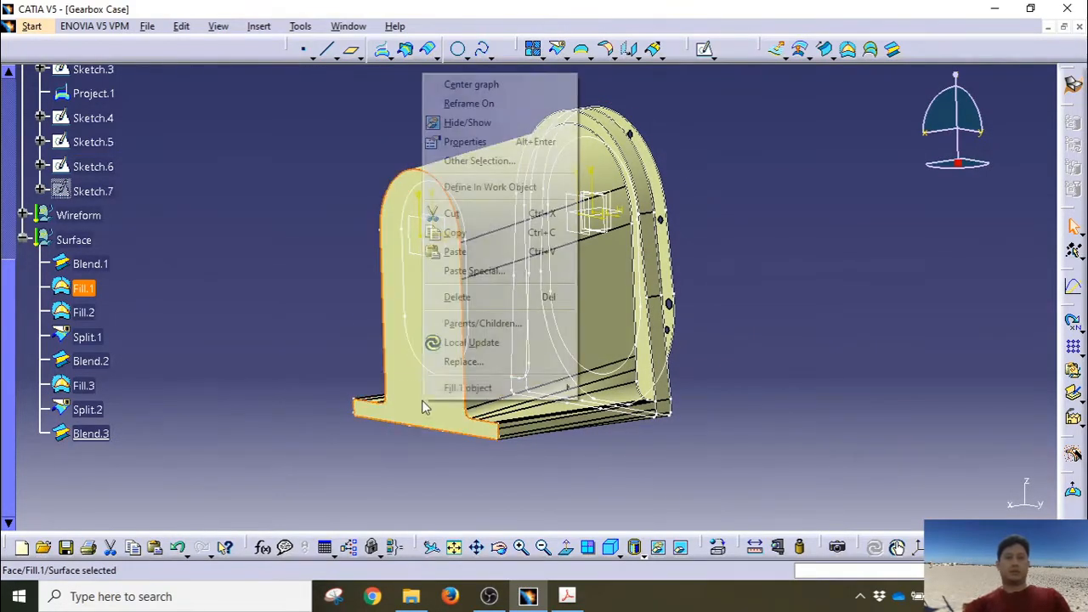
{"action": "left_click", "coordinate": [437, 122]}
{"action": "mouse_move", "coordinate": [403, 374]}
{"action": "middle_mouse_down"}
{"action": "mouse_move", "coordinate": [398, 387]}
{"action": "mouse_move", "coordinate": [535, 378]}
{"action": "mouse_move", "coordinate": [487, 383]}
{"action": "middle_mouse_up"}
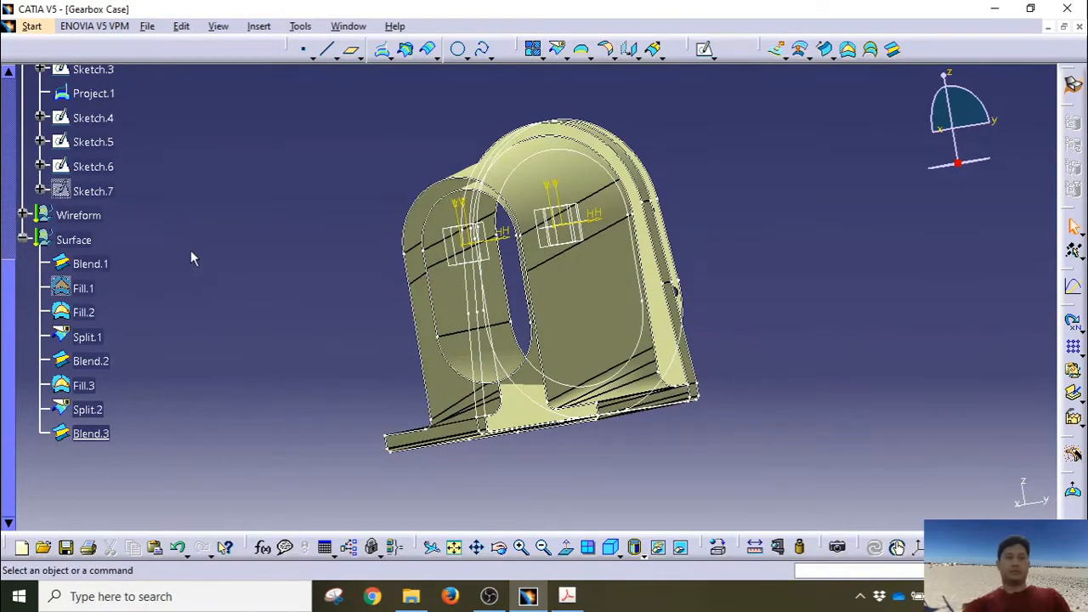
{"action": "key", "text": "ctrl+z"}
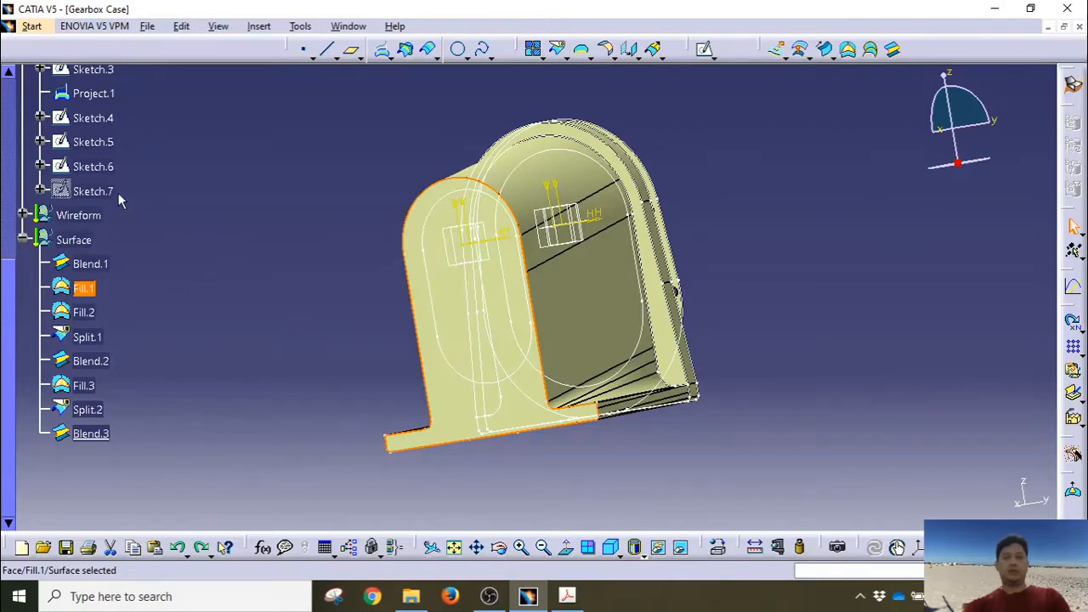
Step: Fill the Sketch.5 outline as Fill.4, check it with Fill.1 briefly hidden, then restore Fill.1
{"action": "left_click", "coordinate": [92, 141]}
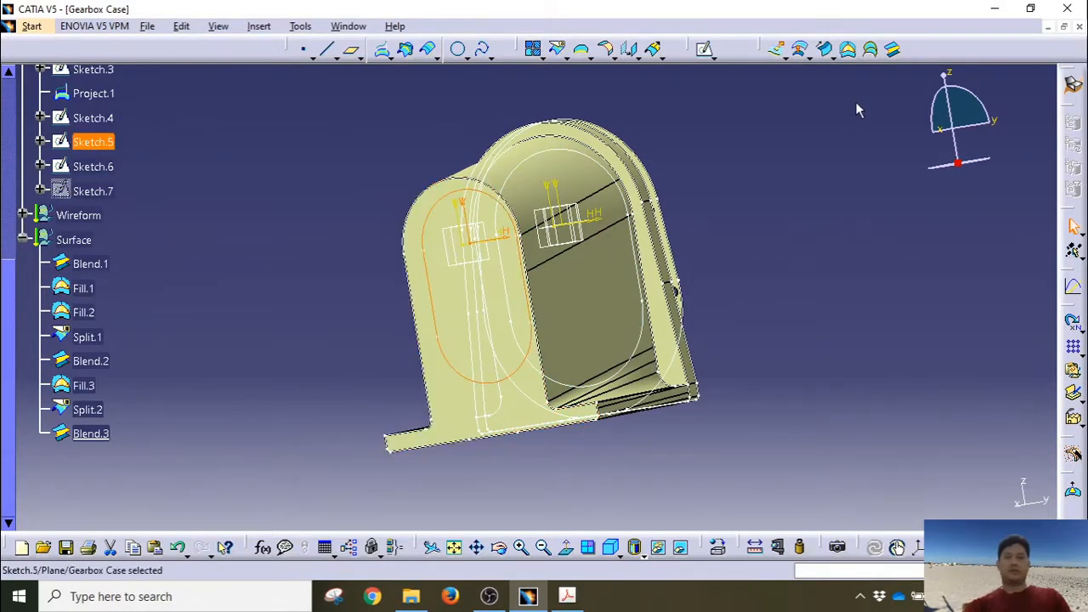
{"action": "left_click", "coordinate": [849, 51]}
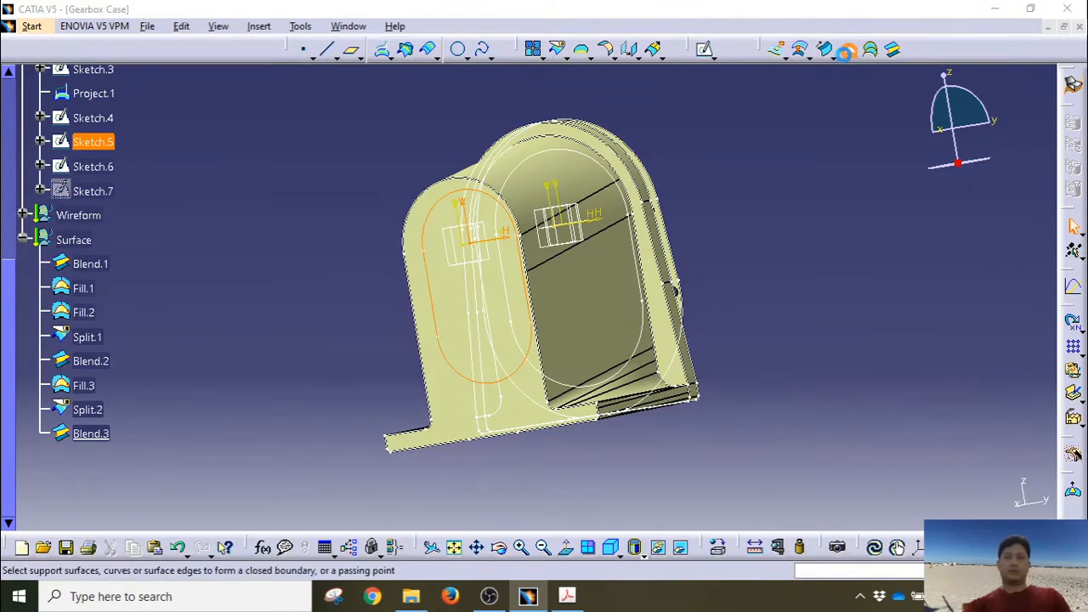
{"action": "left_click", "coordinate": [884, 504]}
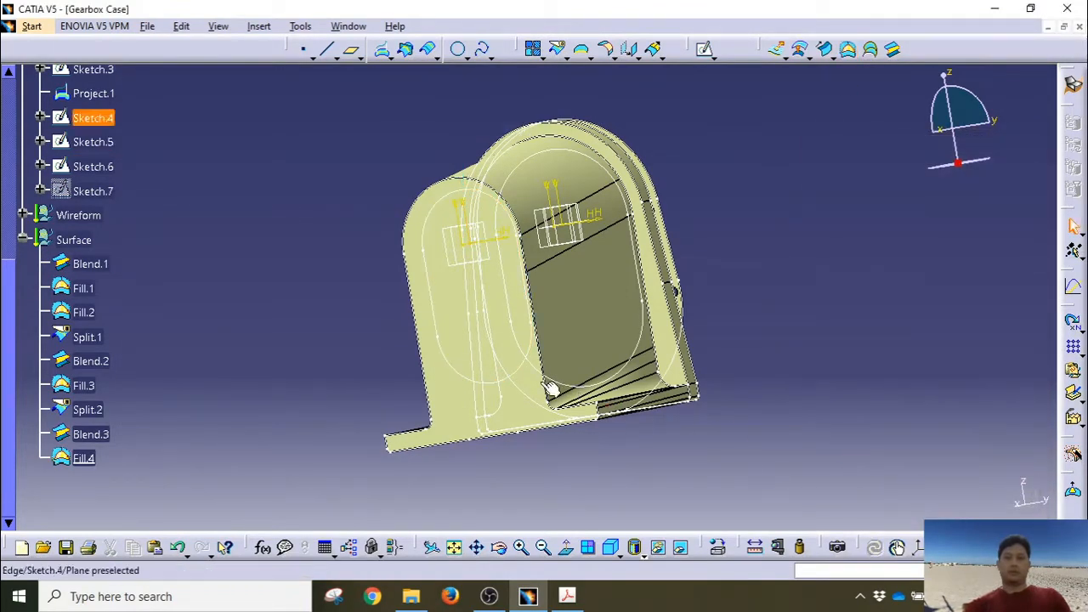
{"action": "right_click", "coordinate": [427, 338]}
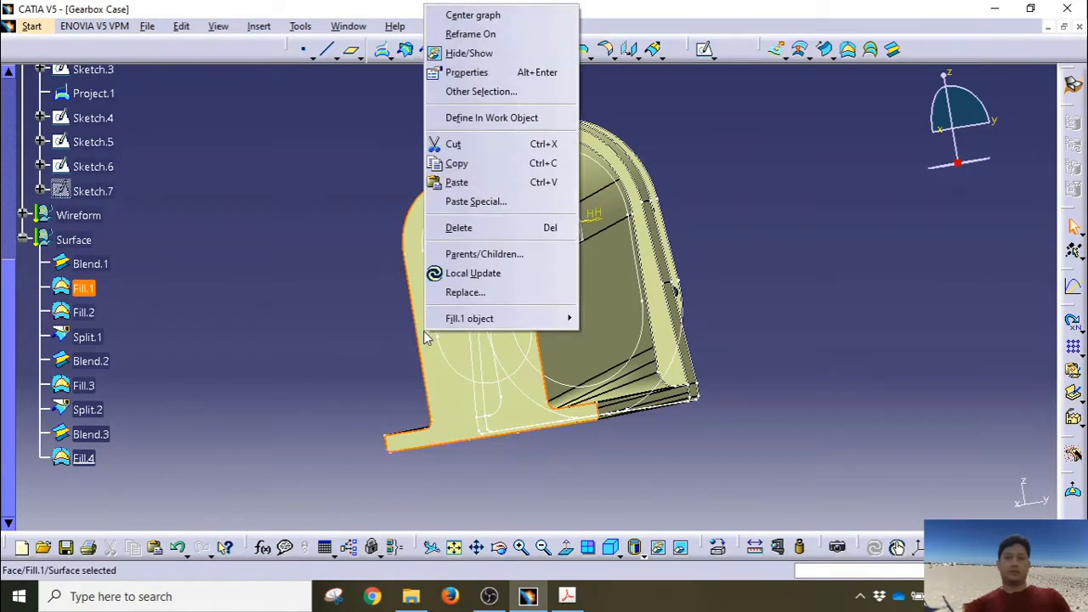
{"action": "left_click", "coordinate": [467, 53]}
{"action": "middle_click_drag", "start_coordinate": [793, 328], "coordinate": [498, 316]}
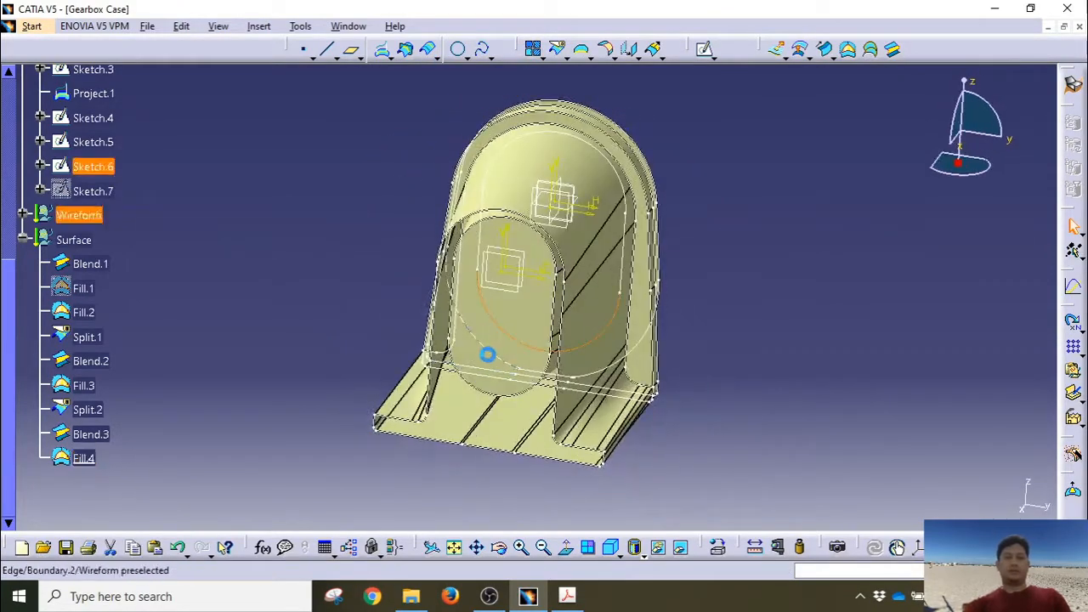
{"action": "middle_click_drag", "start_coordinate": [721, 303], "coordinate": [695, 308]}
{"action": "key", "text": "ctrl+z"}
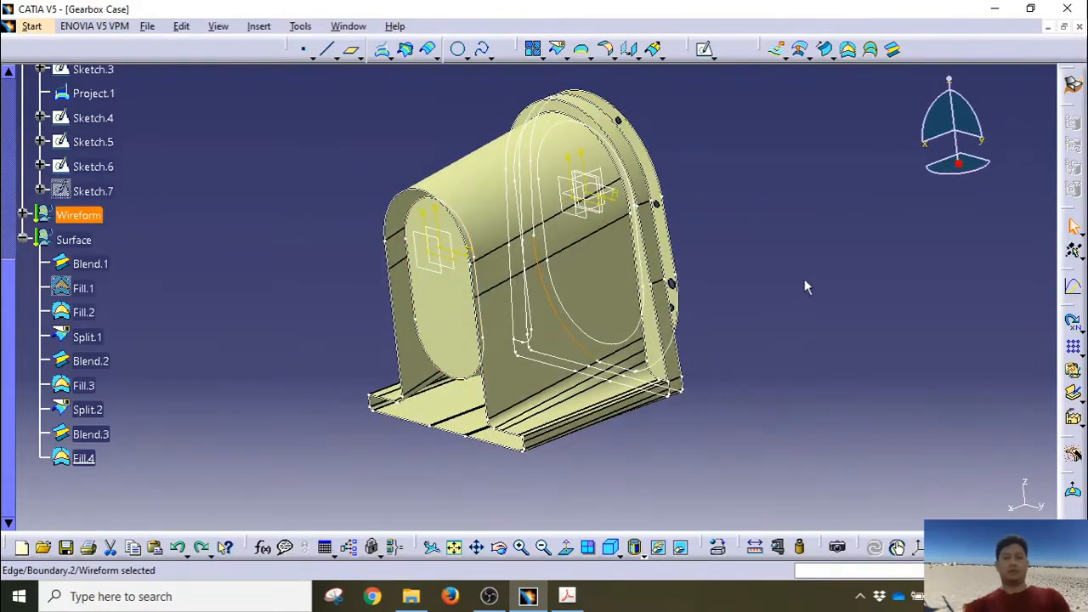
{"action": "key", "text": "ctrl+z"}
{"action": "key", "text": "ctrl+z"}
{"action": "key", "text": "ctrl+y"}
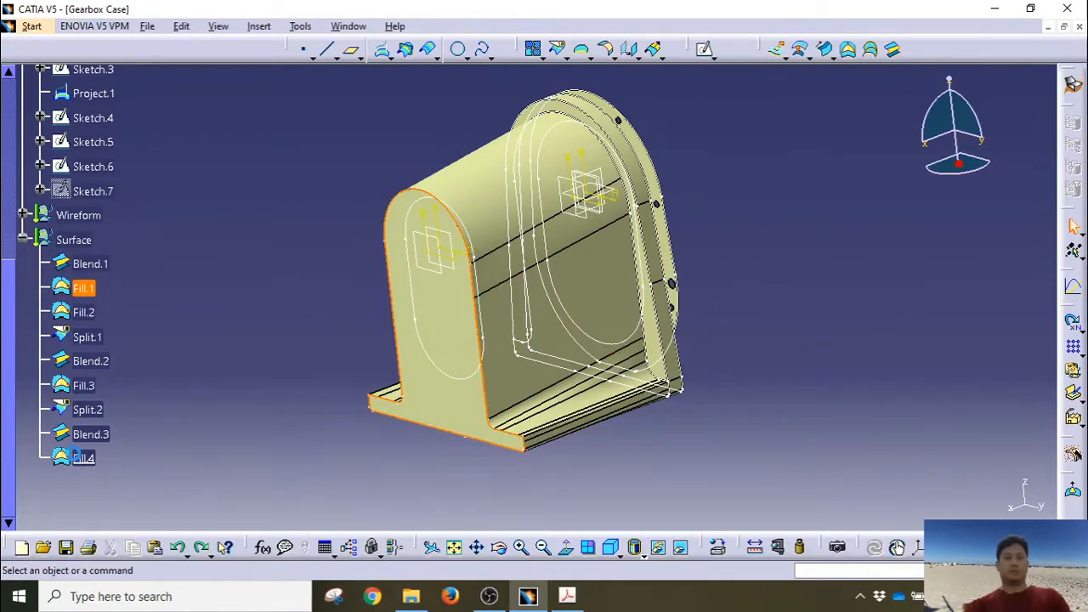
Step: Select Blend.1 through Fill.4 in the tree and join them into Join.1
{"action": "left_click", "coordinate": [77, 457]}
{"action": "middle_click_drag", "start_coordinate": [729, 438], "coordinate": [675, 442]}
{"action": "left_click", "coordinate": [89, 264]}
{"action": "left_click", "coordinate": [84, 288], "text": "ctrl"}
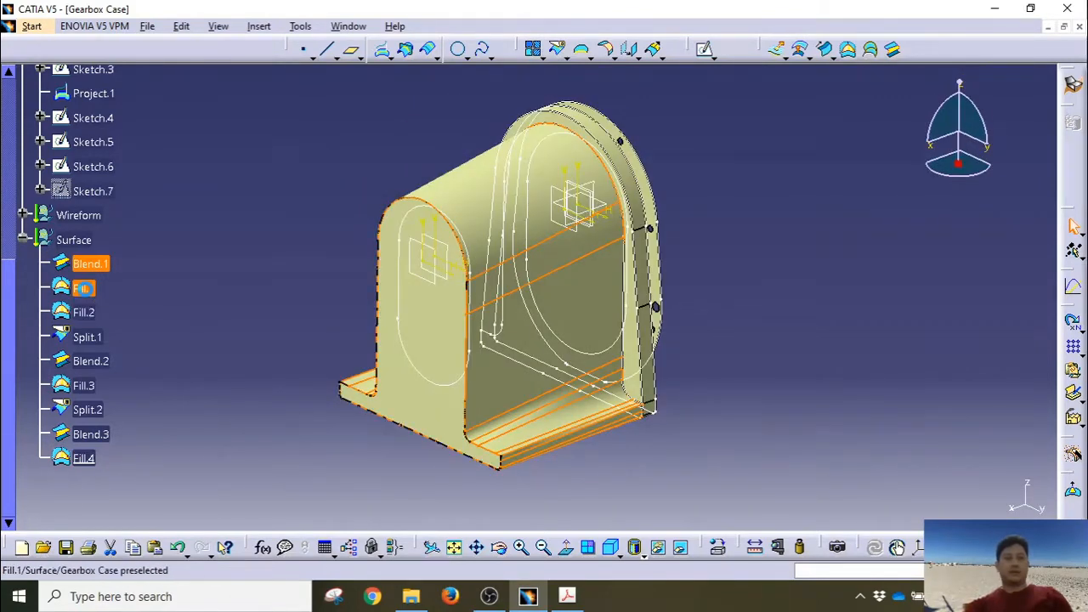
{"action": "left_click", "coordinate": [83, 312], "text": "ctrl"}
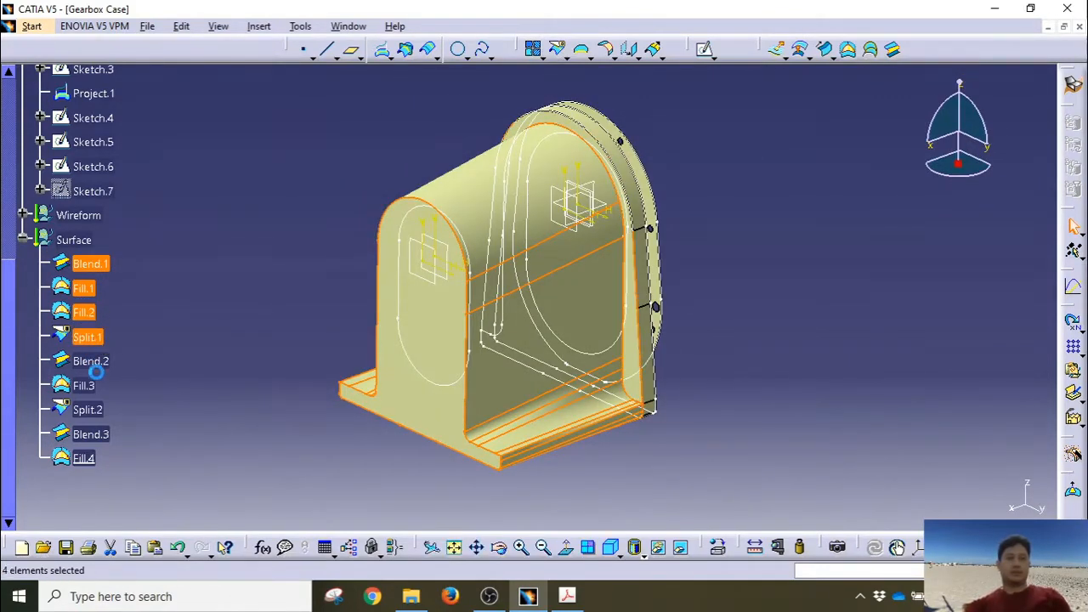
{"action": "left_click", "coordinate": [98, 362], "text": "ctrl"}
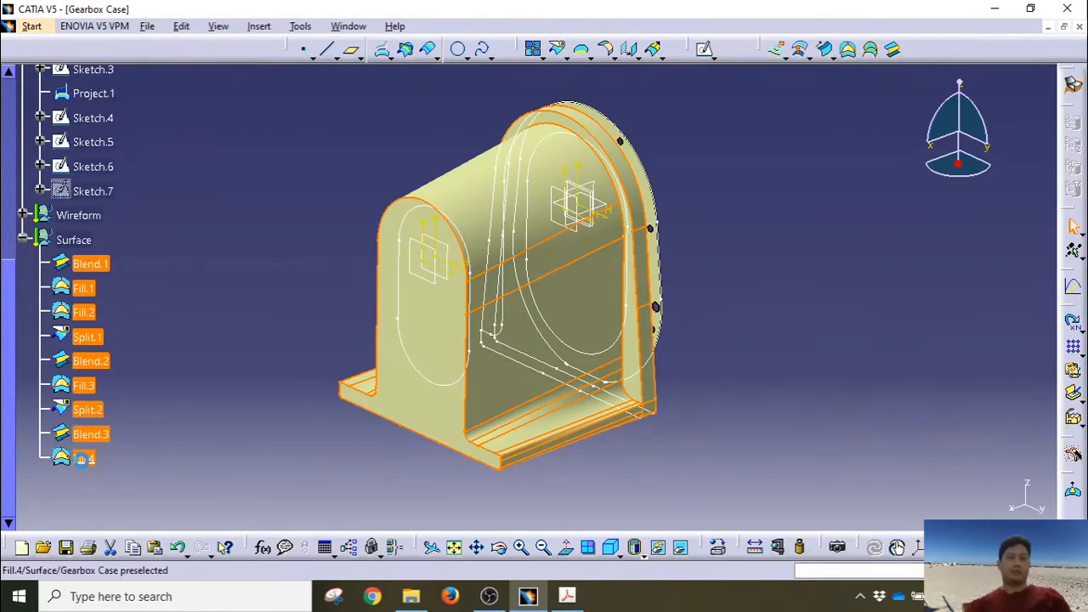
{"action": "middle_click_drag", "start_coordinate": [671, 350], "coordinate": [695, 372]}
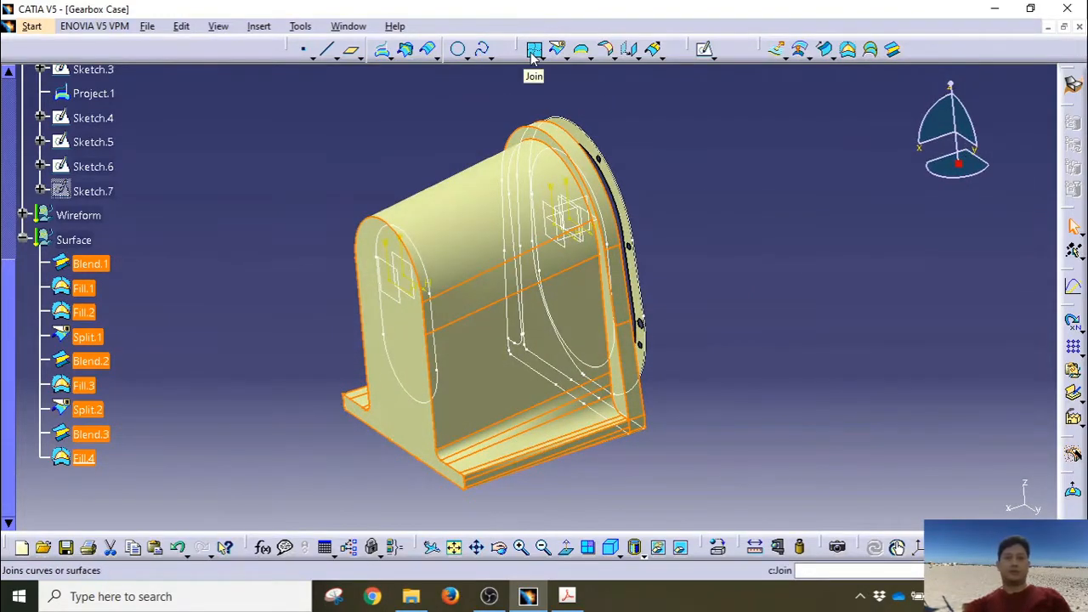
{"action": "left_click", "coordinate": [534, 51]}
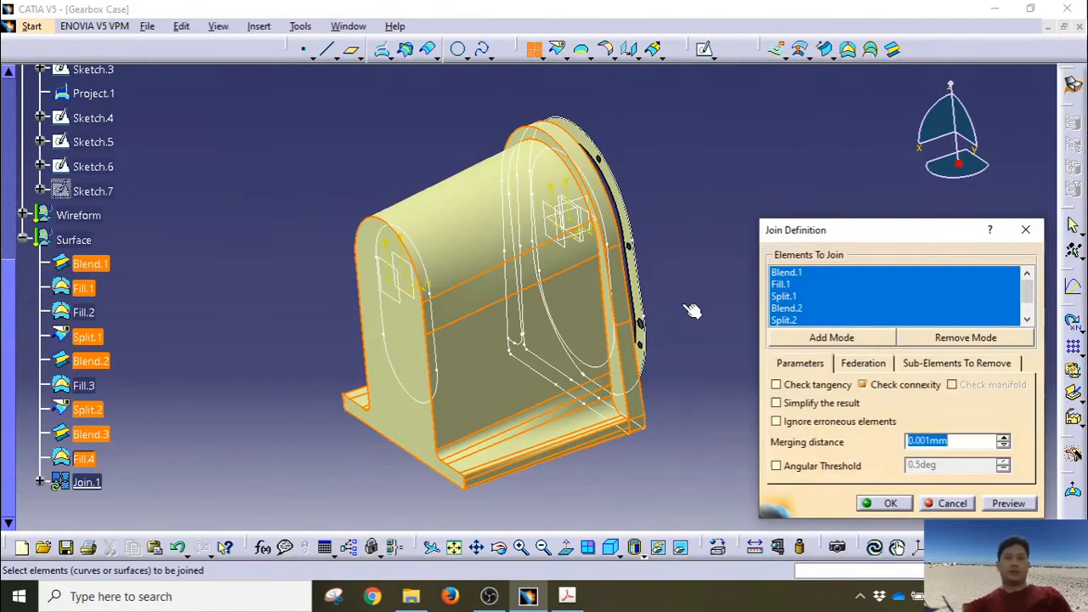
{"action": "left_click", "coordinate": [872, 505]}
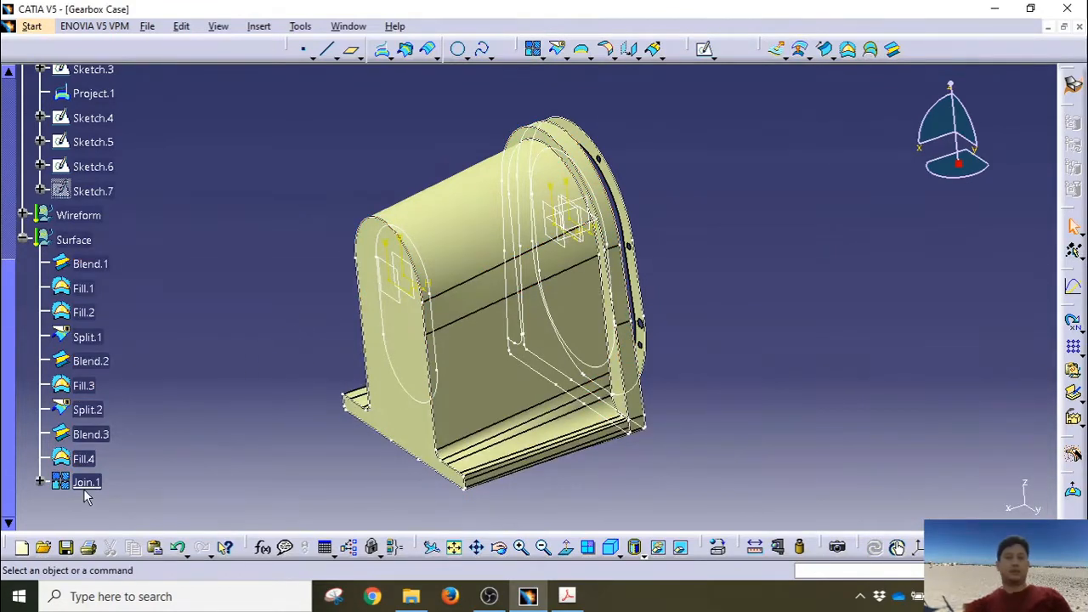
{"action": "left_click", "coordinate": [86, 483]}
{"action": "middle_click_drag", "start_coordinate": [413, 374], "coordinate": [725, 302]}
Step: Clear the Join.1 selection and unhide the Sketch.7 circle with Hide/Show
{"action": "left_click", "coordinate": [210, 450]}
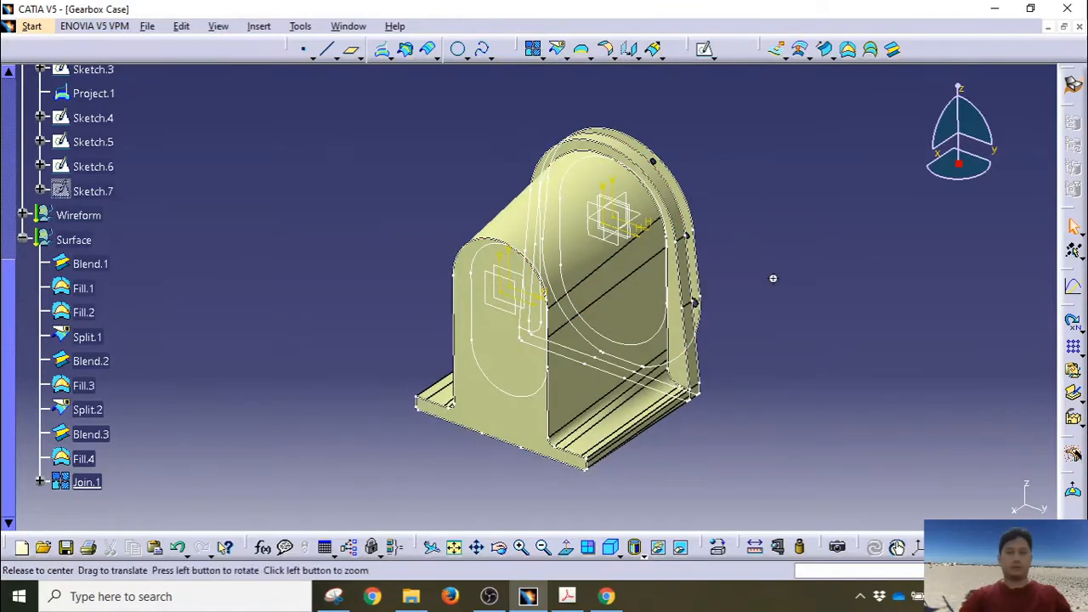
{"action": "middle_click_drag", "start_coordinate": [772, 277], "coordinate": [762, 294]}
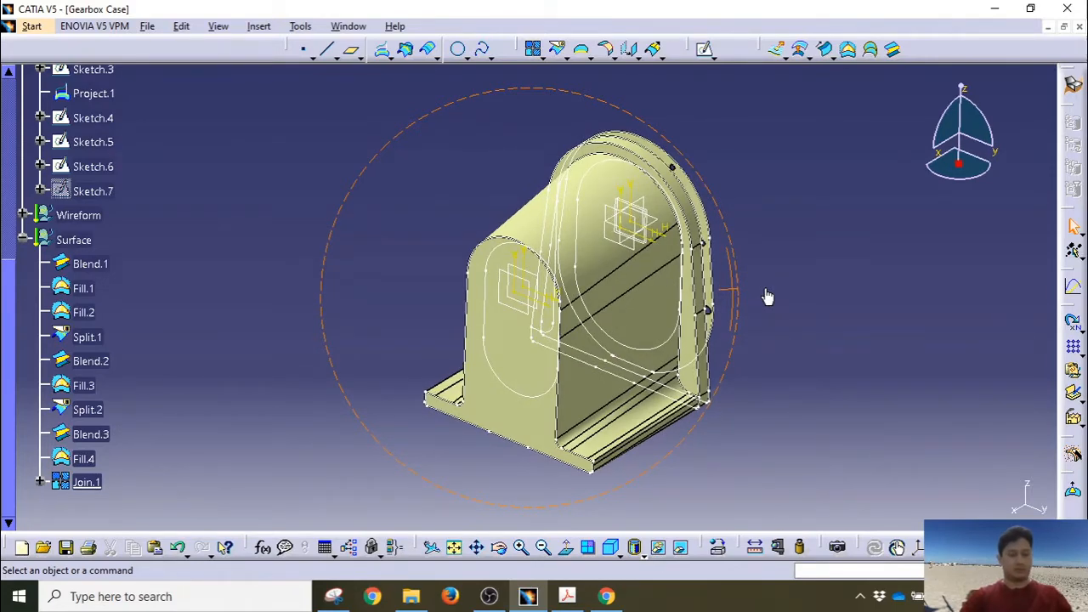
{"action": "middle_click_drag", "start_coordinate": [766, 296], "coordinate": [765, 297]}
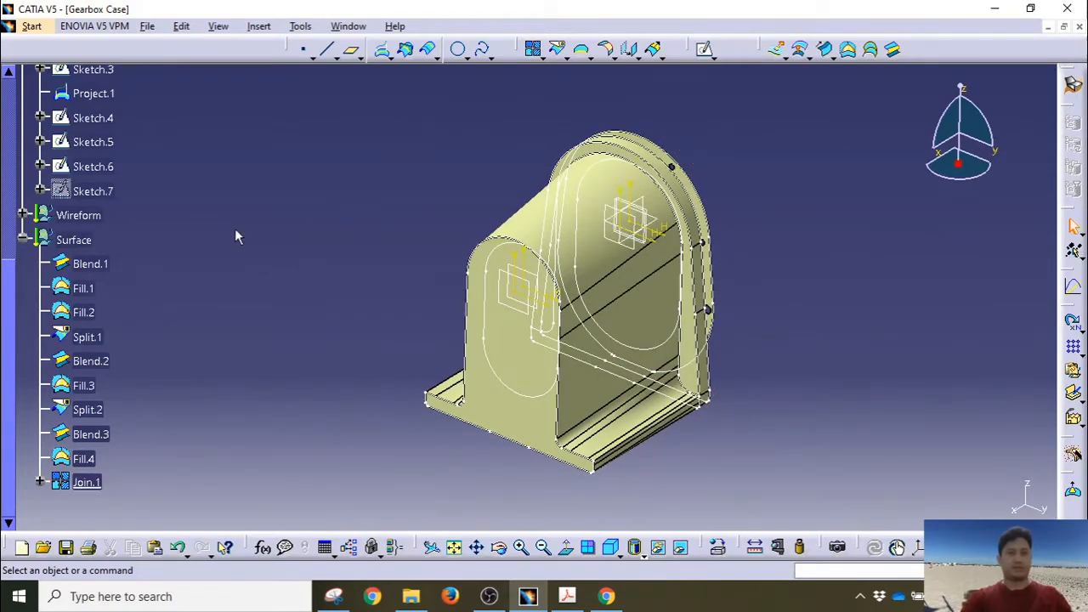
{"action": "right_click", "coordinate": [102, 189]}
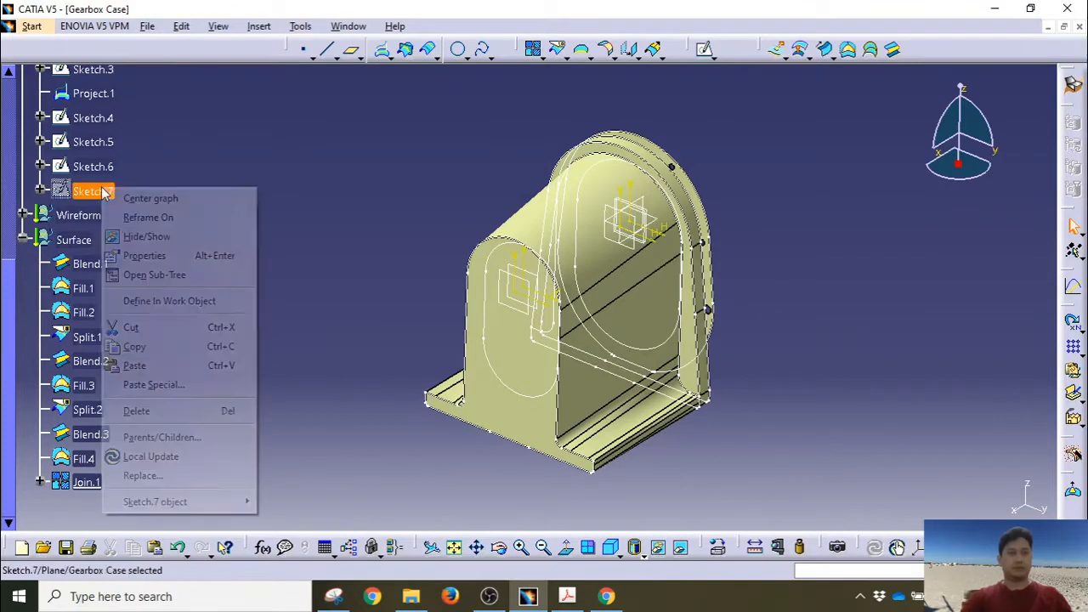
{"action": "left_click", "coordinate": [140, 235]}
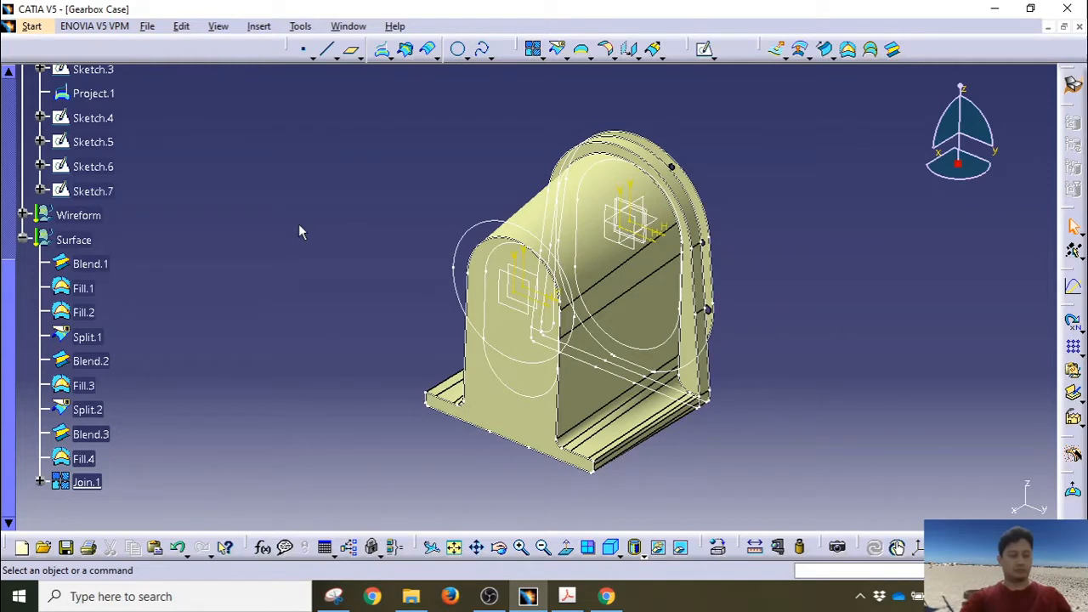
Step: Extrude the Sketch.7 circle 20 mm each way along Plane.3_120mm into a cylindrical surface
{"action": "left_click", "coordinate": [775, 56]}
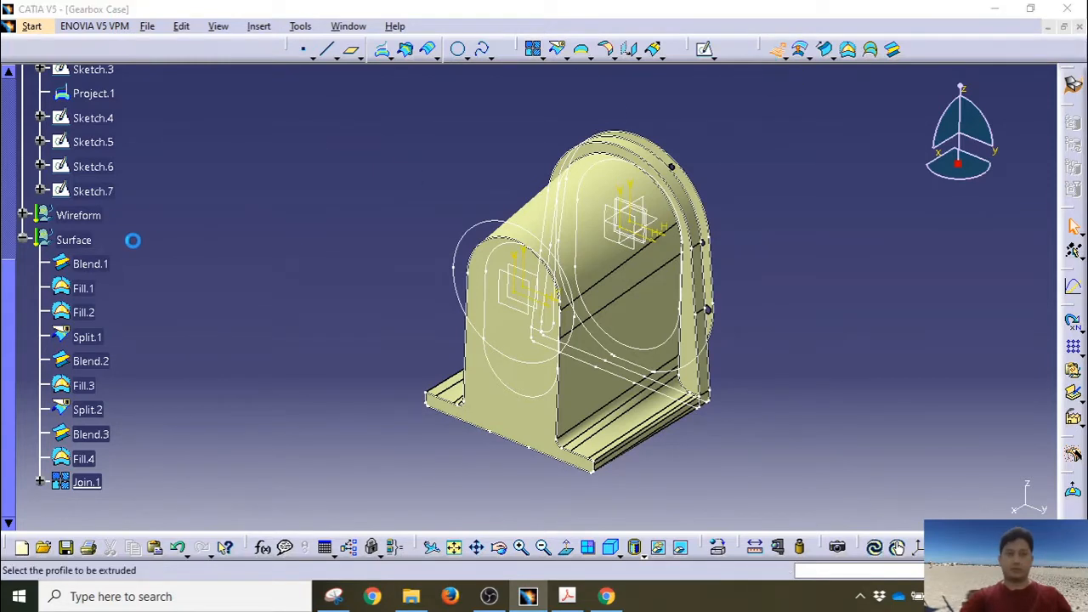
{"action": "left_click", "coordinate": [96, 192]}
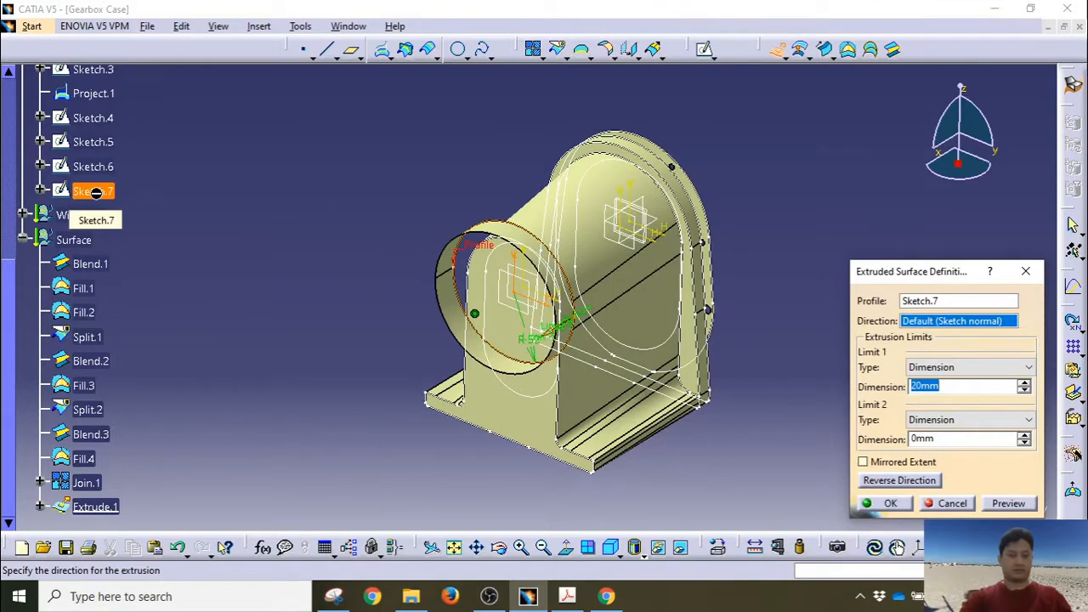
{"action": "scroll", "coordinate": [113, 364], "scroll_direction": "up", "scroll_amount": 3}
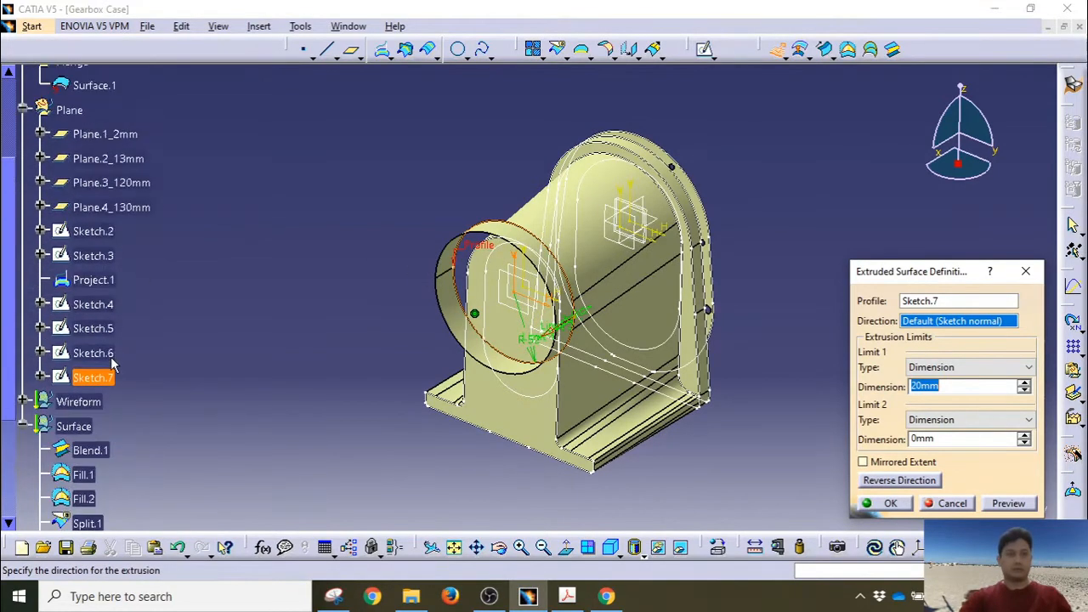
{"action": "left_click", "coordinate": [129, 187]}
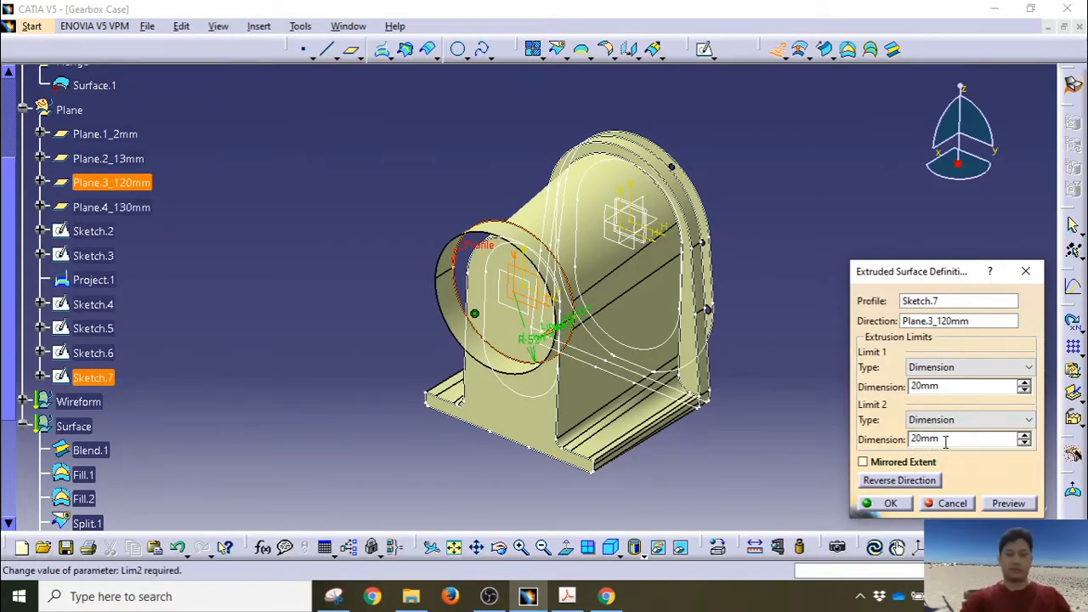
{"action": "left_click", "coordinate": [1006, 503]}
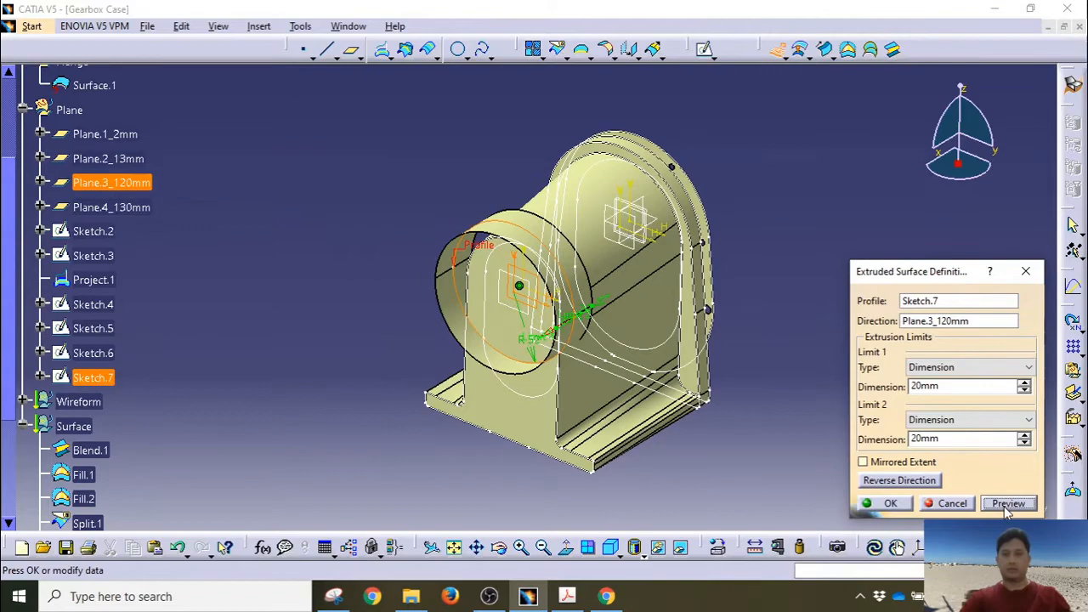
{"action": "middle_click_drag", "start_coordinate": [683, 386], "coordinate": [702, 349]}
{"action": "left_click", "coordinate": [888, 502]}
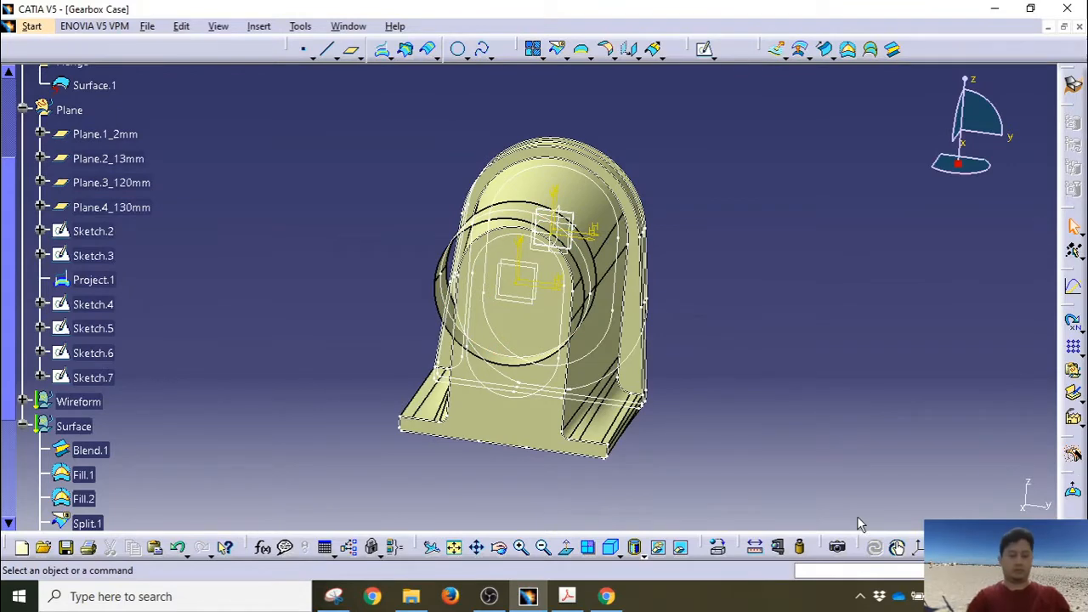
Step: Change the bore circle's radius constraint to a 52 mm diameter and inspect the smaller bore
{"action": "left_click", "coordinate": [503, 211]}
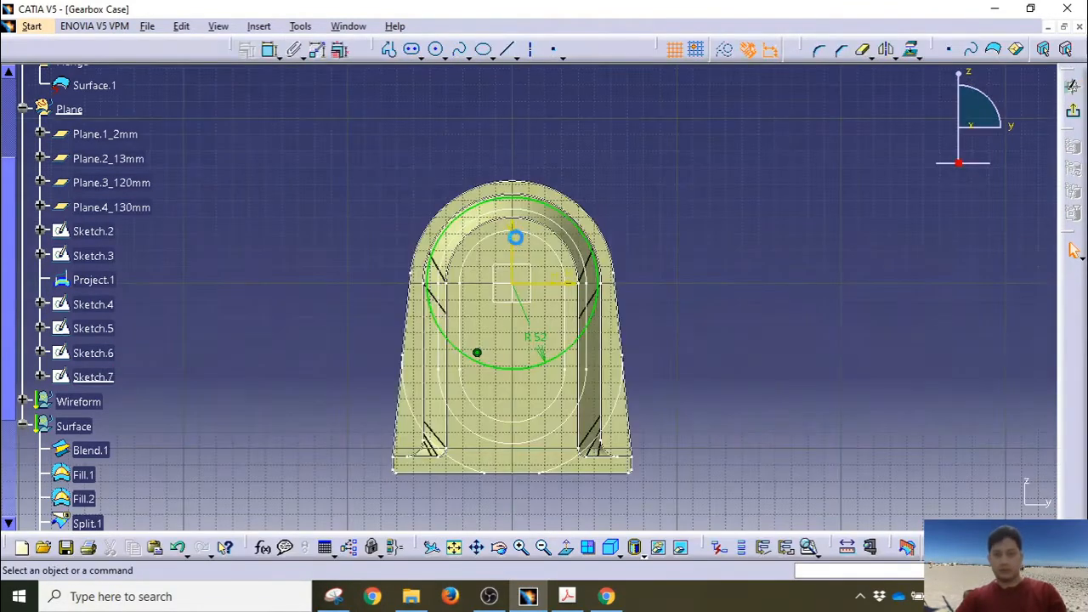
{"action": "double_click", "coordinate": [553, 343]}
{"action": "left_click", "coordinate": [833, 466]}
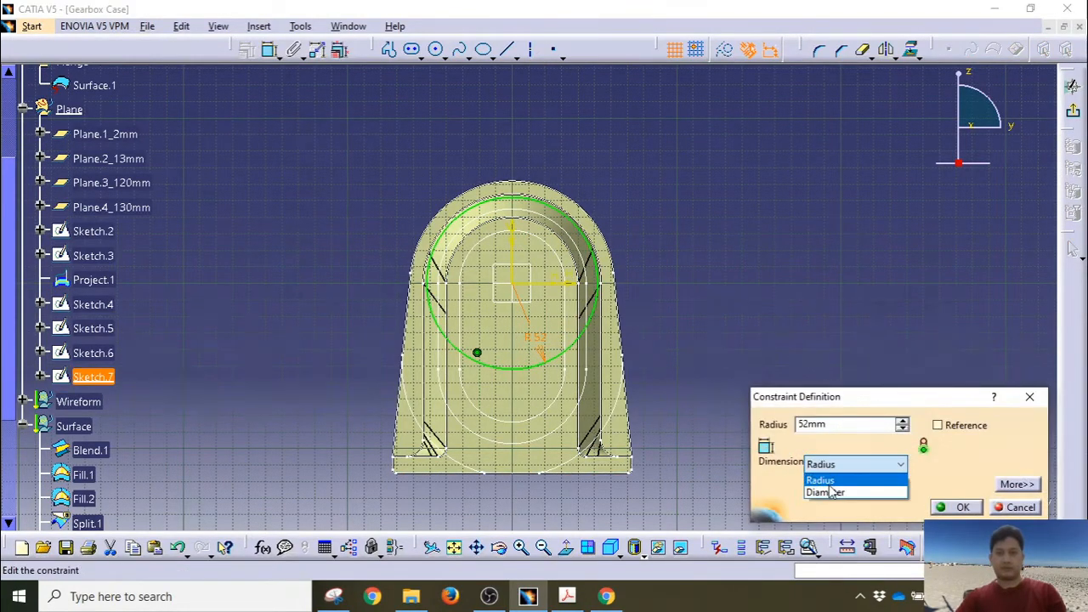
{"action": "left_click", "coordinate": [831, 491]}
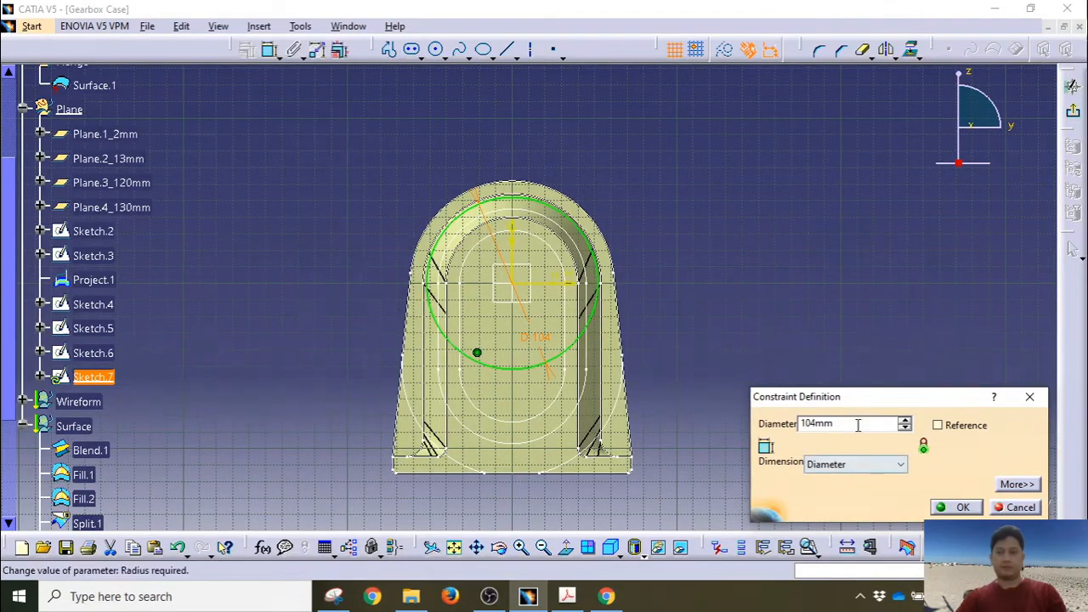
{"action": "left_click_drag", "start_coordinate": [855, 425], "coordinate": [759, 431]}
{"action": "type", "text": "52mm"}
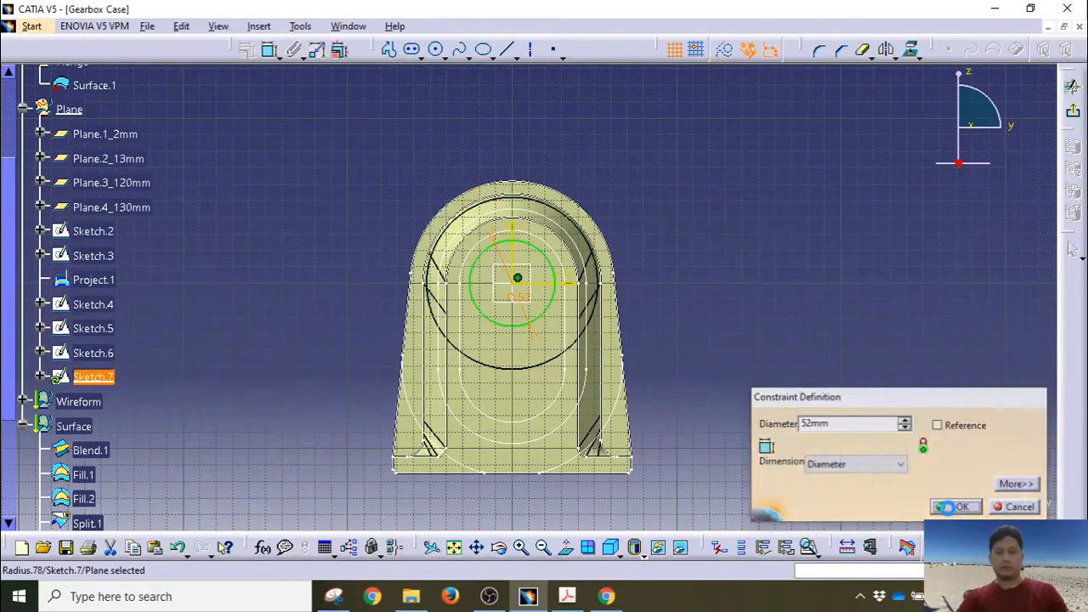
{"action": "left_click", "coordinate": [945, 508]}
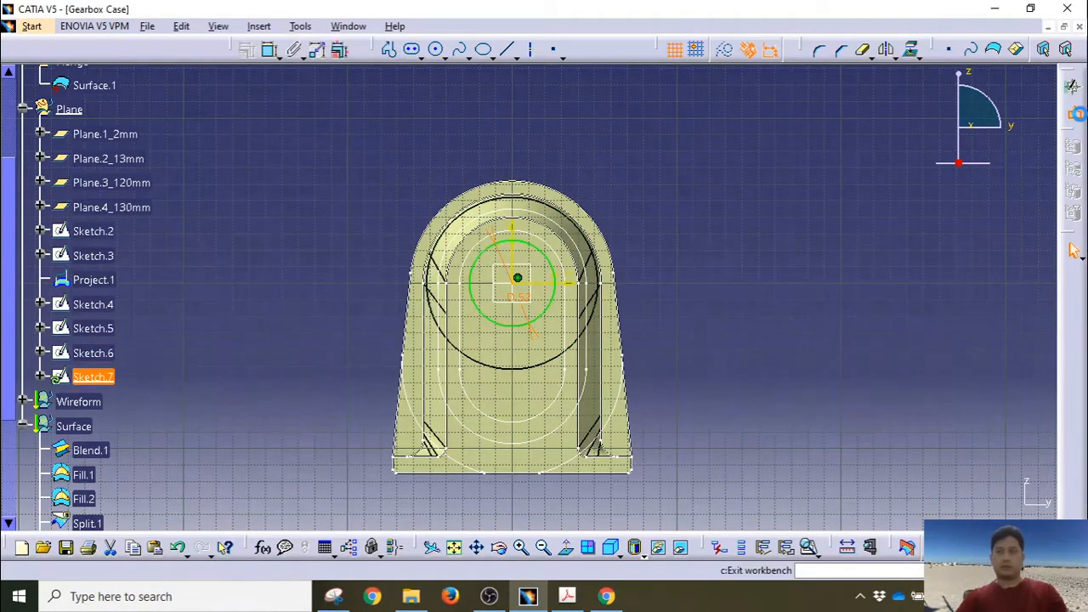
{"action": "left_click", "coordinate": [1074, 250]}
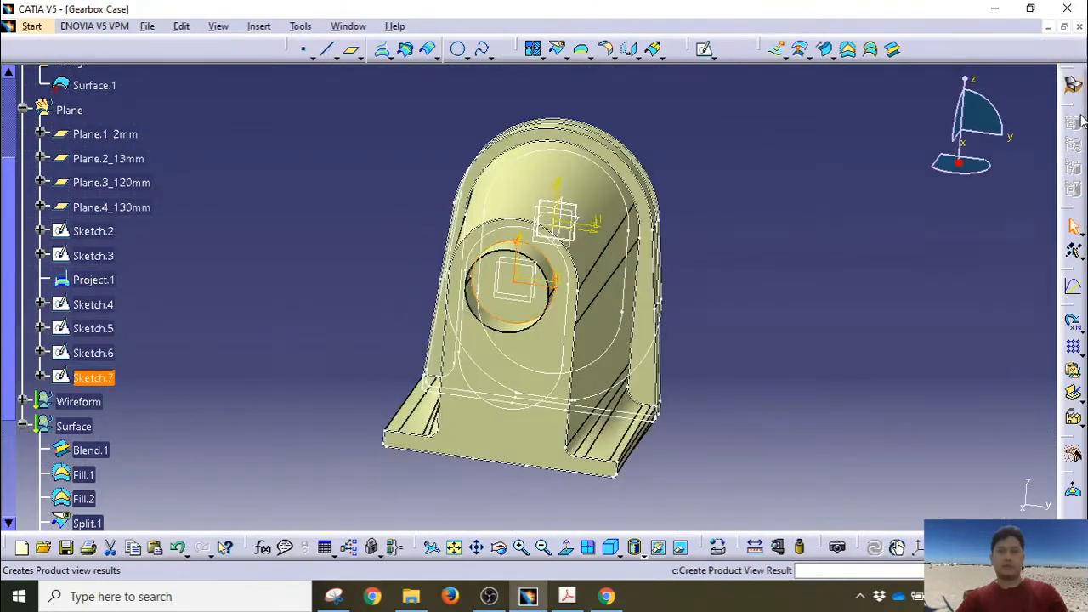
{"action": "mouse_move", "coordinate": [740, 326]}
{"action": "middle_mouse_down"}
{"action": "mouse_move", "coordinate": [595, 359]}
{"action": "mouse_move", "coordinate": [703, 334]}
{"action": "mouse_move", "coordinate": [672, 280]}
{"action": "middle_mouse_up"}
{"action": "mouse_move", "coordinate": [340, 241]}
{"action": "middle_mouse_down"}
{"action": "mouse_move", "coordinate": [377, 314]}
{"action": "mouse_move", "coordinate": [294, 369]}
{"action": "mouse_move", "coordinate": [556, 349]}
{"action": "mouse_move", "coordinate": [661, 319]}
{"action": "mouse_move", "coordinate": [629, 372]}
{"action": "mouse_move", "coordinate": [408, 381]}
{"action": "mouse_move", "coordinate": [382, 304]}
{"action": "mouse_move", "coordinate": [380, 330]}
{"action": "mouse_move", "coordinate": [515, 478]}
{"action": "middle_mouse_up"}
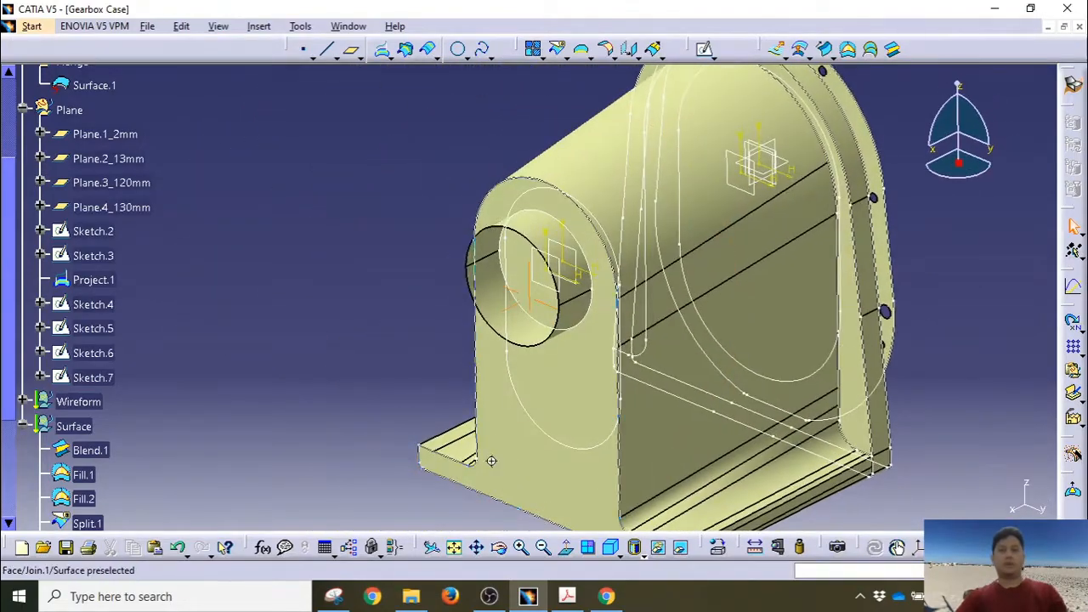
{"action": "middle_click_drag", "start_coordinate": [859, 255], "coordinate": [751, 271]}
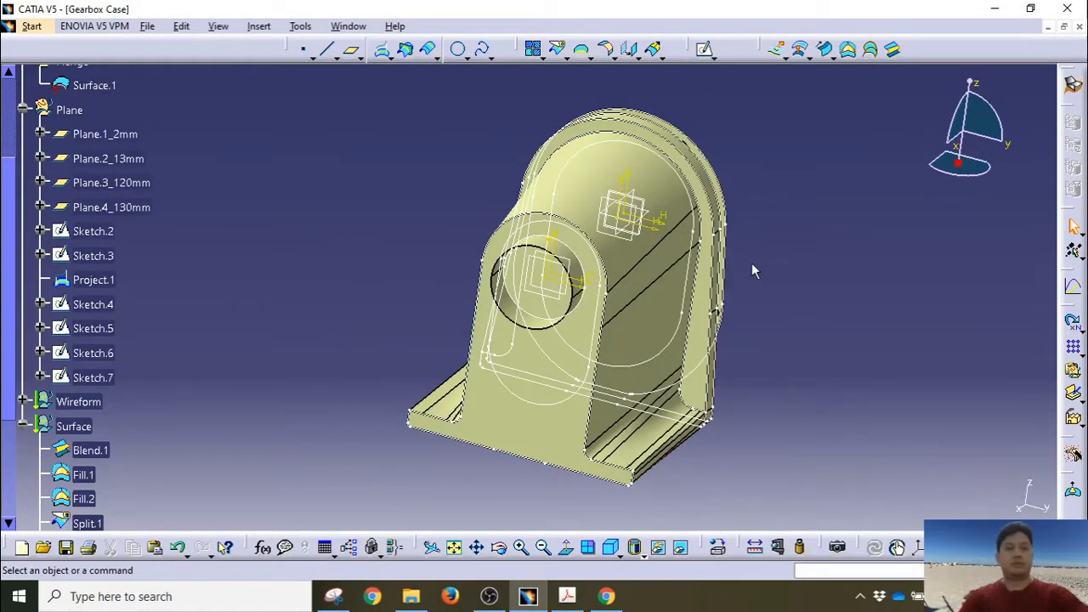
Step: Start a trim with Join.1 as the first trimmed element
{"action": "scroll", "coordinate": [220, 410], "scroll_direction": "down", "scroll_amount": 1}
{"action": "scroll", "coordinate": [219, 417], "scroll_direction": "down", "scroll_amount": 2}
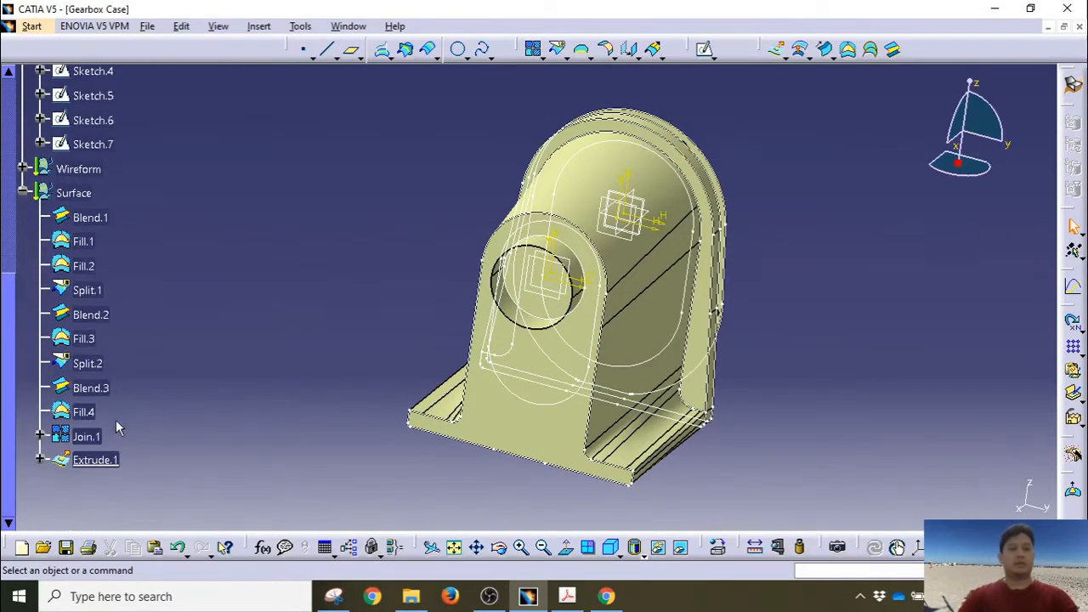
{"action": "left_click", "coordinate": [90, 437]}
{"action": "left_click", "coordinate": [95, 460]}
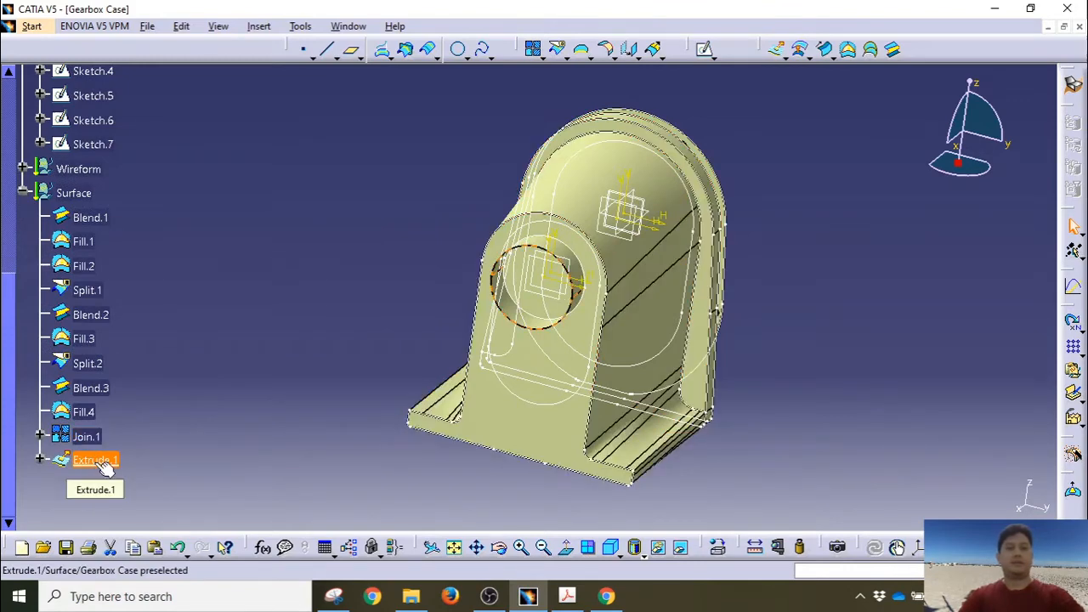
{"action": "left_click", "coordinate": [89, 435]}
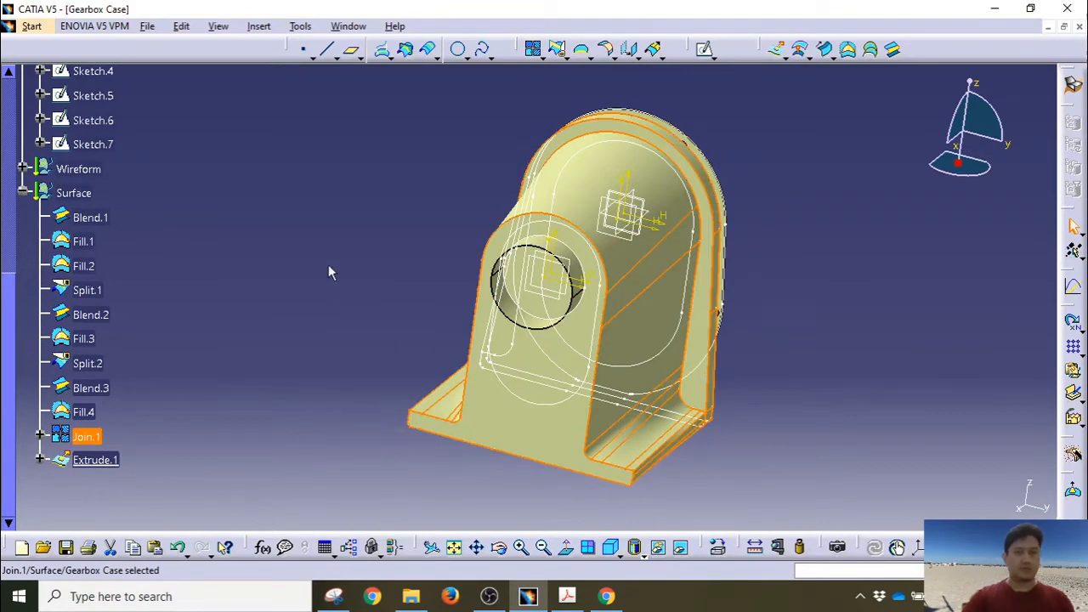
{"action": "left_click", "coordinate": [558, 51]}
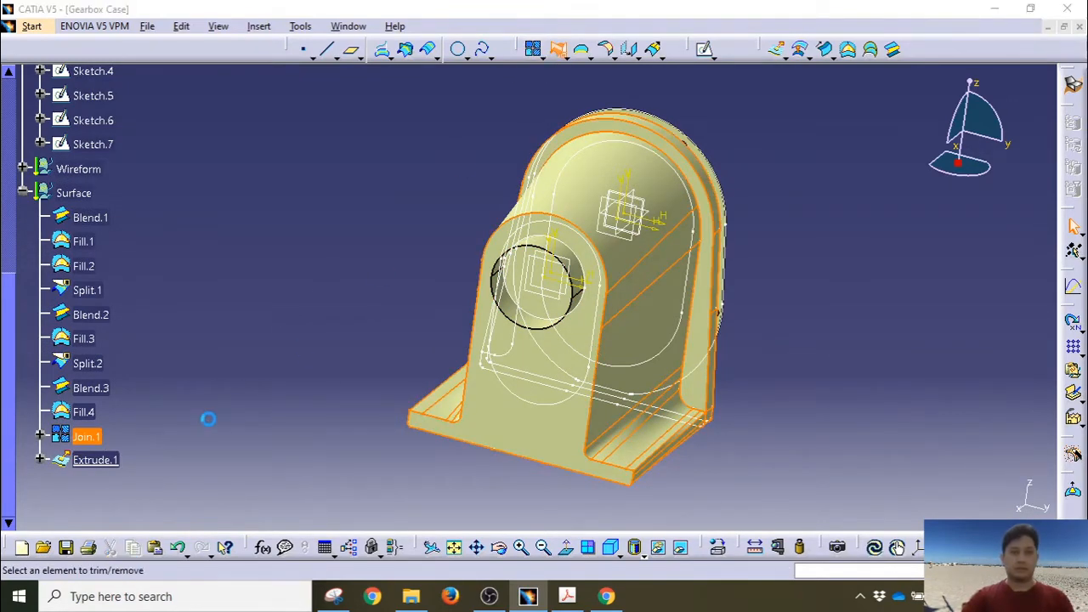
Step: Add Extrude.1 to the first trim, inspect the preview, then abandon it
{"action": "left_click", "coordinate": [94, 461]}
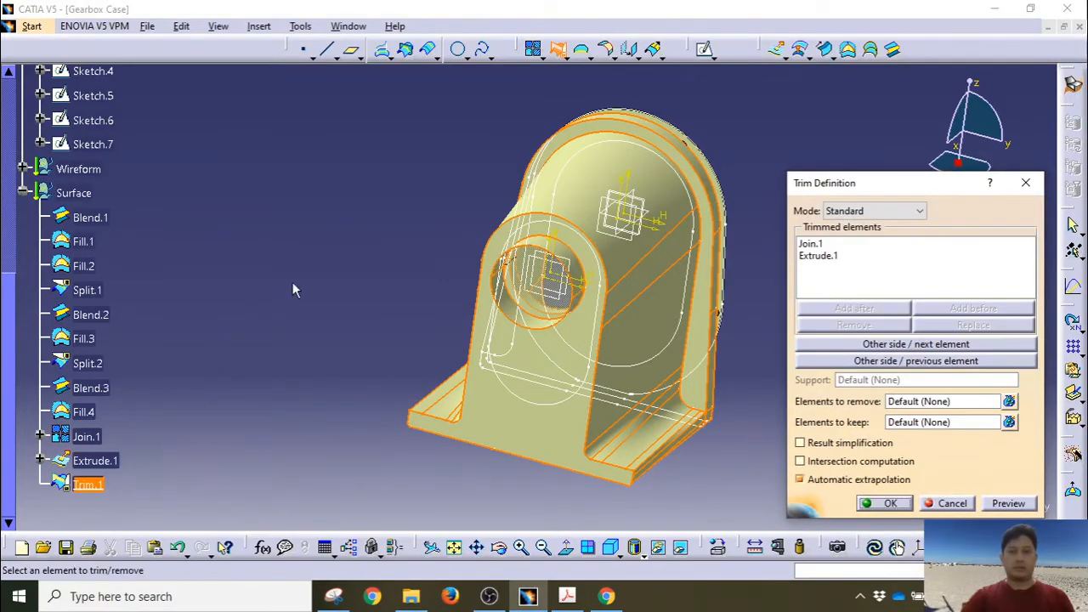
{"action": "middle_click_drag", "start_coordinate": [293, 291], "coordinate": [311, 396]}
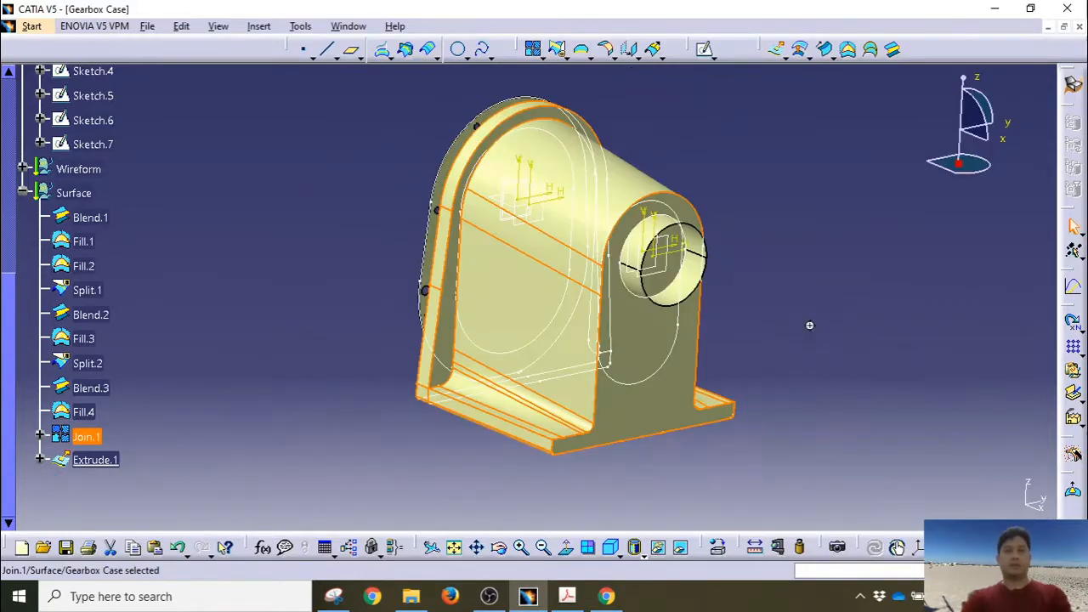
{"action": "middle_click_drag", "start_coordinate": [809, 325], "coordinate": [740, 309]}
{"action": "left_click", "coordinate": [740, 309]}
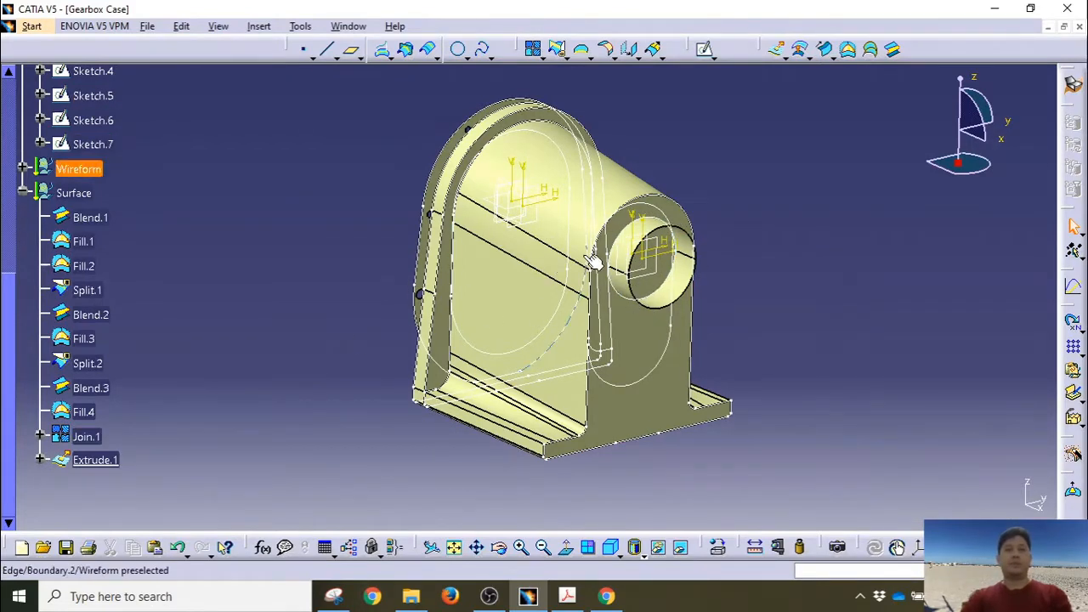
{"action": "middle_click_drag", "start_coordinate": [553, 323], "coordinate": [555, 333]}
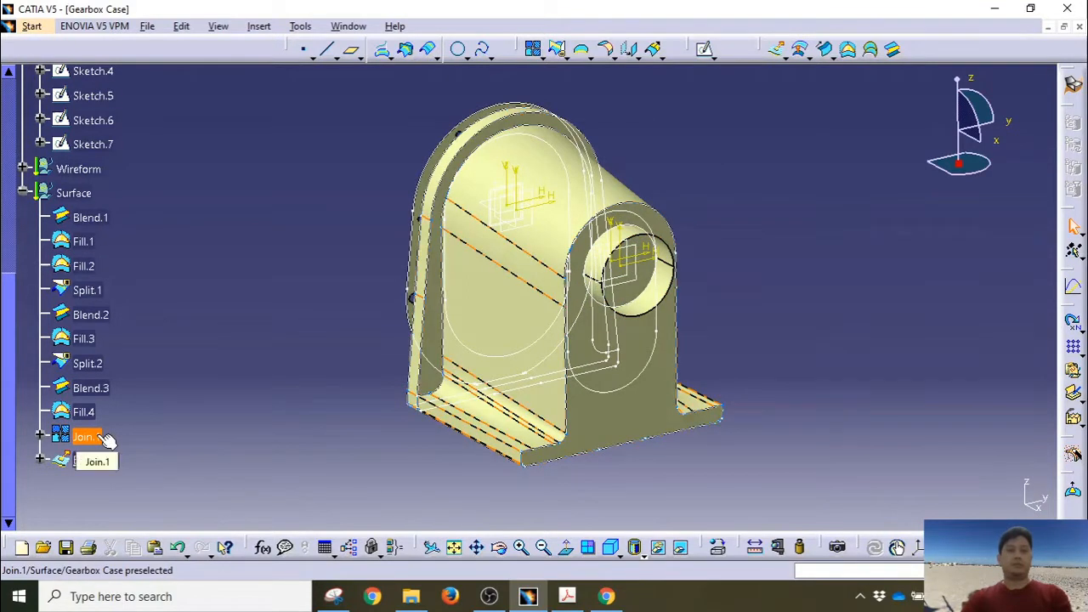
Step: Trim Join.1 with Extrude.1, flipping sides to keep the housing, creating Trim.1 with an open bore
{"action": "left_click", "coordinate": [560, 52]}
{"action": "left_click", "coordinate": [95, 437]}
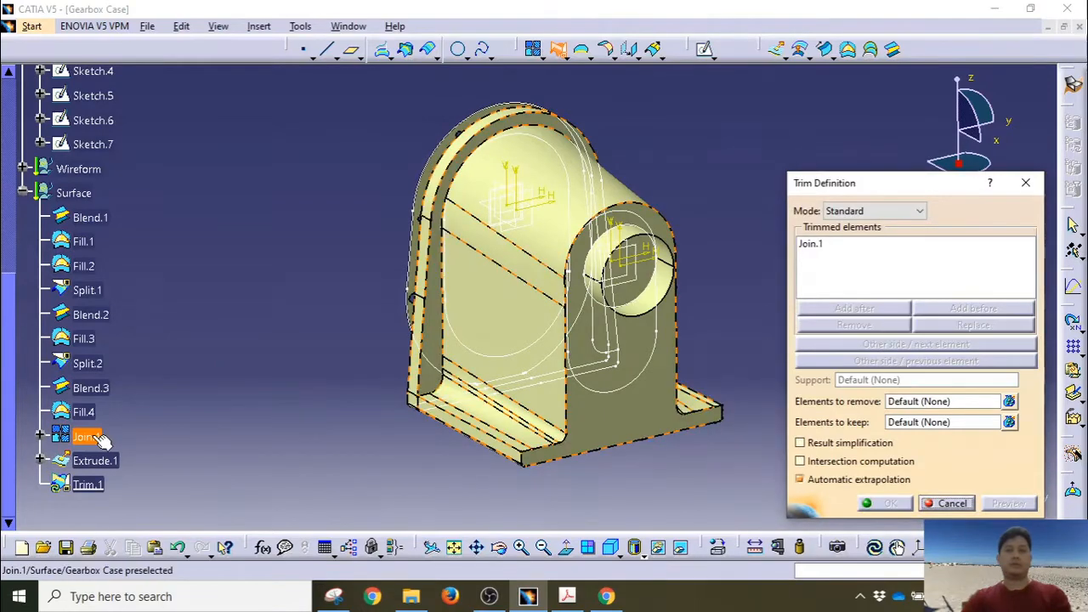
{"action": "left_click", "coordinate": [95, 460]}
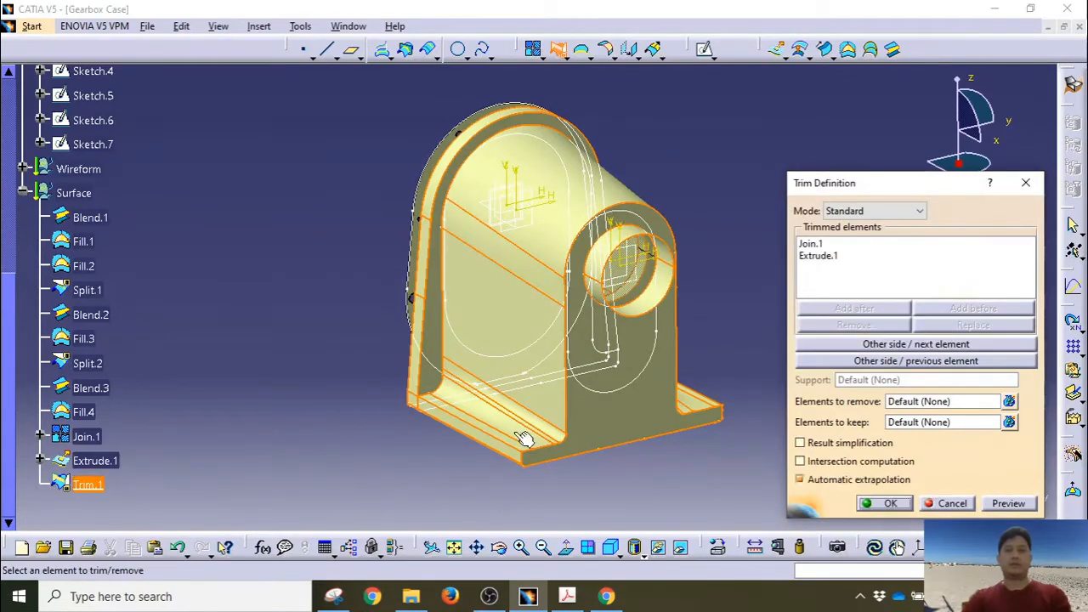
{"action": "left_click", "coordinate": [950, 344]}
{"action": "left_click", "coordinate": [950, 344]}
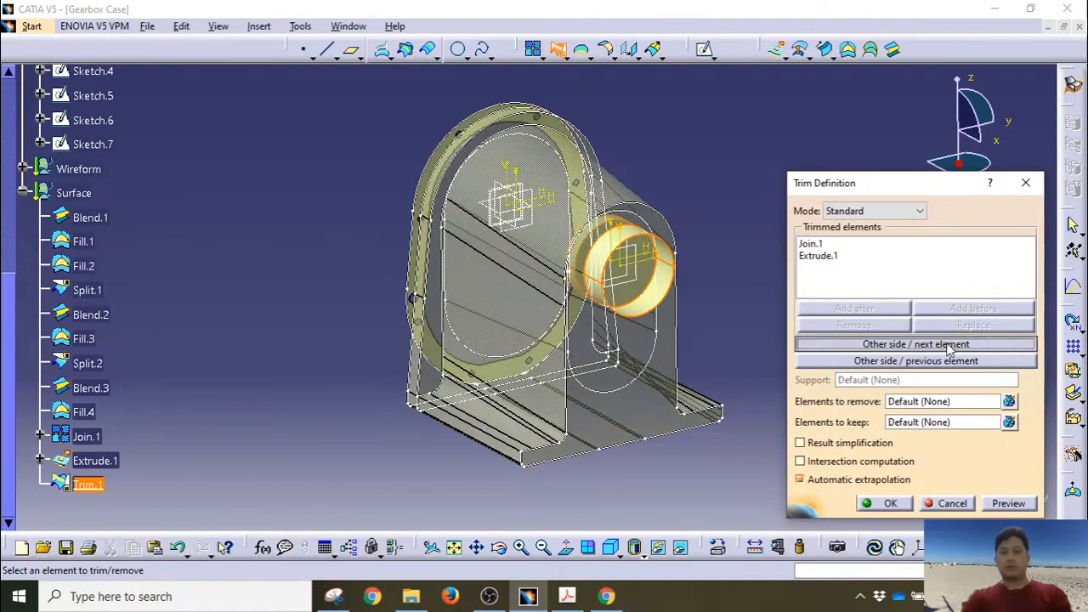
{"action": "left_click", "coordinate": [949, 344]}
{"action": "left_click", "coordinate": [947, 345]}
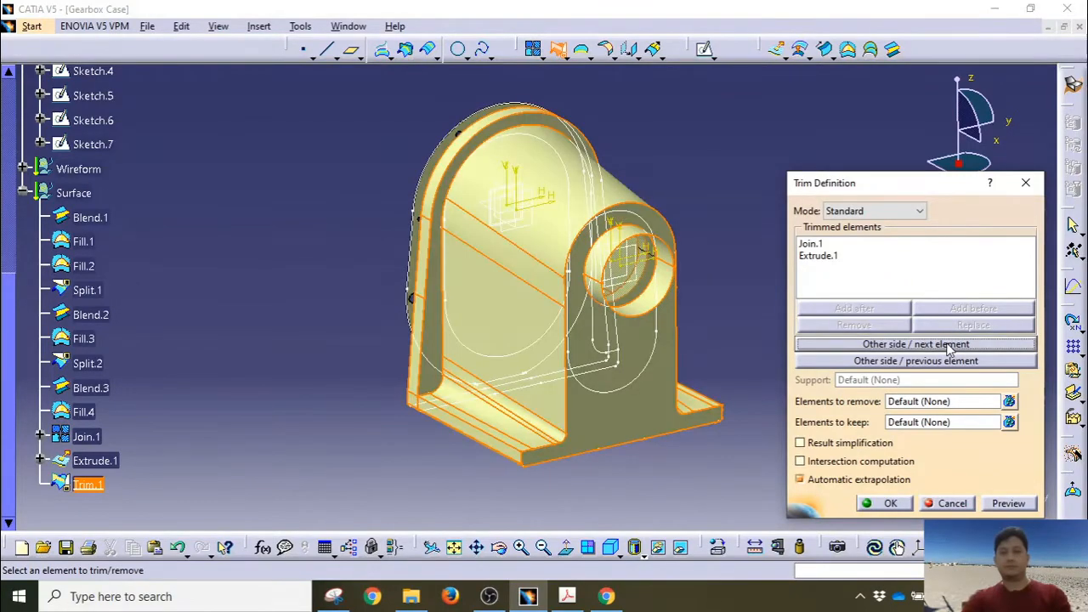
{"action": "left_click", "coordinate": [947, 361]}
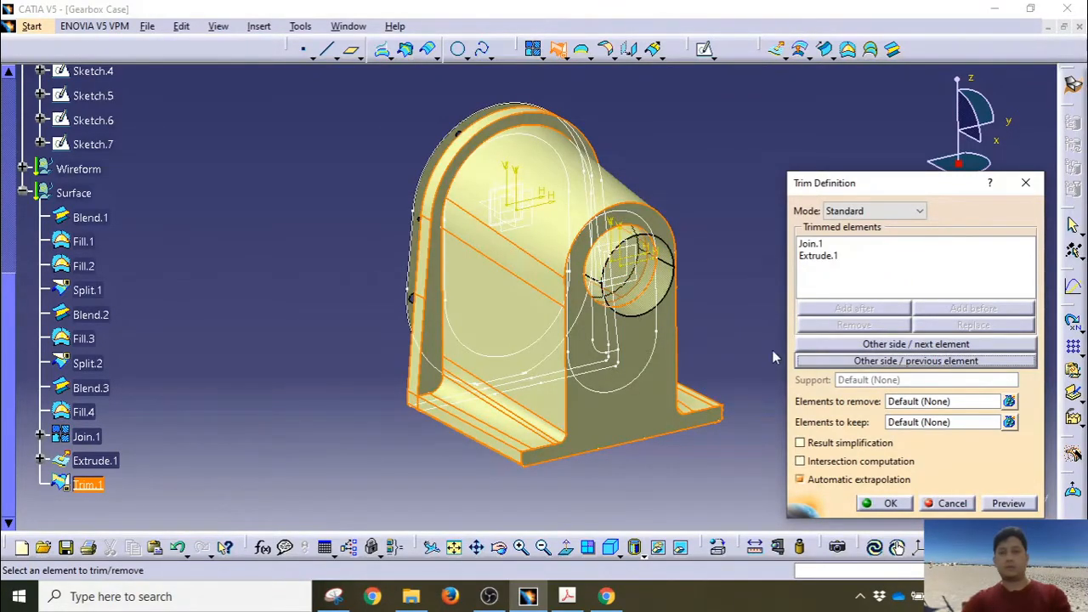
{"action": "middle_click_drag", "start_coordinate": [774, 357], "coordinate": [497, 326]}
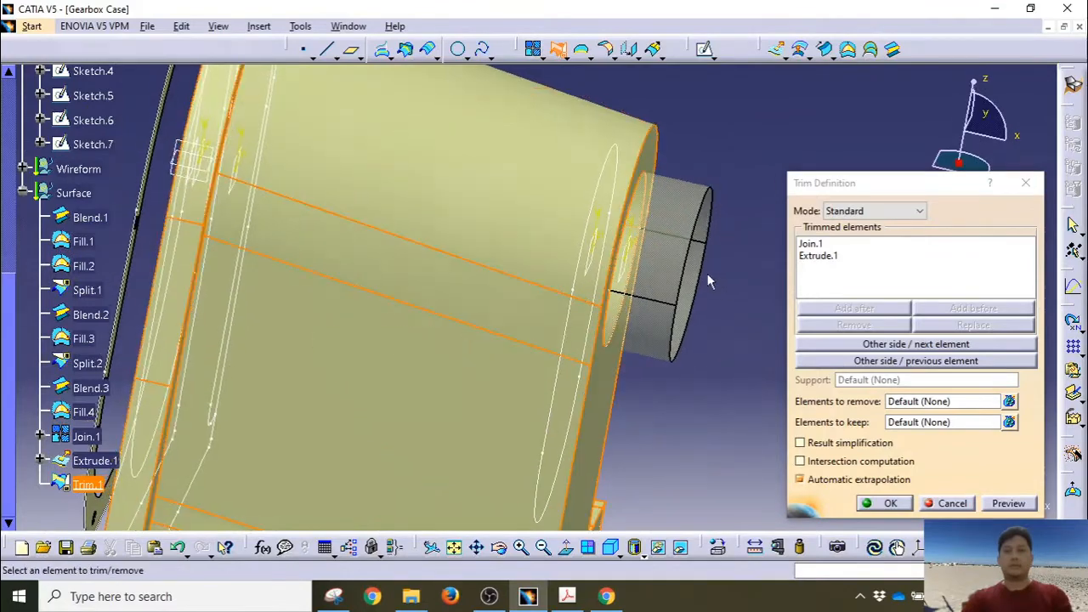
{"action": "middle_click_drag", "start_coordinate": [672, 317], "coordinate": [405, 299]}
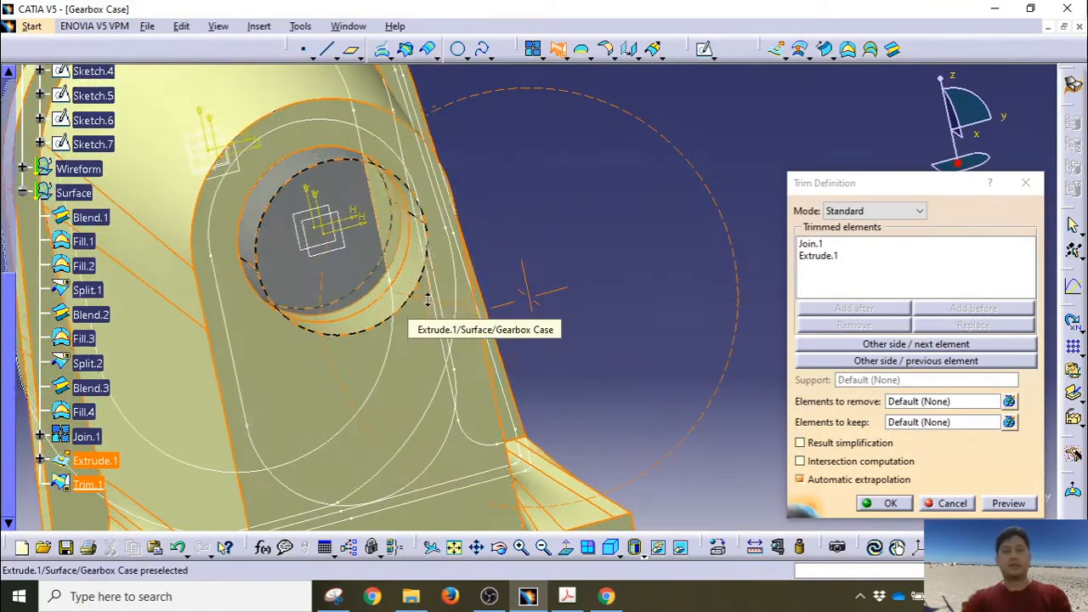
{"action": "left_click", "coordinate": [884, 503]}
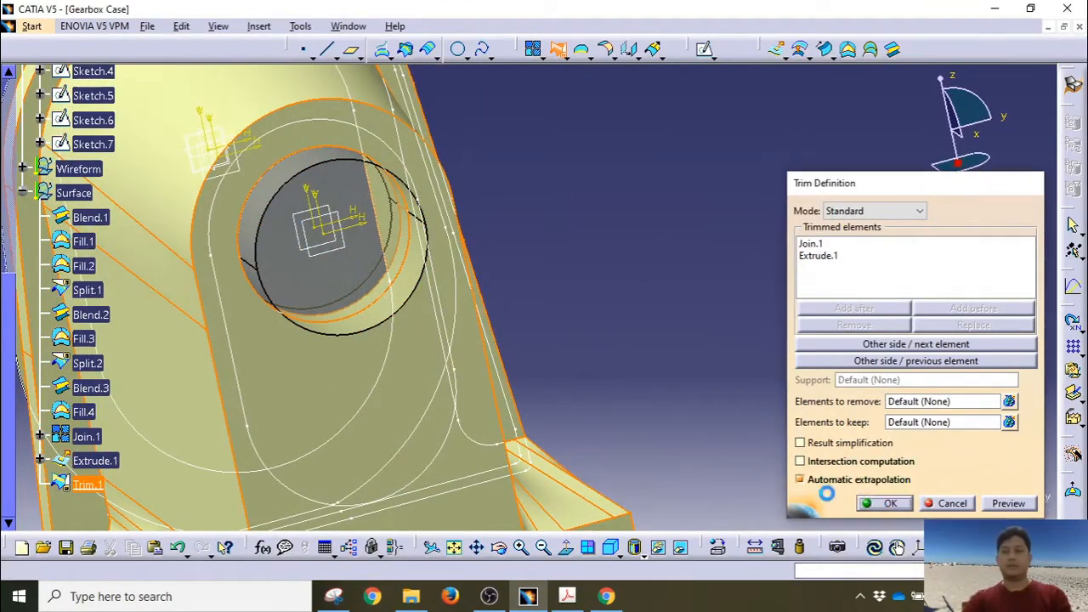
{"action": "middle_click_drag", "start_coordinate": [527, 290], "coordinate": [579, 351]}
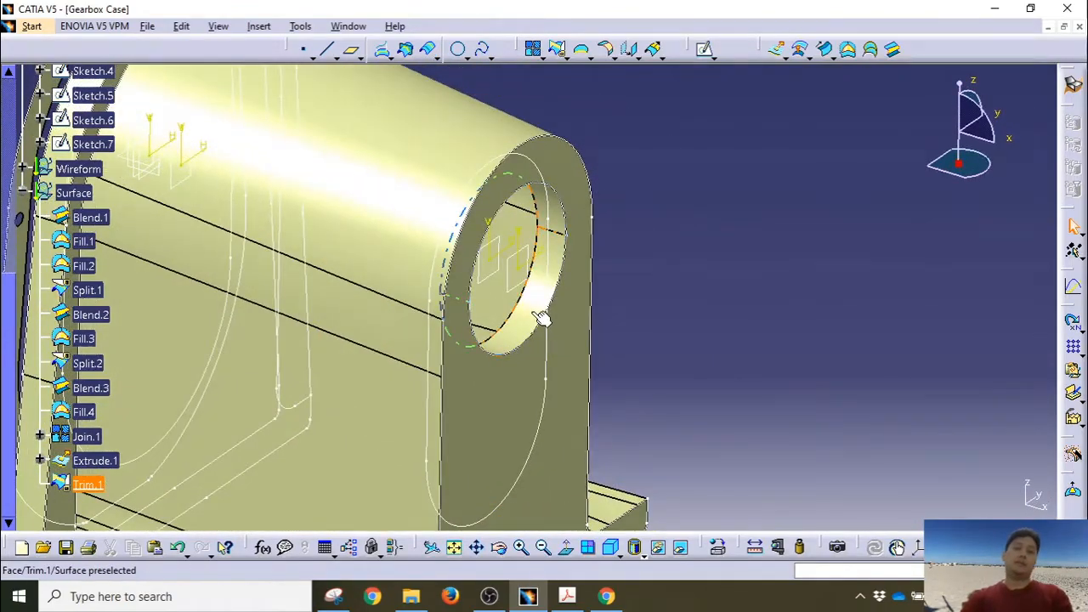
Step: Zoom in on the bore, review Trim.1's definition without changes, and collapse the Surface branch
{"action": "middle_click_drag", "start_coordinate": [532, 317], "coordinate": [532, 138]}
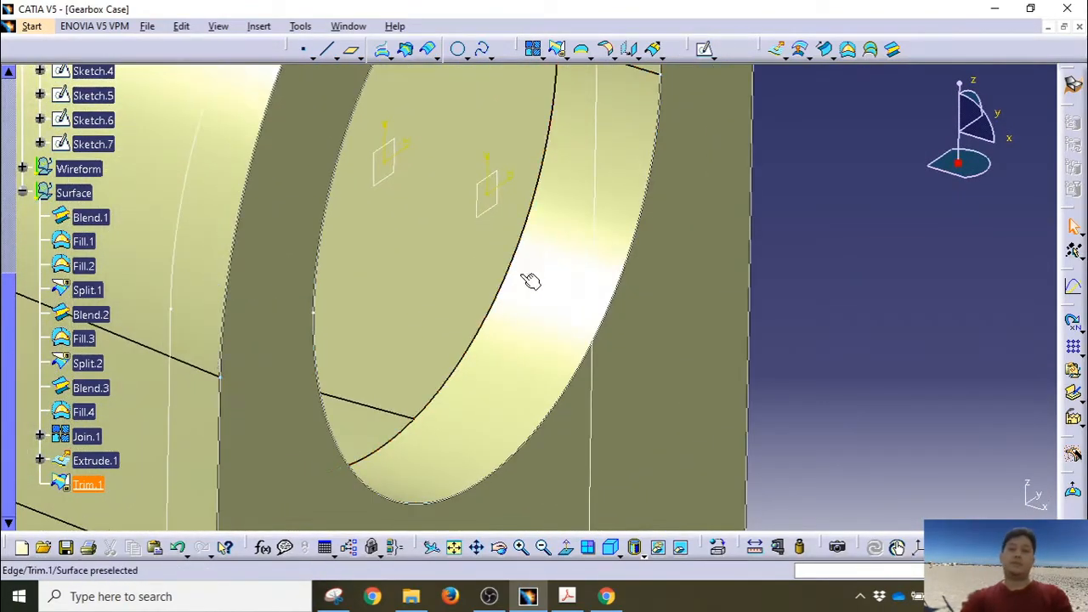
{"action": "middle_click_drag", "start_coordinate": [580, 301], "coordinate": [606, 459]}
{"action": "middle_click_drag", "start_coordinate": [619, 338], "coordinate": [724, 367]}
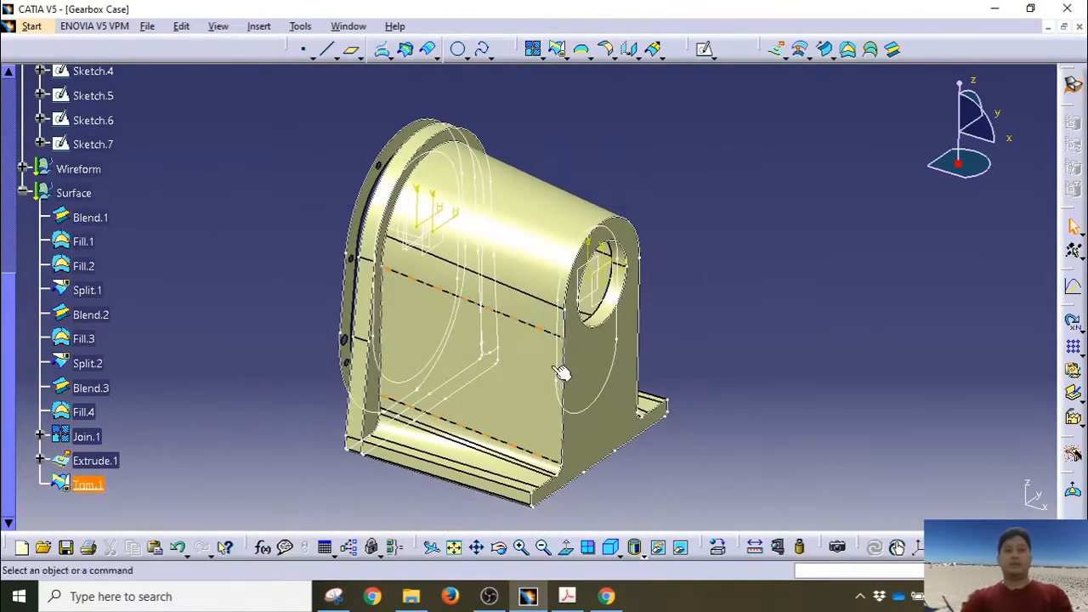
{"action": "mouse_move", "coordinate": [560, 372]}
{"action": "middle_mouse_down"}
{"action": "mouse_move", "coordinate": [580, 360]}
{"action": "mouse_move", "coordinate": [557, 363]}
{"action": "middle_mouse_up"}
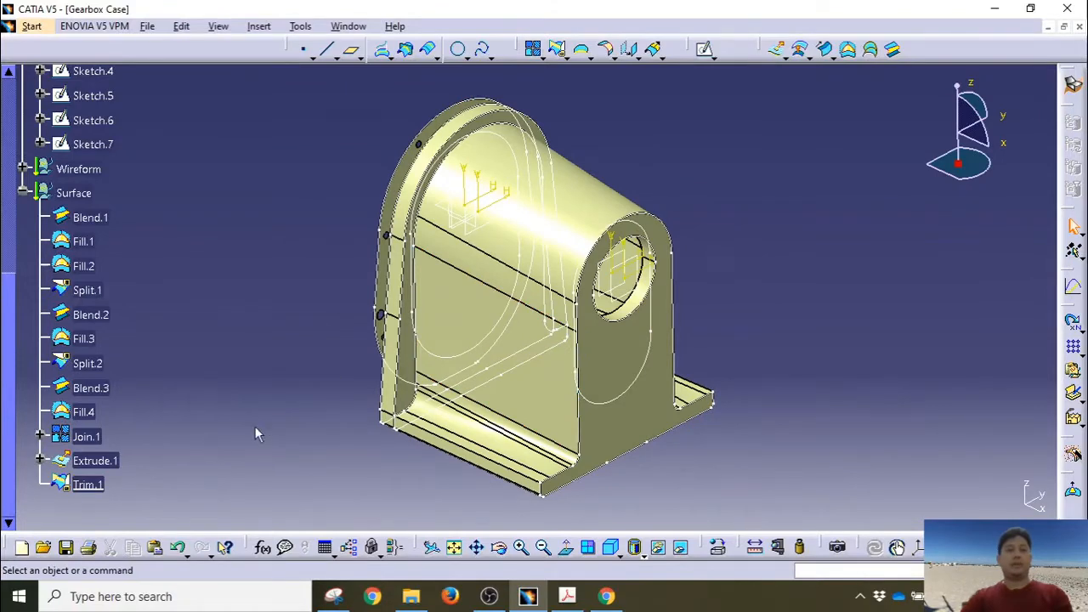
{"action": "left_click", "coordinate": [89, 485]}
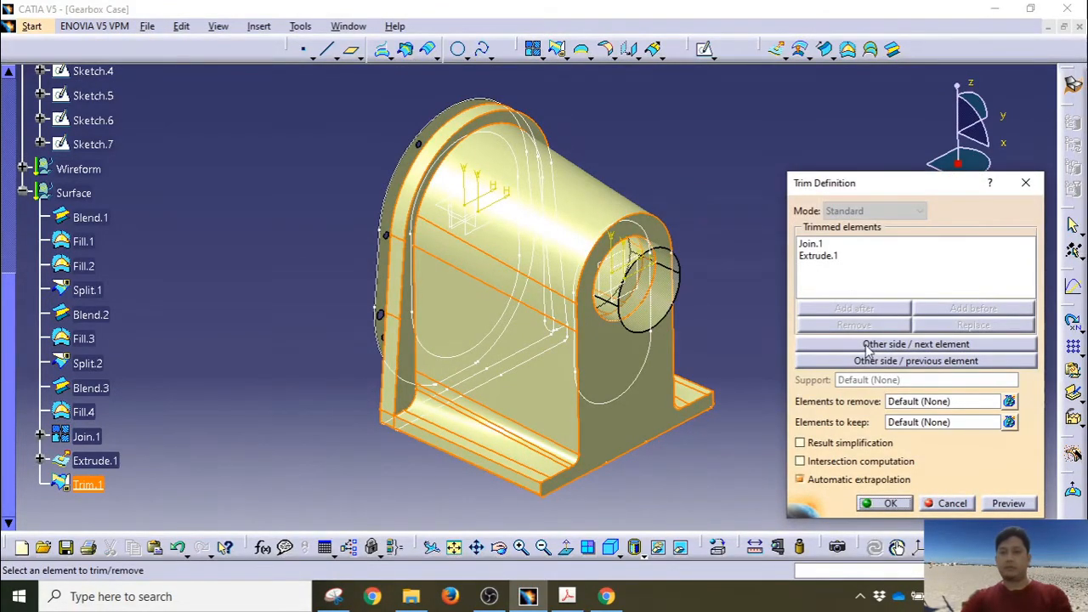
{"action": "left_click", "coordinate": [937, 506]}
{"action": "middle_click_drag", "start_coordinate": [774, 294], "coordinate": [675, 384]}
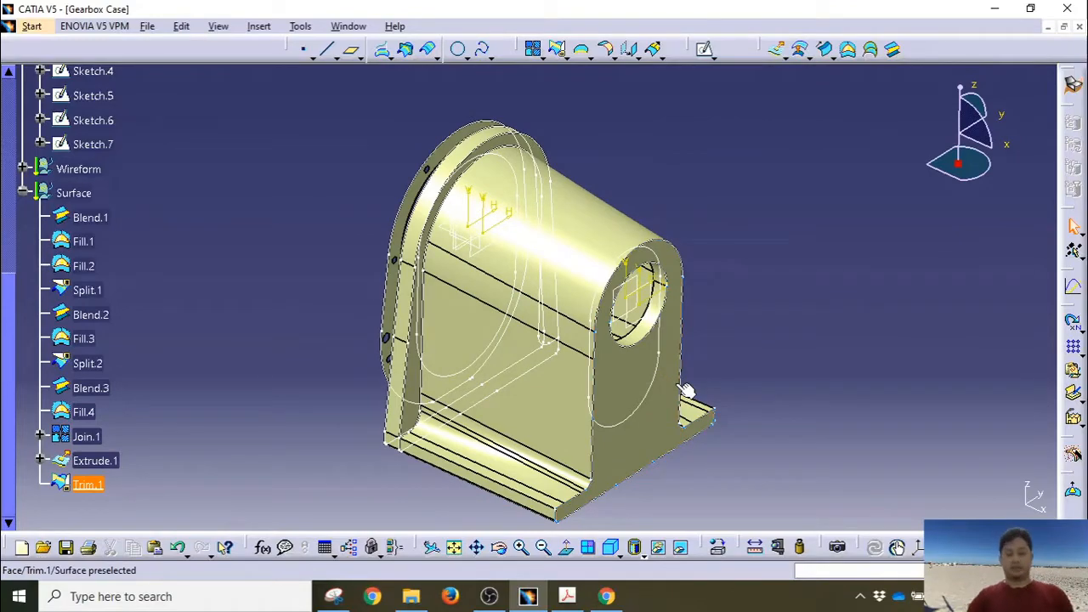
{"action": "middle_click_drag", "start_coordinate": [899, 335], "coordinate": [724, 308]}
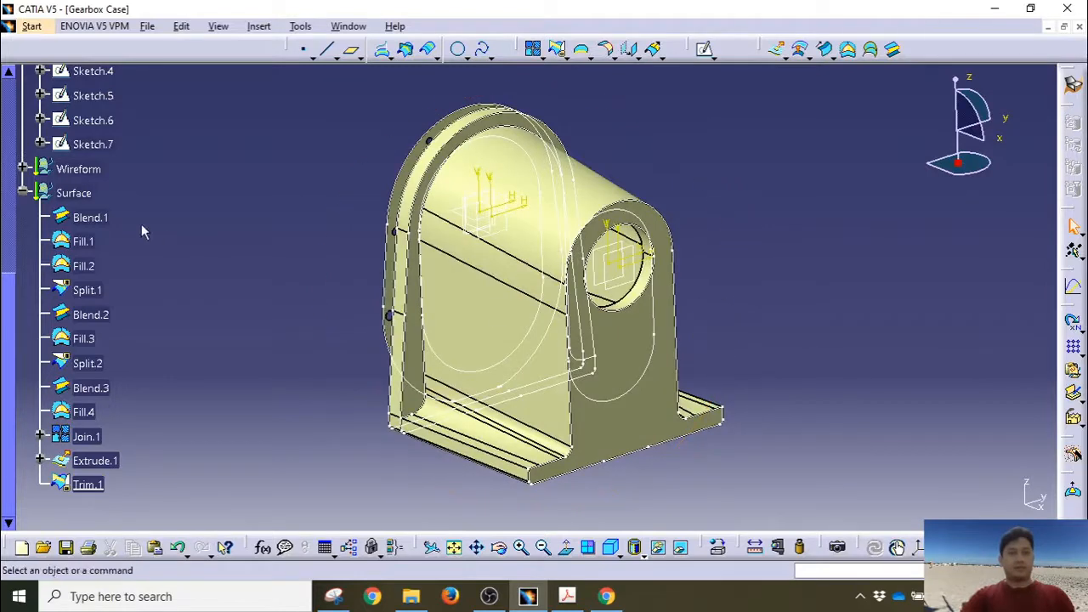
{"action": "left_click", "coordinate": [24, 193]}
{"action": "scroll", "coordinate": [178, 329], "scroll_direction": "up", "scroll_amount": 5}
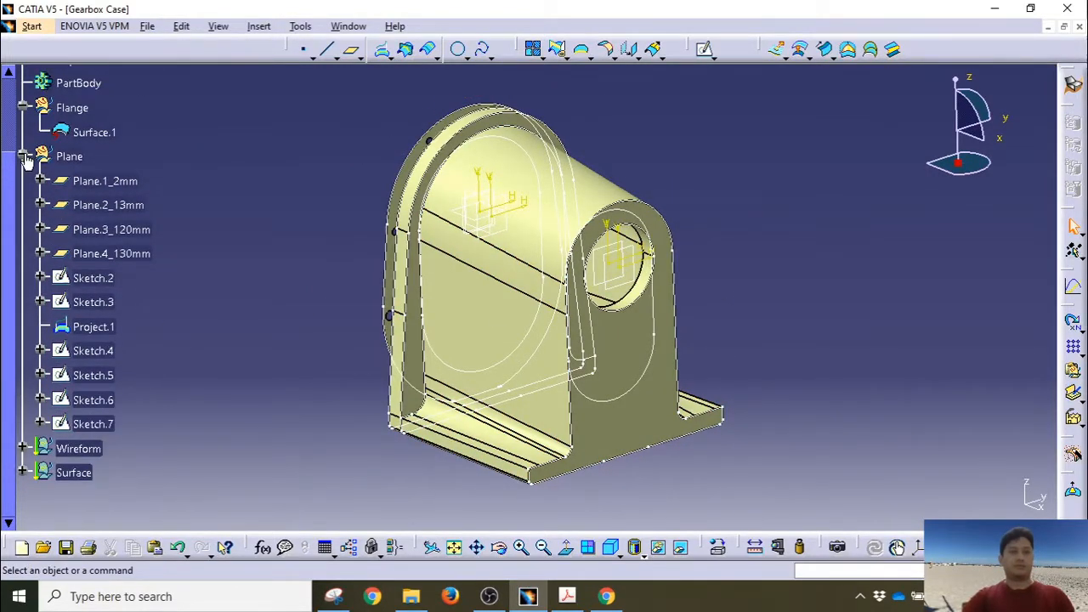
Step: Collapse Plane and Flange, switch to Part Design, and define PartBody as the in-work object
{"action": "left_click", "coordinate": [23, 156]}
{"action": "left_click", "coordinate": [23, 107]}
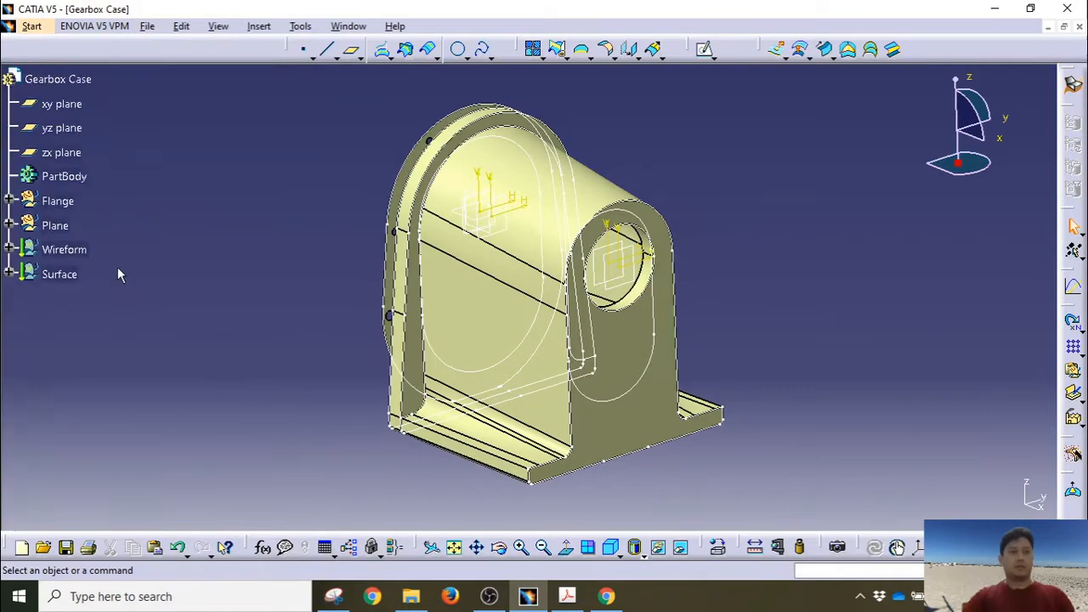
{"action": "left_click", "coordinate": [33, 27]}
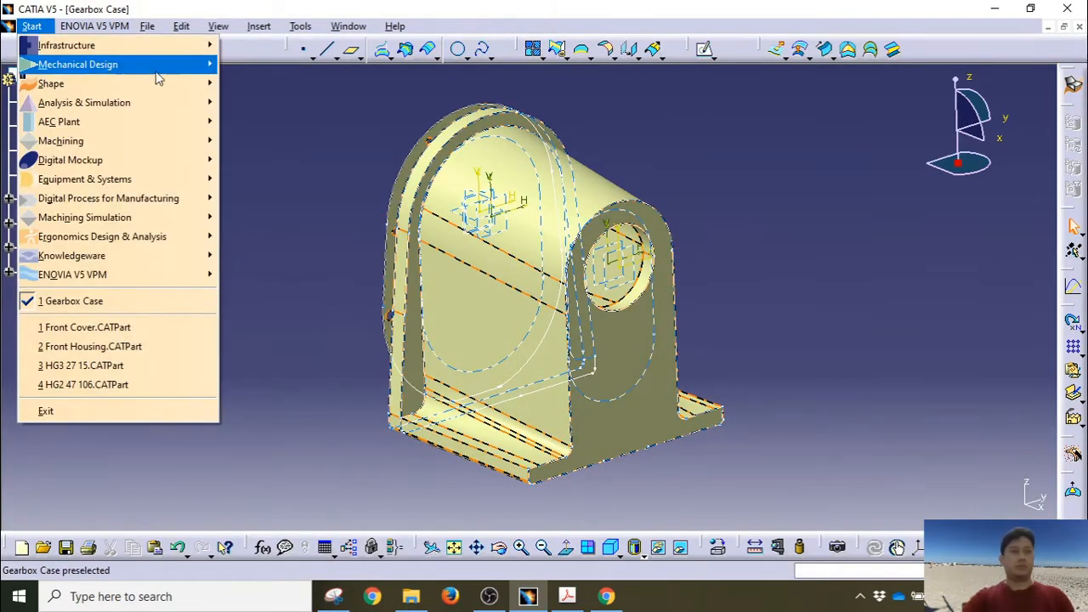
{"action": "mouse_move", "coordinate": [157, 65]}
{"action": "left_click", "coordinate": [236, 64]}
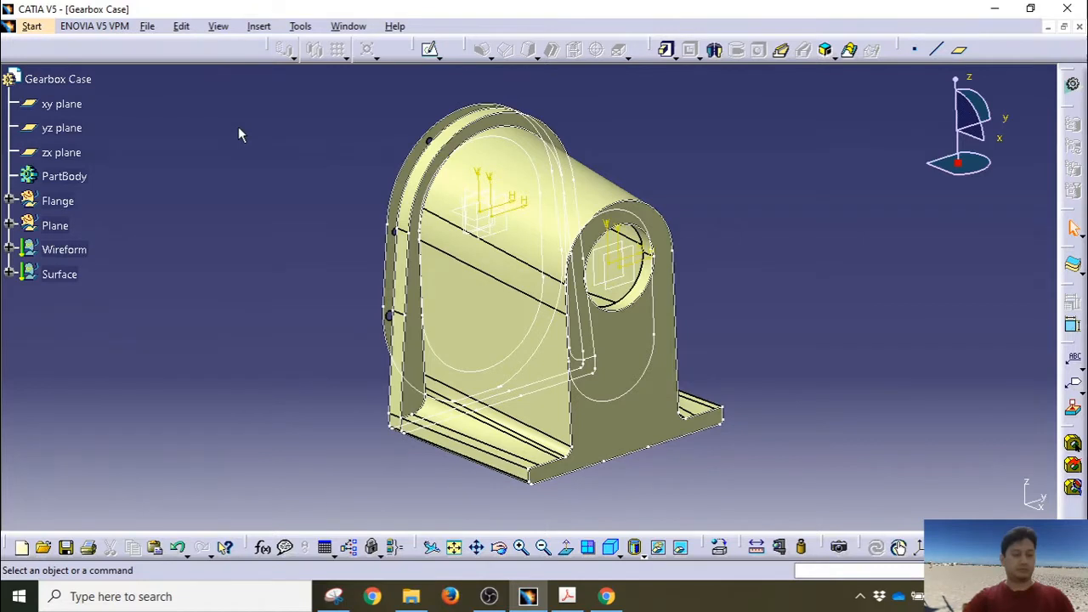
{"action": "right_click", "coordinate": [65, 177]}
{"action": "left_click", "coordinate": [125, 290]}
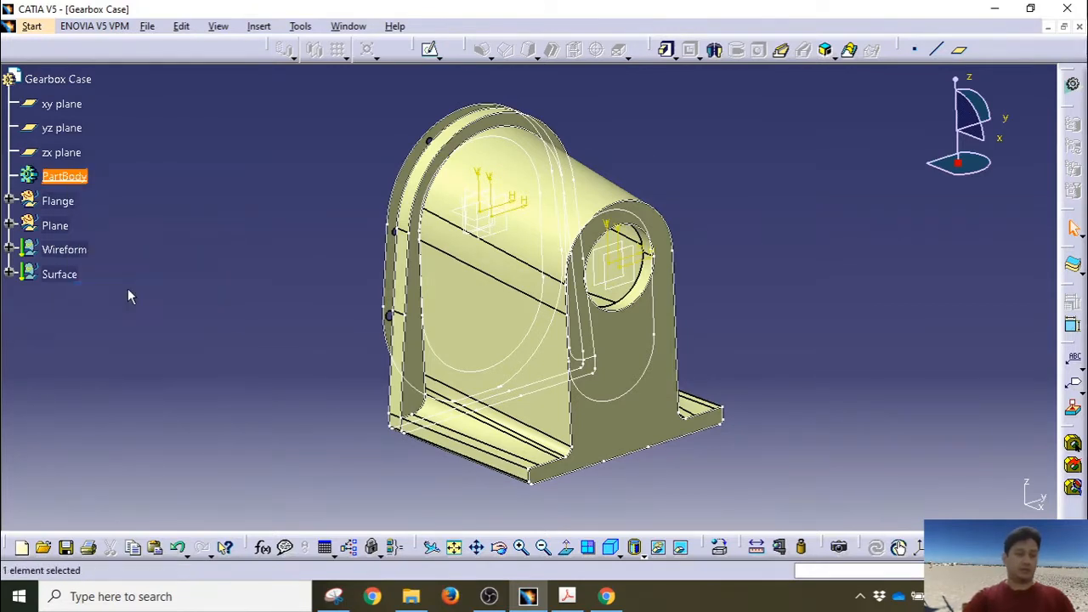
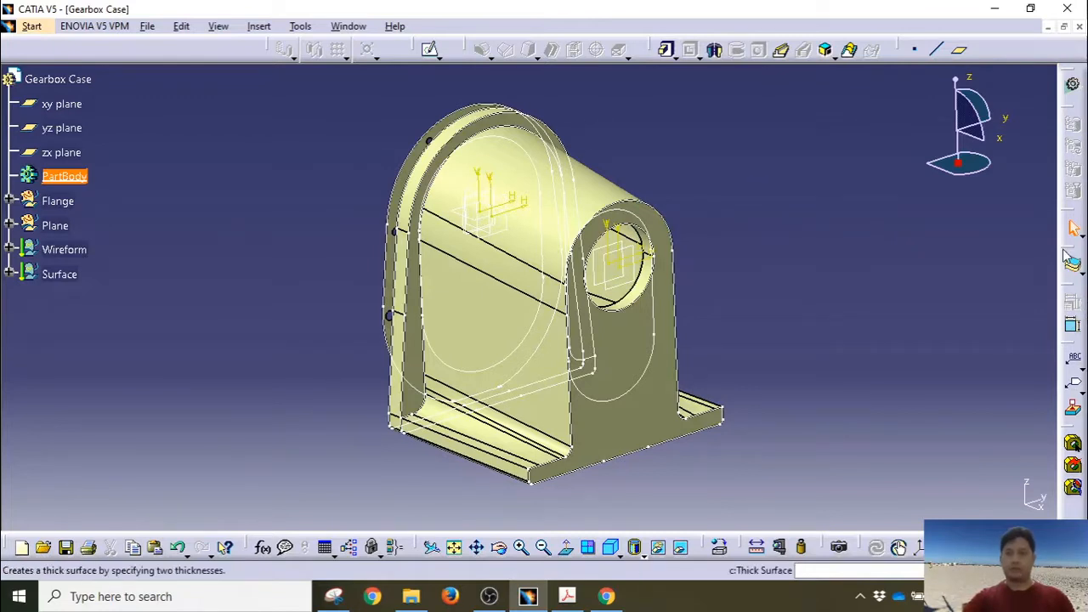
Step: Dock the Thick Surface toolbar and apply Close Surface to Trim.1 to make a solid
{"action": "left_click_drag", "start_coordinate": [1070, 252], "coordinate": [799, 115]}
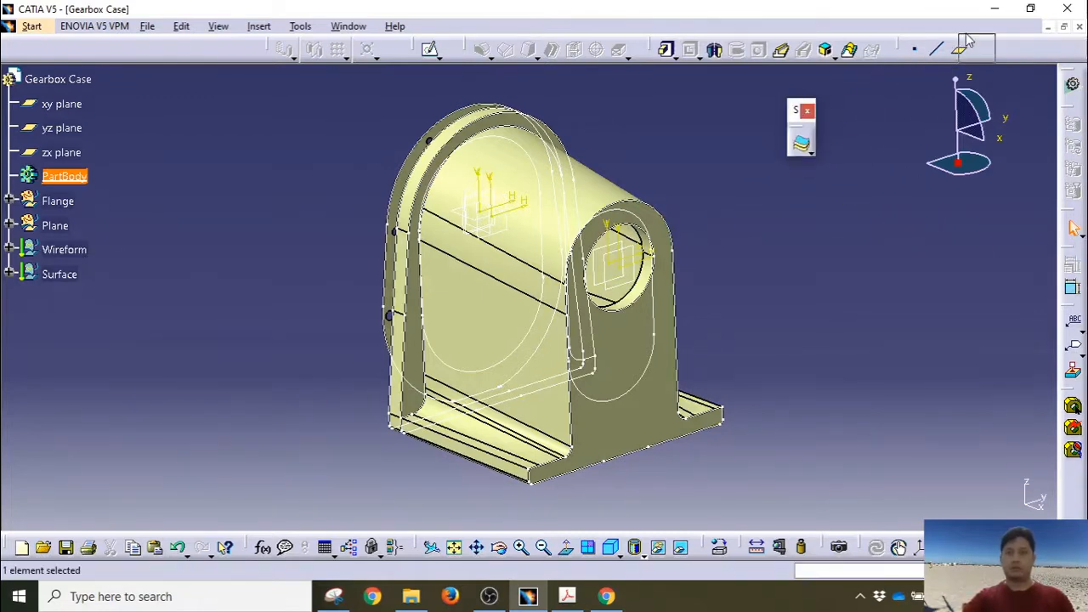
{"action": "left_click_drag", "start_coordinate": [968, 41], "coordinate": [995, 48]}
{"action": "left_click", "coordinate": [1010, 60]}
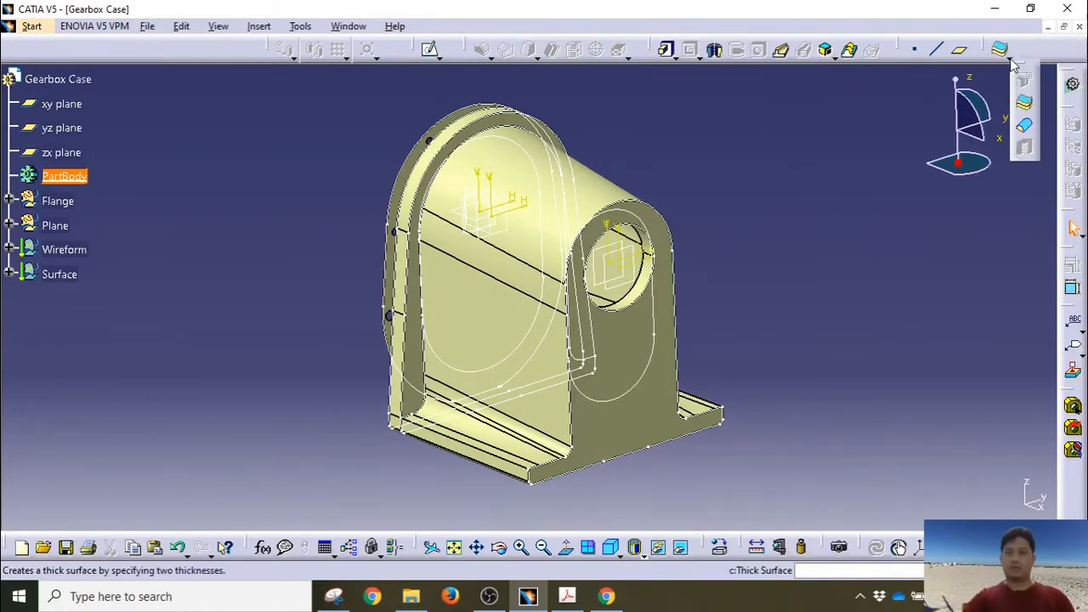
{"action": "left_click", "coordinate": [1027, 128]}
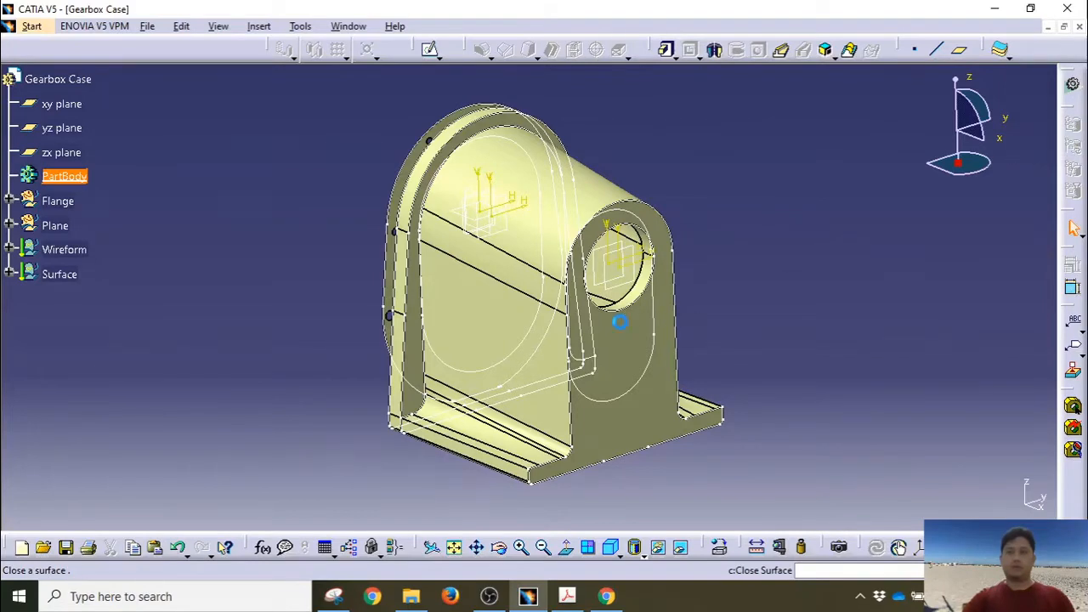
{"action": "left_click", "coordinate": [614, 320]}
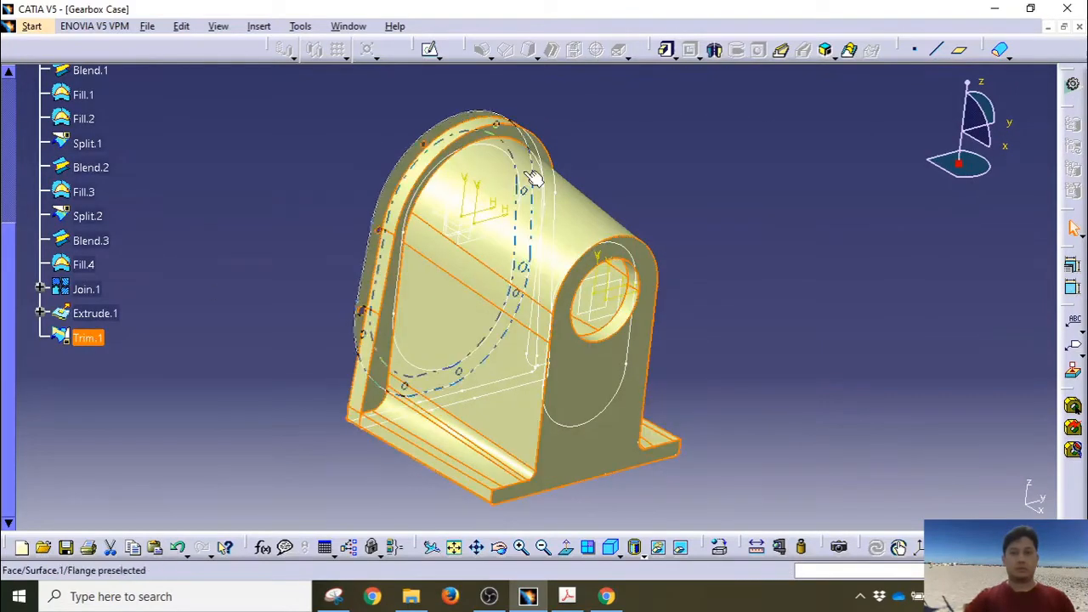
{"action": "left_click", "coordinate": [1001, 52]}
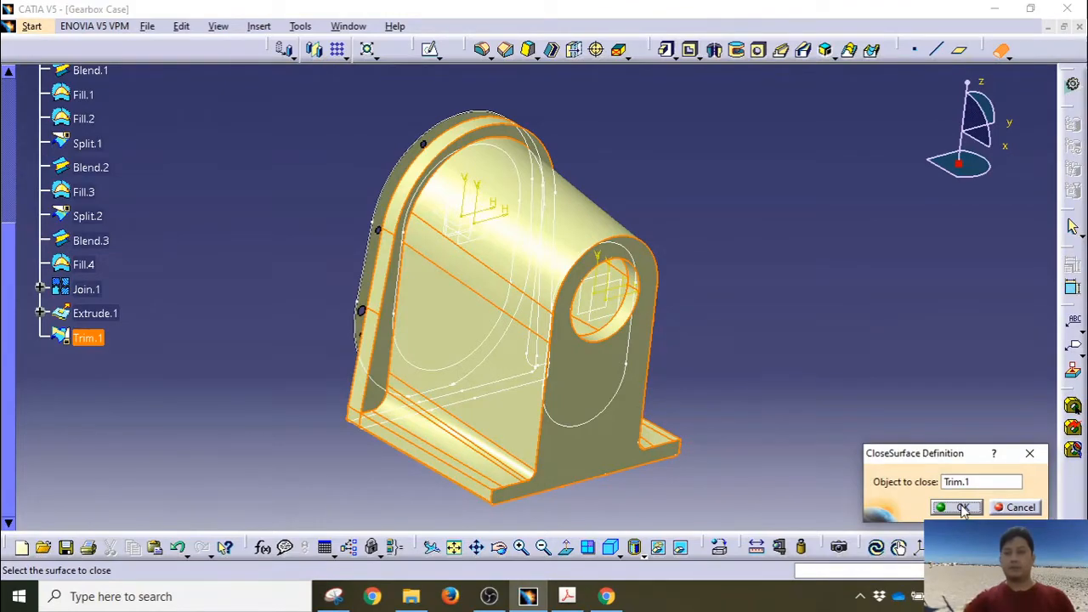
{"action": "left_click", "coordinate": [961, 507]}
{"action": "left_click", "coordinate": [789, 296]}
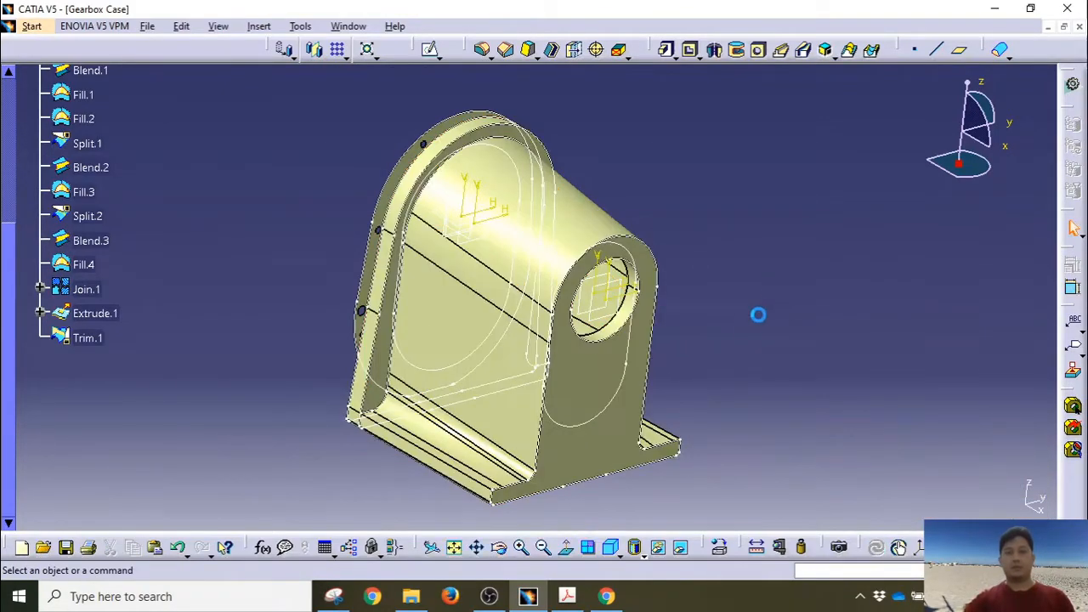
Step: Hide the Trim.1 surface and rotate the part to inspect the new solid
{"action": "middle_click_drag", "start_coordinate": [757, 314], "coordinate": [588, 360]}
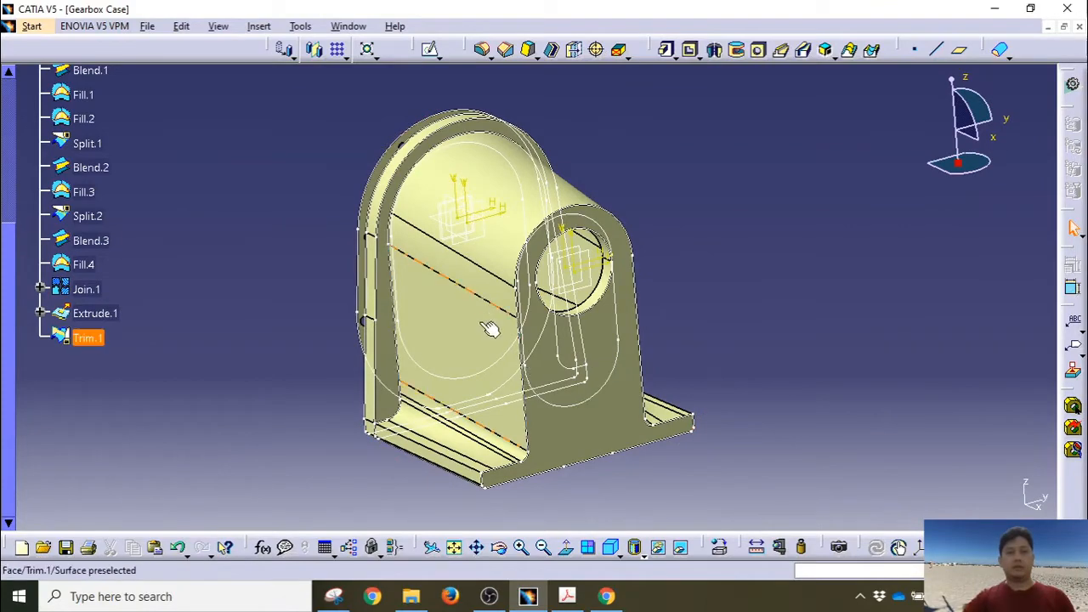
{"action": "right_click", "coordinate": [93, 338]}
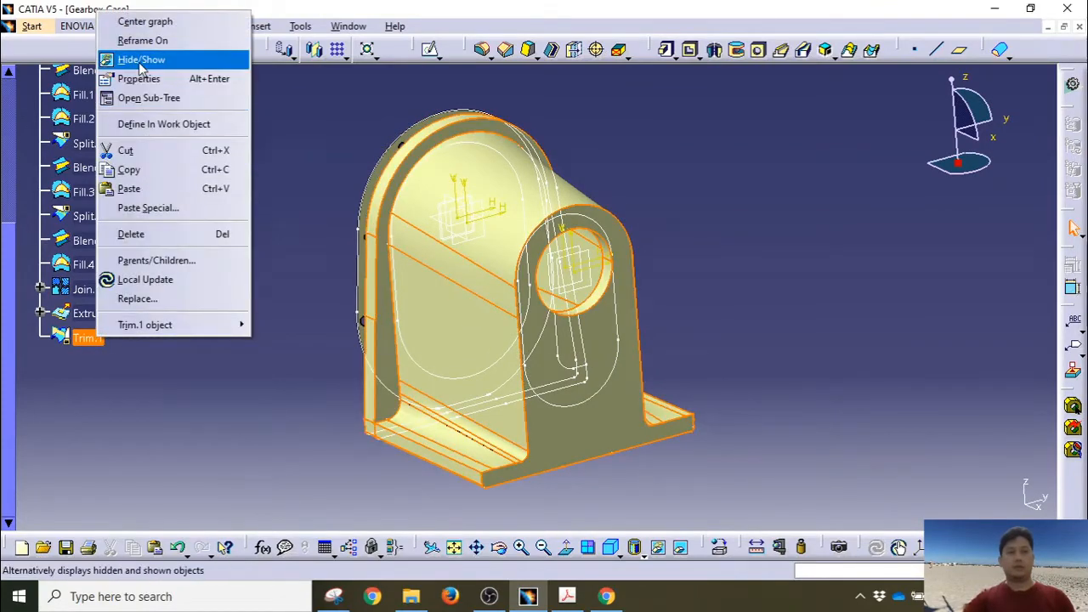
{"action": "left_click", "coordinate": [109, 59]}
{"action": "middle_click_drag", "start_coordinate": [246, 245], "coordinate": [263, 390]}
{"action": "middle_click_drag", "start_coordinate": [405, 356], "coordinate": [352, 397]}
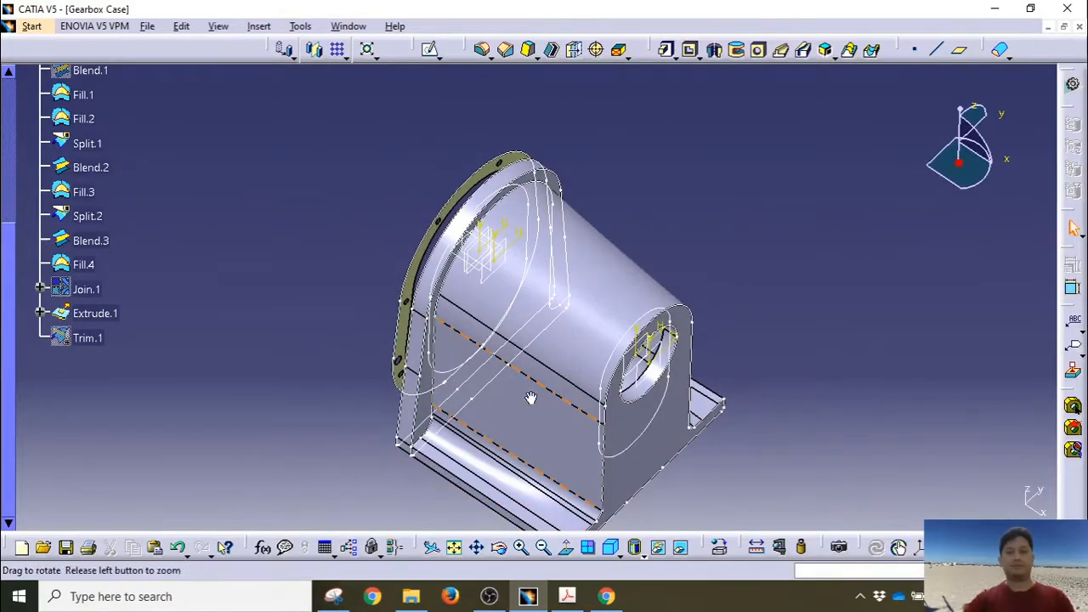
{"action": "middle_click_drag", "start_coordinate": [531, 398], "coordinate": [542, 532]}
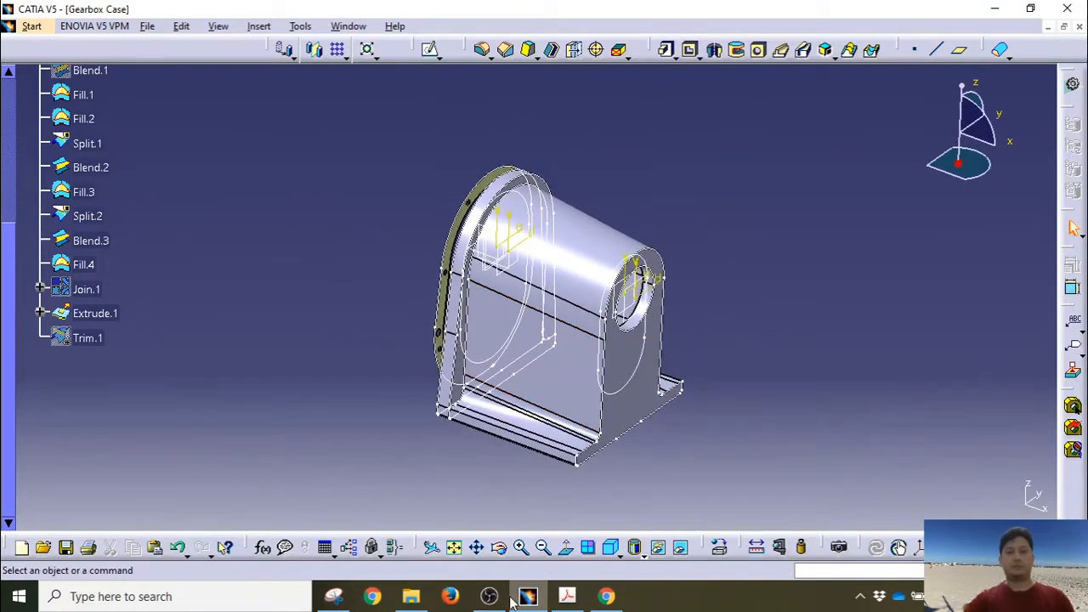
{"action": "scroll", "coordinate": [84, 342], "scroll_direction": "up", "scroll_amount": 2}
Step: Collapse the Surface node and bring up Thick Surface with 1mm first offset
{"action": "left_click", "coordinate": [24, 97]}
{"action": "scroll", "coordinate": [83, 276], "scroll_direction": "up", "scroll_amount": 2}
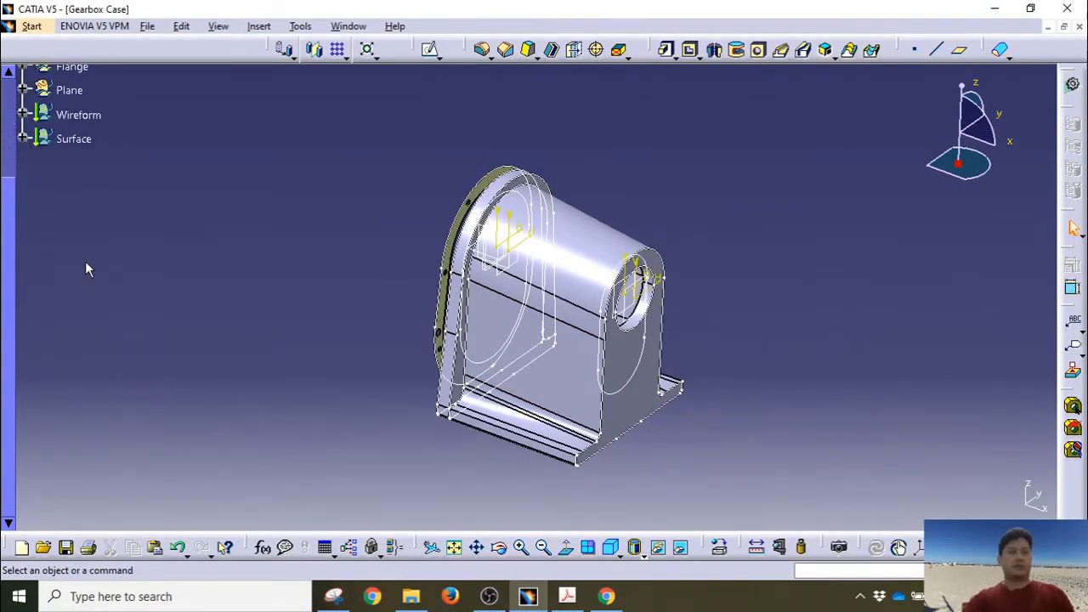
{"action": "scroll", "coordinate": [34, 131], "scroll_direction": "up", "scroll_amount": 3}
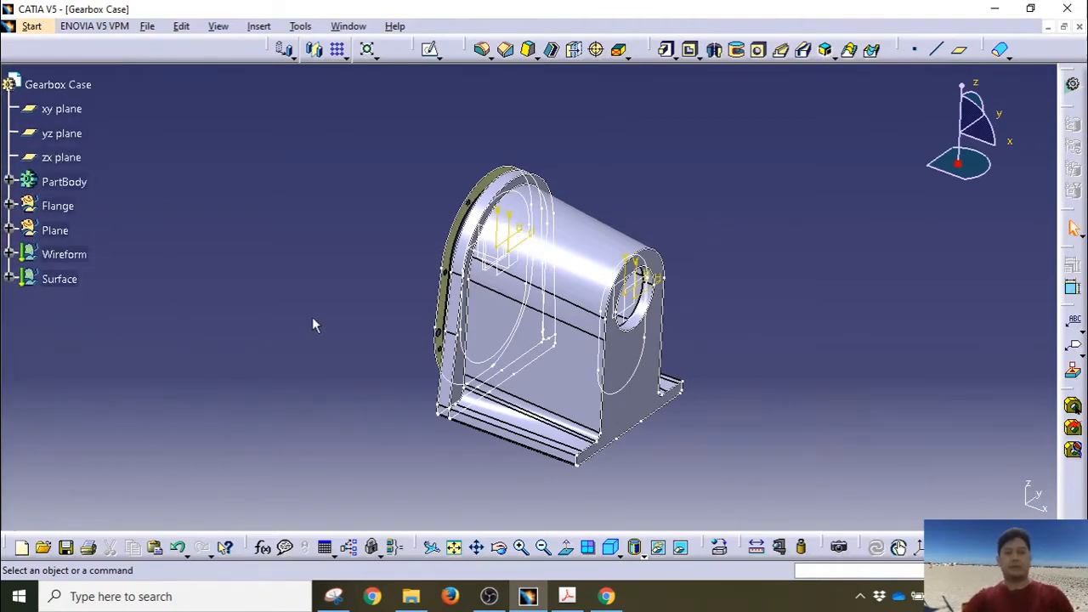
{"action": "middle_click_drag", "start_coordinate": [313, 321], "coordinate": [760, 312]}
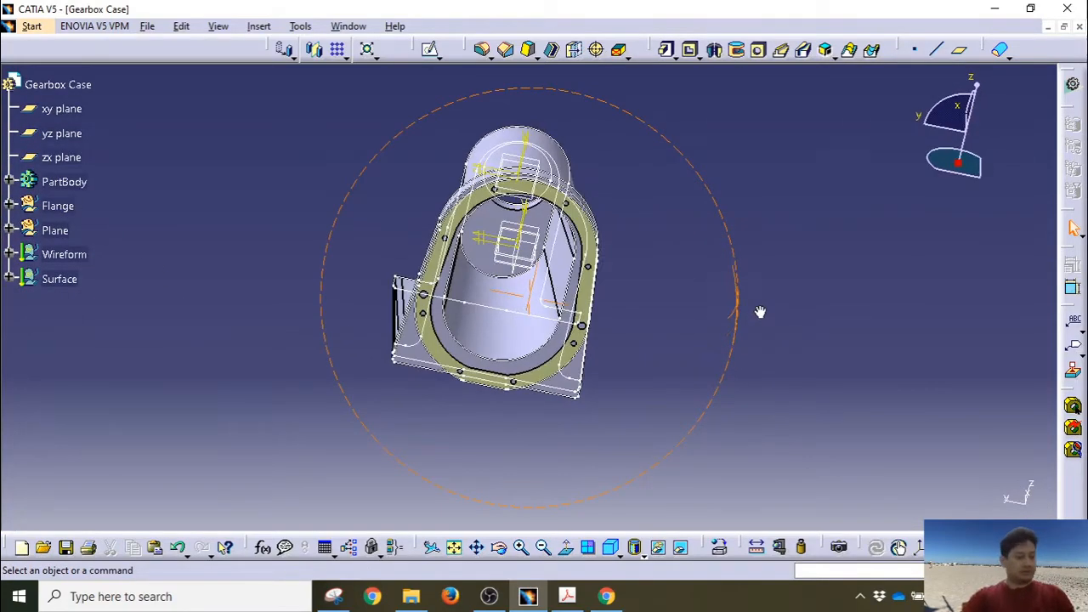
{"action": "middle_click_drag", "start_coordinate": [676, 305], "coordinate": [565, 246]}
{"action": "left_click", "coordinate": [1011, 57]}
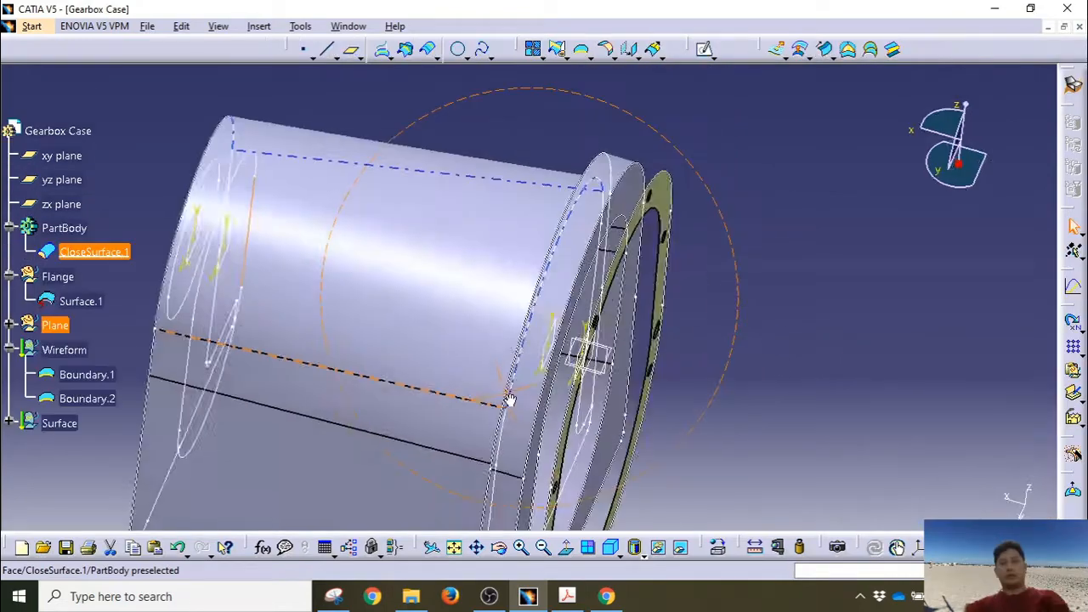
Step: Measure between the boss sketch arc and the flange arc, reading a 9mm gap
{"action": "middle_click_drag", "start_coordinate": [511, 400], "coordinate": [529, 304], "text": "ctrl"}
{"action": "middle_click_drag", "start_coordinate": [641, 248], "coordinate": [569, 340]}
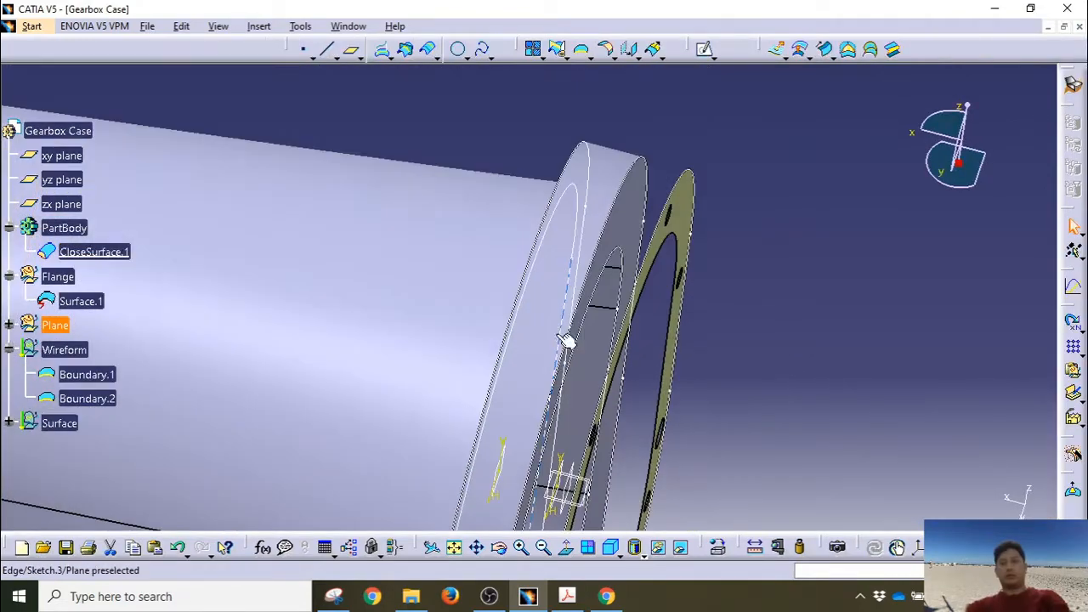
{"action": "middle_click_drag", "start_coordinate": [646, 301], "coordinate": [539, 255]}
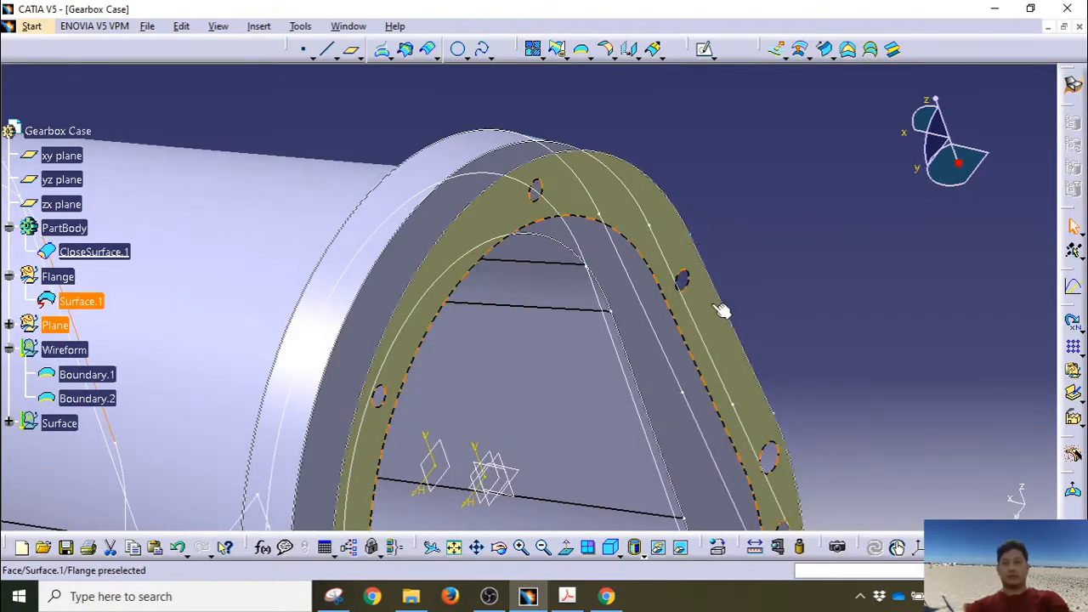
{"action": "middle_click_drag", "start_coordinate": [421, 266], "coordinate": [482, 286]}
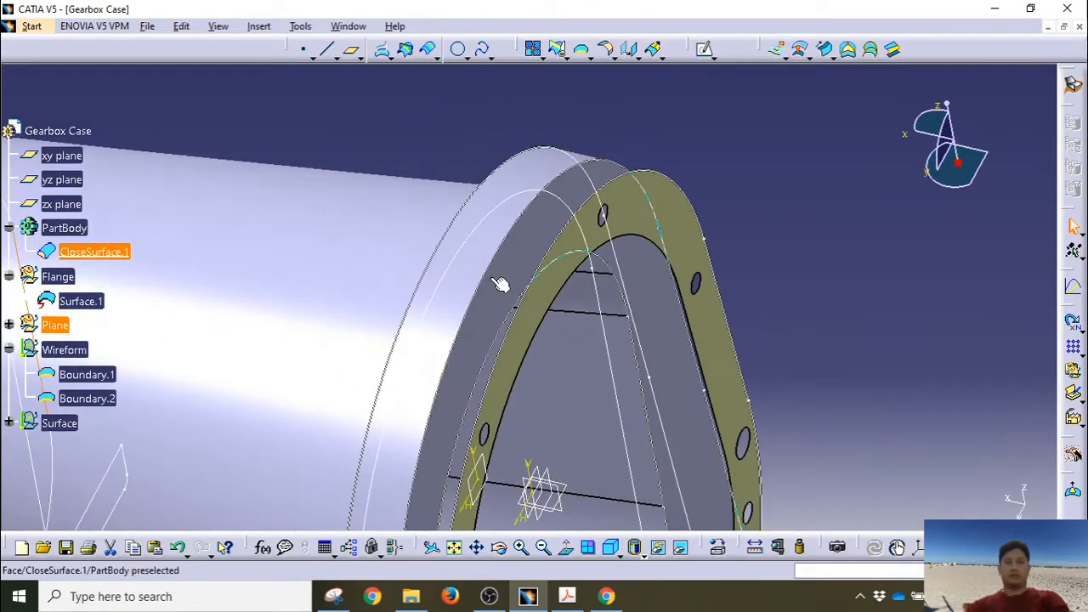
{"action": "middle_click_drag", "start_coordinate": [801, 335], "coordinate": [563, 330]}
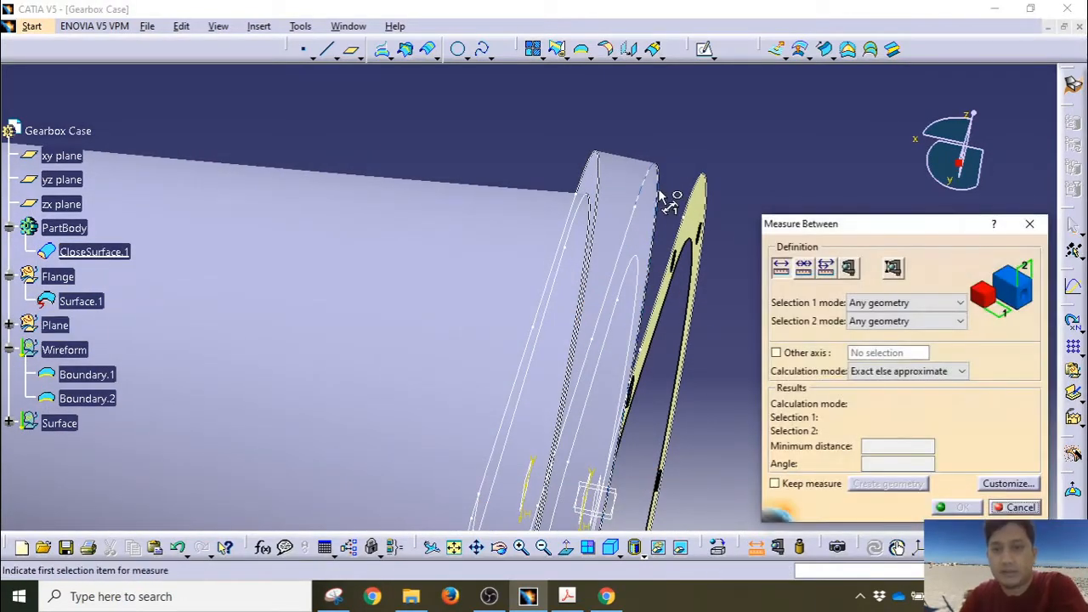
{"action": "left_click", "coordinate": [657, 190]}
{"action": "left_click", "coordinate": [692, 223]}
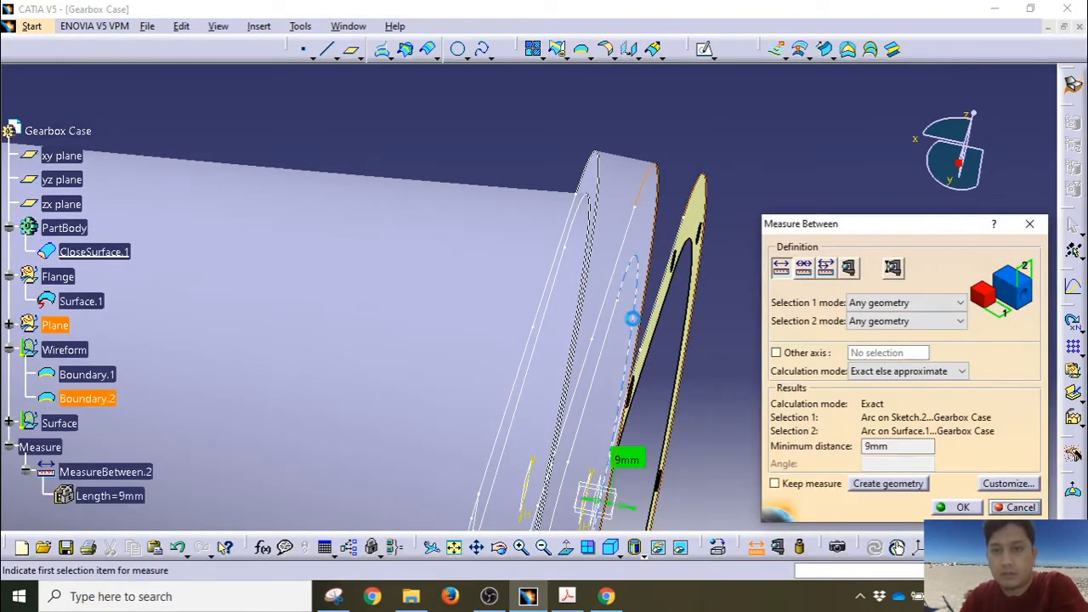
{"action": "middle_click_drag", "start_coordinate": [692, 223], "coordinate": [619, 403]}
{"action": "left_click", "coordinate": [957, 507]}
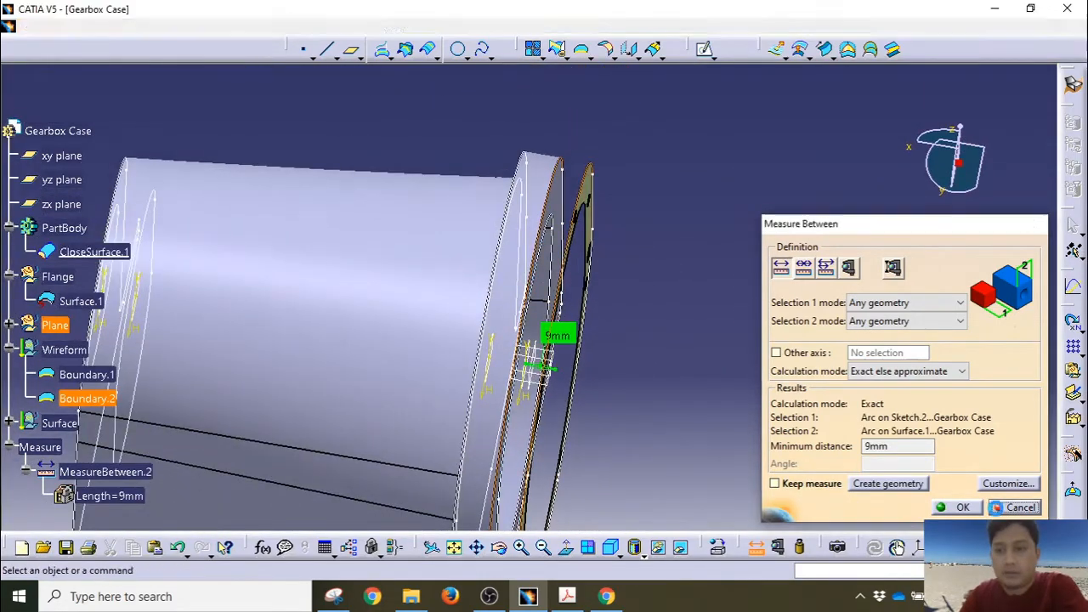
{"action": "middle_click_drag", "start_coordinate": [654, 393], "coordinate": [626, 273]}
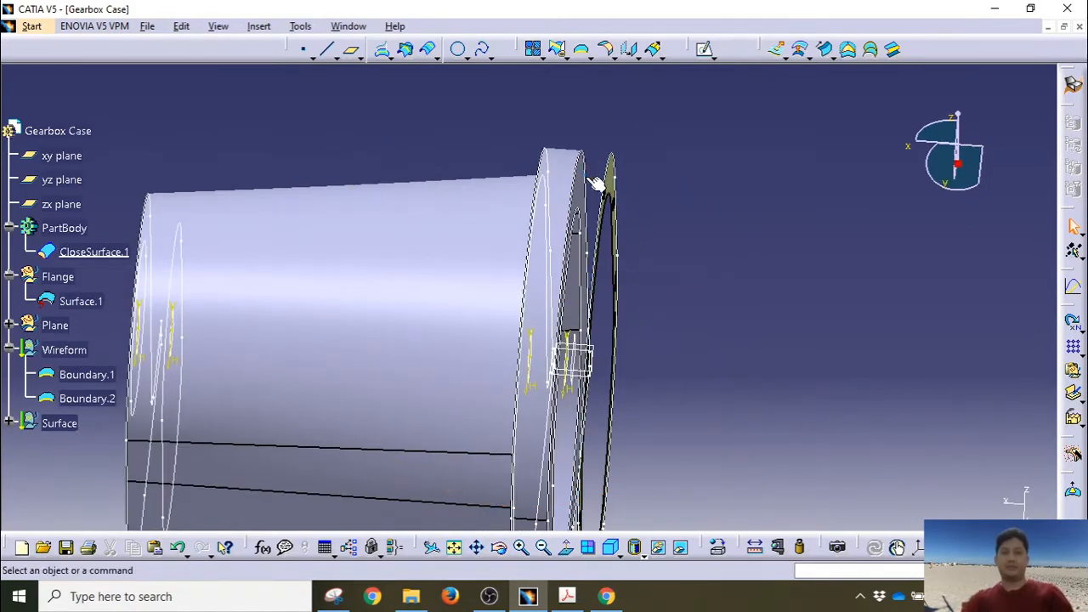
Step: Make the Flange geometrical set the current work object
{"action": "left_click", "coordinate": [31, 25]}
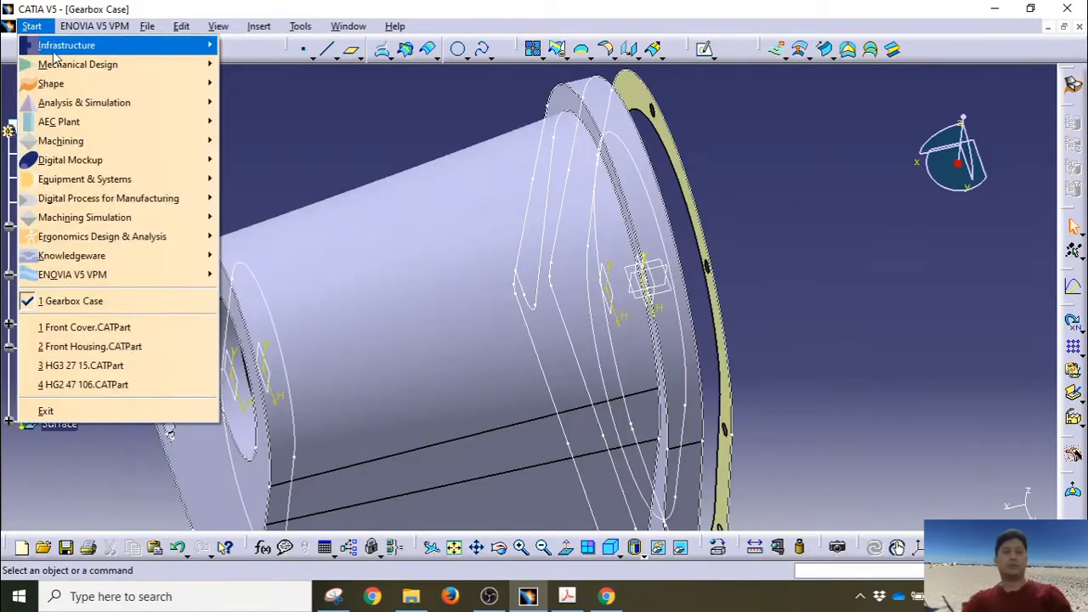
{"action": "mouse_move", "coordinate": [108, 85]}
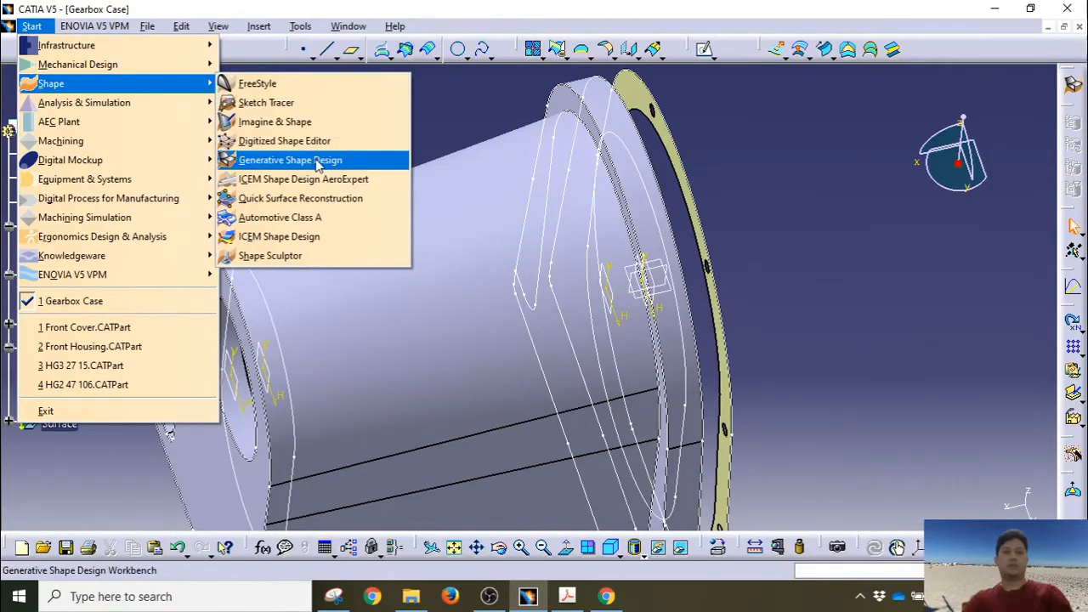
{"action": "left_click", "coordinate": [781, 165]}
{"action": "middle_click_drag", "start_coordinate": [781, 166], "coordinate": [696, 198]}
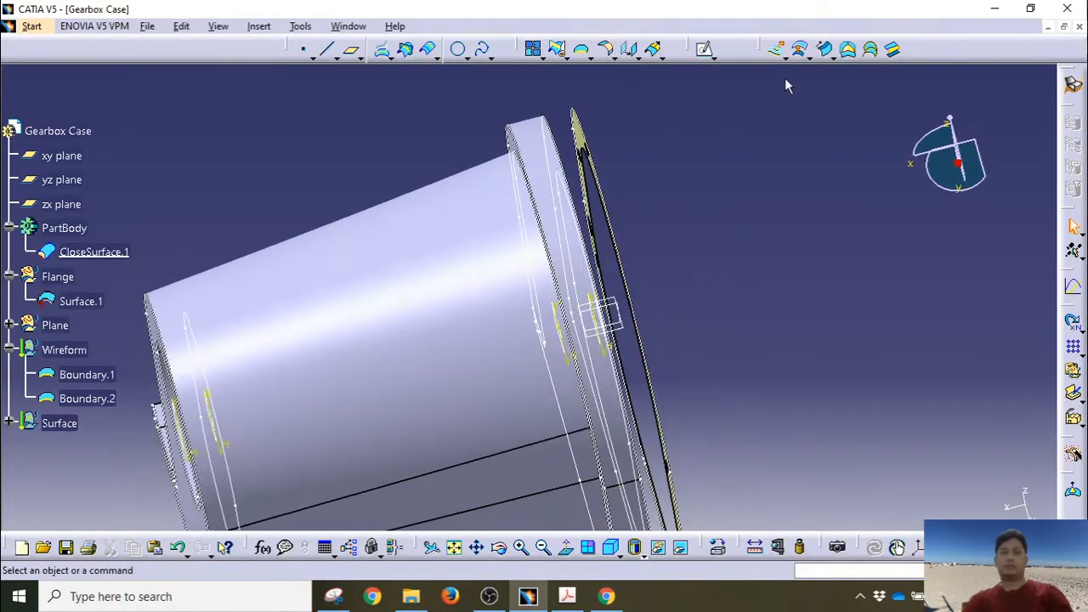
{"action": "left_click", "coordinate": [800, 60]}
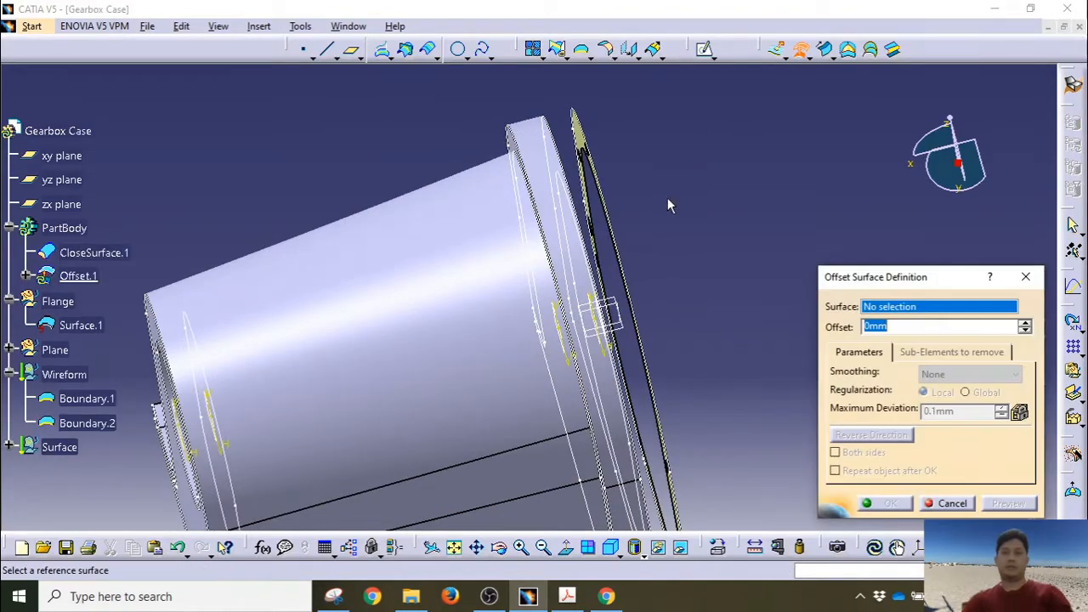
{"action": "middle_click_drag", "start_coordinate": [667, 197], "coordinate": [595, 226]}
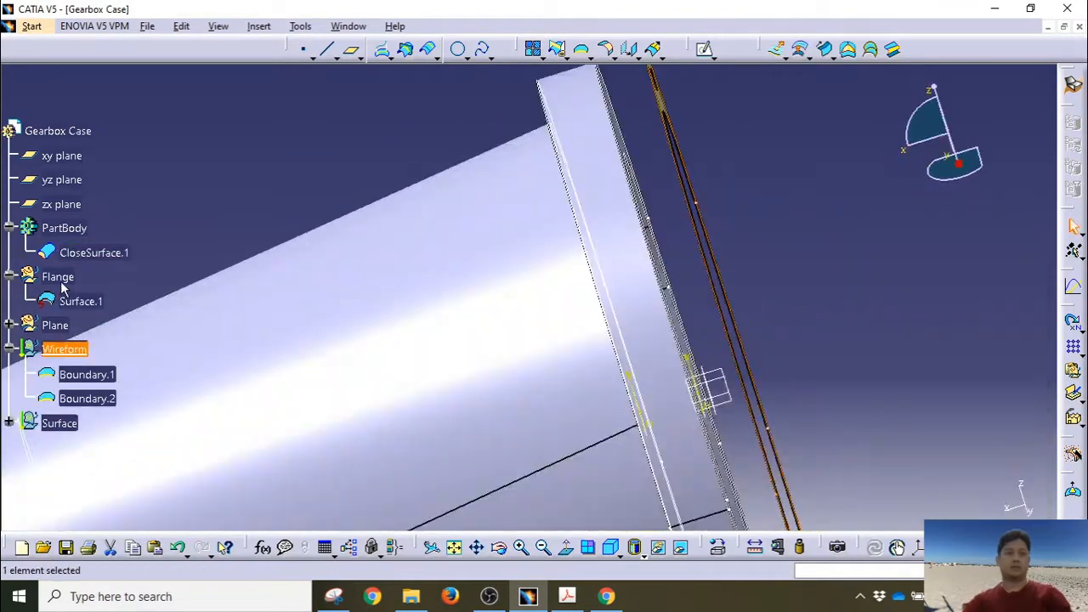
{"action": "right_click", "coordinate": [60, 281]}
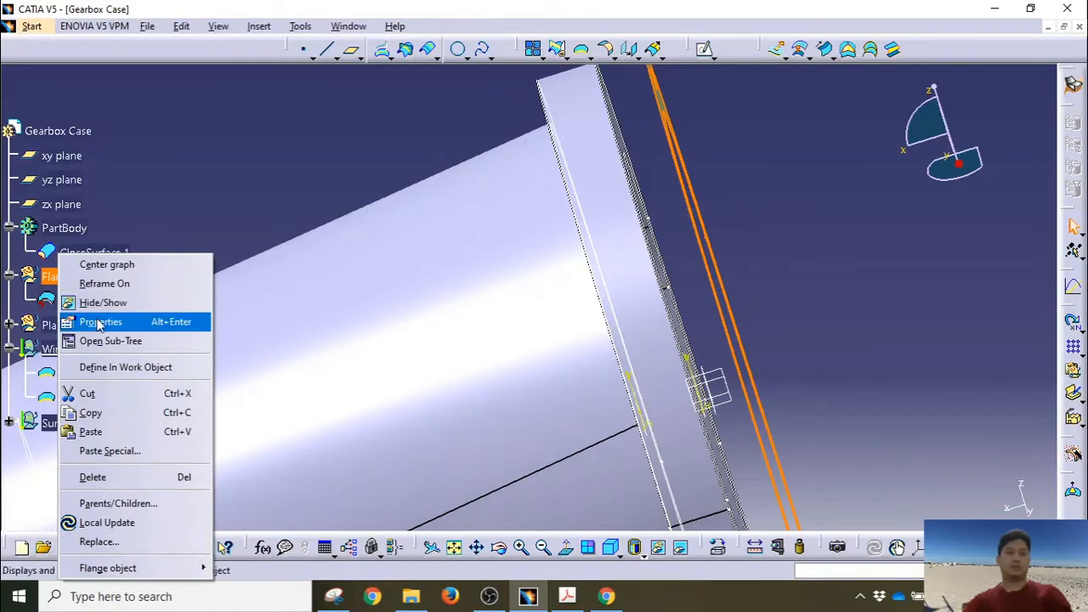
{"action": "left_click", "coordinate": [111, 367]}
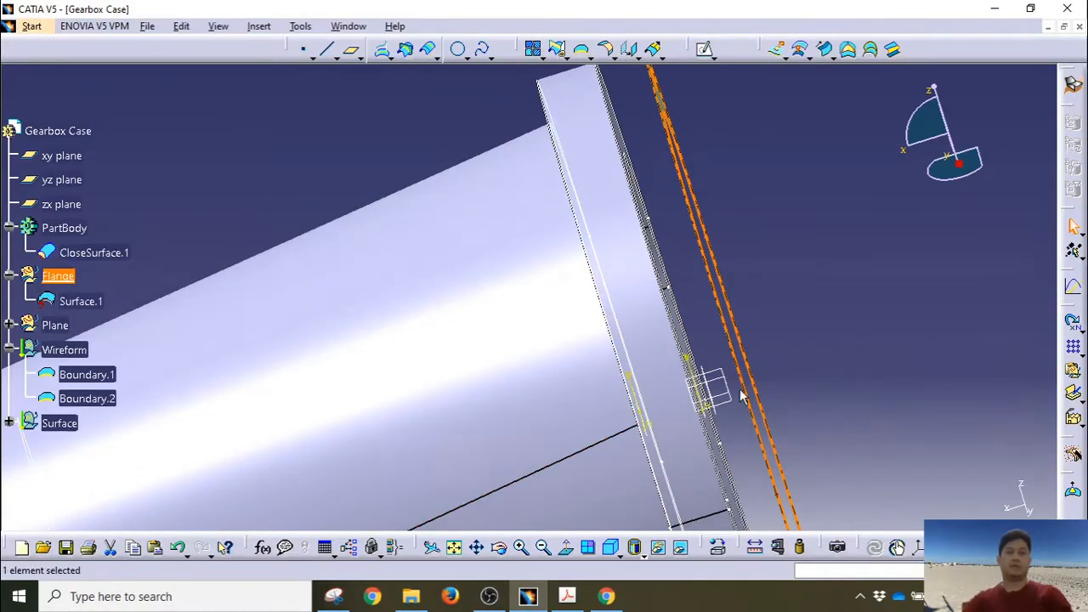
Step: Offset the flange surface Surface.1 by 7 mm to create Offset.1
{"action": "middle_click_drag", "start_coordinate": [742, 396], "coordinate": [714, 315]}
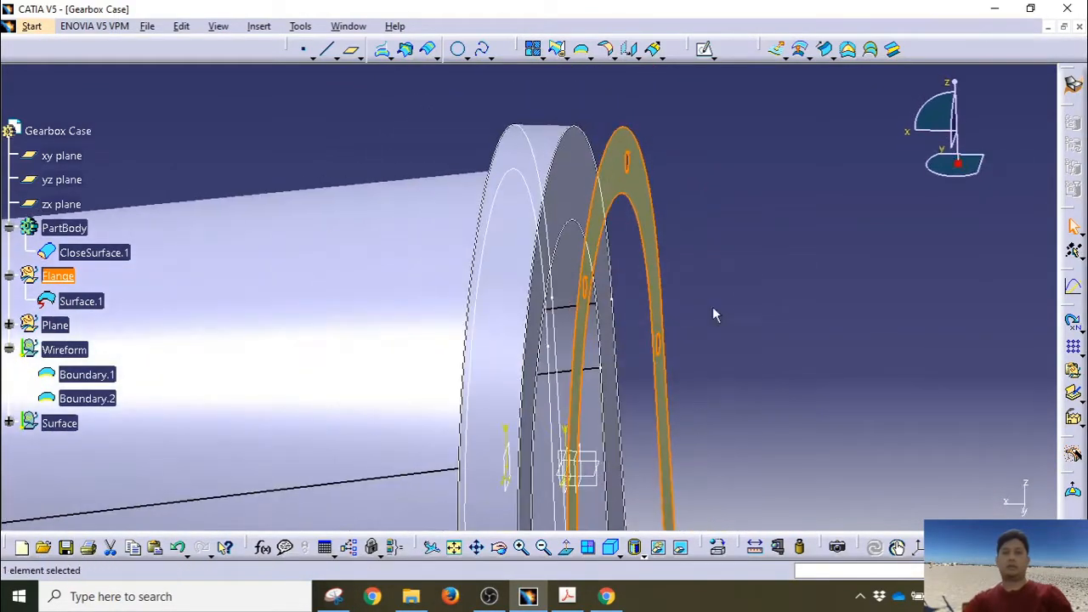
{"action": "left_click", "coordinate": [798, 52]}
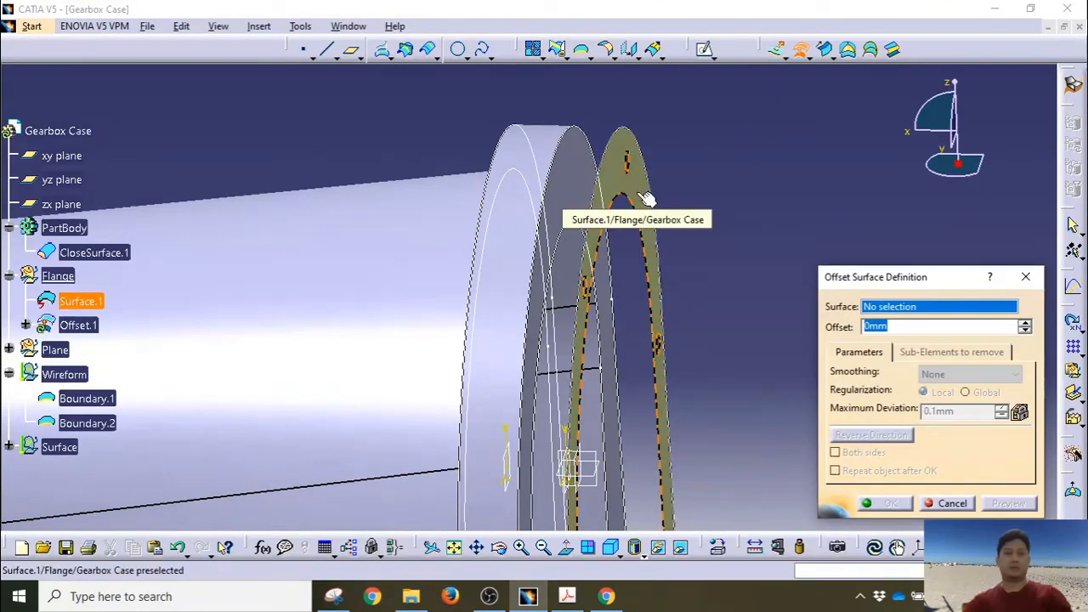
{"action": "left_click", "coordinate": [104, 301]}
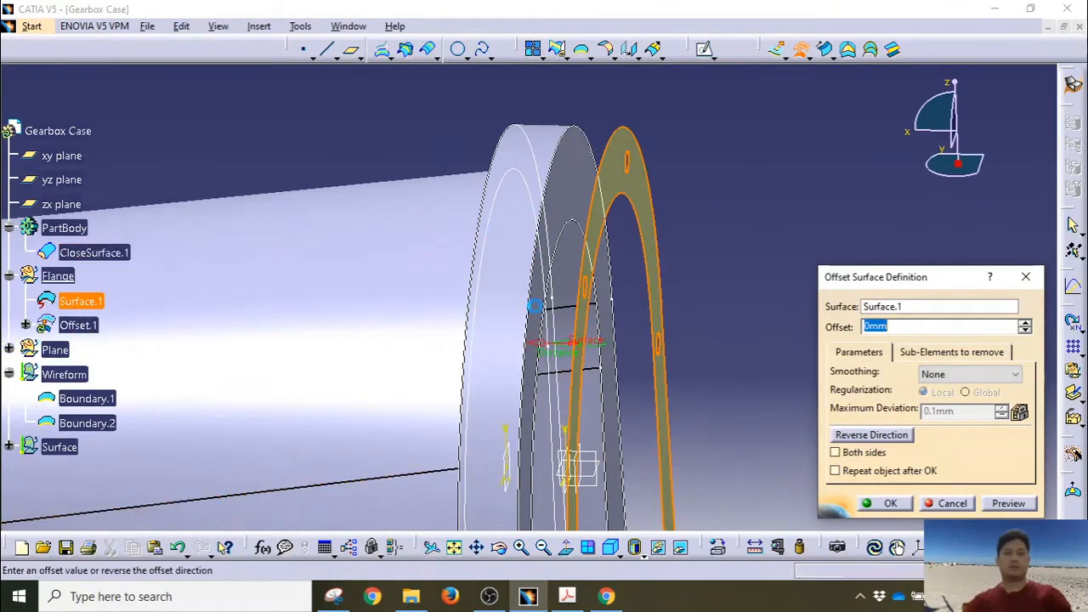
{"action": "type", "text": "7"}
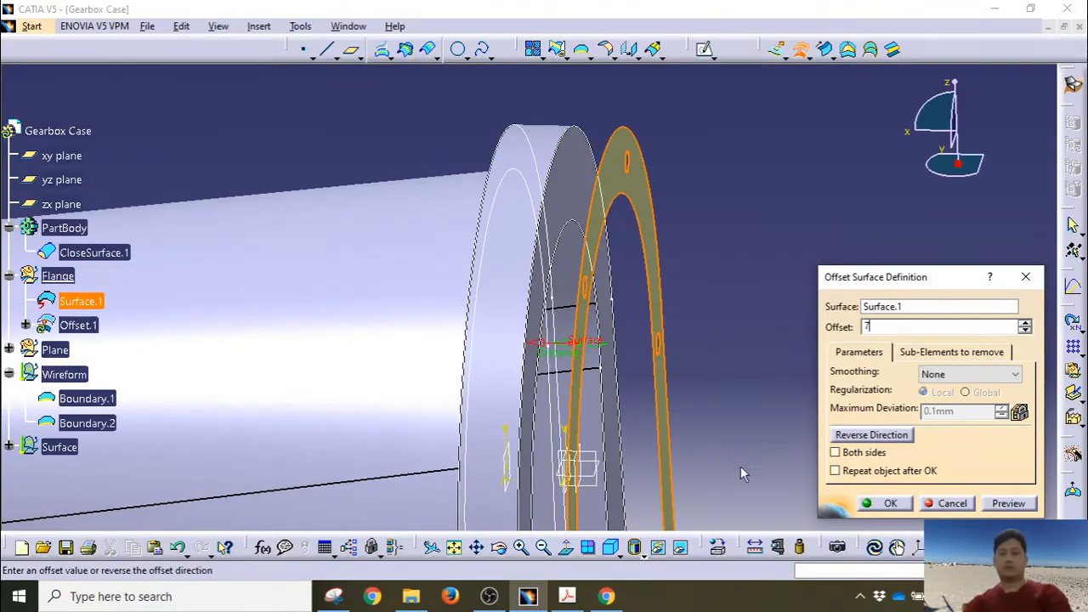
{"action": "left_click", "coordinate": [890, 504]}
{"action": "middle_click_drag", "start_coordinate": [601, 328], "coordinate": [617, 408]}
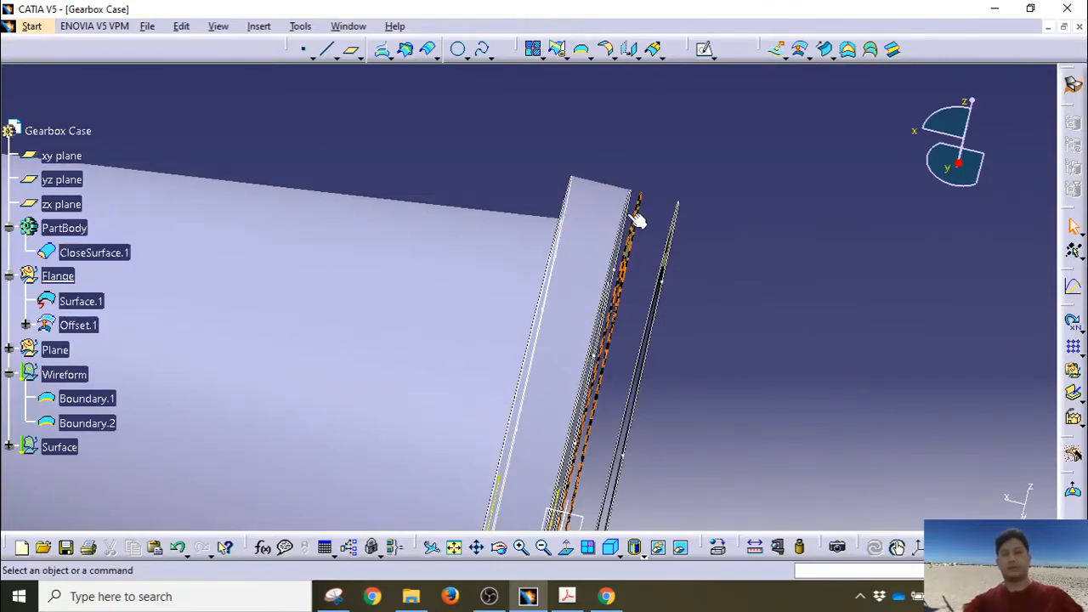
Step: Hide the flange surface Surface.1 and the boundary curves Boundary.1 and Boundary.2
{"action": "middle_click_drag", "start_coordinate": [637, 218], "coordinate": [762, 194]}
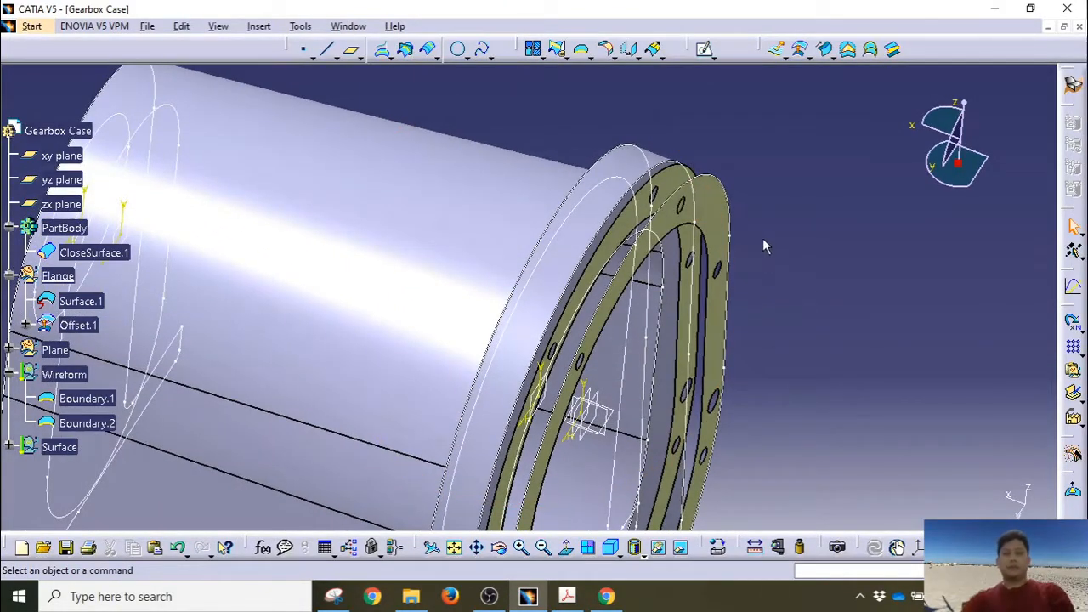
{"action": "right_click", "coordinate": [70, 303]}
{"action": "left_click", "coordinate": [104, 301]}
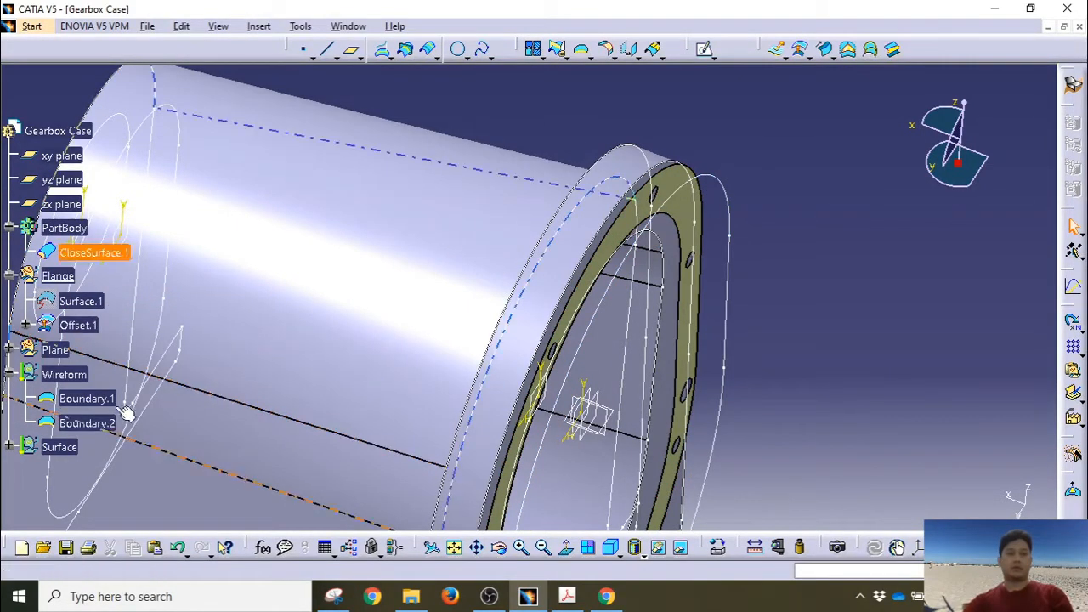
{"action": "left_click", "coordinate": [95, 423]}
{"action": "right_click", "coordinate": [95, 423]}
{"action": "key", "text": "Escape"}
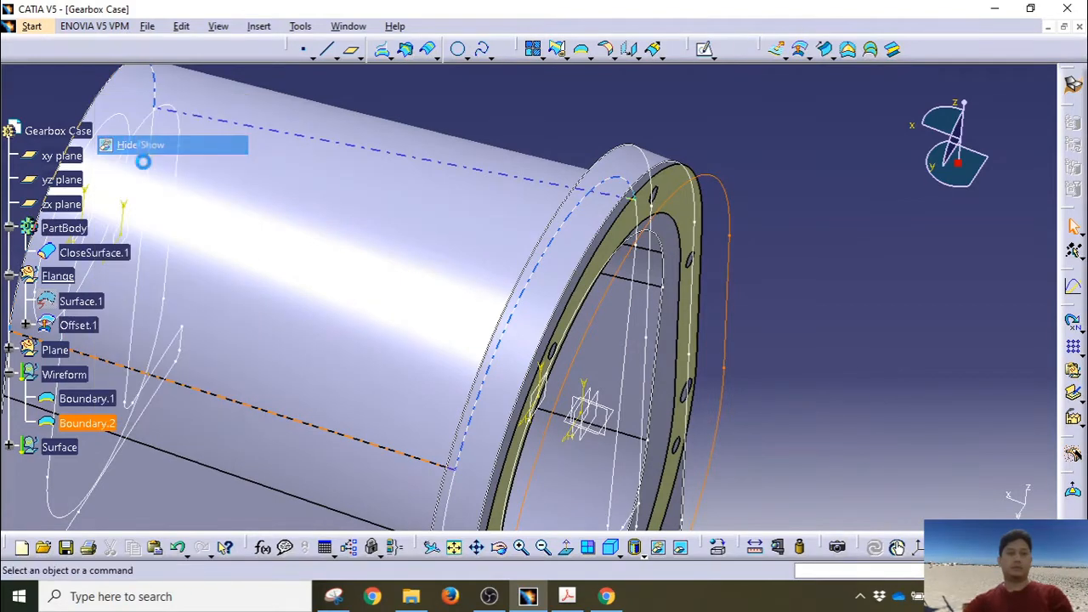
{"action": "right_click", "coordinate": [85, 398]}
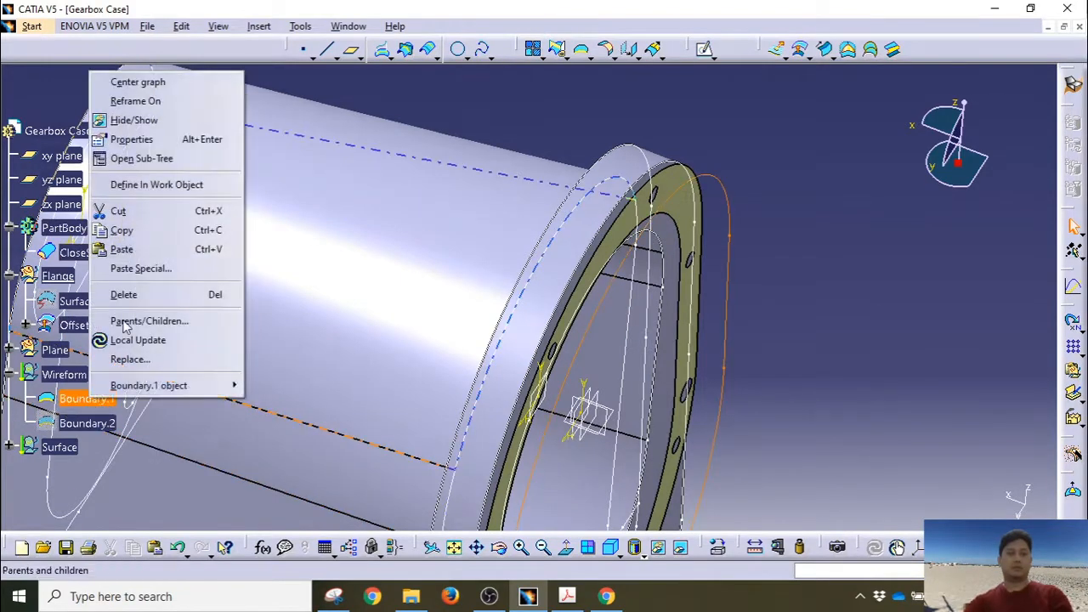
{"action": "left_click", "coordinate": [135, 120]}
Step: Switch to the Part Design workbench
{"action": "middle_click_drag", "start_coordinate": [812, 228], "coordinate": [816, 174]}
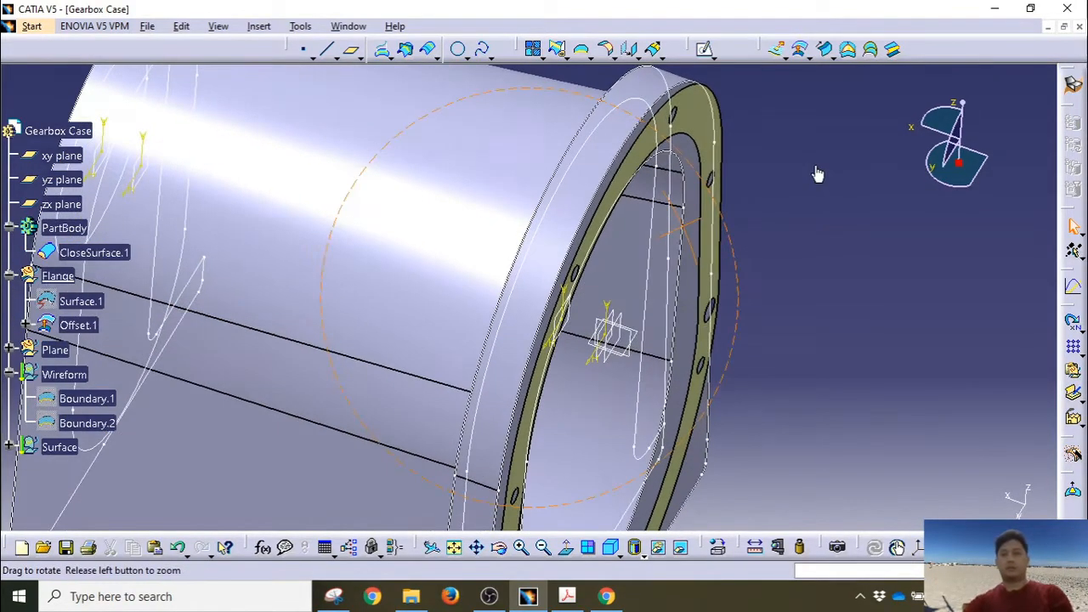
{"action": "middle_click_drag", "start_coordinate": [751, 210], "coordinate": [798, 180]}
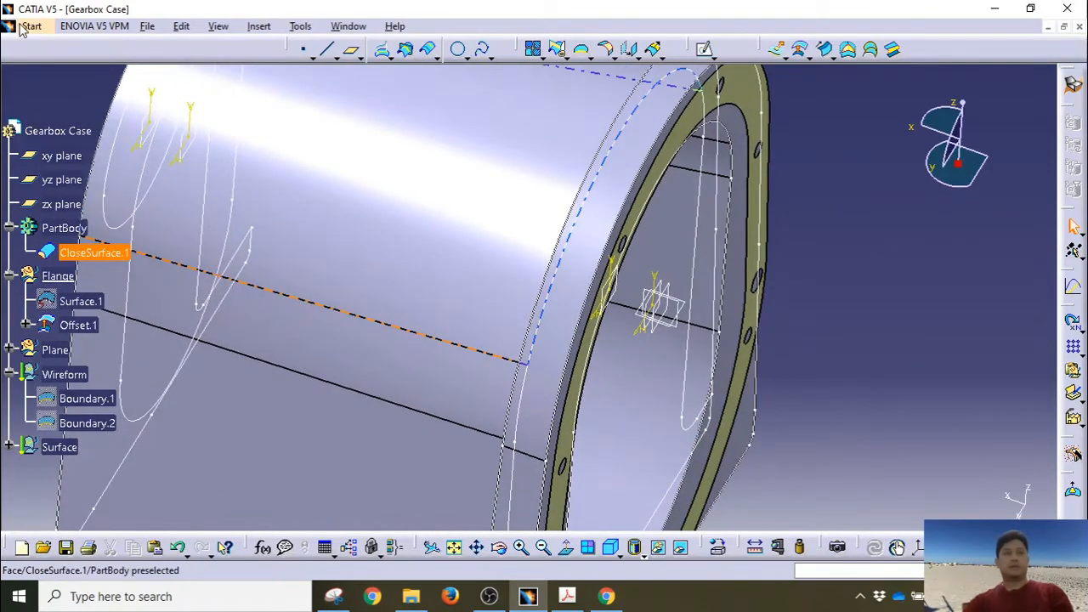
{"action": "left_click", "coordinate": [25, 27]}
{"action": "mouse_move", "coordinate": [93, 63]}
{"action": "left_click", "coordinate": [246, 62]}
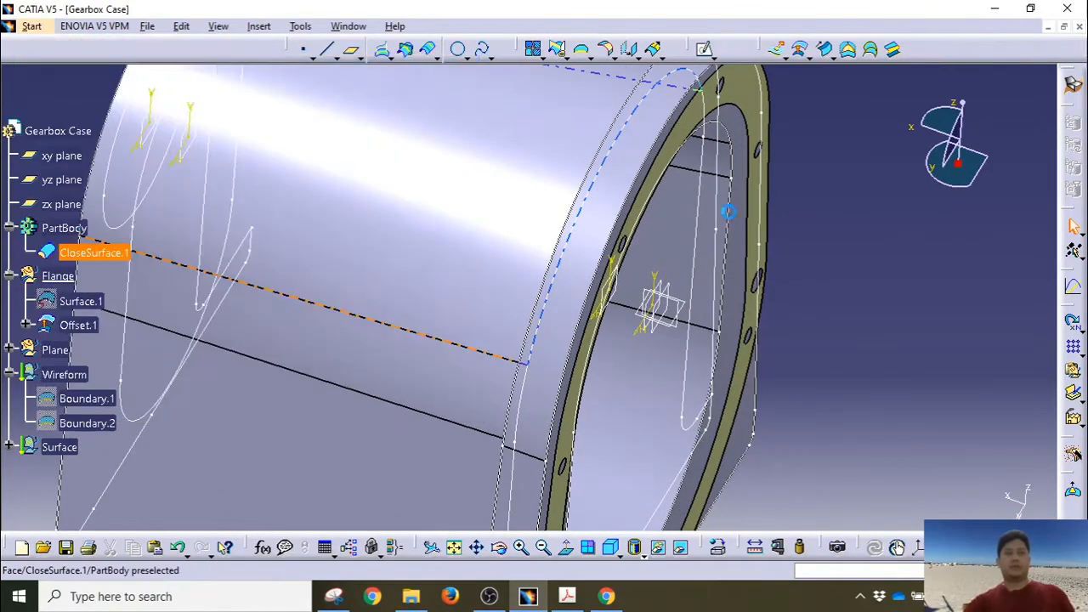
{"action": "middle_click_drag", "start_coordinate": [850, 223], "coordinate": [875, 237]}
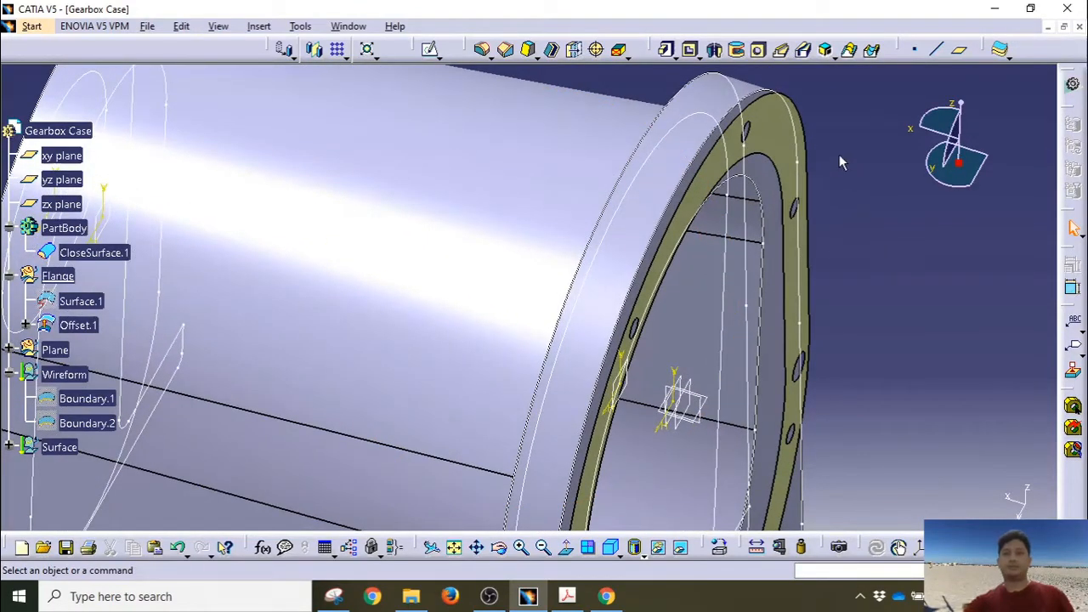
Step: Cancel the first Thick Surface attempt and define PartBody as the in-work object
{"action": "left_click", "coordinate": [1002, 51]}
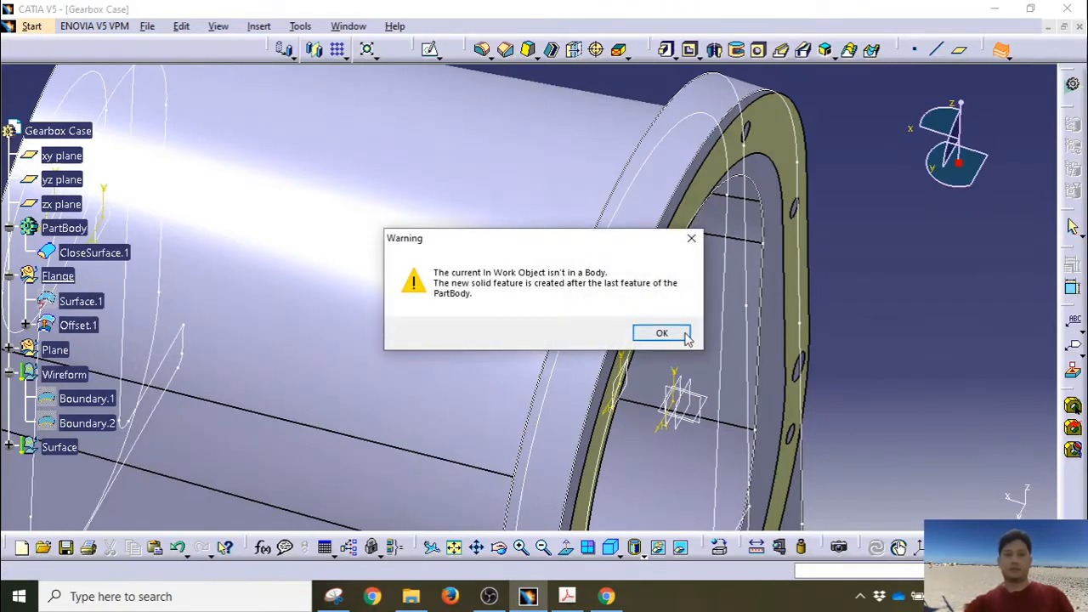
{"action": "left_click", "coordinate": [685, 336]}
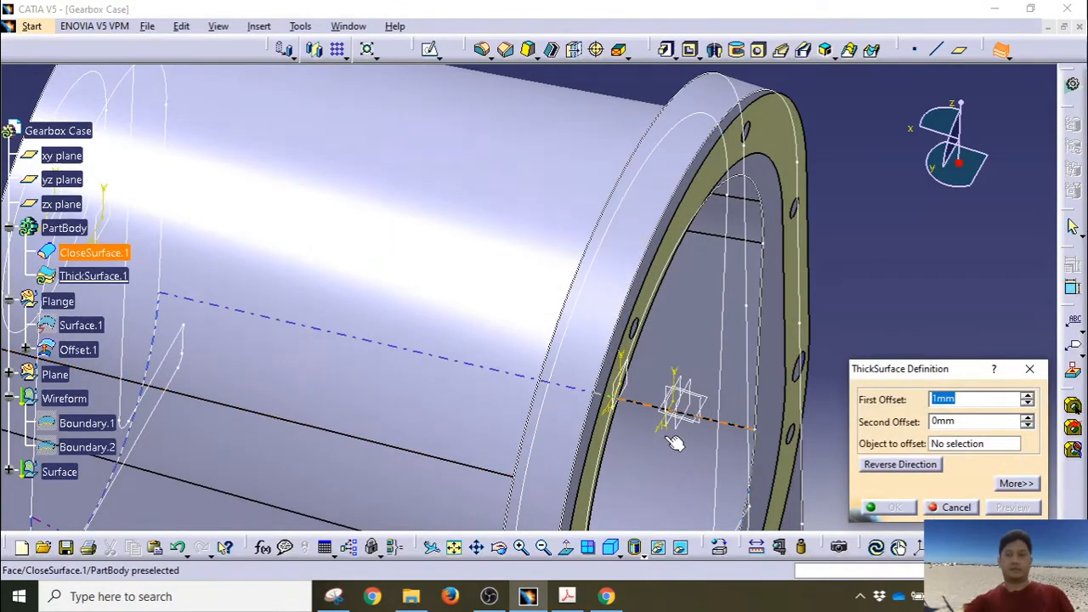
{"action": "left_click", "coordinate": [957, 508]}
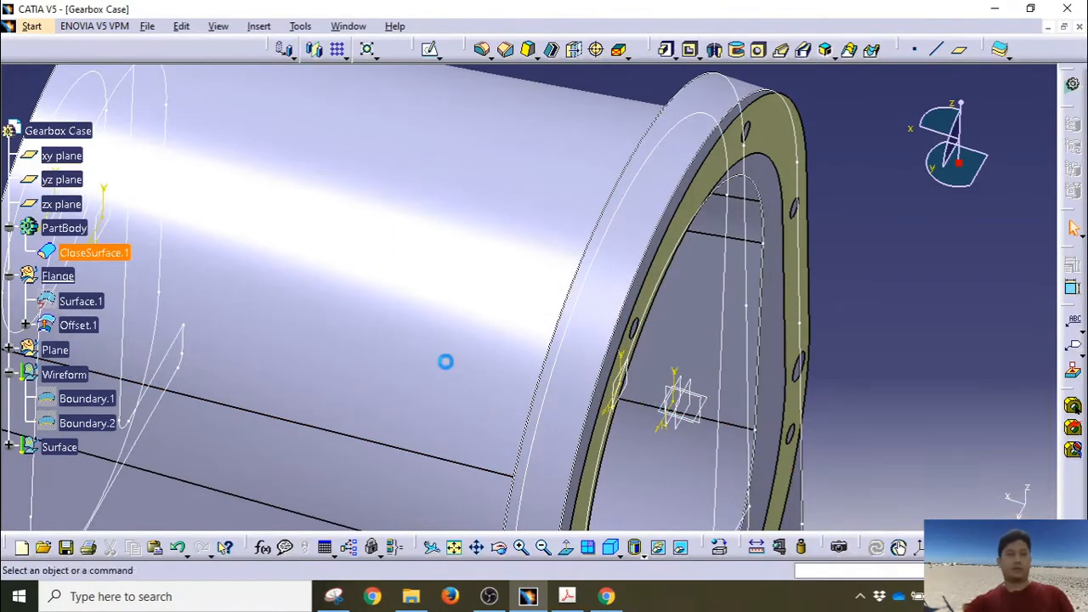
{"action": "right_click", "coordinate": [98, 234]}
{"action": "left_click", "coordinate": [149, 340]}
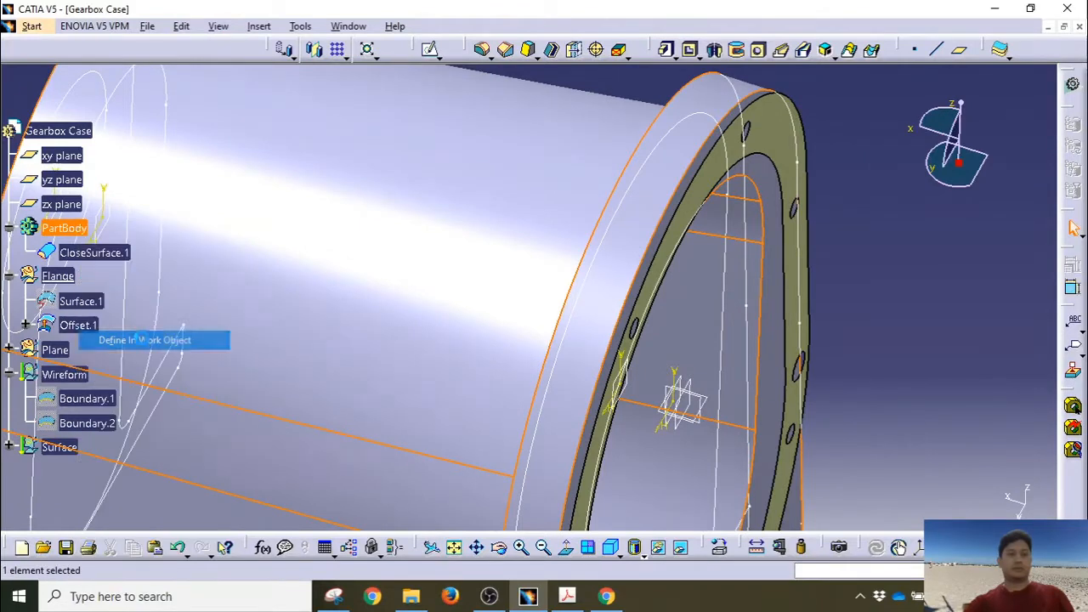
Step: Thicken Offset.1 by 2 mm (second offset 0 mm) into ThickSurface.1
{"action": "left_click", "coordinate": [999, 53]}
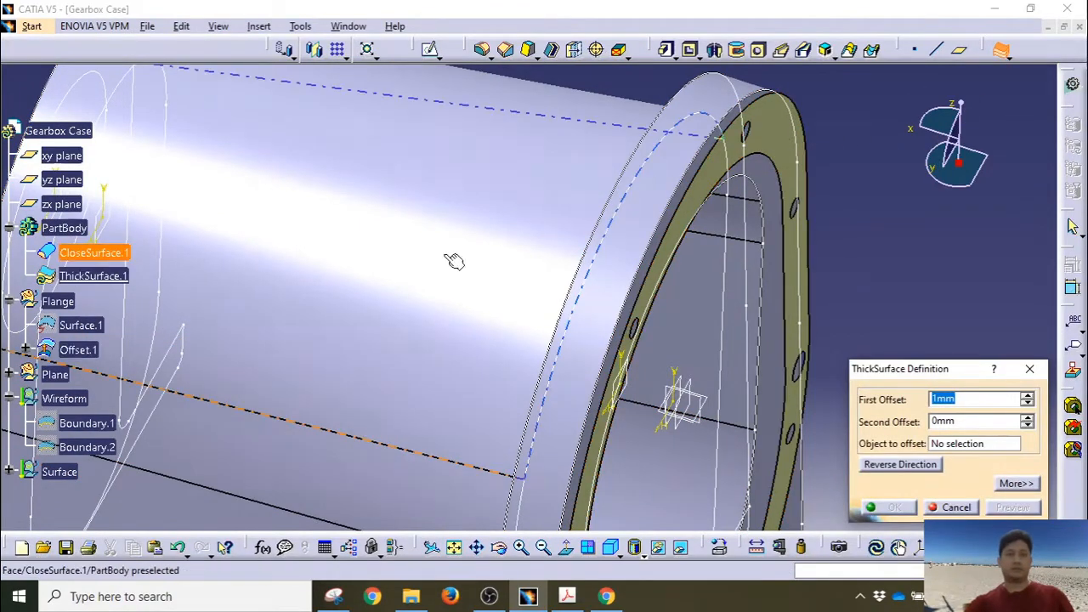
{"action": "left_click", "coordinate": [77, 349]}
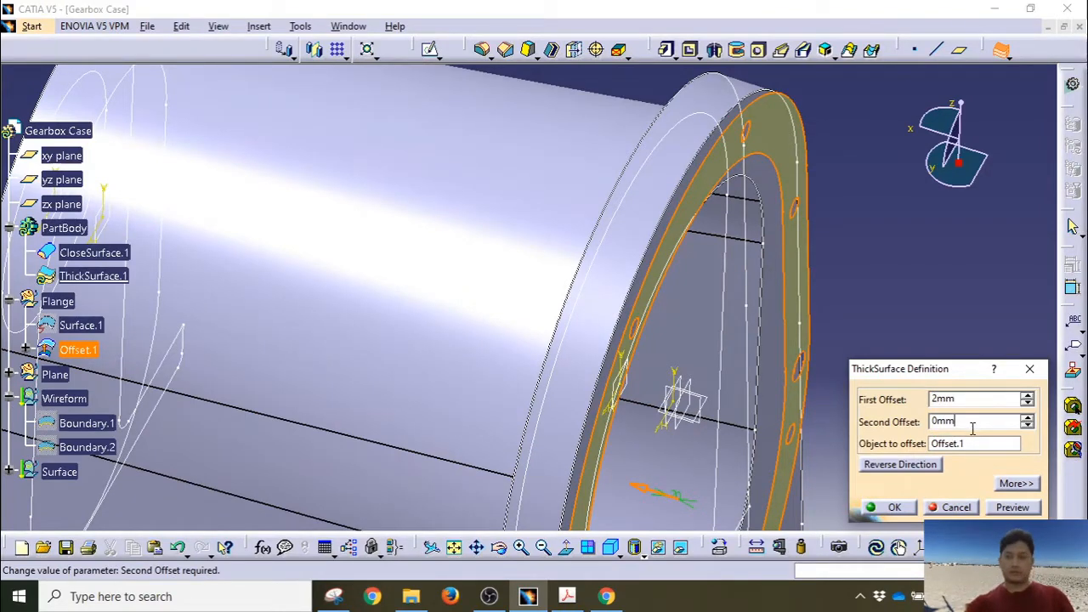
{"action": "left_click", "coordinate": [901, 509]}
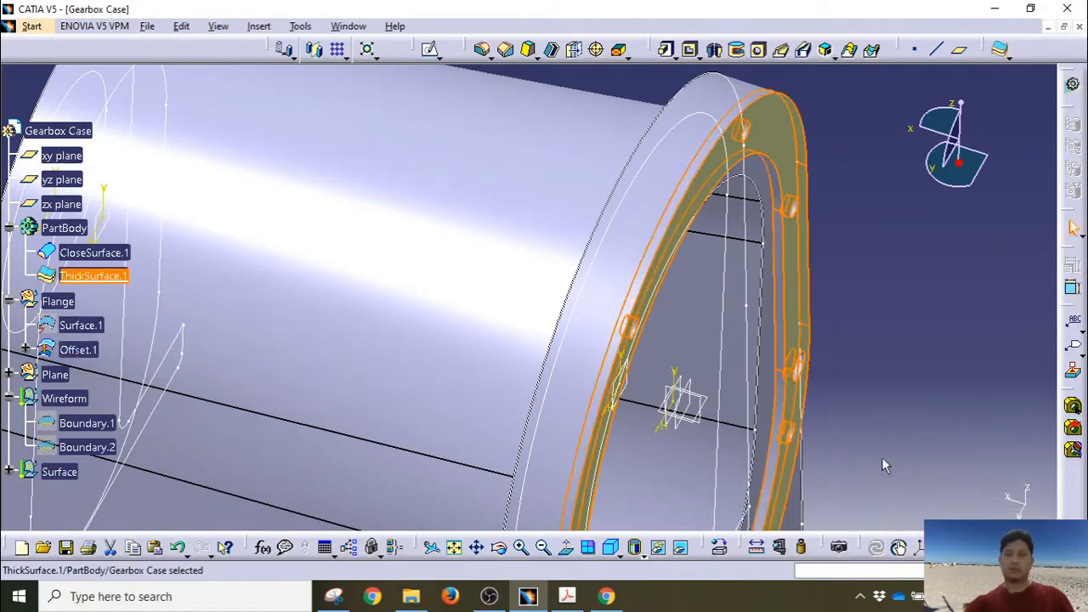
Step: Hide Offset.1 so the solid 2mm flange ring shows, then zoom out over the case
{"action": "middle_click_drag", "start_coordinate": [882, 462], "coordinate": [718, 395]}
{"action": "left_click", "coordinate": [830, 304]}
{"action": "middle_click_drag", "start_coordinate": [581, 342], "coordinate": [435, 80]}
{"action": "mouse_move", "coordinate": [459, 265]}
{"action": "middle_mouse_down"}
{"action": "mouse_move", "coordinate": [486, 320]}
{"action": "mouse_move", "coordinate": [440, 478]}
{"action": "mouse_move", "coordinate": [583, 503]}
{"action": "mouse_move", "coordinate": [675, 439]}
{"action": "mouse_move", "coordinate": [479, 370]}
{"action": "mouse_move", "coordinate": [621, 213]}
{"action": "middle_mouse_up"}
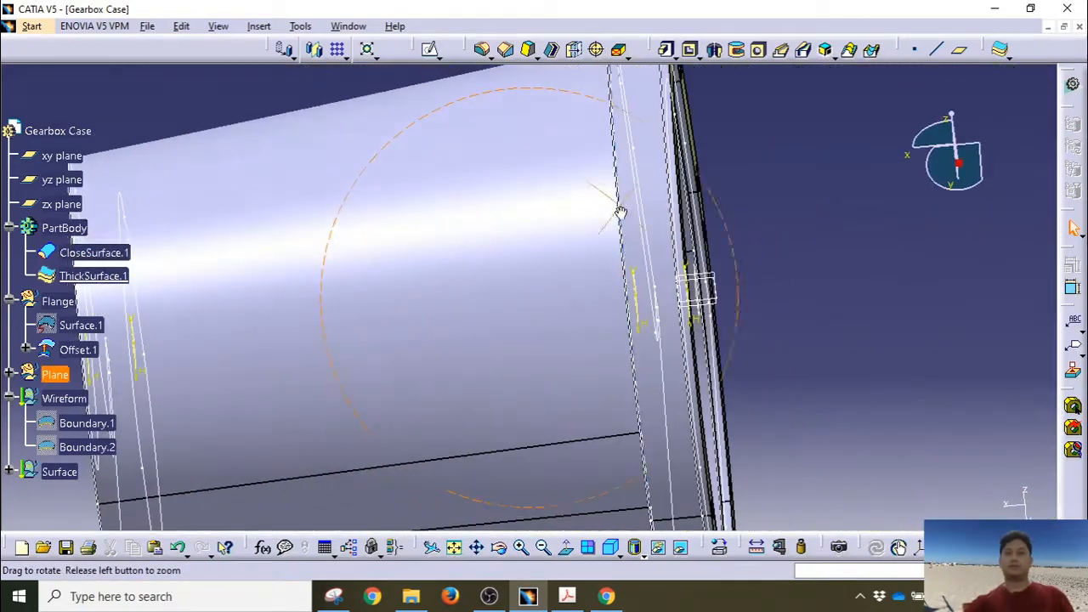
{"action": "mouse_move", "coordinate": [815, 299]}
{"action": "middle_mouse_down"}
{"action": "mouse_move", "coordinate": [561, 170]}
{"action": "mouse_move", "coordinate": [603, 122]}
{"action": "mouse_move", "coordinate": [566, 133]}
{"action": "mouse_move", "coordinate": [705, 261]}
{"action": "mouse_move", "coordinate": [737, 173]}
{"action": "mouse_move", "coordinate": [644, 420]}
{"action": "mouse_move", "coordinate": [626, 281]}
{"action": "mouse_move", "coordinate": [521, 273]}
{"action": "mouse_move", "coordinate": [622, 303]}
{"action": "mouse_move", "coordinate": [539, 275]}
{"action": "mouse_move", "coordinate": [418, 272]}
{"action": "mouse_move", "coordinate": [430, 277]}
{"action": "middle_mouse_up"}
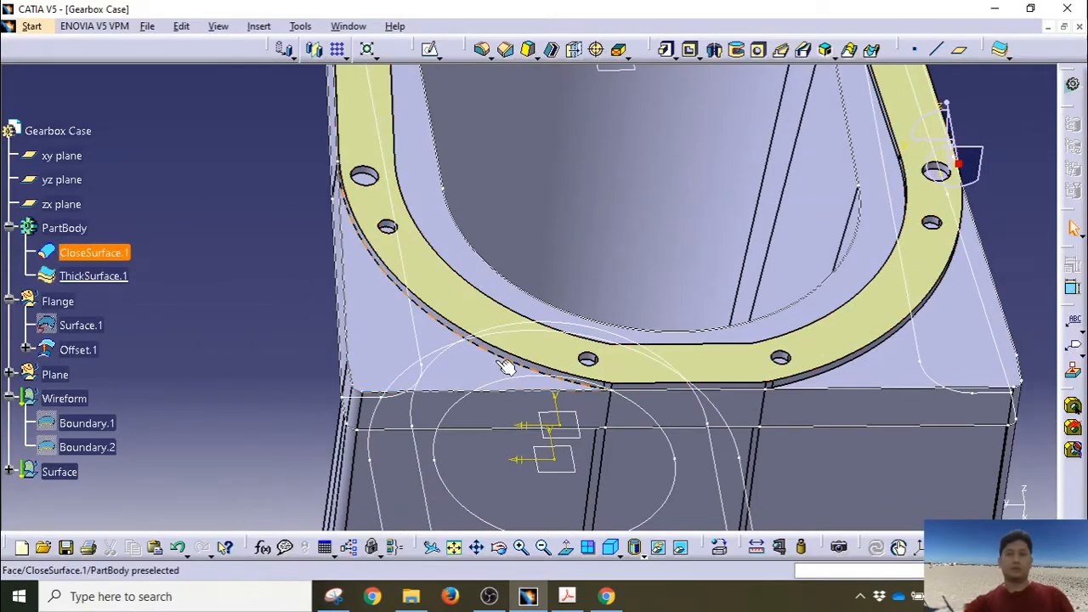
{"action": "right_click", "coordinate": [858, 252]}
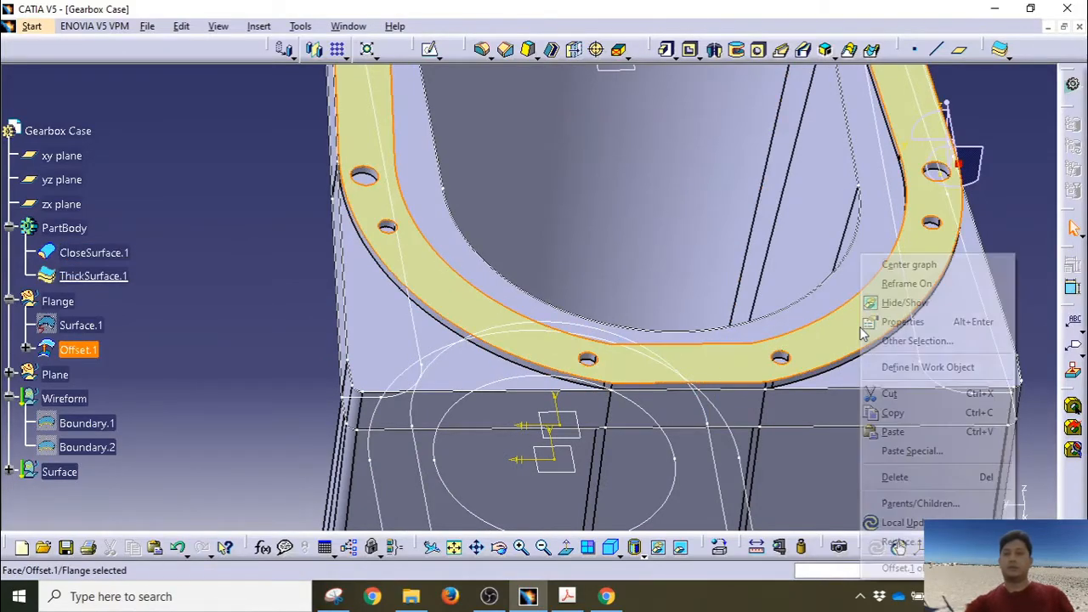
{"action": "left_click", "coordinate": [893, 301]}
{"action": "middle_click_drag", "start_coordinate": [817, 344], "coordinate": [648, 467]}
{"action": "middle_click_drag", "start_coordinate": [513, 239], "coordinate": [512, 311]}
{"action": "middle_click_drag", "start_coordinate": [745, 328], "coordinate": [759, 256]}
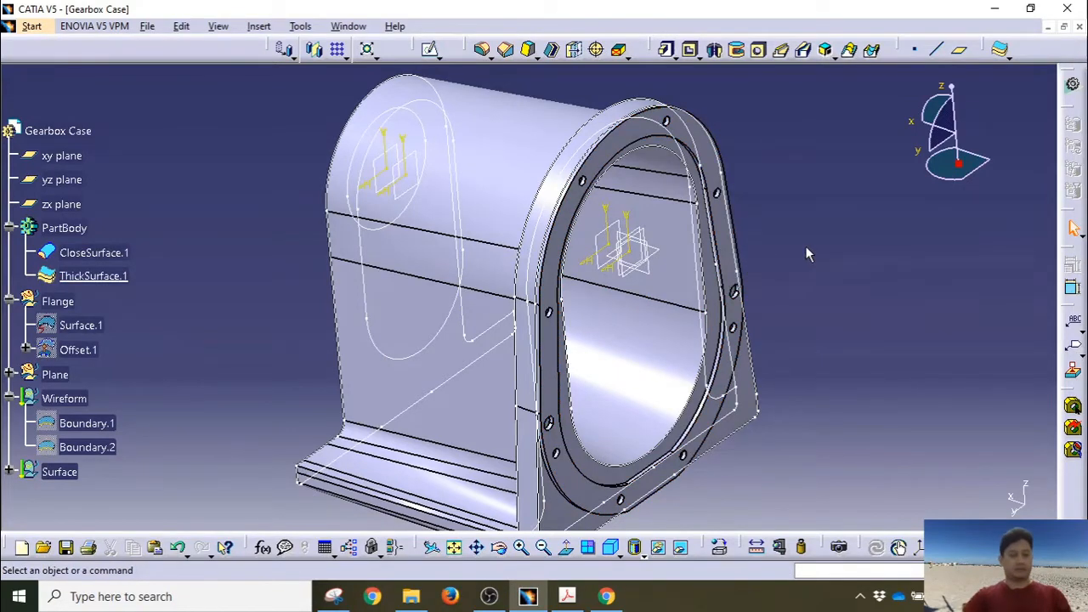
Step: Hide all lines, sketches and other construction elements by type
{"action": "left_click", "coordinate": [299, 27]}
{"action": "mouse_move", "coordinate": [429, 156]}
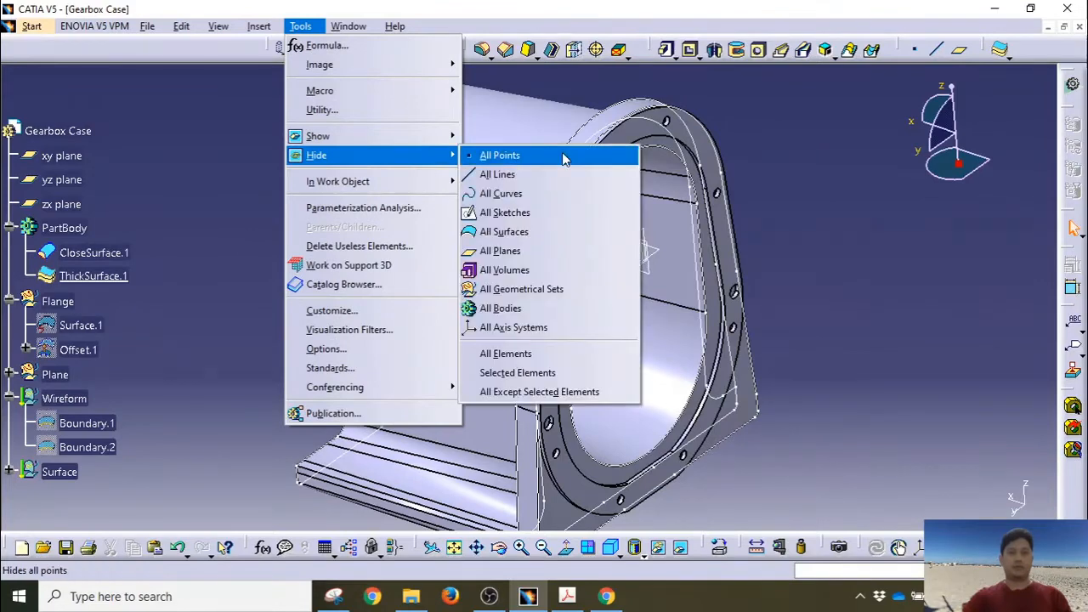
{"action": "left_click", "coordinate": [549, 194]}
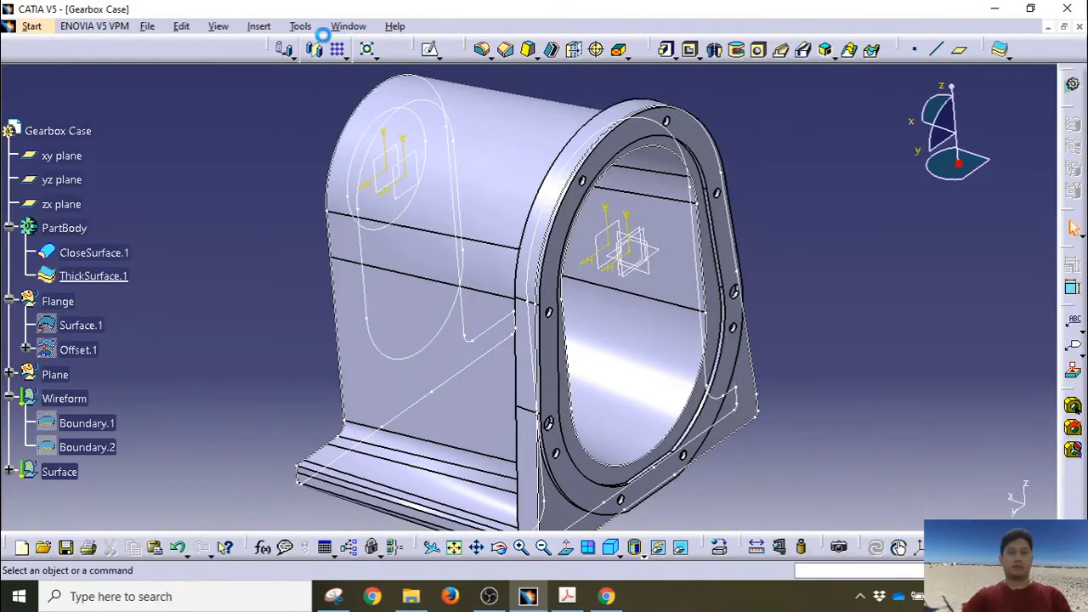
{"action": "left_click", "coordinate": [300, 26]}
{"action": "mouse_move", "coordinate": [439, 161]}
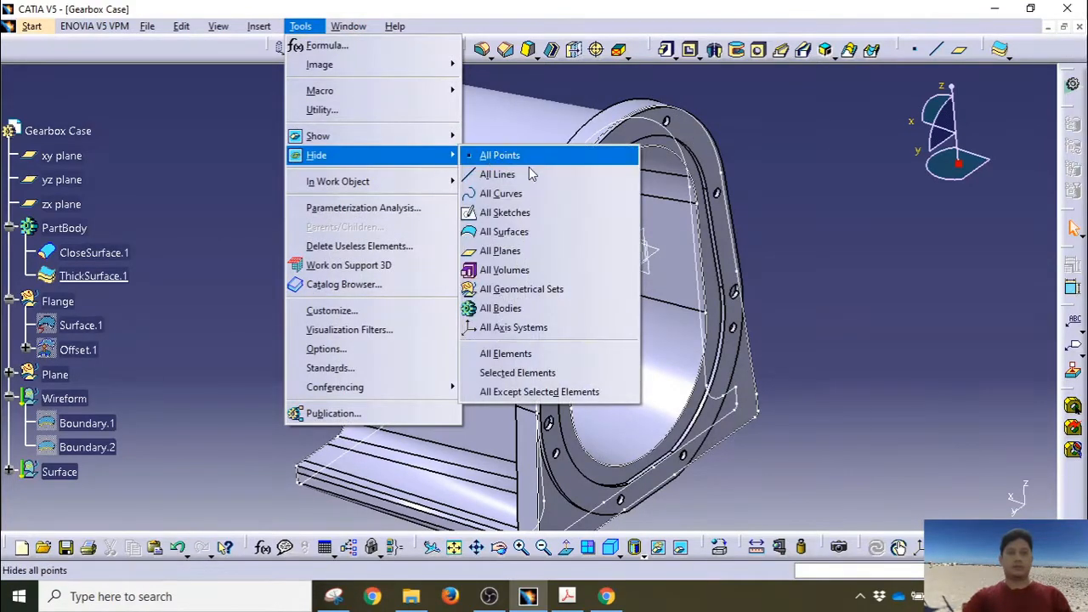
{"action": "left_click", "coordinate": [541, 174]}
{"action": "left_click", "coordinate": [300, 26]}
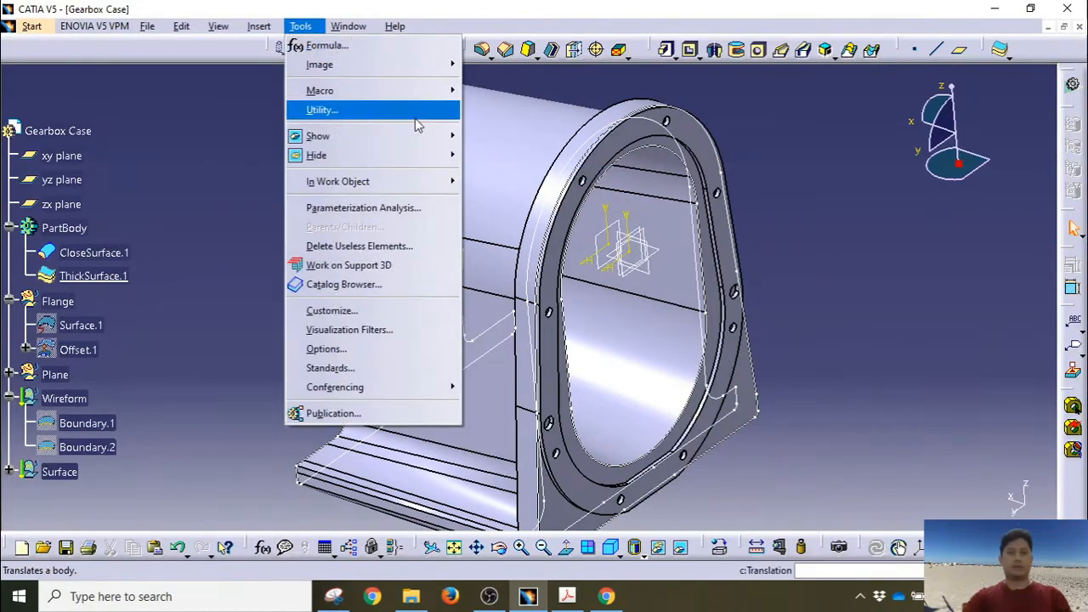
{"action": "left_click", "coordinate": [536, 212]}
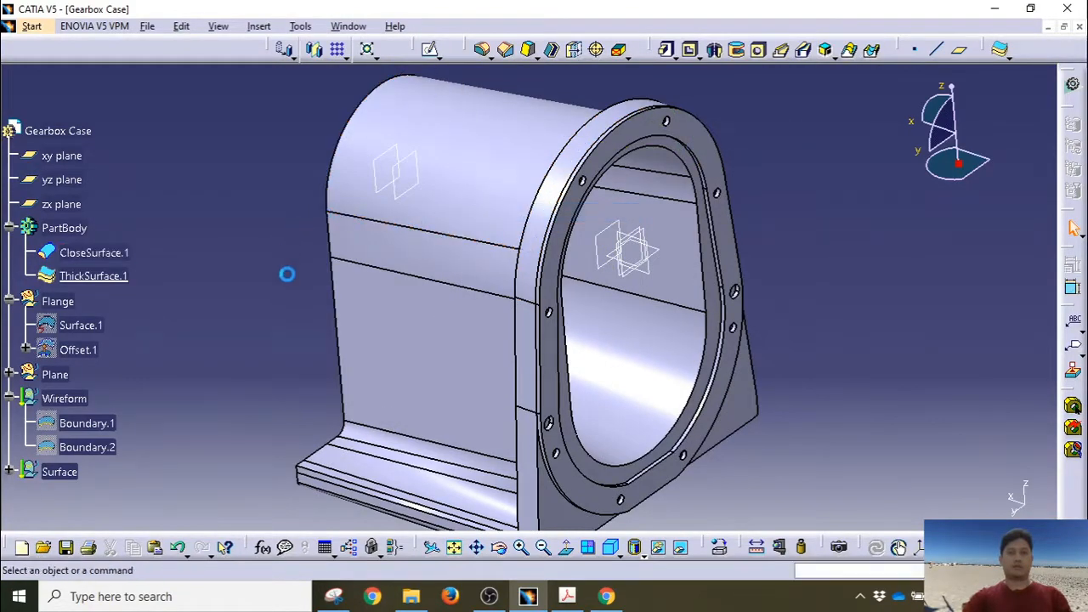
Step: Select the xy plane in the tree as the sketch support
{"action": "mouse_move", "coordinate": [285, 328]}
{"action": "middle_mouse_down"}
{"action": "mouse_move", "coordinate": [268, 295]}
{"action": "mouse_move", "coordinate": [553, 315]}
{"action": "mouse_move", "coordinate": [583, 258]}
{"action": "mouse_move", "coordinate": [427, 309]}
{"action": "mouse_move", "coordinate": [515, 316]}
{"action": "mouse_move", "coordinate": [558, 185]}
{"action": "mouse_move", "coordinate": [502, 235]}
{"action": "mouse_move", "coordinate": [507, 311]}
{"action": "mouse_move", "coordinate": [471, 420]}
{"action": "mouse_move", "coordinate": [504, 238]}
{"action": "mouse_move", "coordinate": [482, 292]}
{"action": "mouse_move", "coordinate": [494, 294]}
{"action": "middle_mouse_up"}
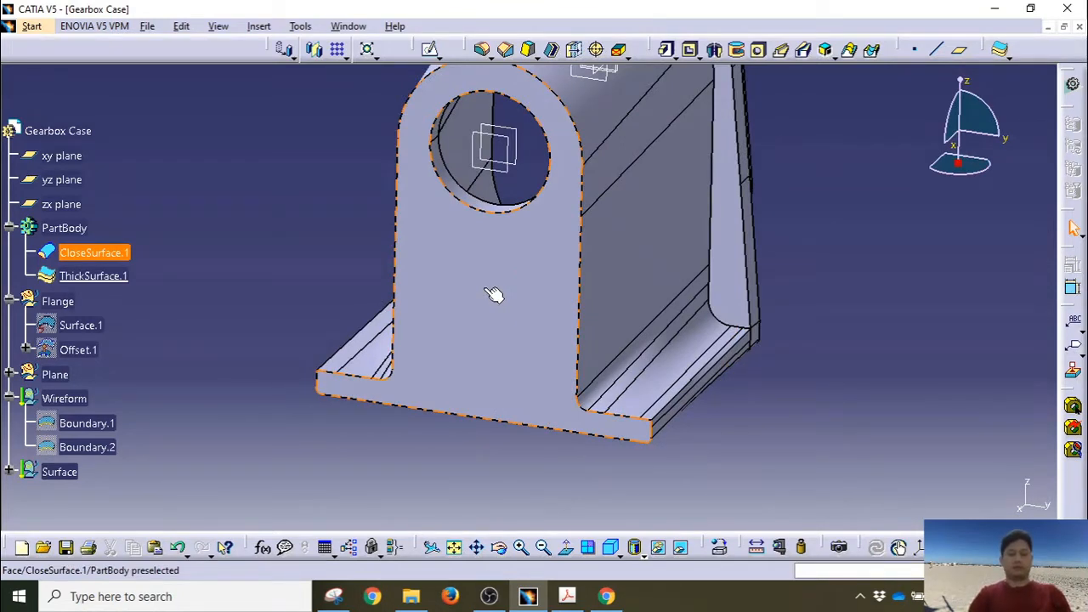
{"action": "middle_click_drag", "start_coordinate": [451, 289], "coordinate": [569, 151]}
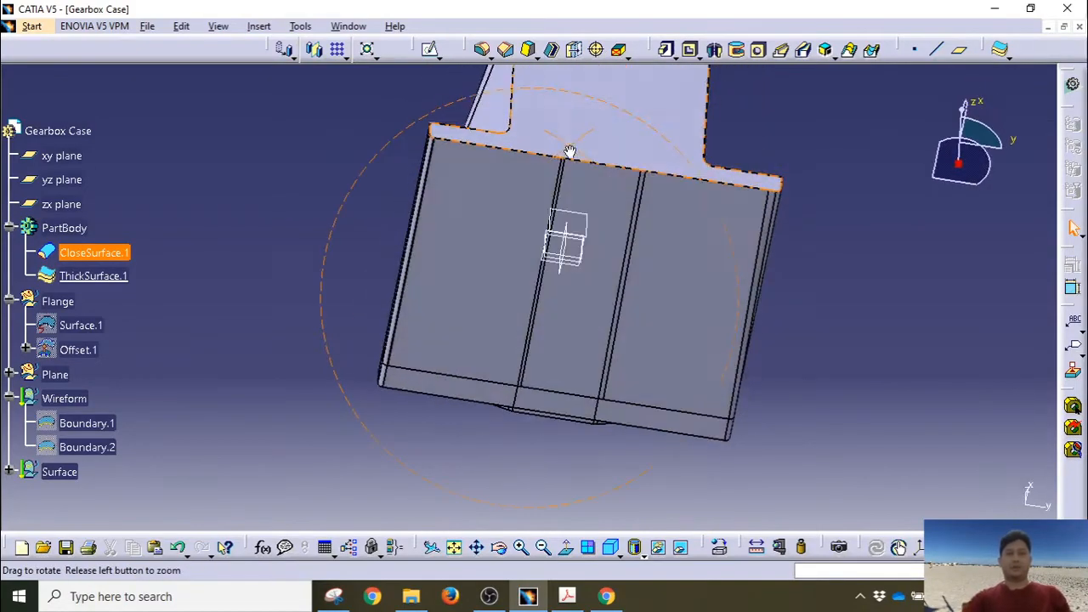
{"action": "middle_click_drag", "start_coordinate": [681, 201], "coordinate": [598, 489]}
{"action": "middle_click_drag", "start_coordinate": [577, 244], "coordinate": [574, 286]}
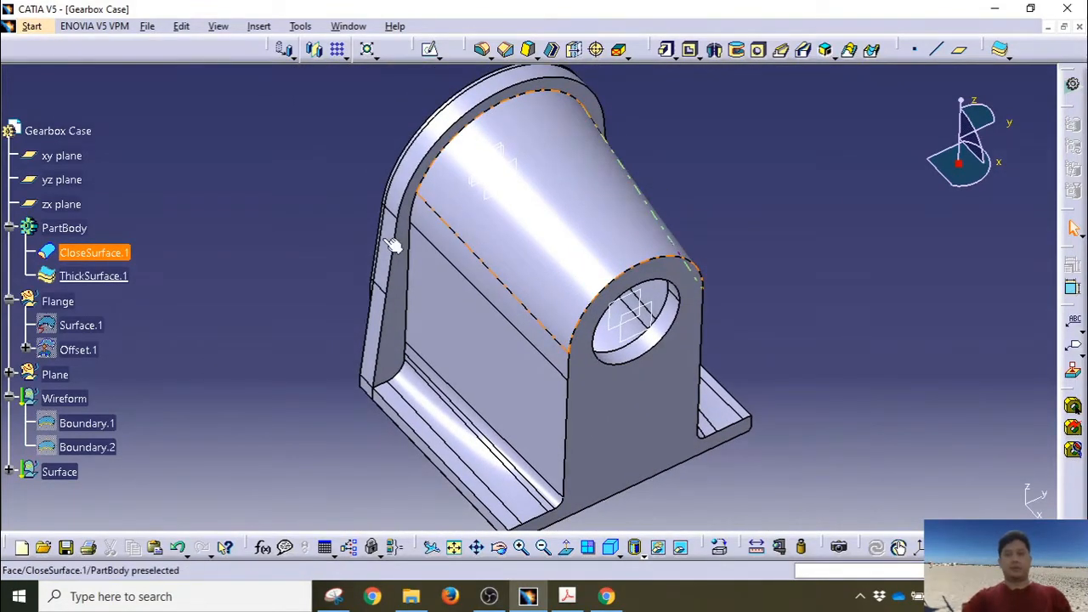
{"action": "left_click", "coordinate": [58, 156]}
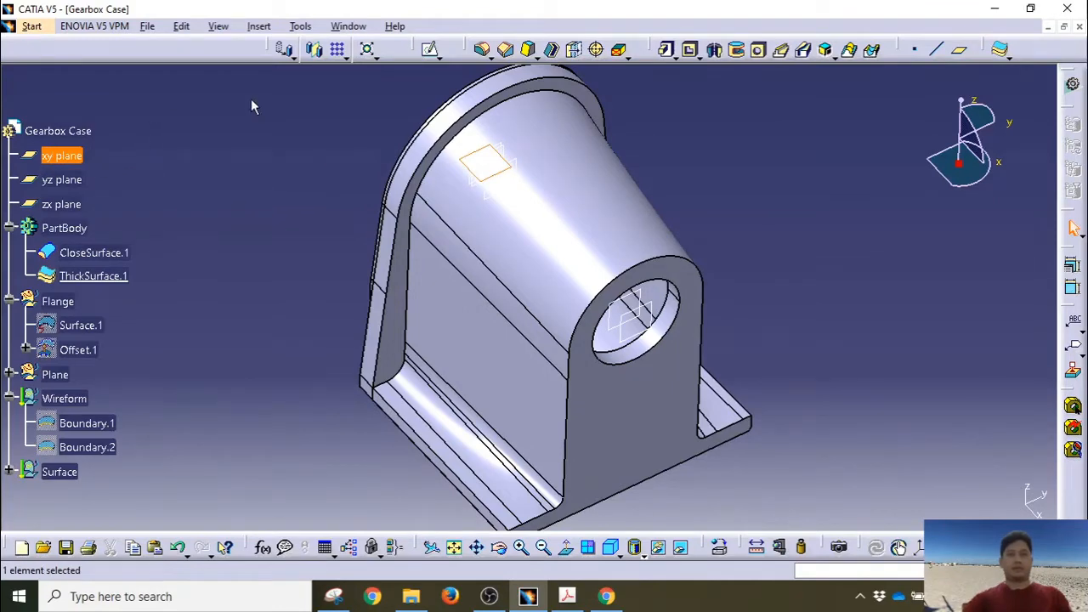
Step: Start Sketch.8 on the xy plane and begin a profile at the flange edge
{"action": "left_click", "coordinate": [428, 49]}
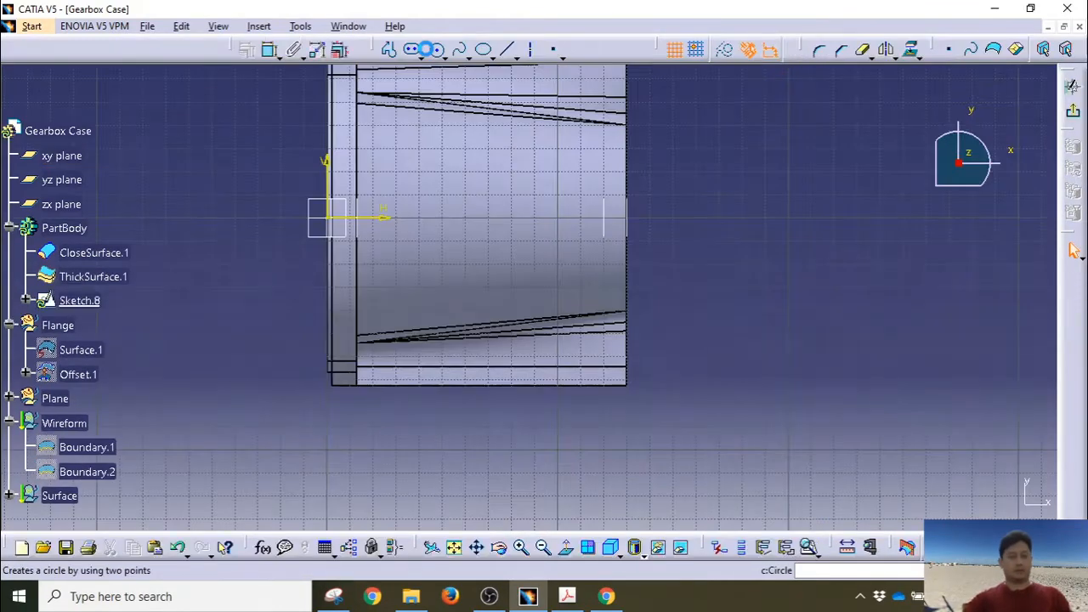
{"action": "mouse_move", "coordinate": [386, 203]}
{"action": "middle_mouse_down"}
{"action": "mouse_move", "coordinate": [406, 235]}
{"action": "mouse_move", "coordinate": [453, 270]}
{"action": "middle_mouse_up"}
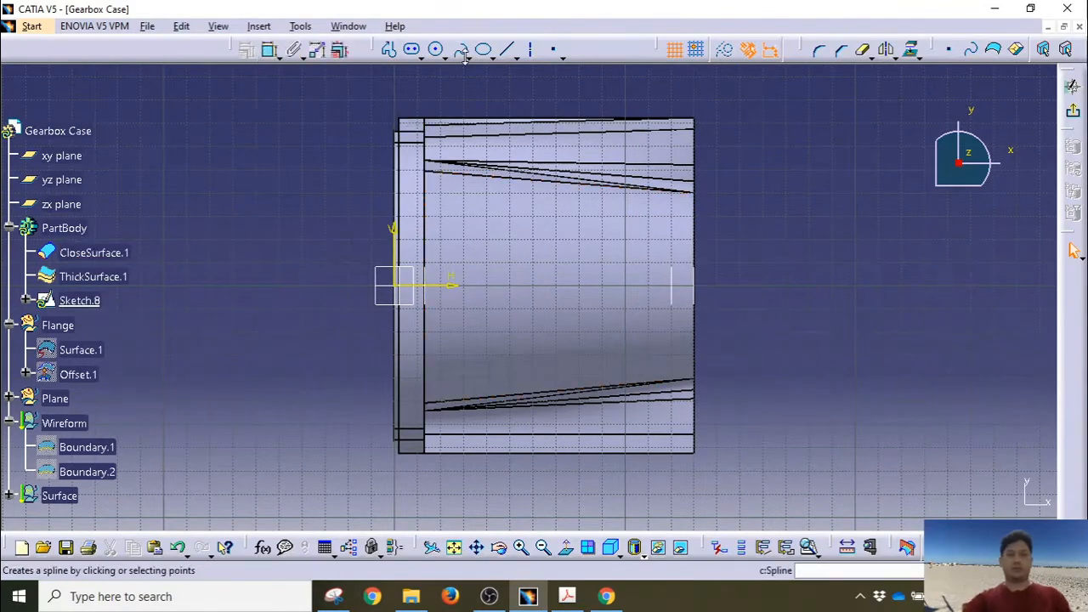
{"action": "left_click", "coordinate": [389, 51]}
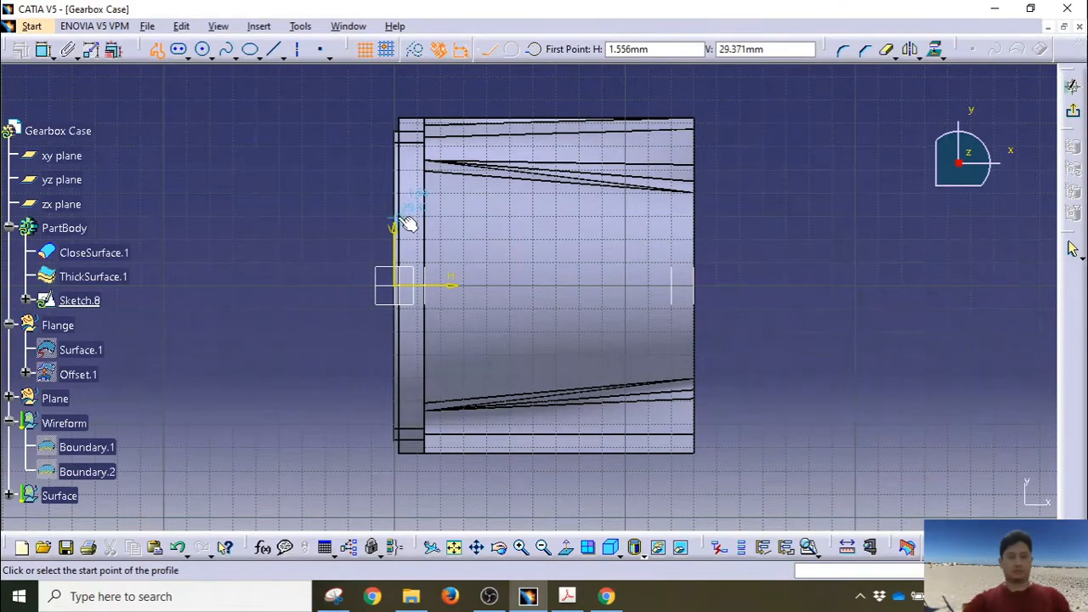
{"action": "mouse_move", "coordinate": [396, 213]}
{"action": "middle_mouse_down", "text": "ctrl"}
{"action": "mouse_move", "coordinate": [396, 128]}
{"action": "mouse_move", "coordinate": [462, 155]}
{"action": "mouse_move", "coordinate": [547, 237]}
{"action": "middle_mouse_up", "text": "ctrl"}
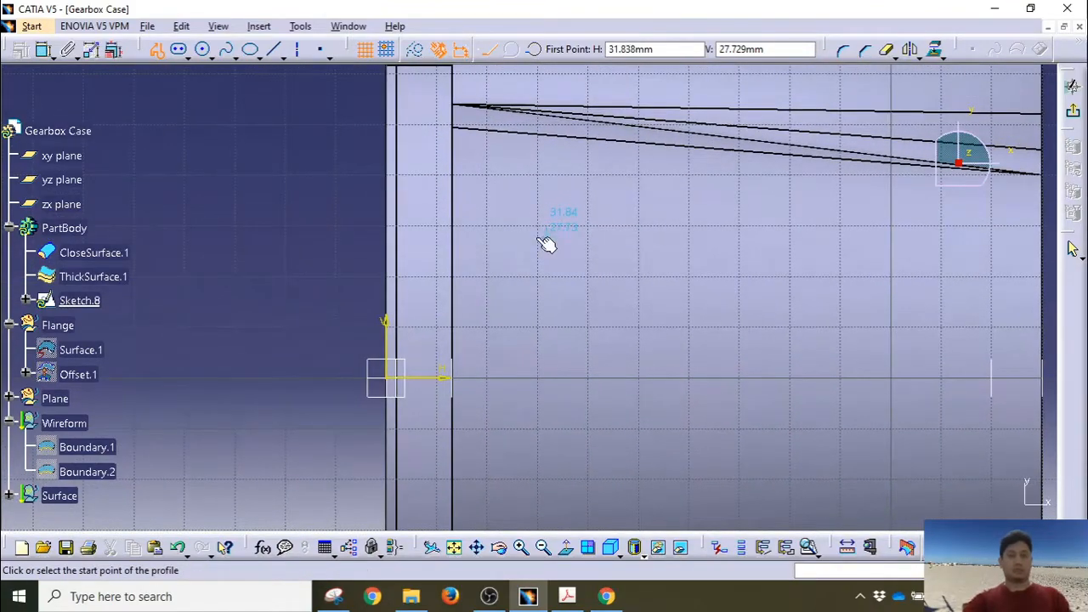
{"action": "left_click", "coordinate": [391, 190]}
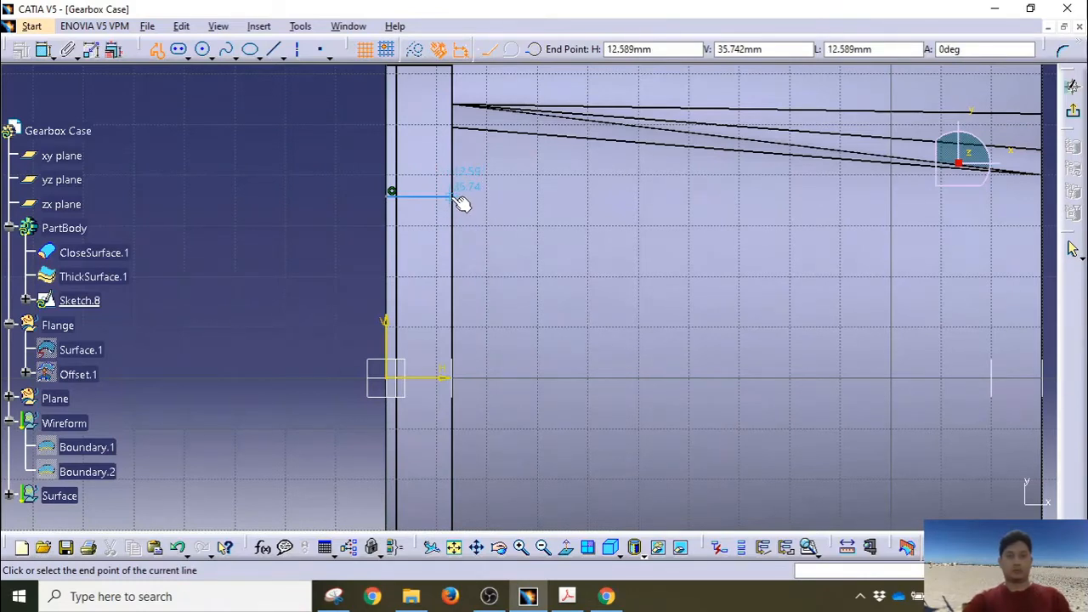
Step: Draw the sloped top, right side, sloped bottom and short segment, closing the profile
{"action": "middle_click_drag", "start_coordinate": [896, 309], "coordinate": [794, 260]}
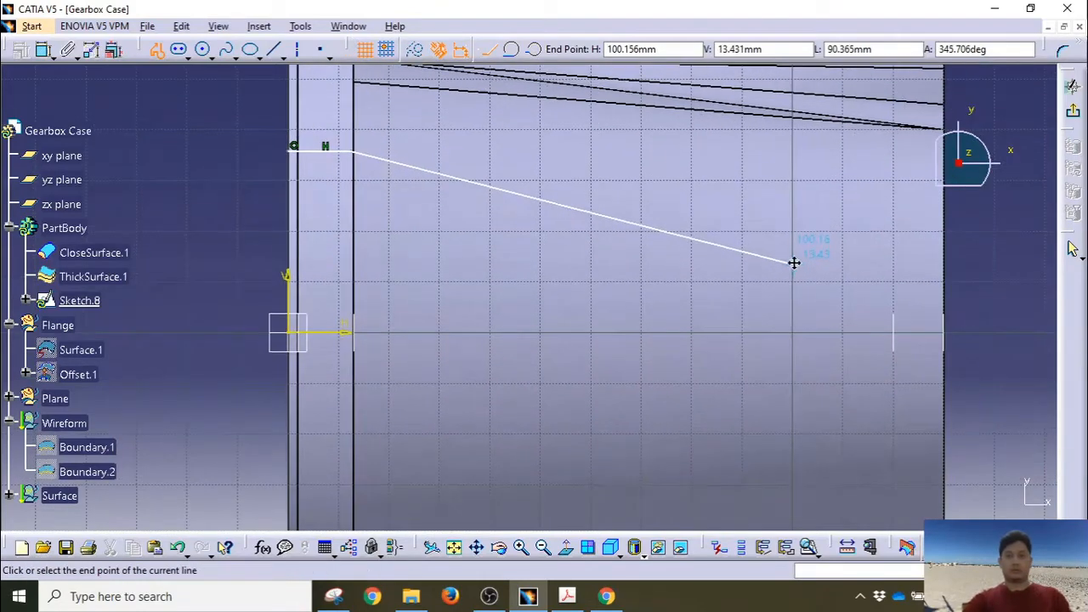
{"action": "left_click", "coordinate": [890, 224]}
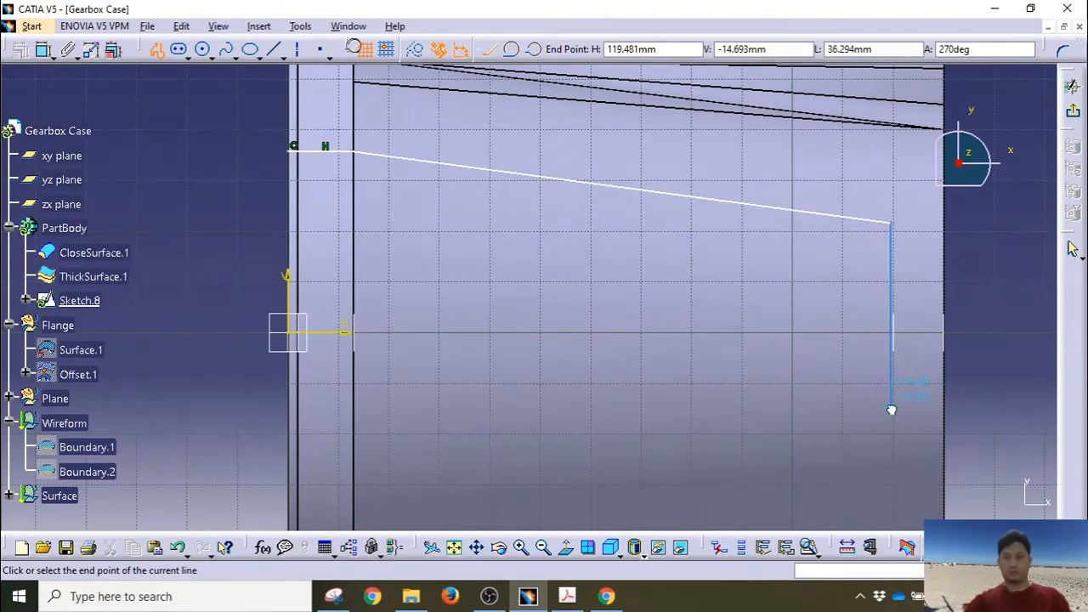
{"action": "left_click", "coordinate": [891, 409]}
{"action": "middle_click_drag", "start_coordinate": [643, 433], "coordinate": [695, 264]}
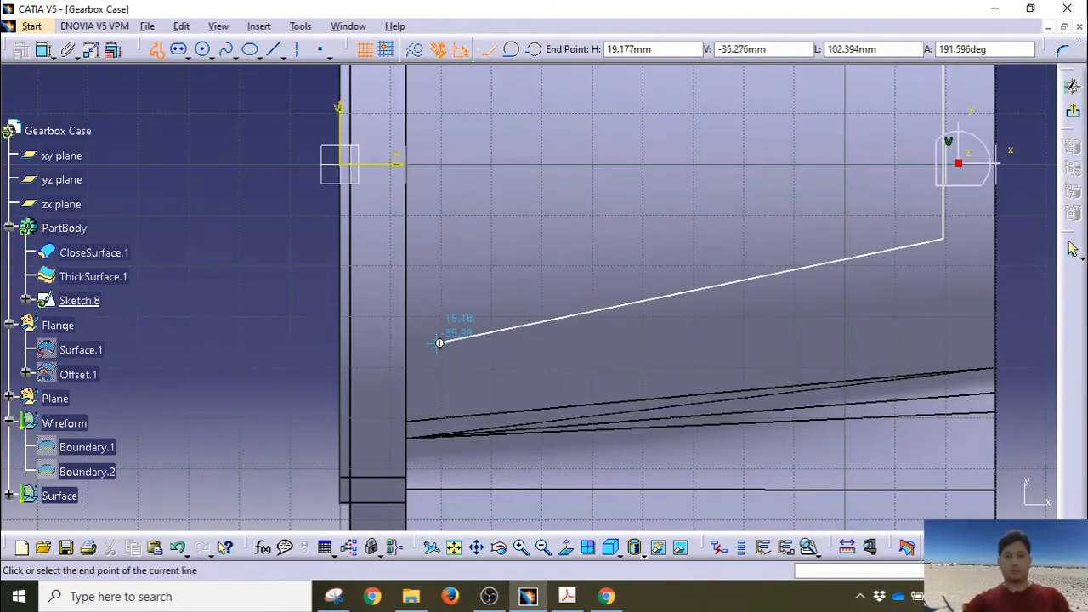
{"action": "mouse_move", "coordinate": [439, 343]}
{"action": "middle_mouse_down", "text": "ctrl"}
{"action": "mouse_move", "coordinate": [449, 250]}
{"action": "mouse_move", "coordinate": [478, 406]}
{"action": "middle_mouse_up", "text": "ctrl"}
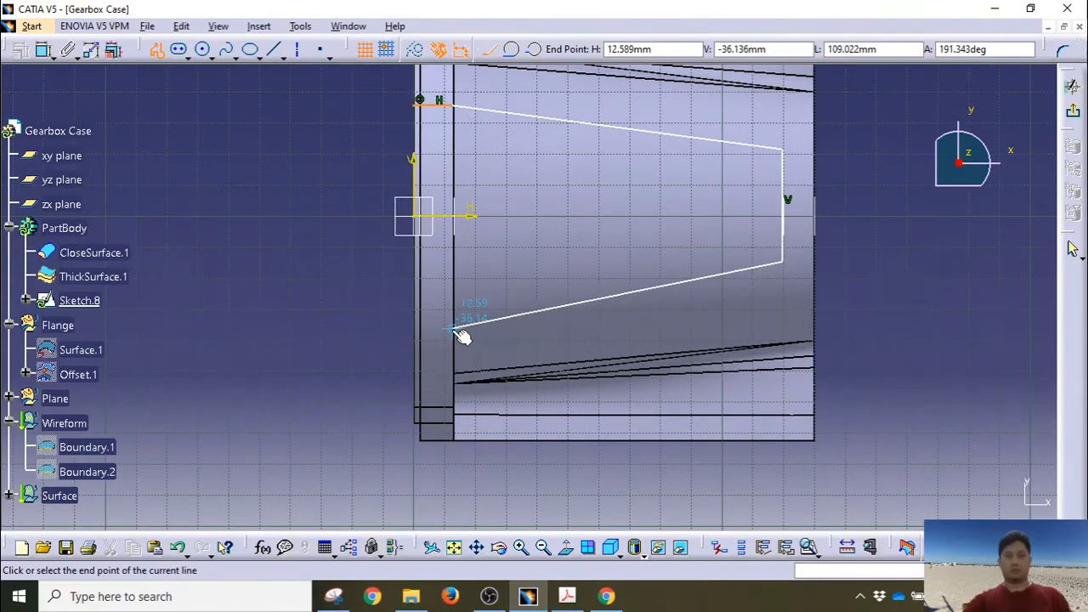
{"action": "left_click", "coordinate": [457, 331]}
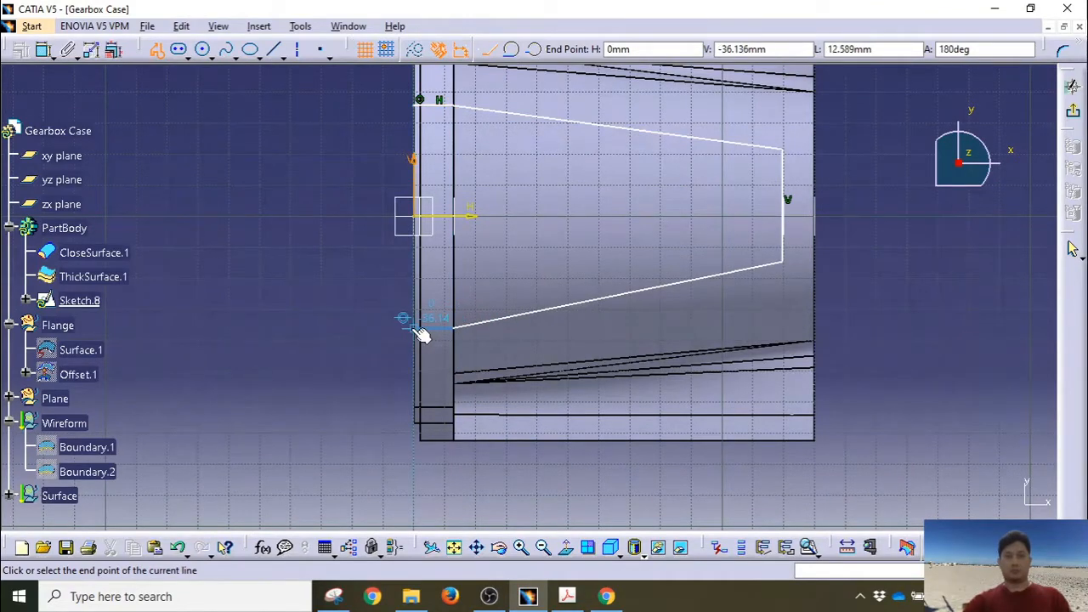
{"action": "left_click", "coordinate": [418, 326]}
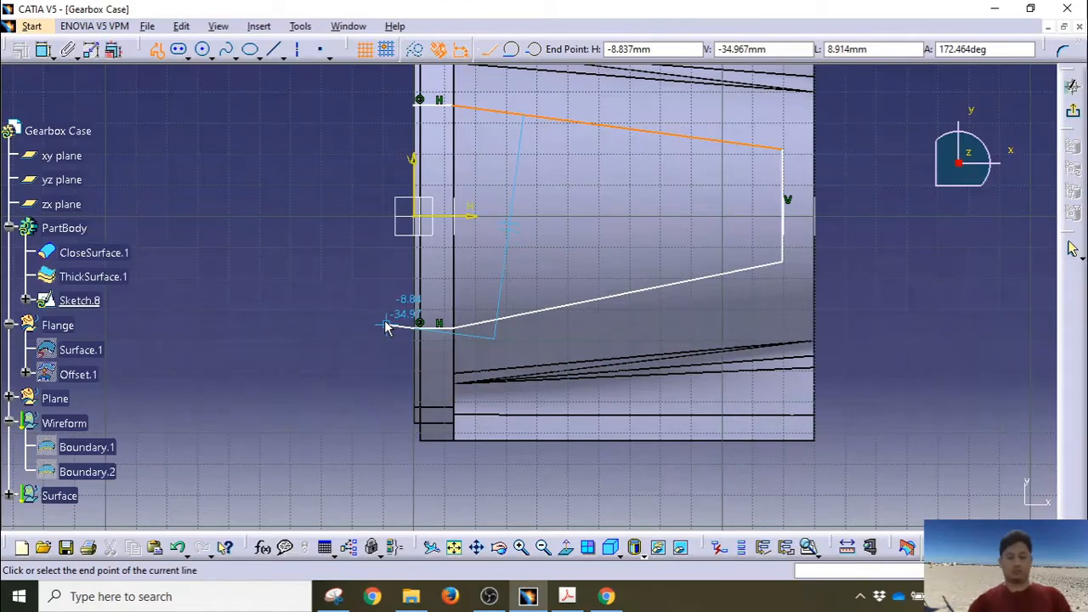
{"action": "left_click", "coordinate": [419, 99]}
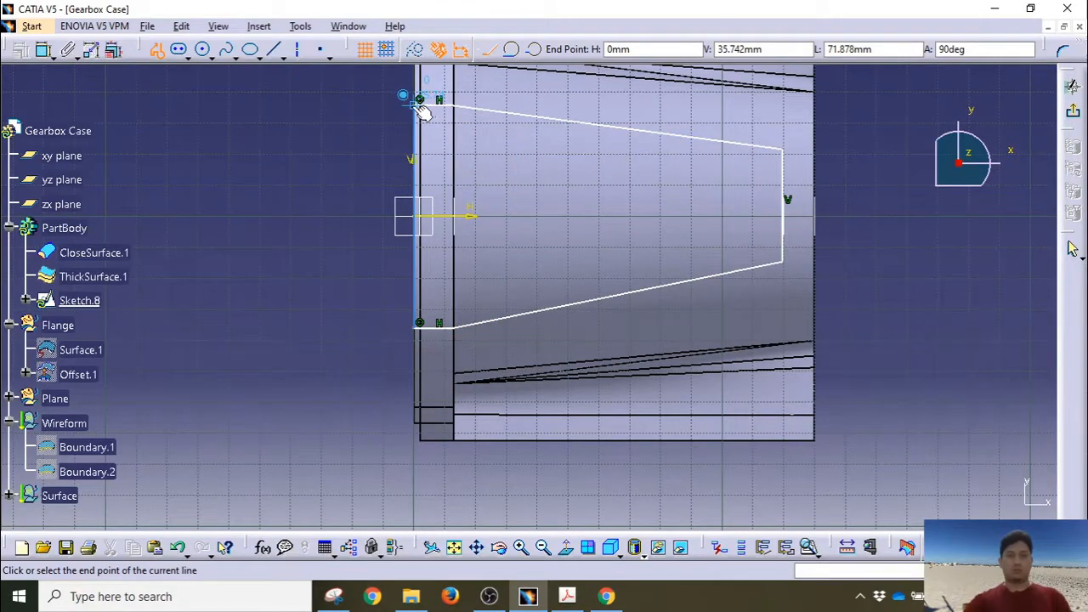
Step: Constrain the distance between the short top and bottom segments to 70 mm
{"action": "left_click", "coordinate": [346, 246]}
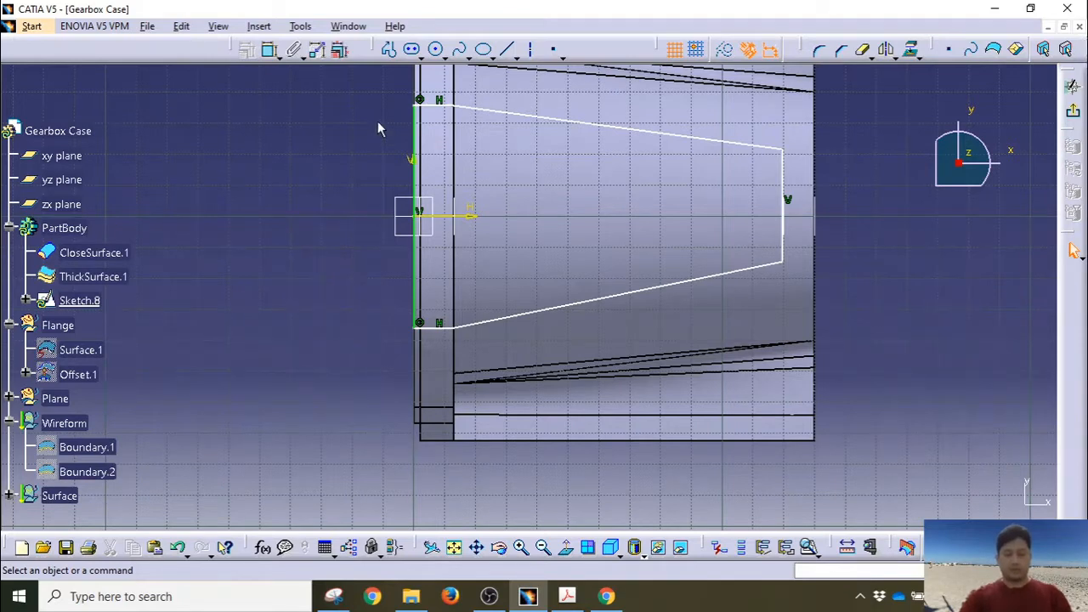
{"action": "left_click", "coordinate": [436, 103]}
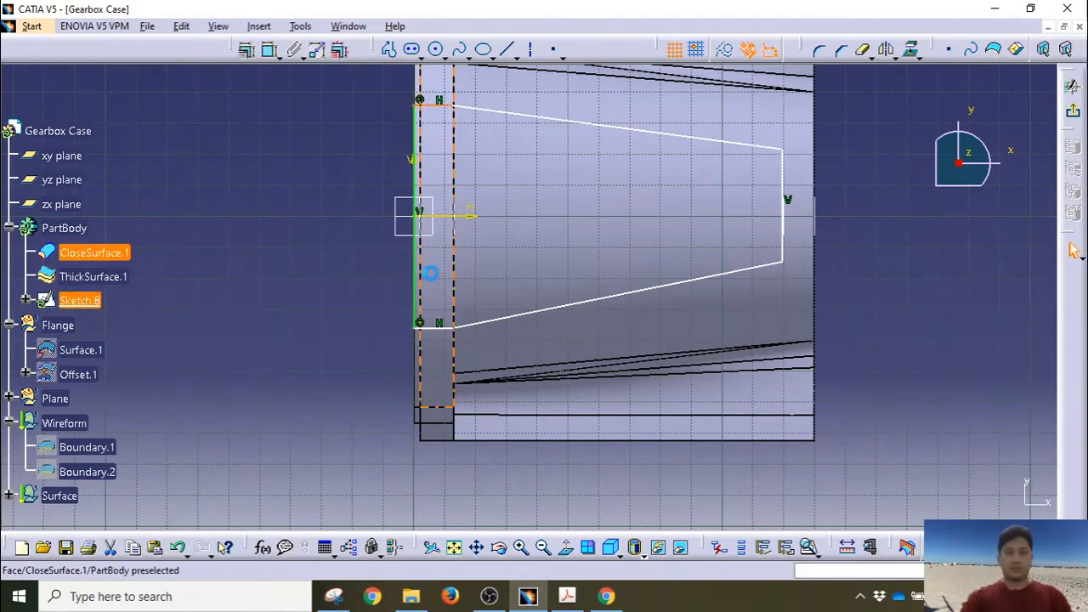
{"action": "left_click", "coordinate": [432, 330], "text": "ctrl"}
{"action": "left_click", "coordinate": [269, 49]}
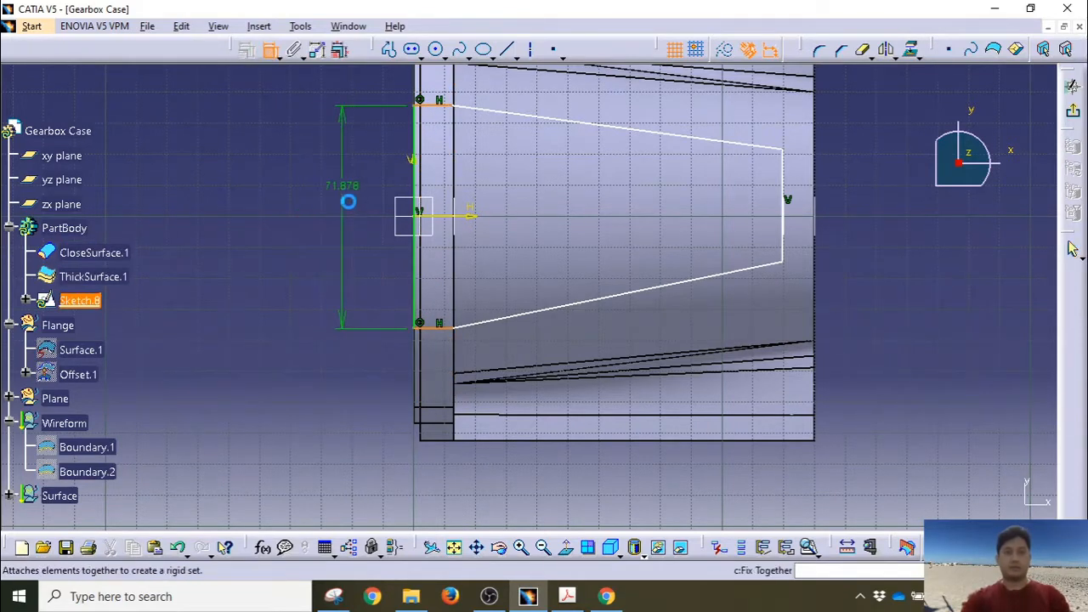
{"action": "left_click", "coordinate": [367, 226]}
{"action": "double_click", "coordinate": [363, 225]}
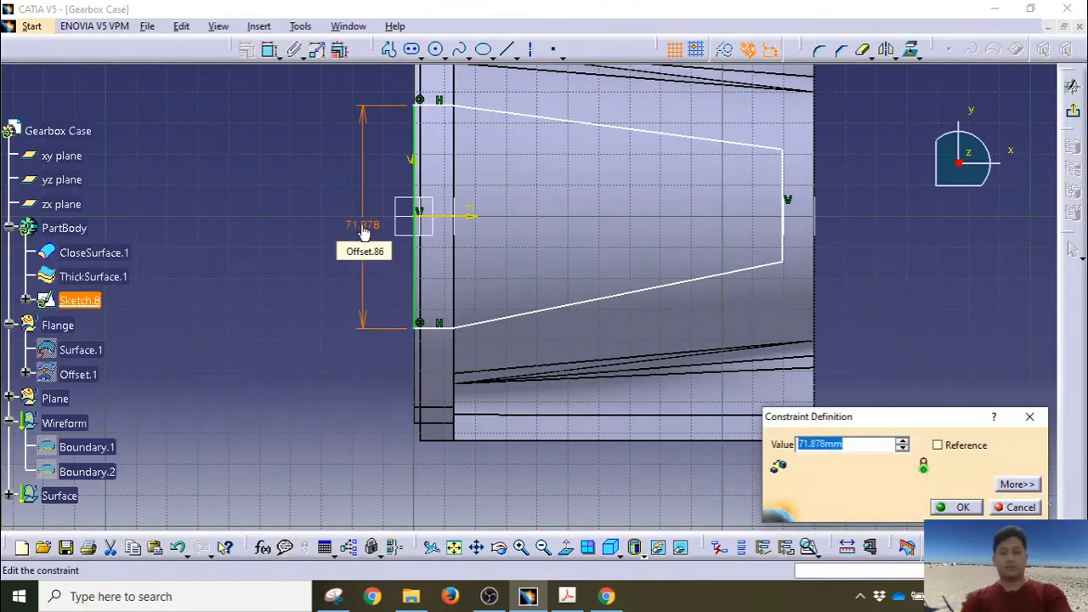
{"action": "type", "text": "70"}
{"action": "key", "text": "Return"}
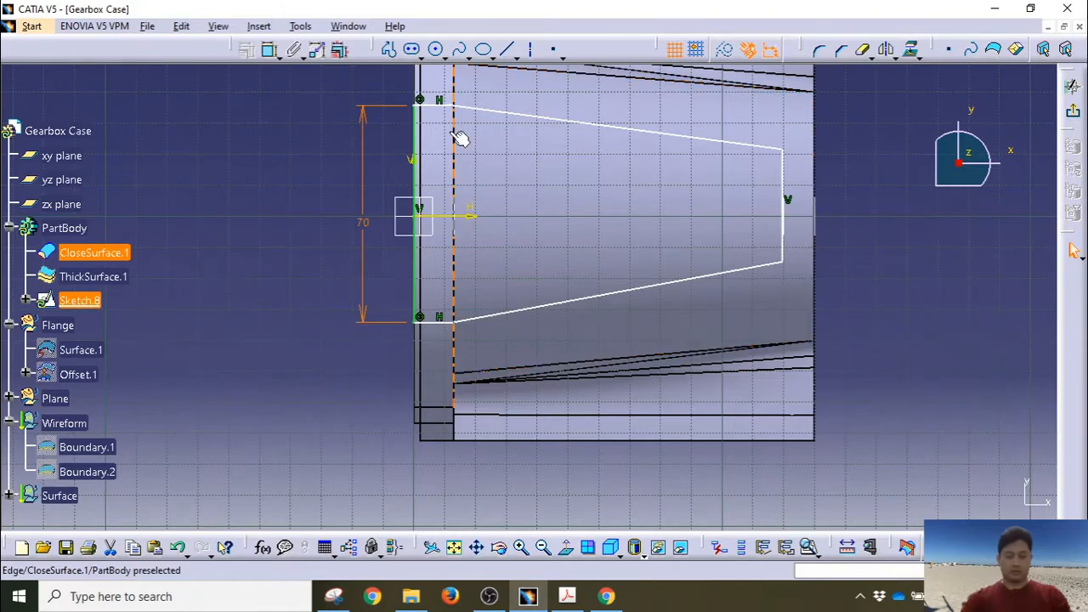
Step: Add an angle constraint between the two sloped lines, entering 18
{"action": "left_click", "coordinate": [486, 115]}
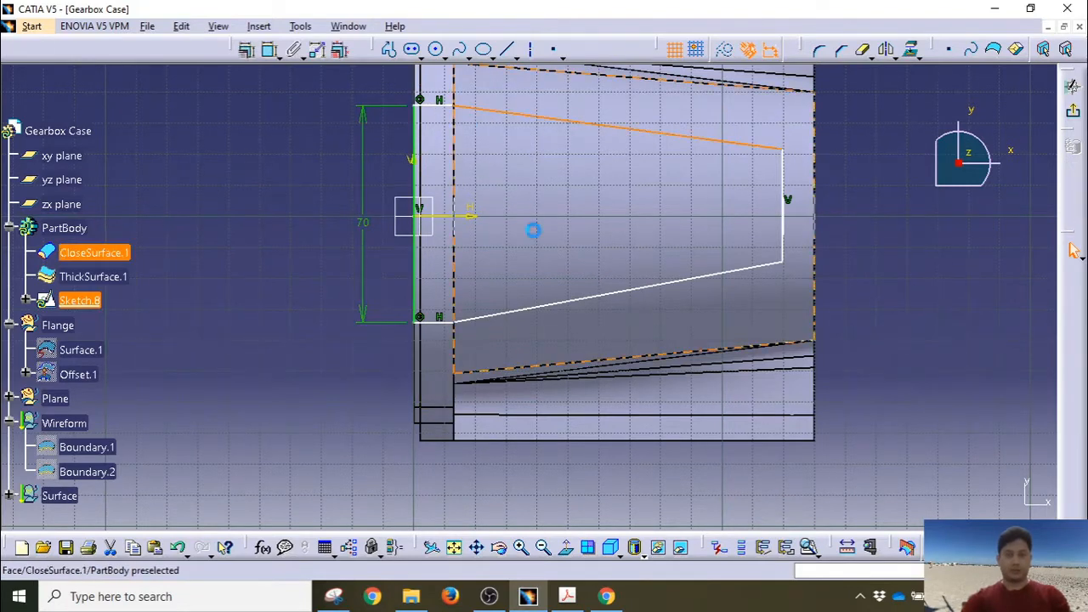
{"action": "left_click", "coordinate": [532, 304], "text": "ctrl"}
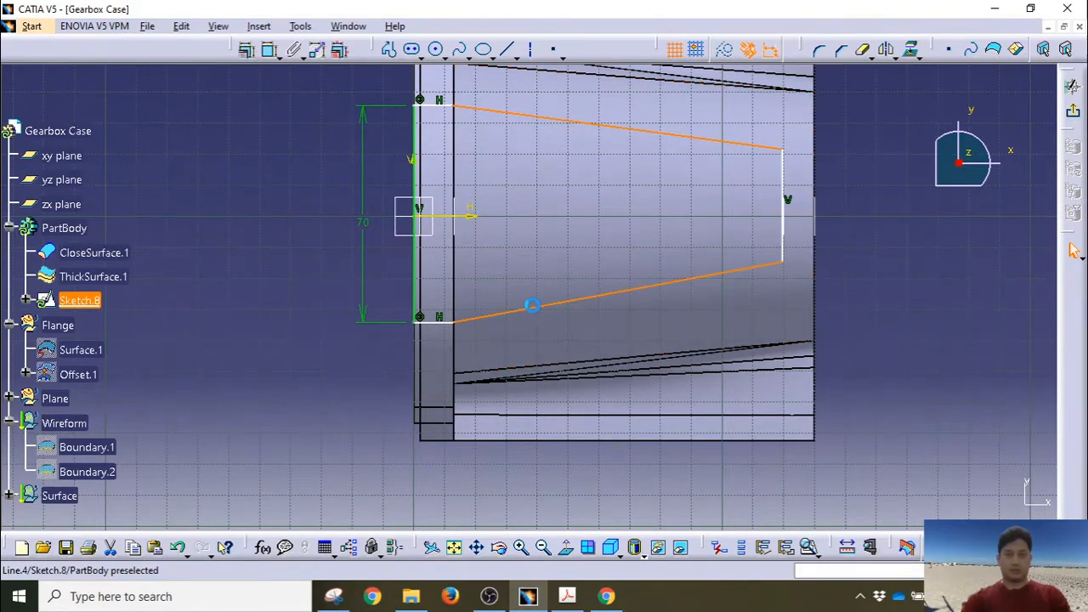
{"action": "left_click", "coordinate": [269, 49]}
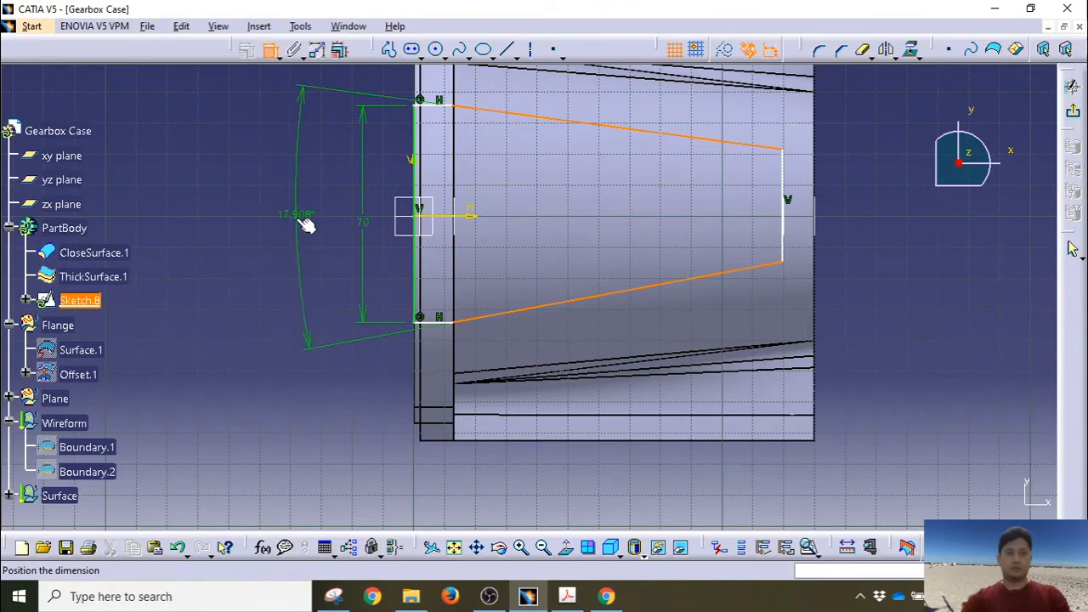
{"action": "left_click", "coordinate": [301, 215]}
{"action": "double_click", "coordinate": [301, 214]}
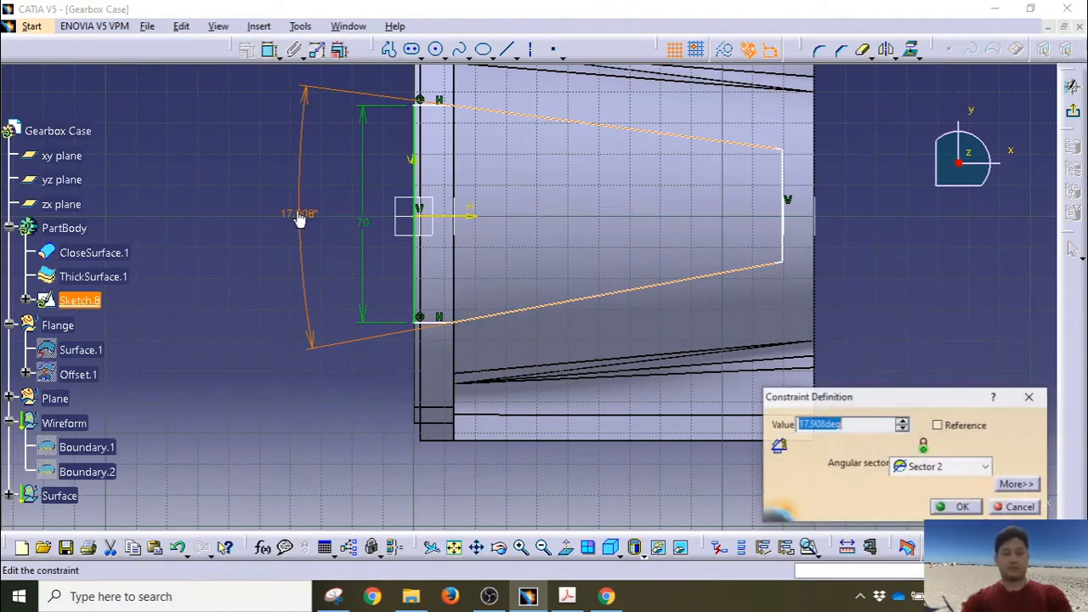
{"action": "type", "text": "18"}
{"action": "key", "text": "Return"}
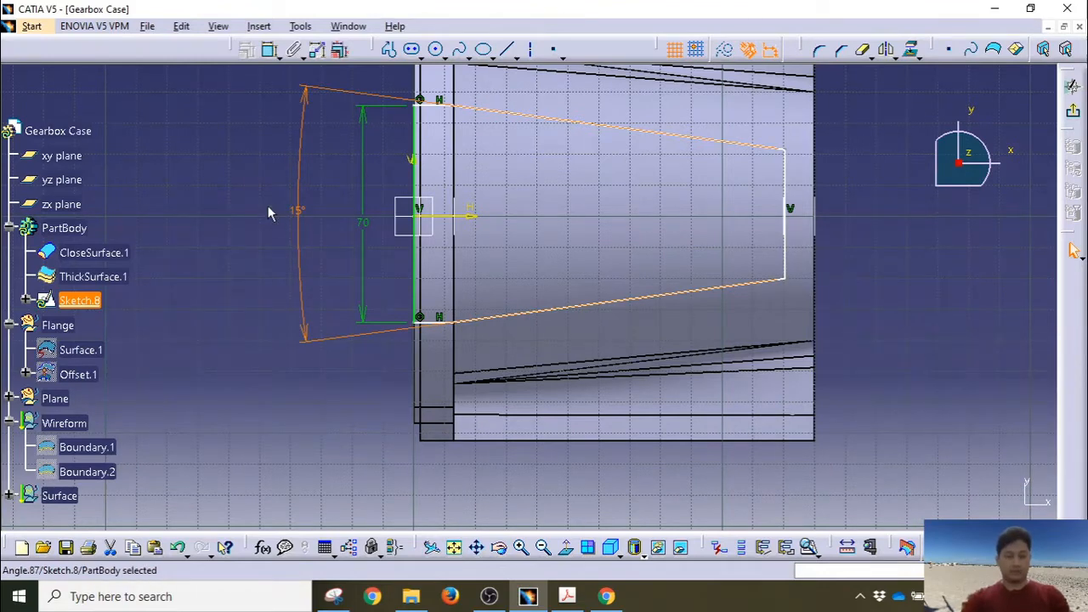
{"action": "left_click", "coordinate": [790, 219]}
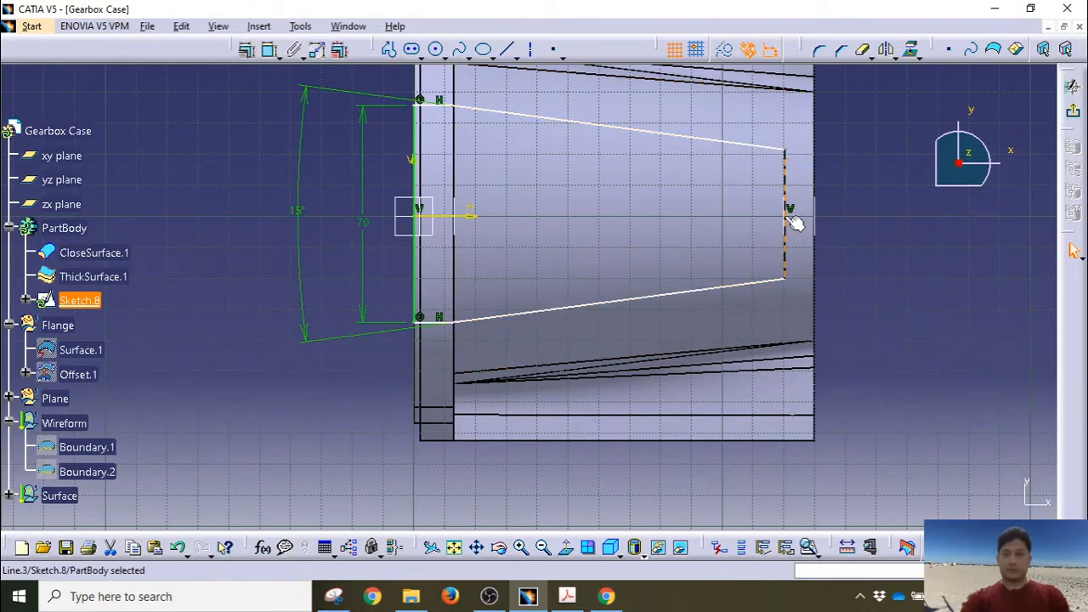
Step: Make the profile's right vertical line coincident with the cylinder's end edge
{"action": "left_click", "coordinate": [771, 238]}
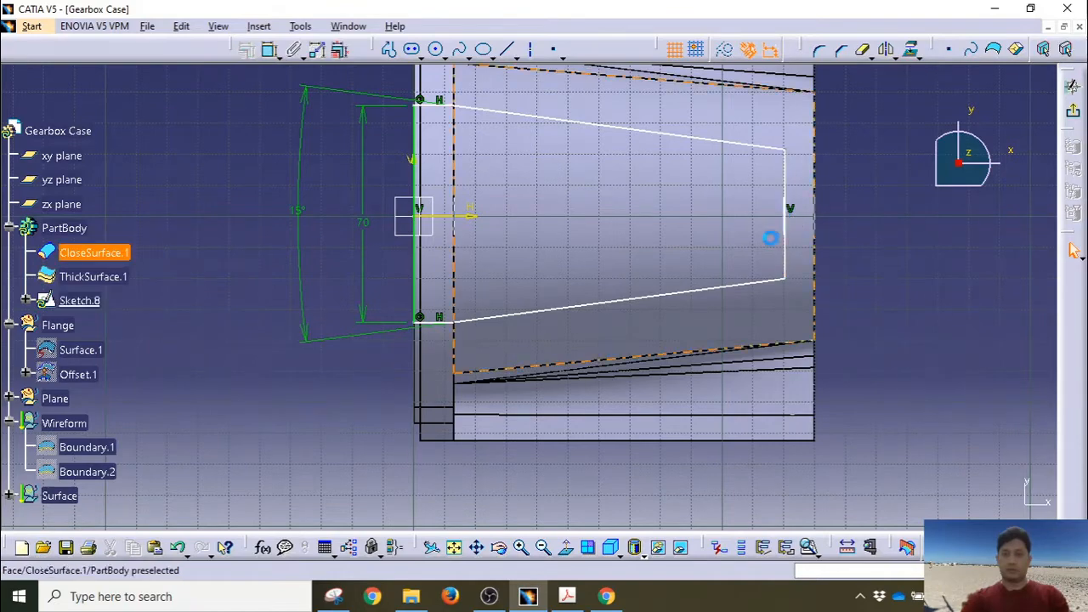
{"action": "middle_click_drag", "start_coordinate": [771, 247], "coordinate": [778, 81]}
{"action": "middle_click_drag", "start_coordinate": [788, 126], "coordinate": [566, 235]}
{"action": "mouse_move", "coordinate": [841, 191]}
{"action": "middle_mouse_down"}
{"action": "mouse_move", "coordinate": [700, 233]}
{"action": "mouse_move", "coordinate": [436, 263]}
{"action": "middle_mouse_up"}
{"action": "left_click", "coordinate": [734, 239]}
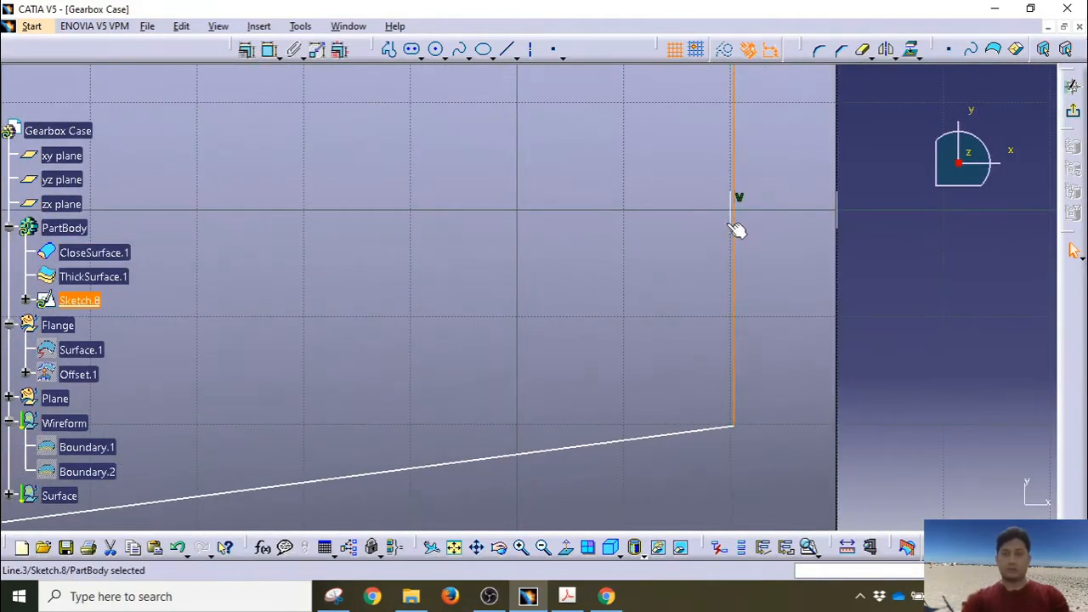
{"action": "left_click", "coordinate": [732, 216], "text": "ctrl"}
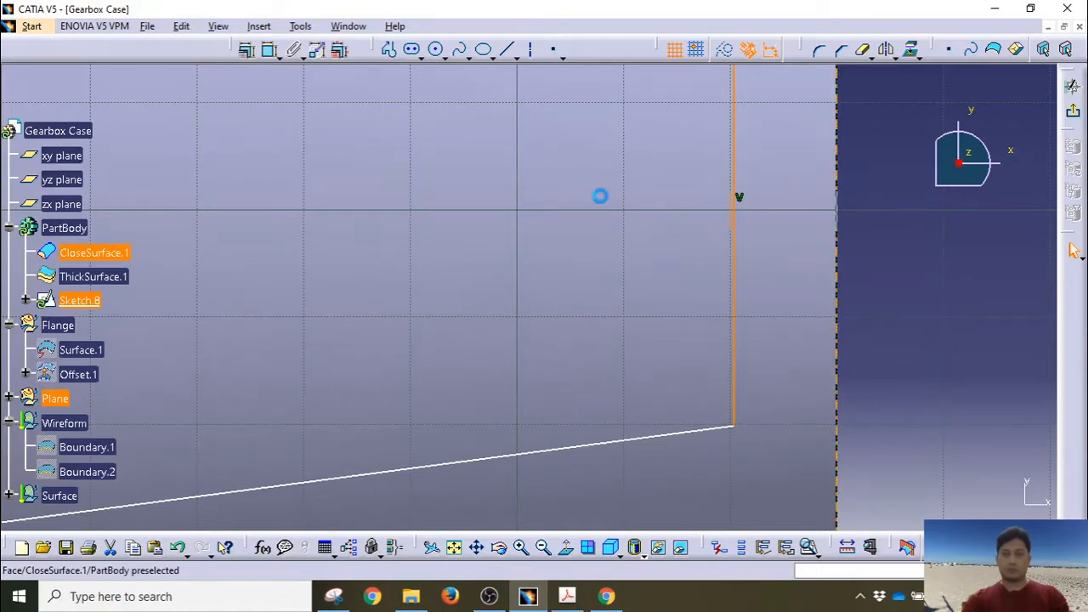
{"action": "left_click", "coordinate": [247, 50]}
{"action": "left_click", "coordinate": [969, 354]}
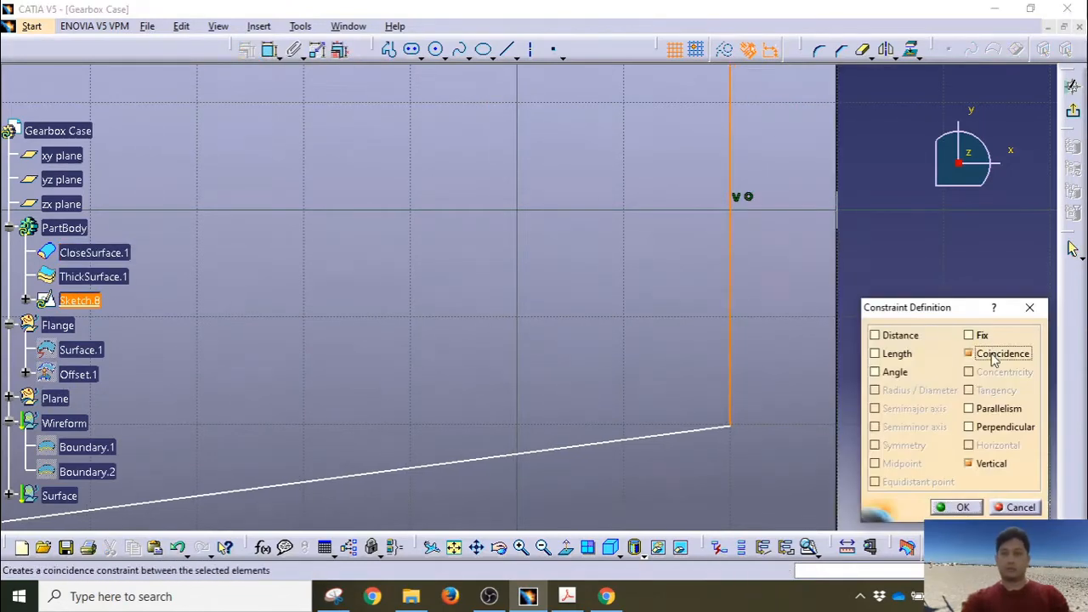
{"action": "left_click", "coordinate": [959, 507]}
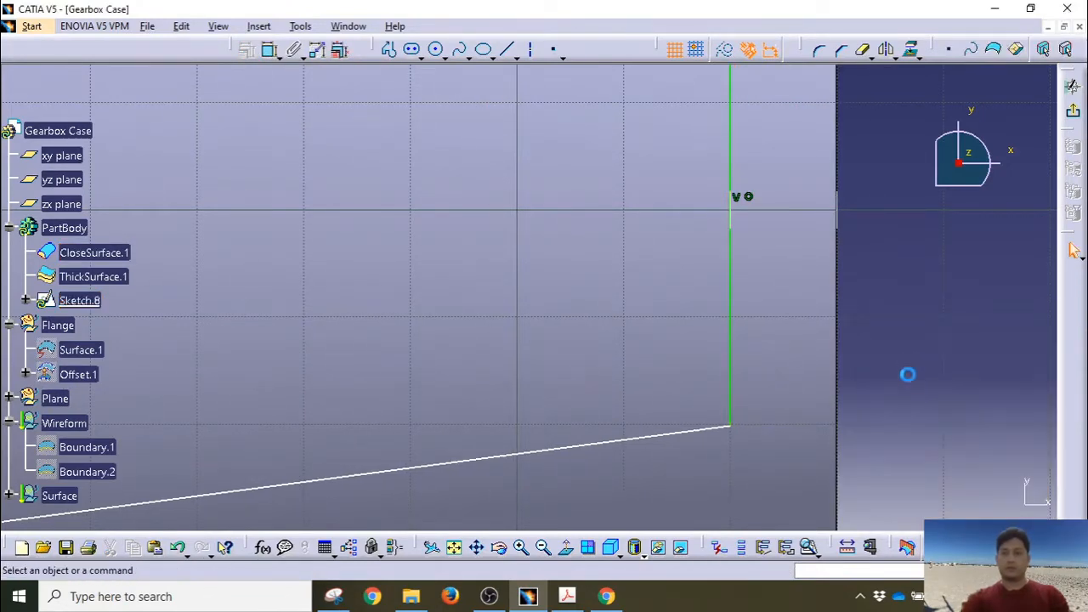
Step: Make the profile's left edge coincident with the adjacent part edge and exit Sketch.8
{"action": "middle_click_drag", "start_coordinate": [909, 335], "coordinate": [930, 439]}
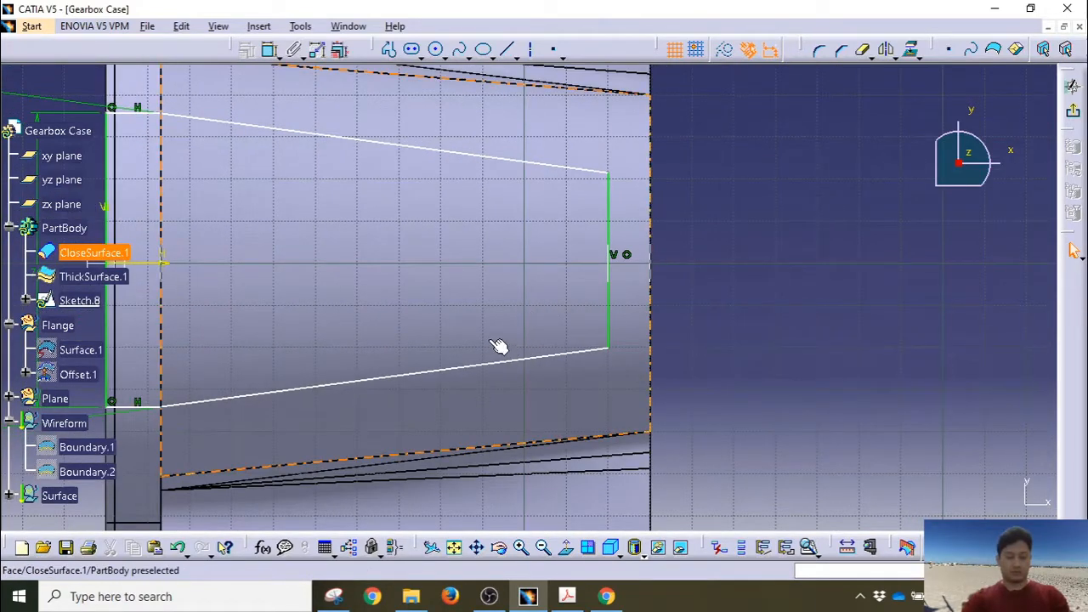
{"action": "middle_click_drag", "start_coordinate": [303, 226], "coordinate": [476, 263]}
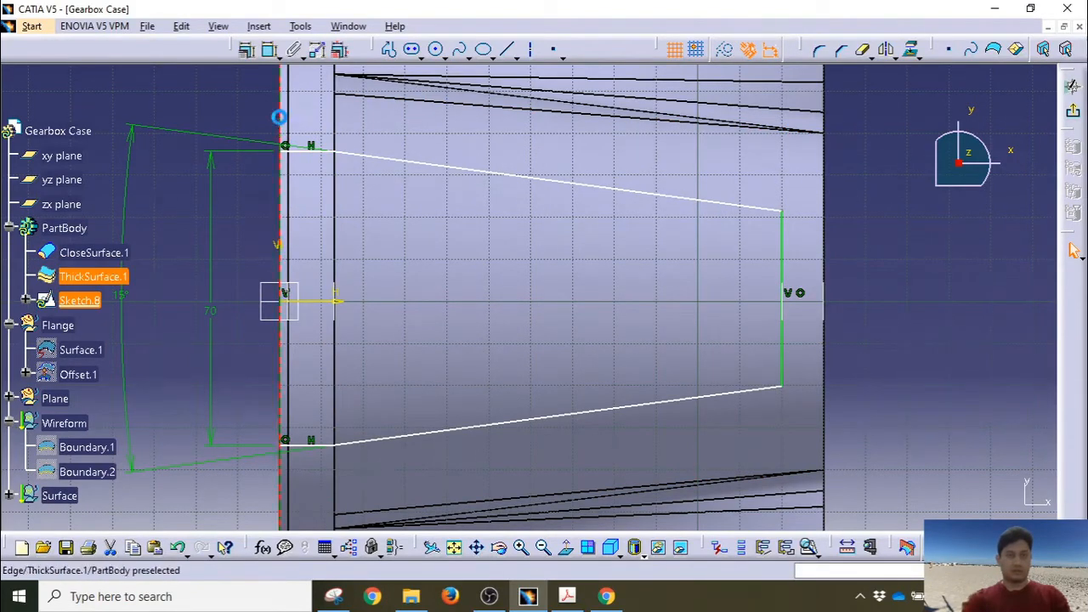
{"action": "left_click", "coordinate": [279, 116]}
{"action": "left_click", "coordinate": [246, 50]}
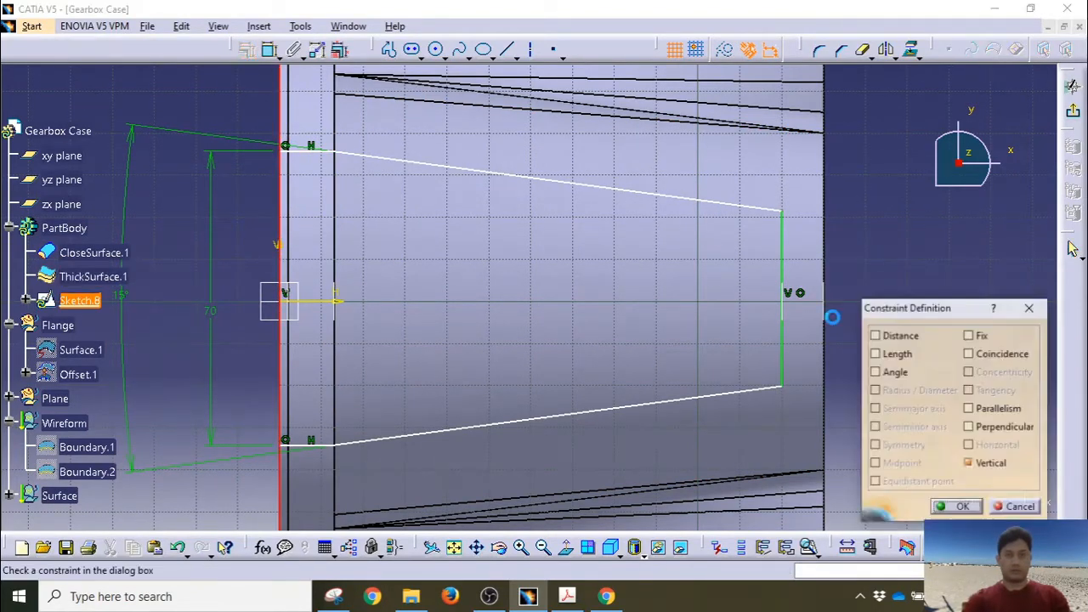
{"action": "left_click", "coordinate": [970, 353]}
{"action": "left_click", "coordinate": [961, 506]}
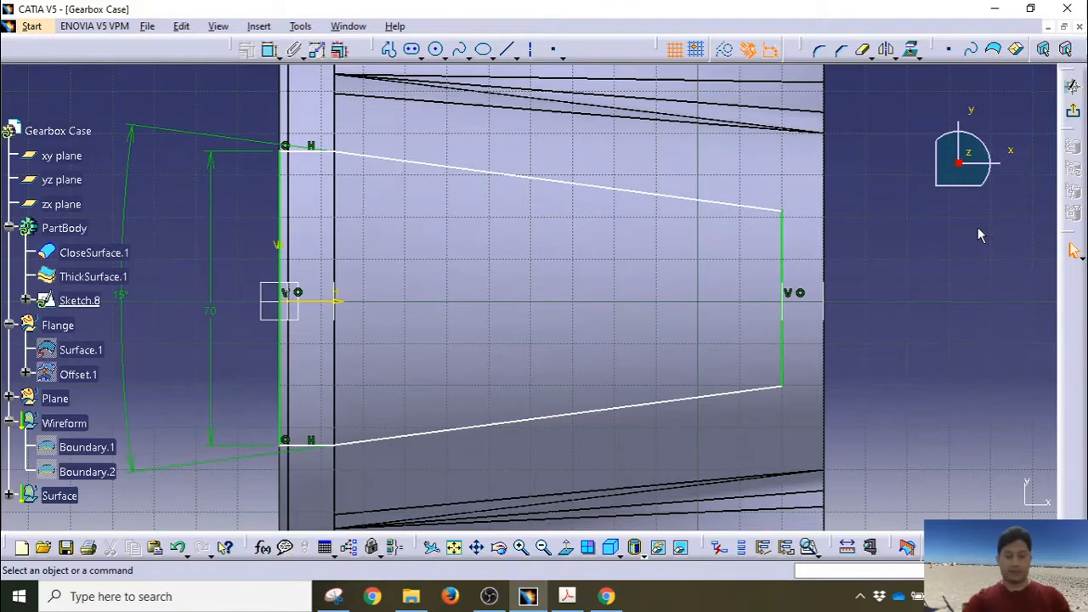
{"action": "left_click", "coordinate": [1072, 110]}
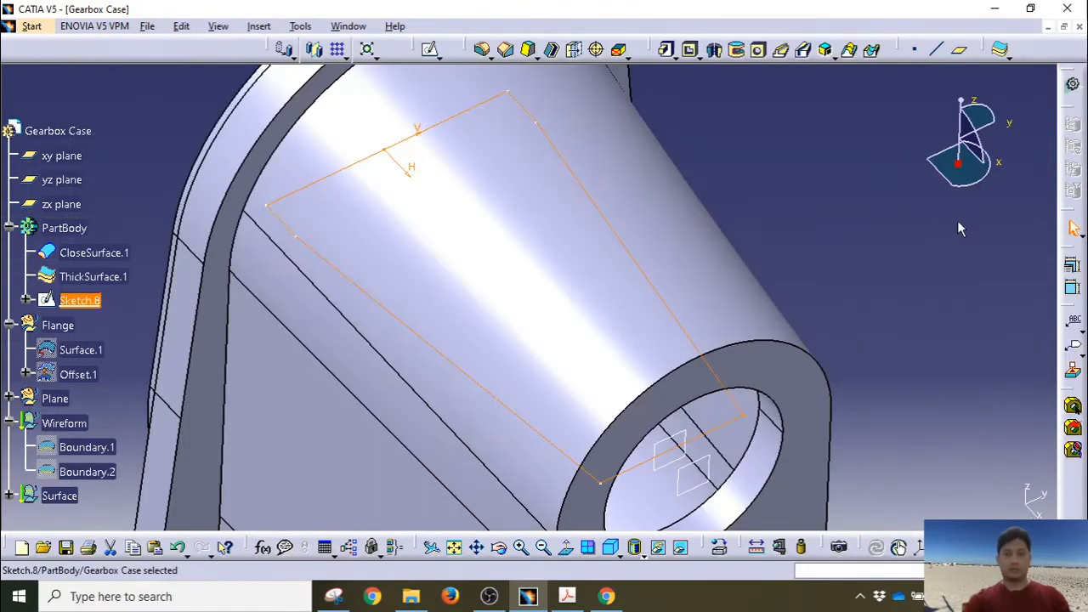
Step: Start a new sketch, Sketch.9, on the zx plane
{"action": "mouse_move", "coordinate": [719, 366]}
{"action": "middle_mouse_down"}
{"action": "mouse_move", "coordinate": [699, 352]}
{"action": "mouse_move", "coordinate": [734, 261]}
{"action": "mouse_move", "coordinate": [734, 342]}
{"action": "mouse_move", "coordinate": [583, 337]}
{"action": "mouse_move", "coordinate": [675, 235]}
{"action": "mouse_move", "coordinate": [606, 279]}
{"action": "middle_mouse_up"}
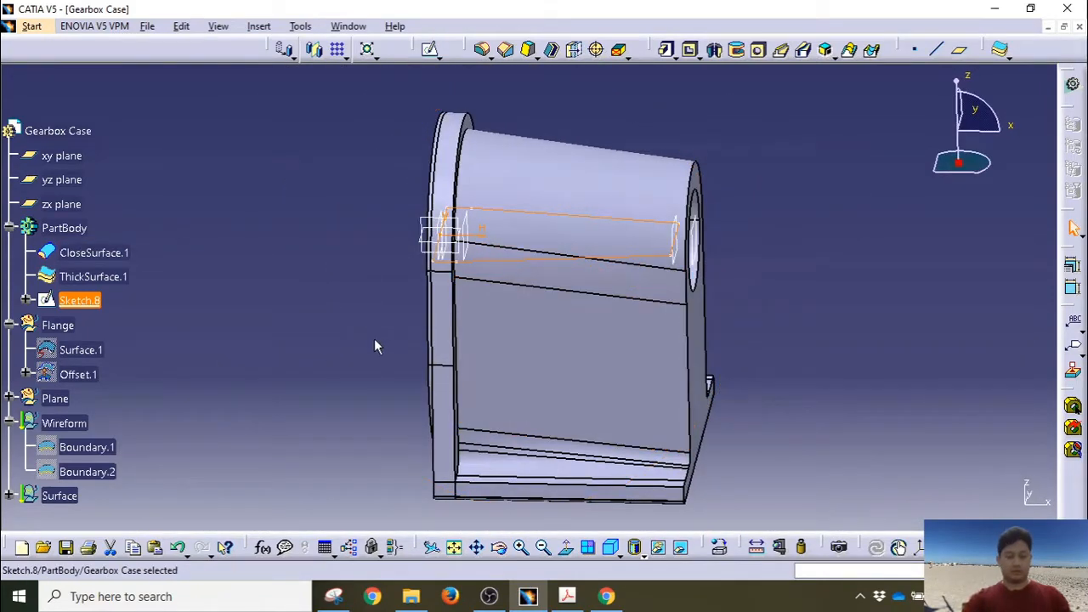
{"action": "left_click", "coordinate": [62, 204]}
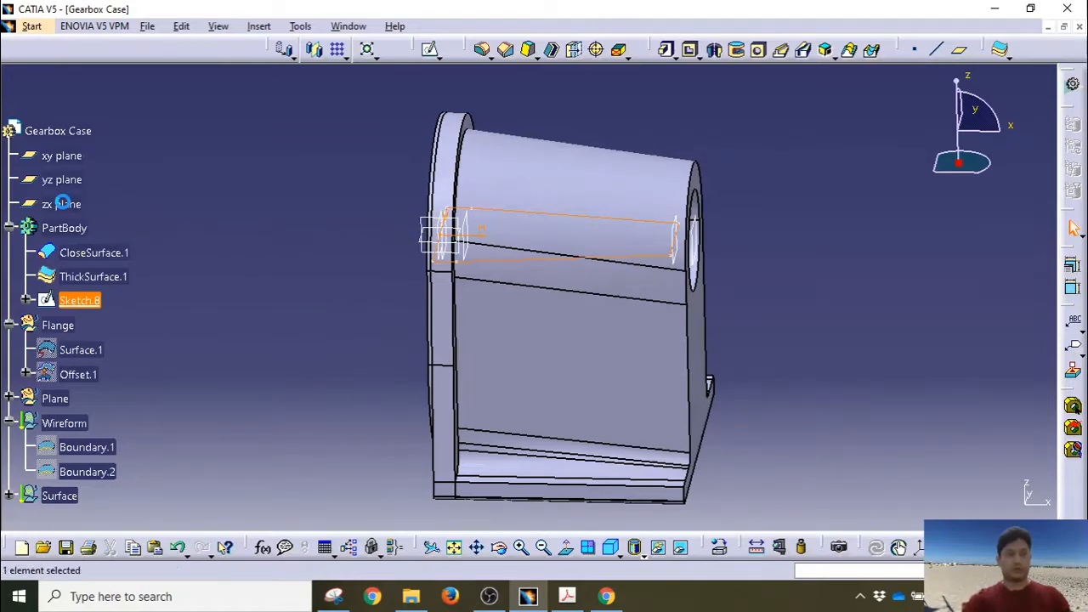
{"action": "left_click", "coordinate": [429, 50]}
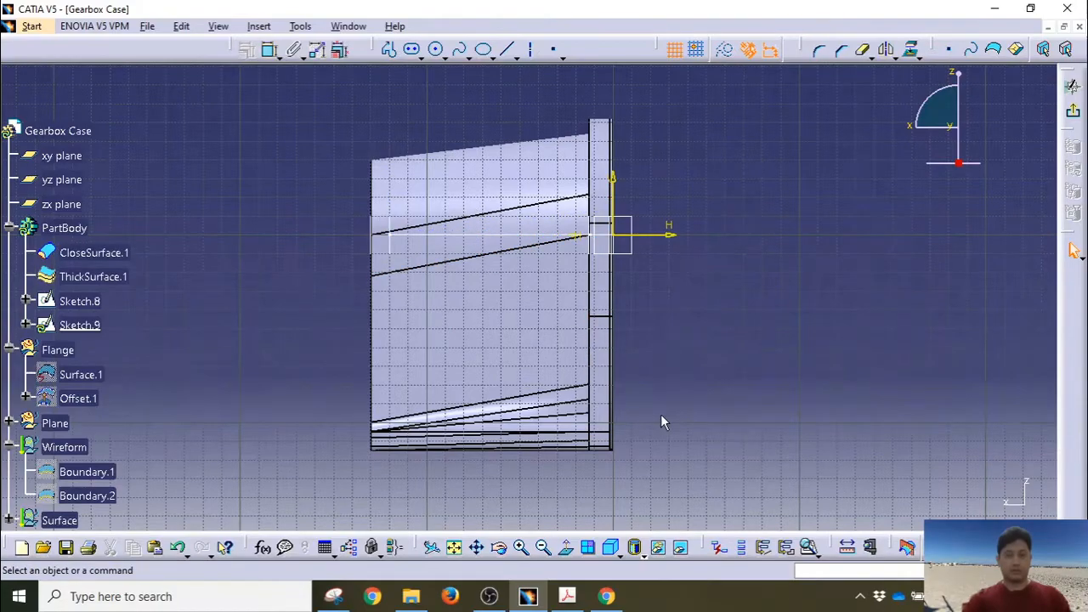
Step: Flip the sketch view so the flange sits right and frame the lower slanted edge
{"action": "middle_click_drag", "start_coordinate": [652, 409], "coordinate": [647, 405]}
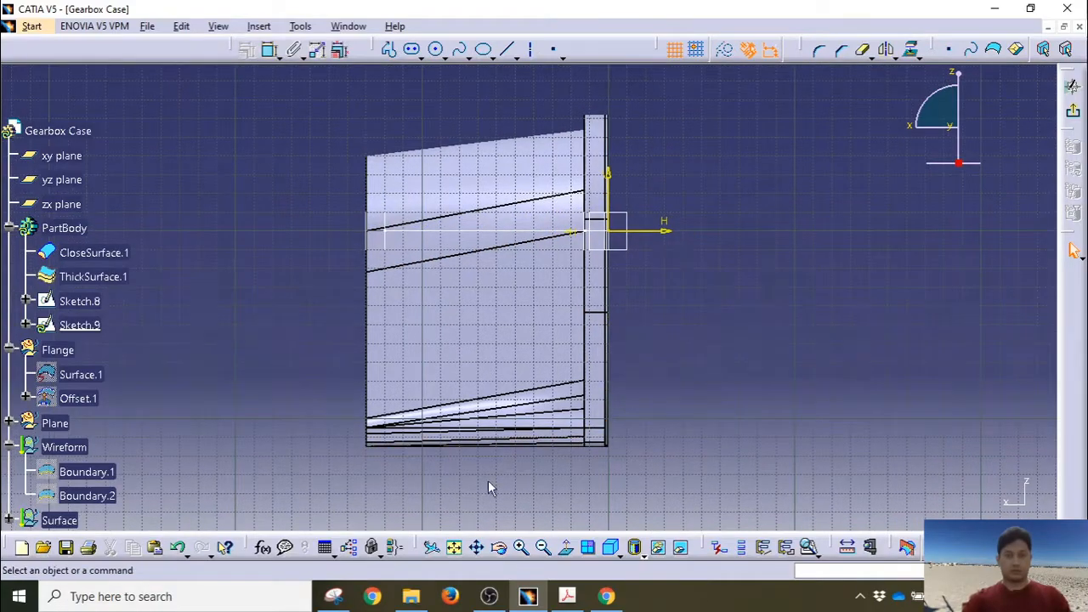
{"action": "left_click", "coordinate": [566, 546]}
{"action": "left_click", "coordinate": [566, 547]}
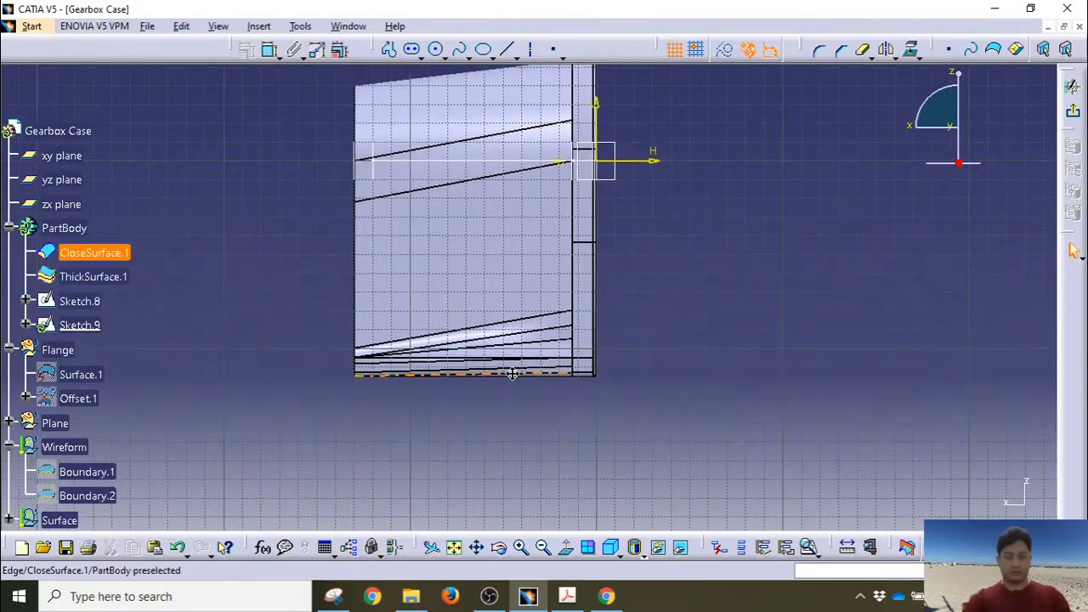
{"action": "middle_click_drag", "start_coordinate": [513, 375], "coordinate": [526, 276]}
{"action": "middle_click_drag", "start_coordinate": [204, 404], "coordinate": [294, 312]}
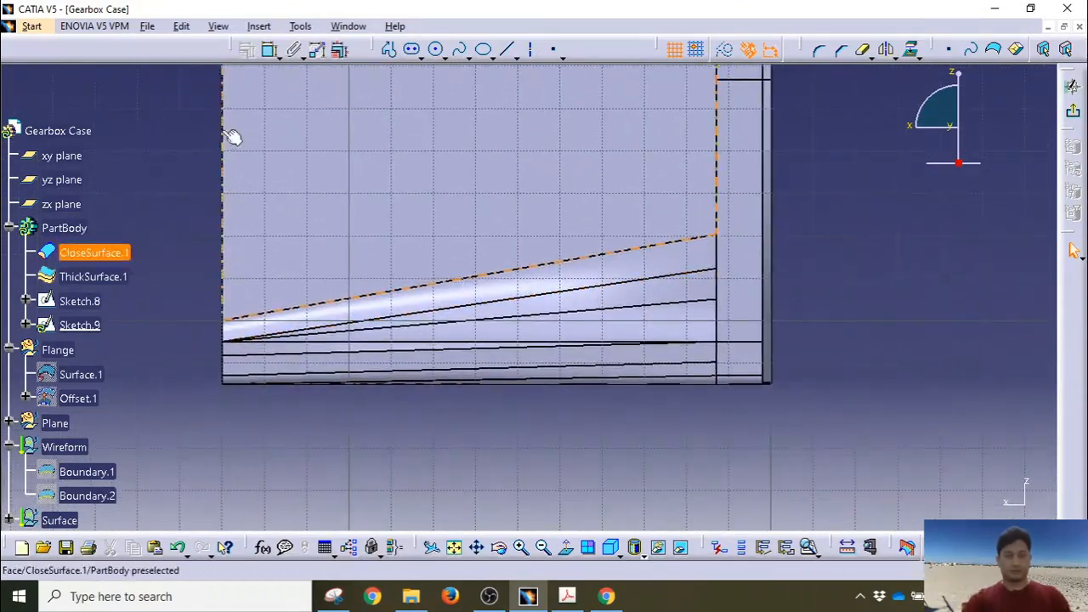
Step: Draw a closed four-corner profile with a sloped top edge straddling the lower slanted edge
{"action": "left_click", "coordinate": [412, 50]}
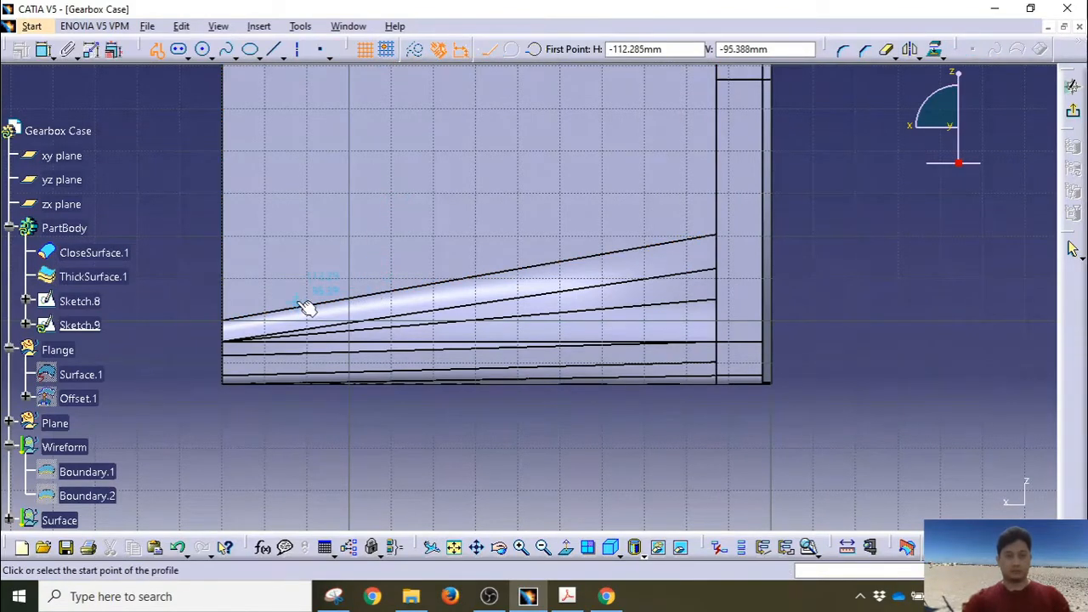
{"action": "left_click", "coordinate": [284, 323]}
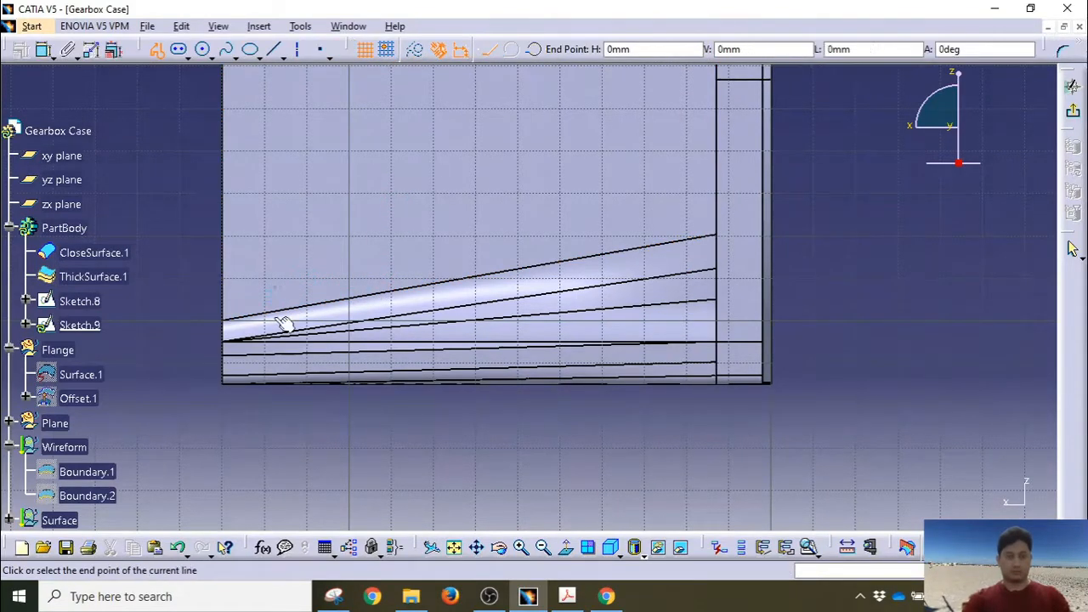
{"action": "left_click", "coordinate": [274, 421]}
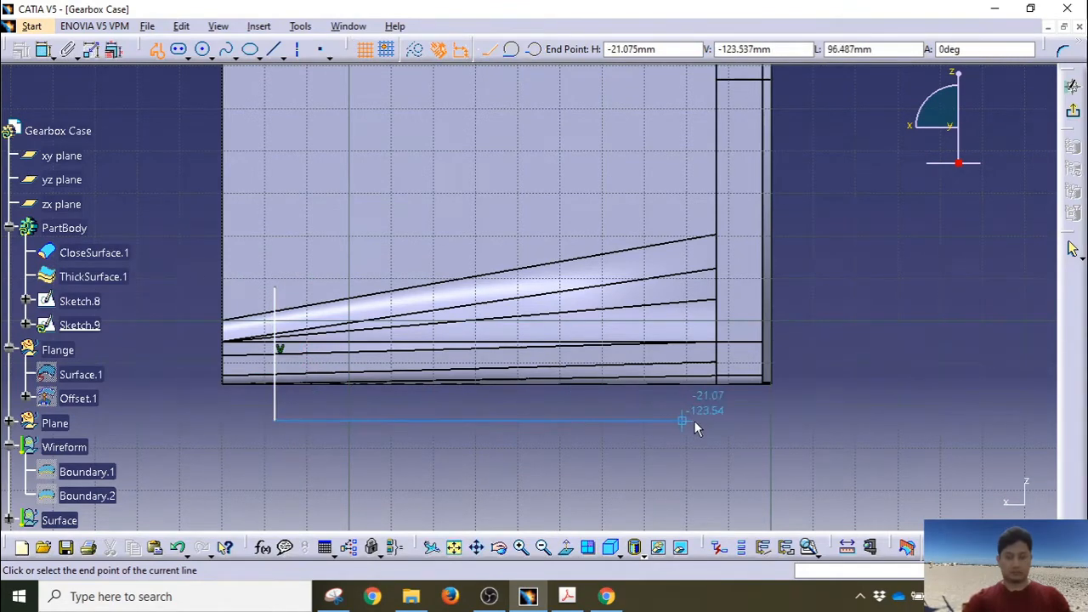
{"action": "left_click", "coordinate": [719, 420]}
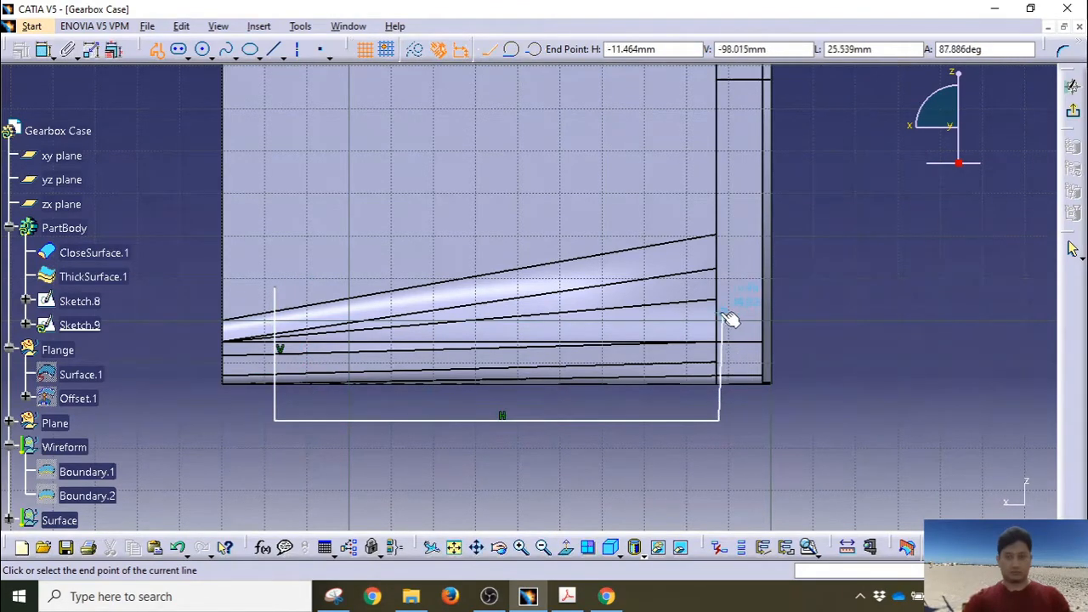
{"action": "left_click", "coordinate": [721, 324]}
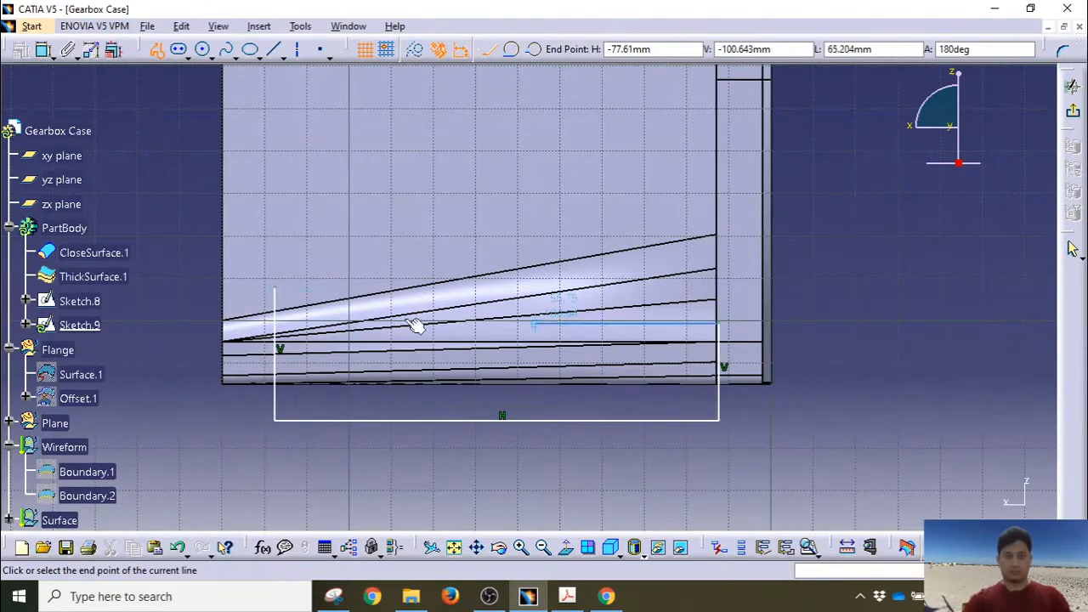
{"action": "left_click", "coordinate": [275, 288]}
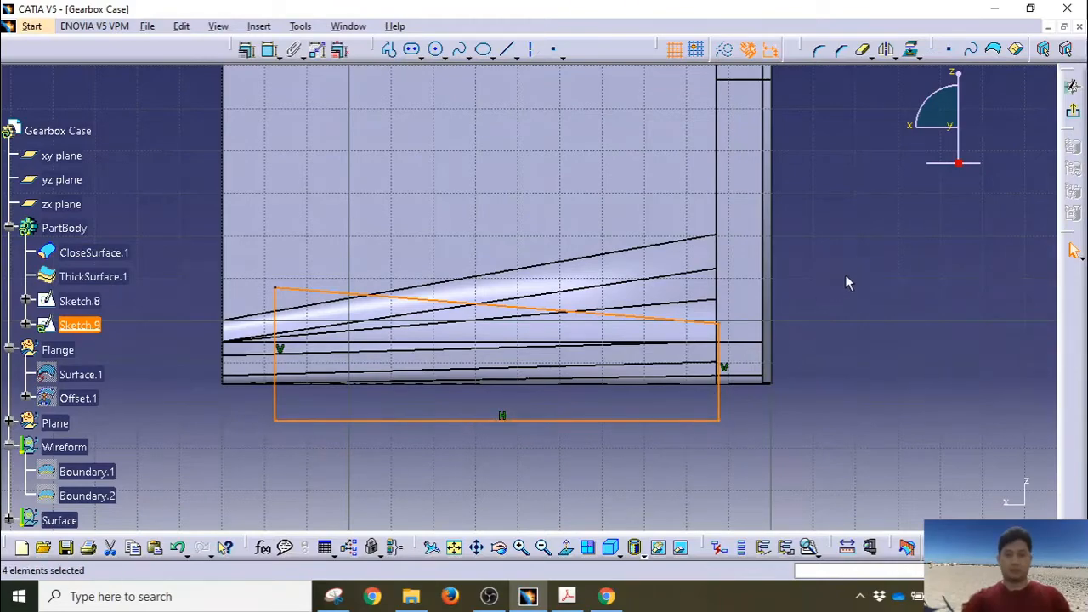
{"action": "left_click", "coordinate": [802, 411]}
{"action": "mouse_move", "coordinate": [796, 309]}
{"action": "middle_mouse_down"}
{"action": "mouse_move", "coordinate": [779, 391]}
{"action": "mouse_move", "coordinate": [777, 301]}
{"action": "mouse_move", "coordinate": [780, 379]}
{"action": "middle_mouse_up"}
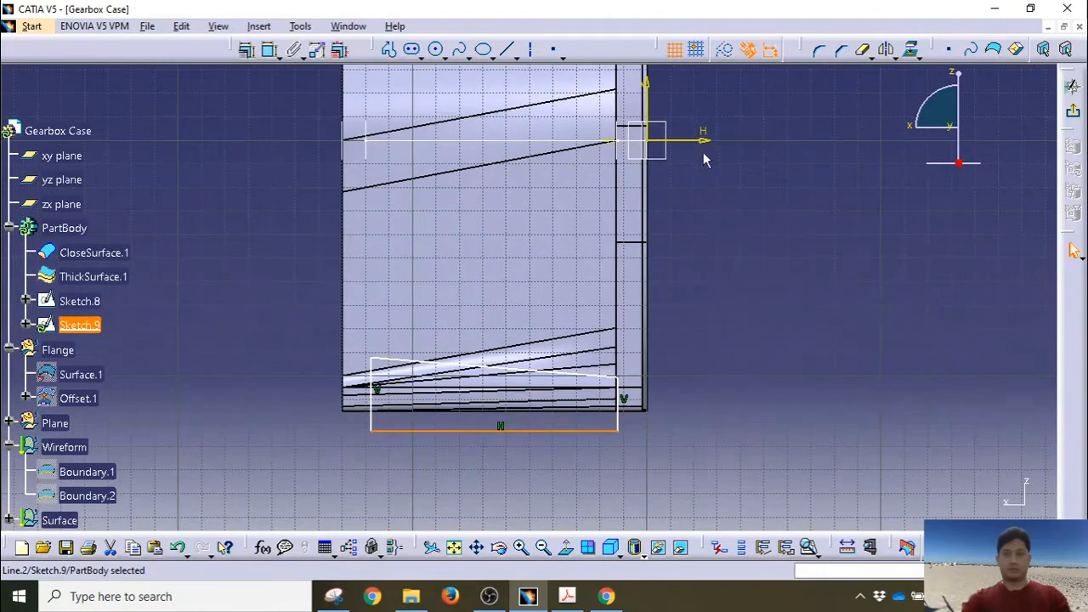
Step: Dimension the profile's bottom line 130 from the horizontal axis
{"action": "left_click", "coordinate": [692, 141], "text": "ctrl"}
{"action": "left_click", "coordinate": [269, 50]}
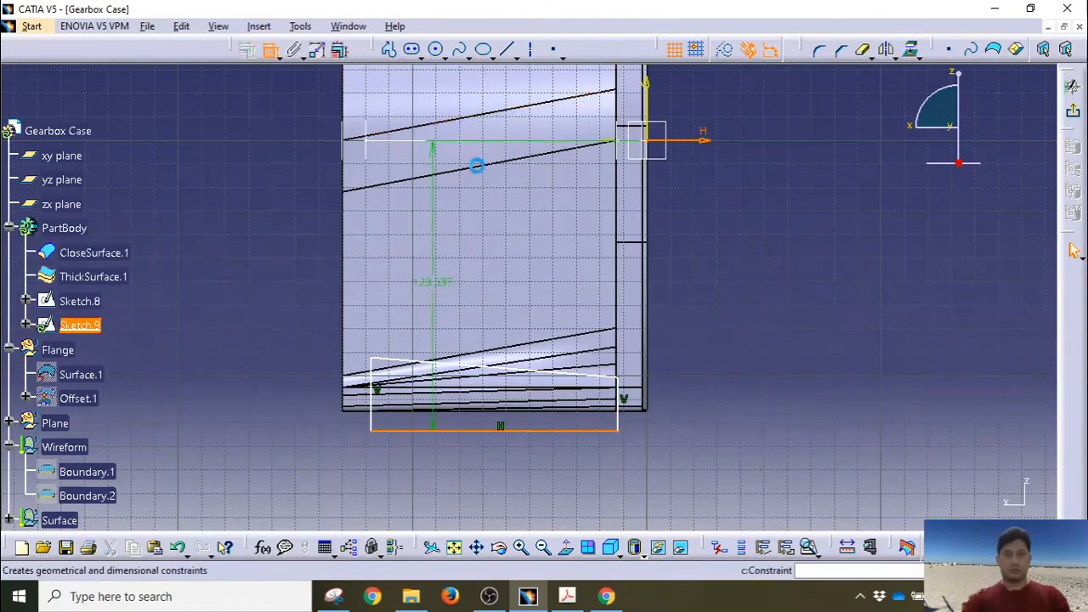
{"action": "left_click", "coordinate": [712, 286]}
{"action": "double_click", "coordinate": [713, 281]}
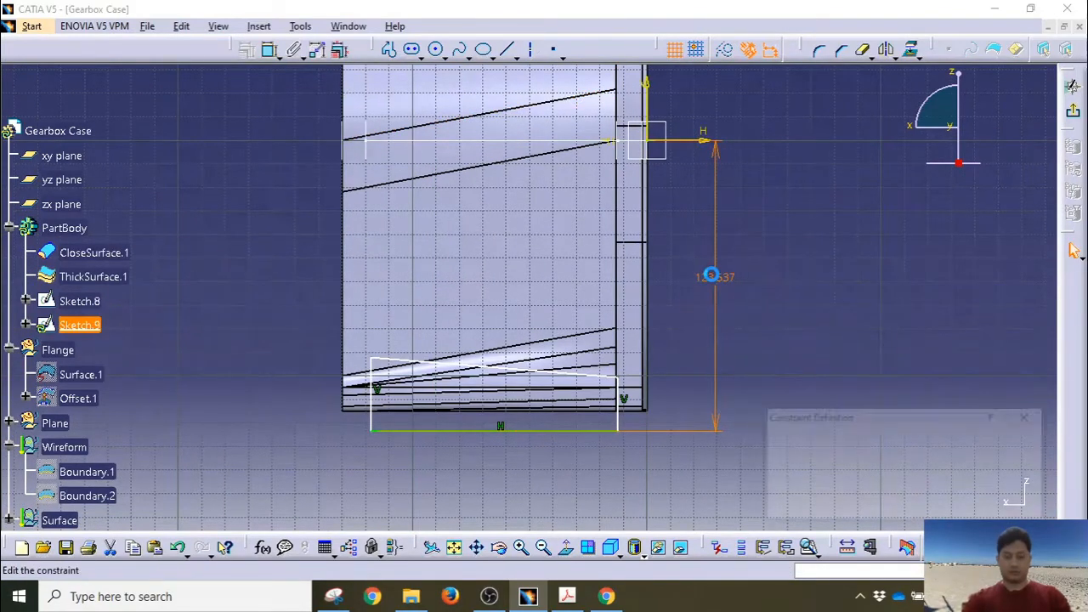
{"action": "type", "text": "130"}
{"action": "key", "text": "Return"}
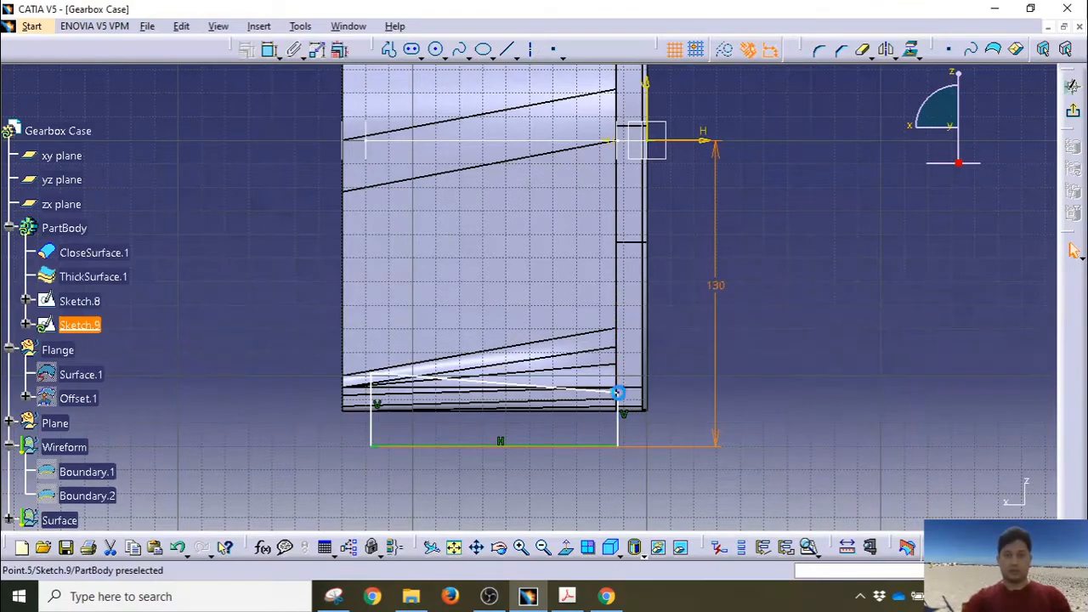
Step: Dimension the right line's top end point 102 from the horizontal axis
{"action": "left_click", "coordinate": [617, 392]}
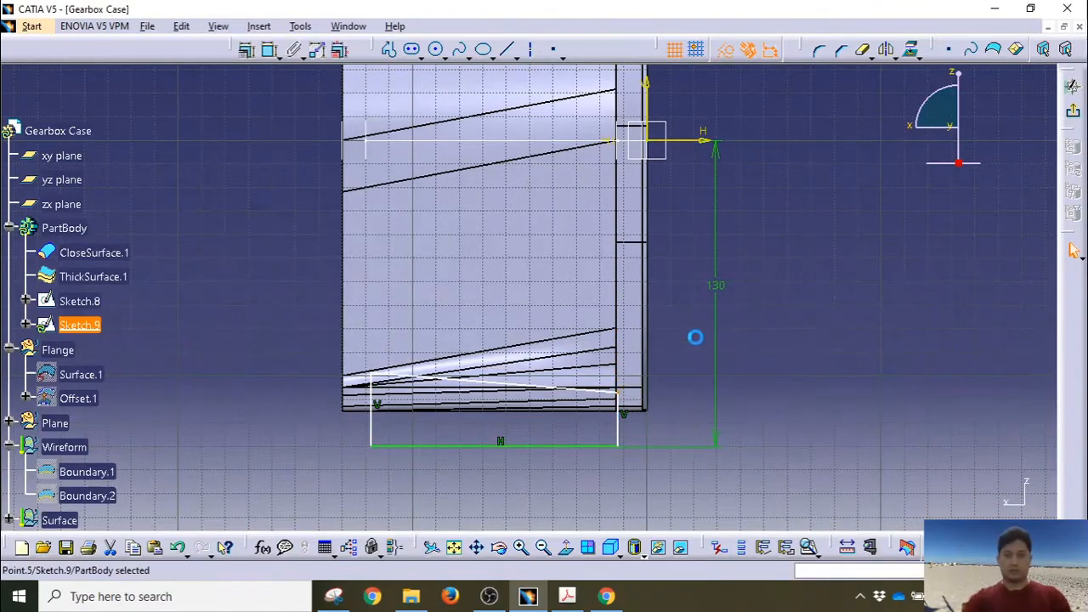
{"action": "left_click", "coordinate": [704, 141], "text": "ctrl"}
{"action": "left_click", "coordinate": [269, 50]}
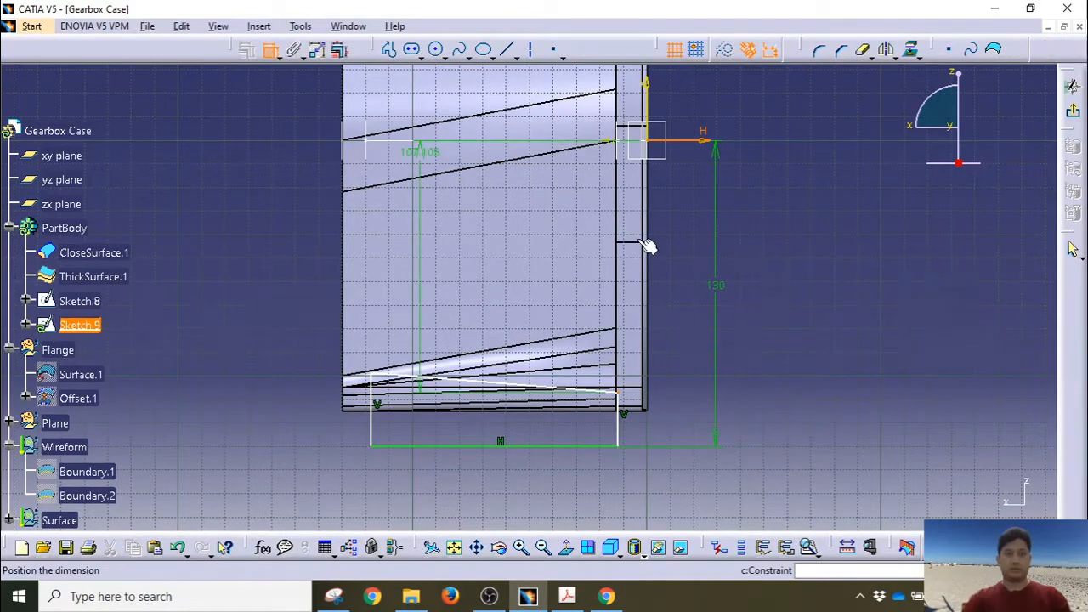
{"action": "left_click", "coordinate": [692, 283]}
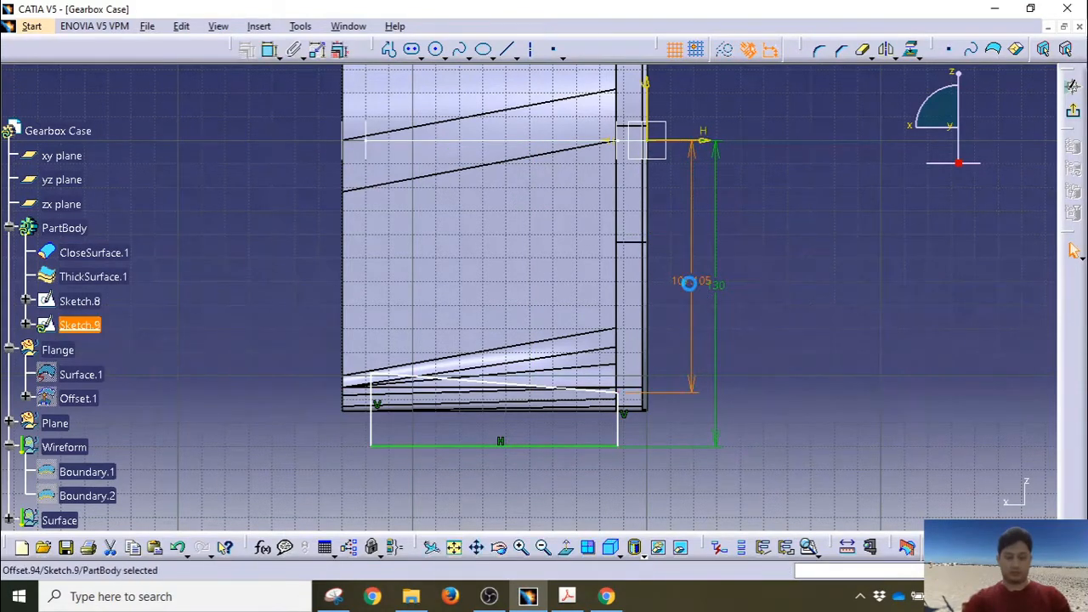
{"action": "double_click", "coordinate": [687, 284]}
{"action": "type", "text": "102"}
{"action": "key", "text": "Return"}
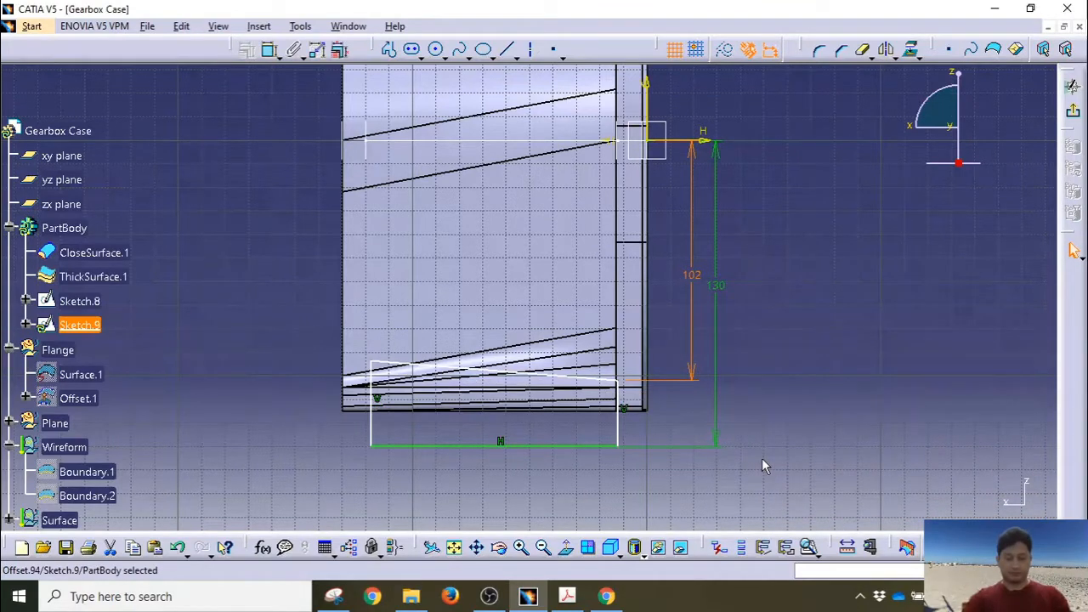
Step: Add a 4deg angle dimension to the slanted top line and a coincidence constraint
{"action": "left_click", "coordinate": [549, 378]}
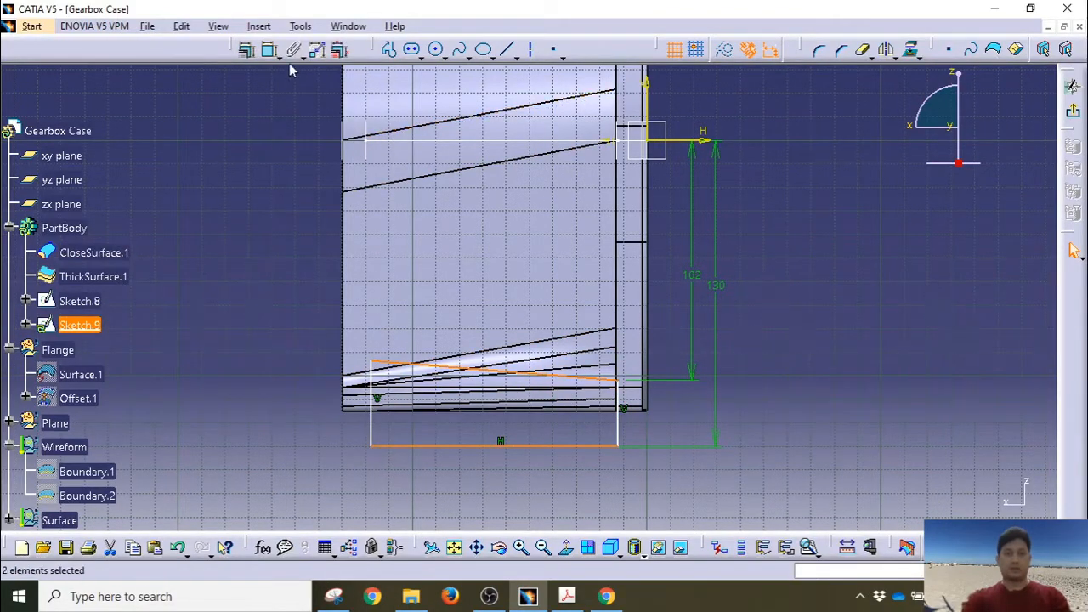
{"action": "left_click", "coordinate": [269, 49]}
{"action": "left_click", "coordinate": [671, 429]}
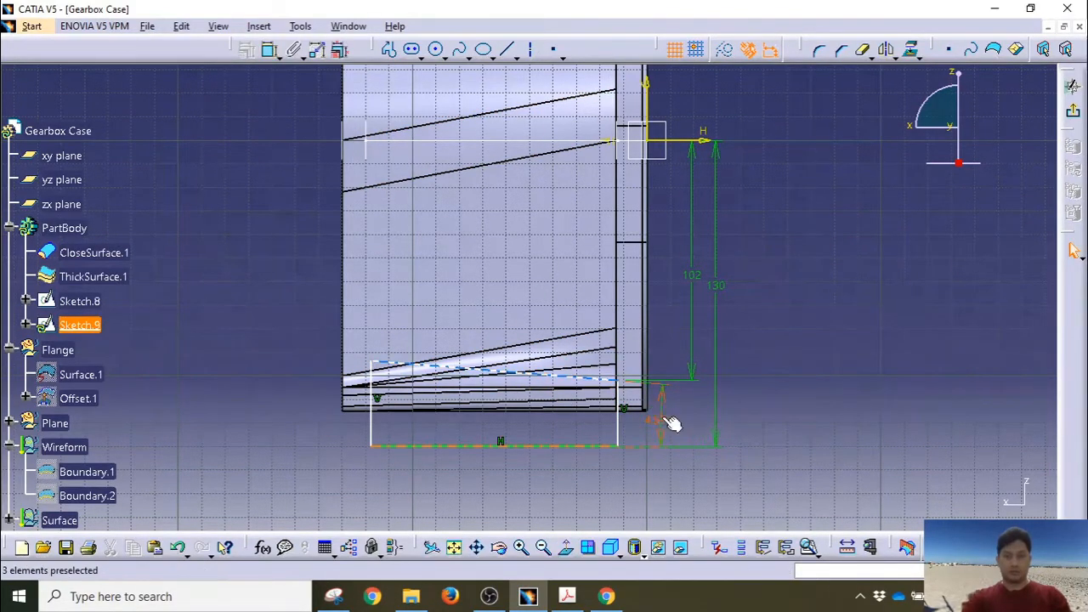
{"action": "double_click", "coordinate": [661, 416]}
{"action": "key", "text": "Return"}
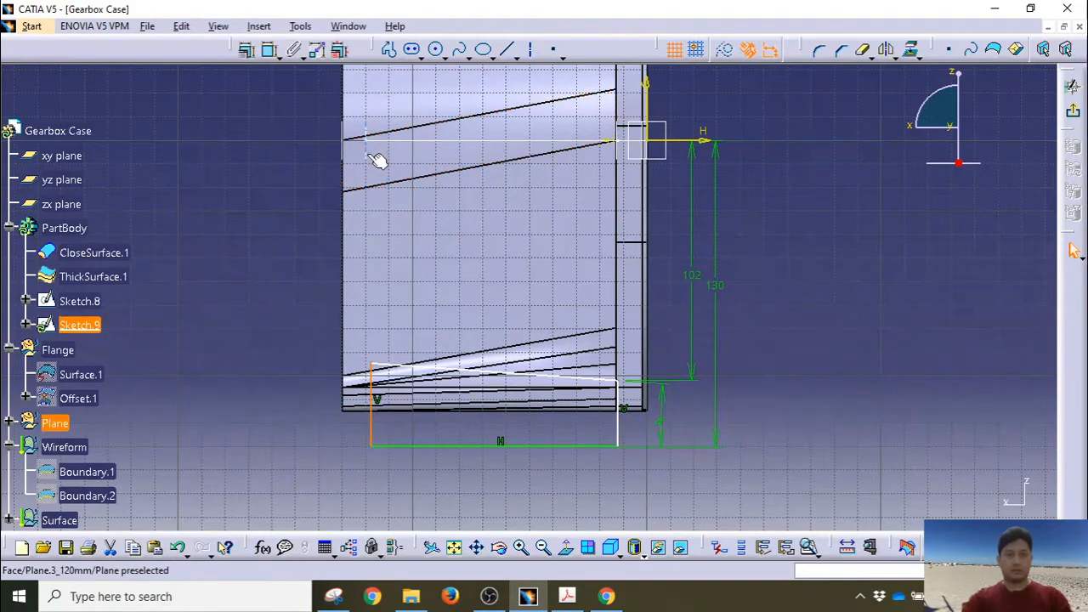
{"action": "left_click", "coordinate": [268, 51]}
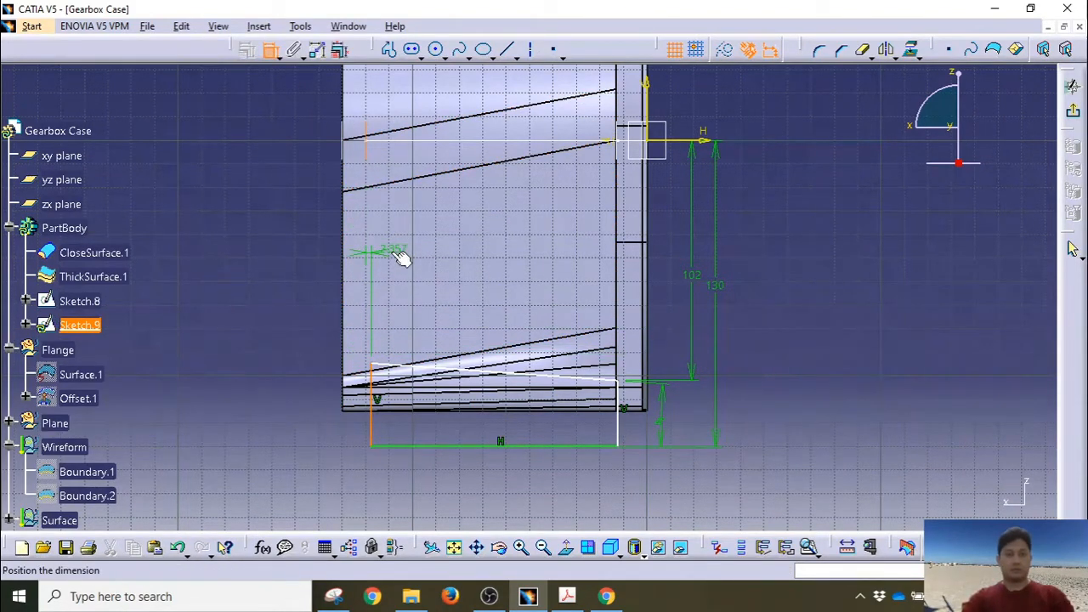
{"action": "key", "text": "Escape"}
{"action": "left_click", "coordinate": [247, 49]}
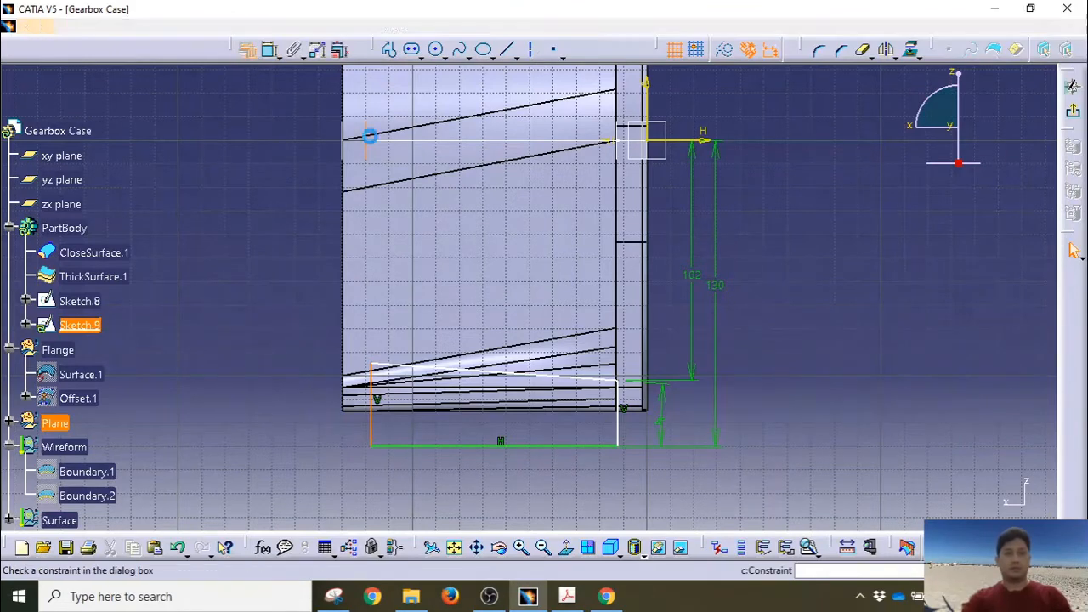
{"action": "left_click", "coordinate": [968, 353]}
{"action": "left_click", "coordinate": [956, 507]}
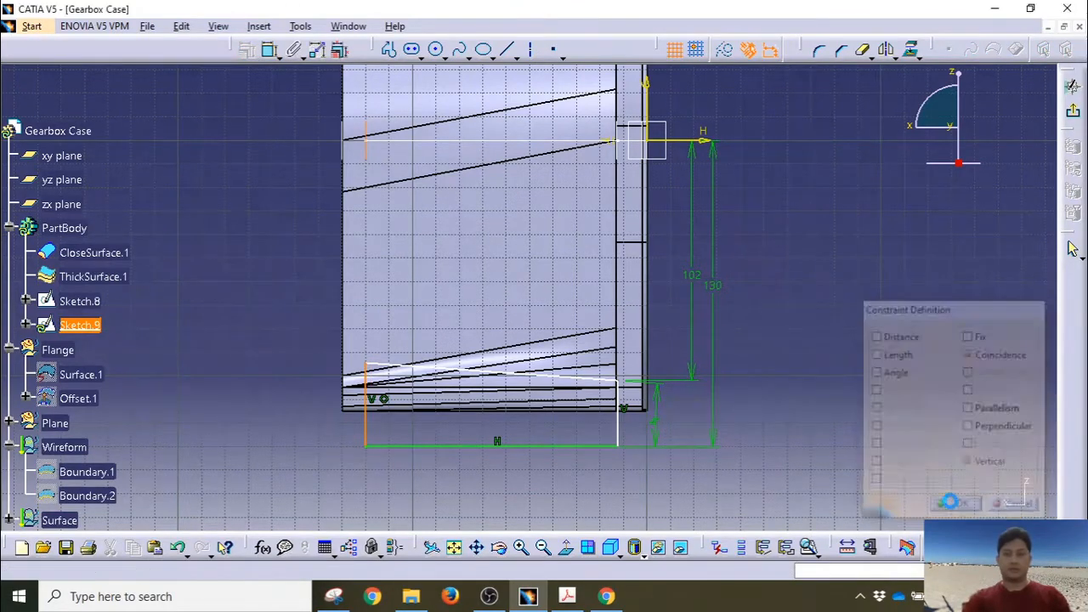
Step: Make the profile's right vertical line coincident with the case's vertical edge
{"action": "left_click", "coordinate": [618, 425]}
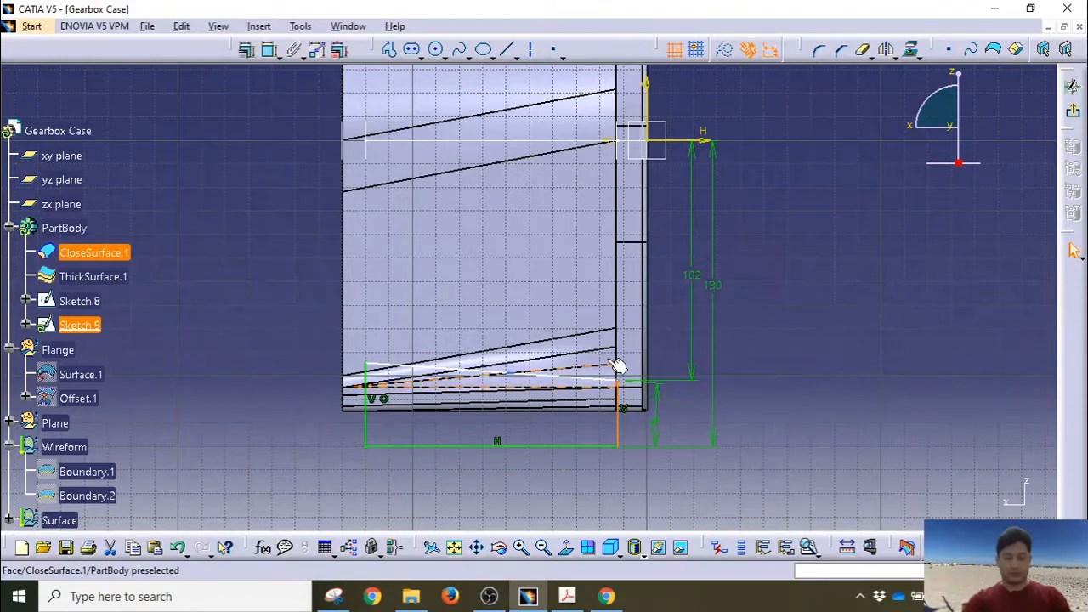
{"action": "left_click", "coordinate": [615, 286], "text": "ctrl"}
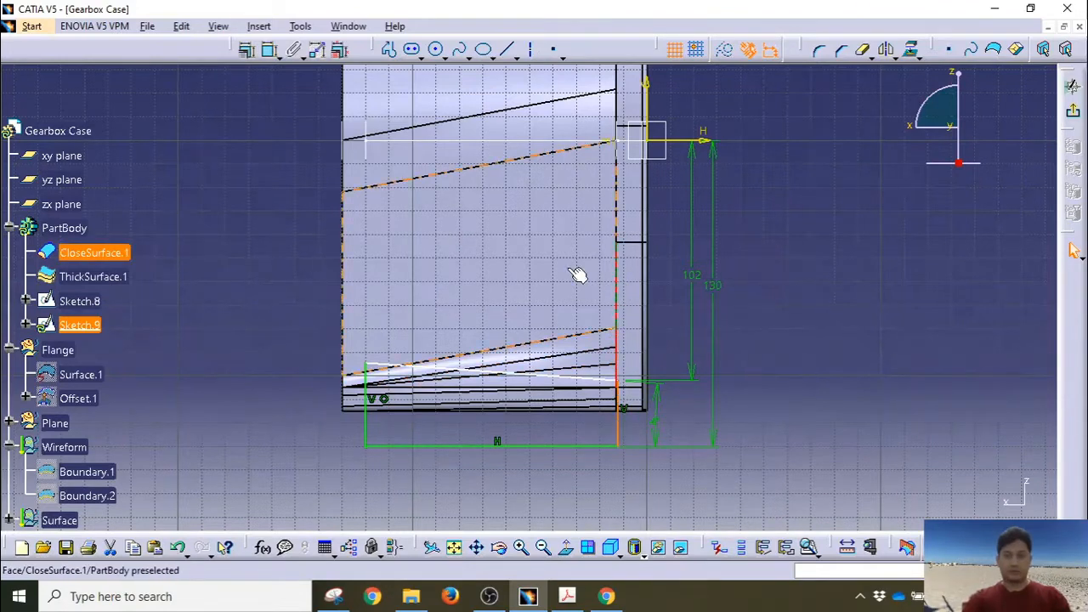
{"action": "left_click", "coordinate": [247, 50]}
{"action": "left_click", "coordinate": [969, 353]}
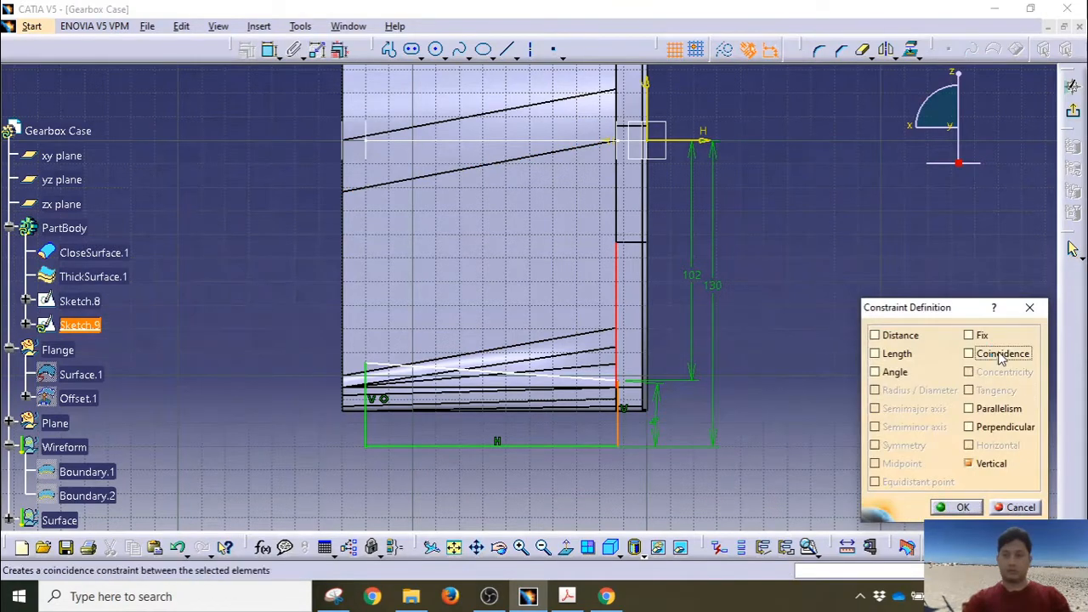
{"action": "left_click", "coordinate": [956, 507]}
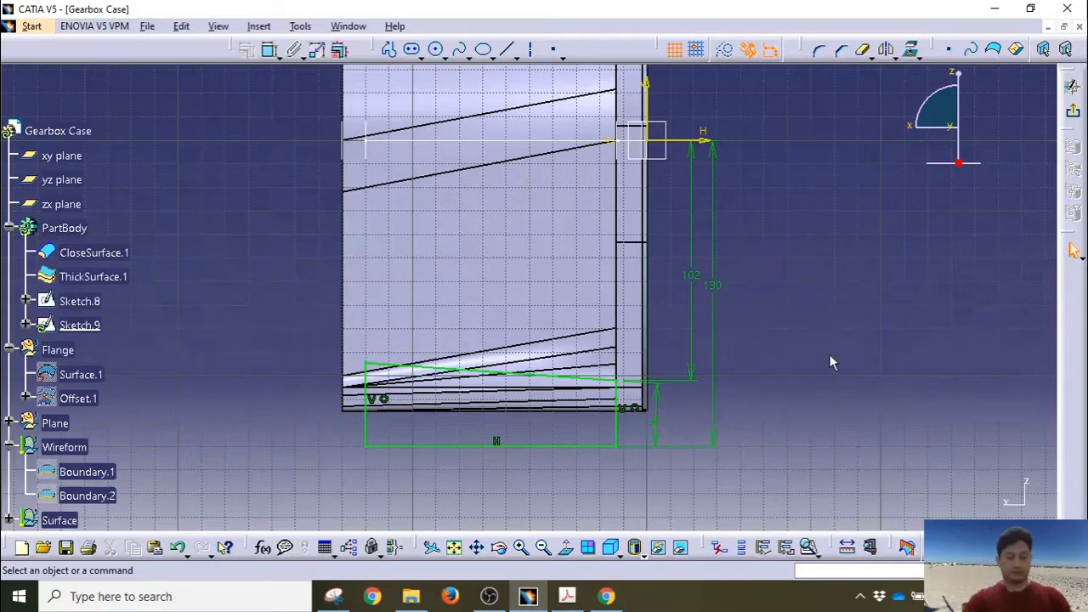
{"action": "left_click", "coordinate": [259, 26]}
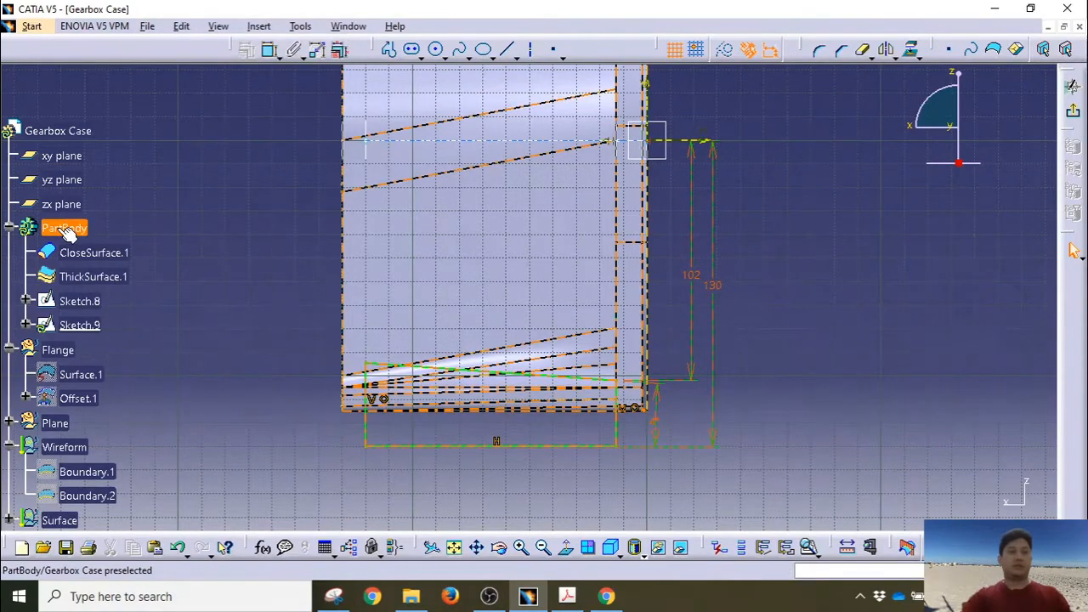
Step: Exit the sketch and insert a new body, Body.2, into the Gearbox Case part
{"action": "left_click", "coordinate": [64, 128]}
{"action": "left_click", "coordinate": [259, 26]}
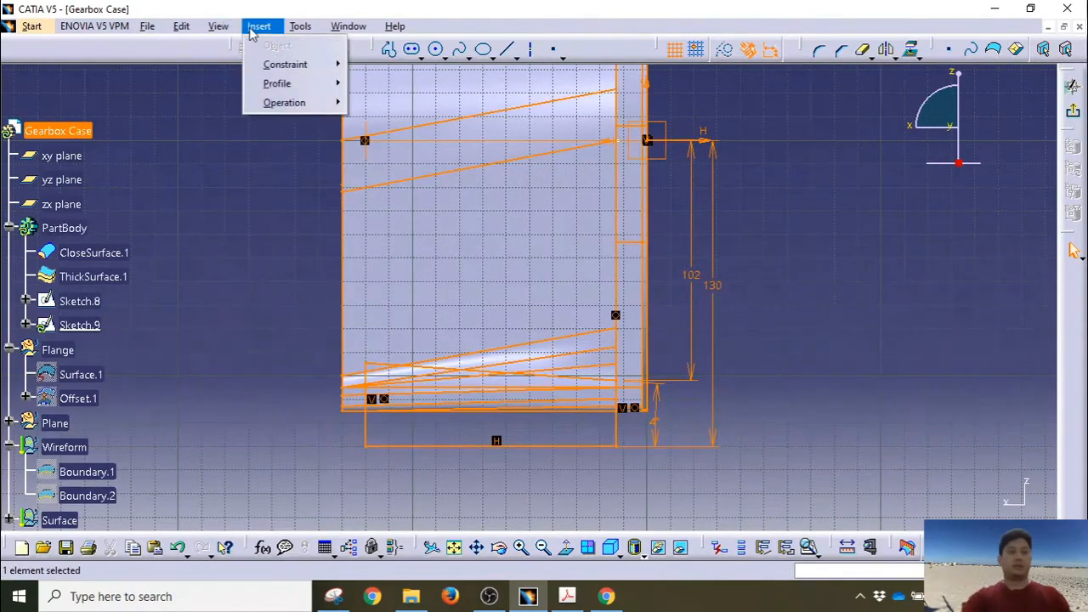
{"action": "left_click", "coordinate": [257, 28]}
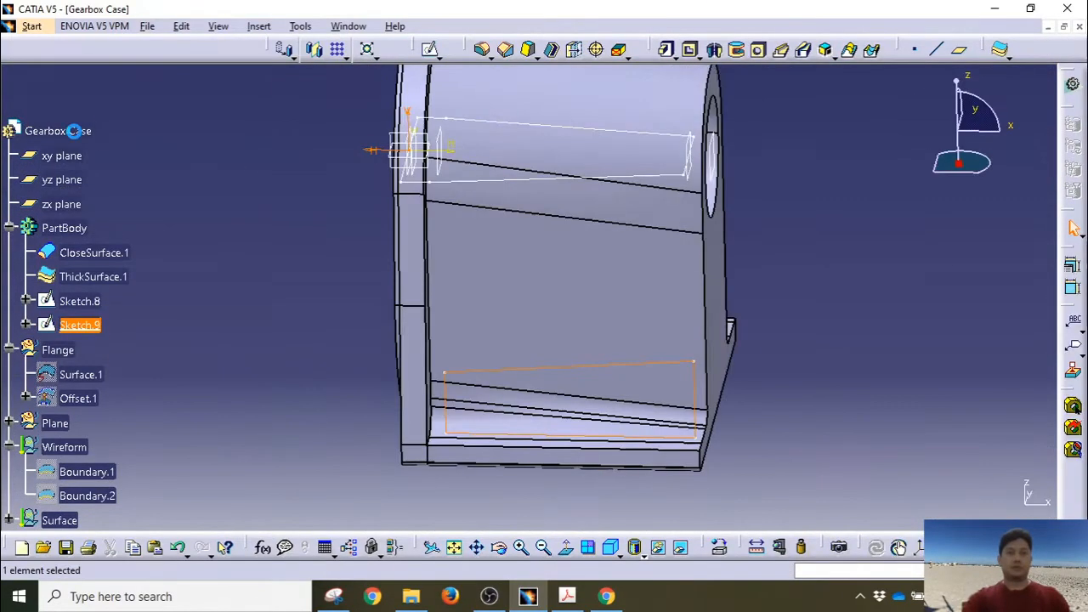
{"action": "left_click", "coordinate": [77, 131]}
{"action": "left_click", "coordinate": [258, 26]}
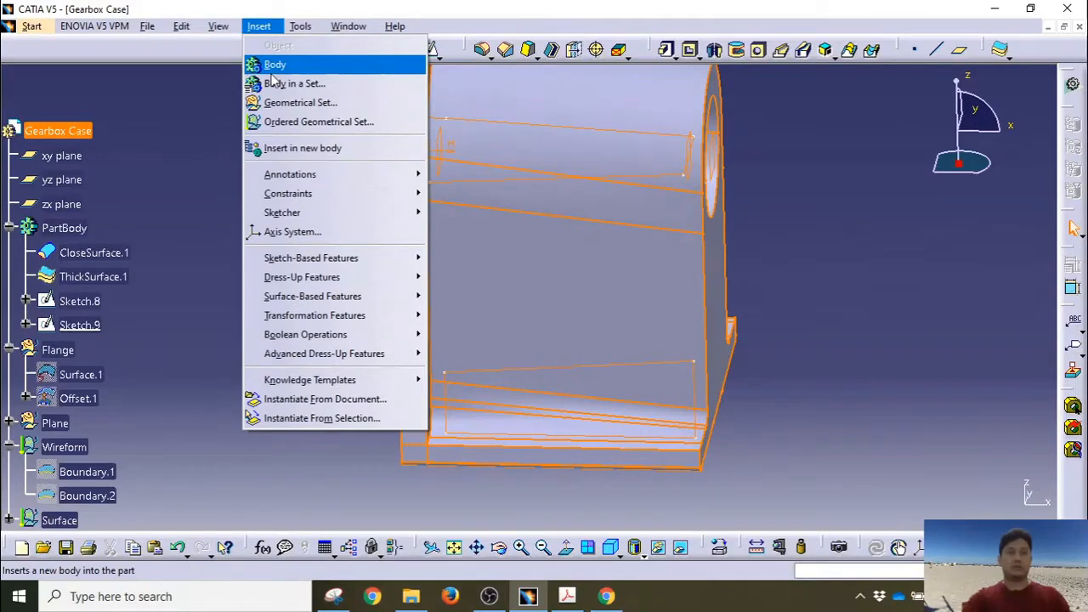
{"action": "left_click", "coordinate": [272, 68]}
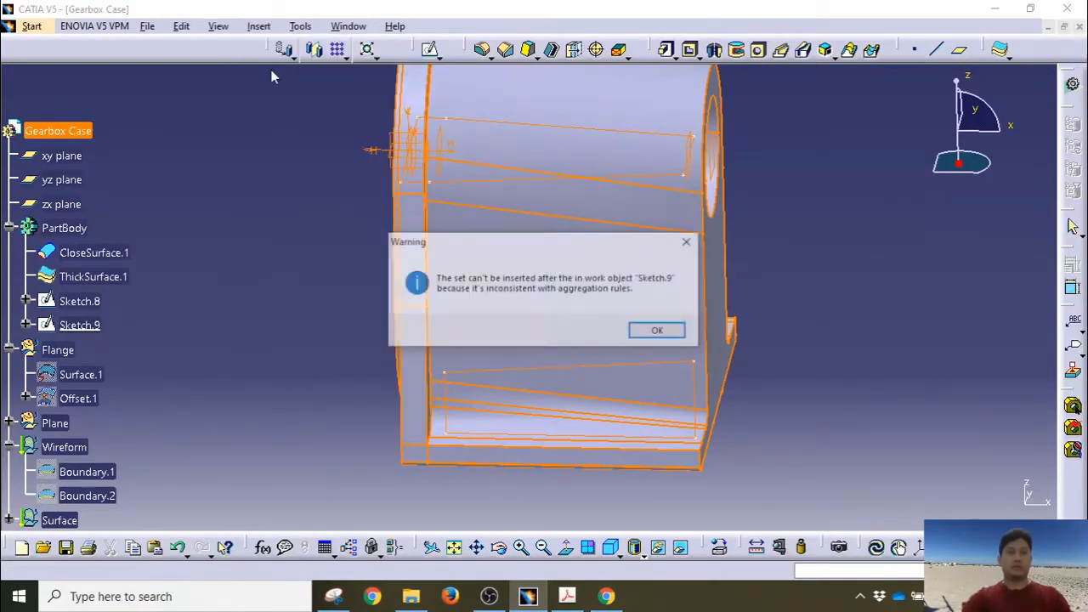
{"action": "left_click", "coordinate": [679, 335]}
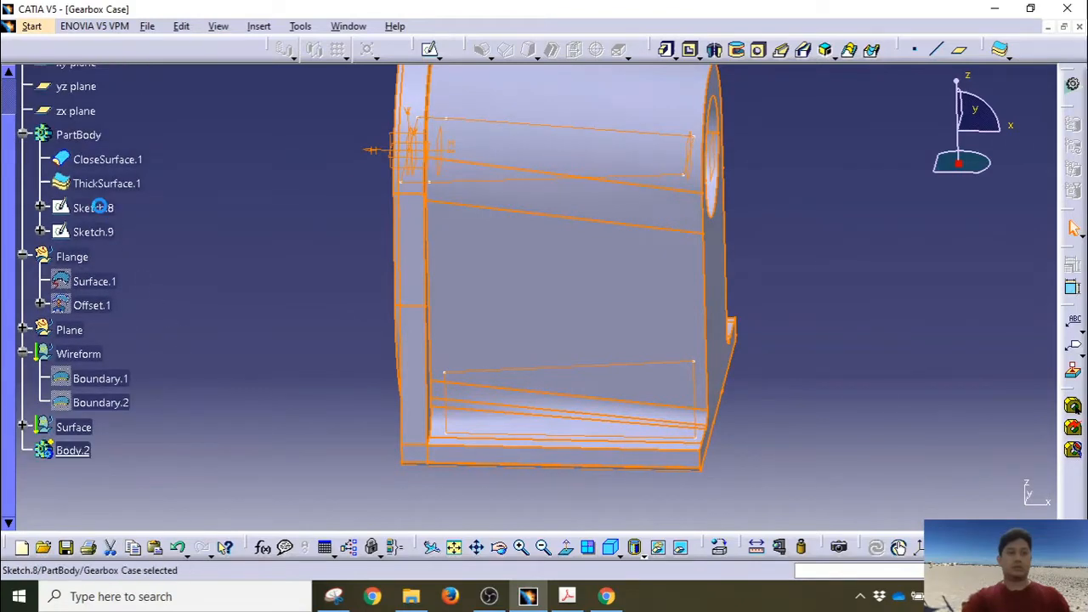
Step: Move Sketch.8 and Sketch.9 under Body.2 in the tree
{"action": "left_click", "coordinate": [100, 207]}
{"action": "left_click", "coordinate": [95, 232], "text": "ctrl"}
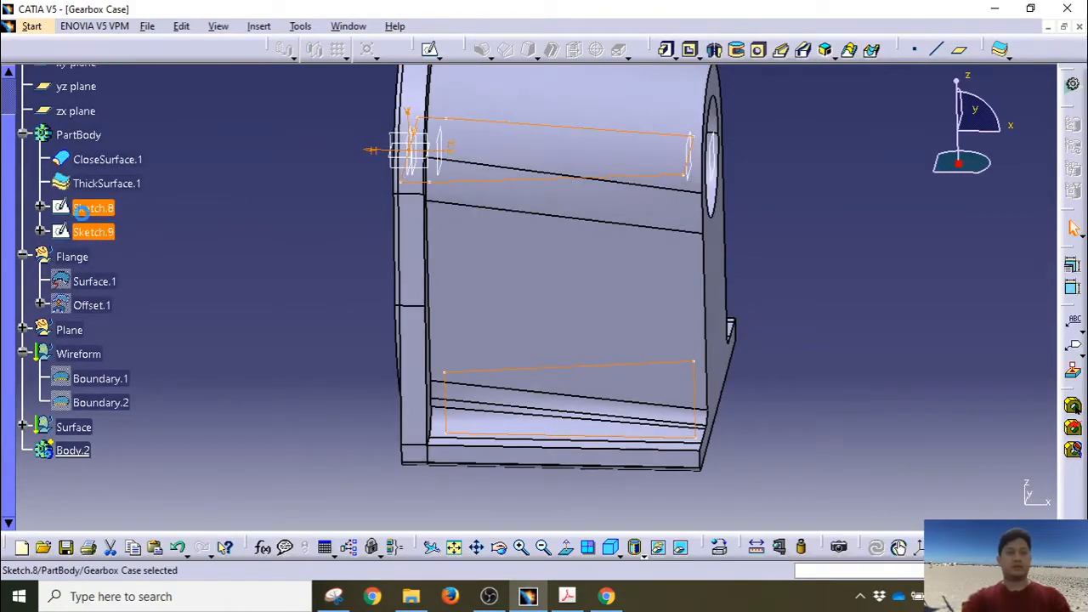
{"action": "mouse_move", "coordinate": [80, 213]}
{"action": "left_mouse_down"}
{"action": "mouse_move", "coordinate": [90, 457]}
{"action": "mouse_move", "coordinate": [61, 450]}
{"action": "left_mouse_up"}
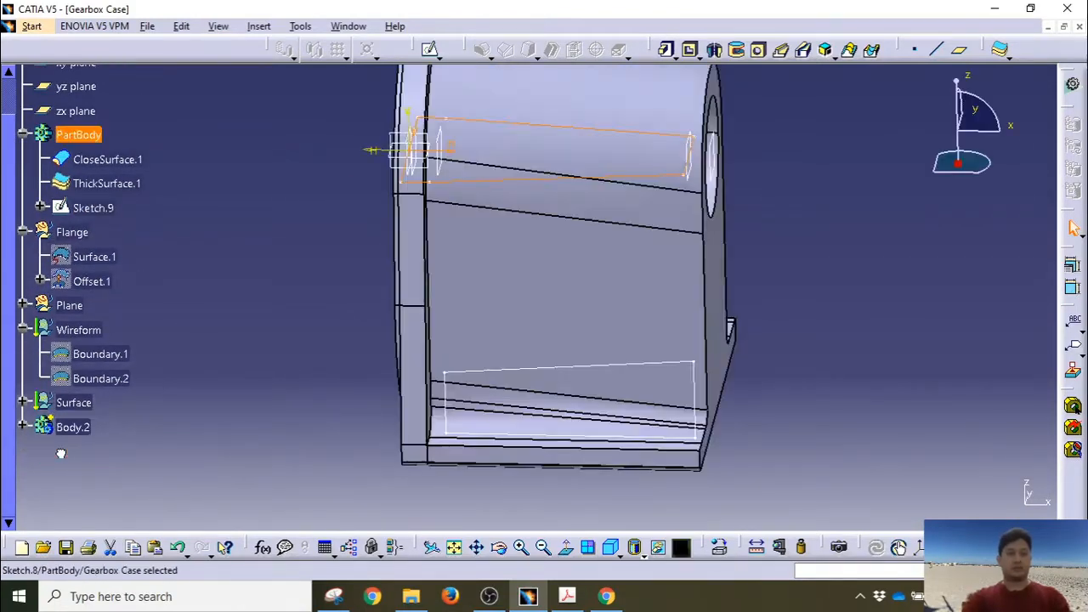
{"action": "left_click", "coordinate": [92, 210]}
{"action": "mouse_move", "coordinate": [94, 241]}
{"action": "left_mouse_down"}
{"action": "mouse_move", "coordinate": [92, 417]}
{"action": "mouse_move", "coordinate": [78, 431]}
{"action": "left_mouse_up"}
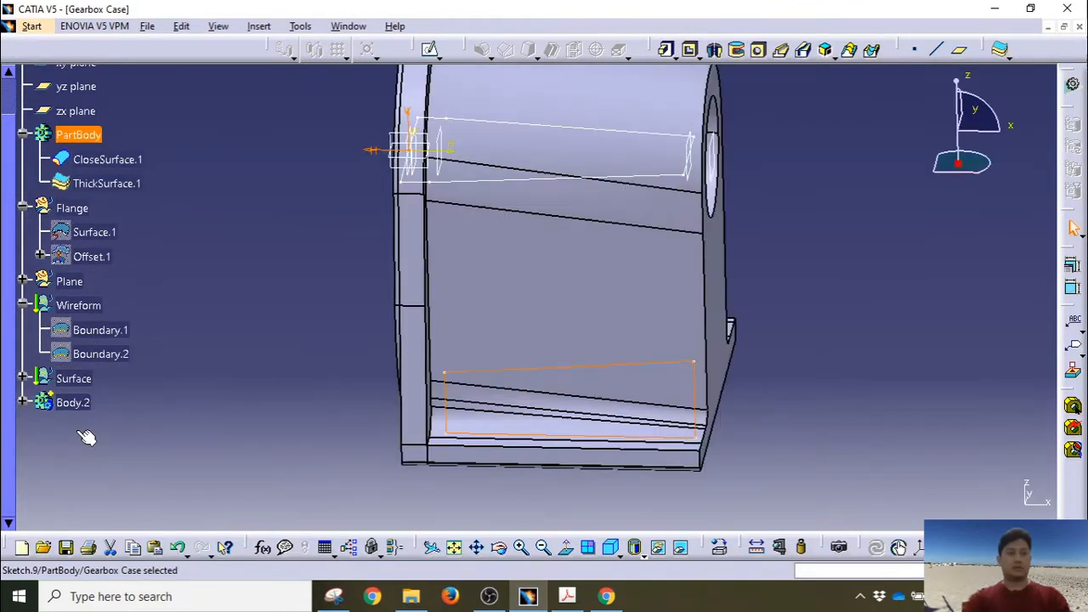
{"action": "left_click", "coordinate": [24, 402]}
{"action": "left_click", "coordinate": [171, 400]}
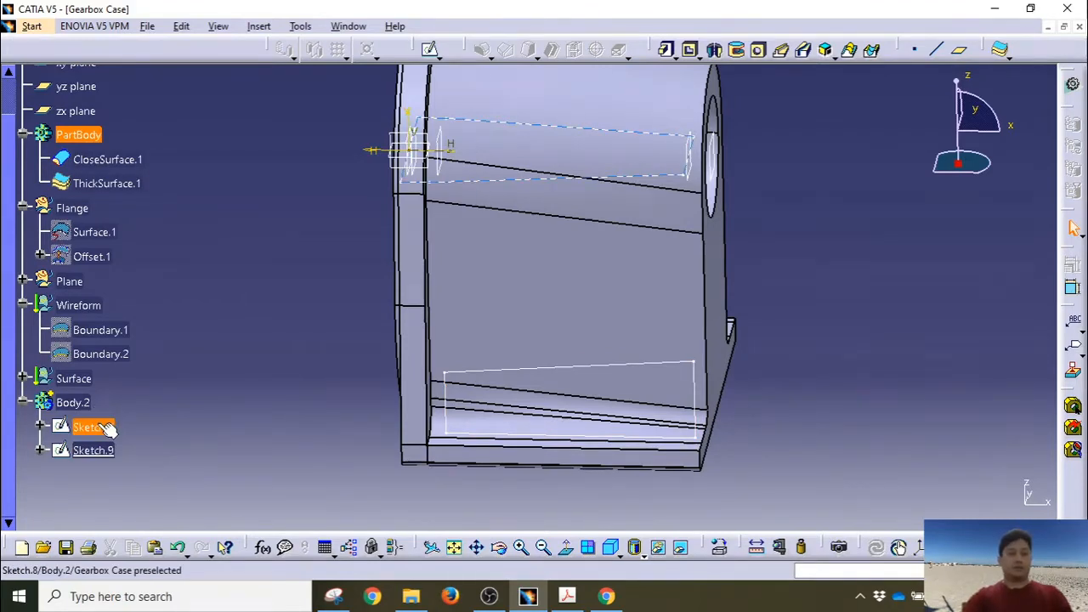
Step: Define Body.2 as the in-work object
{"action": "left_click", "coordinate": [825, 53]}
{"action": "left_click", "coordinate": [92, 427]}
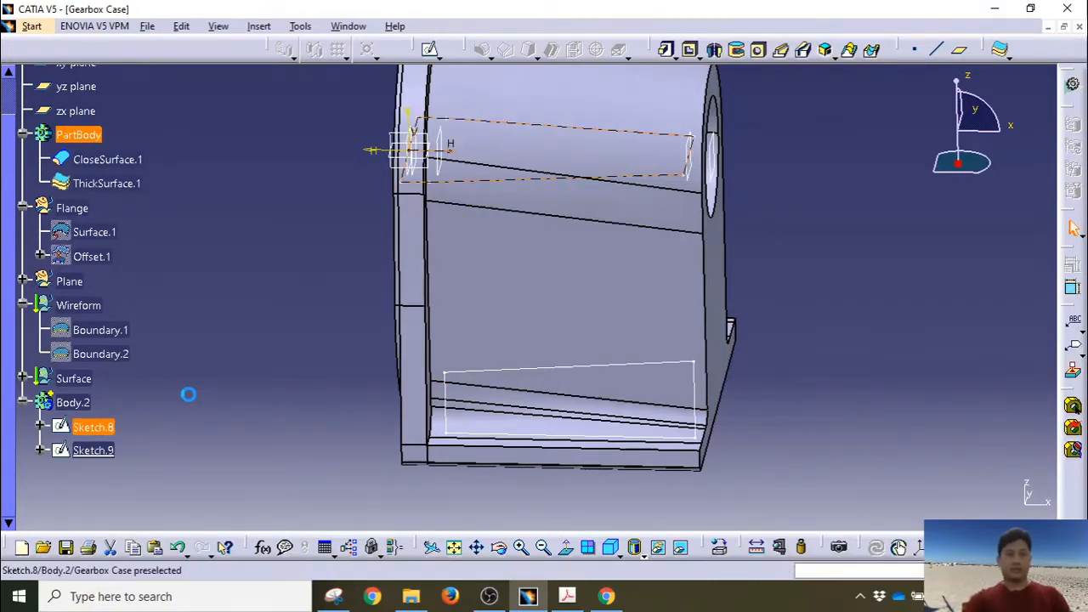
{"action": "right_click", "coordinate": [88, 403]}
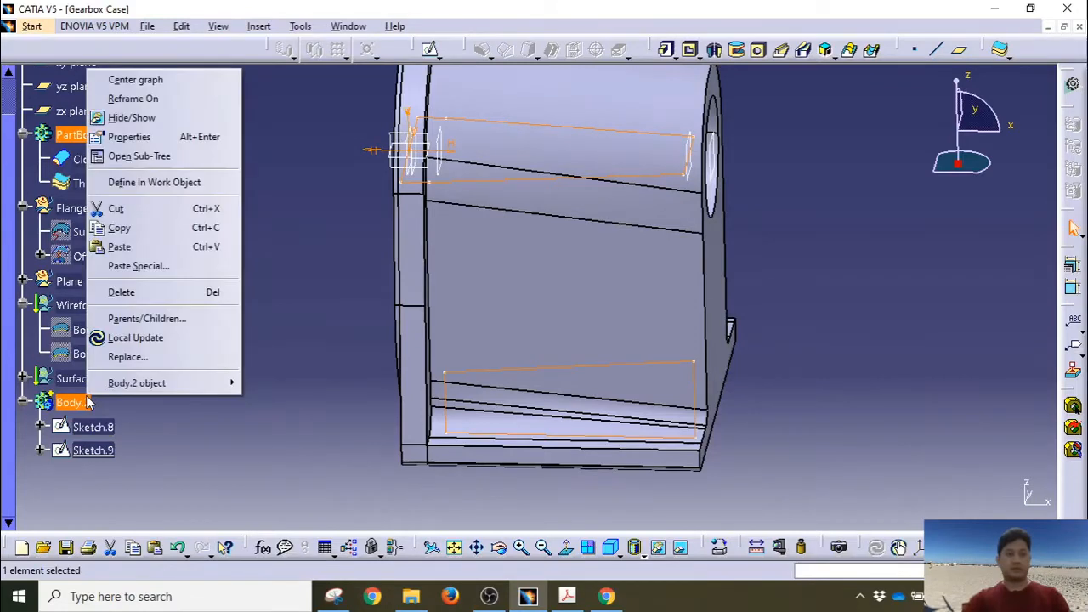
{"action": "left_click", "coordinate": [132, 118]}
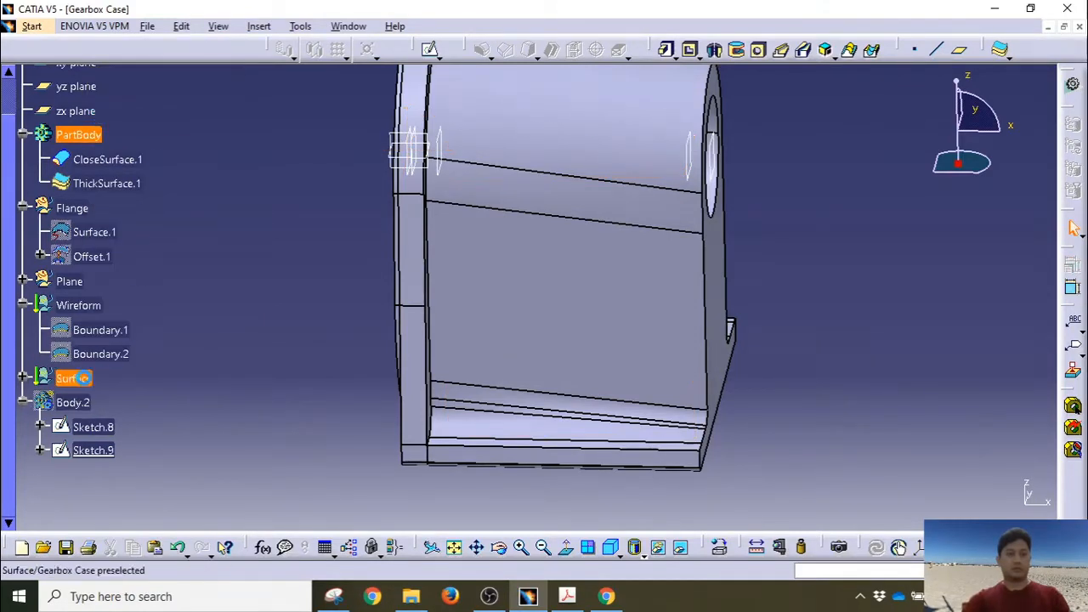
{"action": "right_click", "coordinate": [70, 405]}
{"action": "left_click", "coordinate": [119, 125]}
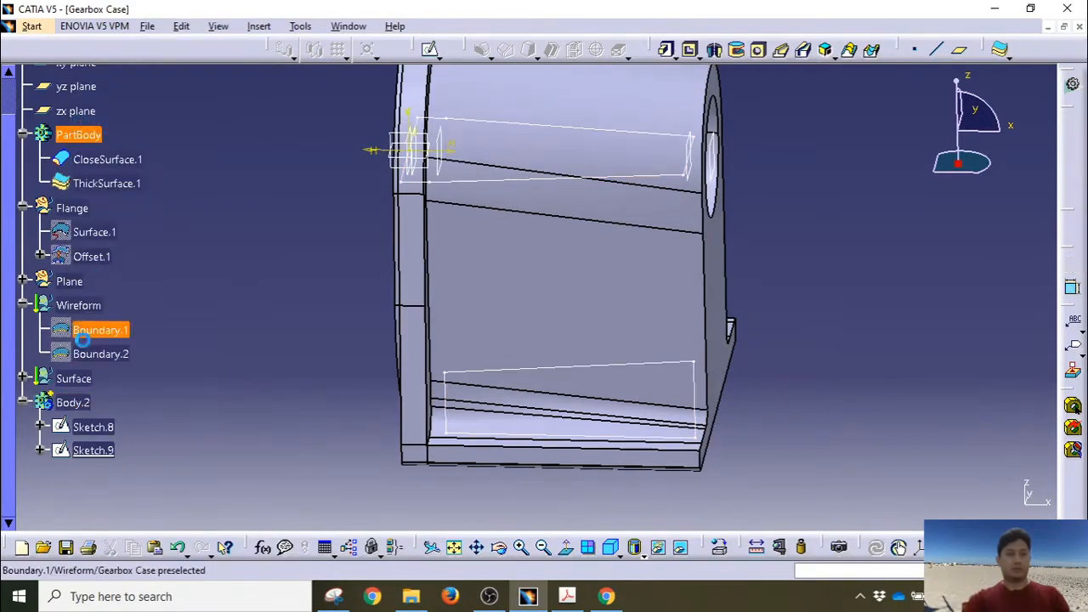
{"action": "right_click", "coordinate": [77, 405]}
{"action": "left_click", "coordinate": [166, 182]}
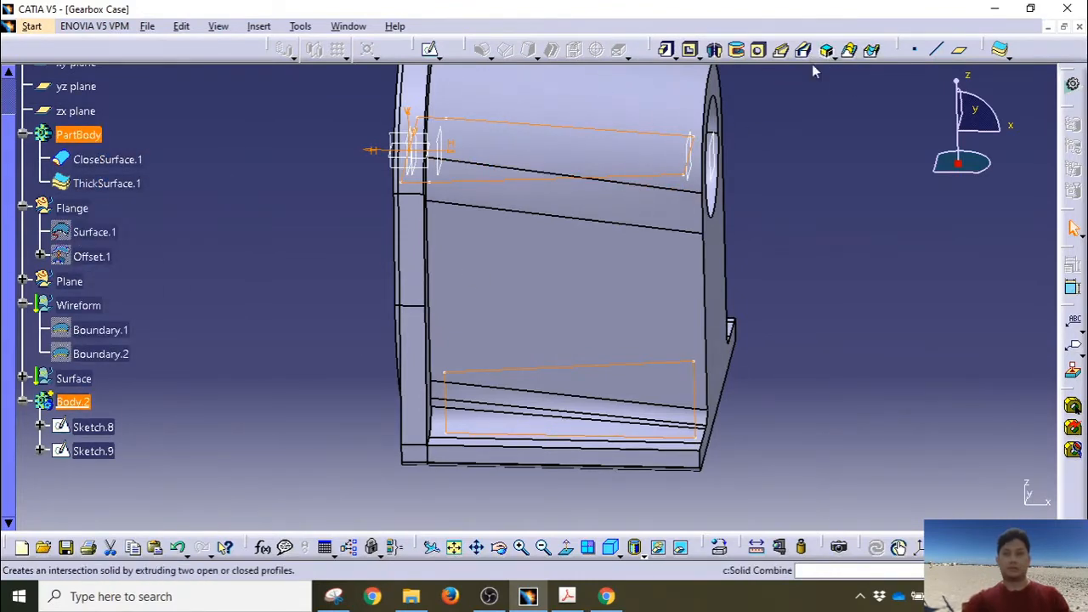
Step: Pick Sketch.8 and Sketch.9 as Solid Combine profiles to create Combine.1
{"action": "left_click", "coordinate": [96, 430]}
{"action": "left_click", "coordinate": [96, 431]}
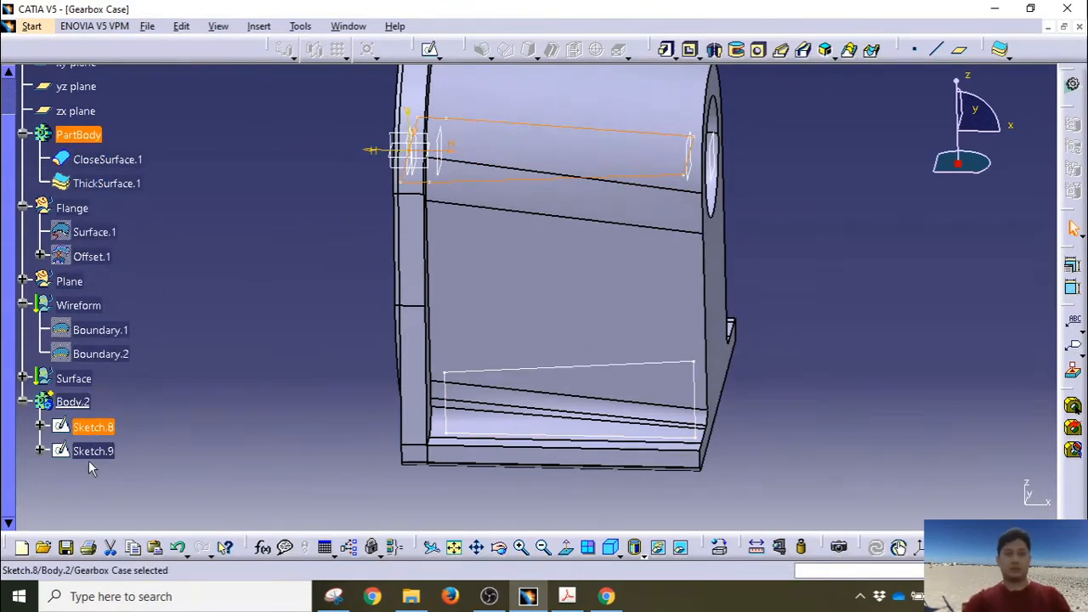
{"action": "left_click", "coordinate": [899, 547]}
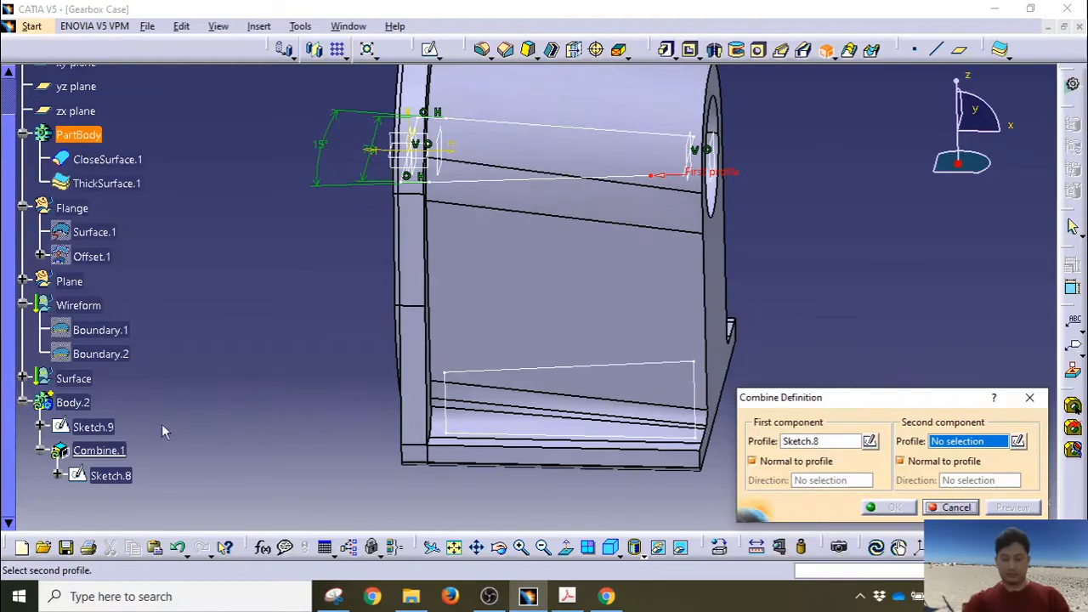
{"action": "left_click", "coordinate": [107, 428]}
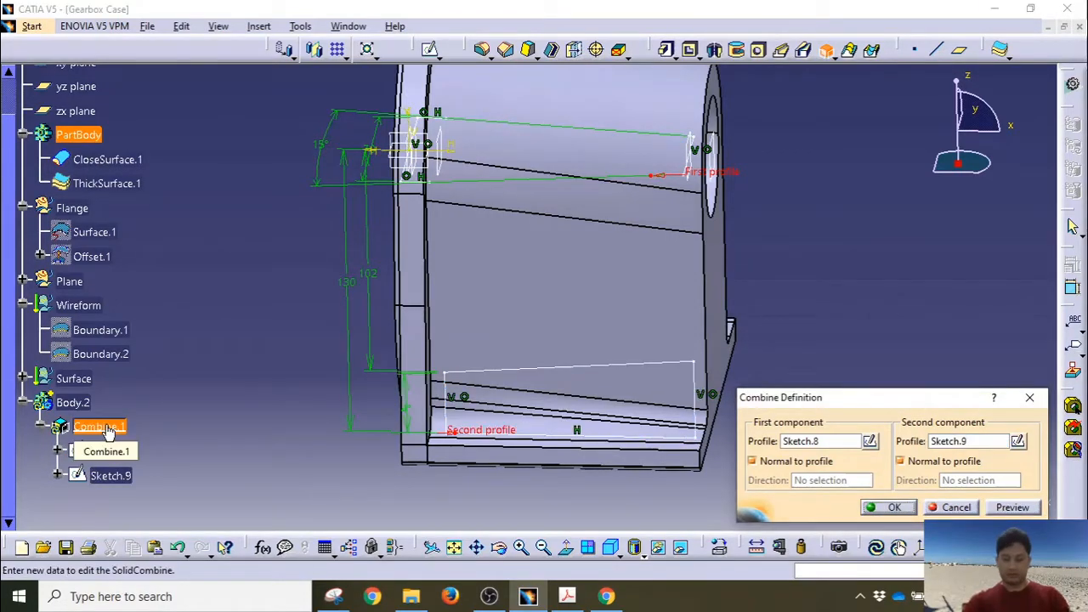
{"action": "left_click", "coordinate": [892, 508]}
{"action": "middle_click_drag", "start_coordinate": [272, 319], "coordinate": [351, 362]}
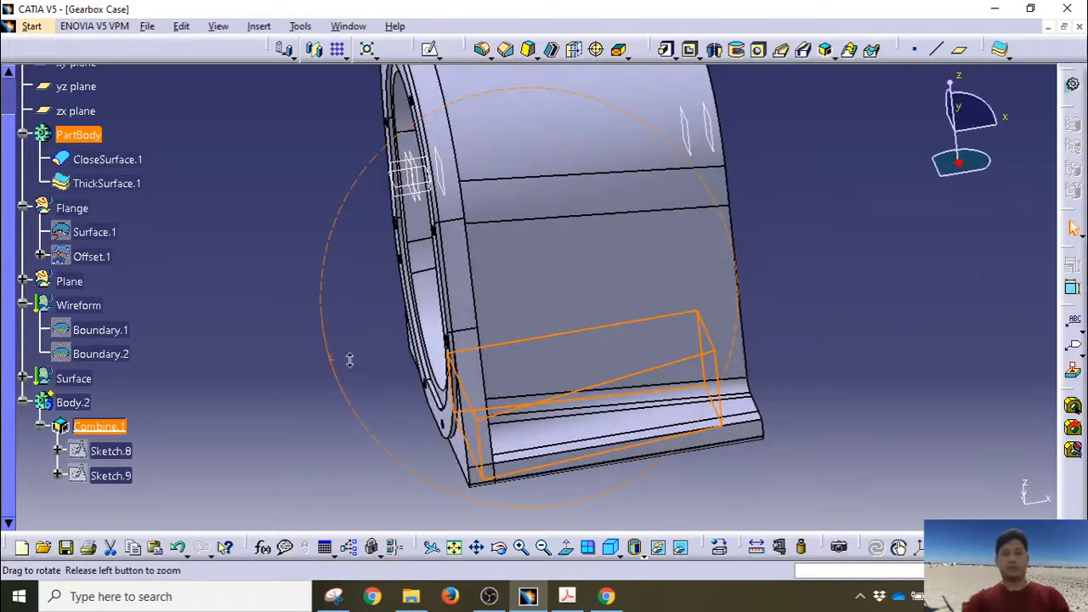
{"action": "left_click", "coordinate": [68, 403]}
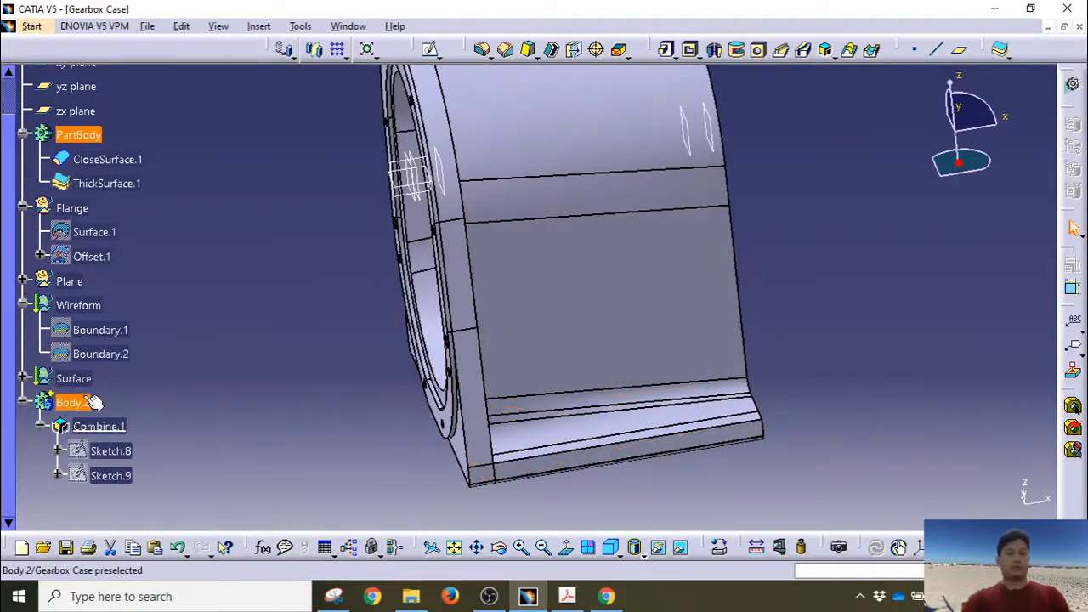
Step: Apply a Remove boolean of Body.2 from PartBody and inspect the resulting wedge recess
{"action": "left_click", "coordinate": [265, 27]}
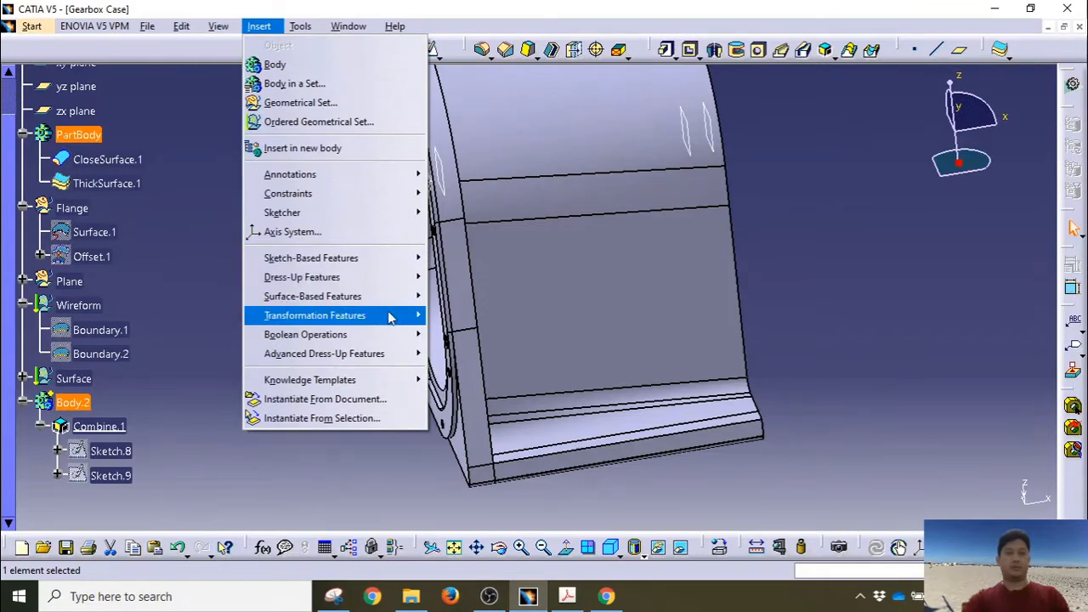
{"action": "mouse_move", "coordinate": [389, 335]}
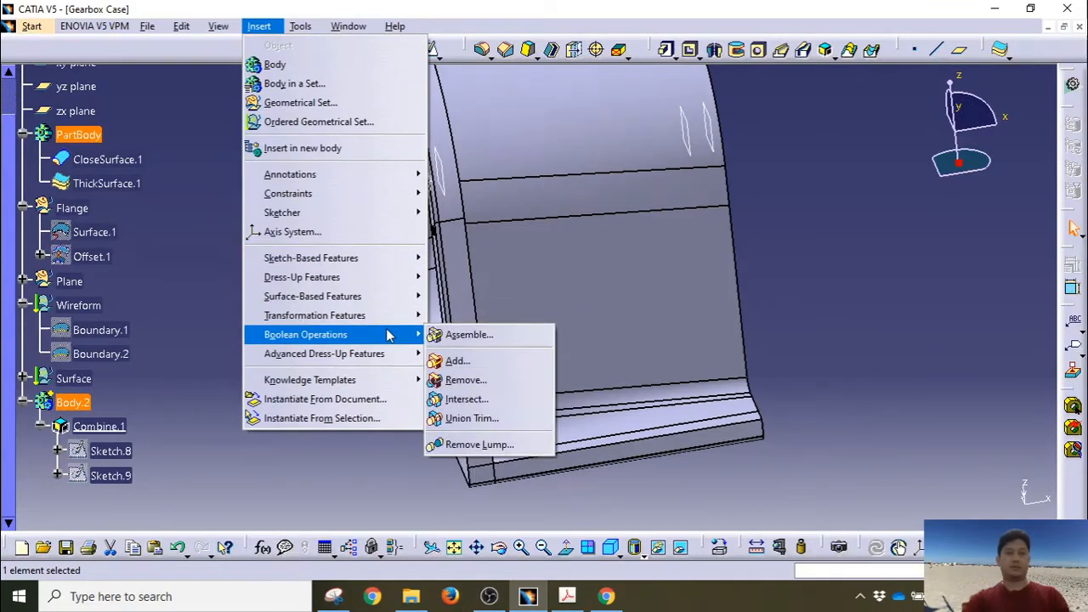
{"action": "left_click", "coordinate": [459, 380]}
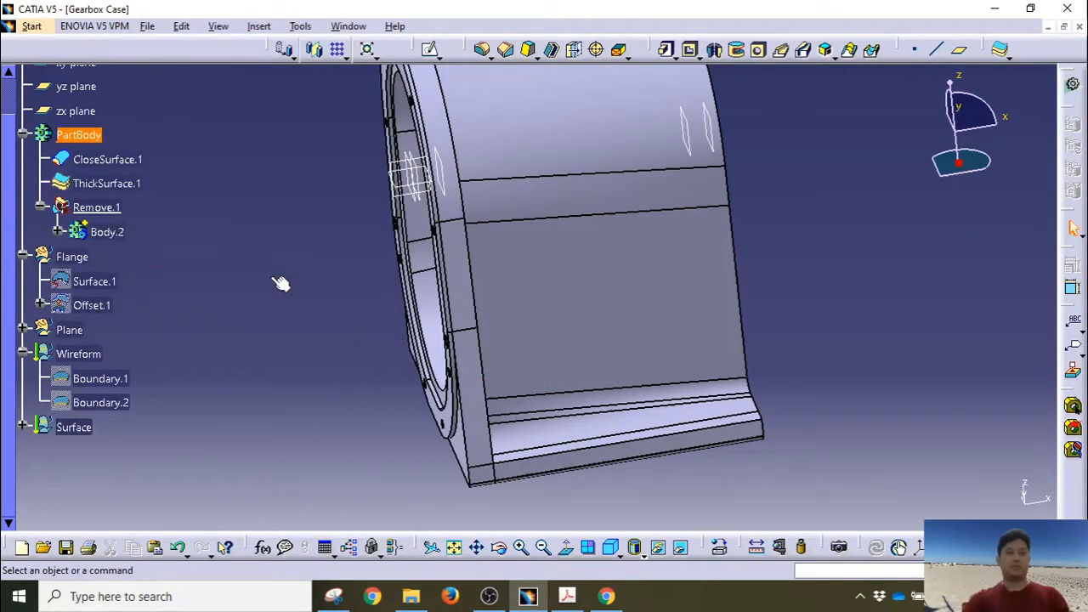
{"action": "middle_click_drag", "start_coordinate": [323, 276], "coordinate": [419, 304]}
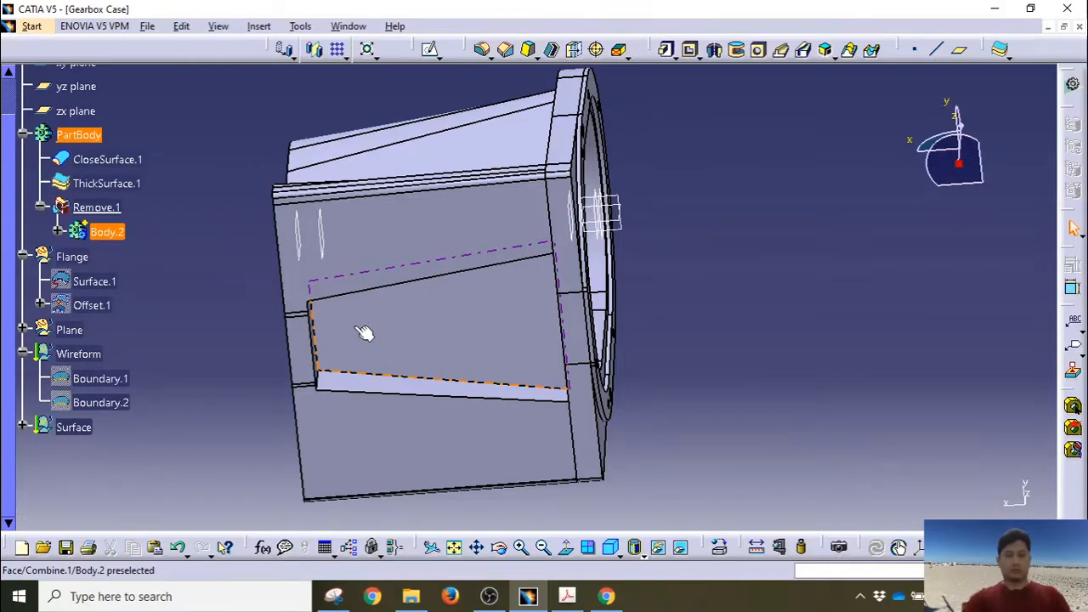
{"action": "middle_click_drag", "start_coordinate": [363, 333], "coordinate": [651, 250]}
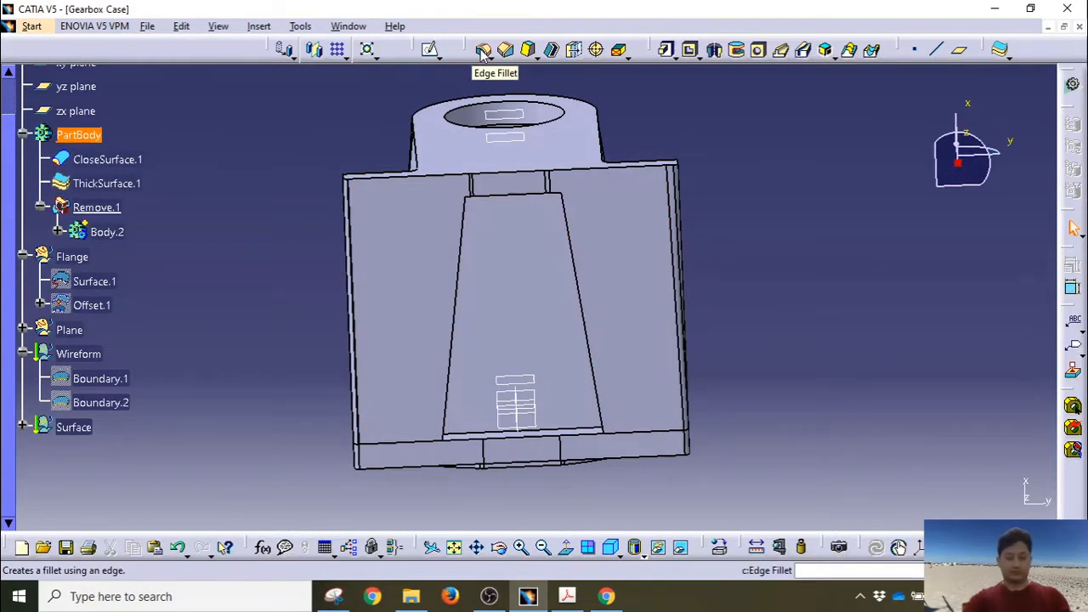
Step: Add EdgeFillet.1 with 5 mm radius on six edges of the wedge-shaped recess
{"action": "middle_click_drag", "start_coordinate": [522, 279], "coordinate": [382, 233]}
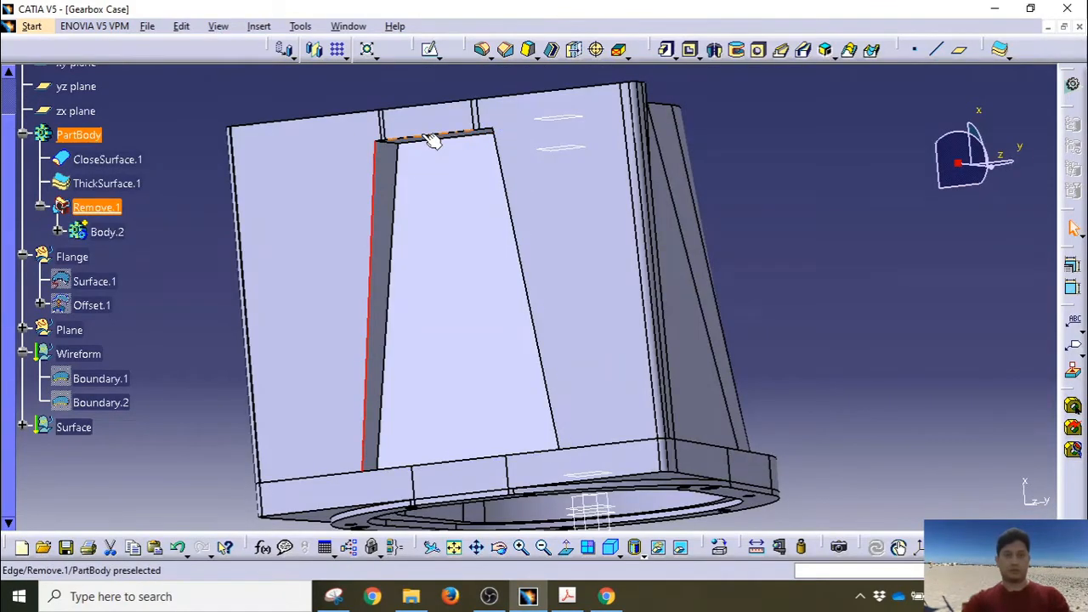
{"action": "middle_click_drag", "start_coordinate": [500, 185], "coordinate": [541, 357]}
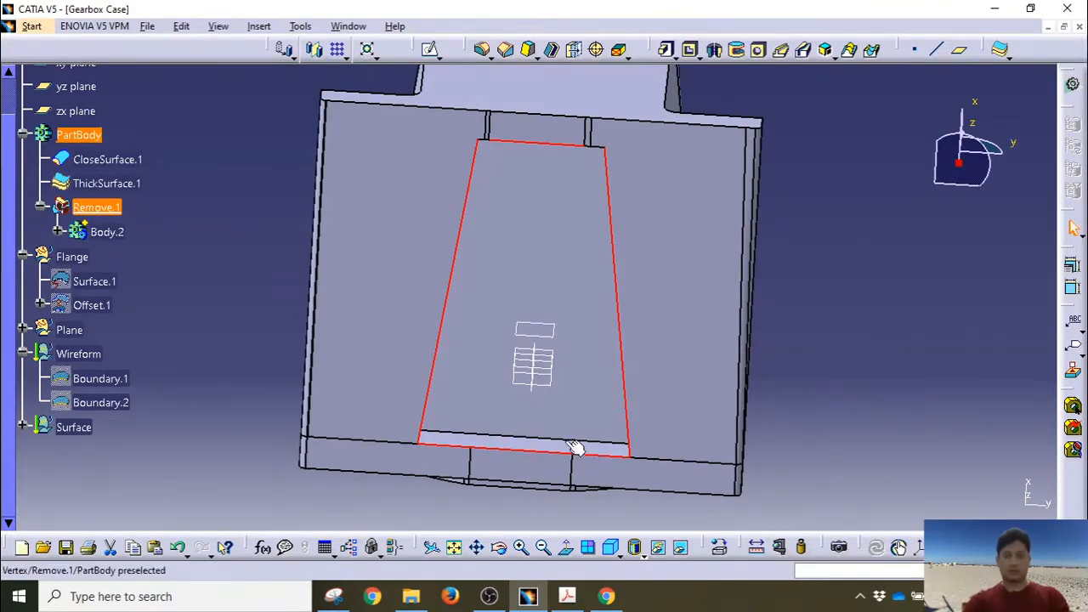
{"action": "middle_click_drag", "start_coordinate": [575, 450], "coordinate": [557, 196]}
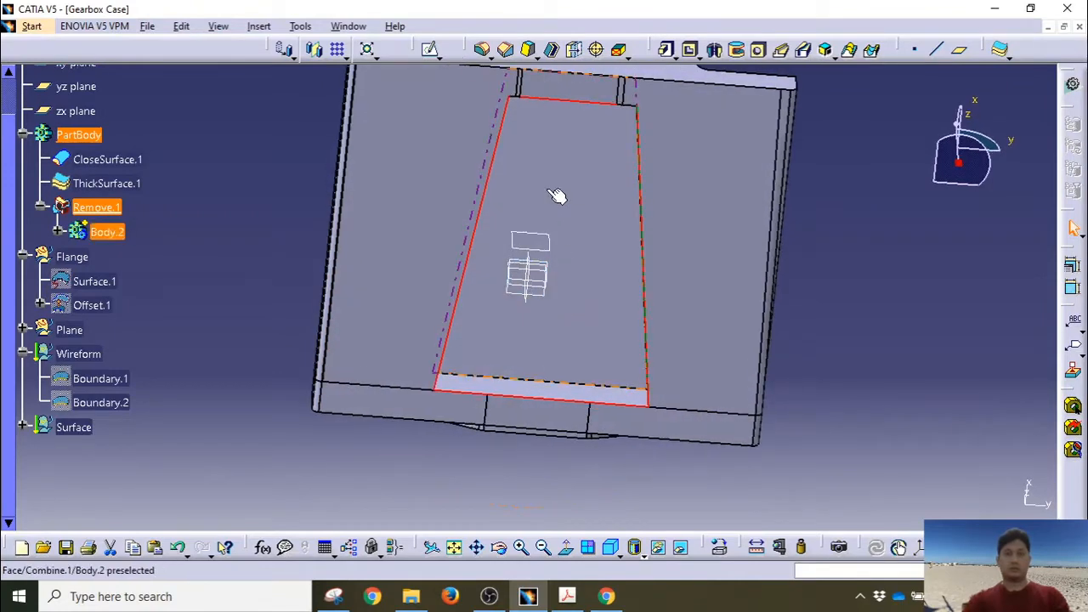
{"action": "left_click", "coordinate": [482, 50]}
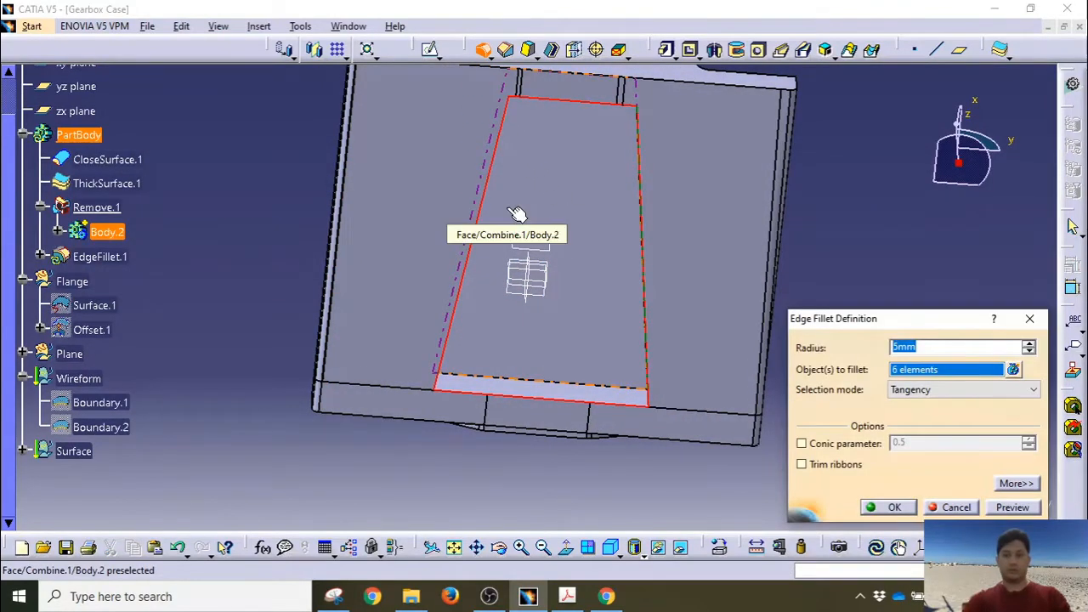
{"action": "left_click", "coordinate": [1019, 507]}
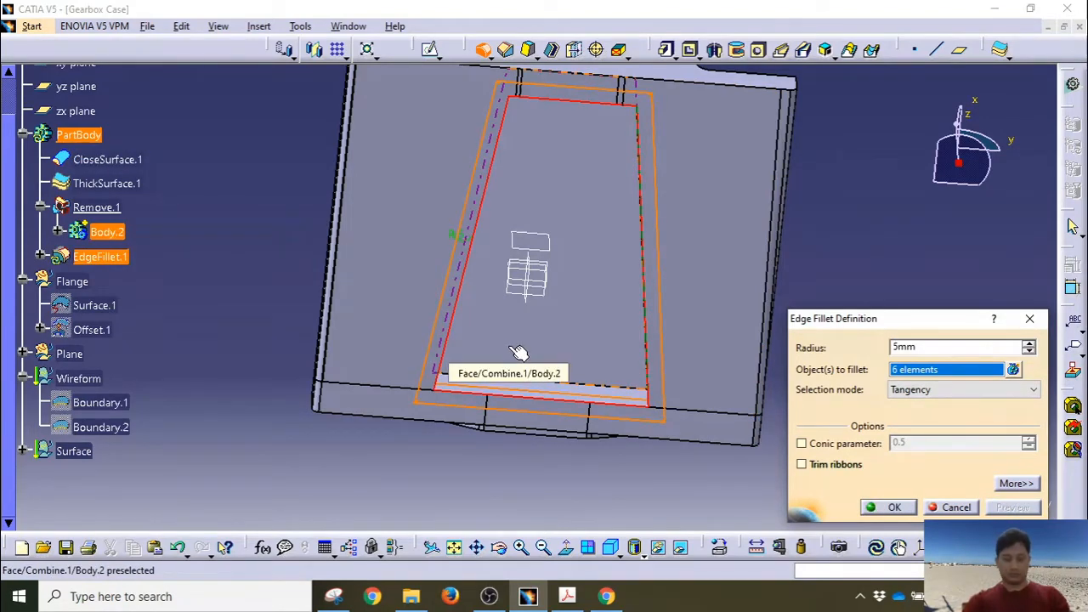
{"action": "left_click", "coordinate": [886, 508]}
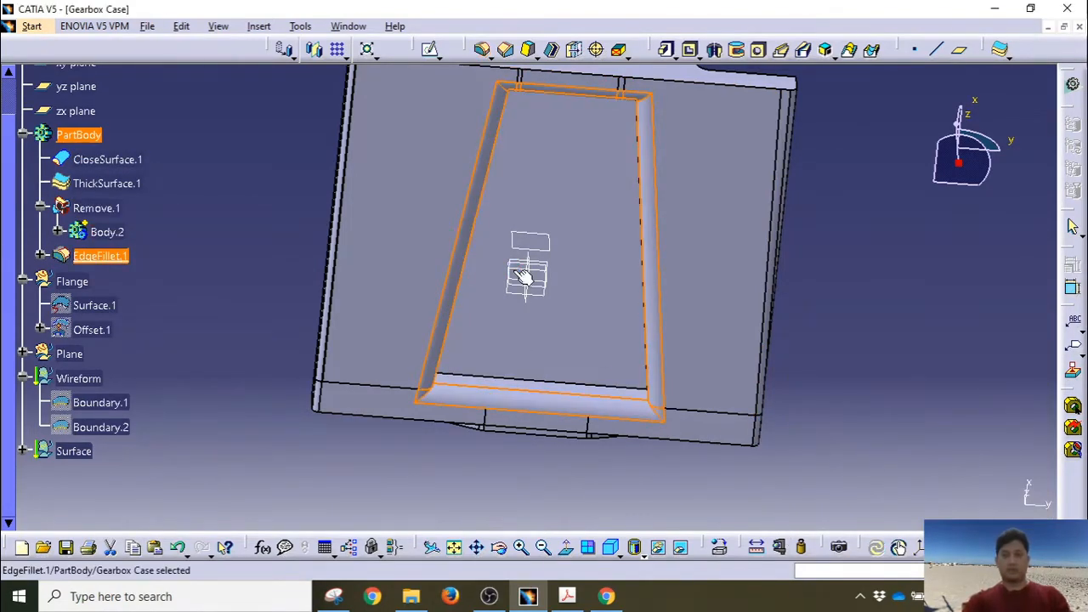
{"action": "middle_click_drag", "start_coordinate": [523, 276], "coordinate": [406, 336]}
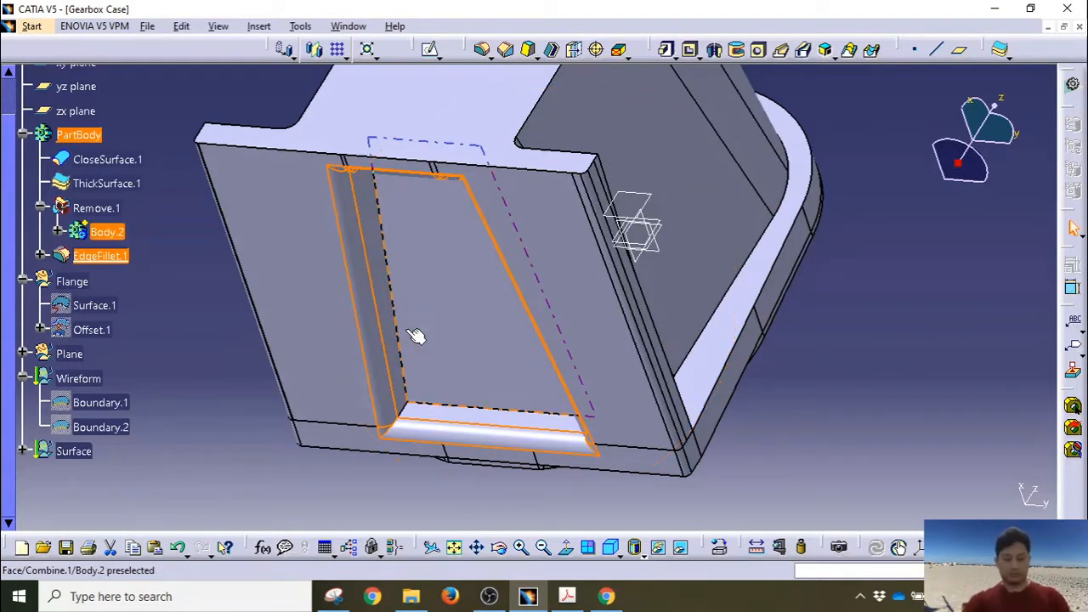
{"action": "middle_click_drag", "start_coordinate": [467, 249], "coordinate": [449, 263]}
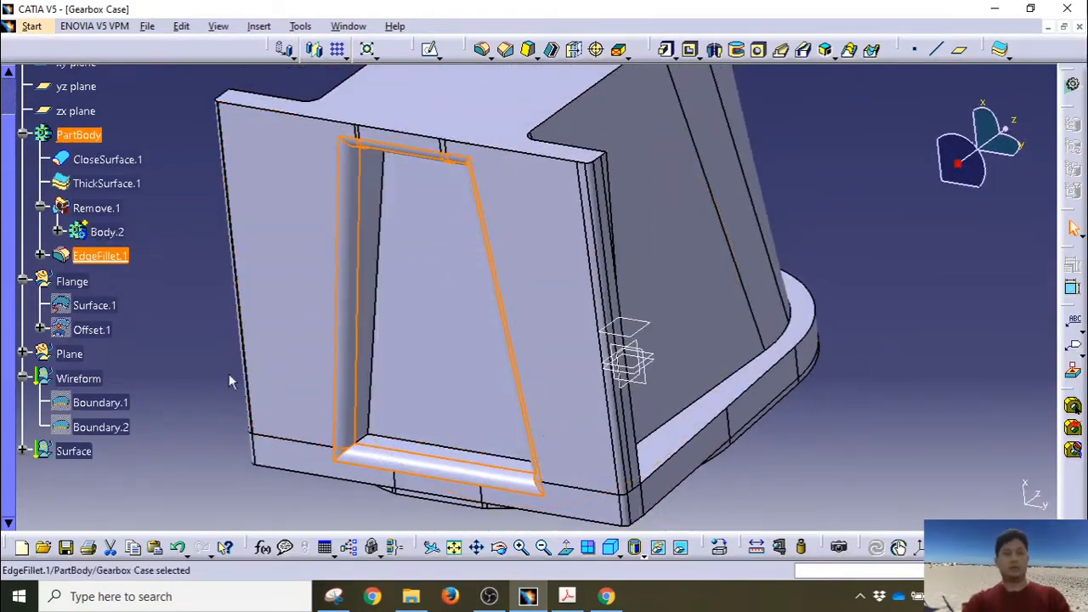
Step: Edit EdgeFillet.1 to add four more recess edges, totalling 10 elements at 5 mm
{"action": "double_click", "coordinate": [118, 257]}
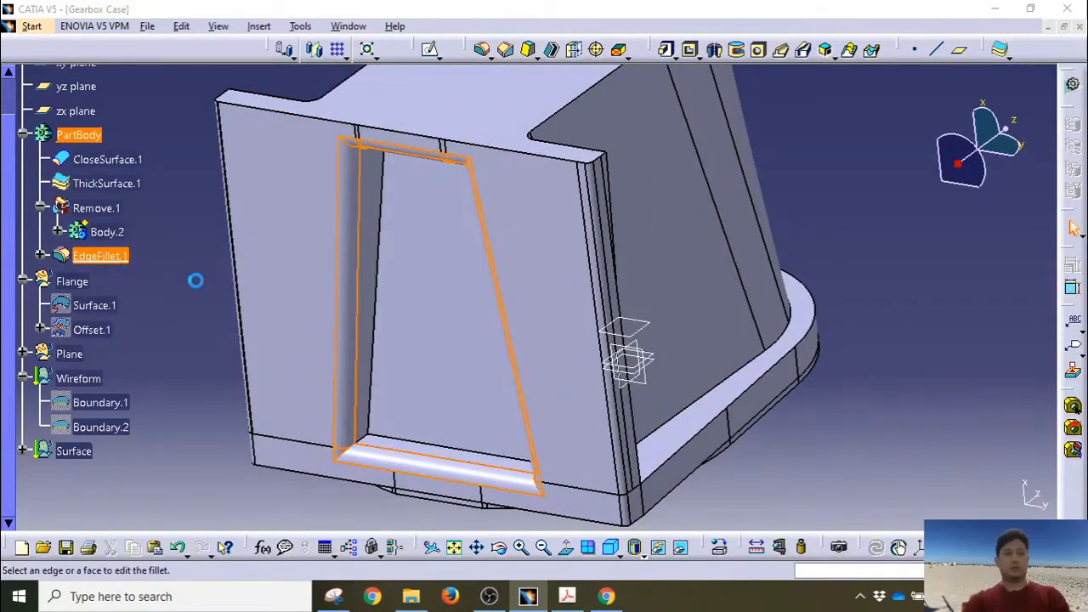
{"action": "middle_click_drag", "start_coordinate": [340, 287], "coordinate": [322, 268]}
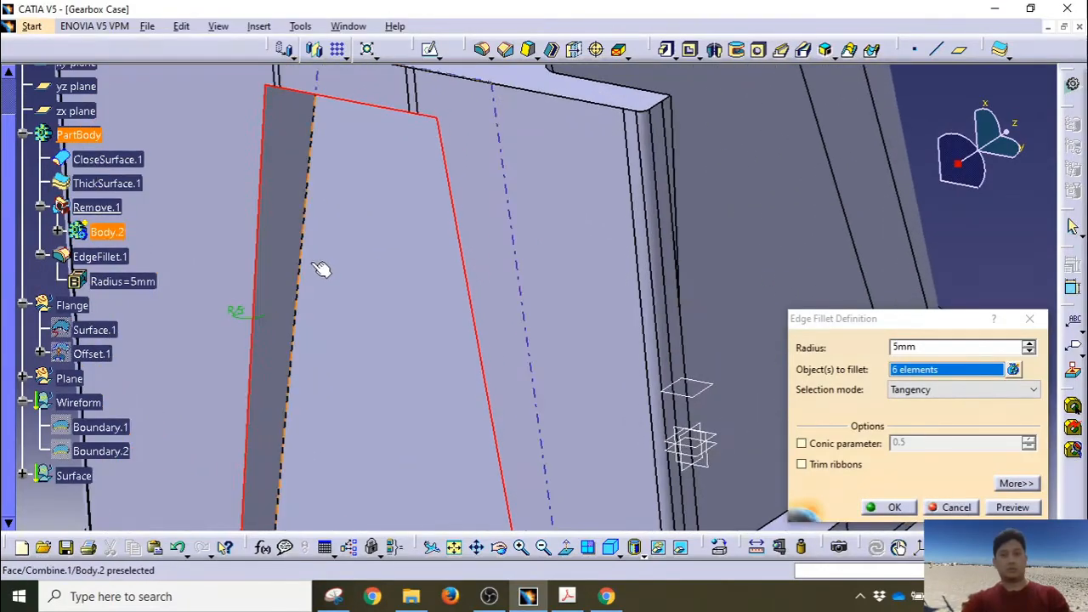
{"action": "left_click", "coordinate": [298, 254]}
{"action": "middle_click_drag", "start_coordinate": [331, 224], "coordinate": [625, 352]}
{"action": "left_click", "coordinate": [559, 293]}
{"action": "left_click", "coordinate": [650, 365]}
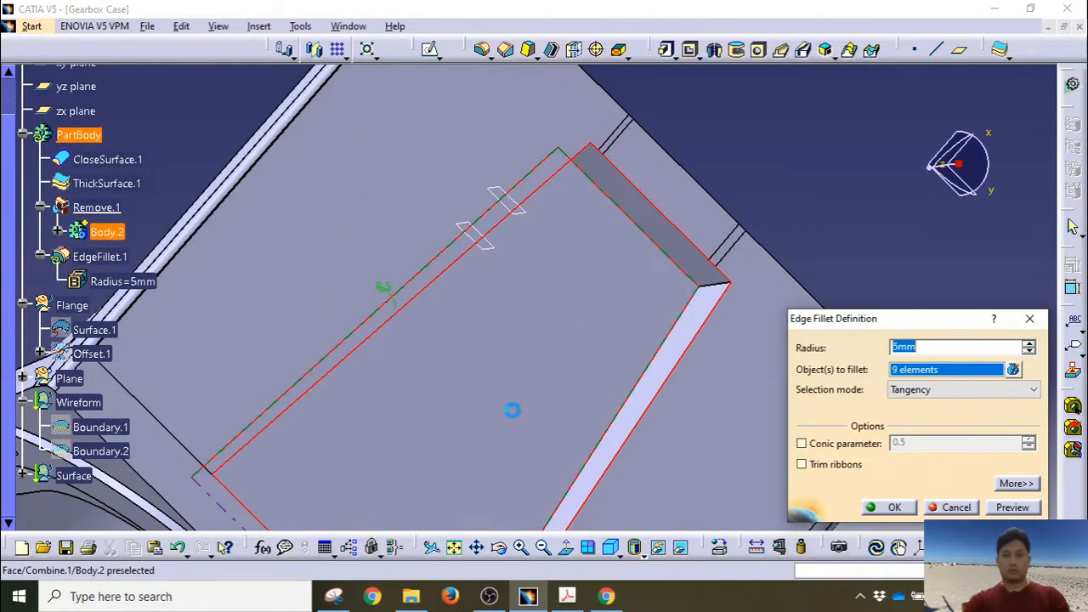
{"action": "middle_click_drag", "start_coordinate": [513, 408], "coordinate": [309, 366]}
{"action": "left_click", "coordinate": [336, 340]}
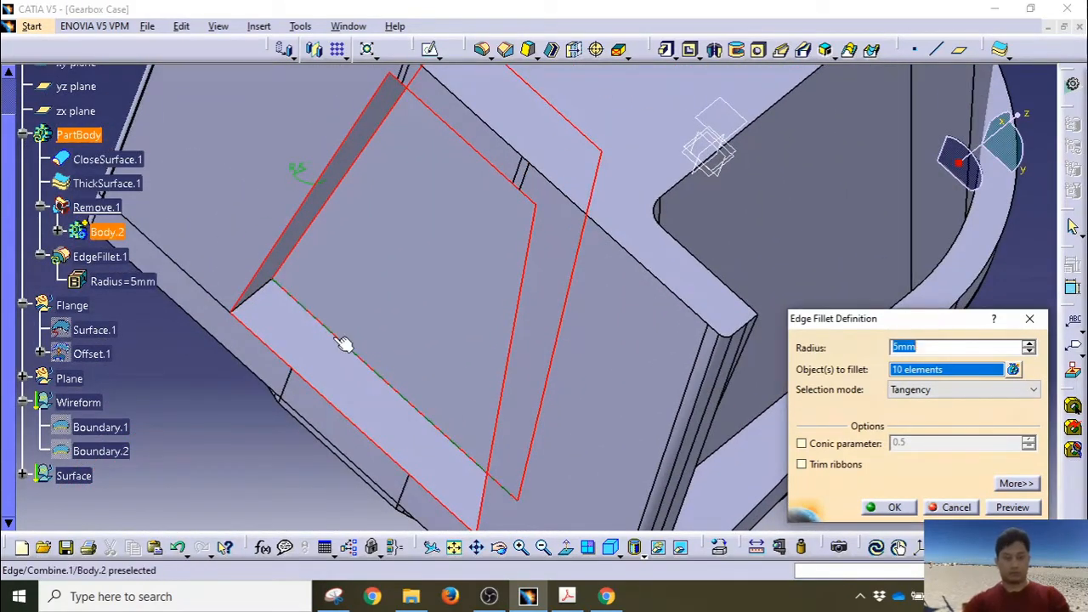
{"action": "left_click", "coordinate": [889, 508]}
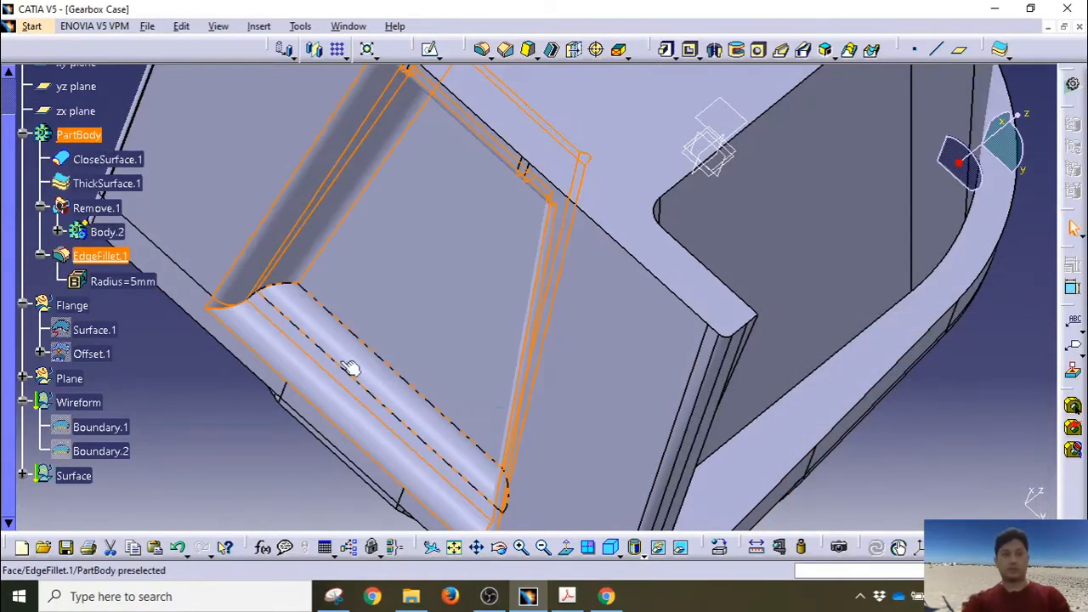
{"action": "middle_click_drag", "start_coordinate": [303, 340], "coordinate": [320, 302]}
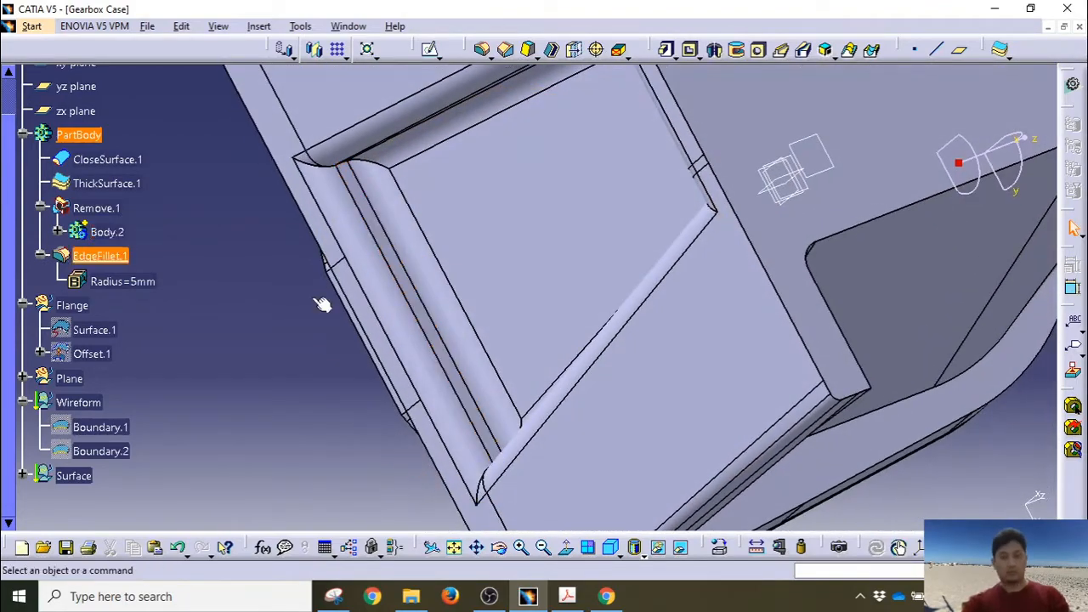
Step: Reopen EdgeFillet.1 to review its settings and close it unchanged
{"action": "double_click", "coordinate": [116, 258]}
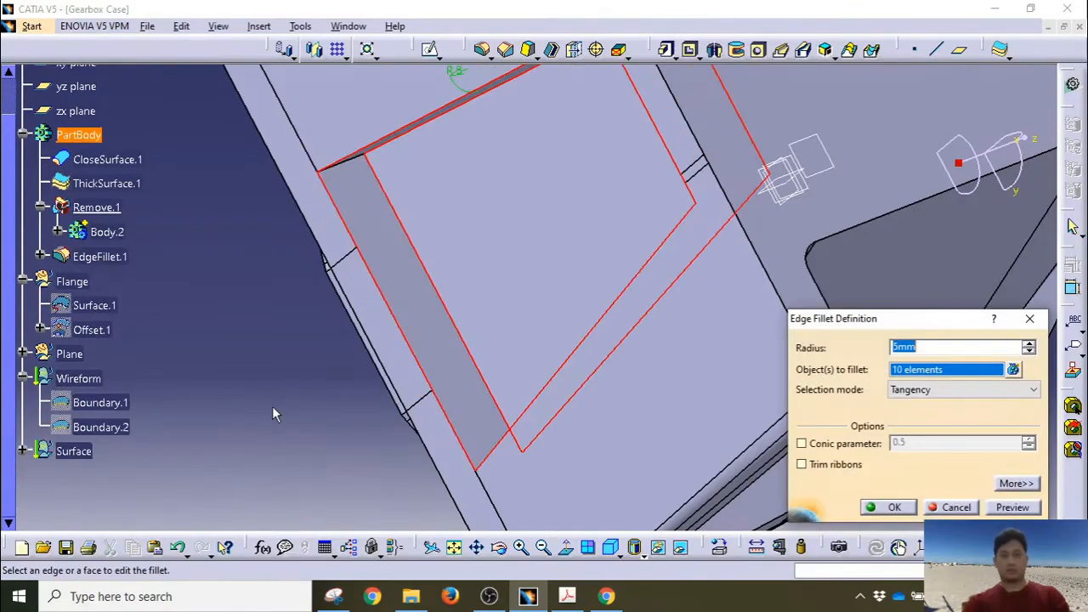
{"action": "left_click", "coordinate": [950, 508]}
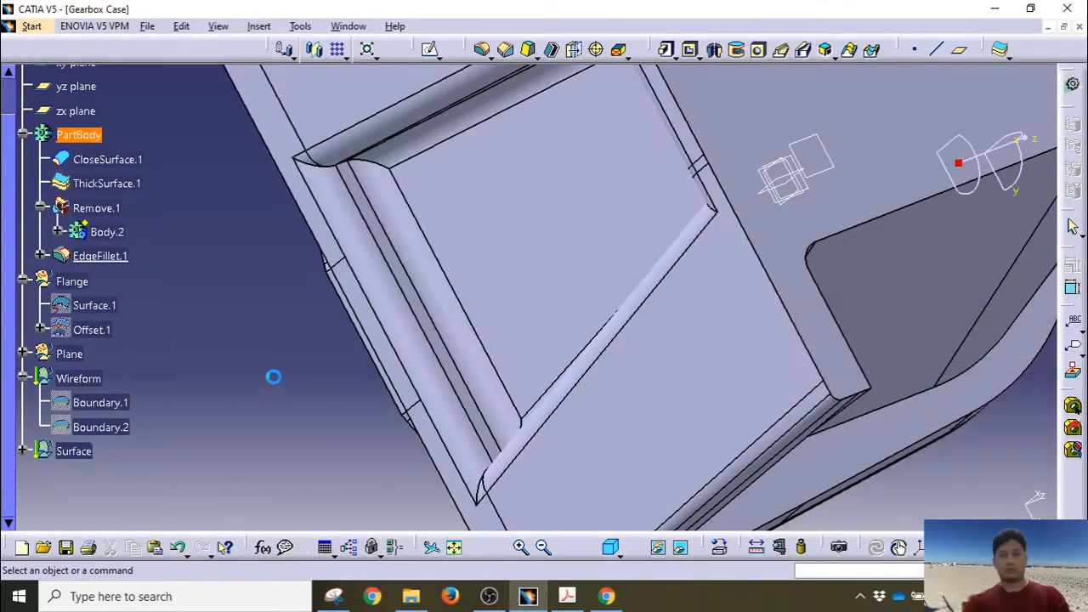
{"action": "middle_click_drag", "start_coordinate": [504, 316], "coordinate": [408, 479]}
Step: Reopen EdgeFillet.1, add an underside recess edge and preview the 5 mm fillet
{"action": "left_click", "coordinate": [454, 547]}
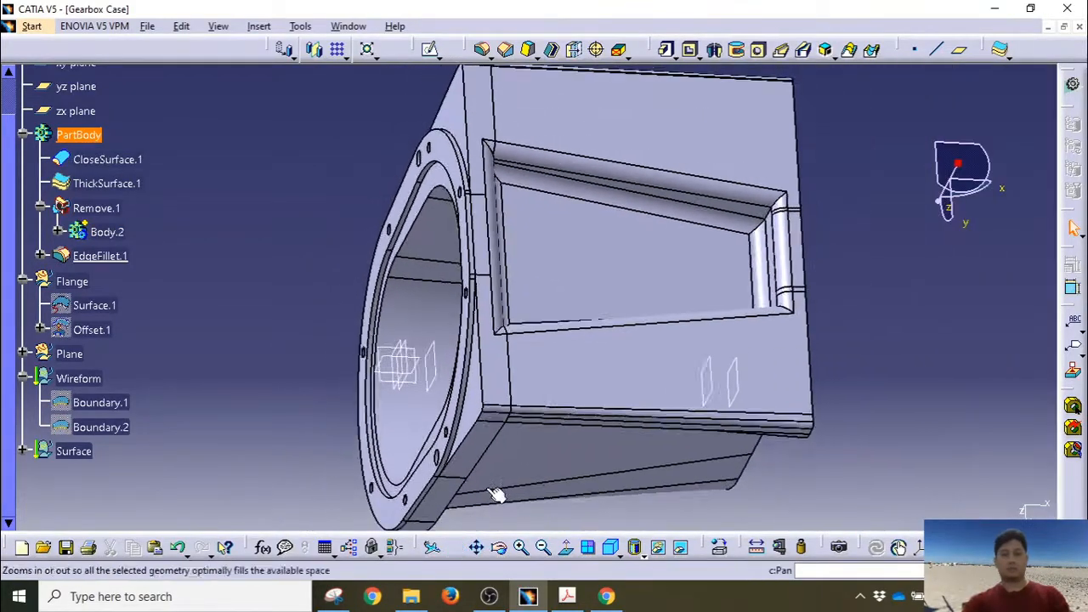
{"action": "middle_click_drag", "start_coordinate": [480, 321], "coordinate": [421, 533]}
{"action": "middle_click_drag", "start_coordinate": [392, 308], "coordinate": [425, 340]}
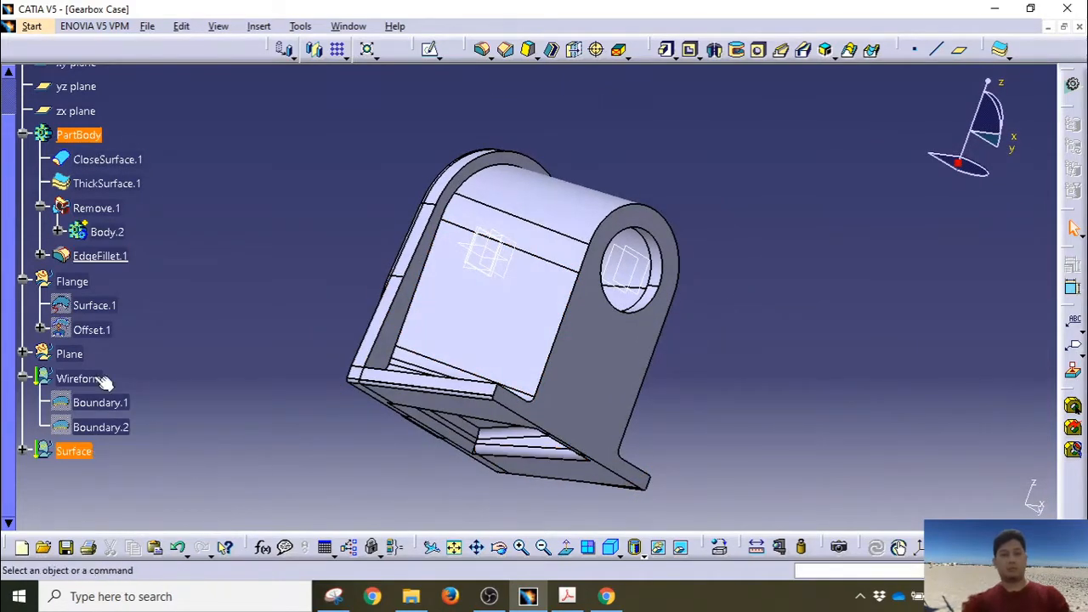
{"action": "double_click", "coordinate": [99, 256]}
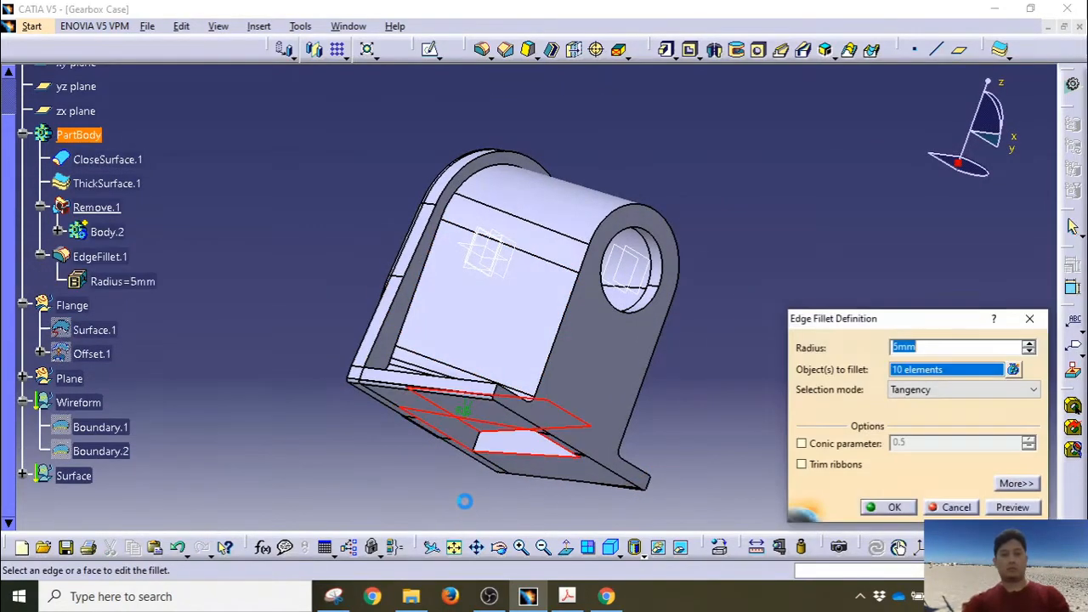
{"action": "middle_click_drag", "start_coordinate": [465, 501], "coordinate": [553, 230]}
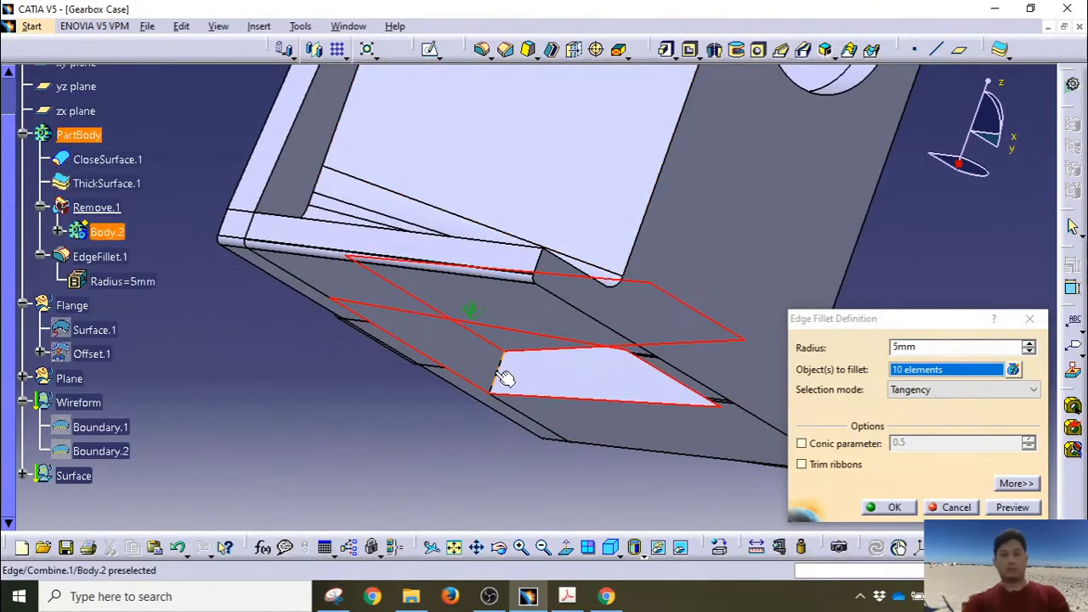
{"action": "left_click", "coordinate": [505, 378]}
{"action": "left_click", "coordinate": [1012, 507]}
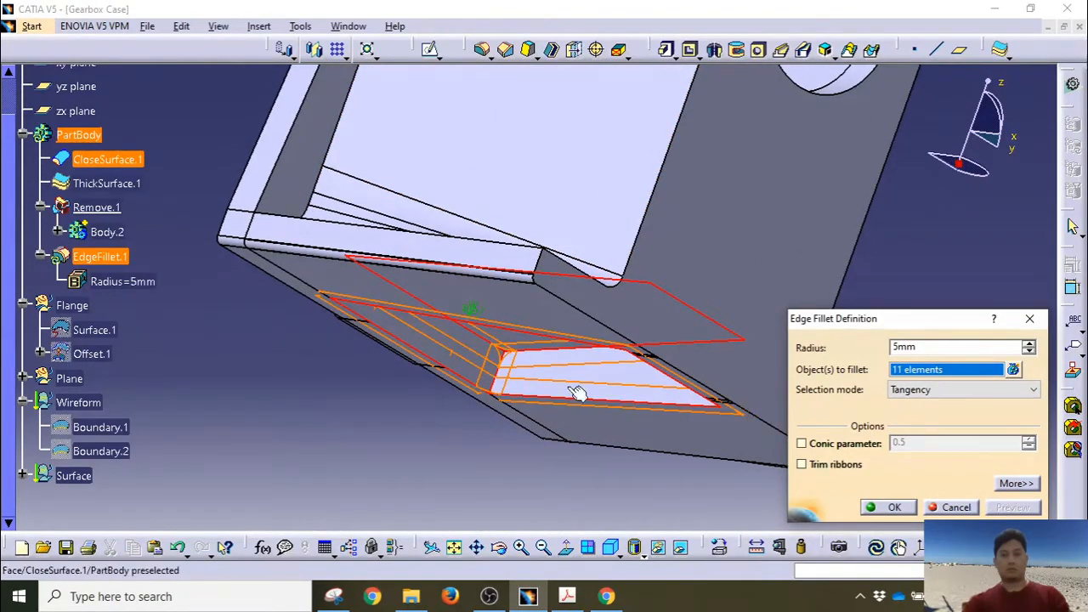
Step: Add the last recess edges and apply EdgeFillet.1 to all 14 elements
{"action": "middle_click_drag", "start_coordinate": [578, 392], "coordinate": [333, 172]}
{"action": "middle_click_drag", "start_coordinate": [457, 316], "coordinate": [469, 434]}
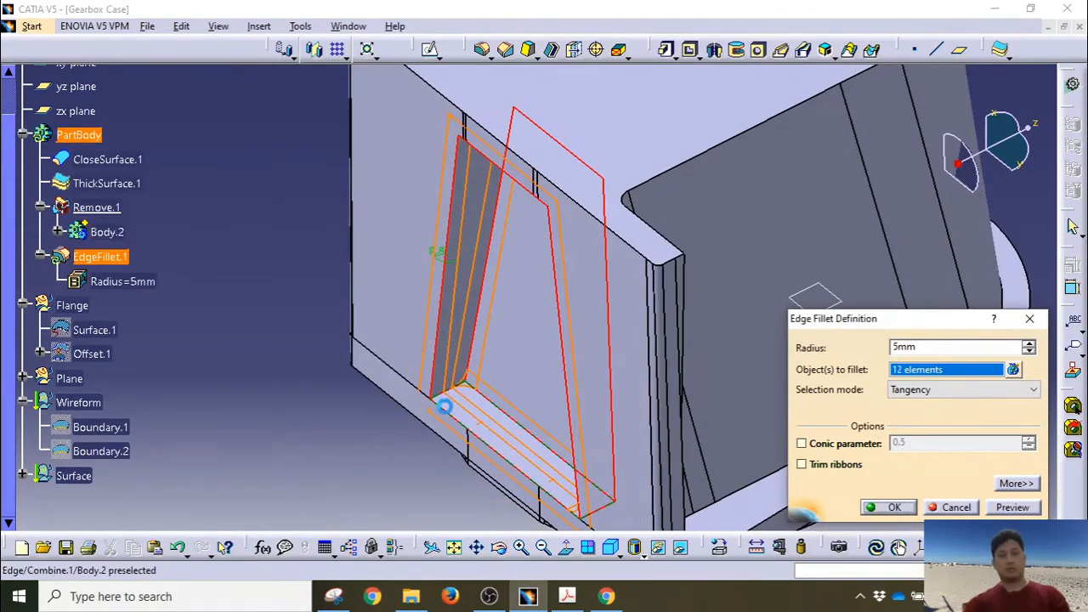
{"action": "left_click", "coordinate": [496, 357]}
{"action": "middle_click_drag", "start_coordinate": [496, 357], "coordinate": [646, 229]}
{"action": "left_click", "coordinate": [548, 167]}
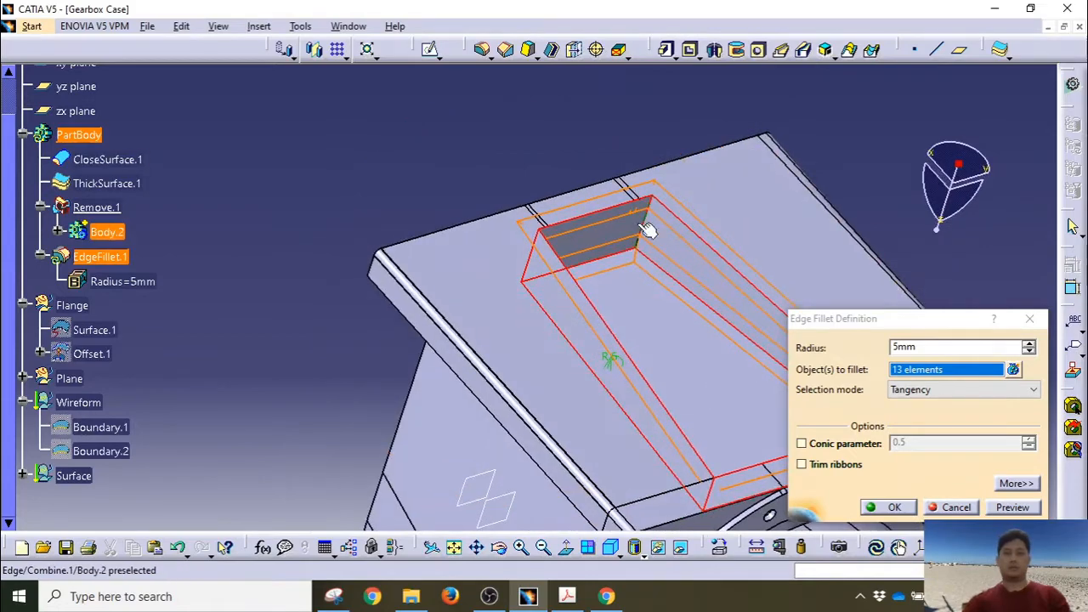
{"action": "left_click", "coordinate": [653, 228]}
{"action": "left_click", "coordinate": [875, 508]}
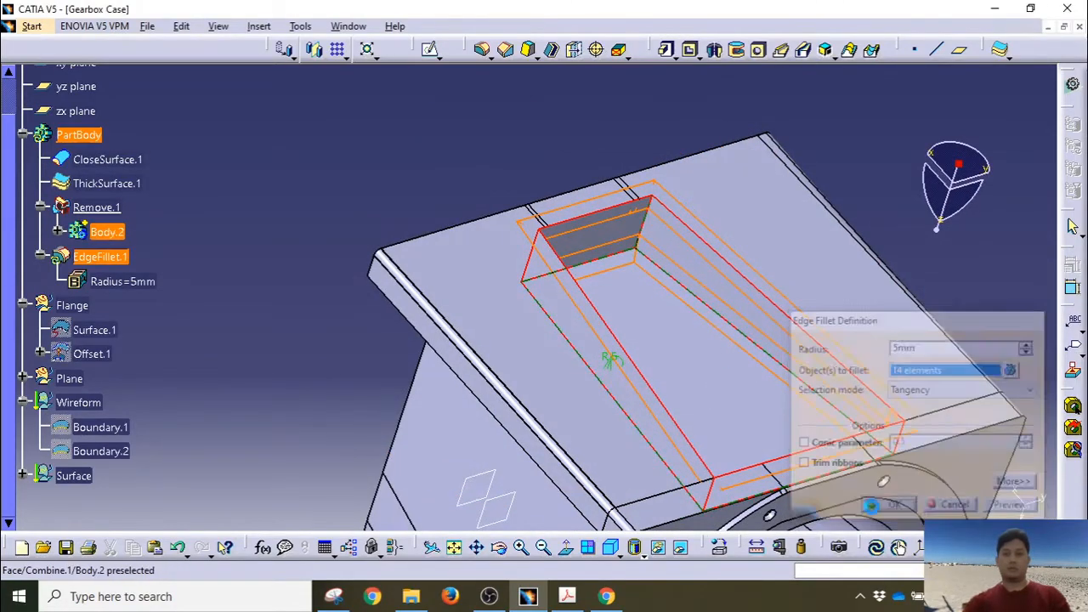
{"action": "left_click", "coordinate": [649, 321]}
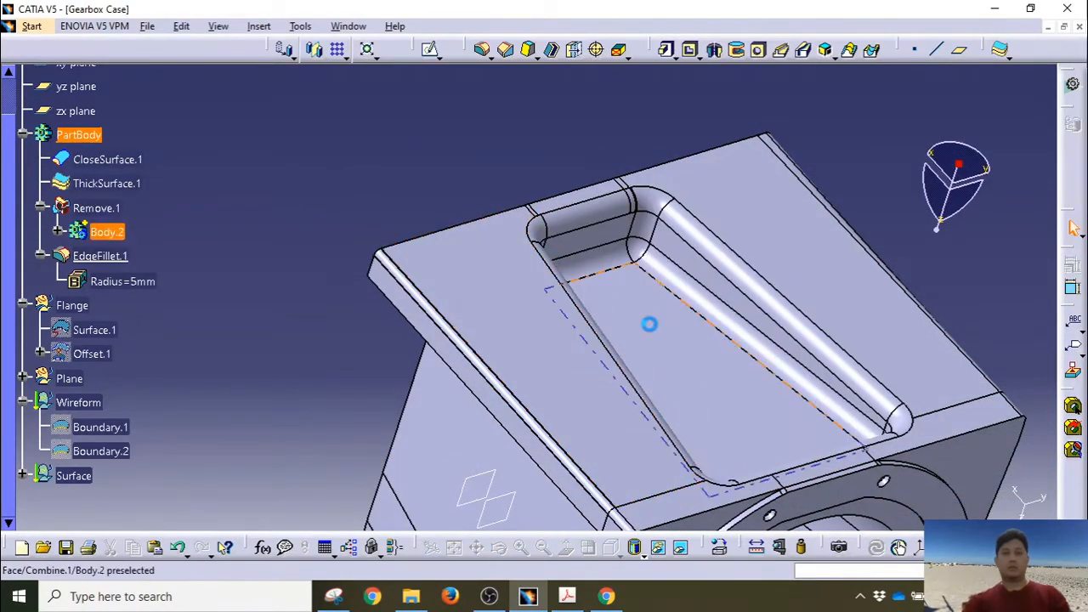
{"action": "middle_click_drag", "start_coordinate": [649, 320], "coordinate": [578, 257]}
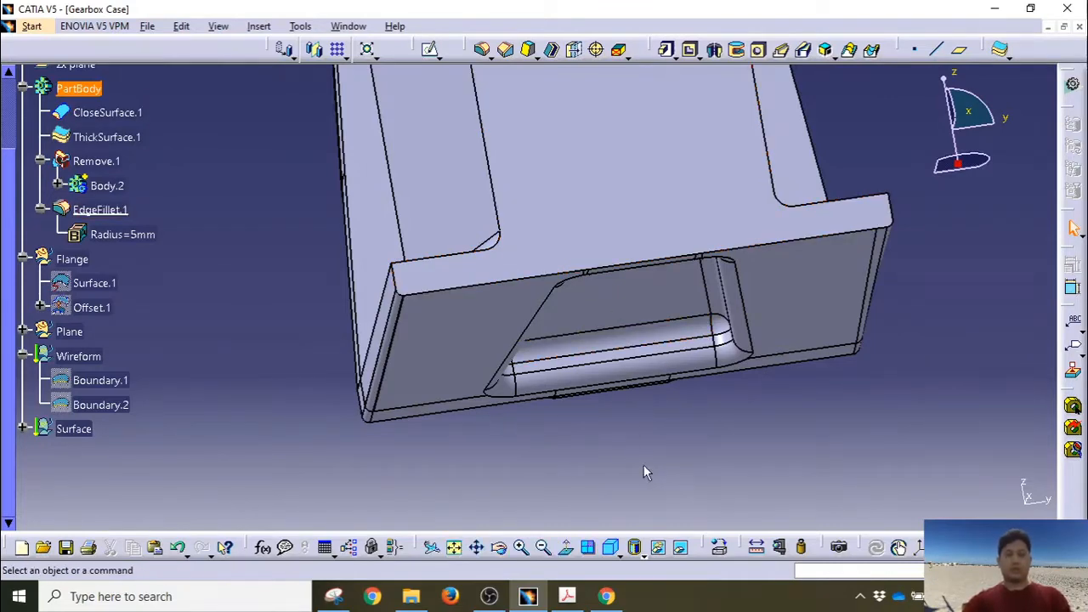
{"action": "middle_click_drag", "start_coordinate": [643, 464], "coordinate": [549, 313]}
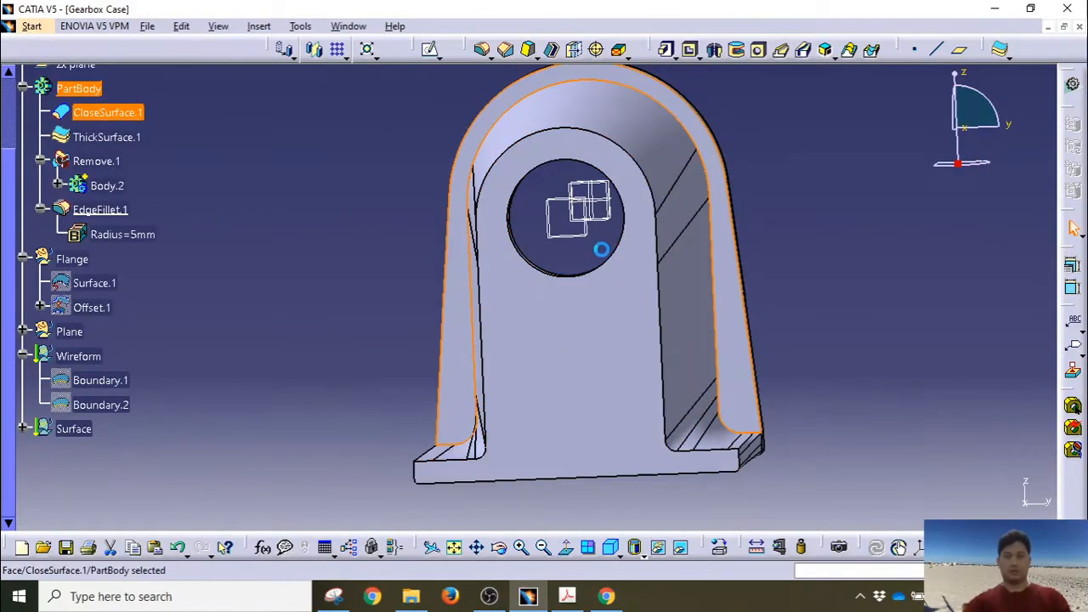
{"action": "middle_click_drag", "start_coordinate": [600, 246], "coordinate": [494, 241]}
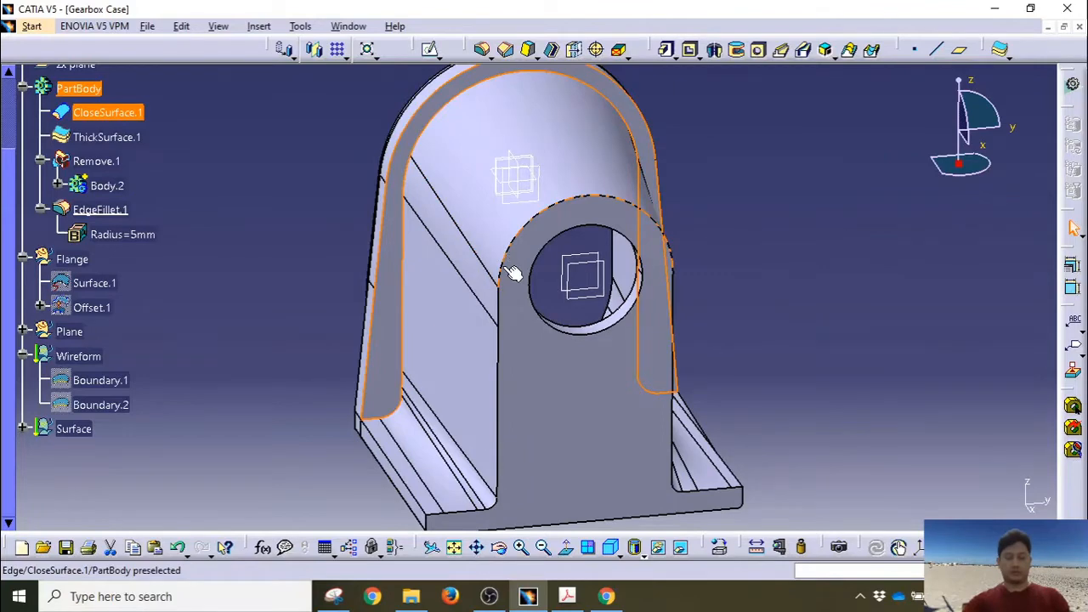
{"action": "left_click", "coordinate": [536, 247]}
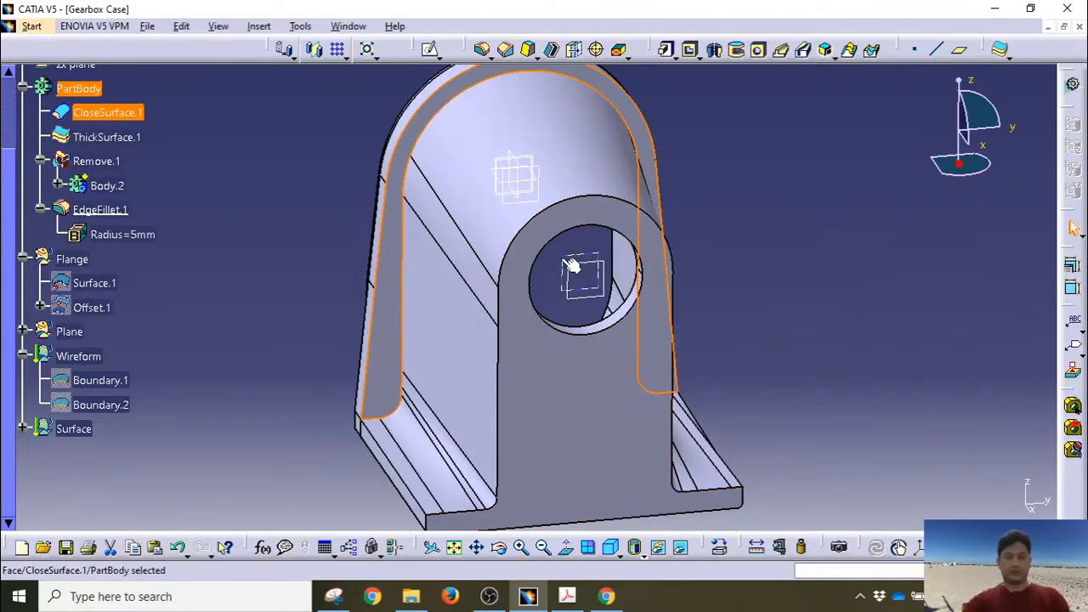
{"action": "scroll", "coordinate": [119, 268], "scroll_direction": "up", "scroll_amount": 2}
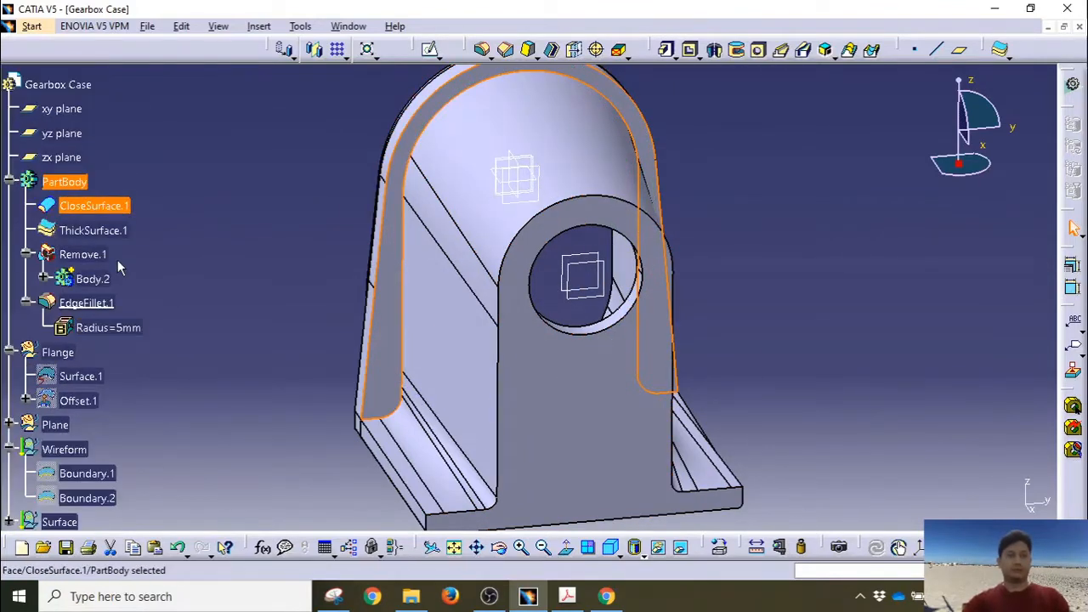
Step: Collapse the EdgeFillet.1, Remove.1, PartBody and Flange branches and check the Plane set
{"action": "left_click", "coordinate": [25, 302]}
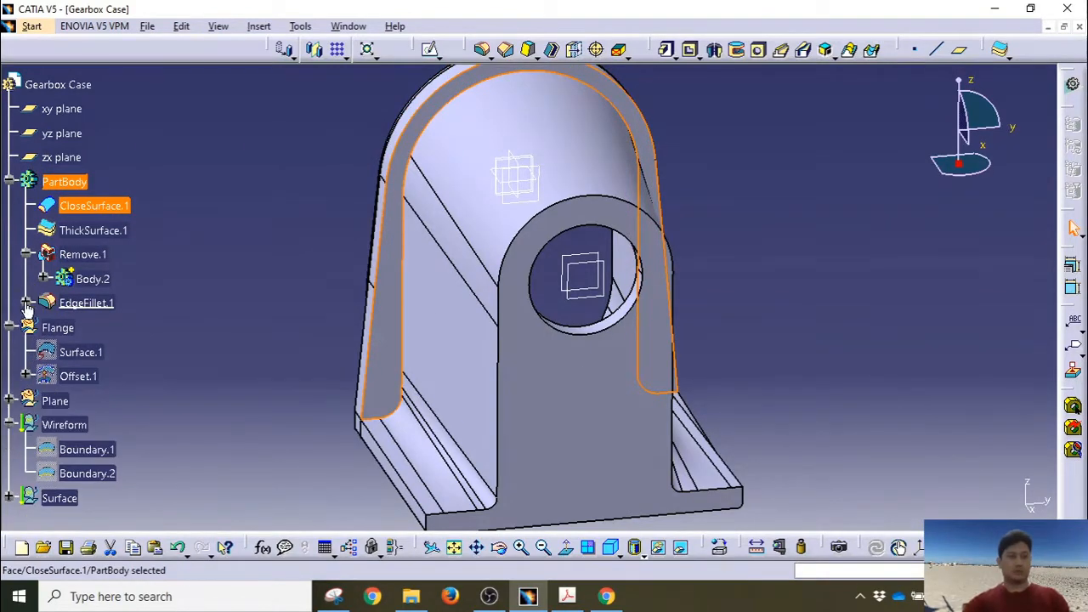
{"action": "left_click", "coordinate": [25, 254]}
{"action": "left_click", "coordinate": [9, 182]}
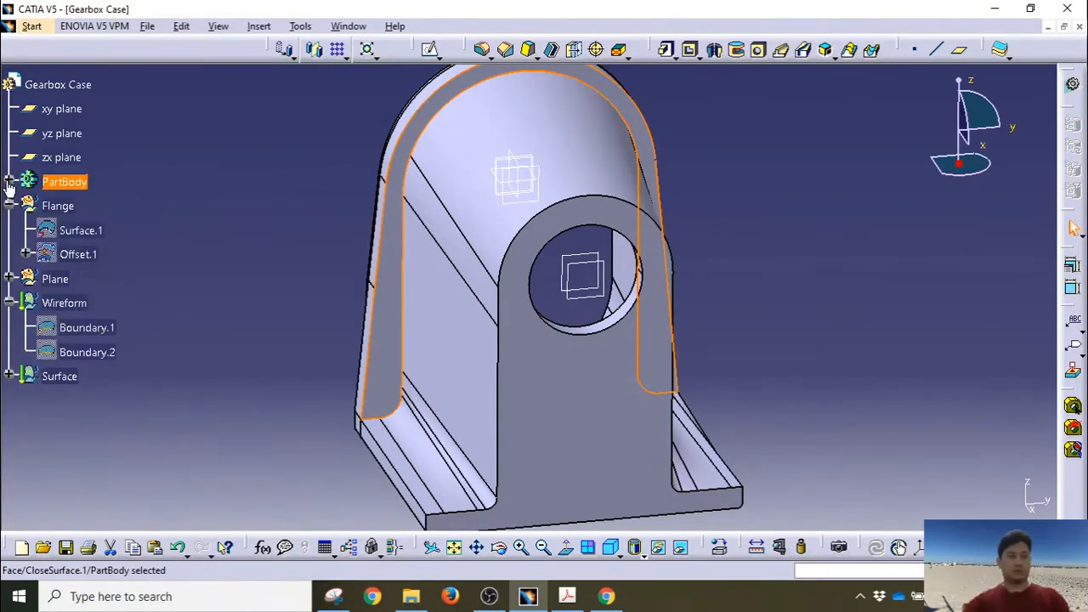
{"action": "left_click", "coordinate": [9, 206]}
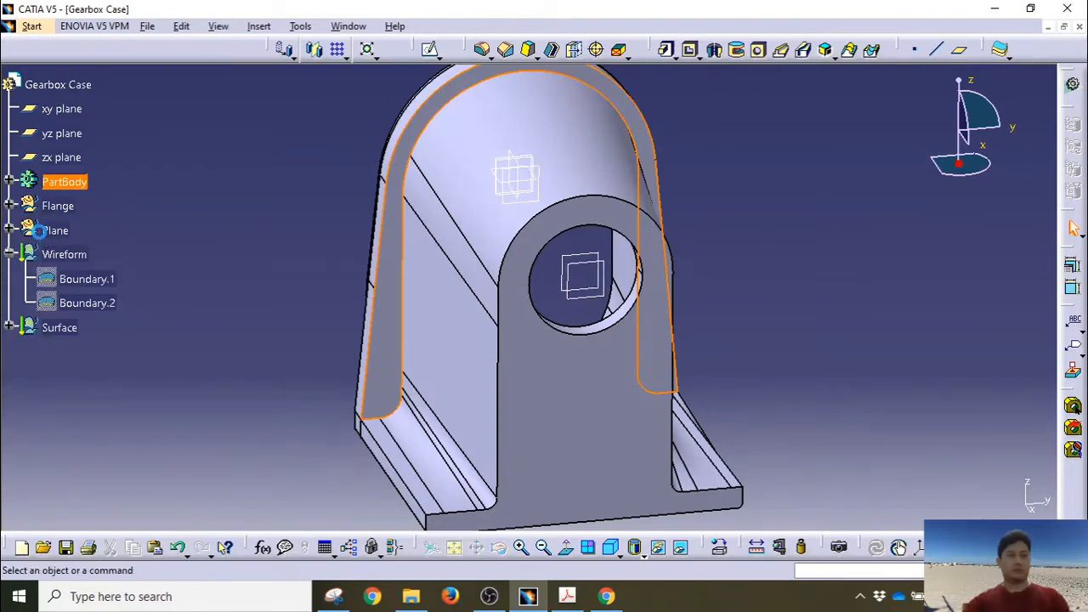
{"action": "left_click", "coordinate": [39, 234]}
{"action": "left_click", "coordinate": [9, 230]}
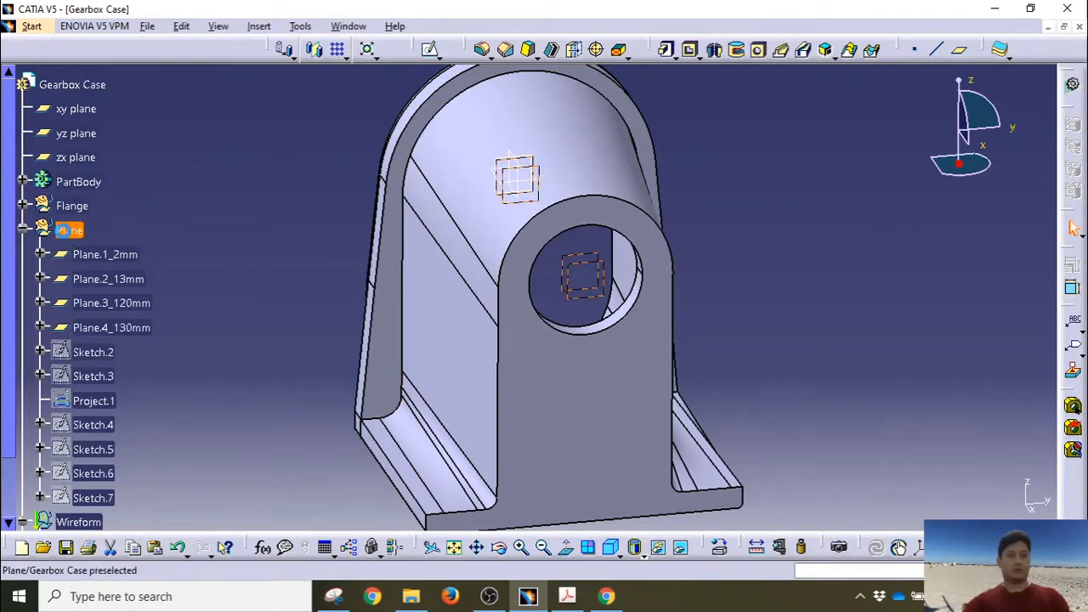
{"action": "left_click", "coordinate": [66, 230]}
{"action": "left_click", "coordinate": [22, 229]}
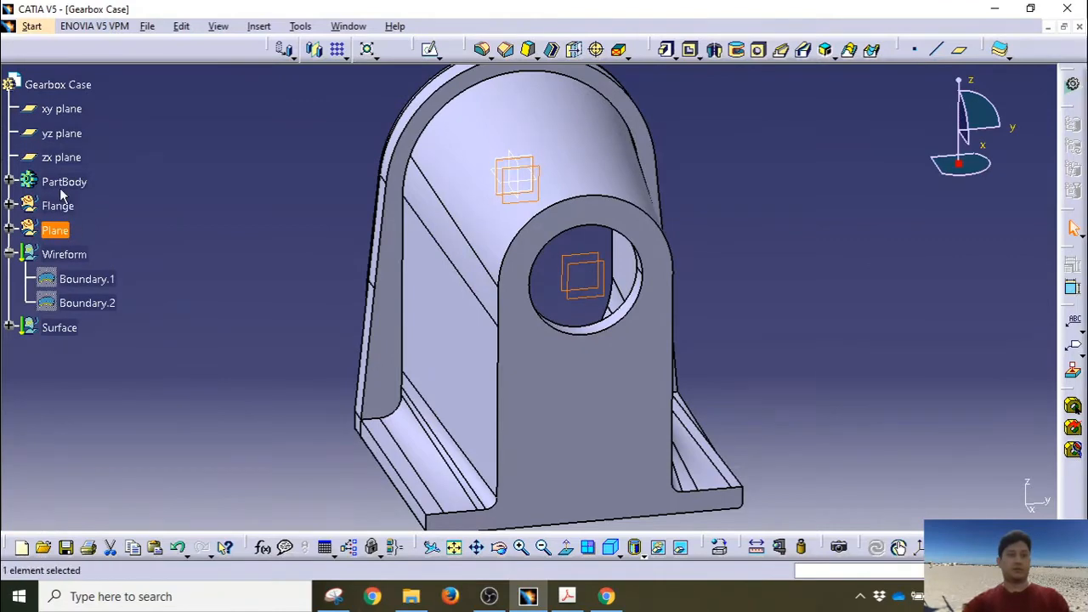
Step: Make PartBody the work object and create Plane.5 offset 60 mm from the yz plane
{"action": "right_click", "coordinate": [61, 182]}
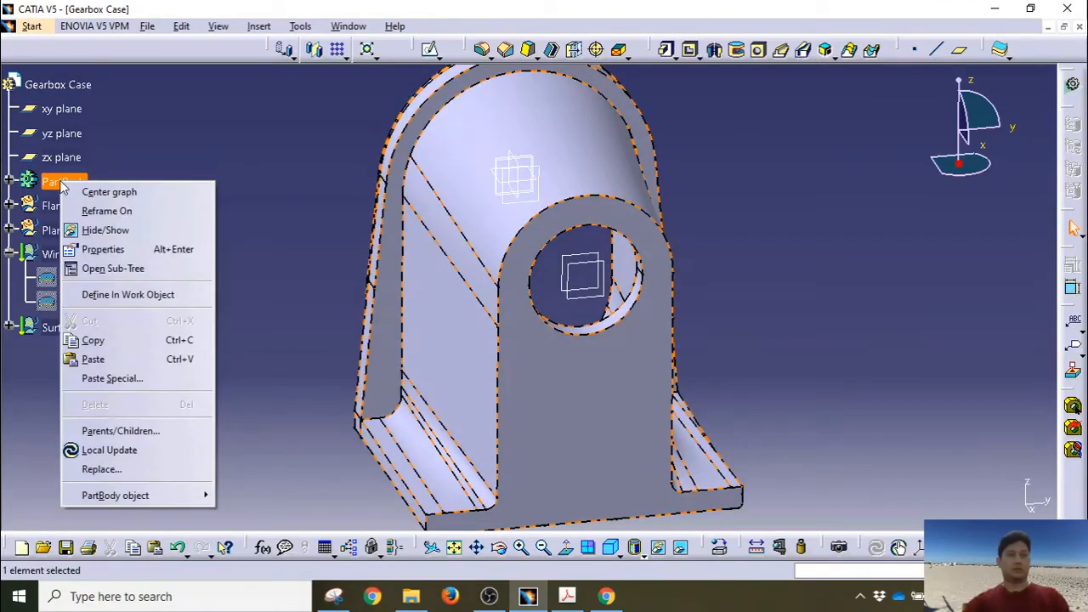
{"action": "left_click", "coordinate": [115, 294]}
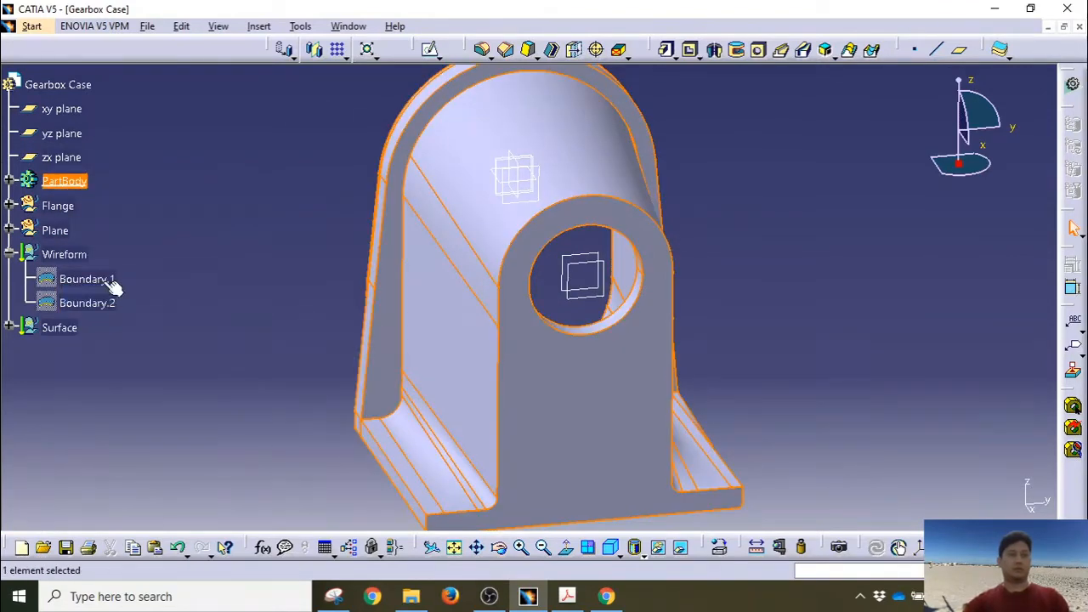
{"action": "left_click", "coordinate": [80, 133]}
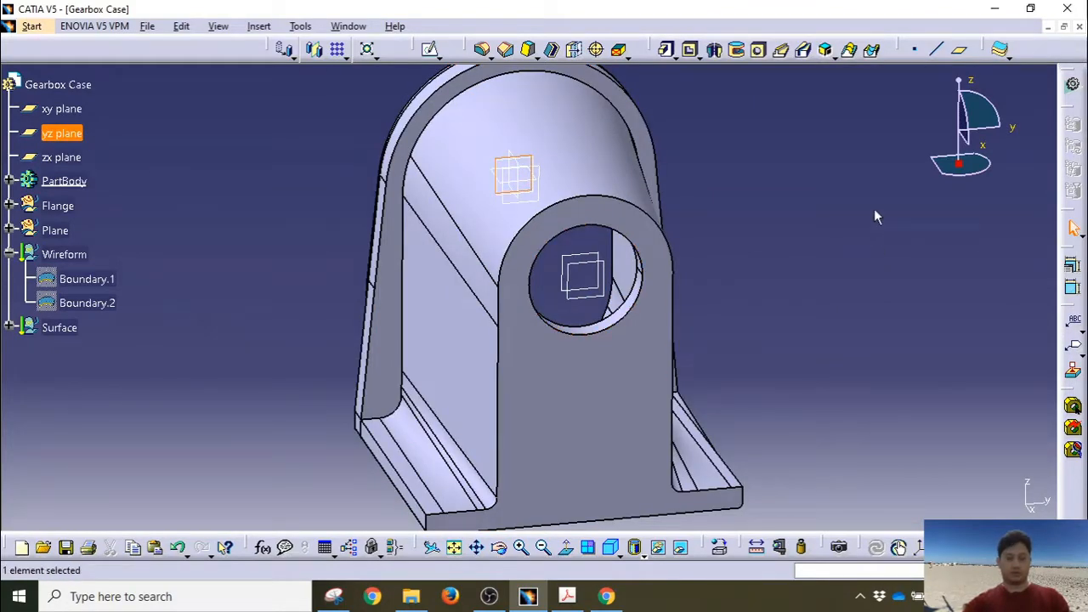
{"action": "left_click", "coordinate": [960, 53]}
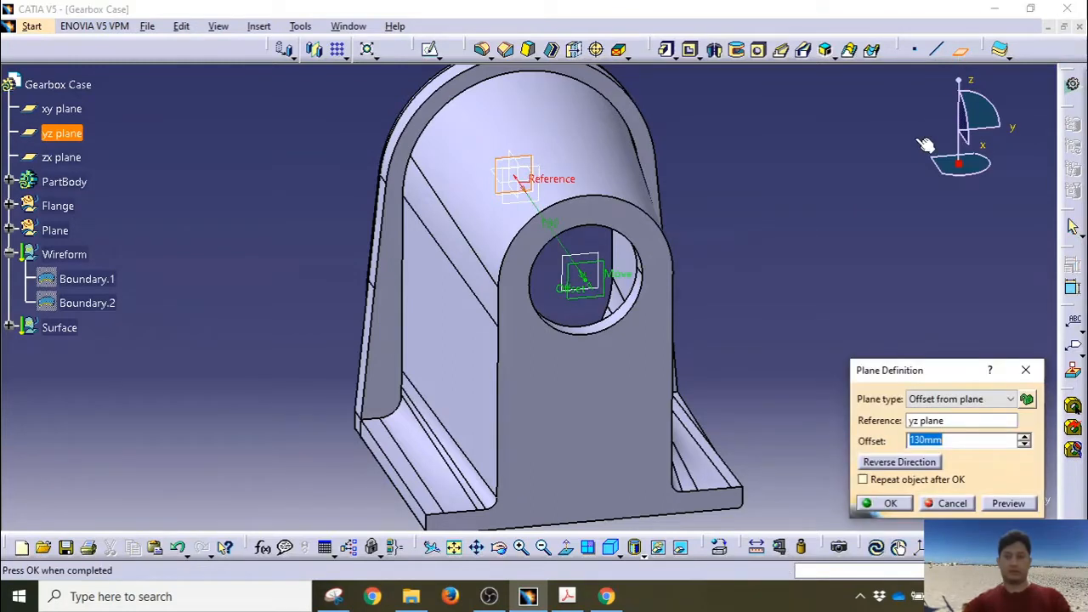
{"action": "type", "text": "60"}
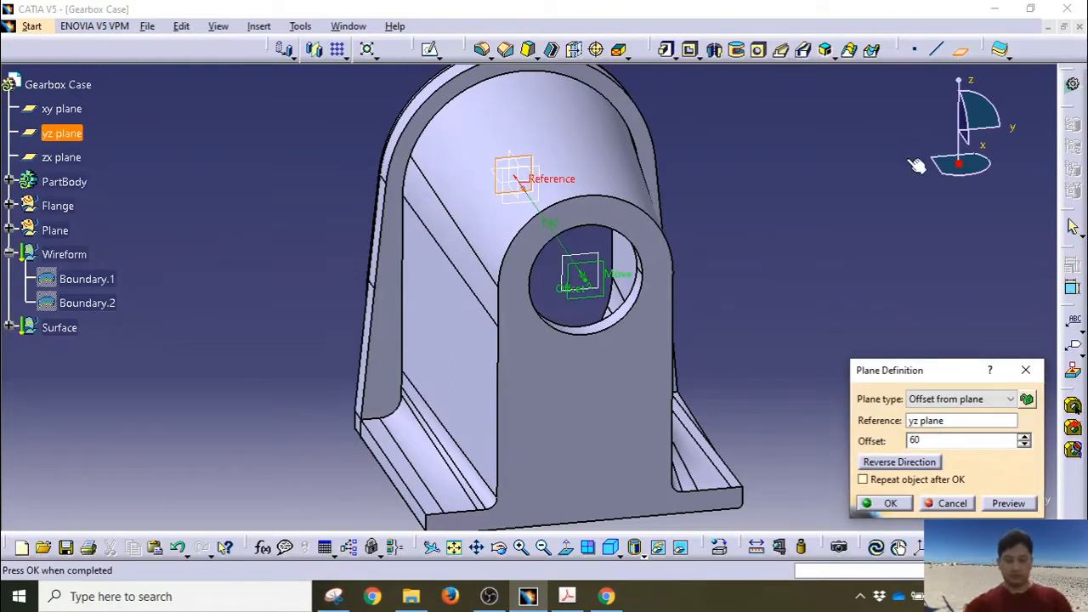
{"action": "left_click", "coordinate": [899, 505]}
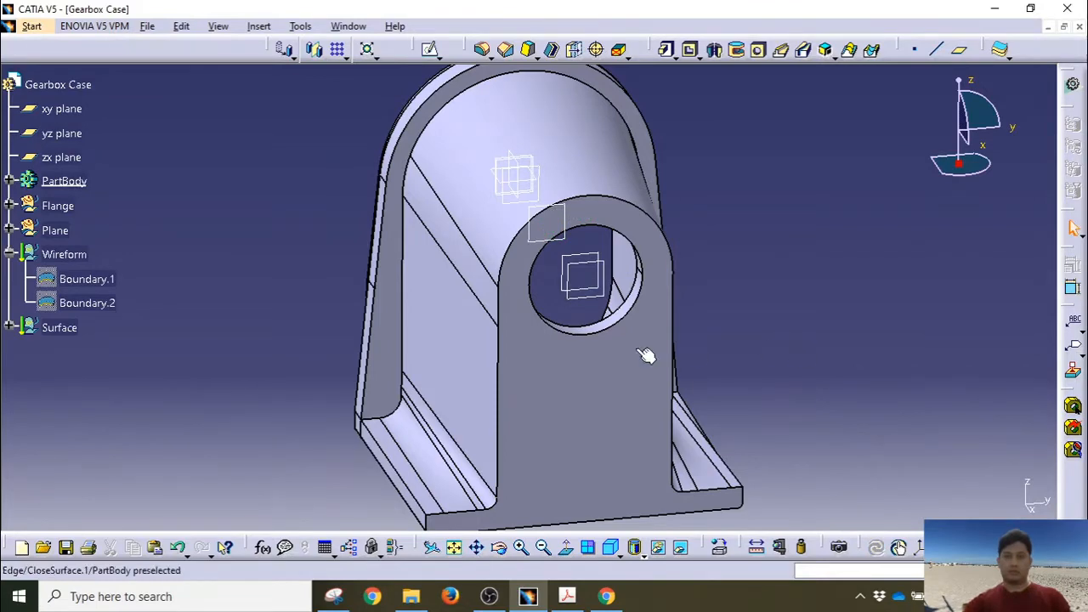
{"action": "middle_click_drag", "start_coordinate": [643, 352], "coordinate": [760, 296]}
{"action": "left_click", "coordinate": [761, 295]}
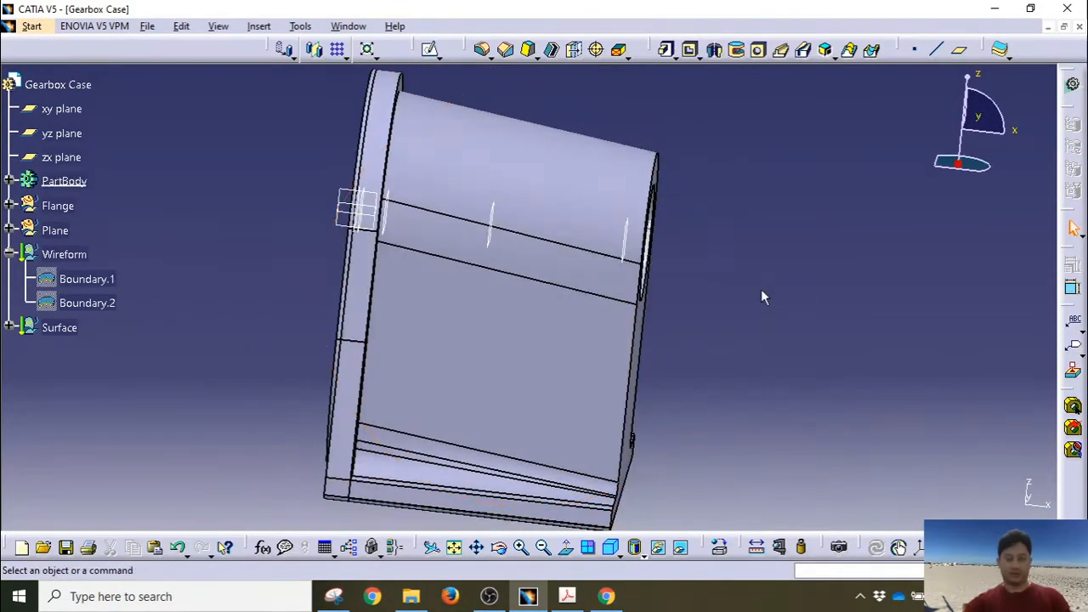
{"action": "left_click", "coordinate": [495, 225]}
Step: On Plane.5, draw a circle around the central bore and dimension its diameter to 10.5 mm
{"action": "left_click", "coordinate": [429, 49]}
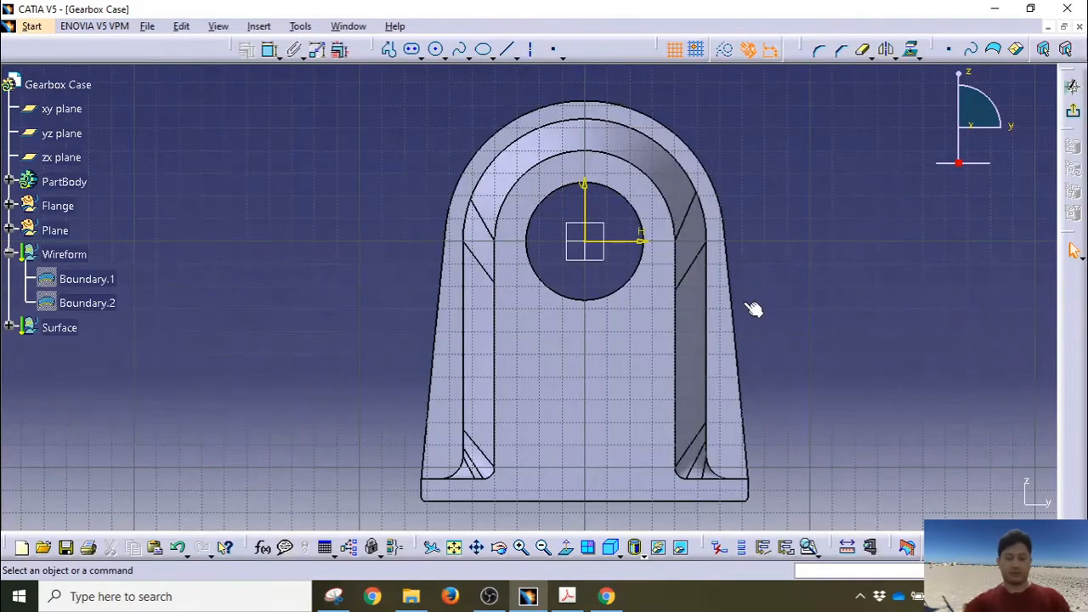
{"action": "left_click", "coordinate": [435, 48]}
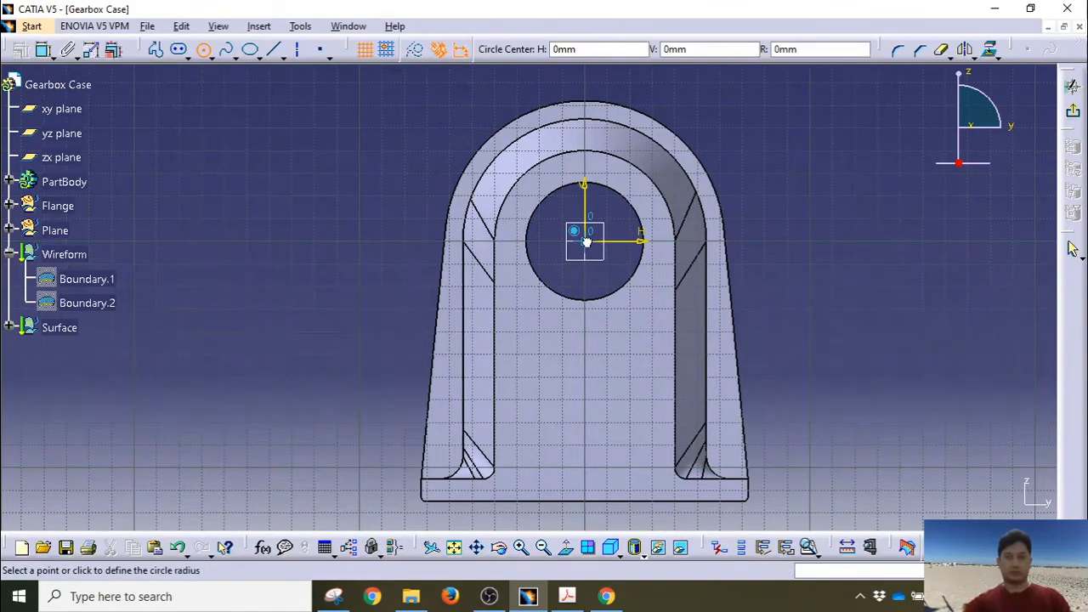
{"action": "left_click", "coordinate": [620, 305]}
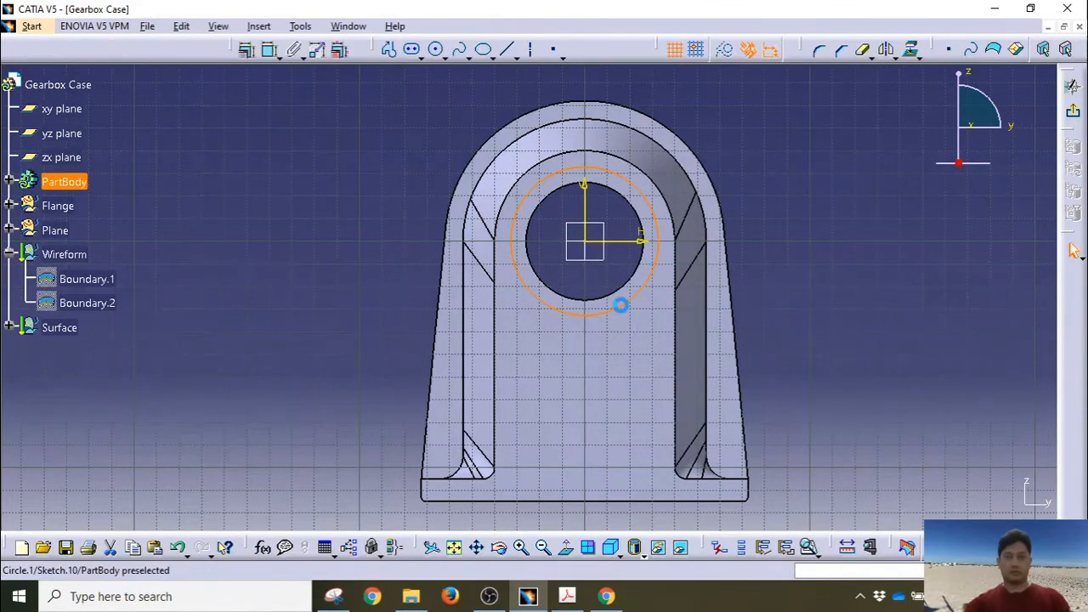
{"action": "left_click", "coordinate": [268, 48]}
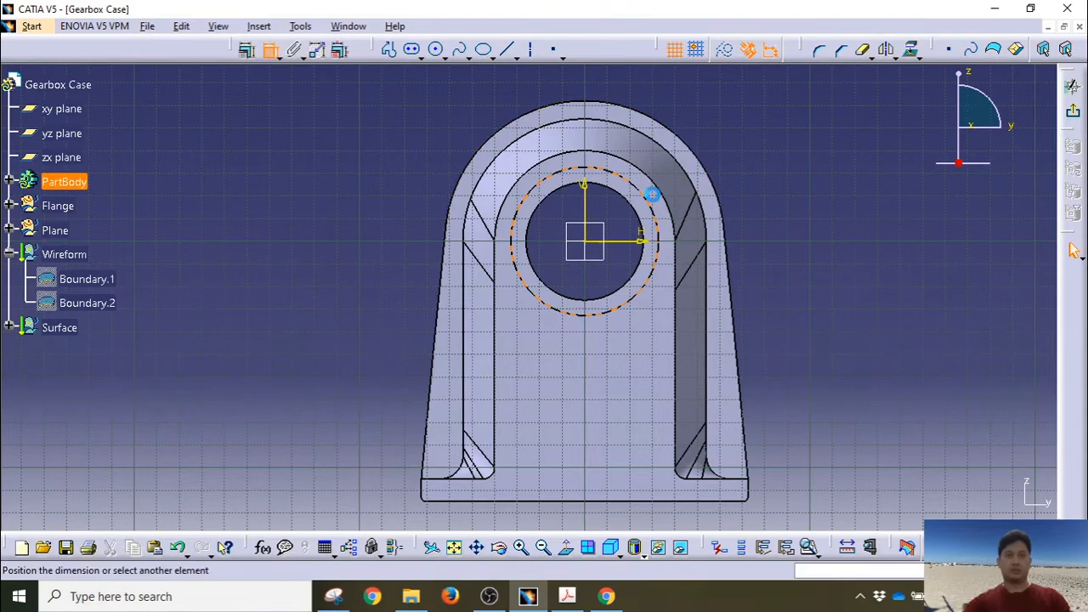
{"action": "left_click", "coordinate": [752, 182]}
{"action": "double_click", "coordinate": [754, 181]}
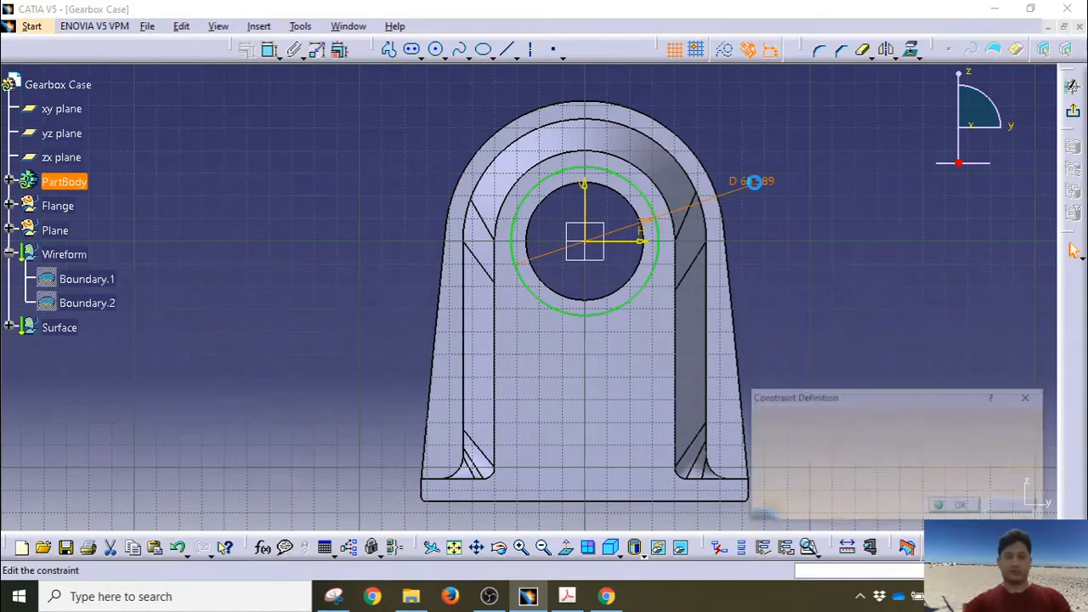
{"action": "type", "text": "10.5"}
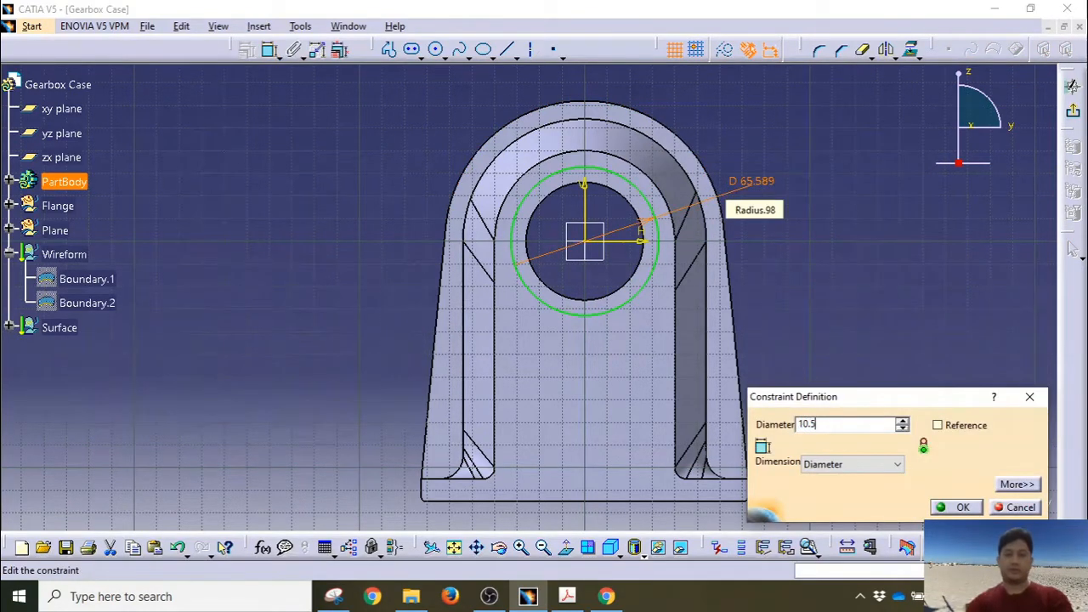
{"action": "key", "text": "Return"}
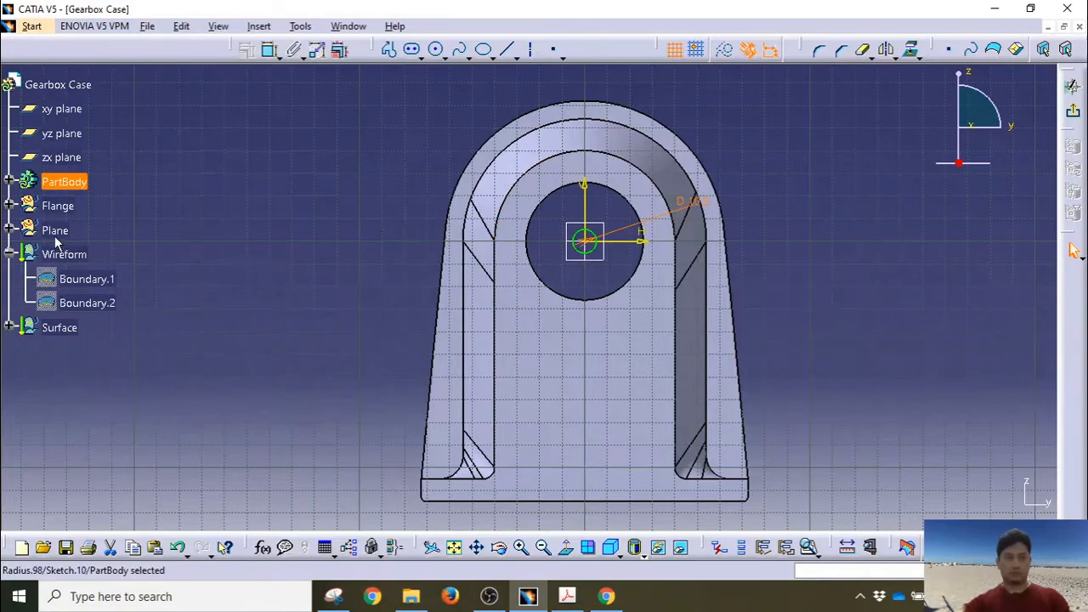
Step: Toggle Offset.1's visibility and view the flange face head-on, zoomed on the central bore
{"action": "left_click", "coordinate": [9, 206]}
{"action": "left_click", "coordinate": [78, 230]}
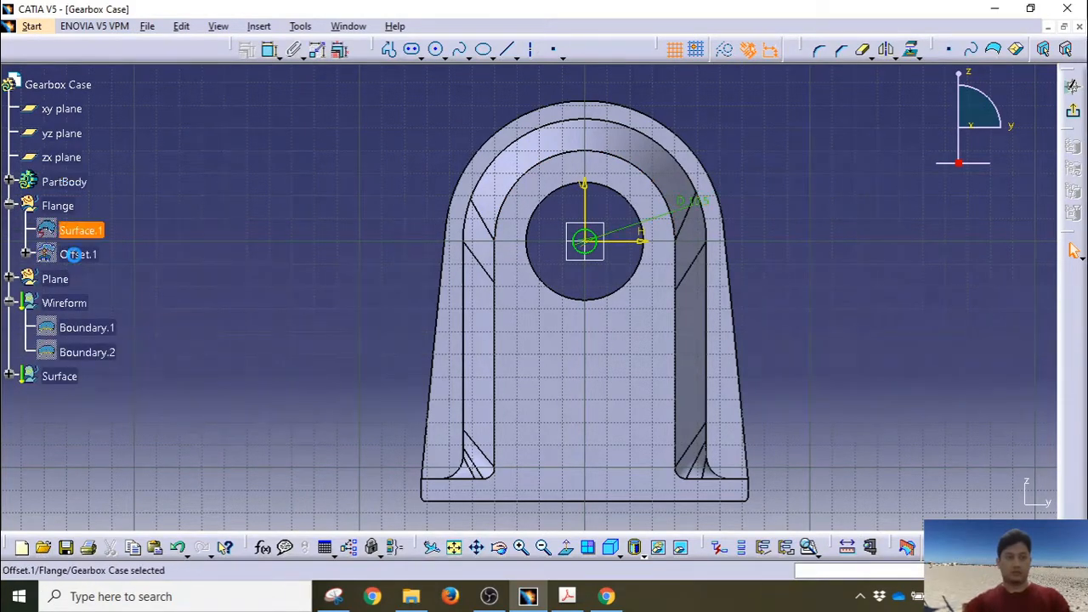
{"action": "right_click", "coordinate": [74, 254]}
{"action": "left_click", "coordinate": [110, 304]}
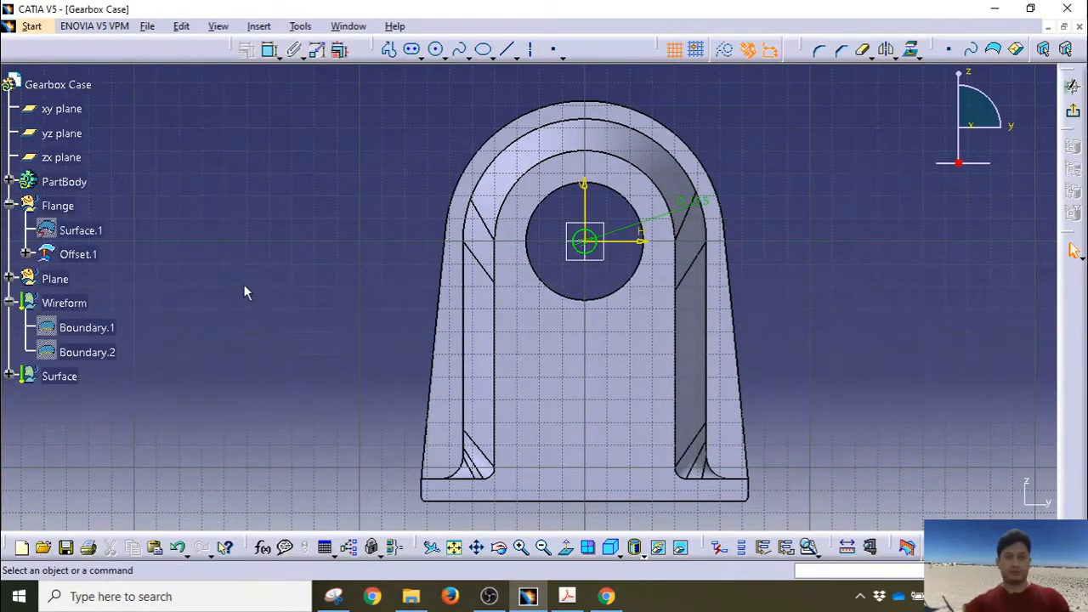
{"action": "middle_click_drag", "start_coordinate": [211, 322], "coordinate": [583, 433]}
{"action": "left_click", "coordinate": [583, 433]}
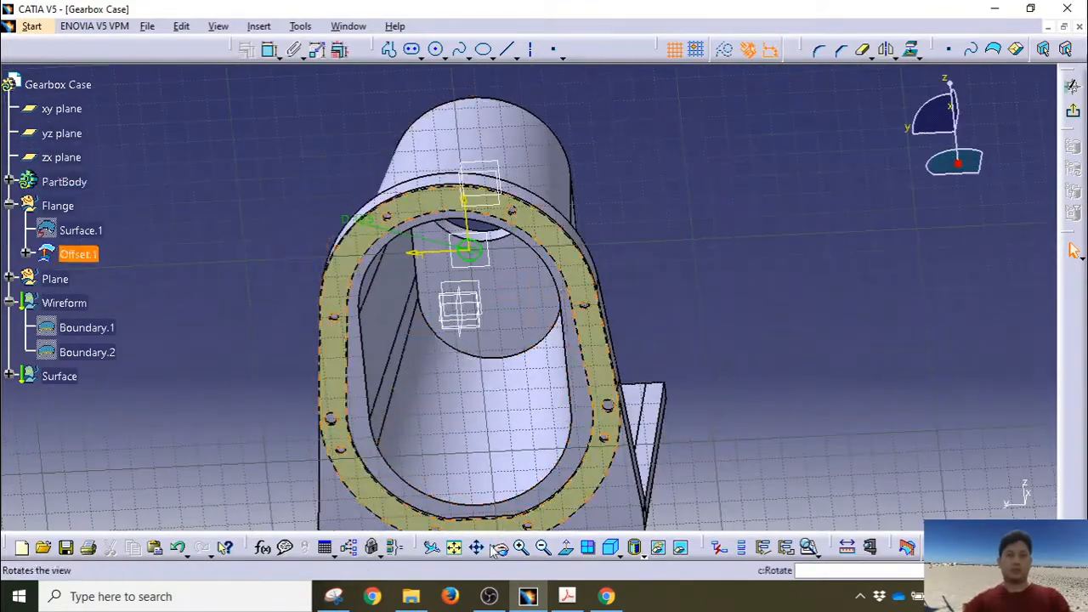
{"action": "left_click", "coordinate": [565, 547]}
{"action": "middle_click_drag", "start_coordinate": [471, 299], "coordinate": [464, 338]}
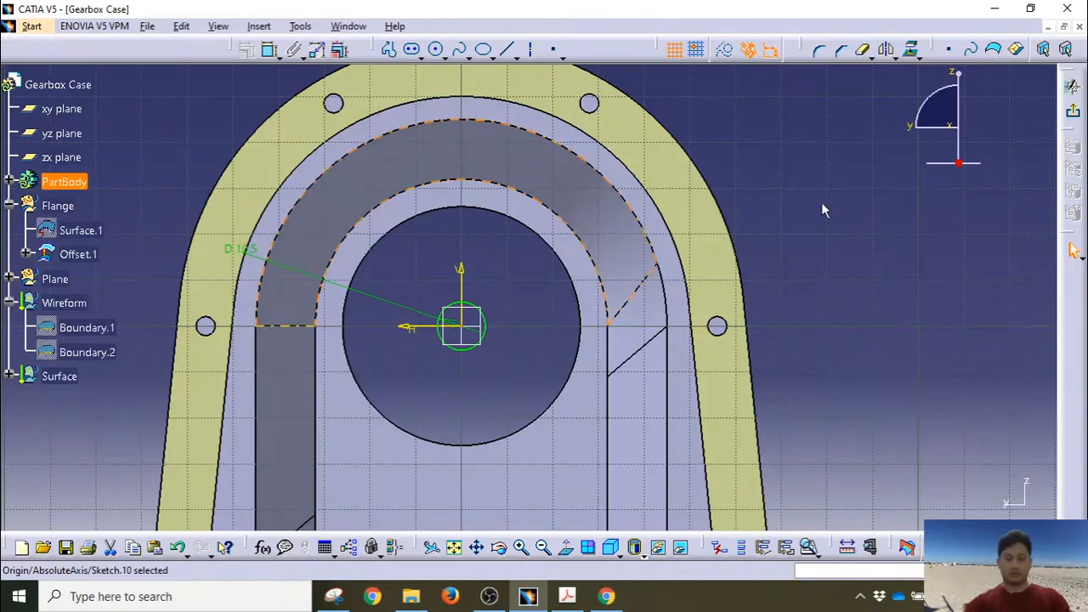
Step: Undo the diameter change and delete the large circle from the sketch
{"action": "key", "text": "ctrl+z"}
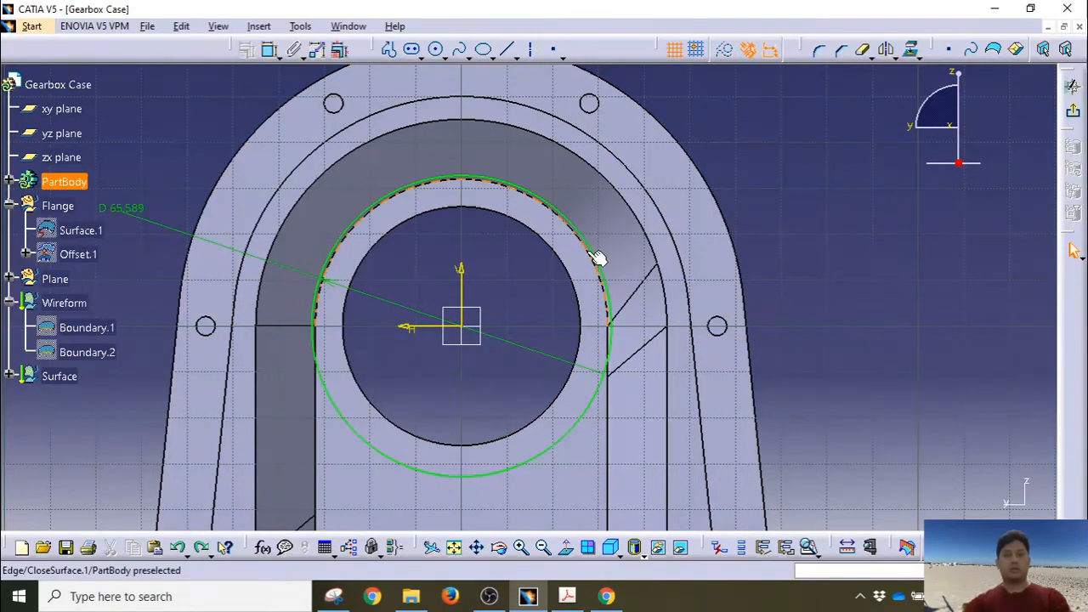
{"action": "left_click", "coordinate": [594, 258]}
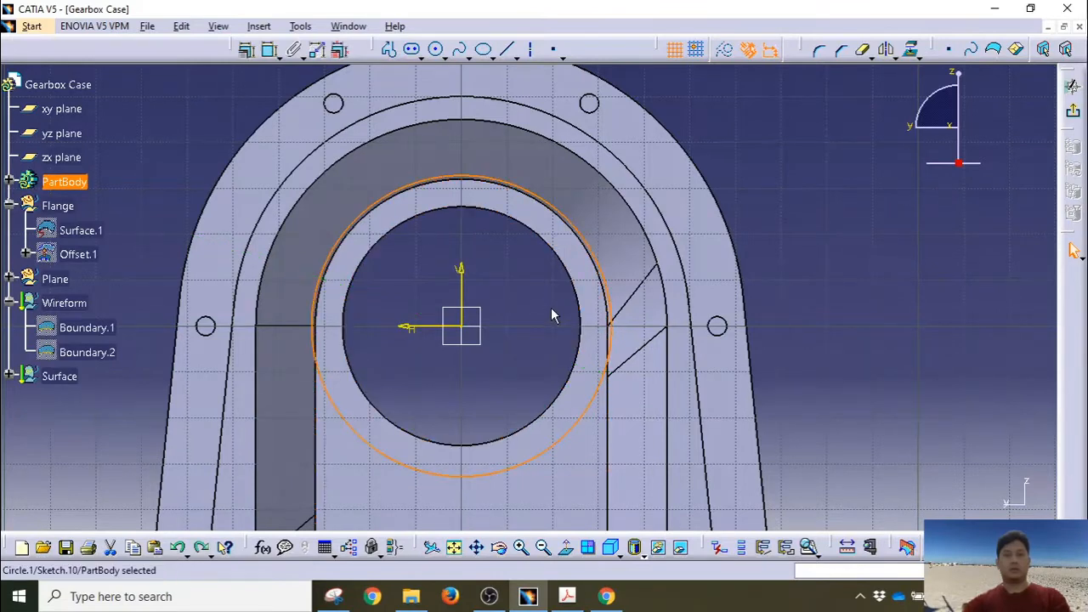
{"action": "key", "text": "Delete"}
{"action": "middle_click_drag", "start_coordinate": [462, 138], "coordinate": [488, 289]}
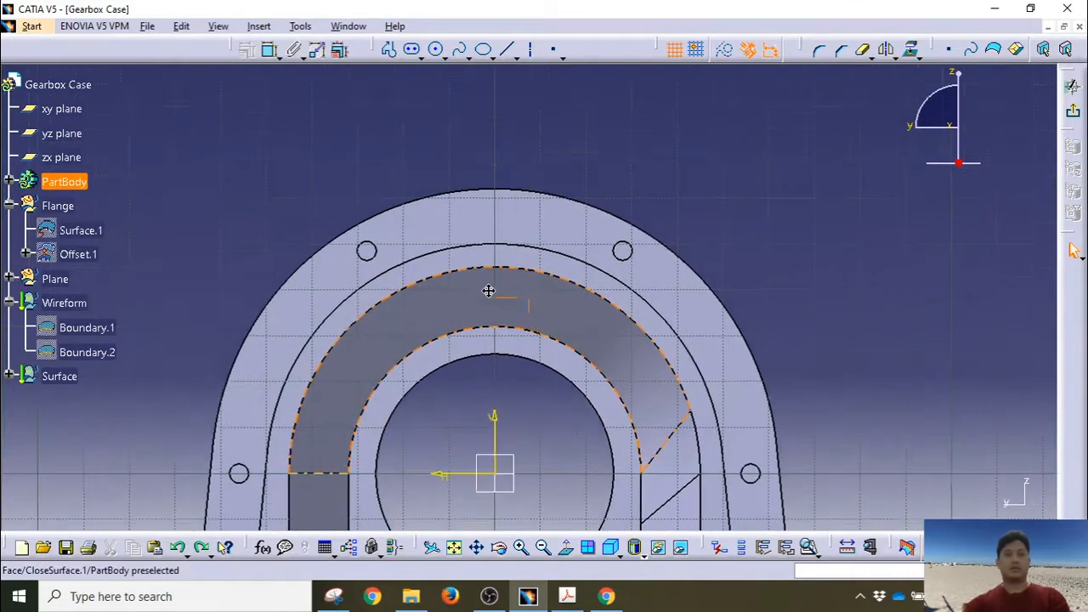
Step: Draw a circle at the upper-left flange bolt hole with a 10.5 mm diameter
{"action": "left_click", "coordinate": [435, 50]}
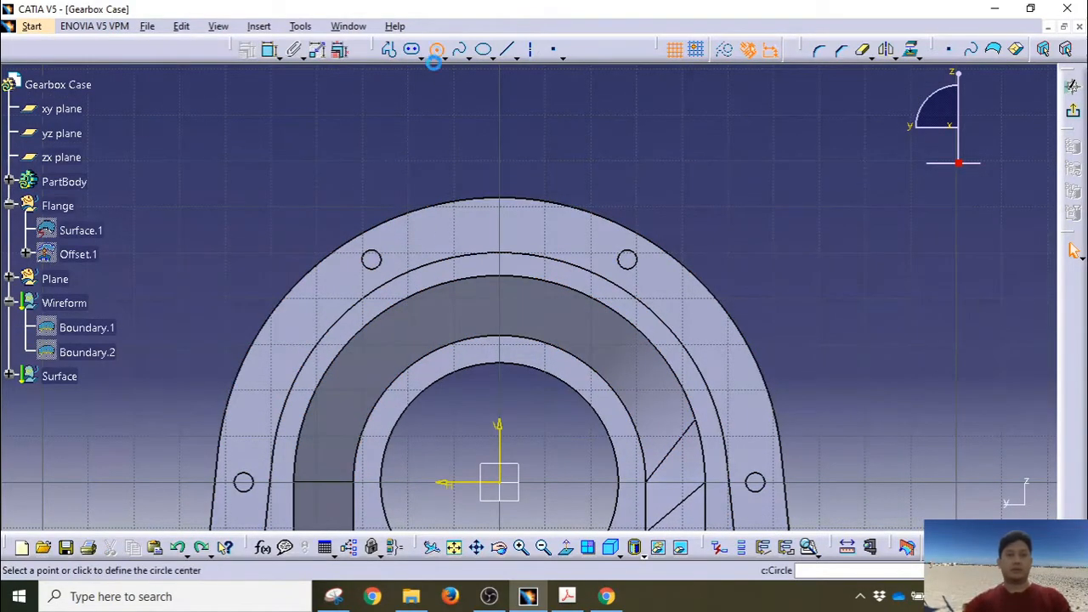
{"action": "left_click", "coordinate": [378, 264]}
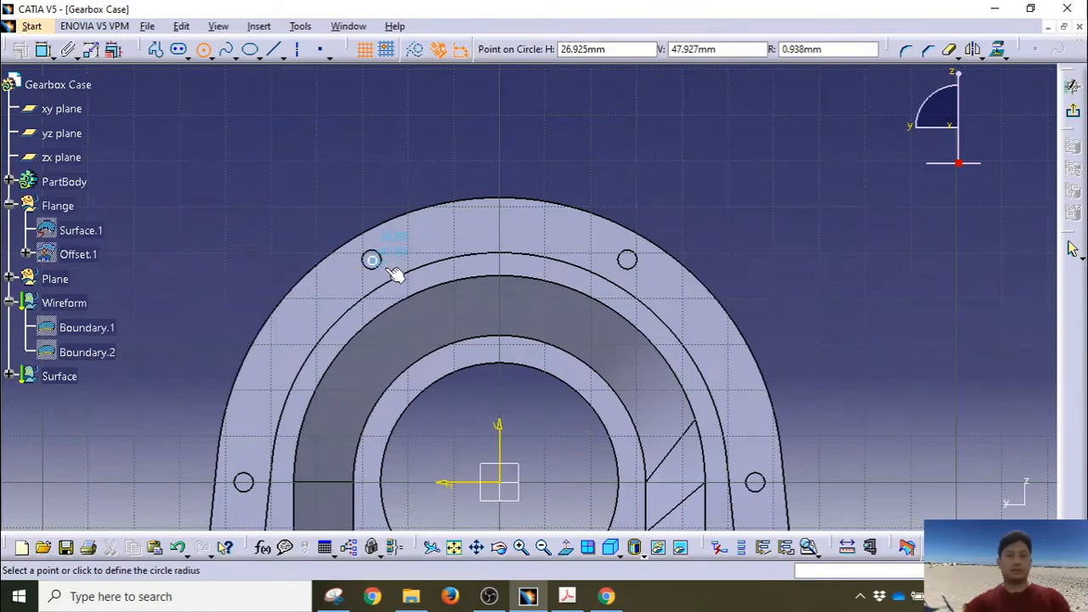
{"action": "left_click", "coordinate": [396, 274]}
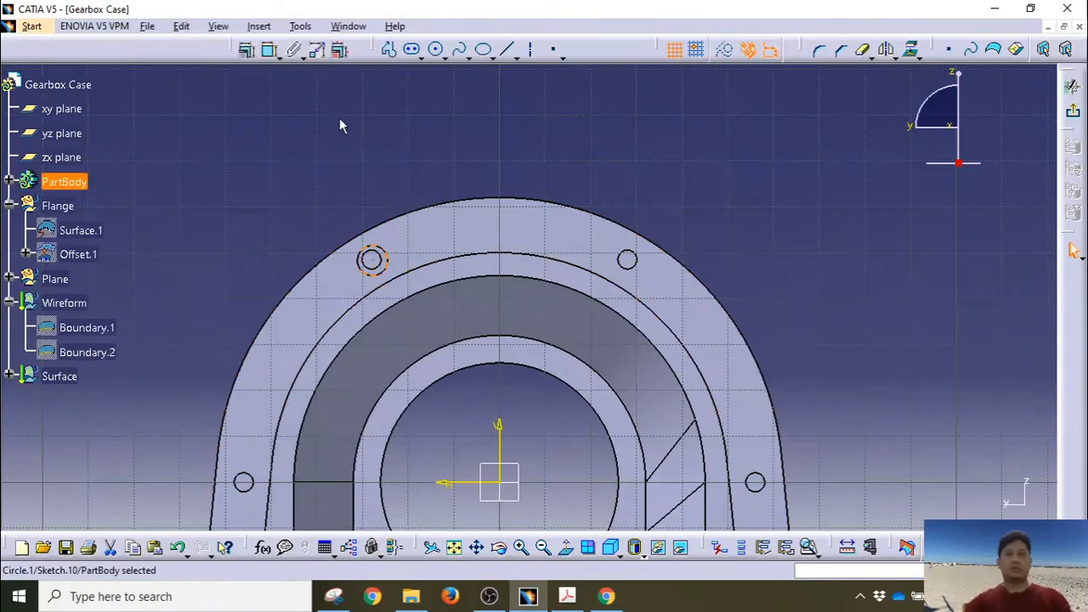
{"action": "left_click", "coordinate": [269, 49]}
{"action": "left_click", "coordinate": [312, 184]}
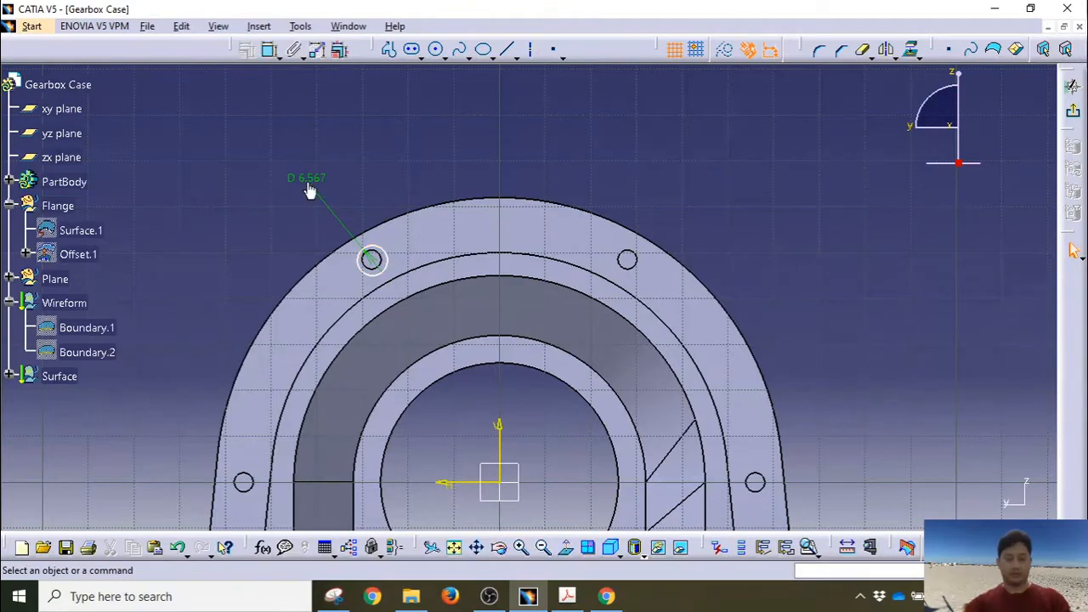
{"action": "double_click", "coordinate": [306, 178]}
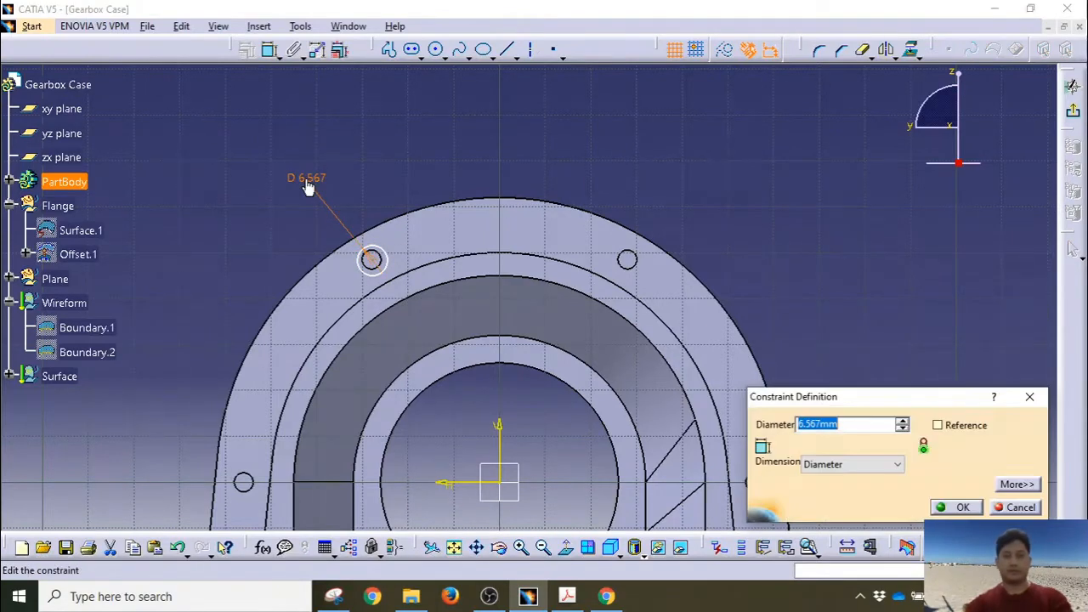
{"action": "type", "text": "10.5"}
{"action": "key", "text": "Return"}
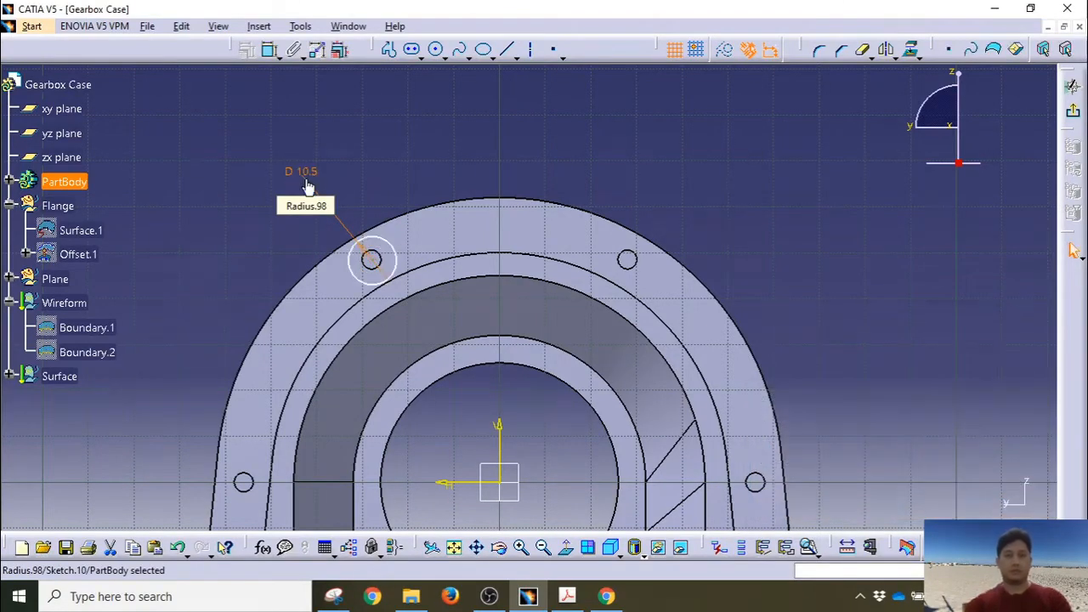
Step: Make the circle concentric with the bolt hole and exit the sketch
{"action": "left_click", "coordinate": [374, 252]}
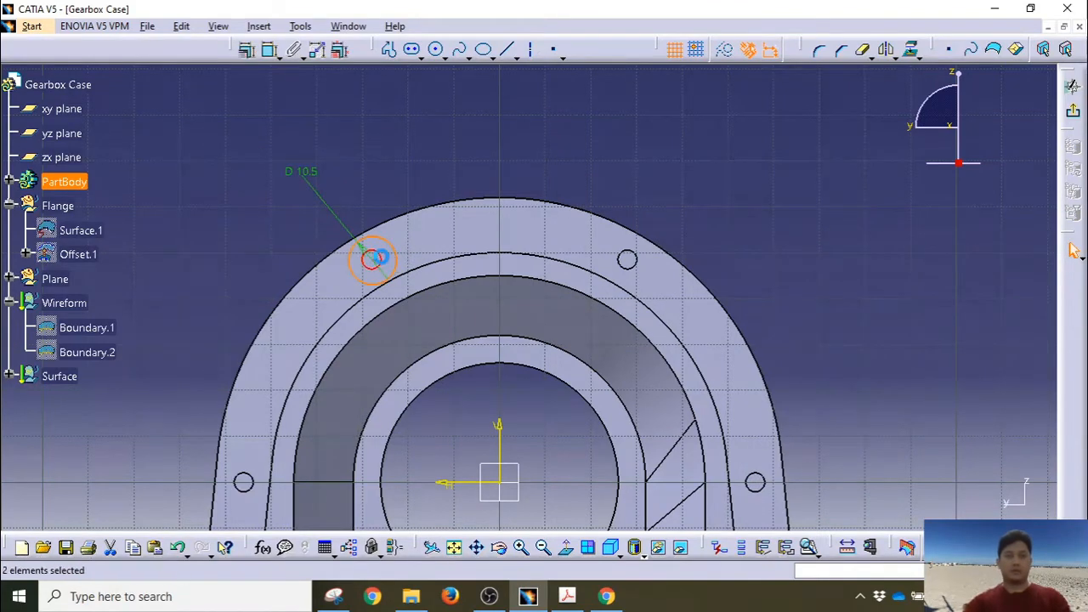
{"action": "left_click", "coordinate": [248, 50]}
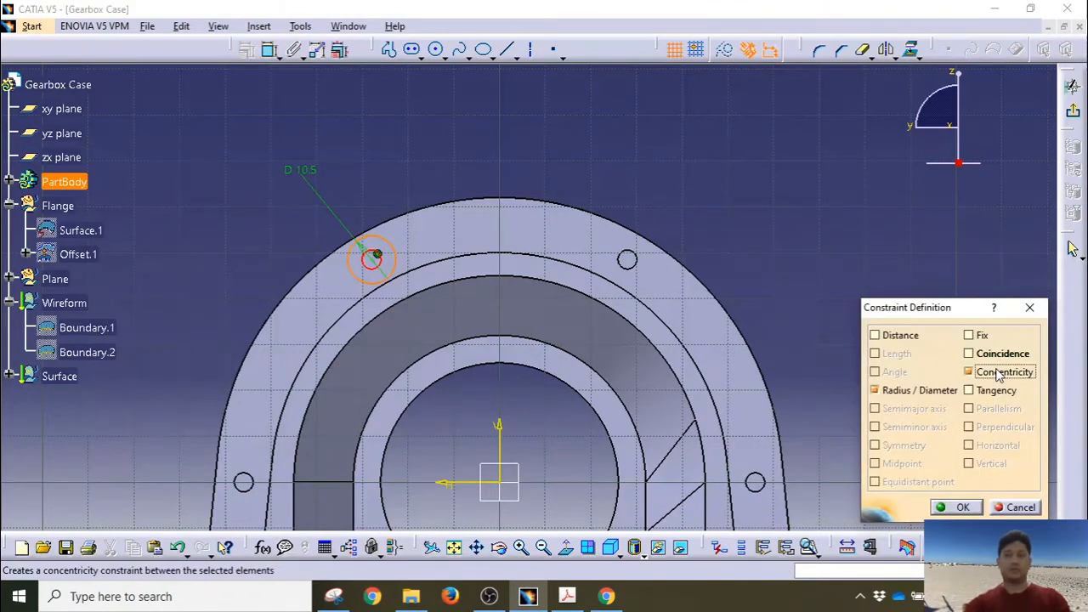
{"action": "left_click", "coordinate": [962, 507]}
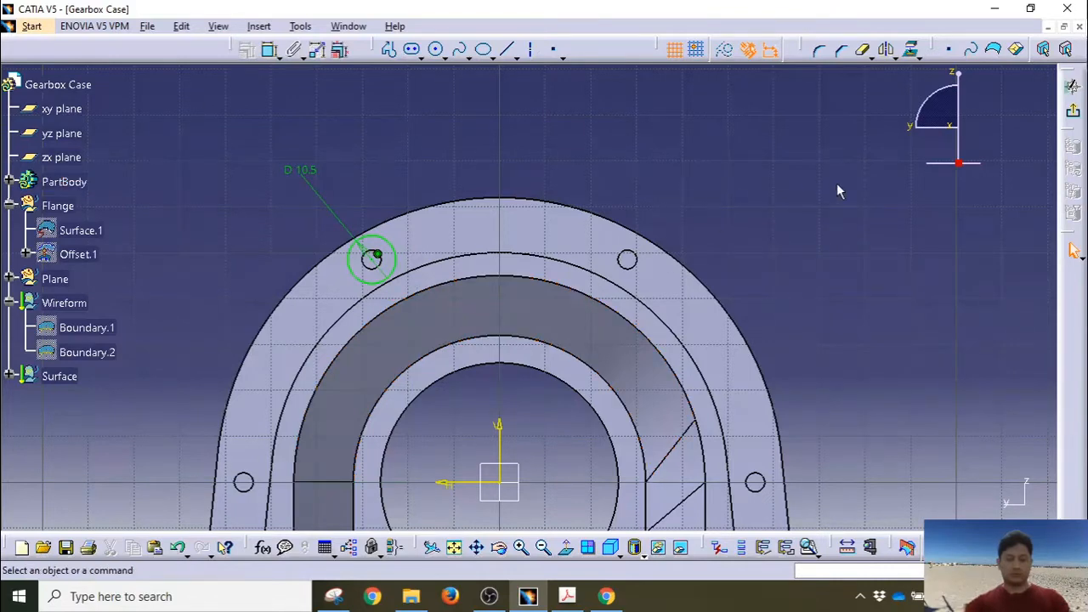
{"action": "left_click", "coordinate": [1073, 86]}
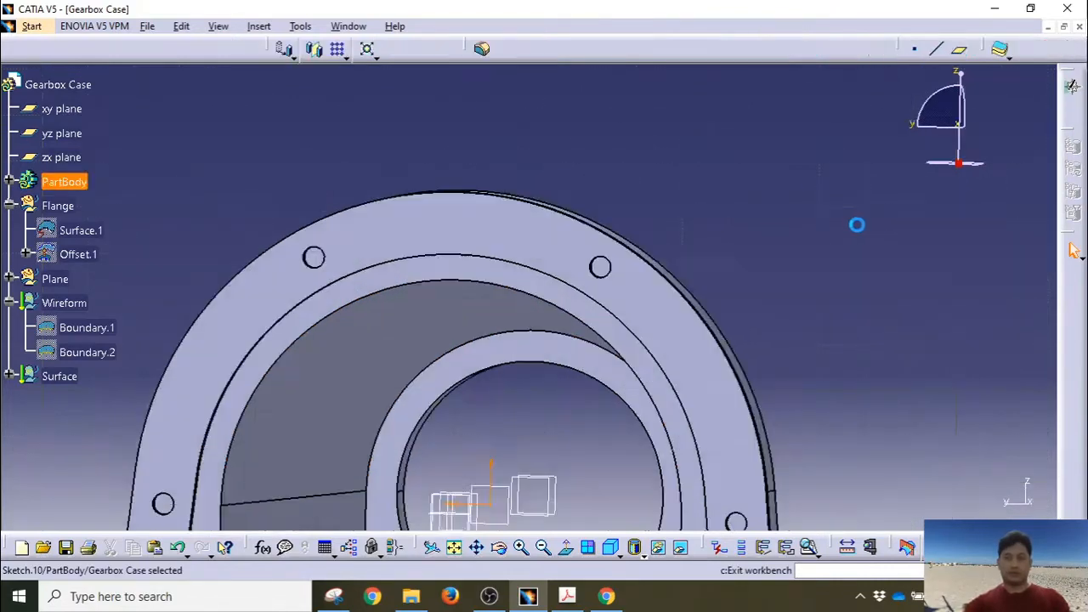
Step: Cut a 51 mm deep pocket from Sketch.10, then orbit to inspect it from several sides
{"action": "middle_click_drag", "start_coordinate": [420, 425], "coordinate": [371, 364]}
{"action": "middle_click_drag", "start_coordinate": [860, 250], "coordinate": [755, 355]}
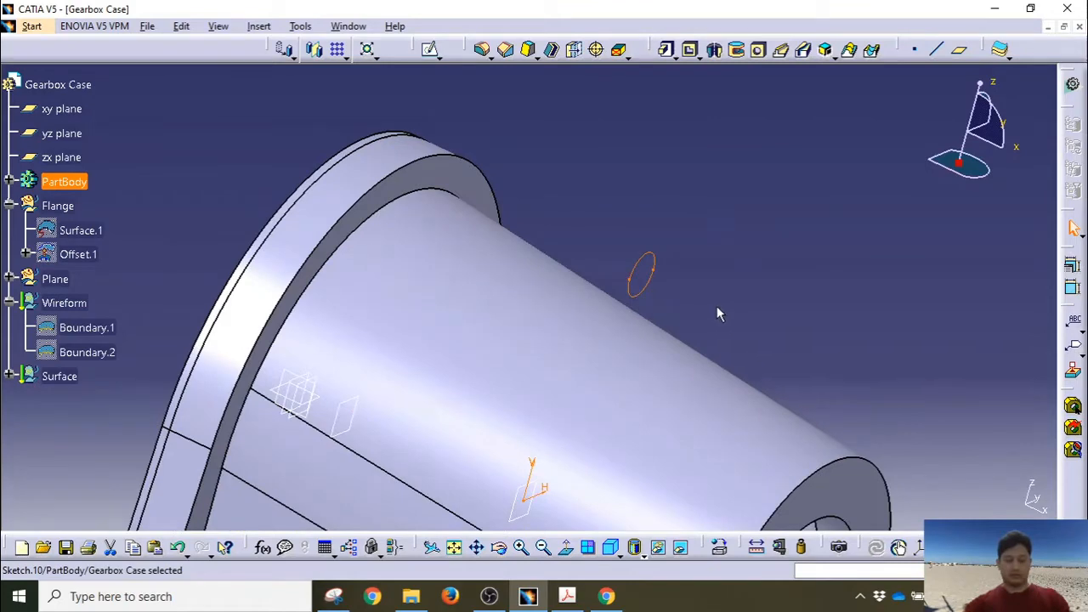
{"action": "left_click", "coordinate": [682, 54]}
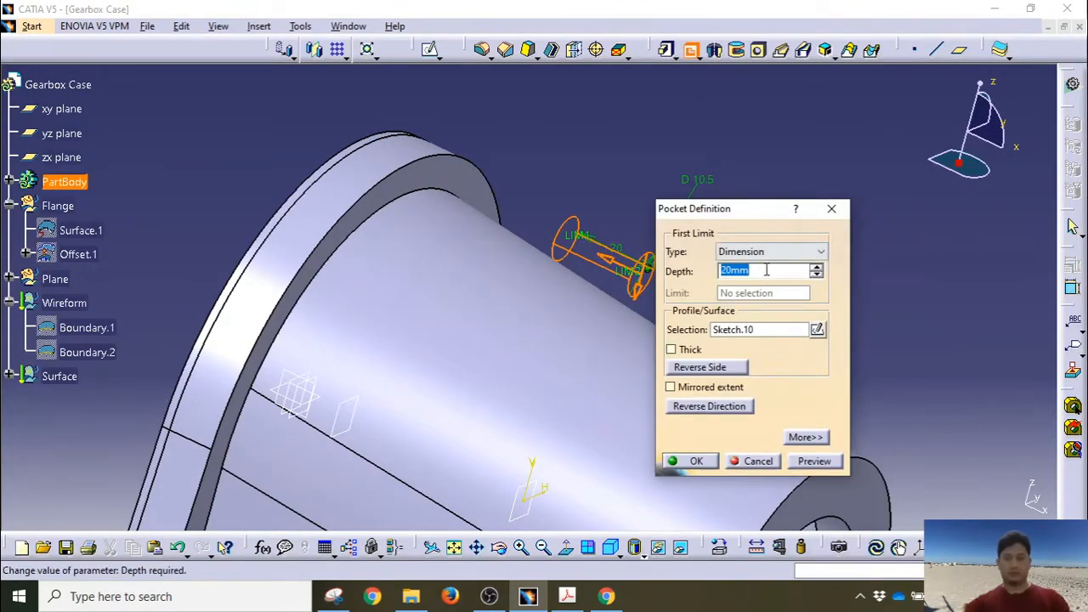
{"action": "type", "text": "5"}
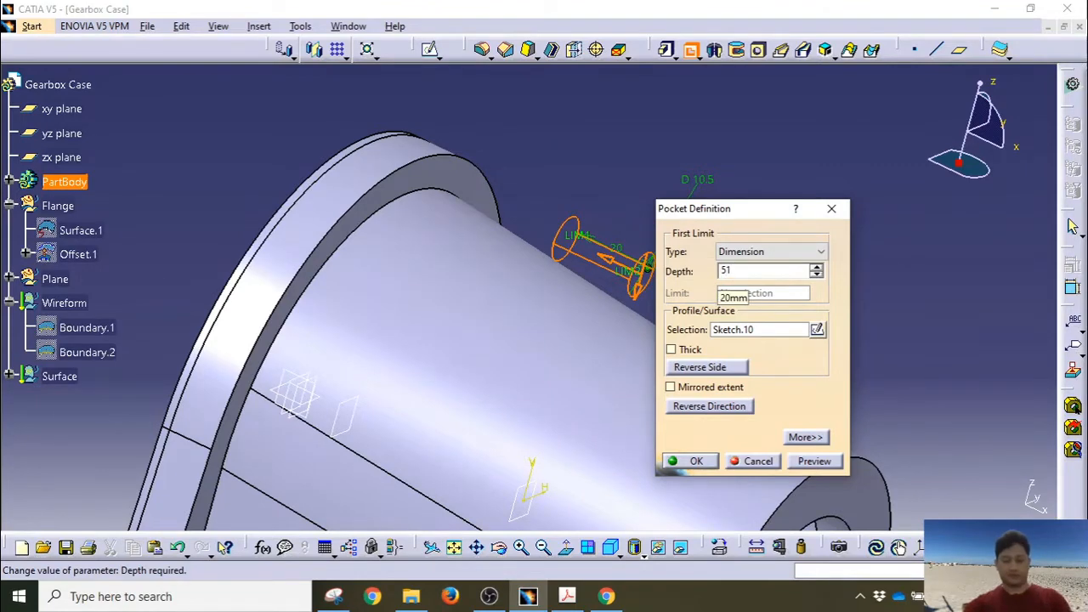
{"action": "type", "text": "1"}
{"action": "left_click", "coordinate": [809, 464]}
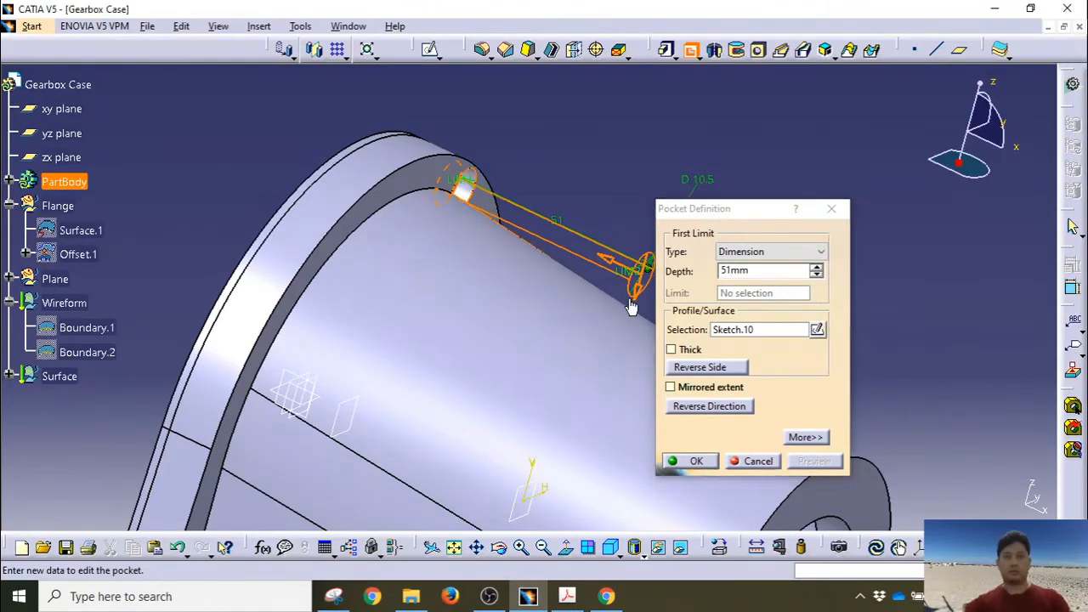
{"action": "middle_click_drag", "start_coordinate": [536, 276], "coordinate": [455, 316]}
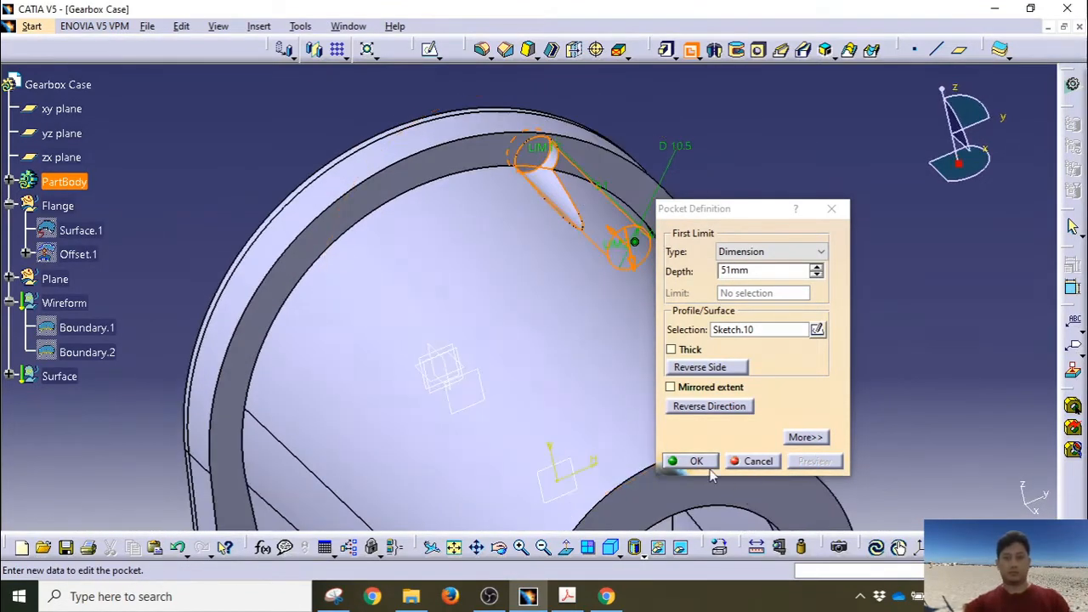
{"action": "left_click", "coordinate": [709, 467]}
{"action": "middle_click_drag", "start_coordinate": [740, 389], "coordinate": [795, 226]}
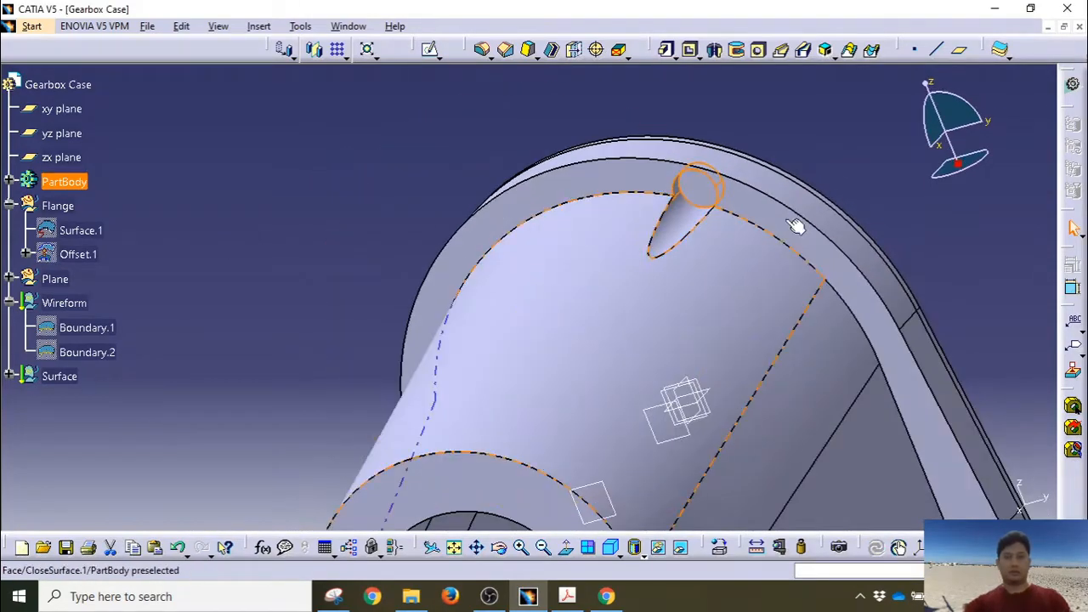
{"action": "middle_click_drag", "start_coordinate": [738, 326], "coordinate": [637, 231]}
{"action": "middle_click_drag", "start_coordinate": [611, 269], "coordinate": [542, 191]}
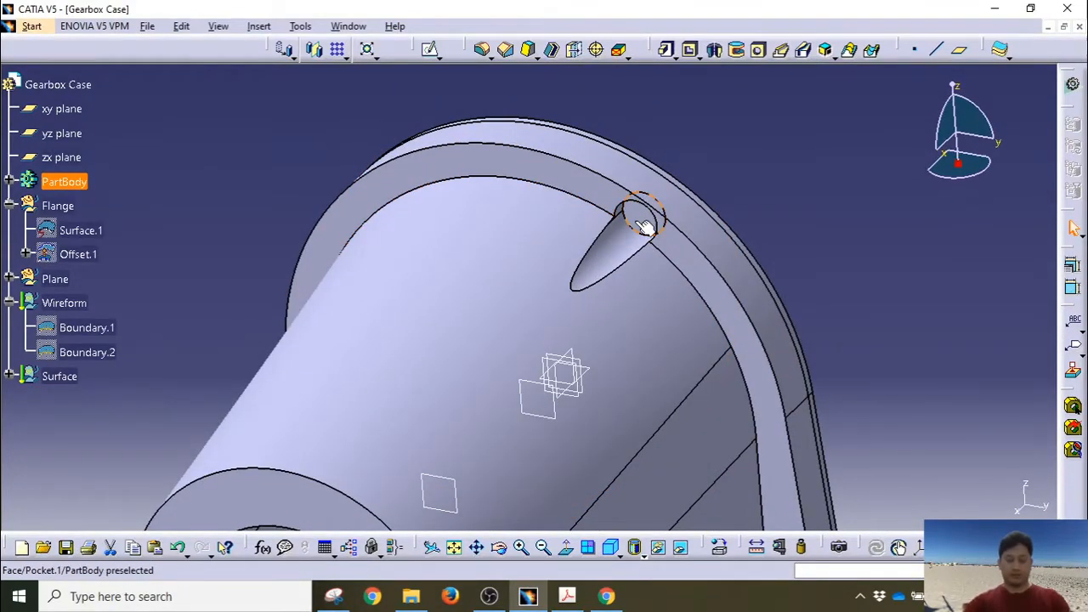
Step: Create a 5 mm diameter, 10 mm deep blind hole concentric with the pocket's circular edge
{"action": "left_click", "coordinate": [758, 50]}
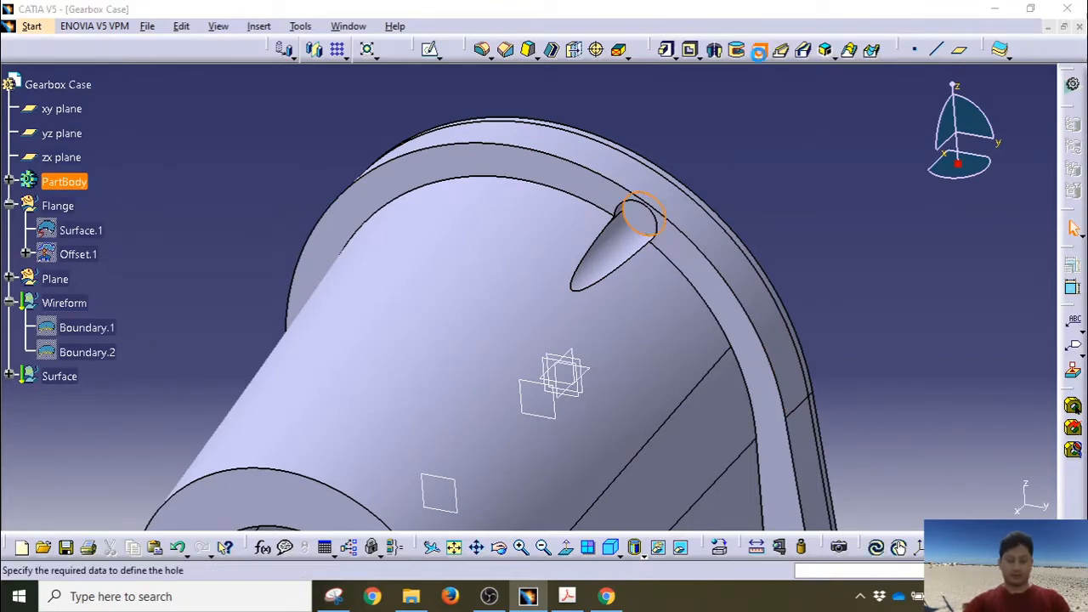
{"action": "left_click", "coordinate": [646, 211]}
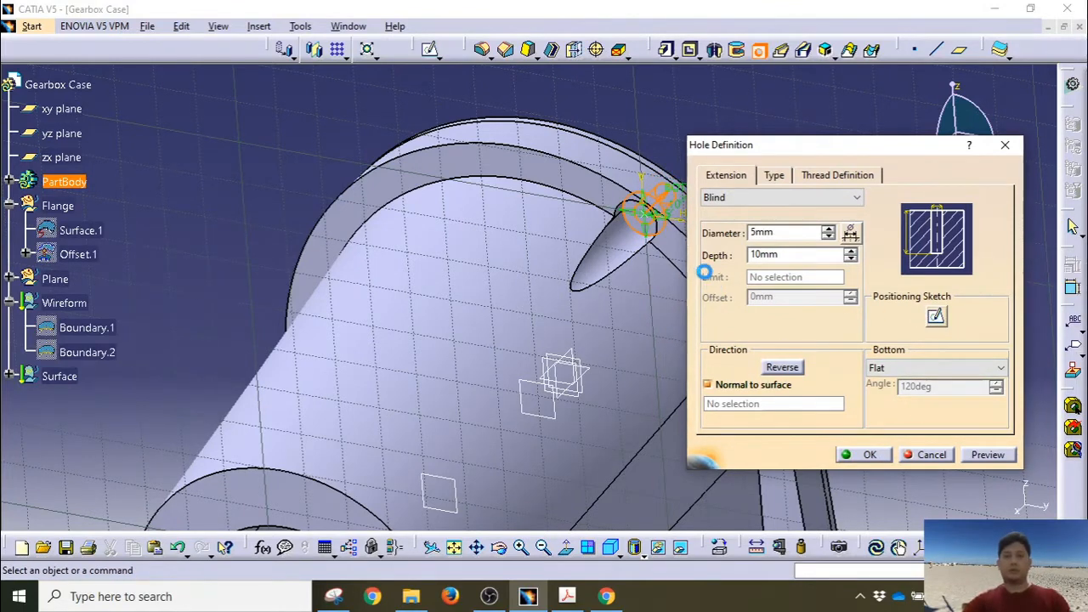
{"action": "mouse_move", "coordinate": [672, 224]}
{"action": "middle_mouse_down"}
{"action": "mouse_move", "coordinate": [702, 81]}
{"action": "mouse_move", "coordinate": [359, 497]}
{"action": "middle_mouse_up"}
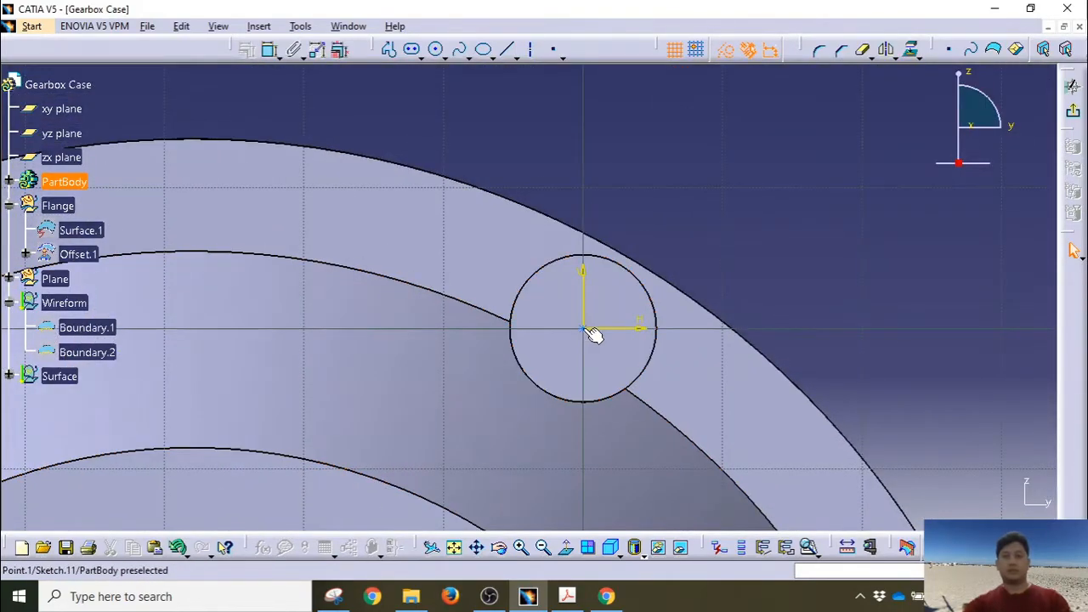
{"action": "left_click", "coordinate": [646, 284]}
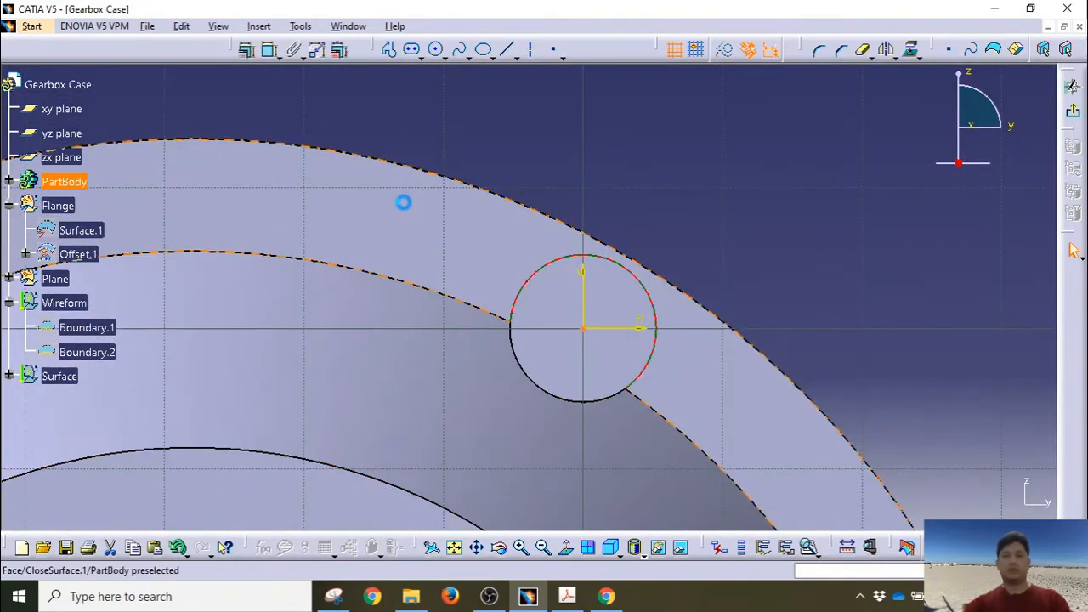
{"action": "left_click", "coordinate": [269, 51]}
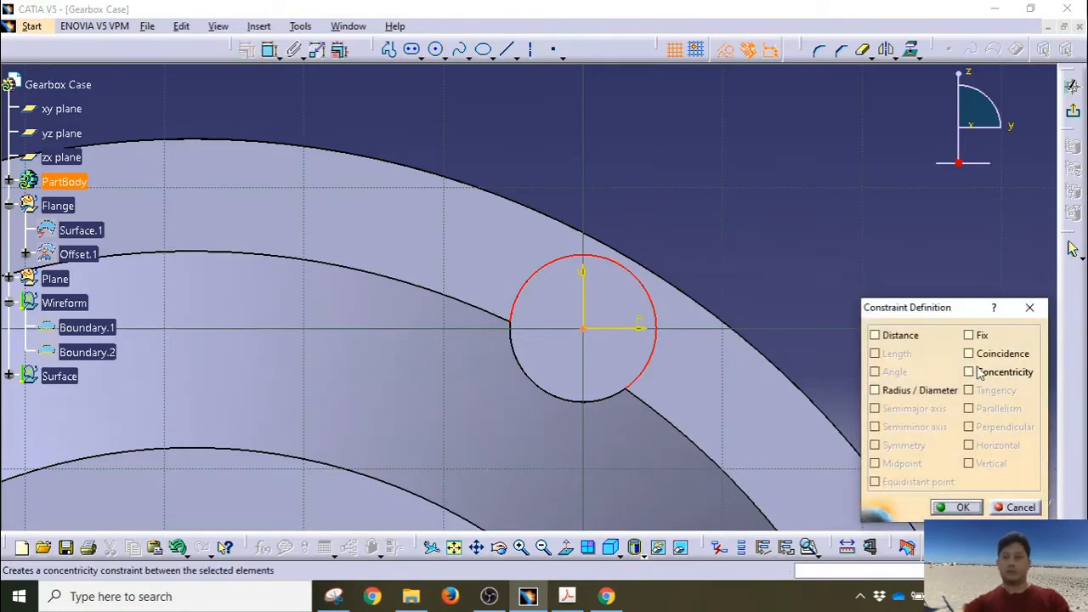
{"action": "left_click", "coordinate": [956, 506]}
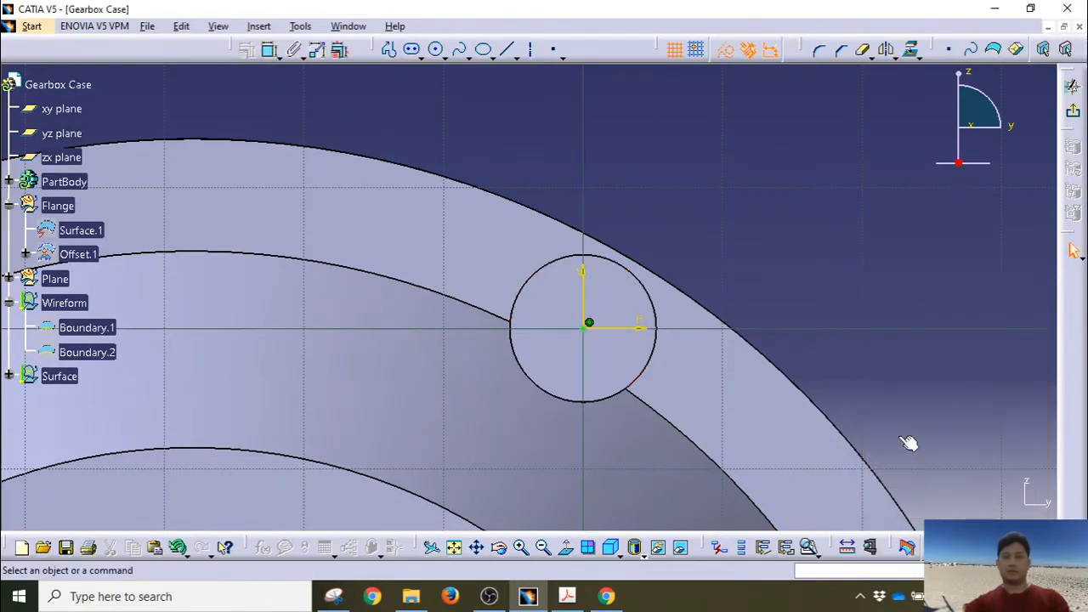
{"action": "left_click", "coordinate": [1073, 250]}
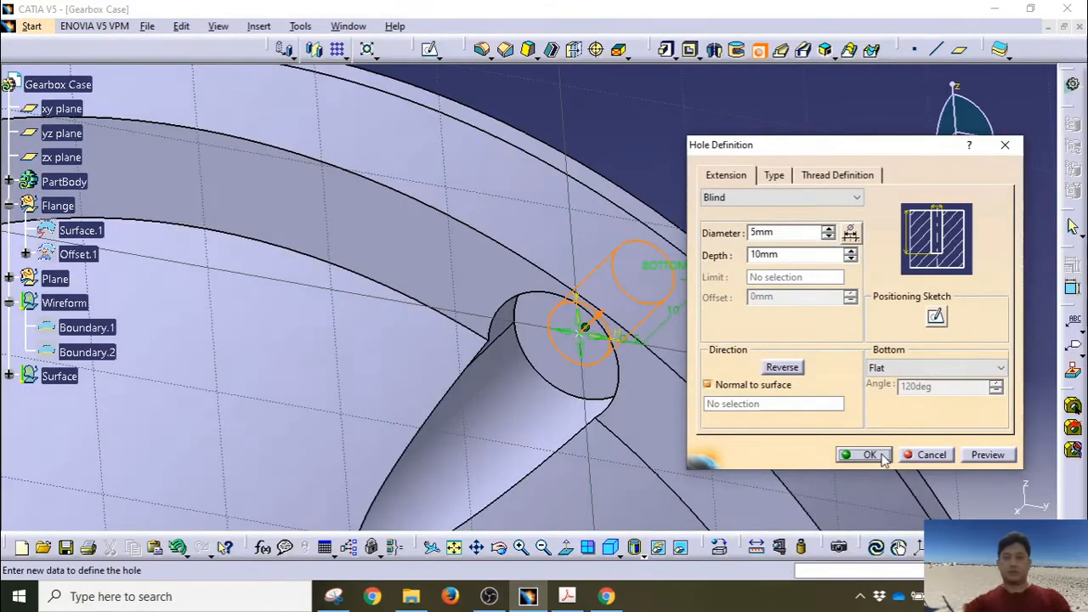
{"action": "left_click", "coordinate": [865, 454]}
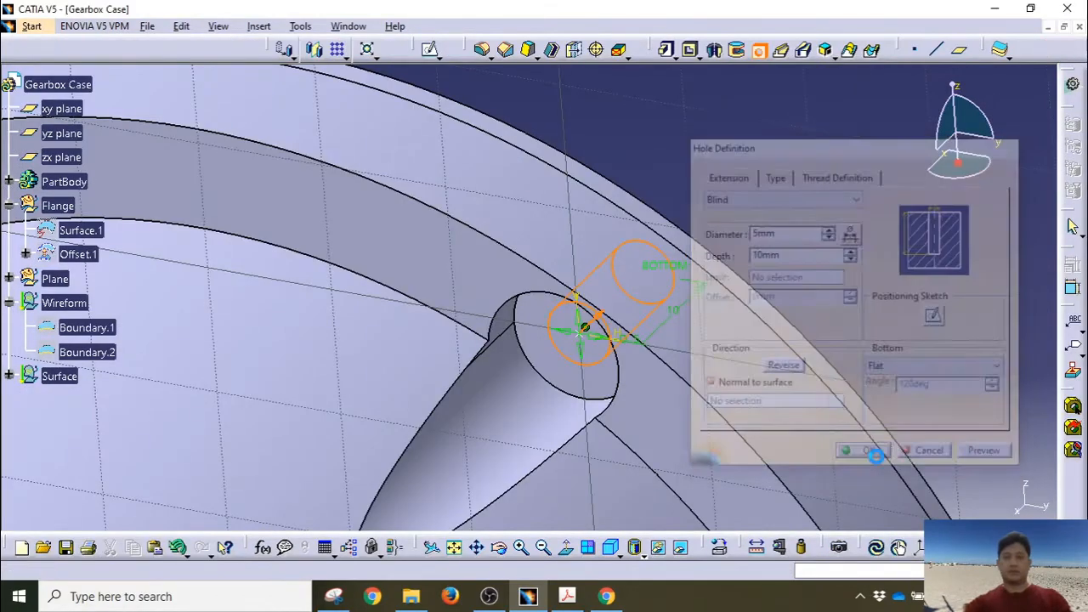
Step: Orbit around the model to inspect the finished Hole.1
{"action": "middle_click_drag", "start_coordinate": [850, 320], "coordinate": [653, 271]}
{"action": "left_click", "coordinate": [601, 346]}
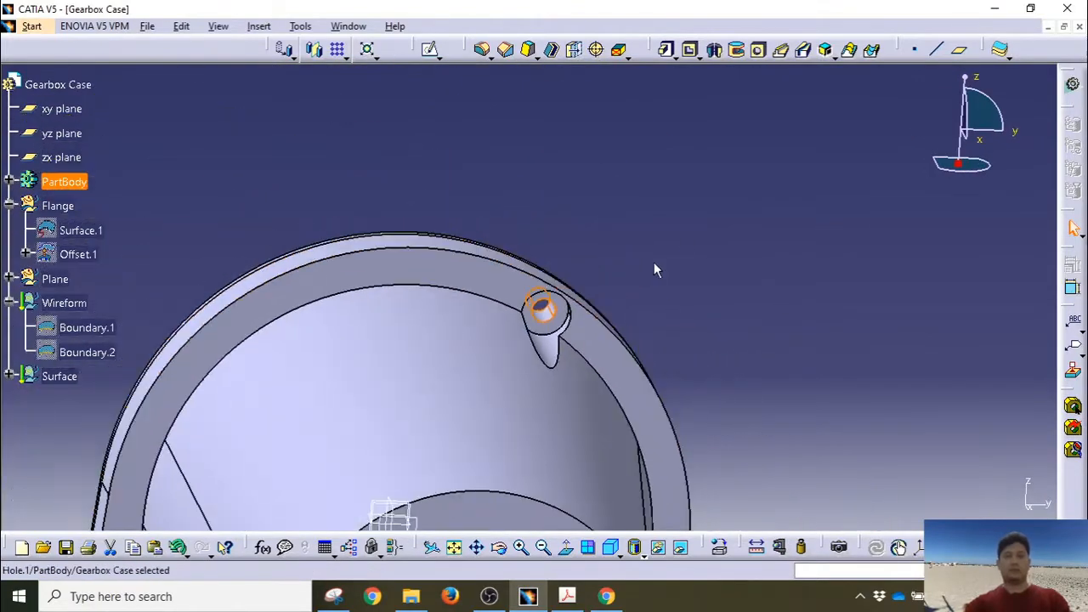
{"action": "middle_click_drag", "start_coordinate": [687, 318], "coordinate": [624, 263]}
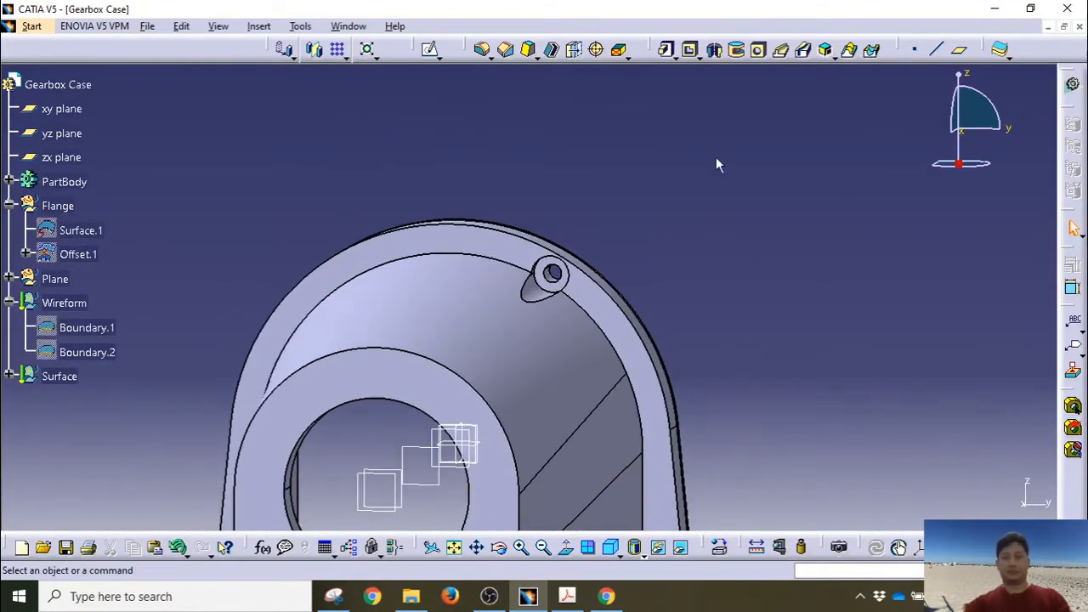
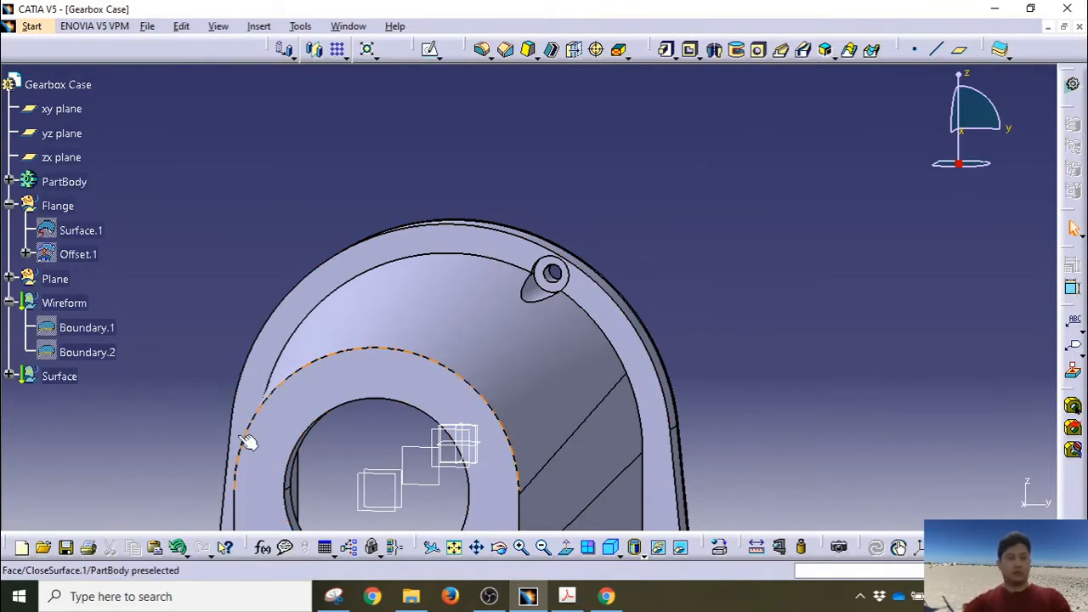
Step: Hide the Offset.1 surface in the Flange group of PartBody
{"action": "left_click", "coordinate": [8, 181]}
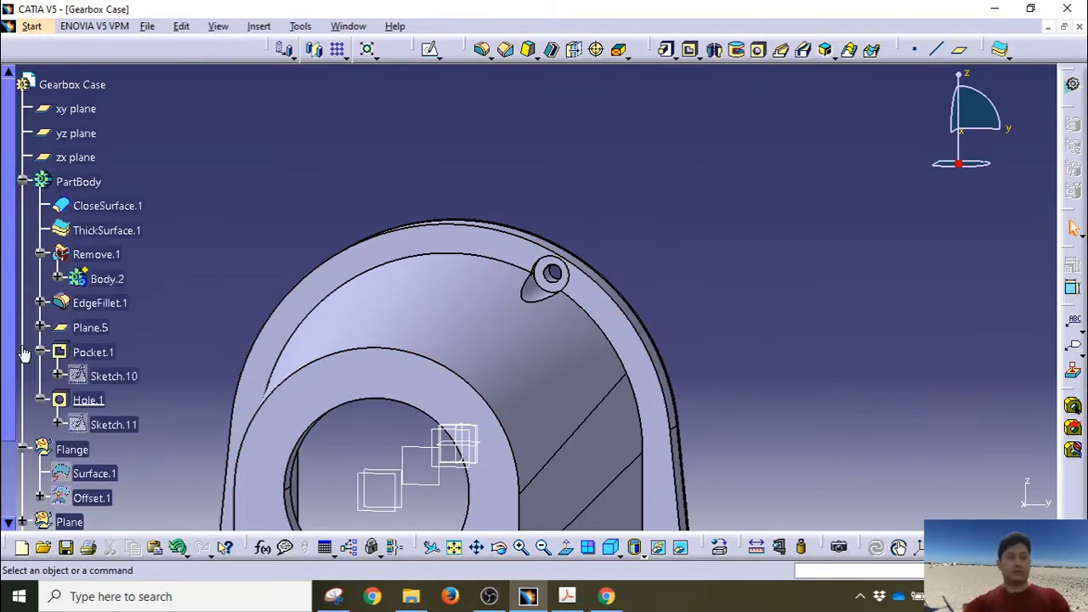
{"action": "left_click", "coordinate": [22, 448]}
{"action": "left_click", "coordinate": [22, 499]}
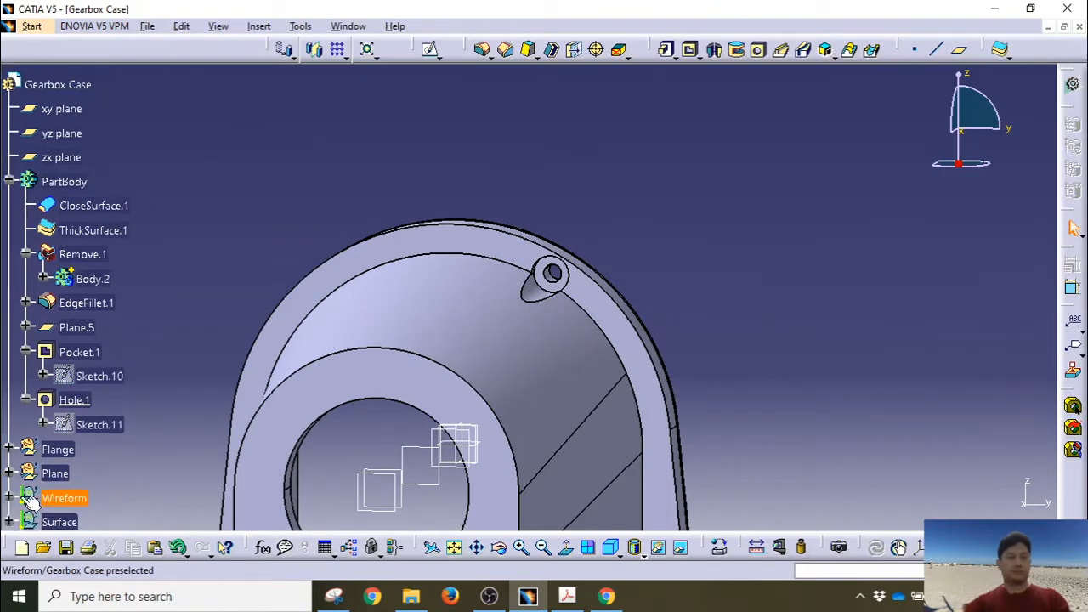
{"action": "left_click", "coordinate": [7, 452]}
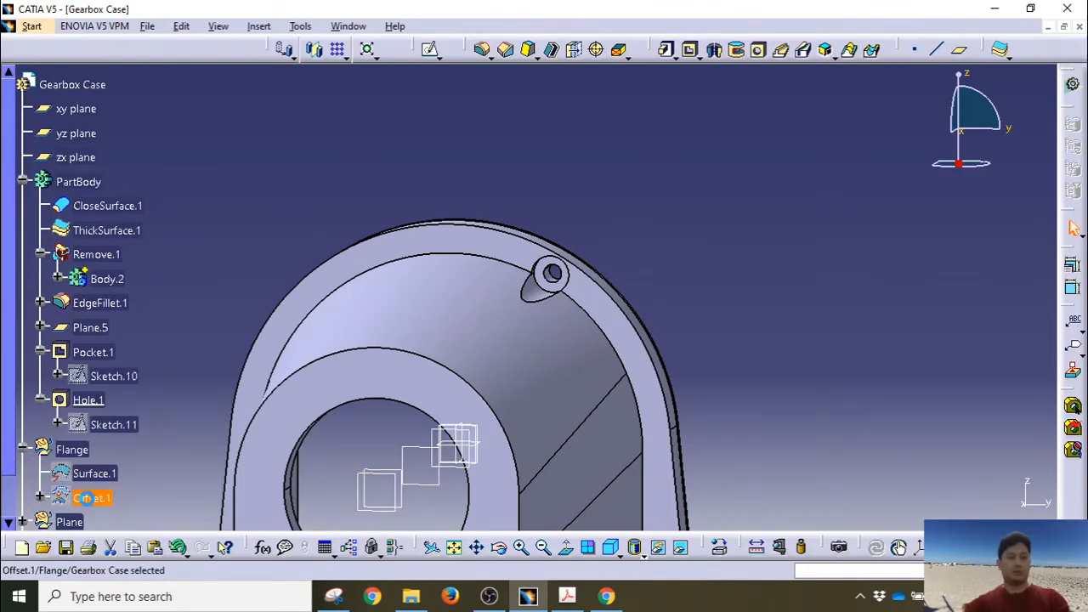
{"action": "right_click", "coordinate": [92, 498]}
{"action": "left_click", "coordinate": [136, 221]}
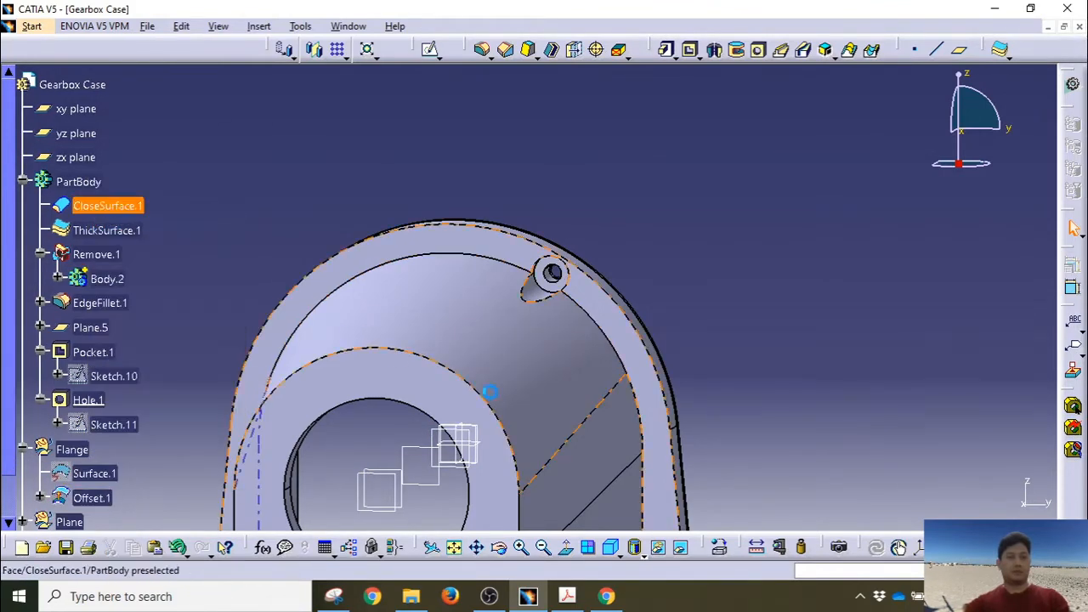
{"action": "middle_click_drag", "start_coordinate": [485, 388], "coordinate": [399, 396]}
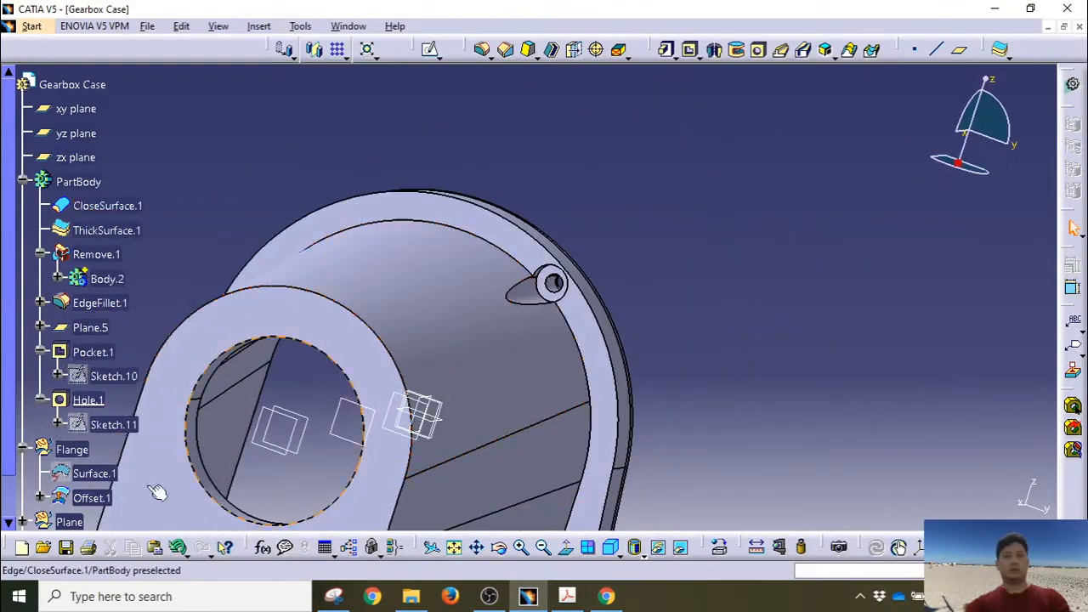
Step: Collapse the tree nodes and select Pocket.1 and Hole.1 together
{"action": "left_click", "coordinate": [23, 450]}
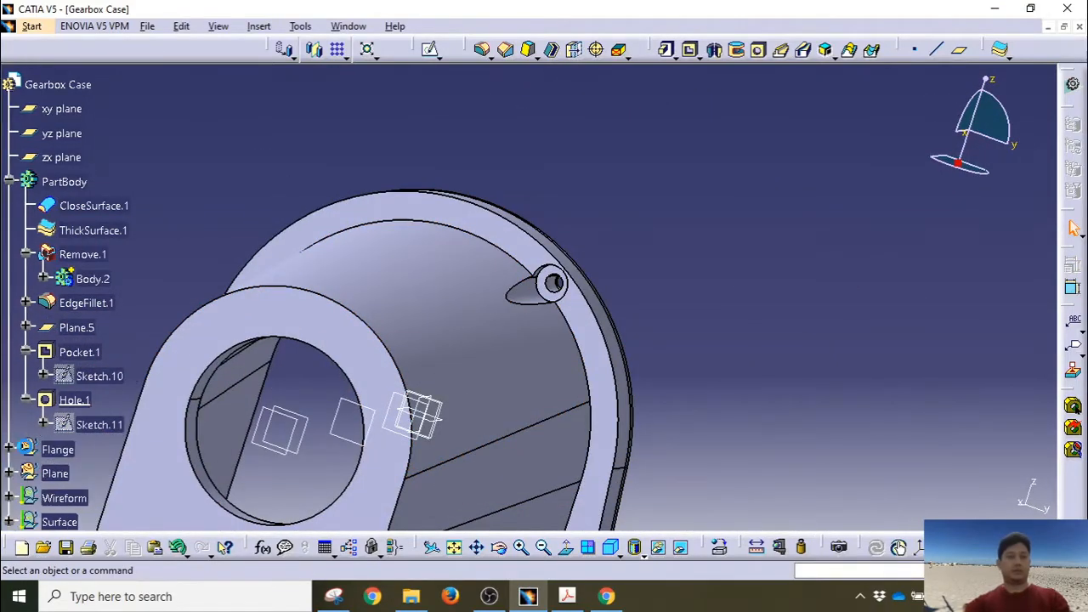
{"action": "left_click", "coordinate": [26, 351]}
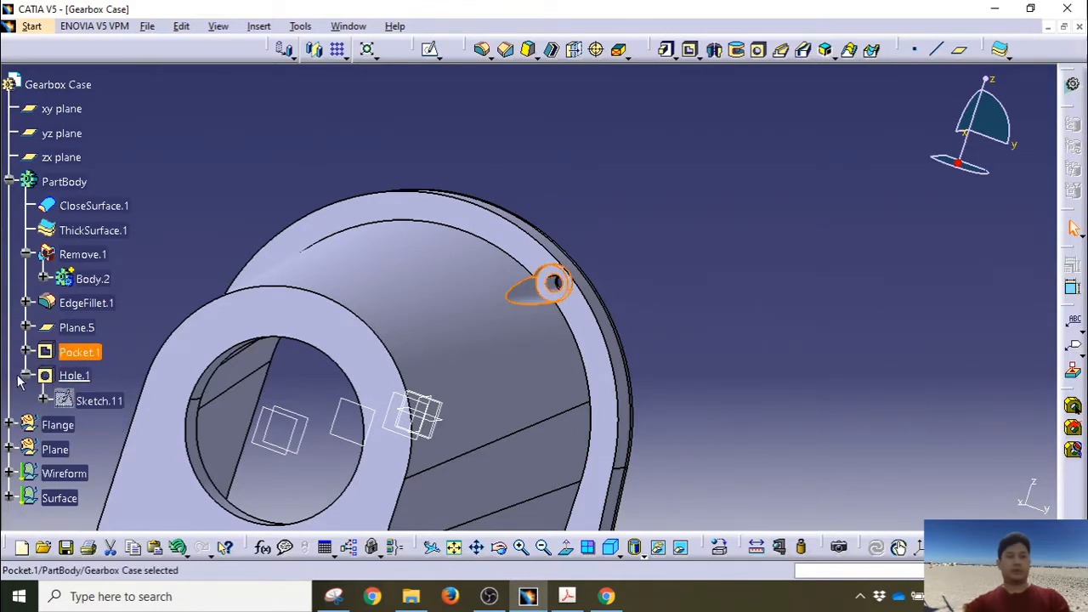
{"action": "left_click", "coordinate": [26, 374]}
{"action": "left_click", "coordinate": [79, 352]}
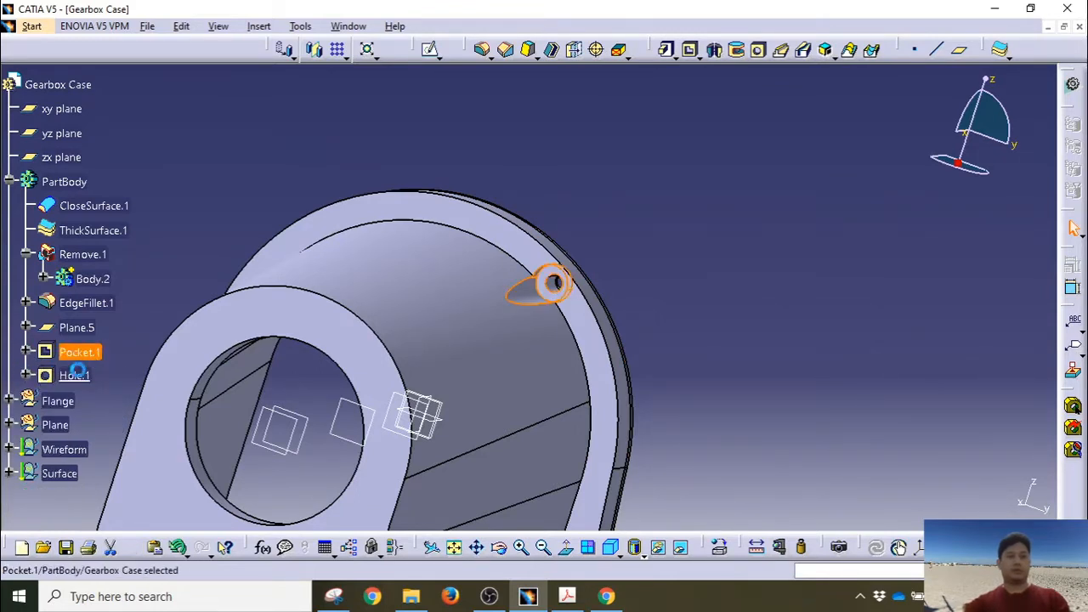
{"action": "left_click", "coordinate": [74, 376], "text": "ctrl"}
{"action": "middle_click_drag", "start_coordinate": [280, 369], "coordinate": [451, 144]}
{"action": "left_click", "coordinate": [347, 60]}
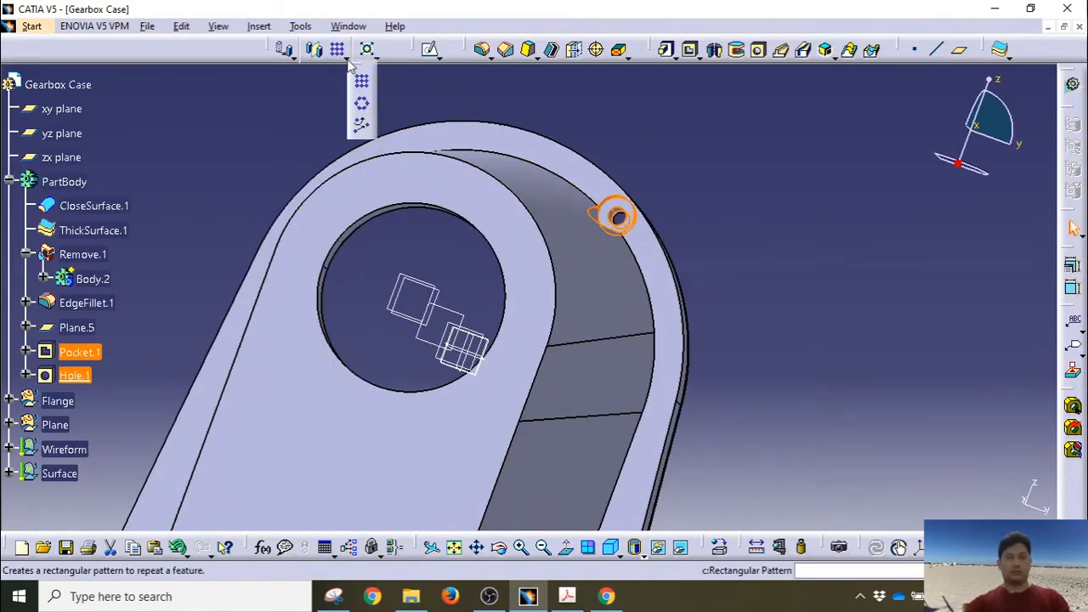
{"action": "left_click", "coordinate": [362, 128]}
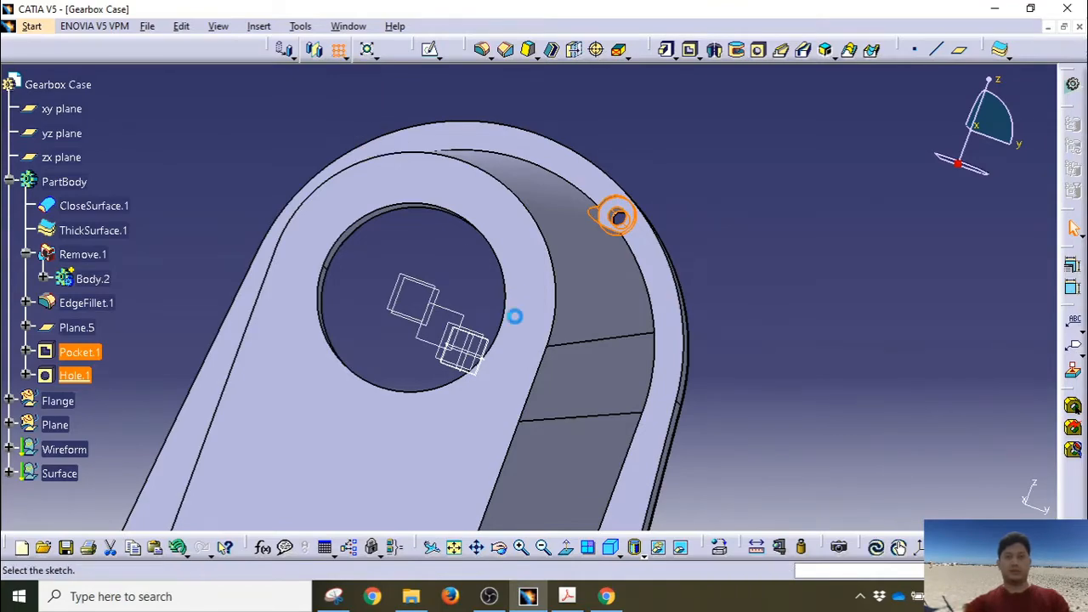
{"action": "middle_click_drag", "start_coordinate": [556, 280], "coordinate": [619, 149]}
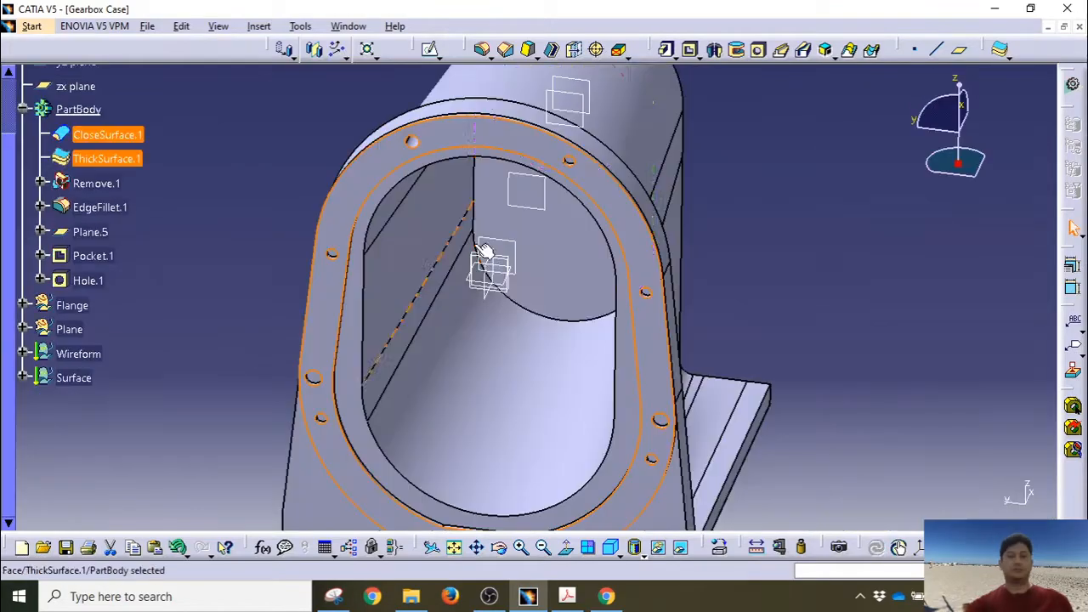
{"action": "middle_click_drag", "start_coordinate": [481, 252], "coordinate": [454, 292]}
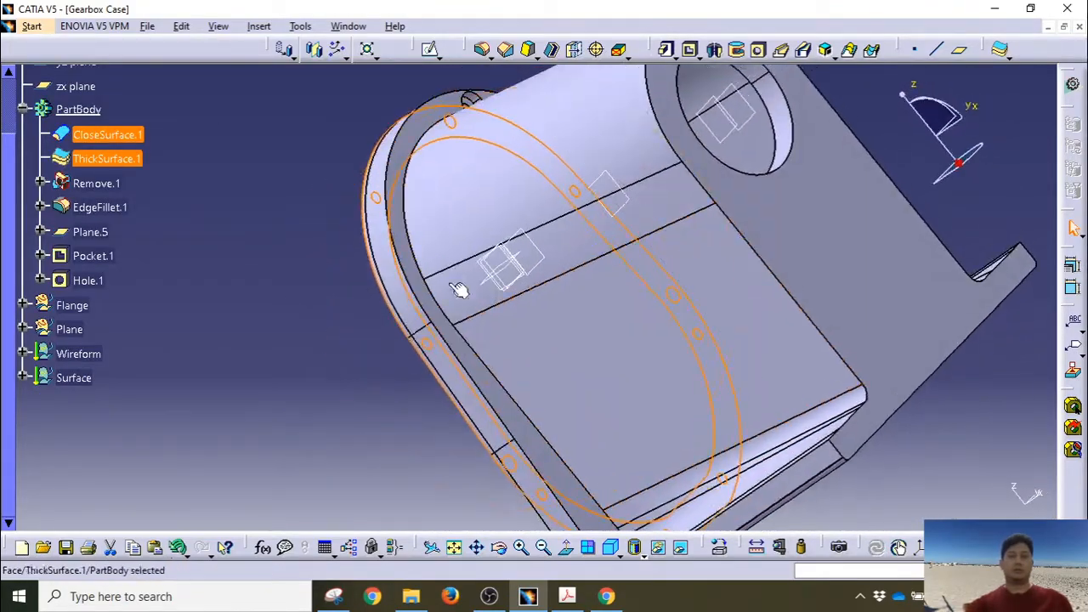
Step: Start a new sketch on the case's back face, viewed normal to the plane
{"action": "left_click", "coordinate": [405, 223]}
{"action": "mouse_move", "coordinate": [673, 245]}
{"action": "middle_mouse_down"}
{"action": "mouse_move", "coordinate": [513, 376]}
{"action": "mouse_move", "coordinate": [445, 257]}
{"action": "middle_mouse_up"}
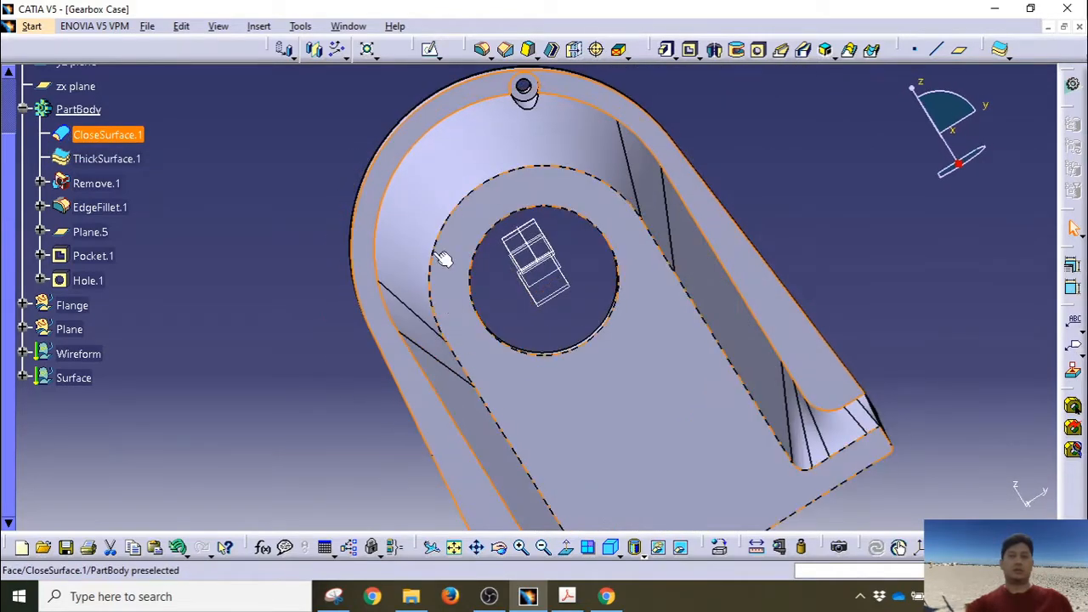
{"action": "left_click", "coordinate": [431, 51]}
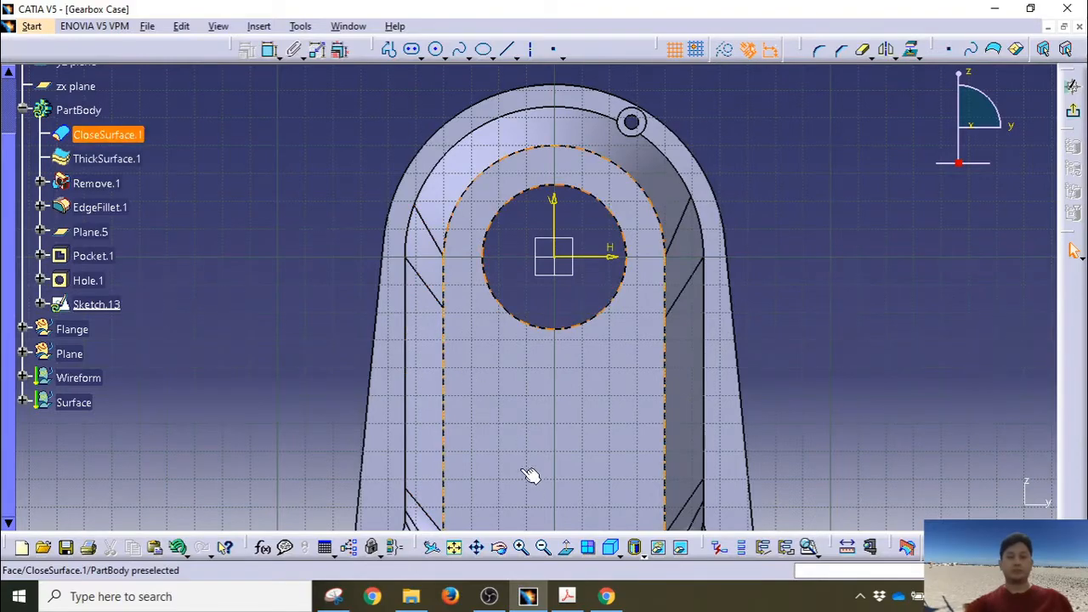
{"action": "left_click", "coordinate": [565, 547]}
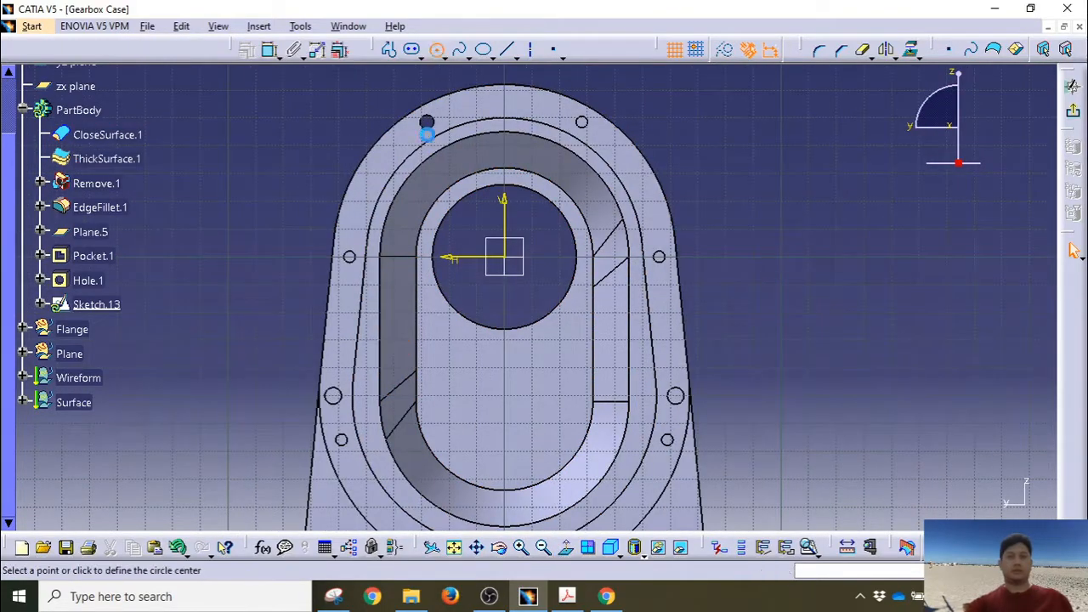
Step: Draw a circle centred at the sketch origin with a 112 diameter
{"action": "left_click", "coordinate": [506, 257]}
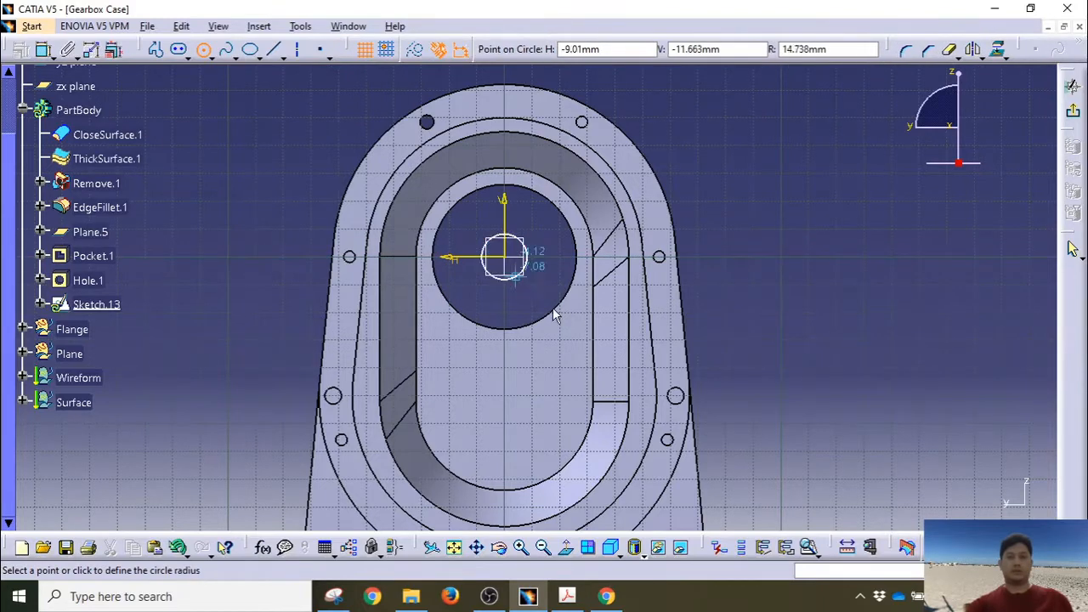
{"action": "left_click", "coordinate": [639, 353]}
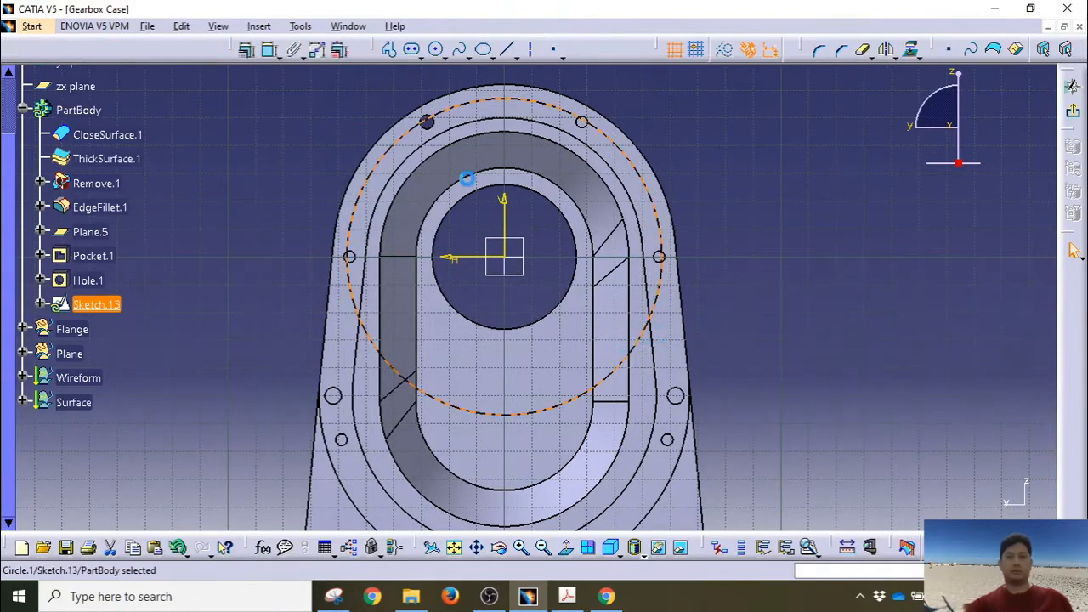
{"action": "left_click", "coordinate": [269, 50]}
{"action": "left_click", "coordinate": [769, 174]}
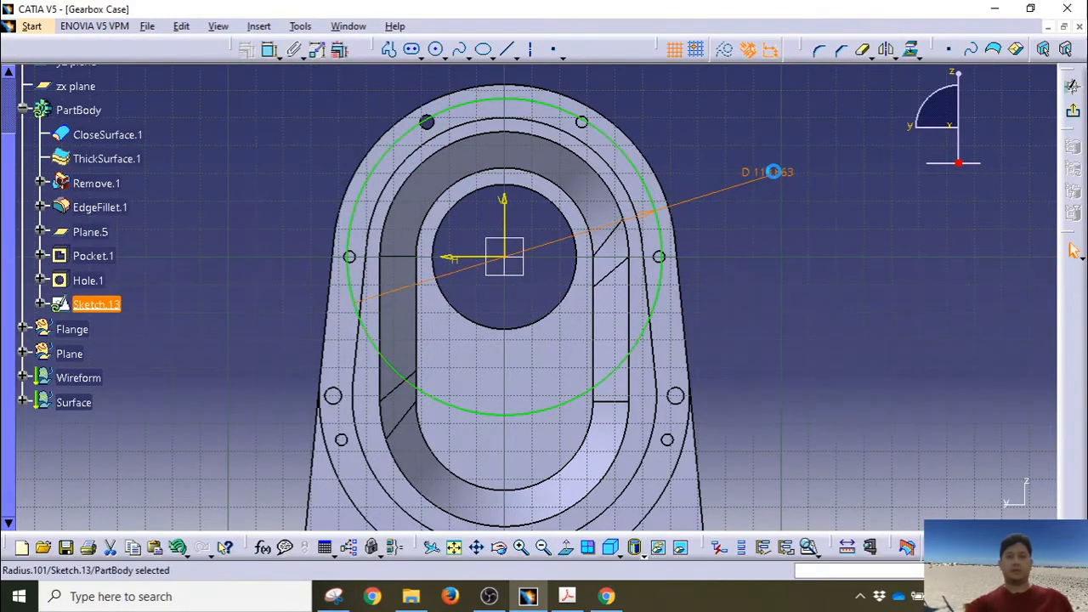
{"action": "double_click", "coordinate": [771, 173]}
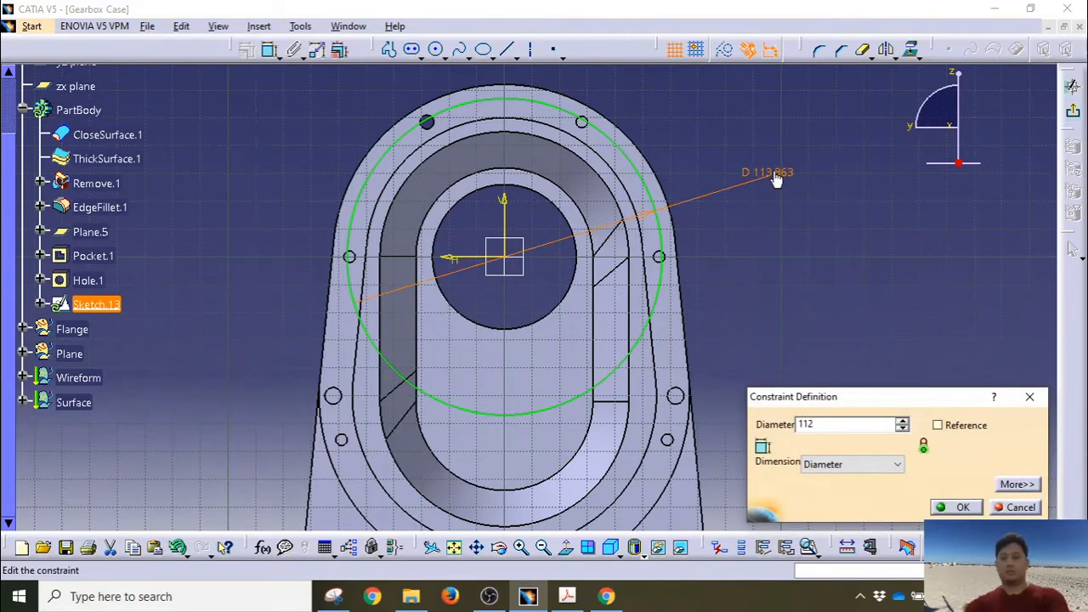
{"action": "type", "text": "112"}
{"action": "key", "text": "Return"}
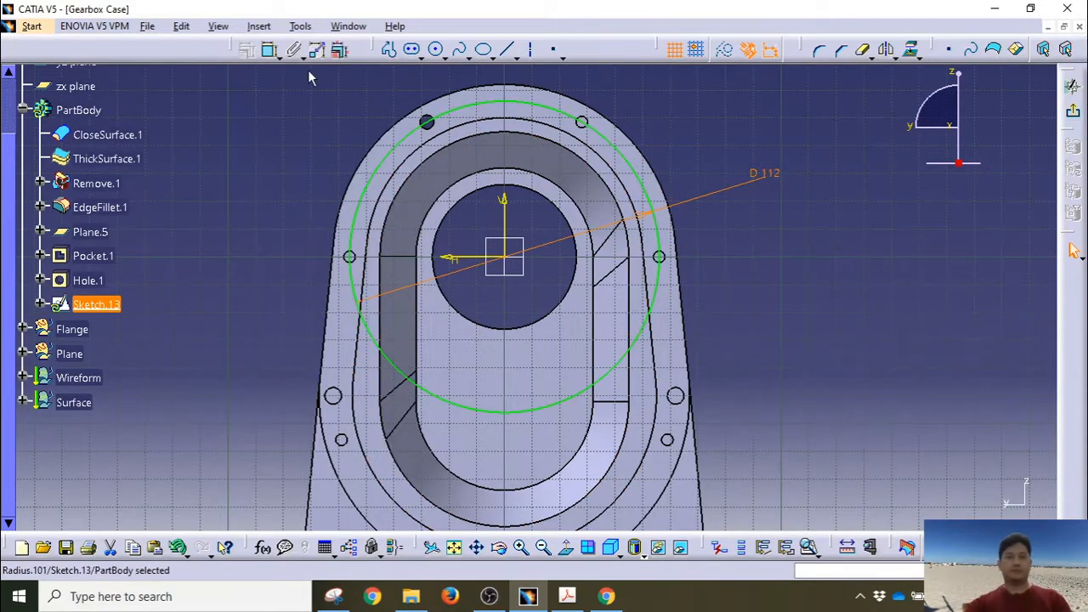
Step: Draw a second circle below the origin with a 122 diameter
{"action": "left_click", "coordinate": [505, 357]}
{"action": "middle_click_drag", "start_coordinate": [539, 406], "coordinate": [503, 280]}
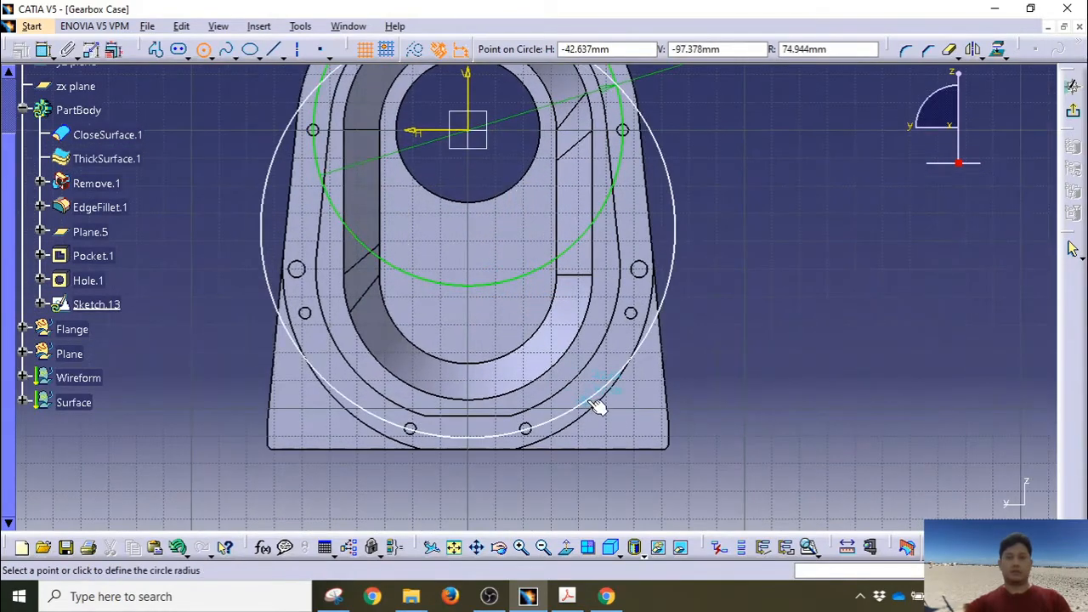
{"action": "left_click", "coordinate": [585, 394]}
{"action": "left_click", "coordinate": [271, 50]}
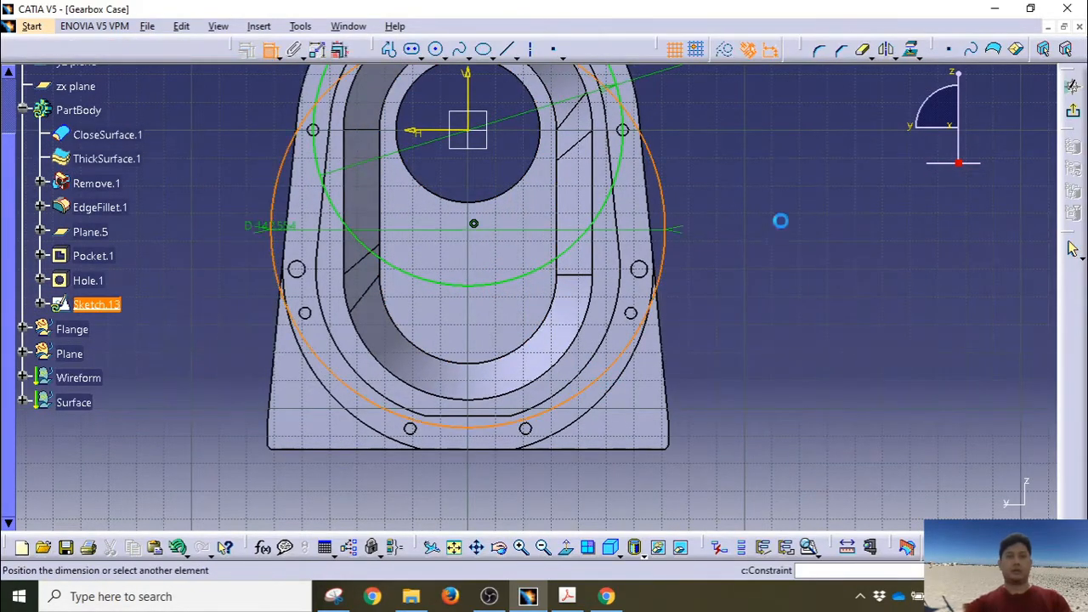
{"action": "left_click", "coordinate": [765, 226]}
{"action": "double_click", "coordinate": [766, 227]}
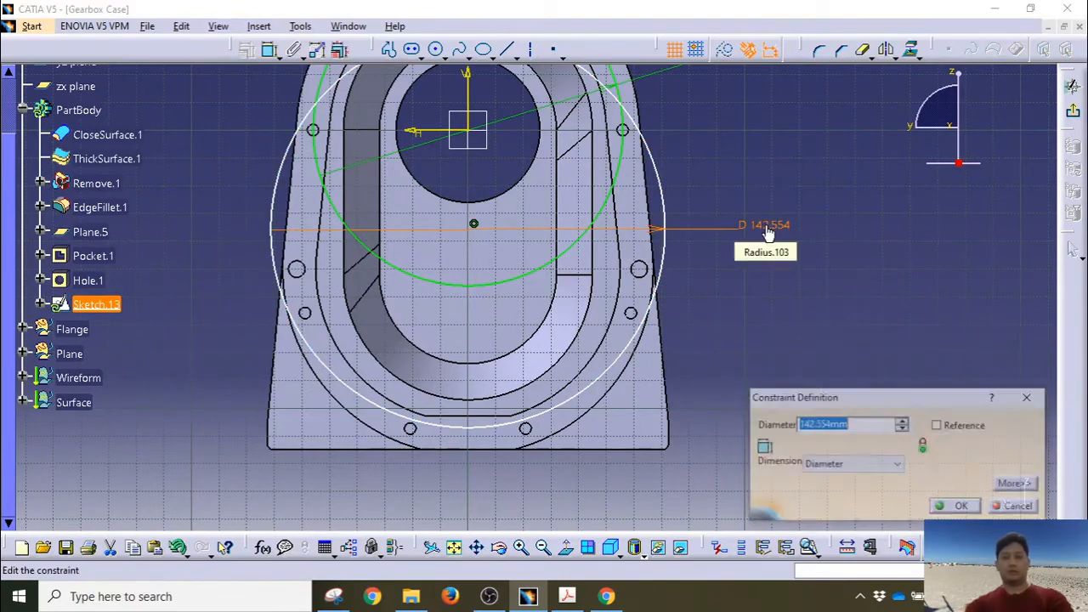
{"action": "type", "text": "122"}
{"action": "key", "text": "Return"}
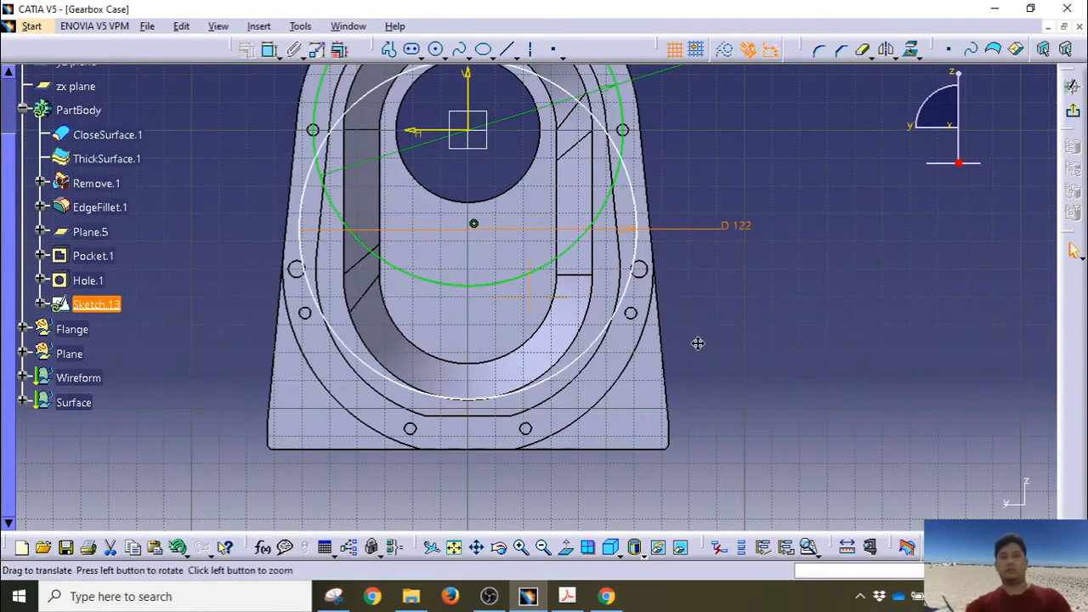
{"action": "middle_click_drag", "start_coordinate": [697, 342], "coordinate": [744, 425]}
Step: Constrain the second circle's centre 50 below the horizontal axis
{"action": "left_click", "coordinate": [520, 307]}
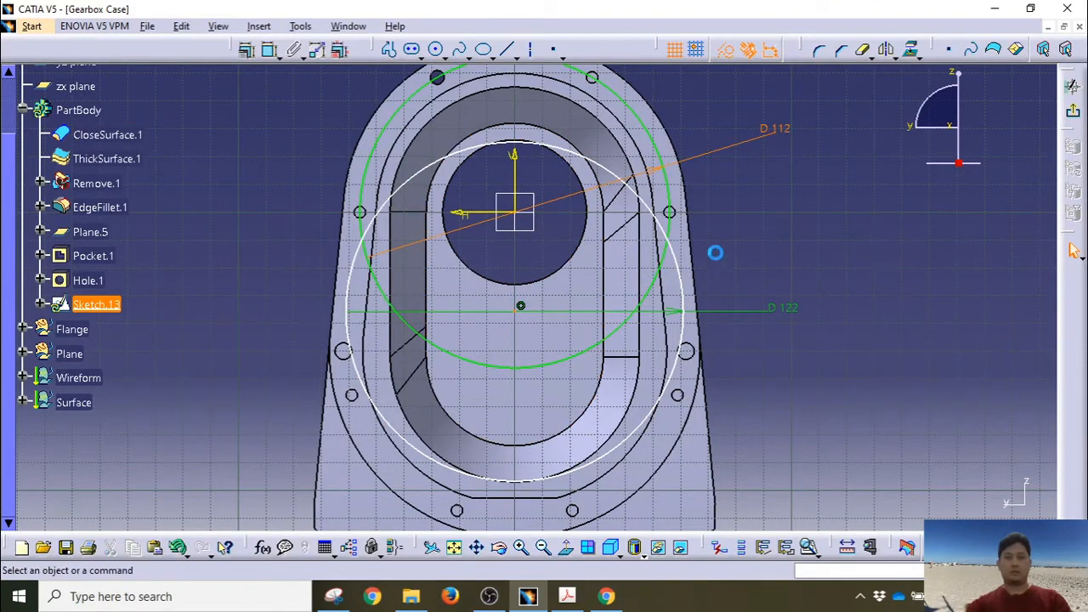
{"action": "left_click", "coordinate": [516, 308], "text": "ctrl"}
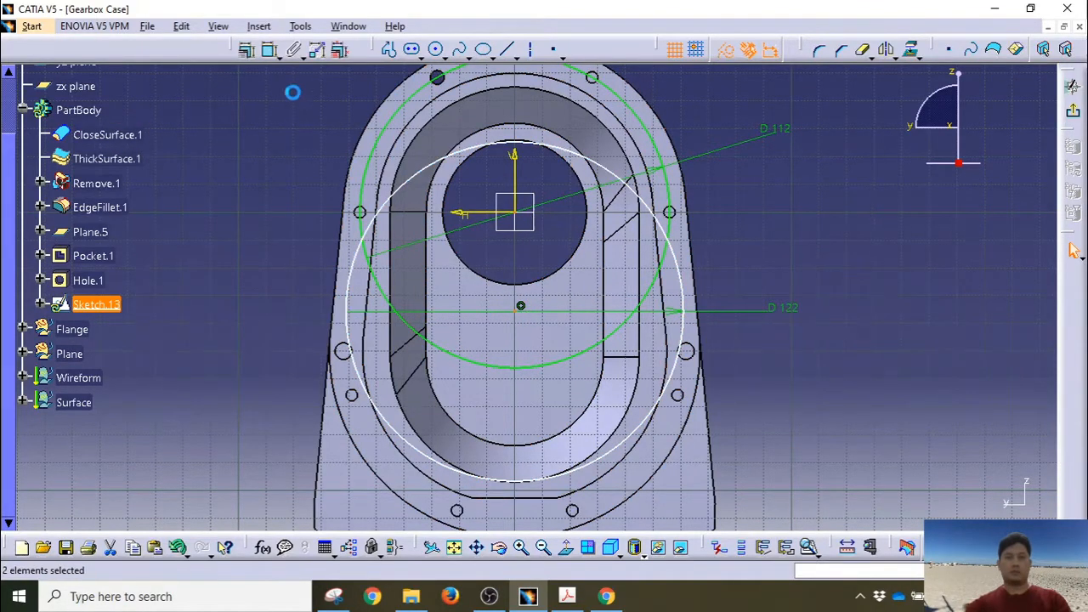
{"action": "left_click", "coordinate": [269, 53]}
{"action": "left_click", "coordinate": [250, 257]}
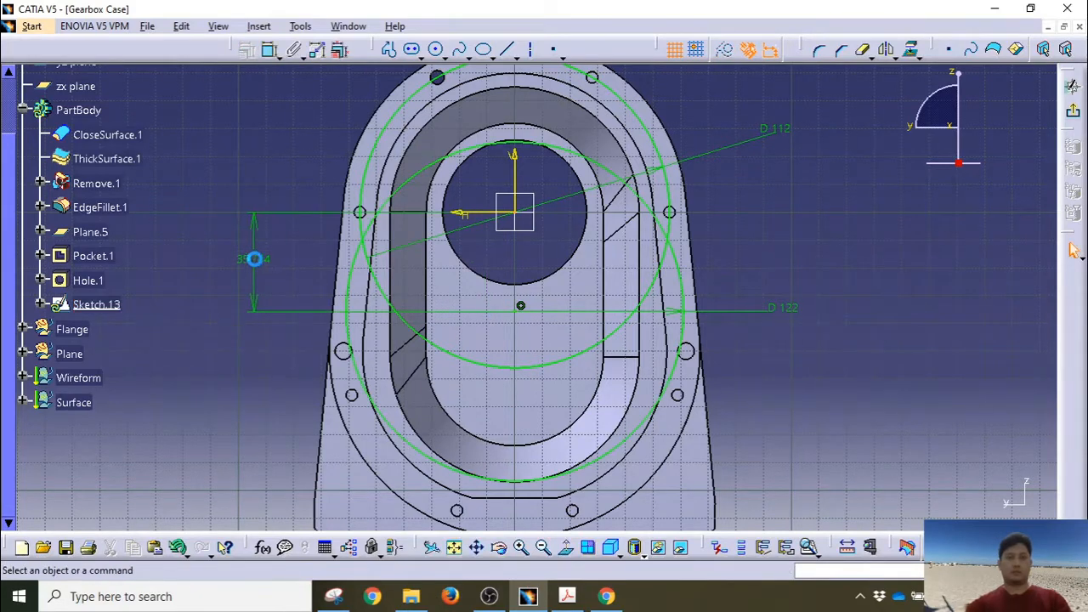
{"action": "double_click", "coordinate": [255, 257]}
{"action": "type", "text": "50"}
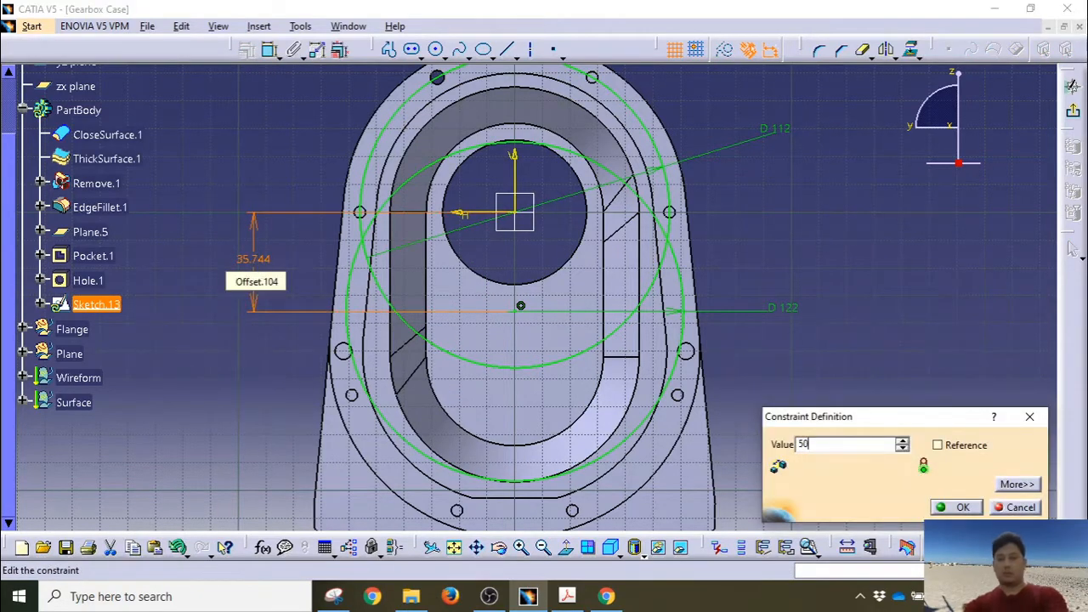
{"action": "key", "text": "Return"}
{"action": "middle_click_drag", "start_coordinate": [784, 314], "coordinate": [767, 341]}
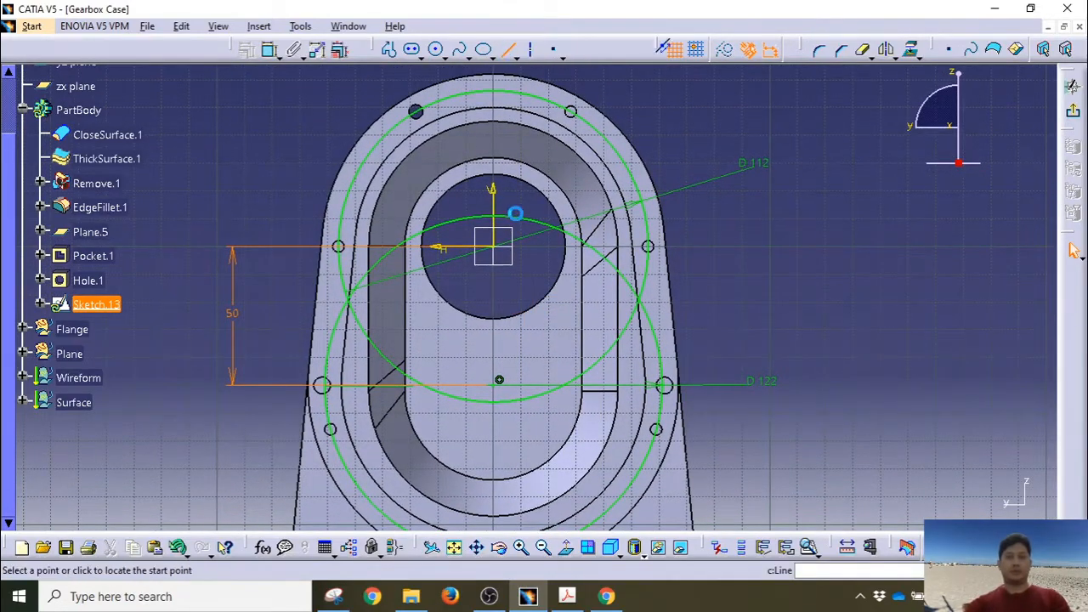
Step: Draw radial lines from the origin to the upper bolt circle and from the lower centre to the bottom hole
{"action": "left_click", "coordinate": [500, 247]}
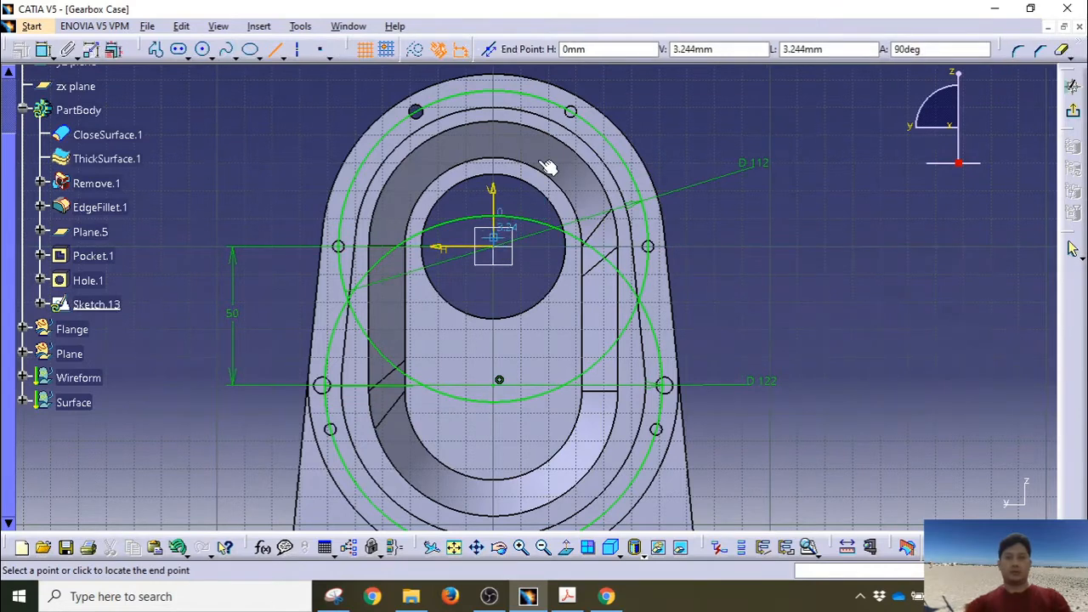
{"action": "left_click", "coordinate": [569, 111]}
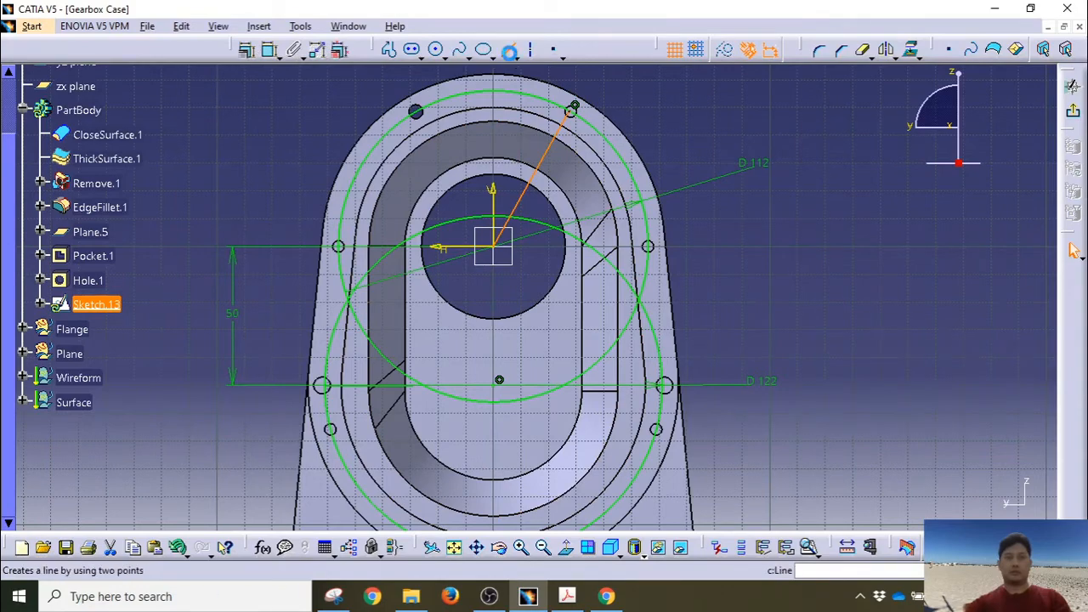
{"action": "left_click", "coordinate": [509, 50]}
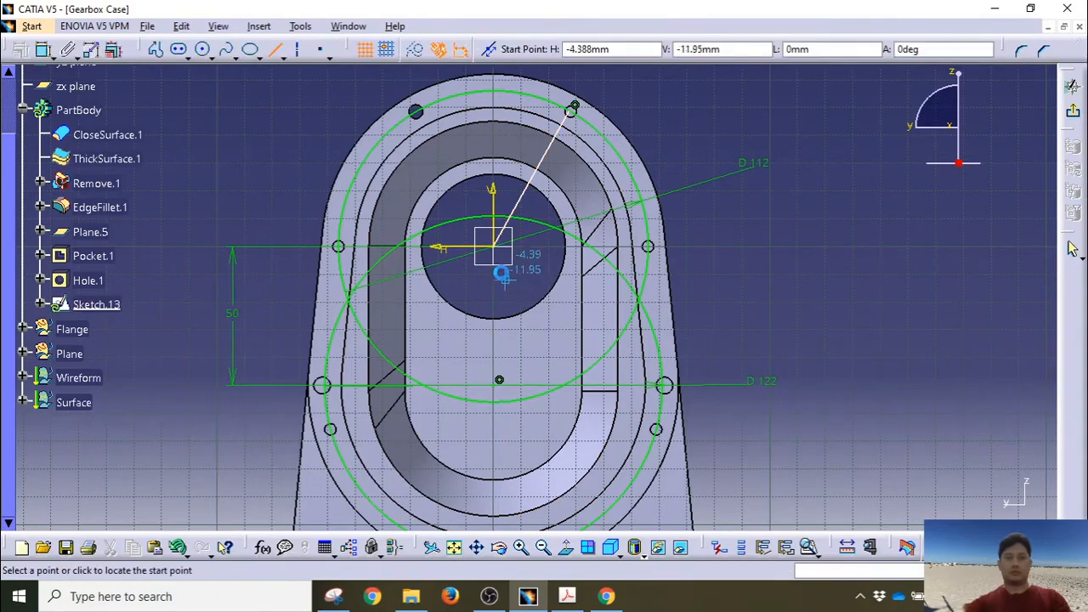
{"action": "left_click", "coordinate": [493, 384]}
{"action": "middle_click_drag", "start_coordinate": [556, 437], "coordinate": [541, 268]}
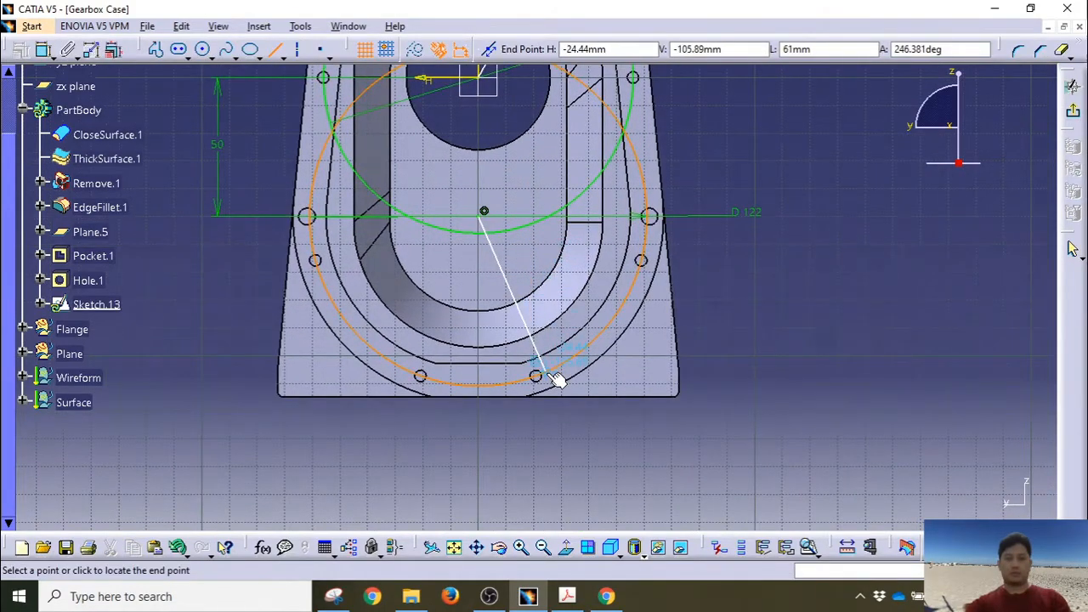
{"action": "left_click", "coordinate": [552, 369]}
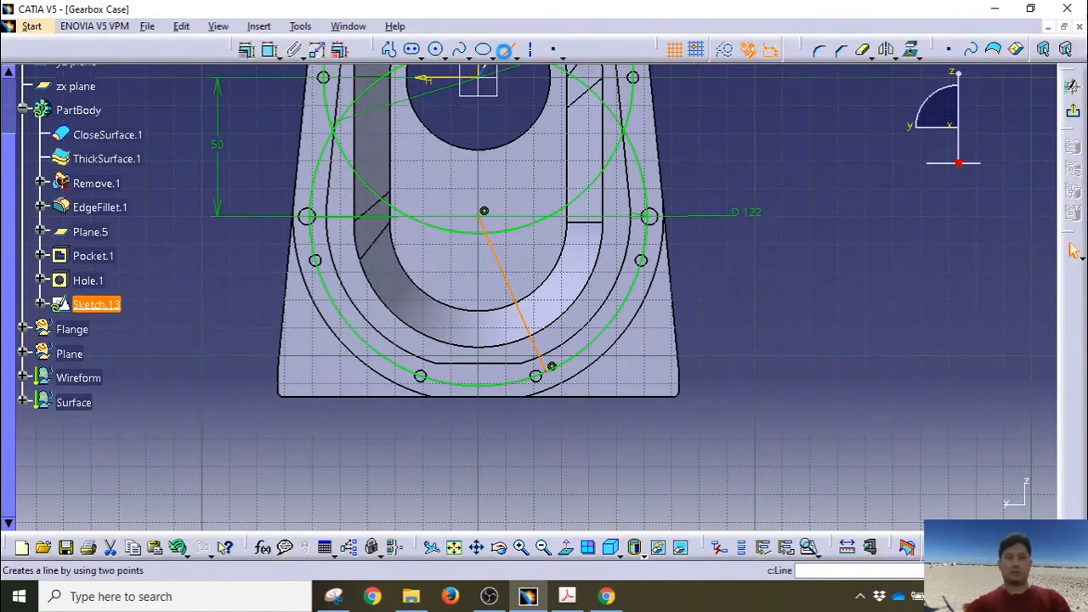
Step: Draw radial lines from the lower circle centre and the origin to the right-hand bolt holes
{"action": "left_click", "coordinate": [504, 51]}
{"action": "left_click", "coordinate": [483, 212]}
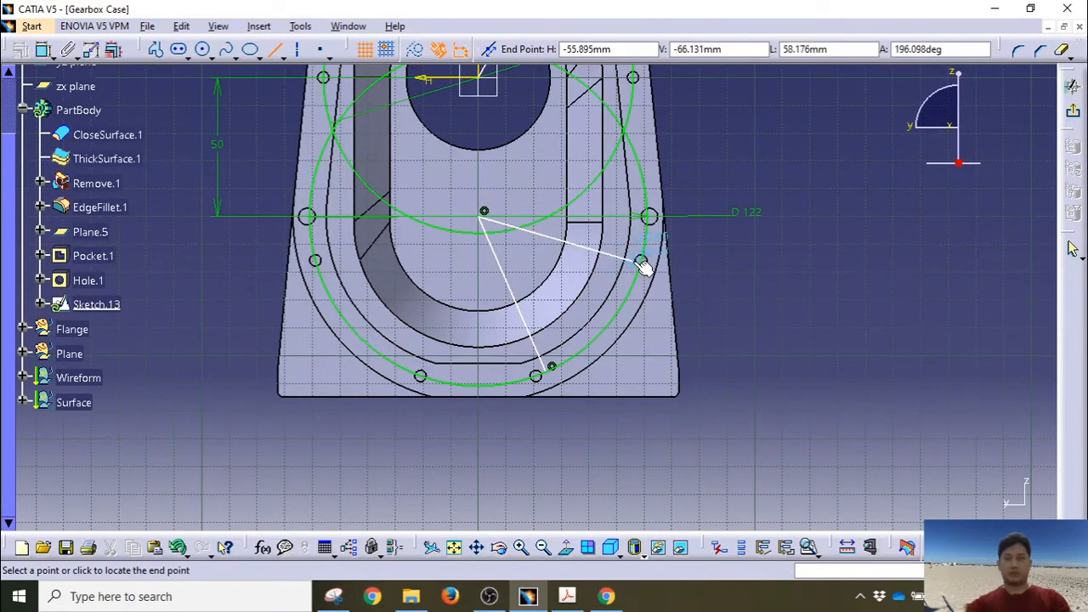
{"action": "left_click", "coordinate": [638, 259]}
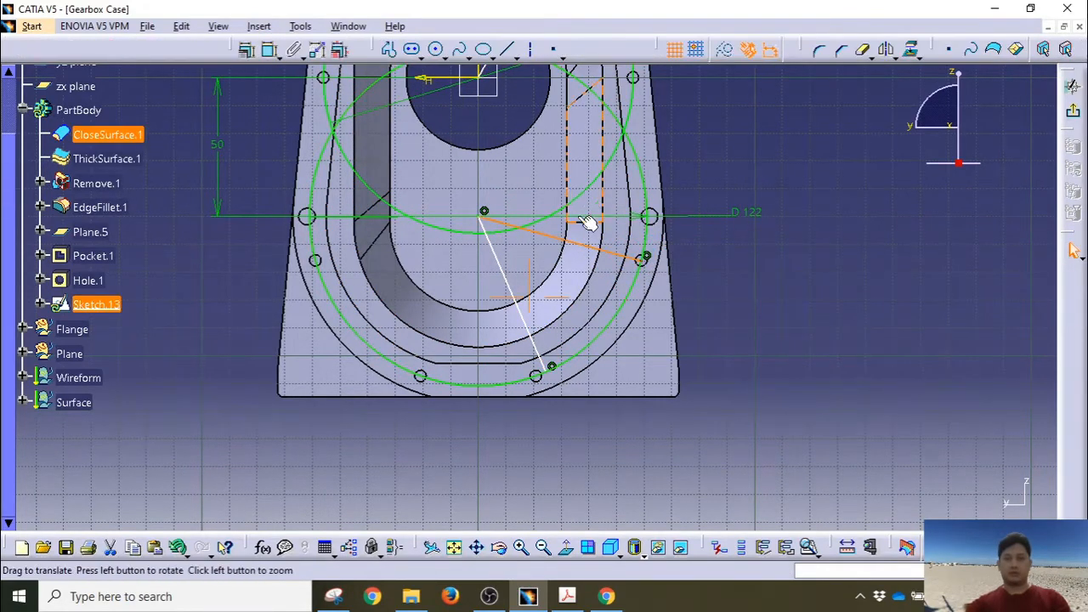
{"action": "middle_click_drag", "start_coordinate": [585, 226], "coordinate": [572, 337]}
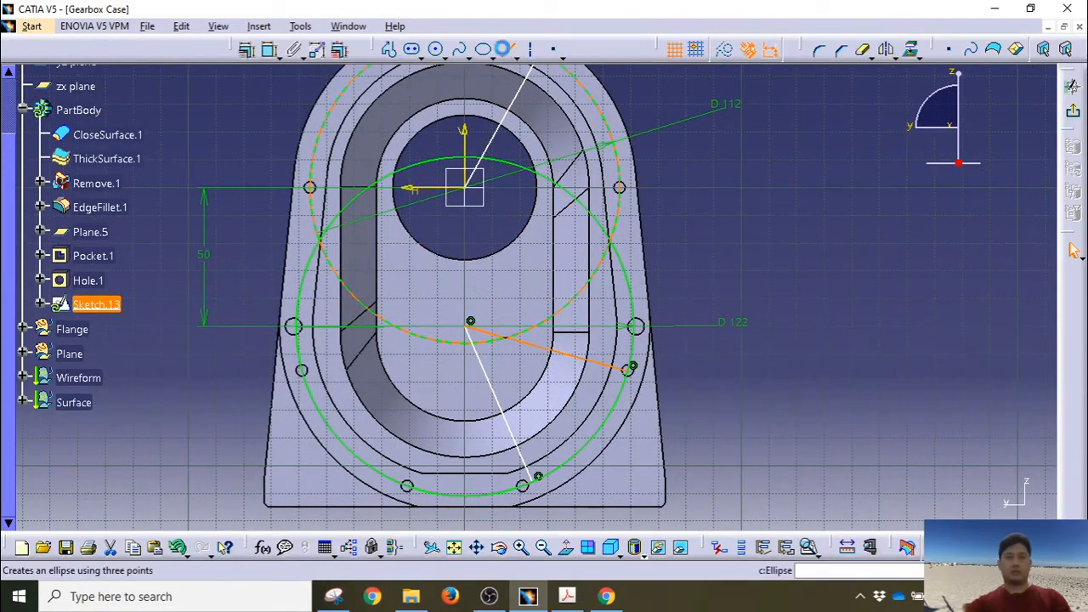
{"action": "left_click", "coordinate": [513, 51]}
{"action": "left_click", "coordinate": [476, 194]}
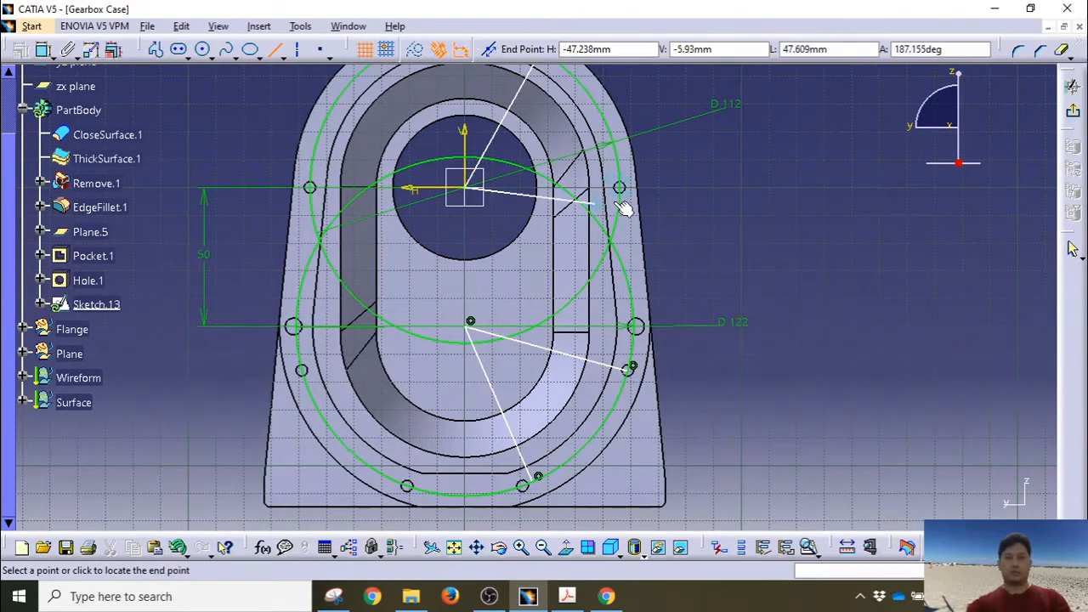
{"action": "left_click", "coordinate": [622, 187]}
{"action": "middle_click_drag", "start_coordinate": [728, 182], "coordinate": [700, 298]}
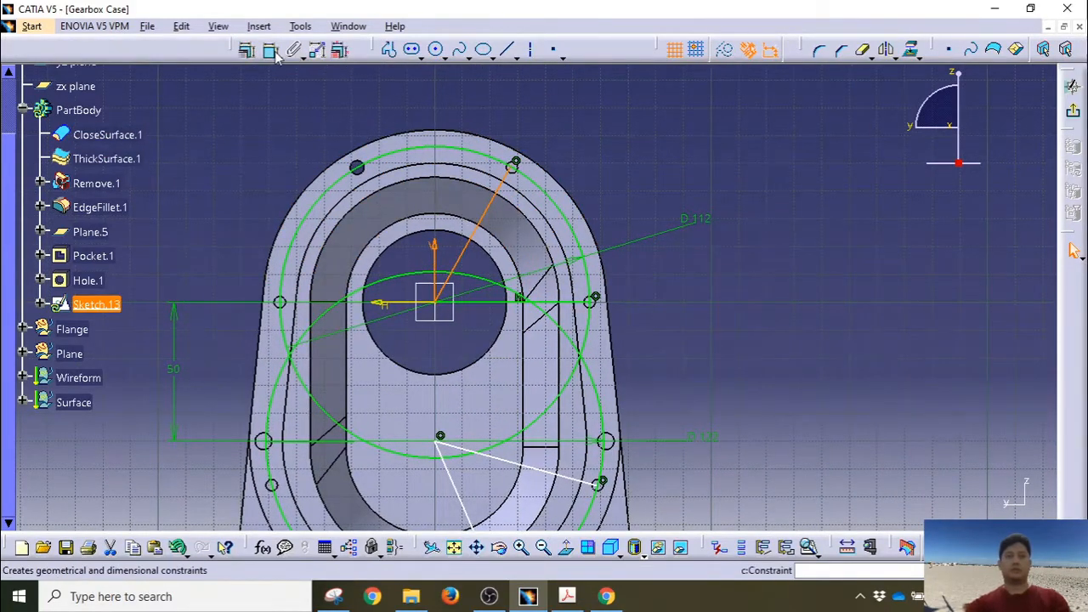
Step: Set the upper radial line's angle to 30° and the lower line's angle to 20°
{"action": "left_click", "coordinate": [478, 110]}
{"action": "double_click", "coordinate": [478, 111]}
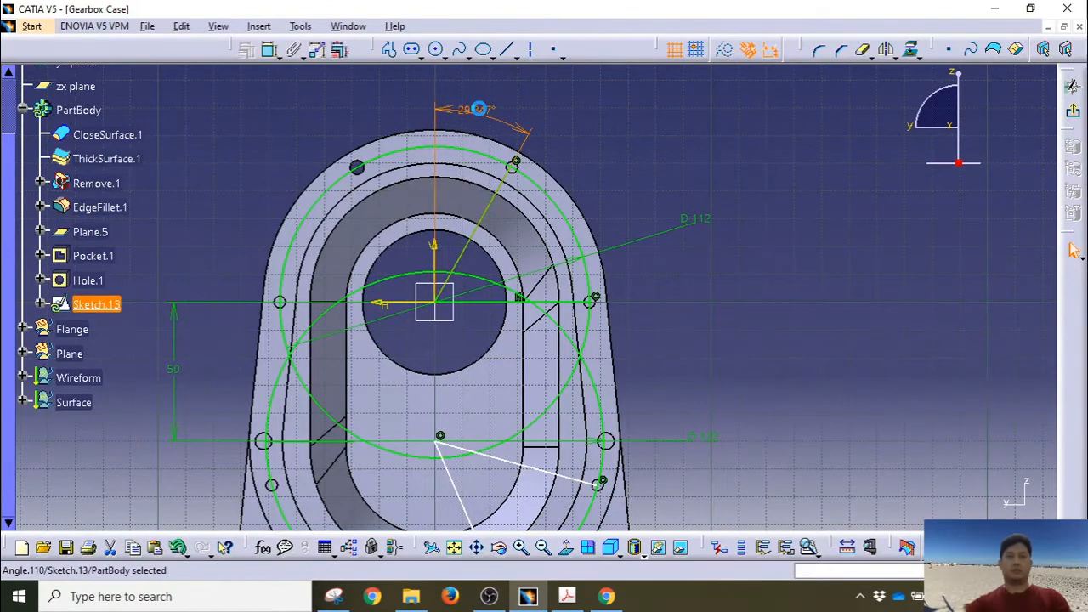
{"action": "type", "text": "30"}
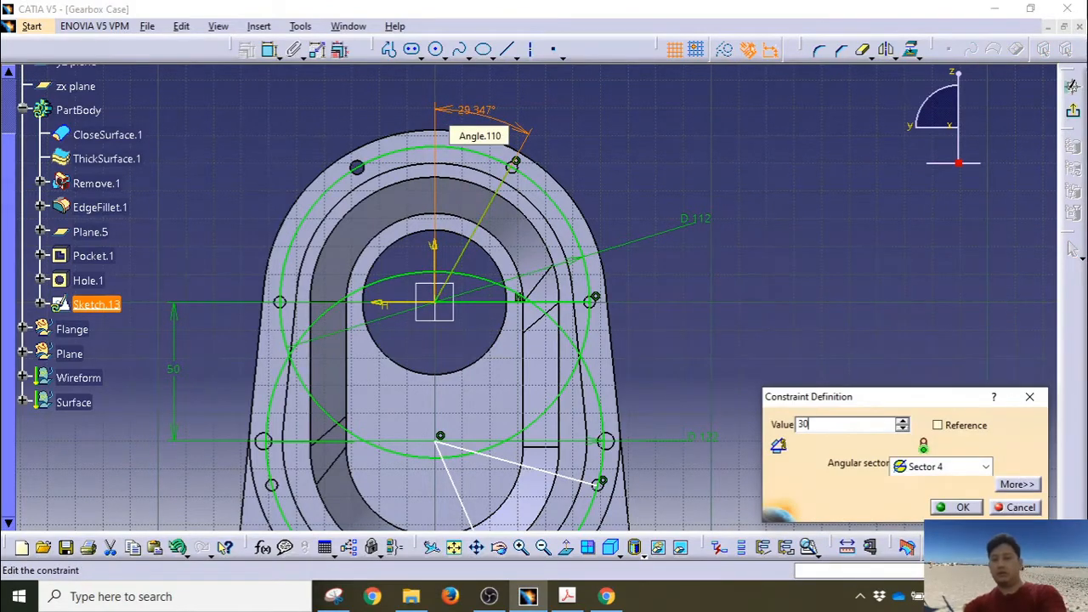
{"action": "key", "text": "Return"}
{"action": "middle_click_drag", "start_coordinate": [521, 504], "coordinate": [536, 309]}
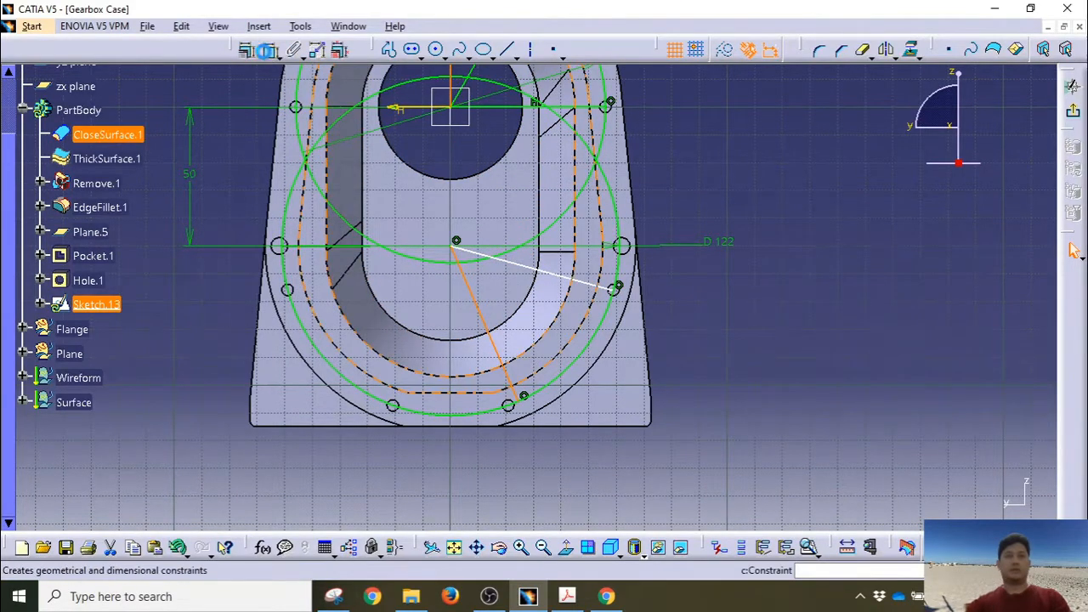
{"action": "left_click", "coordinate": [270, 50]}
{"action": "left_click", "coordinate": [511, 470]}
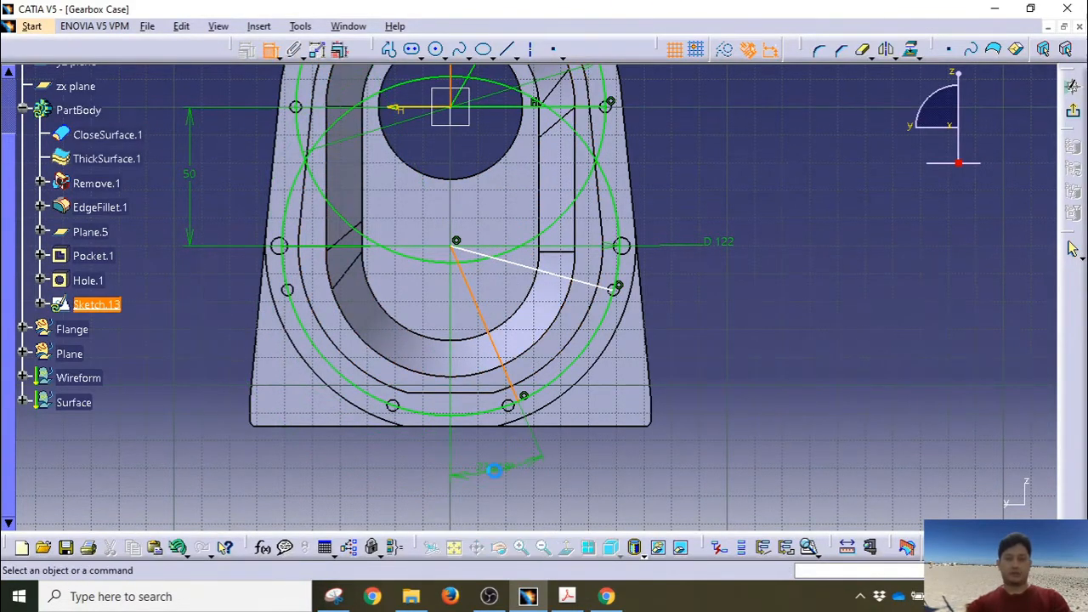
{"action": "double_click", "coordinate": [493, 467]}
{"action": "type", "text": "2"}
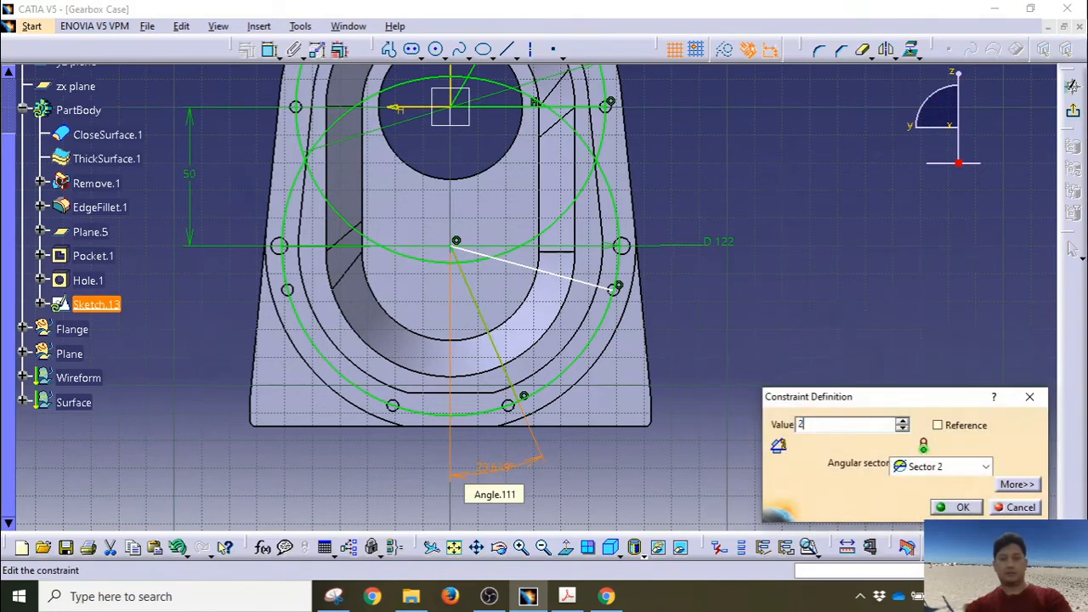
{"action": "type", "text": "0"}
{"action": "key", "text": "Return"}
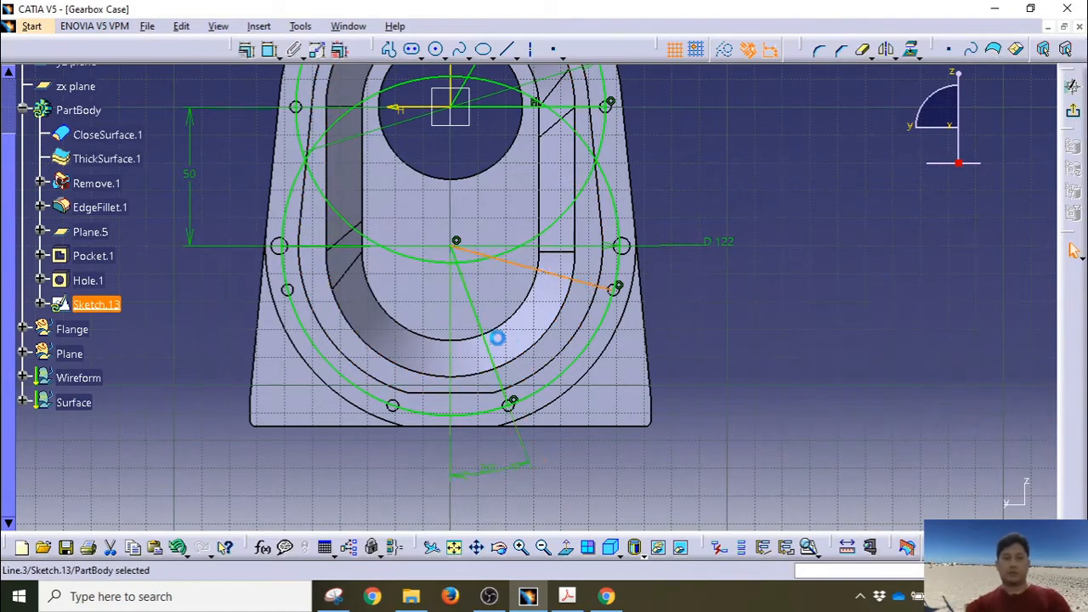
Step: Constrain the right radial line at 75° to the vertical axis
{"action": "left_click", "coordinate": [453, 83], "text": "ctrl"}
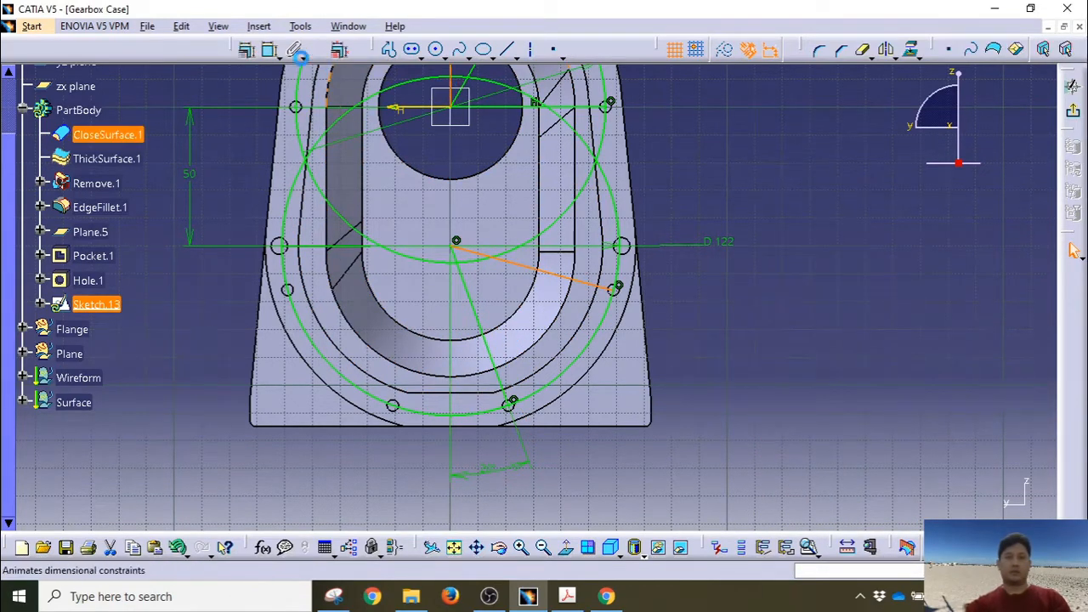
{"action": "left_click", "coordinate": [271, 51]}
{"action": "left_click", "coordinate": [672, 432]}
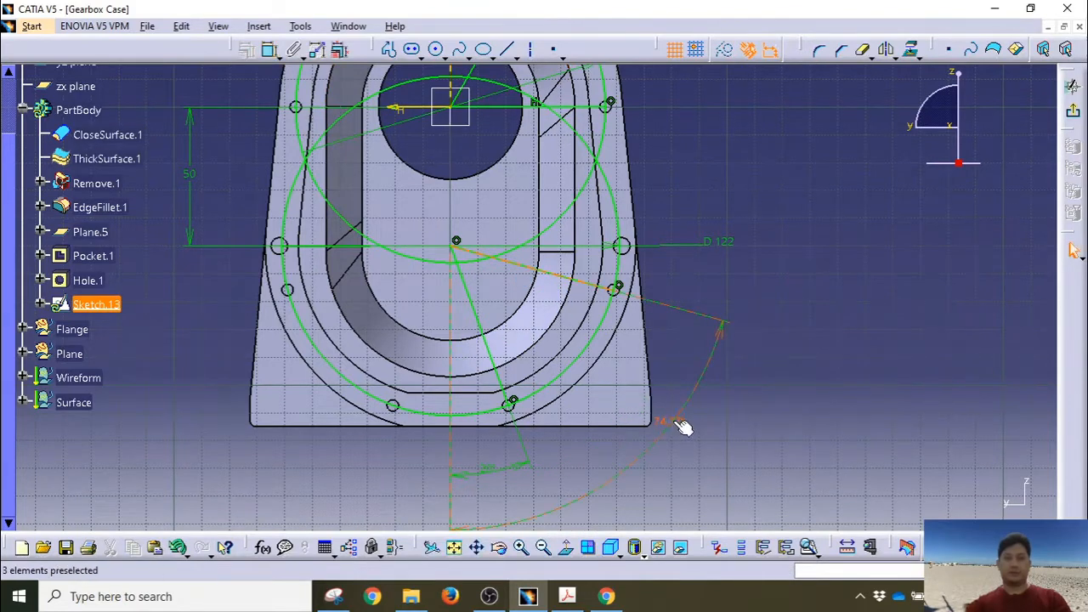
{"action": "double_click", "coordinate": [673, 427]}
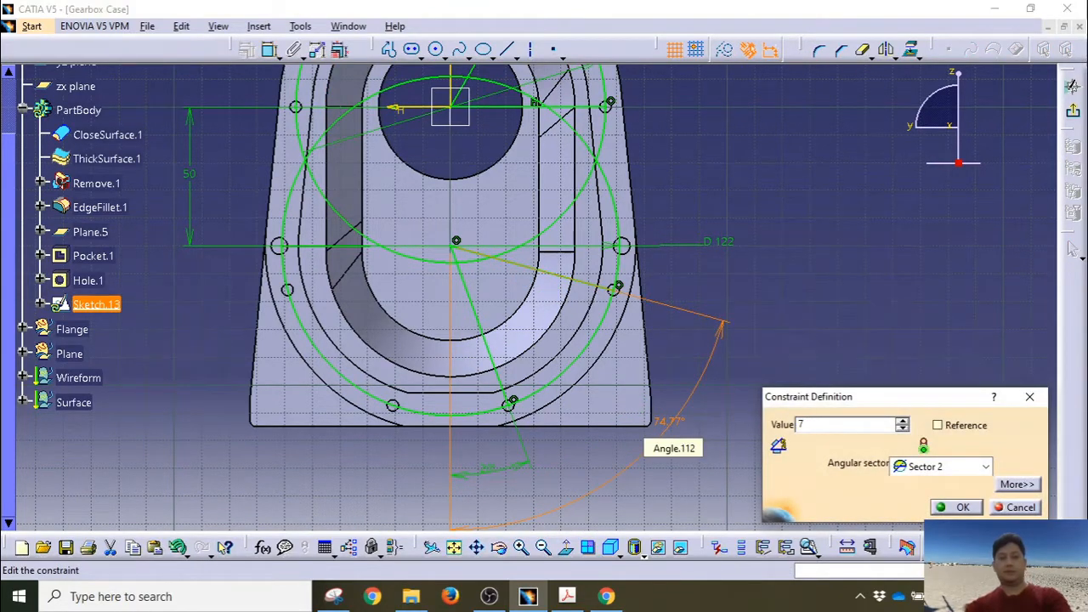
{"action": "type", "text": "75"}
{"action": "key", "text": "Return"}
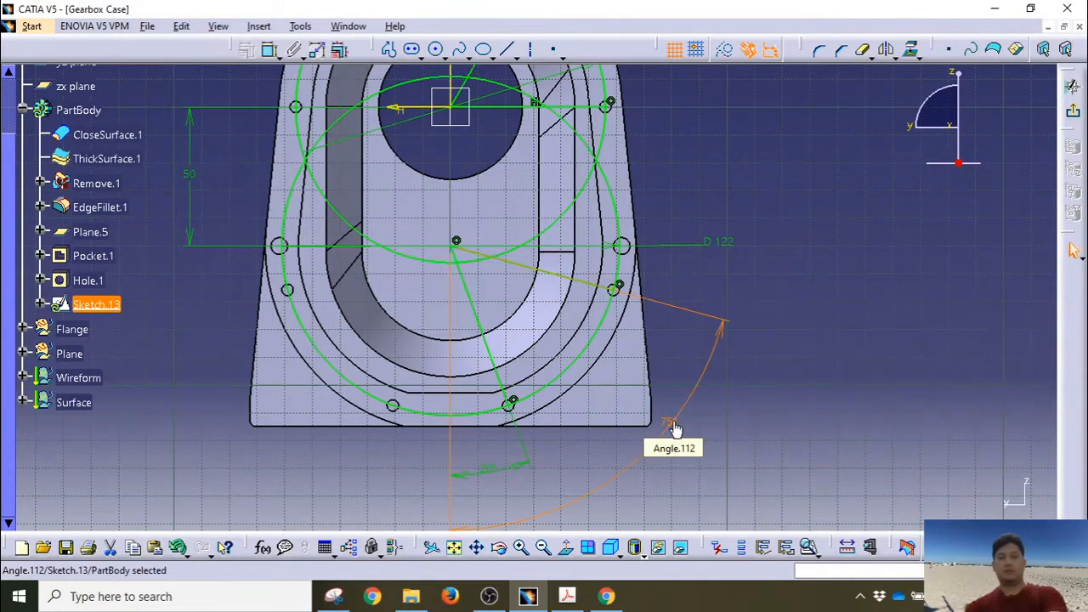
{"action": "middle_click_drag", "start_coordinate": [767, 299], "coordinate": [756, 442]}
{"action": "mouse_move", "coordinate": [654, 184]}
{"action": "middle_mouse_down"}
{"action": "mouse_move", "coordinate": [648, 281]}
{"action": "mouse_move", "coordinate": [644, 144]}
{"action": "mouse_move", "coordinate": [663, 343]}
{"action": "middle_mouse_up"}
Step: Place sketch points at the right, lower-right and bottom bolt-hole intersections
{"action": "left_click", "coordinate": [553, 50]}
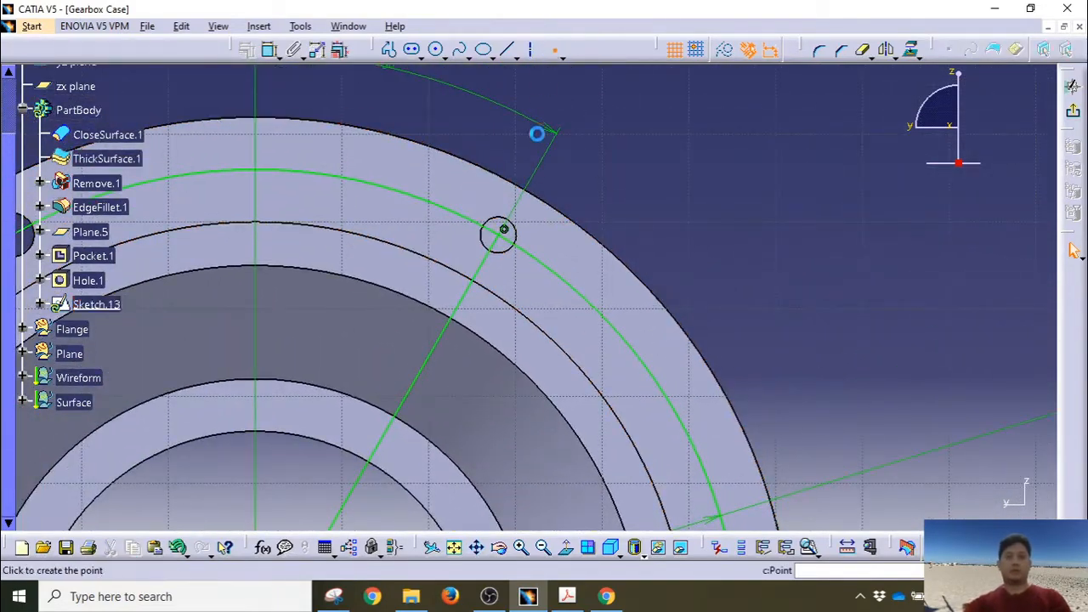
{"action": "middle_click_drag", "start_coordinate": [682, 377], "coordinate": [590, 223]}
{"action": "left_click", "coordinate": [551, 54]}
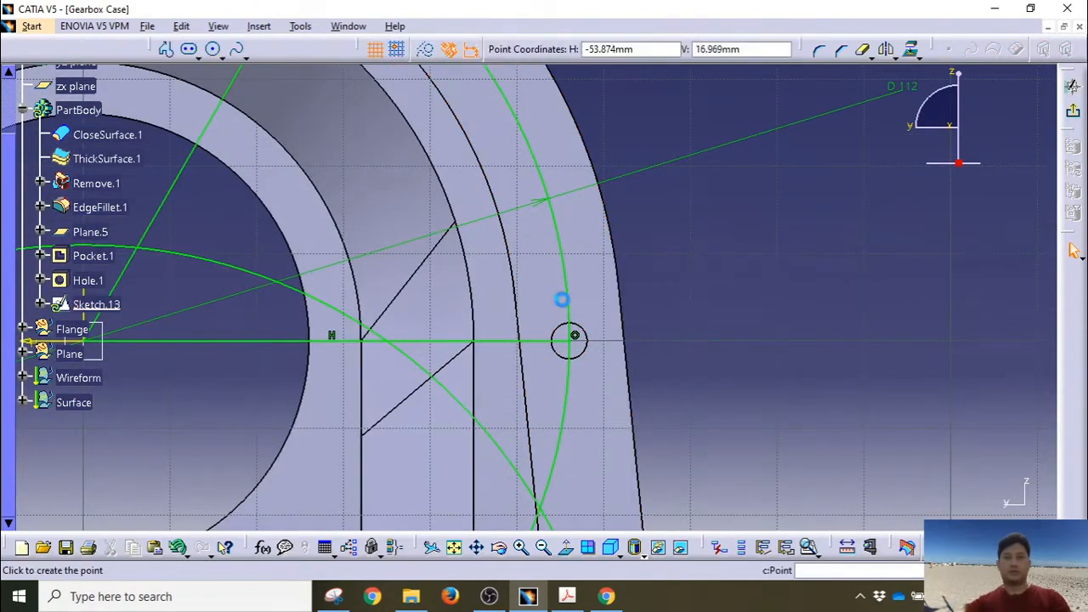
{"action": "left_click", "coordinate": [568, 347]}
{"action": "middle_click_drag", "start_coordinate": [452, 365], "coordinate": [469, 182]}
{"action": "middle_click_drag", "start_coordinate": [403, 515], "coordinate": [403, 183]}
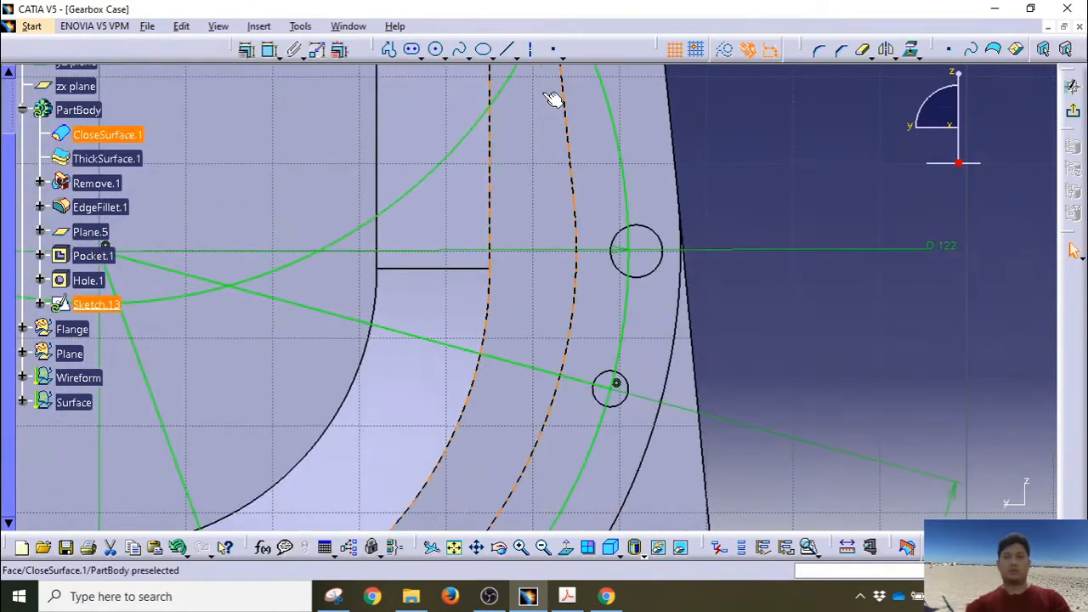
{"action": "left_click", "coordinate": [611, 388]}
{"action": "middle_click_drag", "start_coordinate": [482, 388], "coordinate": [584, 83]}
{"action": "middle_click_drag", "start_coordinate": [501, 343], "coordinate": [544, 245]}
{"action": "left_click", "coordinate": [555, 50]}
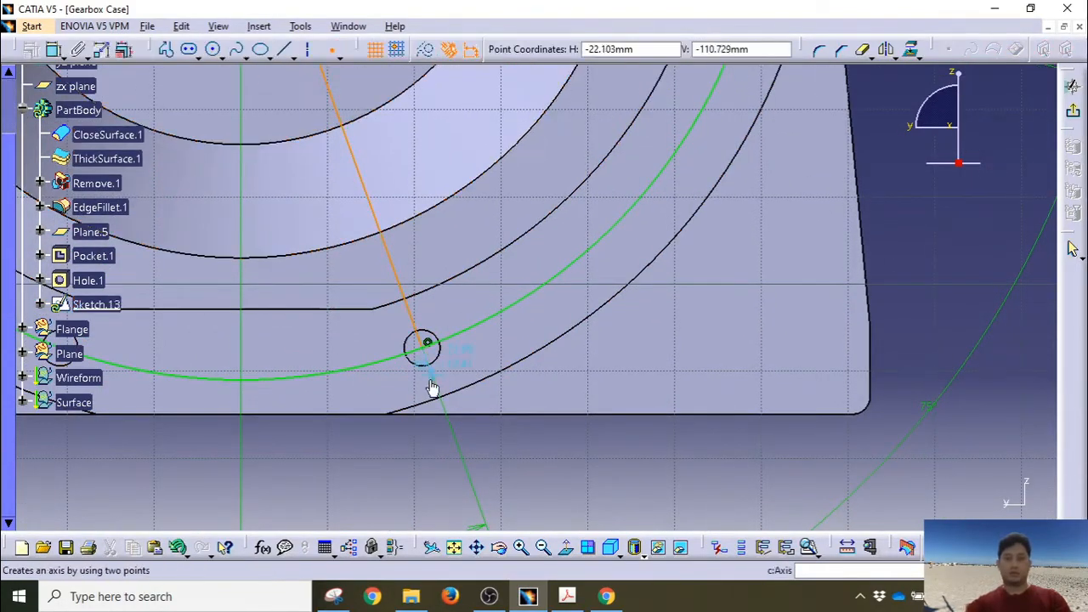
{"action": "left_click", "coordinate": [426, 348]}
{"action": "mouse_move", "coordinate": [331, 362]}
{"action": "middle_mouse_down"}
{"action": "mouse_move", "coordinate": [454, 362]}
{"action": "mouse_move", "coordinate": [612, 408]}
{"action": "mouse_move", "coordinate": [586, 502]}
{"action": "mouse_move", "coordinate": [601, 491]}
{"action": "middle_mouse_up"}
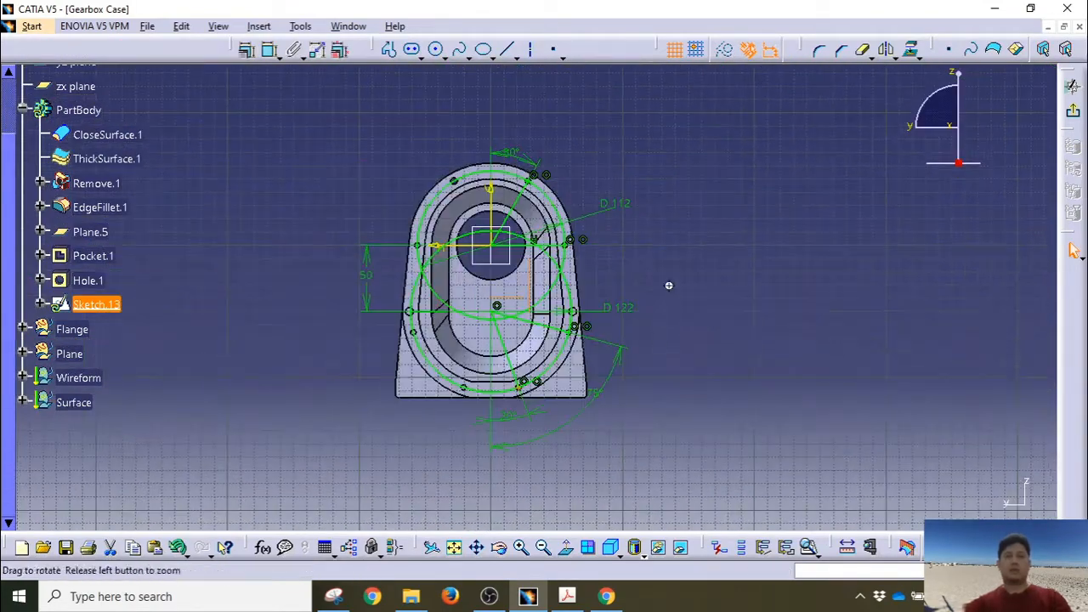
Step: Convert the two large circles and the radial lines into construction geometry
{"action": "mouse_move", "coordinate": [669, 286]}
{"action": "middle_mouse_down"}
{"action": "mouse_move", "coordinate": [693, 190]}
{"action": "mouse_move", "coordinate": [651, 254]}
{"action": "middle_mouse_up"}
{"action": "left_click", "coordinate": [637, 190]}
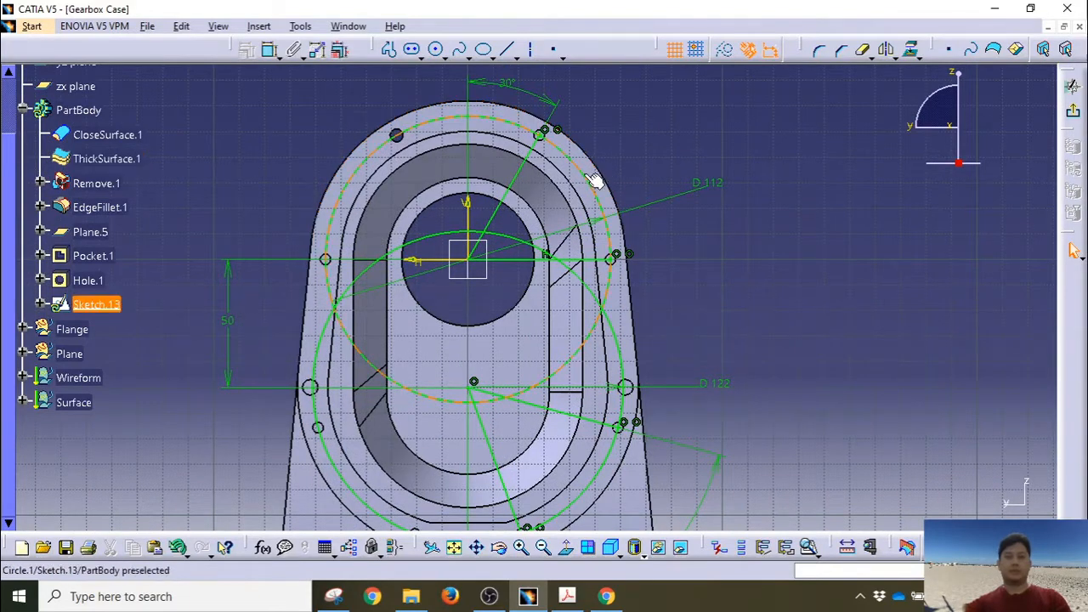
{"action": "left_click", "coordinate": [588, 177]}
{"action": "left_click", "coordinate": [525, 162], "text": "ctrl"}
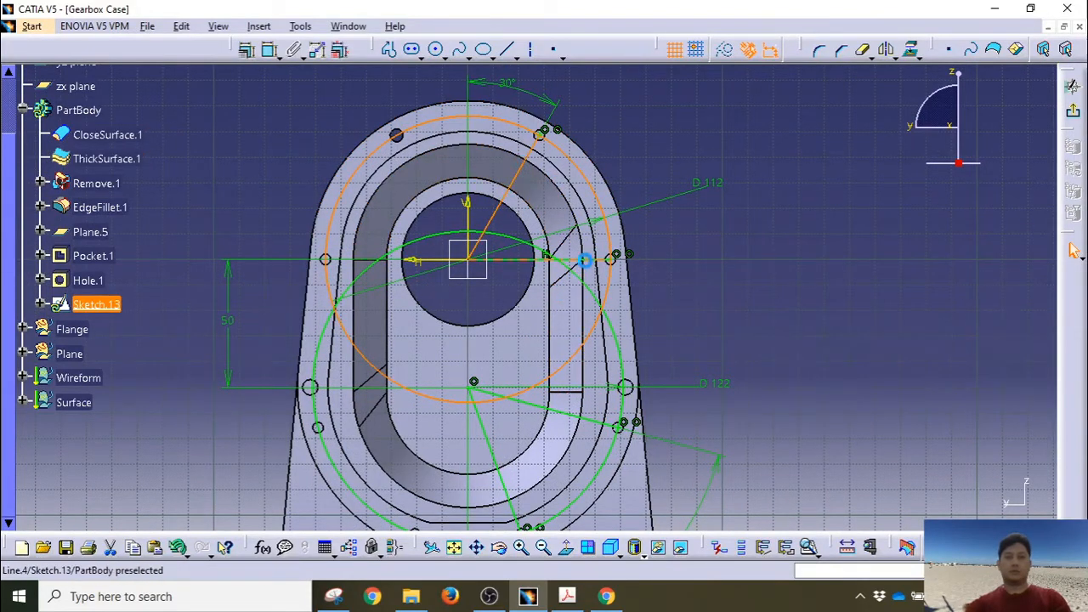
{"action": "left_click", "coordinate": [582, 269], "text": "ctrl"}
{"action": "left_click", "coordinate": [607, 323], "text": "ctrl"}
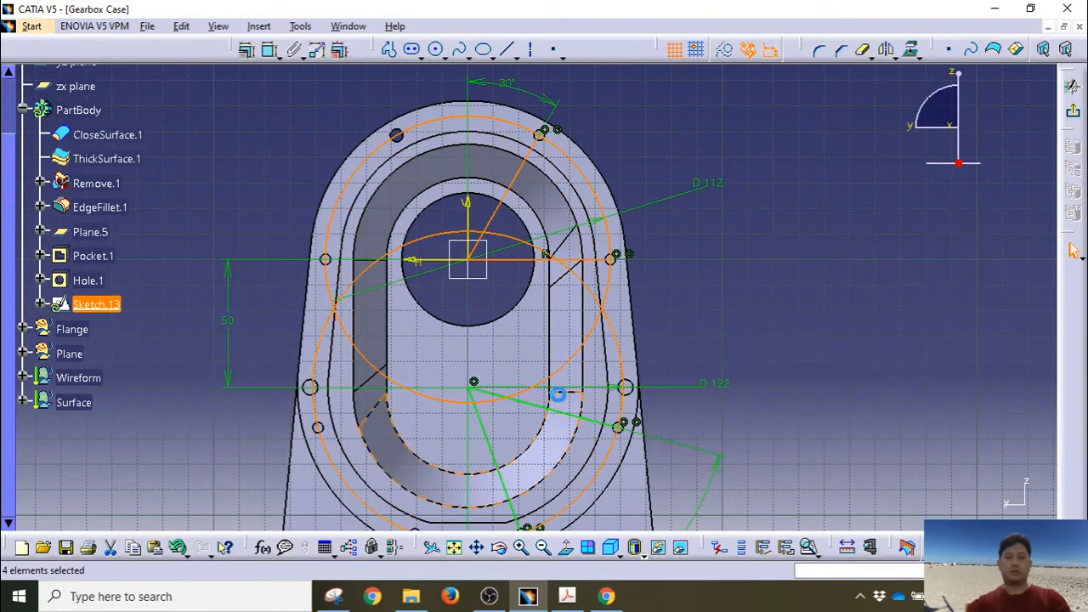
{"action": "left_click", "coordinate": [545, 414], "text": "ctrl"}
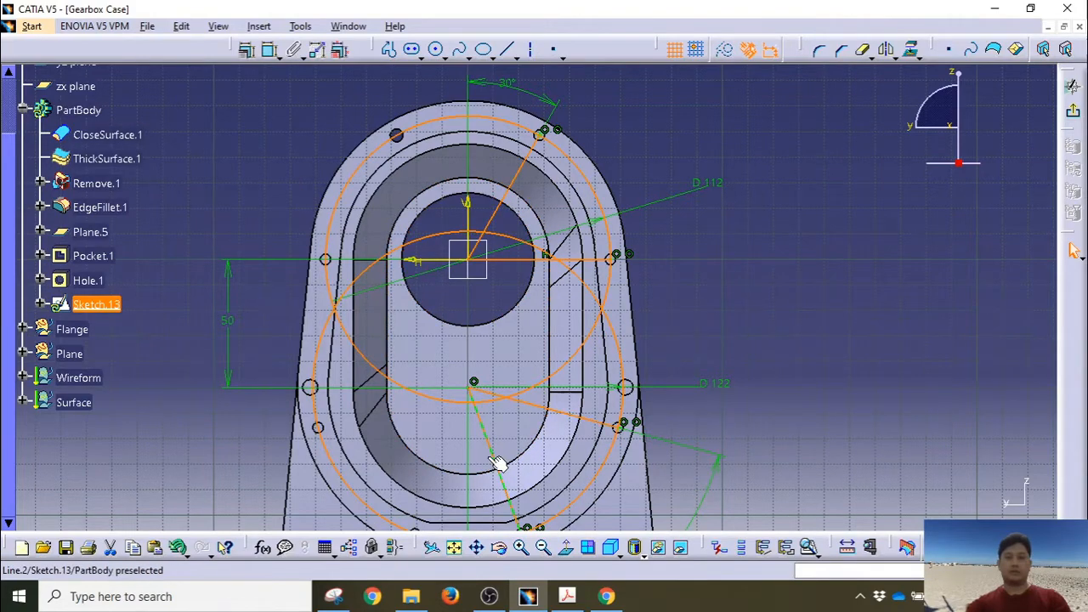
{"action": "left_click", "coordinate": [725, 49]}
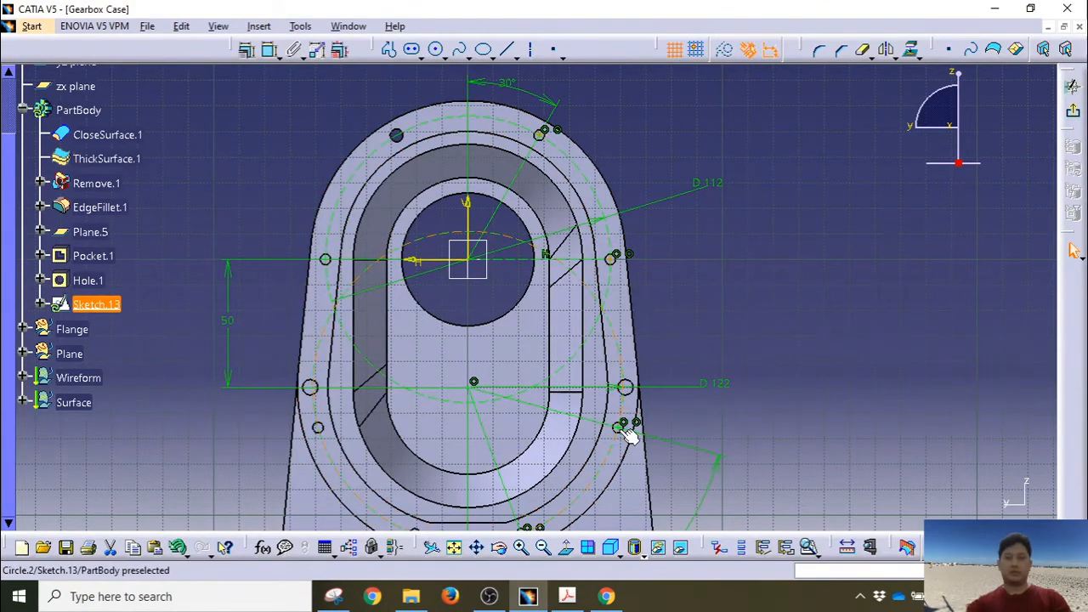
Step: Mirror the bolt-hole points across the vertical V axis
{"action": "middle_click_drag", "start_coordinate": [683, 453], "coordinate": [619, 377]}
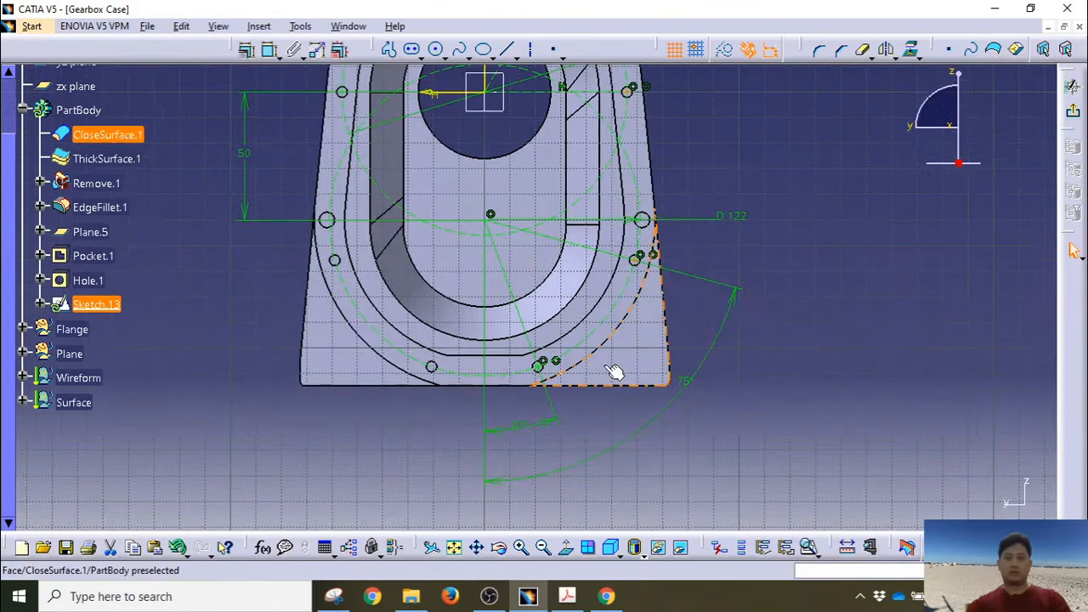
{"action": "left_click", "coordinate": [539, 368], "text": "ctrl"}
{"action": "middle_click_drag", "start_coordinate": [762, 131], "coordinate": [755, 208]}
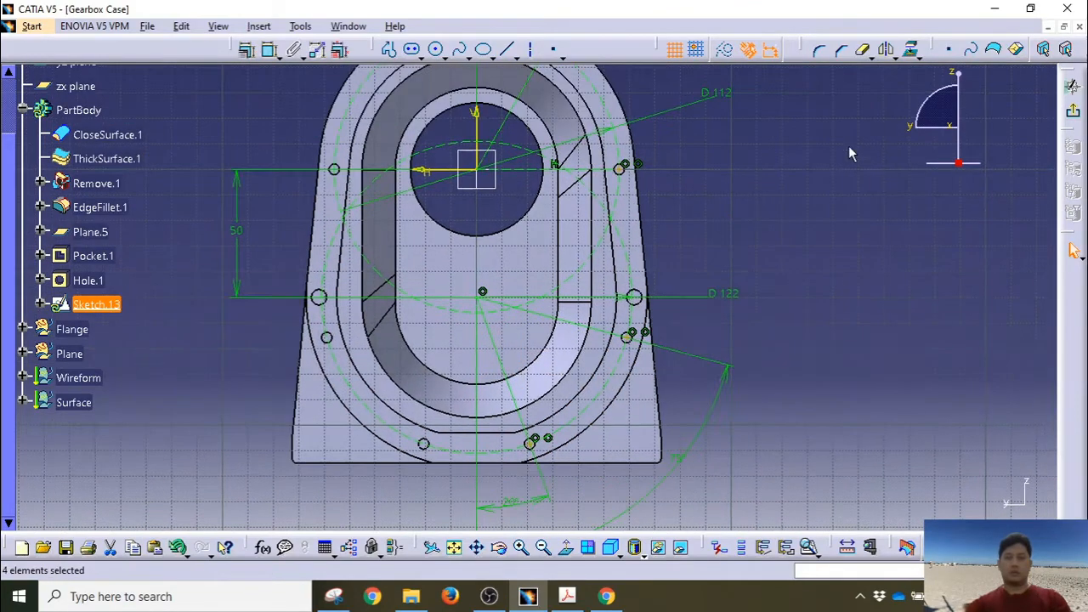
{"action": "left_click", "coordinate": [886, 49]}
{"action": "left_click", "coordinate": [476, 119]}
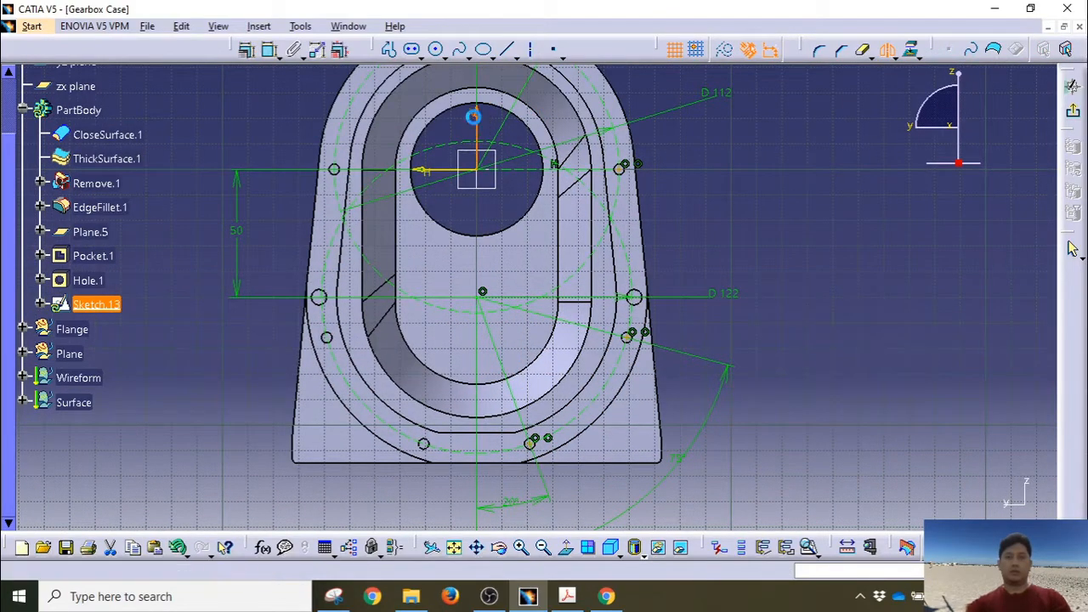
{"action": "middle_click_drag", "start_coordinate": [761, 218], "coordinate": [748, 267]}
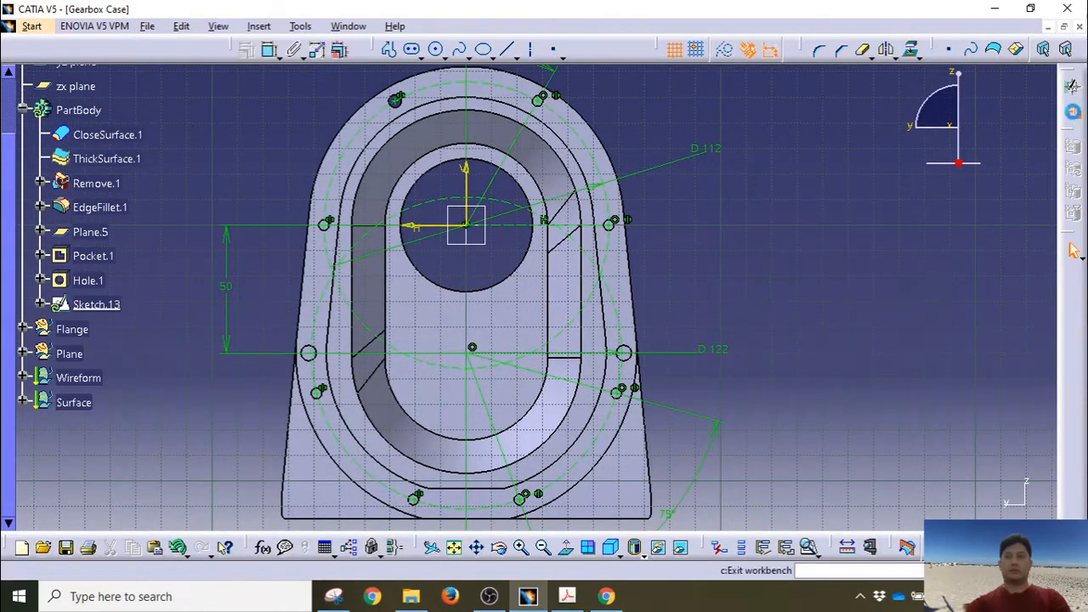
Step: Exit the sketch and select Pocket.1 and Hole.1 in the tree
{"action": "left_click", "coordinate": [1072, 86]}
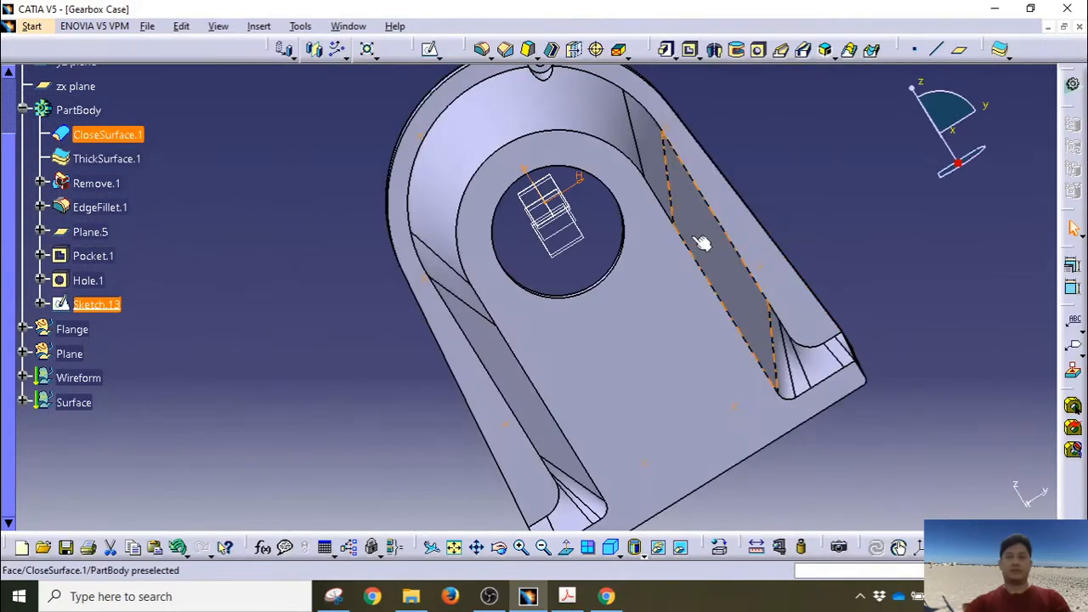
{"action": "mouse_move", "coordinate": [702, 244]}
{"action": "middle_mouse_down"}
{"action": "mouse_move", "coordinate": [678, 306]}
{"action": "mouse_move", "coordinate": [330, 358]}
{"action": "middle_mouse_up"}
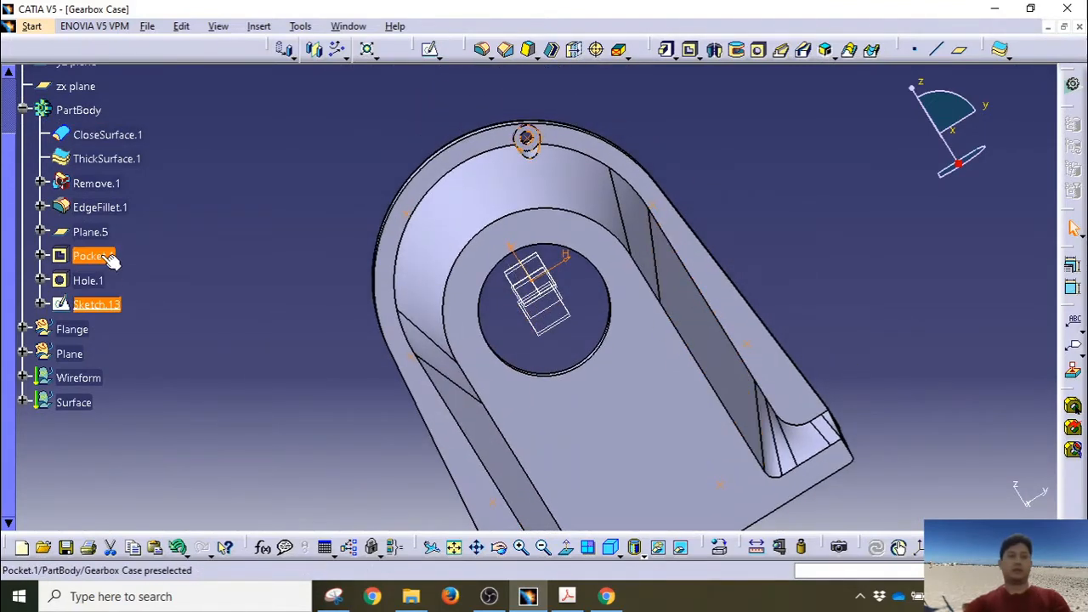
{"action": "left_click", "coordinate": [92, 255]}
{"action": "left_click", "coordinate": [93, 282], "text": "ctrl"}
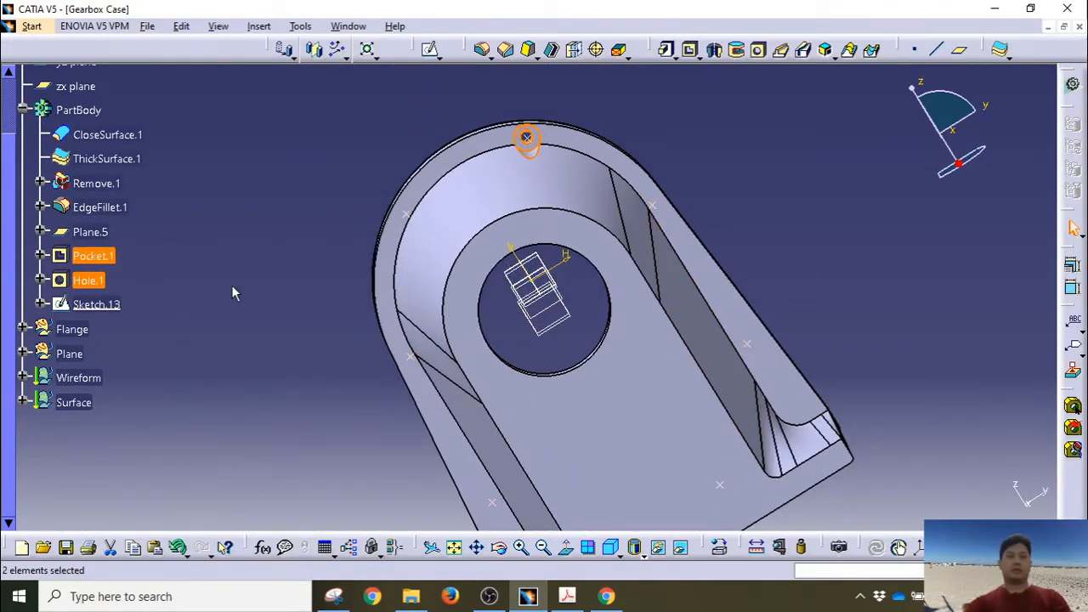
{"action": "middle_click_drag", "start_coordinate": [231, 285], "coordinate": [365, 249]}
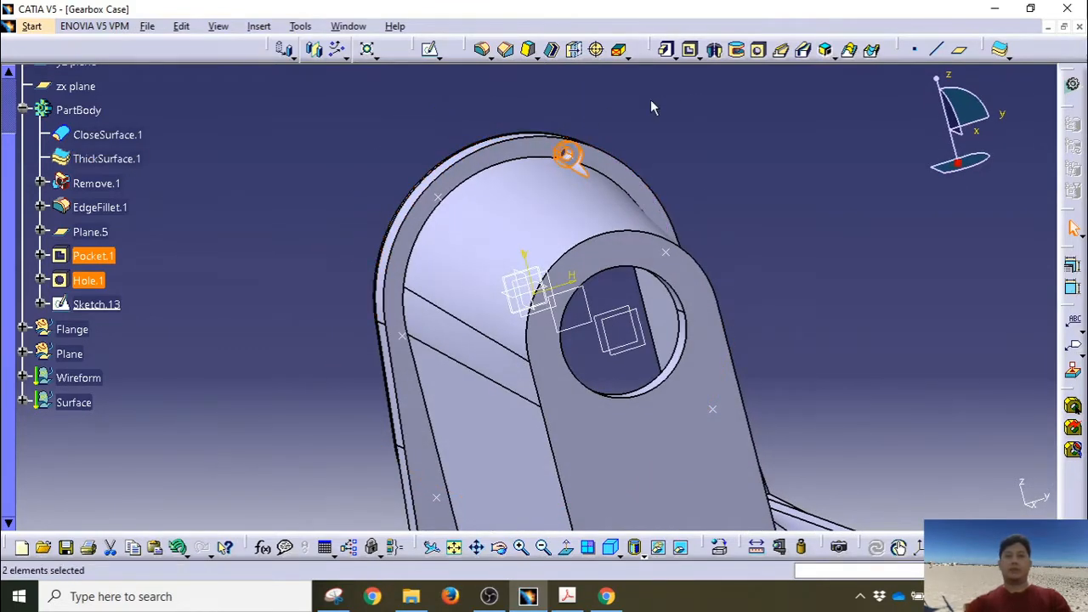
Step: Create a User Pattern placing the features at Sketch.13's points
{"action": "left_click", "coordinate": [337, 48]}
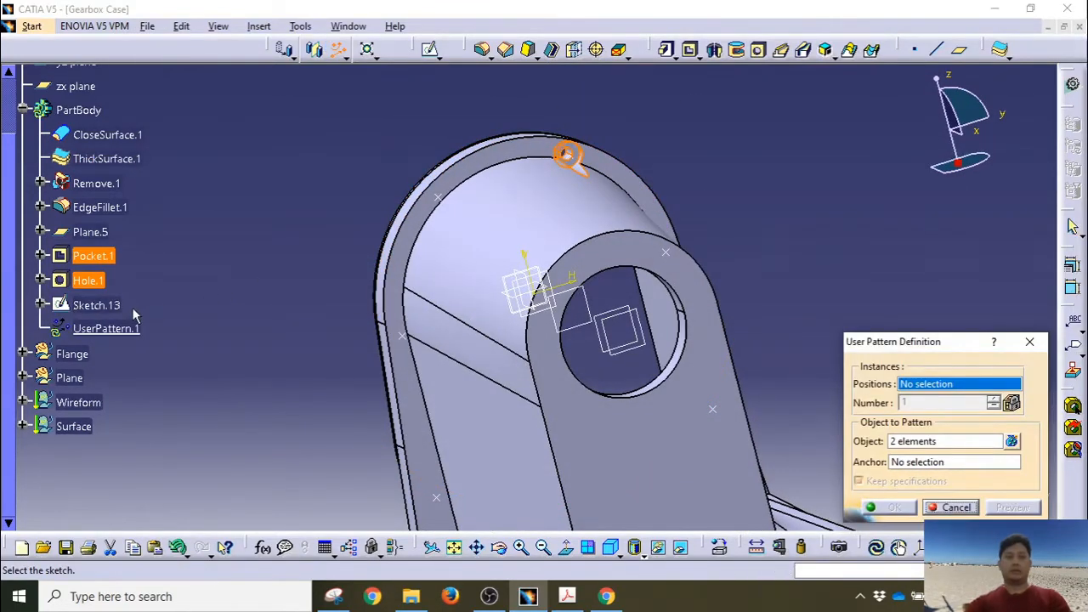
{"action": "left_click", "coordinate": [106, 306]}
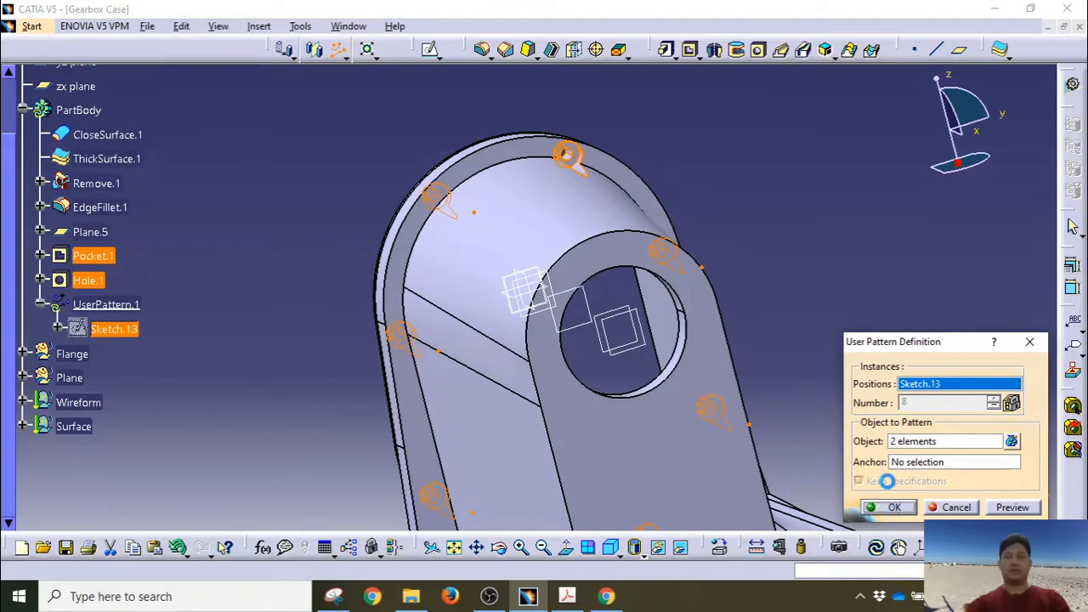
{"action": "middle_click_drag", "start_coordinate": [770, 298], "coordinate": [620, 389]}
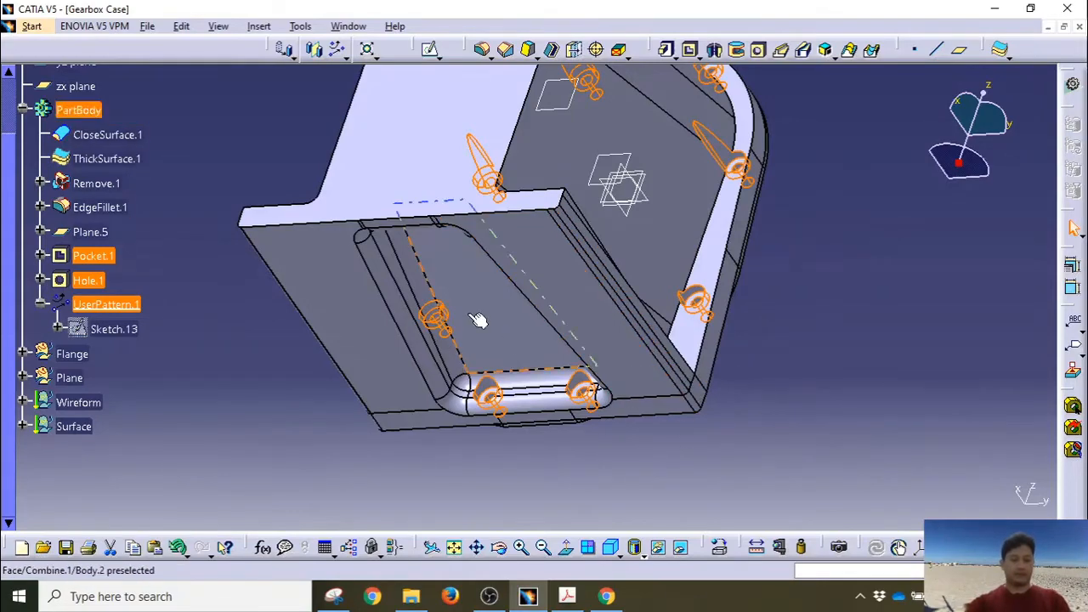
{"action": "middle_click_drag", "start_coordinate": [481, 316], "coordinate": [469, 464]}
Step: Select the zx plane as the support for the next sketch
{"action": "left_click", "coordinate": [798, 216]}
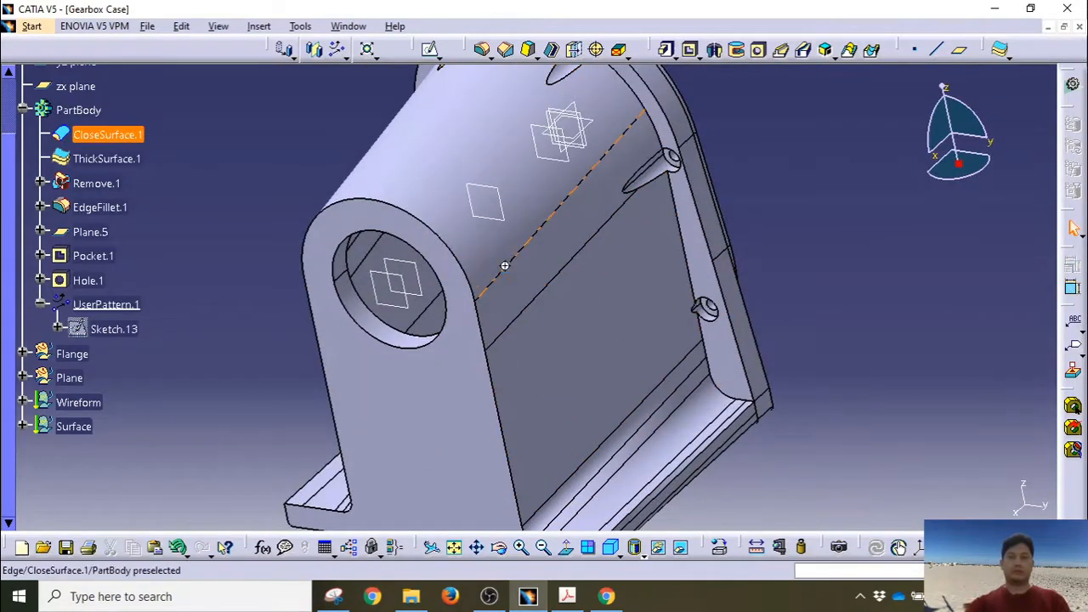
{"action": "middle_click_drag", "start_coordinate": [504, 263], "coordinate": [636, 310]}
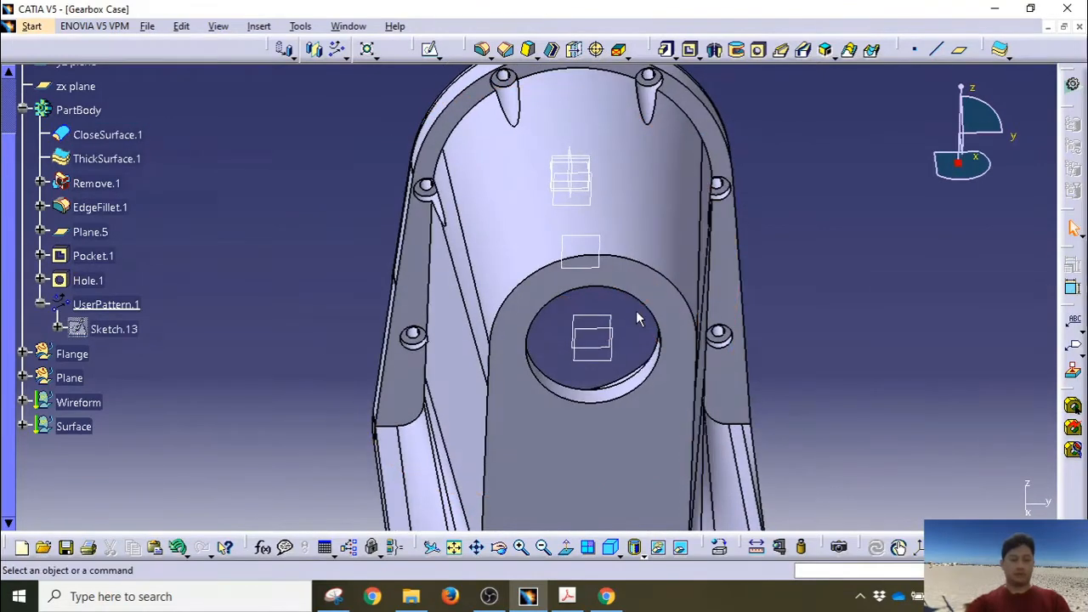
{"action": "middle_click_drag", "start_coordinate": [598, 242], "coordinate": [539, 311]}
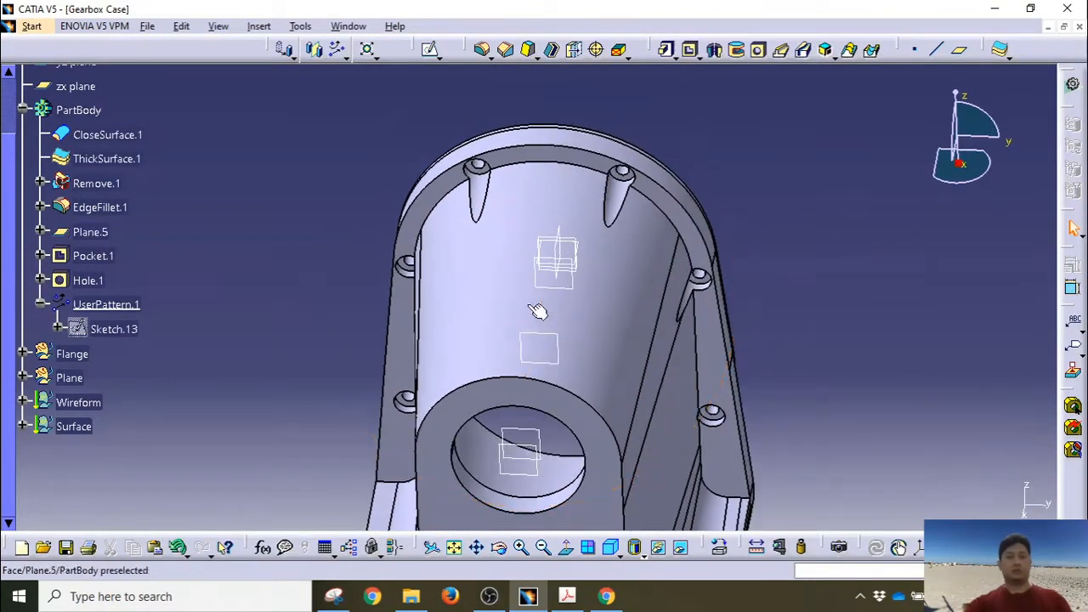
{"action": "left_click", "coordinate": [548, 153]}
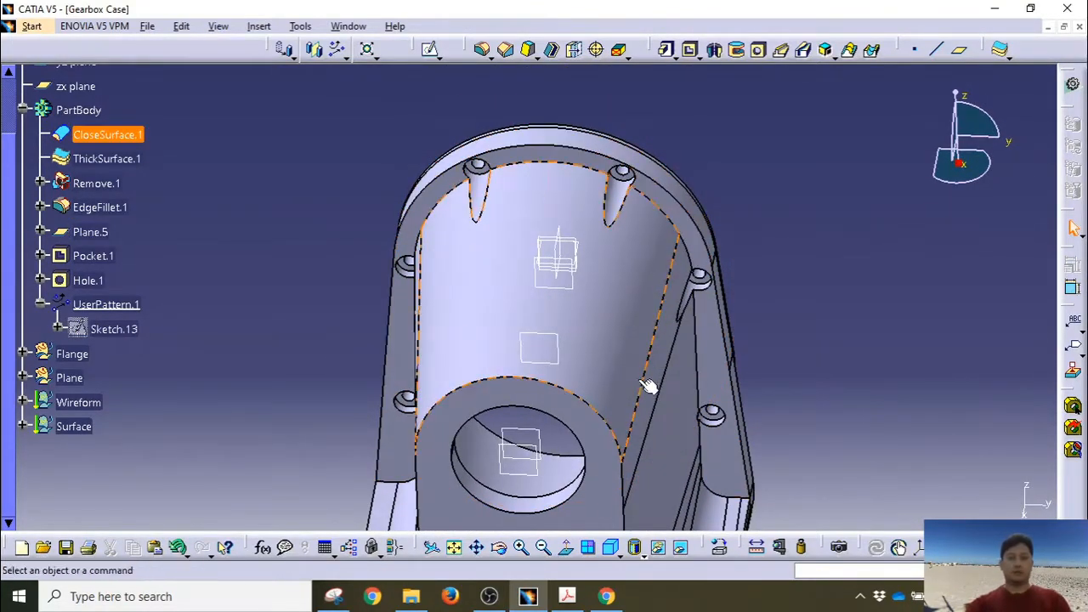
{"action": "left_click", "coordinate": [559, 250]}
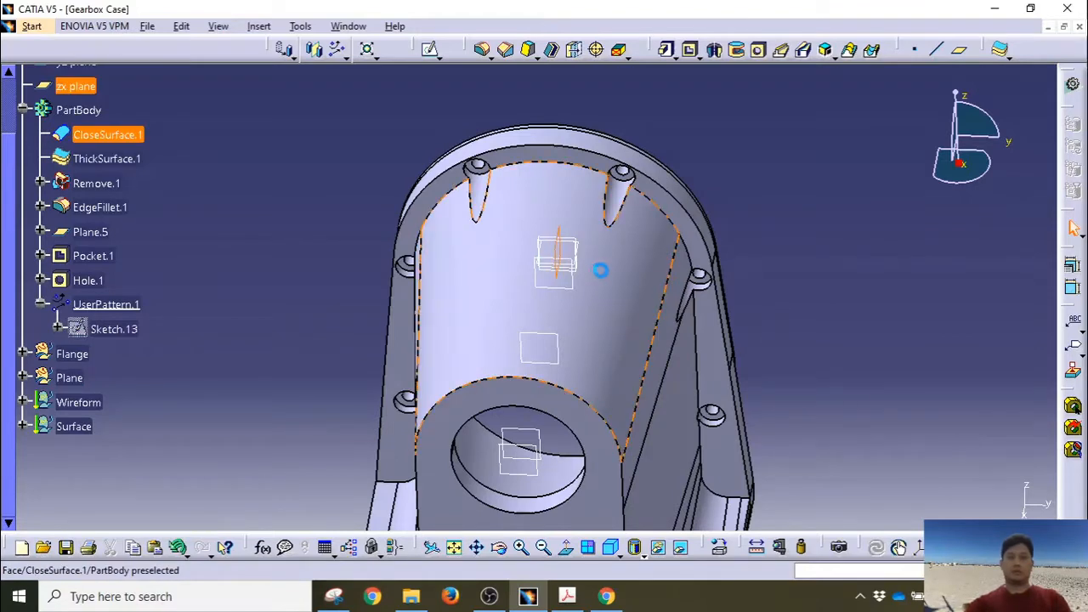
{"action": "scroll", "coordinate": [213, 277], "scroll_direction": "up", "scroll_amount": 3}
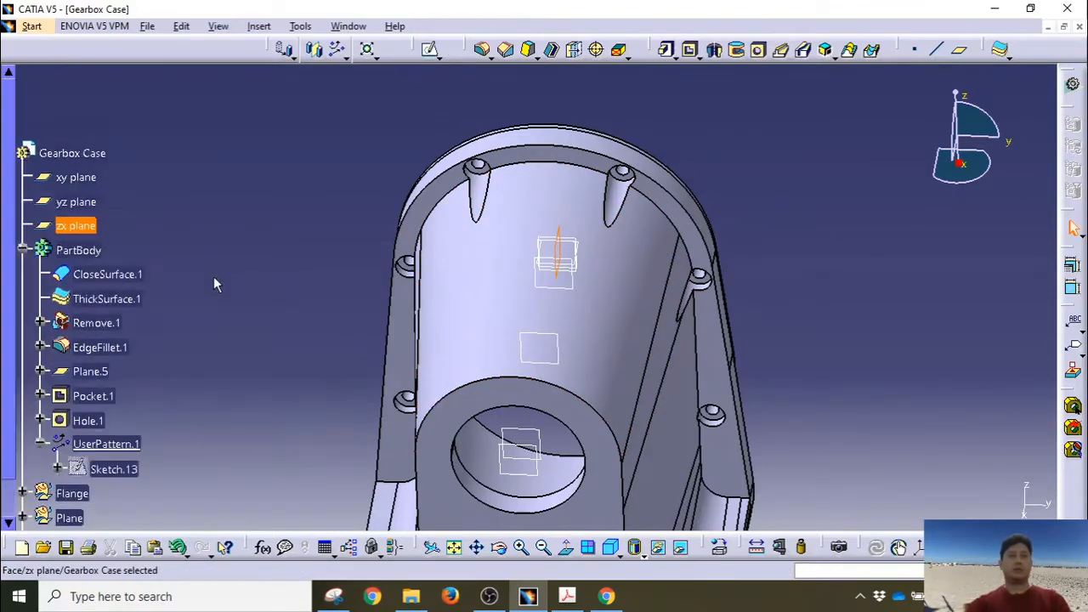
{"action": "scroll", "coordinate": [211, 276], "scroll_direction": "down", "scroll_amount": 2}
Step: Sketch on the zx plane an inclined line from the flange corner, coincident with the corner
{"action": "left_click", "coordinate": [432, 51]}
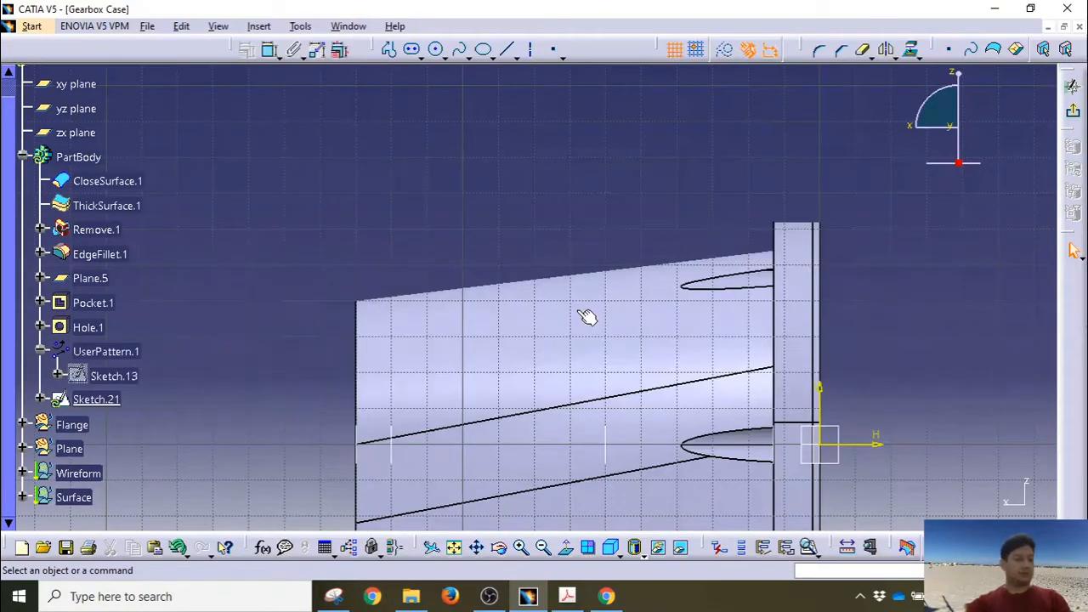
{"action": "left_click", "coordinate": [507, 50]}
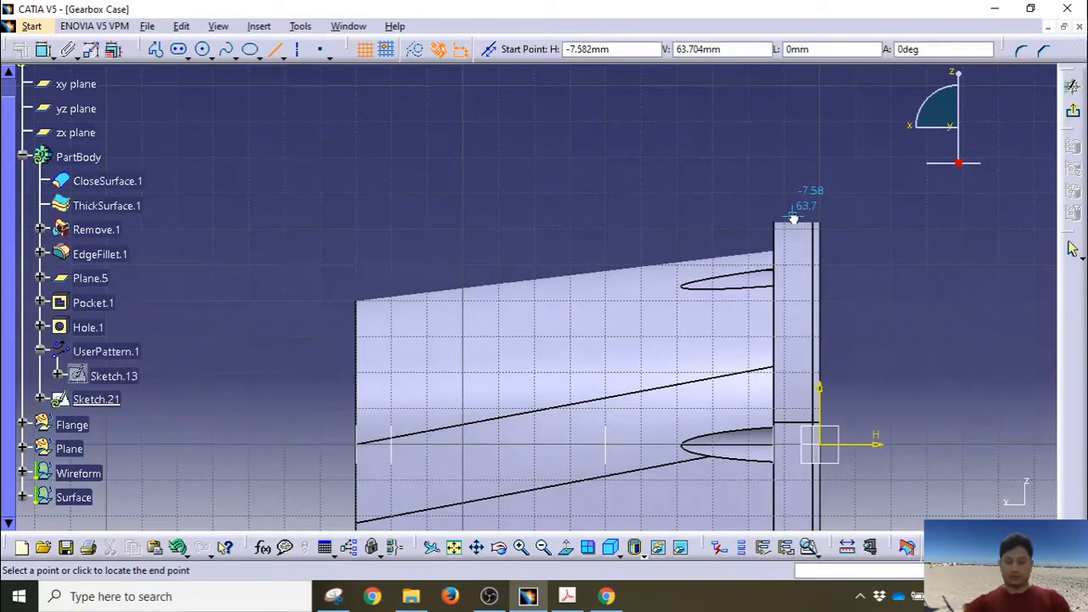
{"action": "left_click", "coordinate": [793, 219]}
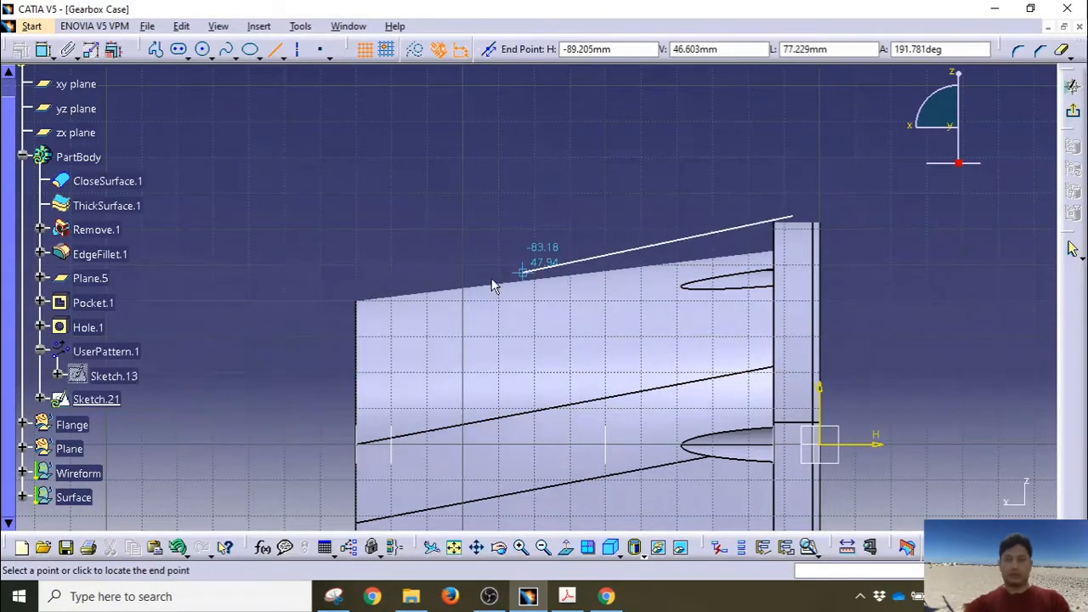
{"action": "left_click", "coordinate": [444, 297]}
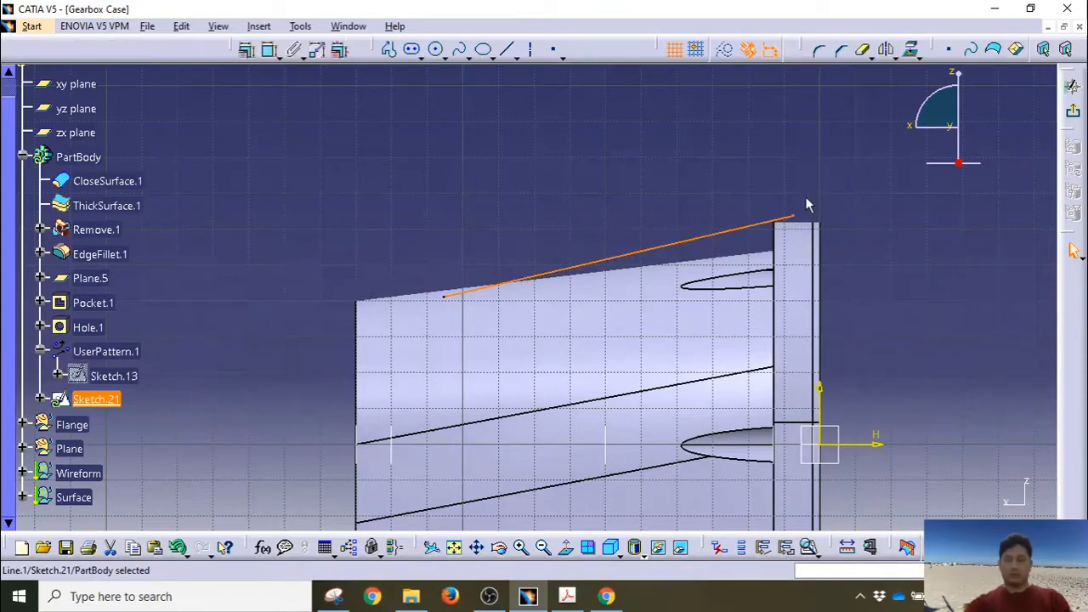
{"action": "left_click", "coordinate": [777, 243]}
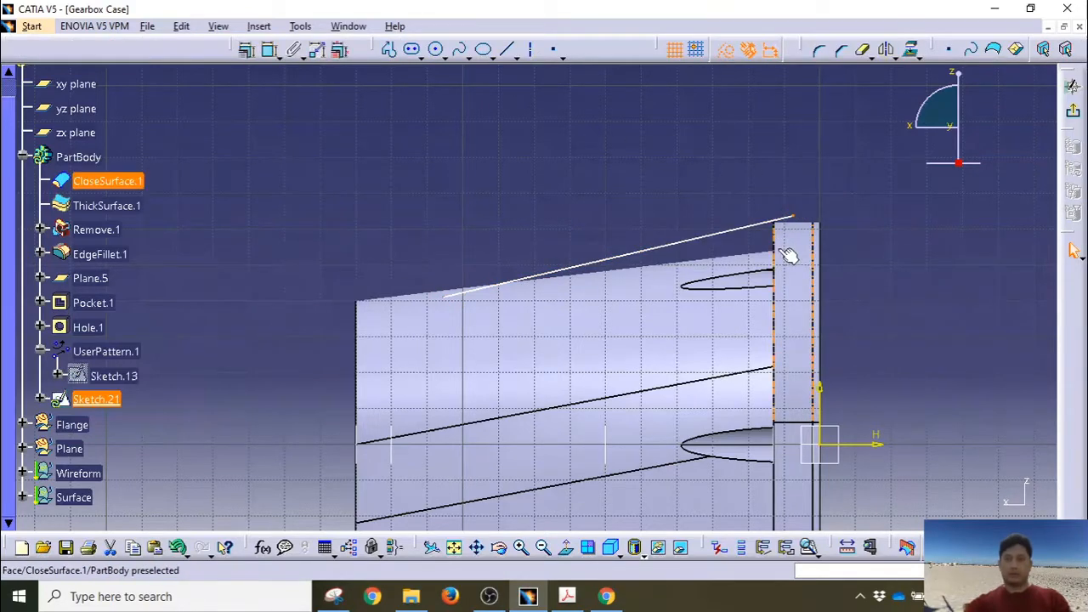
{"action": "left_click", "coordinate": [245, 54]}
{"action": "left_click", "coordinate": [968, 353]}
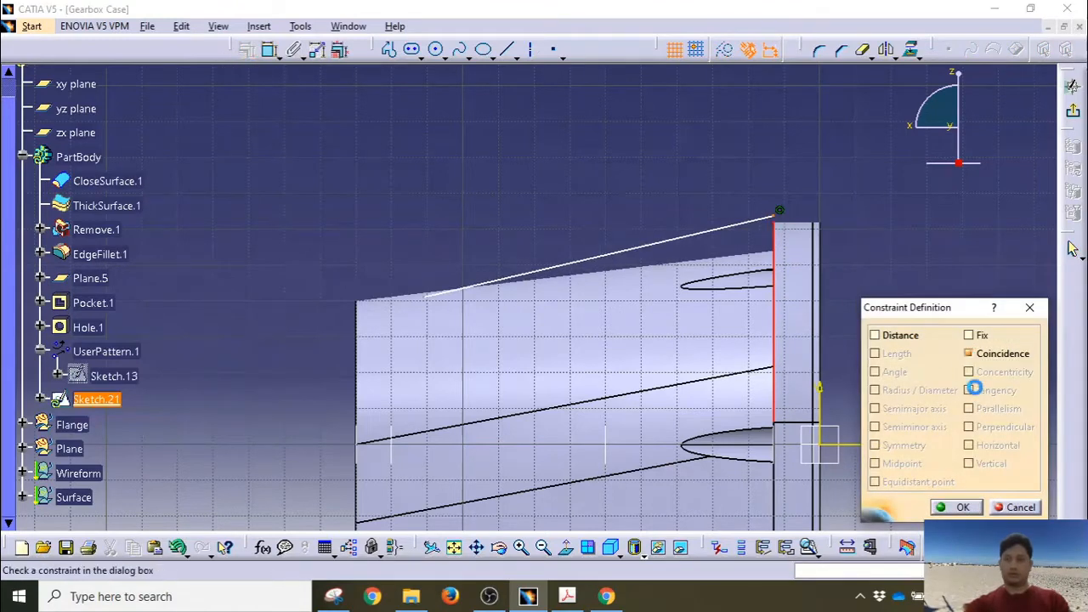
{"action": "left_click", "coordinate": [963, 507]}
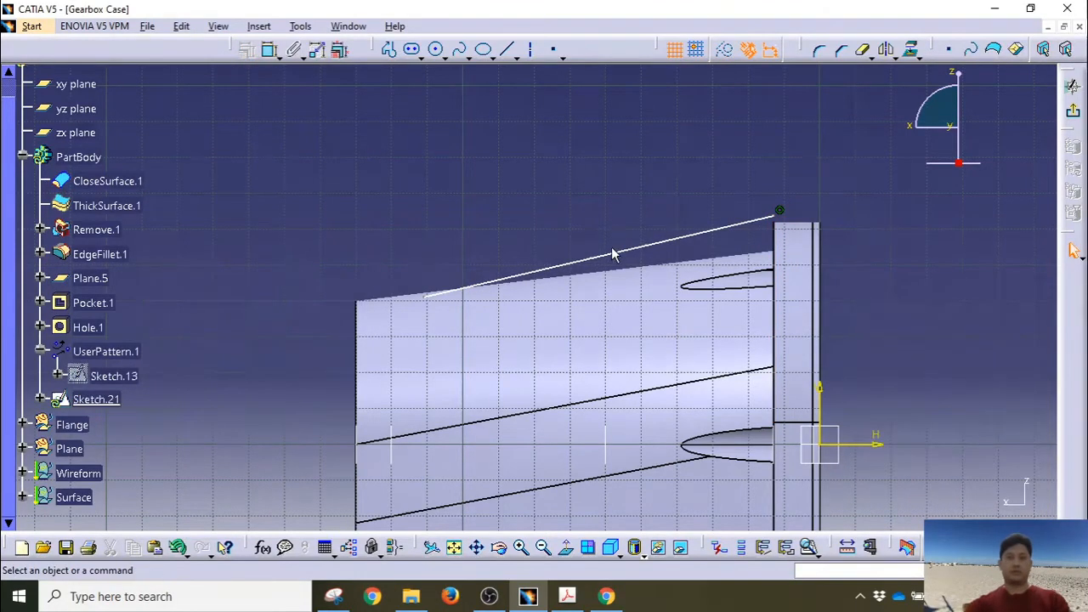
Step: Fix the line's upper endpoint 61 mm above the horizontal axis
{"action": "left_click", "coordinate": [776, 212]}
{"action": "left_click", "coordinate": [877, 444], "text": "ctrl"}
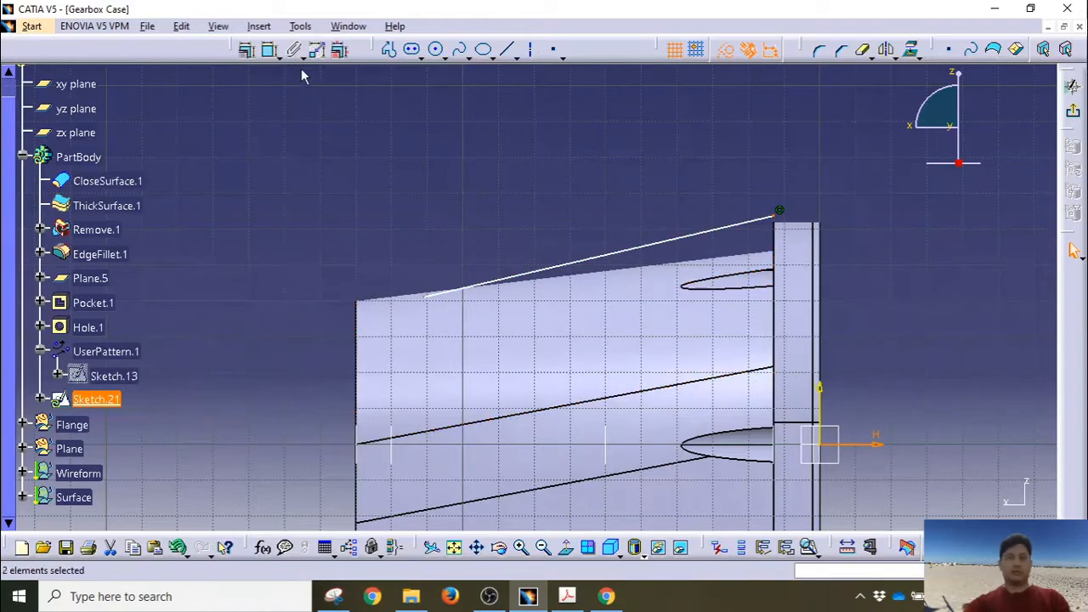
{"action": "left_click", "coordinate": [270, 51]}
{"action": "left_click", "coordinate": [880, 343]}
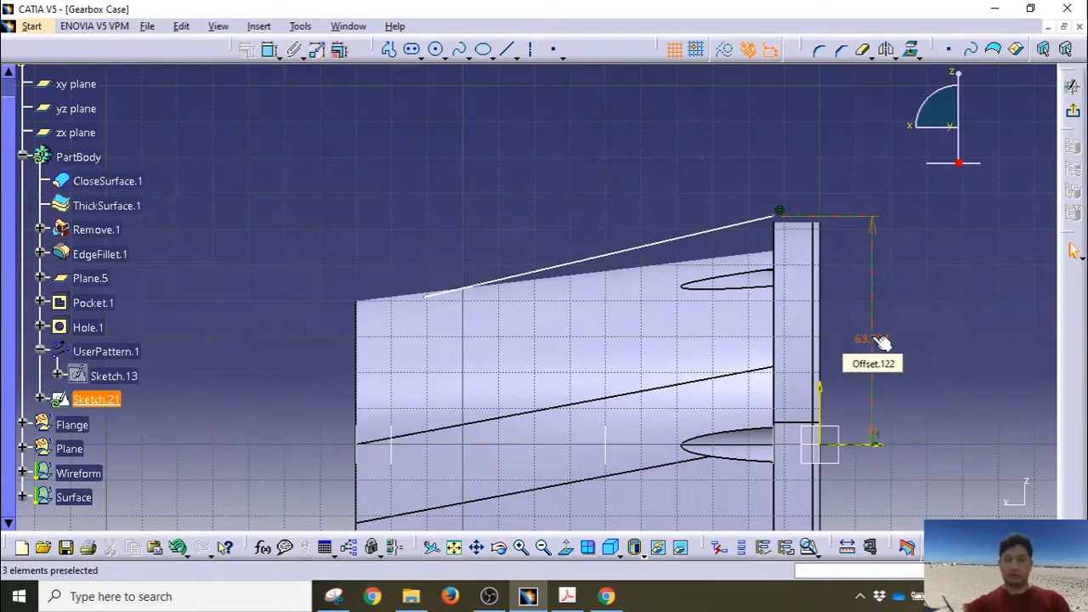
{"action": "double_click", "coordinate": [876, 342]}
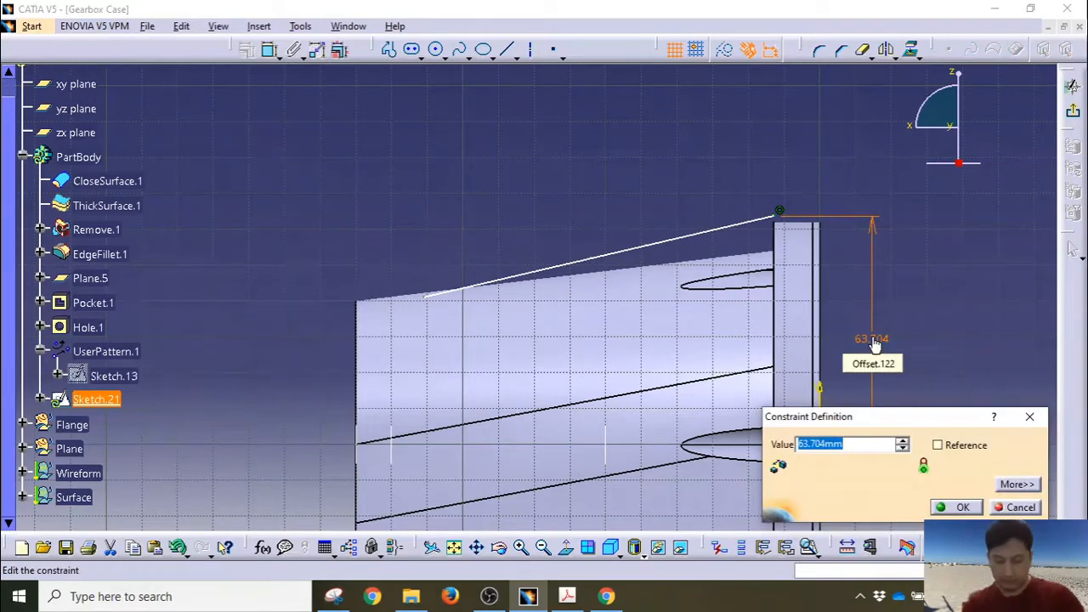
{"action": "type", "text": "61"}
{"action": "key", "text": "Return"}
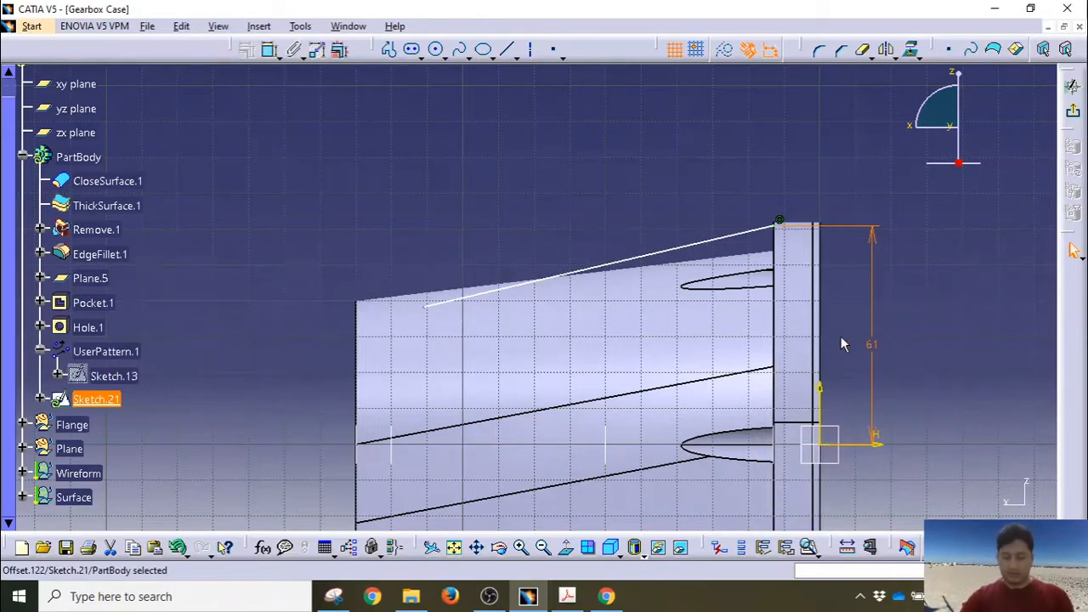
Step: Set the inclined line at 11° to the horizontal axis and close the sketch
{"action": "left_click", "coordinate": [689, 244]}
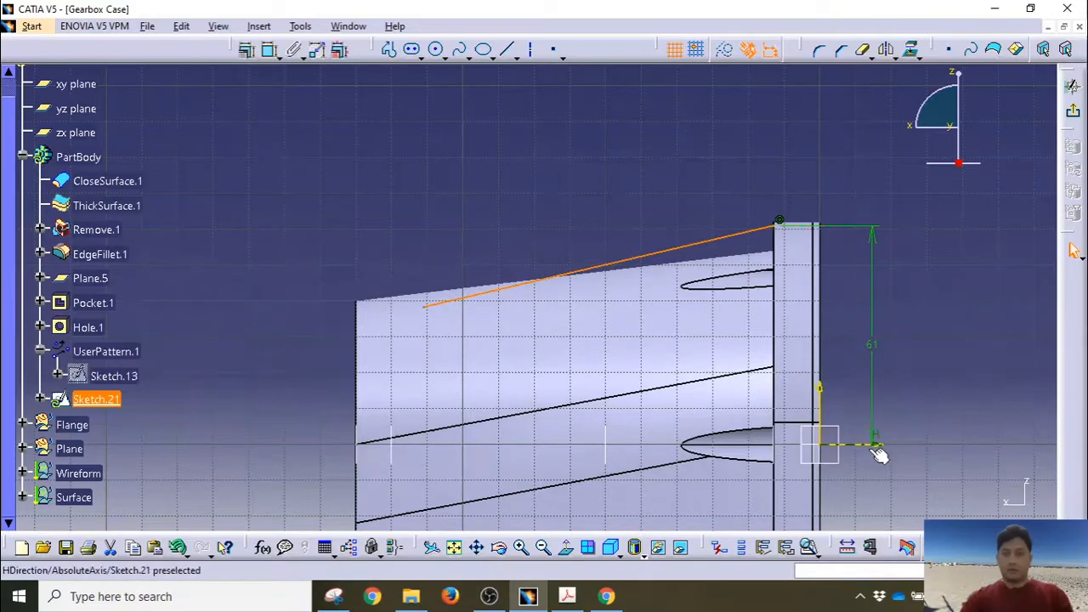
{"action": "left_click", "coordinate": [876, 444], "text": "ctrl"}
{"action": "left_click", "coordinate": [272, 50]}
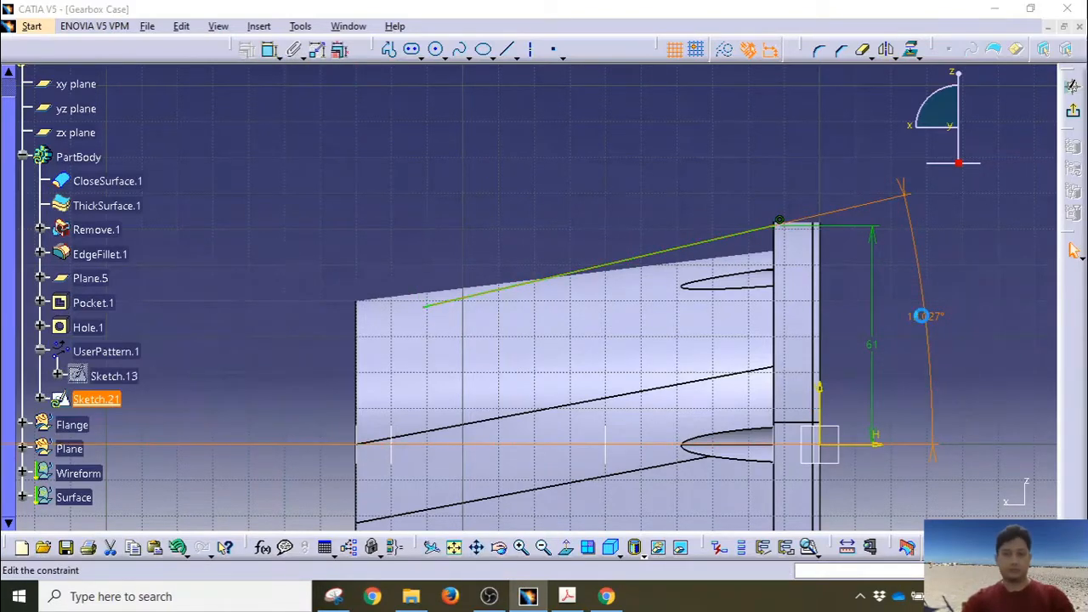
{"action": "double_click", "coordinate": [922, 315]}
{"action": "type", "text": "11"}
{"action": "key", "text": "Return"}
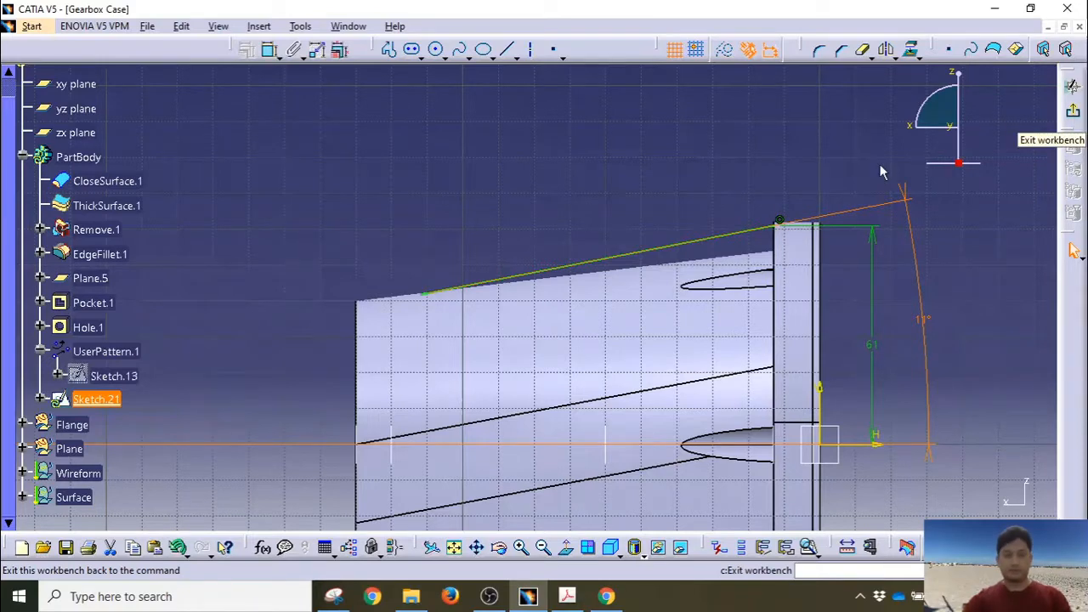
{"action": "left_click_drag", "start_coordinate": [424, 294], "coordinate": [423, 283]}
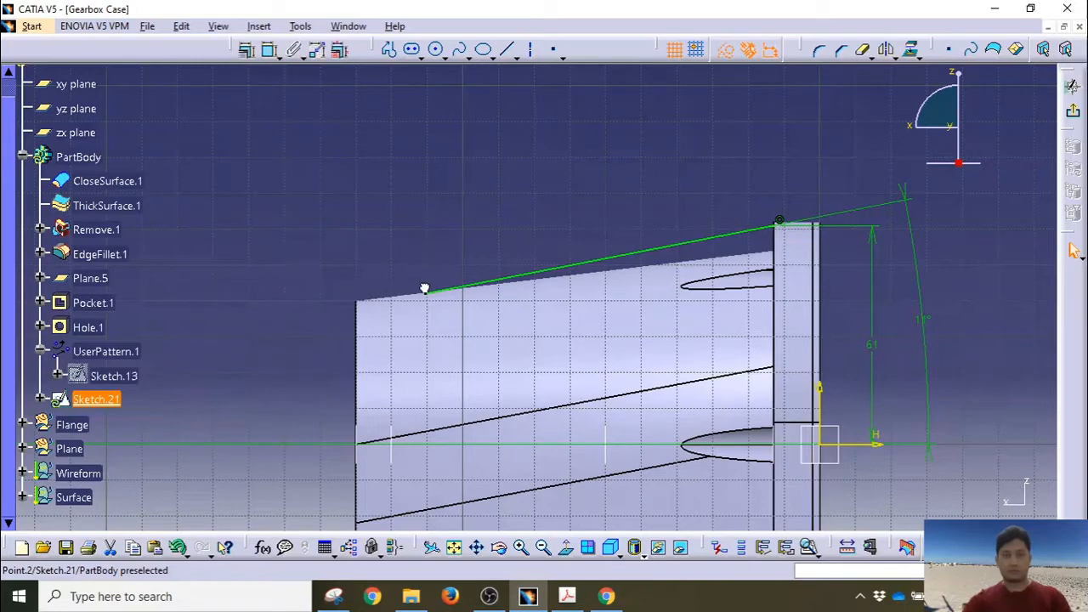
{"action": "left_click", "coordinate": [1073, 111]}
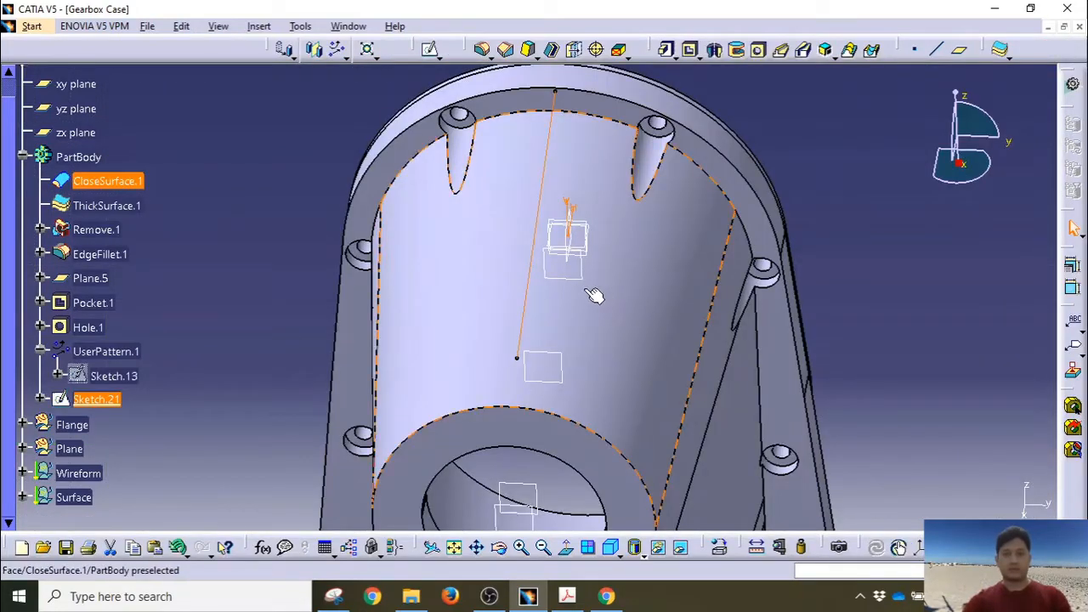
Step: Build Stiffener.1 from the Sketch.21 line with a Thickness1 of 3mm
{"action": "left_click", "coordinate": [853, 55]}
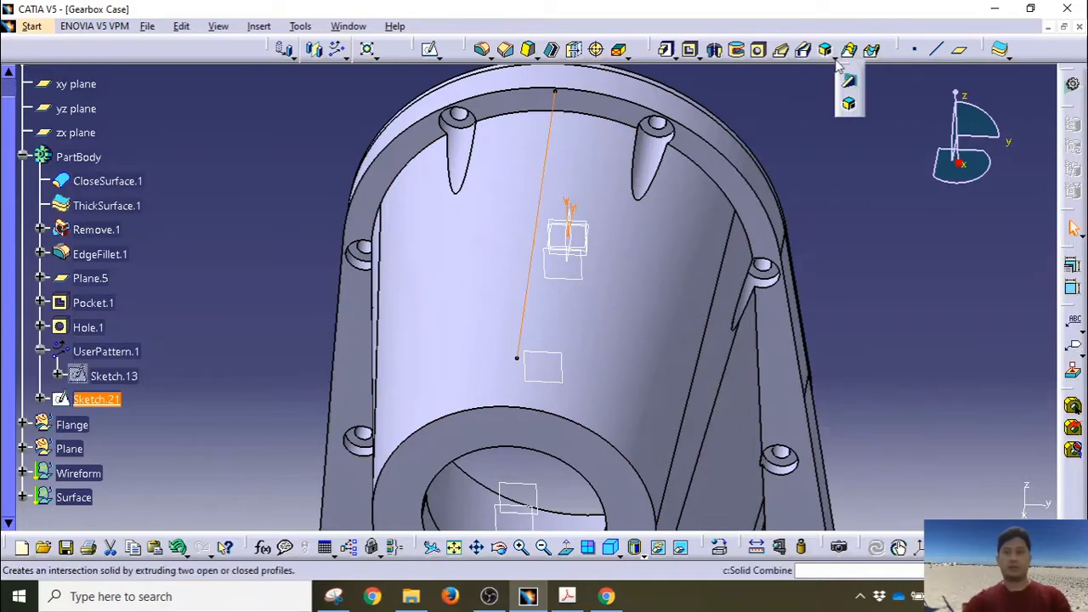
{"action": "left_click", "coordinate": [848, 83]}
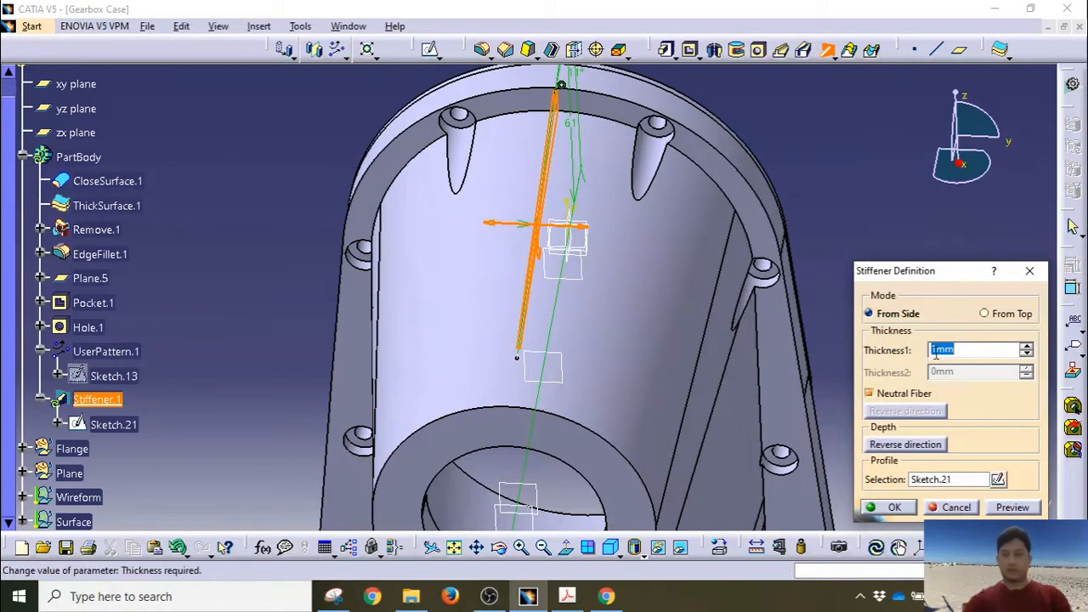
{"action": "type", "text": "3"}
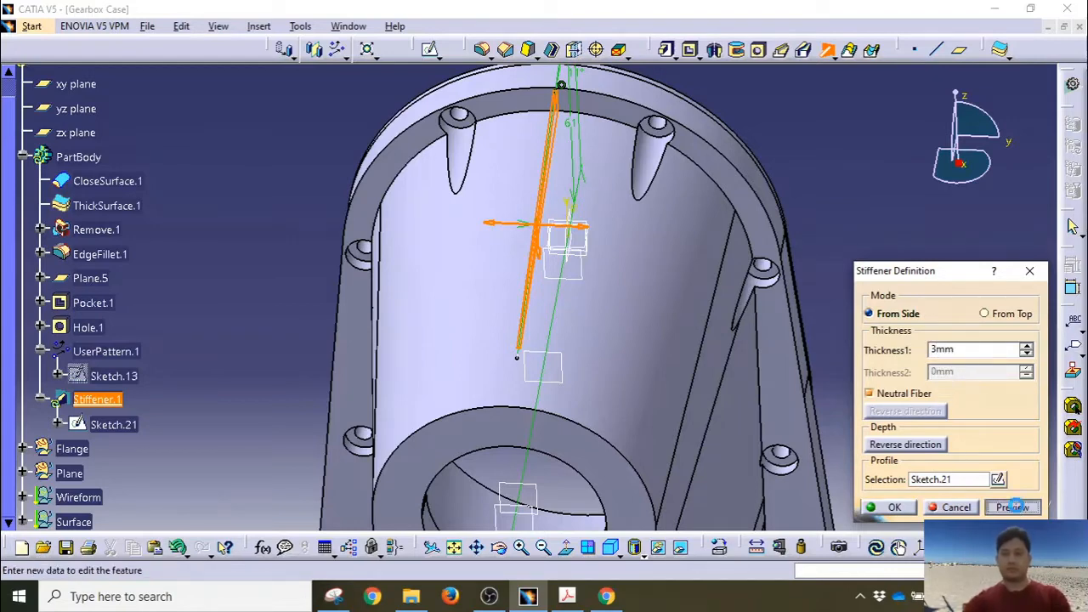
{"action": "left_click", "coordinate": [1013, 507]}
{"action": "mouse_move", "coordinate": [567, 285]}
{"action": "middle_mouse_down"}
{"action": "mouse_move", "coordinate": [486, 286]}
{"action": "mouse_move", "coordinate": [549, 287]}
{"action": "middle_mouse_up"}
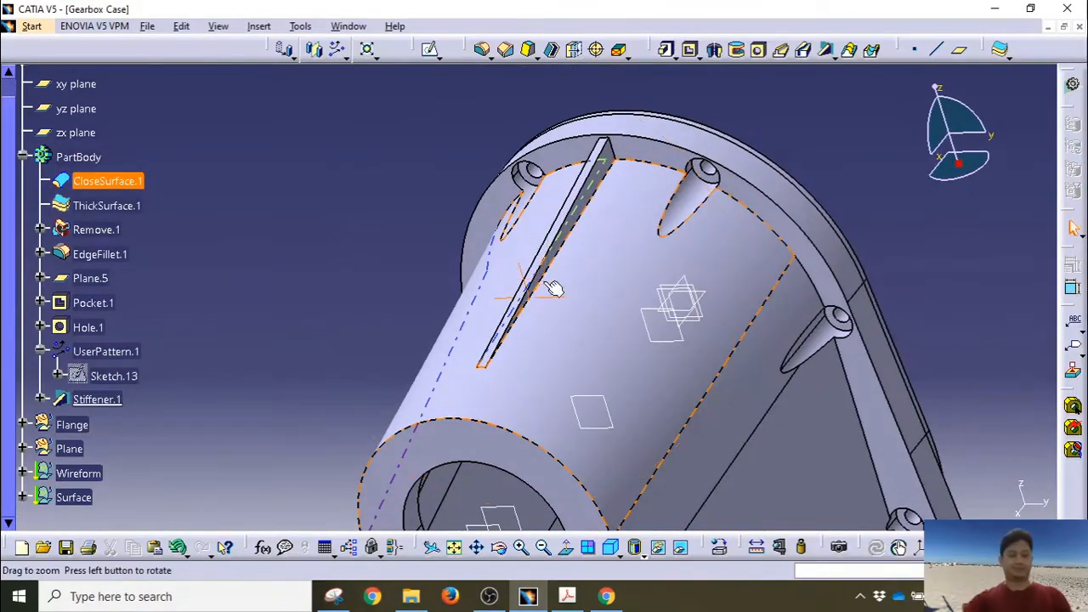
Step: Create Draft.1 at 9deg on both Stiffener.1 side faces, with the rib's face as neutral element
{"action": "left_click", "coordinate": [529, 51]}
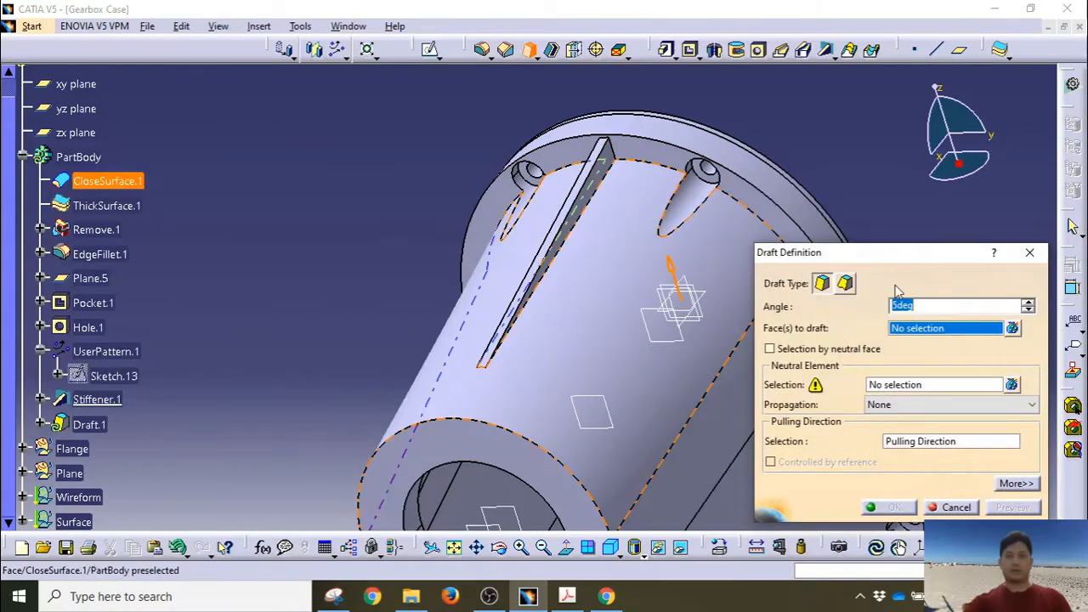
{"action": "type", "text": "9"}
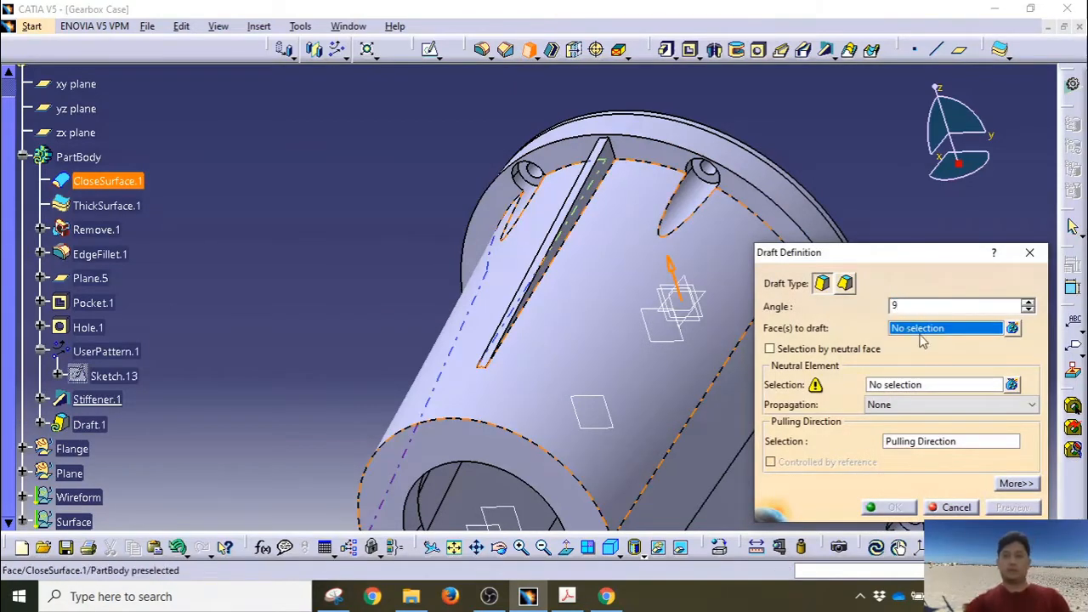
{"action": "left_click", "coordinate": [930, 331]}
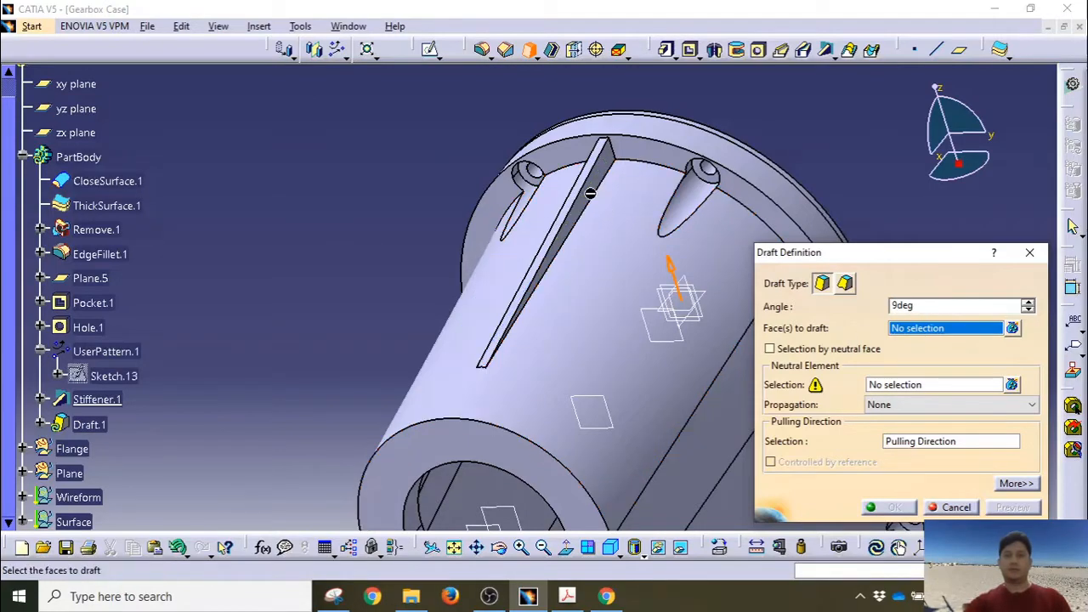
{"action": "left_click", "coordinate": [605, 188]}
{"action": "middle_click_drag", "start_coordinate": [466, 297], "coordinate": [695, 310]}
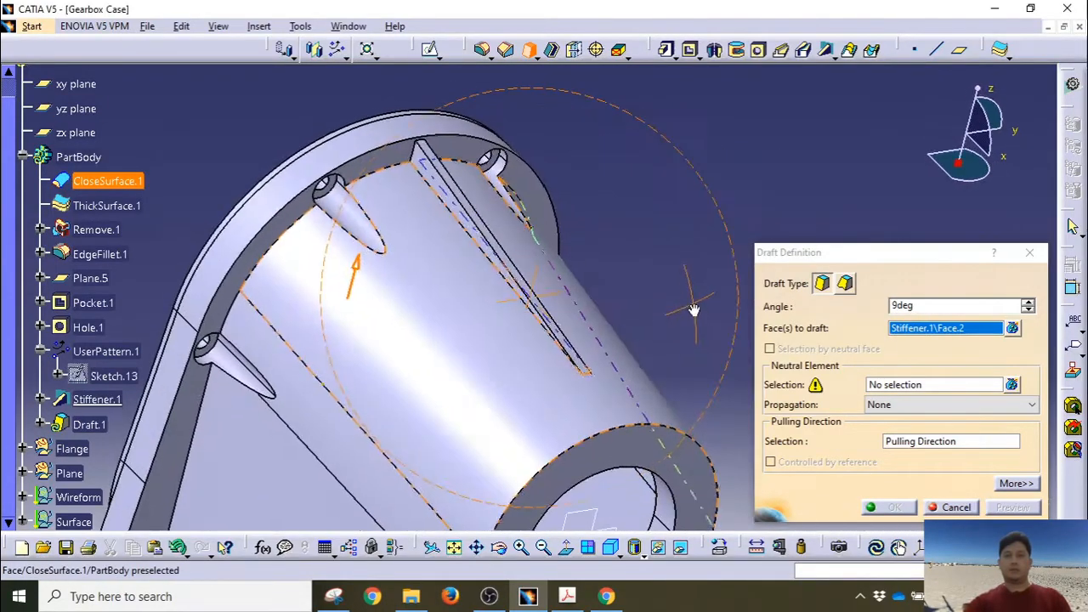
{"action": "left_click", "coordinate": [425, 164]}
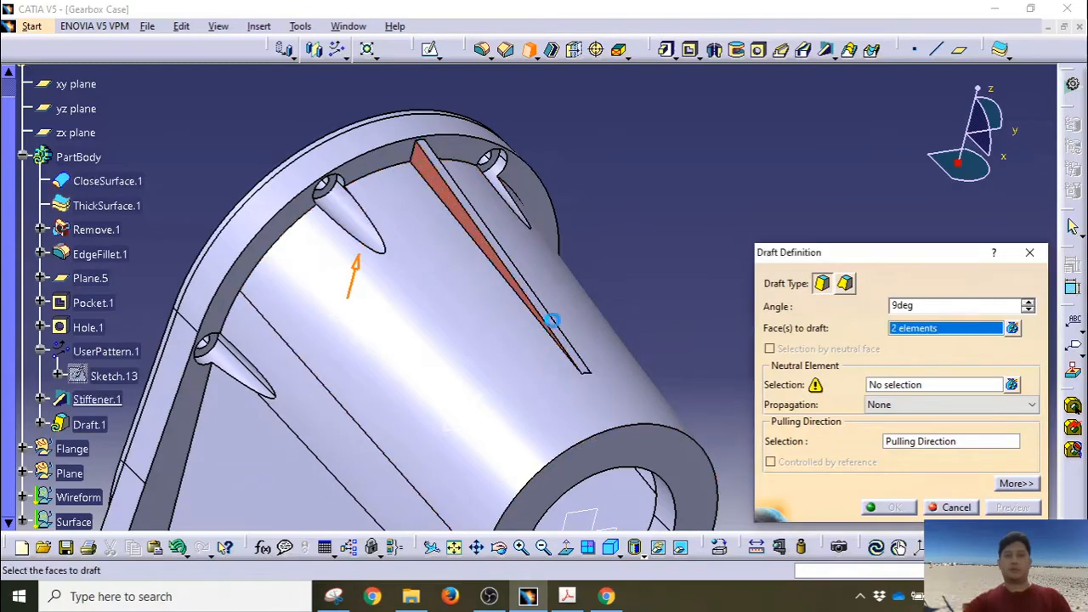
{"action": "left_click", "coordinate": [897, 390]}
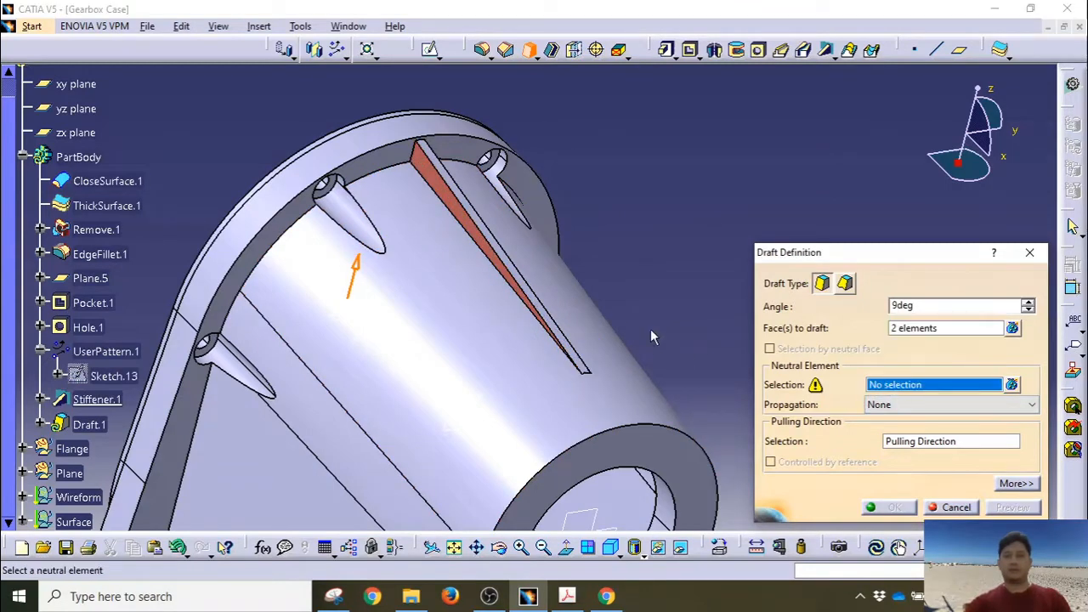
{"action": "middle_click_drag", "start_coordinate": [515, 286], "coordinate": [407, 316]}
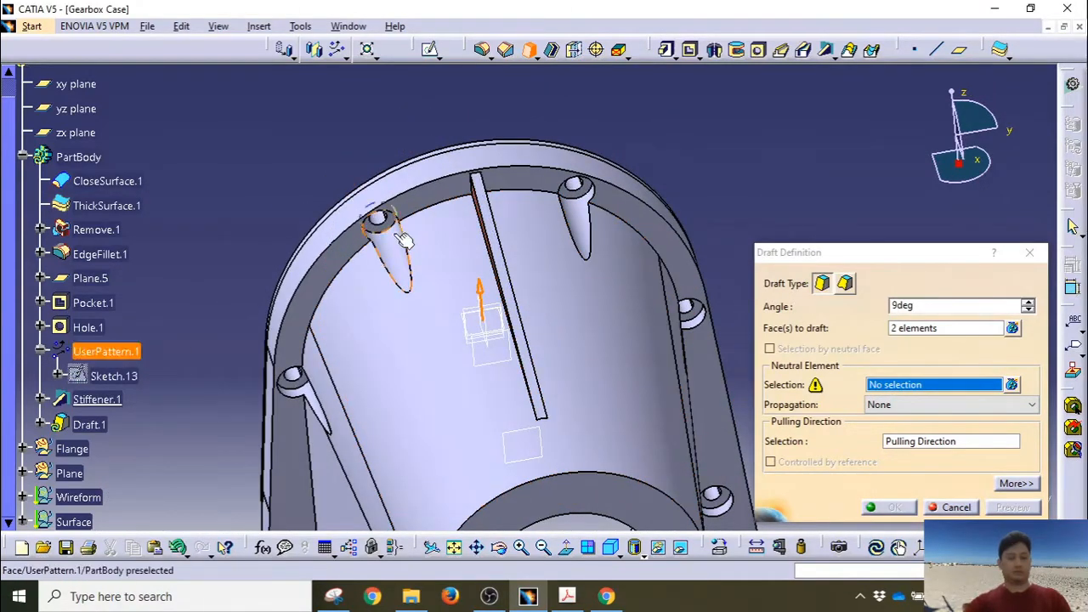
{"action": "left_click", "coordinate": [489, 231]}
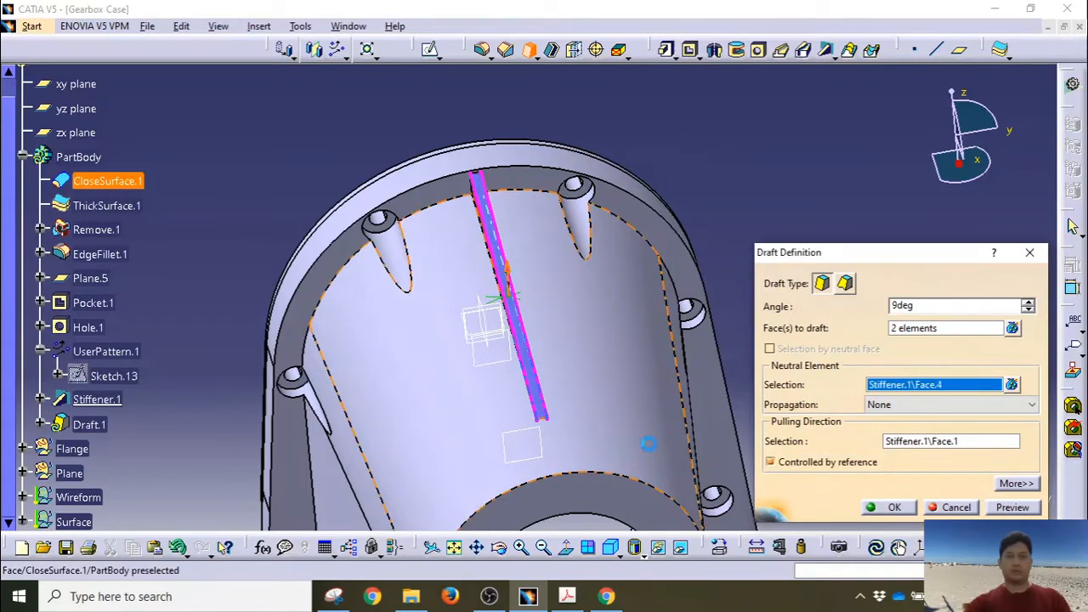
{"action": "left_click", "coordinate": [888, 507]}
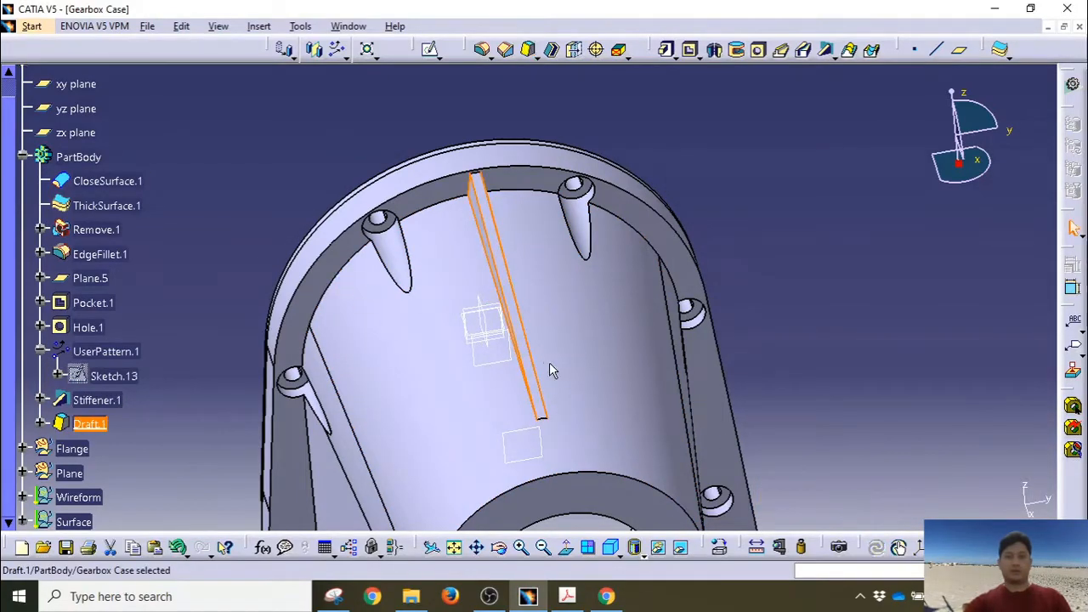
{"action": "mouse_move", "coordinate": [550, 367]}
{"action": "middle_mouse_down"}
{"action": "mouse_move", "coordinate": [571, 316]}
{"action": "mouse_move", "coordinate": [508, 299]}
{"action": "middle_mouse_up"}
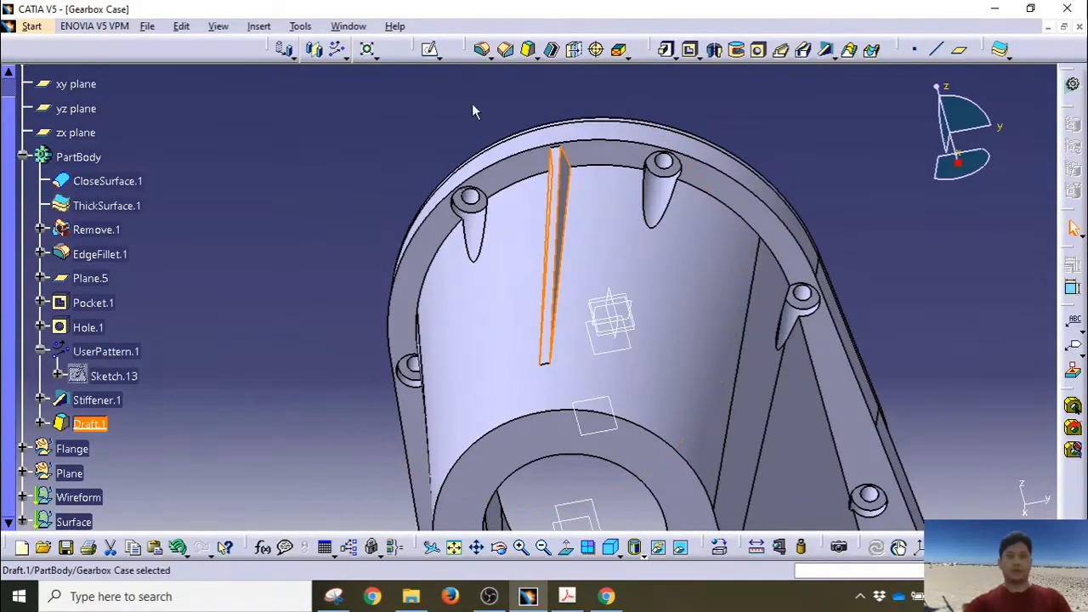
{"action": "left_click", "coordinate": [489, 57]}
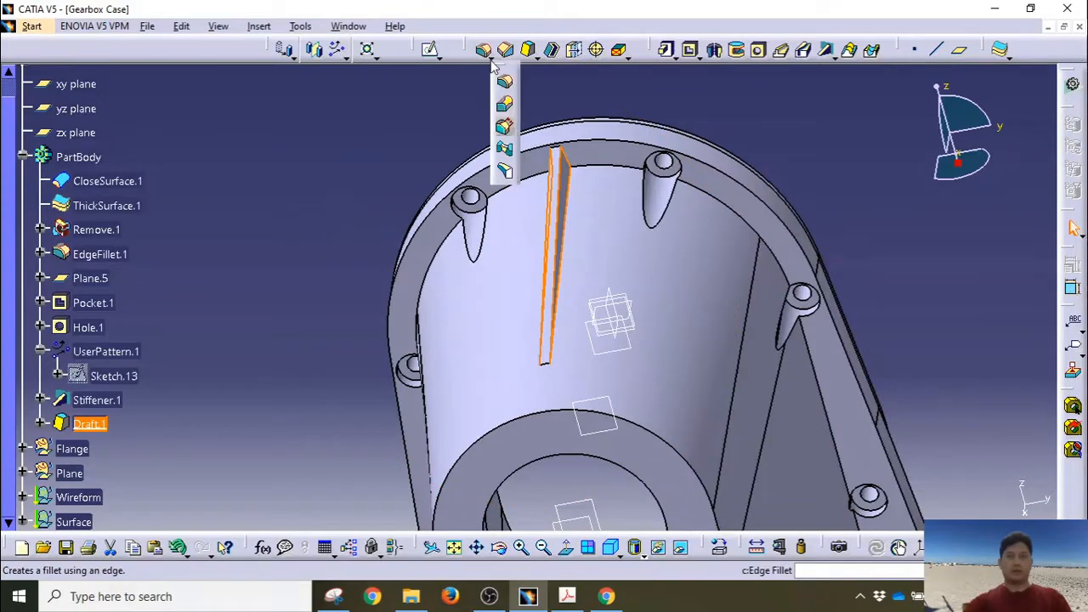
Step: Add TritangentFillet.1 between the two drafted rib side faces, removing the rib's top face
{"action": "left_click", "coordinate": [505, 172]}
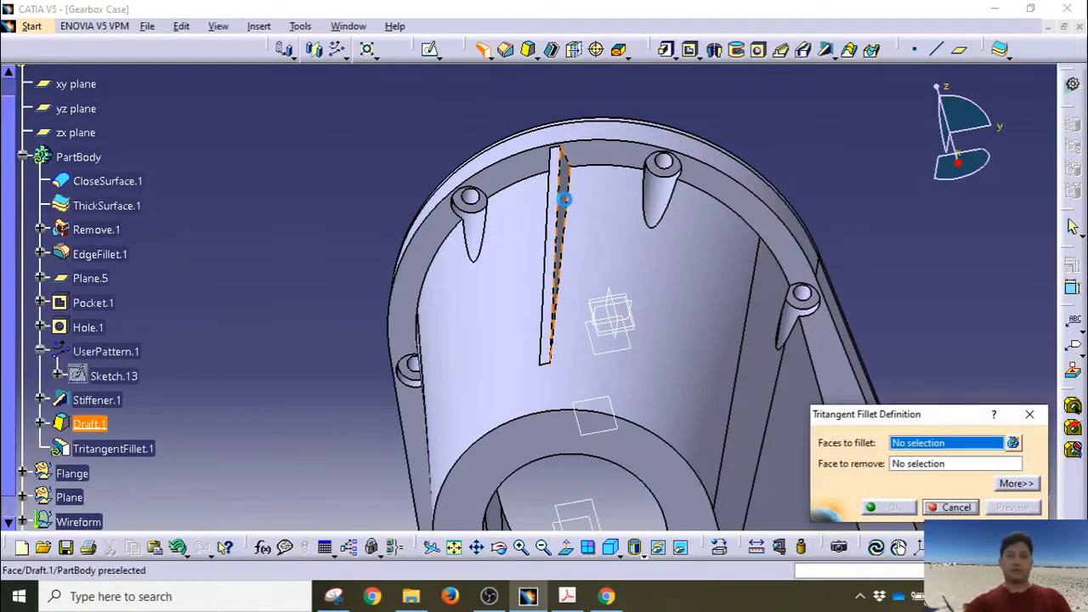
{"action": "left_click", "coordinate": [563, 199]}
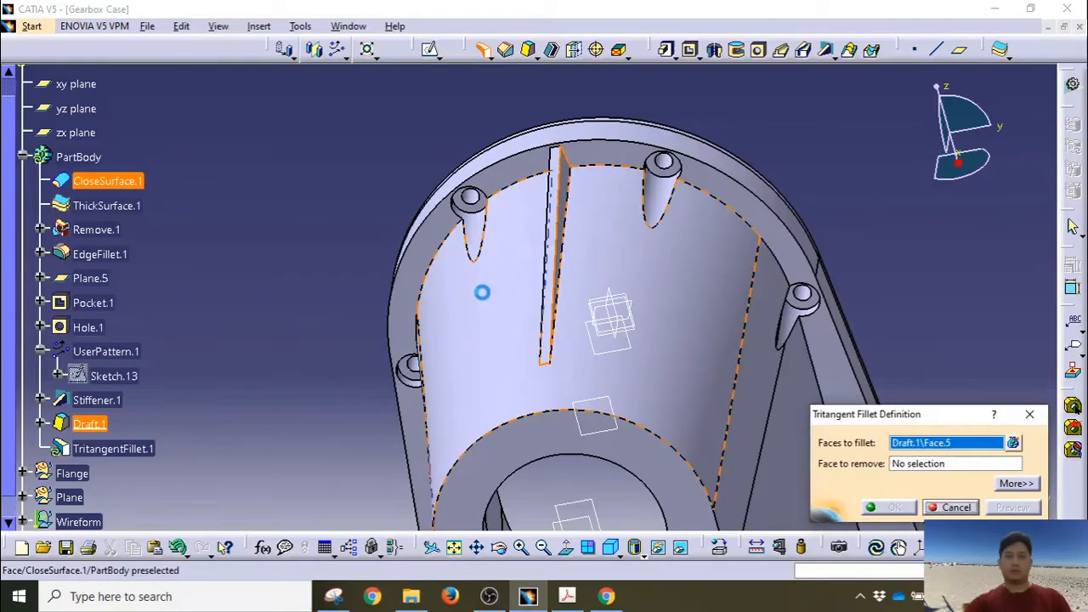
{"action": "middle_click_drag", "start_coordinate": [482, 292], "coordinate": [623, 277]}
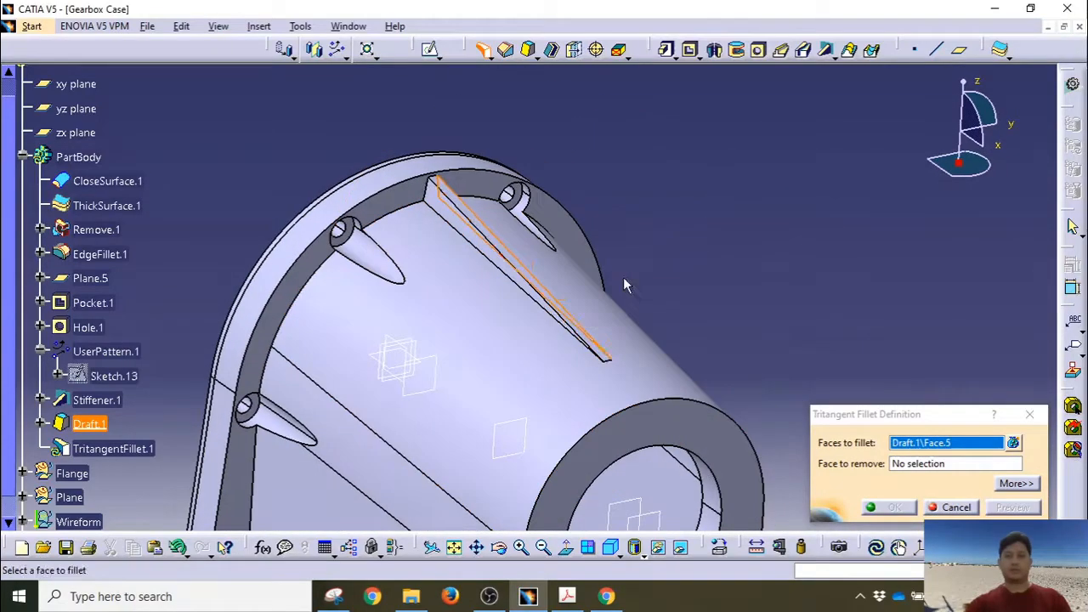
{"action": "left_click", "coordinate": [457, 217]}
{"action": "middle_click_drag", "start_coordinate": [530, 340], "coordinate": [478, 224]}
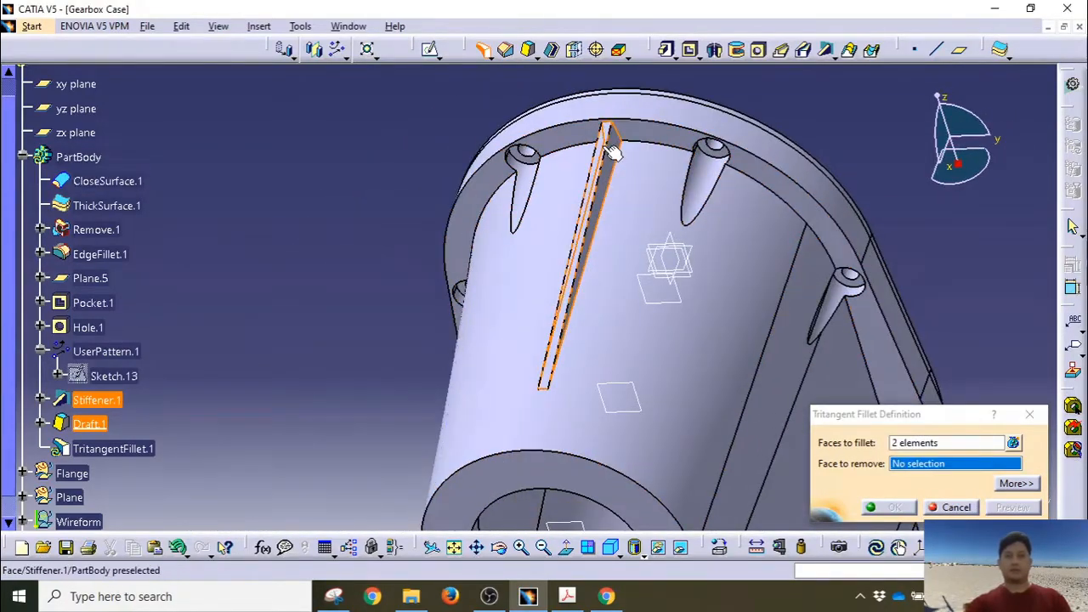
{"action": "left_click", "coordinate": [607, 151]}
{"action": "middle_click_drag", "start_coordinate": [508, 372], "coordinate": [672, 340]}
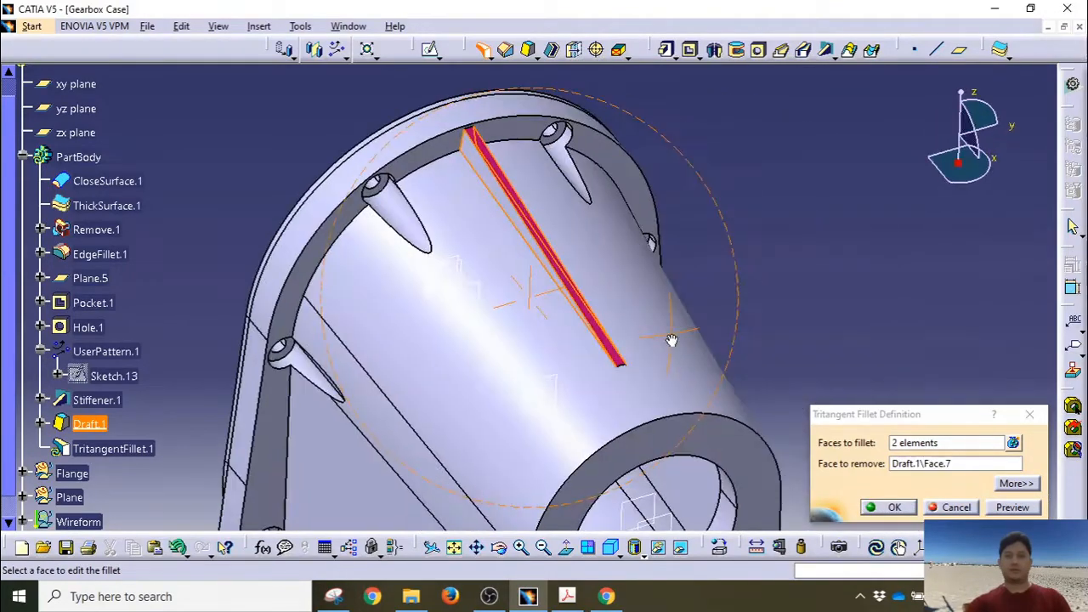
{"action": "left_click", "coordinate": [898, 507]}
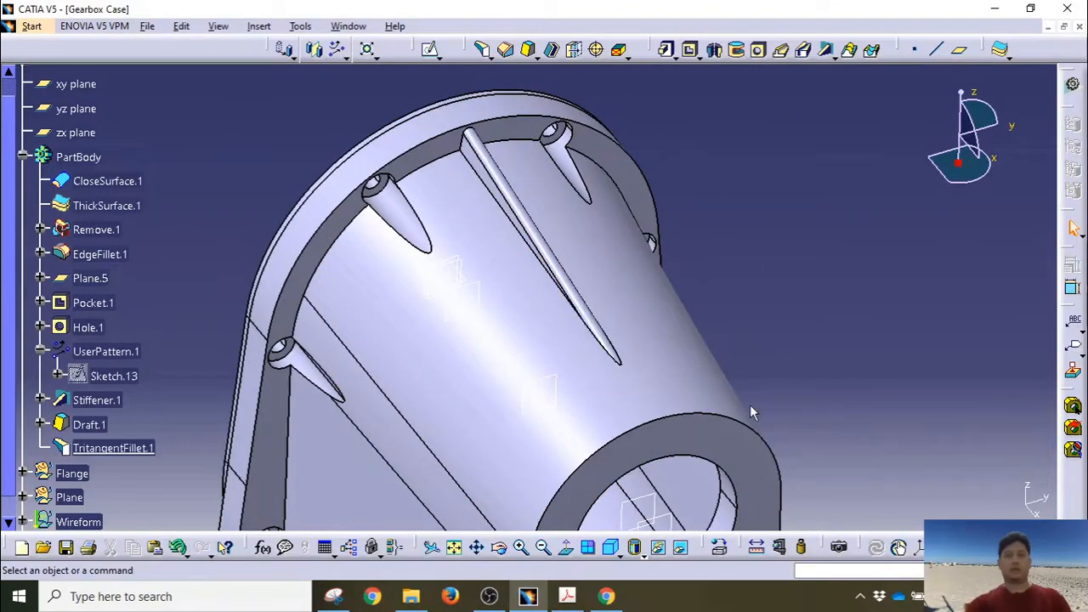
{"action": "middle_click_drag", "start_coordinate": [750, 407], "coordinate": [476, 322]}
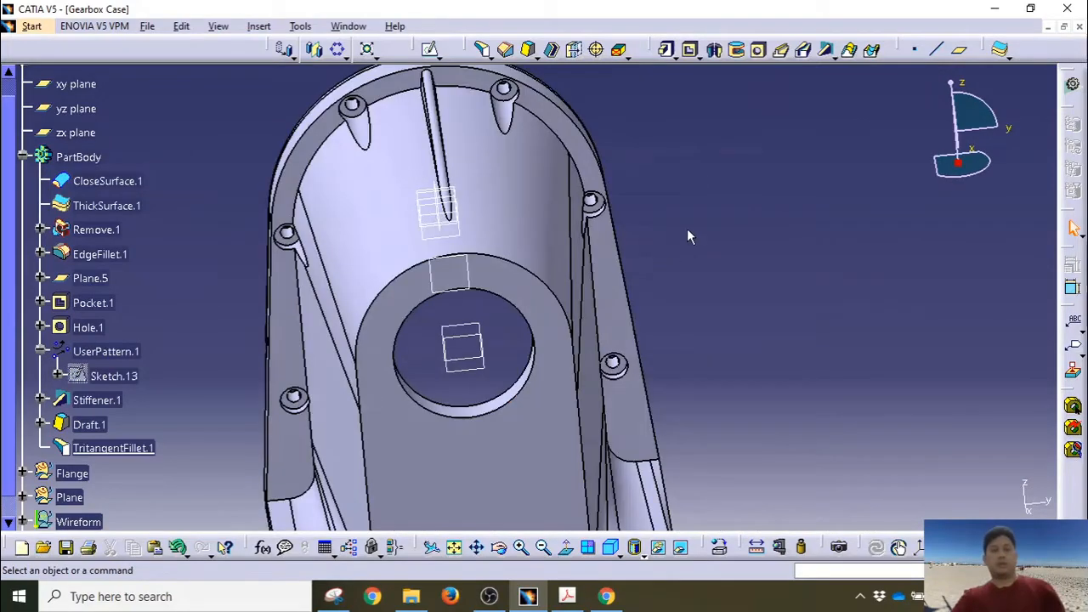
{"action": "middle_click_drag", "start_coordinate": [687, 229], "coordinate": [770, 262]}
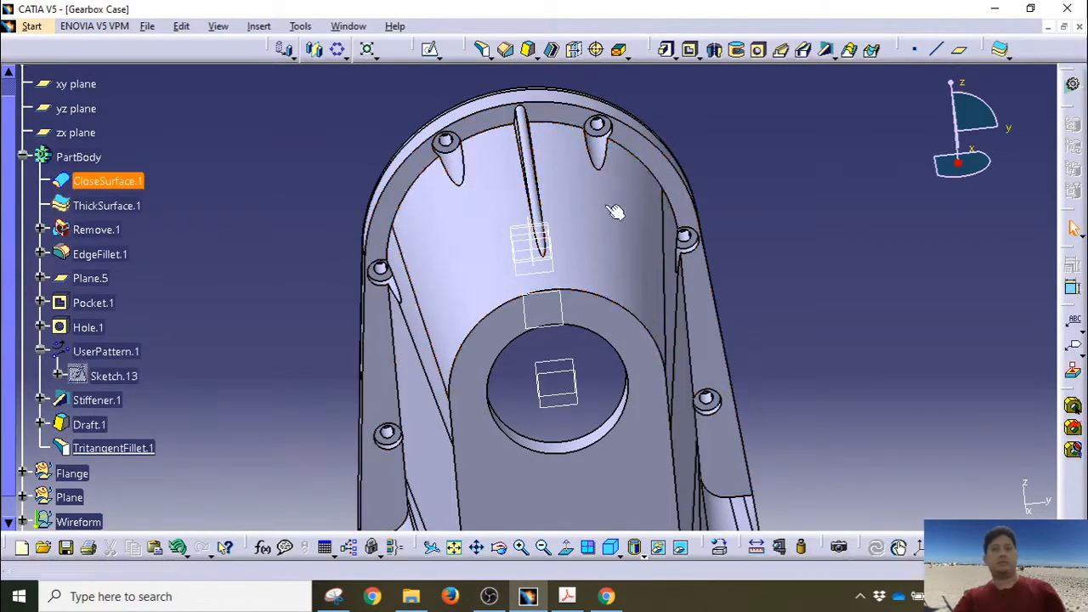
Step: Circular-pattern Stiffener.1, Draft.1 and TritangentFillet.1 with unequal spacing: 3 instances, 60deg spacing
{"action": "left_click", "coordinate": [113, 405]}
{"action": "left_click", "coordinate": [93, 425], "text": "ctrl"}
{"action": "left_click", "coordinate": [132, 449], "text": "ctrl"}
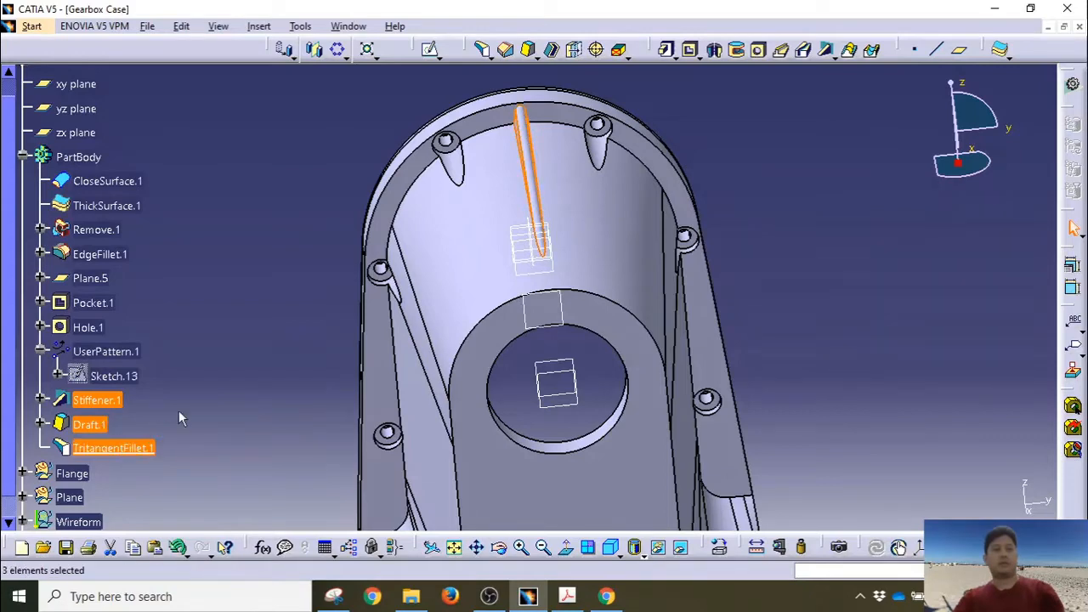
{"action": "left_click", "coordinate": [339, 50]}
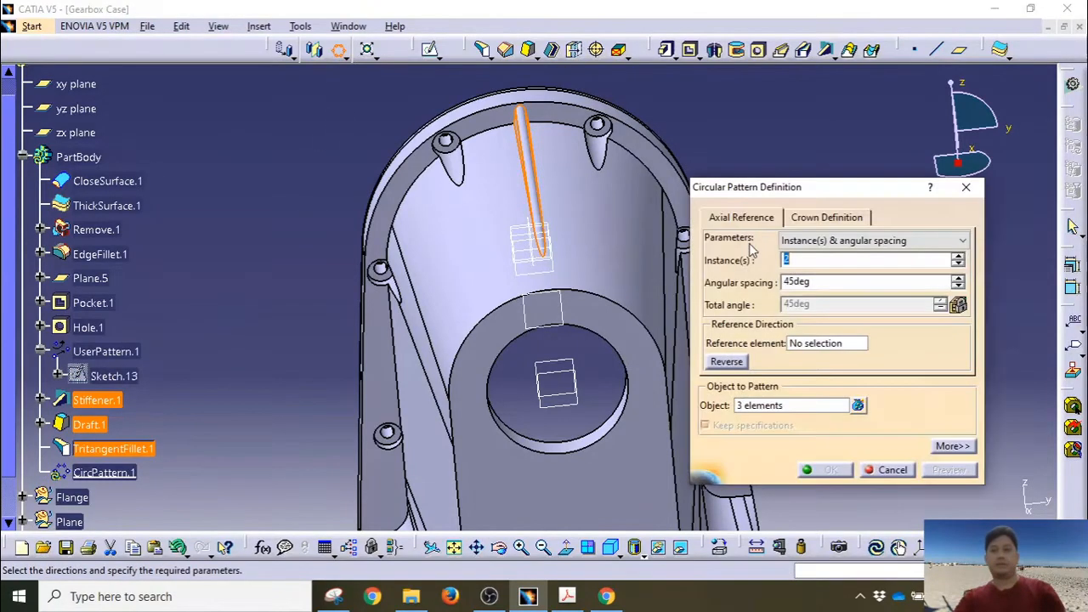
{"action": "left_click", "coordinate": [821, 240]}
{"action": "left_click", "coordinate": [823, 305]}
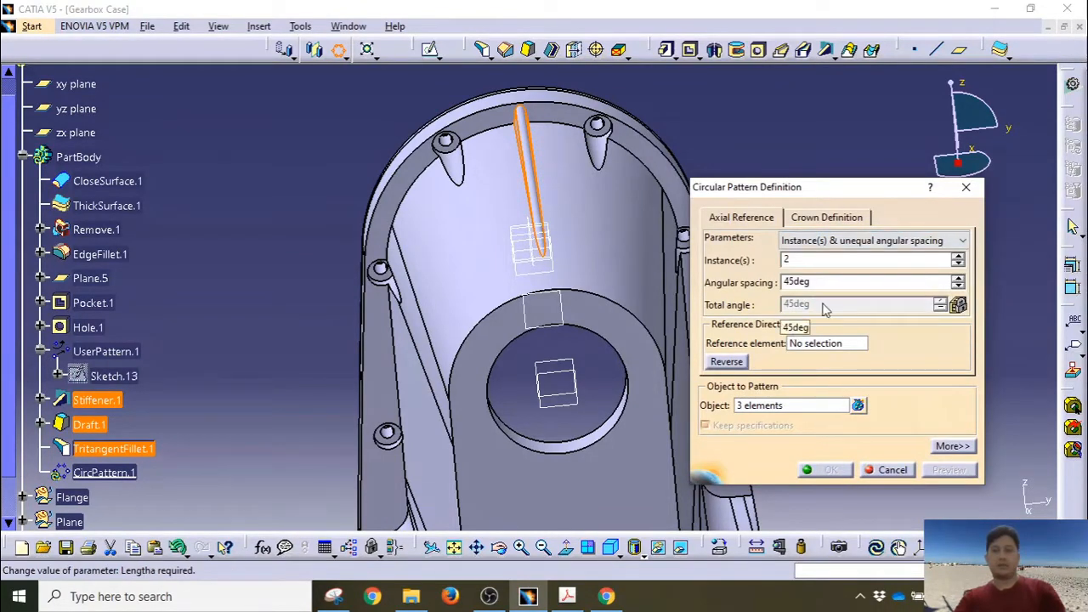
{"action": "double_click", "coordinate": [783, 262]}
{"action": "type", "text": "3"}
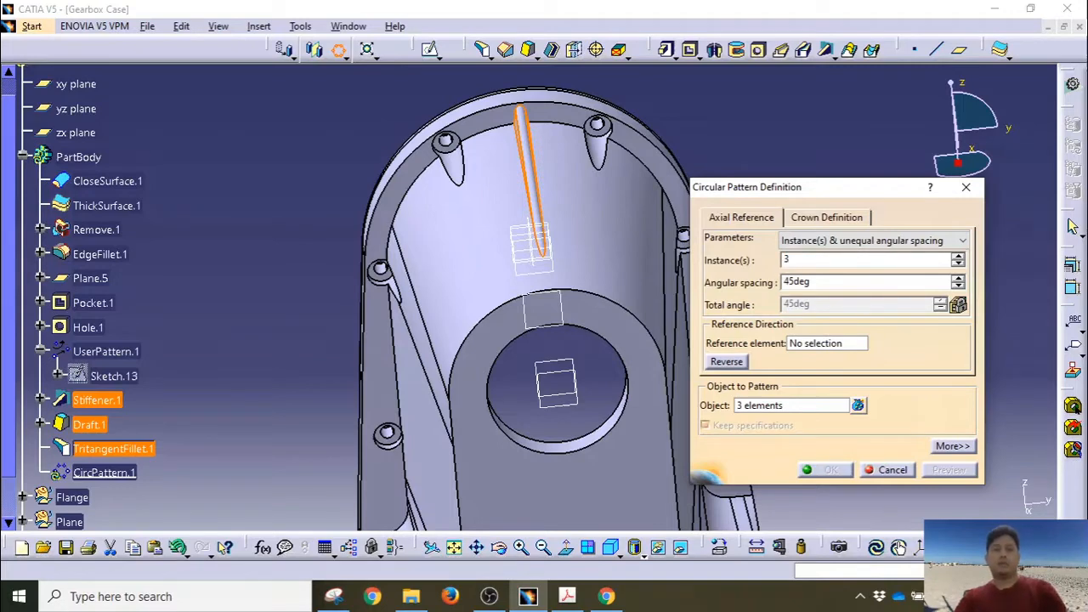
{"action": "double_click", "coordinate": [814, 281]}
{"action": "type", "text": "60"}
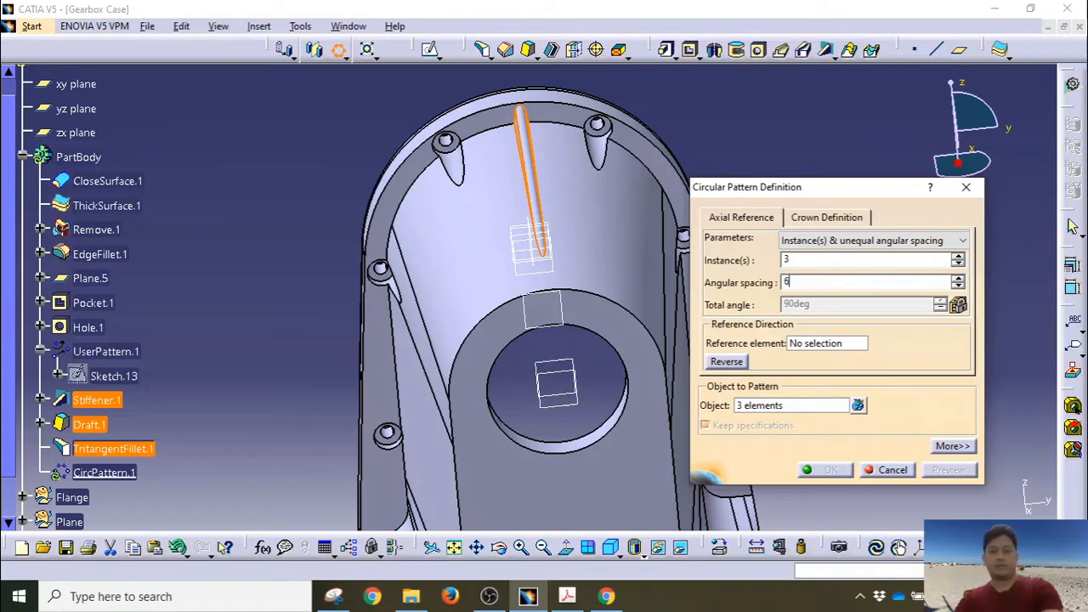
Step: Use the X Axis as reference element, change one instance angle to 240deg, and create CircPattern.1
{"action": "left_click", "coordinate": [814, 344]}
{"action": "right_click", "coordinate": [814, 343]}
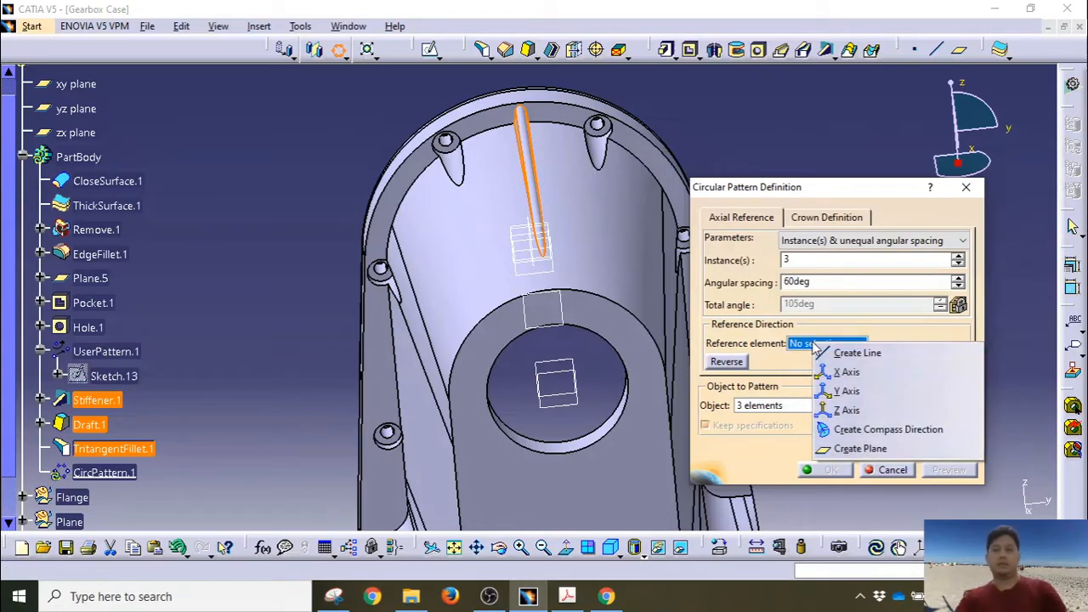
{"action": "left_click", "coordinate": [846, 373]}
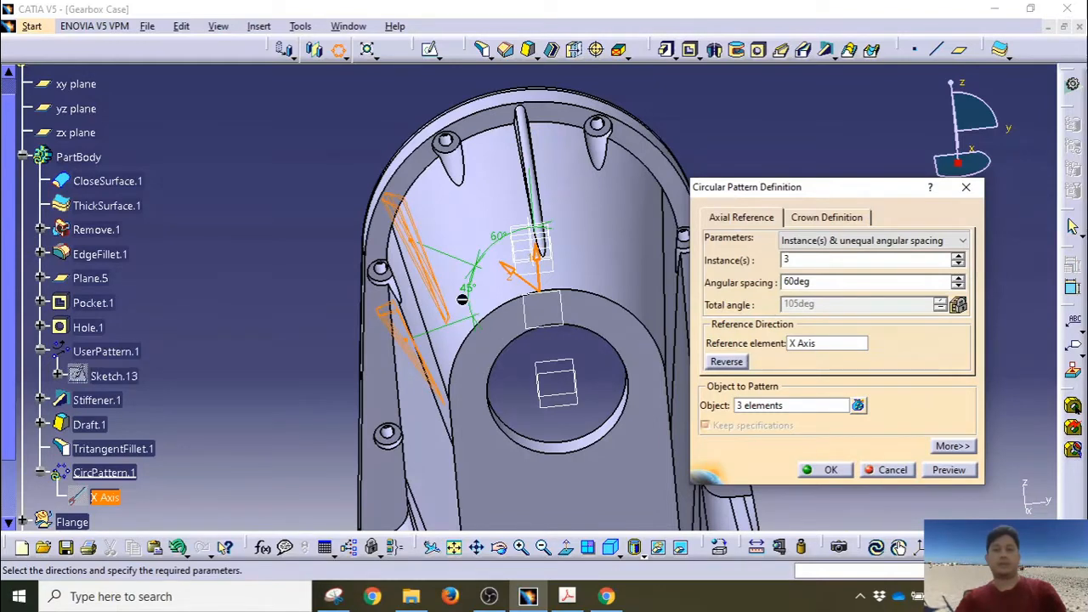
{"action": "mouse_move", "coordinate": [355, 293]}
{"action": "middle_mouse_down"}
{"action": "mouse_move", "coordinate": [273, 243]}
{"action": "mouse_move", "coordinate": [334, 255]}
{"action": "mouse_move", "coordinate": [346, 303]}
{"action": "middle_mouse_up"}
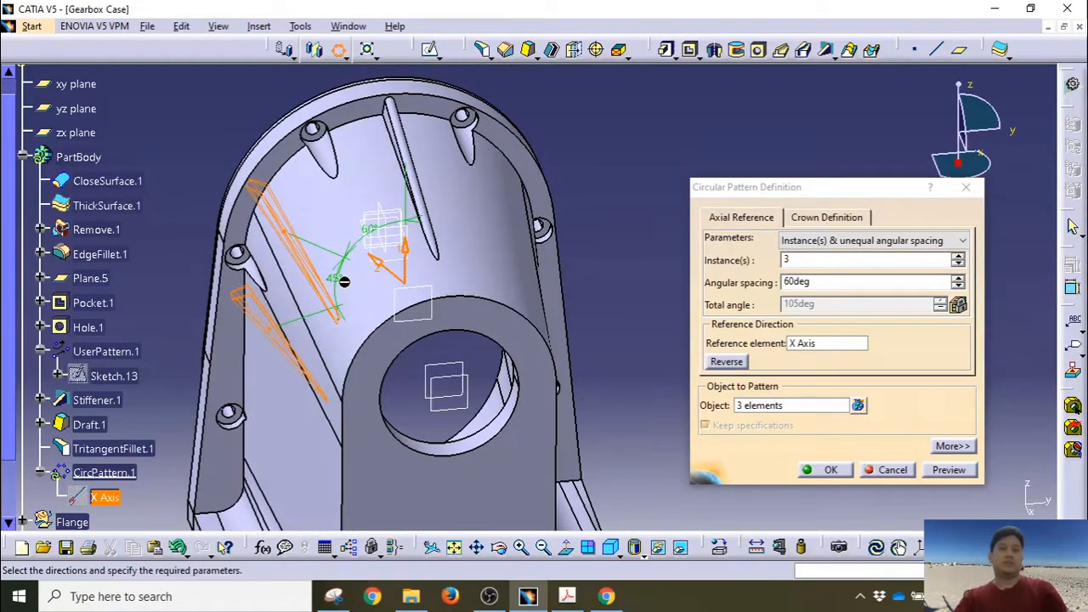
{"action": "double_click", "coordinate": [345, 283]}
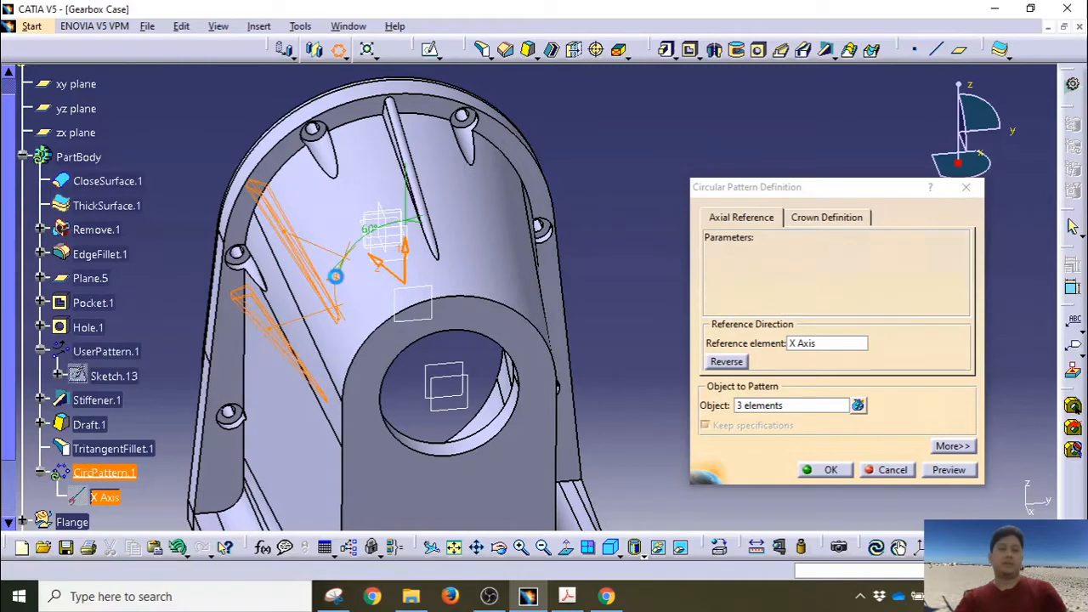
{"action": "type", "text": "240"}
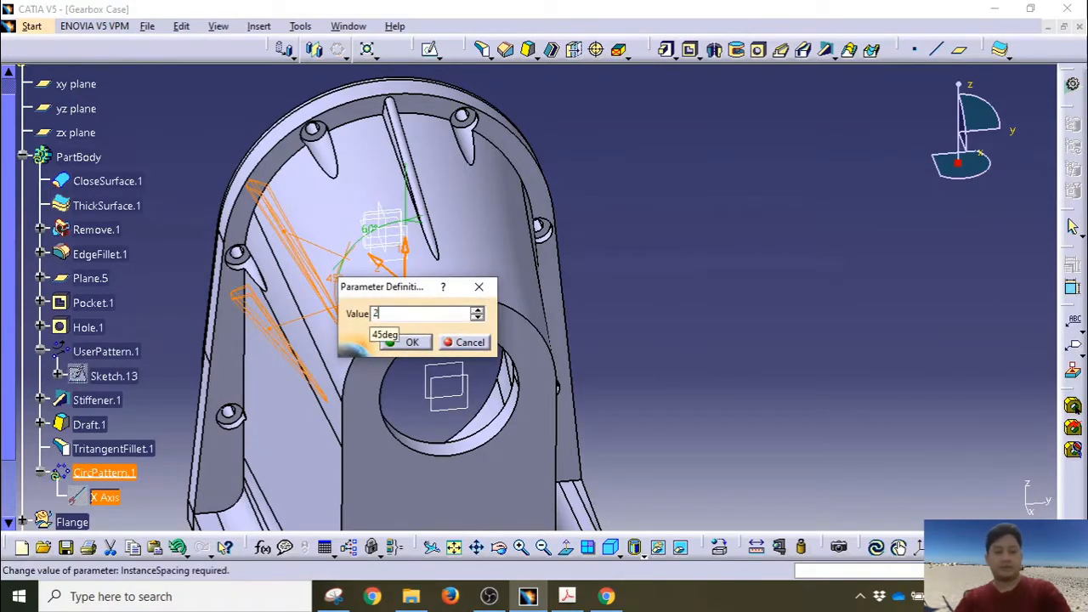
{"action": "left_click", "coordinate": [401, 342]}
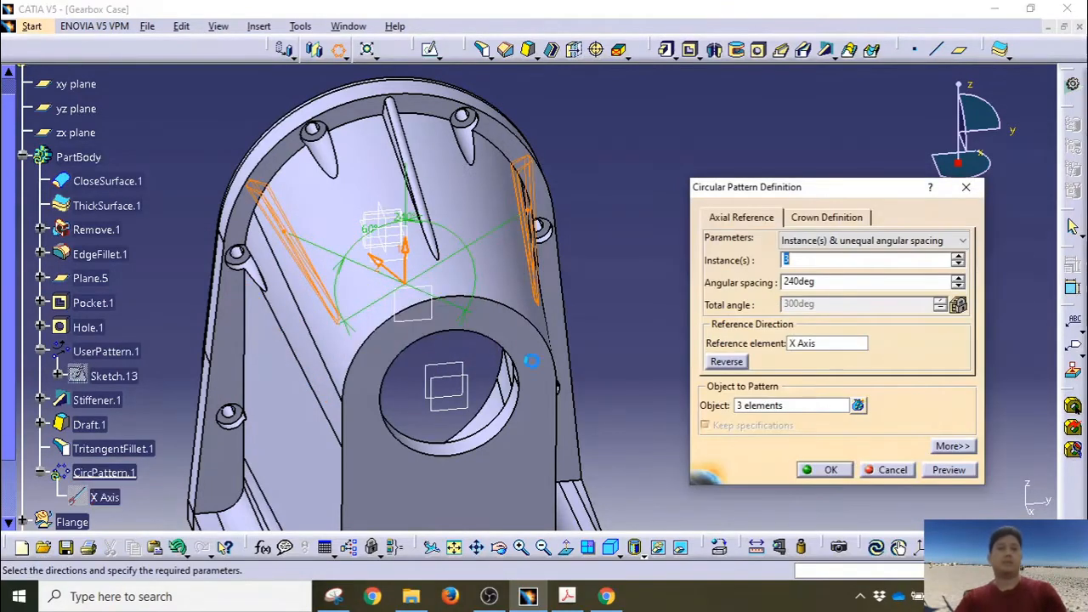
{"action": "middle_click_drag", "start_coordinate": [554, 302], "coordinate": [504, 295]}
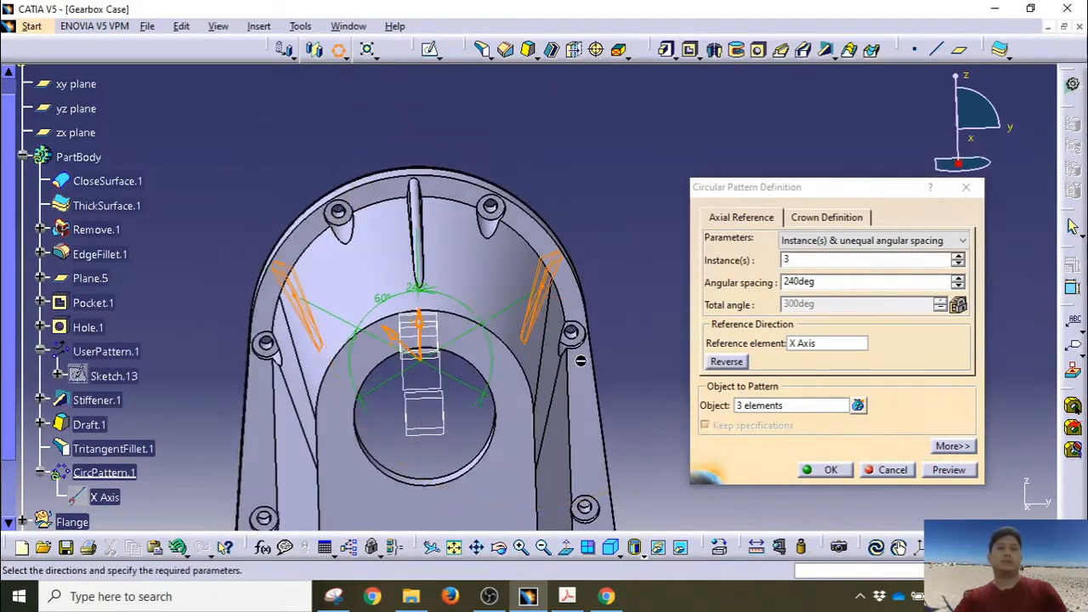
{"action": "left_click", "coordinate": [821, 472]}
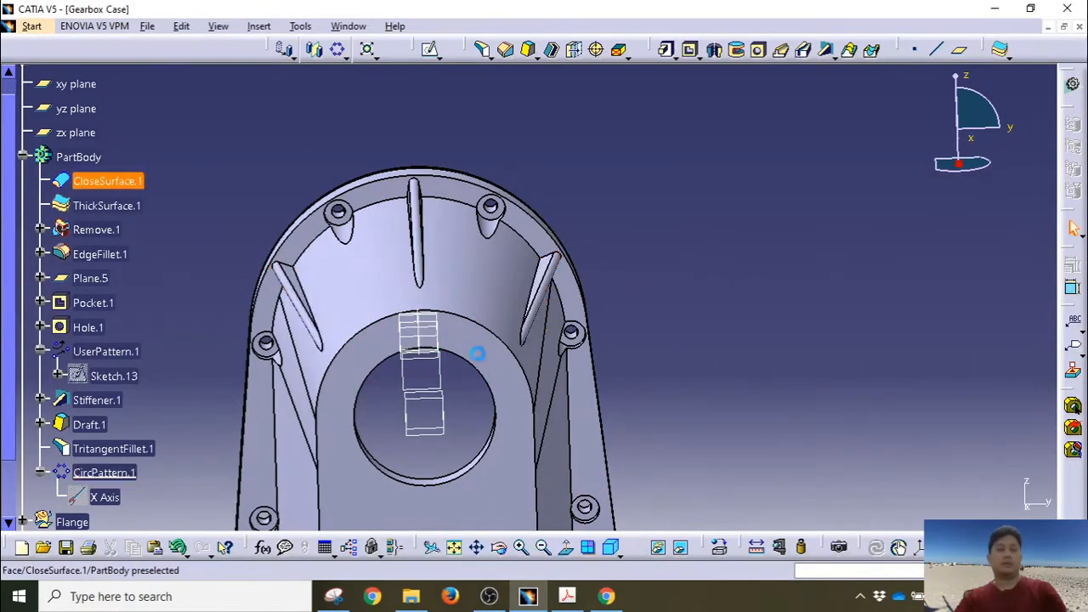
{"action": "middle_click_drag", "start_coordinate": [323, 357], "coordinate": [374, 310]}
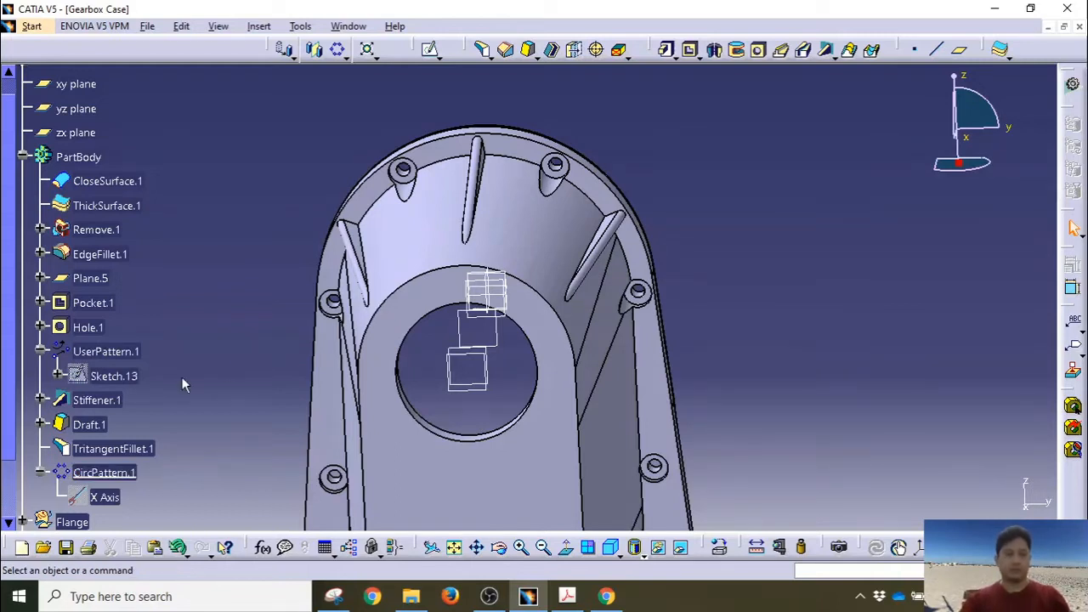
Step: Collapse the UserPattern.1 and CircPattern.1 nodes in the specification tree
{"action": "left_click", "coordinate": [40, 351]}
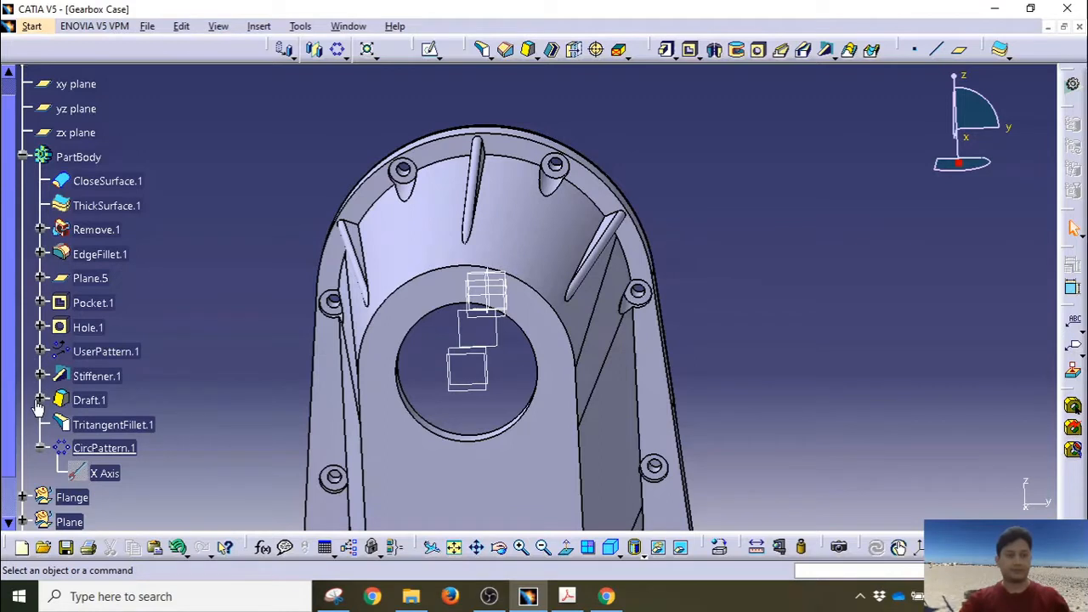
{"action": "left_click", "coordinate": [39, 450]}
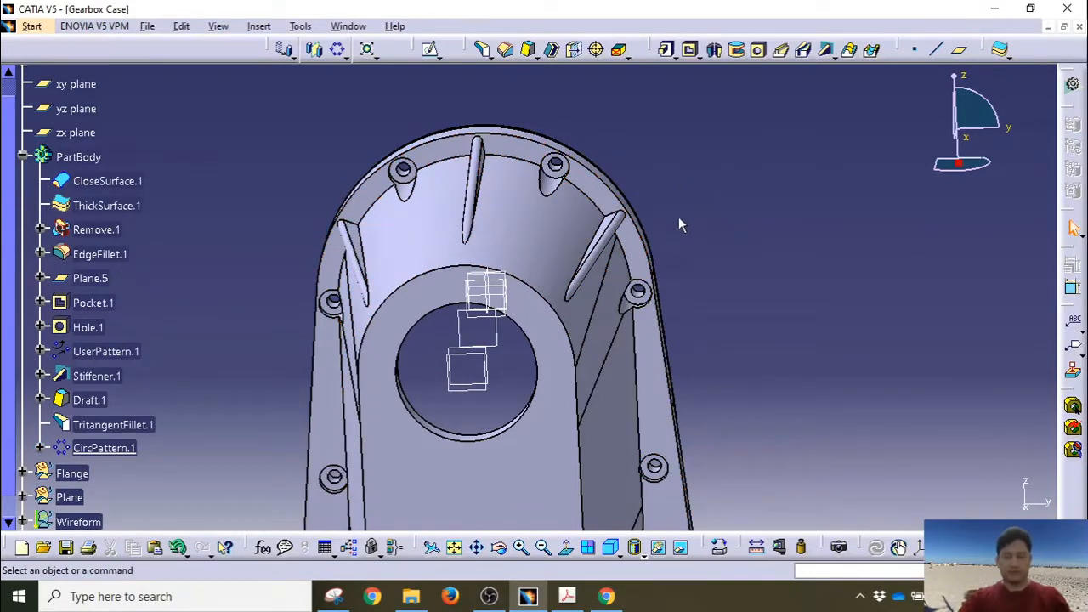
Step: Create Plane.6 offset 45mm from the xy plane with the direction reversed
{"action": "left_click", "coordinate": [78, 85]}
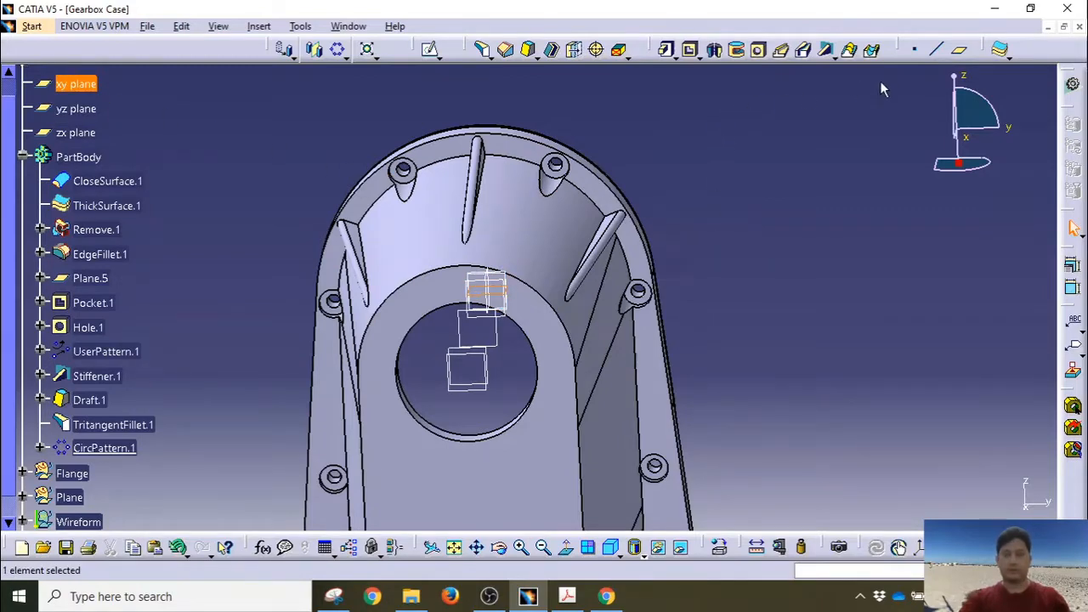
{"action": "left_click", "coordinate": [959, 50]}
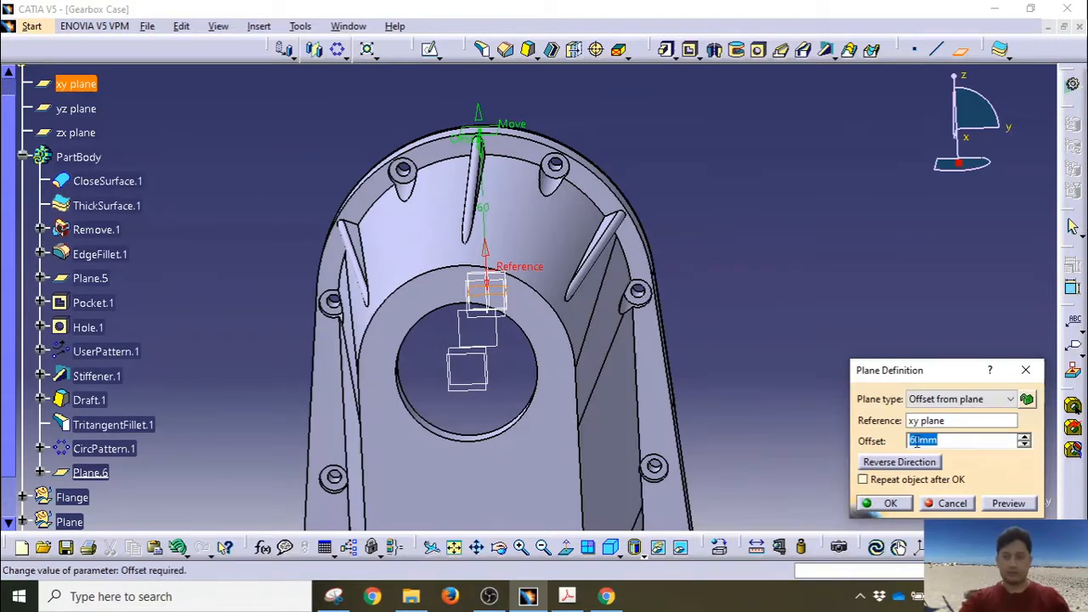
{"action": "type", "text": "45"}
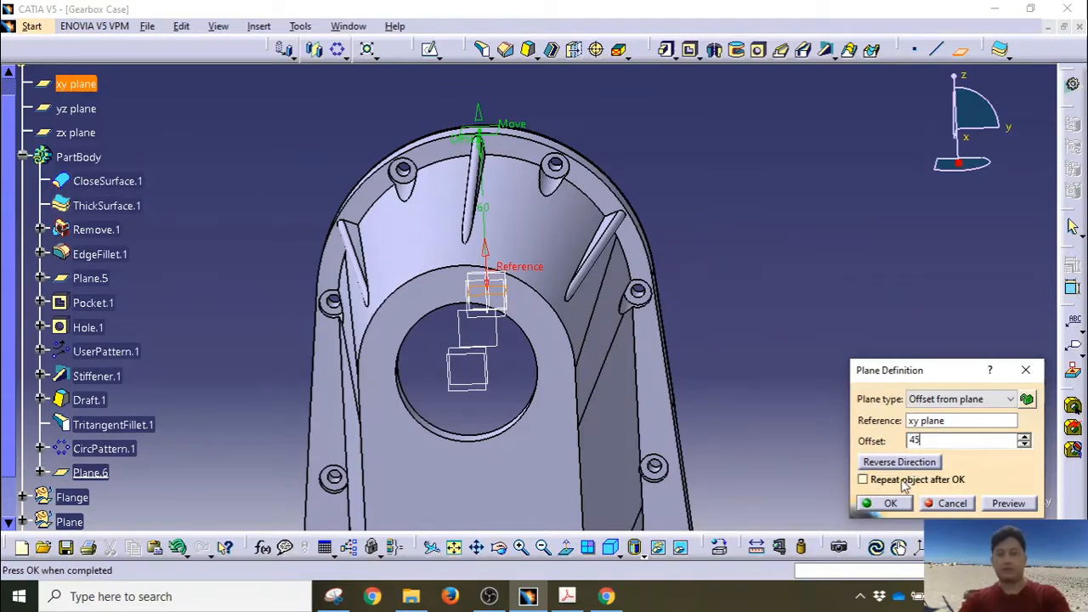
{"action": "left_click", "coordinate": [900, 462]}
{"action": "left_click", "coordinate": [888, 504]}
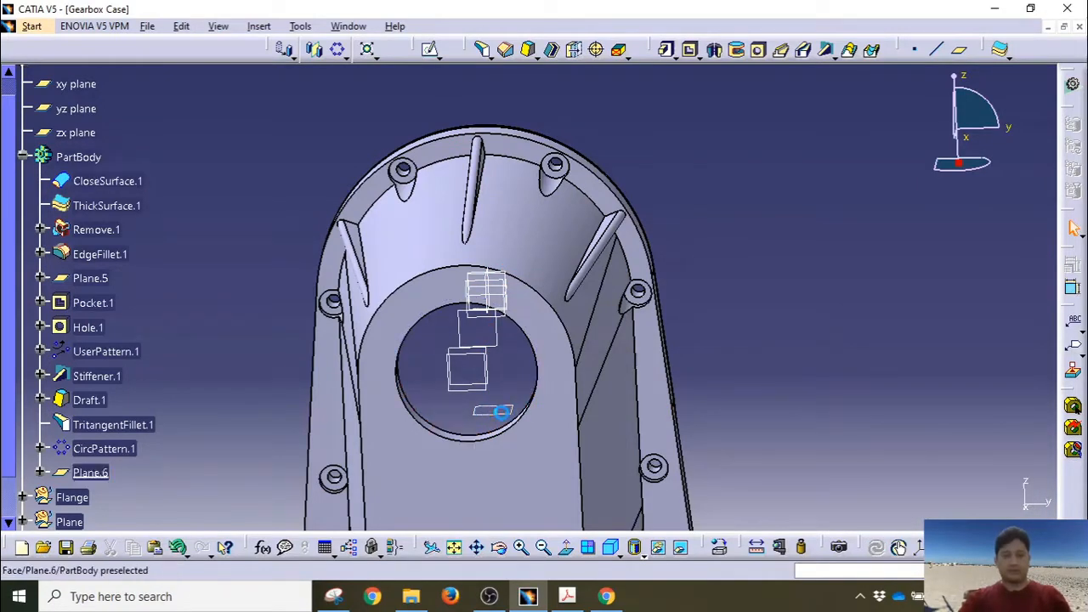
Step: Open Sketch.22 on Plane.6 and pan and zoom in on the gearbox case
{"action": "left_click", "coordinate": [498, 411]}
{"action": "left_click", "coordinate": [429, 53]}
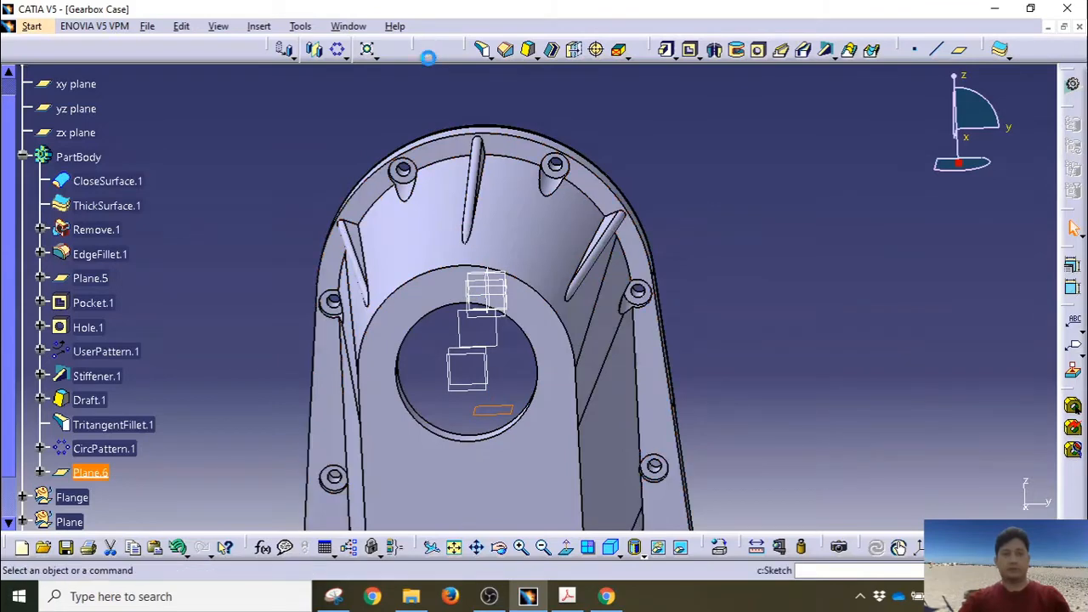
{"action": "middle_click_drag", "start_coordinate": [670, 323], "coordinate": [382, 340]}
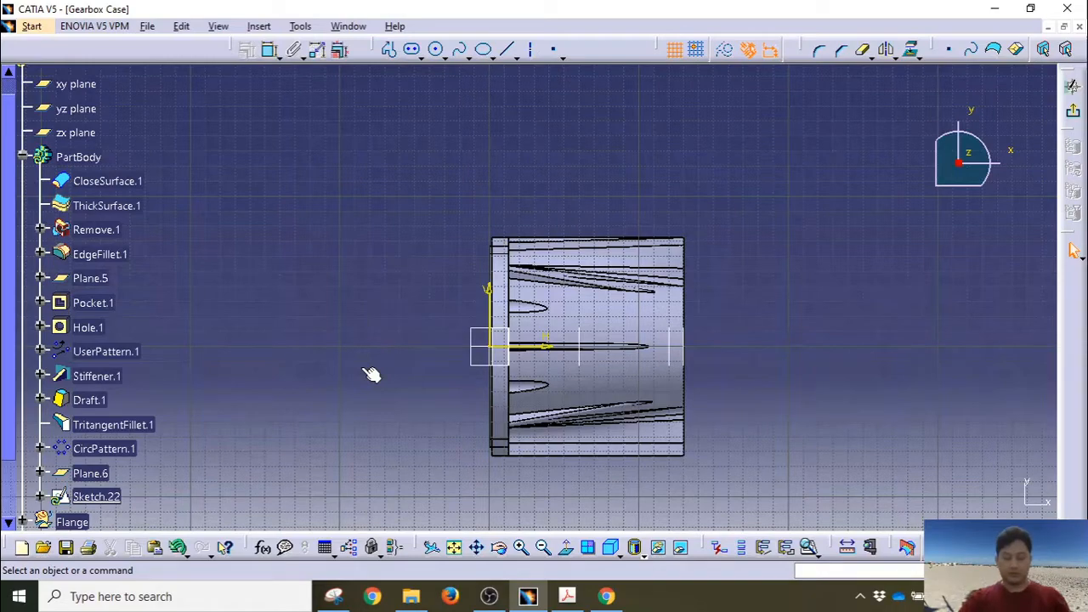
{"action": "middle_click_drag", "start_coordinate": [425, 348], "coordinate": [437, 233]}
{"action": "left_click", "coordinate": [425, 347]}
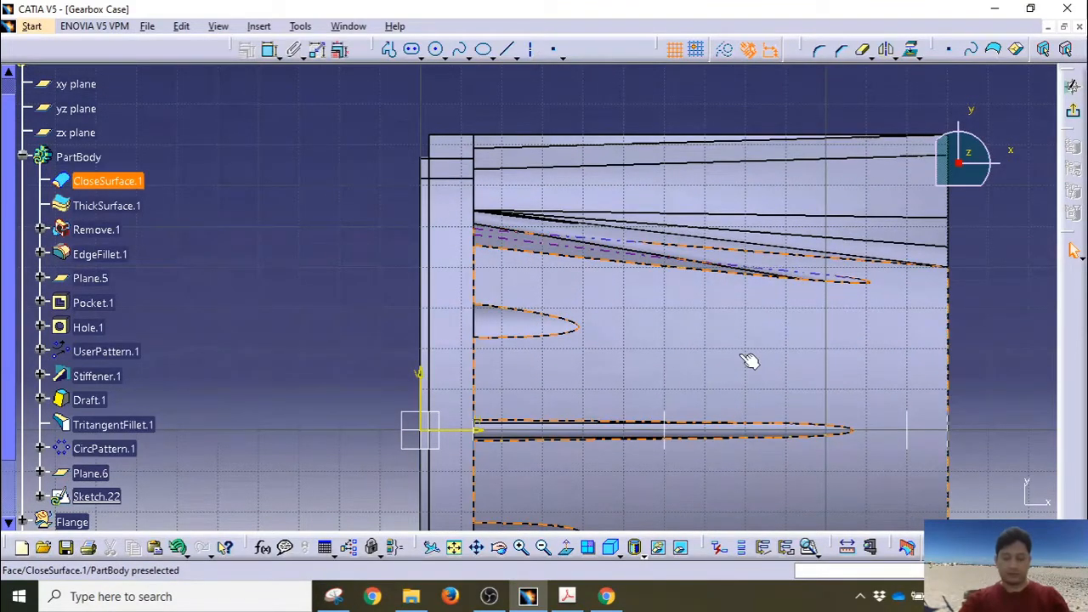
{"action": "middle_click_drag", "start_coordinate": [748, 362], "coordinate": [603, 397]}
Step: Draw a sloping line from the top-left corner and make its endpoint coincident with the vertical edge
{"action": "left_click", "coordinate": [508, 50]}
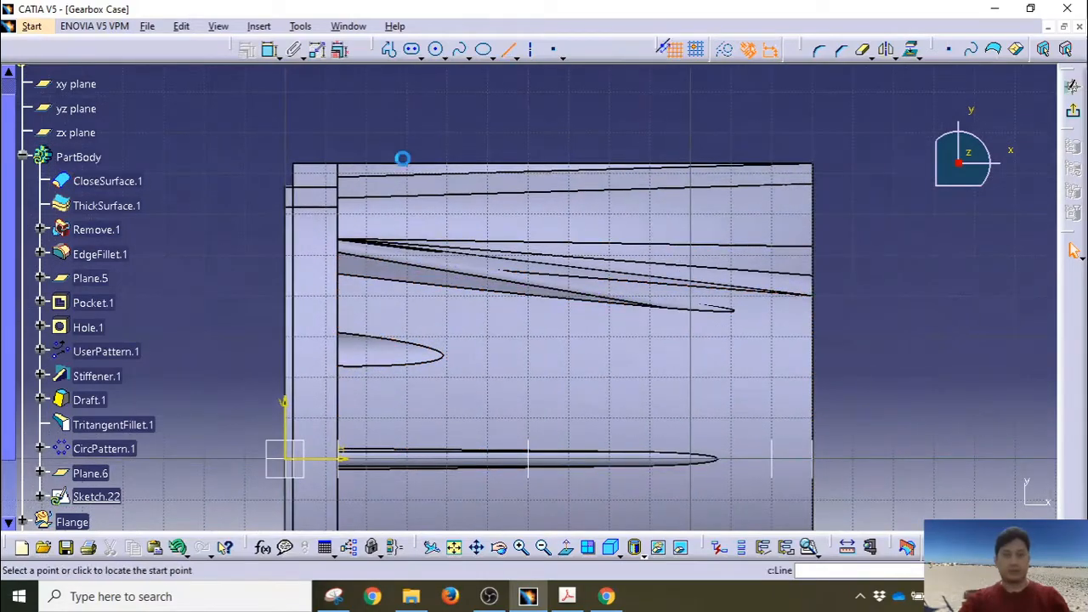
{"action": "left_click", "coordinate": [330, 183]}
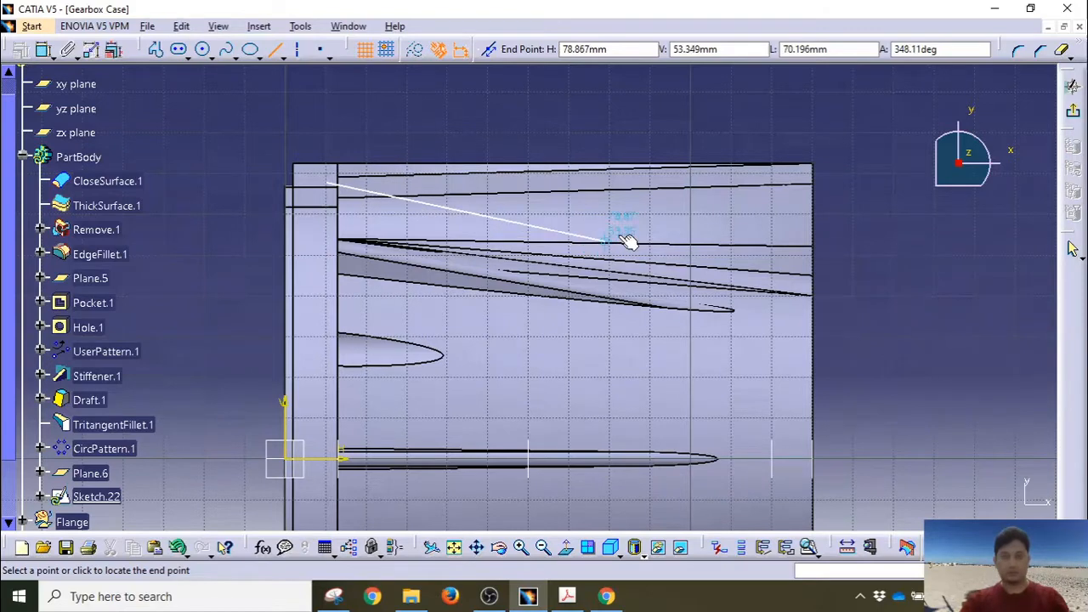
{"action": "left_click", "coordinate": [741, 247]}
{"action": "left_click", "coordinate": [329, 183]}
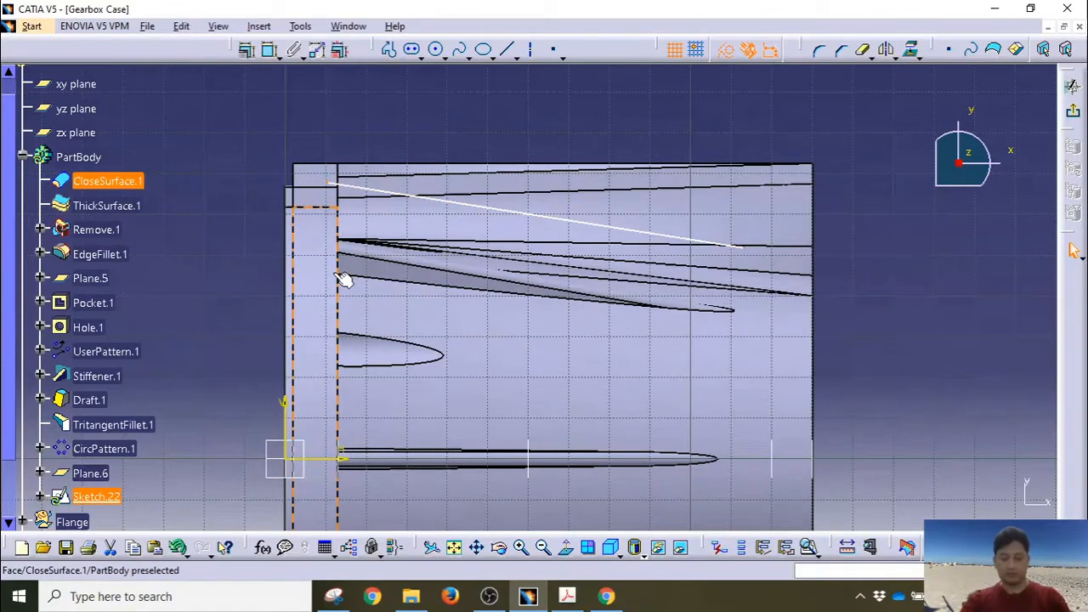
{"action": "left_click", "coordinate": [313, 264], "text": "ctrl"}
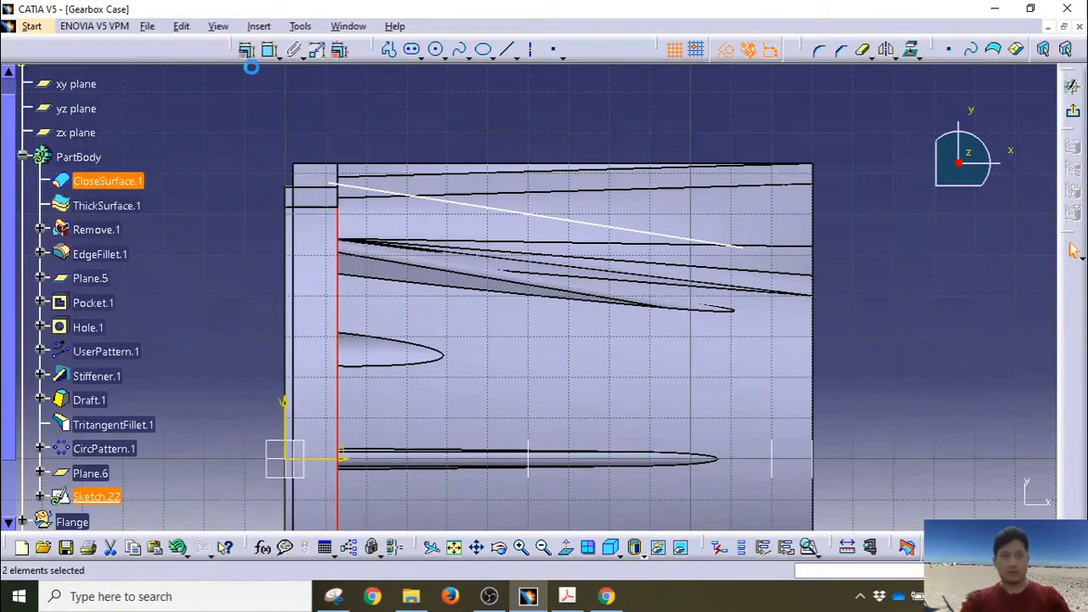
{"action": "left_click", "coordinate": [249, 51]}
{"action": "left_click", "coordinate": [968, 354]}
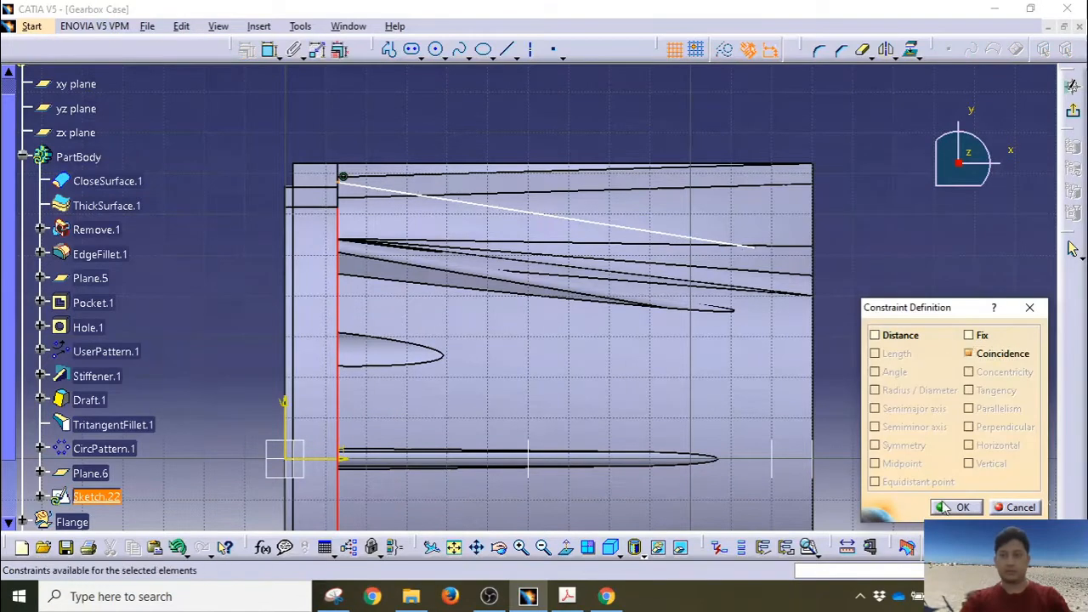
{"action": "left_click", "coordinate": [945, 504]}
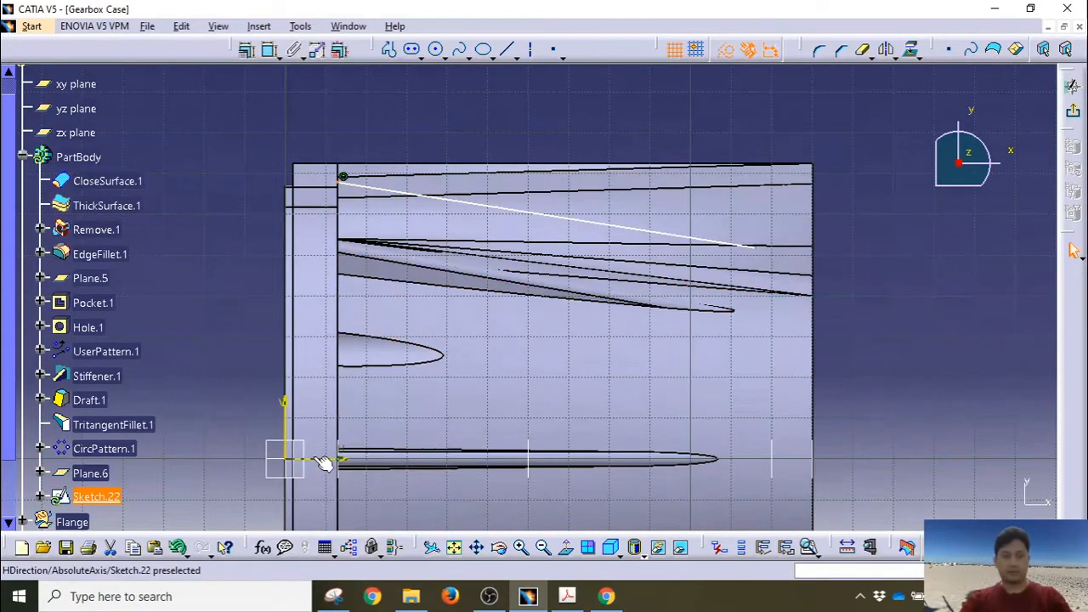
Step: Dimension the line's left endpoint at a height of 64
{"action": "left_click", "coordinate": [269, 50]}
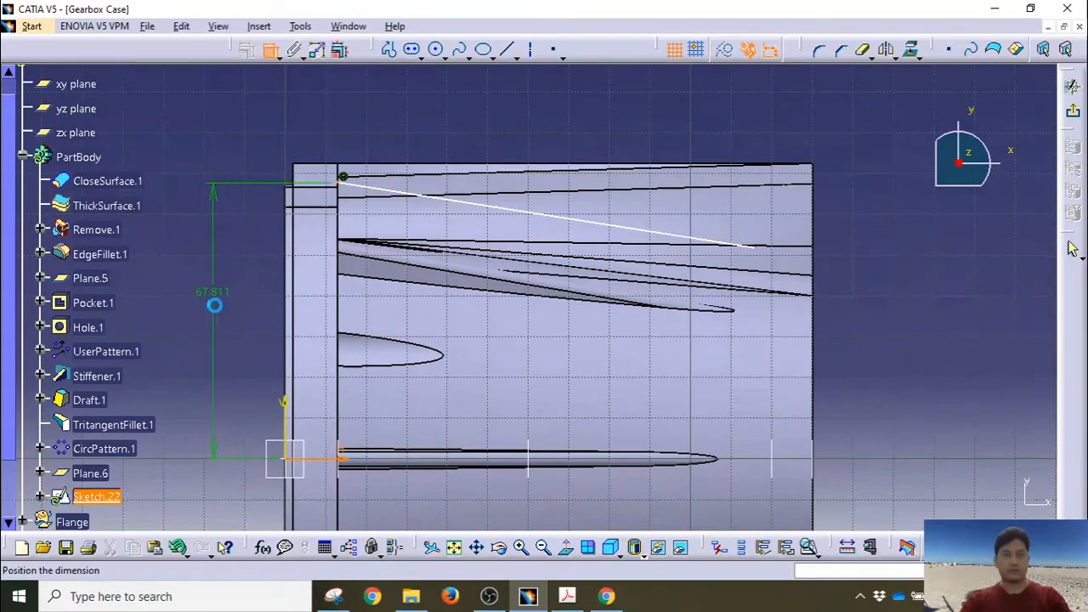
{"action": "left_click", "coordinate": [247, 276]}
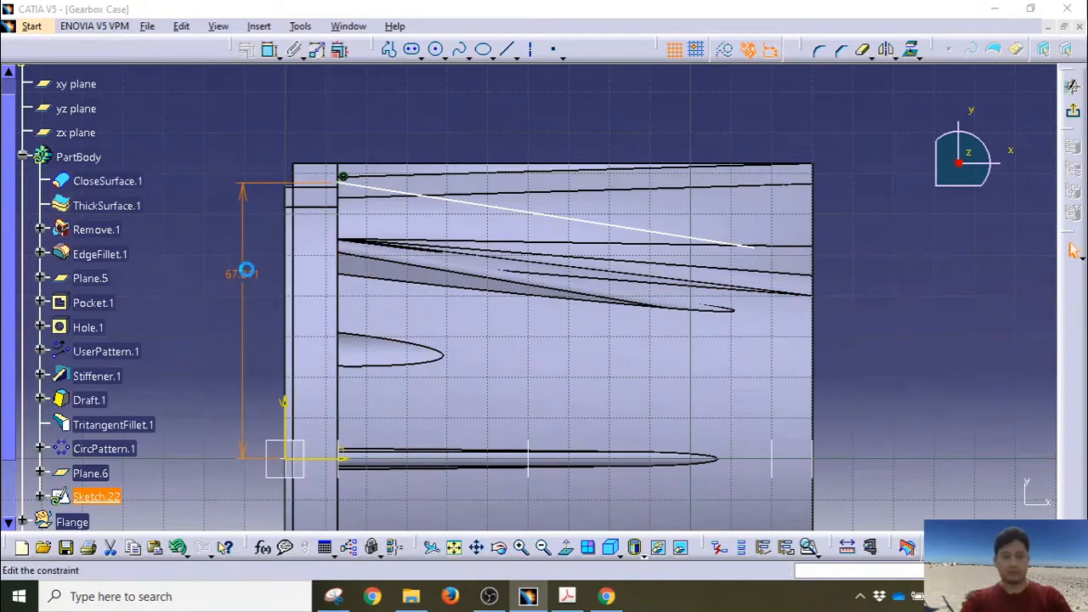
{"action": "double_click", "coordinate": [249, 277]}
{"action": "type", "text": "64"}
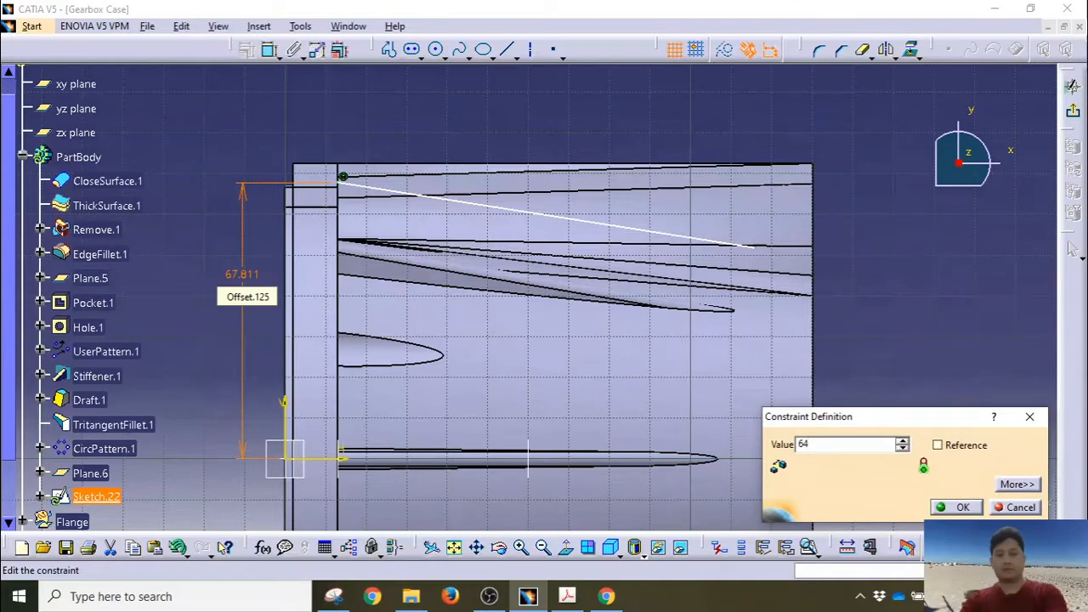
{"action": "key", "text": "Return"}
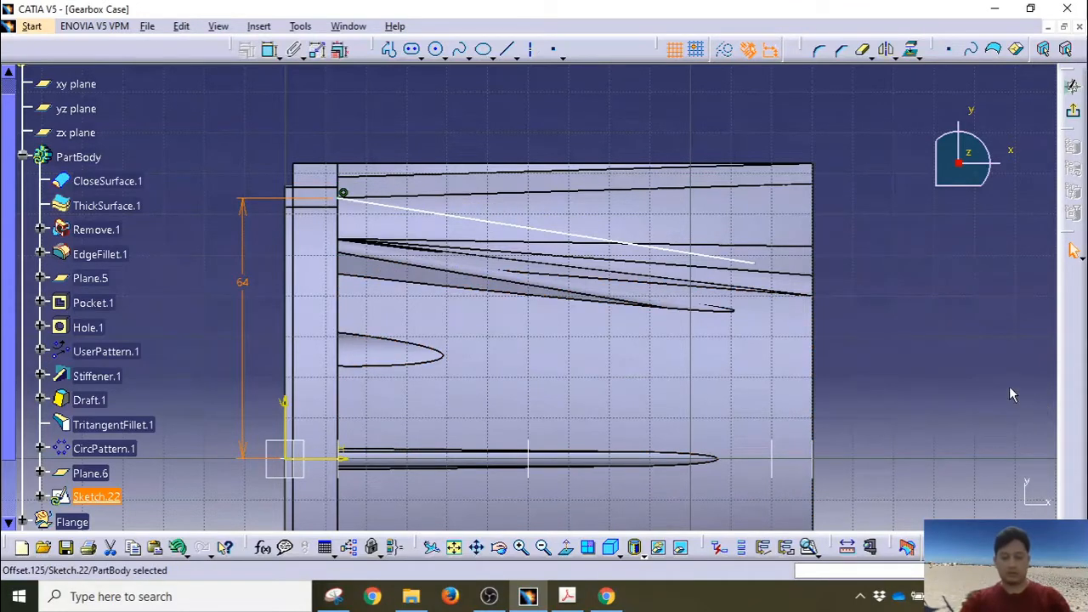
Step: Constrain the line at 14° to the horizontal and exit the sketch
{"action": "left_click", "coordinate": [403, 209]}
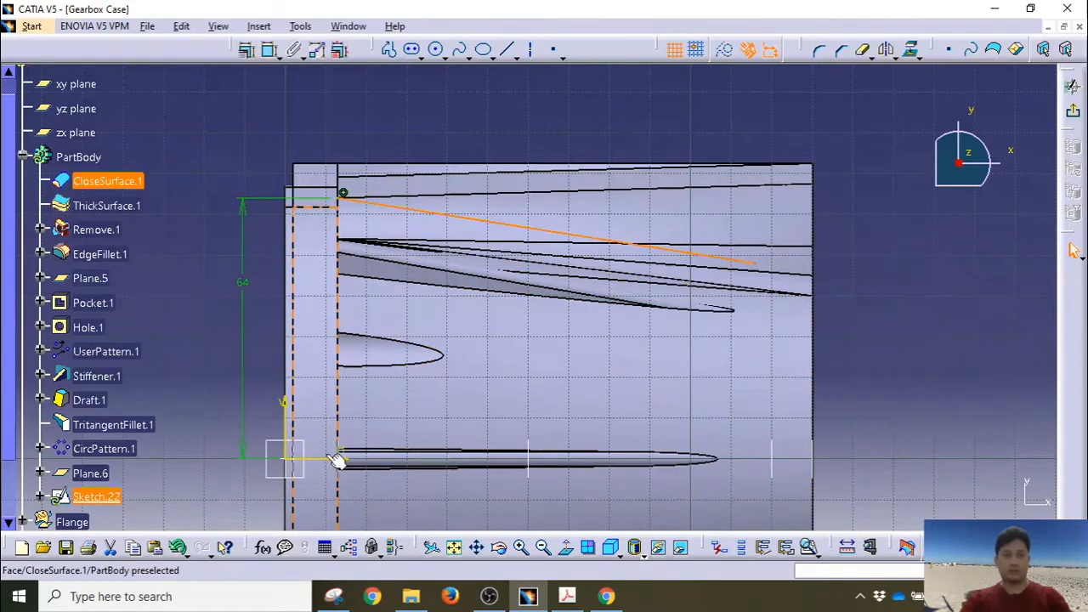
{"action": "left_click", "coordinate": [268, 49]}
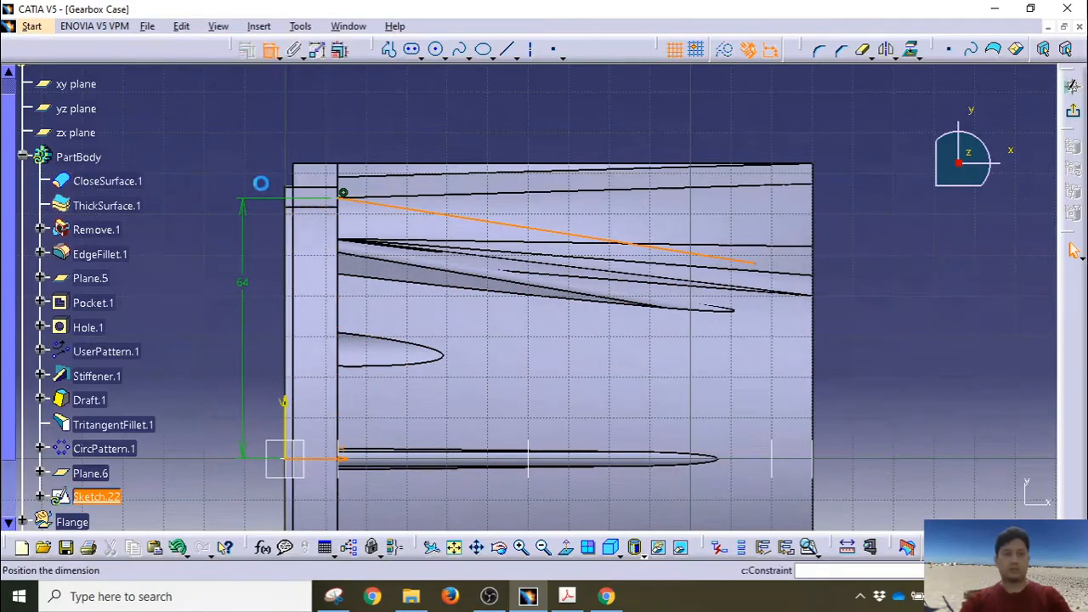
{"action": "left_click", "coordinate": [194, 209]}
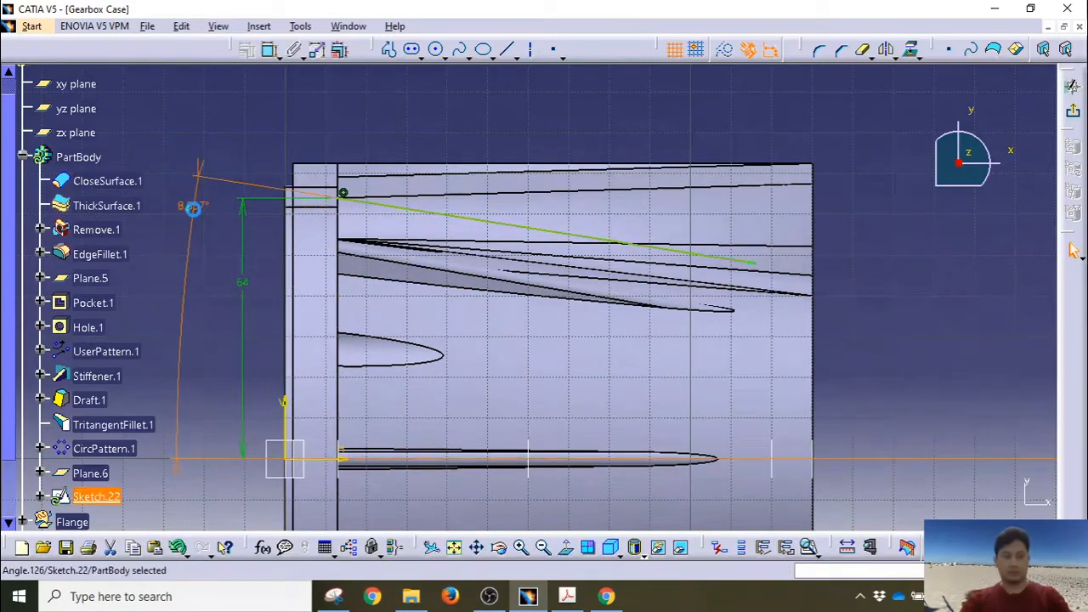
{"action": "double_click", "coordinate": [193, 208]}
{"action": "type", "text": "14"}
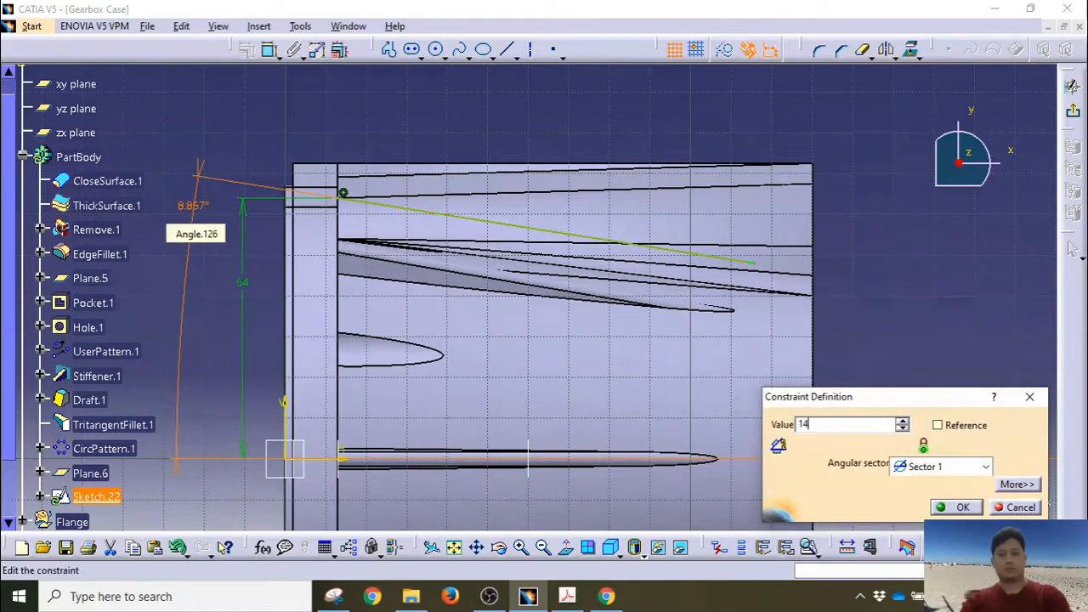
{"action": "key", "text": "Return"}
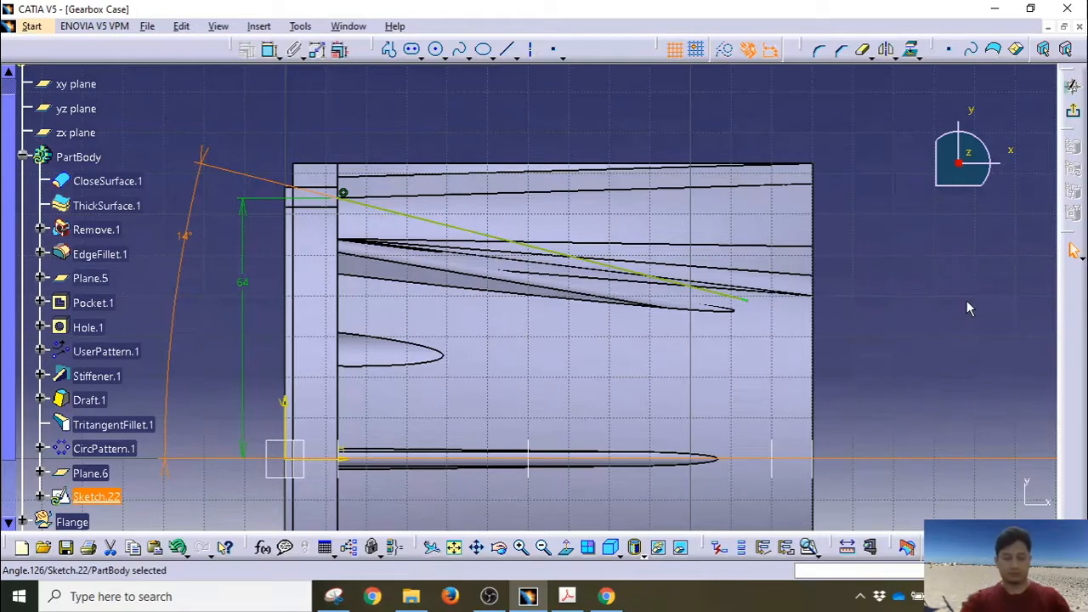
{"action": "left_click", "coordinate": [1073, 112]}
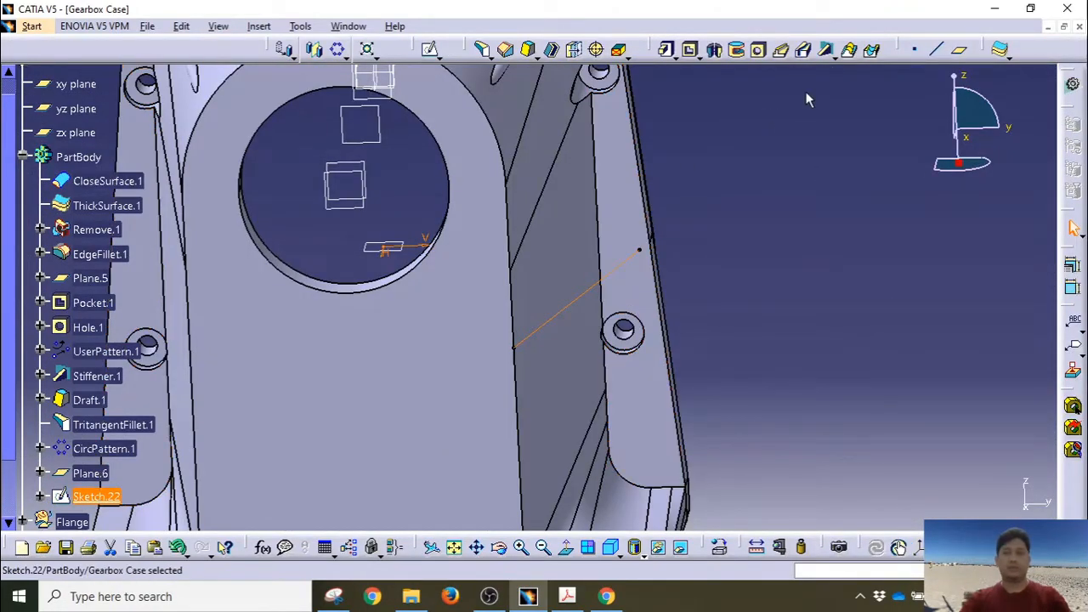
Step: Create Stiffener.4 From Side using Sketch.22 with a Thickness1 of 3mm
{"action": "left_click", "coordinate": [827, 49]}
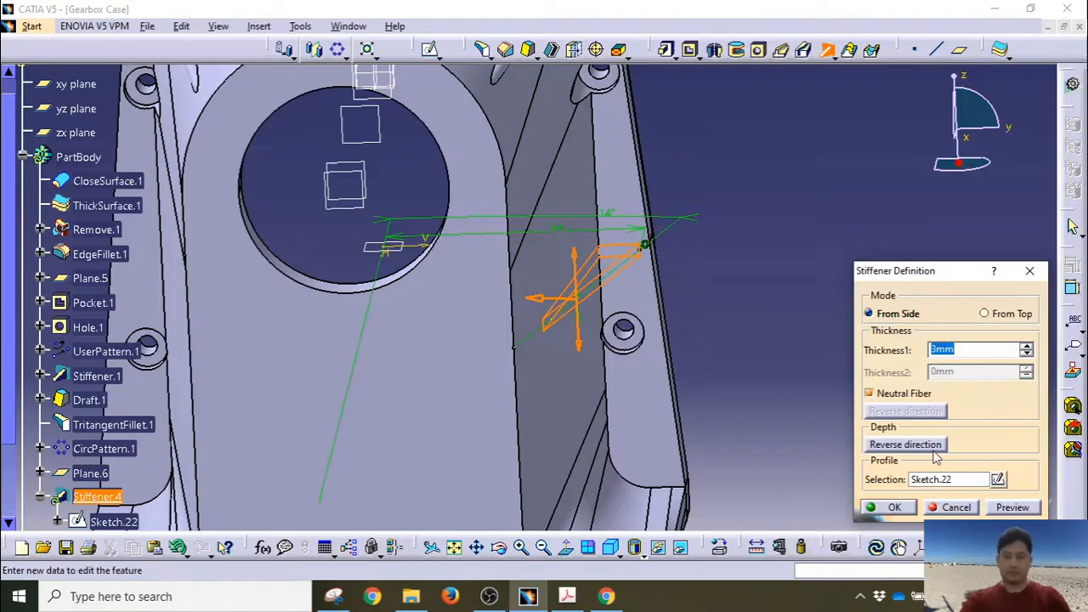
{"action": "left_click", "coordinate": [891, 509]}
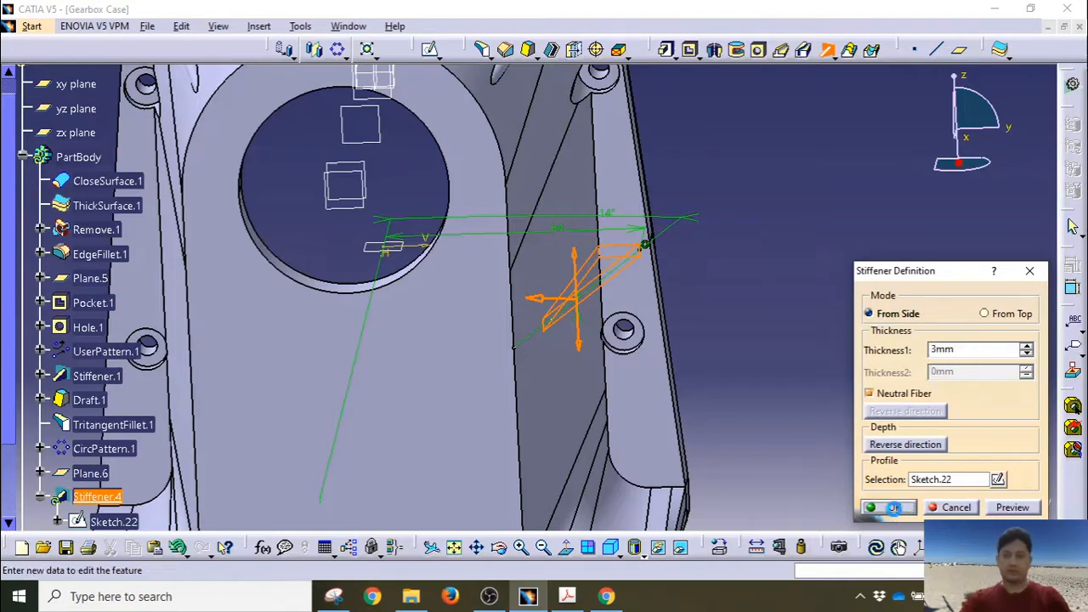
{"action": "middle_click_drag", "start_coordinate": [796, 316], "coordinate": [712, 283]}
Step: Start a 9deg draft on both side faces of Stiffener.4
{"action": "left_click", "coordinate": [528, 51]}
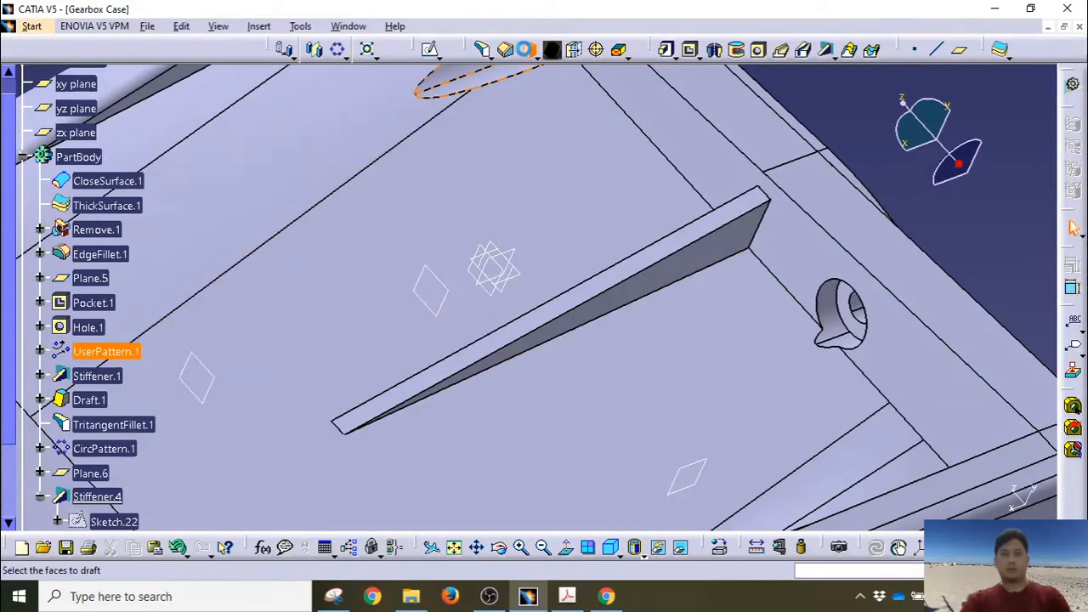
{"action": "left_click", "coordinate": [697, 260]}
{"action": "middle_click_drag", "start_coordinate": [697, 259], "coordinate": [659, 264]}
{"action": "left_click", "coordinate": [657, 259]}
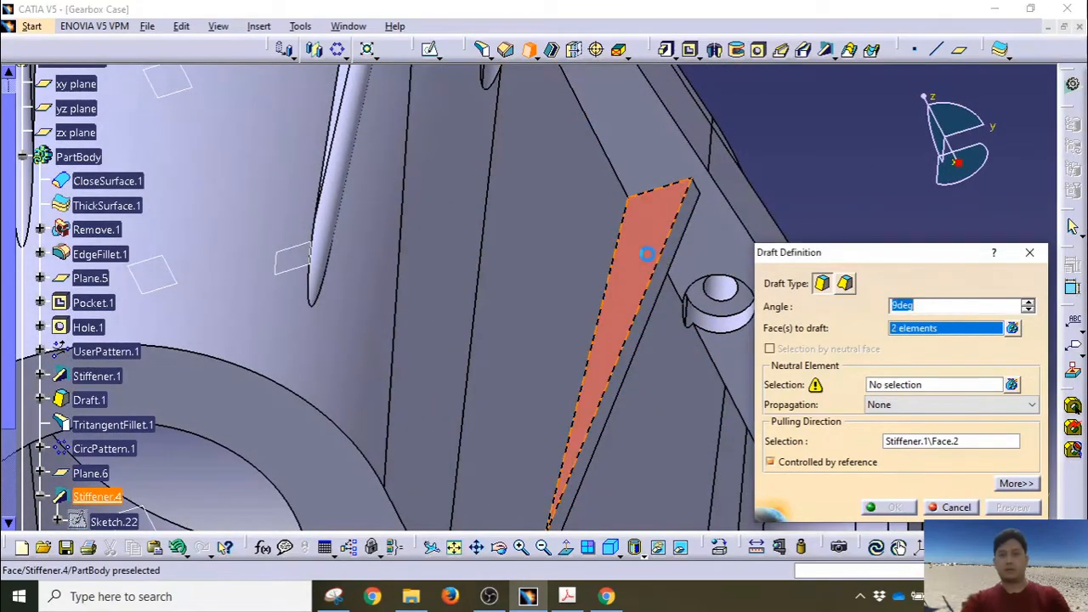
{"action": "middle_click_drag", "start_coordinate": [665, 340], "coordinate": [555, 306]}
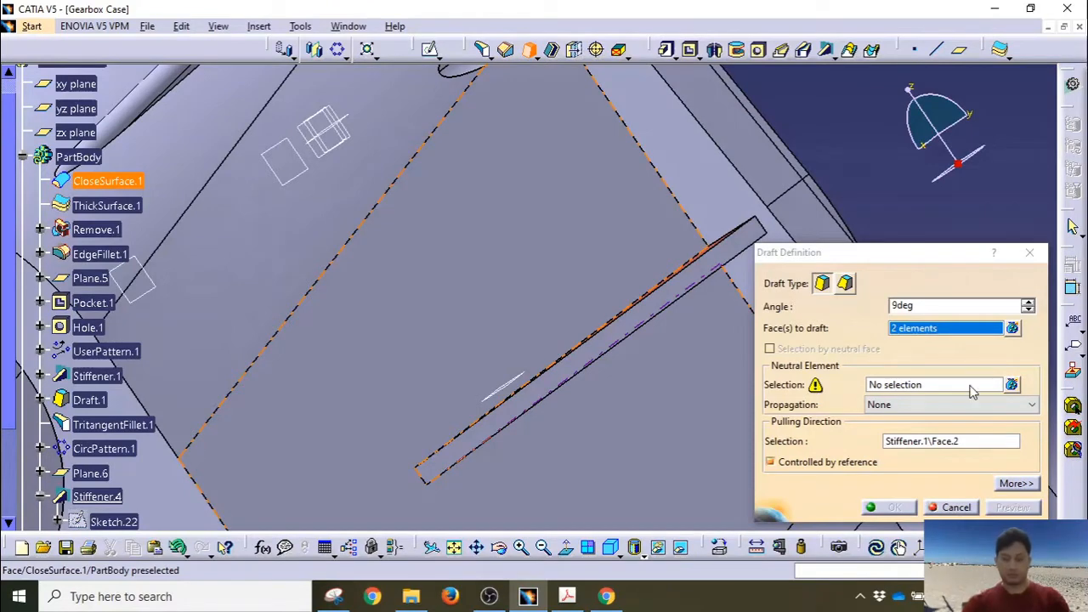
Step: Use the rib's top face as neutral element, pull along the Y Axis, and create Draft.4
{"action": "left_click", "coordinate": [918, 388]}
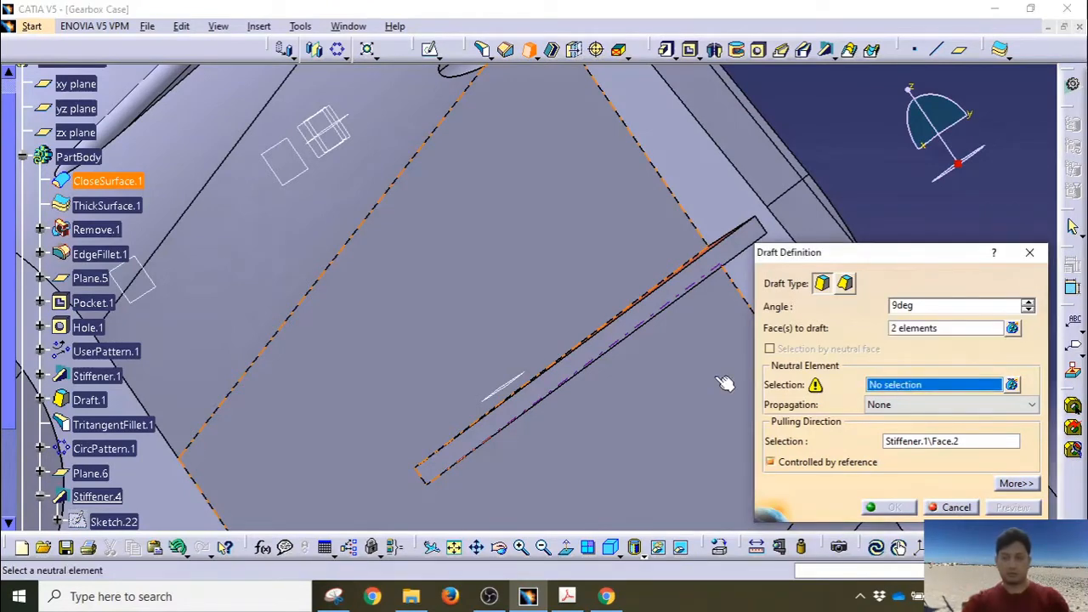
{"action": "left_click", "coordinate": [653, 316]}
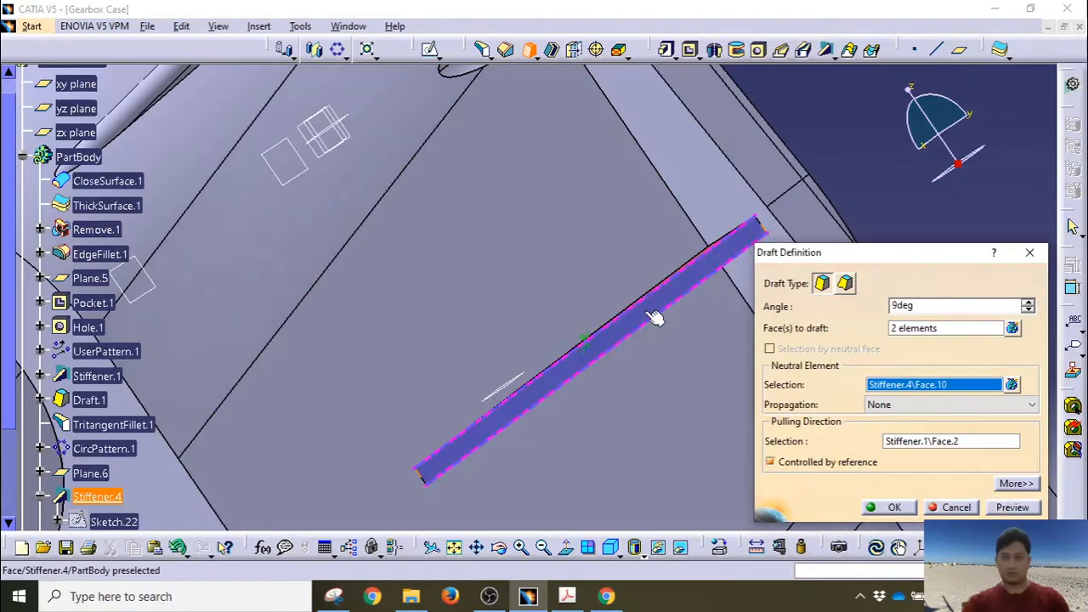
{"action": "right_click", "coordinate": [903, 451]}
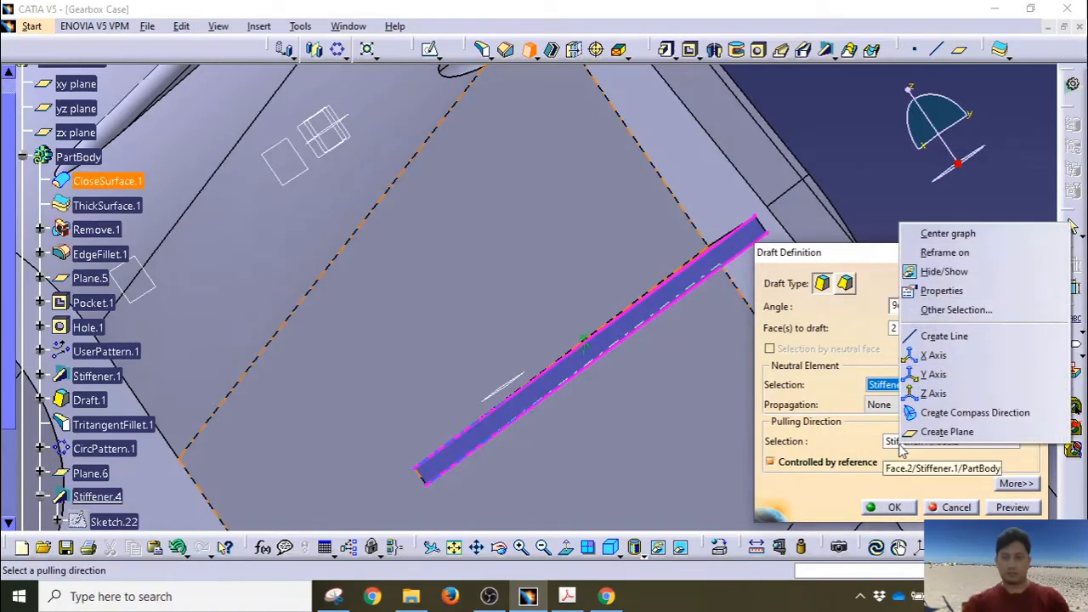
{"action": "left_click", "coordinate": [935, 374]}
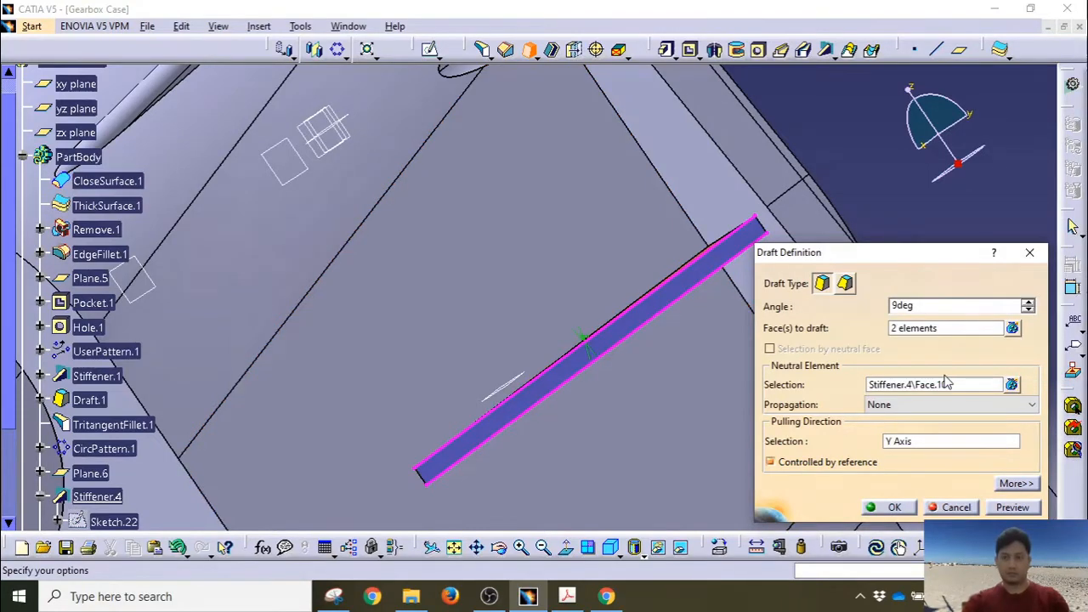
{"action": "middle_click_drag", "start_coordinate": [634, 396], "coordinate": [583, 231]}
{"action": "left_click", "coordinate": [1008, 511]}
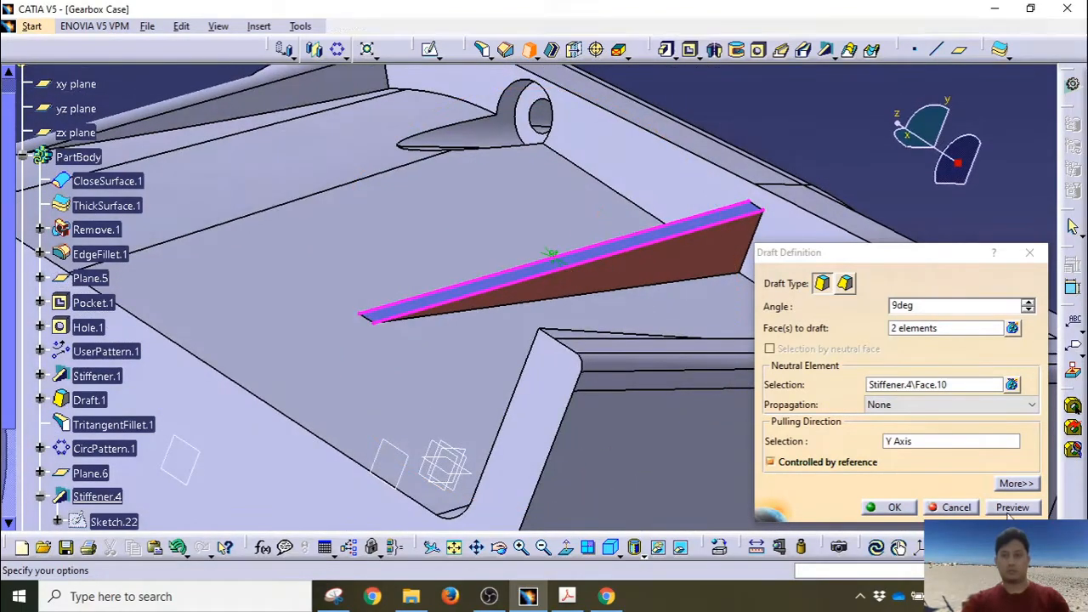
{"action": "left_click", "coordinate": [891, 507]}
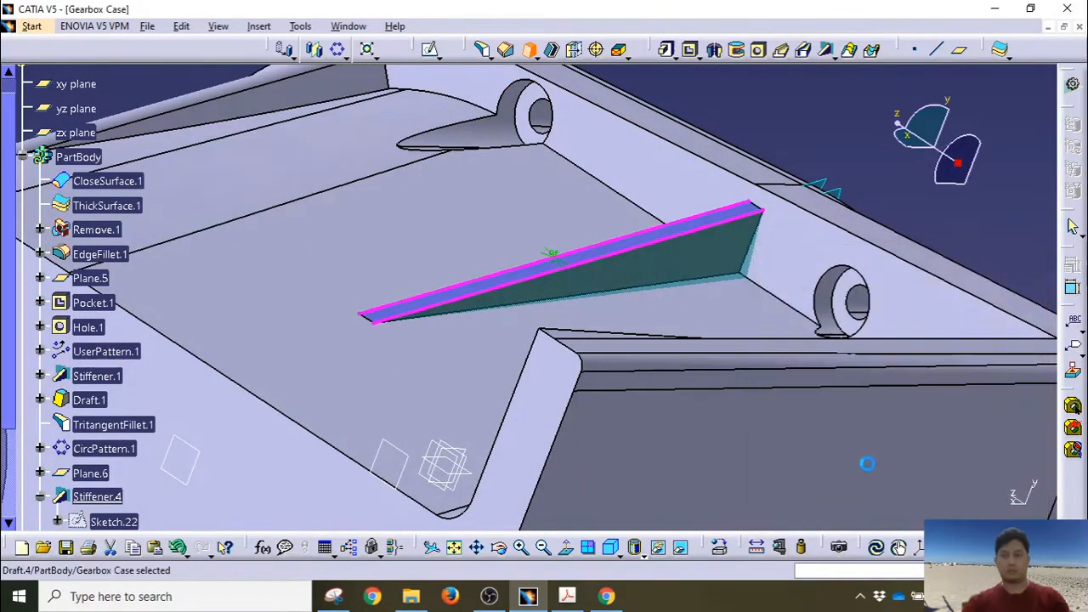
{"action": "middle_click_drag", "start_coordinate": [553, 252], "coordinate": [616, 315]}
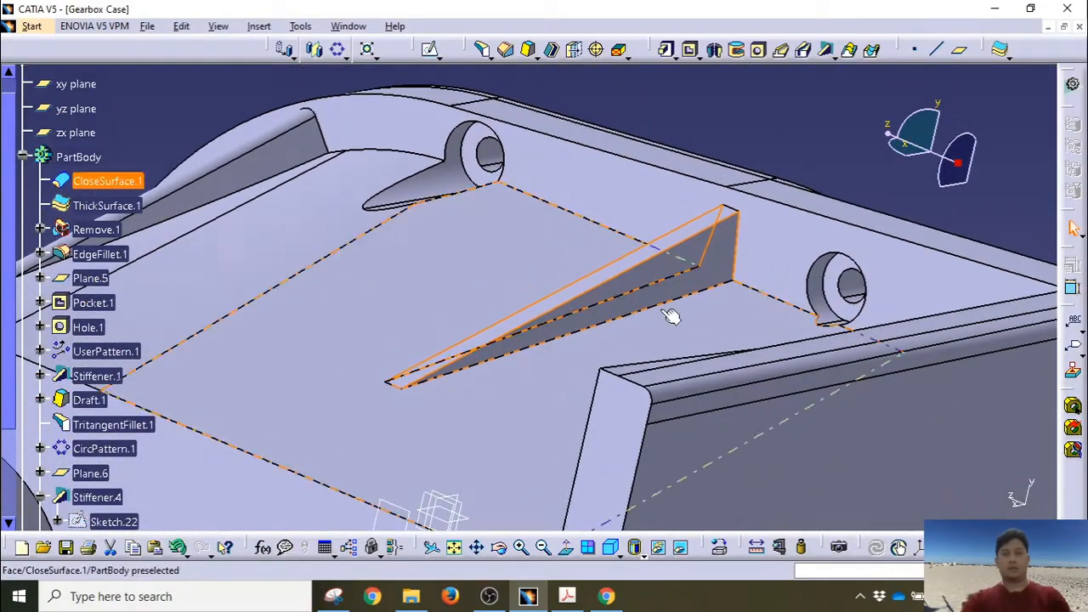
Step: Add a tritangent fillet between the second rib's two drafted side faces, removing its top face
{"action": "left_click", "coordinate": [483, 50]}
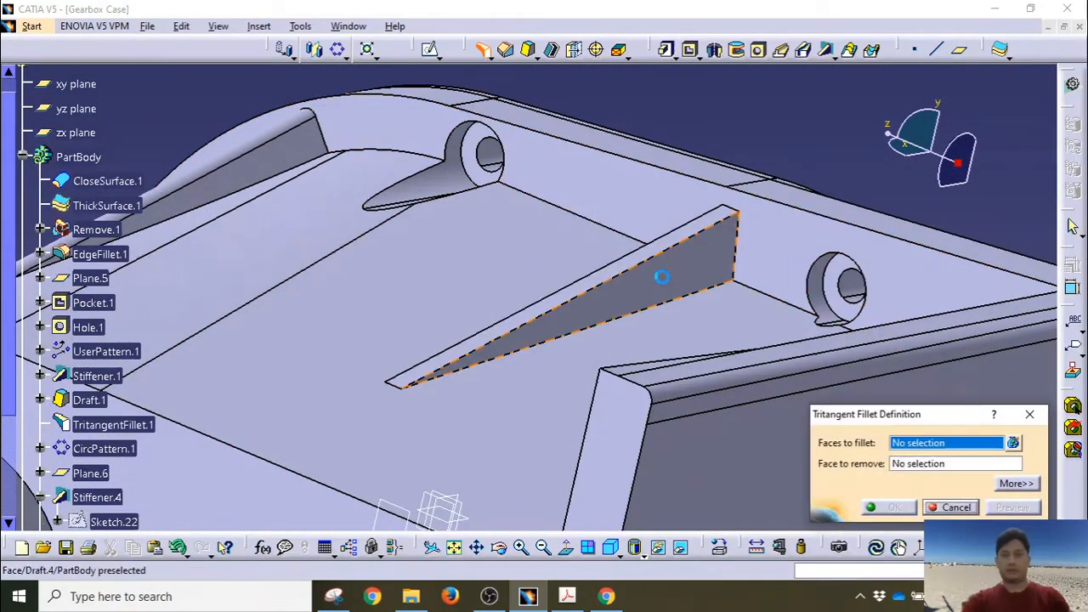
{"action": "left_click", "coordinate": [661, 277]}
{"action": "middle_click_drag", "start_coordinate": [505, 255], "coordinate": [688, 315]}
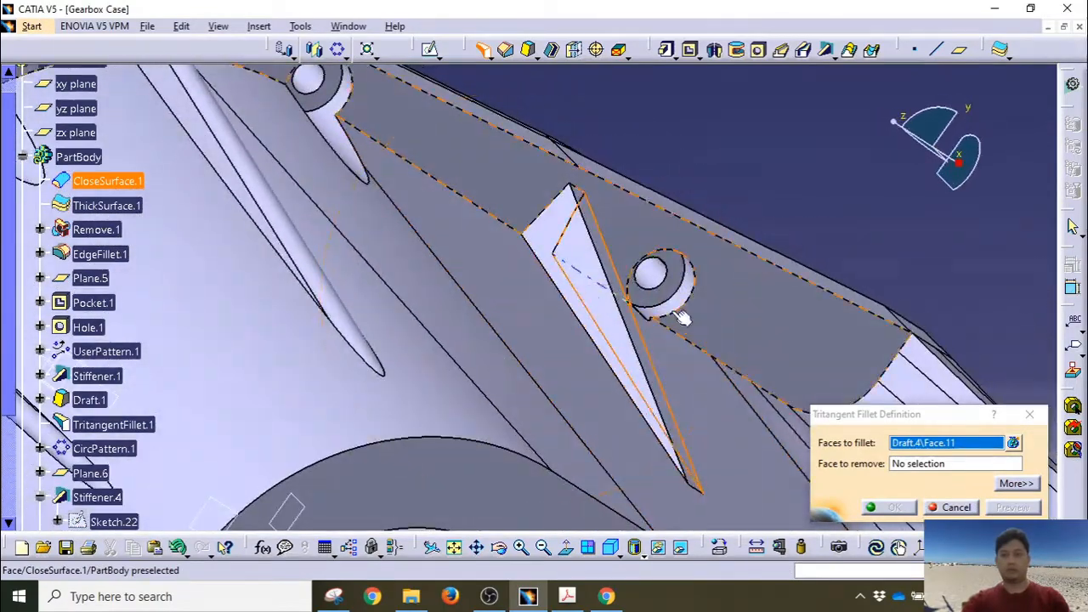
{"action": "left_click", "coordinate": [566, 246]}
{"action": "middle_click_drag", "start_coordinate": [520, 236], "coordinate": [535, 262]}
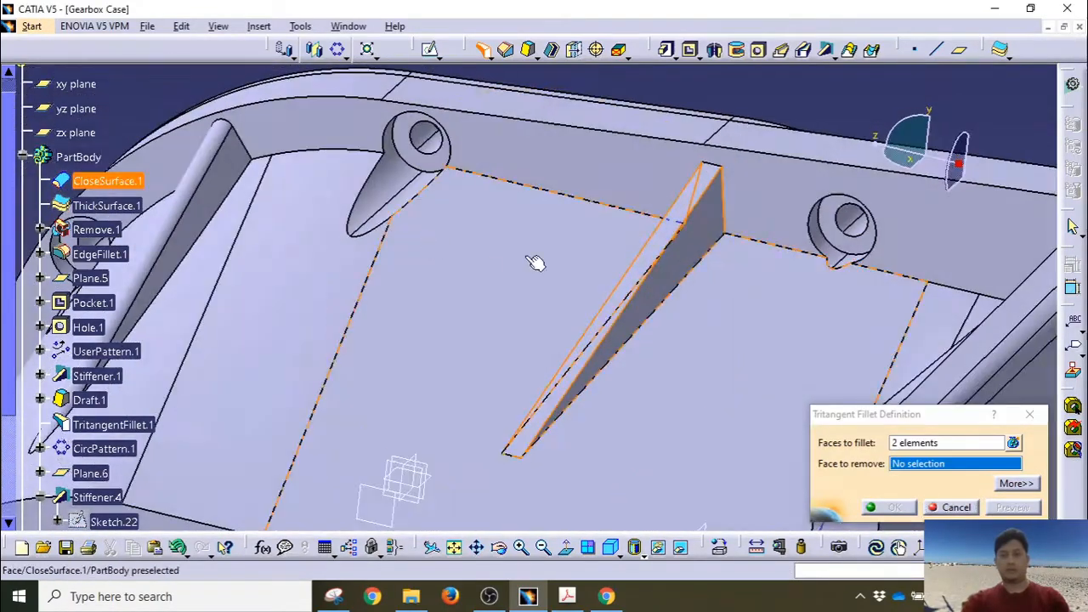
{"action": "left_click", "coordinate": [683, 230]}
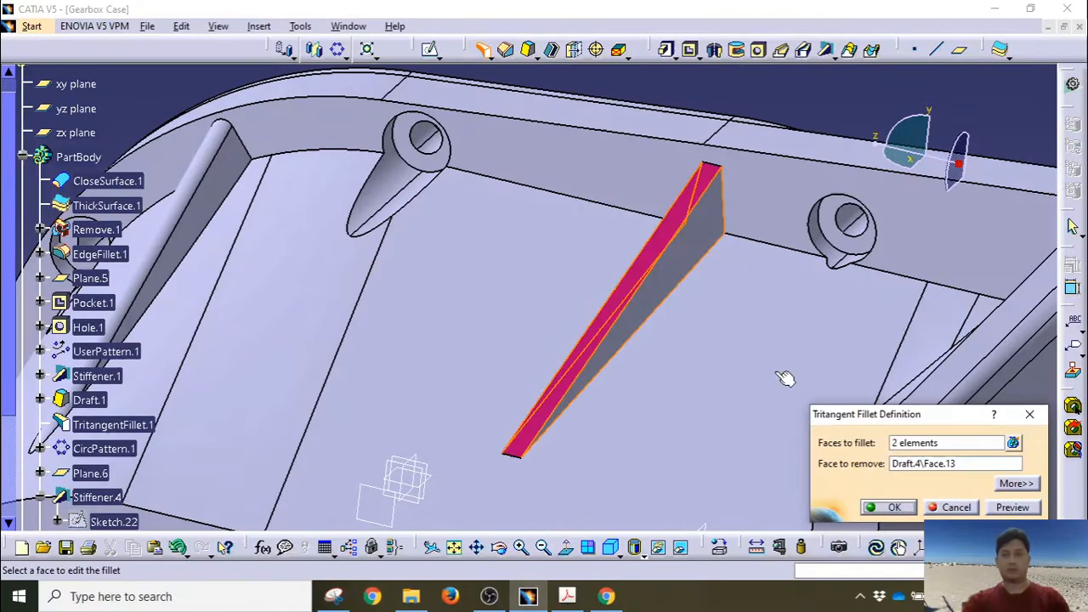
{"action": "left_click", "coordinate": [875, 507]}
{"action": "middle_click_drag", "start_coordinate": [734, 416], "coordinate": [525, 476]}
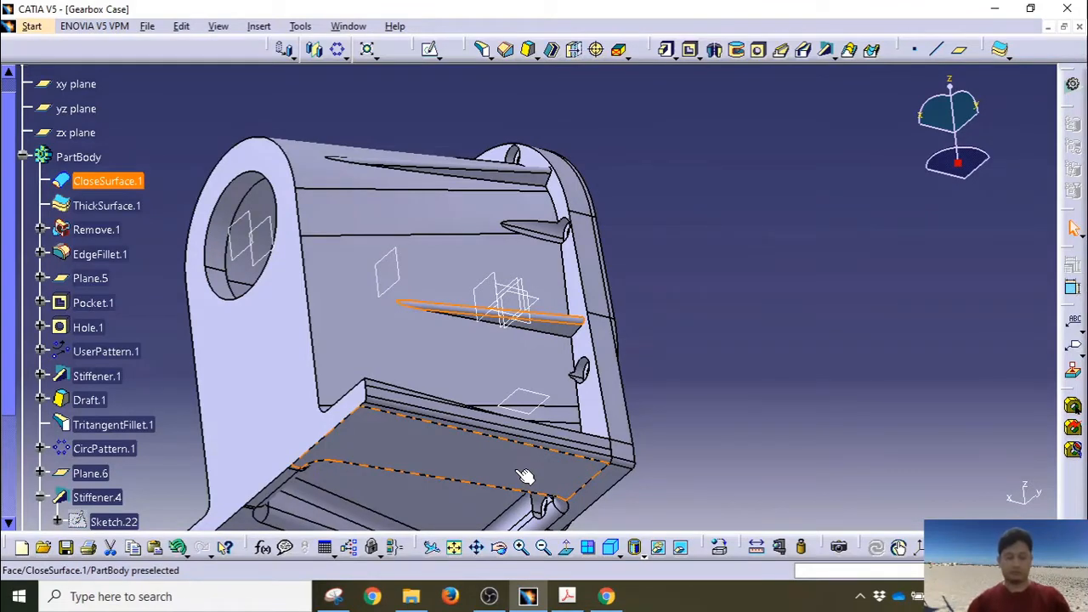
Step: Reorient the case, collapse the Stiffener.4 branch in the tree and select Stiffener.4
{"action": "middle_click_drag", "start_coordinate": [505, 350], "coordinate": [667, 355]}
{"action": "middle_click_drag", "start_coordinate": [546, 287], "coordinate": [518, 275]}
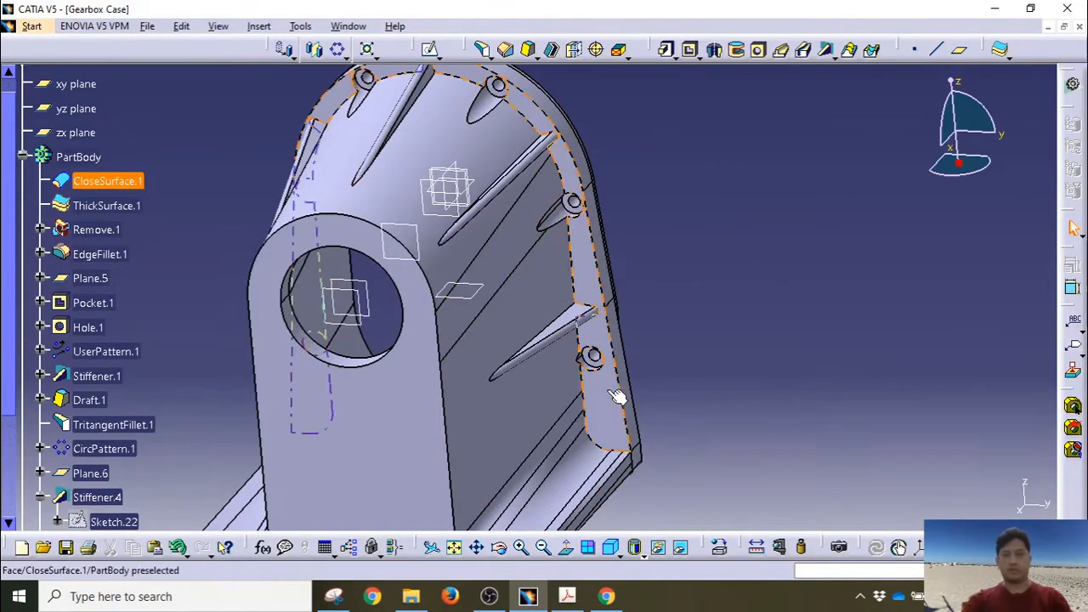
{"action": "middle_click_drag", "start_coordinate": [614, 396], "coordinate": [659, 297]}
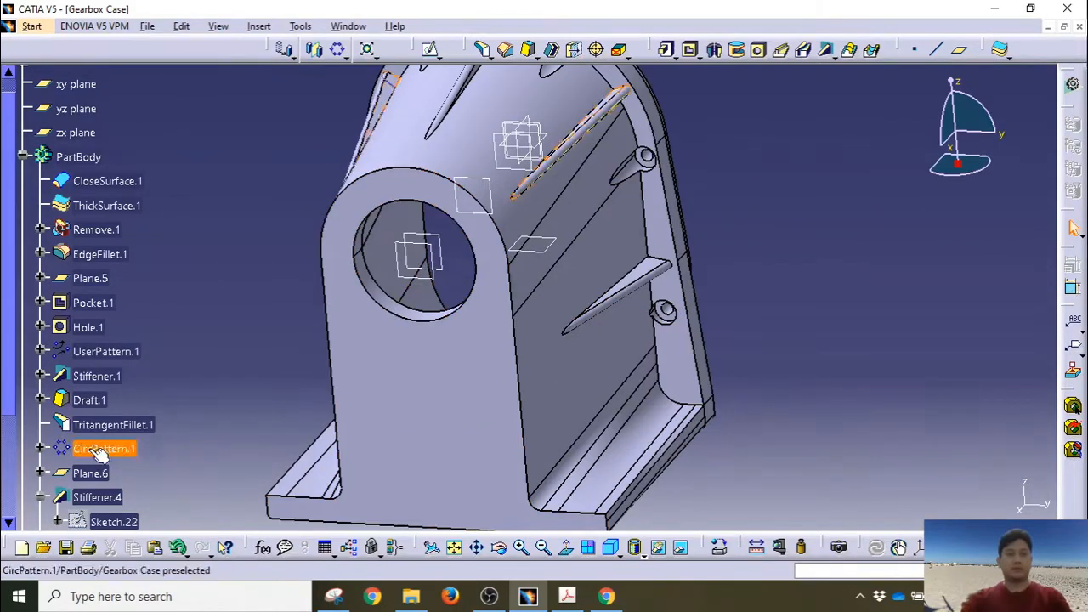
{"action": "scroll", "coordinate": [92, 442], "scroll_direction": "down", "scroll_amount": 2}
{"action": "left_click", "coordinate": [41, 404]}
{"action": "left_click", "coordinate": [100, 406]}
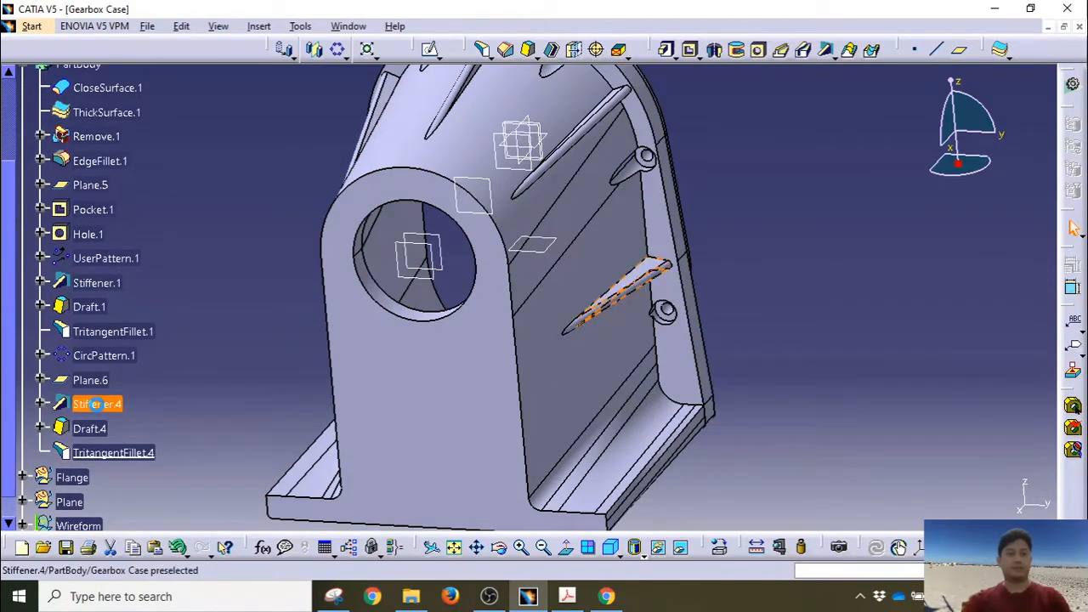
Step: Attempt to mirror Stiffener.4, Draft.4 and TritangentFillet.4 across zx, then cancel after the update error
{"action": "left_click", "coordinate": [103, 454], "text": "shift"}
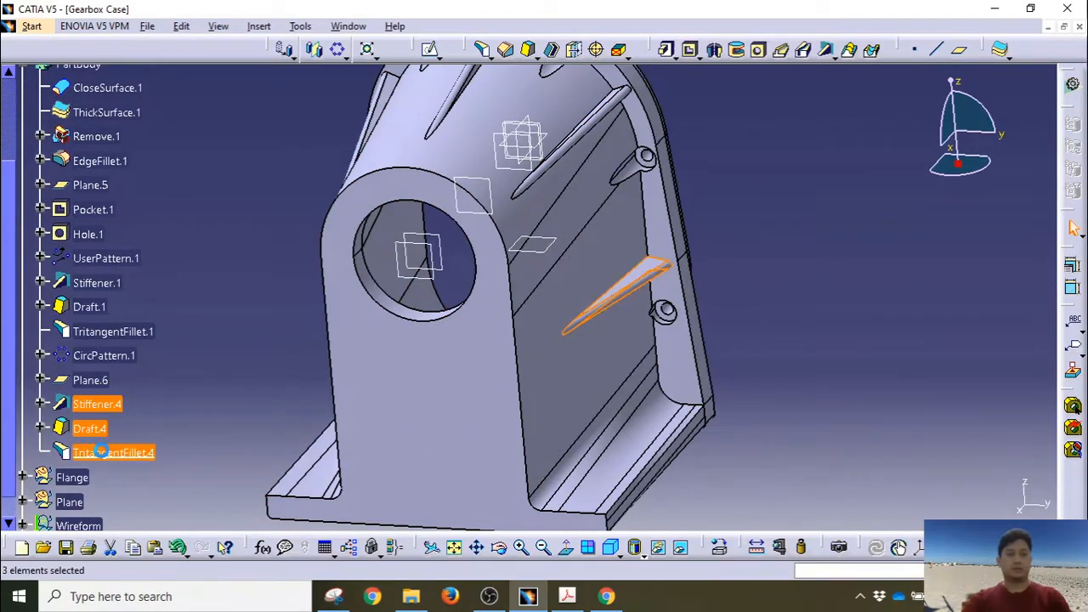
{"action": "left_click", "coordinate": [316, 49]}
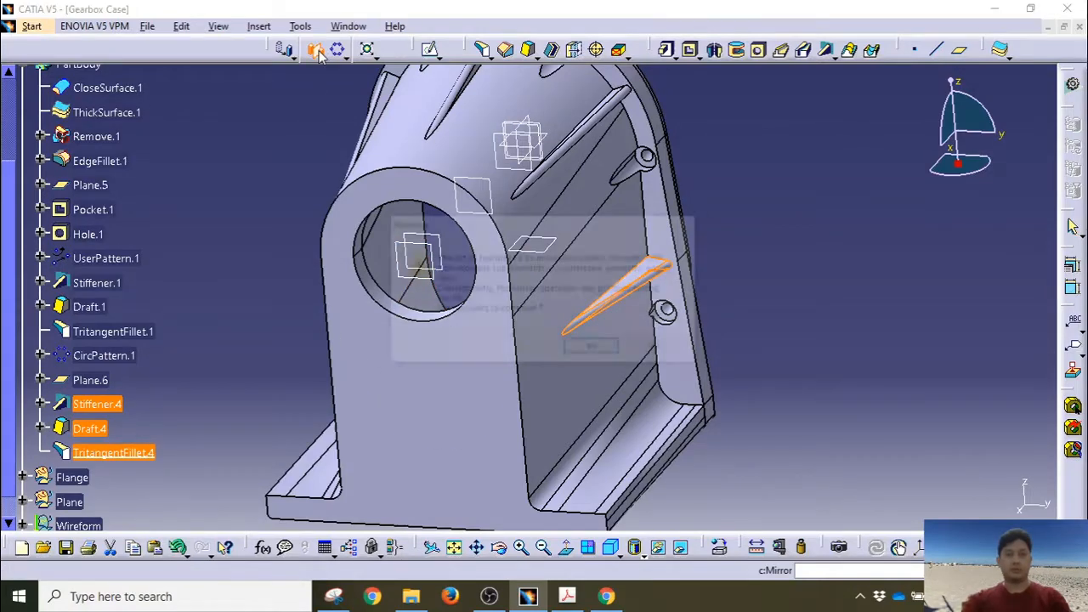
{"action": "left_click", "coordinate": [591, 349]}
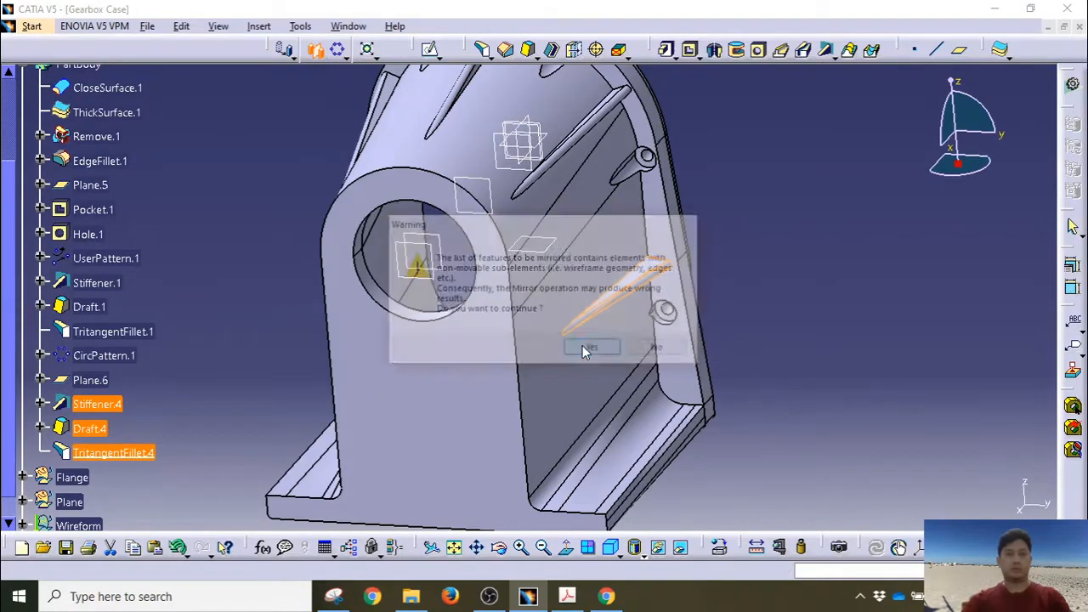
{"action": "left_click", "coordinate": [529, 120]}
{"action": "middle_click_drag", "start_coordinate": [324, 277], "coordinate": [423, 294]}
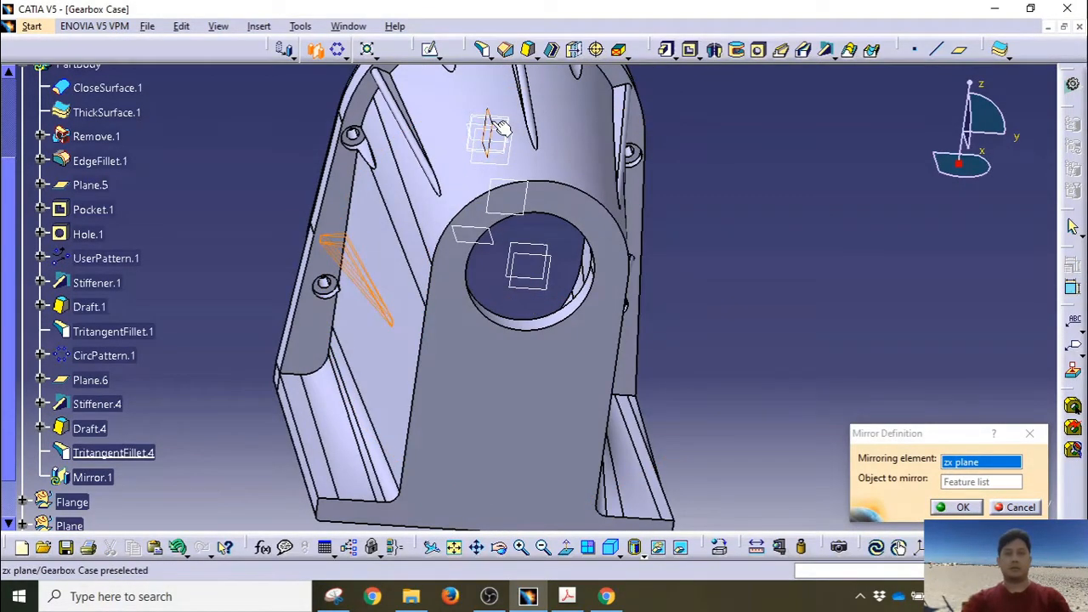
{"action": "left_click", "coordinate": [969, 508]}
{"action": "left_click", "coordinate": [614, 331]}
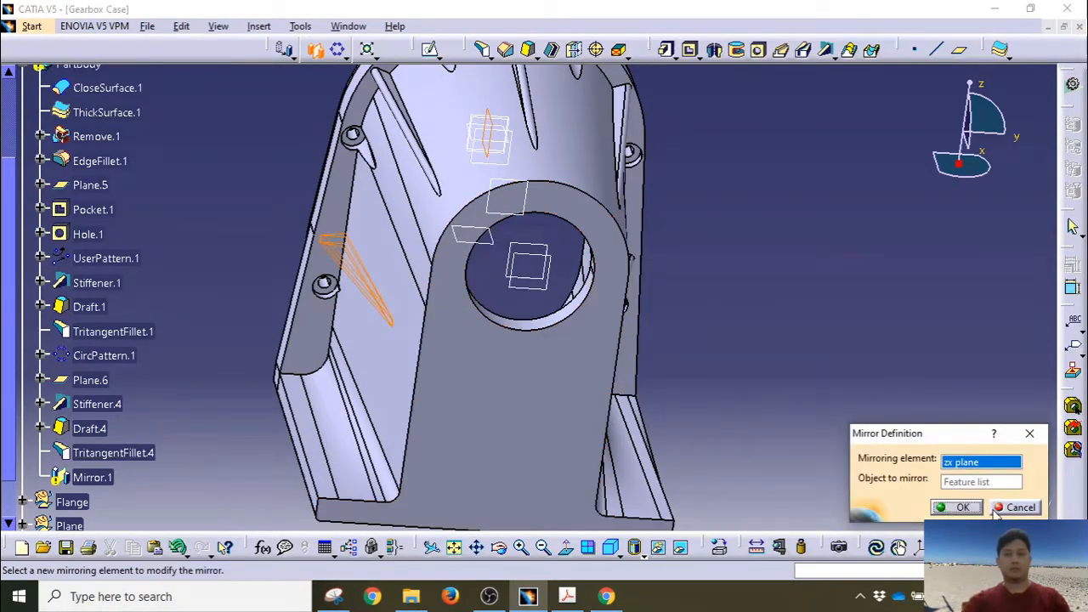
{"action": "left_click", "coordinate": [1017, 508]}
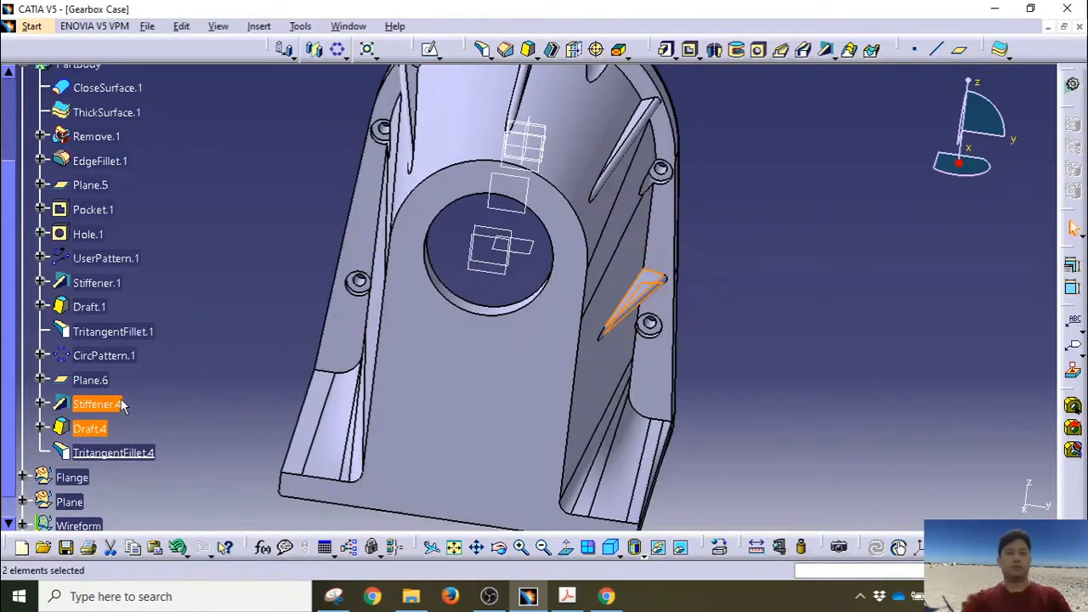
Step: Mirror only Stiffener.4 across the zx plane to create Mirror.1 on the opposite side
{"action": "left_click", "coordinate": [119, 405]}
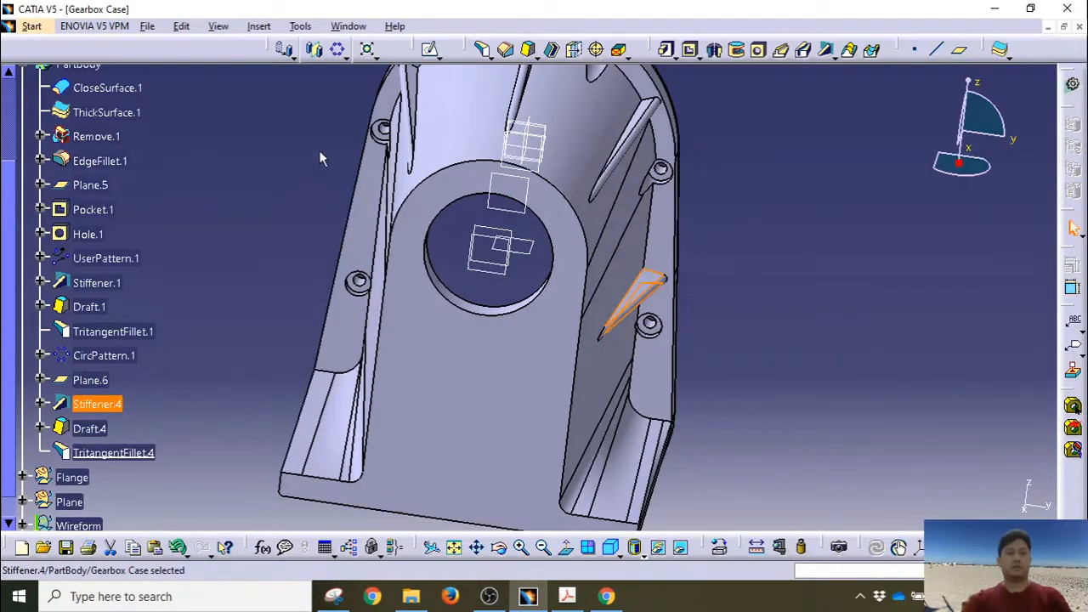
{"action": "left_click", "coordinate": [315, 49]}
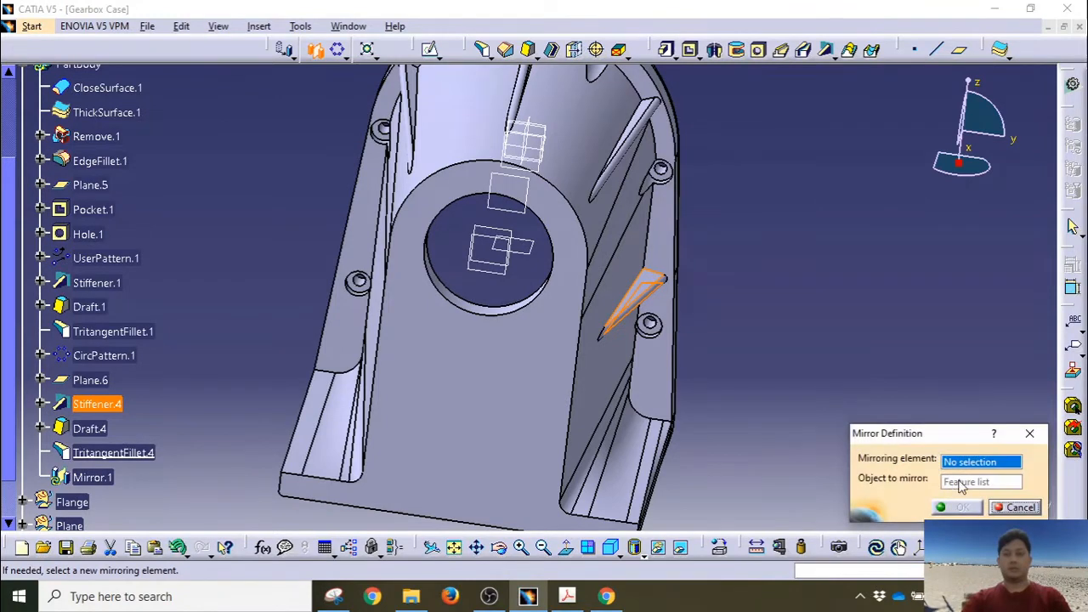
{"action": "right_click", "coordinate": [967, 463]}
{"action": "left_click", "coordinate": [1003, 527]}
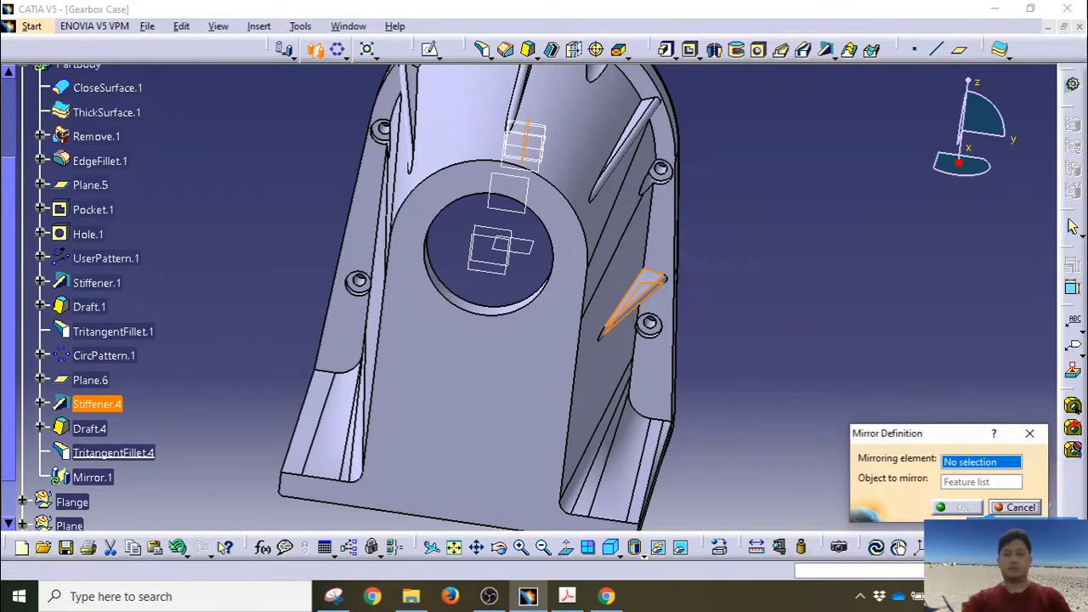
{"action": "left_click", "coordinate": [950, 510]}
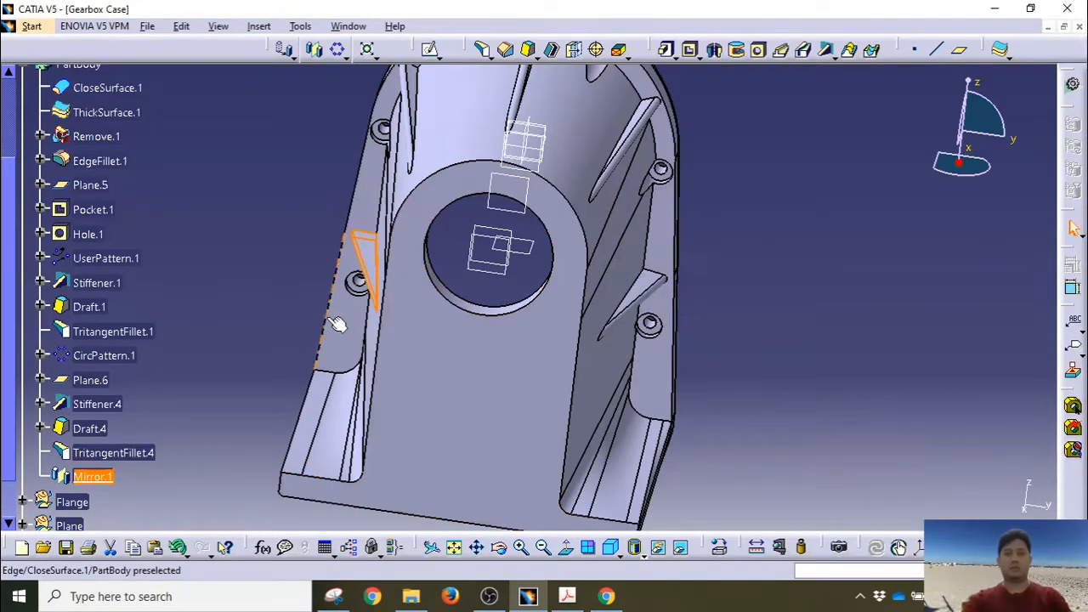
{"action": "middle_click_drag", "start_coordinate": [273, 326], "coordinate": [436, 107]}
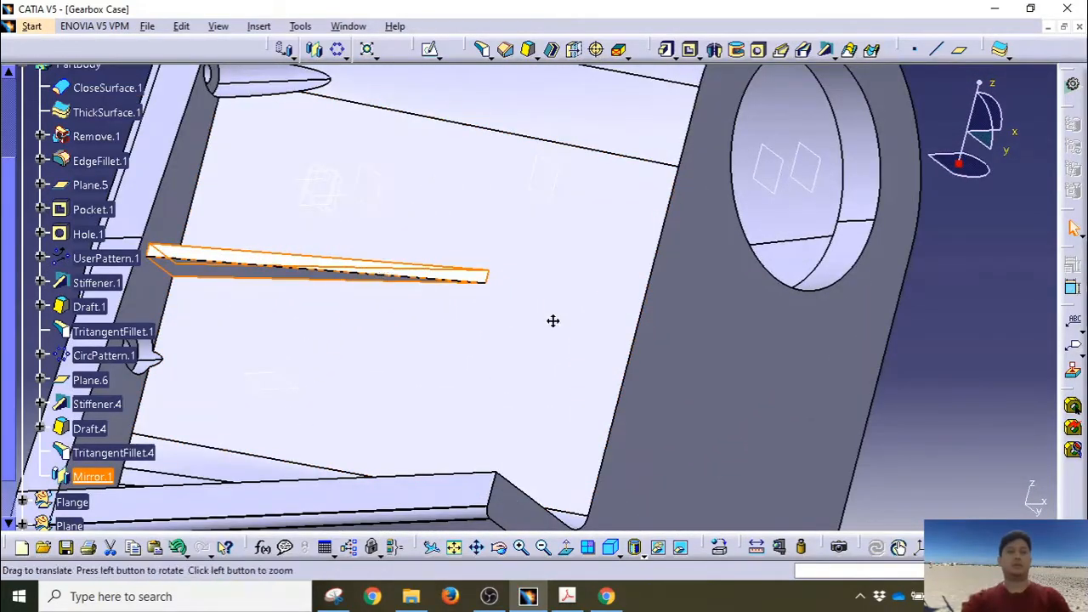
{"action": "middle_click_drag", "start_coordinate": [554, 320], "coordinate": [772, 391]}
{"action": "left_click", "coordinate": [528, 50]}
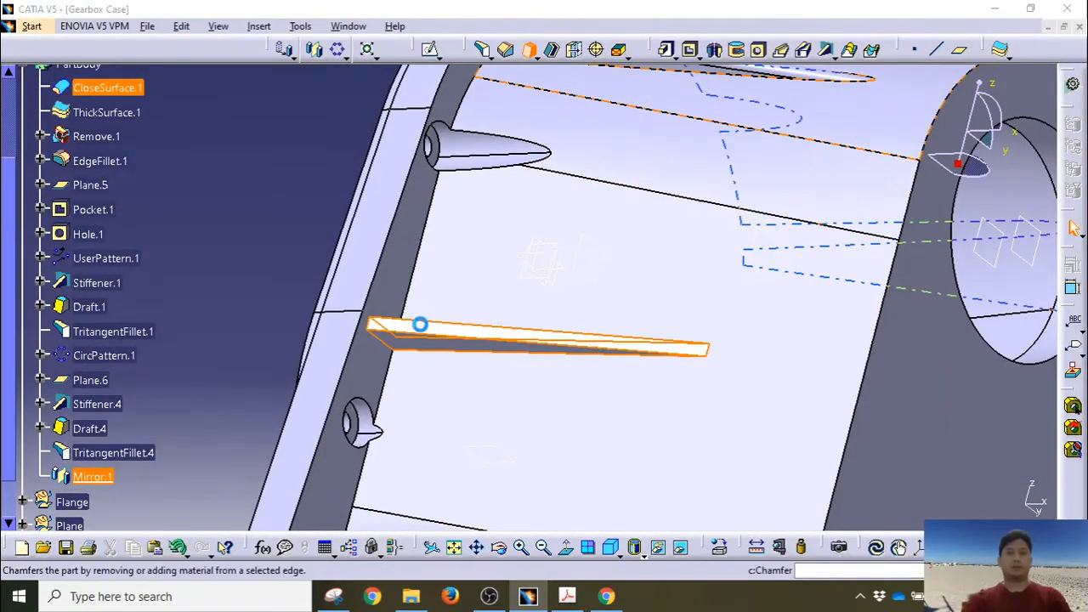
Step: Create Draft.5 at 9° on both mirrored rib side faces, using a stiffener face as neutral and pulling direction
{"action": "middle_click_drag", "start_coordinate": [430, 289], "coordinate": [457, 239]}
{"action": "left_click", "coordinate": [439, 297]}
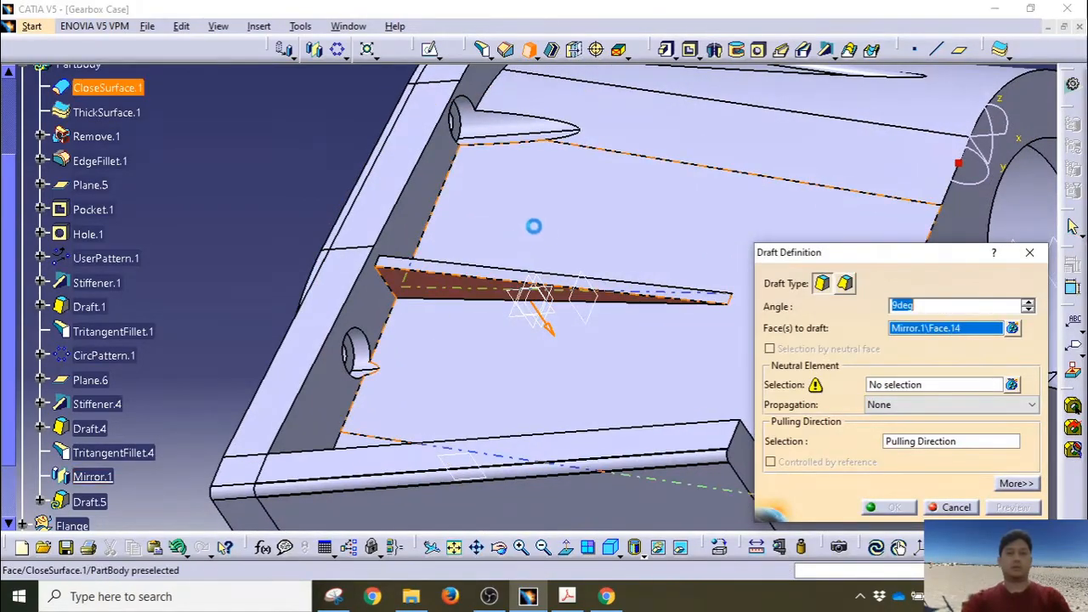
{"action": "middle_click_drag", "start_coordinate": [533, 225], "coordinate": [569, 243]}
{"action": "left_click", "coordinate": [423, 348]}
{"action": "left_click", "coordinate": [889, 388]}
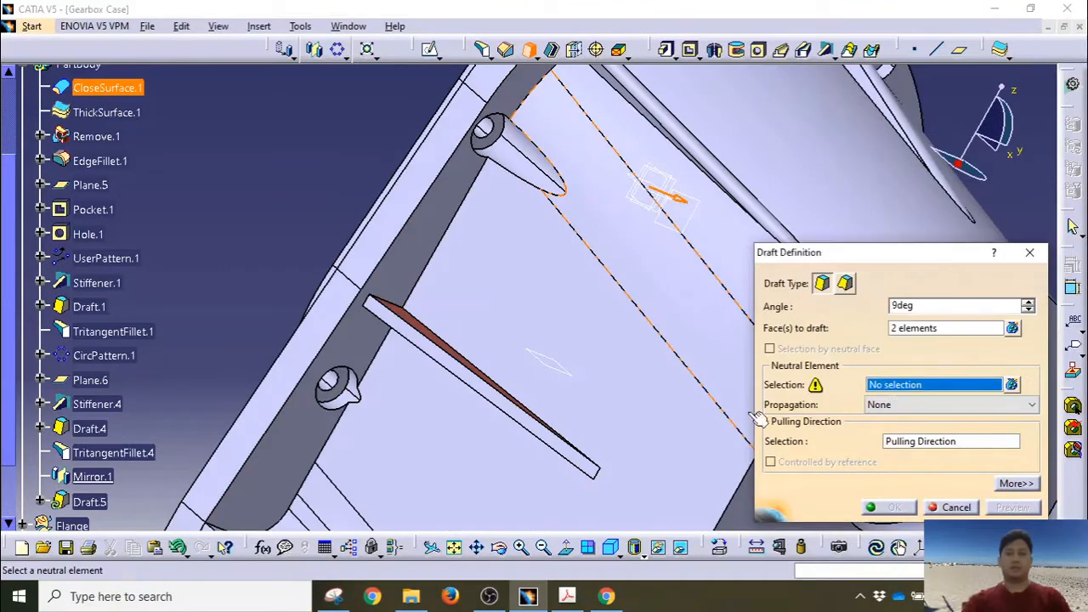
{"action": "left_click", "coordinate": [446, 360]}
{"action": "middle_click_drag", "start_coordinate": [526, 391], "coordinate": [519, 282]}
{"action": "left_click", "coordinate": [899, 444]}
{"action": "right_click", "coordinate": [901, 443]}
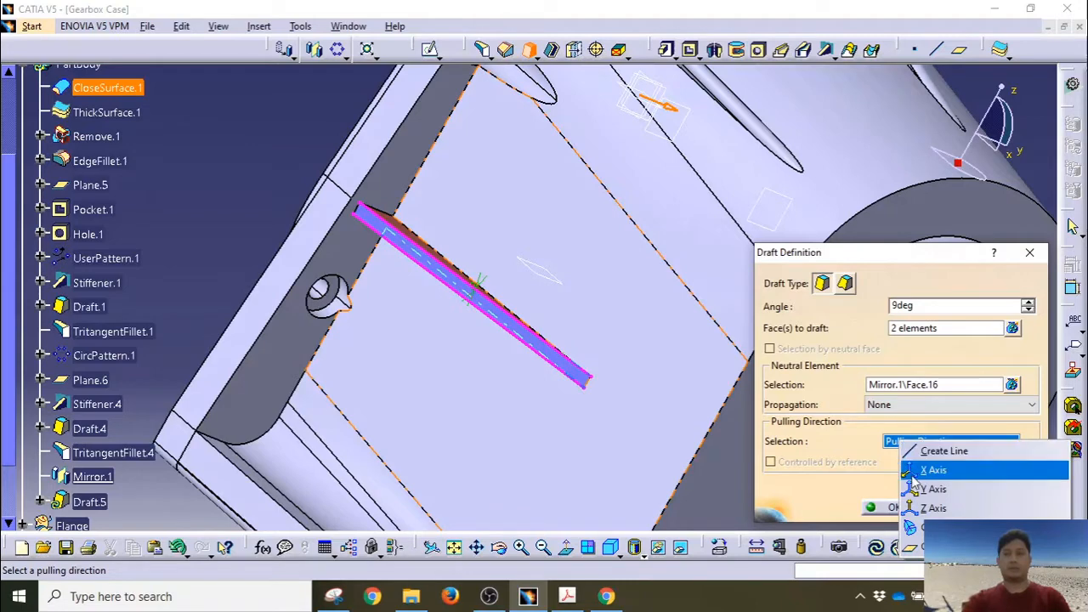
{"action": "left_click", "coordinate": [442, 281]}
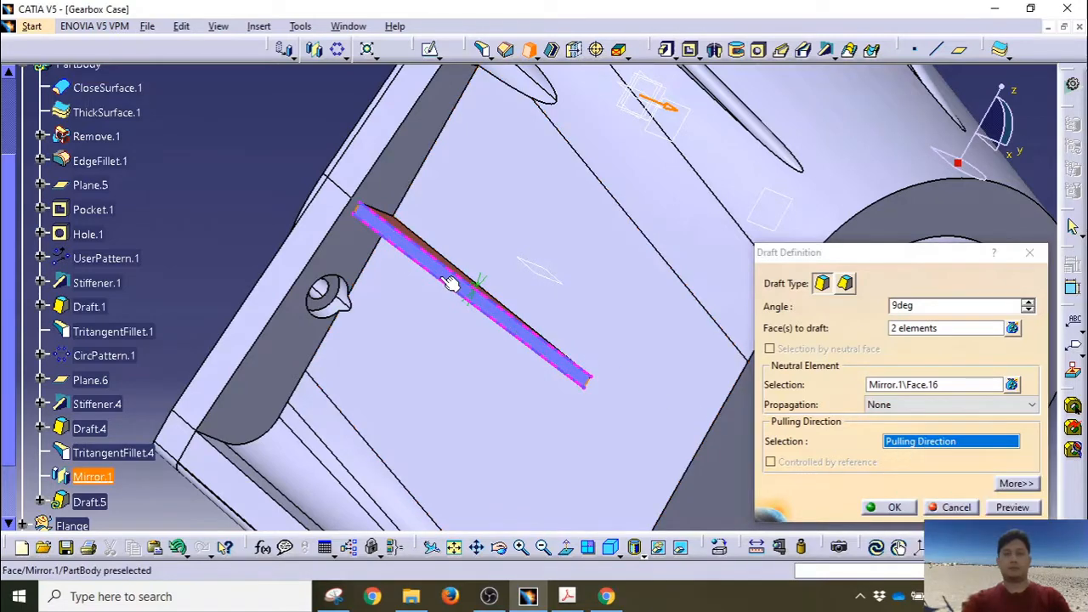
{"action": "left_click", "coordinate": [445, 282]}
{"action": "left_click", "coordinate": [887, 509]}
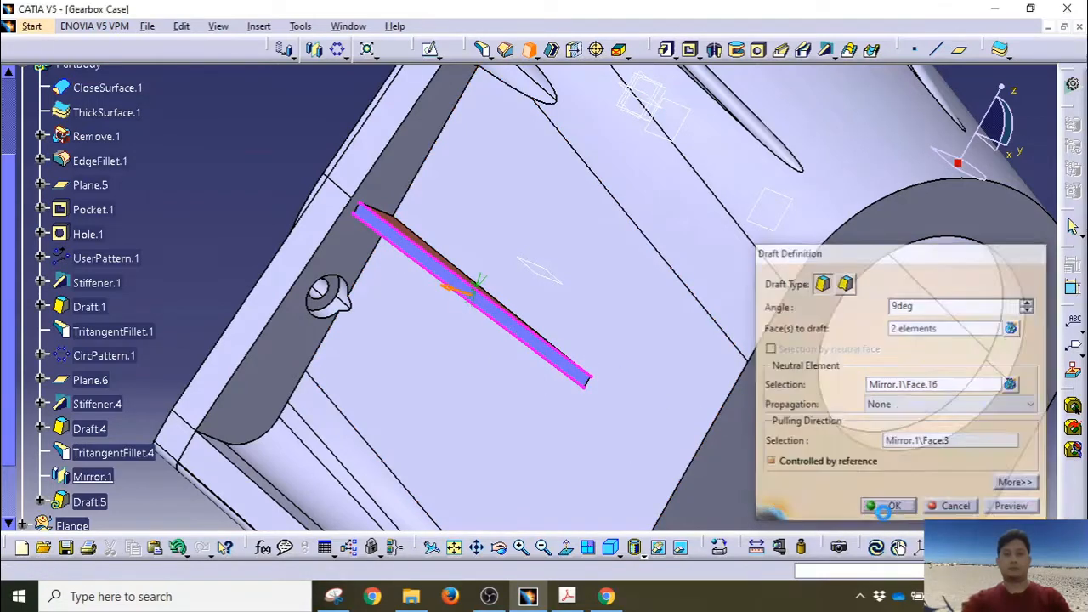
Step: Create TritangentFillet.5 between the mirrored rib's drafted sides, removing its top face
{"action": "left_click", "coordinate": [482, 51]}
{"action": "middle_click_drag", "start_coordinate": [416, 274], "coordinate": [369, 343]}
{"action": "left_click", "coordinate": [479, 235]}
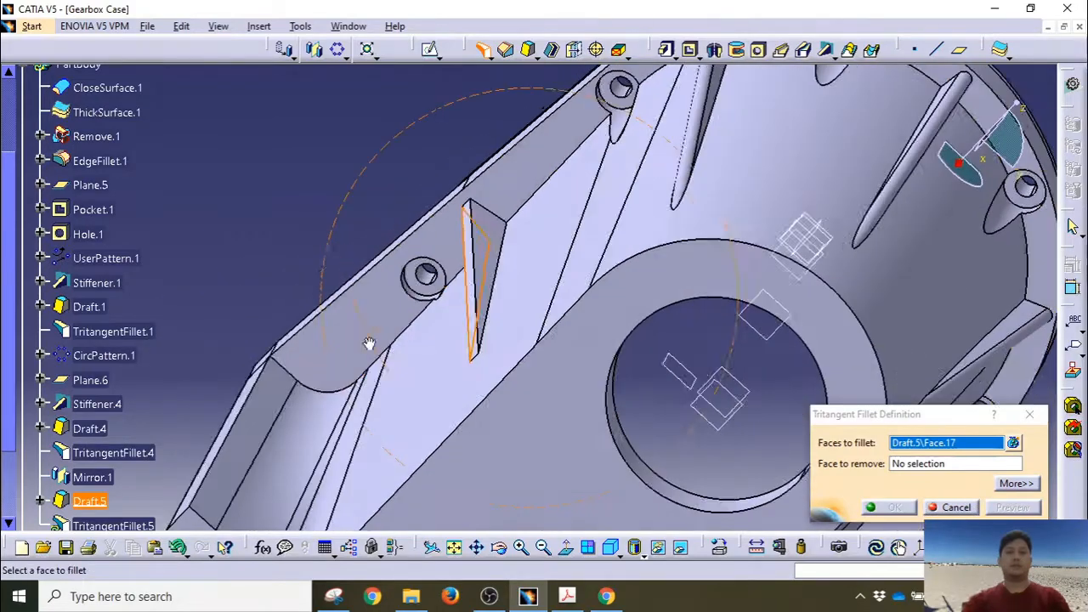
{"action": "left_click", "coordinate": [492, 240]}
{"action": "middle_click_drag", "start_coordinate": [482, 268], "coordinate": [573, 267]}
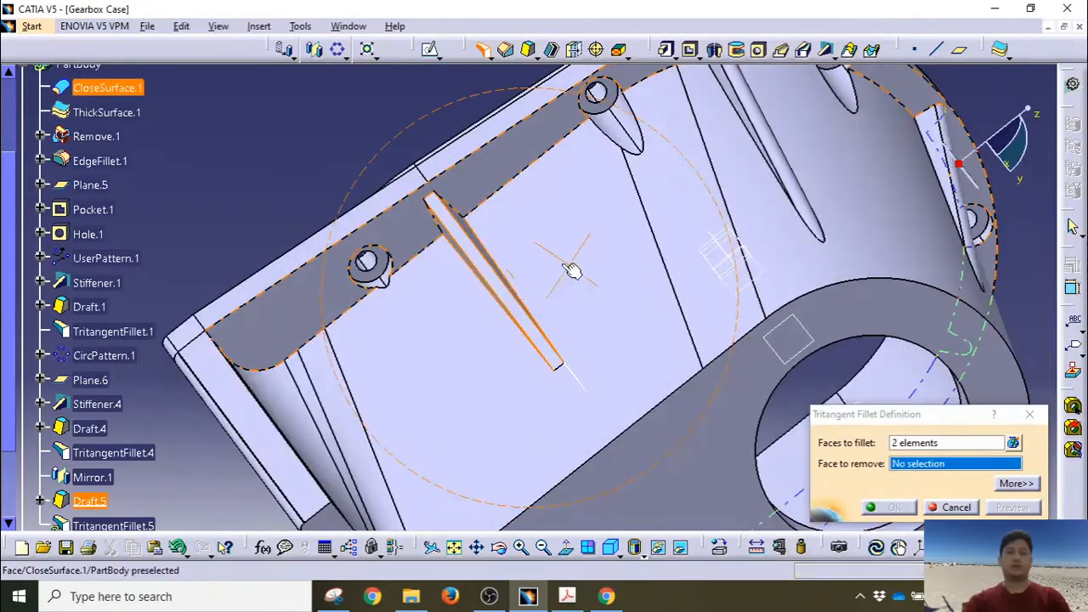
{"action": "left_click", "coordinate": [472, 246]}
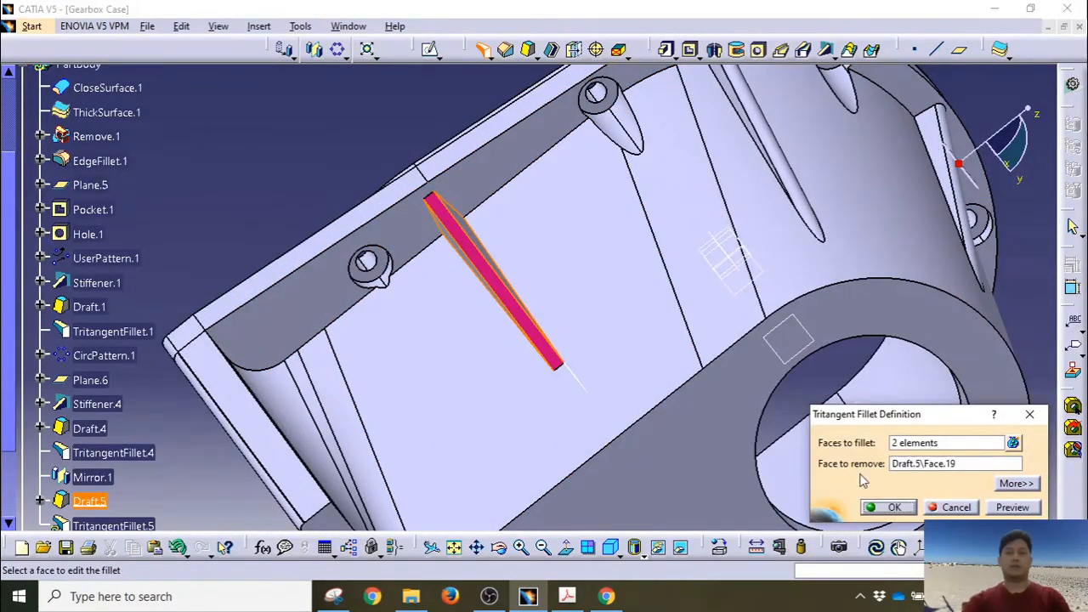
{"action": "left_click", "coordinate": [889, 507]}
{"action": "middle_click_drag", "start_coordinate": [564, 343], "coordinate": [784, 406]}
{"action": "middle_click_drag", "start_coordinate": [337, 230], "coordinate": [459, 372]}
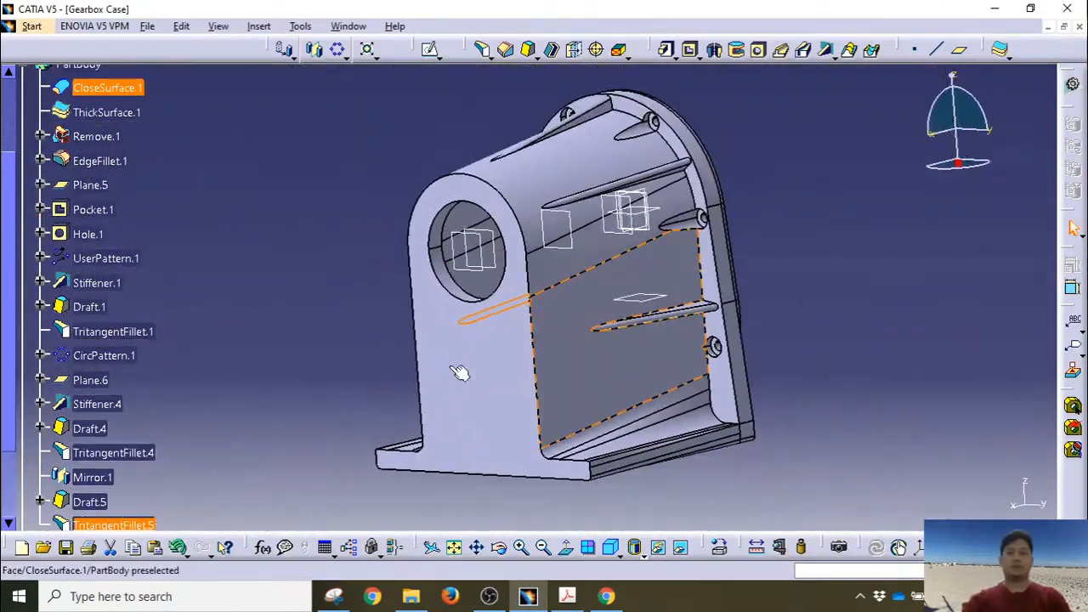
{"action": "middle_click_drag", "start_coordinate": [326, 309], "coordinate": [540, 438]}
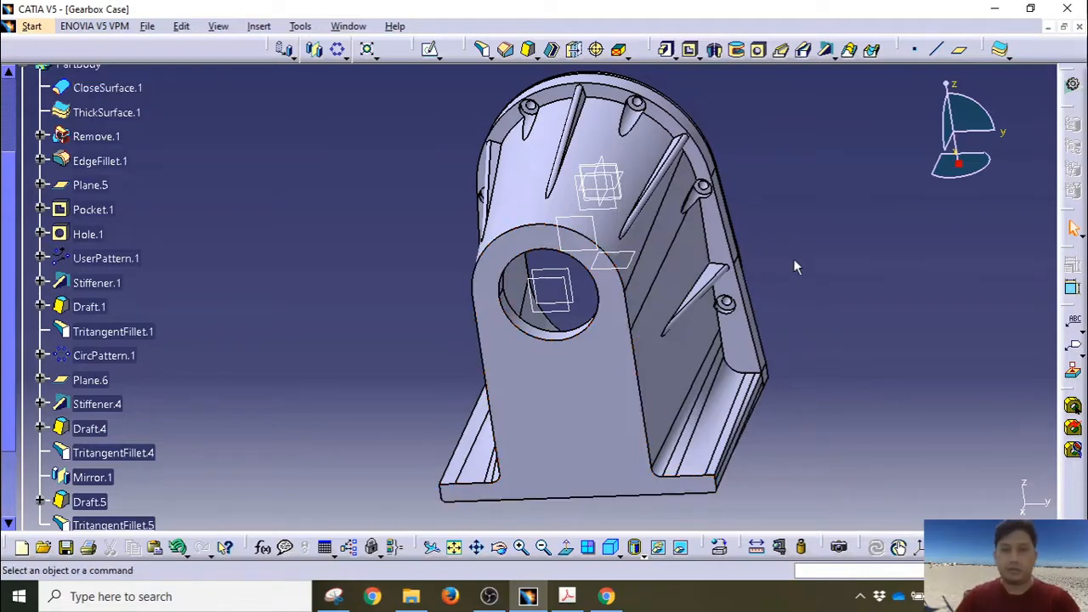
Step: Create Plane.7 offset 137.5 mm from the yz plane
{"action": "scroll", "coordinate": [137, 215], "scroll_direction": "up", "scroll_amount": 3}
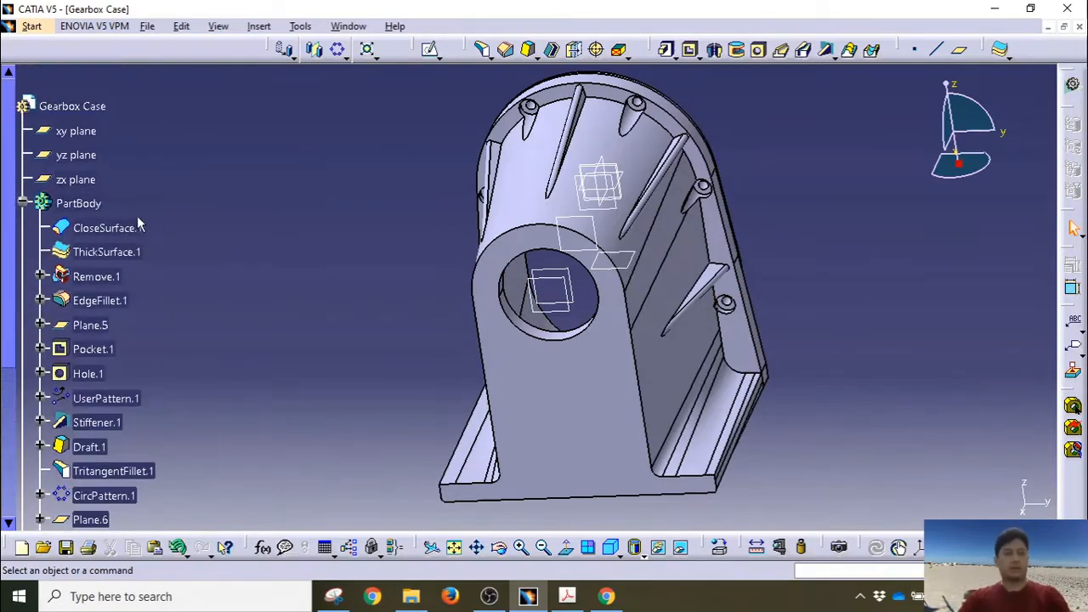
{"action": "left_click", "coordinate": [77, 156]}
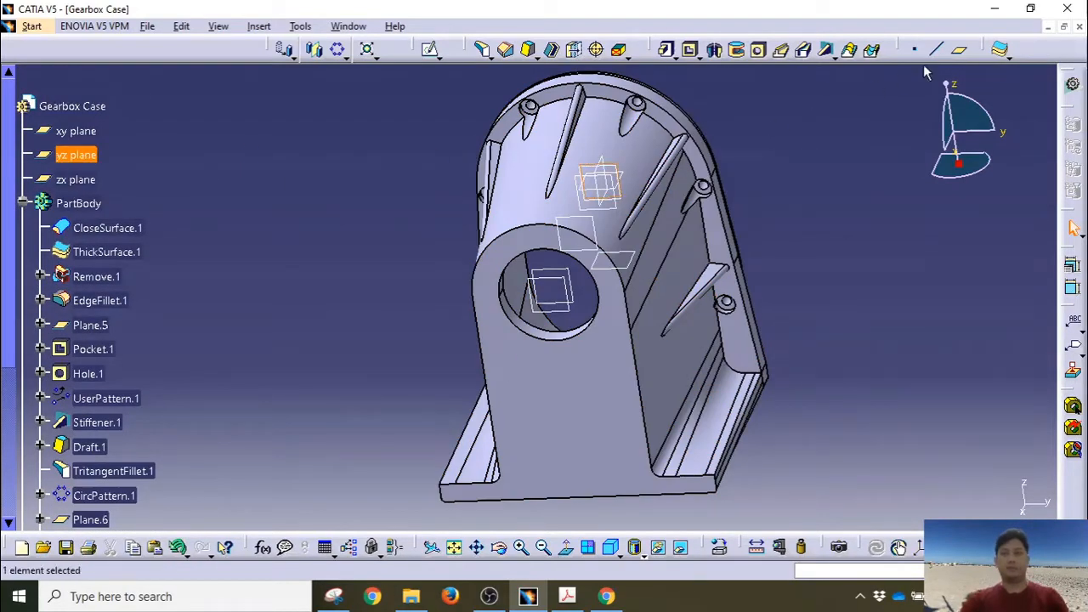
{"action": "left_click", "coordinate": [959, 51]}
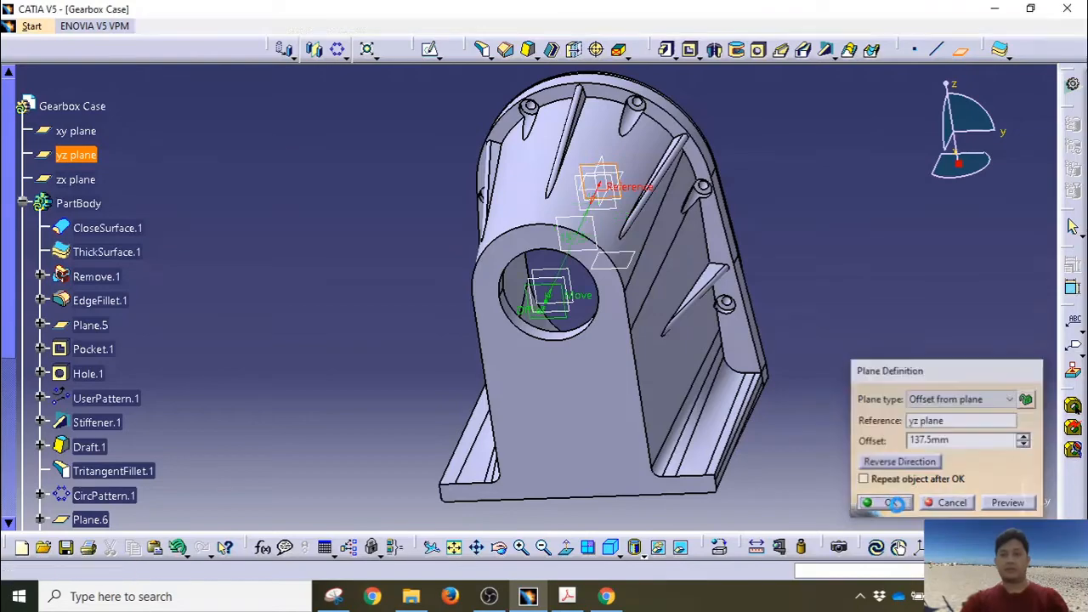
{"action": "left_click", "coordinate": [892, 504]}
{"action": "middle_click_drag", "start_coordinate": [840, 270], "coordinate": [595, 365]}
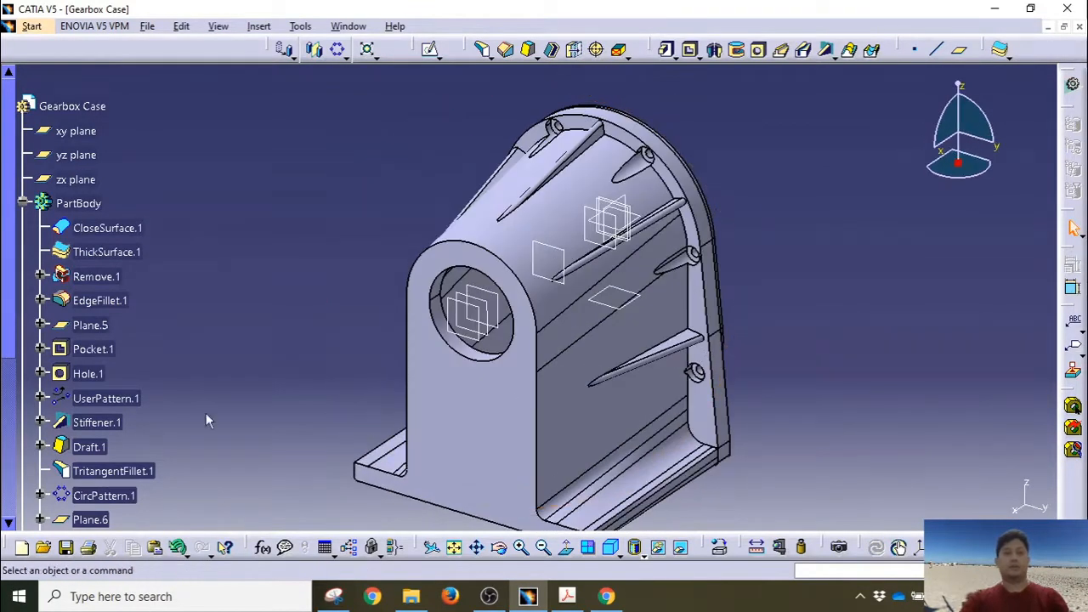
{"action": "scroll", "coordinate": [55, 355], "scroll_direction": "down", "scroll_amount": 3}
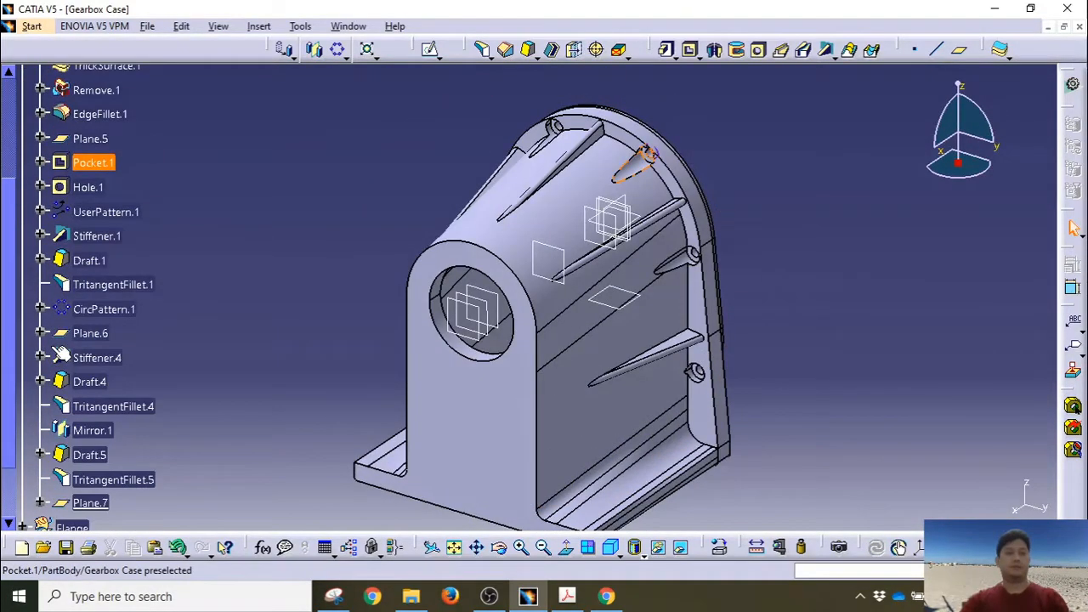
{"action": "scroll", "coordinate": [49, 417], "scroll_direction": "down", "scroll_amount": 2}
Step: Start Sketch.23 on Plane.7 and draw concentric circles around the bore centre
{"action": "left_click", "coordinate": [83, 364]}
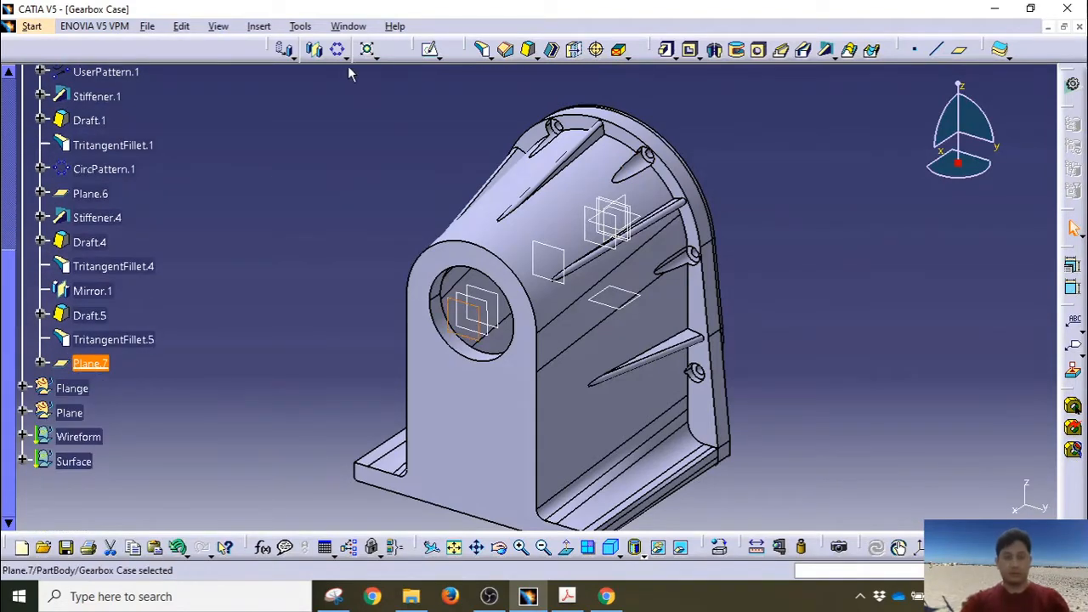
{"action": "left_click", "coordinate": [429, 49]}
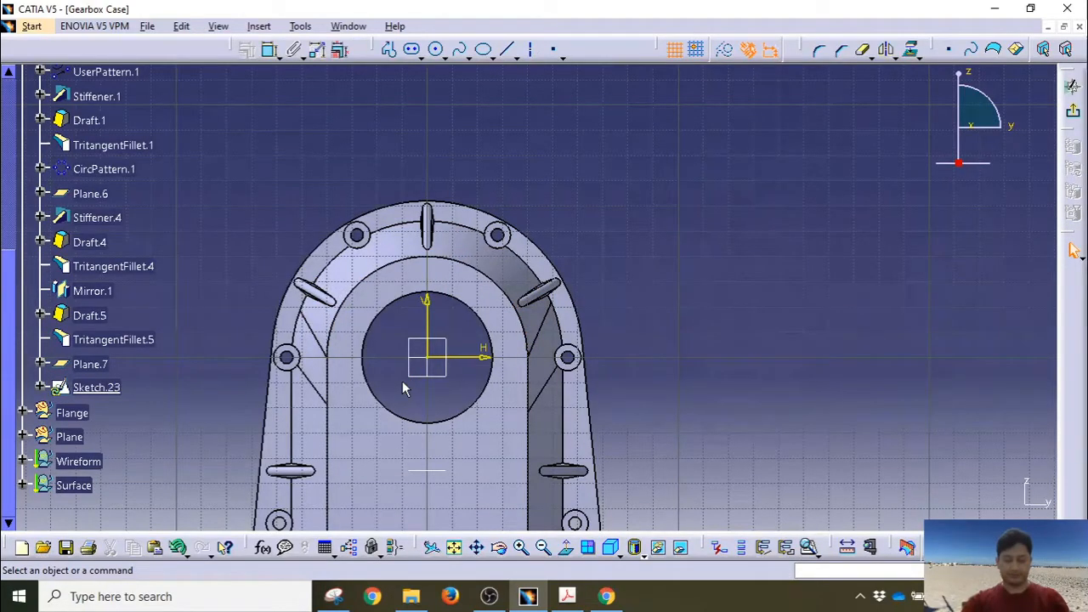
{"action": "middle_click_drag", "start_coordinate": [450, 421], "coordinate": [544, 311]}
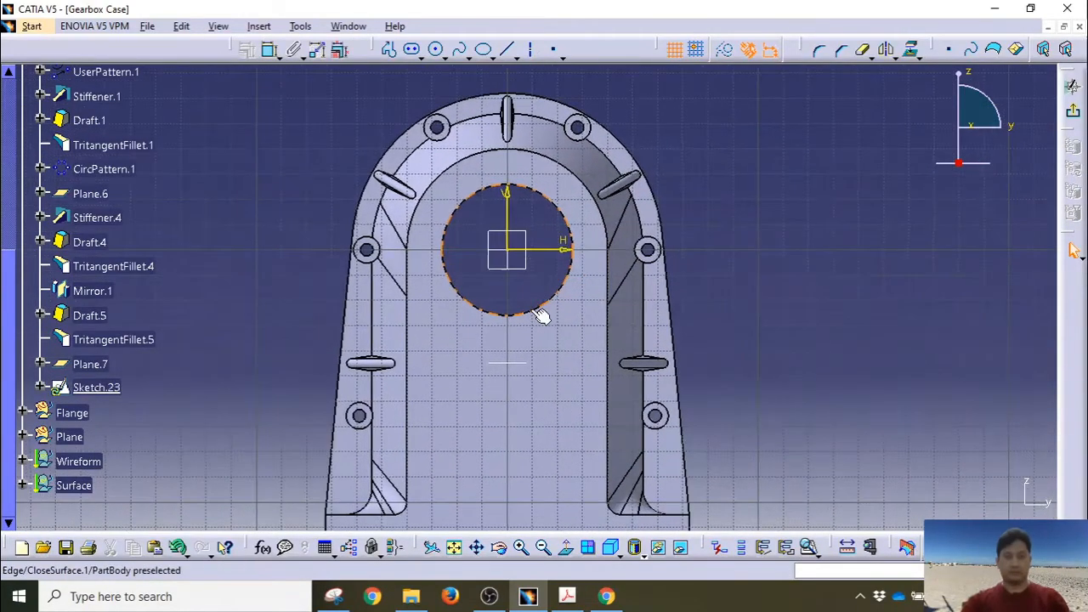
{"action": "left_click", "coordinate": [437, 51]}
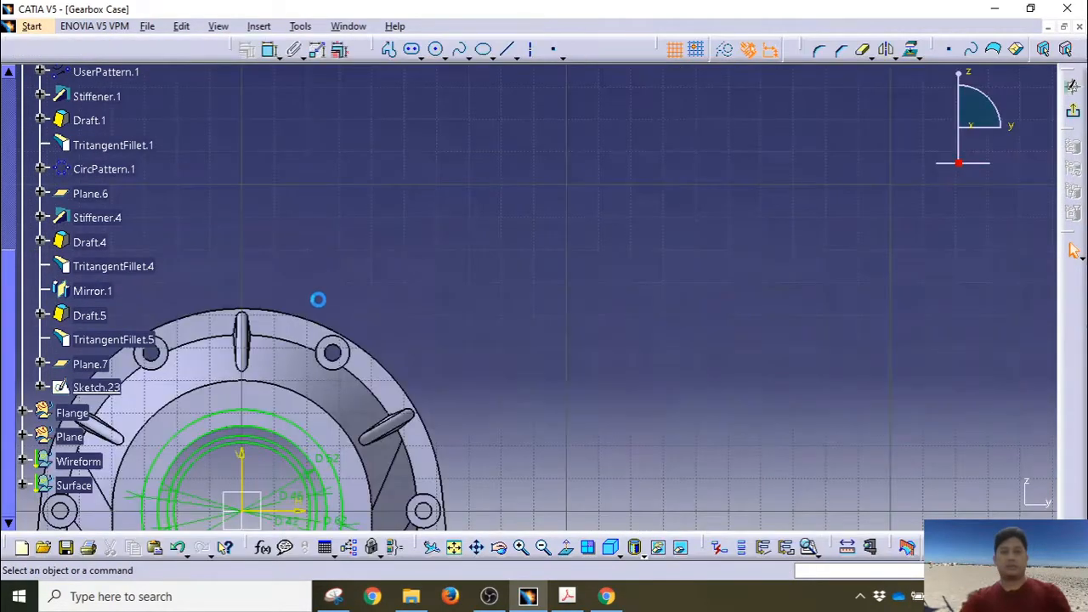
{"action": "middle_click_drag", "start_coordinate": [318, 301], "coordinate": [434, 243]}
{"action": "mouse_move", "coordinate": [297, 458]}
{"action": "middle_mouse_down"}
{"action": "mouse_move", "coordinate": [575, 230]}
{"action": "mouse_move", "coordinate": [603, 72]}
{"action": "middle_mouse_up"}
{"action": "mouse_move", "coordinate": [614, 174]}
{"action": "middle_mouse_down"}
{"action": "mouse_move", "coordinate": [587, 236]}
{"action": "mouse_move", "coordinate": [483, 318]}
{"action": "mouse_move", "coordinate": [437, 283]}
{"action": "middle_mouse_up"}
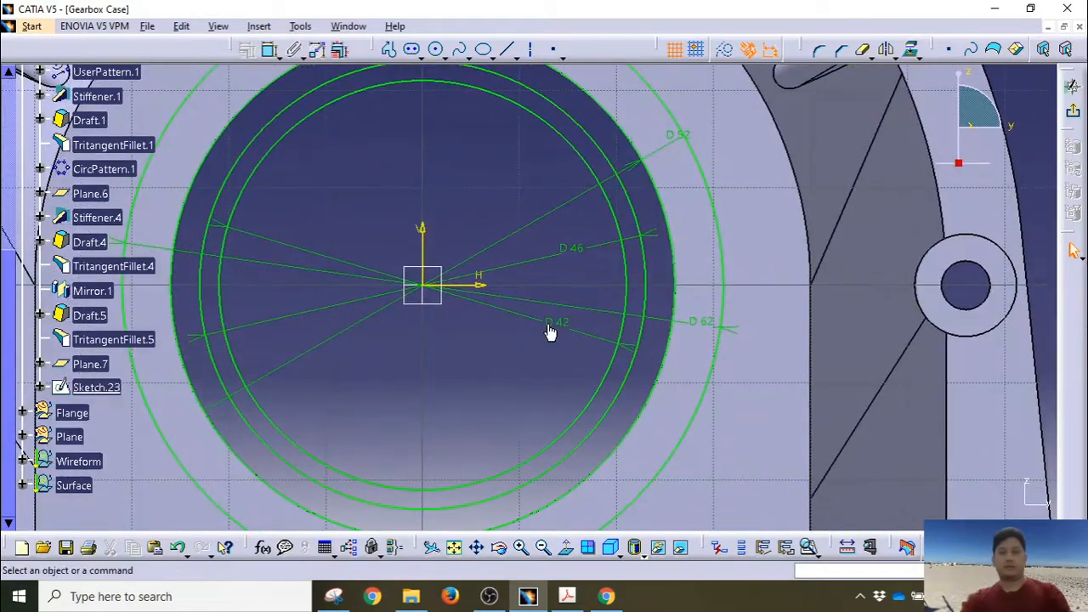
Step: Reposition the D 42, D 46, D 52 and D 62 labels, then exit to Part Design
{"action": "left_click", "coordinate": [584, 332]}
{"action": "left_click_drag", "start_coordinate": [584, 333], "coordinate": [576, 349]}
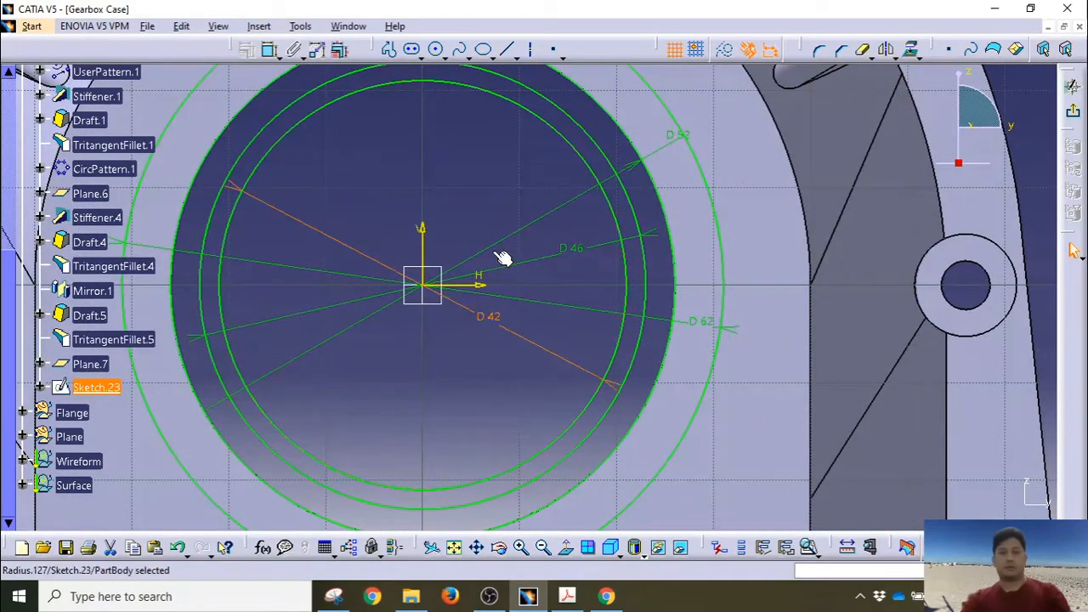
{"action": "left_click", "coordinate": [577, 148]}
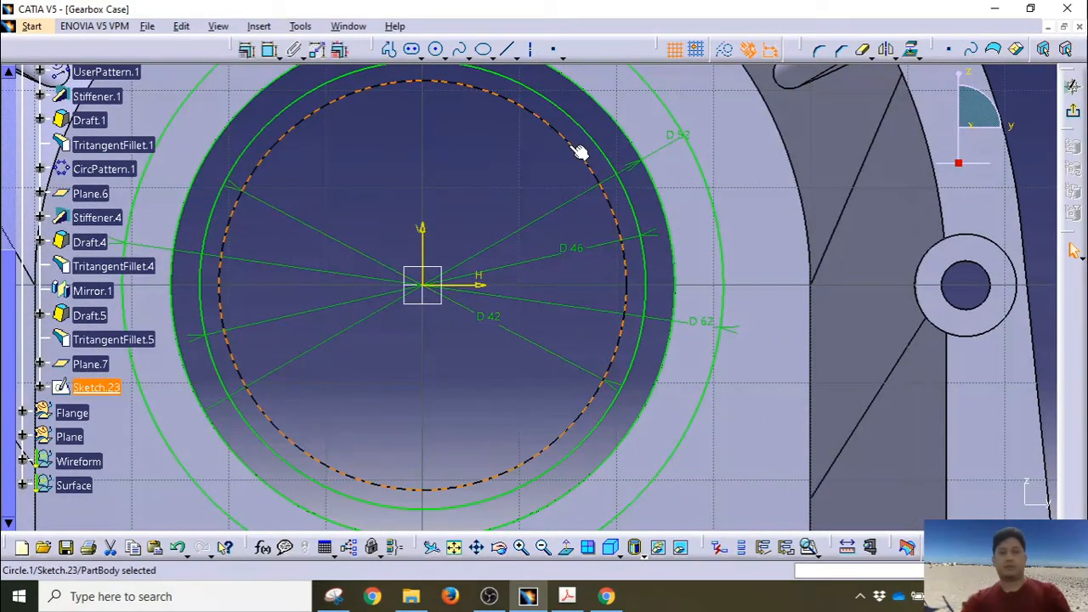
{"action": "left_click", "coordinate": [576, 248]}
{"action": "left_click_drag", "start_coordinate": [604, 253], "coordinate": [602, 267]}
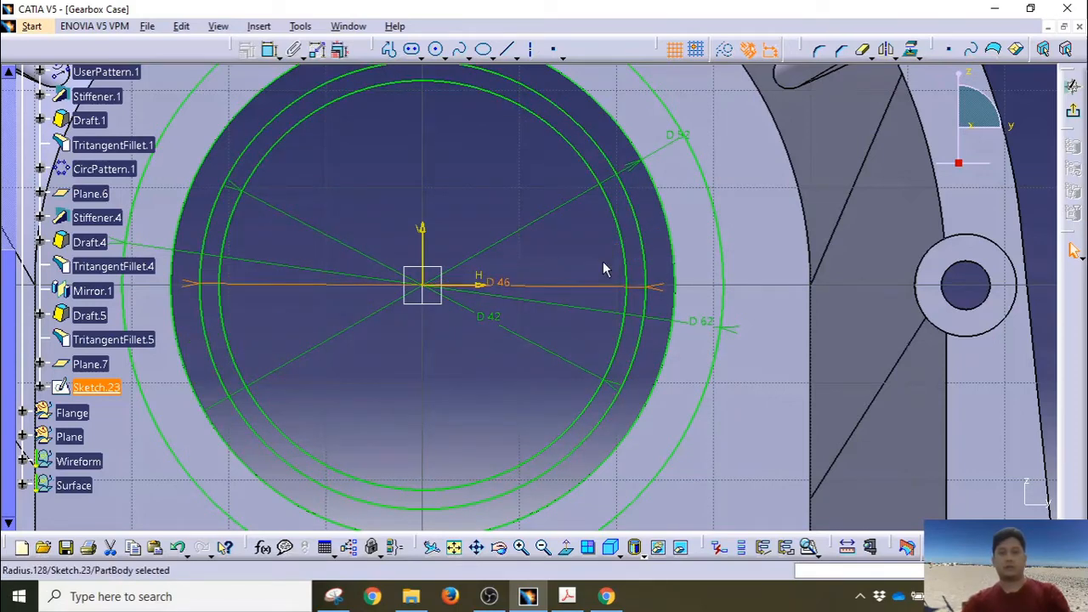
{"action": "left_click_drag", "start_coordinate": [645, 165], "coordinate": [606, 171]}
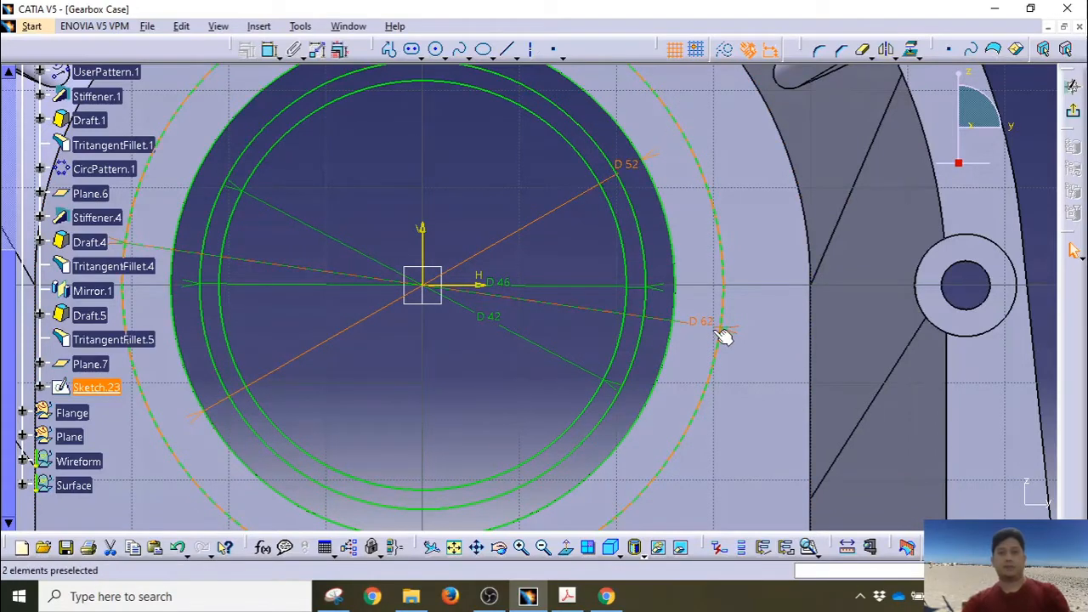
{"action": "left_click_drag", "start_coordinate": [719, 330], "coordinate": [699, 310]}
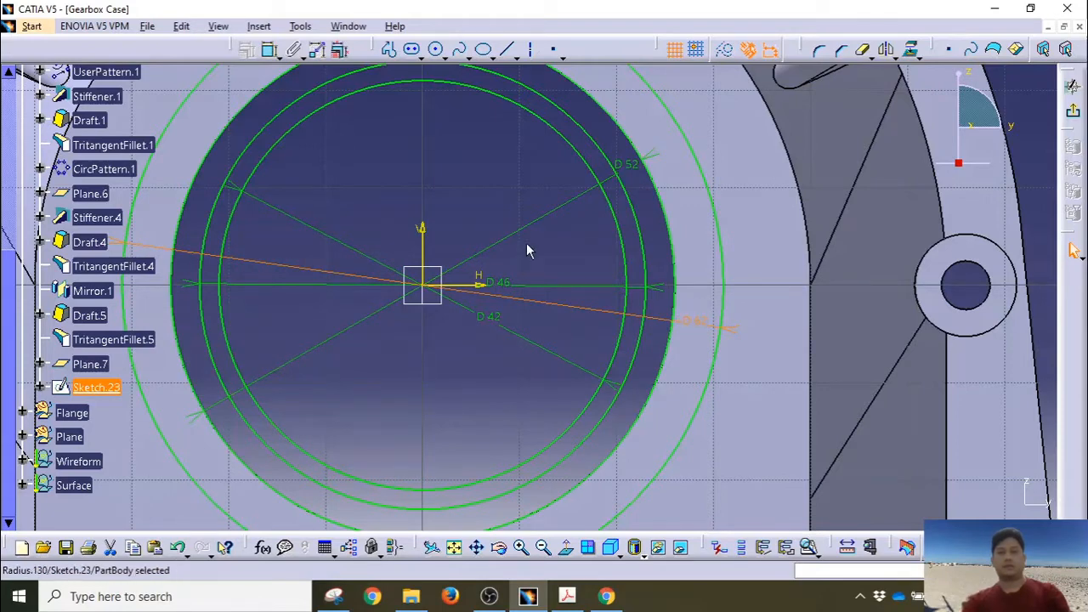
{"action": "left_click", "coordinate": [517, 185]}
{"action": "left_click", "coordinate": [1073, 86]}
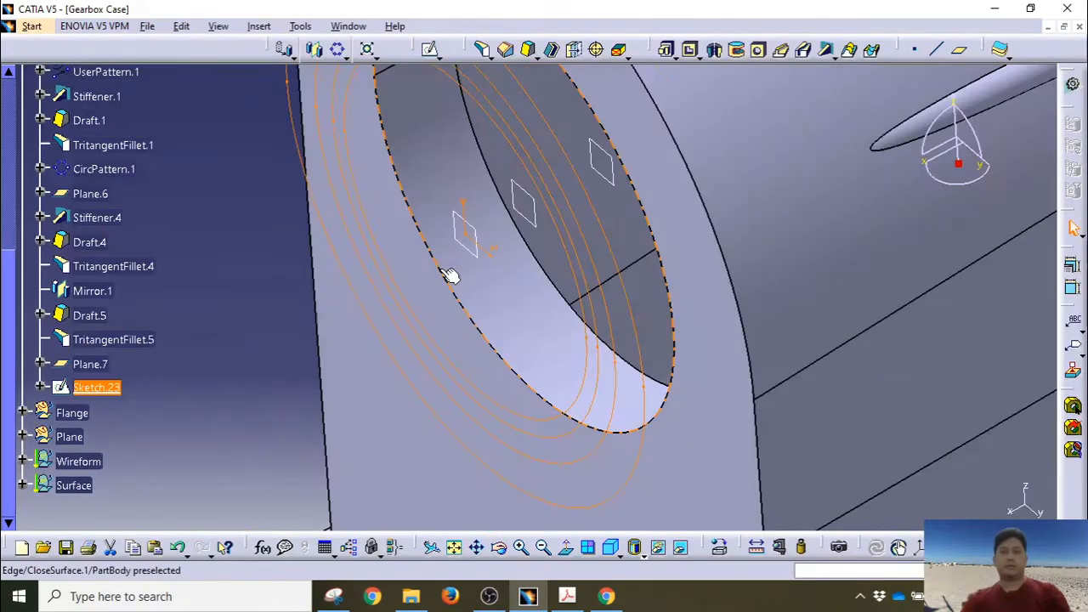
{"action": "middle_click_drag", "start_coordinate": [453, 216], "coordinate": [388, 328]}
{"action": "left_click", "coordinate": [453, 216]}
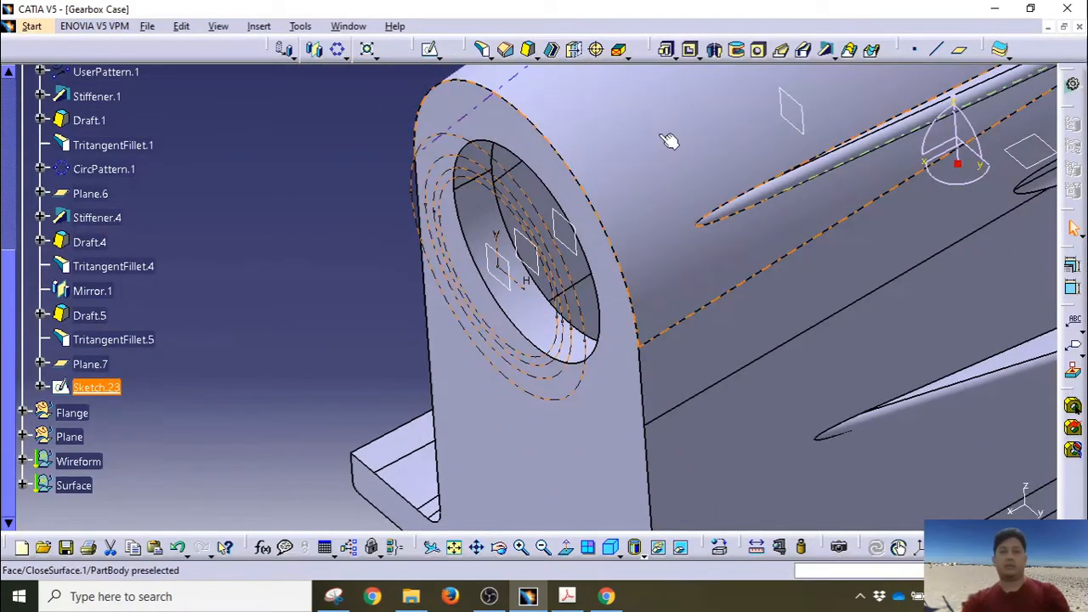
Step: Start a Multi-Pad on Sketch.23 and pick its extrusion domains
{"action": "middle_click_drag", "start_coordinate": [669, 141], "coordinate": [578, 229]}
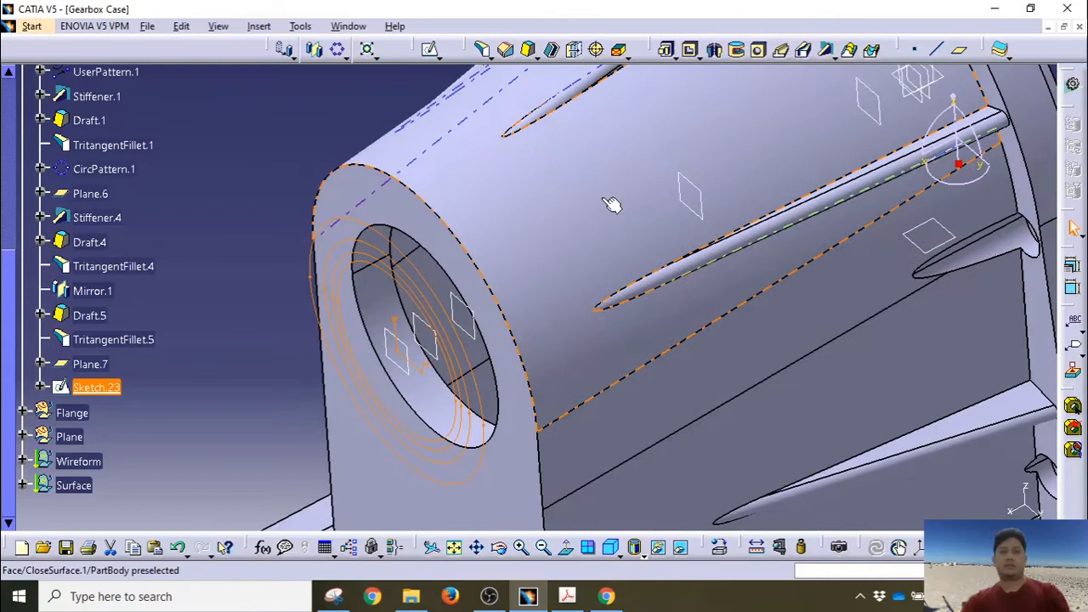
{"action": "left_click", "coordinate": [666, 53]}
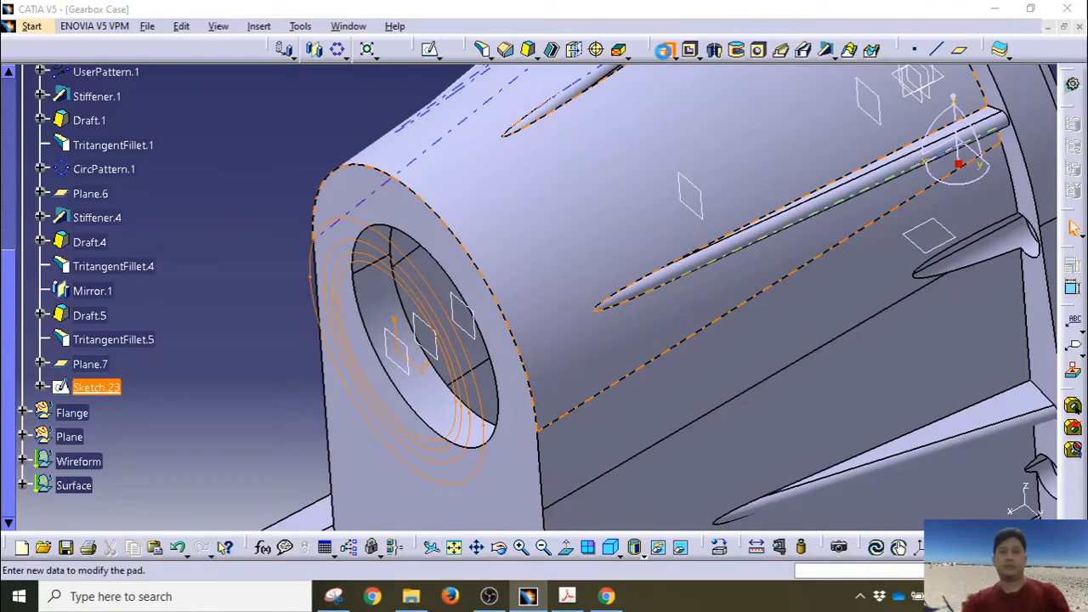
{"action": "middle_click_drag", "start_coordinate": [651, 260], "coordinate": [537, 236]}
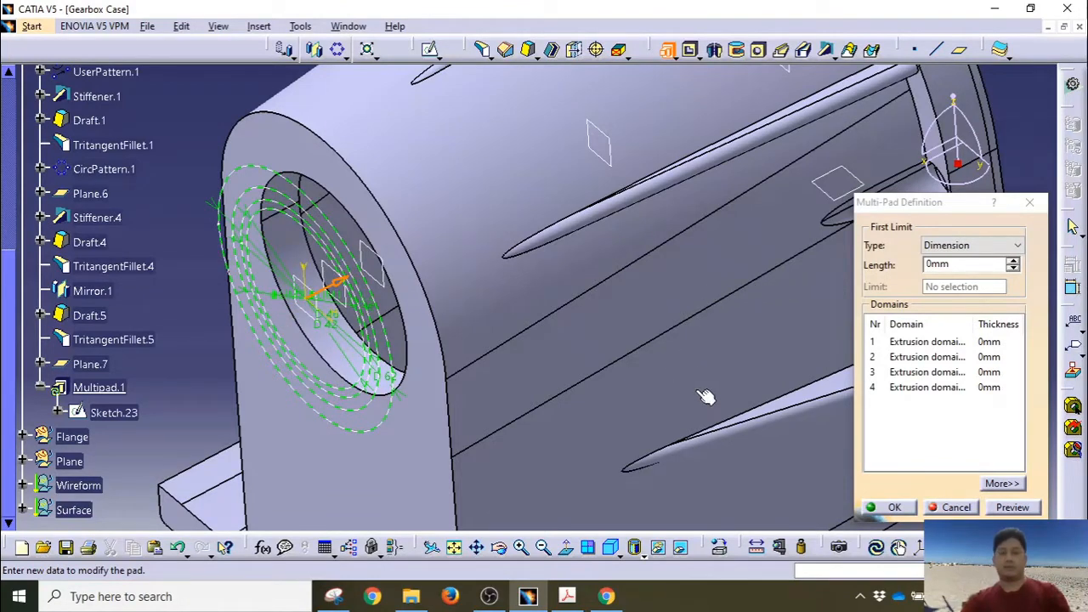
{"action": "left_click", "coordinate": [921, 393]}
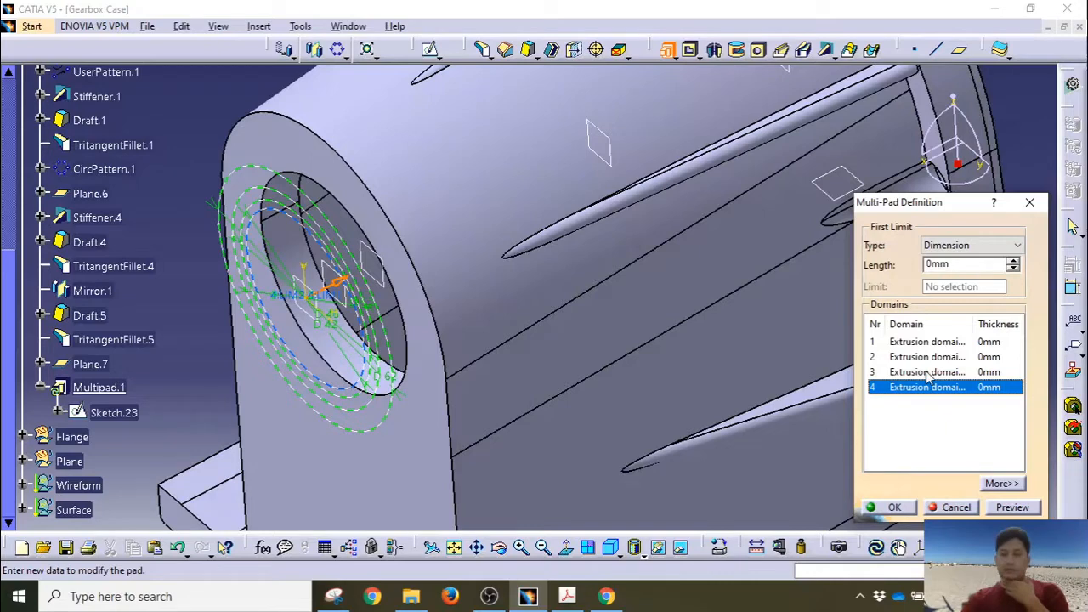
{"action": "left_click", "coordinate": [927, 373]}
Step: Give the domains thicknesses of 7.5 mm, 9 mm and 60 mm, preview and confirm Multipad.1
{"action": "left_click_drag", "start_coordinate": [951, 264], "coordinate": [908, 264]}
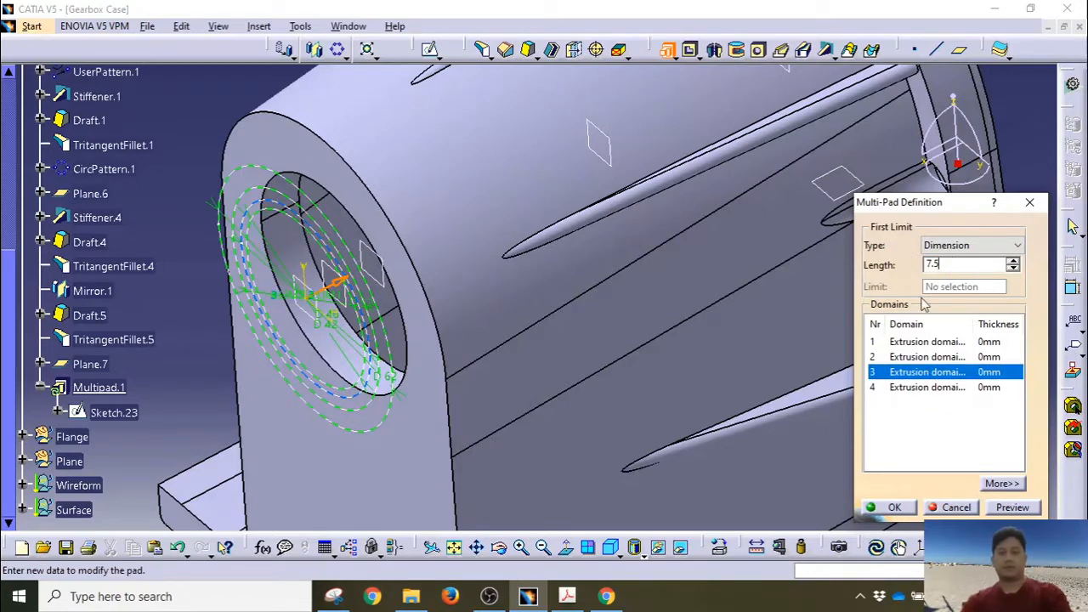
{"action": "left_click", "coordinate": [940, 358]}
{"action": "left_click_drag", "start_coordinate": [949, 265], "coordinate": [899, 266]}
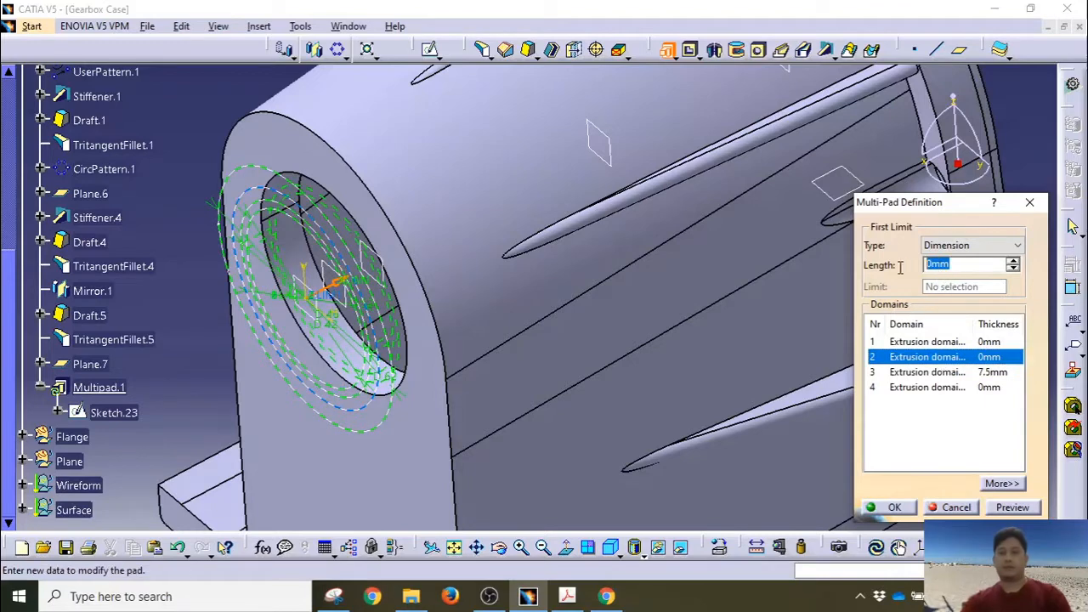
{"action": "type", "text": "9"}
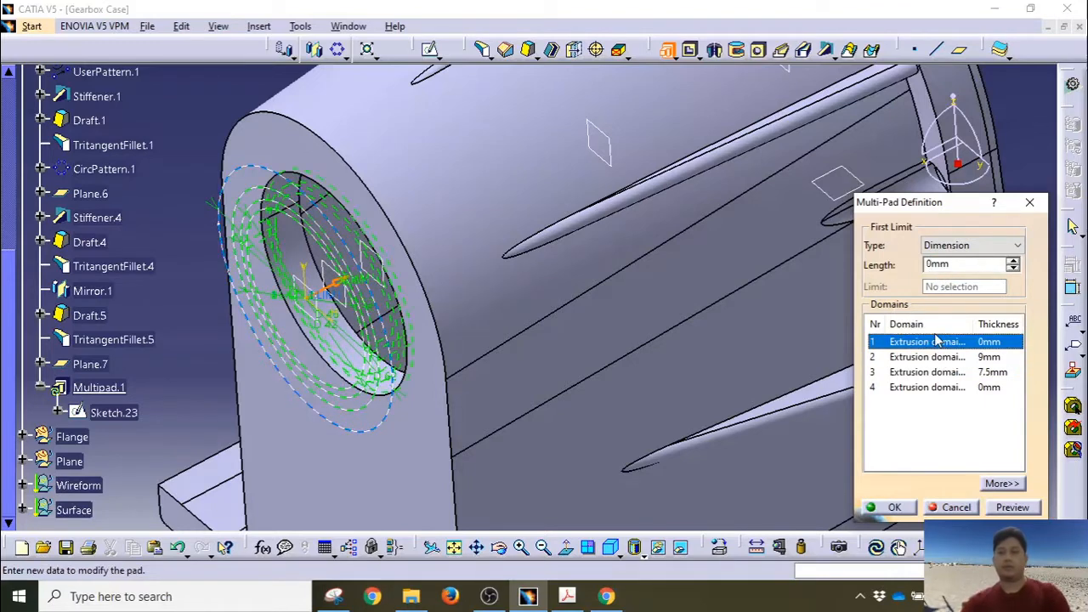
{"action": "double_click", "coordinate": [935, 265]}
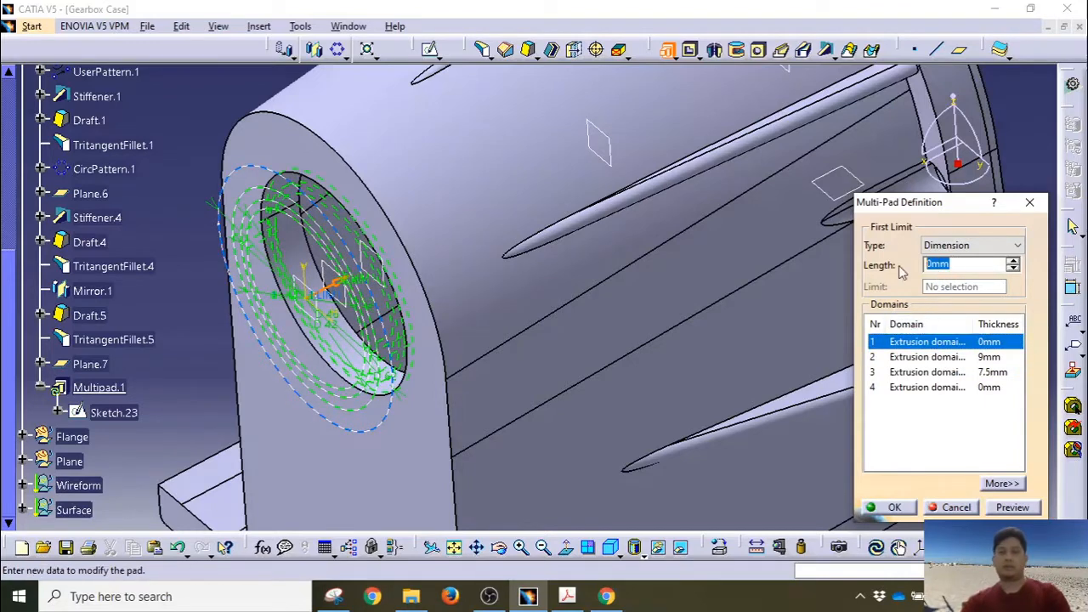
{"action": "left_click", "coordinate": [924, 358]}
{"action": "left_click", "coordinate": [1009, 510]}
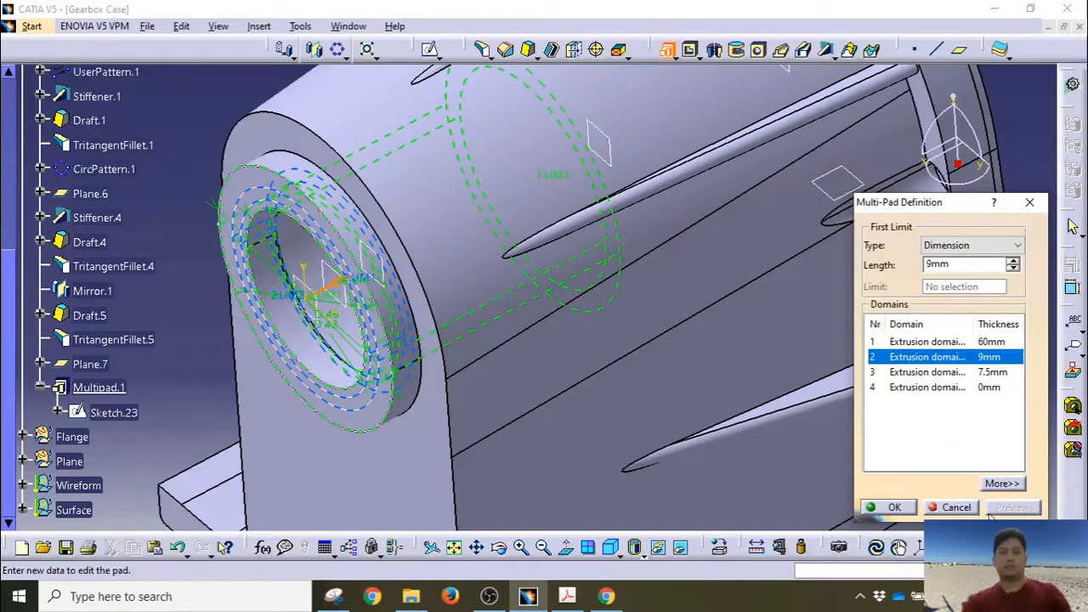
{"action": "left_click", "coordinate": [894, 508]}
Step: Rotate to view the bore end-on and select the inner bore face
{"action": "middle_click_drag", "start_coordinate": [790, 393], "coordinate": [356, 312]}
{"action": "left_click", "coordinate": [267, 212]}
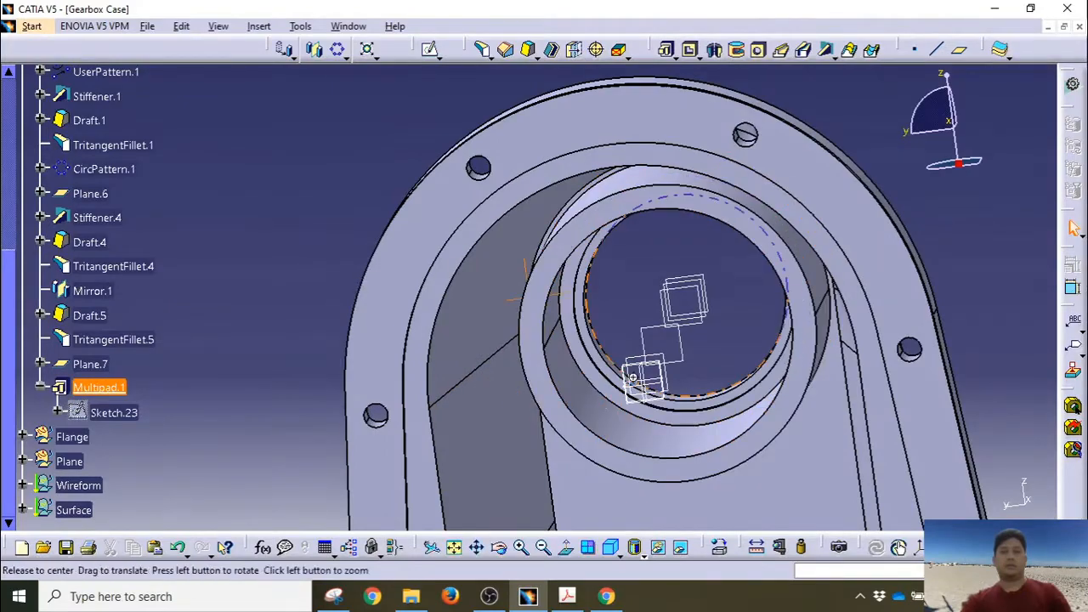
{"action": "middle_click_drag", "start_coordinate": [630, 380], "coordinate": [668, 332]}
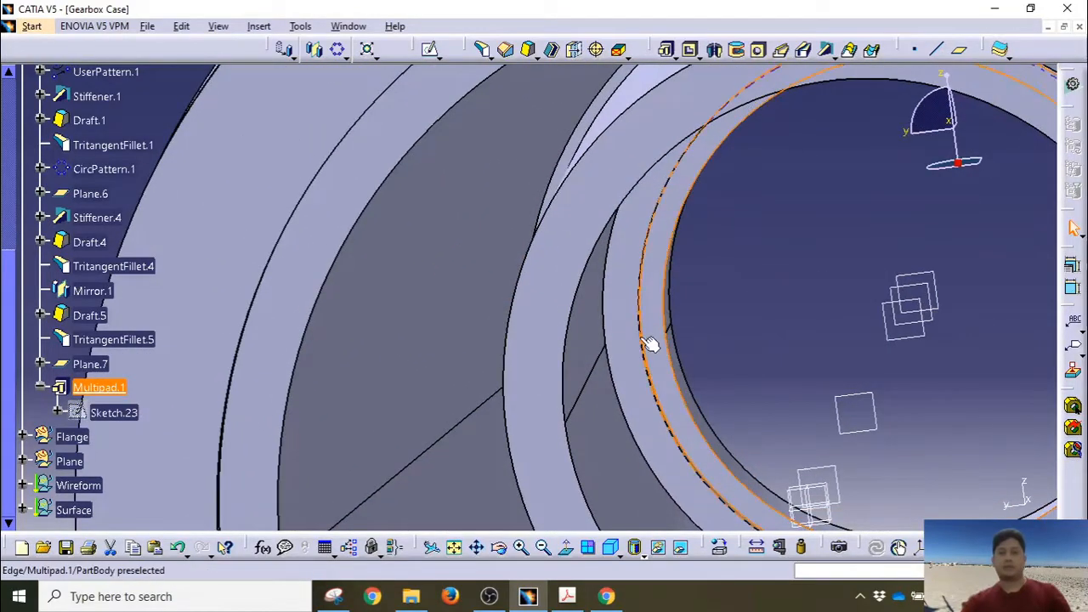
{"action": "left_click", "coordinate": [640, 342]}
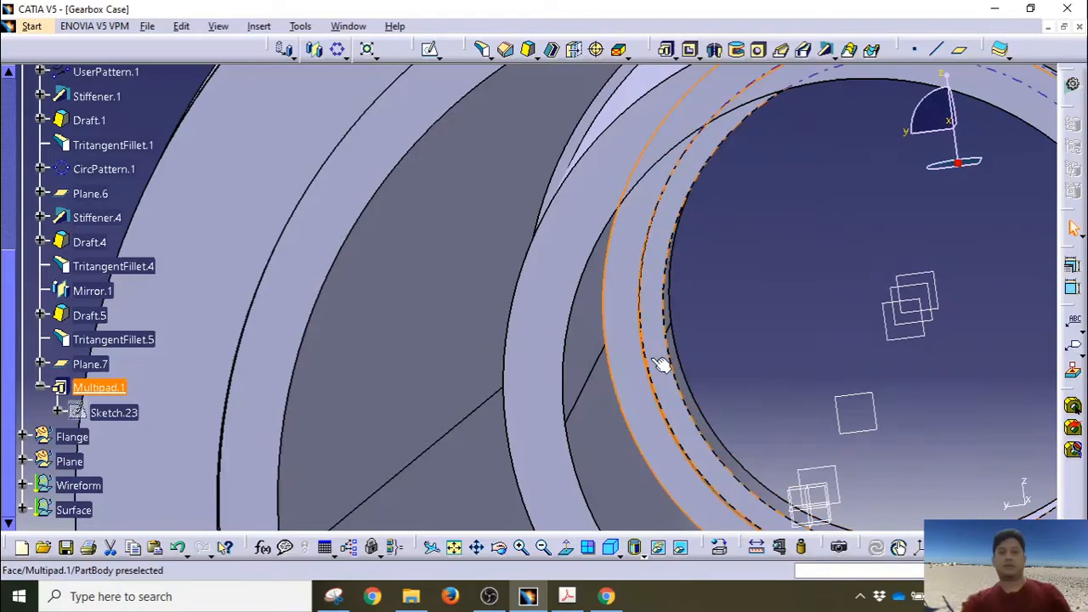
Step: Undo the earlier chamfer and clear the edge and face selections on the boss
{"action": "middle_click_drag", "start_coordinate": [527, 447], "coordinate": [822, 365]}
{"action": "middle_click_drag", "start_coordinate": [576, 374], "coordinate": [637, 377]}
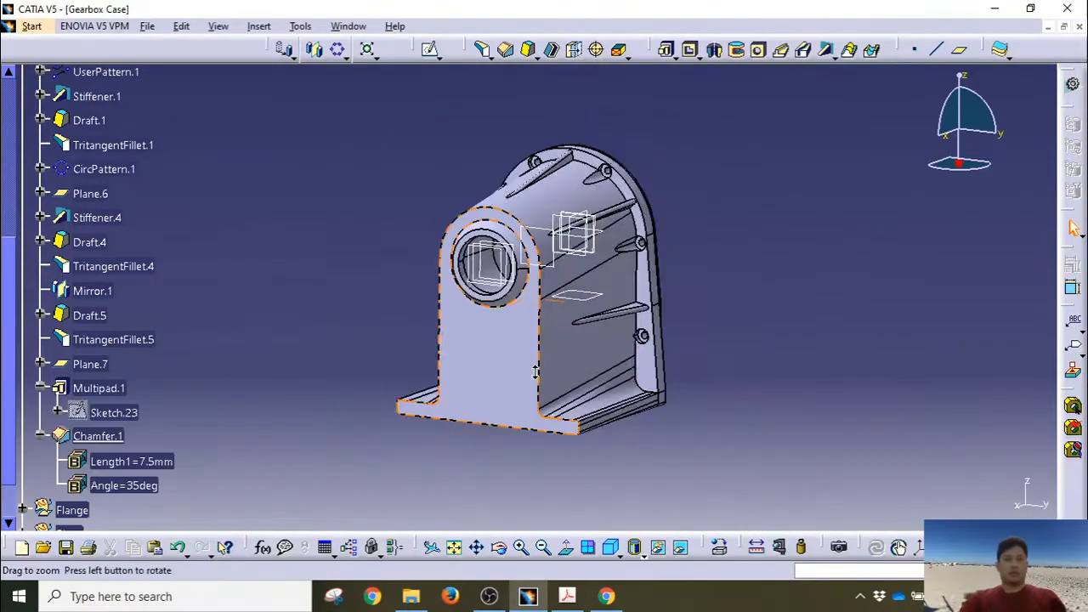
{"action": "mouse_move", "coordinate": [365, 332]}
{"action": "middle_mouse_down"}
{"action": "mouse_move", "coordinate": [359, 298]}
{"action": "mouse_move", "coordinate": [369, 337]}
{"action": "middle_mouse_up"}
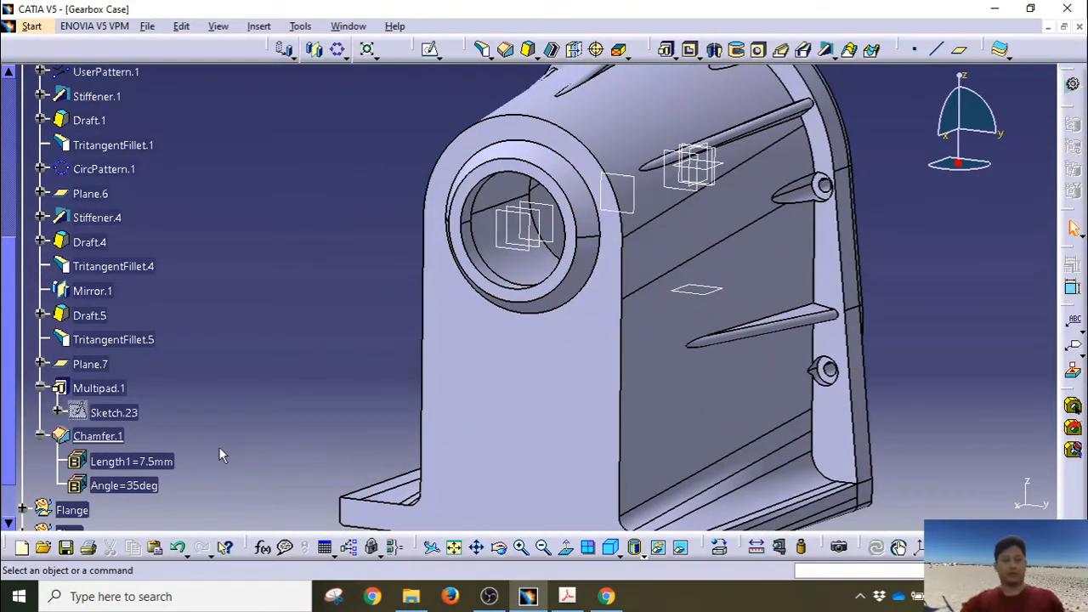
{"action": "key", "text": "ctrl+z"}
{"action": "key", "text": "ctrl+z"}
{"action": "key", "text": "ctrl+z"}
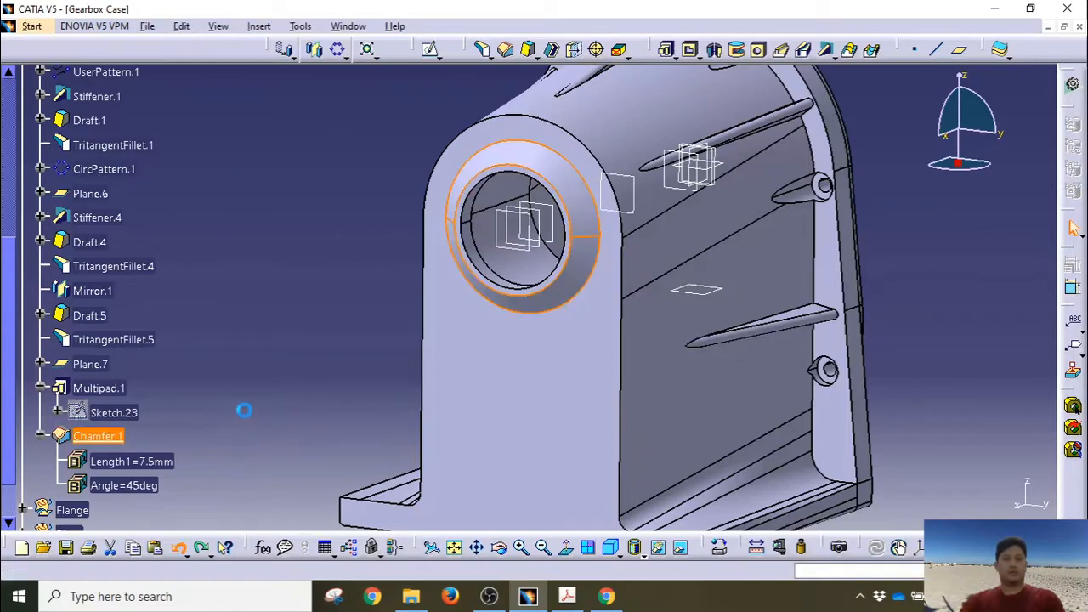
{"action": "key", "text": "ctrl+z"}
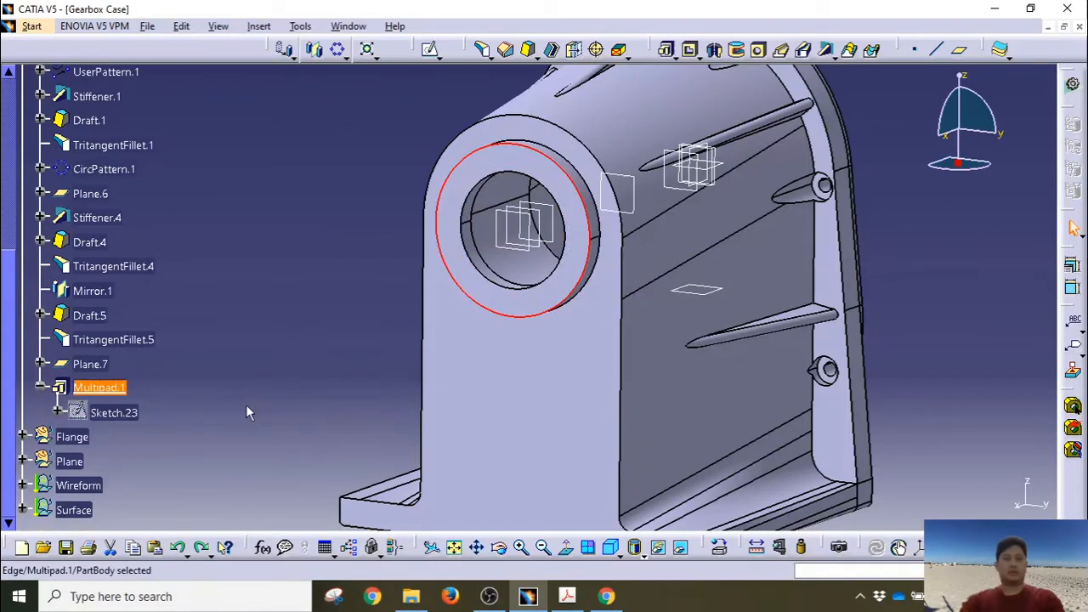
{"action": "left_click", "coordinate": [289, 317]}
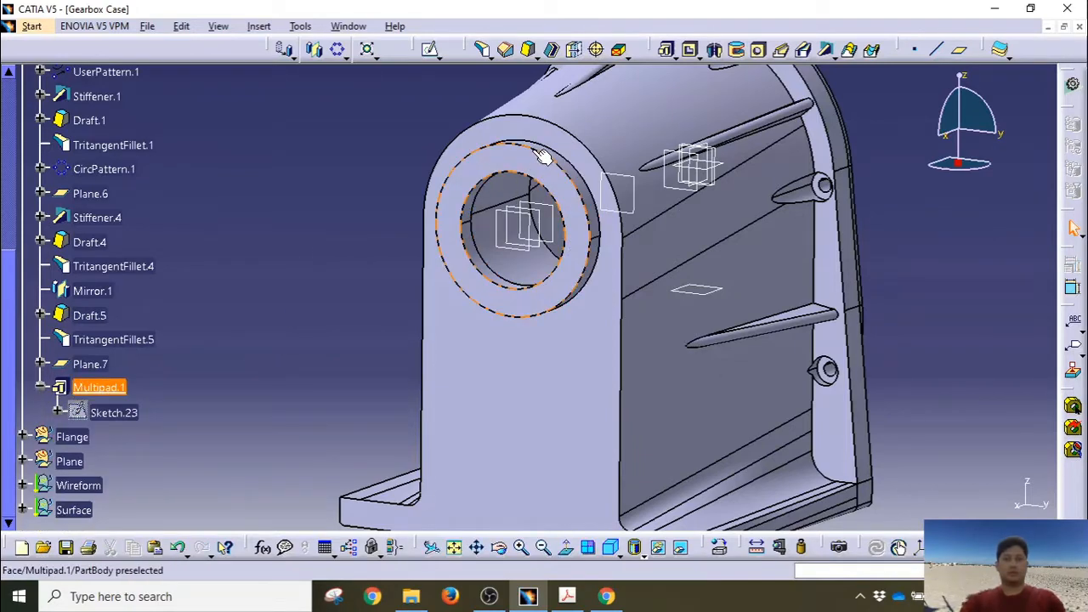
{"action": "middle_click_drag", "start_coordinate": [544, 155], "coordinate": [482, 351]}
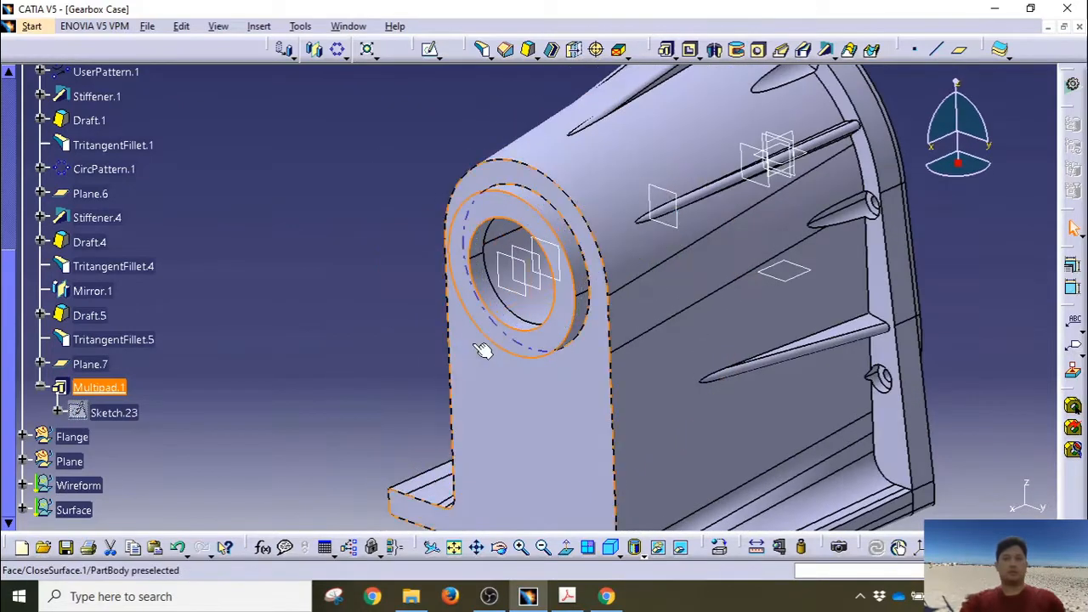
{"action": "left_click", "coordinate": [481, 351]}
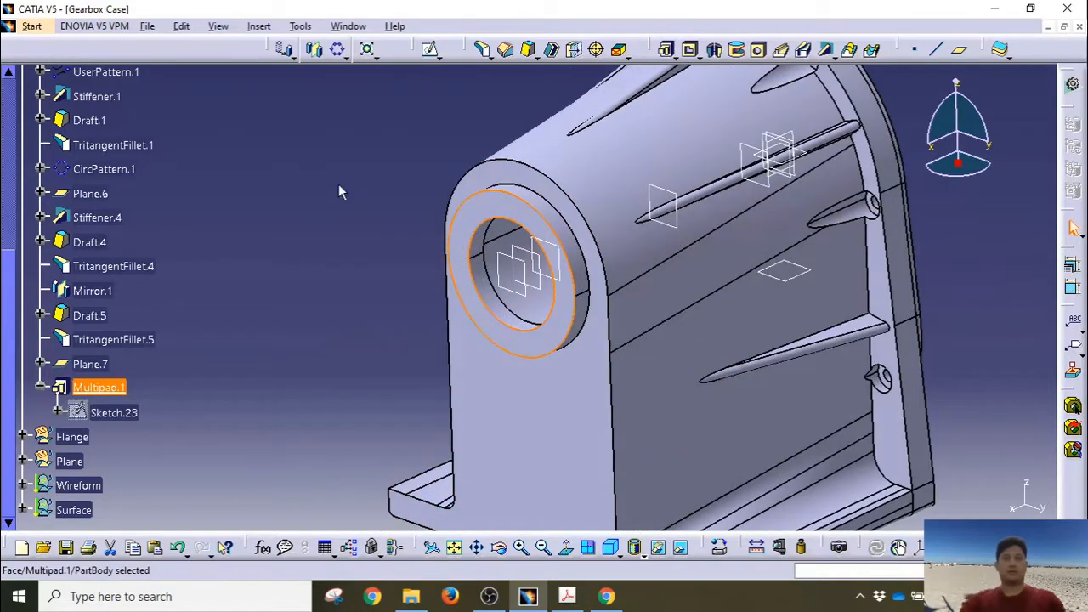
{"action": "left_click", "coordinate": [399, 155]}
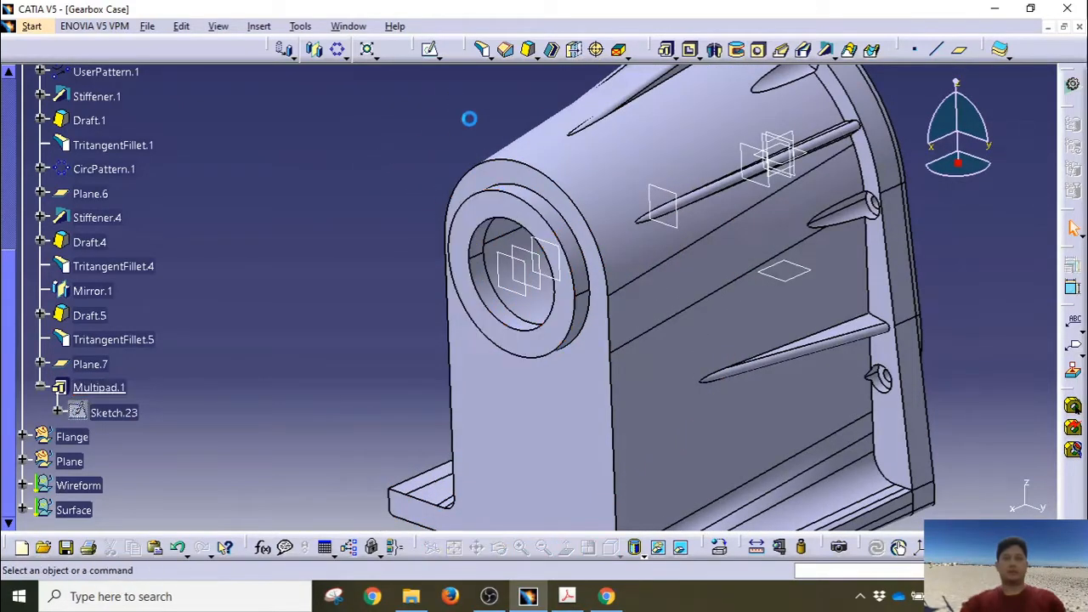
Step: Chamfer the boss's outer circular edge at 7.5 mm length and 30°
{"action": "left_click", "coordinate": [507, 50]}
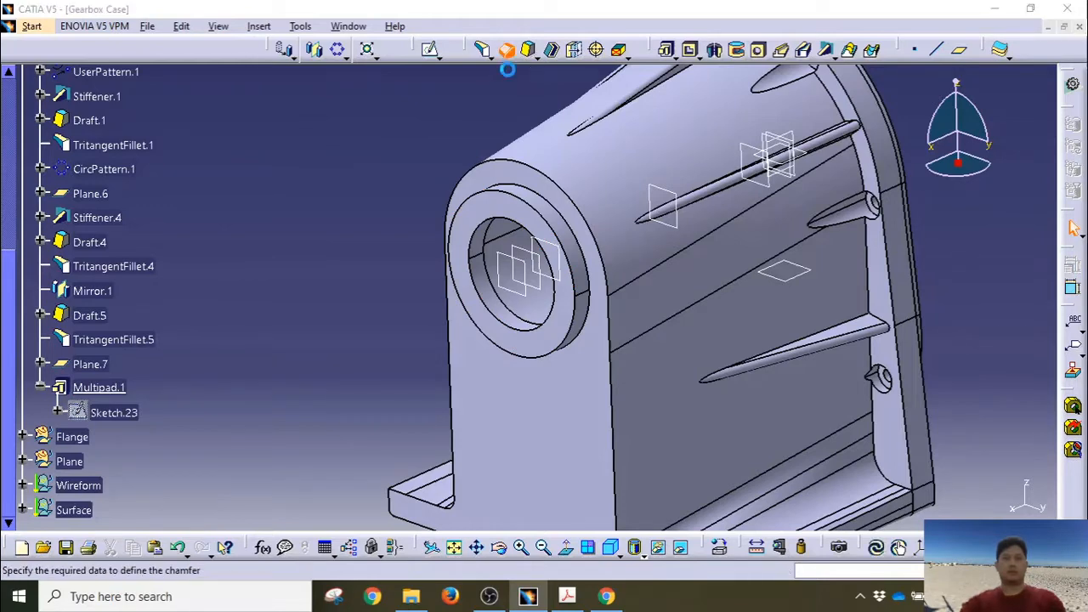
{"action": "left_click", "coordinate": [527, 198]}
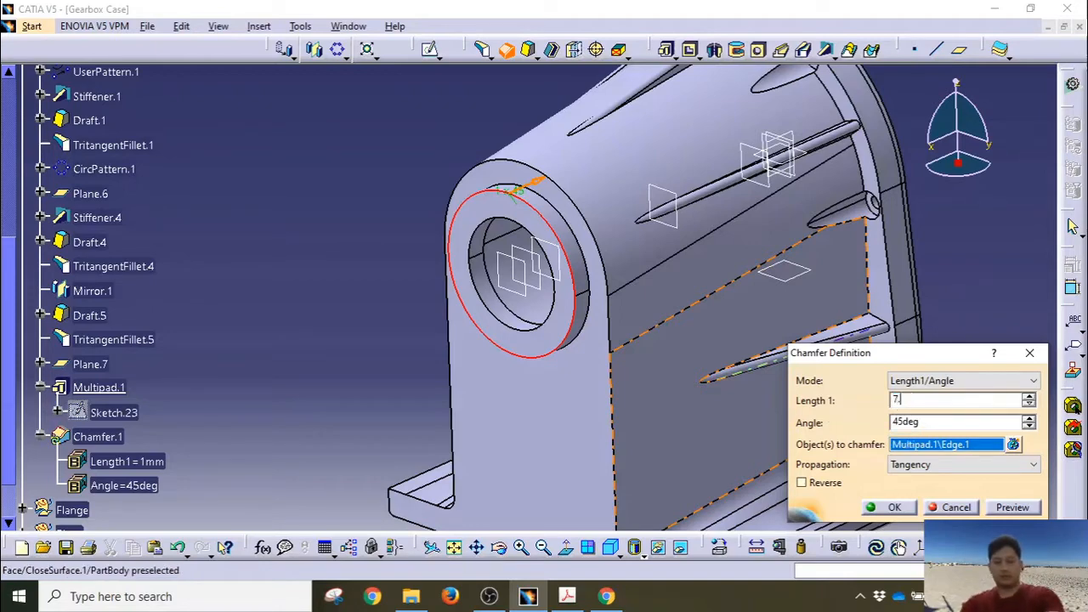
{"action": "key", "text": "Tab"}
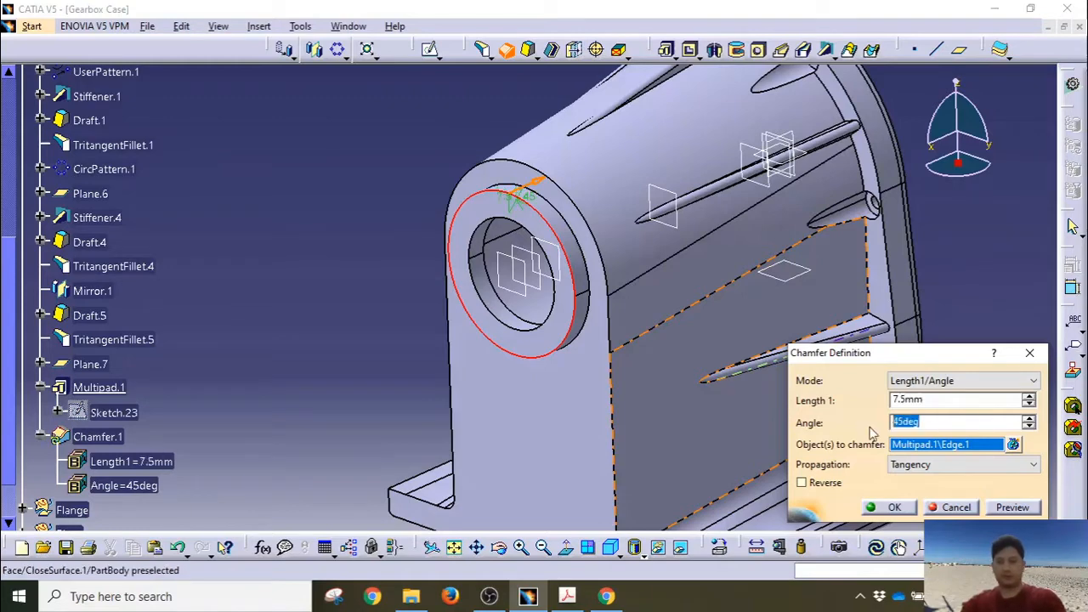
{"action": "left_click", "coordinate": [1012, 507]}
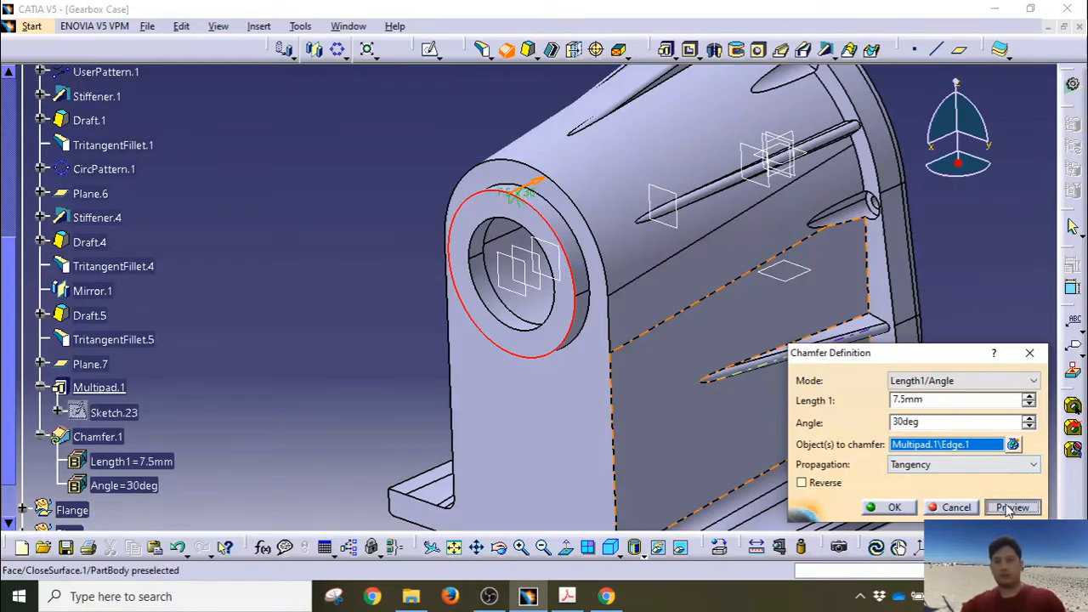
{"action": "left_click", "coordinate": [890, 507]}
{"action": "left_click", "coordinate": [367, 264]}
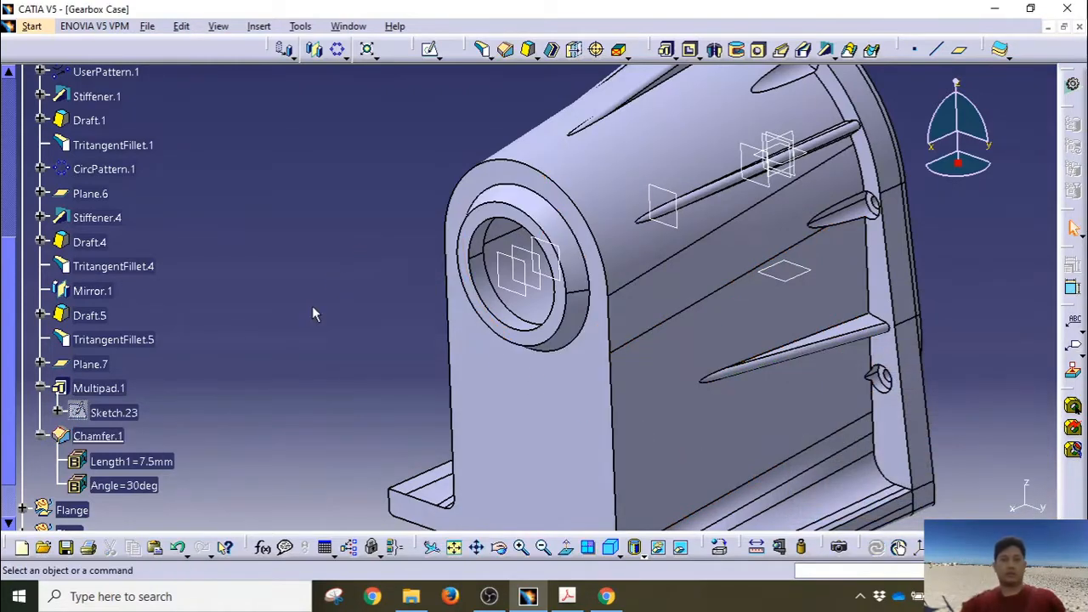
Step: Start a new sketch on the case's back face
{"action": "left_click", "coordinate": [461, 381]}
{"action": "middle_click_drag", "start_coordinate": [540, 358], "coordinate": [541, 283]}
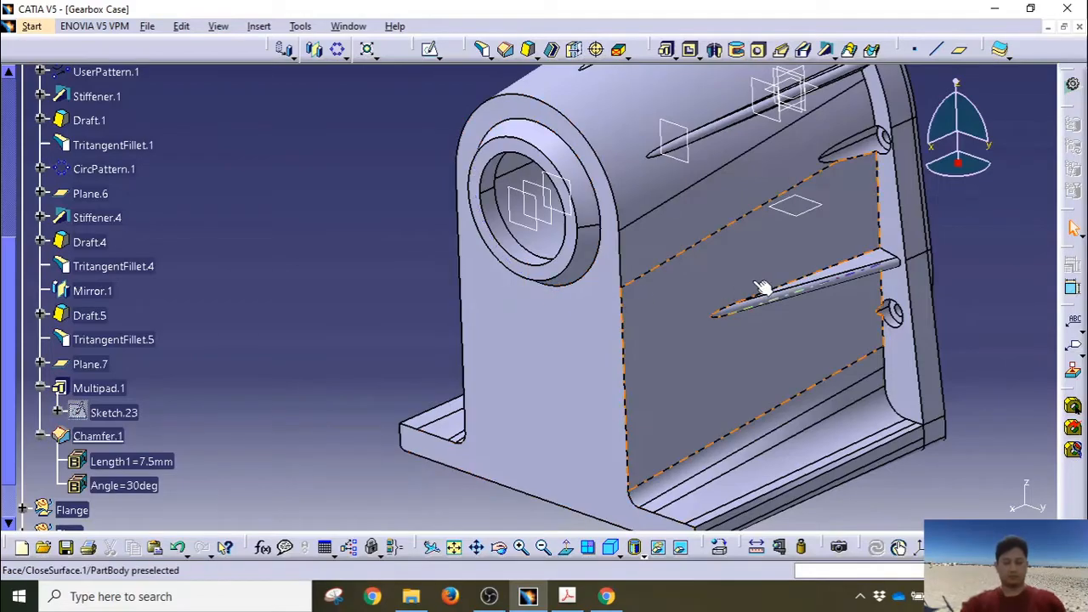
{"action": "middle_click_drag", "start_coordinate": [760, 286], "coordinate": [572, 266]}
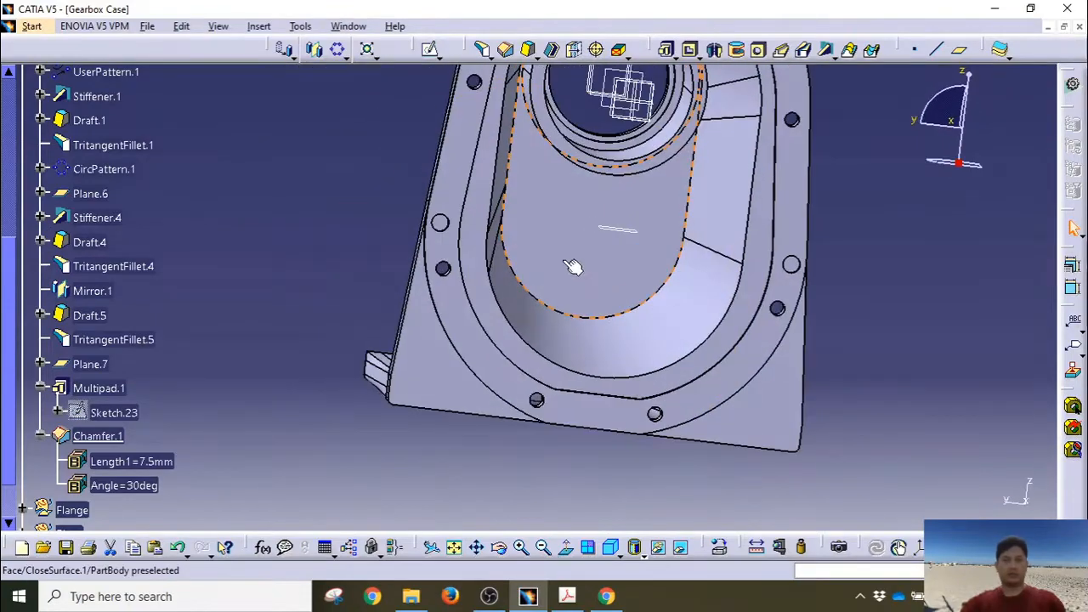
{"action": "left_click", "coordinate": [564, 226]}
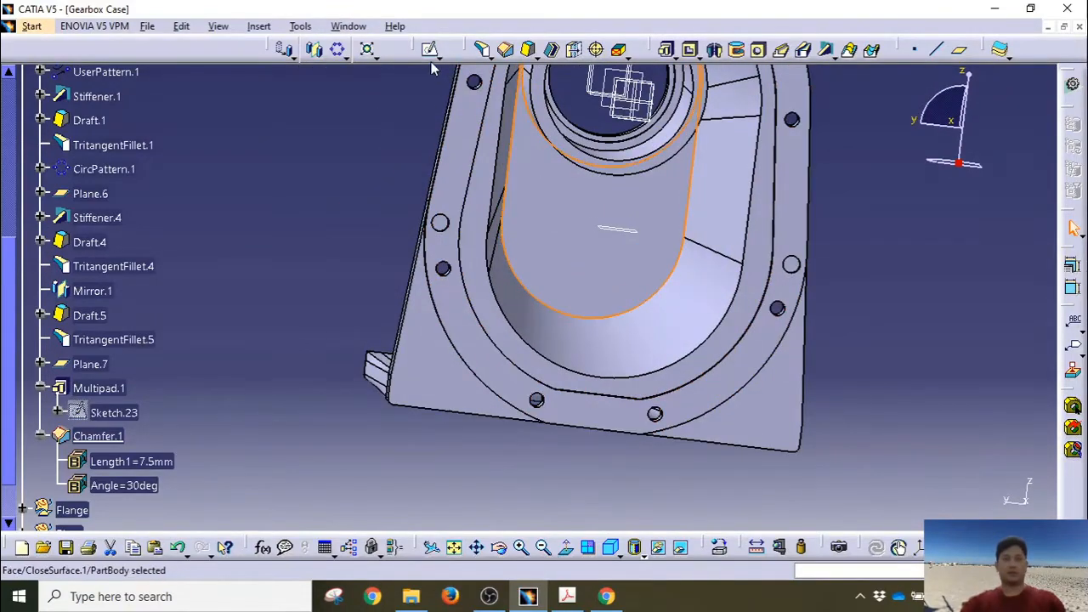
{"action": "left_click", "coordinate": [430, 51]}
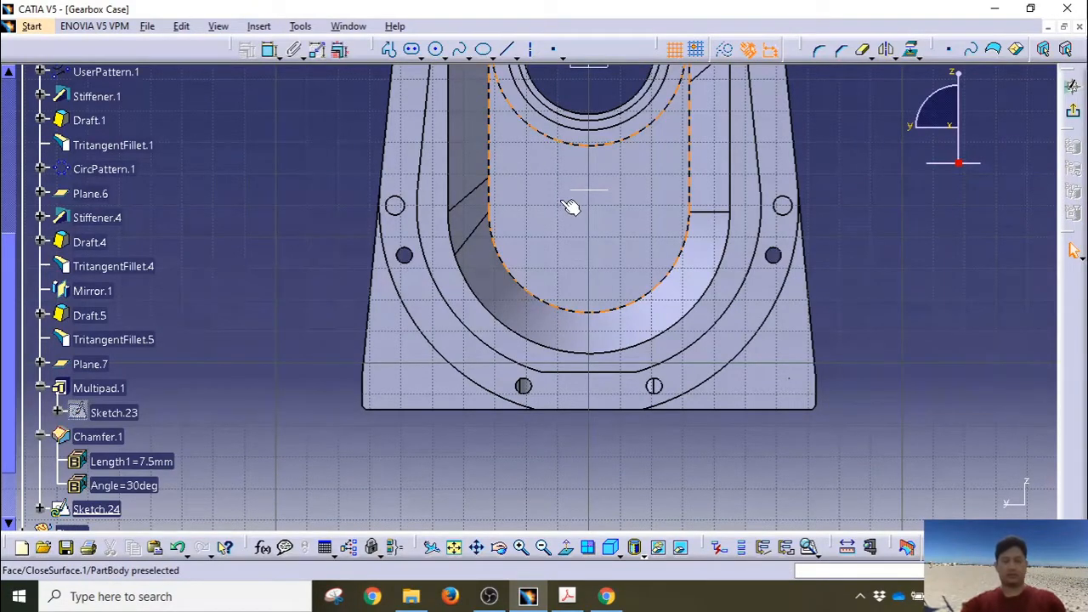
{"action": "mouse_move", "coordinate": [569, 208]}
{"action": "middle_mouse_down"}
{"action": "mouse_move", "coordinate": [570, 252]}
{"action": "mouse_move", "coordinate": [467, 284]}
{"action": "middle_mouse_up"}
Step: Draw a circle below the bore and constrain its diameter to 24 mm
{"action": "left_click", "coordinate": [437, 49]}
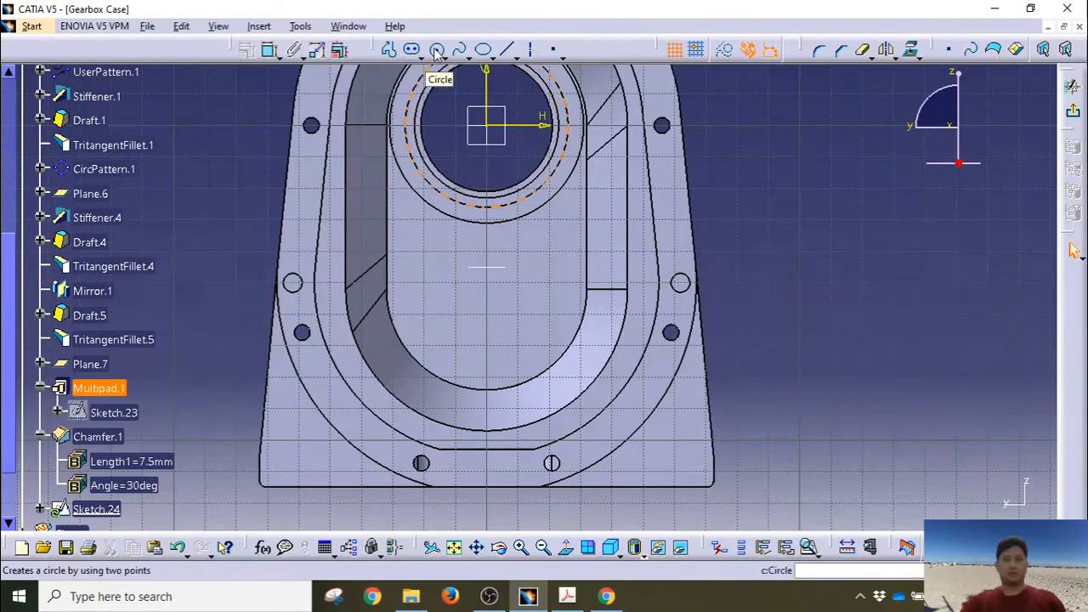
{"action": "left_click", "coordinate": [437, 51]}
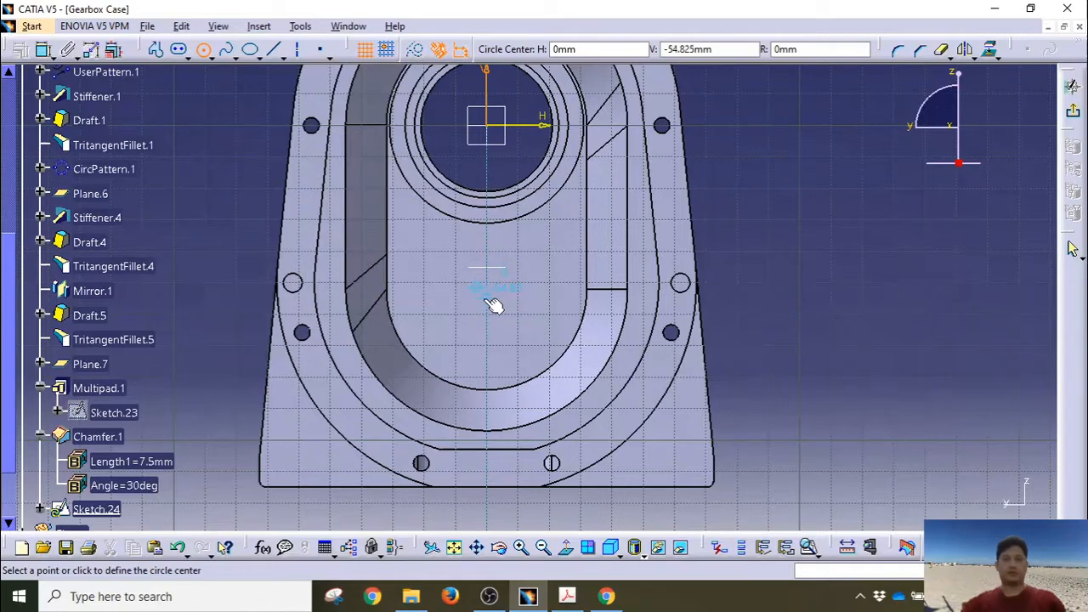
{"action": "left_click", "coordinate": [491, 294]}
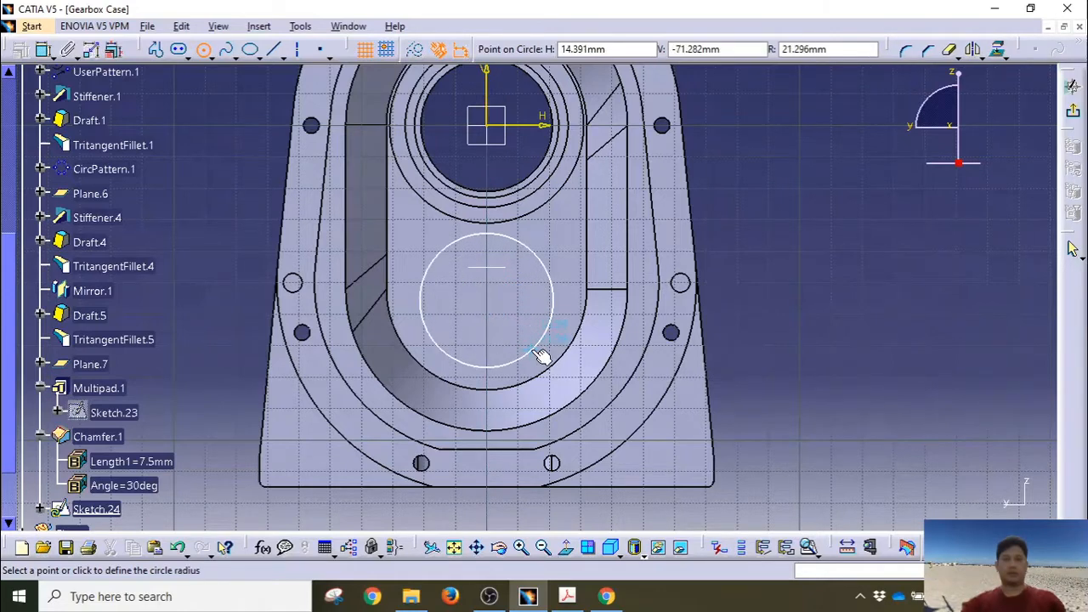
{"action": "left_click", "coordinate": [528, 347]}
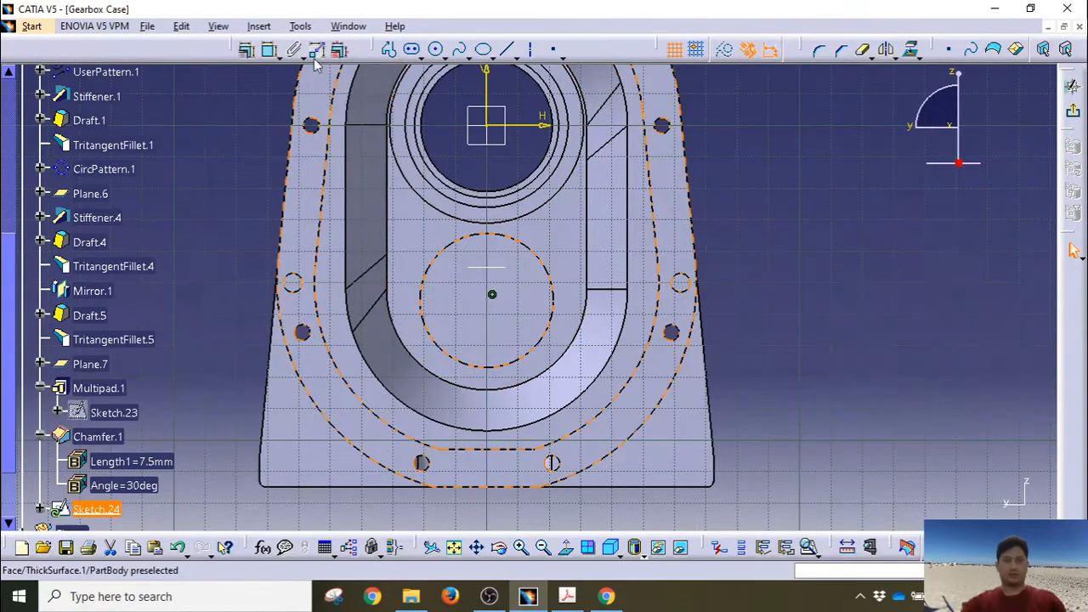
{"action": "left_click", "coordinate": [270, 52]}
{"action": "left_click", "coordinate": [444, 249]}
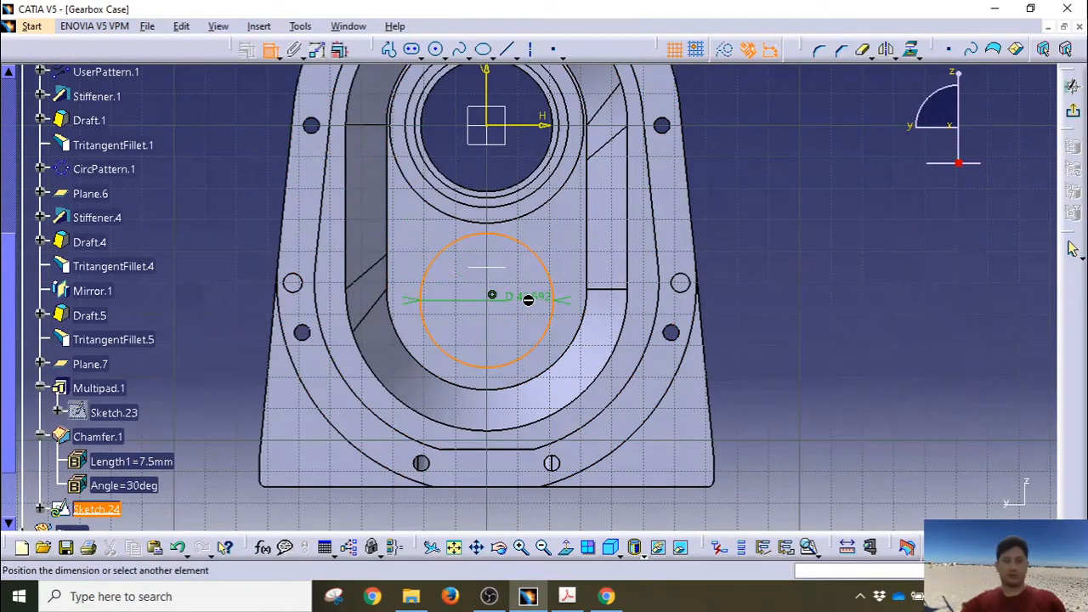
{"action": "left_click", "coordinate": [528, 299]}
{"action": "double_click", "coordinate": [527, 296]}
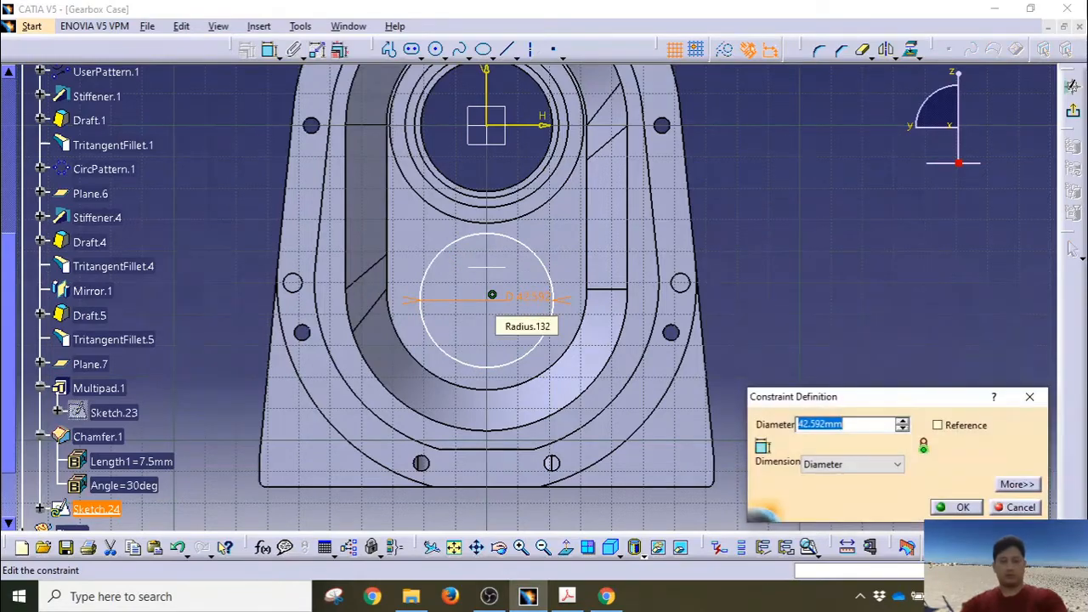
{"action": "key", "text": "Return"}
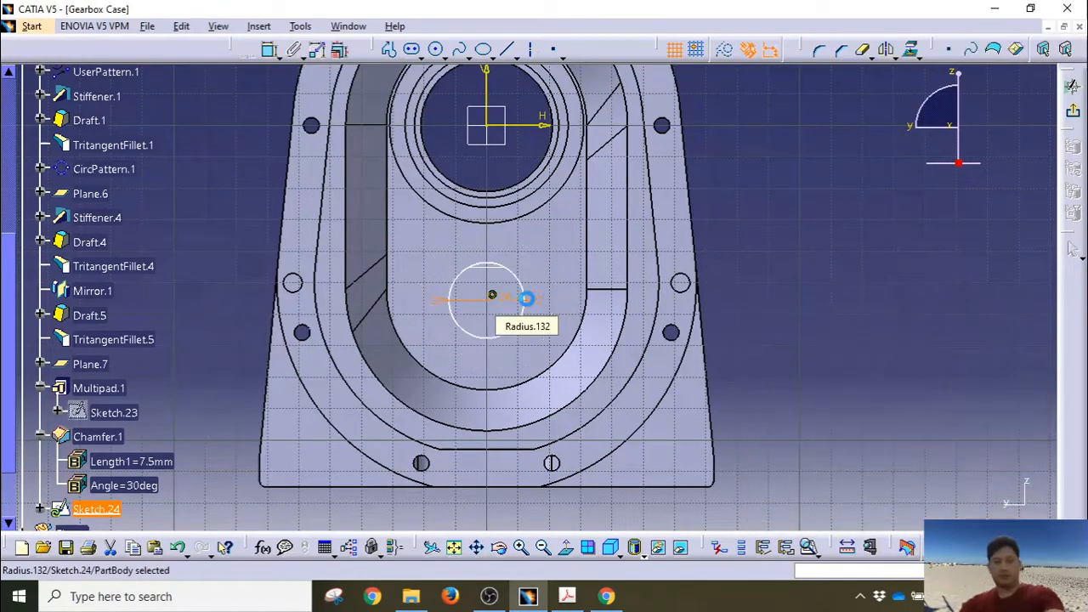
Step: Begin a second circle on the same centre, then cancel it and zoom back out
{"action": "left_click", "coordinate": [473, 298]}
{"action": "middle_click_drag", "start_coordinate": [472, 297], "coordinate": [472, 128]}
{"action": "middle_click_drag", "start_coordinate": [442, 312], "coordinate": [535, 273]}
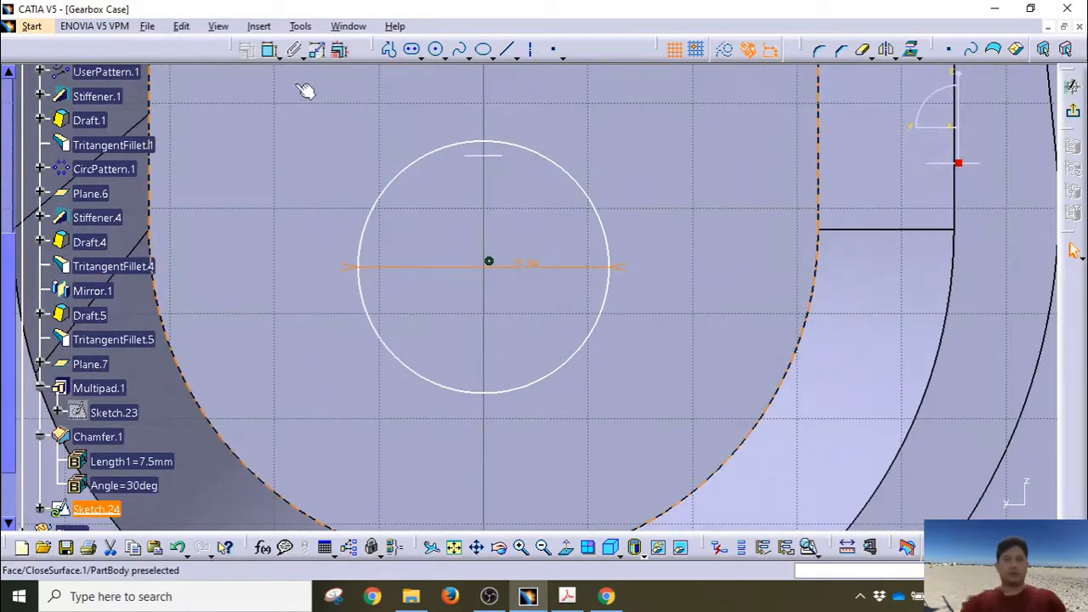
{"action": "left_click", "coordinate": [435, 49]}
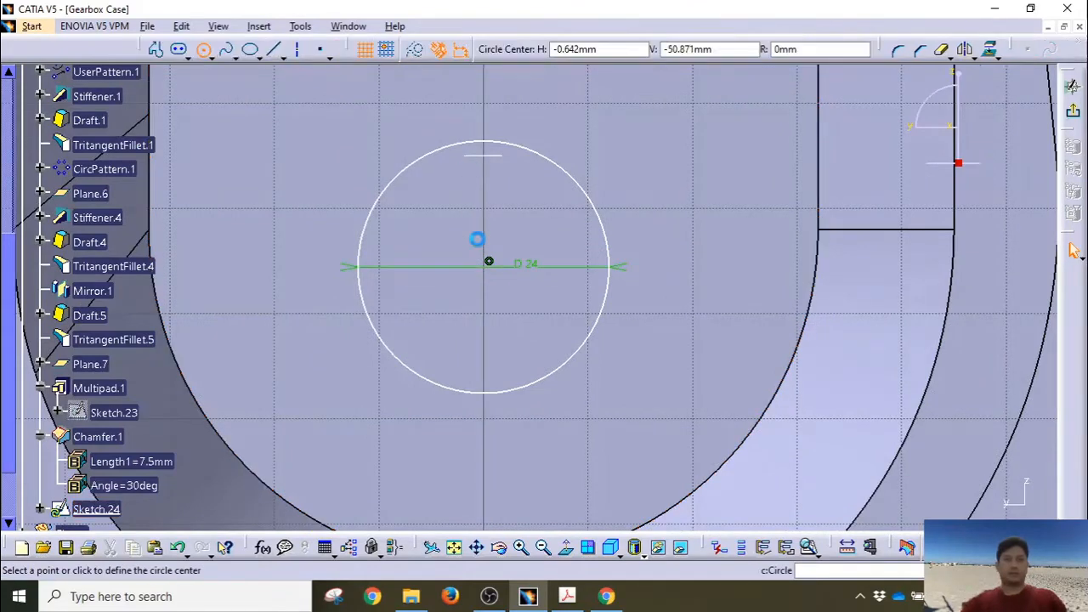
{"action": "left_click", "coordinate": [489, 263]}
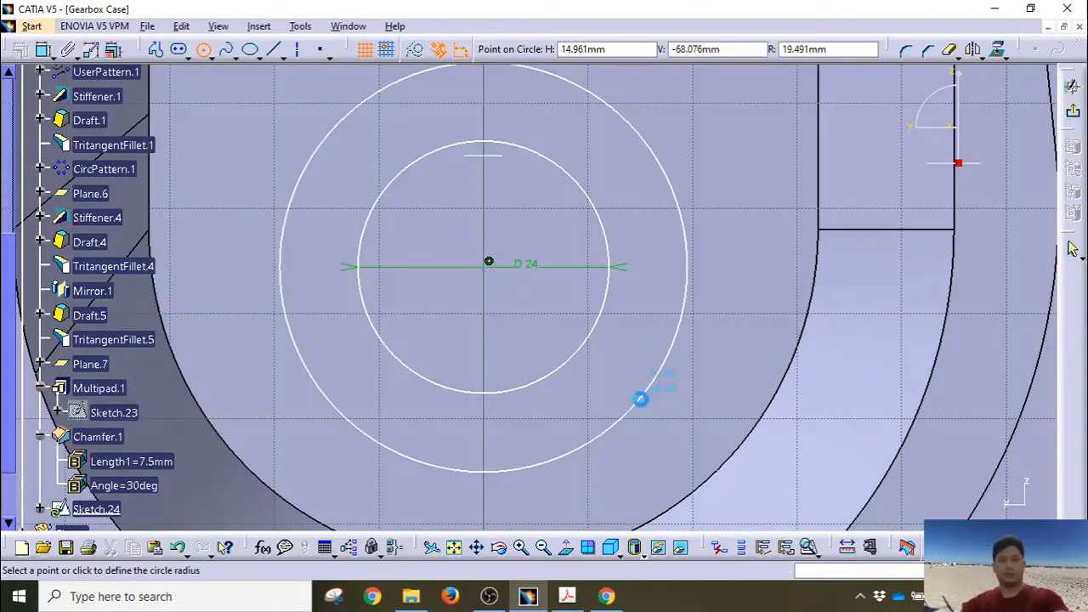
{"action": "key", "text": "Escape"}
{"action": "mouse_move", "coordinate": [522, 287]}
{"action": "middle_mouse_down"}
{"action": "mouse_move", "coordinate": [549, 365]}
{"action": "mouse_move", "coordinate": [544, 386]}
{"action": "middle_mouse_up"}
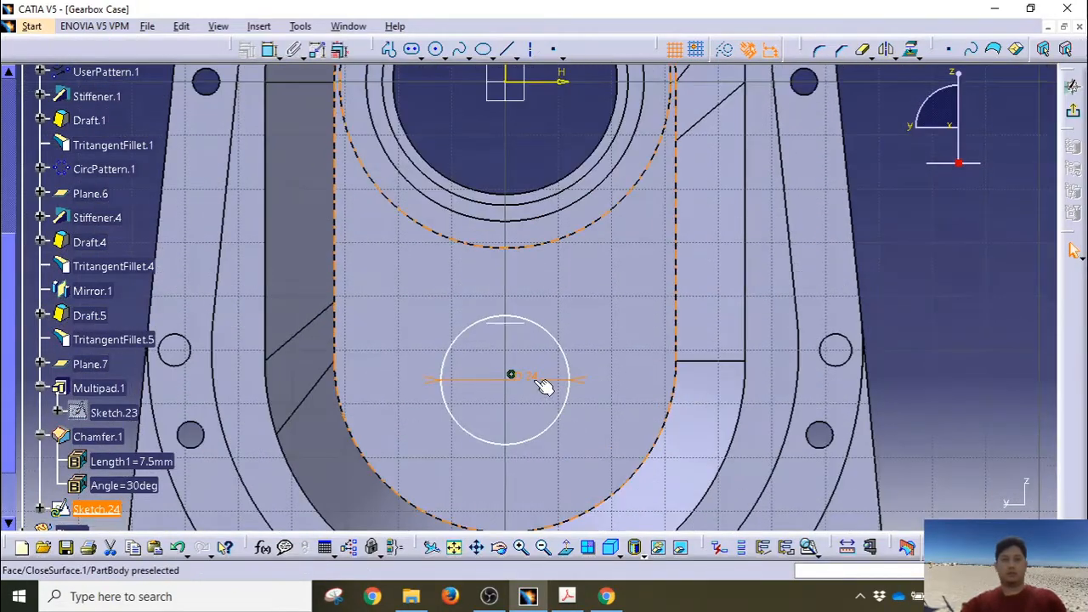
Step: Constrain the 24 mm circle's centre 56 mm vertically from the sketch origin
{"action": "left_click", "coordinate": [506, 379]}
{"action": "middle_click_drag", "start_coordinate": [551, 280], "coordinate": [553, 347]}
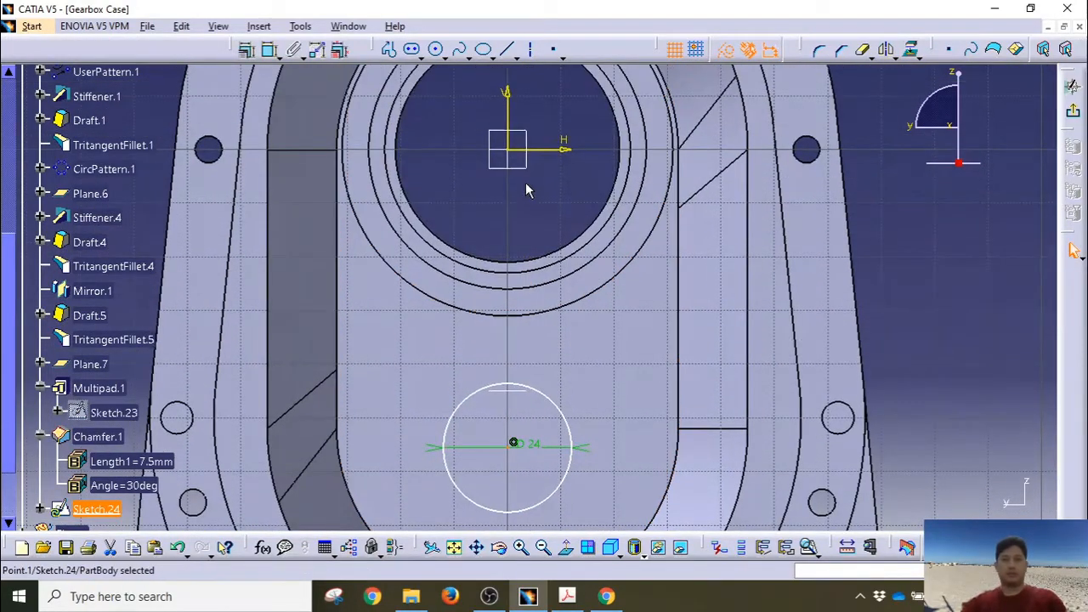
{"action": "left_click", "coordinate": [508, 149], "text": "ctrl"}
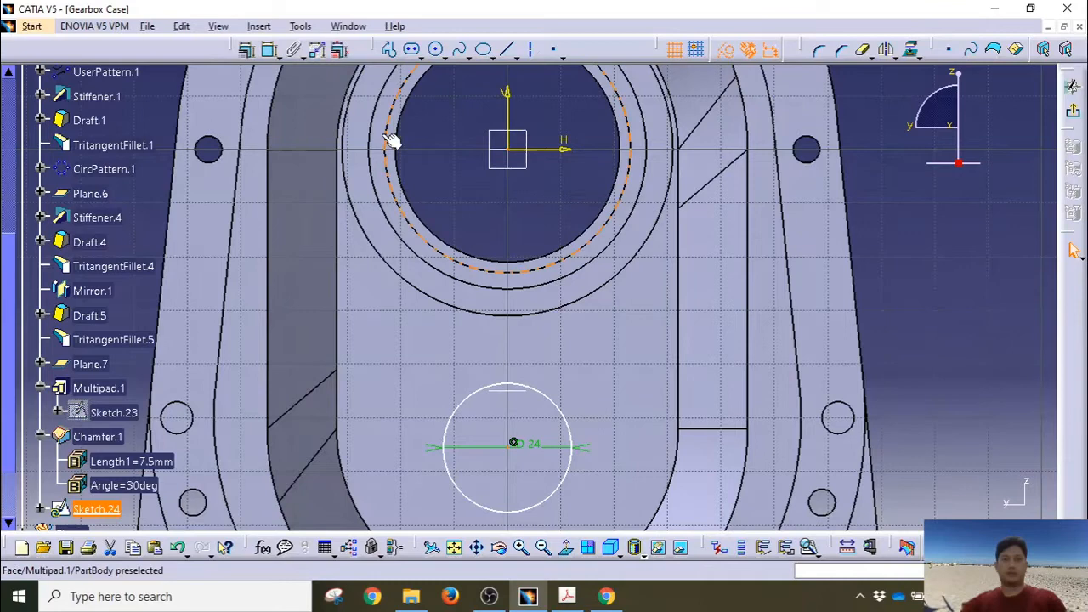
{"action": "left_click", "coordinate": [268, 51]}
{"action": "left_click", "coordinate": [396, 301]}
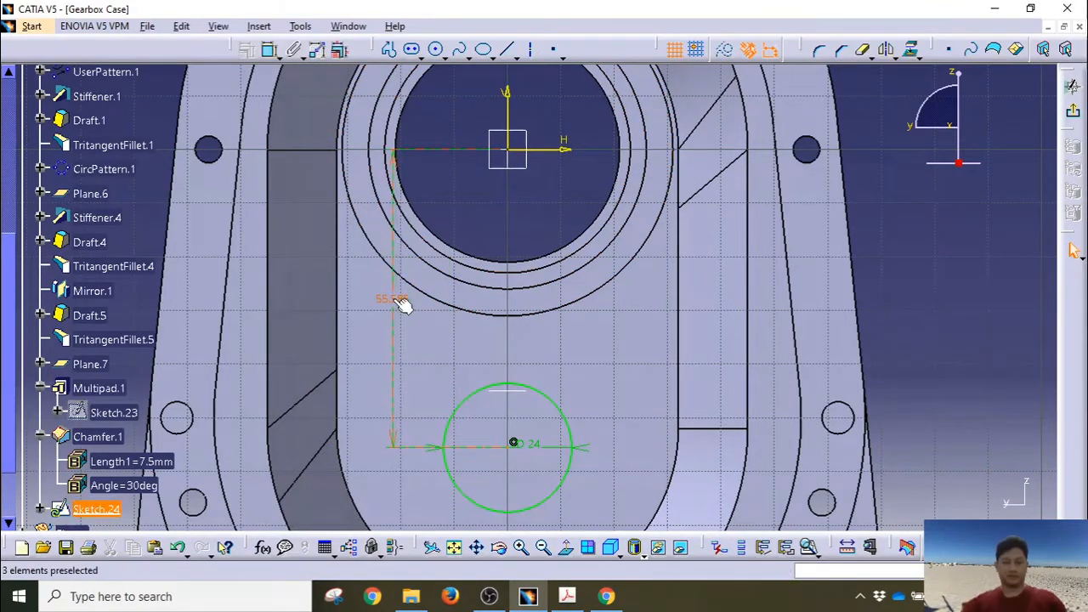
{"action": "double_click", "coordinate": [397, 303]}
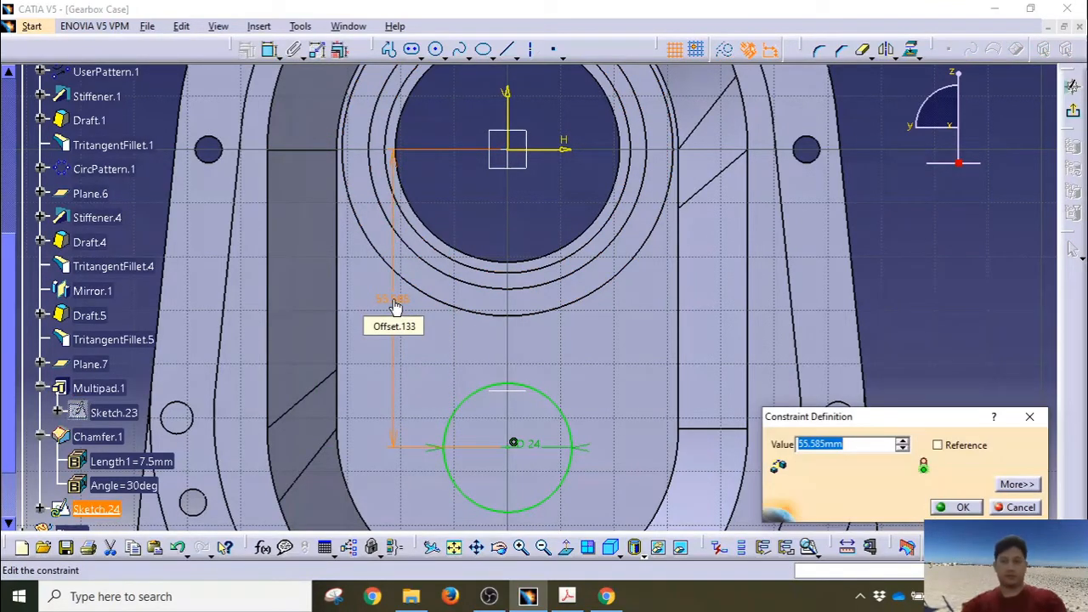
{"action": "key", "text": "Return"}
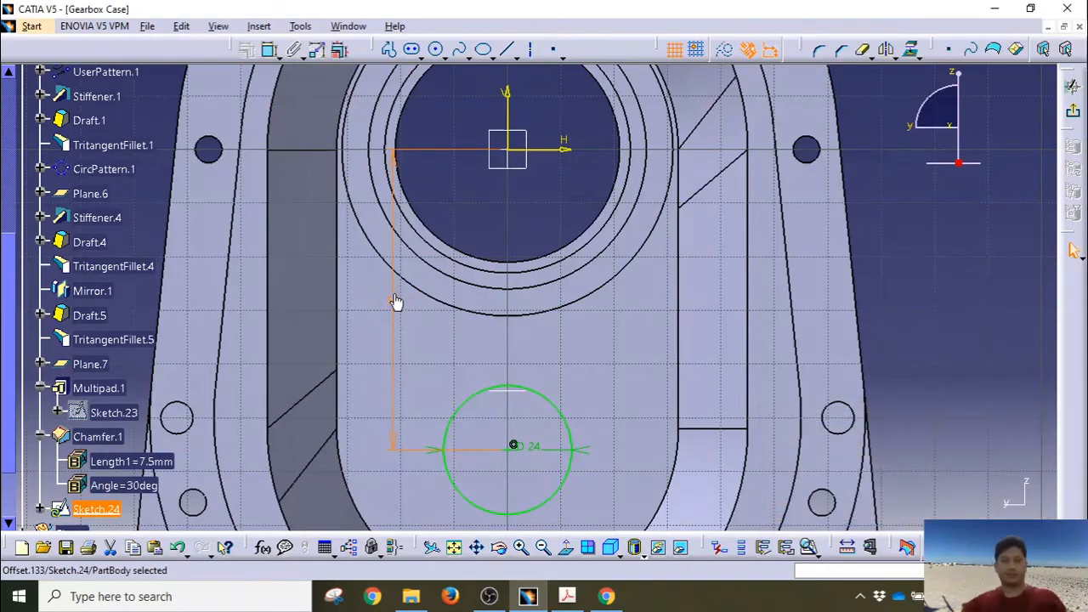
{"action": "left_click", "coordinate": [530, 218]}
Step: Draw a concentric circle around the 24 mm circle and set its diameter to 32 mm
{"action": "mouse_move", "coordinate": [530, 218]}
{"action": "middle_mouse_down"}
{"action": "mouse_move", "coordinate": [511, 165]}
{"action": "mouse_move", "coordinate": [506, 83]}
{"action": "middle_mouse_up"}
{"action": "middle_click_drag", "start_coordinate": [508, 168], "coordinate": [484, 92]}
{"action": "left_click", "coordinate": [437, 50]}
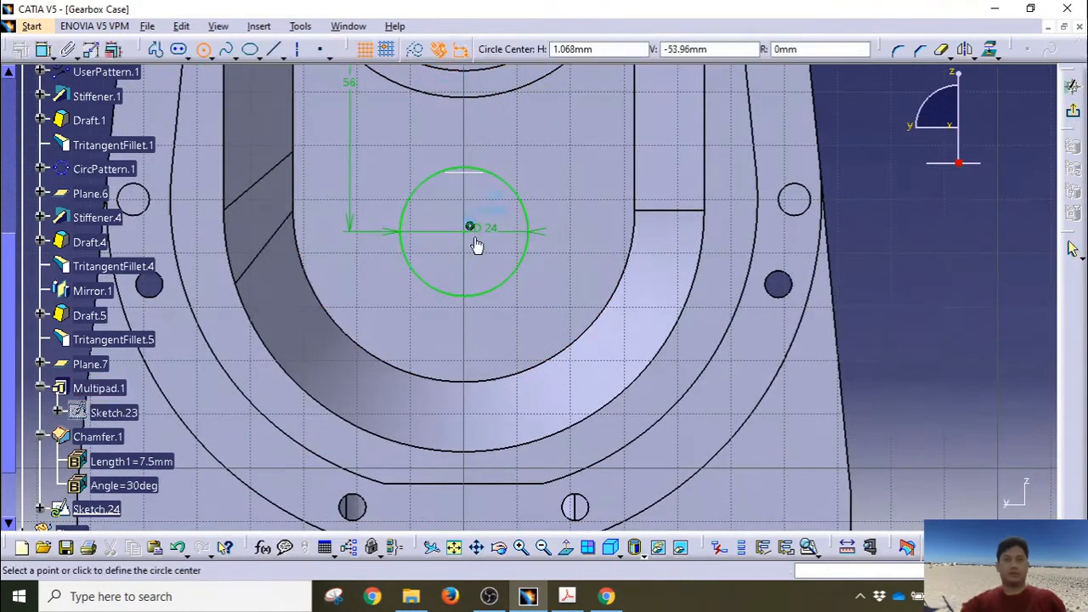
{"action": "left_click", "coordinate": [472, 235]}
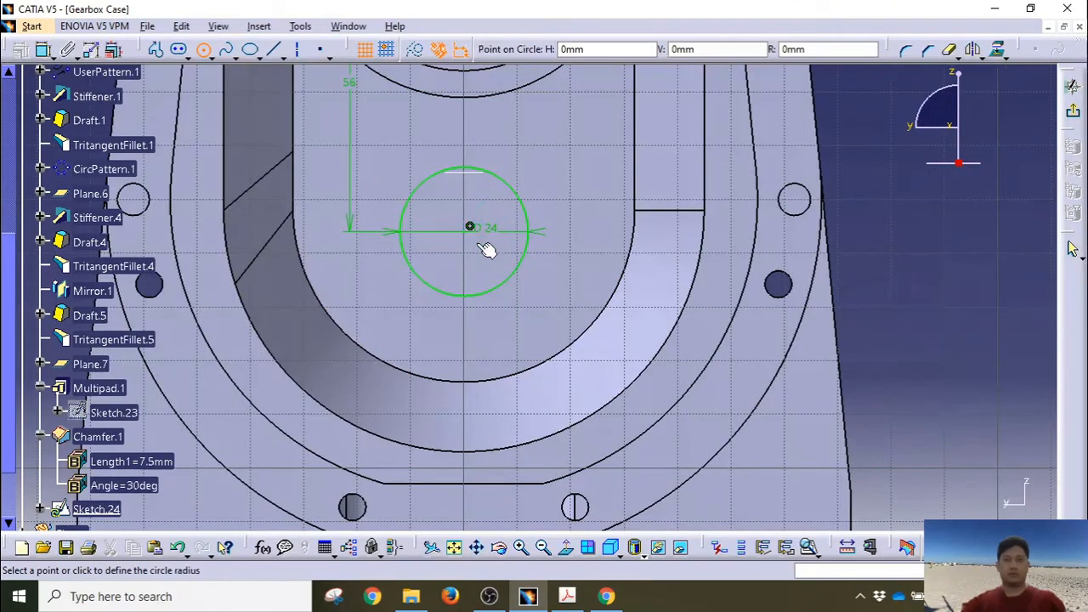
{"action": "left_click", "coordinate": [546, 299]}
{"action": "left_click", "coordinate": [271, 51]}
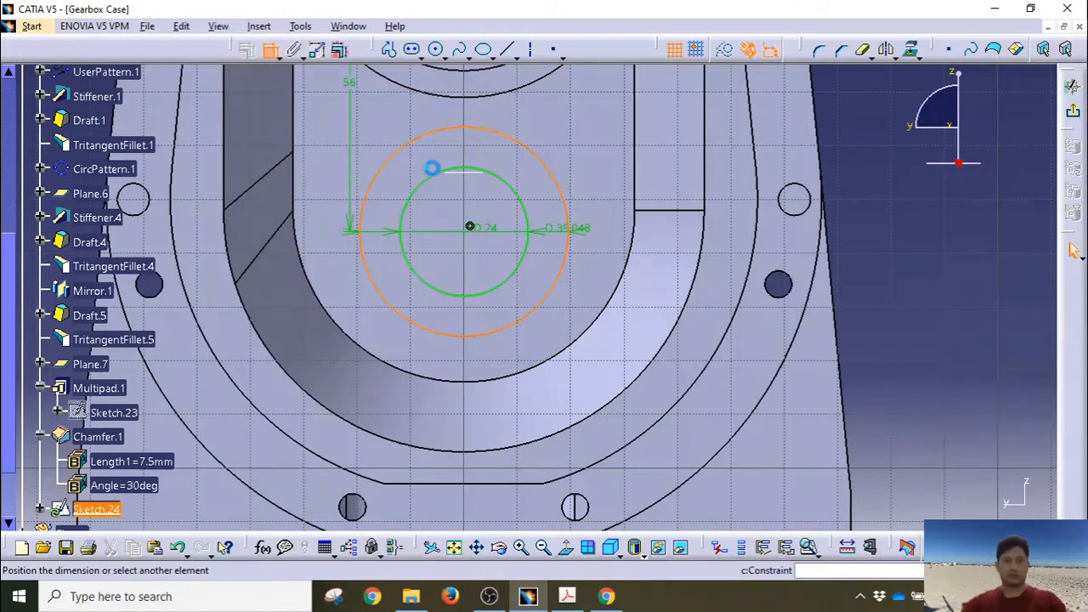
{"action": "left_click", "coordinate": [551, 211]}
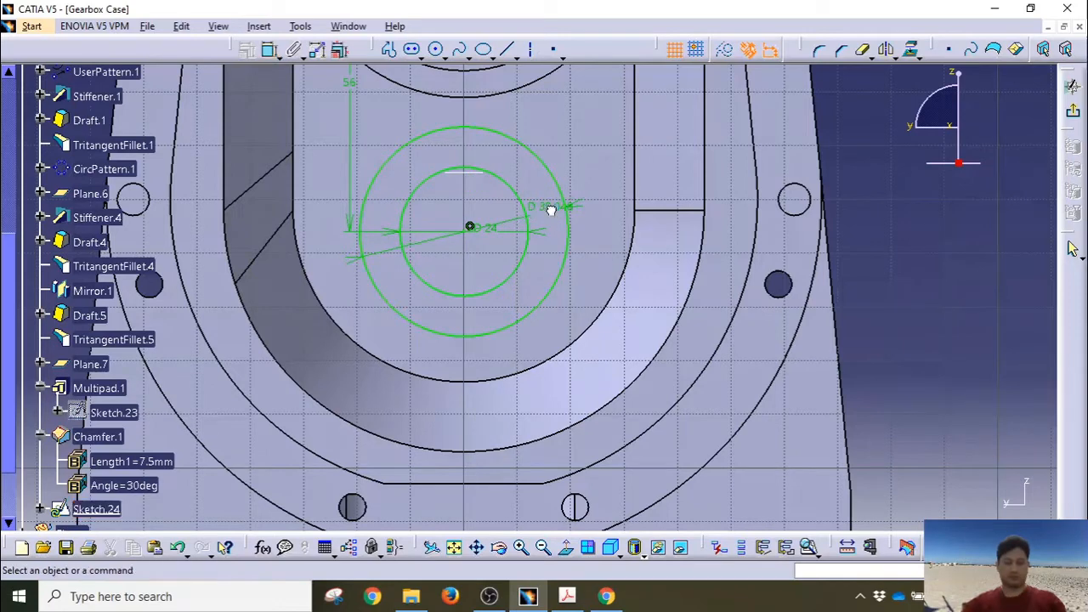
{"action": "double_click", "coordinate": [550, 214]}
{"action": "type", "text": "32mm"}
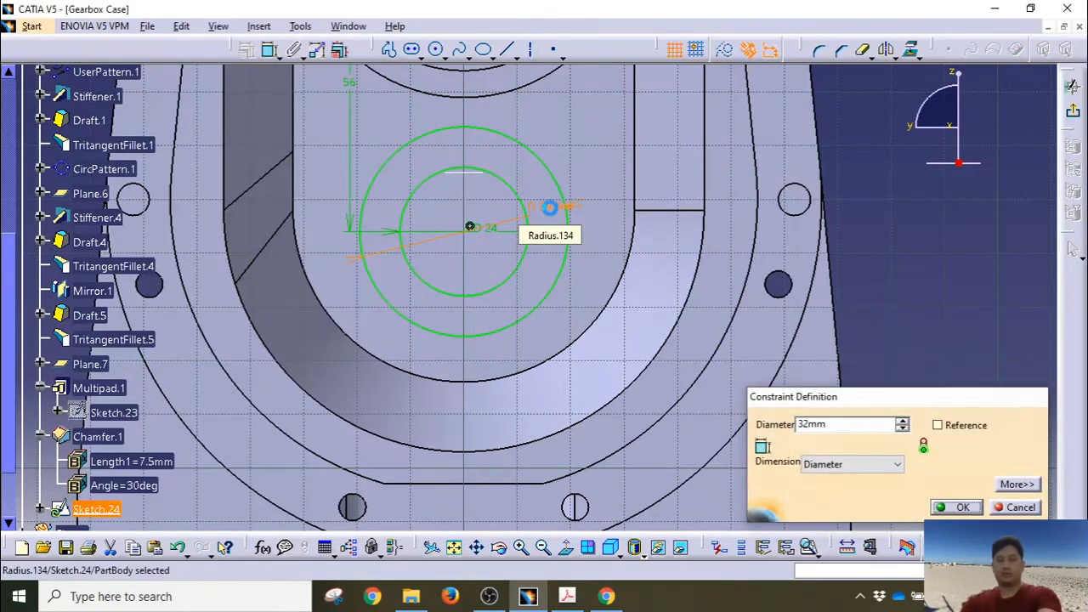
{"action": "key", "text": "Return"}
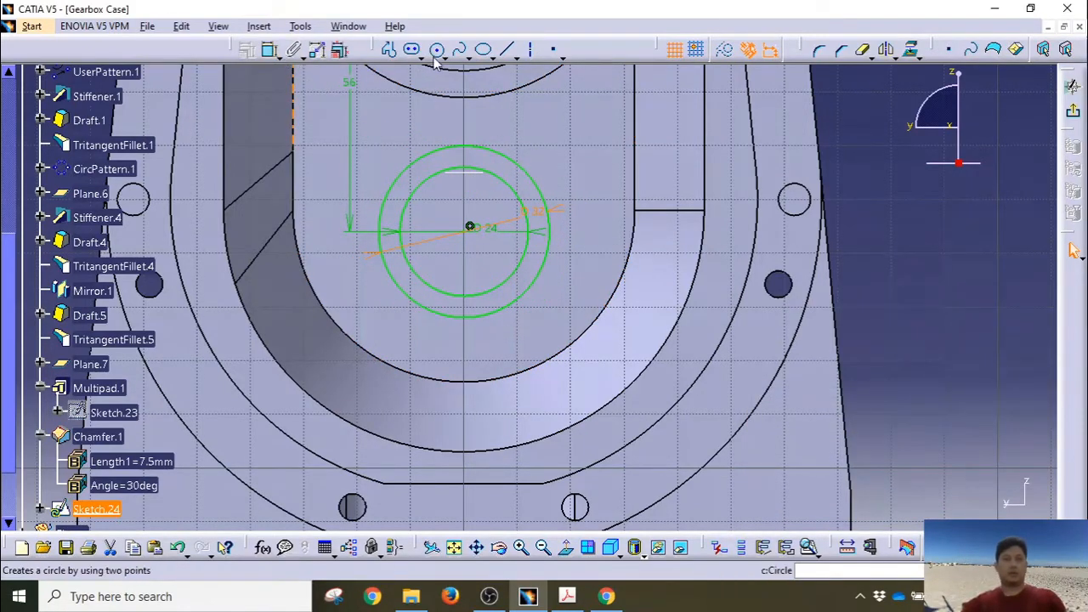
Step: Add a third concentric circle and dimension its diameter at 43.436 mm
{"action": "left_click", "coordinate": [470, 227]}
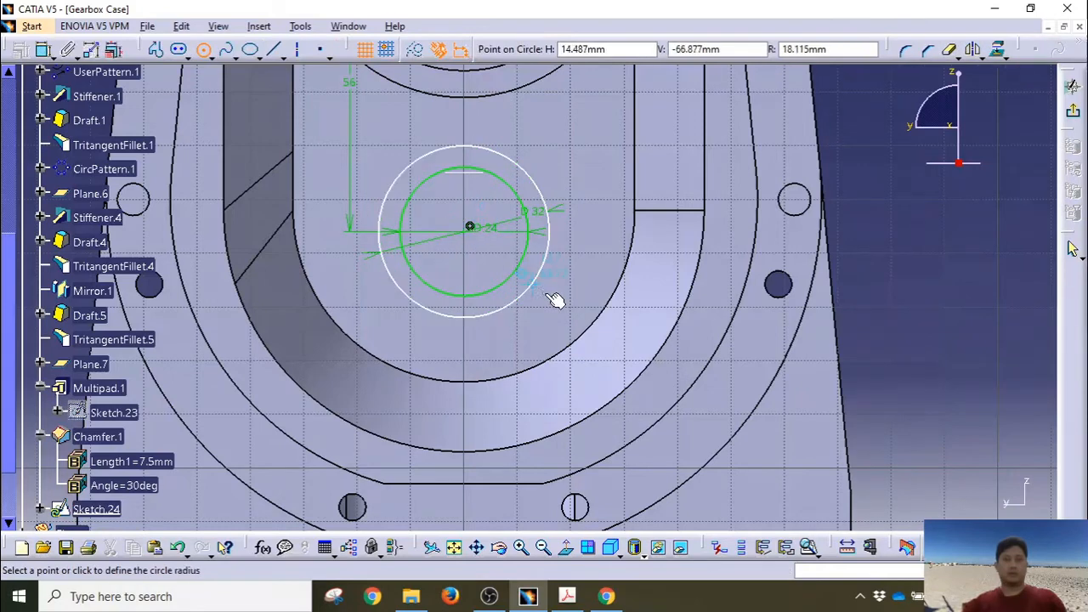
{"action": "left_click", "coordinate": [557, 302]}
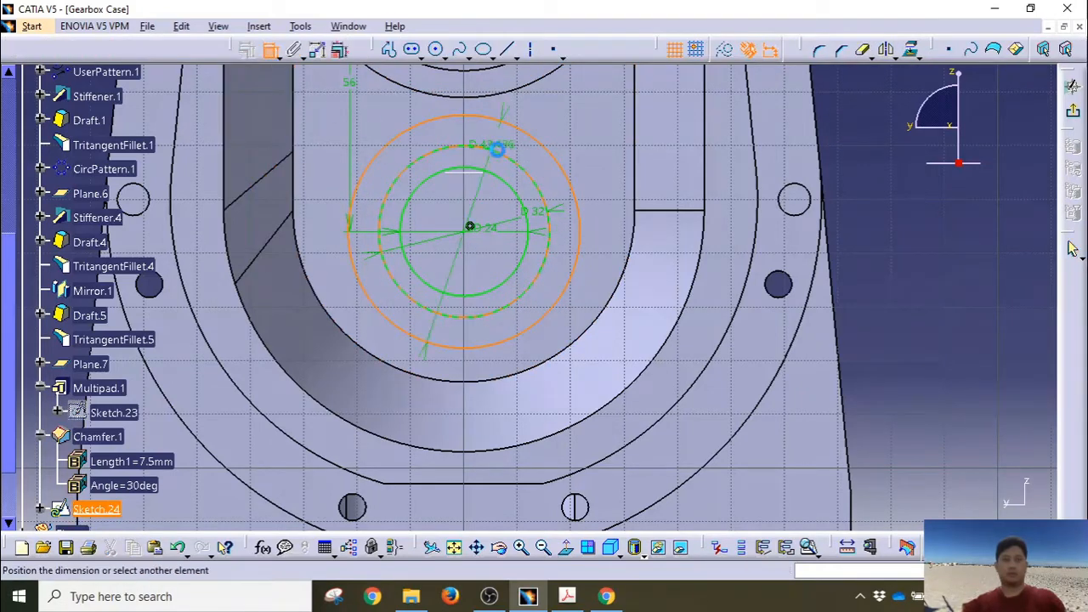
{"action": "left_click", "coordinate": [540, 162]}
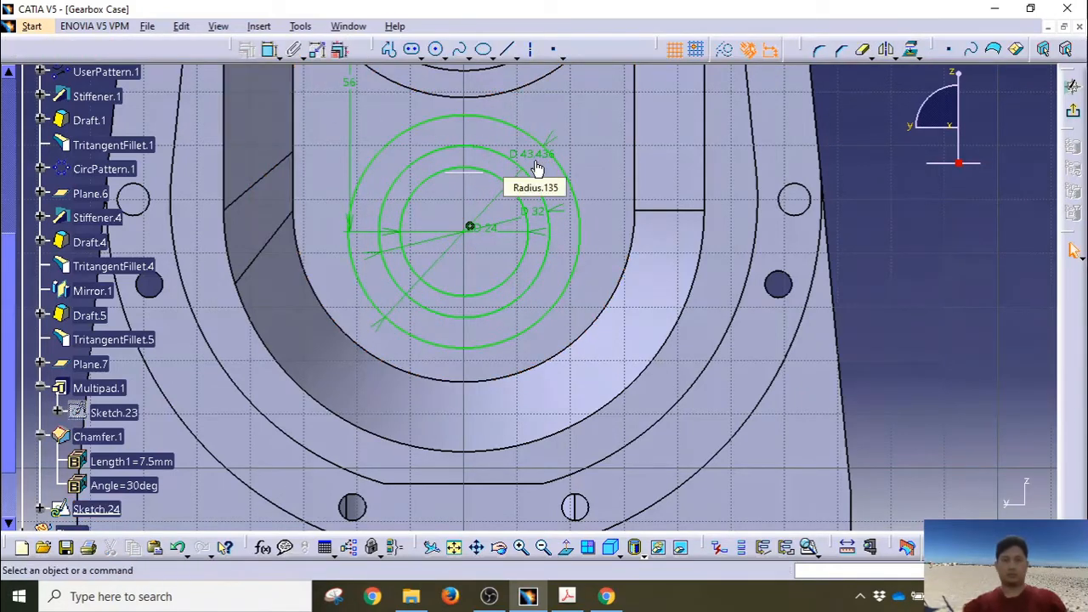
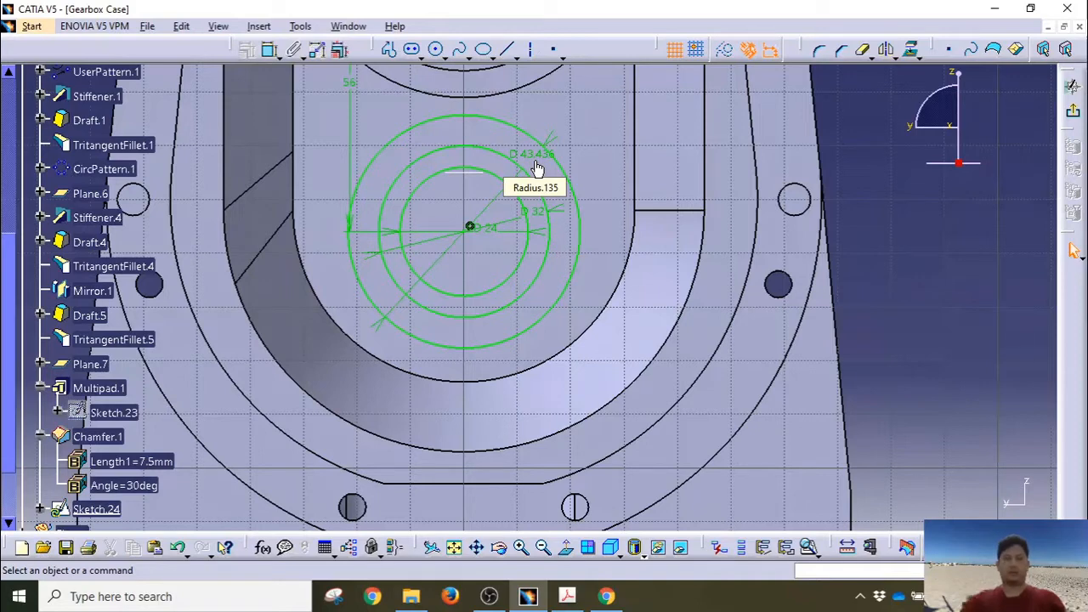
Step: Change the outer circle's 43.436 diameter to 42 mm and exit the sketch to Part Design
{"action": "double_click", "coordinate": [537, 169]}
{"action": "type", "text": "42"}
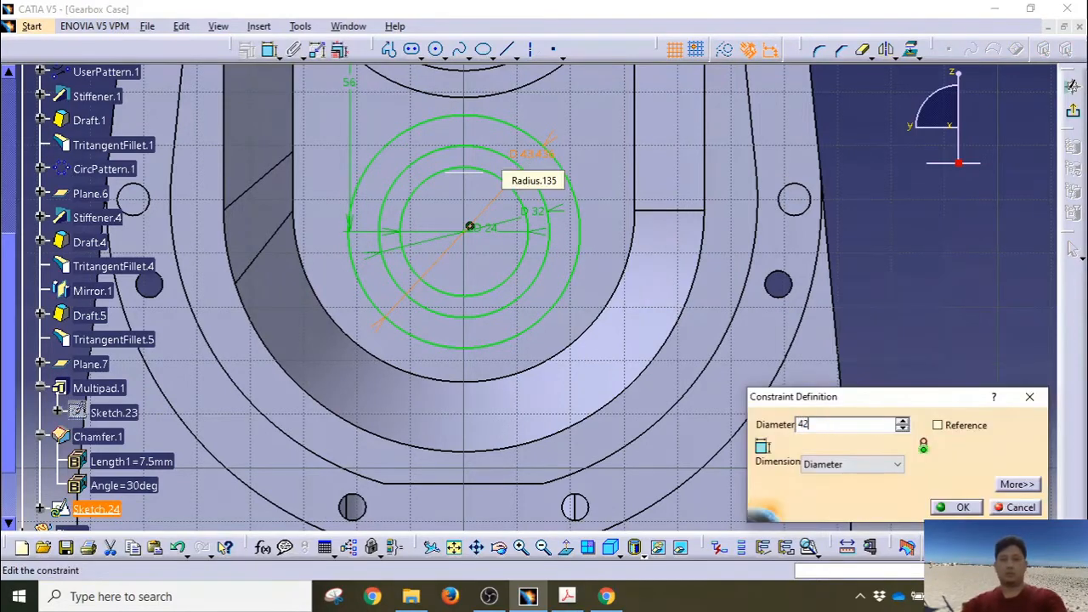
{"action": "left_click", "coordinate": [956, 507]}
{"action": "left_click", "coordinate": [780, 285]}
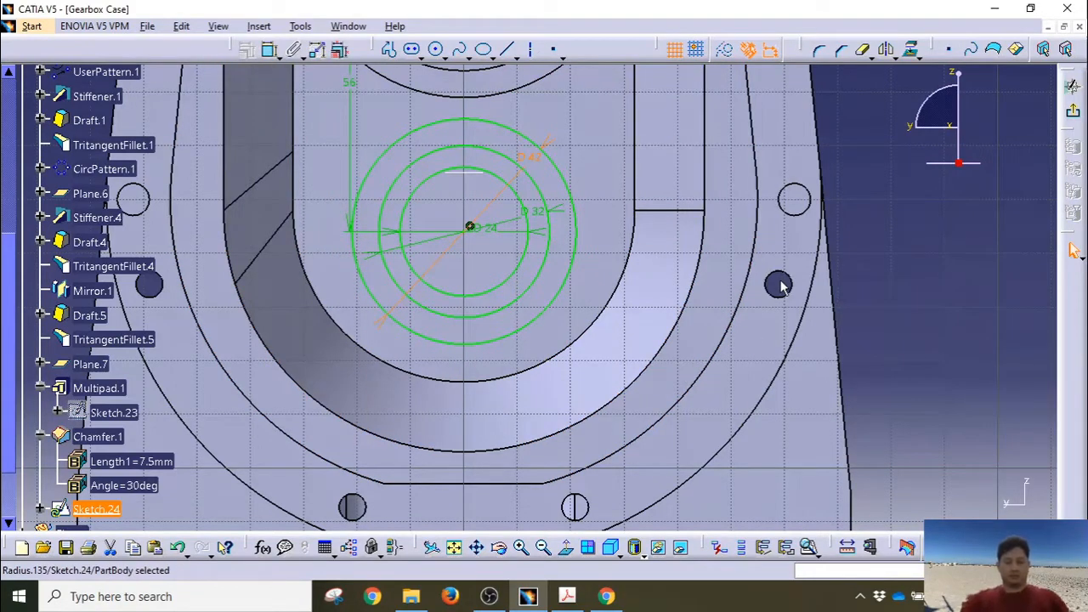
{"action": "left_click", "coordinate": [1075, 115]}
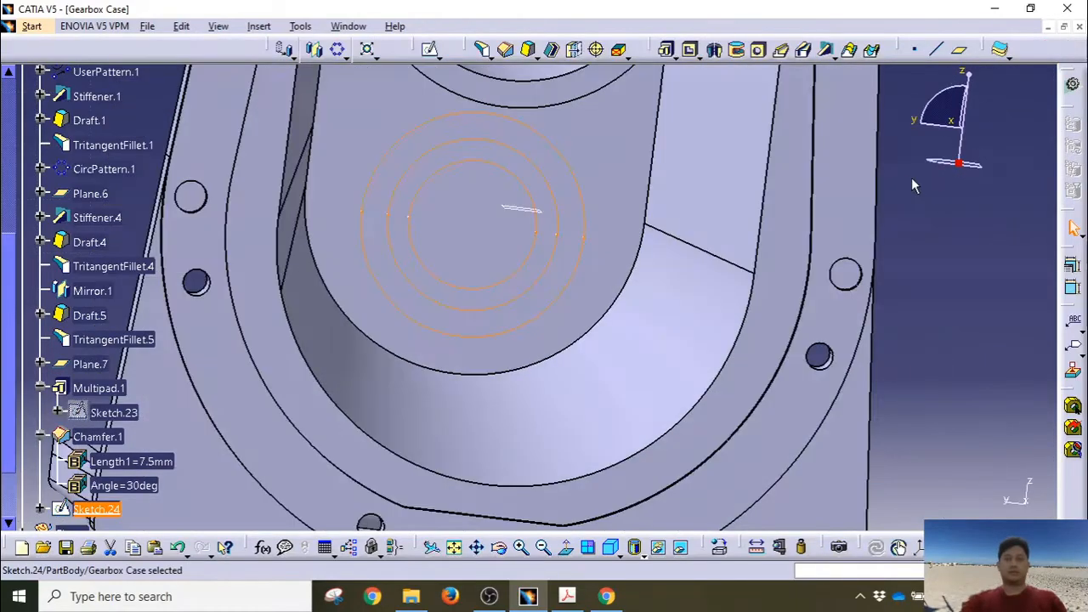
{"action": "mouse_move", "coordinate": [911, 177]}
{"action": "middle_mouse_down"}
{"action": "mouse_move", "coordinate": [592, 195]}
{"action": "mouse_move", "coordinate": [674, 196]}
{"action": "mouse_move", "coordinate": [672, 128]}
{"action": "middle_mouse_up"}
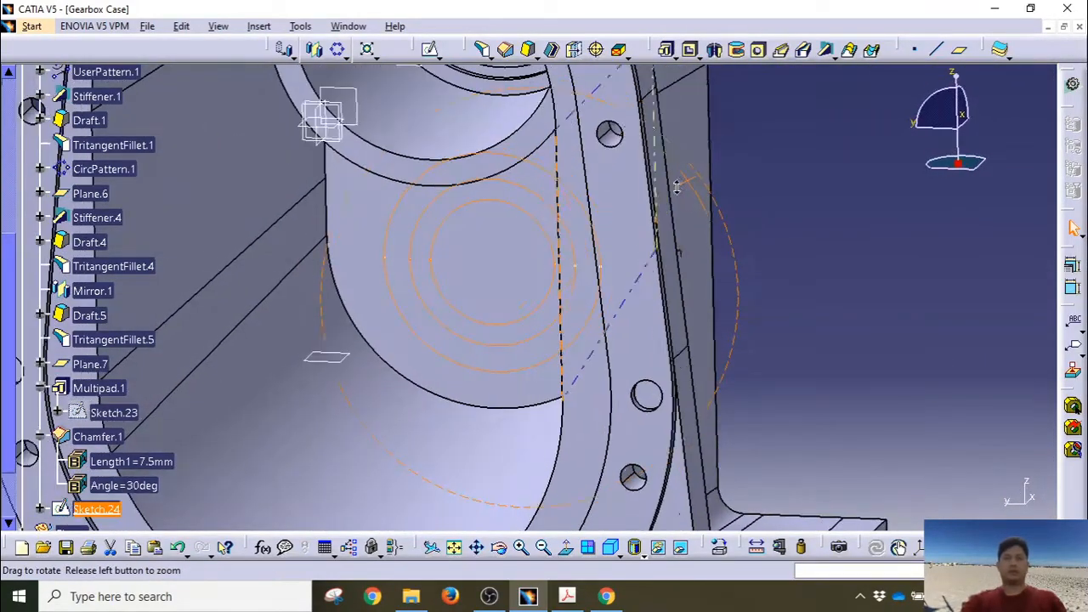
Step: Multi-pad Sketch.24 with the first domain 42.5 mm and the inner ring domain 32.5 mm long
{"action": "left_click", "coordinate": [667, 49]}
{"action": "middle_click_drag", "start_coordinate": [598, 258], "coordinate": [556, 277]}
{"action": "left_click", "coordinate": [936, 382]}
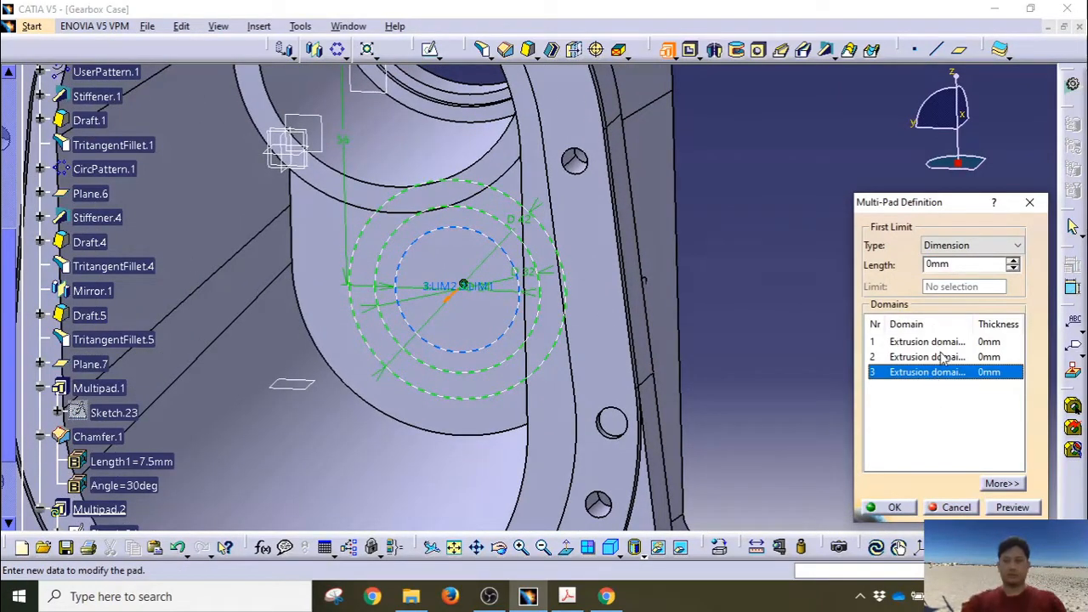
{"action": "left_click", "coordinate": [941, 357]}
{"action": "left_click_drag", "start_coordinate": [950, 264], "coordinate": [923, 271]}
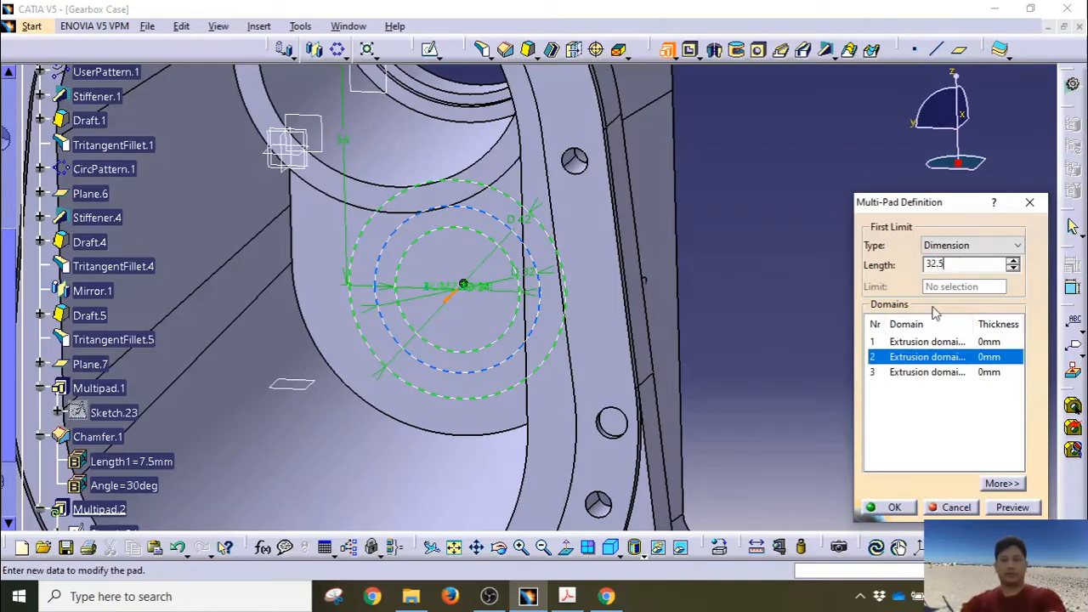
{"action": "left_click", "coordinate": [931, 342]}
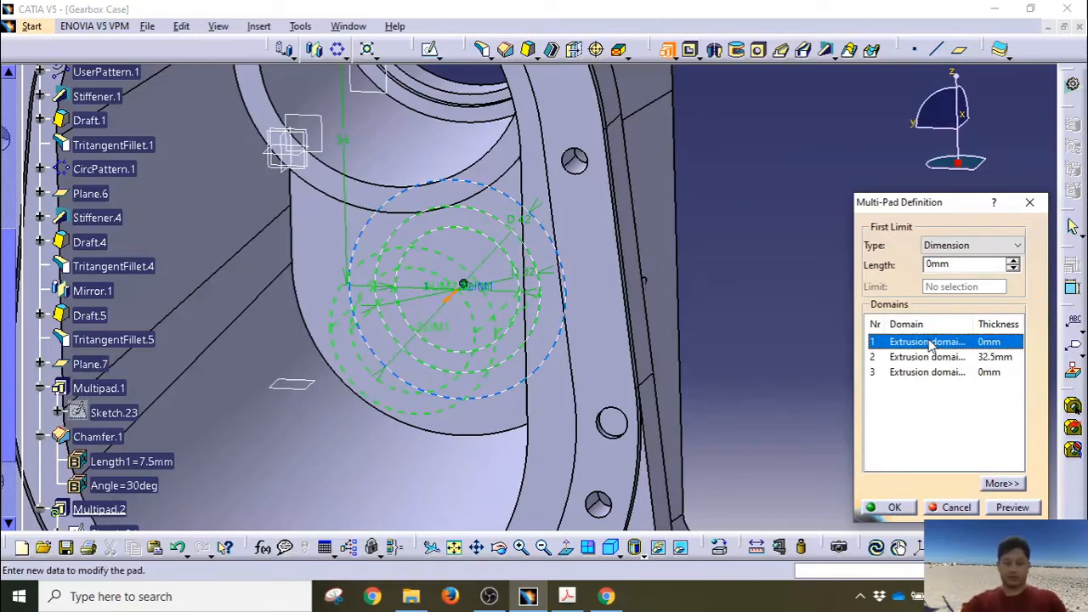
{"action": "left_click_drag", "start_coordinate": [956, 264], "coordinate": [900, 264]}
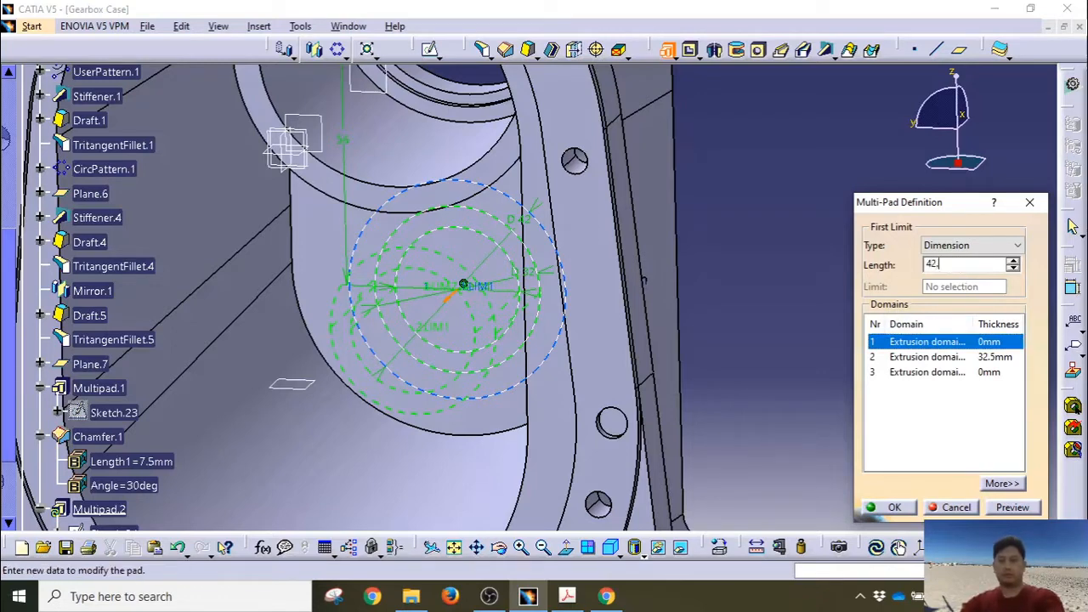
{"action": "type", "text": "42.5"}
{"action": "left_click", "coordinate": [928, 357]}
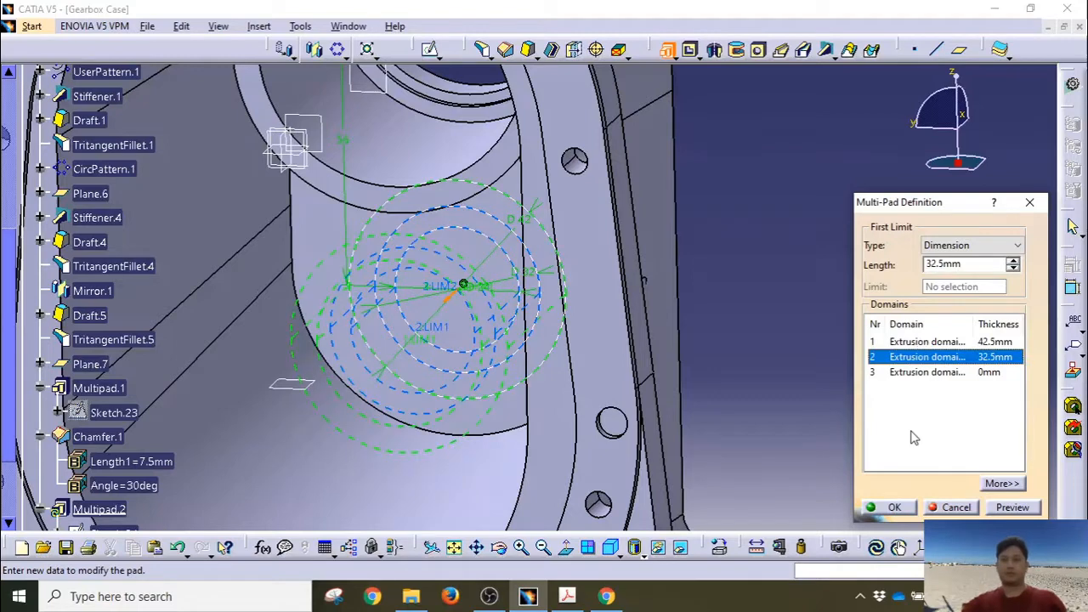
{"action": "left_click", "coordinate": [1012, 509]}
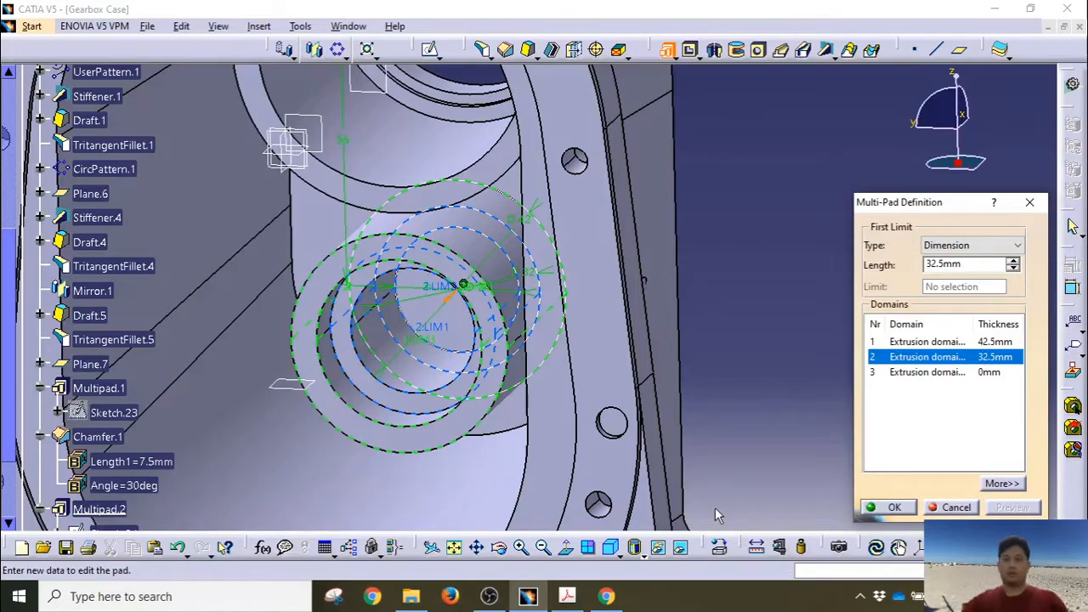
{"action": "left_click", "coordinate": [875, 507]}
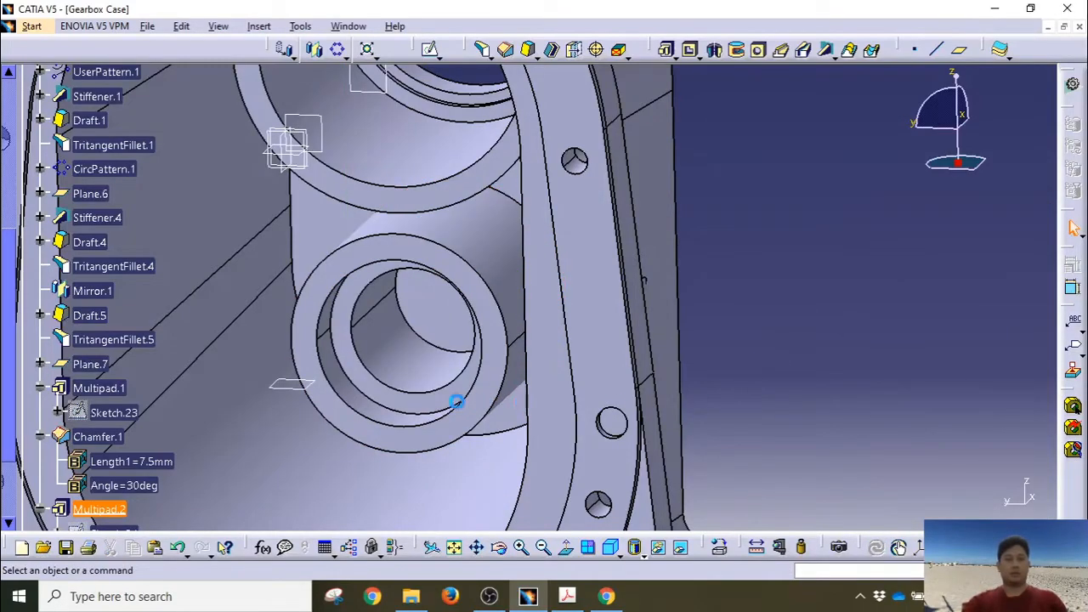
Step: Orbit the gearbox case to face it and select the zx plane in the tree
{"action": "middle_click_drag", "start_coordinate": [454, 400], "coordinate": [620, 274]}
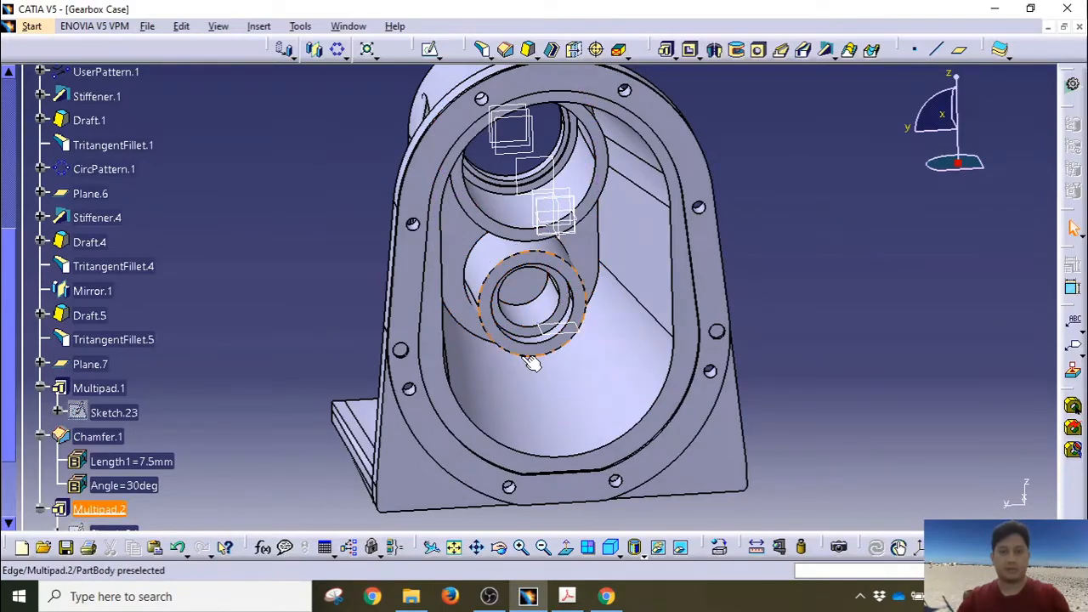
{"action": "middle_click_drag", "start_coordinate": [578, 309], "coordinate": [522, 277]}
{"action": "scroll", "coordinate": [123, 184], "scroll_direction": "up", "scroll_amount": 5}
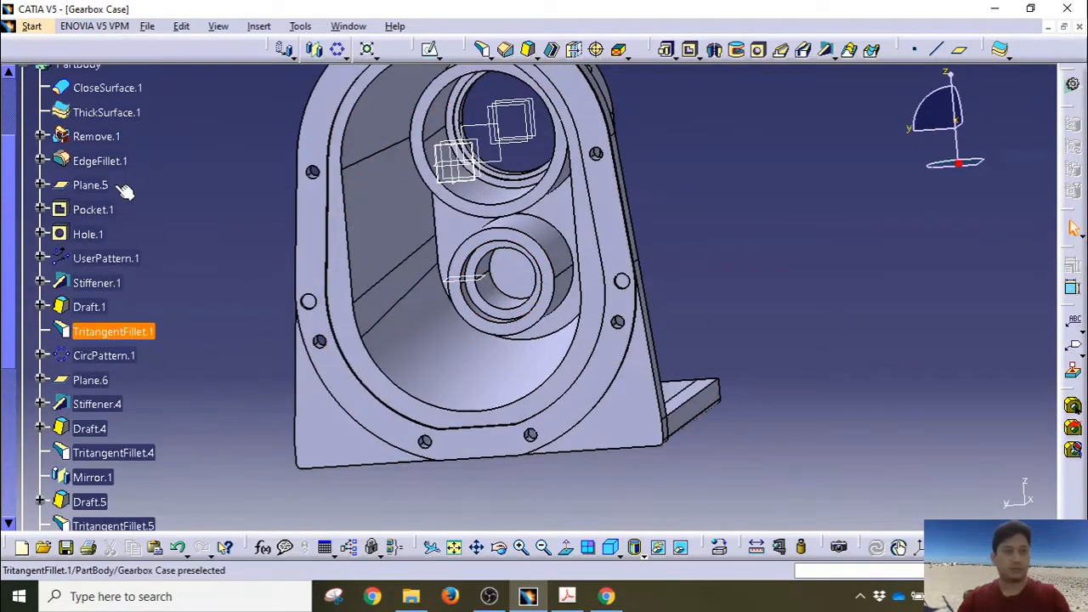
{"action": "left_click", "coordinate": [80, 179]}
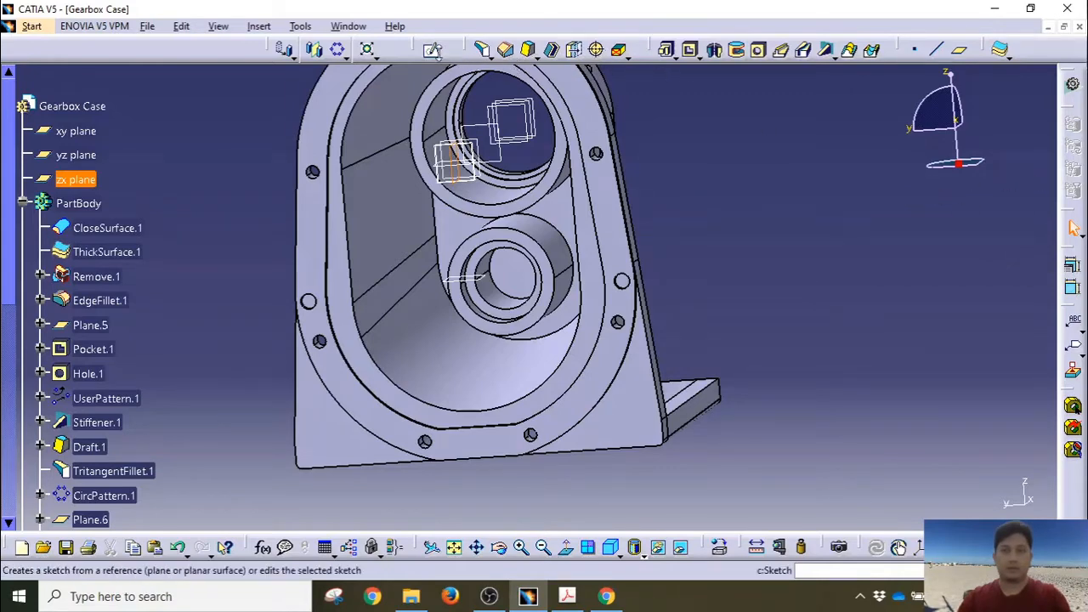
Step: Open a sketch on the zx plane and flip the normal view to see the case side-on
{"action": "left_click", "coordinate": [430, 49]}
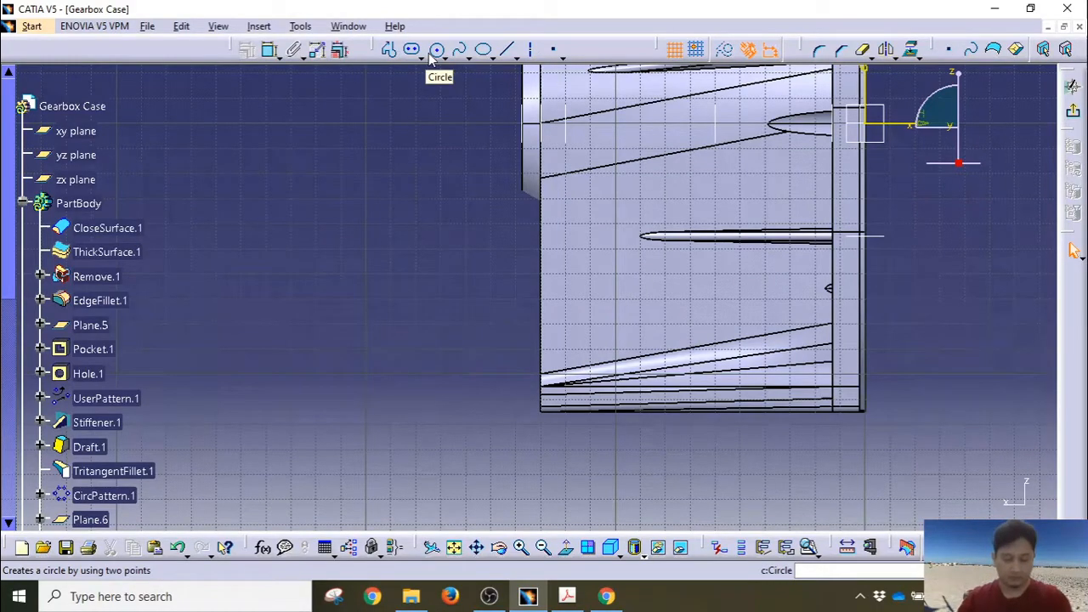
{"action": "left_click", "coordinate": [565, 547]}
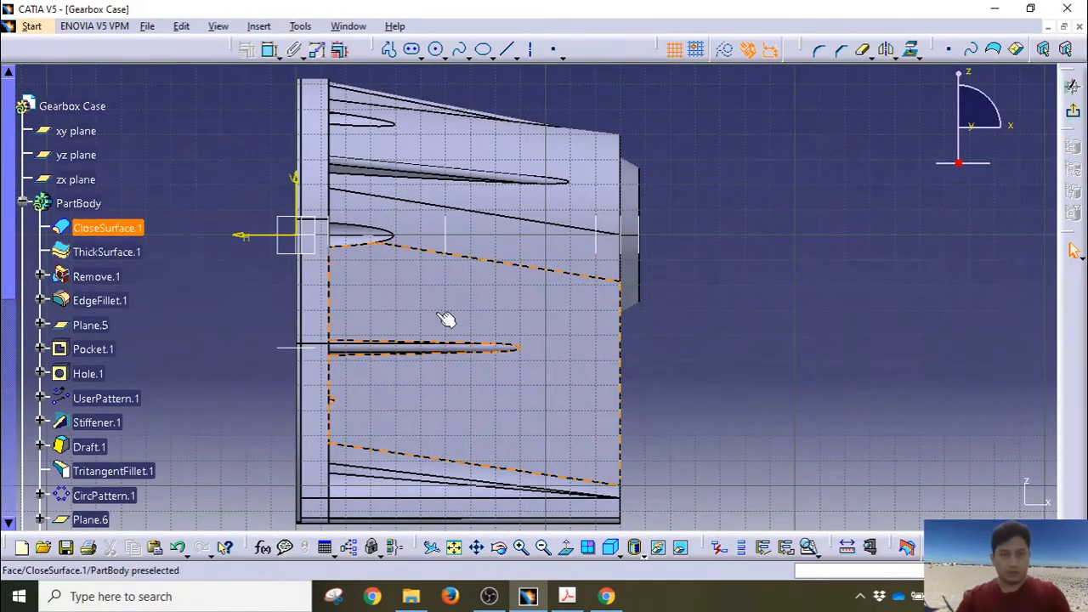
{"action": "middle_click_drag", "start_coordinate": [425, 326], "coordinate": [538, 324]}
{"action": "left_click", "coordinate": [565, 547]}
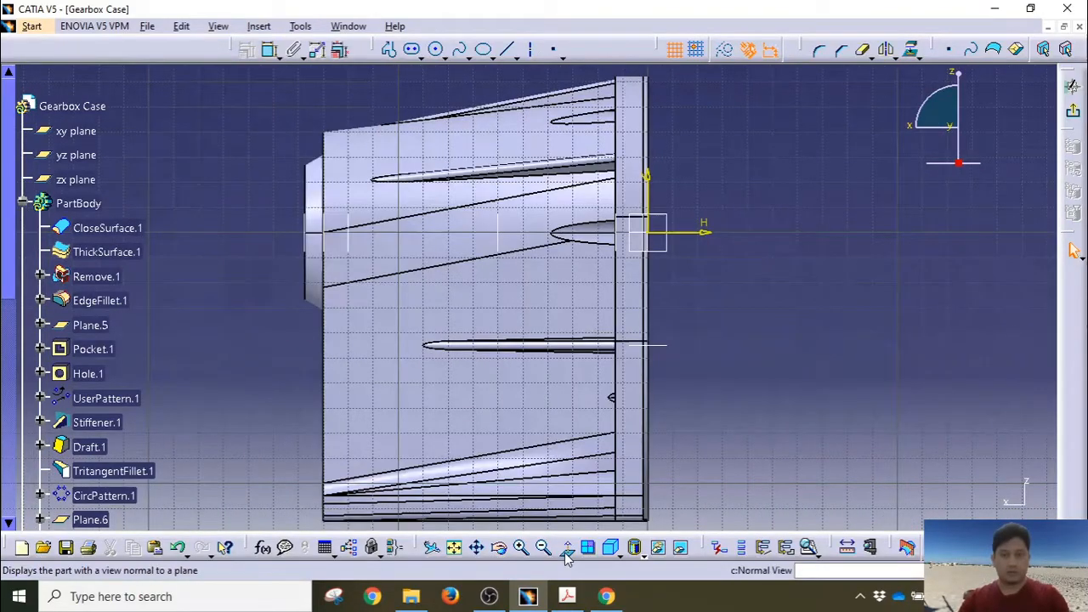
{"action": "left_click", "coordinate": [566, 550]}
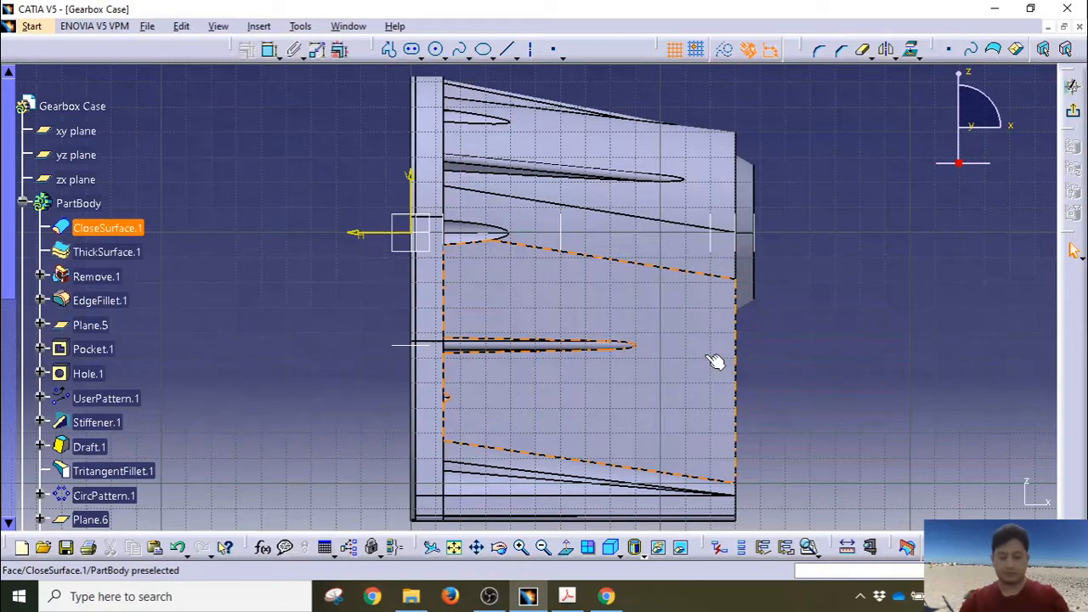
{"action": "left_click", "coordinate": [714, 361]}
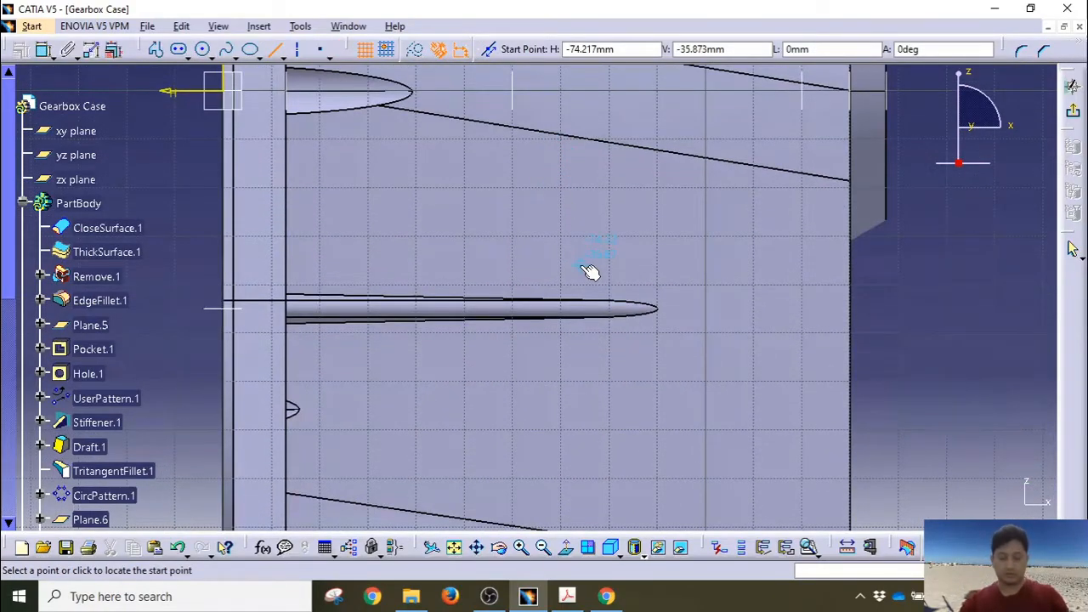
Step: Draw a short vertical line above the rib and dimension it 80 mm from the case's end edge
{"action": "left_click", "coordinate": [587, 265]}
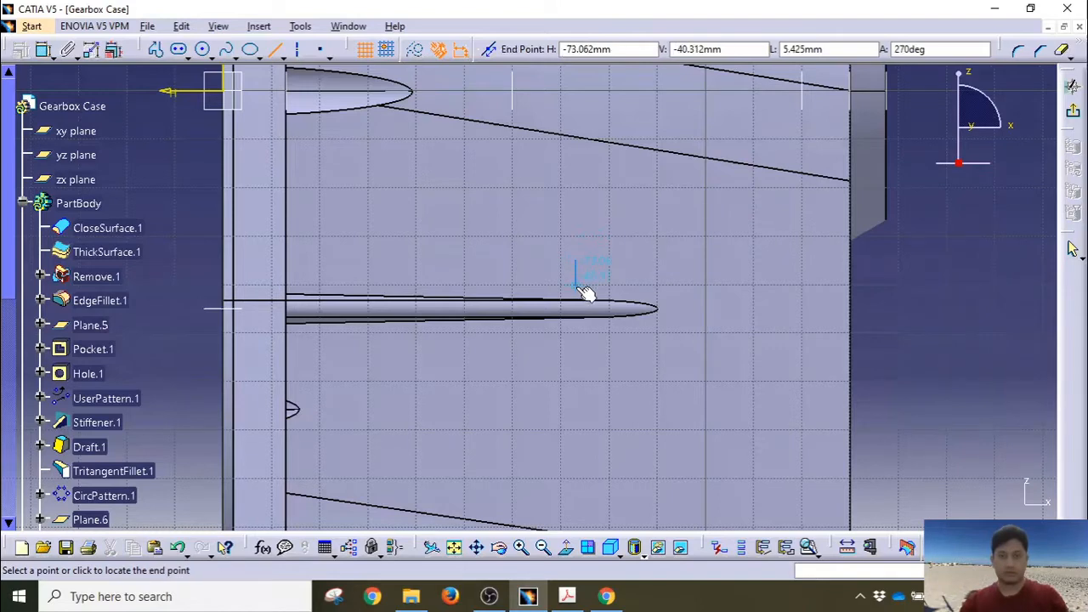
{"action": "left_click", "coordinate": [583, 287]}
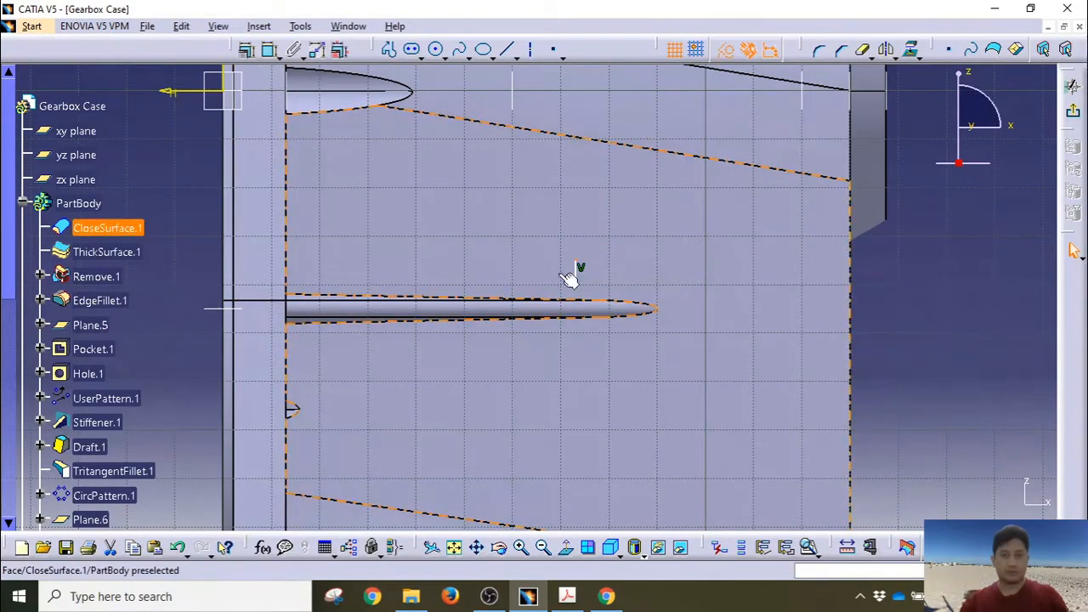
{"action": "left_click", "coordinate": [228, 261]}
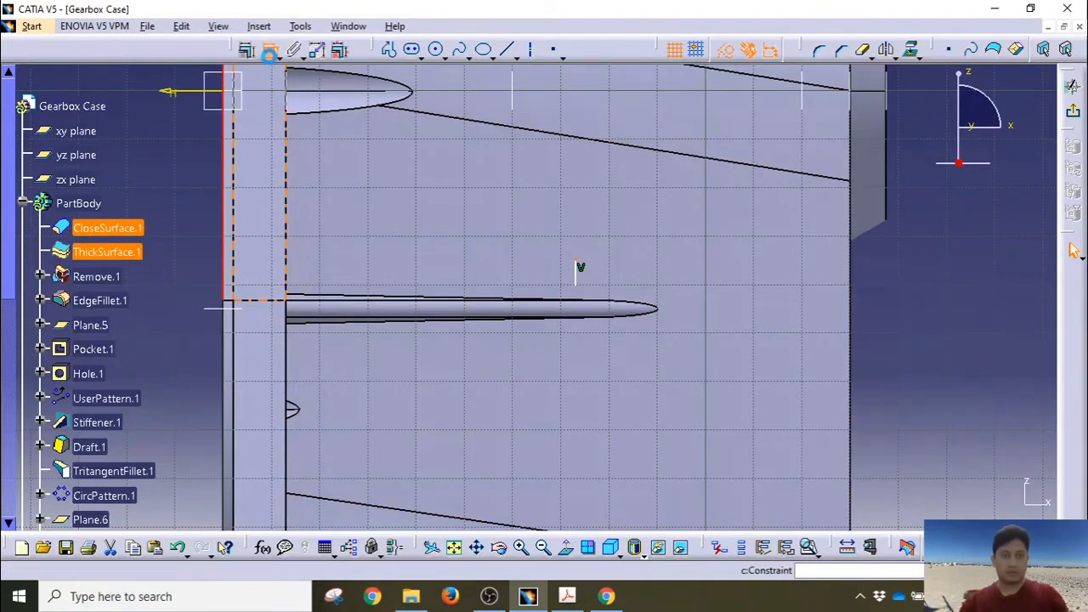
{"action": "left_click", "coordinate": [408, 238]}
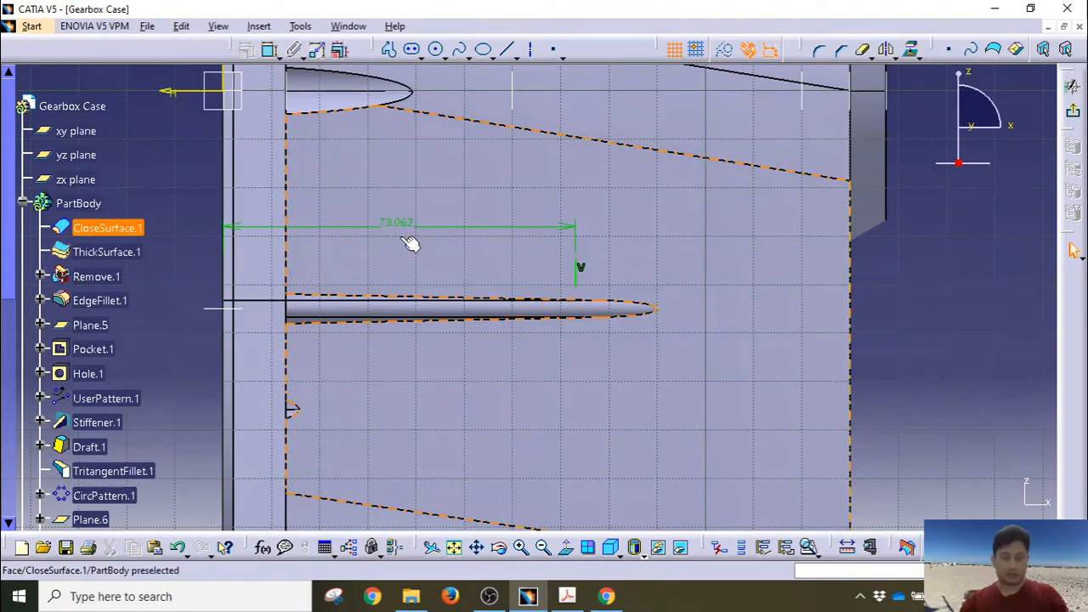
{"action": "double_click", "coordinate": [399, 222]}
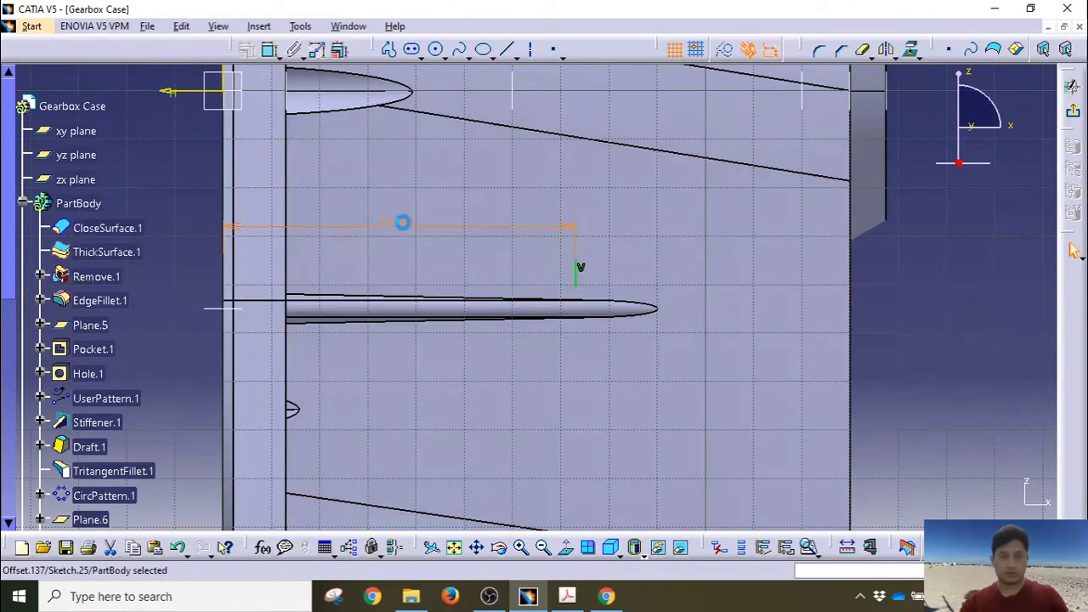
{"action": "key", "text": "Return"}
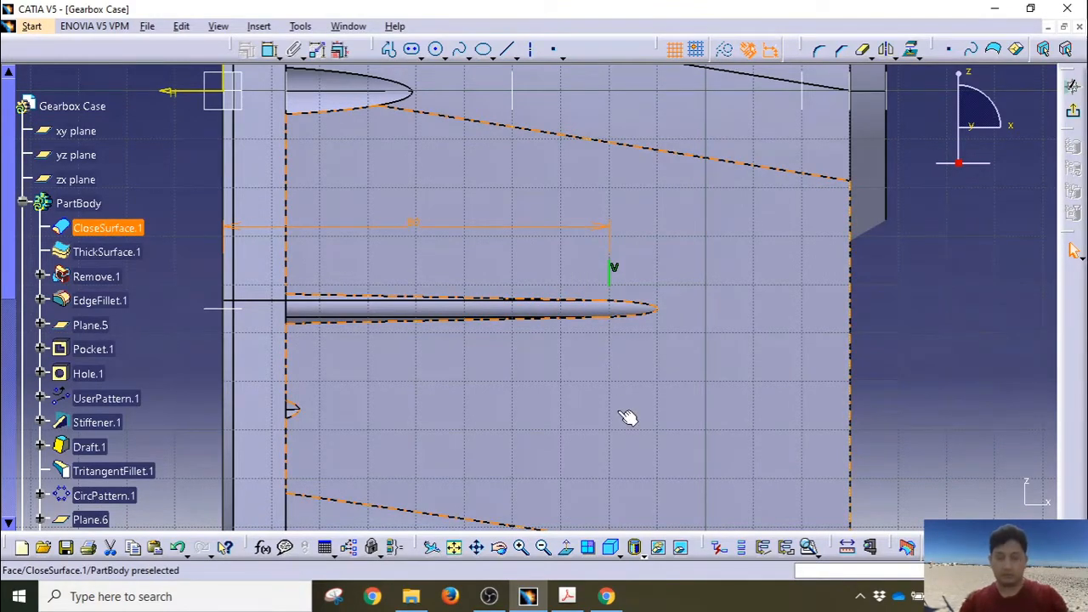
Step: Dimension the line's vertical distance from the case's bottom edge
{"action": "left_click_drag", "start_coordinate": [610, 285], "coordinate": [618, 379]}
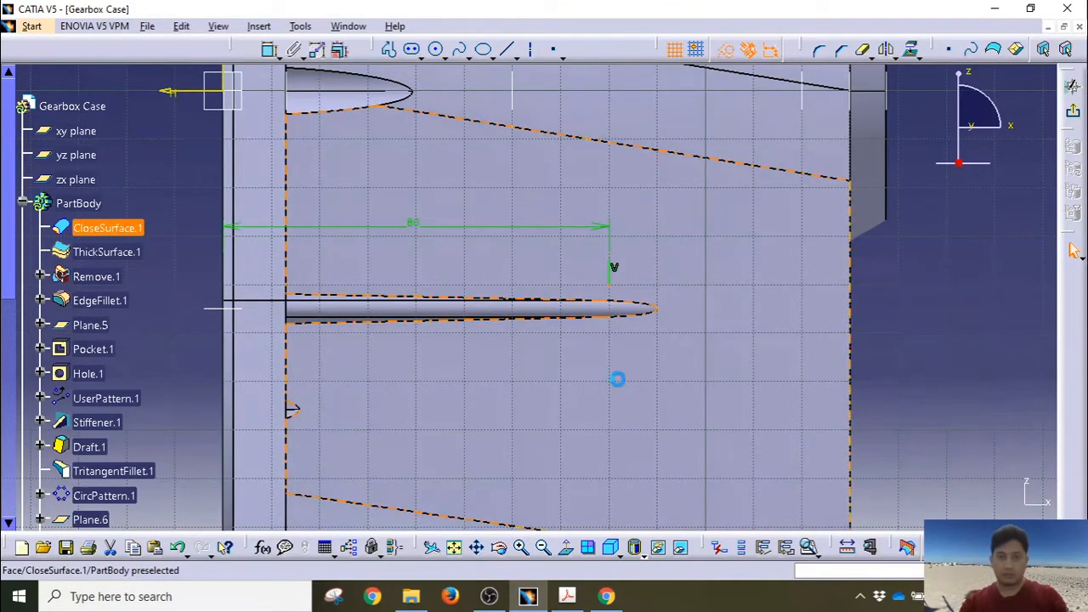
{"action": "mouse_move", "coordinate": [618, 379]}
{"action": "middle_mouse_down"}
{"action": "mouse_move", "coordinate": [588, 253]}
{"action": "mouse_move", "coordinate": [599, 259]}
{"action": "middle_mouse_up"}
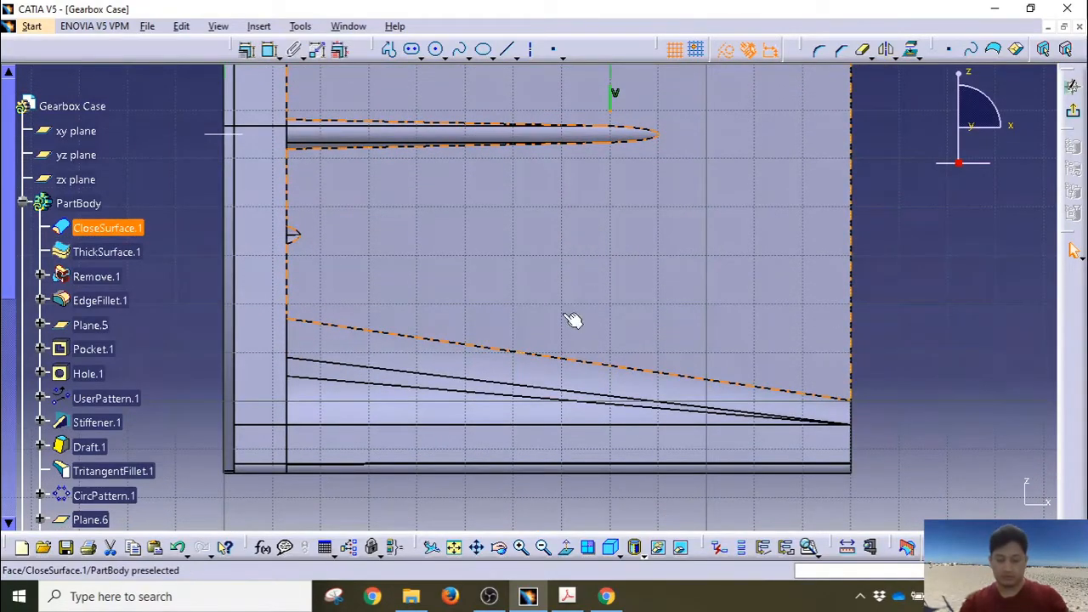
{"action": "mouse_move", "coordinate": [572, 320]}
{"action": "middle_mouse_down"}
{"action": "mouse_move", "coordinate": [532, 308]}
{"action": "mouse_move", "coordinate": [535, 243]}
{"action": "middle_mouse_up"}
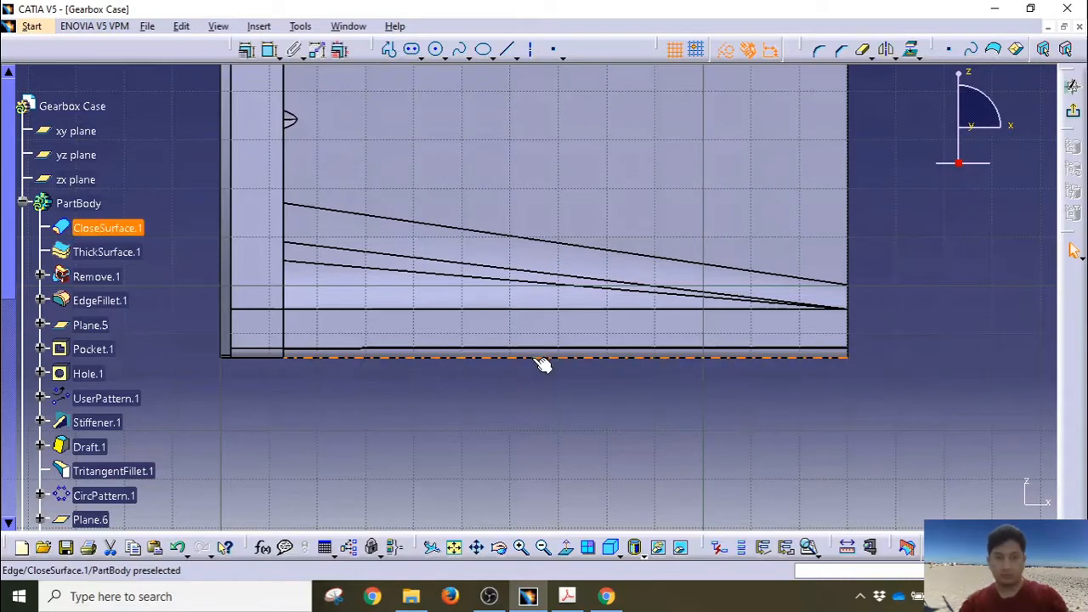
{"action": "left_click", "coordinate": [537, 360], "text": "ctrl"}
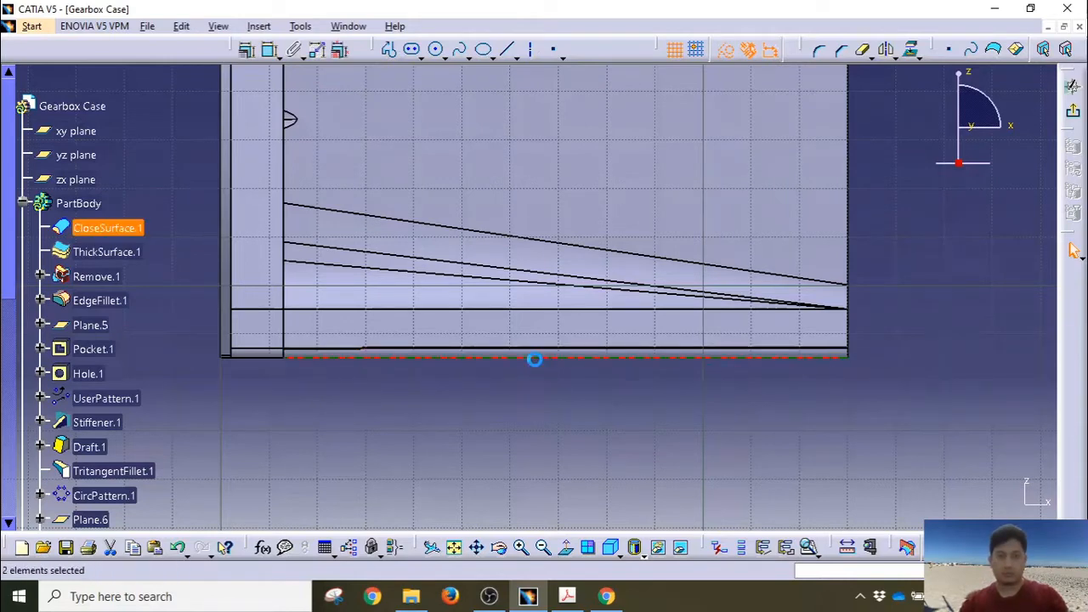
{"action": "middle_click_drag", "start_coordinate": [498, 231], "coordinate": [492, 430]}
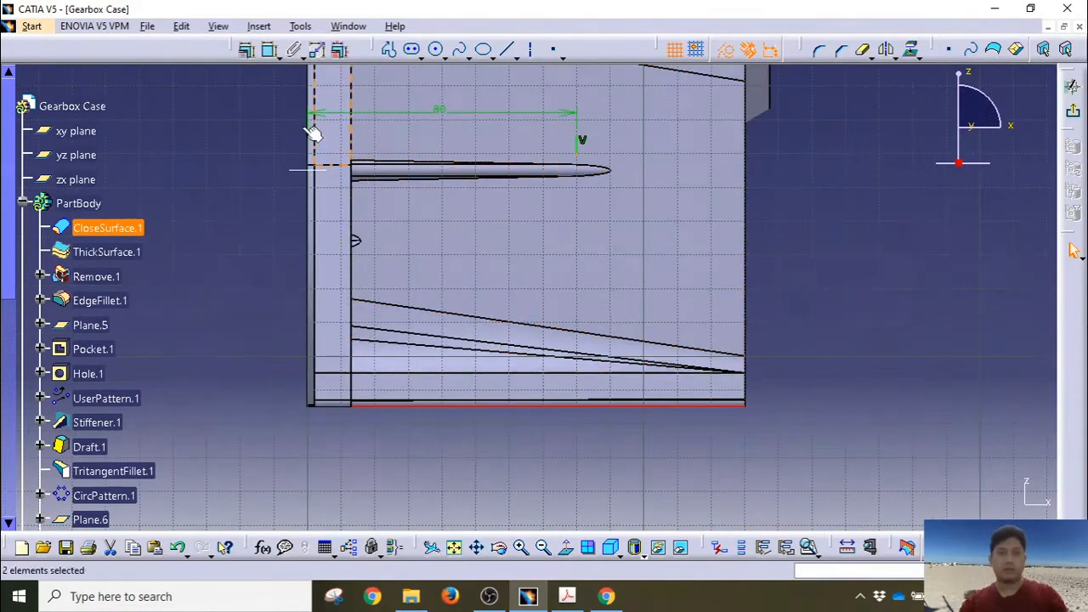
{"action": "left_click", "coordinate": [269, 49]}
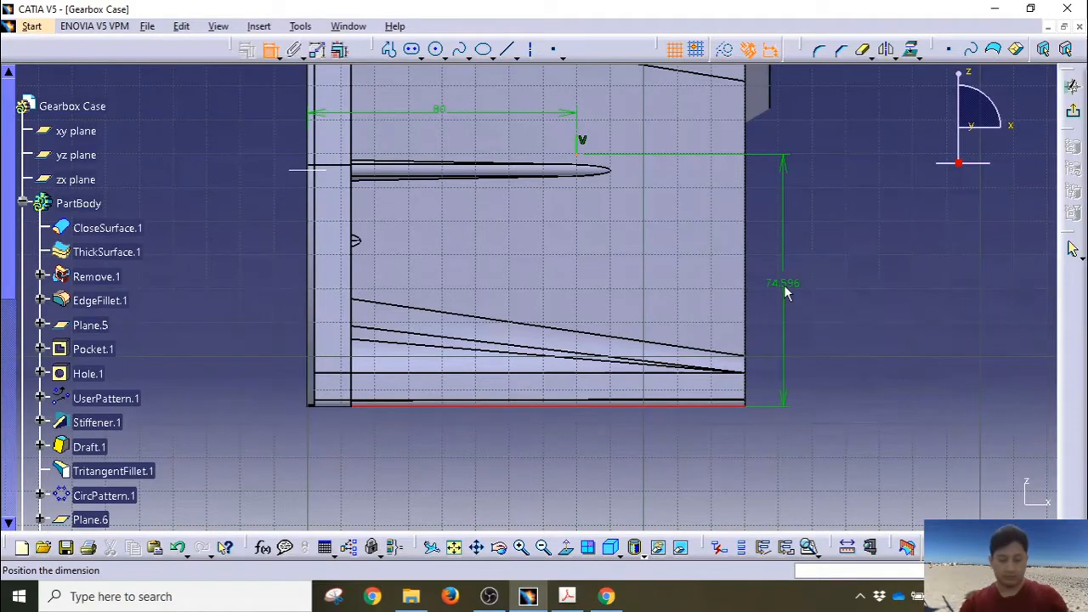
{"action": "left_click", "coordinate": [785, 292]}
{"action": "double_click", "coordinate": [785, 292]}
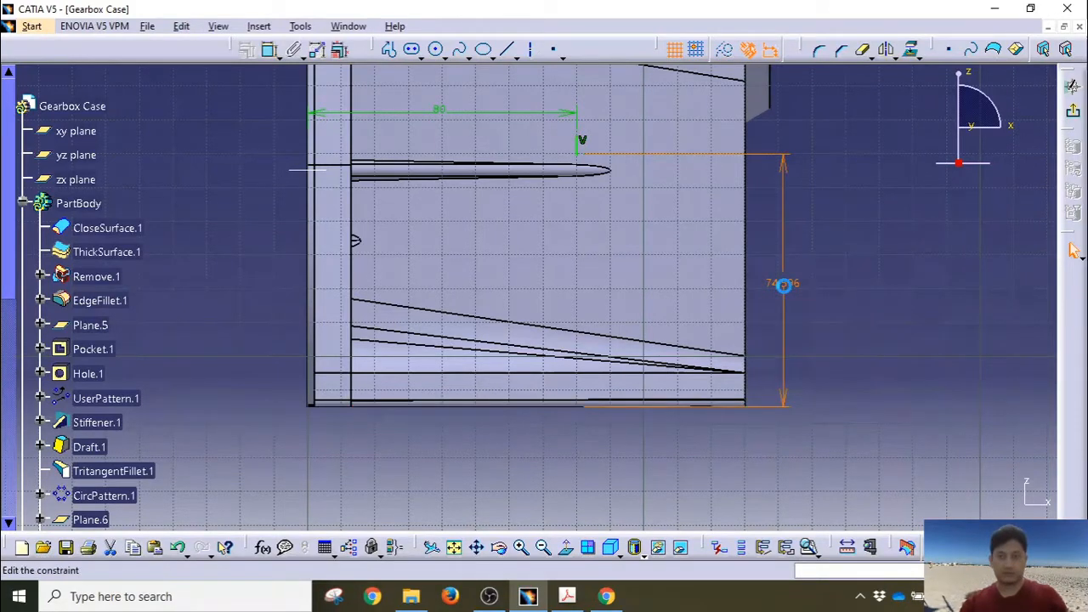
{"action": "type", "text": "75"}
{"action": "key", "text": "Return"}
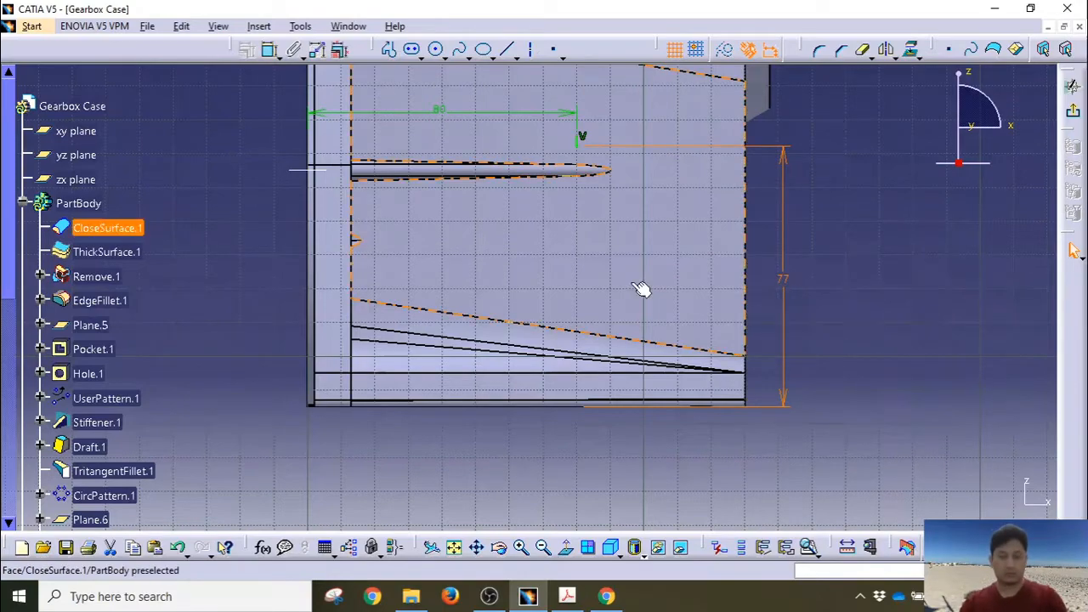
Step: Constrain the vertical line to 10 mm long and exit the sketch
{"action": "mouse_move", "coordinate": [643, 287]}
{"action": "middle_mouse_down"}
{"action": "mouse_move", "coordinate": [615, 405]}
{"action": "mouse_move", "coordinate": [629, 240]}
{"action": "mouse_move", "coordinate": [605, 403]}
{"action": "middle_mouse_up"}
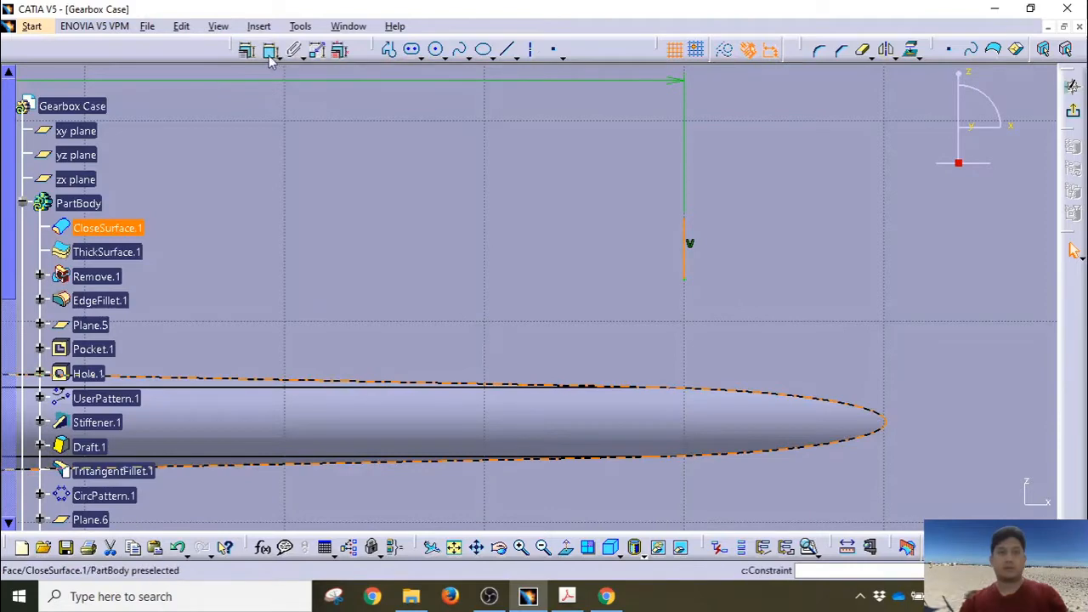
{"action": "left_click", "coordinate": [685, 242]}
{"action": "left_click", "coordinate": [776, 257]}
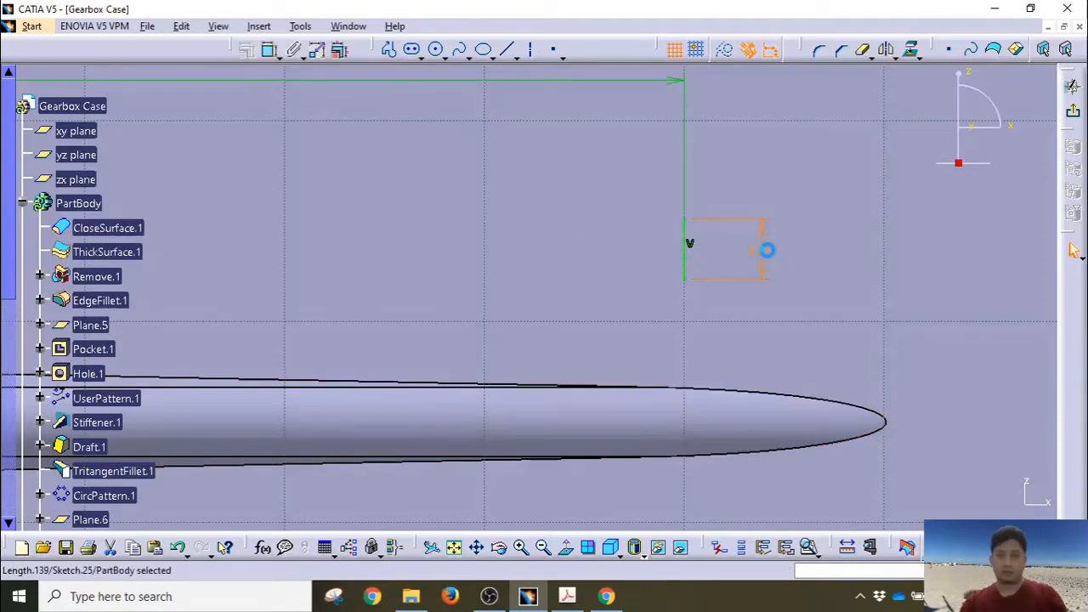
{"action": "double_click", "coordinate": [768, 254]}
{"action": "type", "text": "10"}
{"action": "key", "text": "Return"}
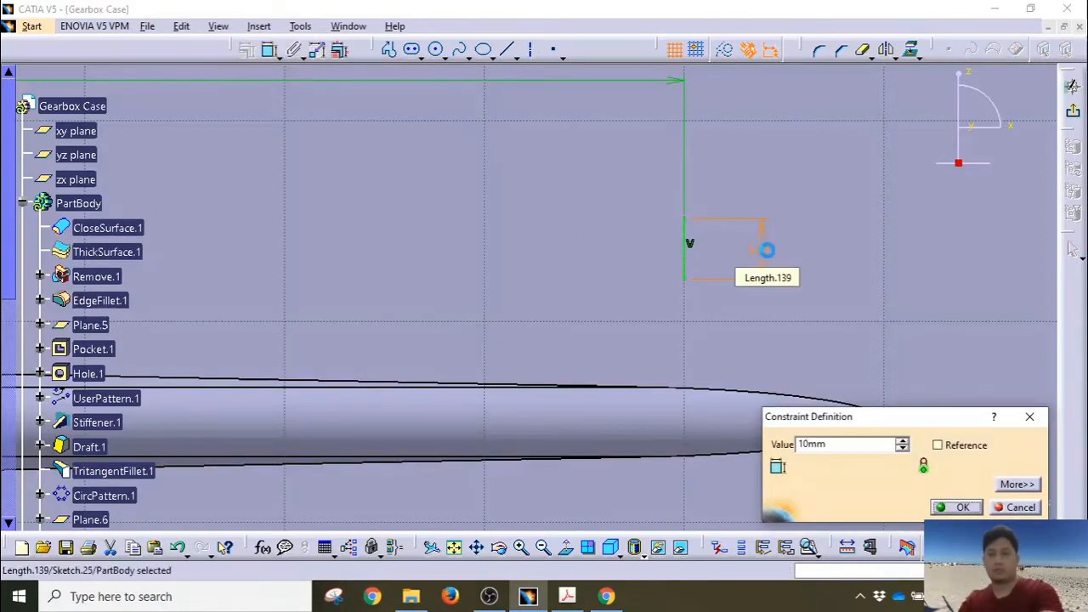
{"action": "middle_click_drag", "start_coordinate": [798, 313], "coordinate": [821, 432]}
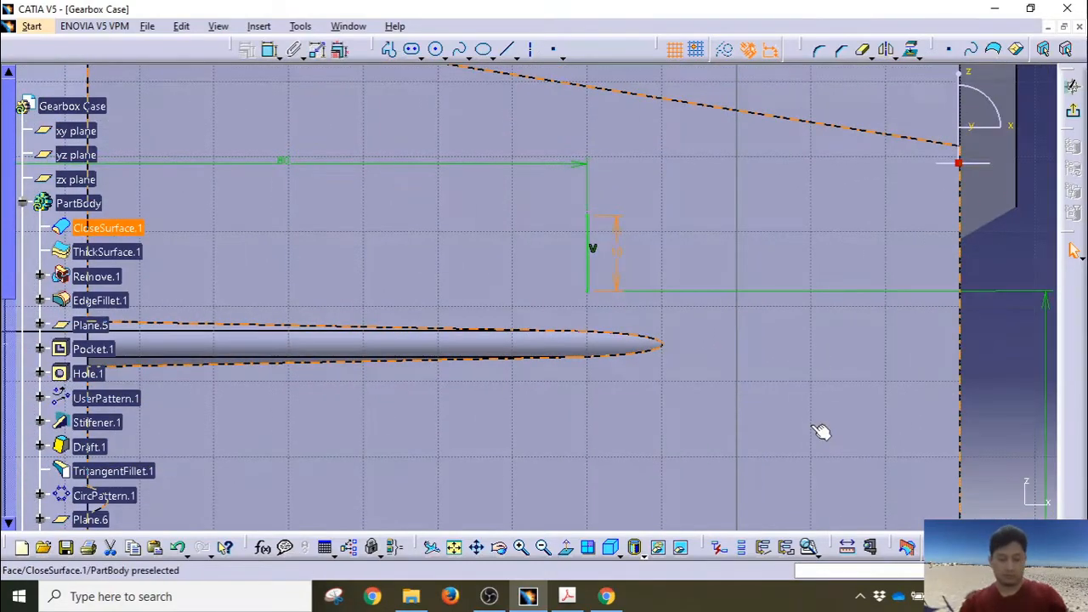
{"action": "middle_click_drag", "start_coordinate": [728, 345], "coordinate": [756, 480]}
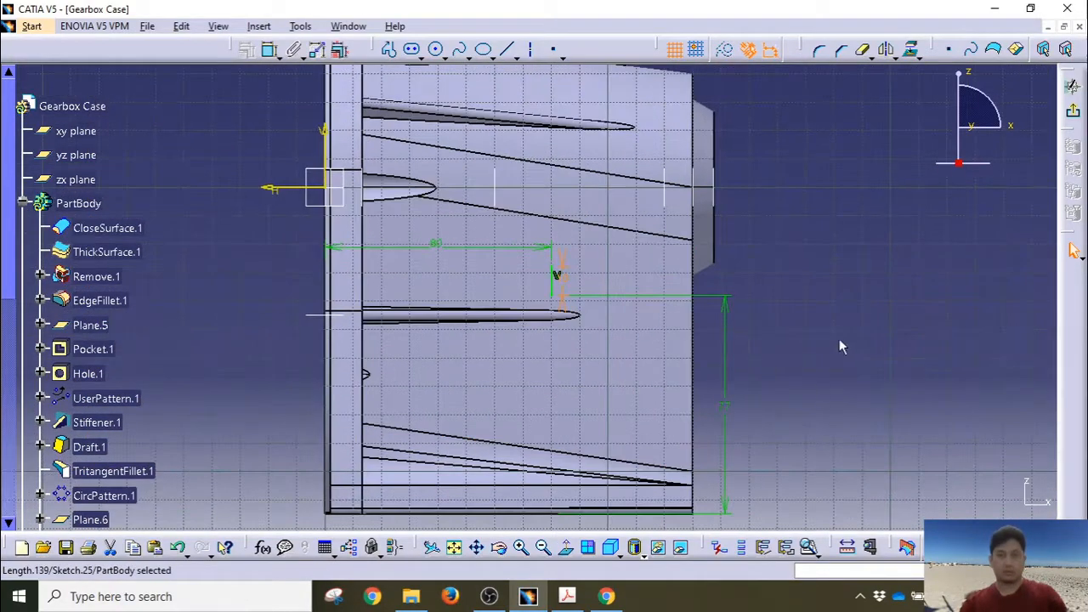
{"action": "left_click", "coordinate": [840, 338]}
{"action": "left_click", "coordinate": [1073, 111]}
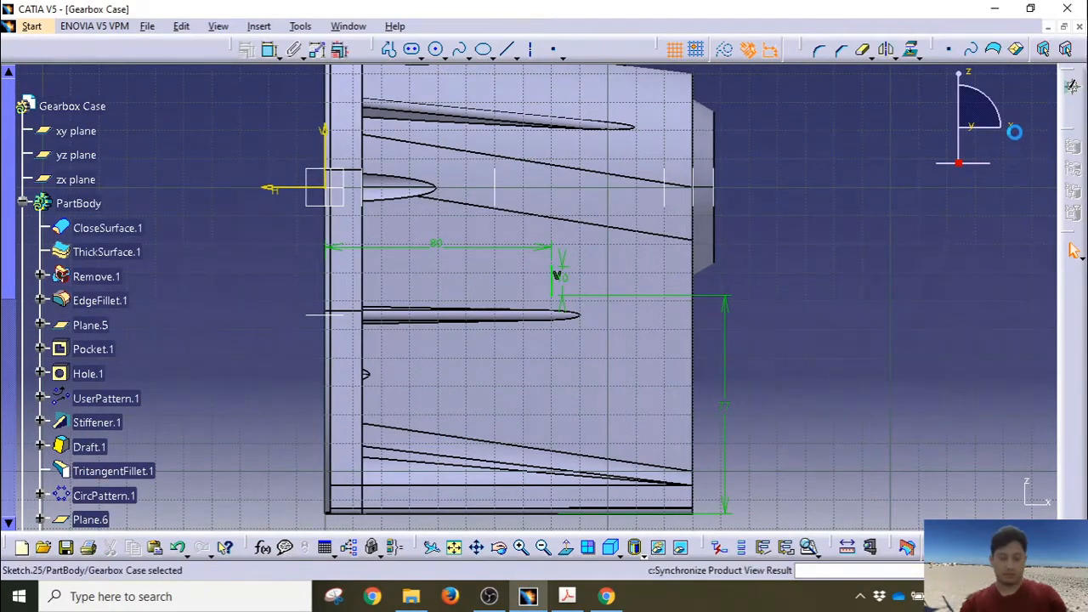
Step: Build a 3 mm thick stiffener from Sketch.25 between the two bearing bosses
{"action": "mouse_move", "coordinate": [574, 337]}
{"action": "middle_mouse_down"}
{"action": "mouse_move", "coordinate": [531, 272]}
{"action": "mouse_move", "coordinate": [530, 243]}
{"action": "mouse_move", "coordinate": [545, 319]}
{"action": "middle_mouse_up"}
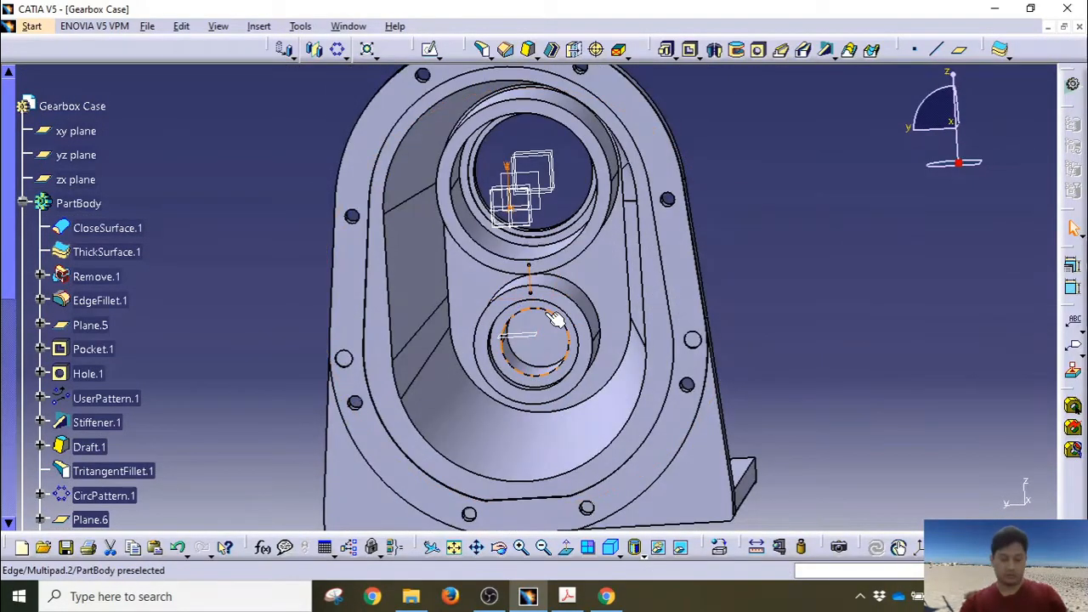
{"action": "left_click", "coordinate": [826, 51]}
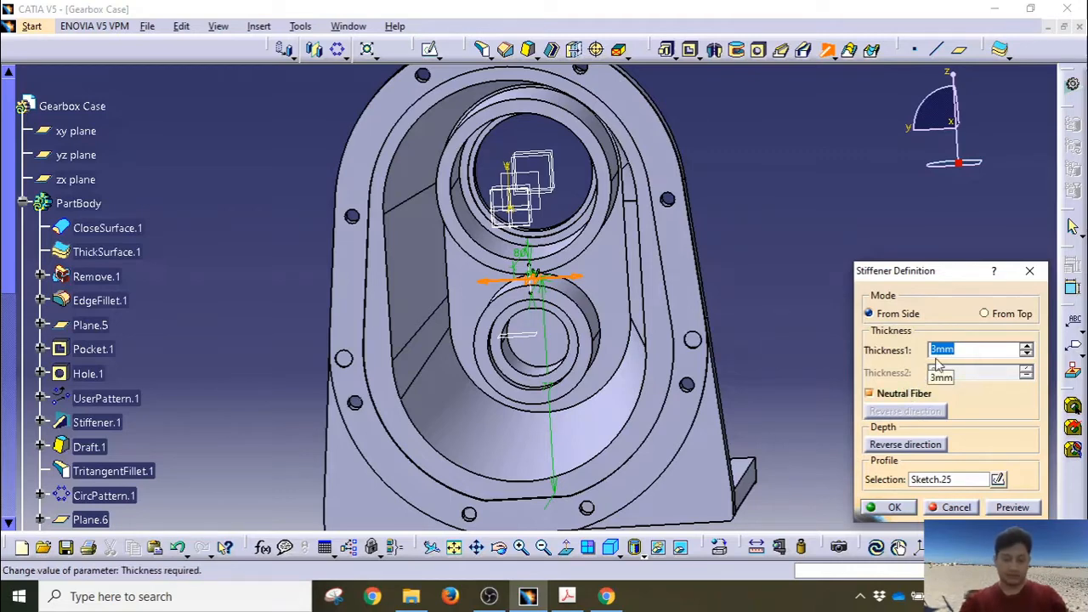
{"action": "left_click", "coordinate": [884, 510]}
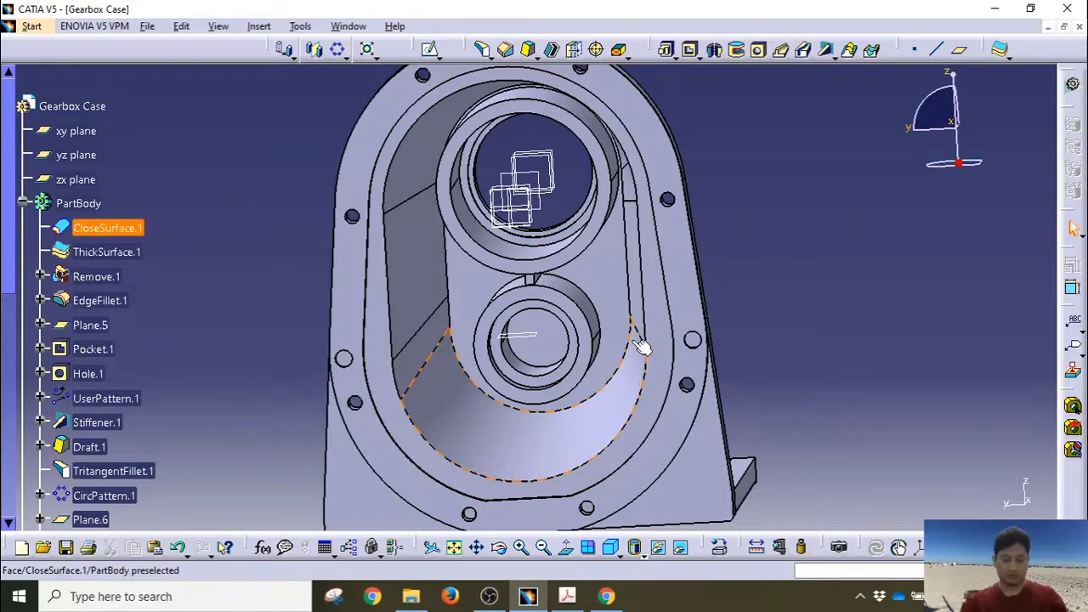
Step: Orbit the case to inspect the new stiffener rib between the bosses from several angles
{"action": "middle_click_drag", "start_coordinate": [528, 340], "coordinate": [558, 211]}
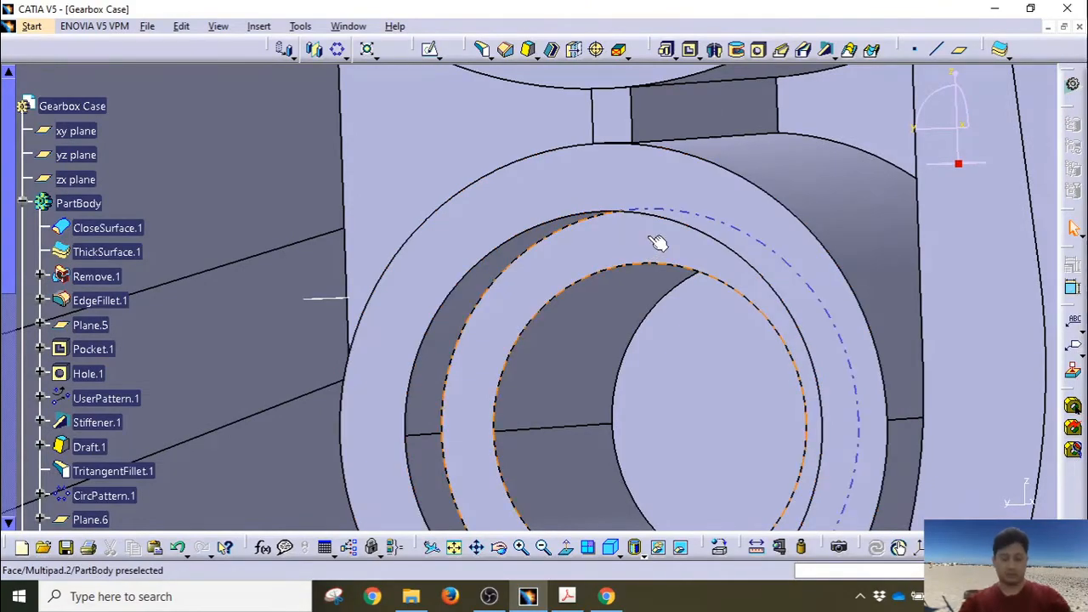
{"action": "middle_click_drag", "start_coordinate": [598, 124], "coordinate": [532, 289]}
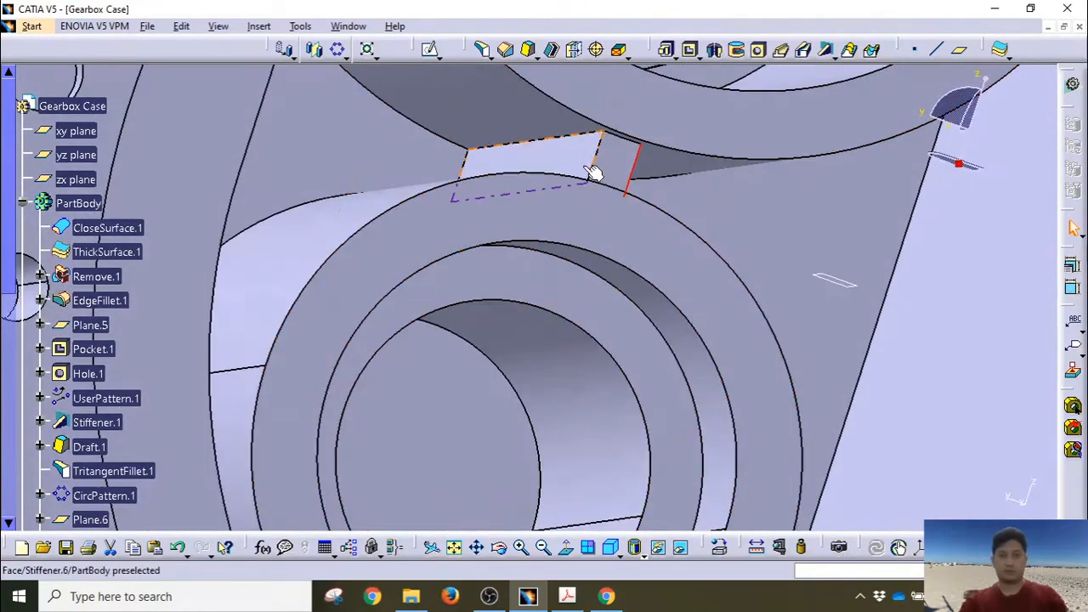
{"action": "middle_click_drag", "start_coordinate": [618, 209], "coordinate": [453, 240]}
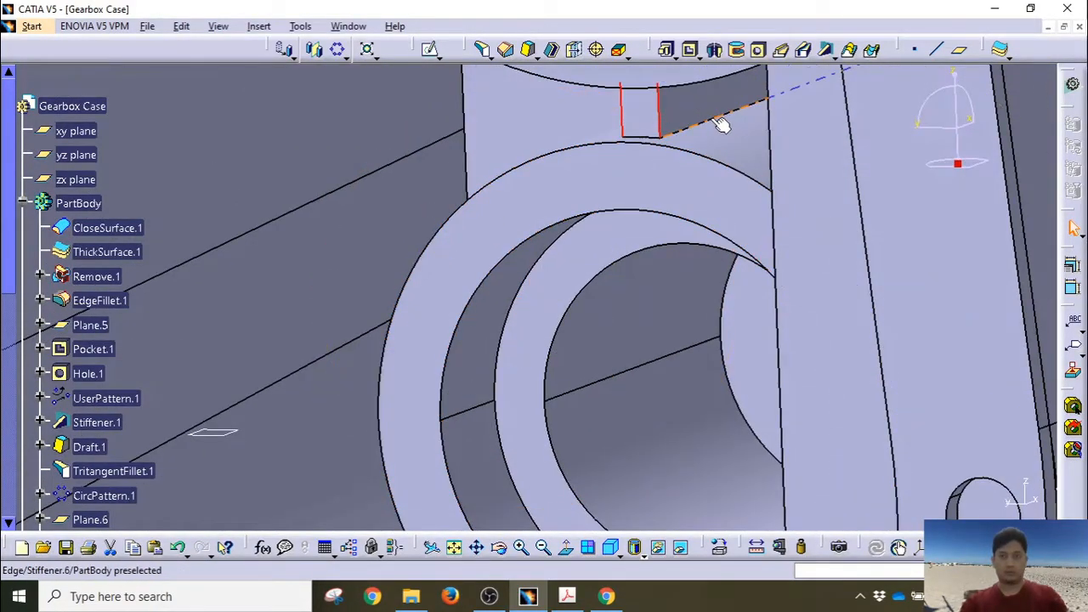
{"action": "middle_click_drag", "start_coordinate": [650, 171], "coordinate": [428, 349]}
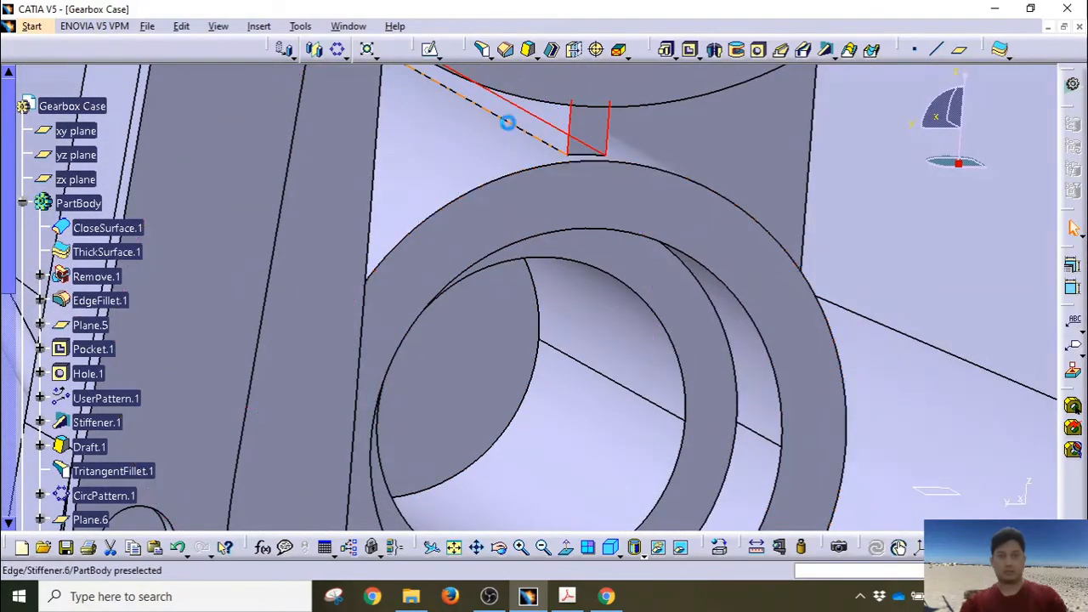
{"action": "middle_click_drag", "start_coordinate": [608, 135], "coordinate": [553, 280]}
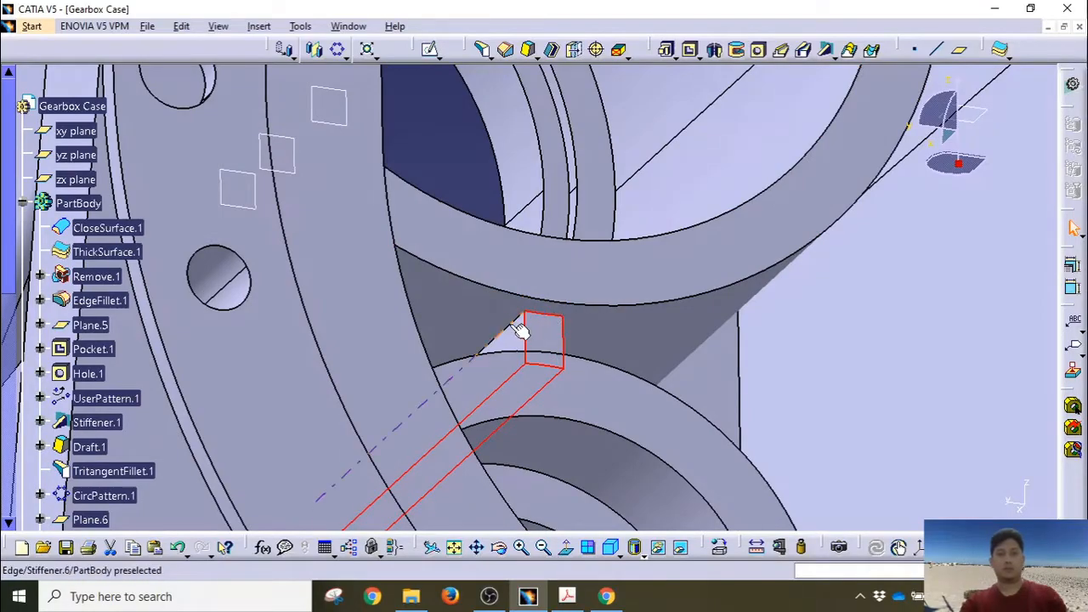
{"action": "middle_click_drag", "start_coordinate": [510, 324], "coordinate": [673, 255]}
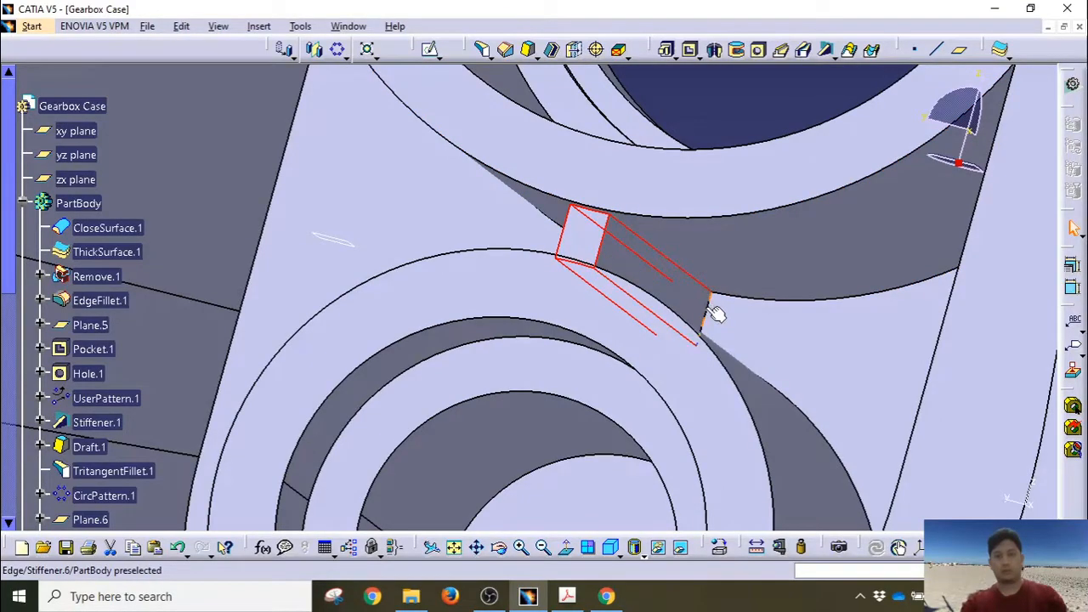
{"action": "middle_click_drag", "start_coordinate": [706, 308], "coordinate": [656, 396]}
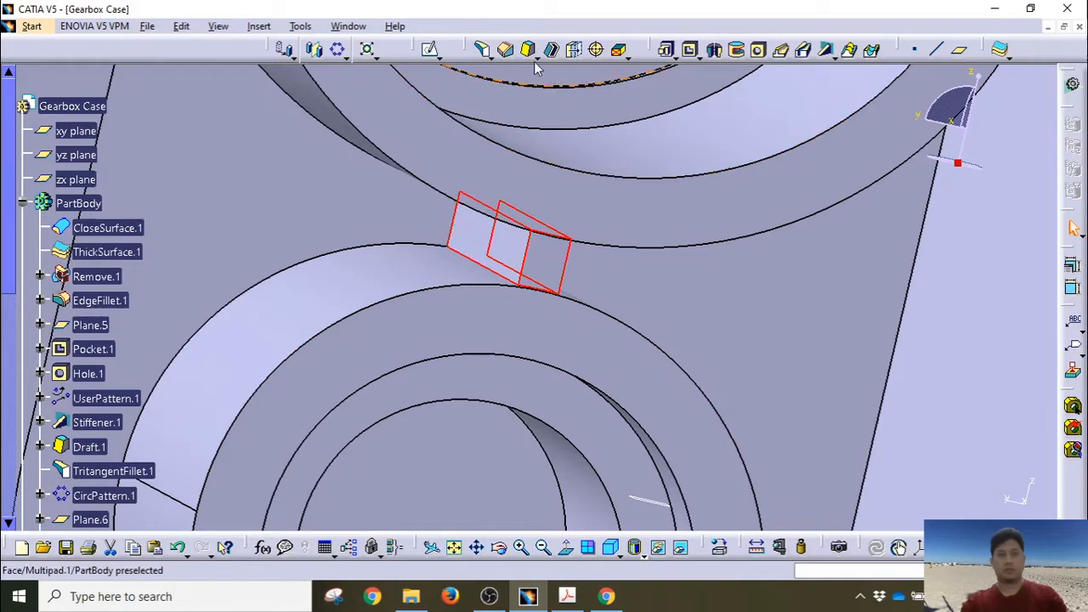
{"action": "left_click", "coordinate": [485, 55]}
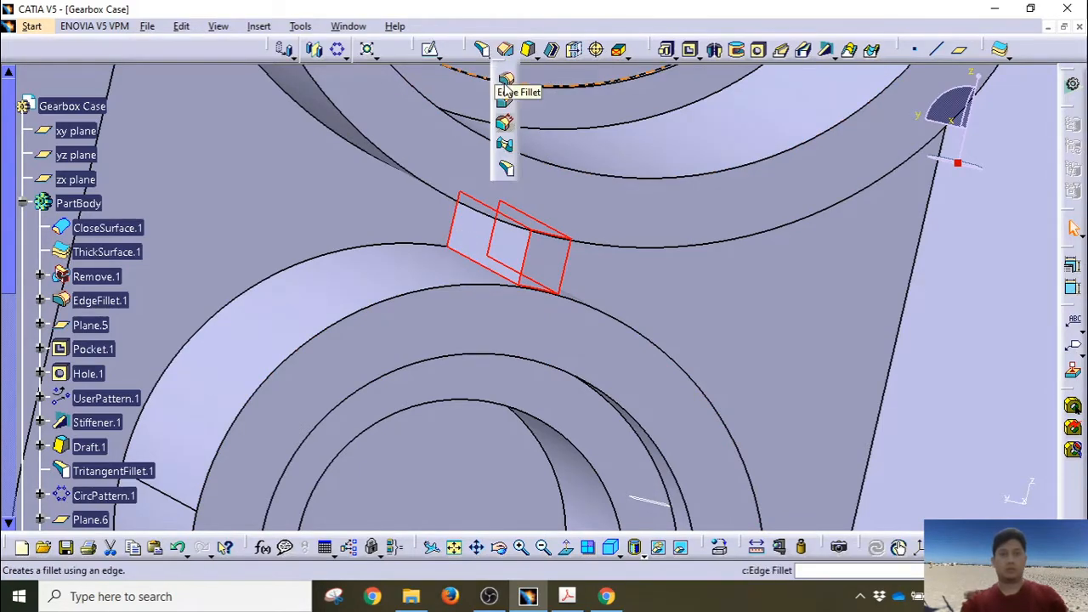
Step: Round the new rib's edges with a 1 mm edge fillet
{"action": "left_click", "coordinate": [506, 80]}
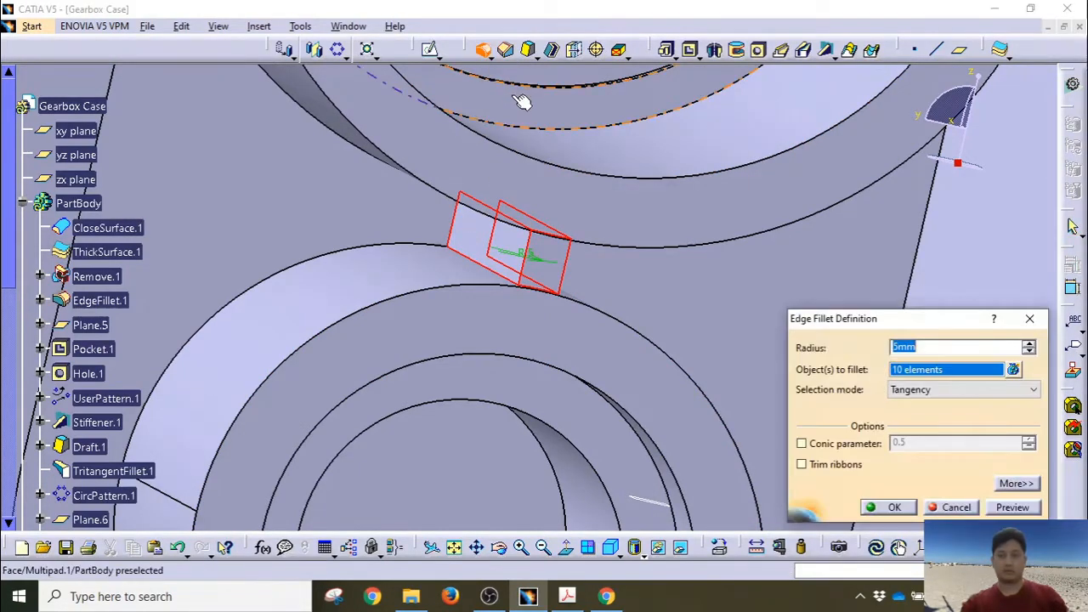
{"action": "type", "text": "1"}
{"action": "left_click", "coordinate": [1001, 507]}
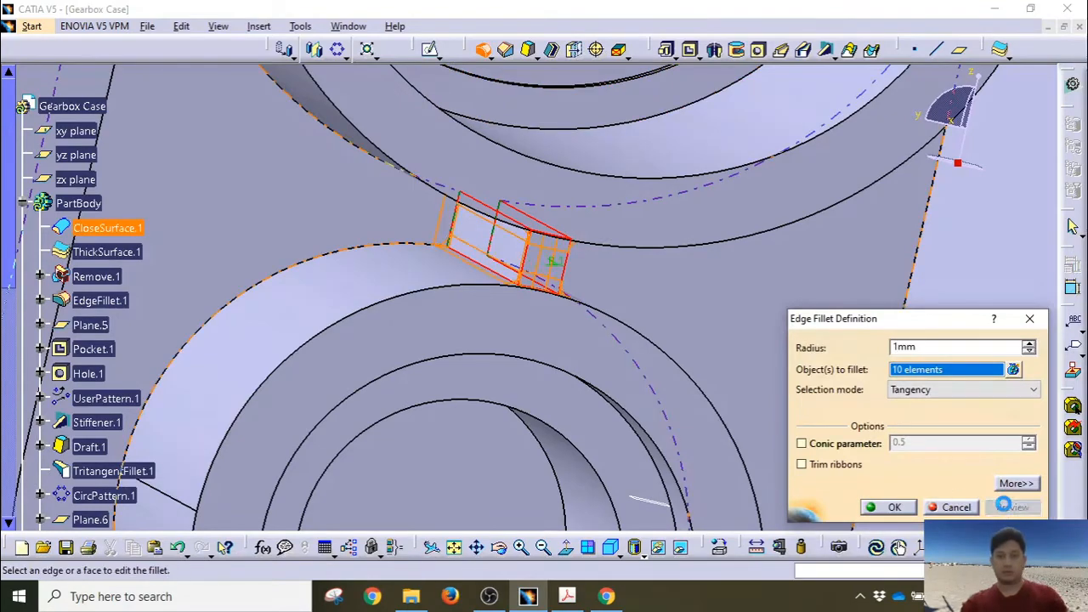
{"action": "left_click", "coordinate": [913, 505]}
Step: Inspect the filleted rib and select Stiffener.6 in the specification tree
{"action": "middle_click_drag", "start_coordinate": [570, 297], "coordinate": [605, 159]}
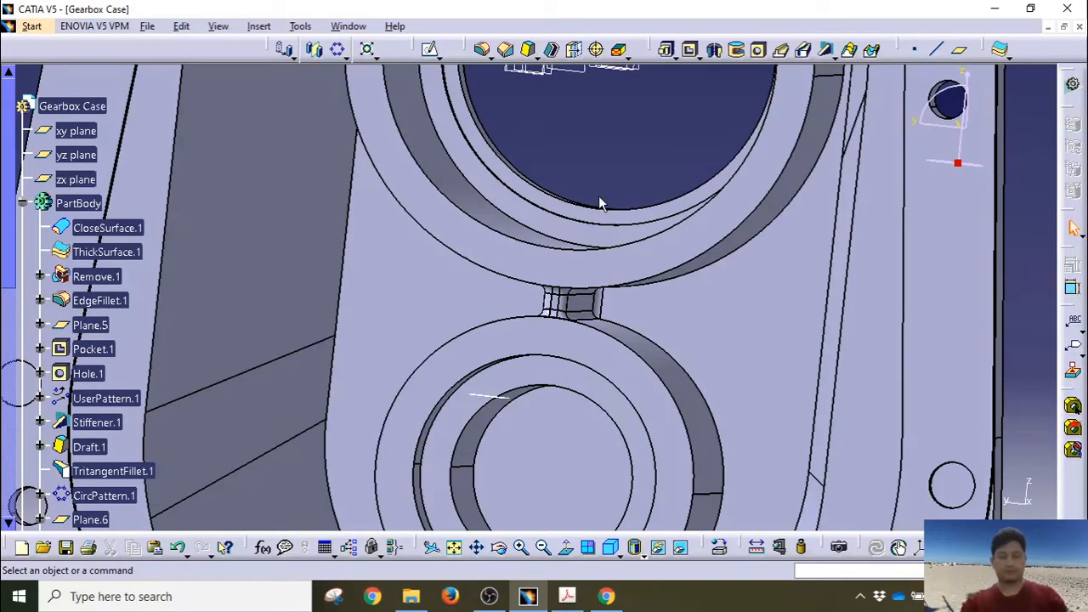
{"action": "scroll", "coordinate": [38, 351], "scroll_direction": "down", "scroll_amount": 6}
{"action": "left_click", "coordinate": [39, 344]}
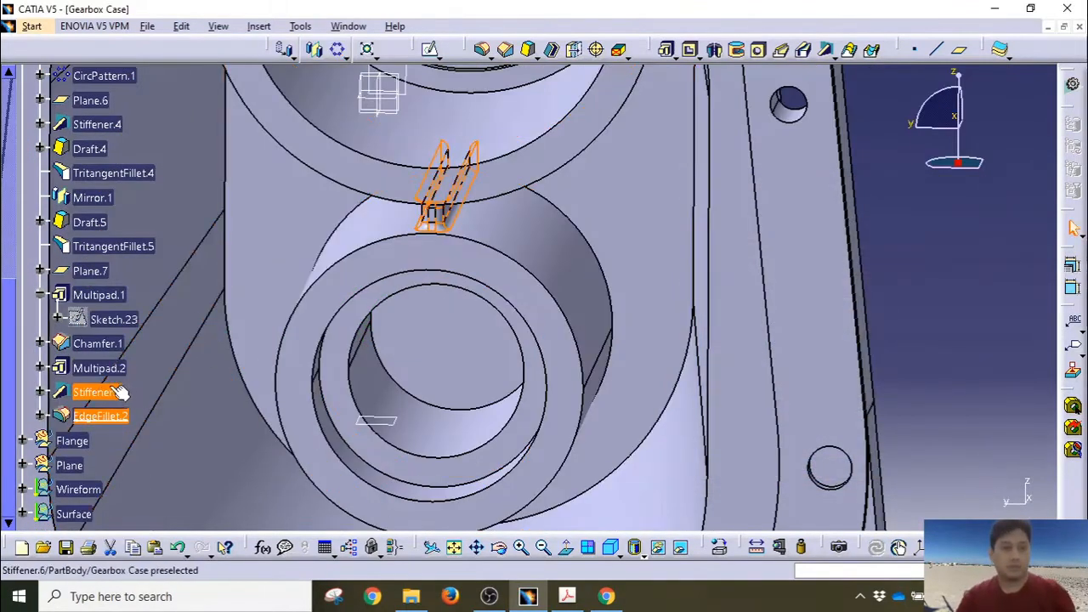
{"action": "left_click", "coordinate": [117, 392]}
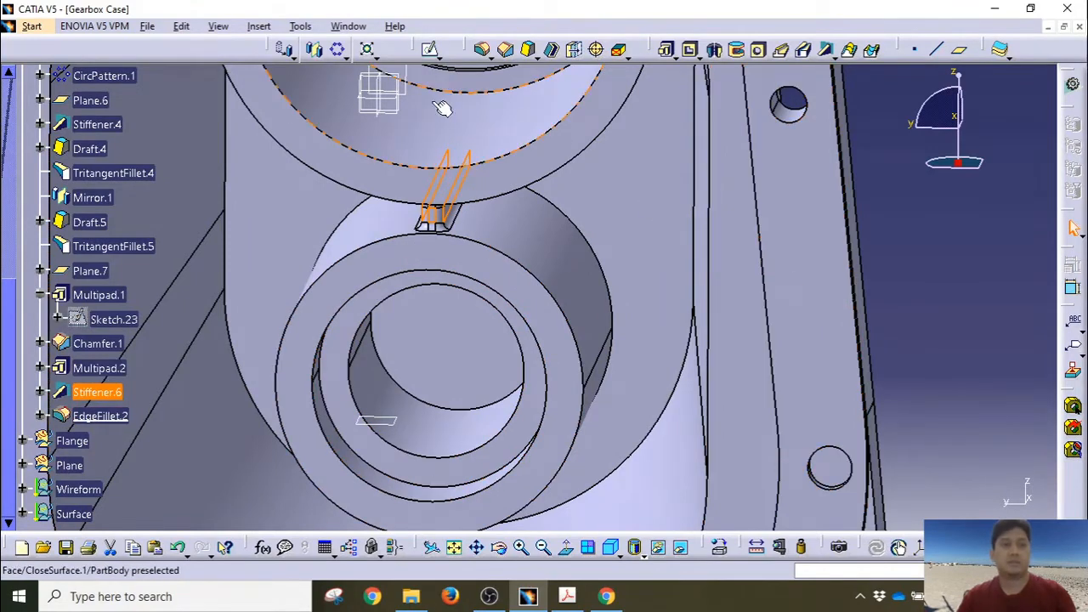
Step: Pattern Stiffener.6 as a complete crown of 5 instances, referenced to the boss's outer face
{"action": "left_click", "coordinate": [339, 50]}
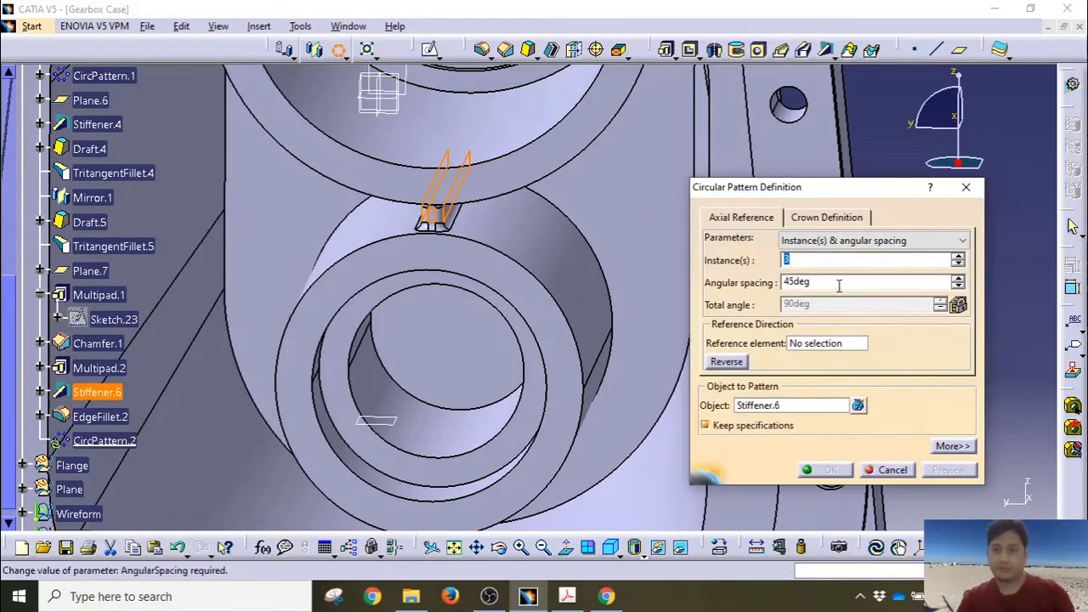
{"action": "left_click", "coordinate": [821, 241]}
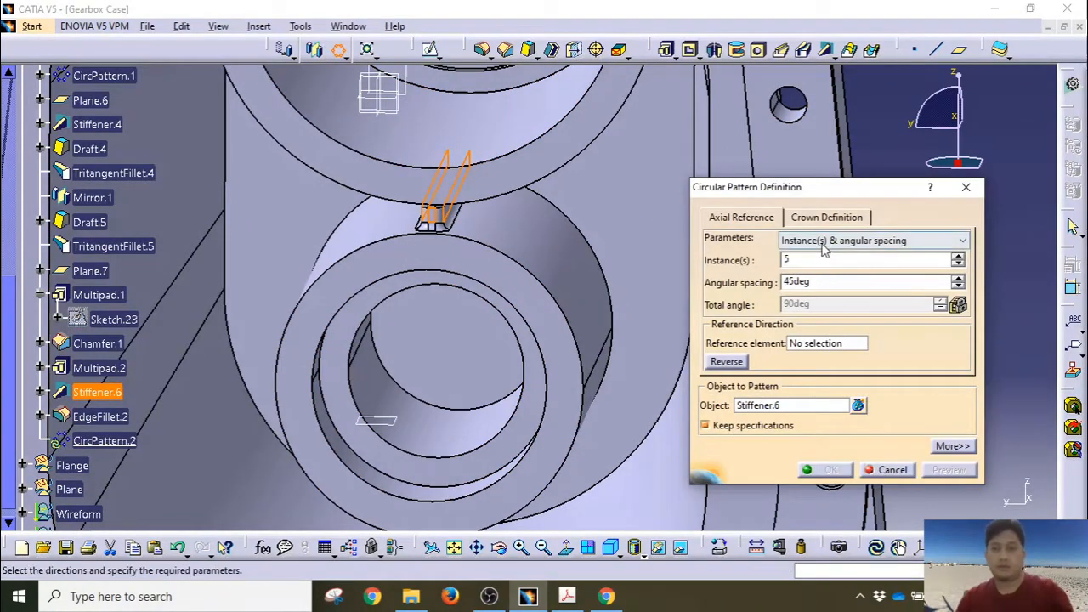
{"action": "left_click", "coordinate": [825, 292]}
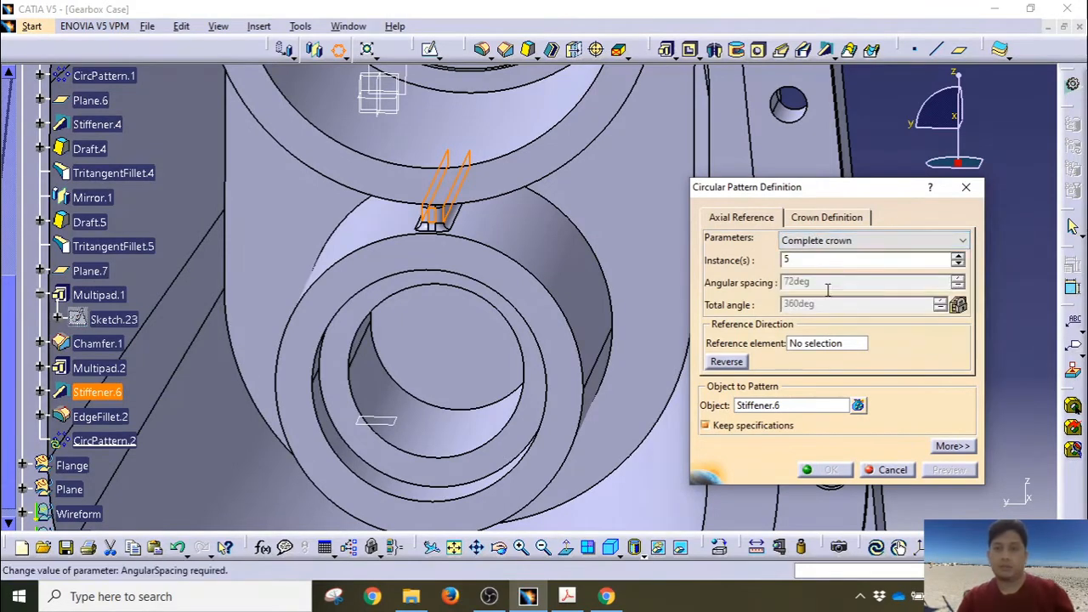
{"action": "left_click", "coordinate": [816, 343]}
{"action": "left_click", "coordinate": [559, 262]}
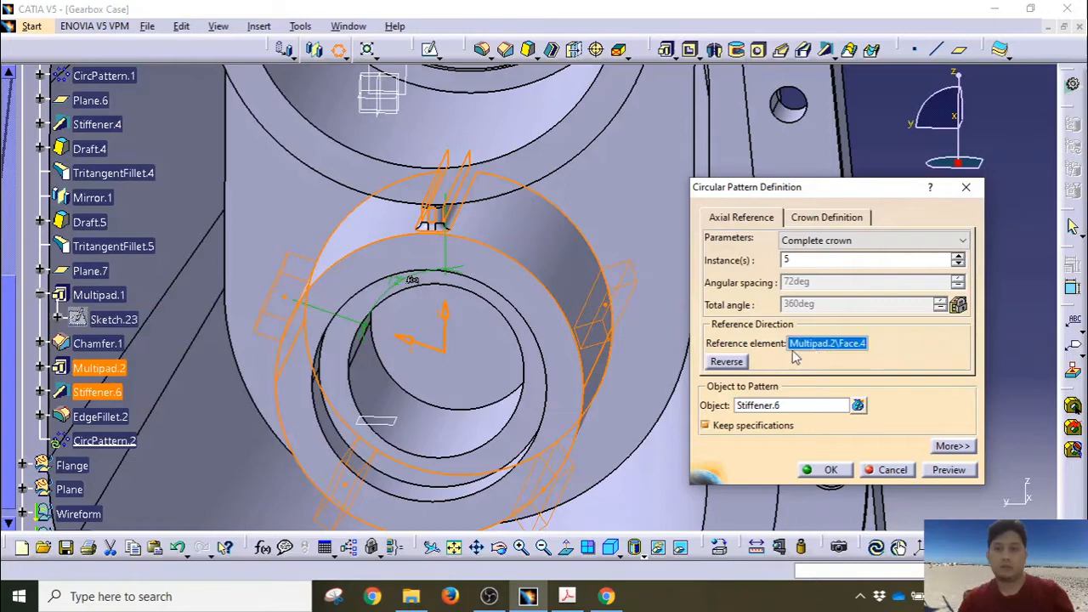
{"action": "left_click", "coordinate": [553, 321]}
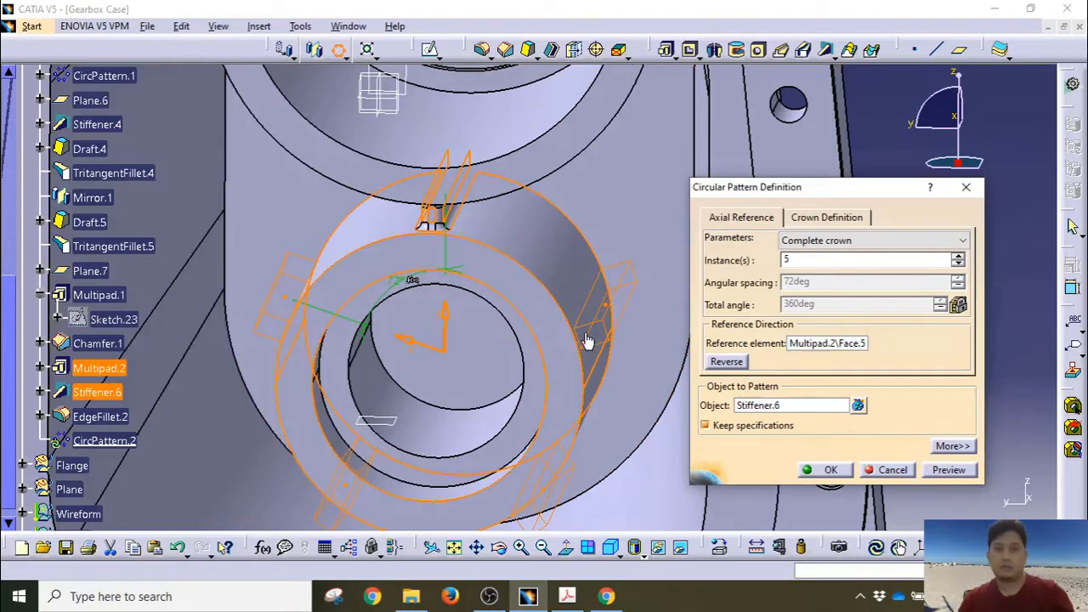
{"action": "left_click", "coordinate": [825, 345]}
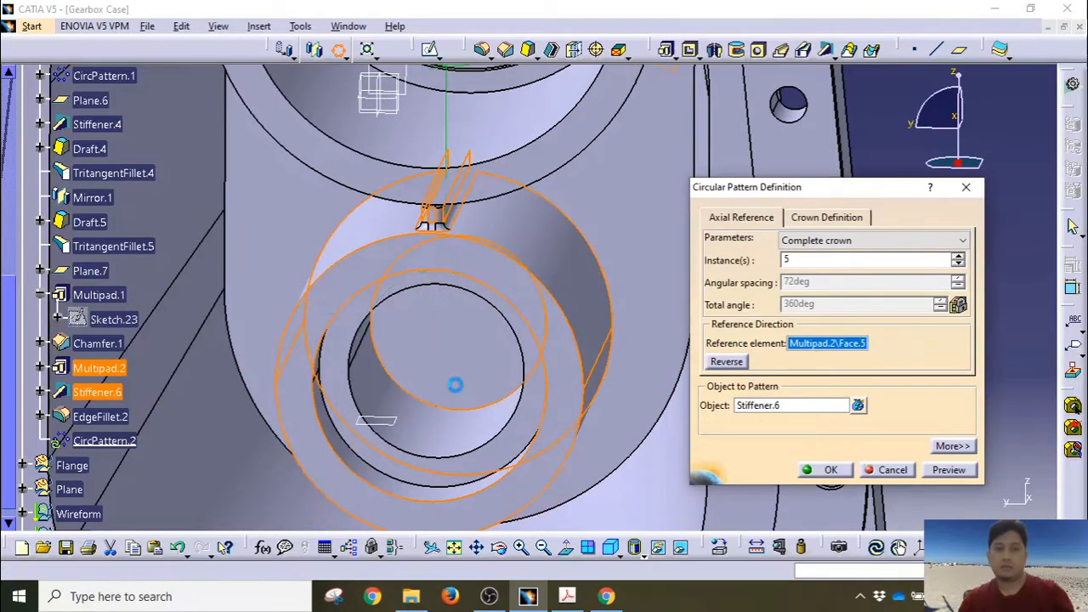
{"action": "left_click", "coordinate": [455, 385]}
{"action": "left_click", "coordinate": [819, 345]}
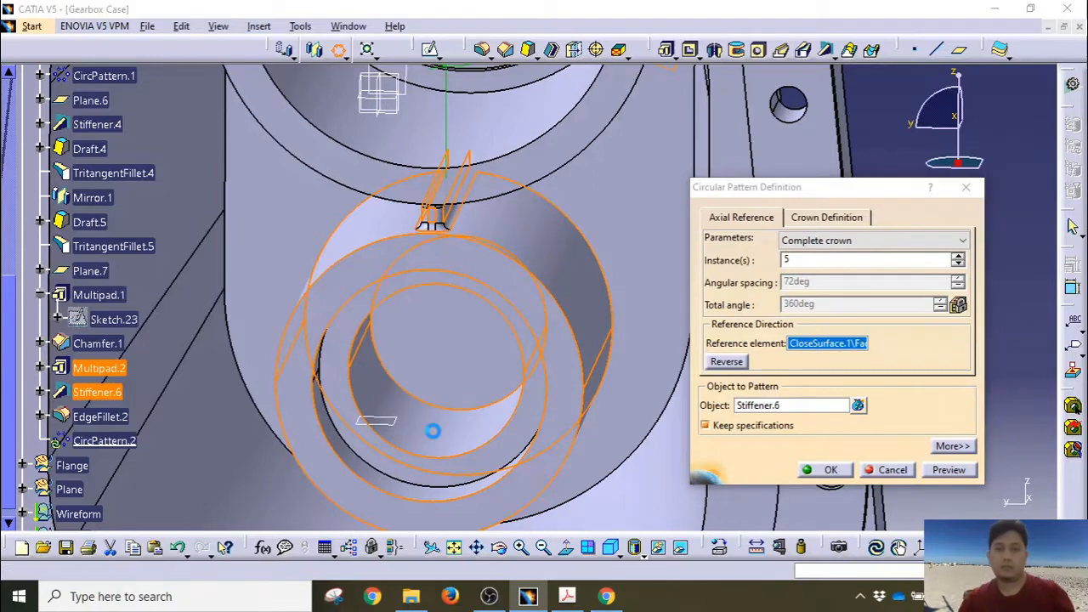
{"action": "left_click", "coordinate": [433, 432]}
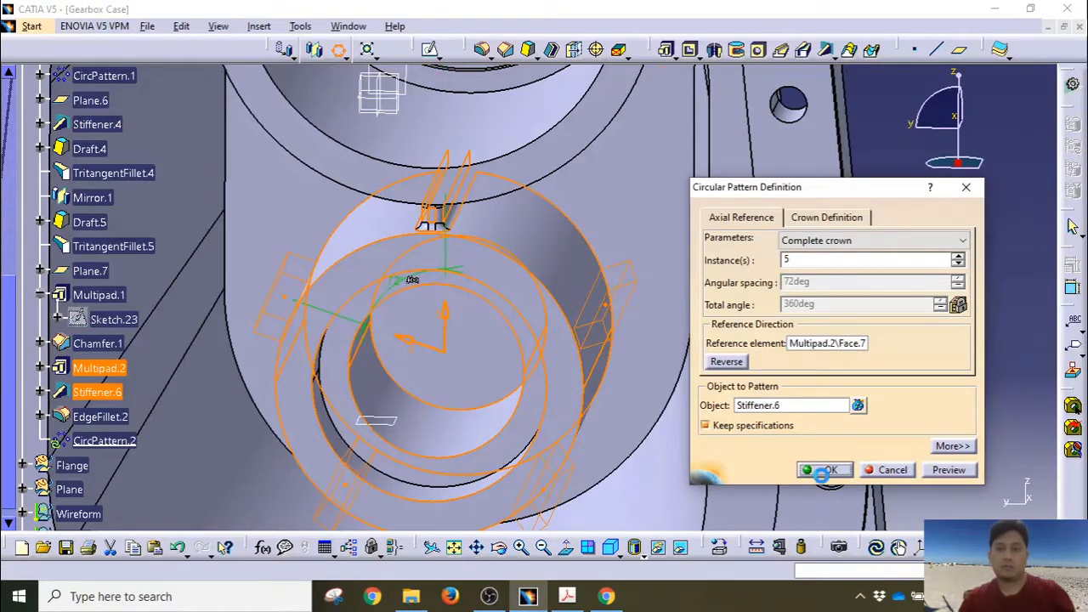
{"action": "left_click", "coordinate": [822, 470]}
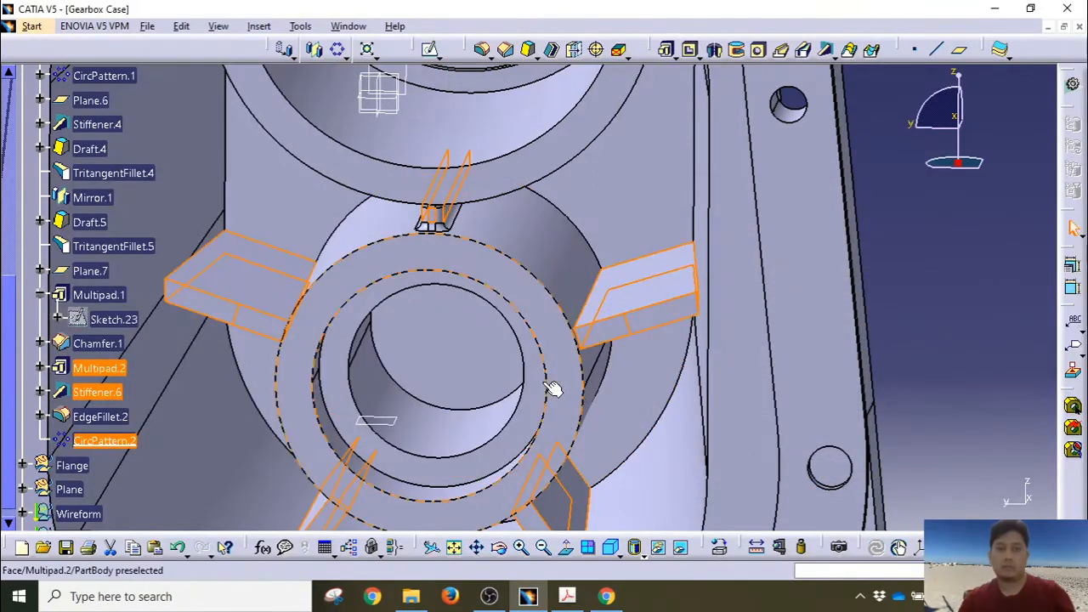
Step: Select nine edges of the patterned rib blocks and round them with a 1 mm fillet
{"action": "middle_click_drag", "start_coordinate": [553, 388], "coordinate": [655, 190]}
{"action": "left_click", "coordinate": [944, 216]}
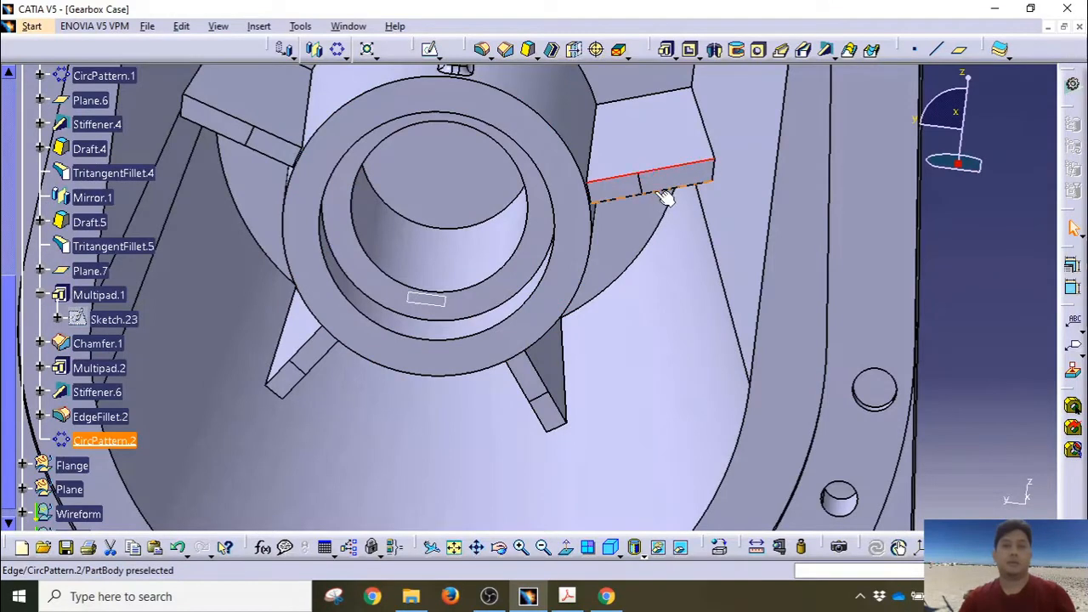
{"action": "left_click", "coordinate": [653, 191]}
{"action": "left_click", "coordinate": [594, 142]}
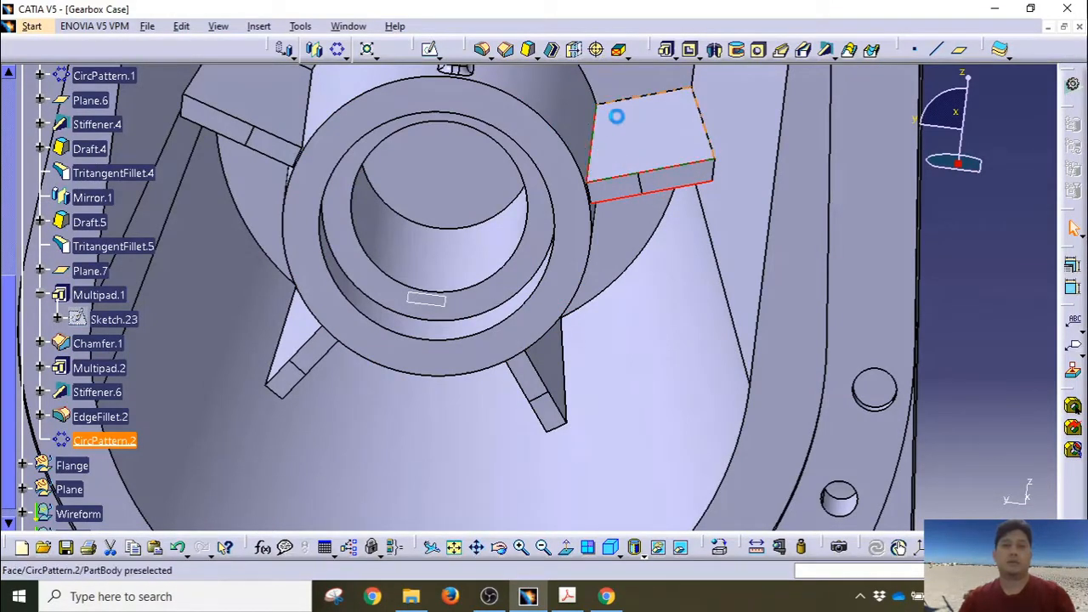
{"action": "left_click", "coordinate": [697, 107]}
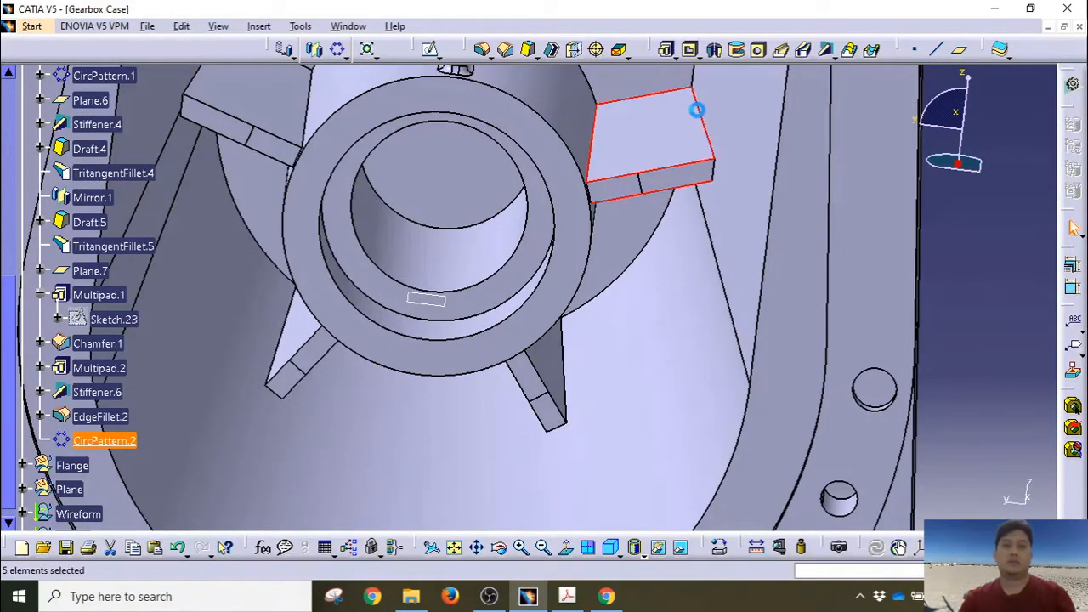
{"action": "middle_click_drag", "start_coordinate": [656, 214], "coordinate": [578, 249]}
{"action": "left_click", "coordinate": [555, 222]}
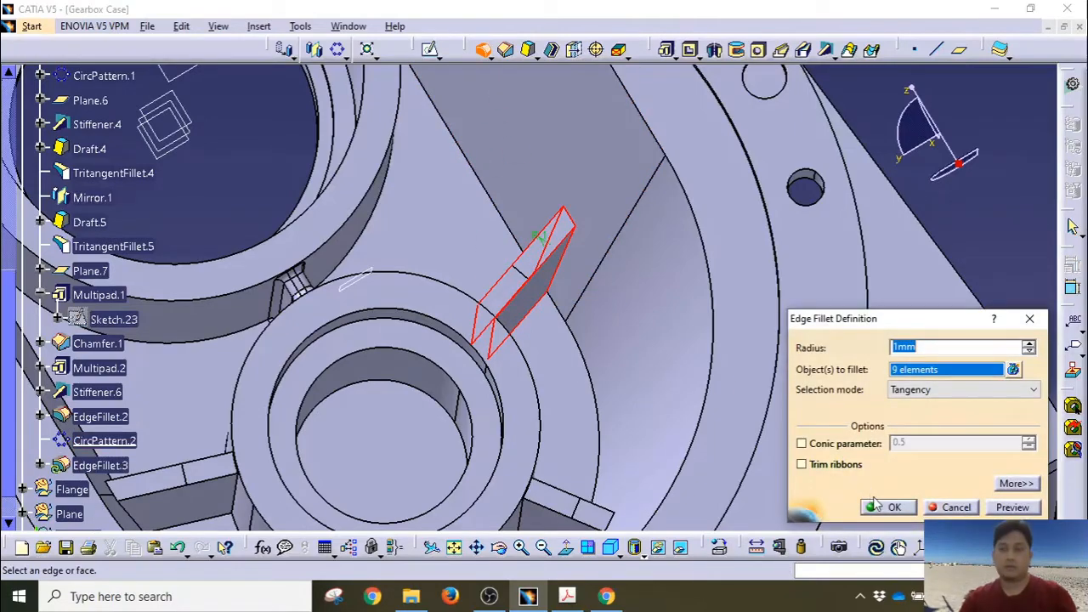
{"action": "left_click", "coordinate": [888, 507]}
{"action": "left_click", "coordinate": [539, 287]}
{"action": "middle_click_drag", "start_coordinate": [539, 286], "coordinate": [335, 246]}
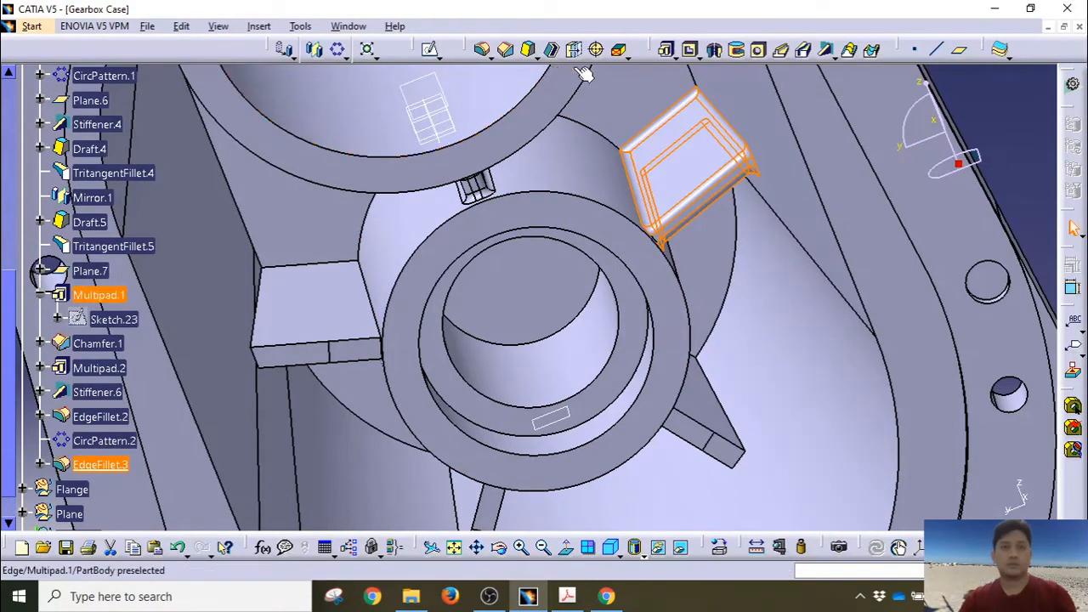
{"action": "left_click", "coordinate": [314, 49]}
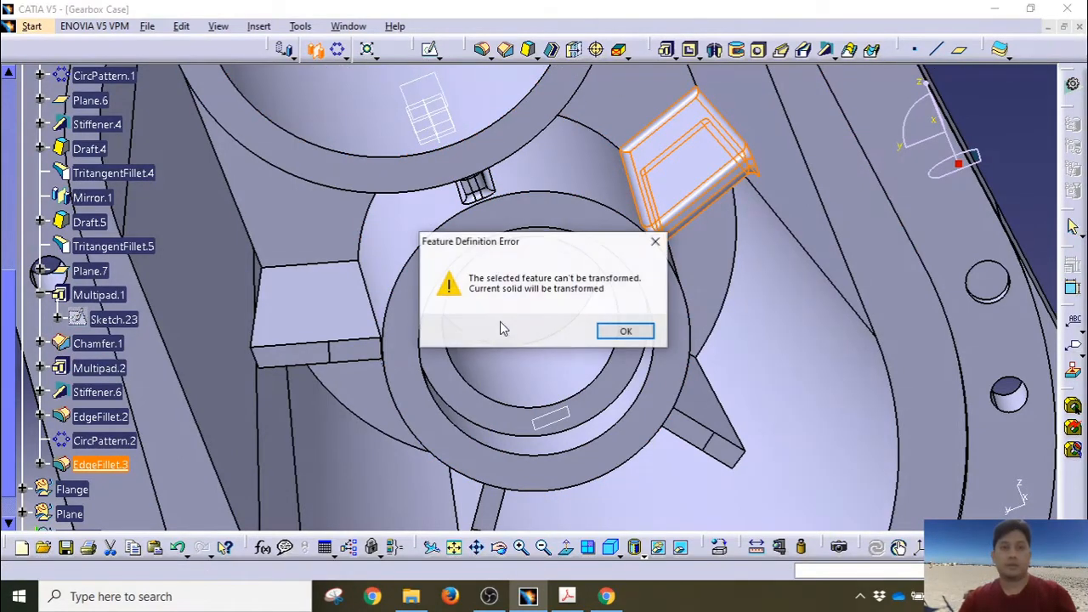
{"action": "left_click", "coordinate": [626, 331]}
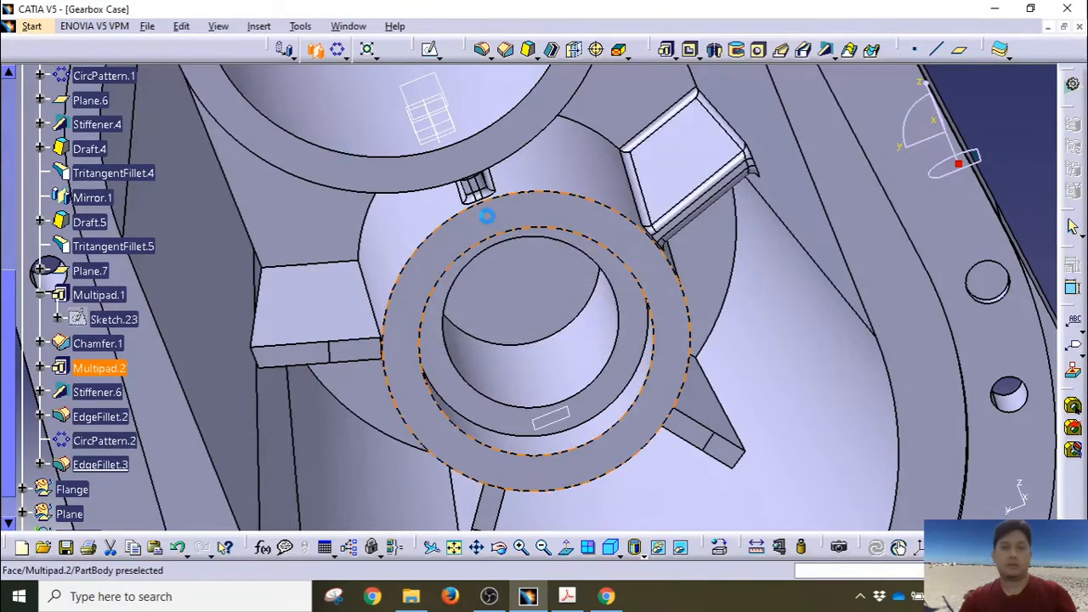
{"action": "left_click", "coordinate": [434, 123]}
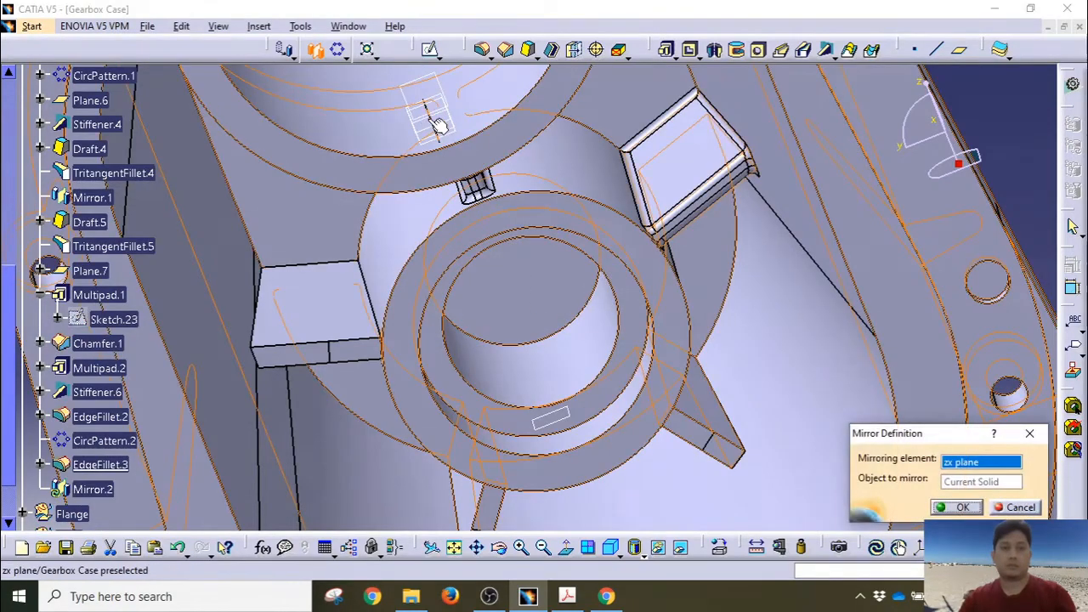
{"action": "middle_click_drag", "start_coordinate": [672, 365], "coordinate": [677, 449]}
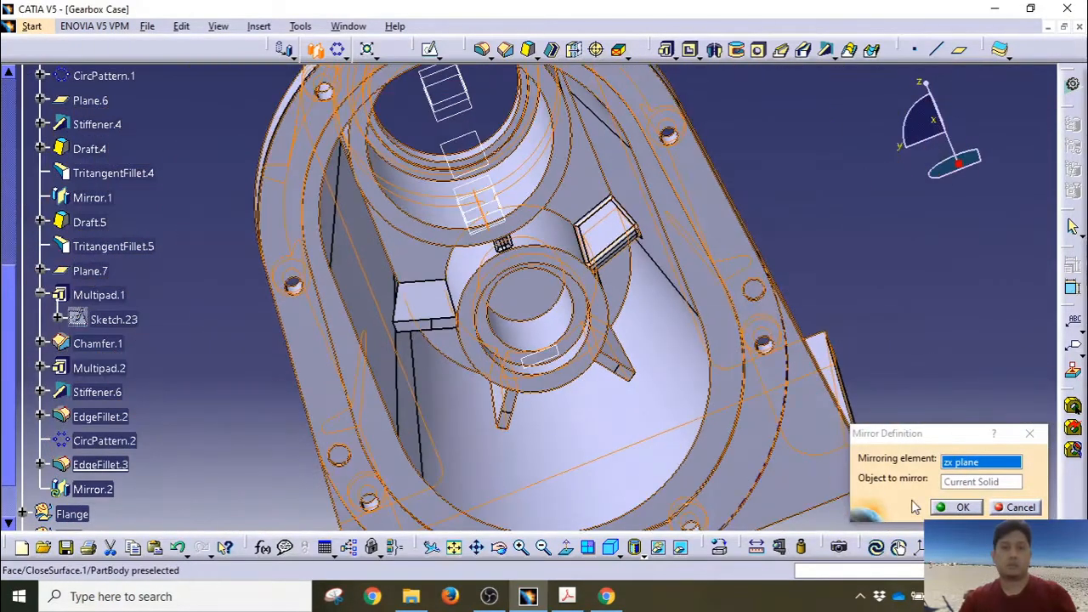
{"action": "left_click", "coordinate": [1020, 507]}
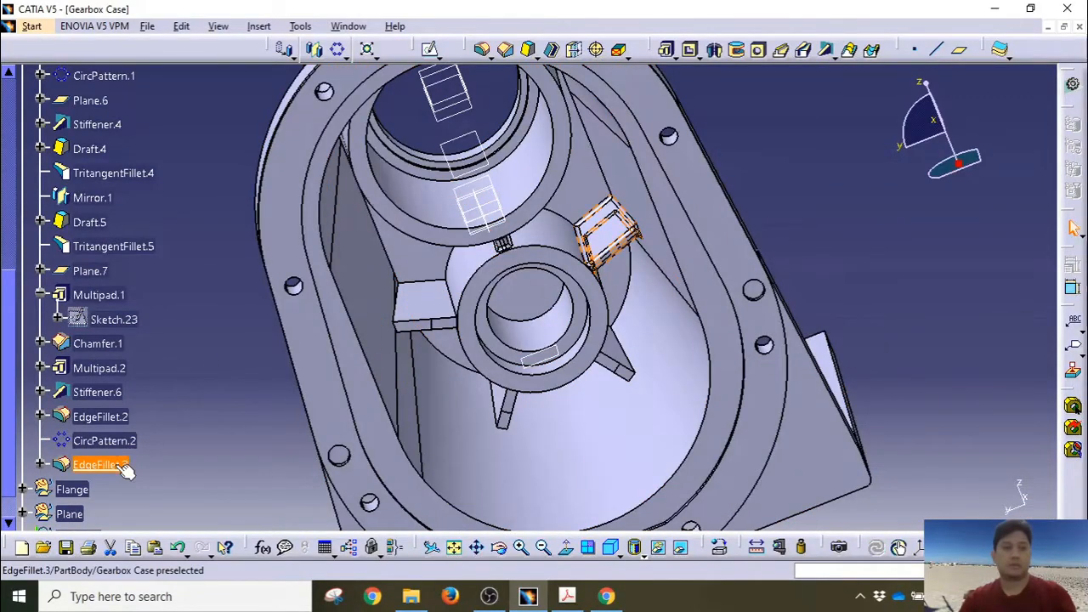
{"action": "left_click", "coordinate": [314, 50]}
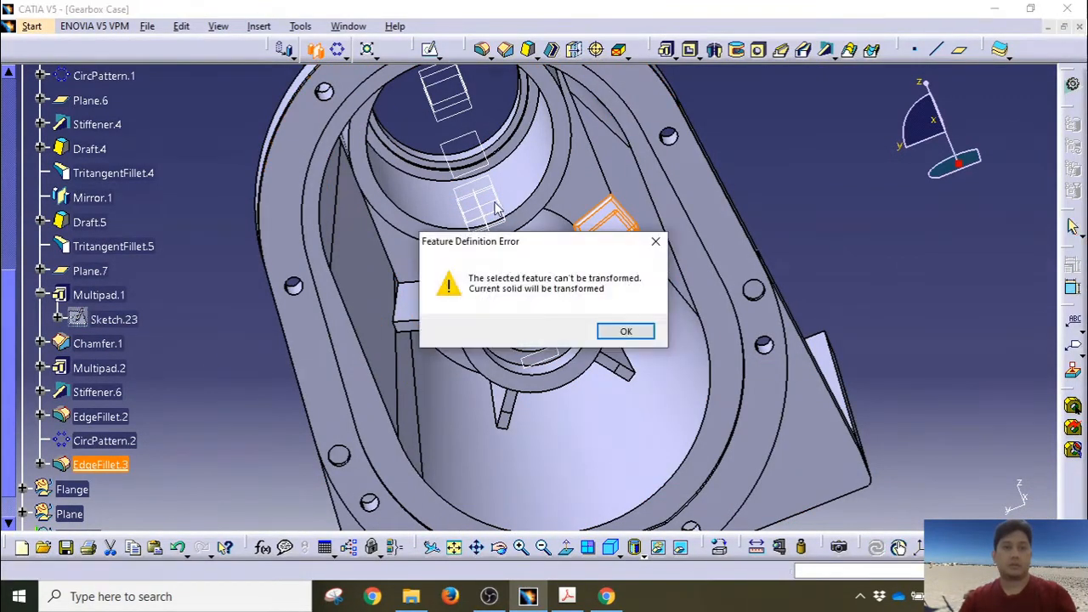
{"action": "left_click", "coordinate": [624, 333]}
{"action": "middle_click_drag", "start_coordinate": [175, 244], "coordinate": [186, 310]}
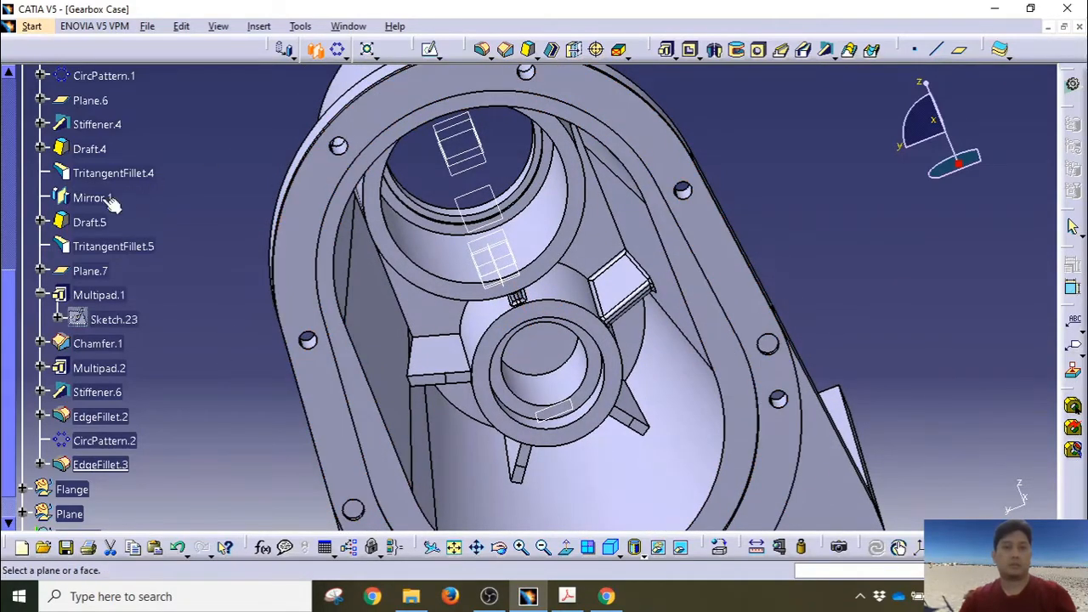
{"action": "scroll", "coordinate": [102, 225], "scroll_direction": "up", "scroll_amount": 1}
{"action": "scroll", "coordinate": [102, 227], "scroll_direction": "up", "scroll_amount": 5}
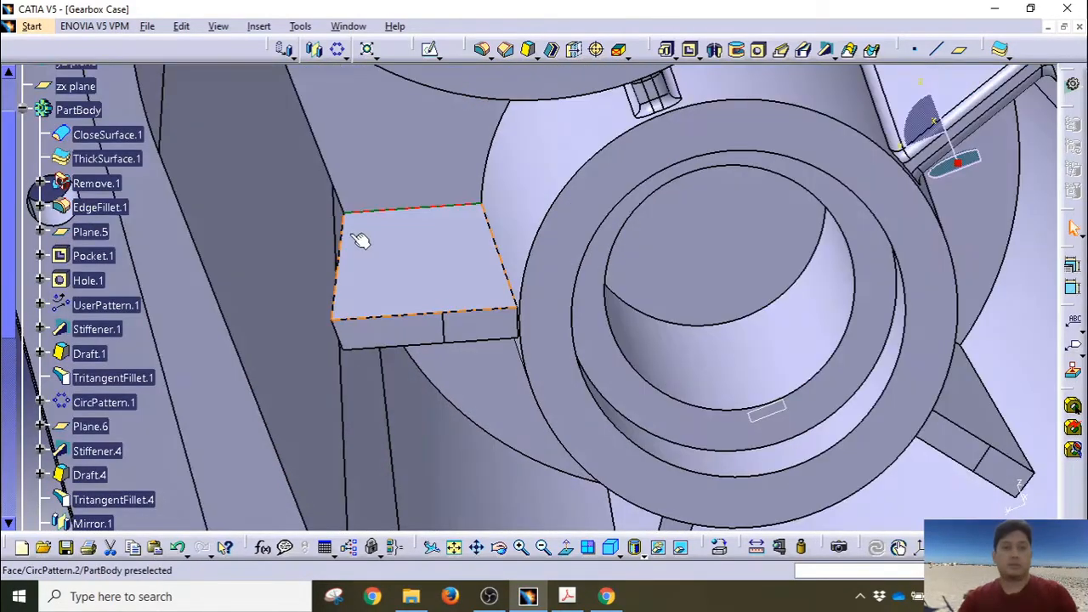
Step: Select the rib block's left, top, bottom and short edges for filleting
{"action": "left_click", "coordinate": [340, 234], "text": "ctrl"}
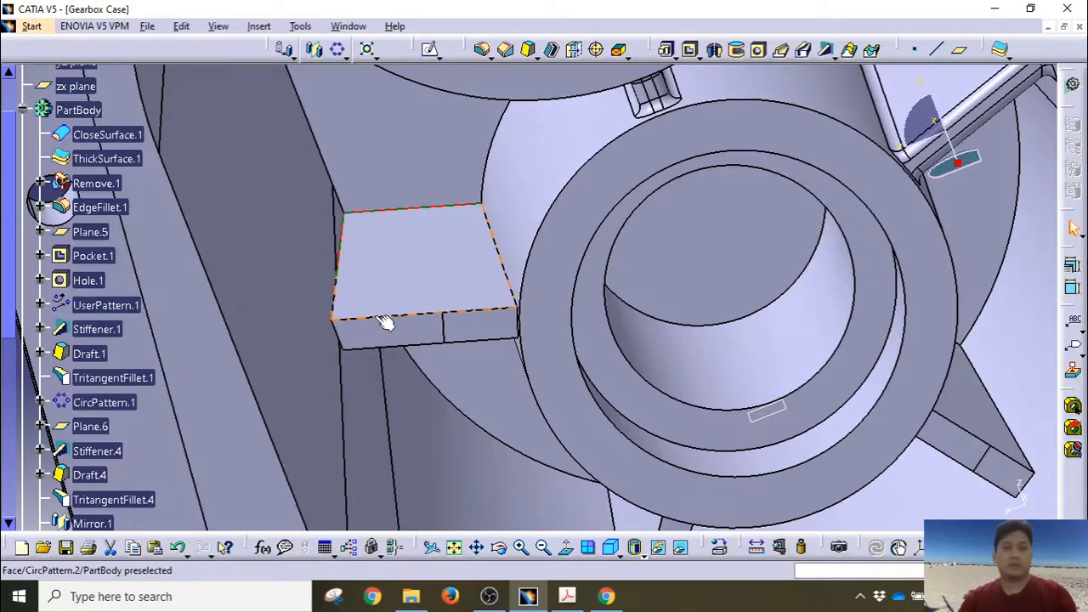
{"action": "left_click", "coordinate": [334, 297]}
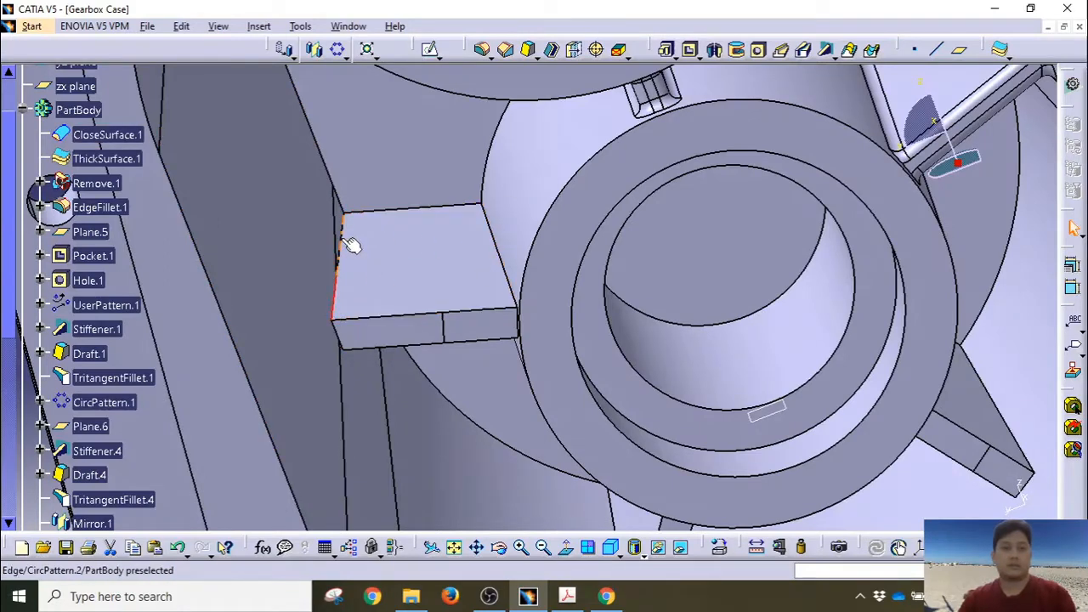
{"action": "left_click", "coordinate": [396, 209], "text": "ctrl"}
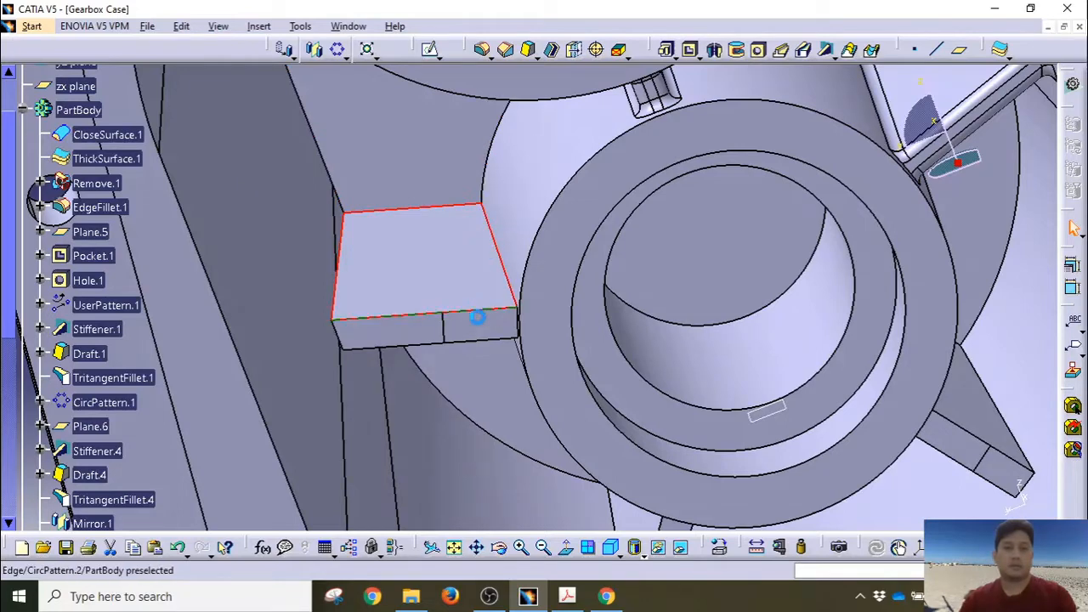
{"action": "left_click", "coordinate": [523, 326], "text": "ctrl"}
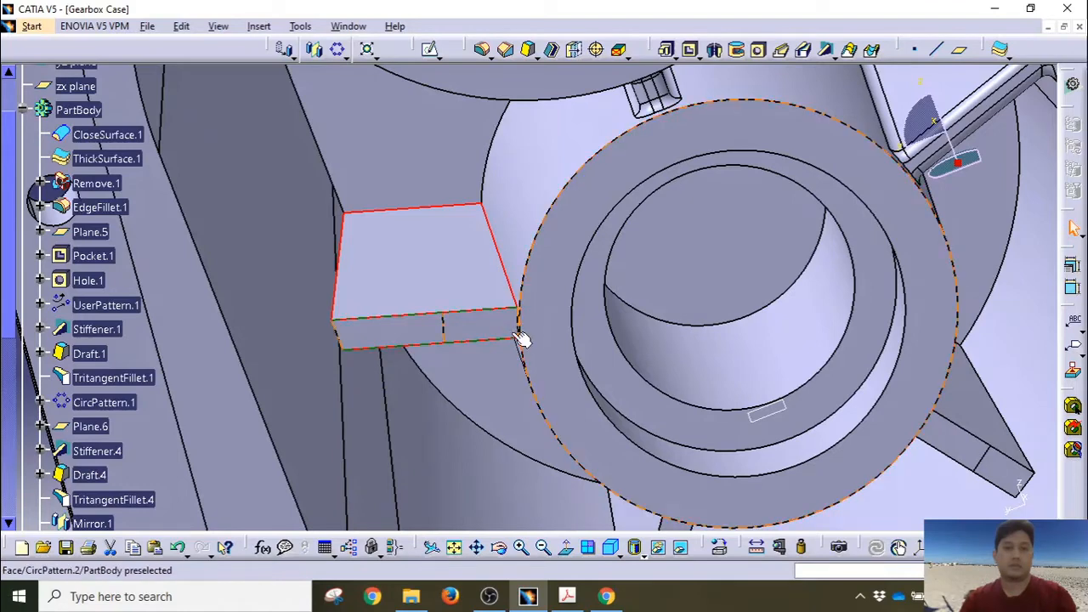
{"action": "middle_click_drag", "start_coordinate": [505, 335], "coordinate": [510, 306]}
{"action": "left_click", "coordinate": [584, 406]}
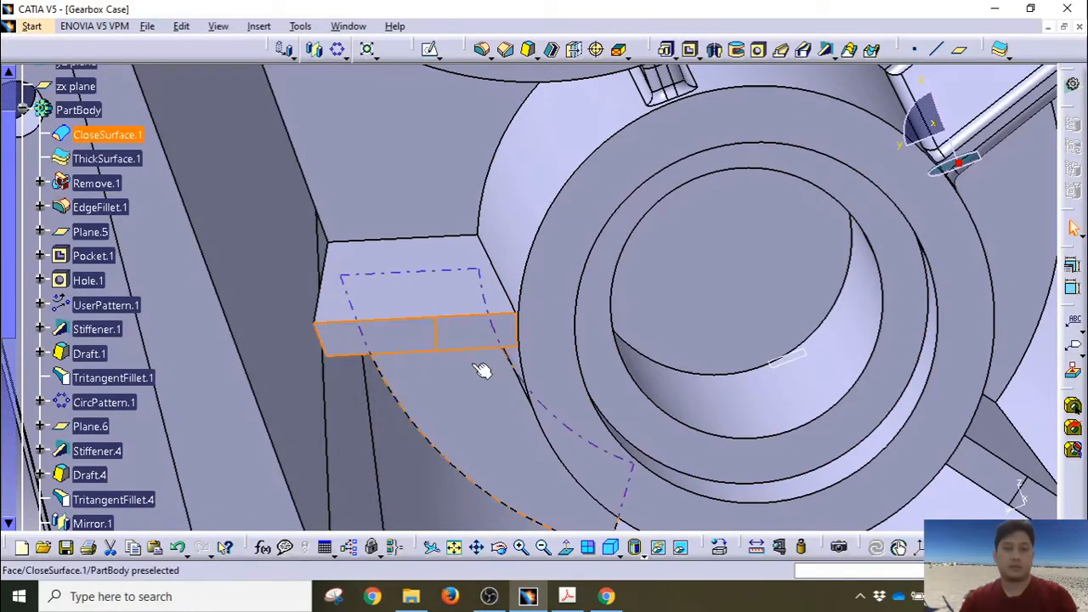
{"action": "left_click", "coordinate": [515, 337]}
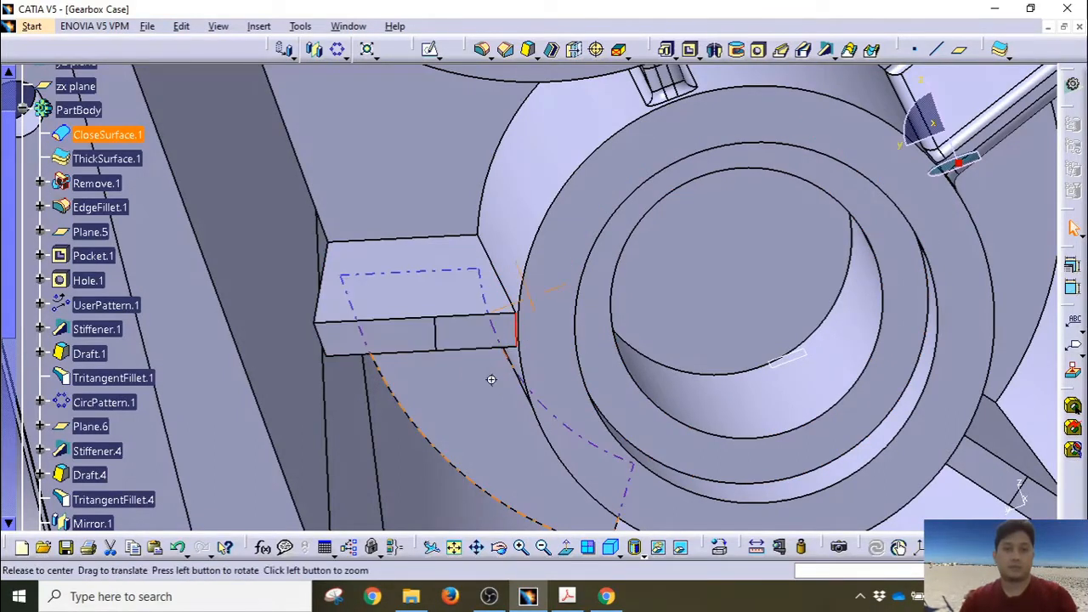
{"action": "middle_click_drag", "start_coordinate": [491, 379], "coordinate": [530, 220]}
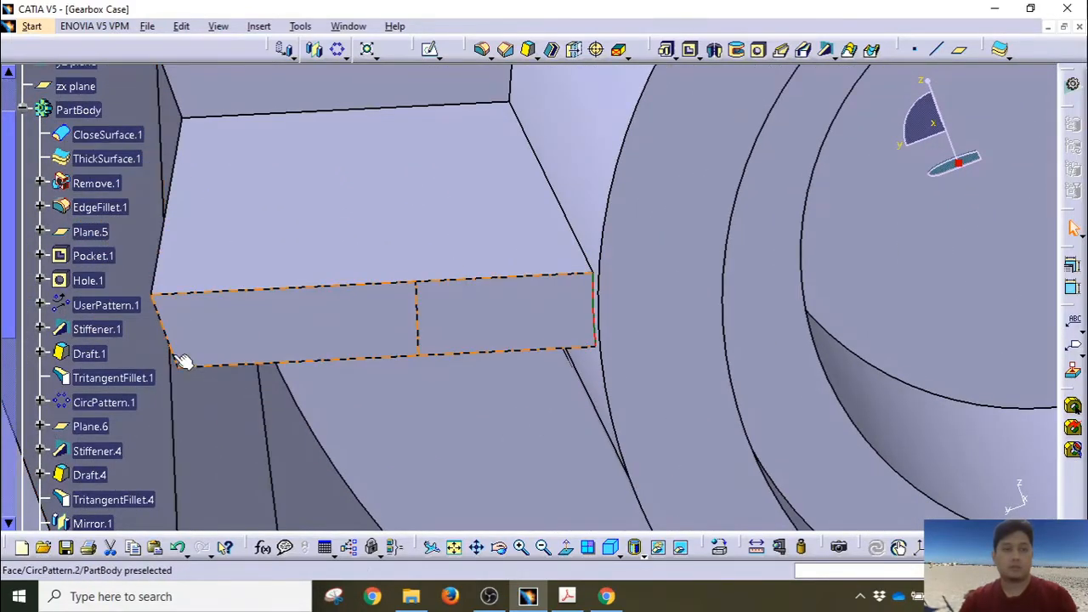
{"action": "left_click", "coordinate": [162, 319]}
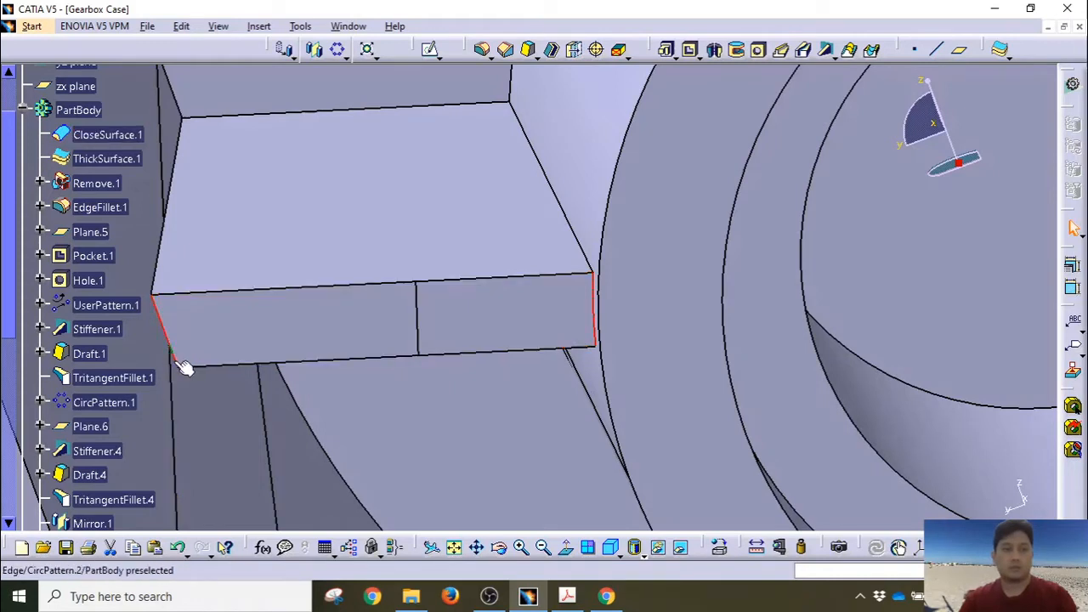
{"action": "left_click", "coordinate": [196, 366]}
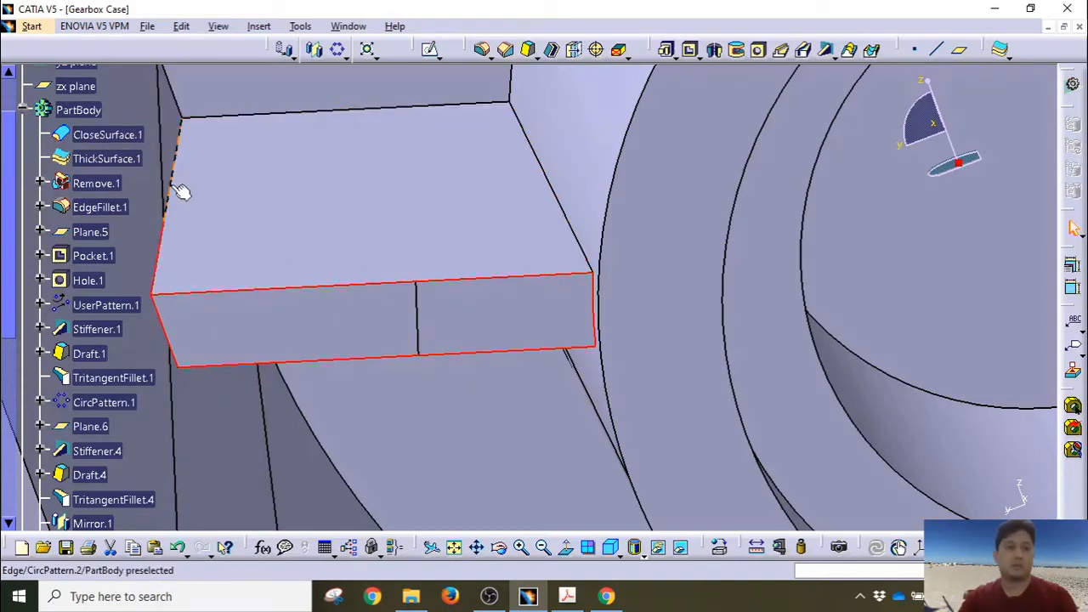
{"action": "left_click", "coordinate": [170, 179]}
Step: Add the remaining rib edges and apply a 1 mm edge fillet to all 12
{"action": "left_click", "coordinate": [242, 115]}
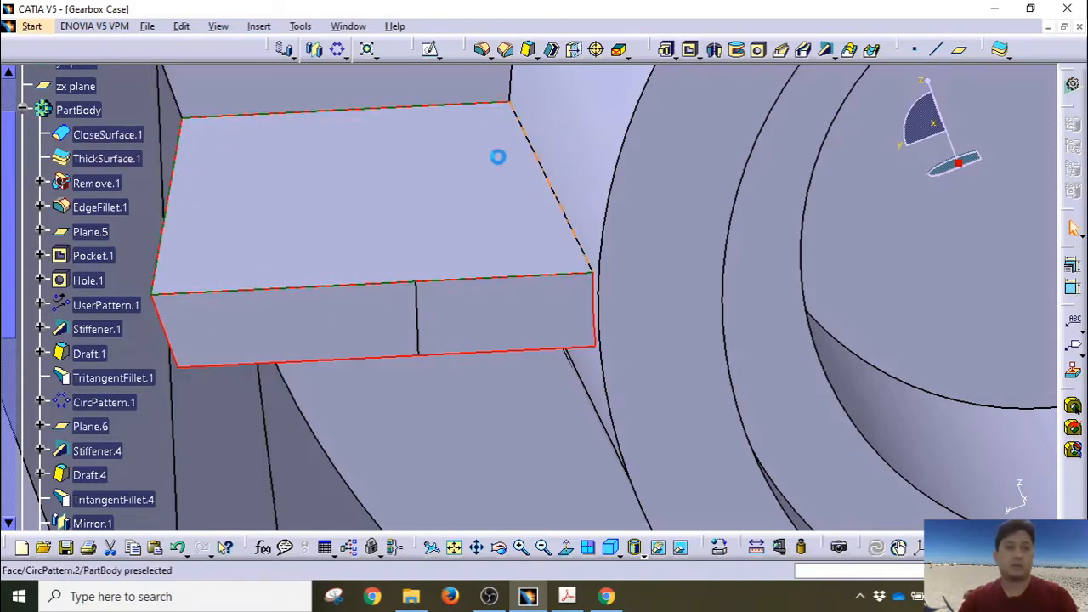
{"action": "middle_click_drag", "start_coordinate": [506, 292], "coordinate": [366, 270]}
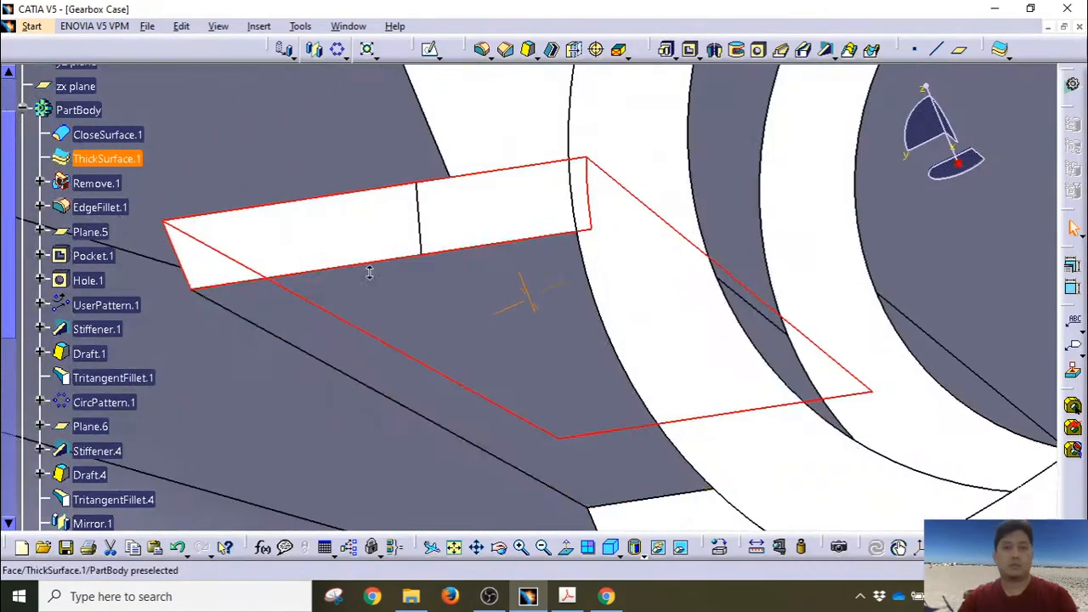
{"action": "left_click", "coordinate": [280, 338], "text": "ctrl"}
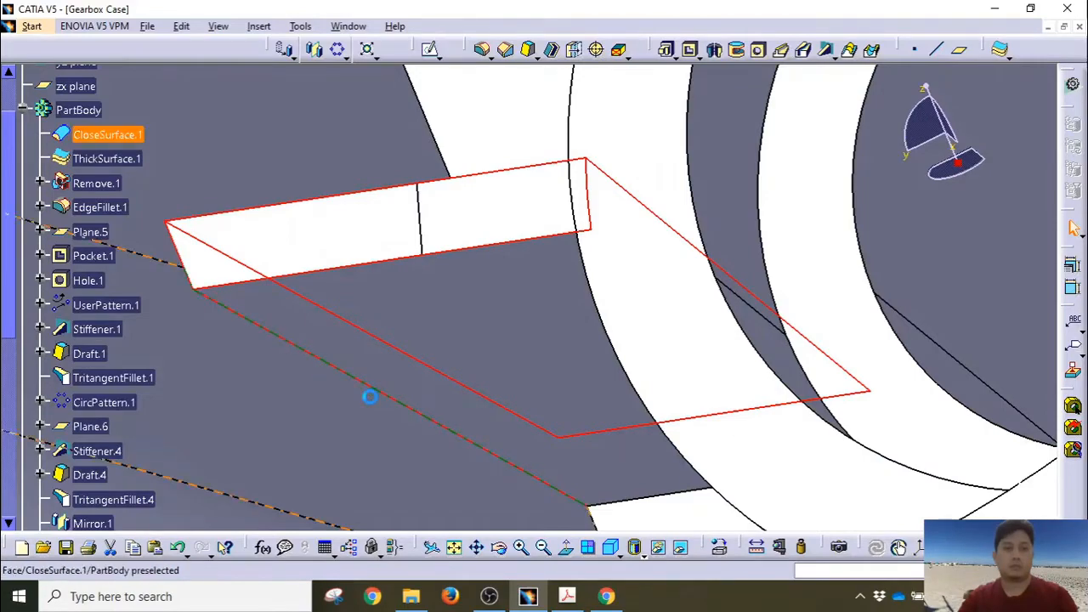
{"action": "middle_click_drag", "start_coordinate": [518, 468], "coordinate": [449, 366]}
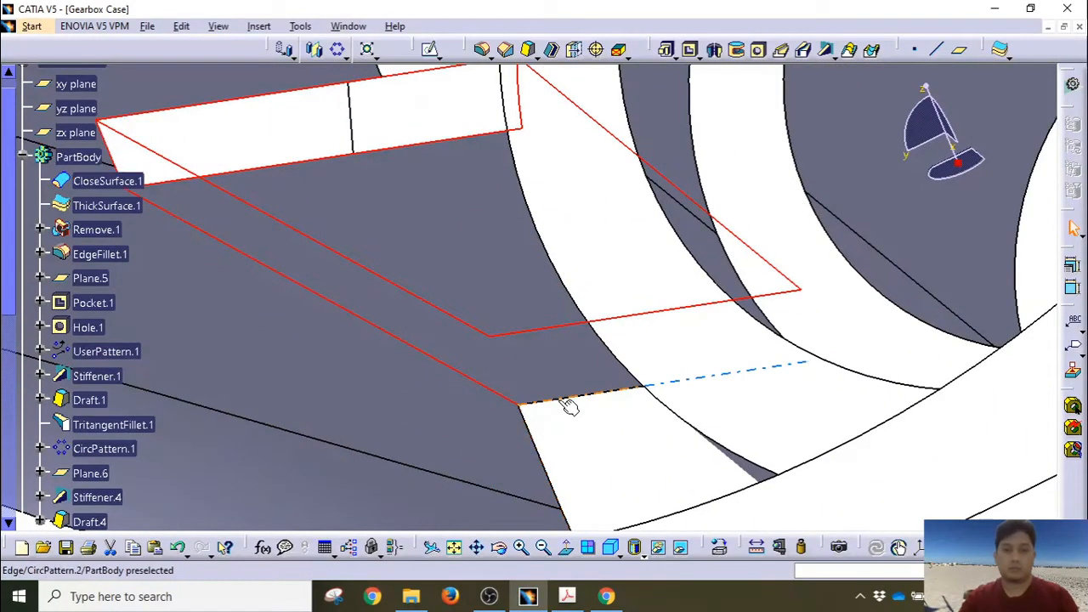
{"action": "middle_click_drag", "start_coordinate": [573, 383], "coordinate": [637, 377]}
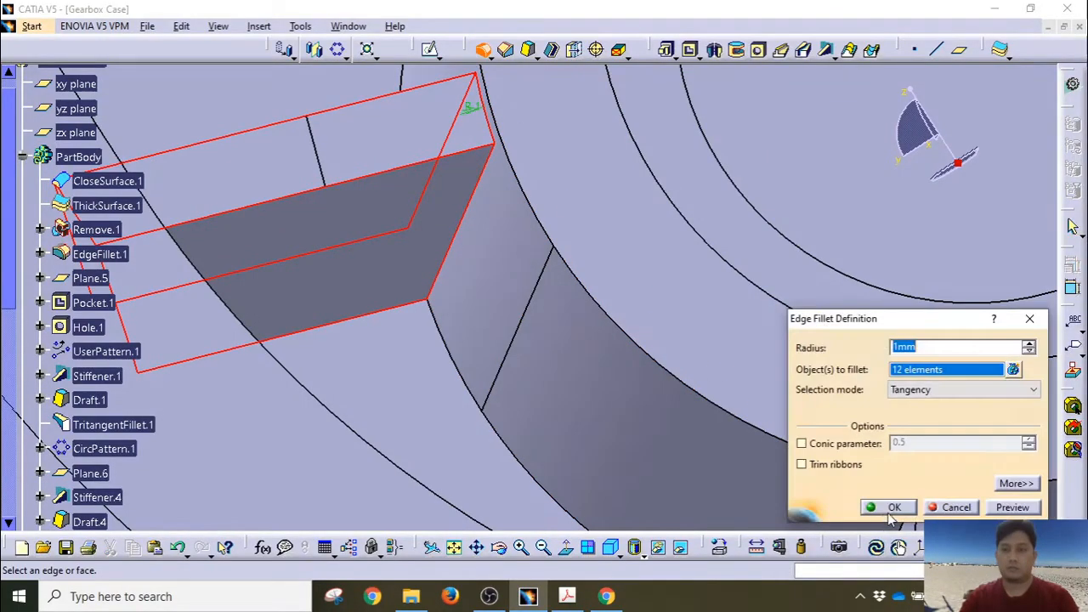
{"action": "left_click", "coordinate": [888, 516]}
{"action": "middle_click_drag", "start_coordinate": [617, 354], "coordinate": [672, 503]}
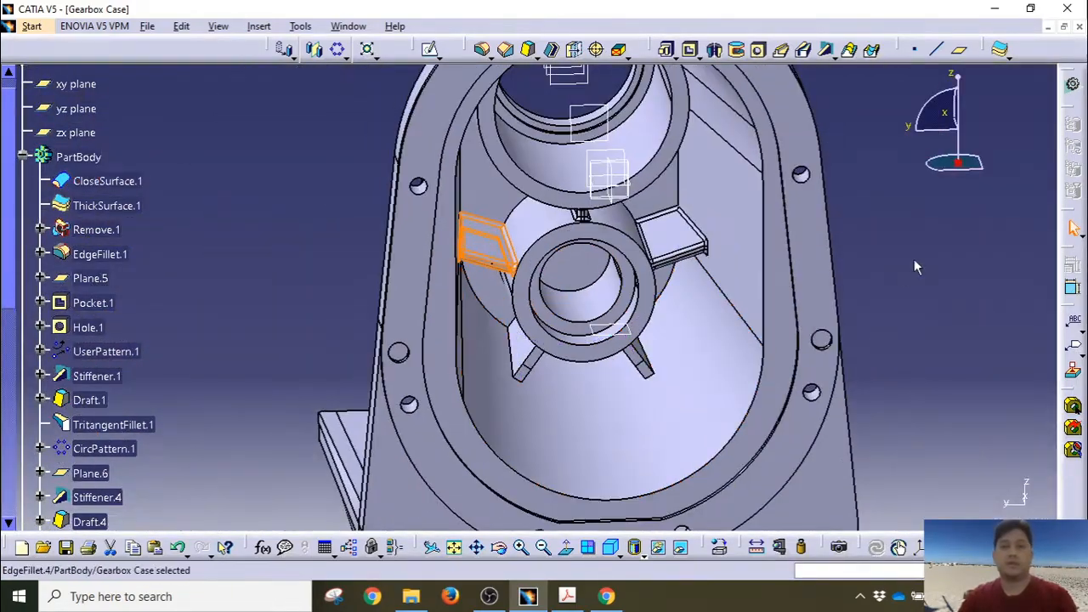
{"action": "left_click", "coordinate": [914, 260]}
{"action": "middle_click_drag", "start_coordinate": [671, 313], "coordinate": [666, 306]}
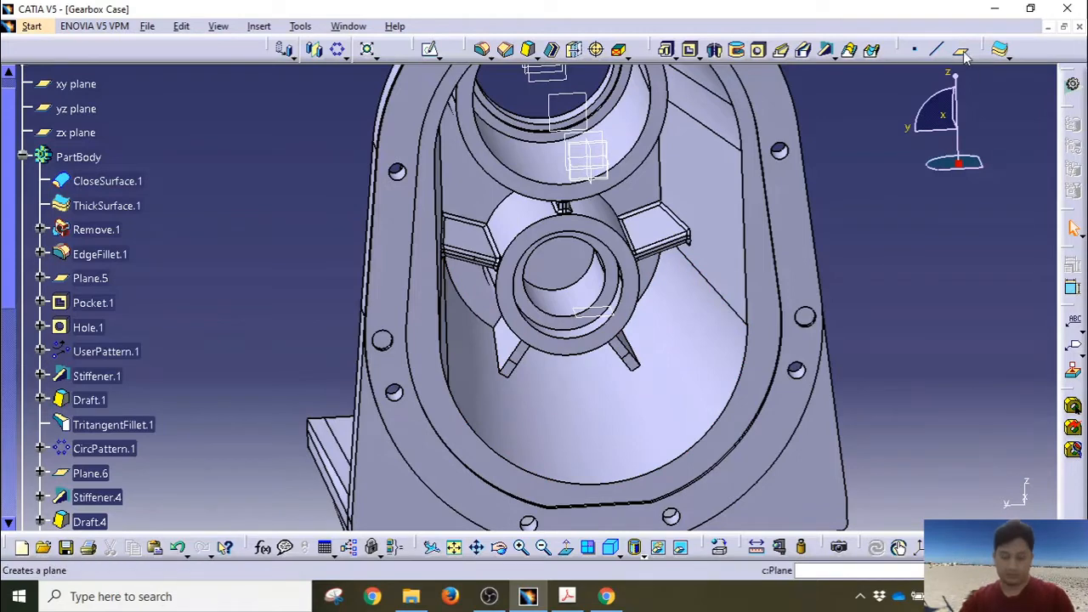
Step: Create Plane.8 offset 45.5 mm from the yz plane and select it
{"action": "left_click", "coordinate": [76, 109]}
{"action": "left_click", "coordinate": [959, 49]}
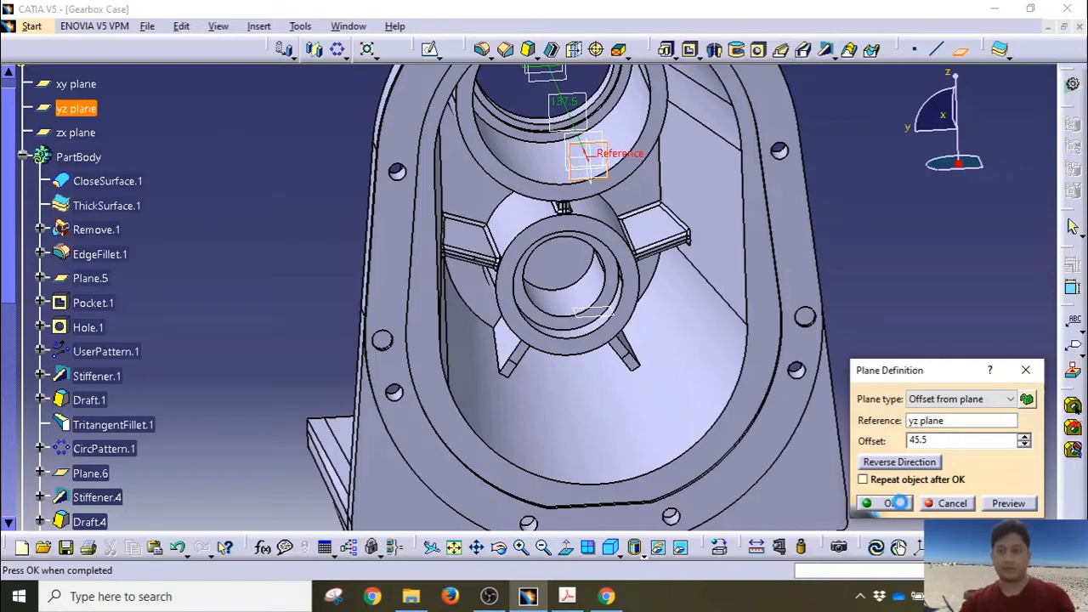
{"action": "left_click", "coordinate": [898, 503]}
{"action": "middle_click_drag", "start_coordinate": [512, 319], "coordinate": [558, 387]}
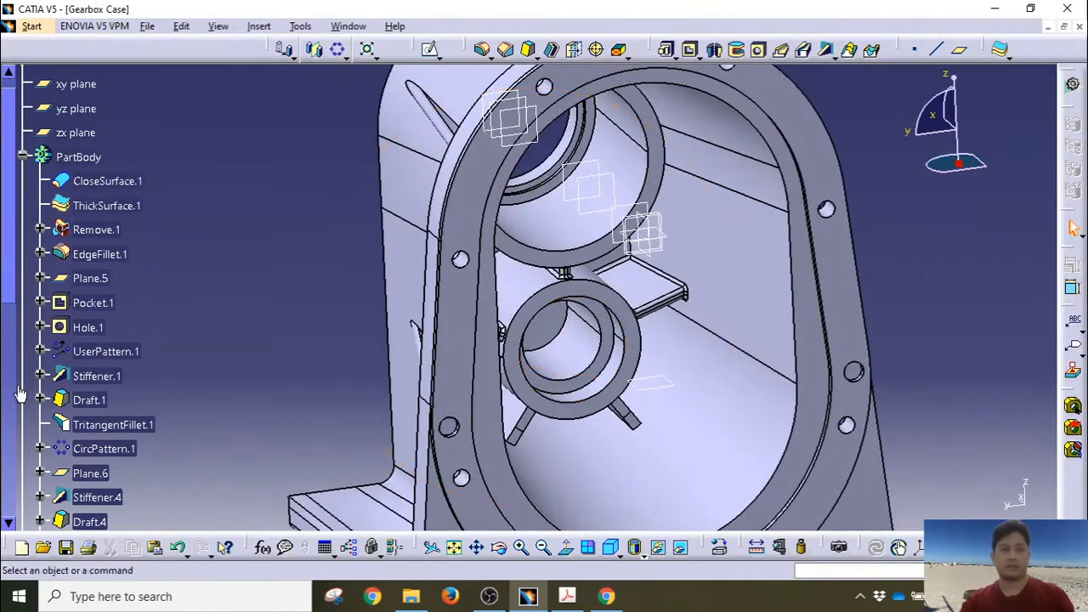
{"action": "scroll", "coordinate": [51, 382], "scroll_direction": "down", "scroll_amount": 6}
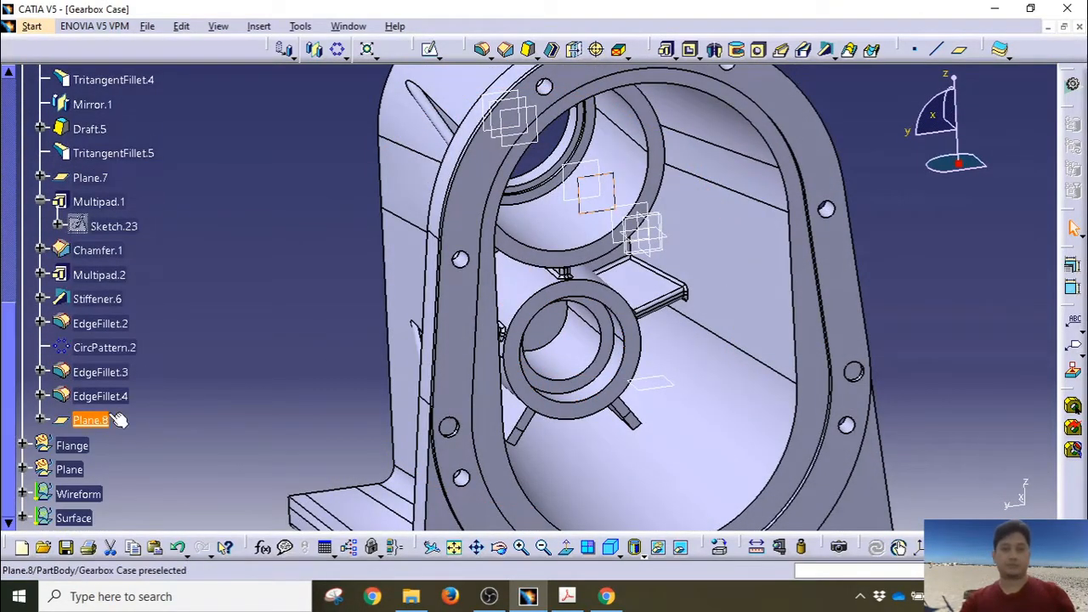
{"action": "left_click", "coordinate": [91, 420]}
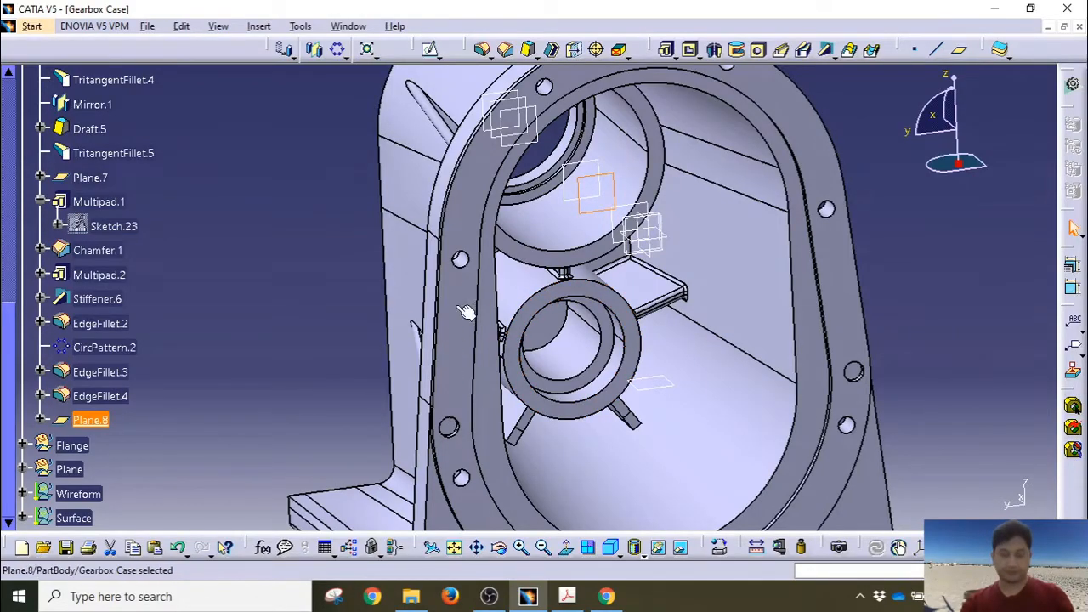
{"action": "mouse_move", "coordinate": [466, 311]}
{"action": "middle_mouse_down"}
{"action": "mouse_move", "coordinate": [675, 306]}
{"action": "mouse_move", "coordinate": [580, 332]}
{"action": "middle_mouse_up"}
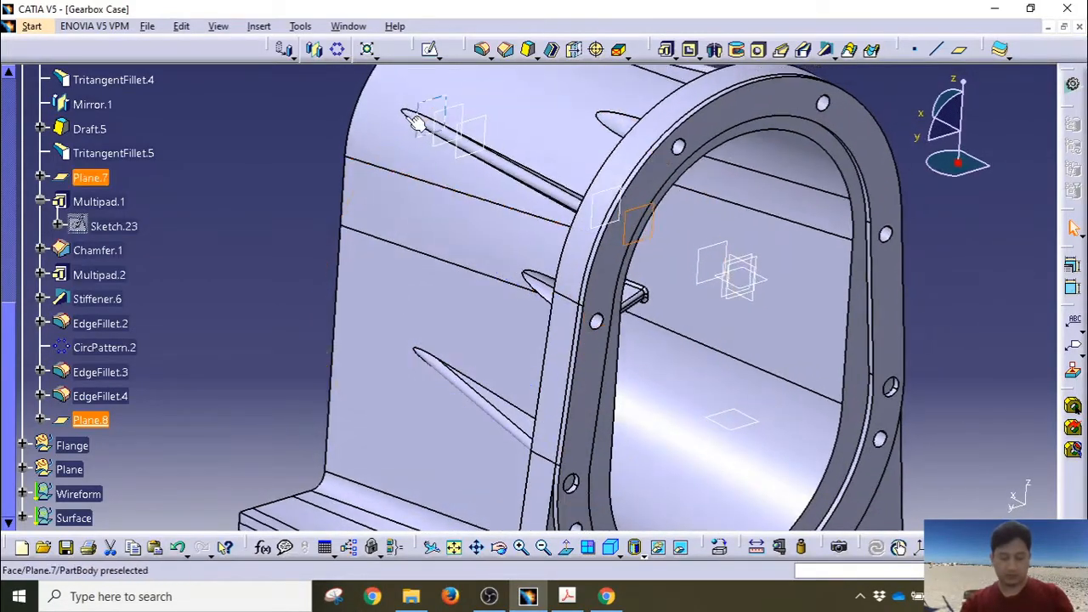
Step: Sketch a circle on Plane.8 around the lower boss and set its diameter to 45.5
{"action": "left_click", "coordinate": [430, 49]}
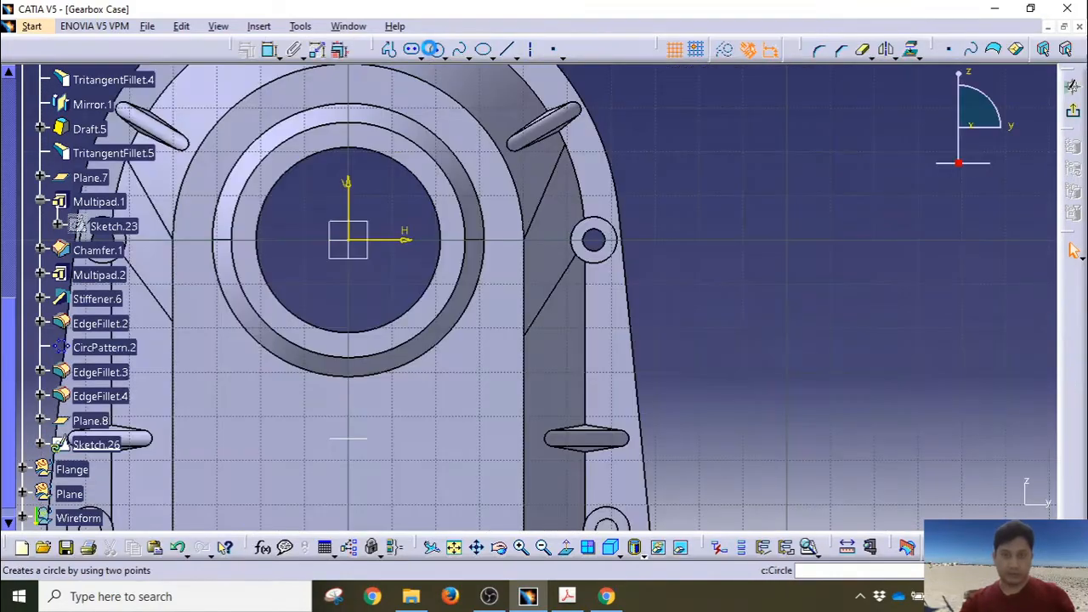
{"action": "mouse_move", "coordinate": [360, 314]}
{"action": "middle_mouse_down"}
{"action": "mouse_move", "coordinate": [491, 287]}
{"action": "mouse_move", "coordinate": [504, 270]}
{"action": "middle_mouse_up"}
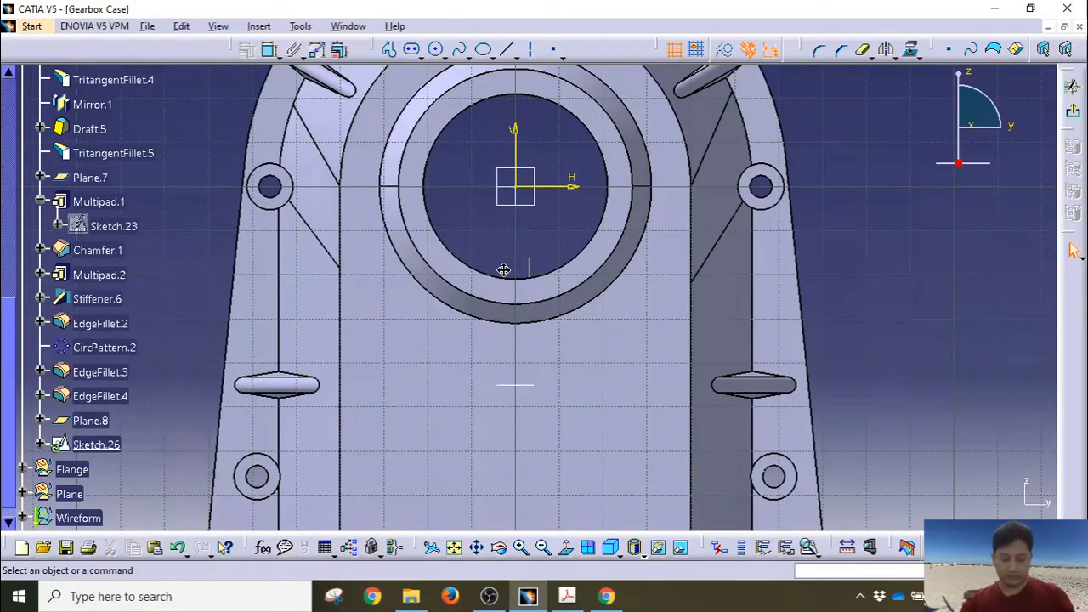
{"action": "left_click", "coordinate": [436, 50]}
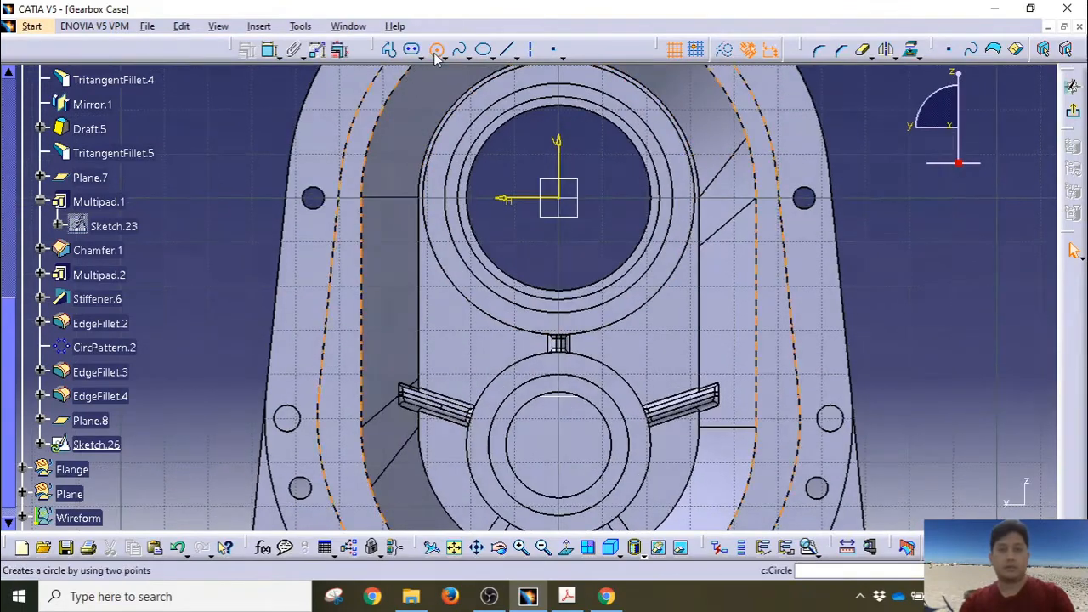
{"action": "left_click", "coordinate": [568, 454]}
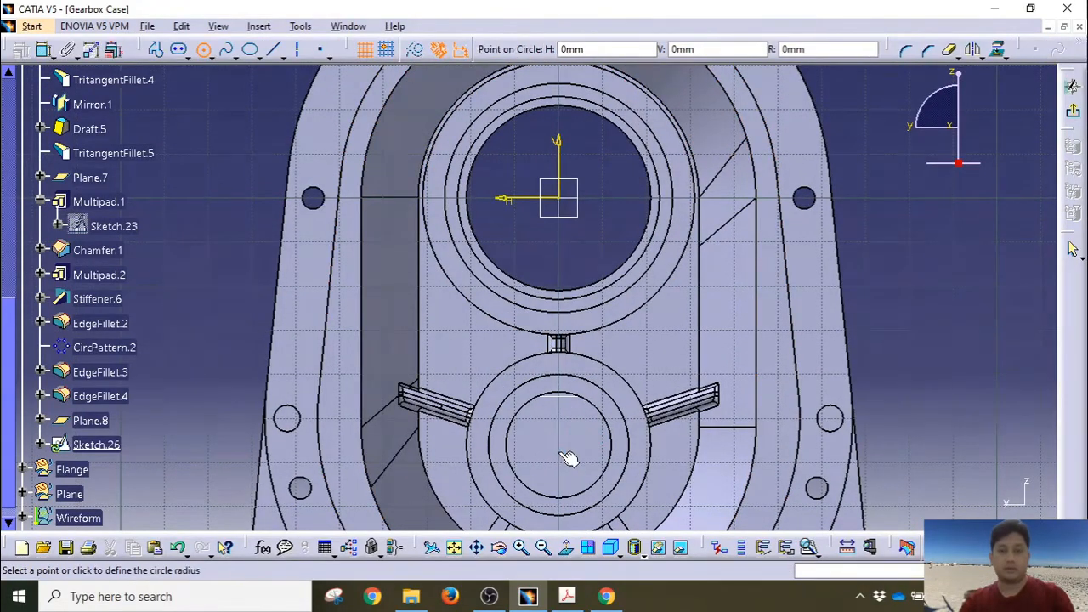
{"action": "left_click", "coordinate": [666, 507]}
{"action": "middle_click_drag", "start_coordinate": [611, 398], "coordinate": [607, 301]}
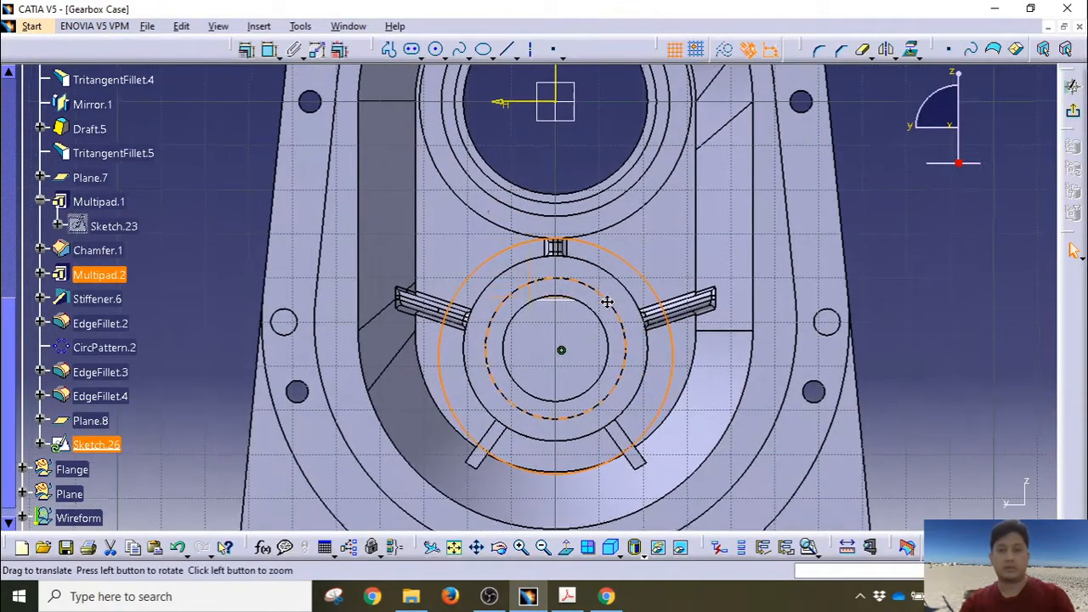
{"action": "left_click", "coordinate": [271, 49]}
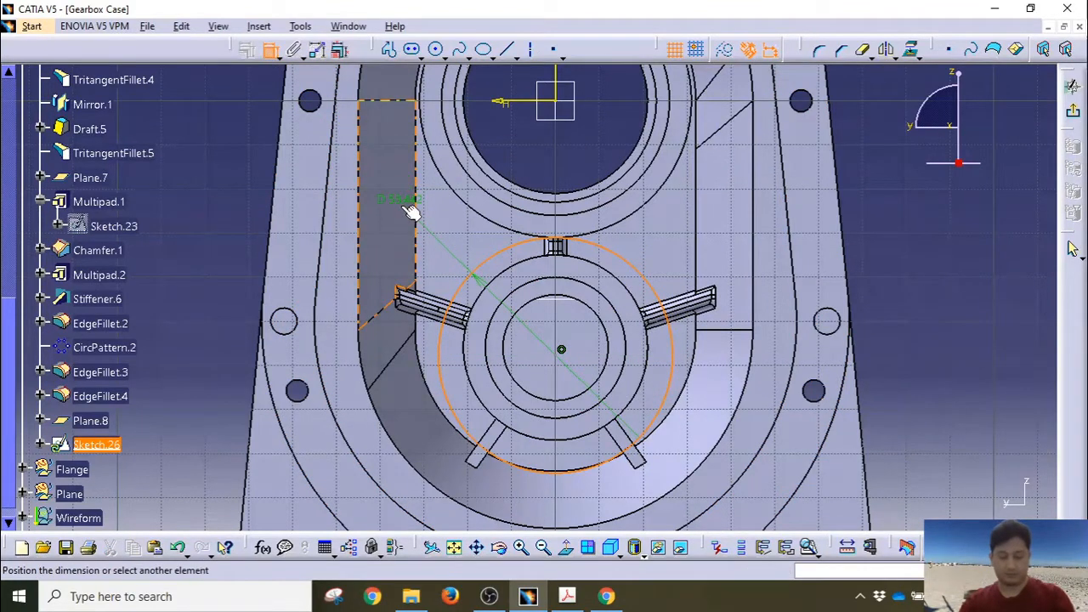
{"action": "left_click", "coordinate": [660, 248]}
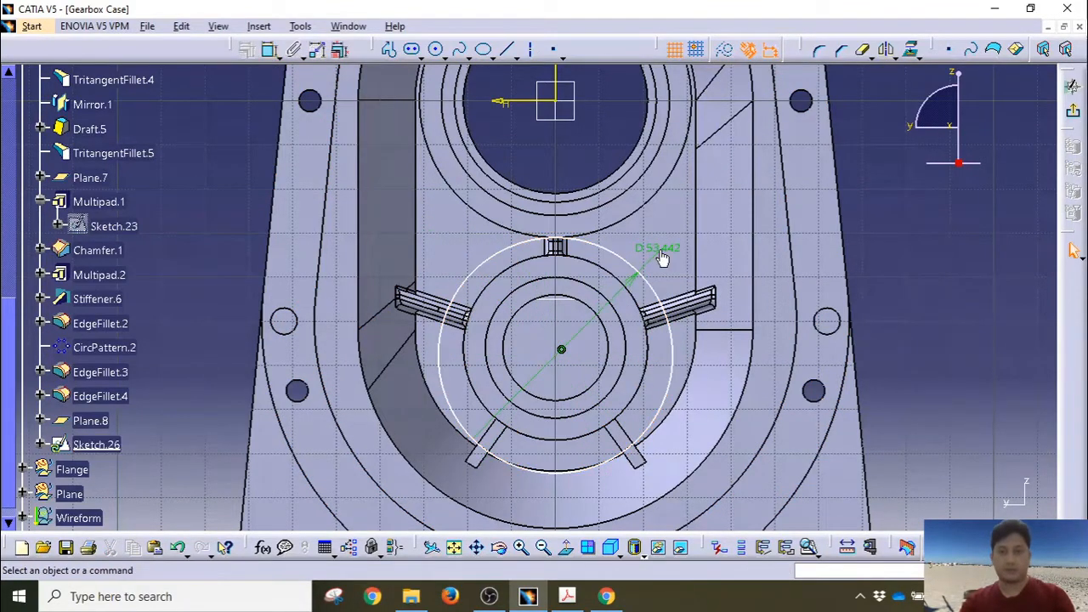
{"action": "double_click", "coordinate": [662, 246]}
{"action": "type", "text": "4"}
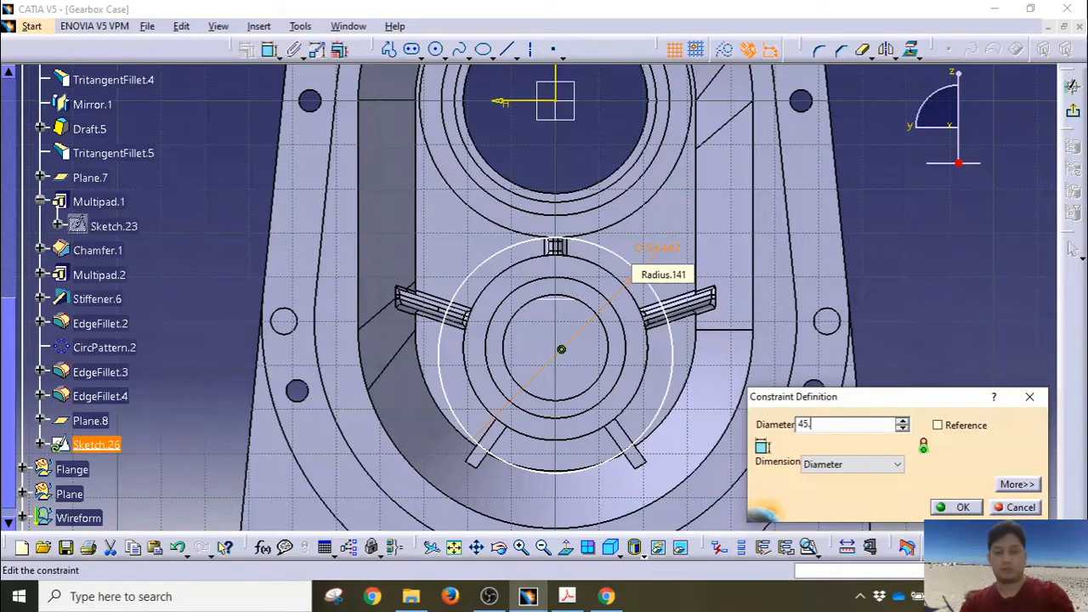
{"action": "type", "text": "5.5mm"}
{"action": "key", "text": "Return"}
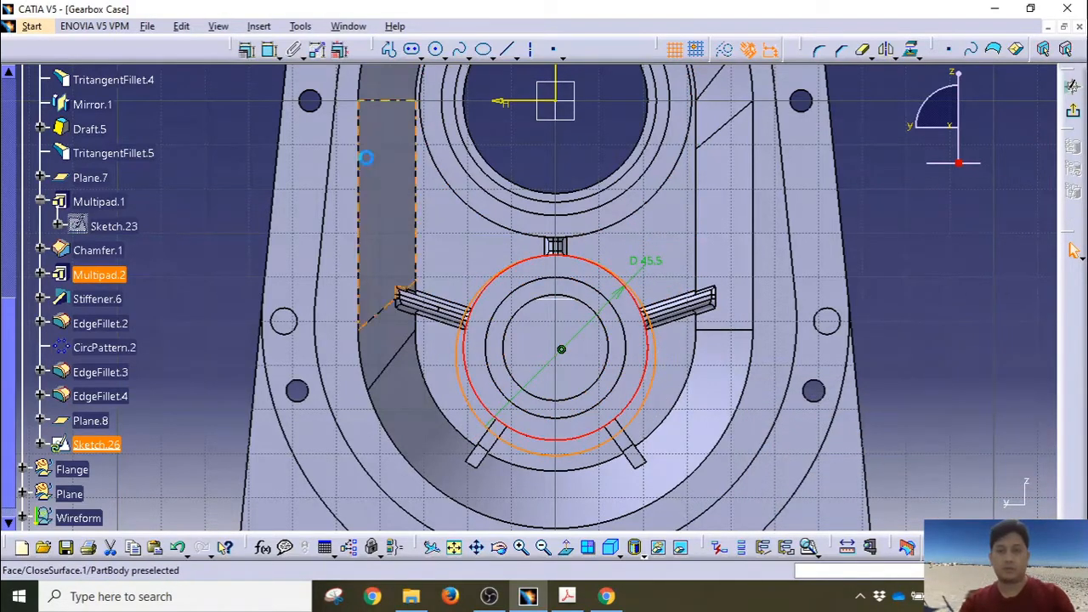
Step: Make the circle concentric with the boss edge and exit the sketch
{"action": "left_click", "coordinate": [267, 53]}
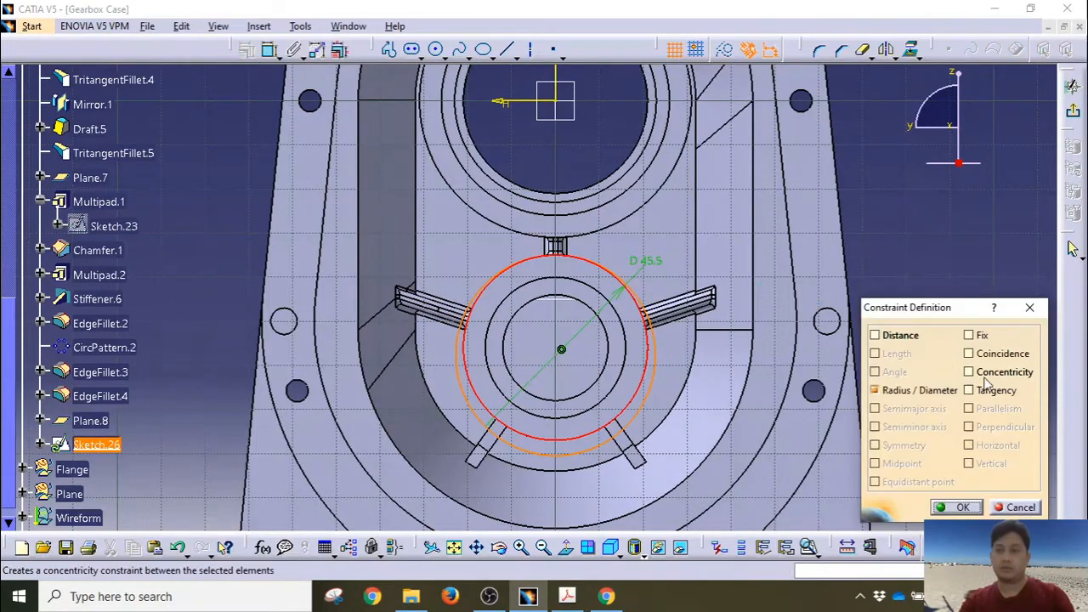
{"action": "left_click", "coordinate": [985, 374]}
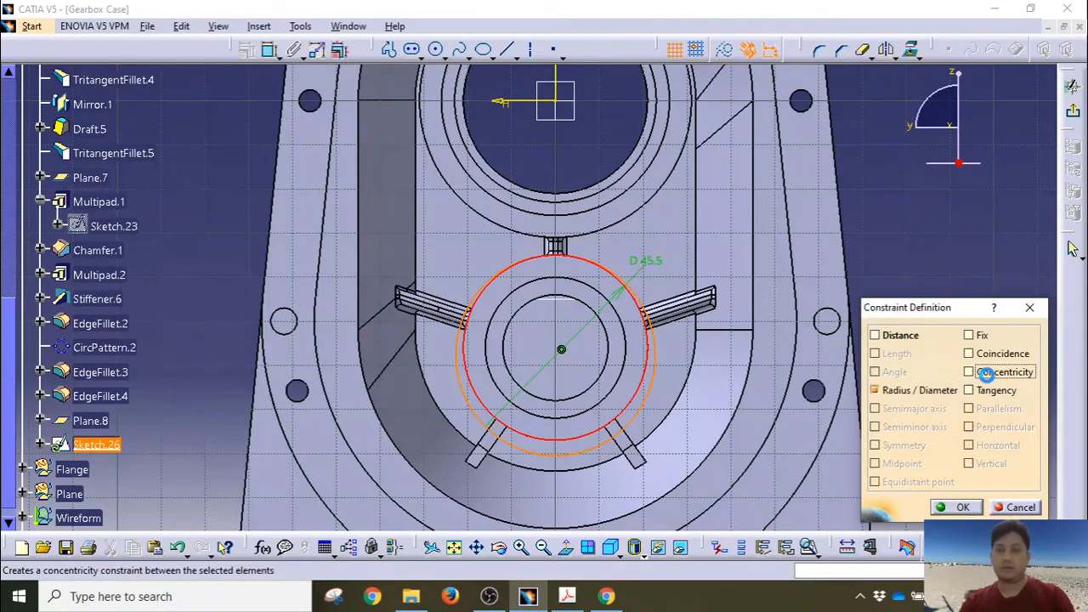
{"action": "left_click", "coordinate": [953, 509]}
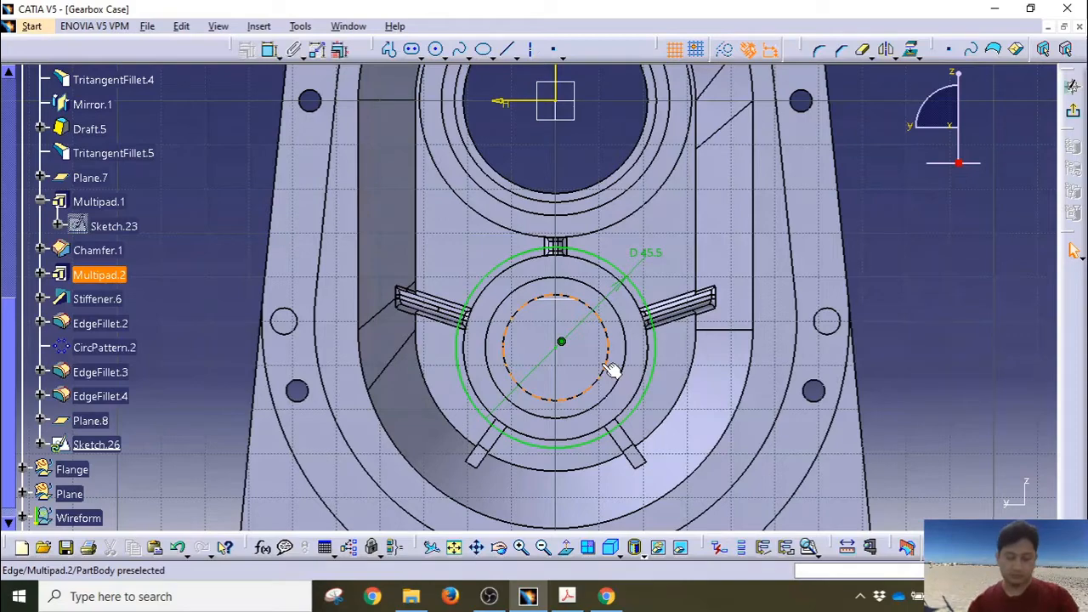
{"action": "left_click", "coordinate": [1072, 111]}
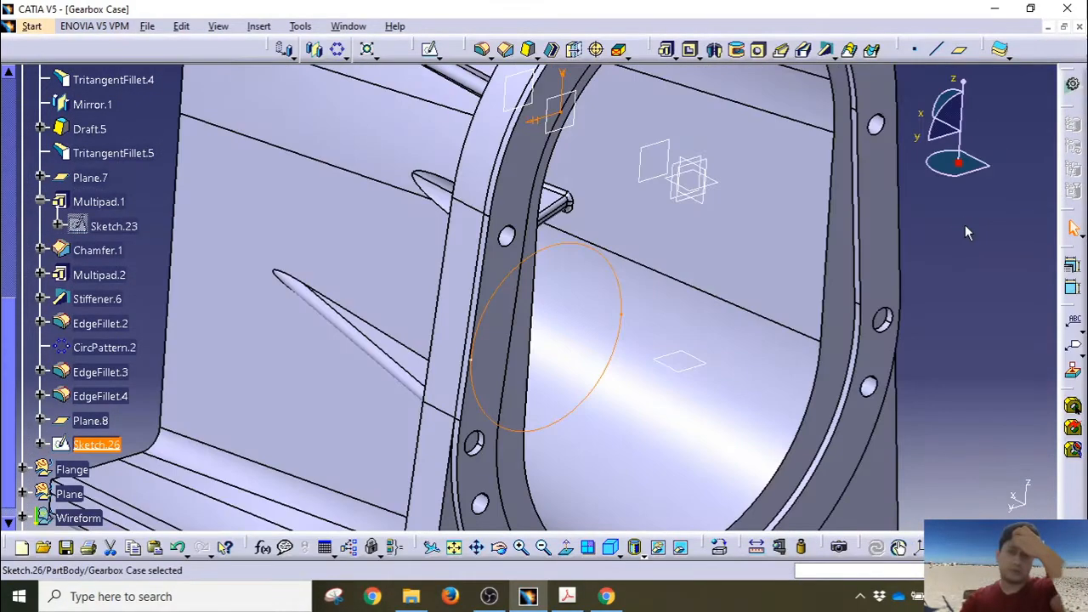
Step: Pad Sketch.26 15 mm long as a thin ring with 4 mm thickness
{"action": "middle_click_drag", "start_coordinate": [833, 269], "coordinate": [587, 301]}
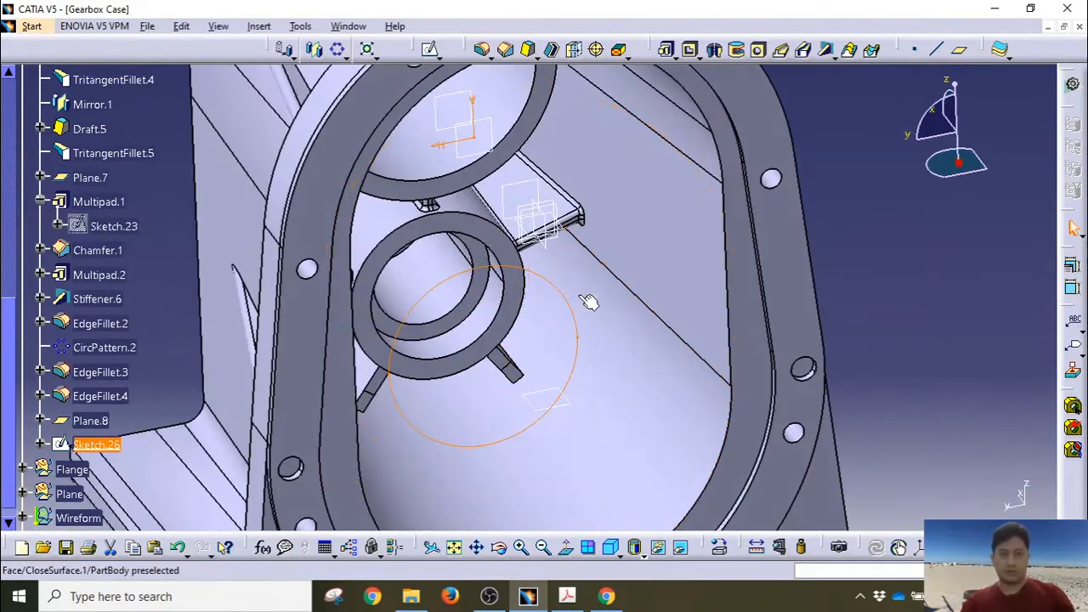
{"action": "left_click", "coordinate": [674, 58]}
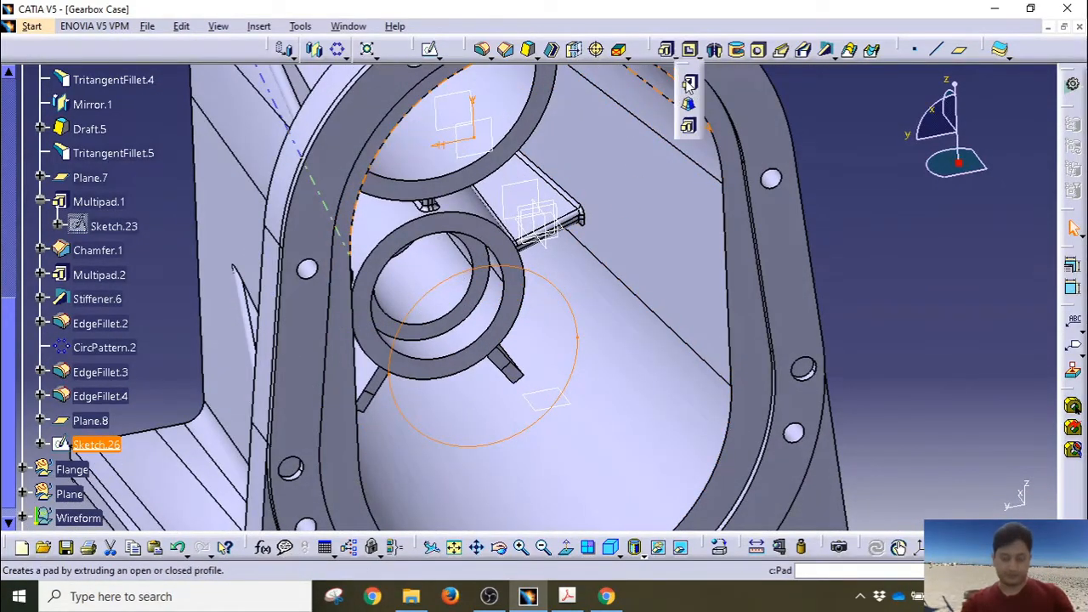
{"action": "left_click", "coordinate": [688, 83]}
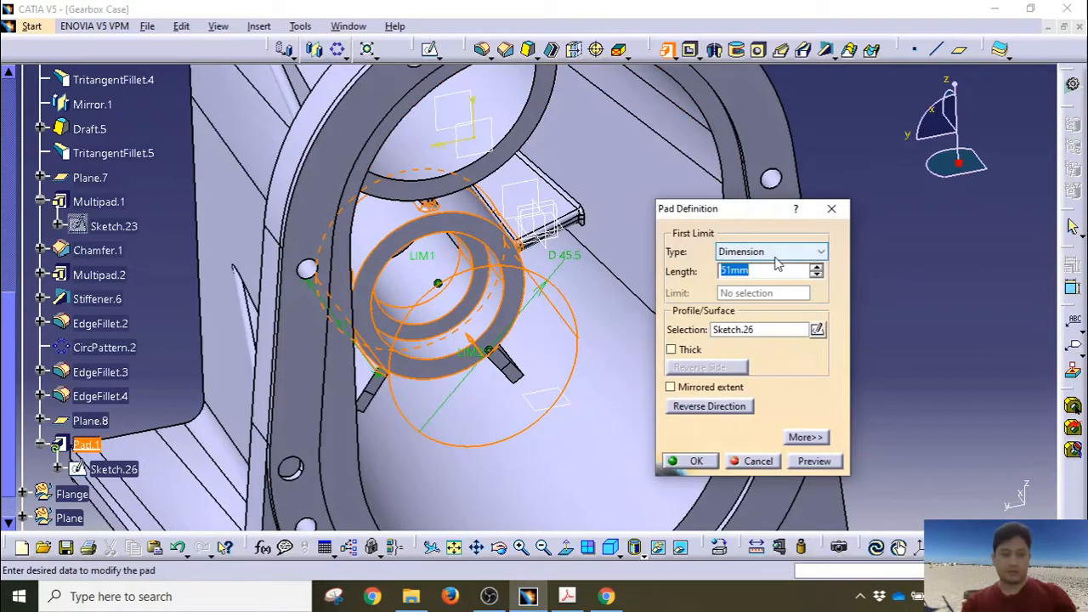
{"action": "left_click", "coordinate": [671, 350]}
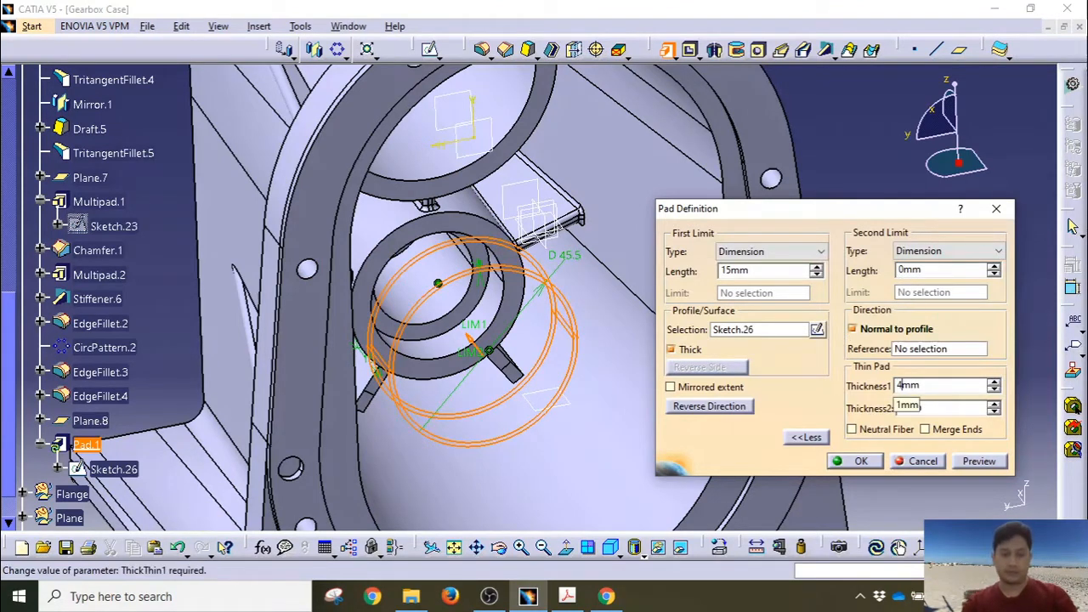
{"action": "left_click", "coordinate": [979, 462]}
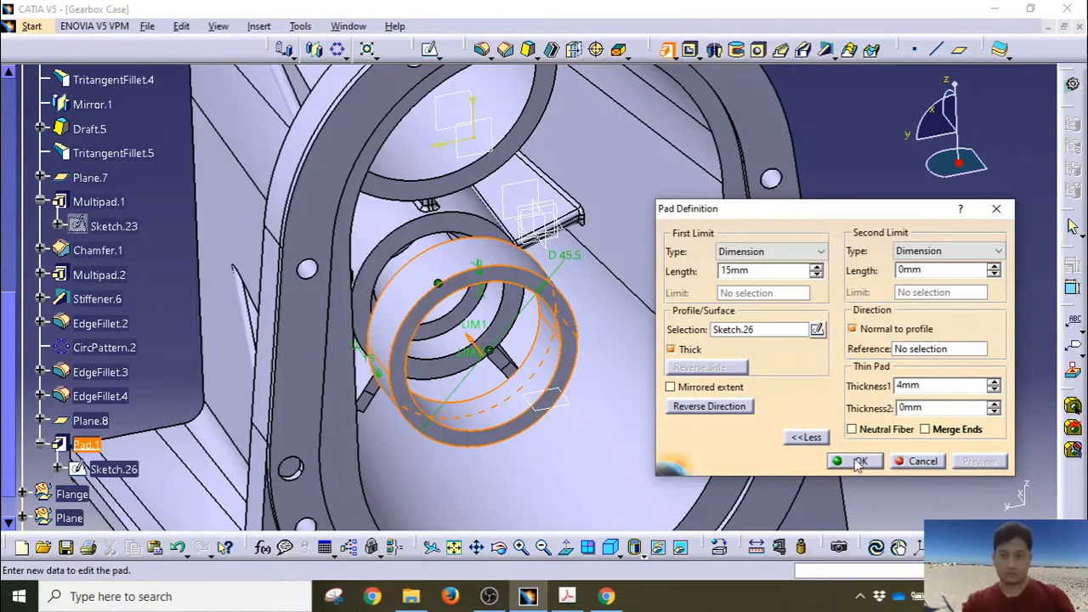
{"action": "left_click", "coordinate": [966, 357]}
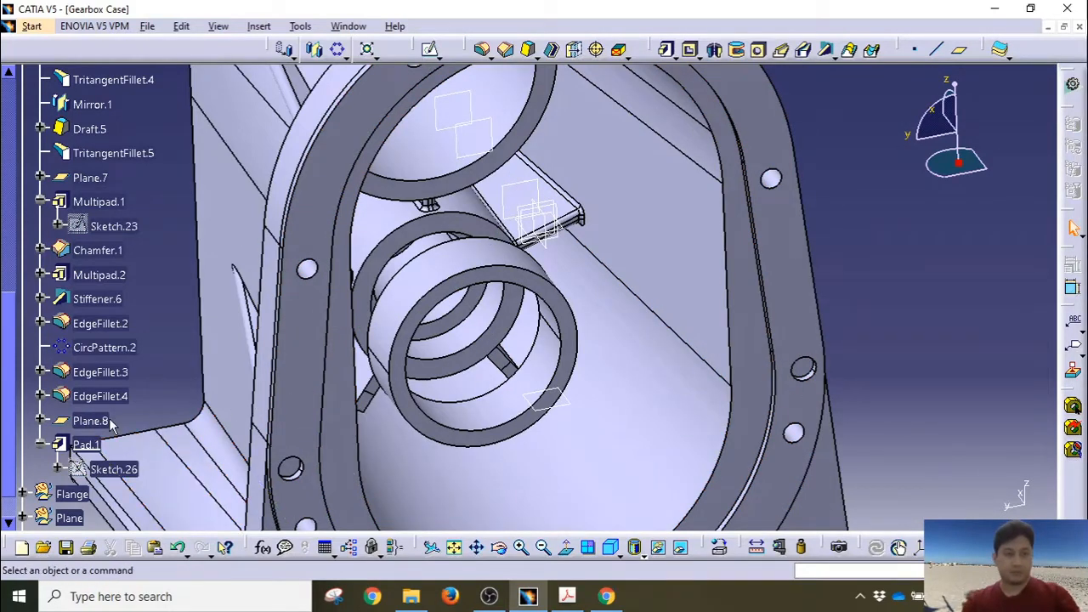
{"action": "left_click", "coordinate": [113, 422]}
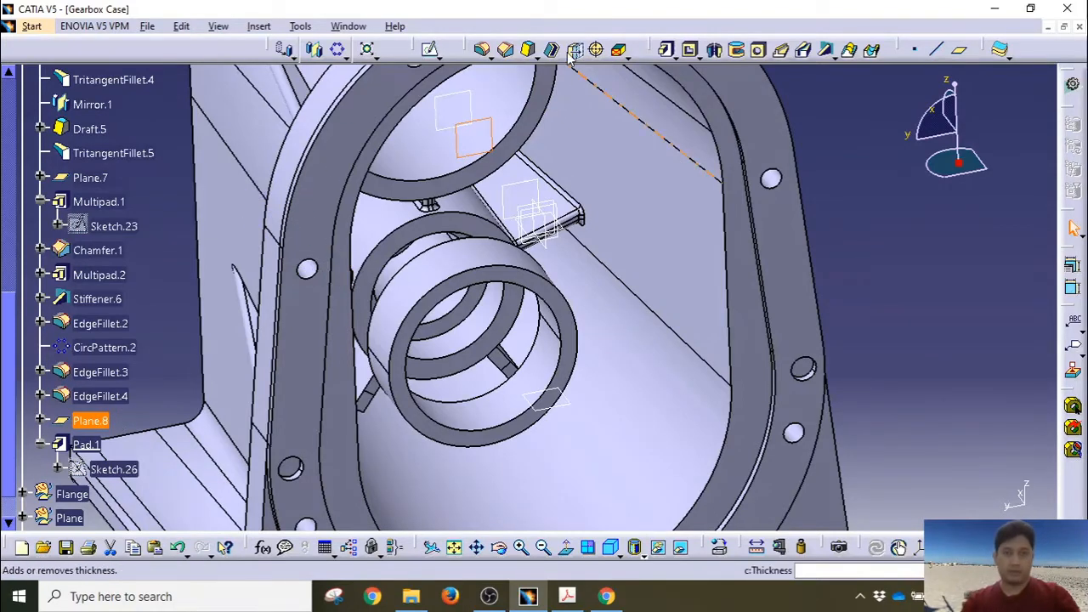
Step: Open Sketch.27 on Plane.8 in normal view, hide Sketch.26, and zoom to the bore
{"action": "left_click", "coordinate": [431, 51]}
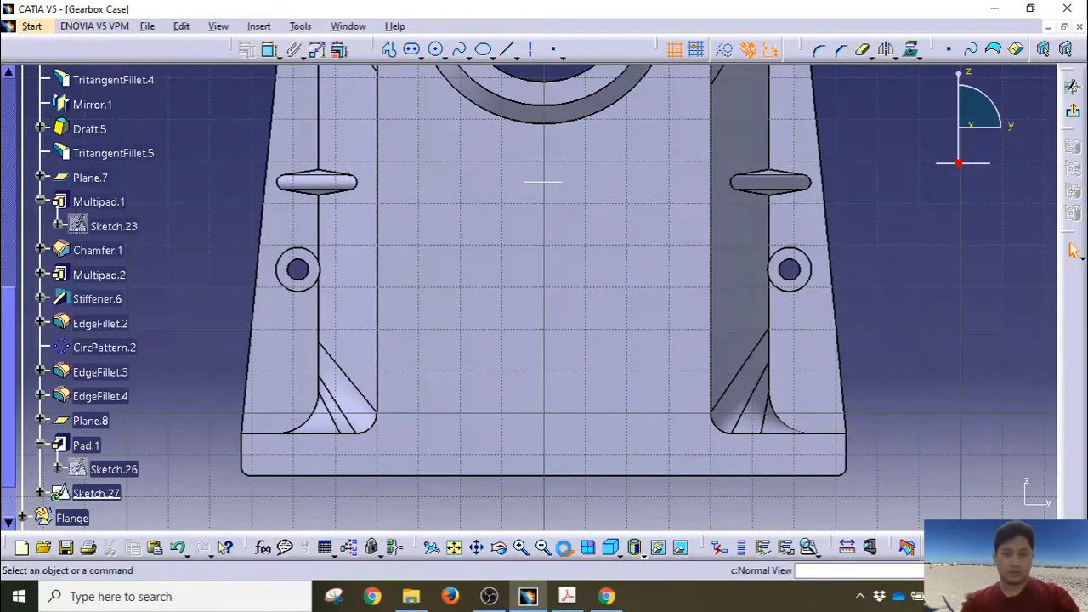
{"action": "left_click", "coordinate": [567, 548]}
{"action": "middle_click_drag", "start_coordinate": [532, 320], "coordinate": [526, 445]}
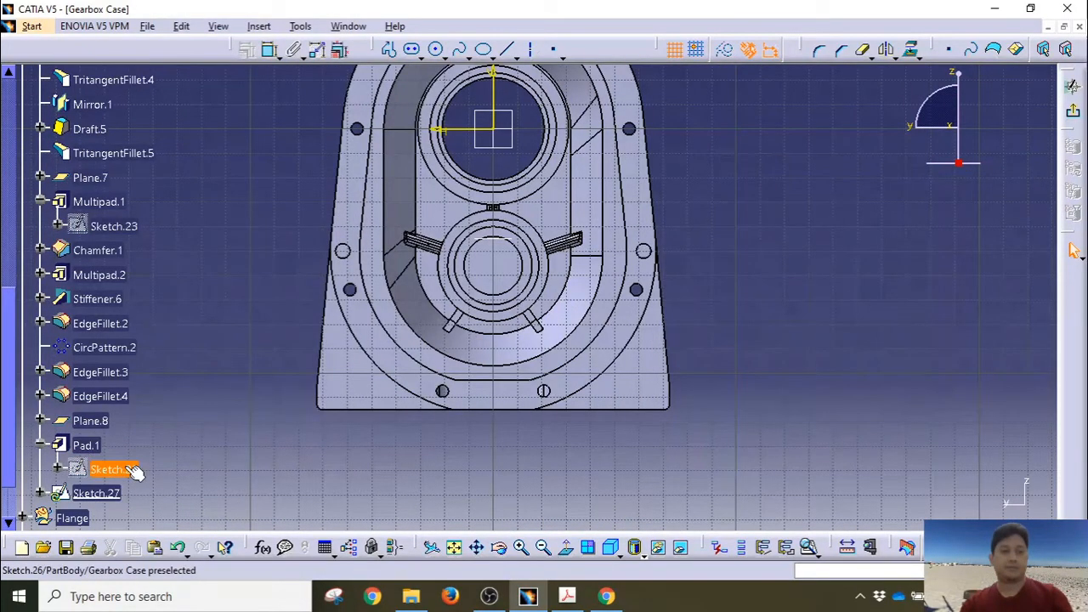
{"action": "right_click", "coordinate": [126, 470]}
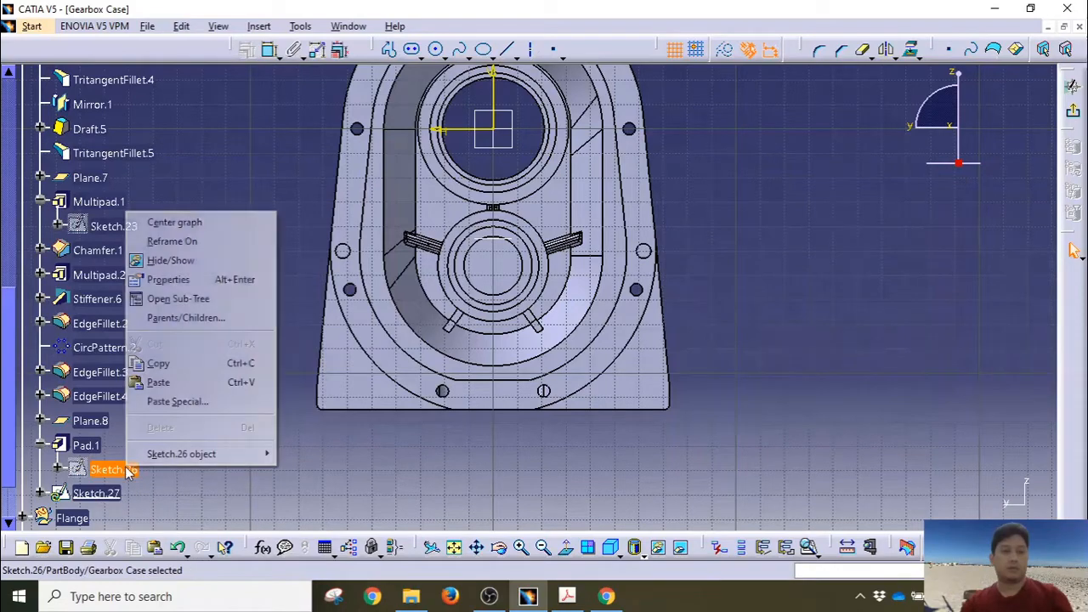
{"action": "left_click", "coordinate": [170, 260]}
{"action": "mouse_move", "coordinate": [552, 272]}
{"action": "middle_mouse_down"}
{"action": "mouse_move", "coordinate": [625, 272]}
{"action": "mouse_move", "coordinate": [612, 219]}
{"action": "mouse_move", "coordinate": [610, 280]}
{"action": "middle_mouse_up"}
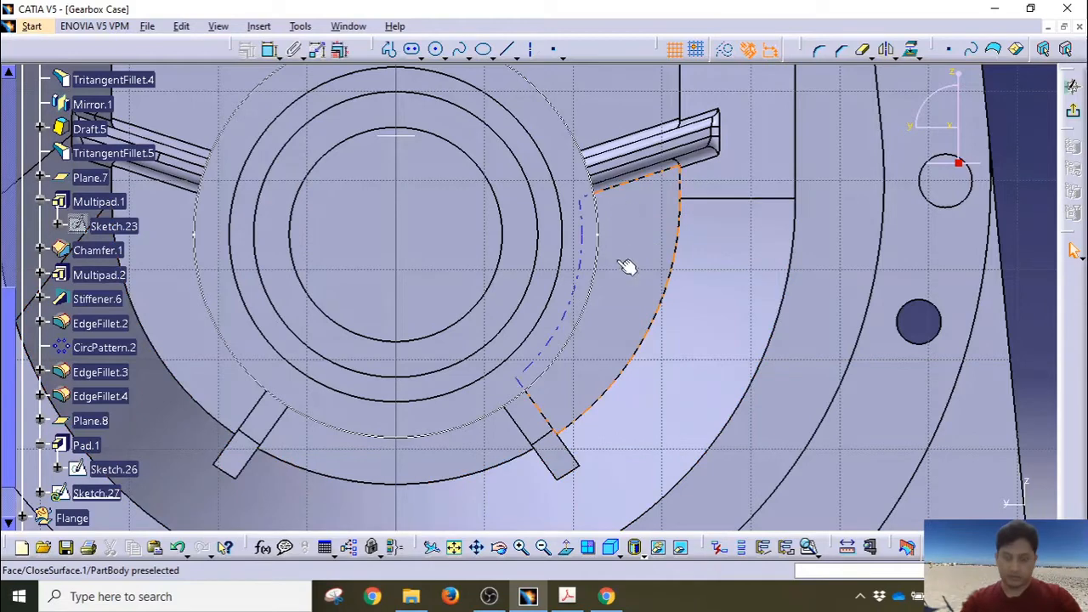
Step: Project Sketch.26's circle into Sketch.27
{"action": "left_click", "coordinate": [389, 49]}
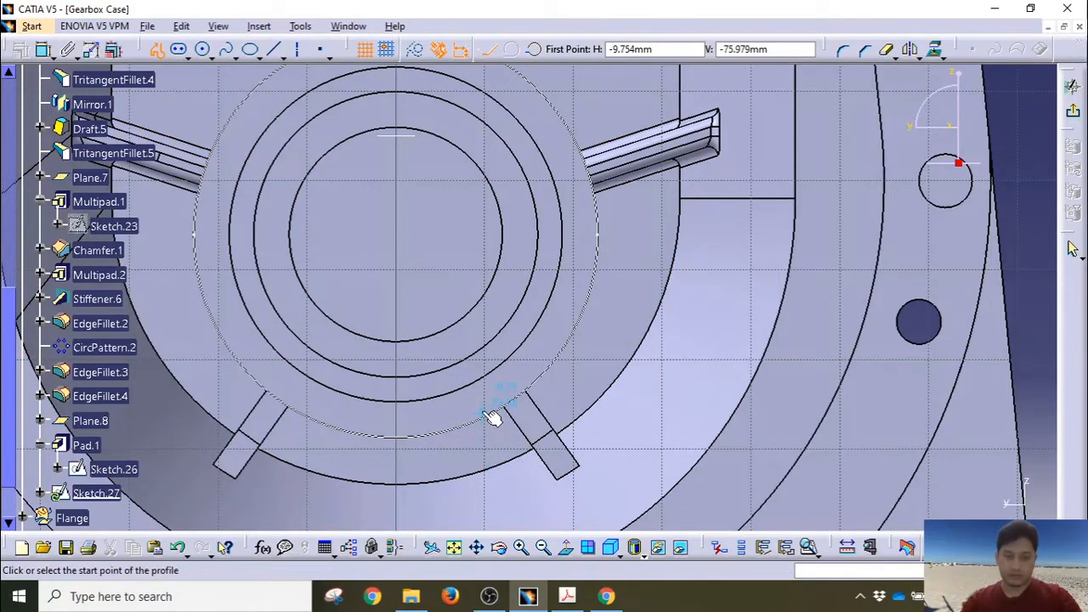
{"action": "middle_click_drag", "start_coordinate": [516, 456], "coordinate": [504, 378]}
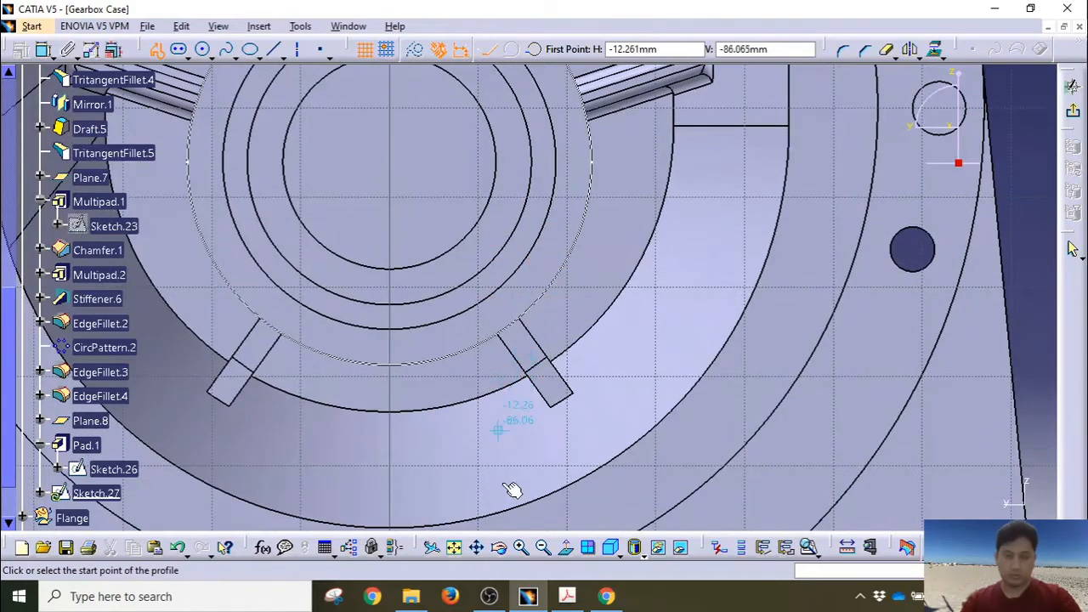
{"action": "left_click", "coordinate": [514, 440]}
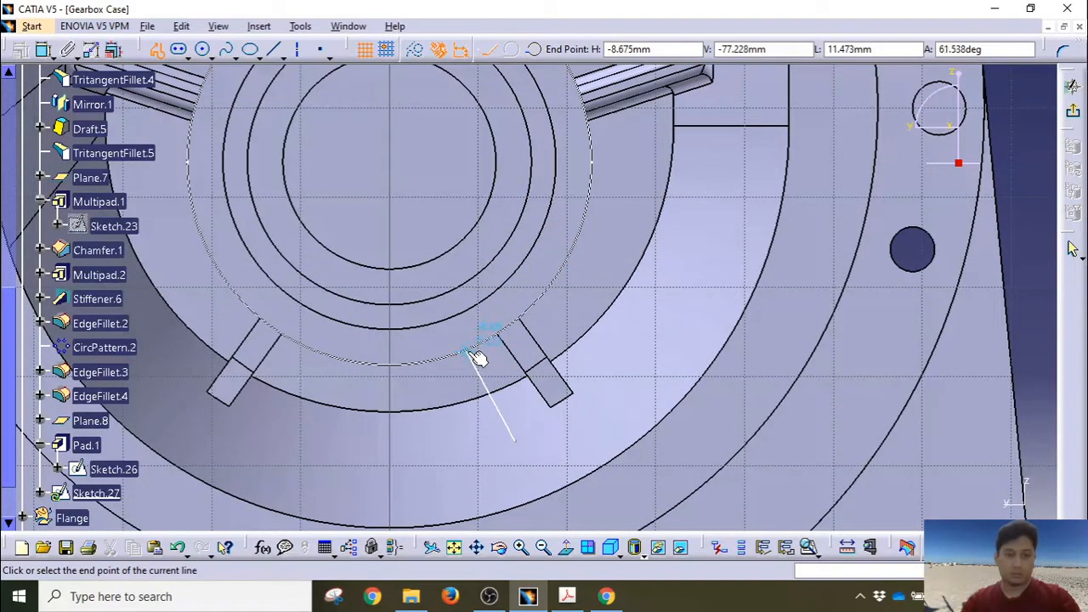
{"action": "key", "text": "Escape"}
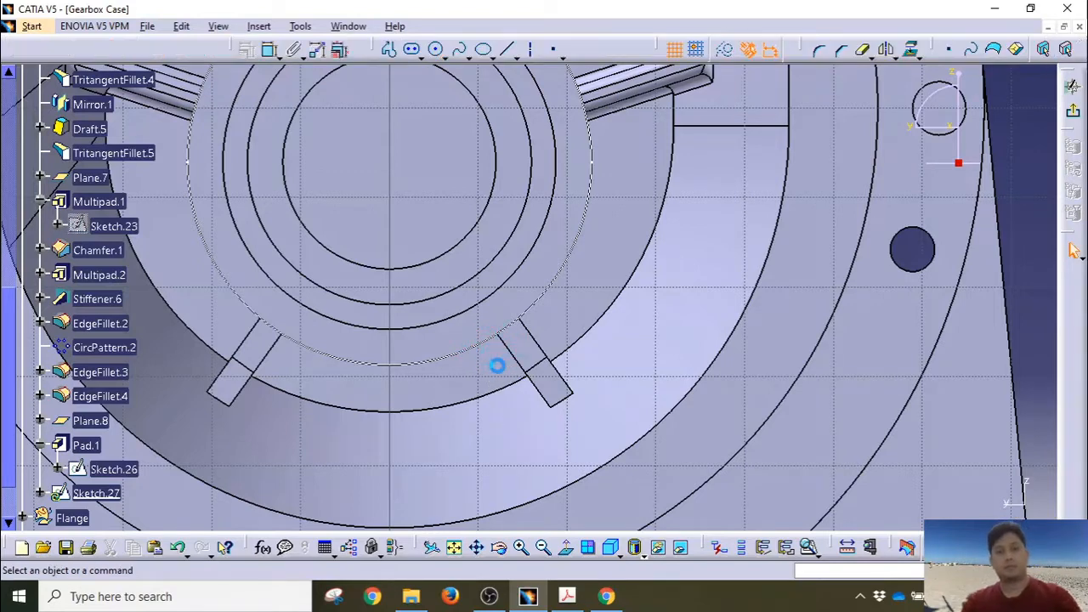
{"action": "left_click", "coordinate": [910, 50]}
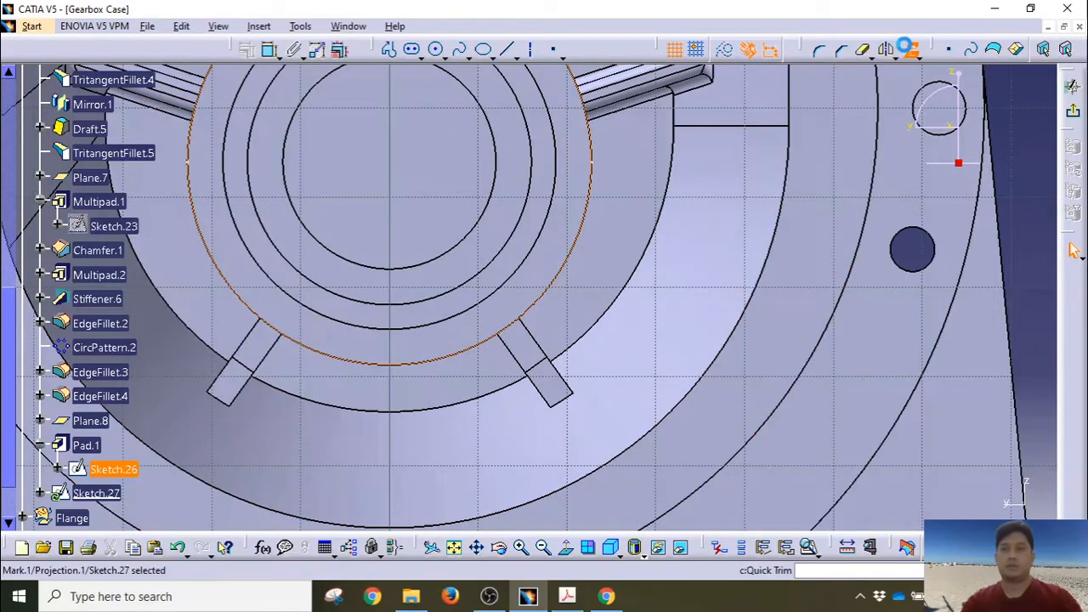
{"action": "left_click", "coordinate": [423, 134]}
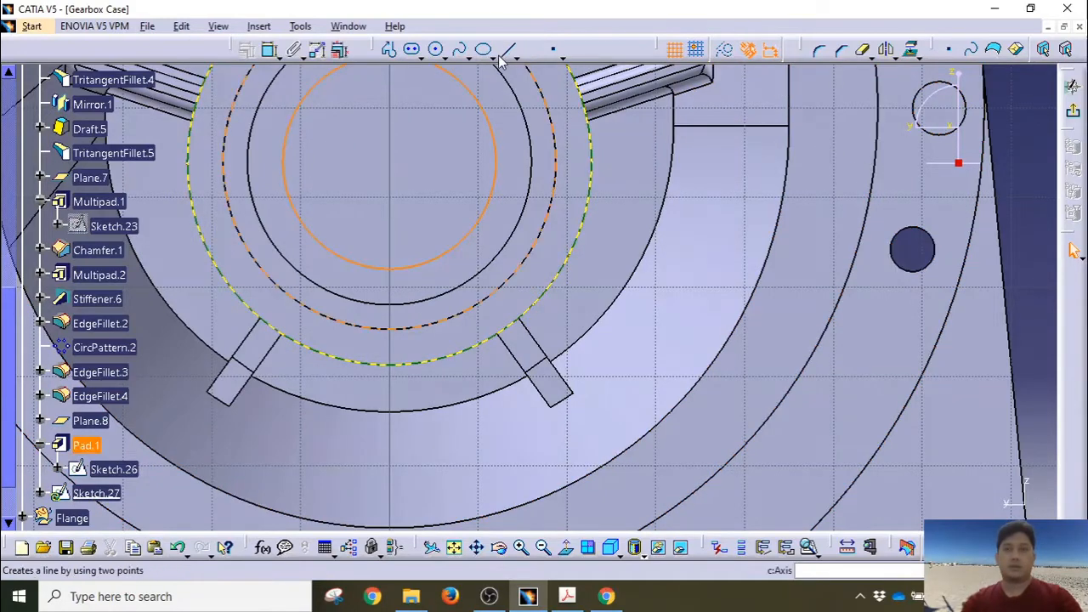
Step: Draw two lines, each running from outside the ring to the projected circle
{"action": "left_click", "coordinate": [389, 49]}
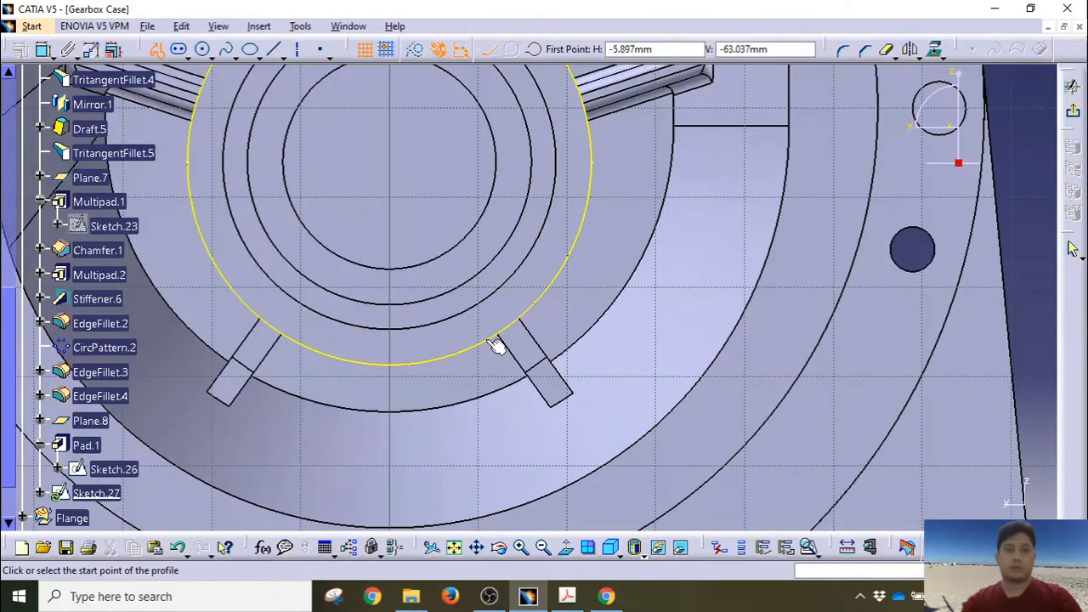
{"action": "left_click", "coordinate": [528, 438]}
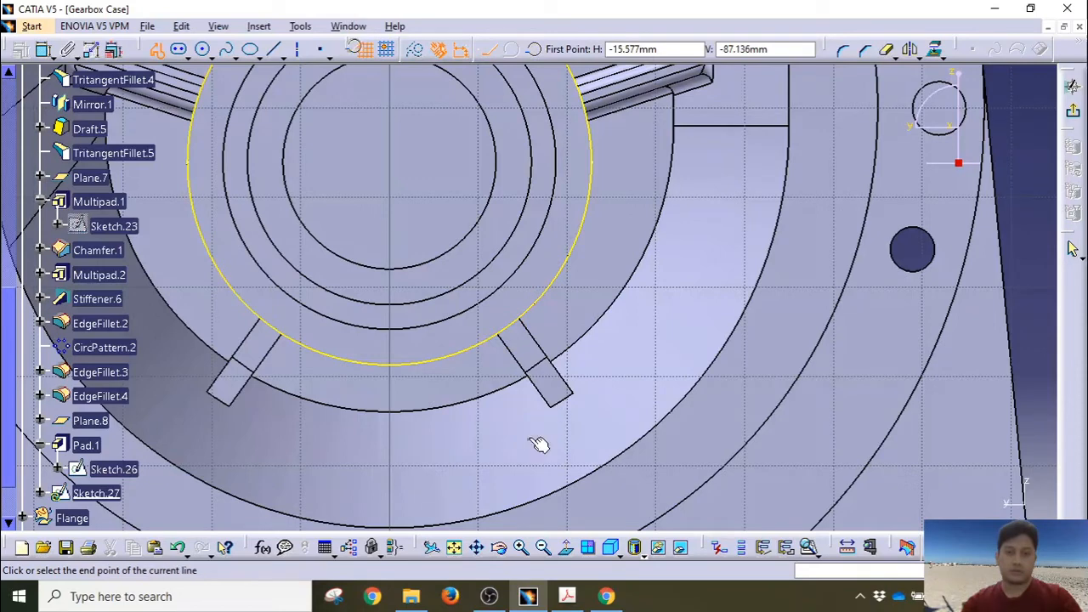
{"action": "left_click", "coordinate": [480, 342]}
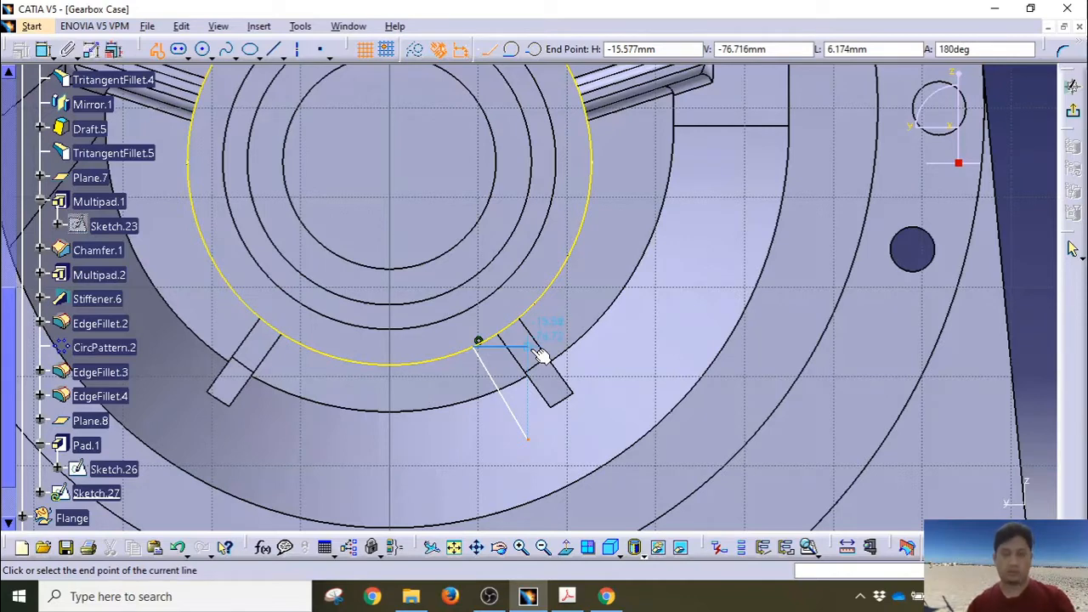
{"action": "key", "text": "Escape"}
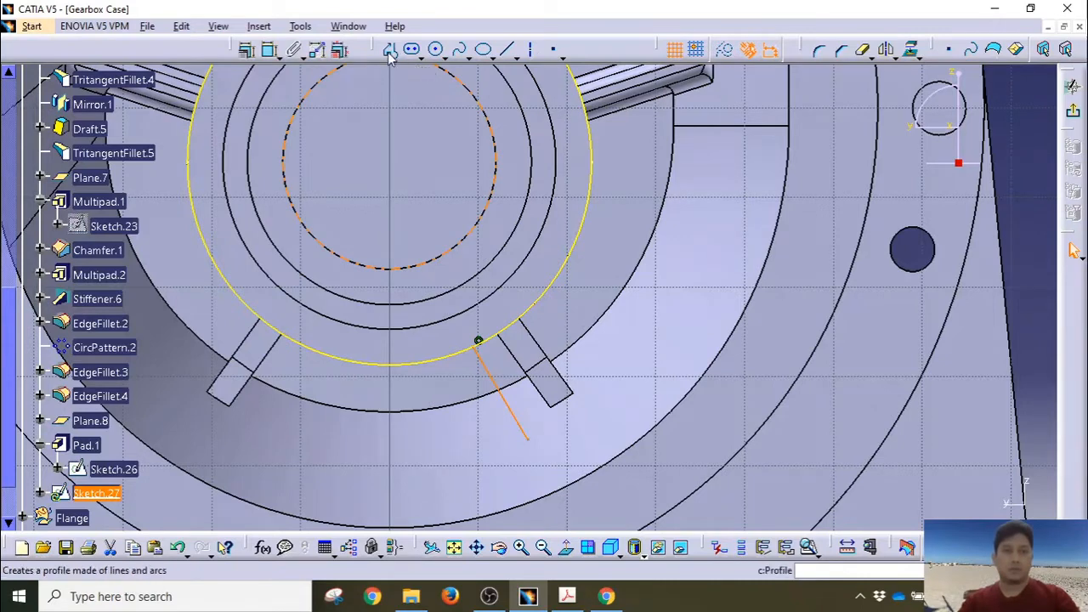
{"action": "left_click", "coordinate": [596, 136]}
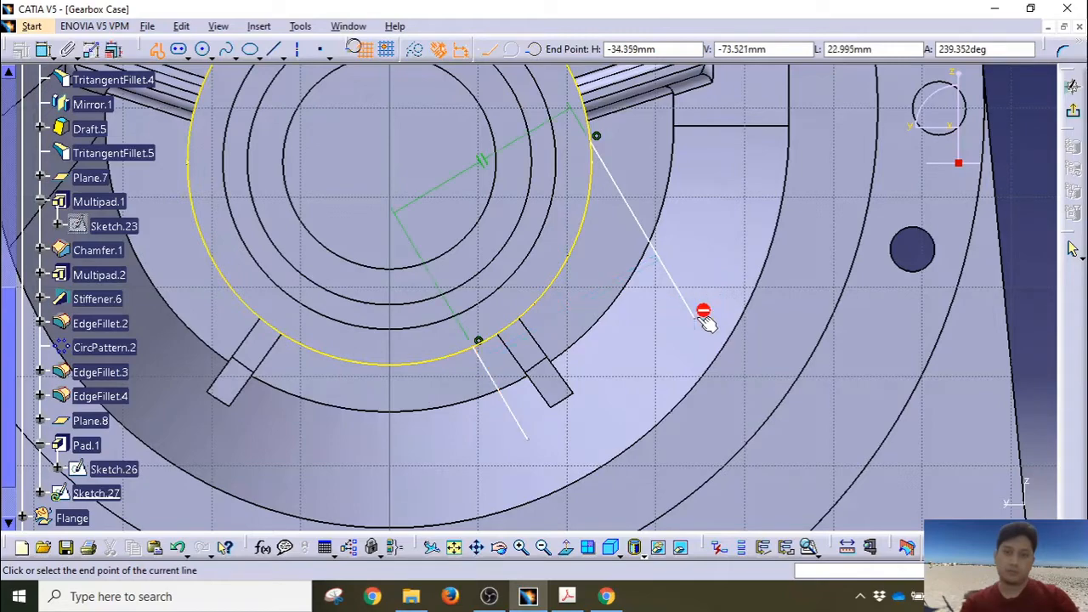
{"action": "left_click", "coordinate": [694, 317]}
{"action": "key", "text": "Escape"}
{"action": "key", "text": "Escape"}
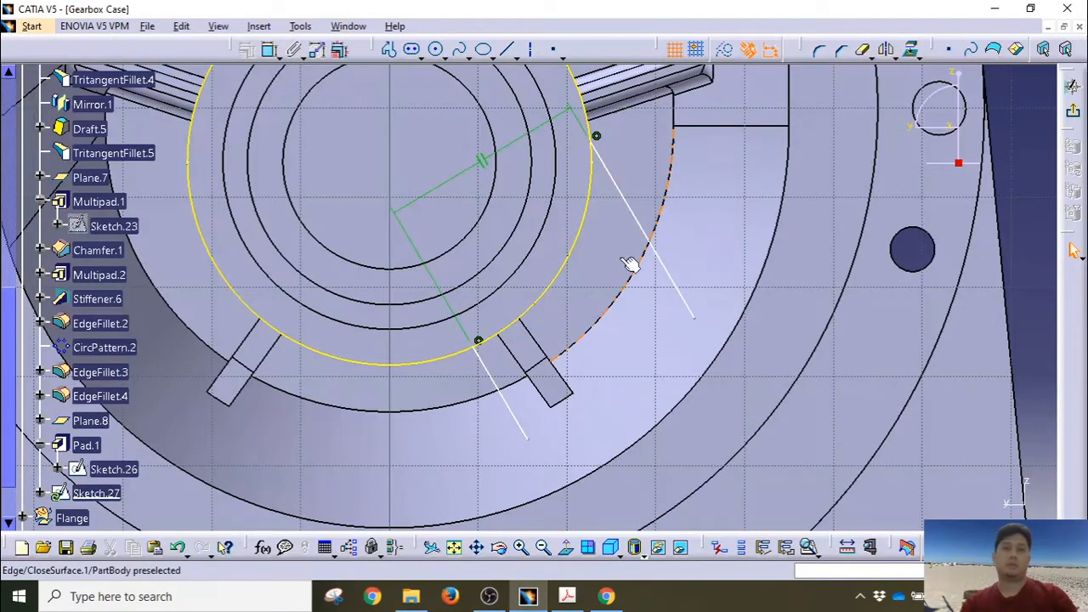
{"action": "middle_click_drag", "start_coordinate": [609, 256], "coordinate": [632, 338]}
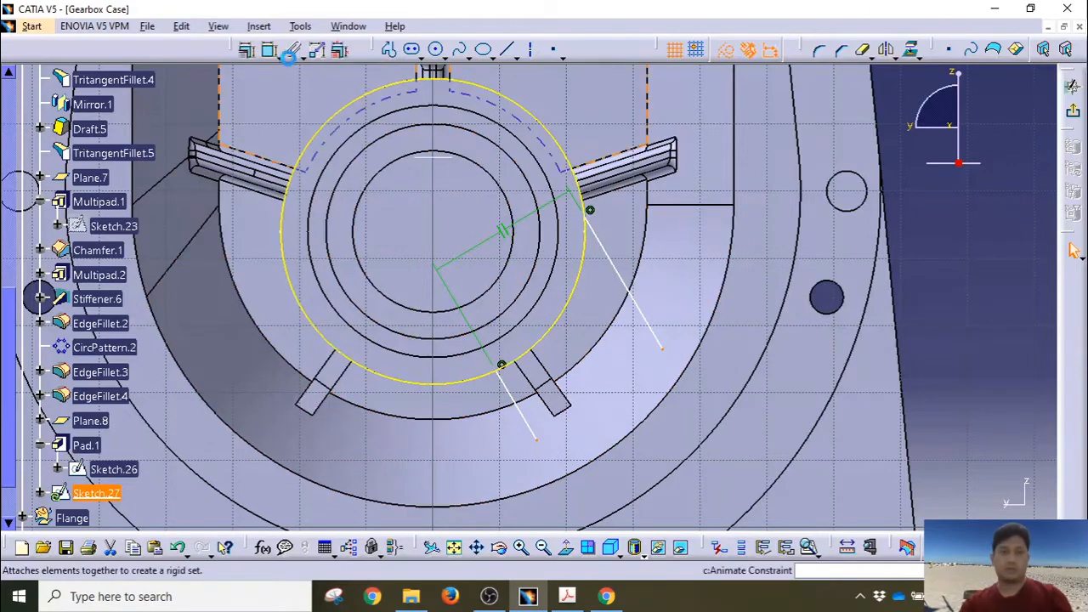
Step: Try a dimension between the lines in horizontal, vertical and true-distance modes
{"action": "left_click", "coordinate": [269, 53]}
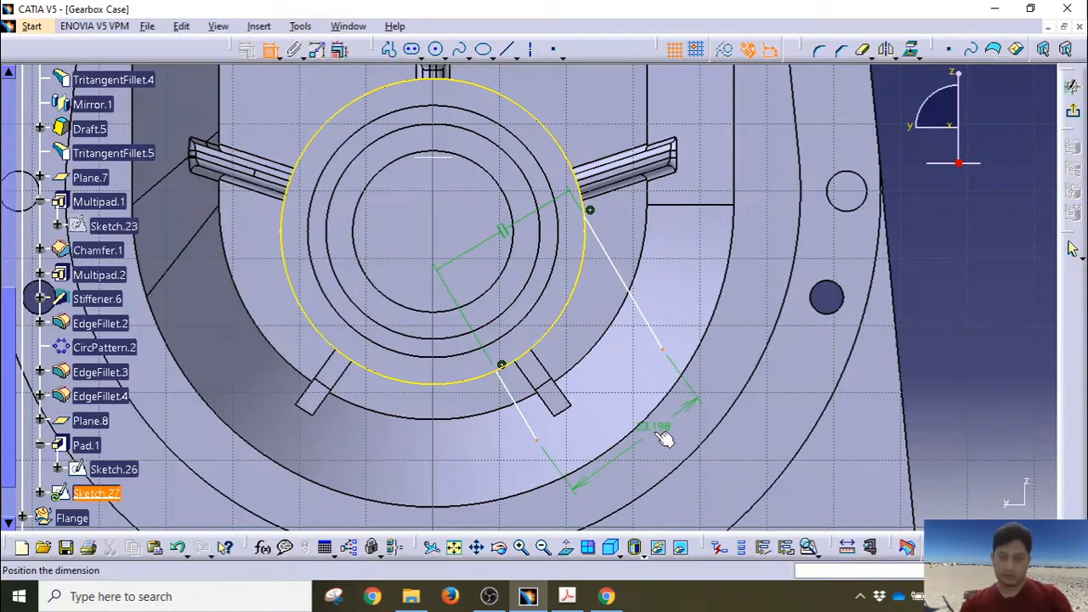
{"action": "right_click", "coordinate": [662, 463]}
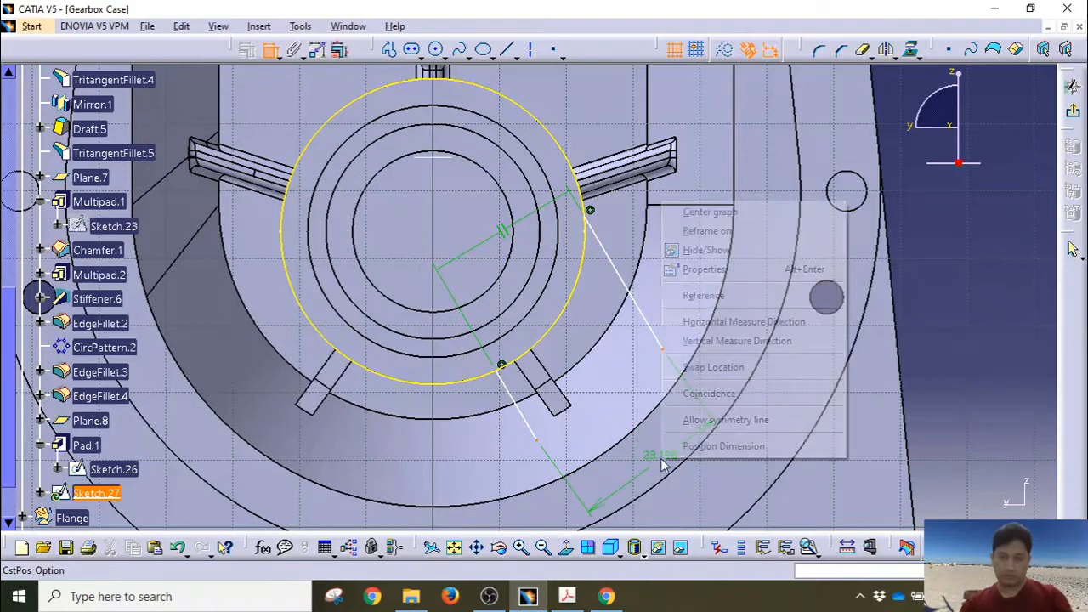
{"action": "left_click", "coordinate": [706, 323]}
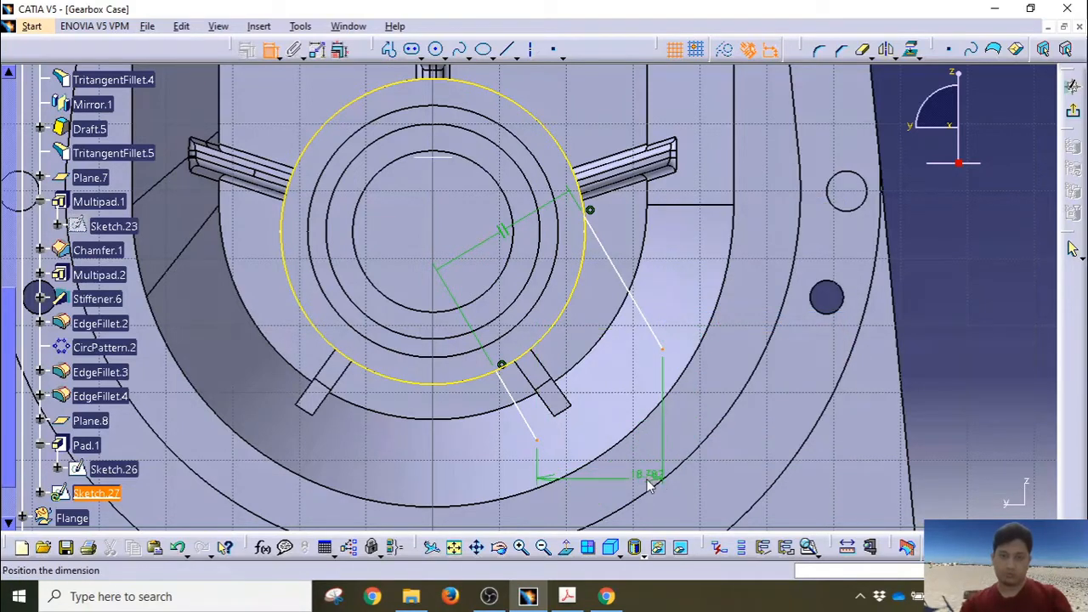
{"action": "right_click", "coordinate": [648, 483]}
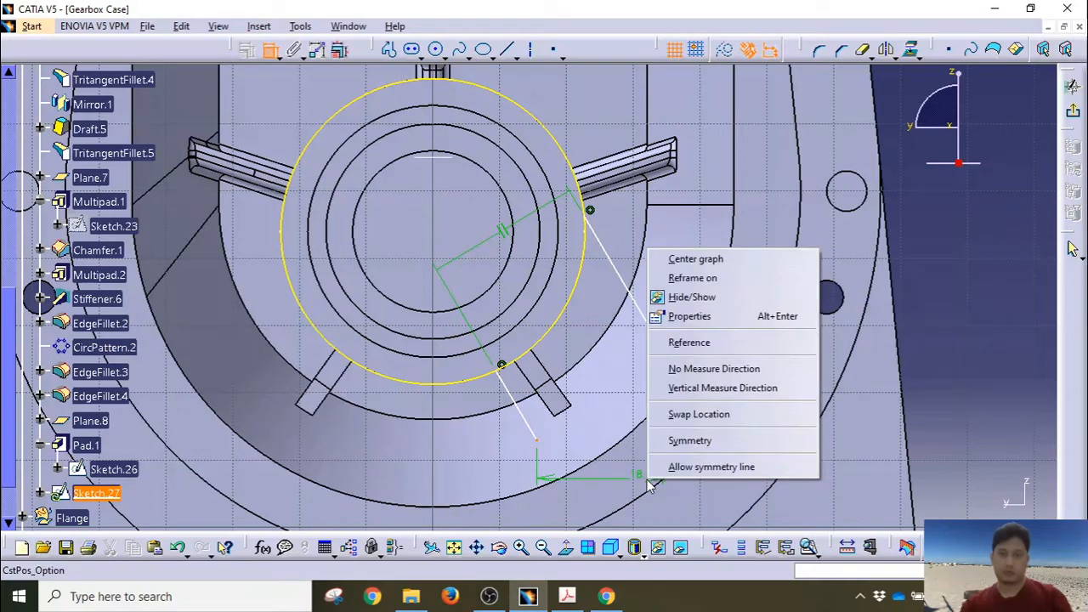
{"action": "left_click", "coordinate": [697, 389]}
{"action": "right_click", "coordinate": [674, 429]}
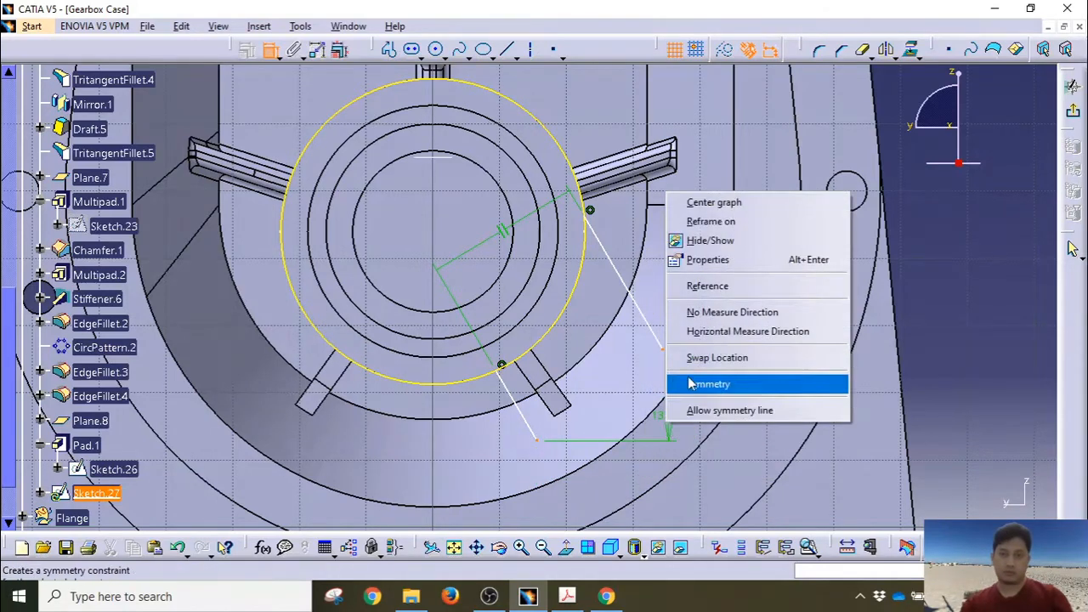
{"action": "left_click", "coordinate": [705, 312]}
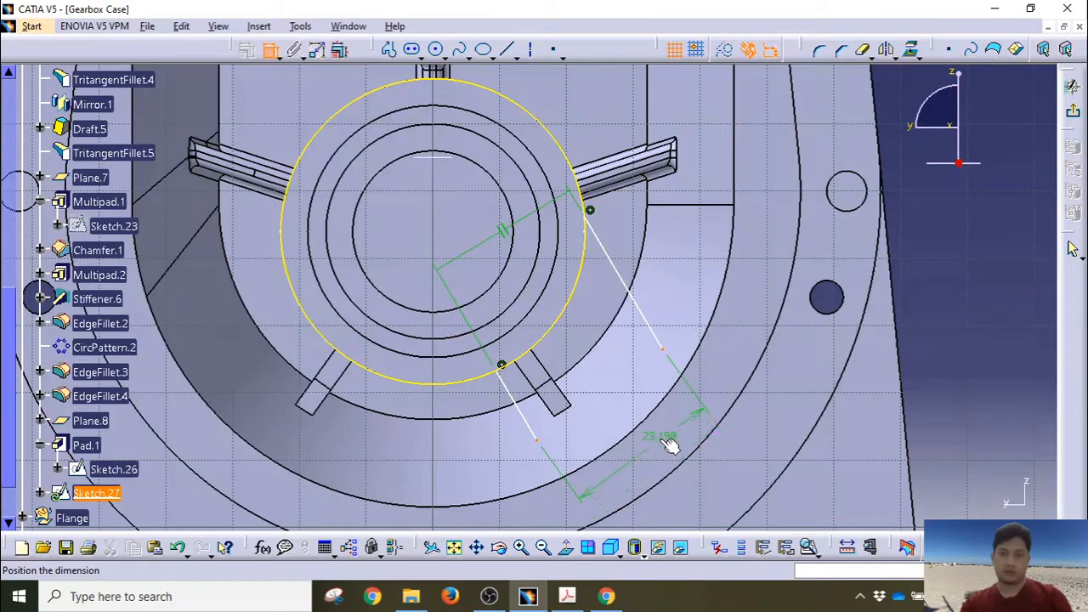
{"action": "key", "text": "Escape"}
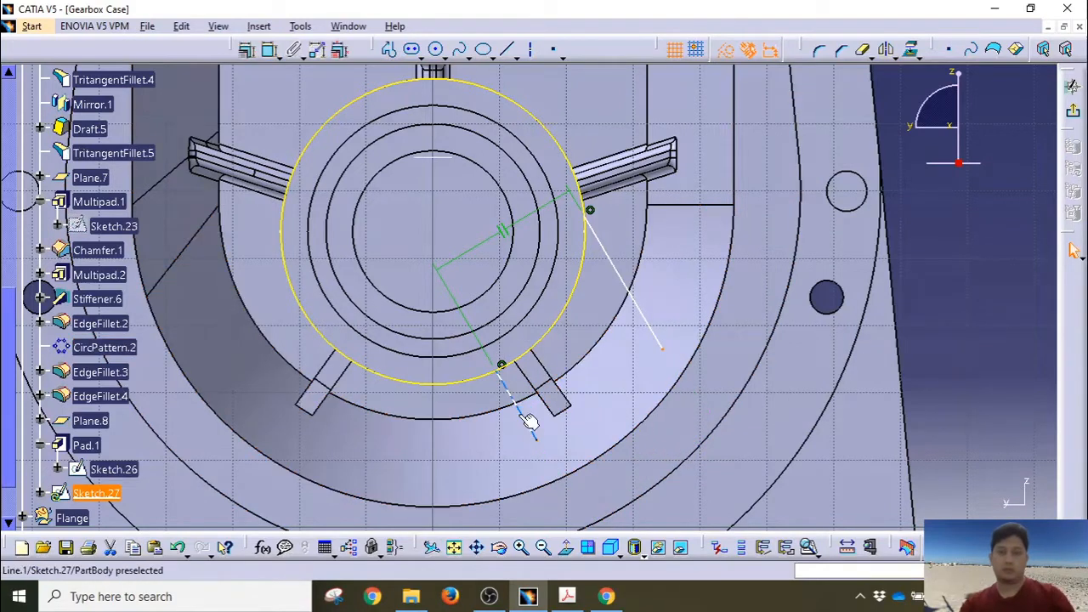
Step: Dimension the distance between the two lines as 25
{"action": "left_click", "coordinate": [526, 421]}
{"action": "left_click", "coordinate": [644, 313], "text": "ctrl"}
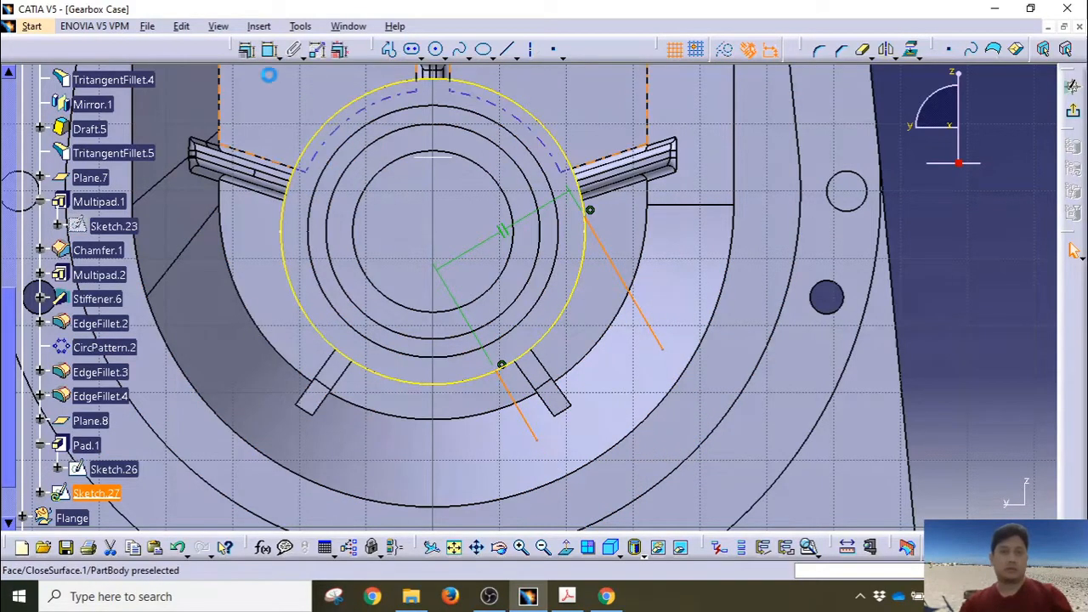
{"action": "left_click", "coordinate": [1073, 249]}
{"action": "left_click", "coordinate": [643, 459]}
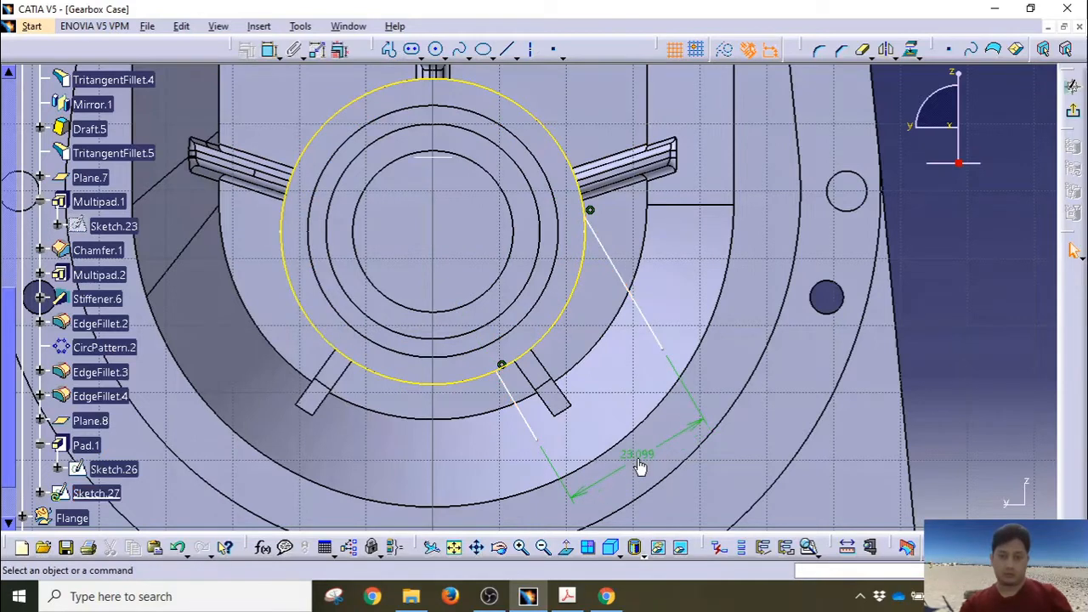
{"action": "double_click", "coordinate": [639, 457]}
{"action": "type", "text": "2"}
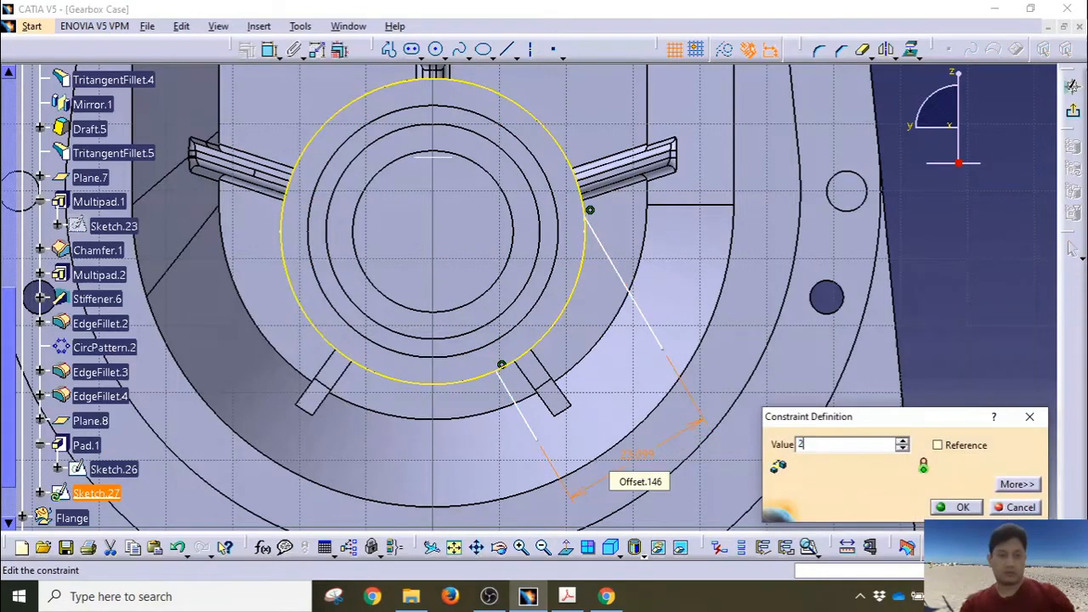
{"action": "type", "text": "5"}
{"action": "key", "text": "Return"}
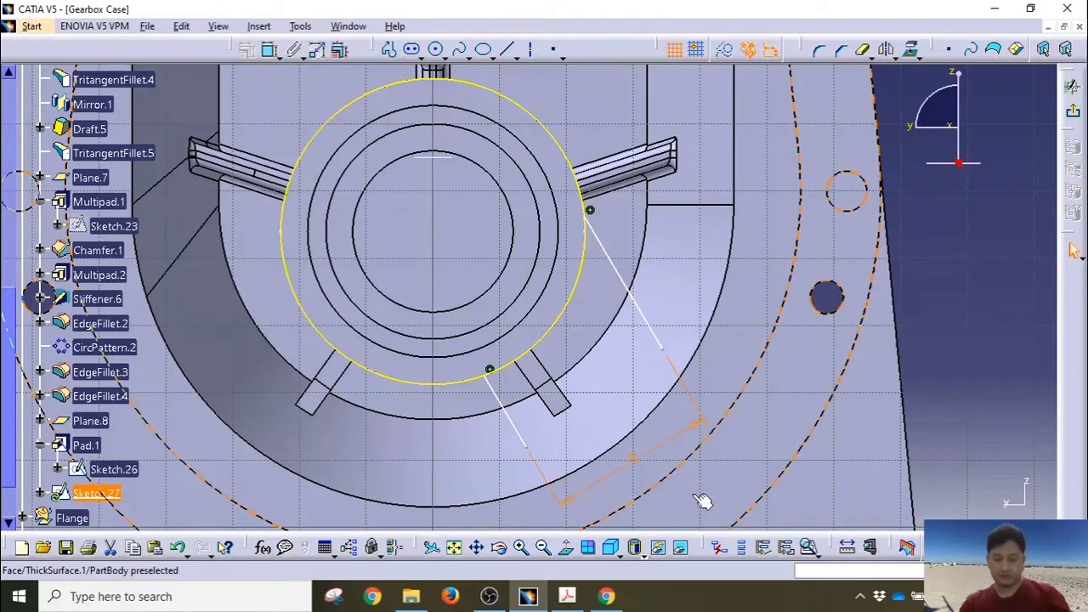
Step: Make the line tangent to the projected circle
{"action": "left_click", "coordinate": [578, 167]}
{"action": "left_click", "coordinate": [246, 49]}
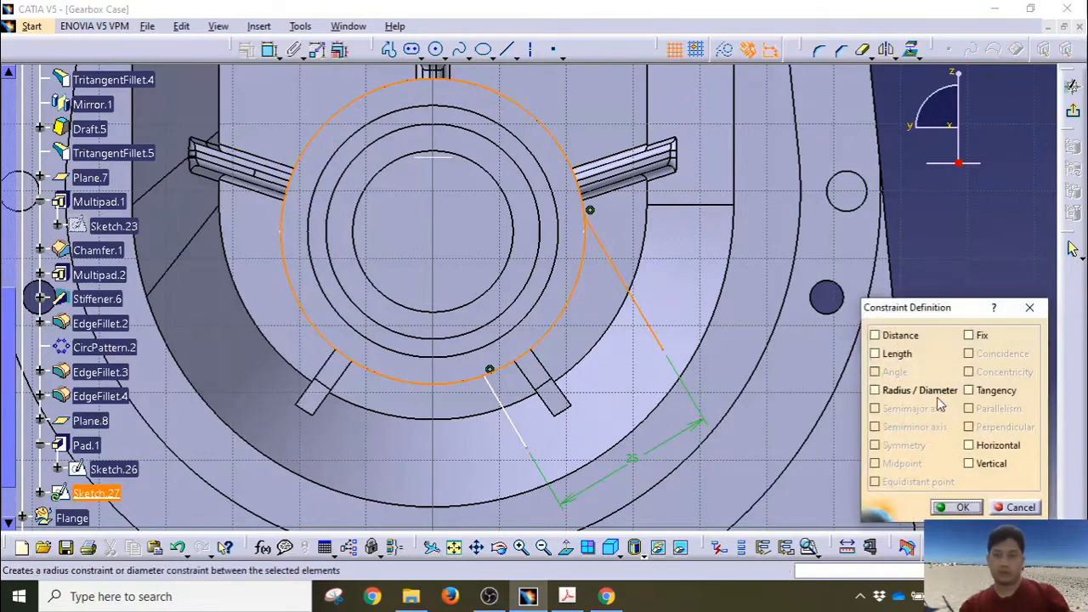
{"action": "left_click", "coordinate": [969, 390]}
{"action": "left_click", "coordinate": [958, 506]}
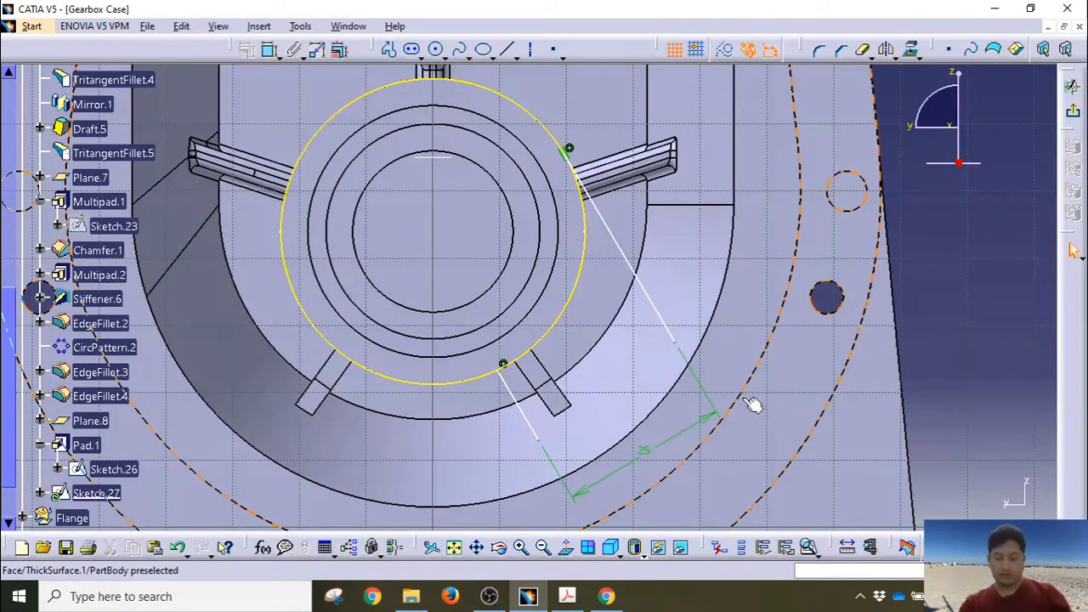
Step: Add a 25 distance dimension between the lines and select a line with the vertical axis
{"action": "left_click", "coordinate": [531, 418]}
{"action": "left_click", "coordinate": [659, 312], "text": "ctrl"}
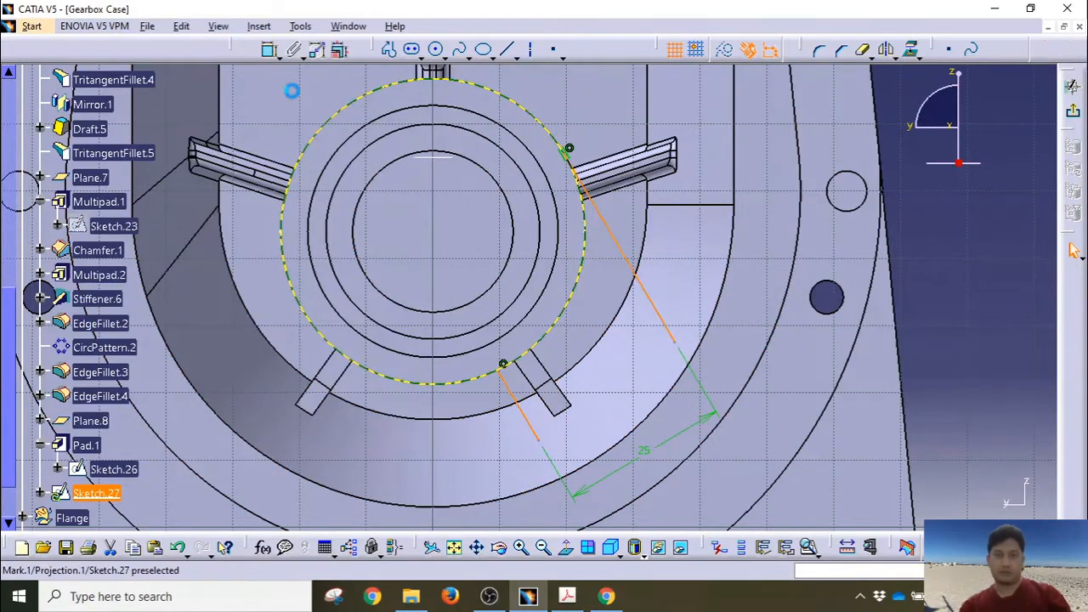
{"action": "left_click", "coordinate": [263, 49]}
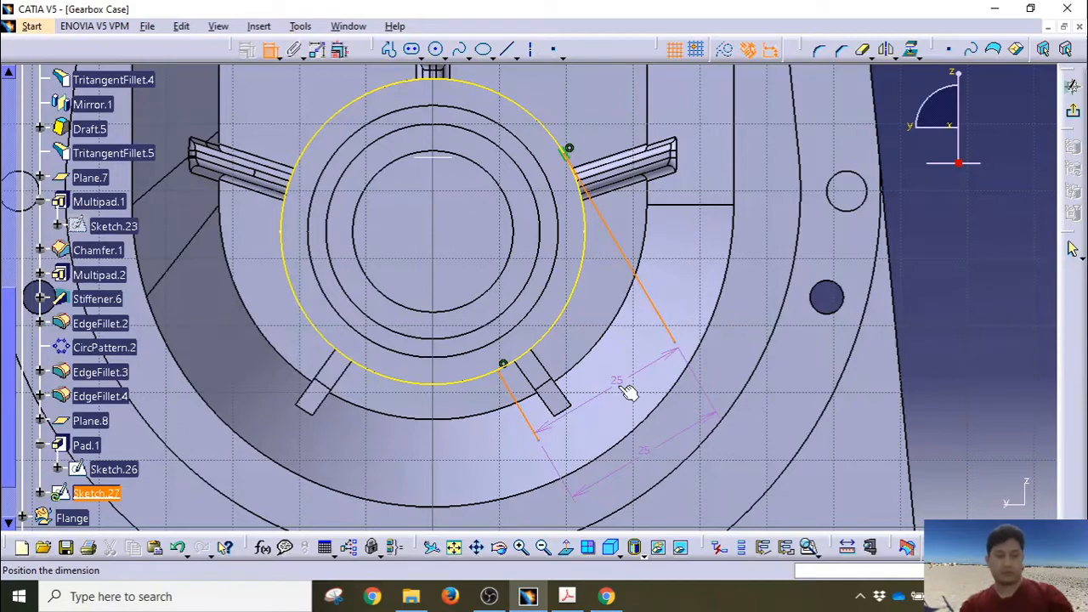
{"action": "left_click", "coordinate": [629, 389]}
{"action": "left_click", "coordinate": [655, 303]}
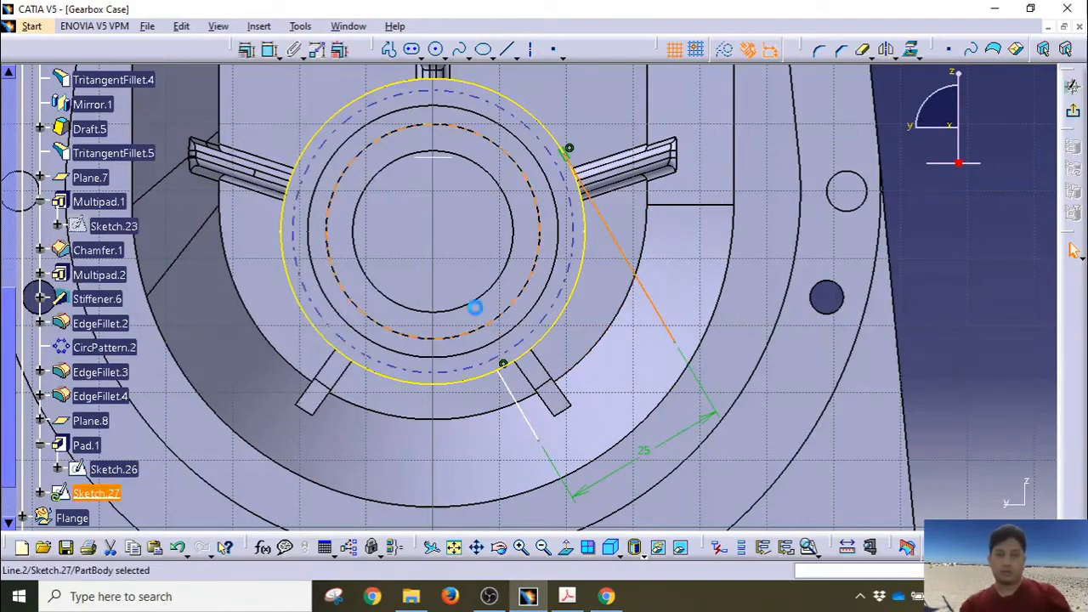
{"action": "middle_click_drag", "start_coordinate": [432, 196], "coordinate": [432, 348]}
{"action": "mouse_move", "coordinate": [433, 302]}
{"action": "middle_mouse_down"}
{"action": "mouse_move", "coordinate": [426, 372]}
{"action": "mouse_move", "coordinate": [453, 375]}
{"action": "middle_mouse_up"}
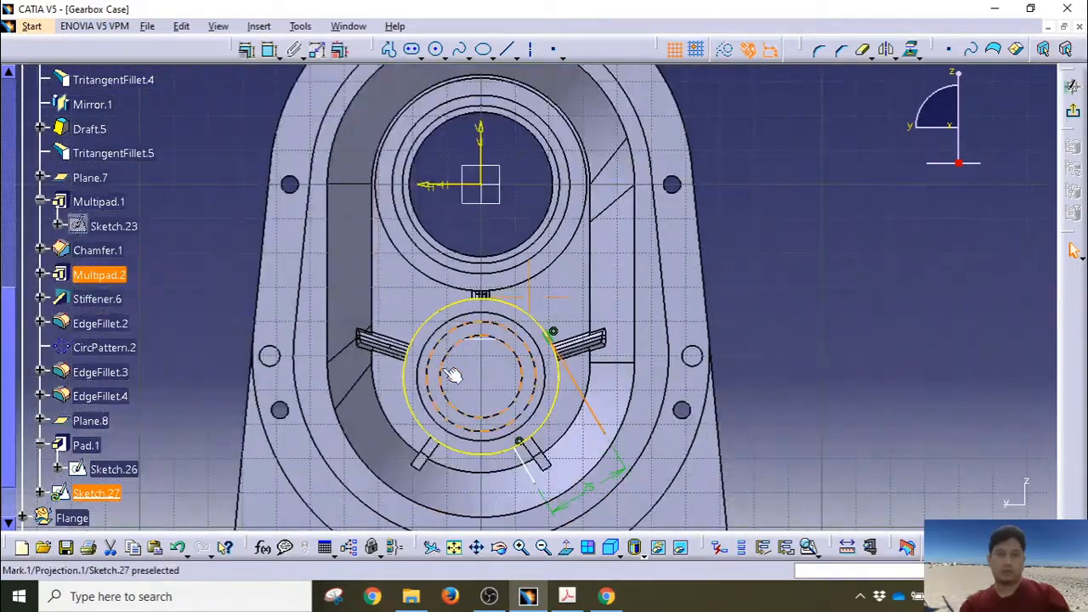
{"action": "left_click", "coordinate": [480, 141], "text": "ctrl"}
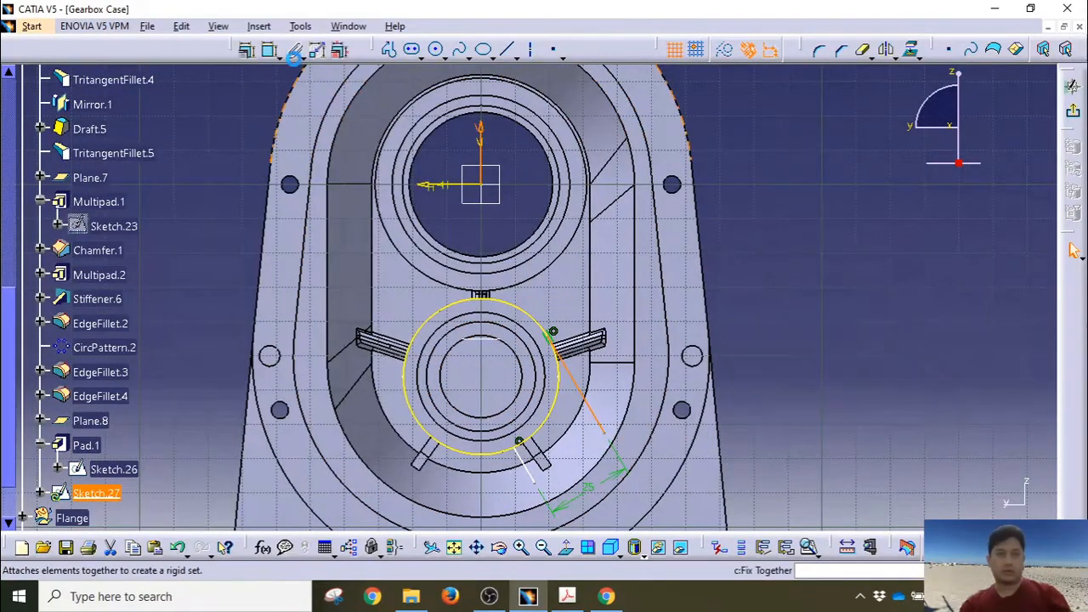
{"action": "left_click", "coordinate": [272, 49]}
Step: Set the line's angle to the vertical axis to 20° and tidy the dimension positions
{"action": "middle_click_drag", "start_coordinate": [560, 433], "coordinate": [515, 259]}
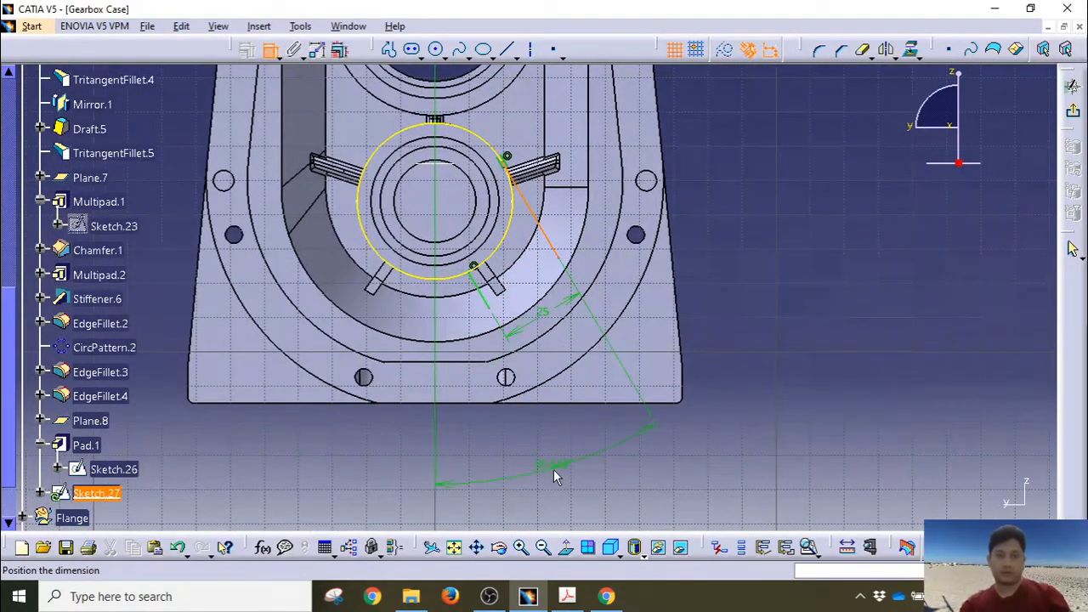
{"action": "left_click", "coordinate": [553, 469]}
{"action": "double_click", "coordinate": [554, 464]}
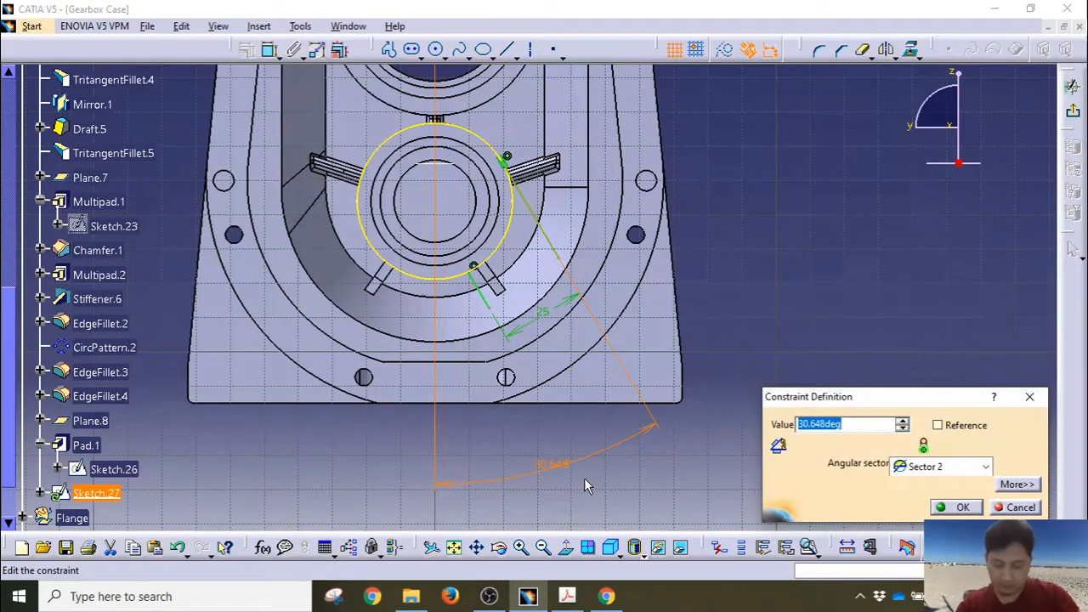
{"action": "key", "text": "Return"}
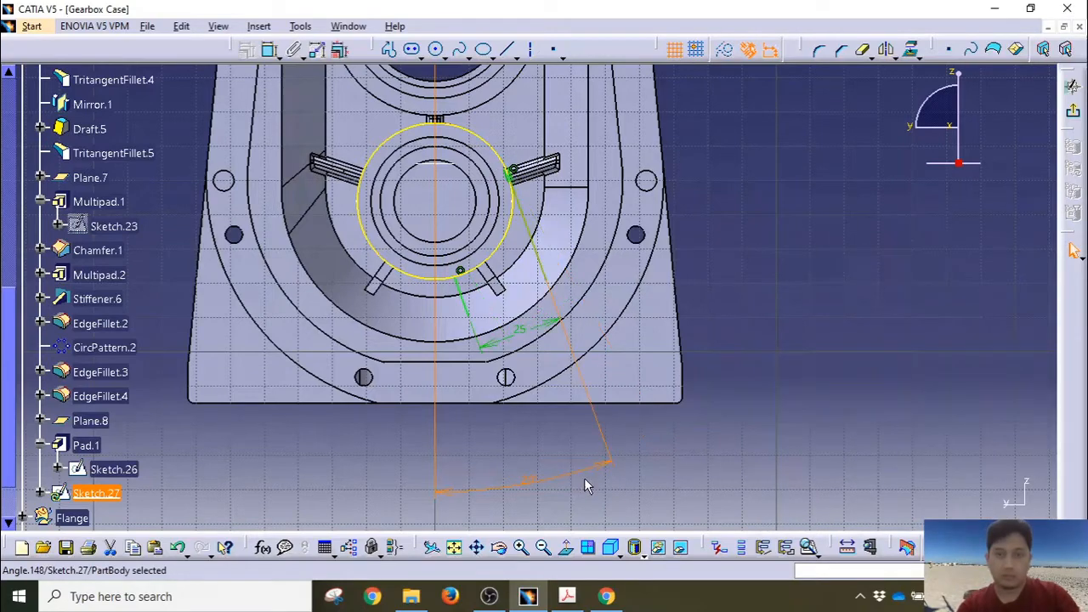
{"action": "middle_click_drag", "start_coordinate": [518, 322], "coordinate": [539, 169]}
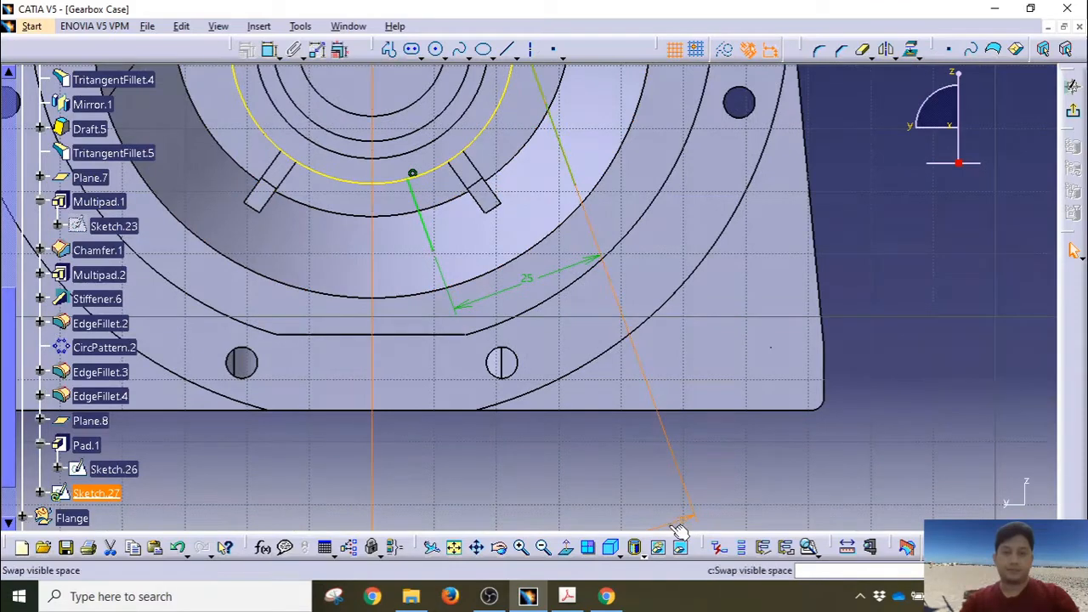
{"action": "left_click_drag", "start_coordinate": [682, 522], "coordinate": [621, 374]}
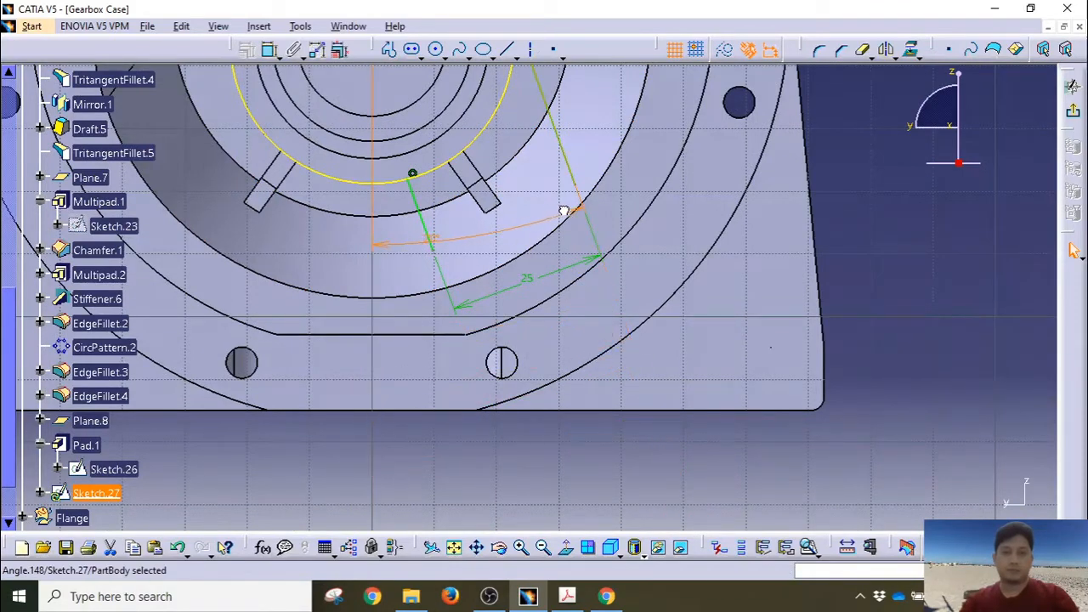
{"action": "left_click_drag", "start_coordinate": [623, 292], "coordinate": [623, 298]}
{"action": "left_click_drag", "start_coordinate": [576, 263], "coordinate": [549, 200]}
{"action": "left_click_drag", "start_coordinate": [588, 316], "coordinate": [563, 268]}
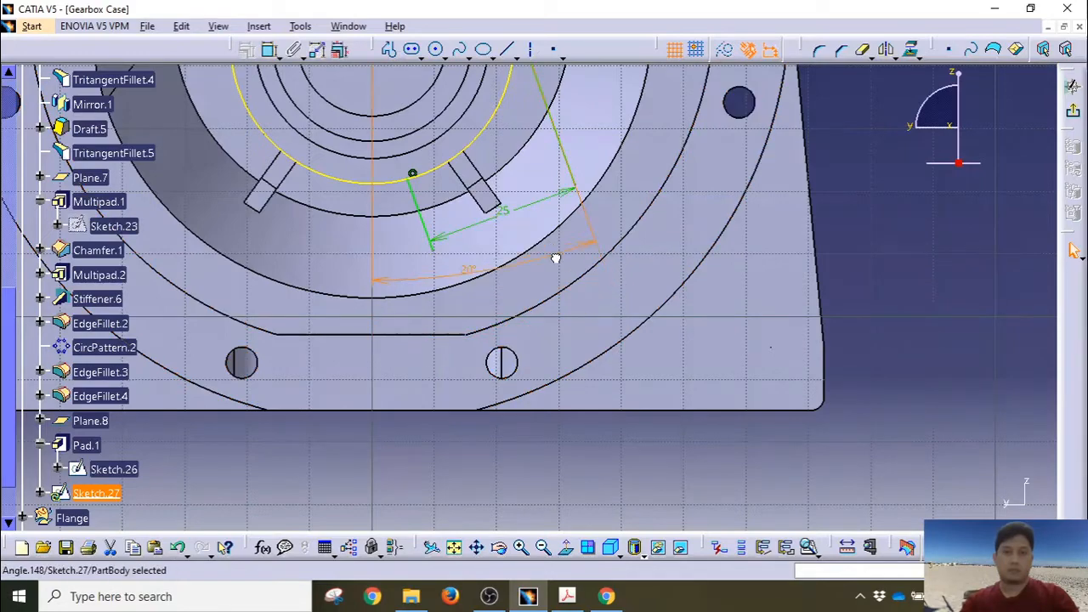
{"action": "middle_click_drag", "start_coordinate": [570, 255], "coordinate": [556, 408]}
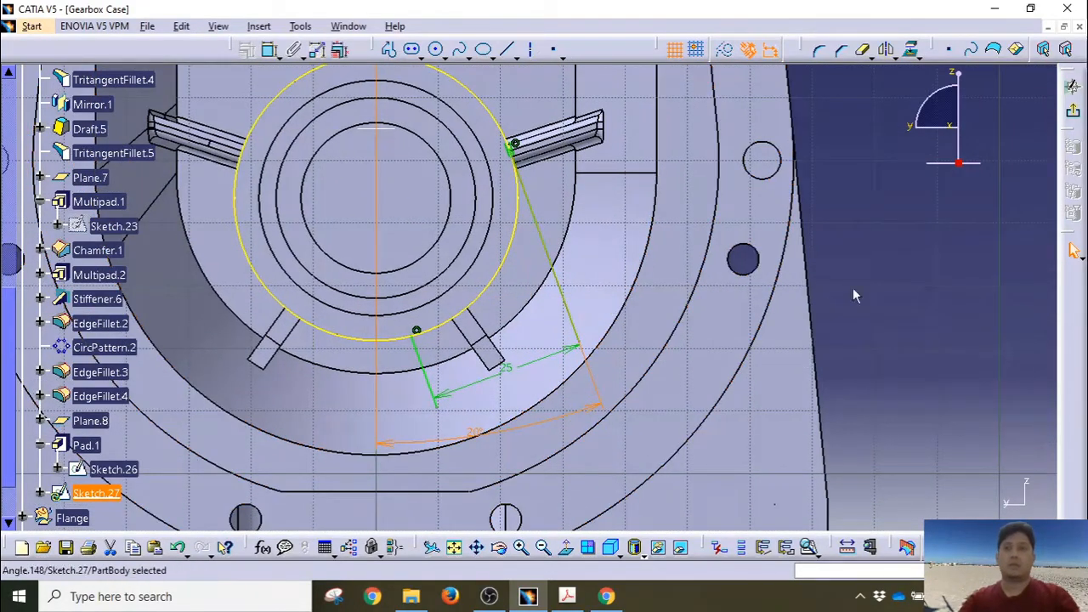
{"action": "left_click", "coordinate": [884, 272]}
Step: Trim away the circle's upper-left arc and exit the sketch
{"action": "left_click", "coordinate": [860, 51]}
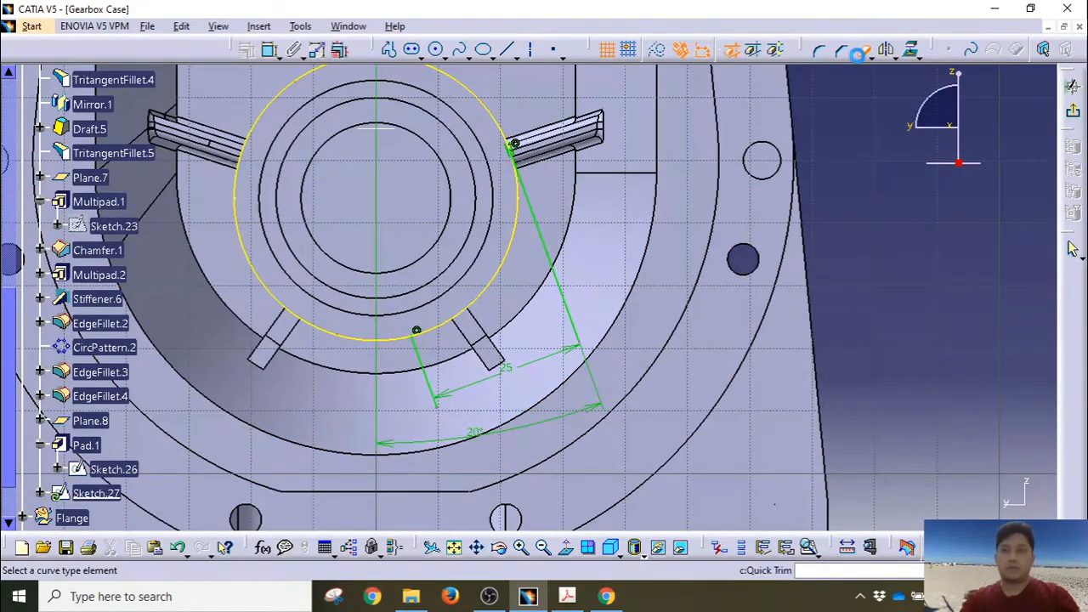
{"action": "left_click", "coordinate": [481, 96]}
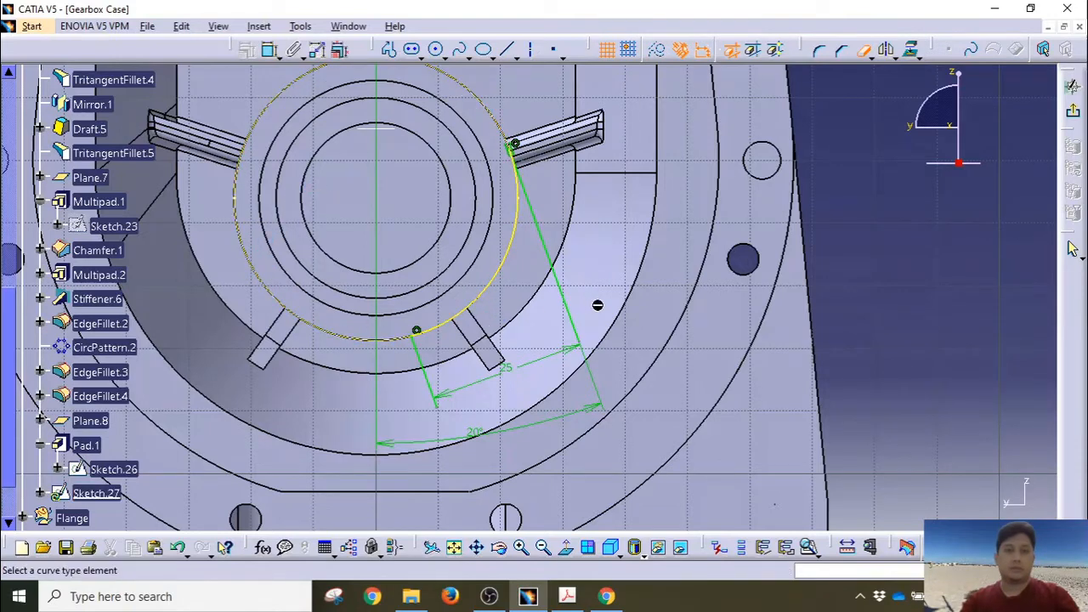
{"action": "left_click", "coordinate": [862, 51]}
{"action": "left_click", "coordinate": [1073, 111]}
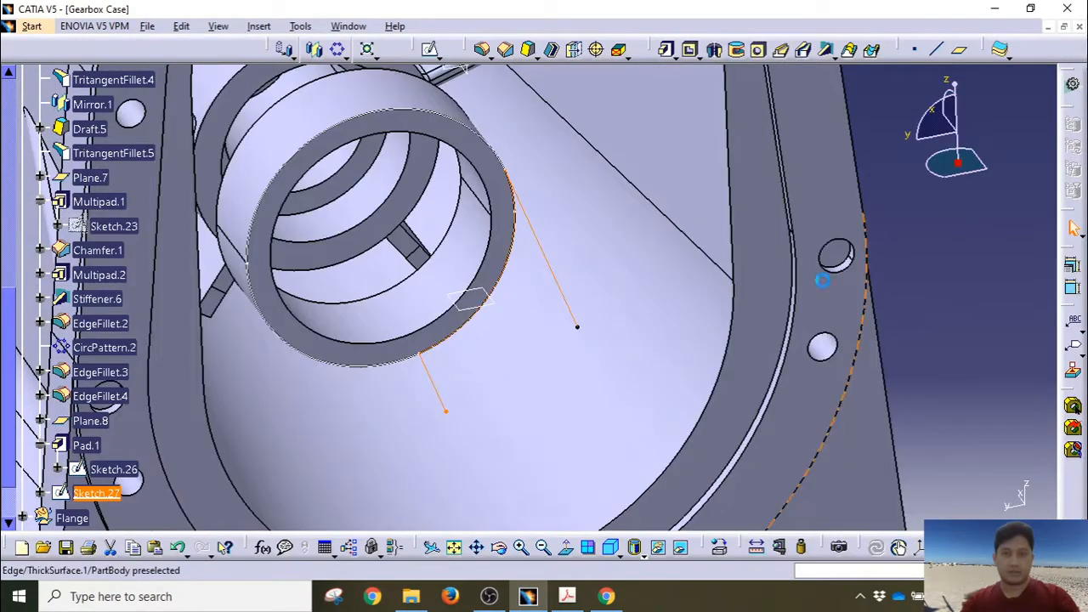
Step: Pad Sketch.27 by 5 mm with the direction reversed
{"action": "middle_click_drag", "start_coordinate": [570, 333], "coordinate": [609, 283]}
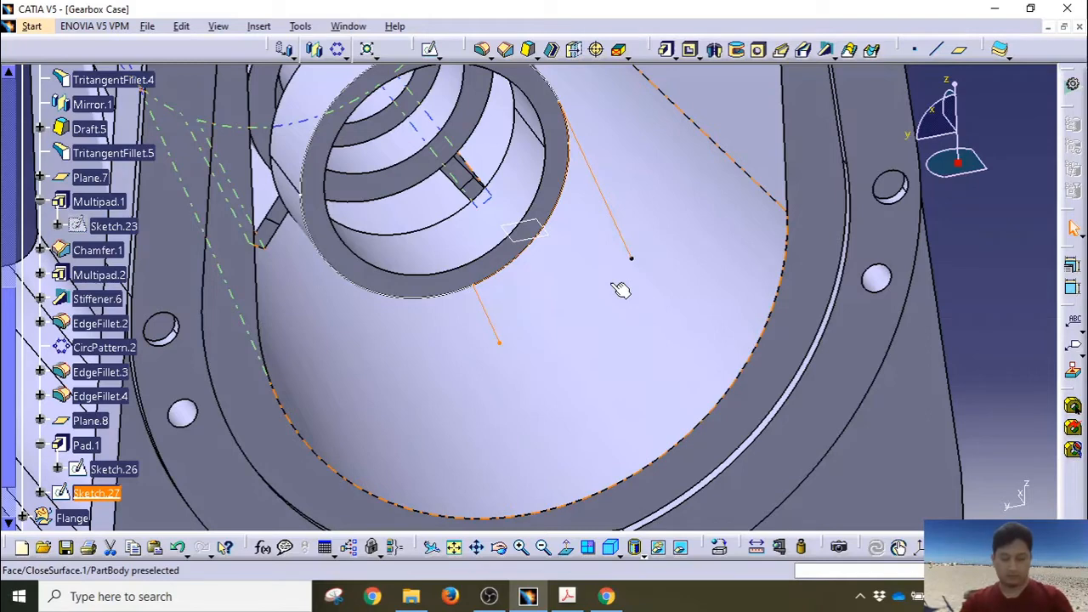
{"action": "left_click", "coordinate": [667, 49]}
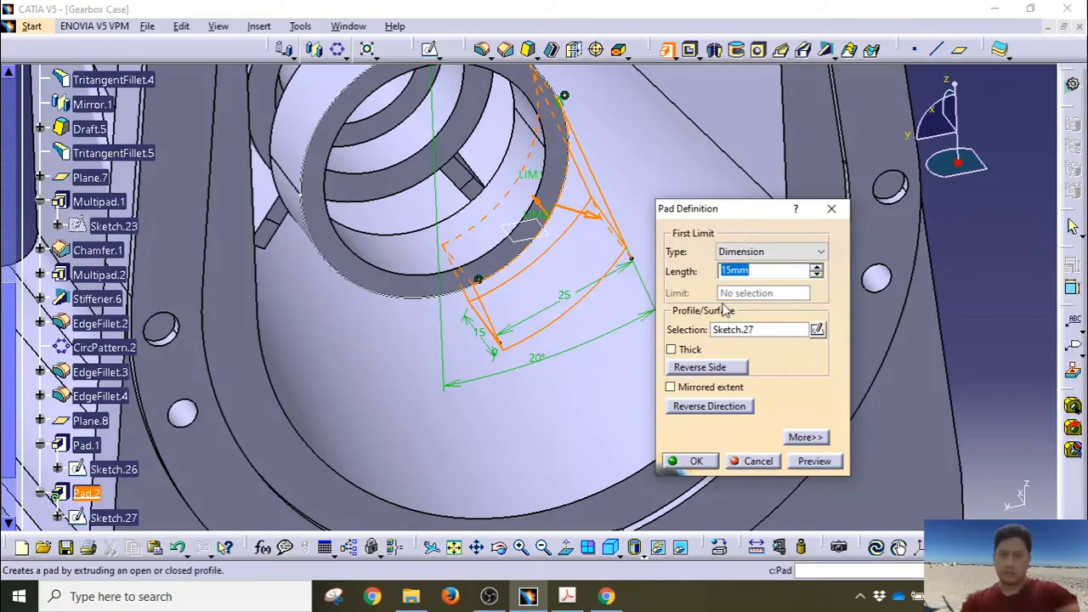
{"action": "left_click", "coordinate": [709, 406]}
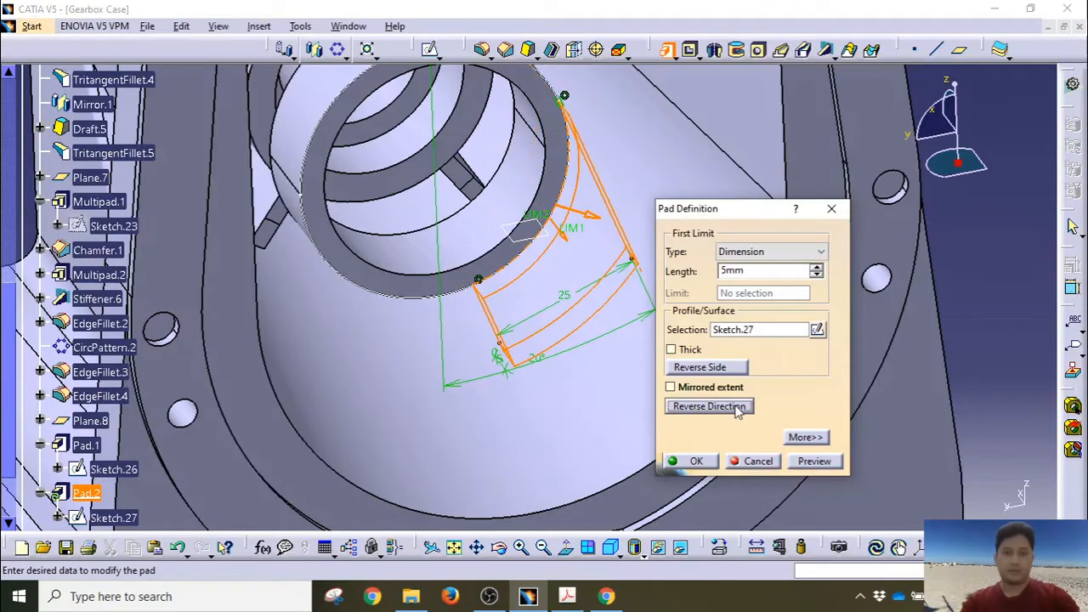
{"action": "middle_click_drag", "start_coordinate": [544, 352], "coordinate": [434, 387]}
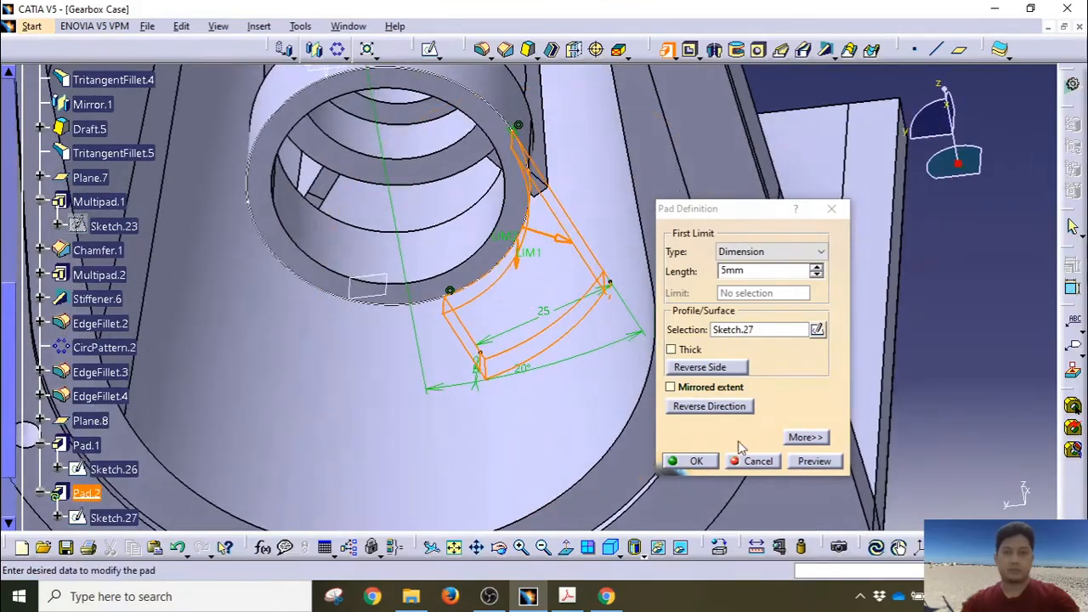
{"action": "left_click", "coordinate": [696, 461]}
{"action": "middle_click_drag", "start_coordinate": [617, 386], "coordinate": [510, 360]}
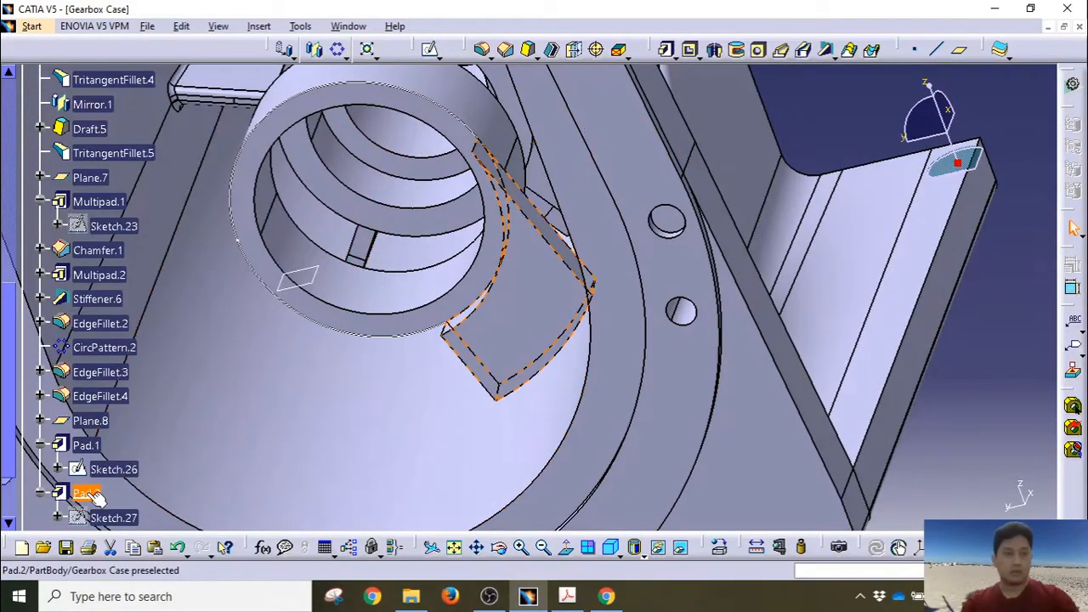
Step: Edit Pad.2 to flip its extrusion back to the correct side
{"action": "double_click", "coordinate": [472, 350]}
{"action": "middle_click_drag", "start_coordinate": [428, 255], "coordinate": [459, 332]}
{"action": "left_click", "coordinate": [700, 408]}
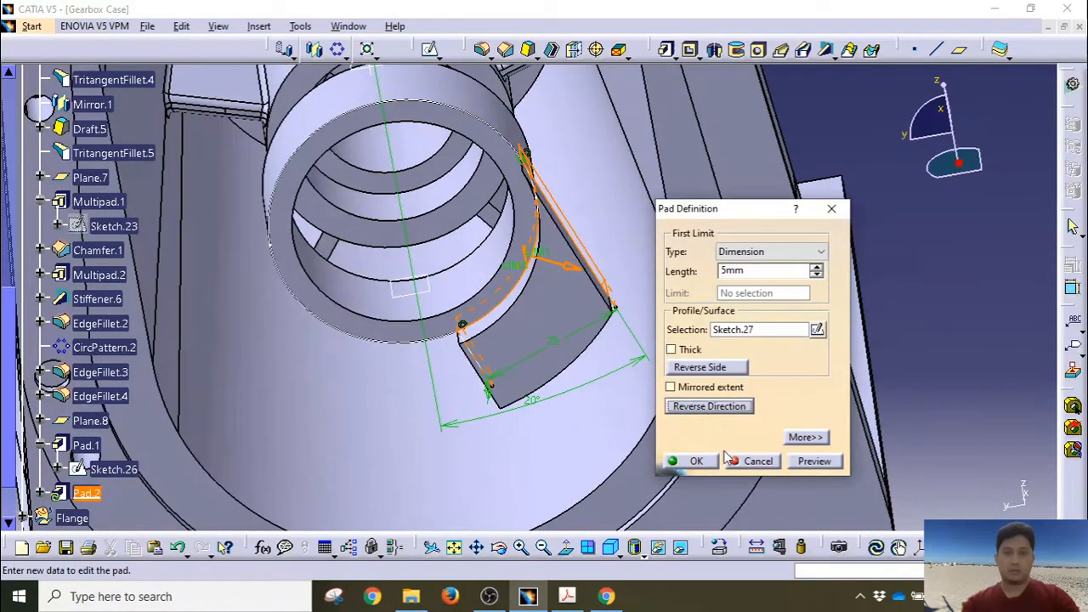
{"action": "left_click", "coordinate": [694, 461]}
{"action": "mouse_move", "coordinate": [564, 323]}
{"action": "middle_mouse_down"}
{"action": "mouse_move", "coordinate": [506, 393]}
{"action": "mouse_move", "coordinate": [515, 362]}
{"action": "mouse_move", "coordinate": [661, 340]}
{"action": "mouse_move", "coordinate": [680, 418]}
{"action": "mouse_move", "coordinate": [554, 354]}
{"action": "mouse_move", "coordinate": [529, 323]}
{"action": "mouse_move", "coordinate": [578, 315]}
{"action": "middle_mouse_up"}
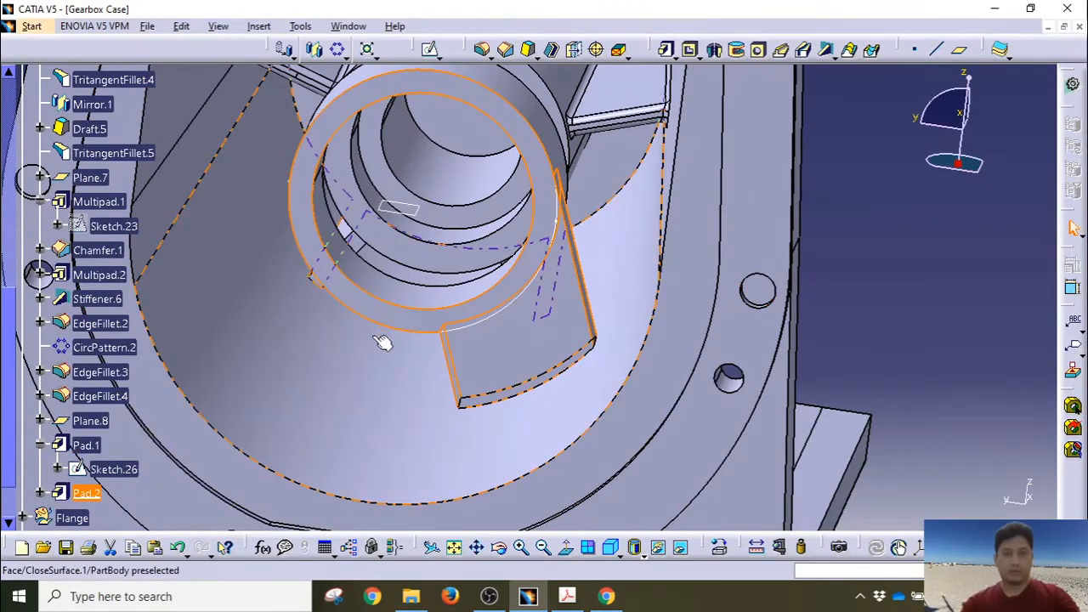
Step: Mirror Pad.2 across the zx plane to create Mirror.2
{"action": "left_click", "coordinate": [846, 259]}
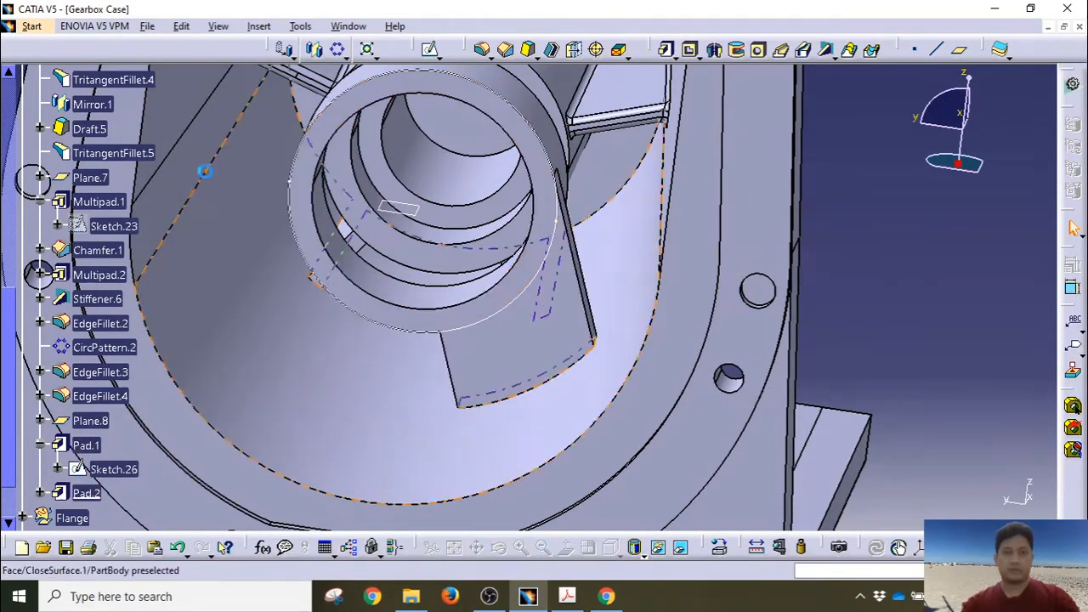
{"action": "left_click", "coordinate": [40, 444]}
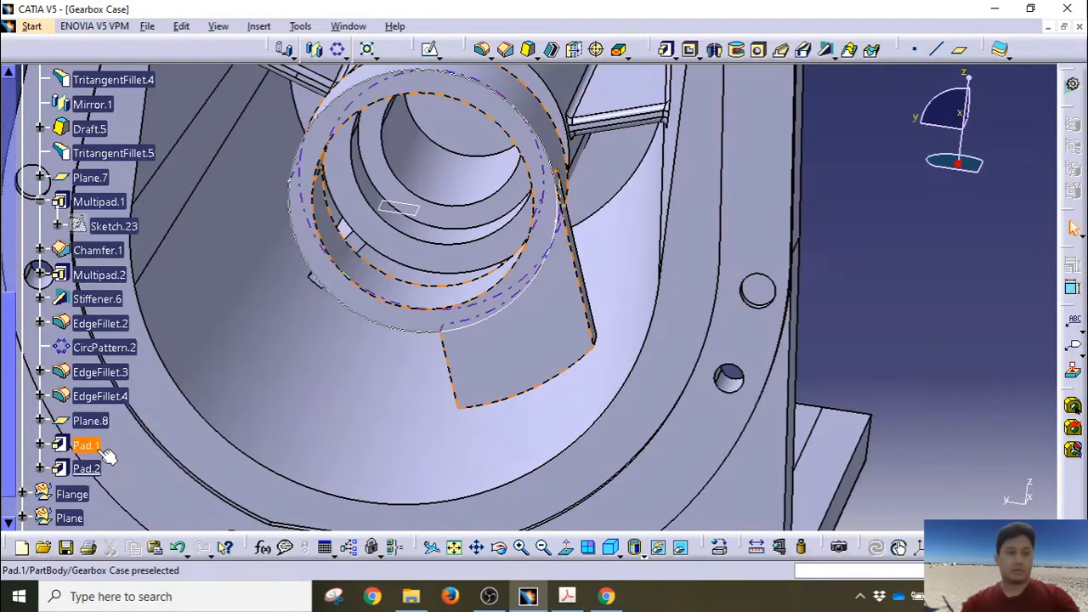
{"action": "left_click", "coordinate": [86, 468]}
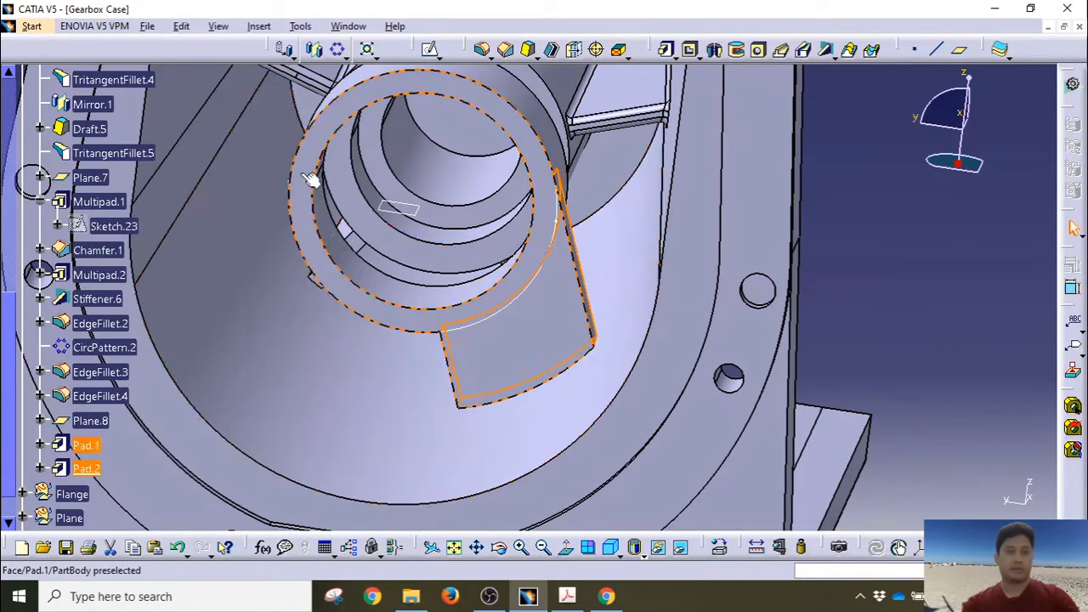
{"action": "left_click", "coordinate": [315, 53]}
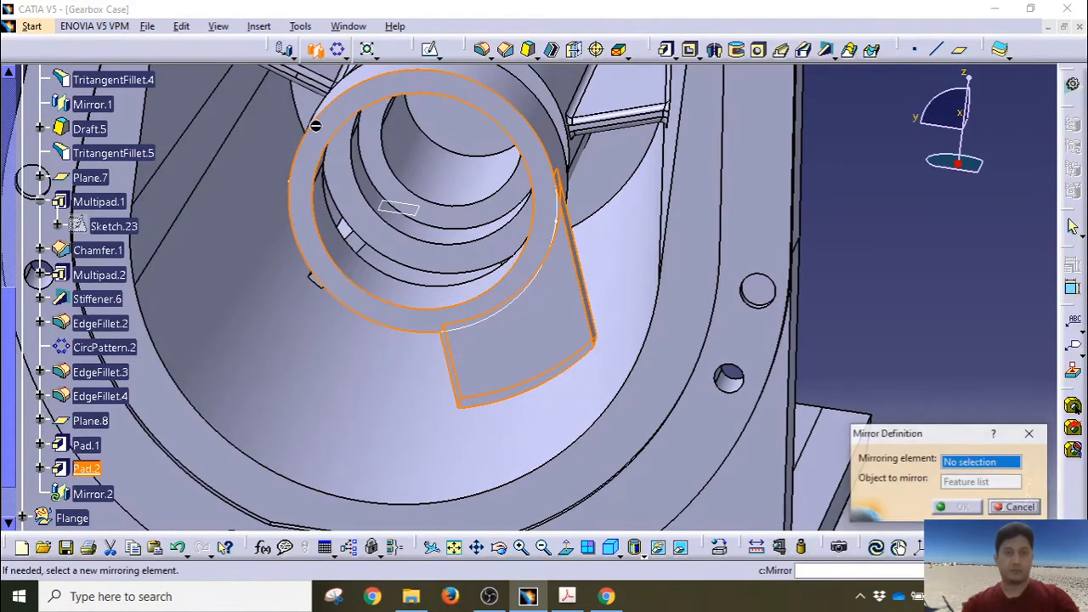
{"action": "right_click", "coordinate": [959, 464]}
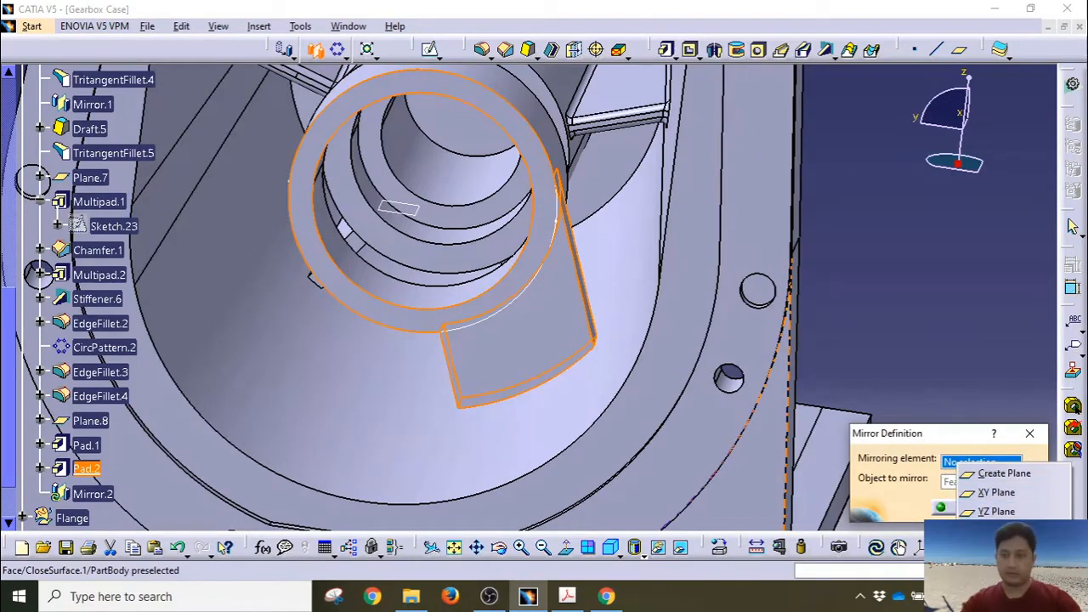
{"action": "left_click", "coordinate": [991, 529]}
{"action": "left_click", "coordinate": [946, 508]}
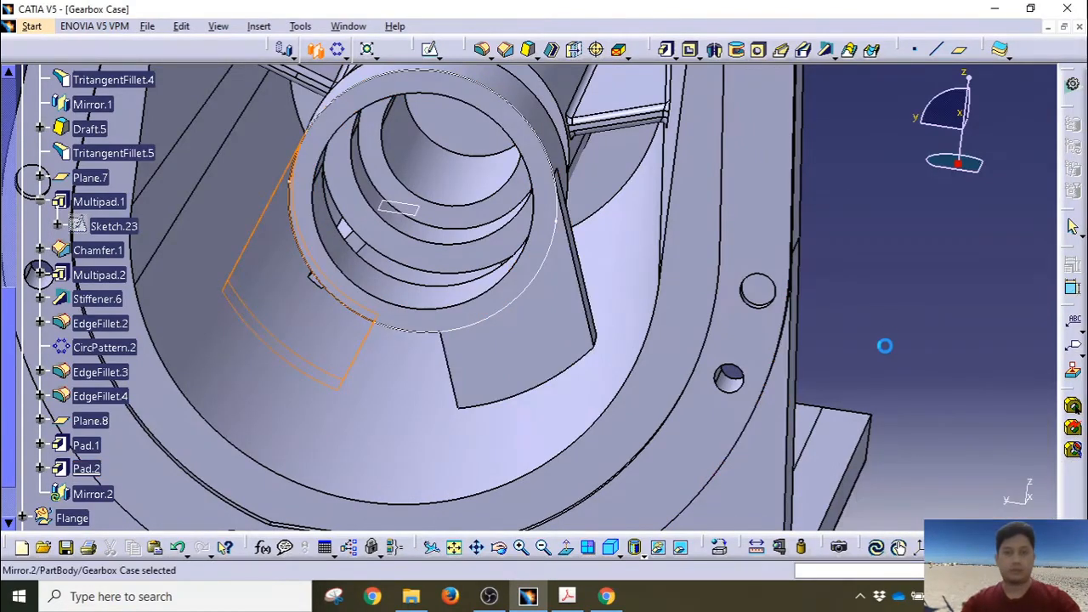
Step: Rotate the gearbox case to inspect the bore and the mirrored ribs from an angled side view
{"action": "middle_click_drag", "start_coordinate": [437, 267], "coordinate": [414, 231]}
{"action": "middle_click_drag", "start_coordinate": [425, 221], "coordinate": [414, 362]}
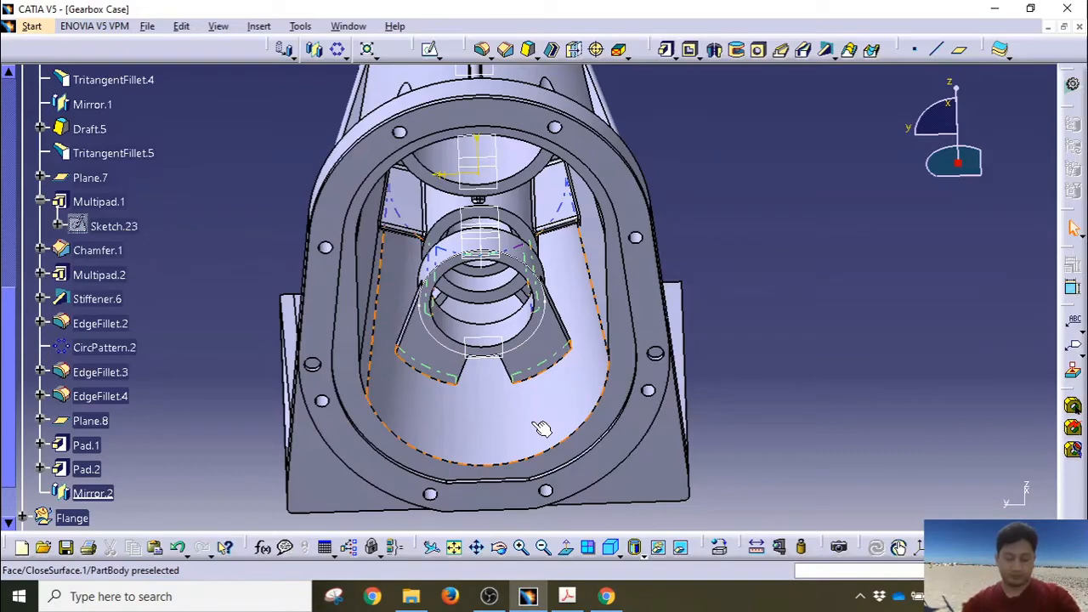
{"action": "middle_click_drag", "start_coordinate": [573, 352], "coordinate": [584, 269]}
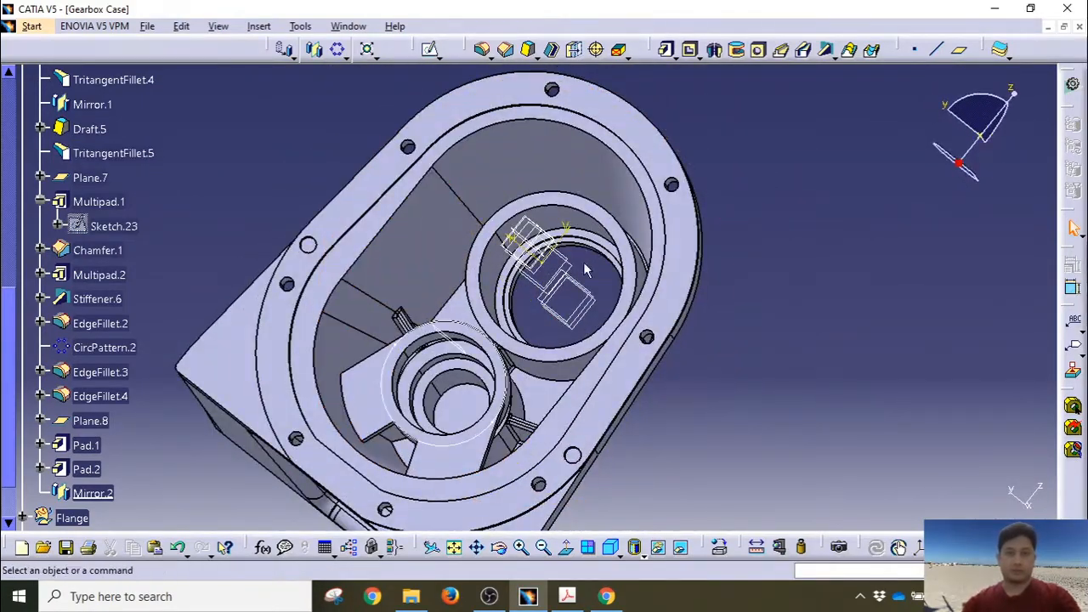
{"action": "middle_click_drag", "start_coordinate": [600, 332], "coordinate": [728, 343]}
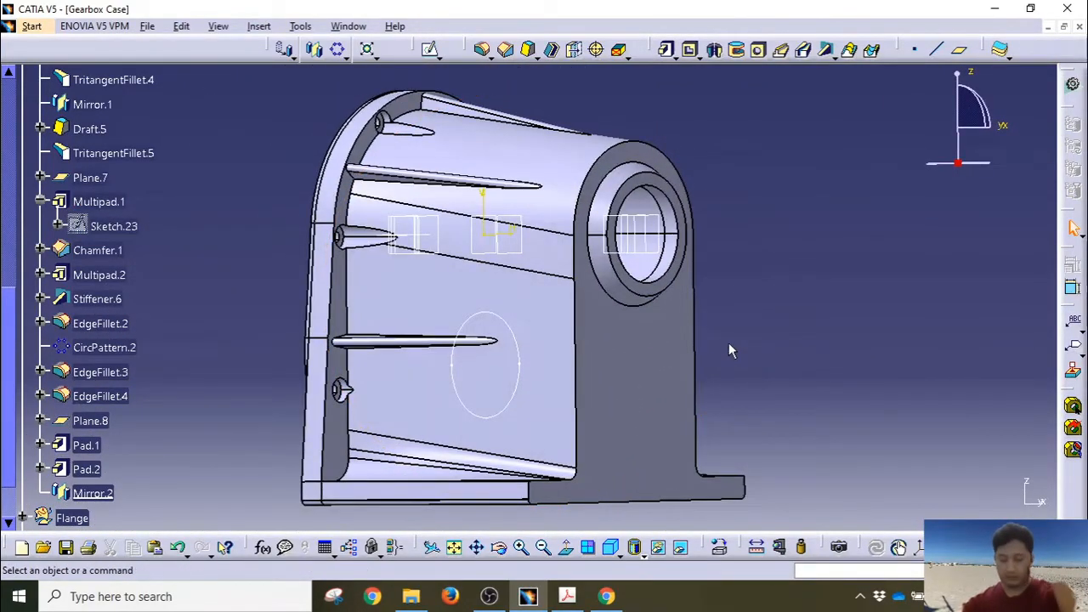
Step: Collapse Multipad.1, open a new sketch on the zx plane, and view it normal from the other side
{"action": "left_click", "coordinate": [41, 202]}
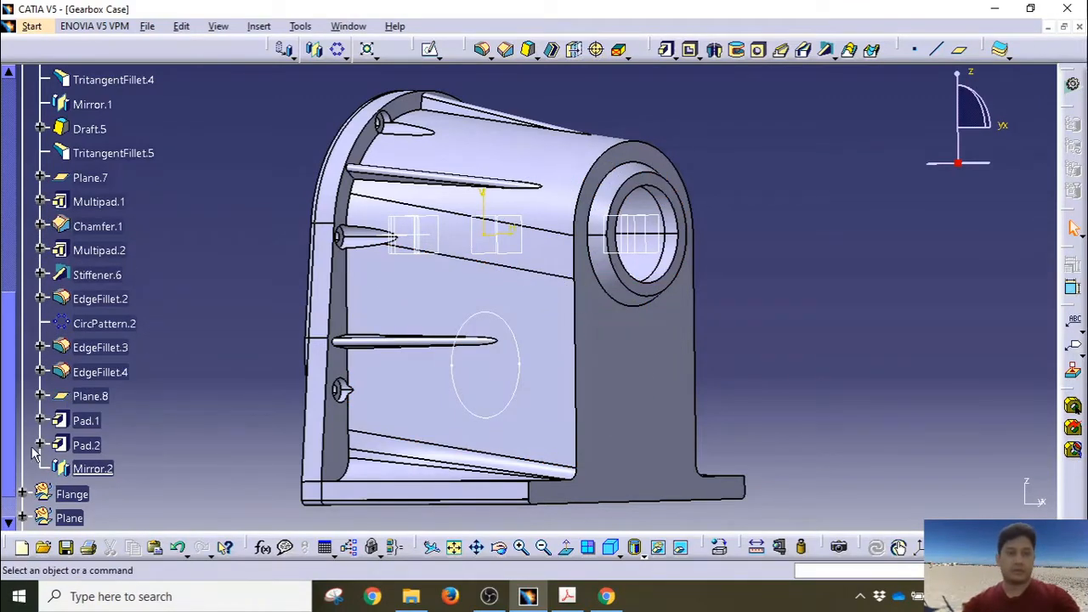
{"action": "scroll", "coordinate": [44, 435], "scroll_direction": "up", "scroll_amount": 3}
{"action": "scroll", "coordinate": [44, 436], "scroll_direction": "up", "scroll_amount": 4}
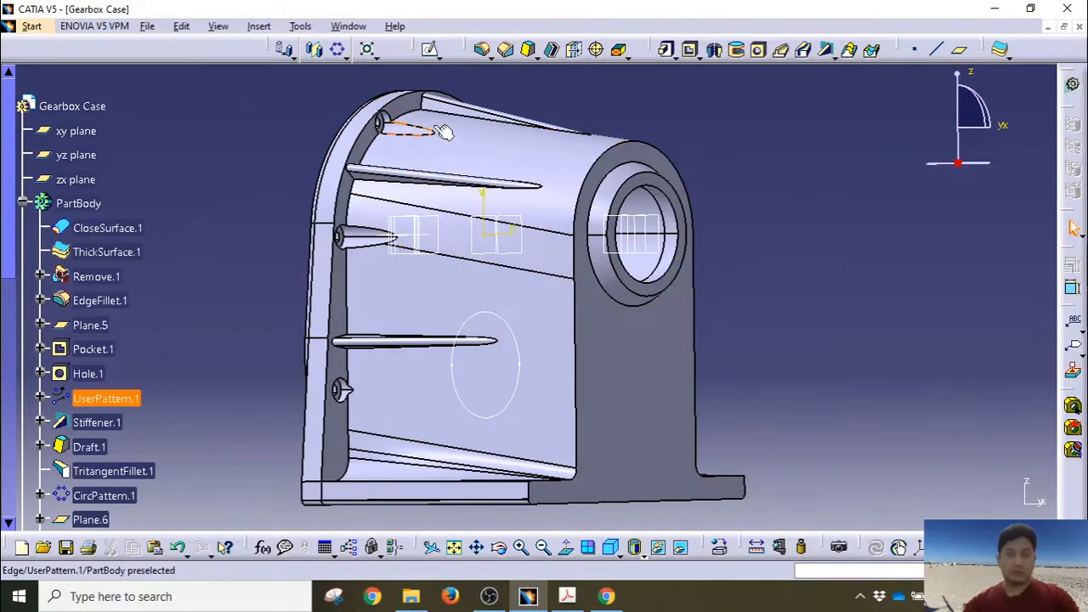
{"action": "left_click", "coordinate": [431, 49]}
{"action": "left_click", "coordinate": [80, 179]}
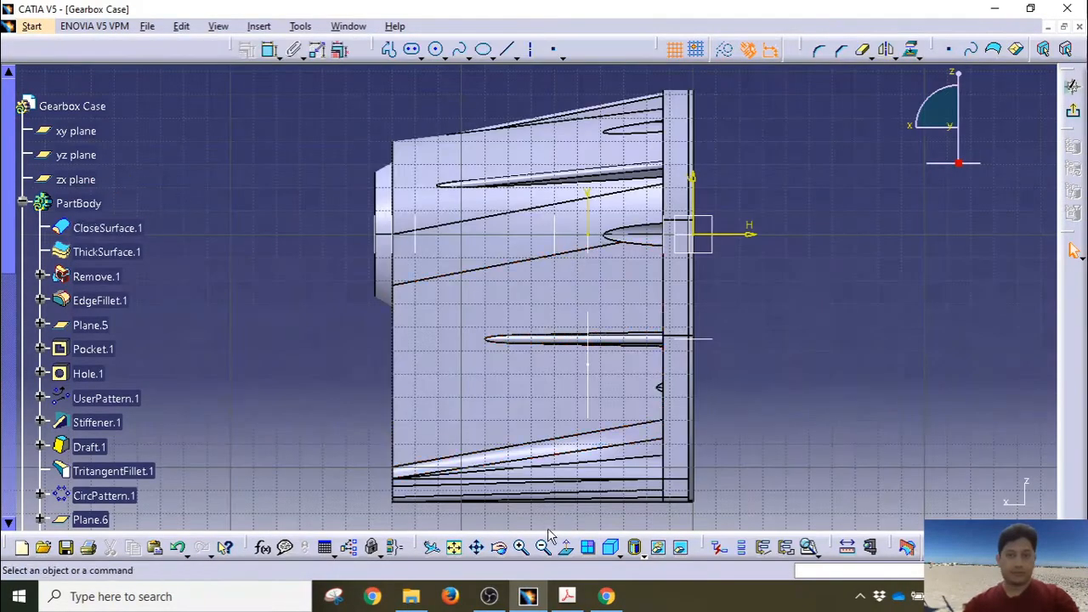
{"action": "left_click", "coordinate": [568, 549]}
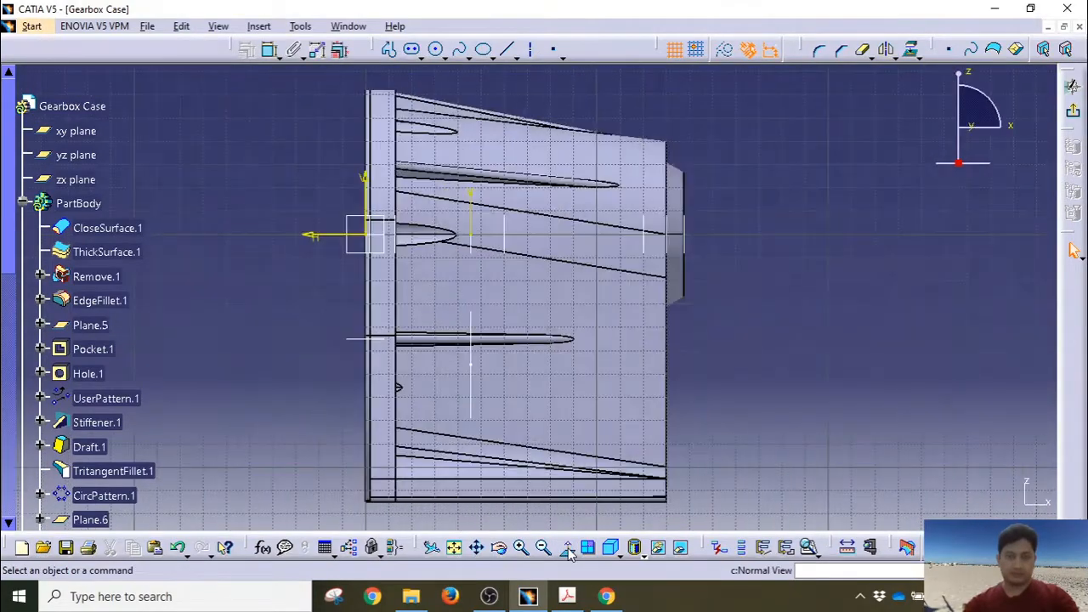
{"action": "left_click", "coordinate": [568, 549]}
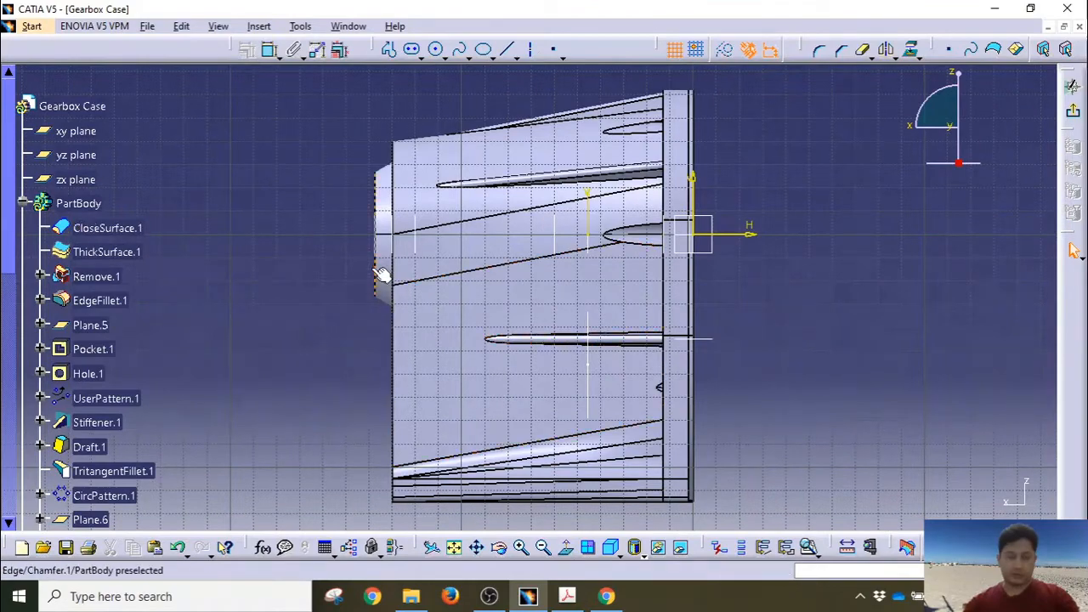
Step: Draw a small rectangle above the rib at the case's left end
{"action": "middle_click_drag", "start_coordinate": [387, 141], "coordinate": [413, 75]}
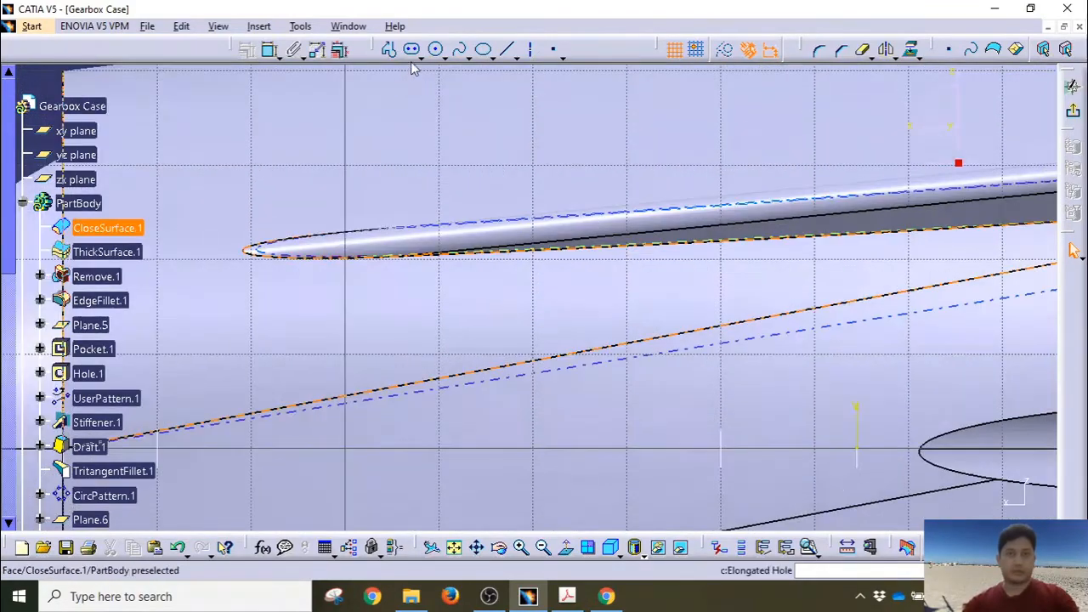
{"action": "left_click", "coordinate": [420, 57]}
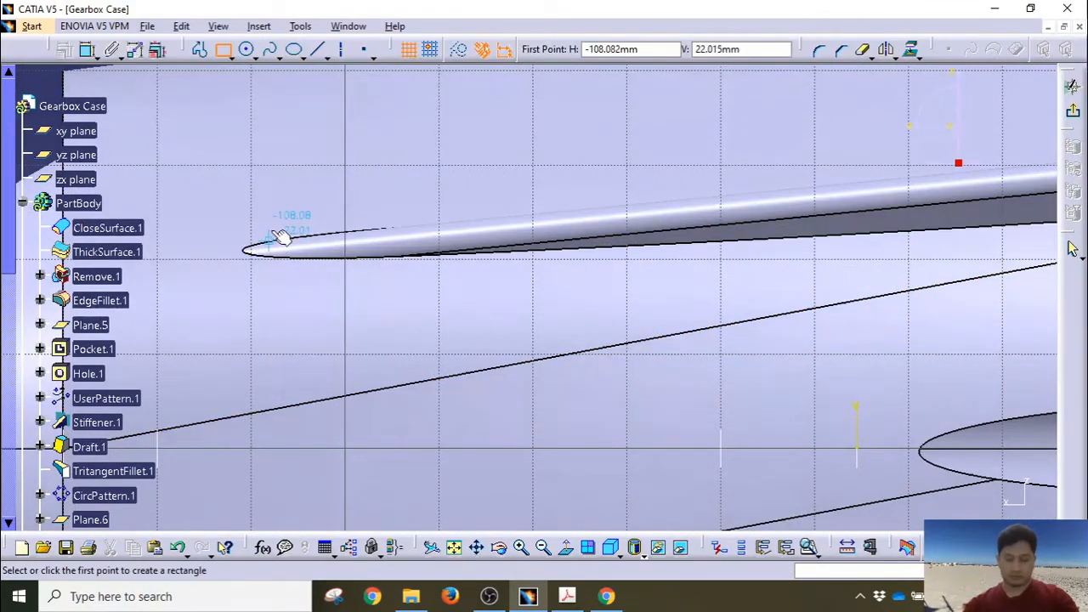
{"action": "middle_click_drag", "start_coordinate": [284, 236], "coordinate": [417, 265]}
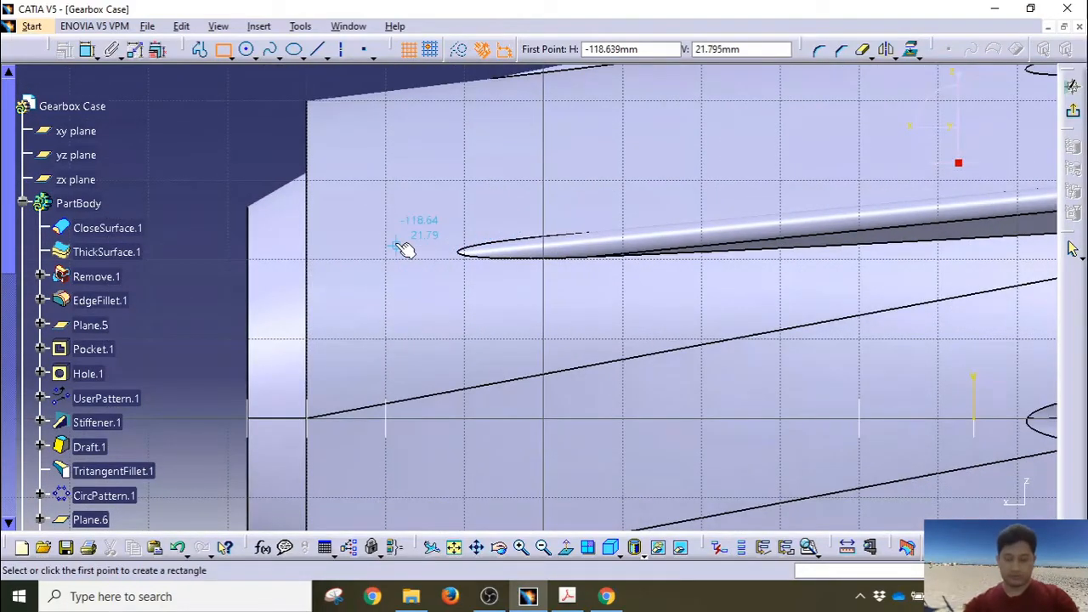
{"action": "left_click", "coordinate": [398, 245]}
{"action": "left_click", "coordinate": [435, 326]}
{"action": "middle_click_drag", "start_coordinate": [352, 233], "coordinate": [356, 285]}
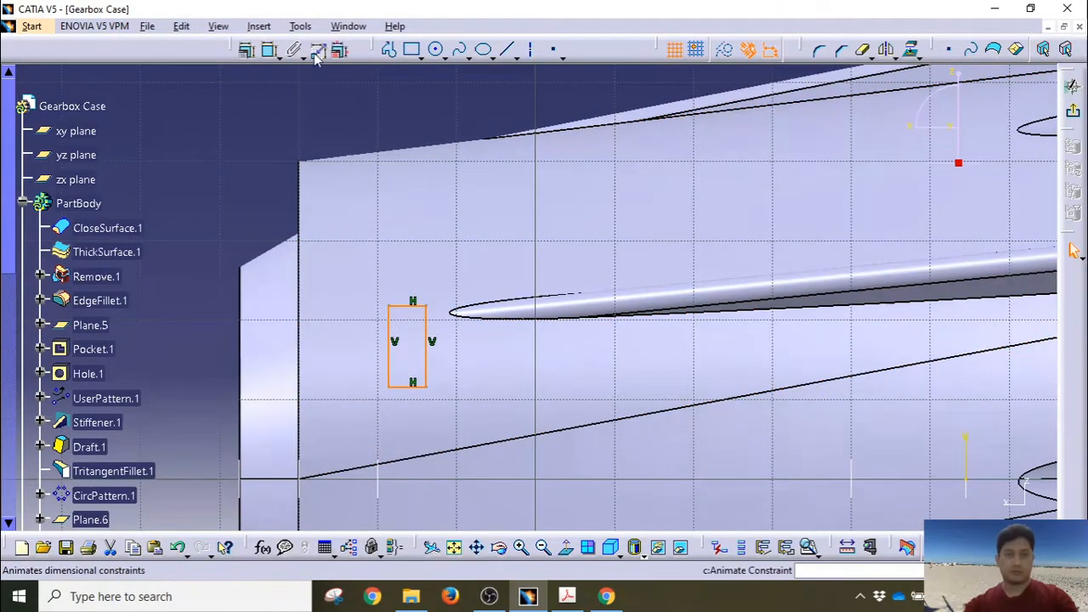
Step: Dimension the rectangle's top edge to a width of 2
{"action": "left_click", "coordinate": [269, 49]}
{"action": "left_click", "coordinate": [408, 304]}
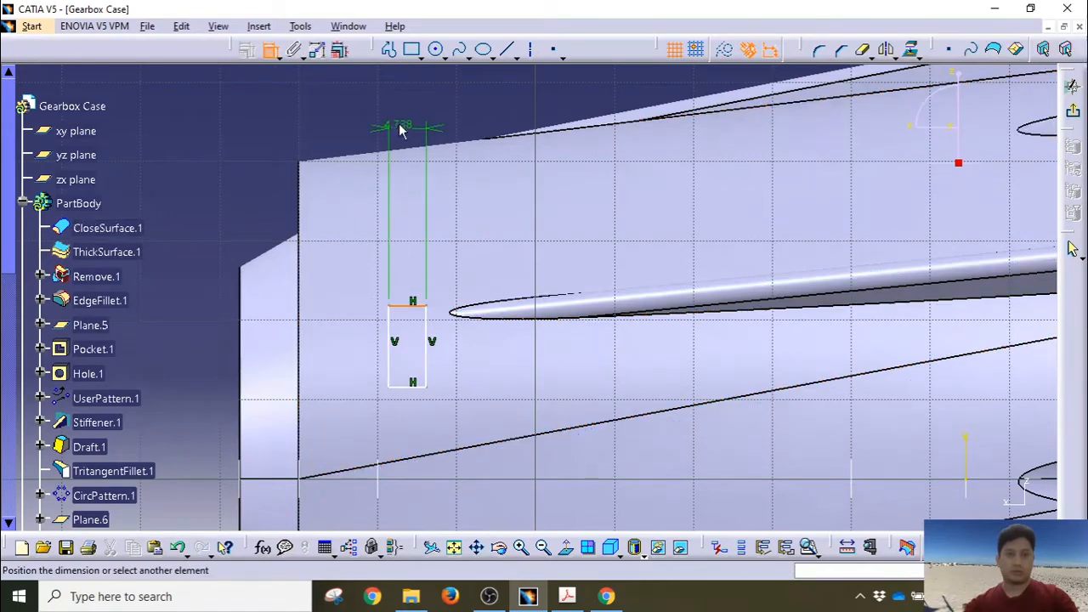
{"action": "left_click", "coordinate": [407, 111]}
{"action": "double_click", "coordinate": [404, 109]}
{"action": "type", "text": "2"}
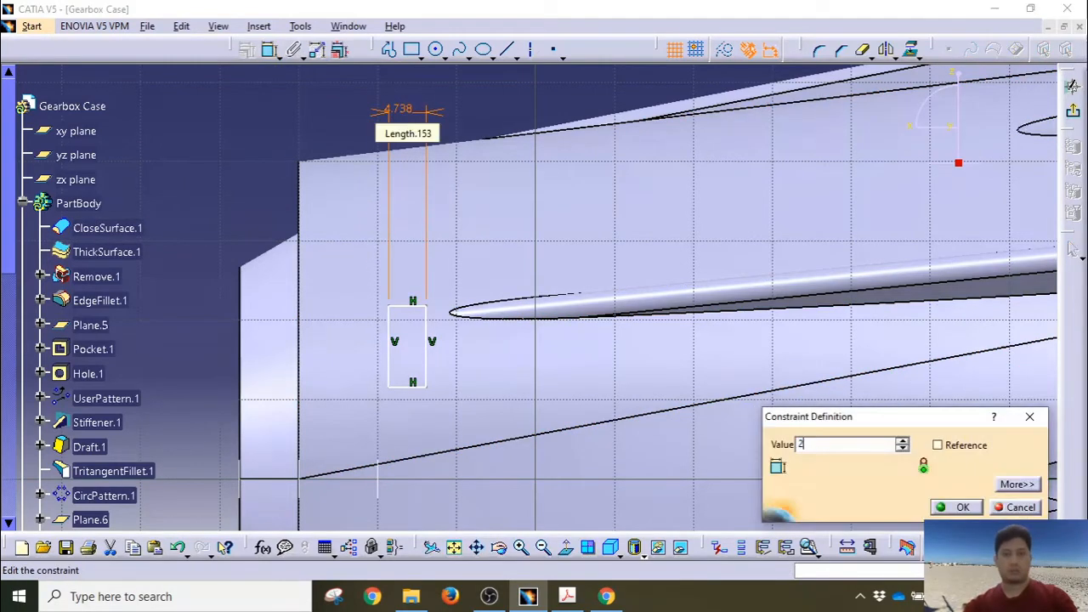
{"action": "key", "text": "Return"}
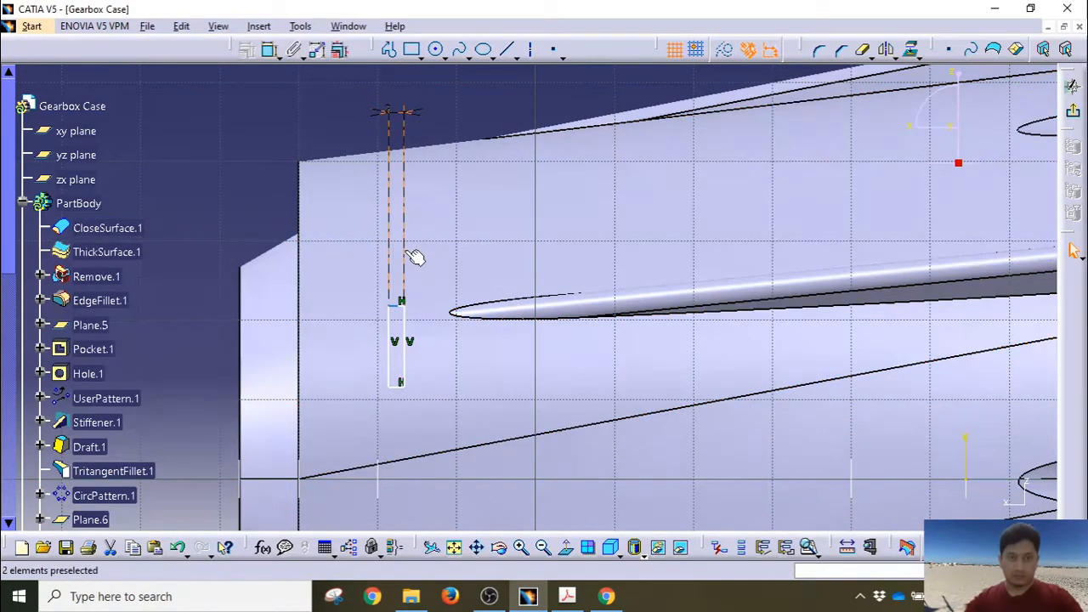
Step: Set the rectangle's vertical offset from the horizontal axis to 22 mm
{"action": "mouse_move", "coordinate": [415, 256]}
{"action": "middle_mouse_down"}
{"action": "mouse_move", "coordinate": [393, 236]}
{"action": "mouse_move", "coordinate": [408, 233]}
{"action": "mouse_move", "coordinate": [405, 279]}
{"action": "middle_mouse_up"}
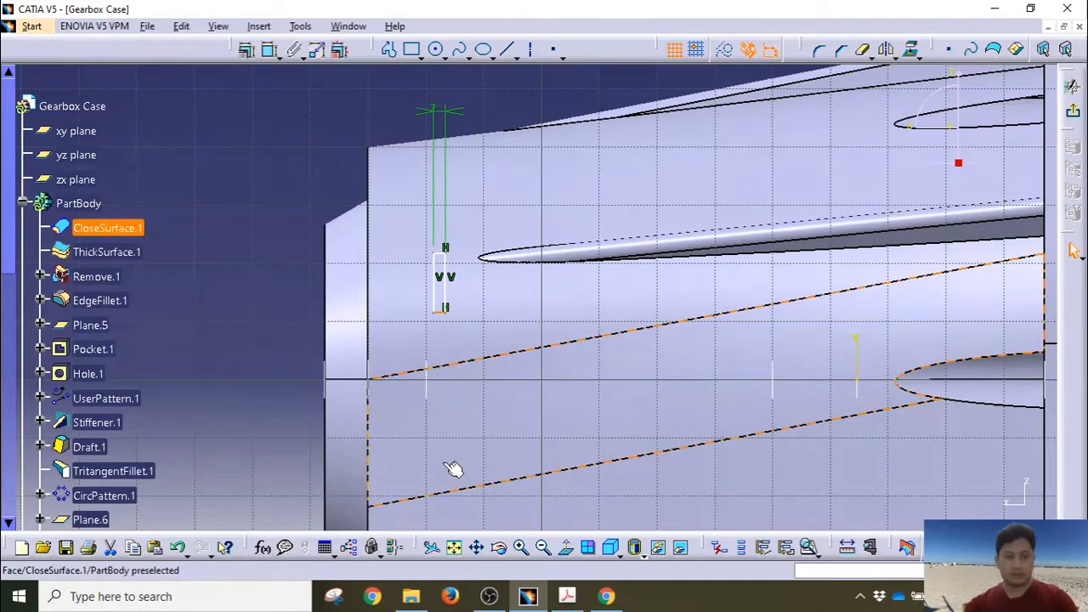
{"action": "middle_click_drag", "start_coordinate": [449, 467], "coordinate": [454, 202]}
{"action": "middle_click_drag", "start_coordinate": [566, 303], "coordinate": [737, 371]}
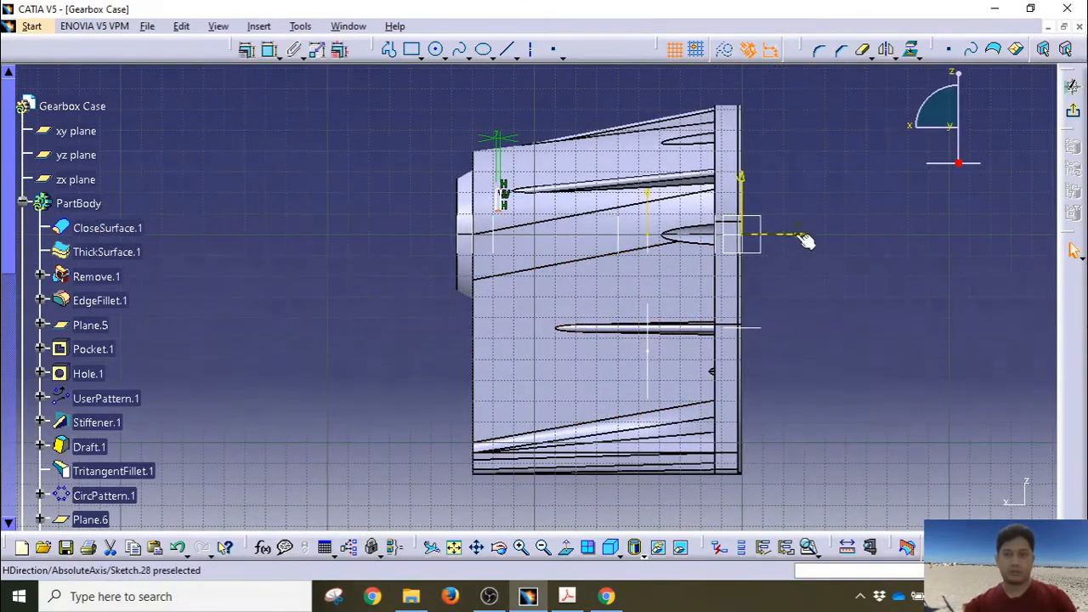
{"action": "left_click", "coordinate": [270, 50]}
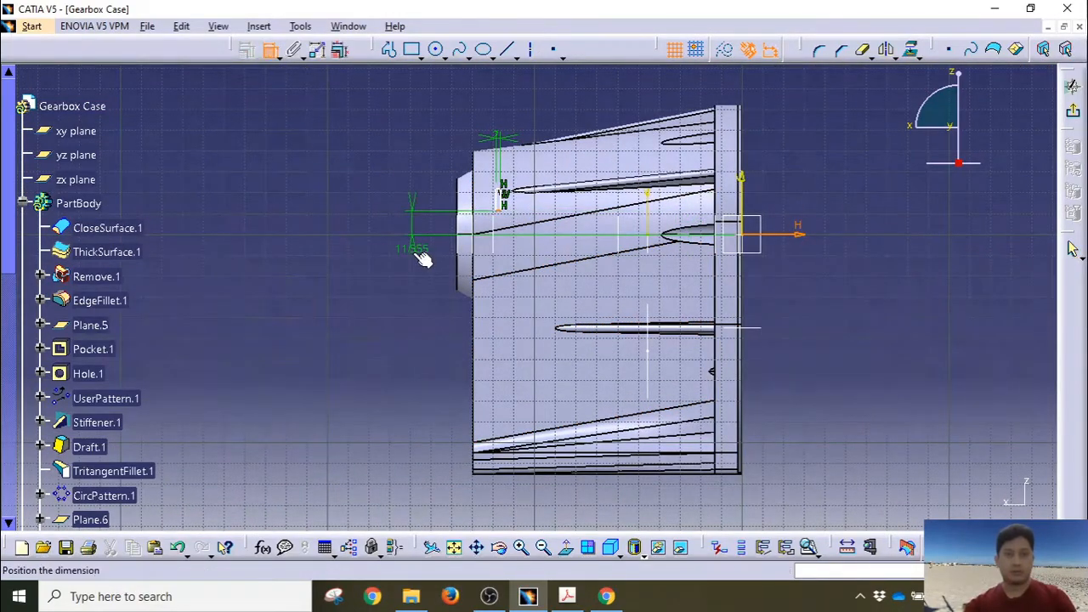
{"action": "left_click", "coordinate": [434, 270]}
{"action": "double_click", "coordinate": [428, 260]}
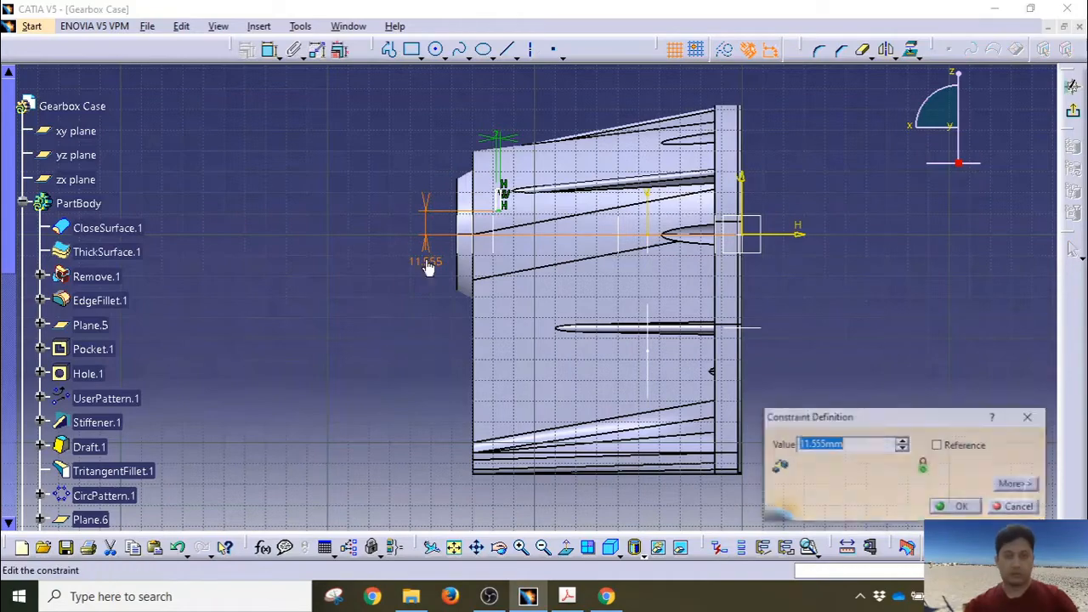
{"action": "type", "text": "22"}
{"action": "key", "text": "Return"}
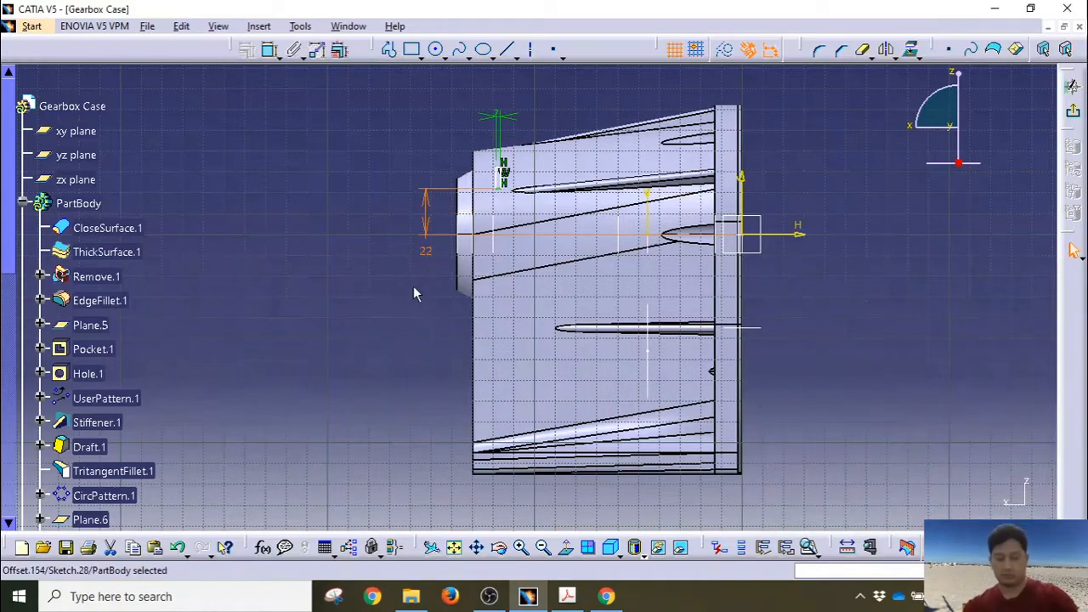
Step: Dimension the rectangle top from the horizontal axis at 27.1
{"action": "mouse_move", "coordinate": [339, 254]}
{"action": "middle_mouse_down"}
{"action": "mouse_move", "coordinate": [369, 128]}
{"action": "mouse_move", "coordinate": [429, 340]}
{"action": "middle_mouse_up"}
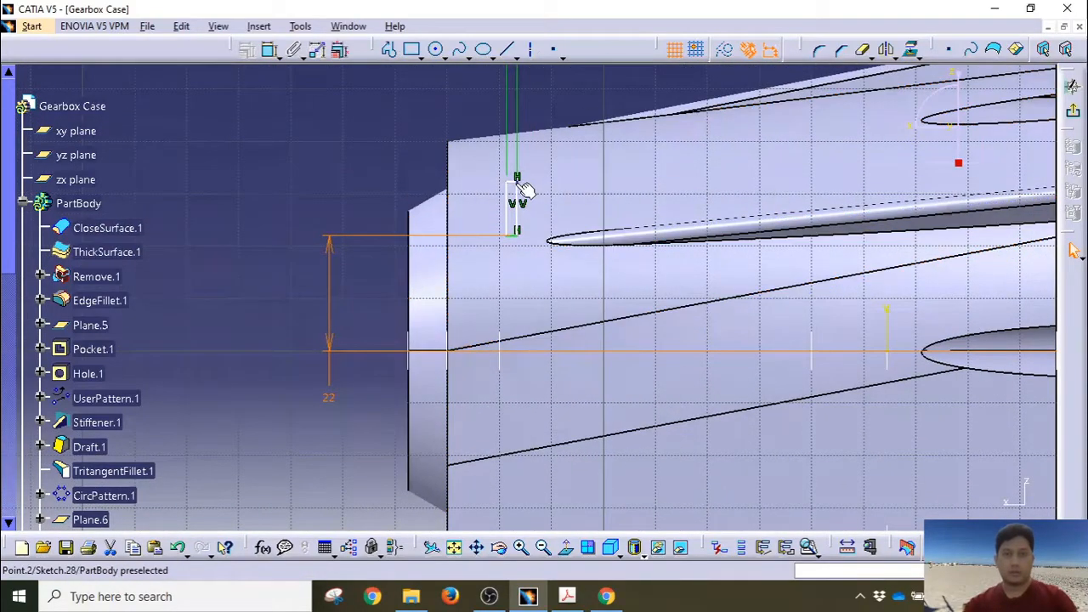
{"action": "mouse_move", "coordinate": [578, 269]}
{"action": "middle_mouse_down"}
{"action": "mouse_move", "coordinate": [578, 297]}
{"action": "mouse_move", "coordinate": [918, 340]}
{"action": "middle_mouse_up"}
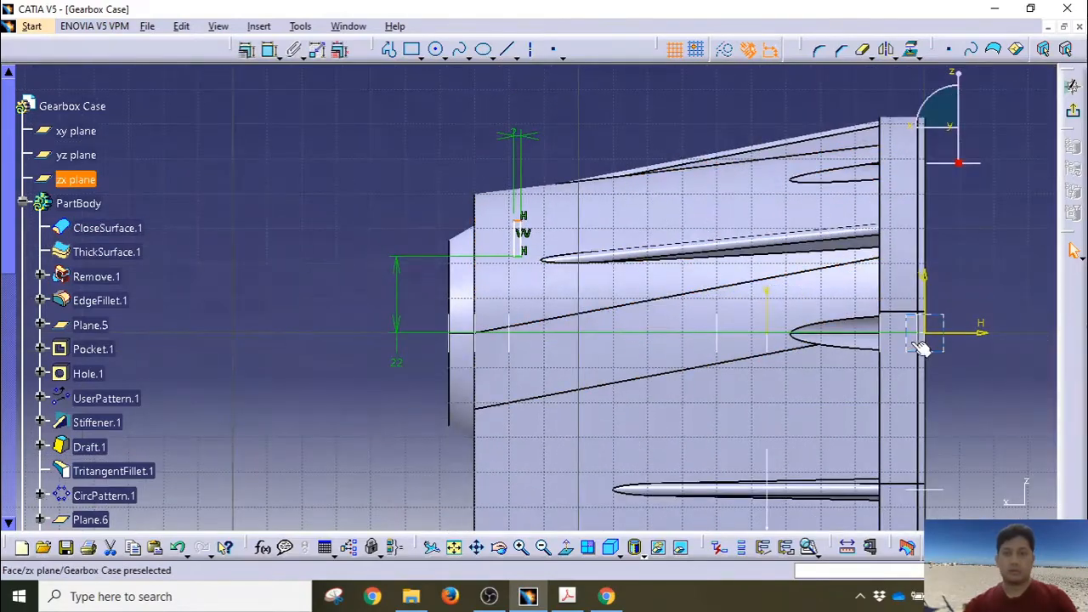
{"action": "left_click", "coordinate": [981, 336], "text": "ctrl"}
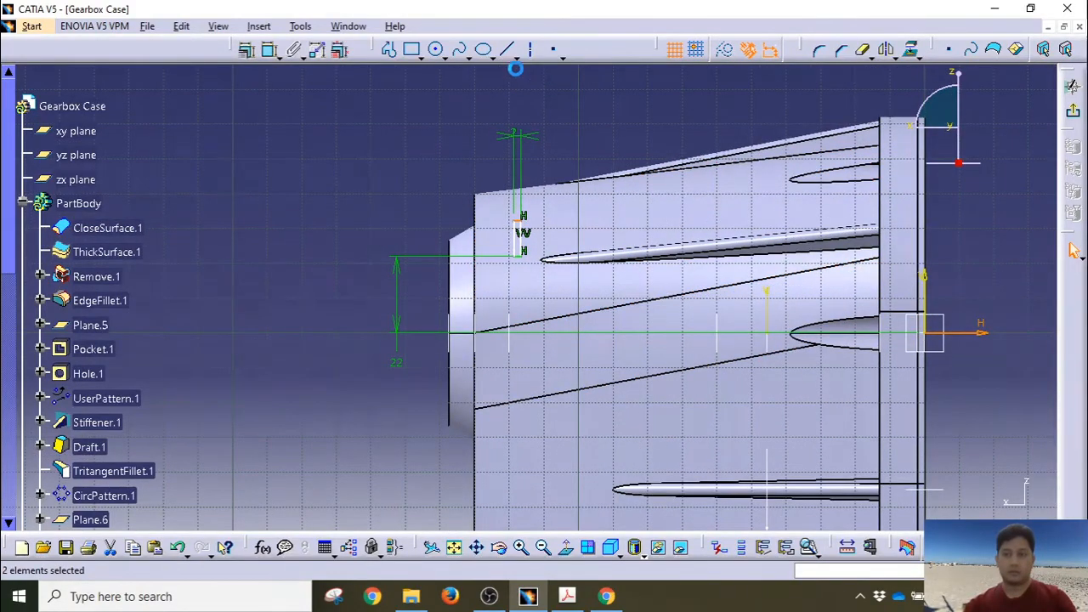
{"action": "left_click", "coordinate": [271, 51]}
{"action": "left_click", "coordinate": [350, 289]}
{"action": "double_click", "coordinate": [349, 289]}
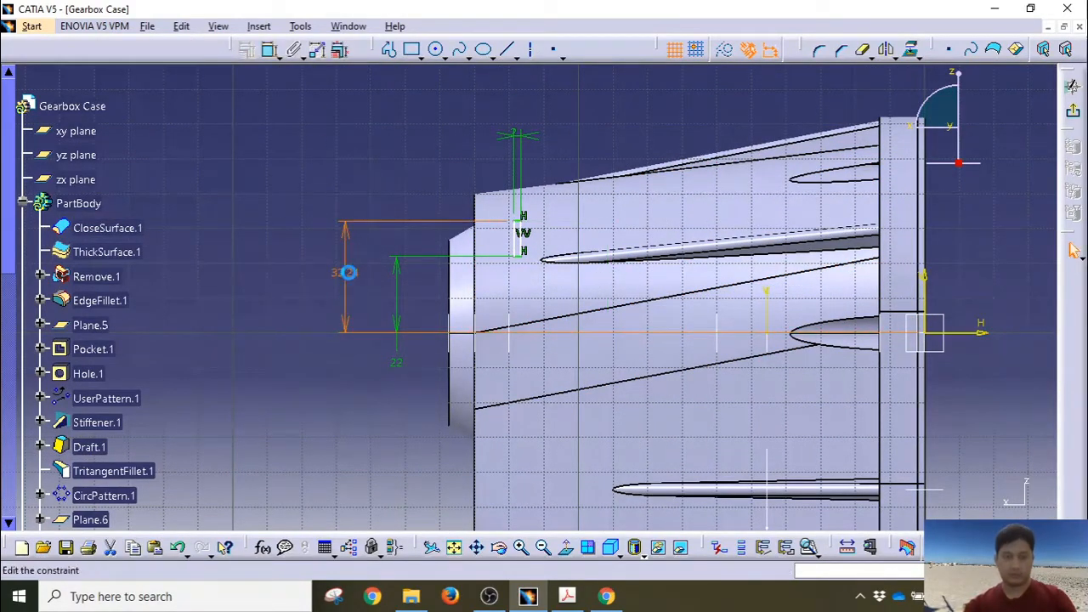
{"action": "type", "text": "27.1"}
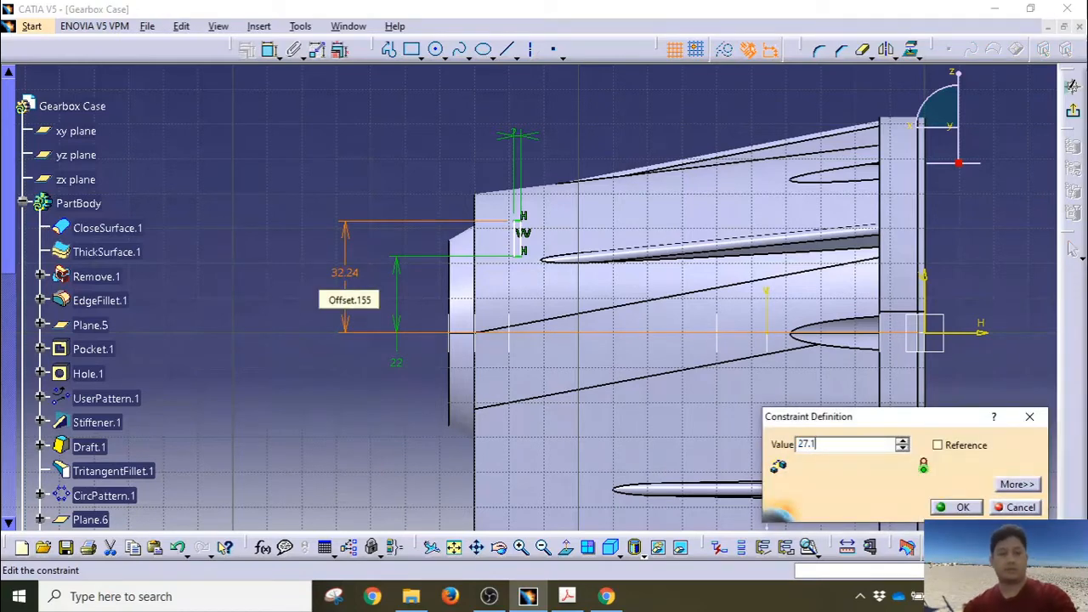
{"action": "key", "text": "Return"}
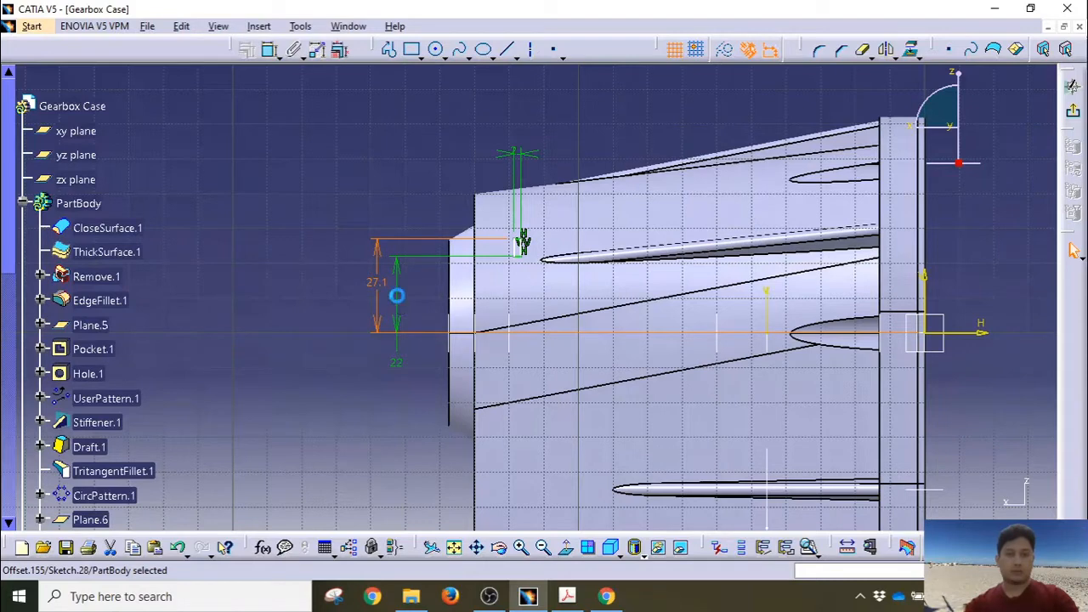
{"action": "mouse_move", "coordinate": [397, 295]}
{"action": "left_mouse_down"}
{"action": "mouse_move", "coordinate": [430, 298]}
{"action": "mouse_move", "coordinate": [400, 310]}
{"action": "left_mouse_up"}
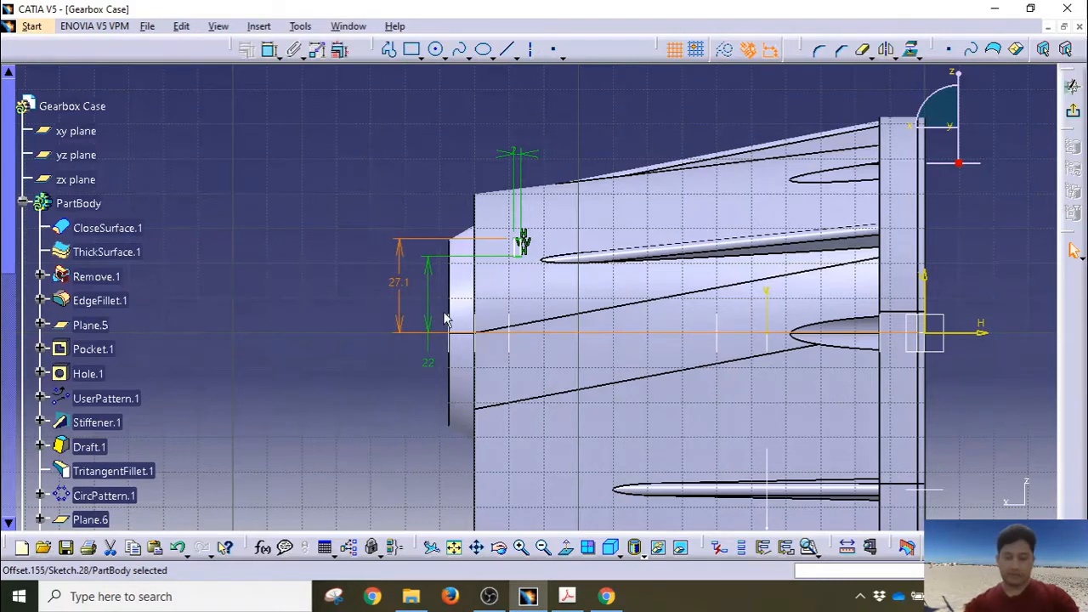
Step: Set the distance between the profile's side line and the boss's front chamfer edge to 24
{"action": "scroll", "coordinate": [514, 295], "scroll_direction": "up", "scroll_amount": 3}
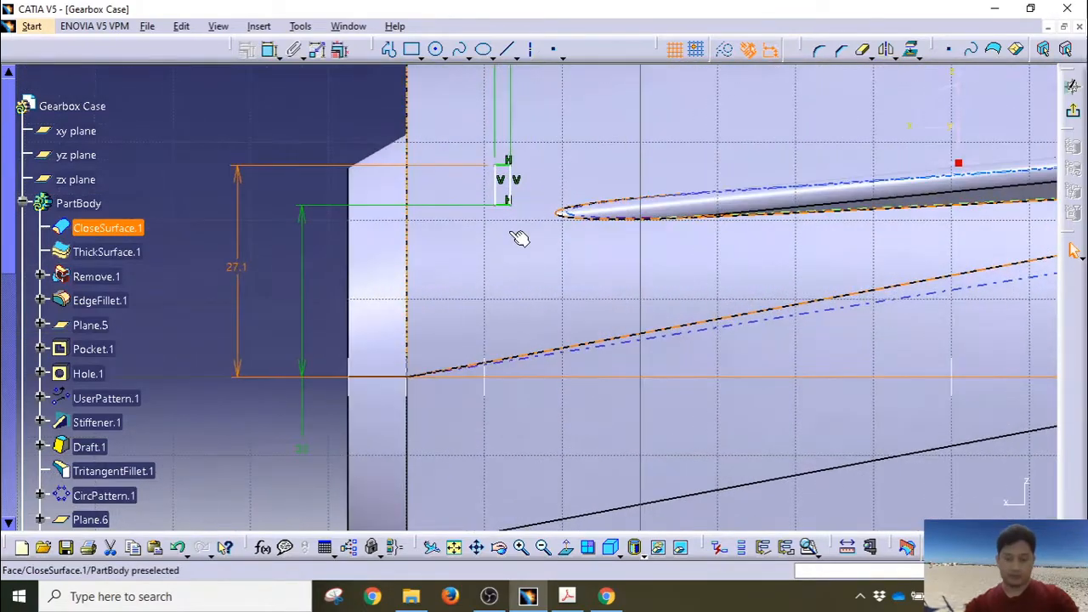
{"action": "middle_click_drag", "start_coordinate": [508, 213], "coordinate": [516, 314]}
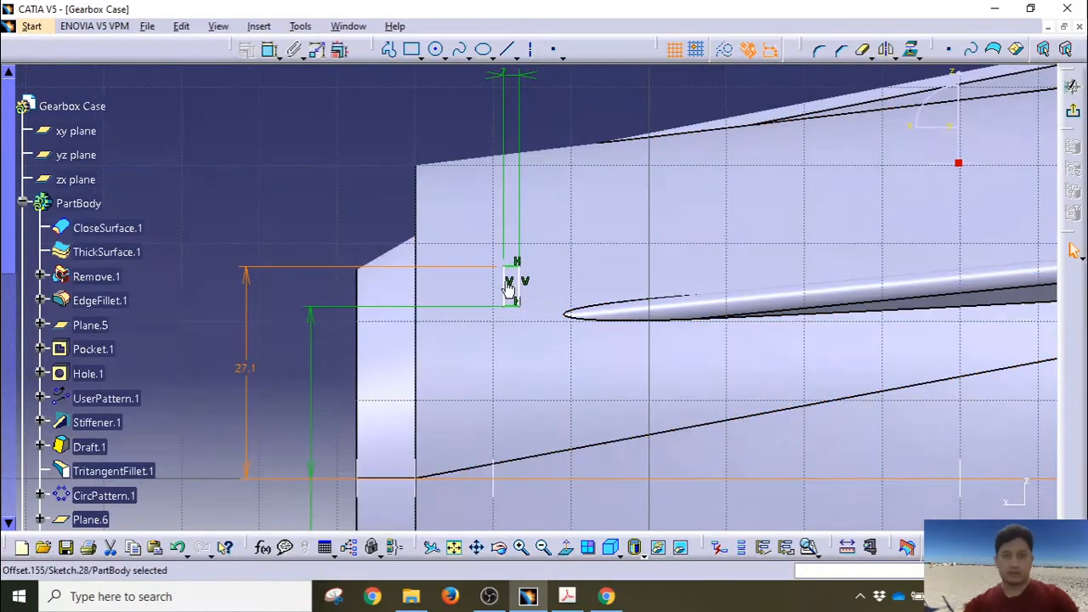
{"action": "left_click", "coordinate": [505, 290]}
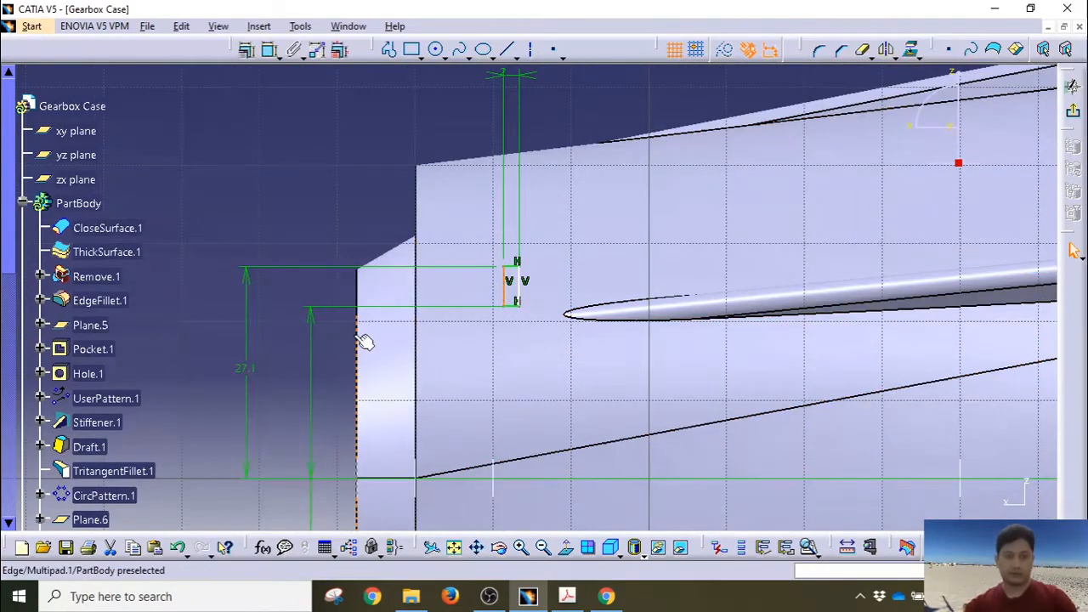
{"action": "left_click", "coordinate": [417, 258], "text": "ctrl"}
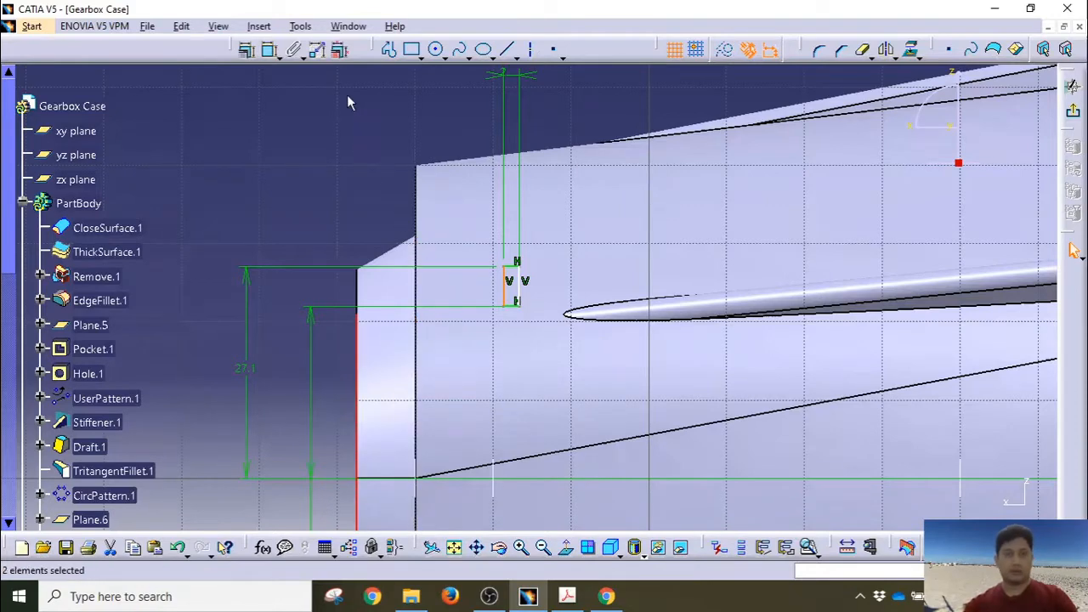
{"action": "left_click", "coordinate": [268, 50]}
{"action": "left_click", "coordinate": [409, 113]}
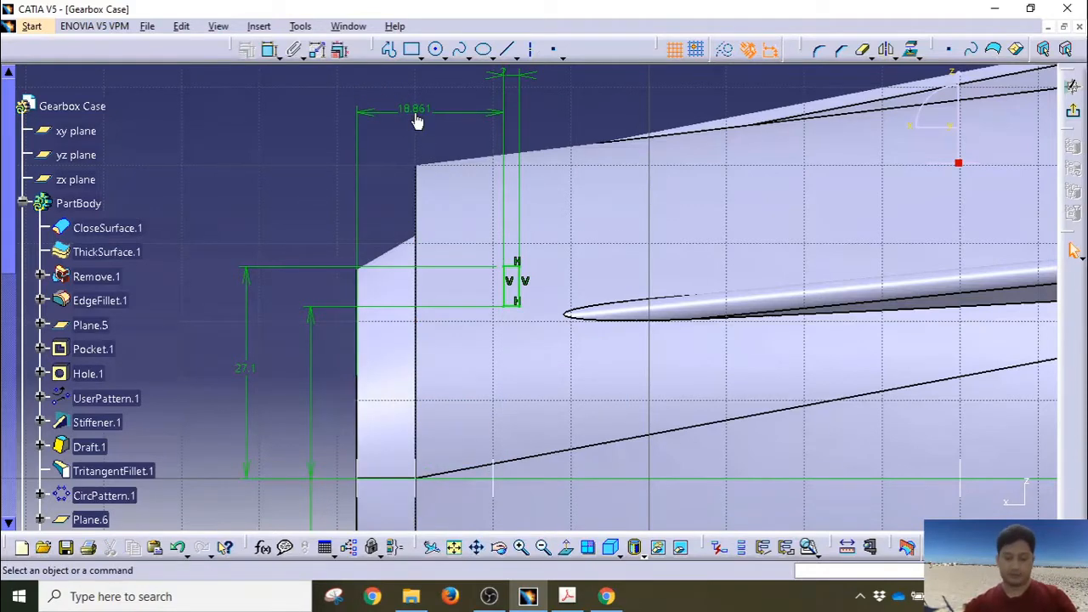
{"action": "double_click", "coordinate": [414, 108]}
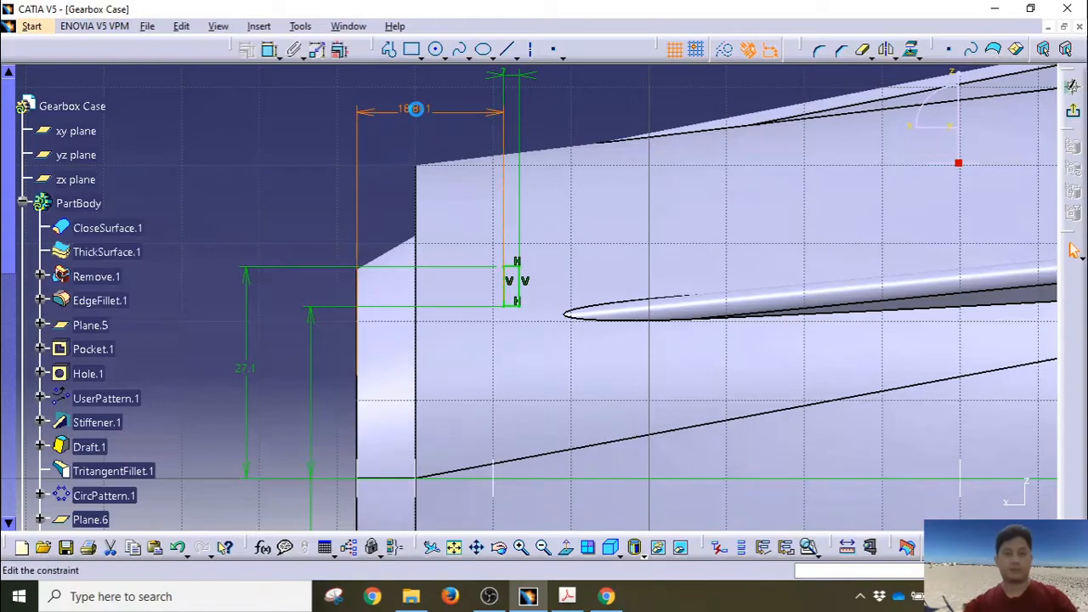
{"action": "type", "text": "24"}
{"action": "key", "text": "Return"}
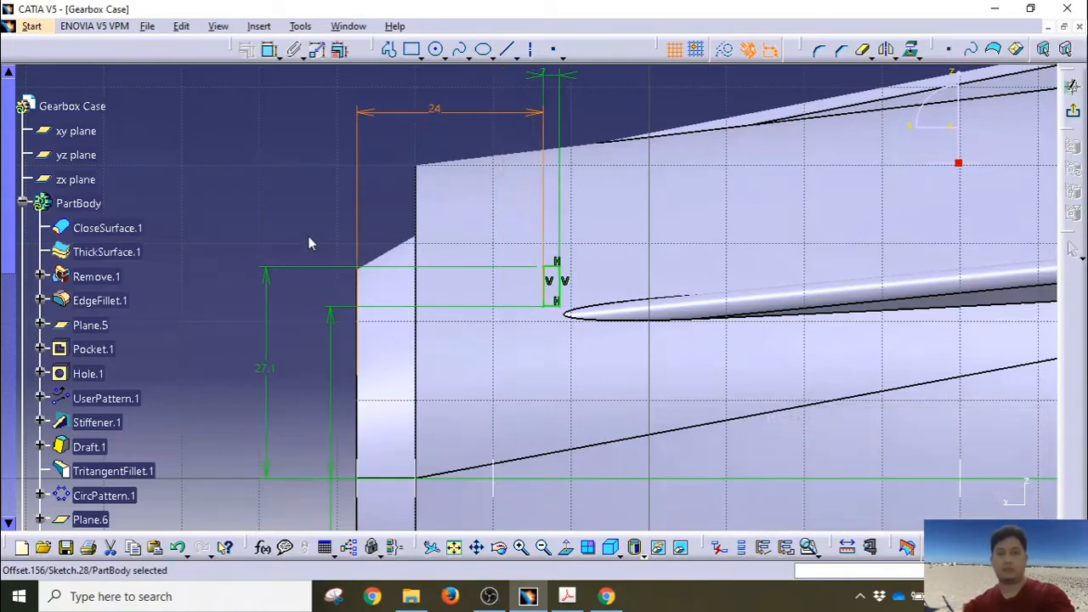
{"action": "middle_click_drag", "start_coordinate": [297, 236], "coordinate": [322, 361]}
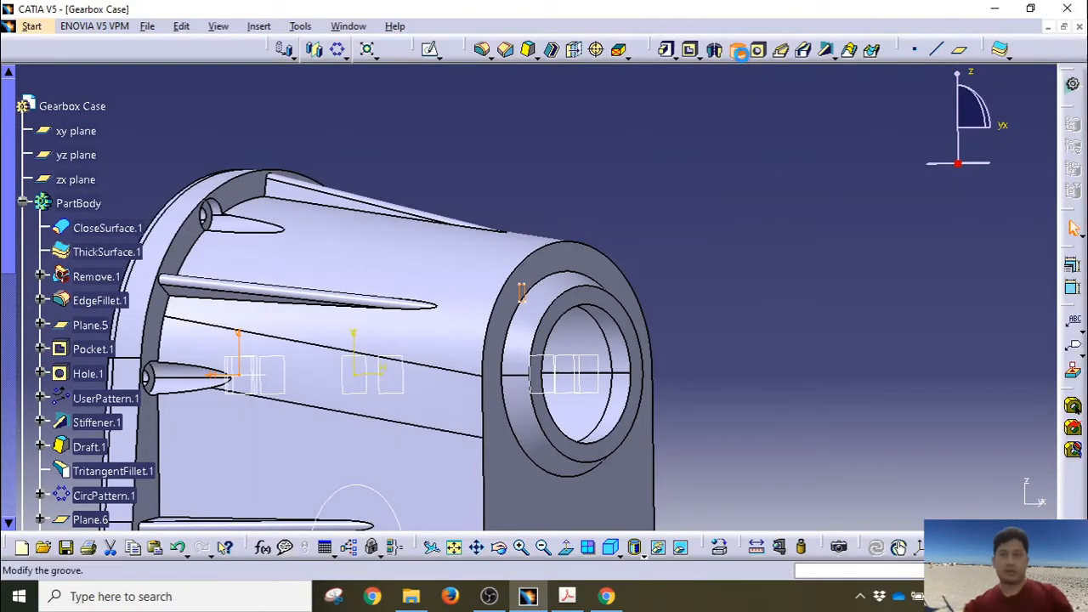
Step: Create a 360° groove from Sketch.28 about the X axis, cutting a ring into the boss
{"action": "left_click", "coordinate": [738, 51]}
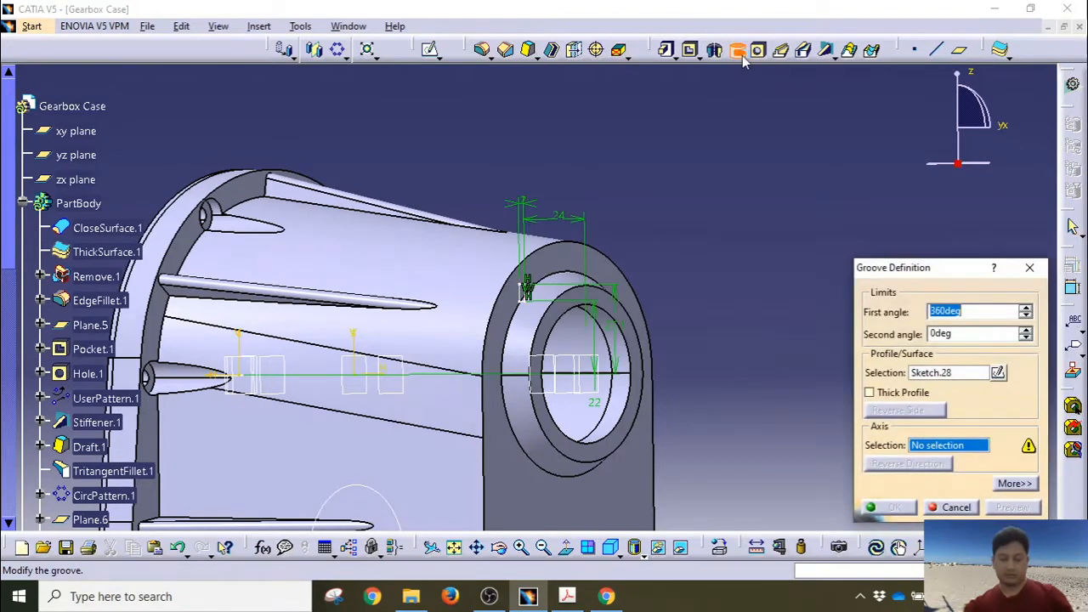
{"action": "right_click", "coordinate": [955, 447]}
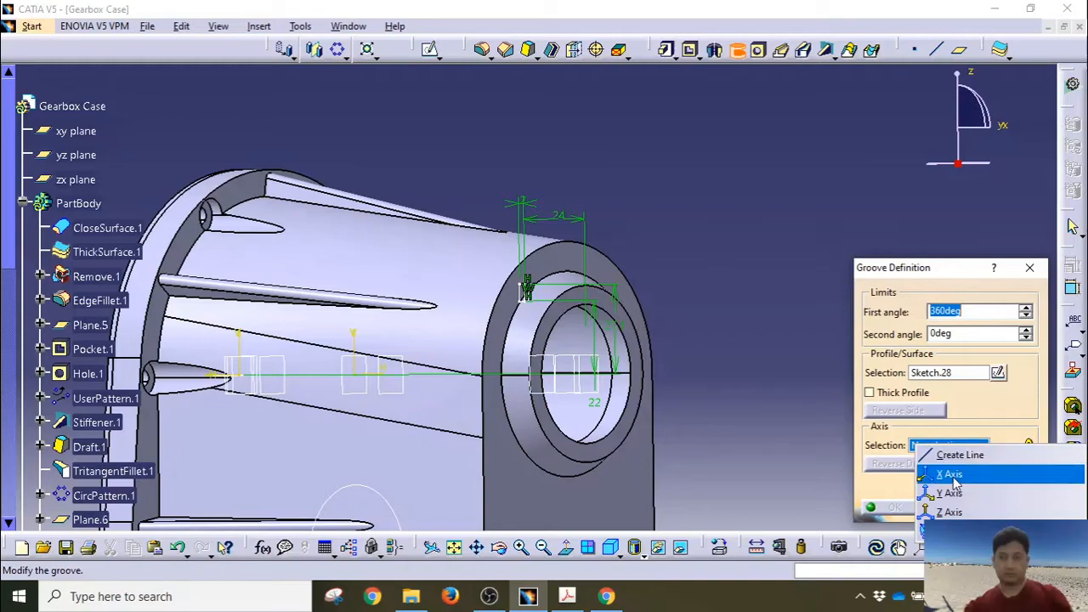
{"action": "left_click", "coordinate": [950, 475]}
{"action": "middle_click_drag", "start_coordinate": [672, 281], "coordinate": [655, 316]}
{"action": "left_click", "coordinate": [894, 506]}
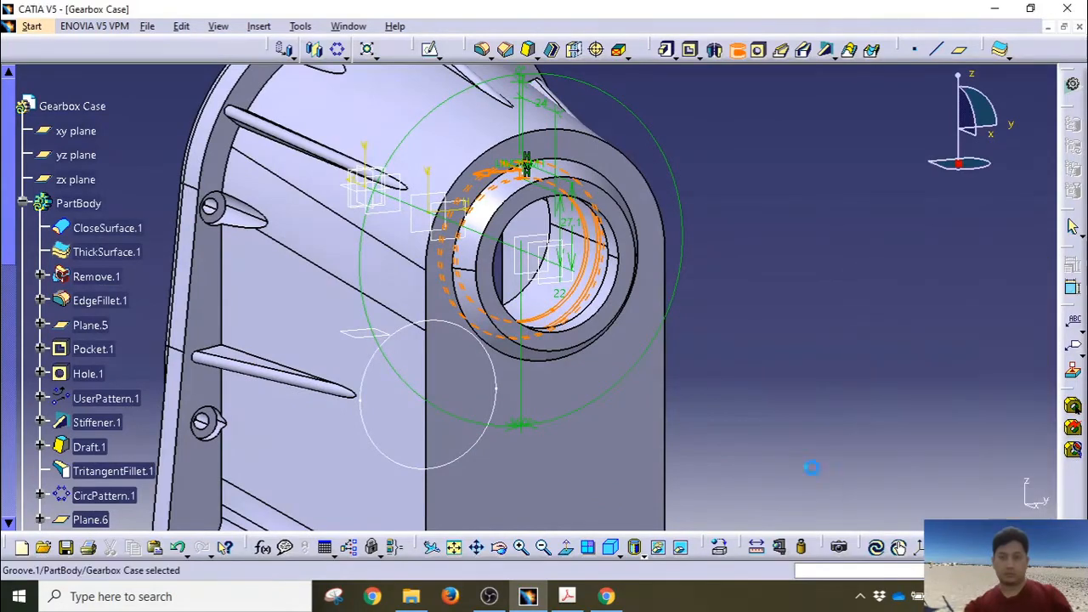
Step: Orbit around the boss to inspect Groove.1, then pick the zx plane as the new sketch support
{"action": "middle_click_drag", "start_coordinate": [751, 352], "coordinate": [639, 372]}
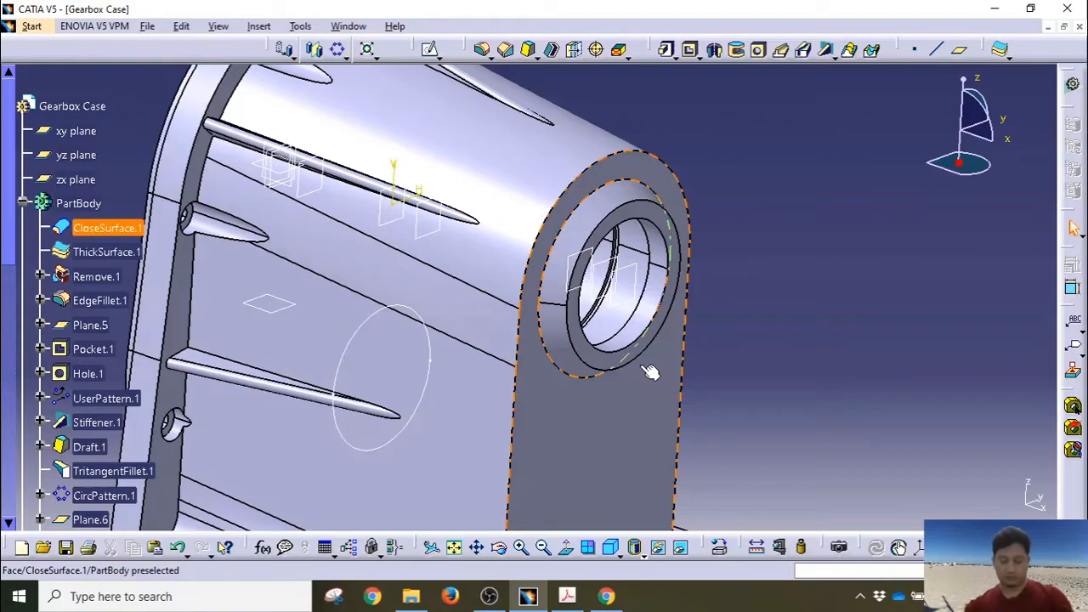
{"action": "middle_click_drag", "start_coordinate": [617, 386], "coordinate": [508, 340]}
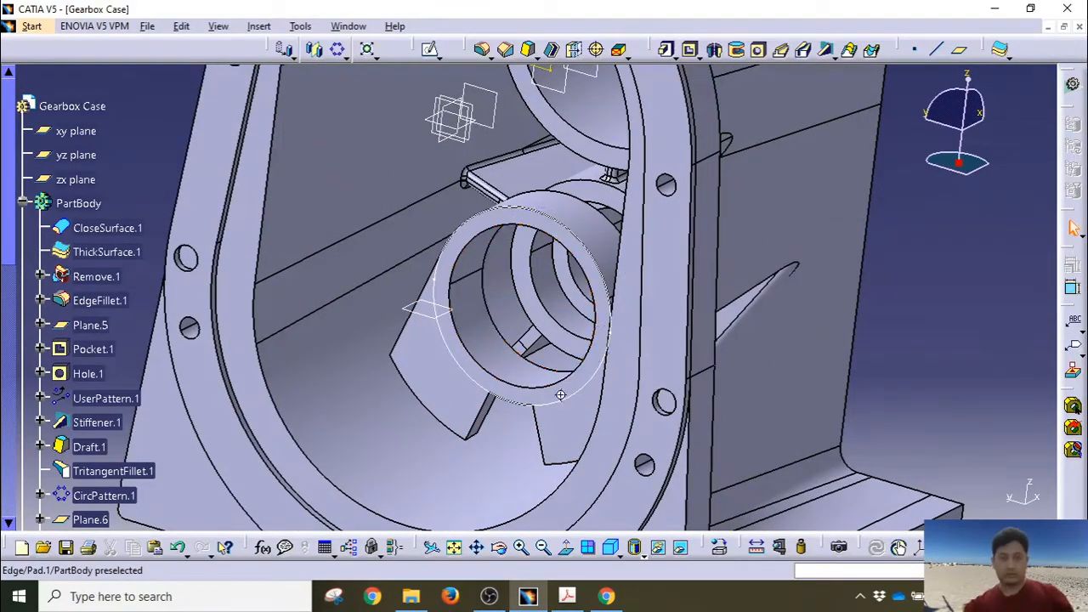
{"action": "middle_click_drag", "start_coordinate": [493, 349], "coordinate": [490, 327]}
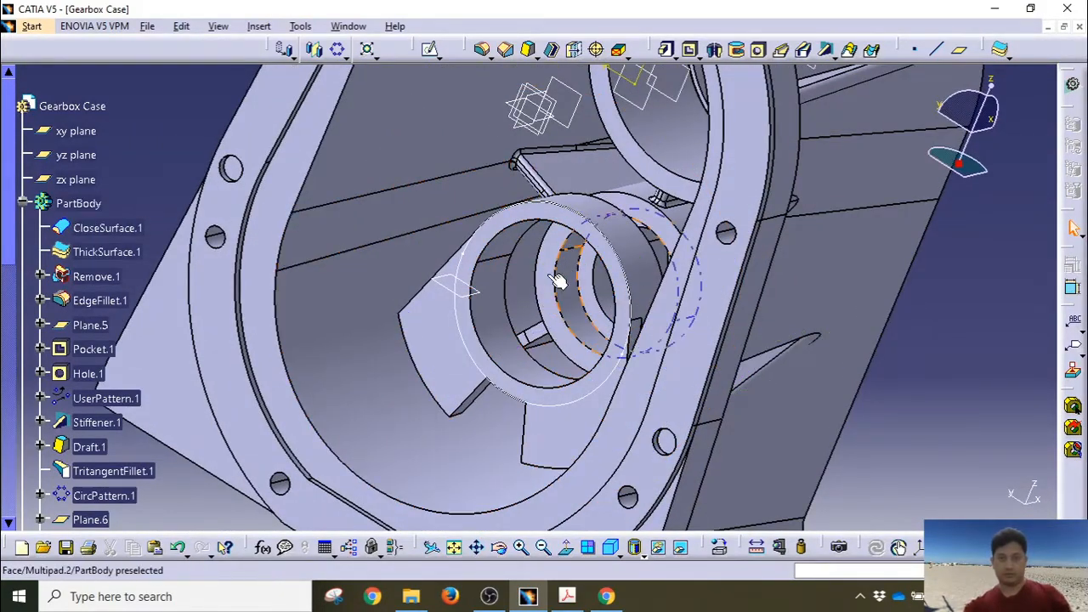
{"action": "left_click", "coordinate": [538, 340]}
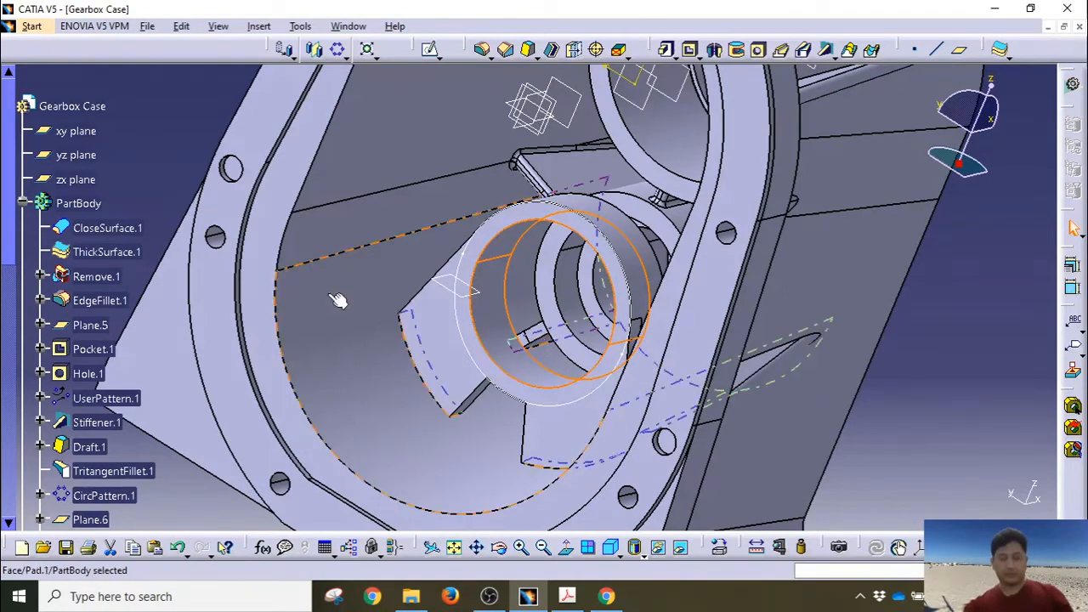
{"action": "left_click", "coordinate": [87, 180]}
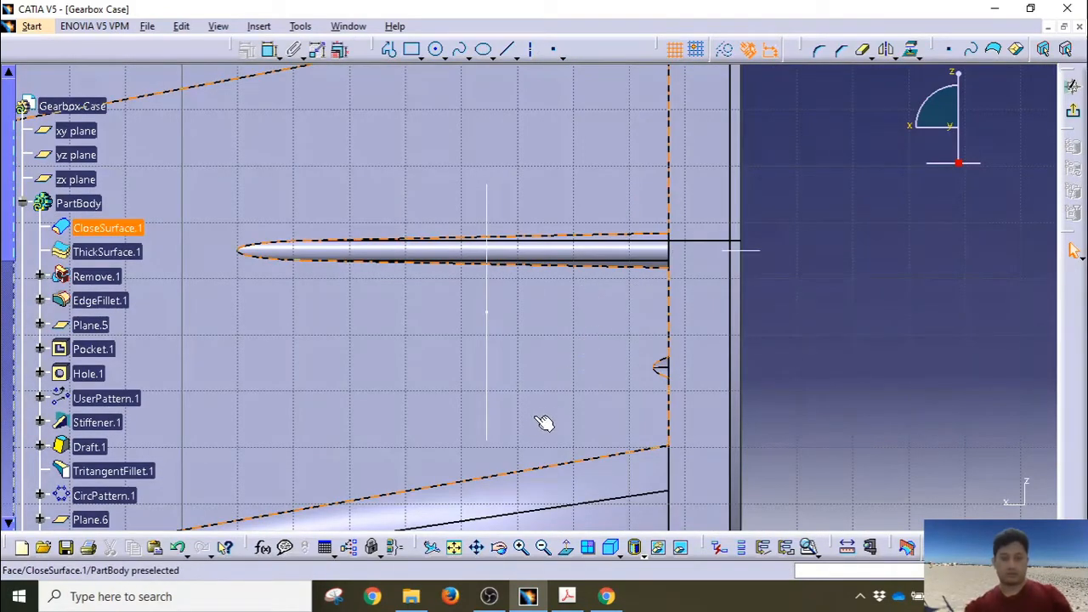
Step: Draw a small rectangle in a clear area of the new sketch
{"action": "mouse_move", "coordinate": [529, 395]}
{"action": "middle_mouse_down"}
{"action": "mouse_move", "coordinate": [527, 260]}
{"action": "mouse_move", "coordinate": [537, 408]}
{"action": "mouse_move", "coordinate": [534, 384]}
{"action": "mouse_move", "coordinate": [534, 395]}
{"action": "mouse_move", "coordinate": [510, 352]}
{"action": "mouse_move", "coordinate": [525, 272]}
{"action": "middle_mouse_up"}
{"action": "left_click", "coordinate": [411, 49]}
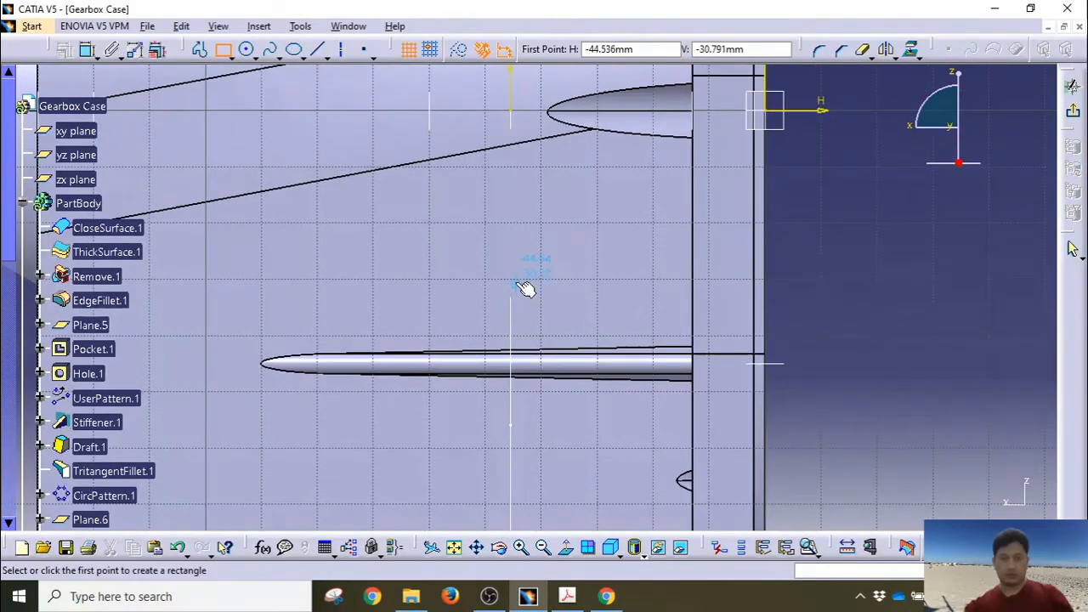
{"action": "left_click", "coordinate": [517, 279]}
{"action": "left_click", "coordinate": [544, 312]}
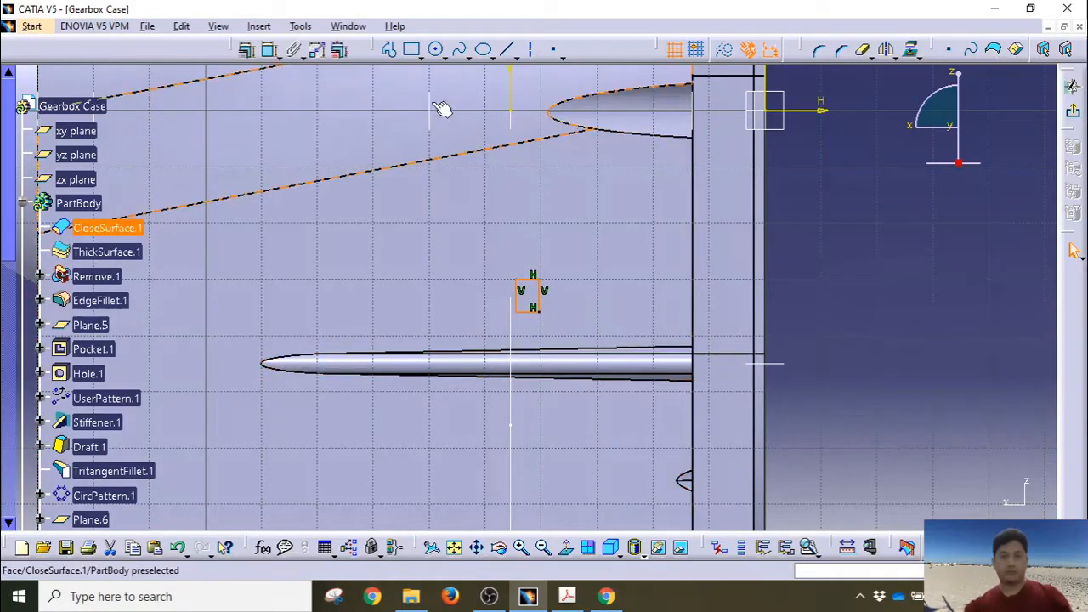
Step: Dimension the rectangle's top edge, changing its width from 4.125 to 1.8
{"action": "left_click", "coordinate": [271, 49]}
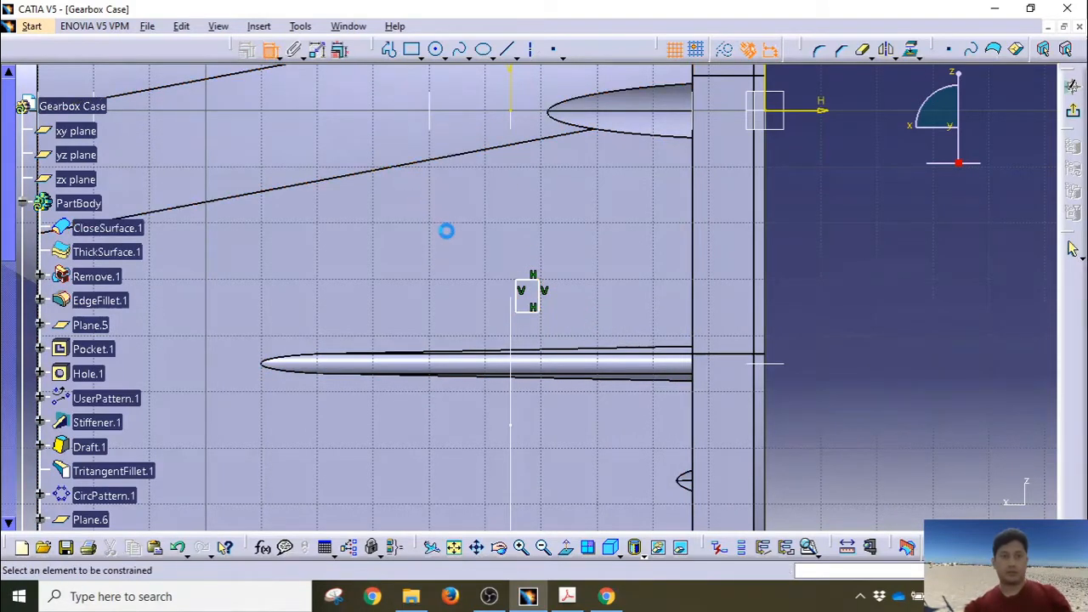
{"action": "left_click", "coordinate": [531, 281]}
{"action": "left_click", "coordinate": [460, 246]}
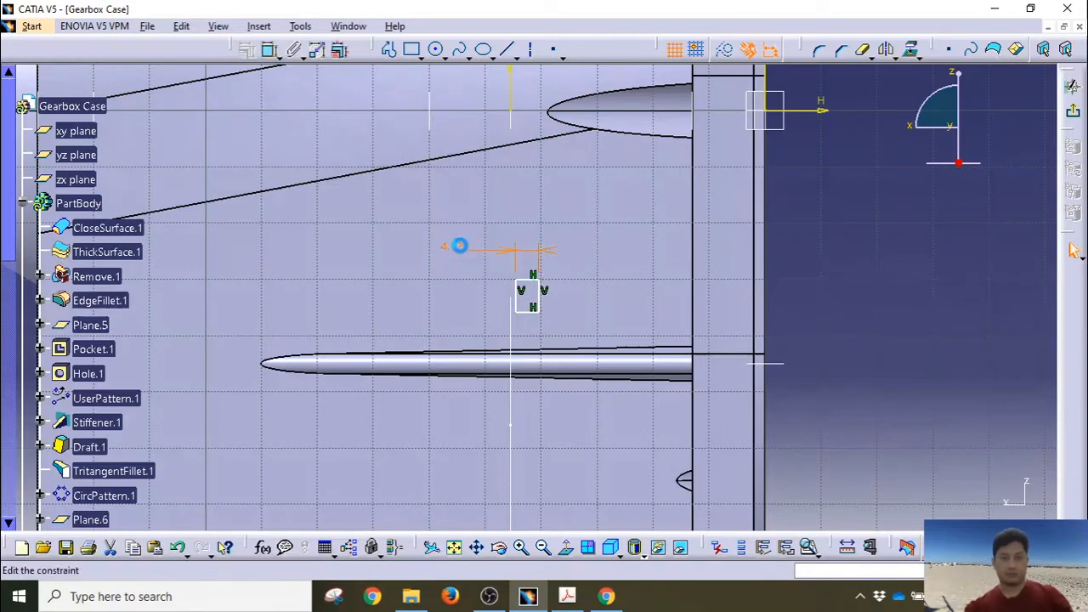
{"action": "double_click", "coordinate": [461, 246]}
{"action": "type", "text": "1.8"}
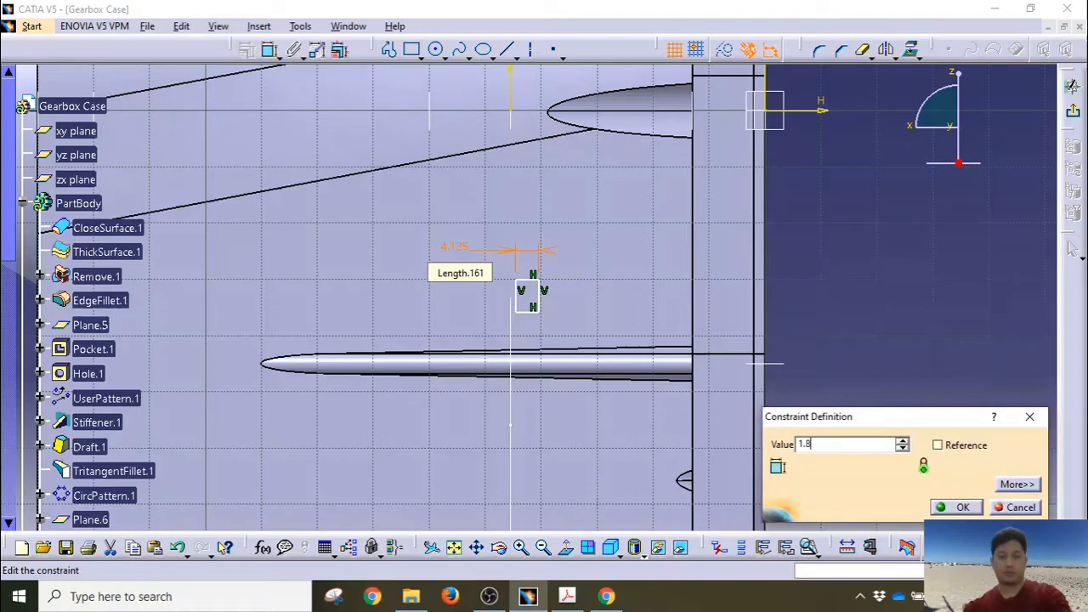
{"action": "key", "text": "Return"}
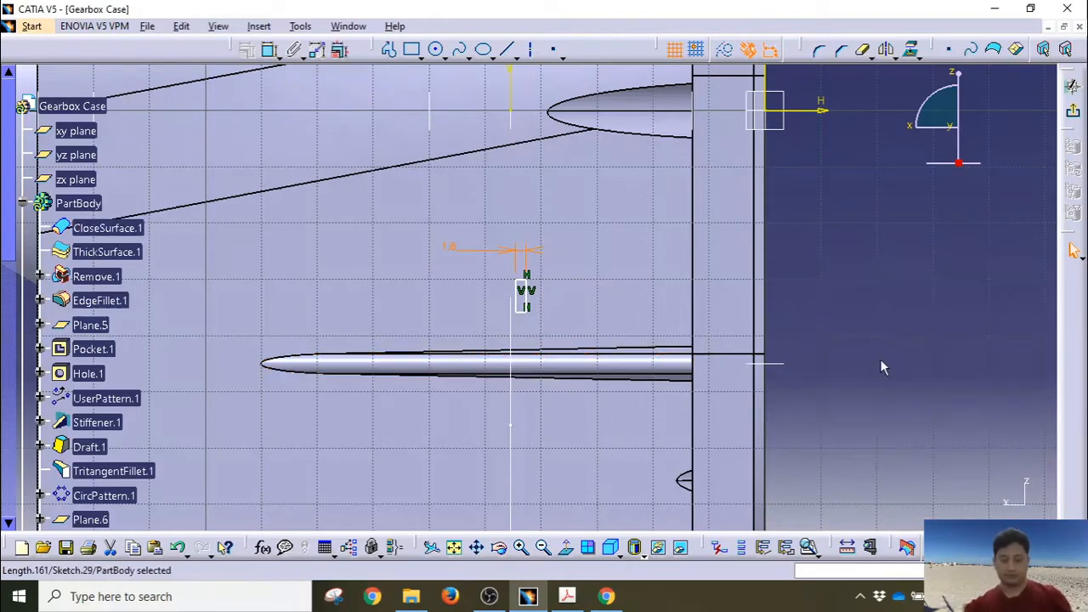
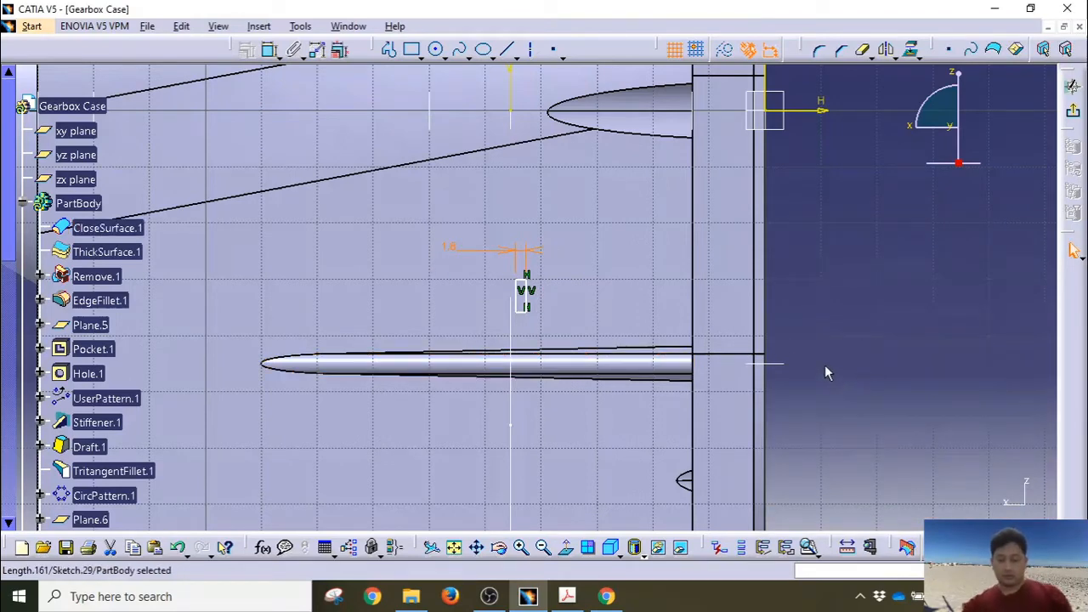
Step: Dimension the profile's top line 33.75 from the H axis
{"action": "left_click", "coordinate": [272, 53]}
{"action": "left_click", "coordinate": [822, 209]}
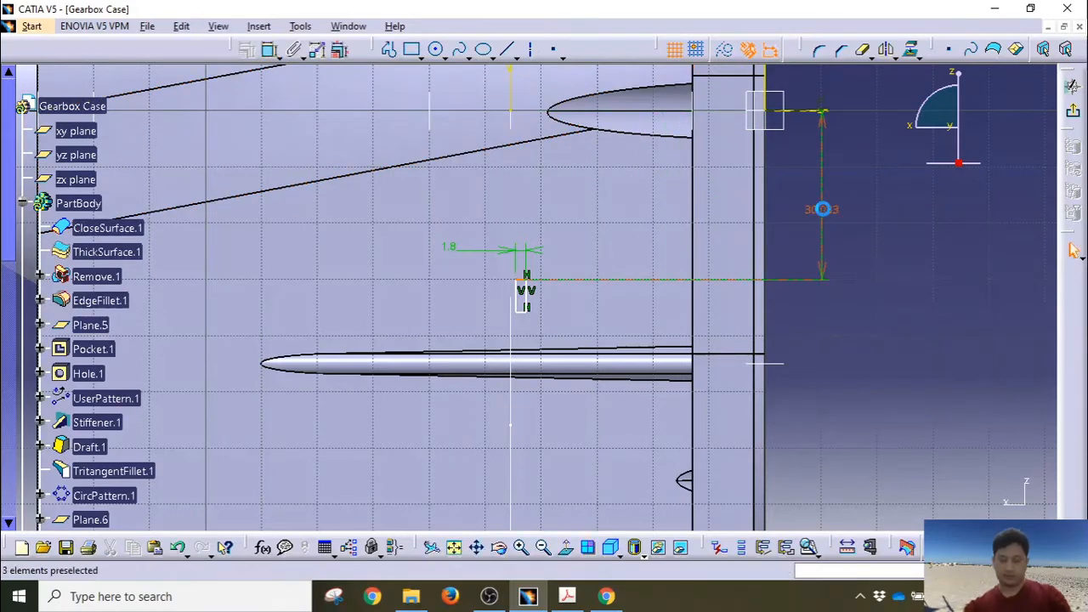
{"action": "double_click", "coordinate": [822, 209]}
{"action": "type", "text": "33.75"}
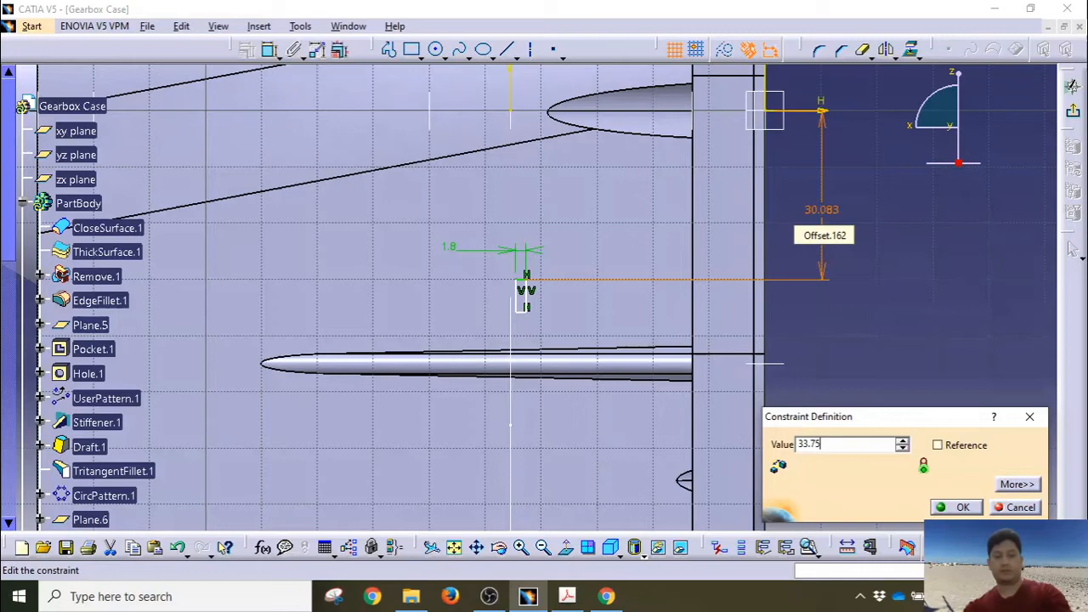
{"action": "key", "text": "Return"}
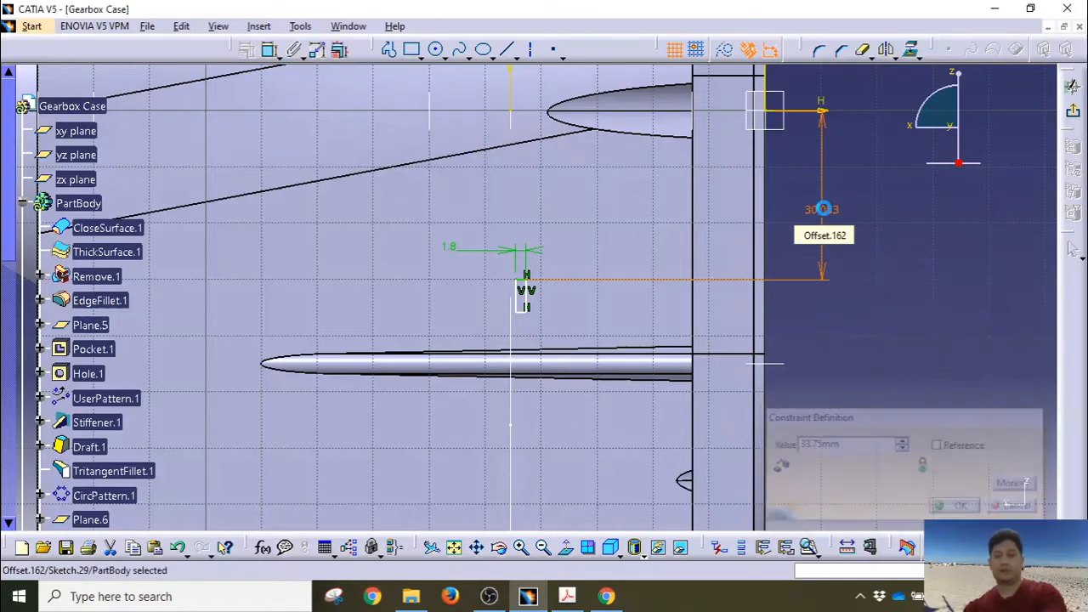
Step: Dimension the profile's bottom line 37.75 from the H axis, moving the 33.75 dimension clear
{"action": "left_click", "coordinate": [525, 333]}
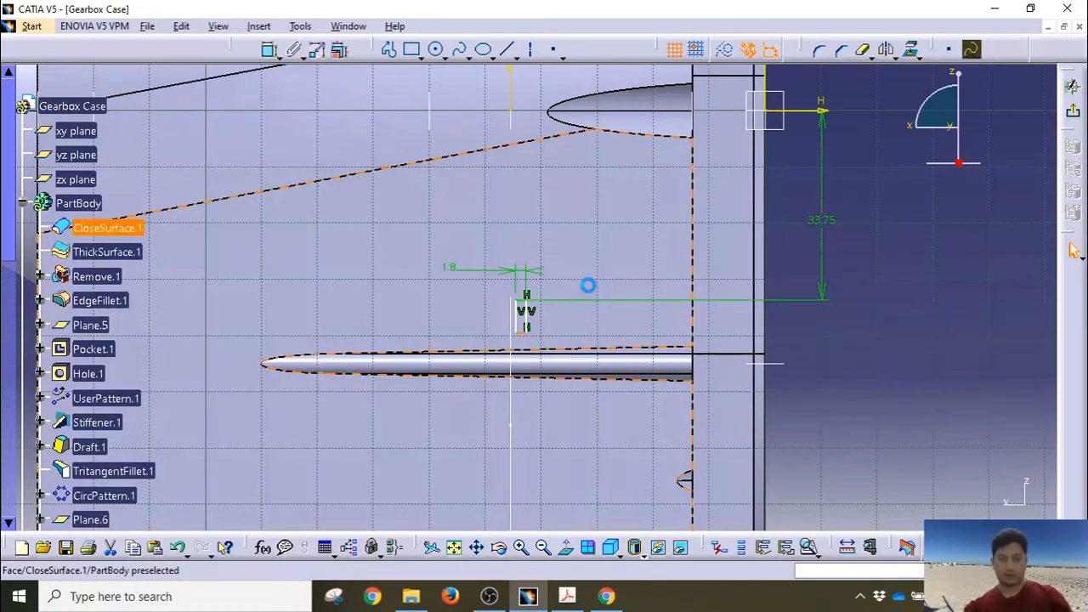
{"action": "left_click", "coordinate": [811, 111], "text": "ctrl"}
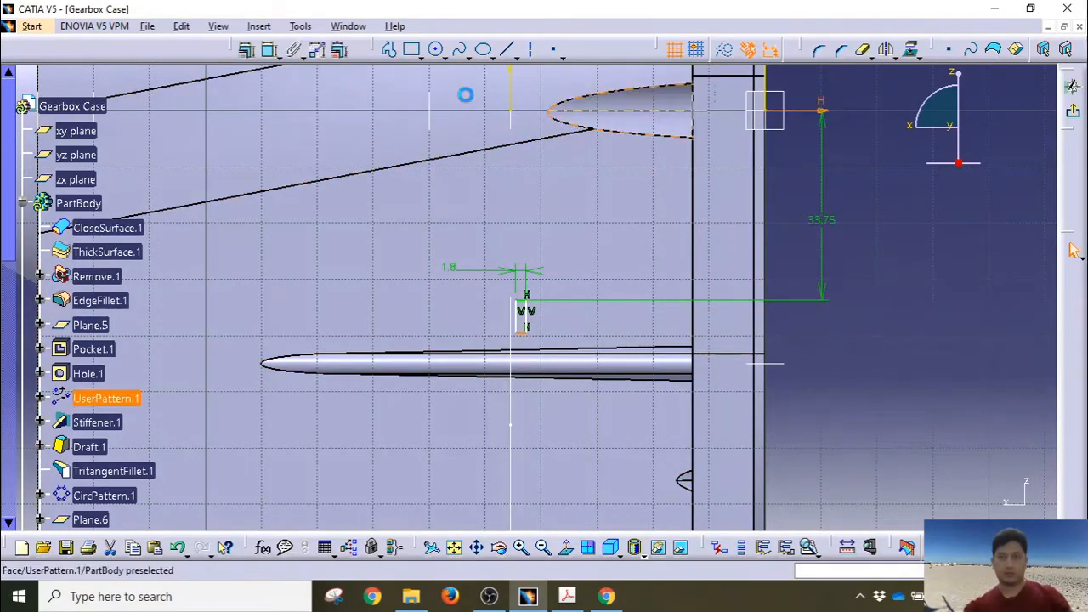
{"action": "left_click", "coordinate": [268, 49]}
{"action": "left_click", "coordinate": [852, 219]}
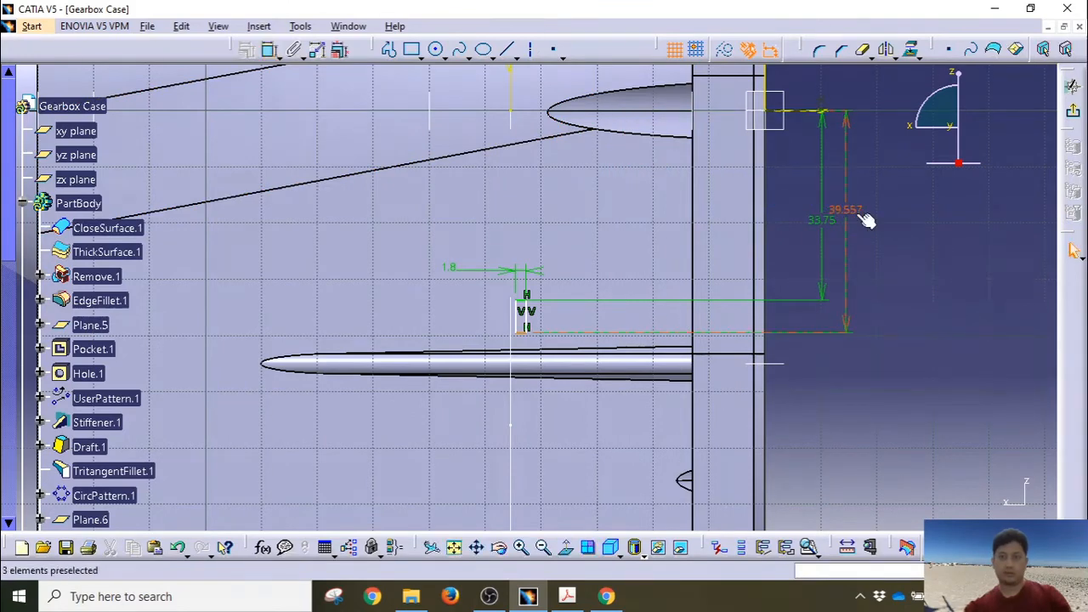
{"action": "double_click", "coordinate": [857, 217]}
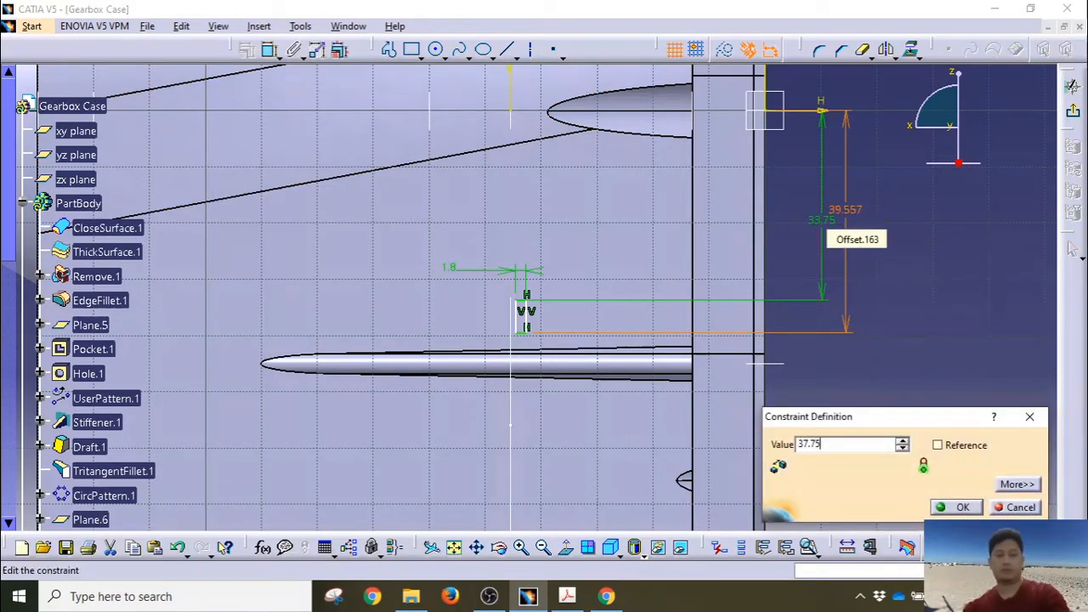
{"action": "key", "text": "Return"}
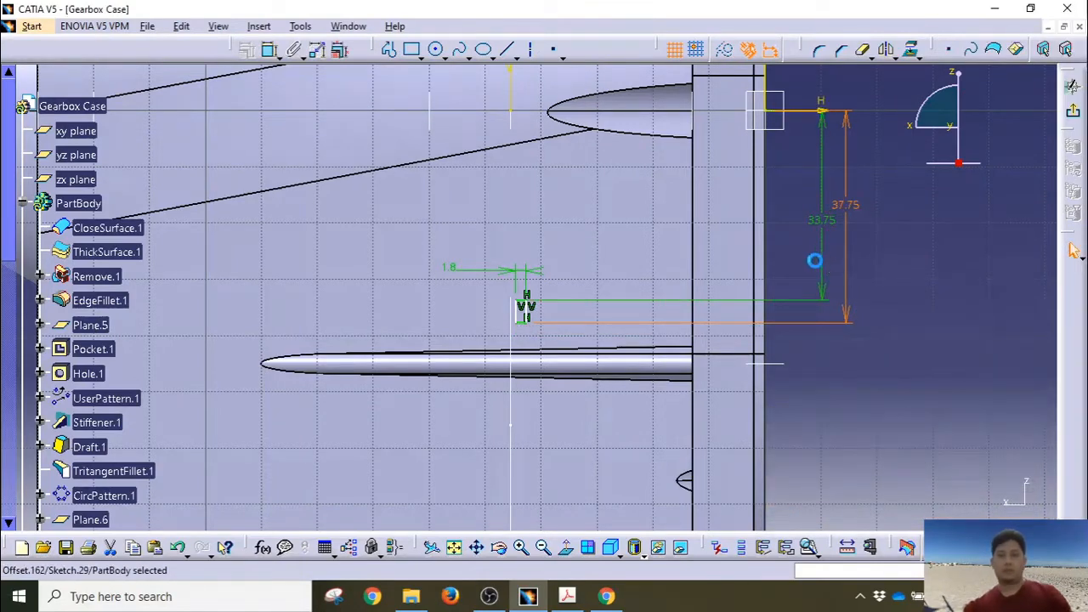
{"action": "left_click_drag", "start_coordinate": [818, 260], "coordinate": [806, 262]}
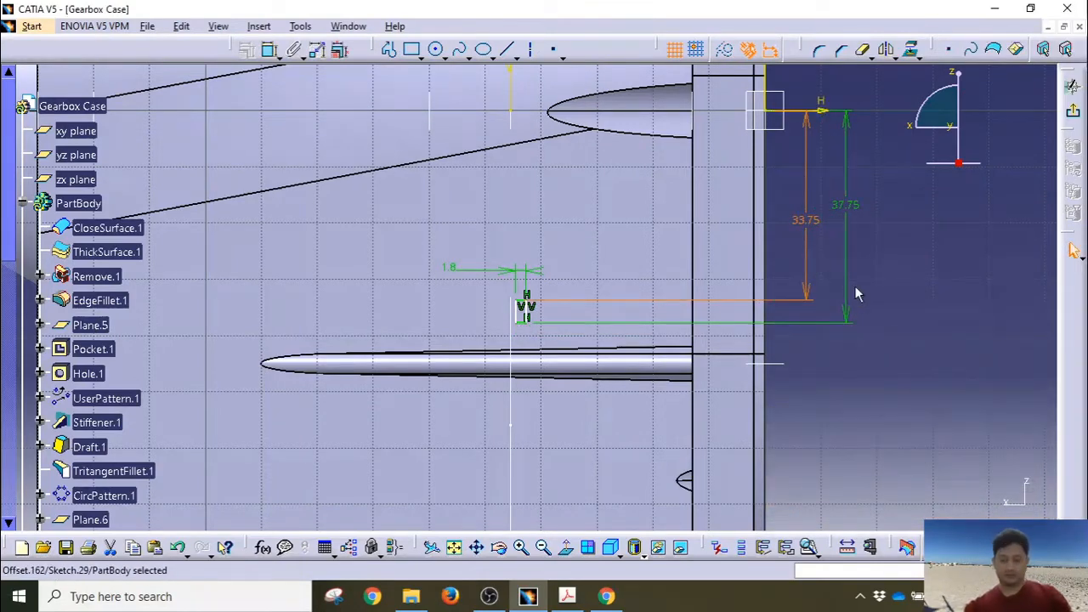
Step: Set the profile 33.7 from the case wall edge and exit the sketch
{"action": "left_click", "coordinate": [526, 309]}
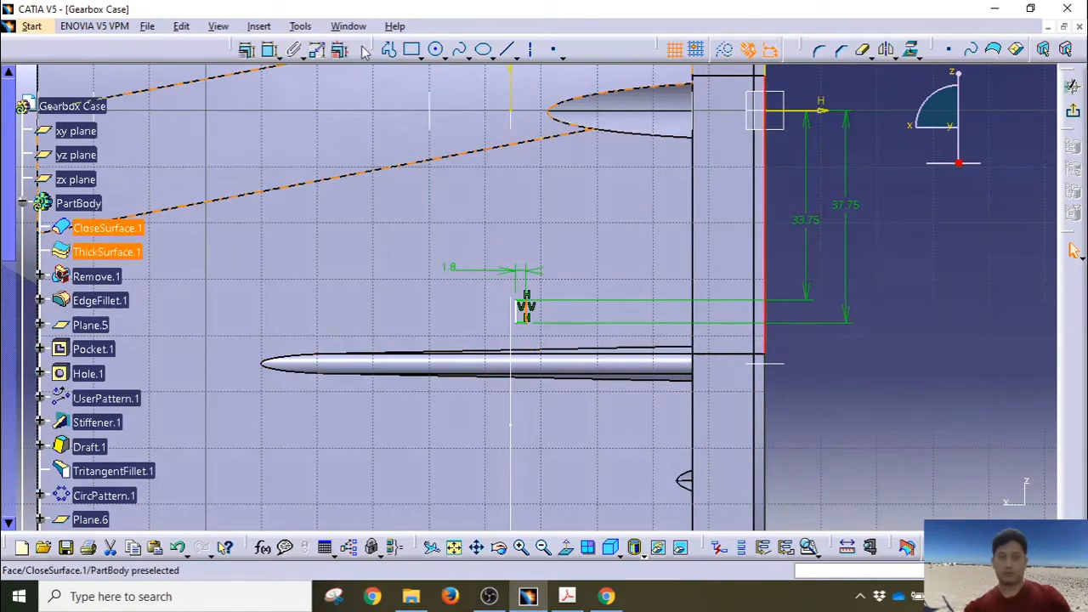
{"action": "left_click", "coordinate": [774, 346]}
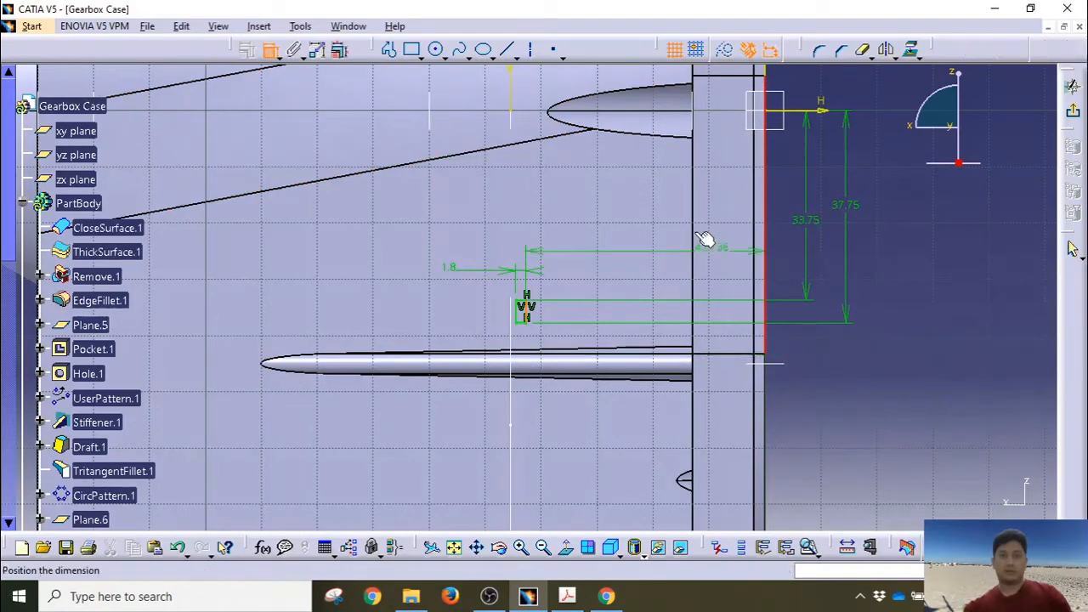
{"action": "left_click", "coordinate": [676, 196]}
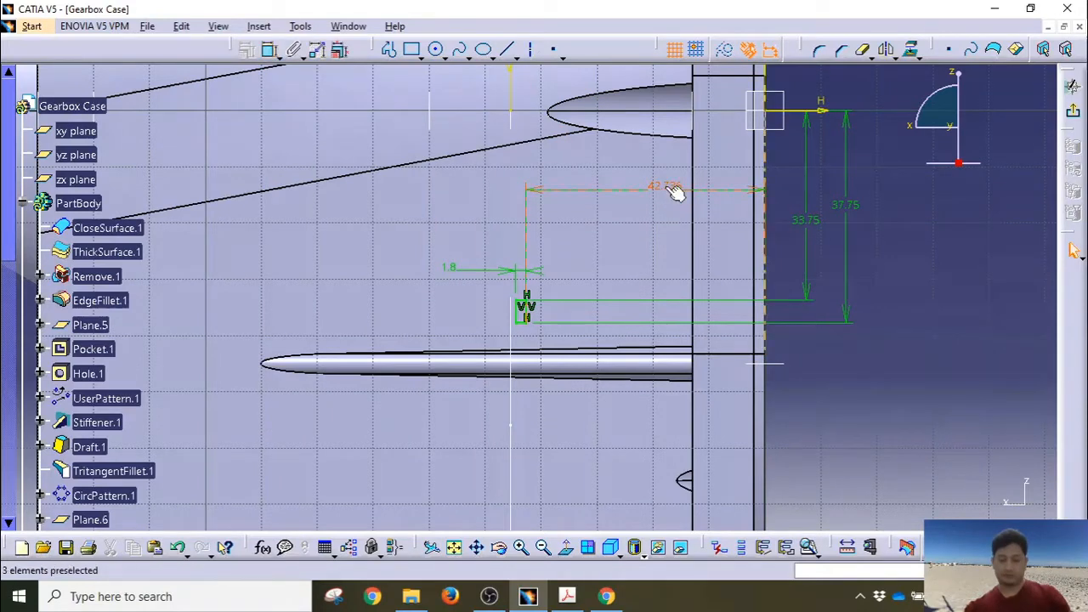
{"action": "double_click", "coordinate": [664, 186]}
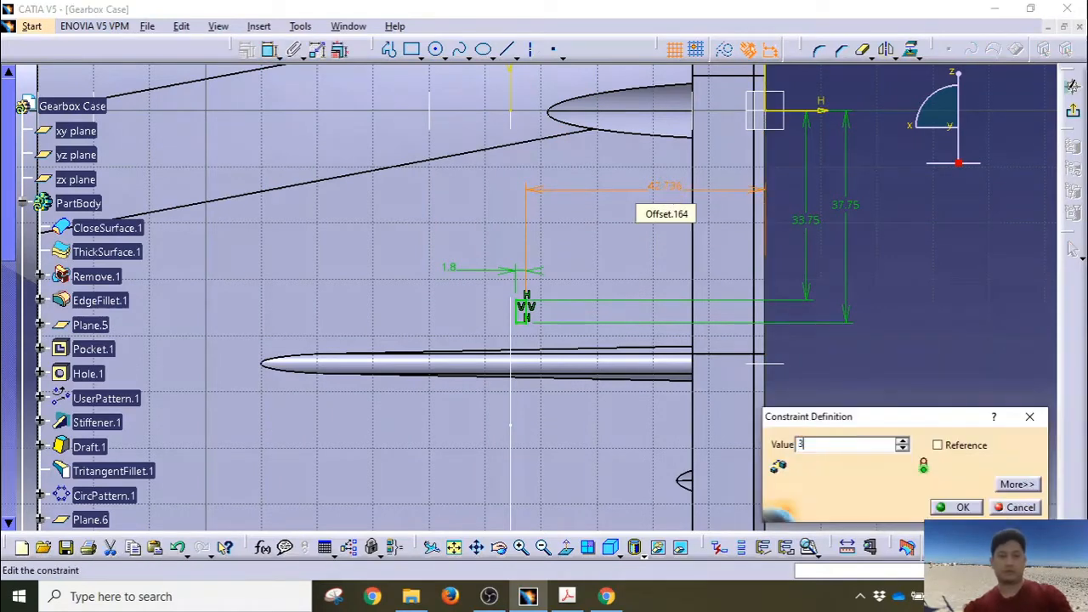
{"action": "key", "text": "Return"}
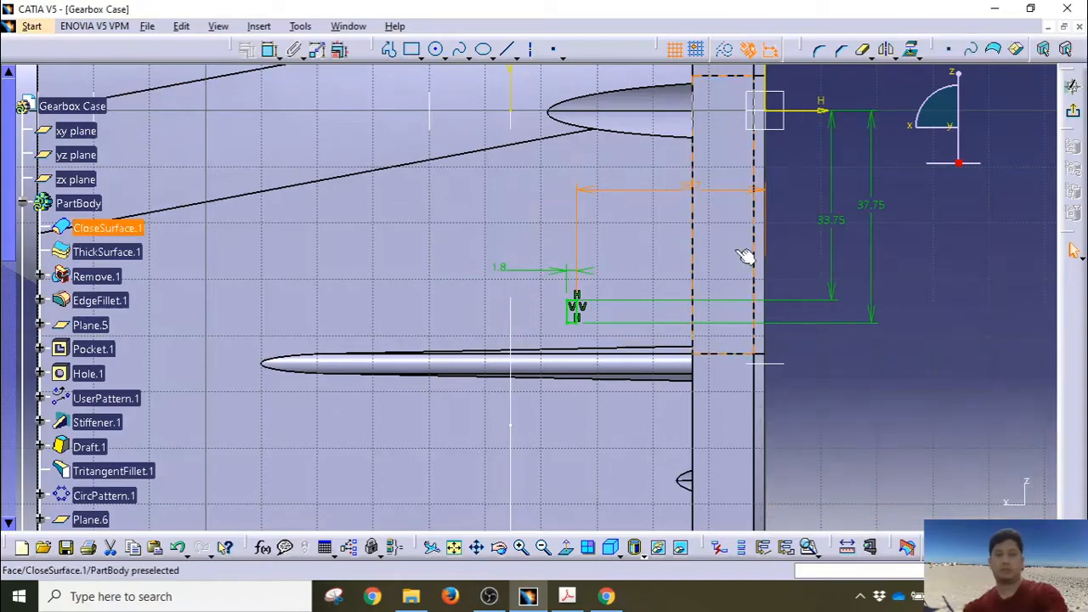
{"action": "left_click", "coordinate": [1072, 111]}
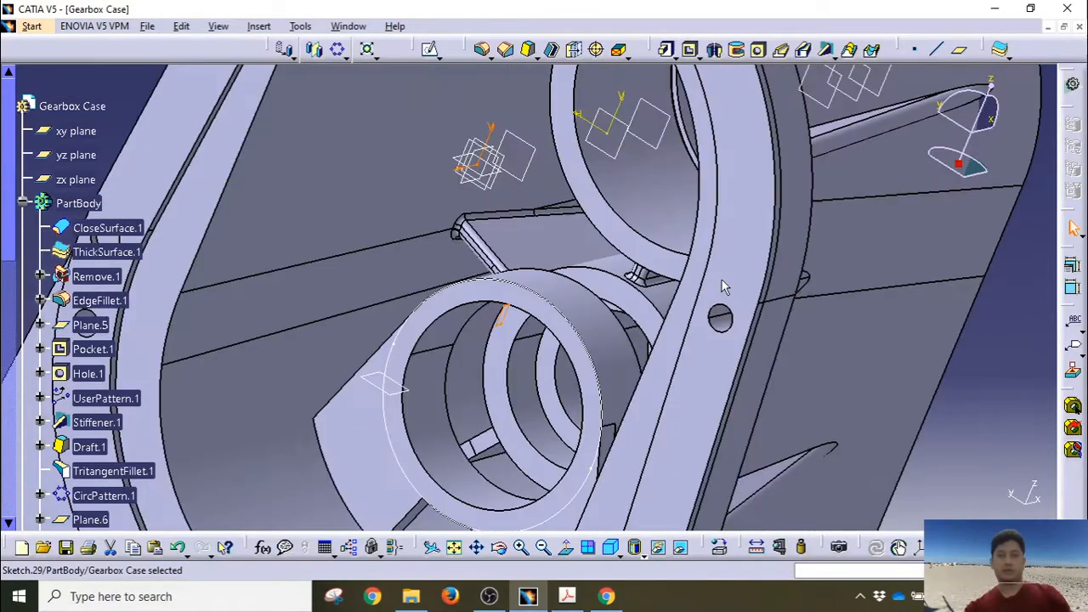
{"action": "left_click", "coordinate": [736, 49]}
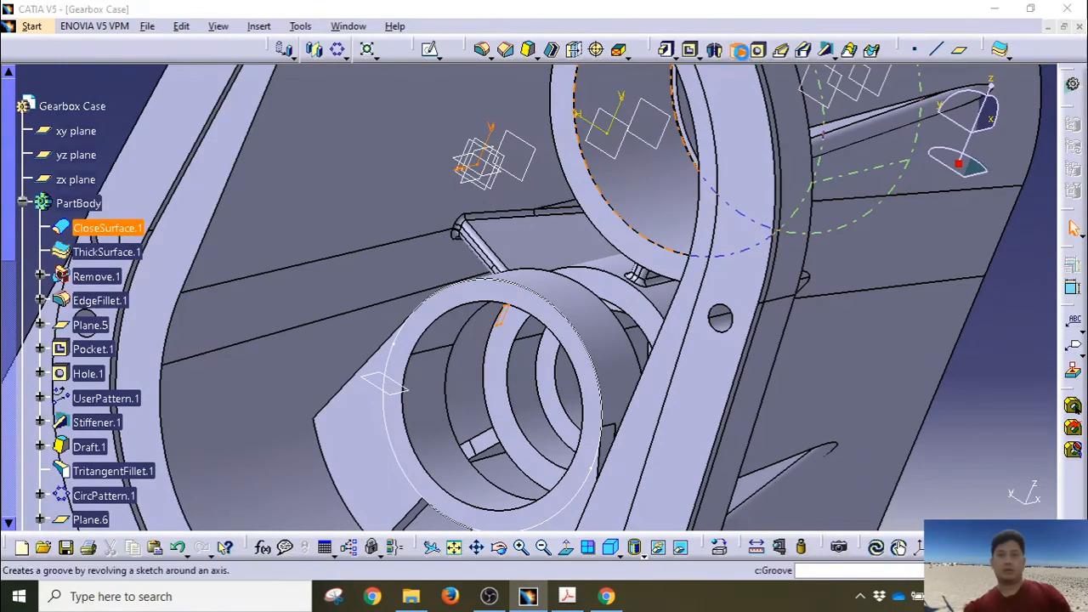
{"action": "right_click", "coordinate": [959, 449]}
{"action": "left_click", "coordinate": [956, 467]}
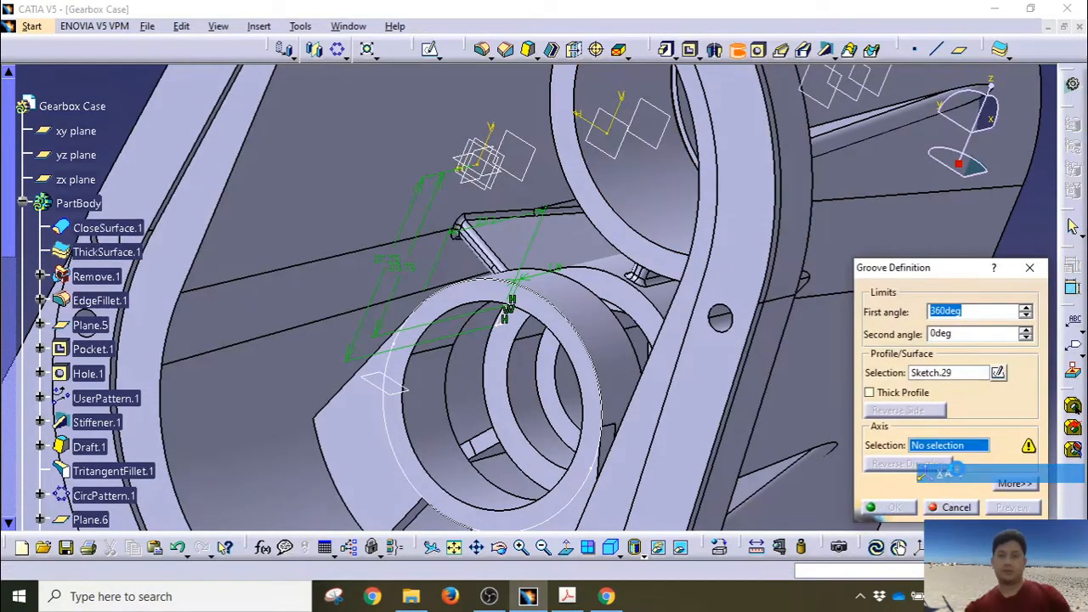
{"action": "middle_click_drag", "start_coordinate": [660, 293], "coordinate": [660, 425]}
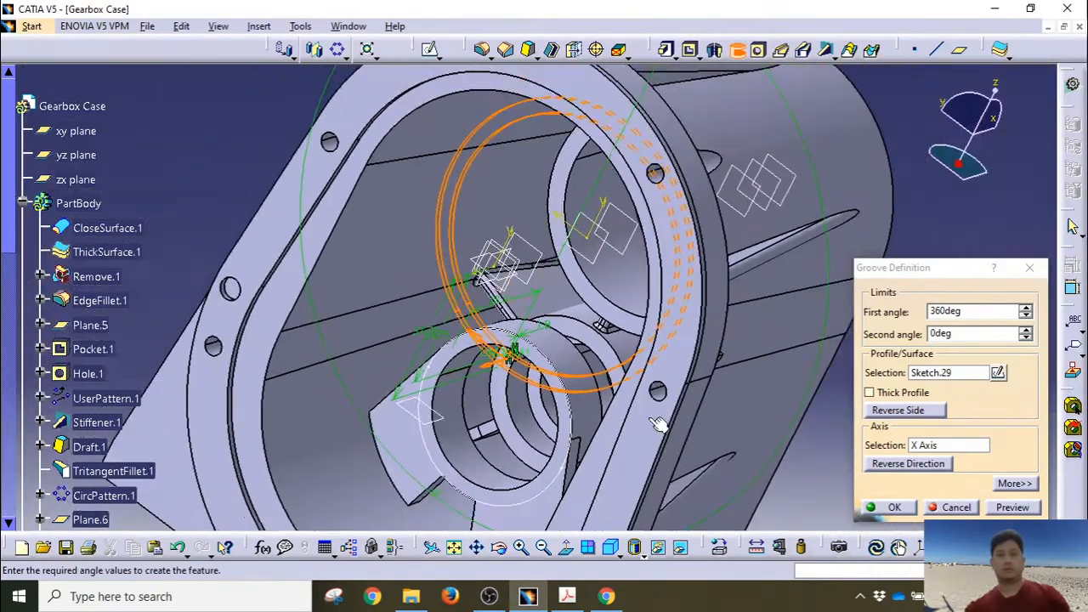
{"action": "left_click", "coordinate": [894, 470]}
{"action": "left_click", "coordinate": [885, 460]}
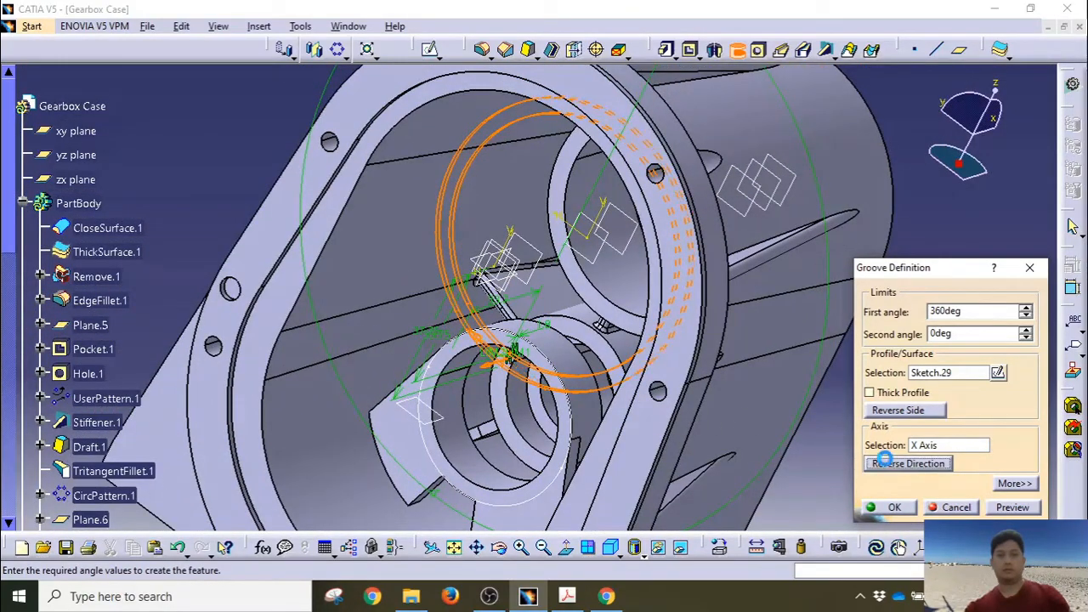
{"action": "left_click", "coordinate": [898, 410]}
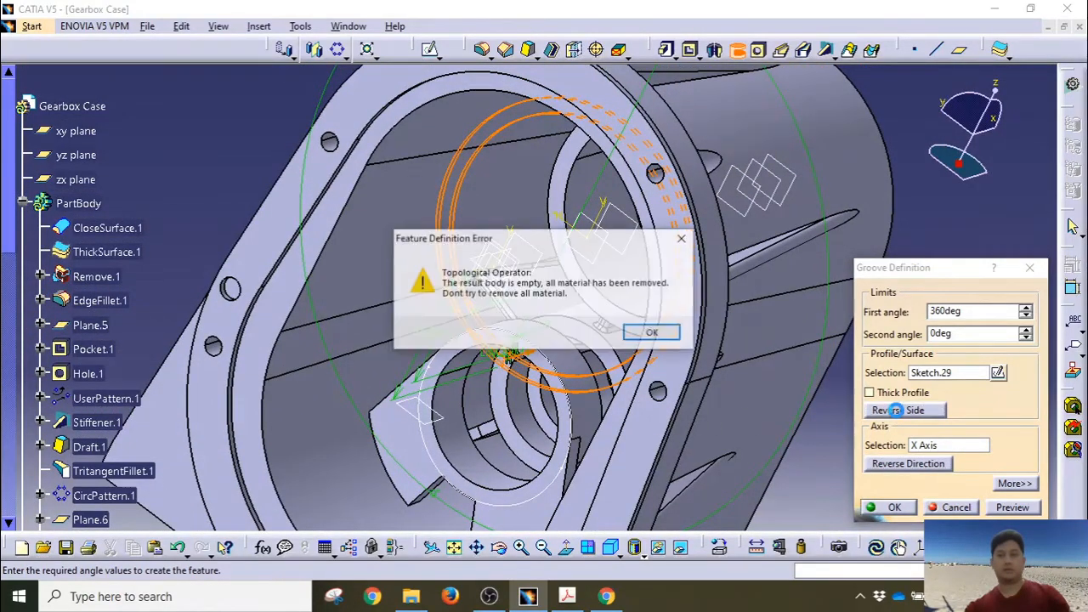
{"action": "left_click", "coordinate": [654, 333]}
{"action": "left_click", "coordinate": [954, 507]}
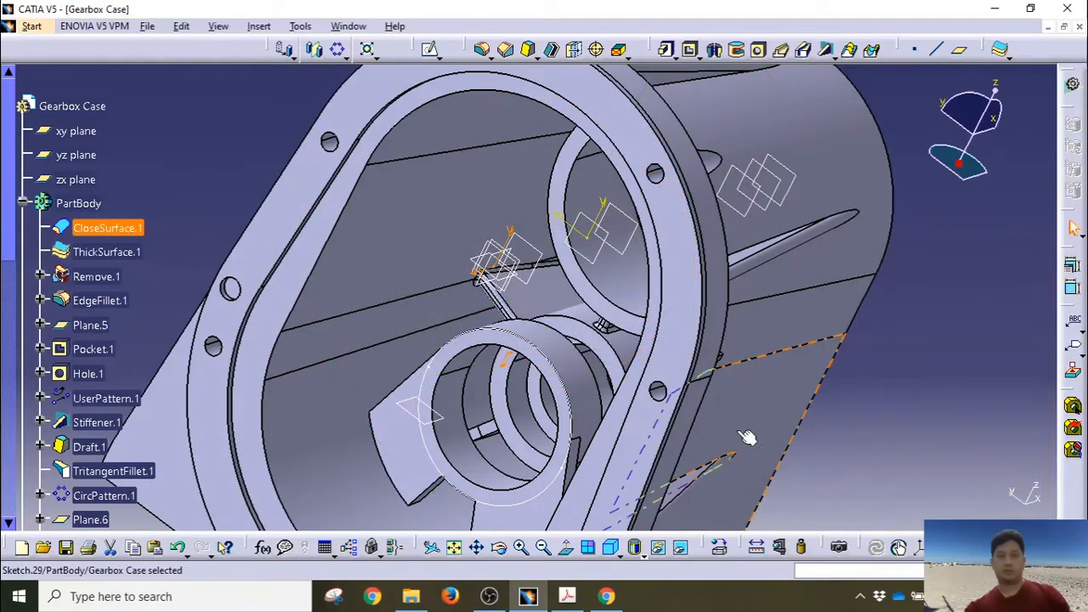
{"action": "middle_click_drag", "start_coordinate": [778, 434], "coordinate": [786, 266]}
{"action": "middle_click_drag", "start_coordinate": [419, 261], "coordinate": [495, 306]}
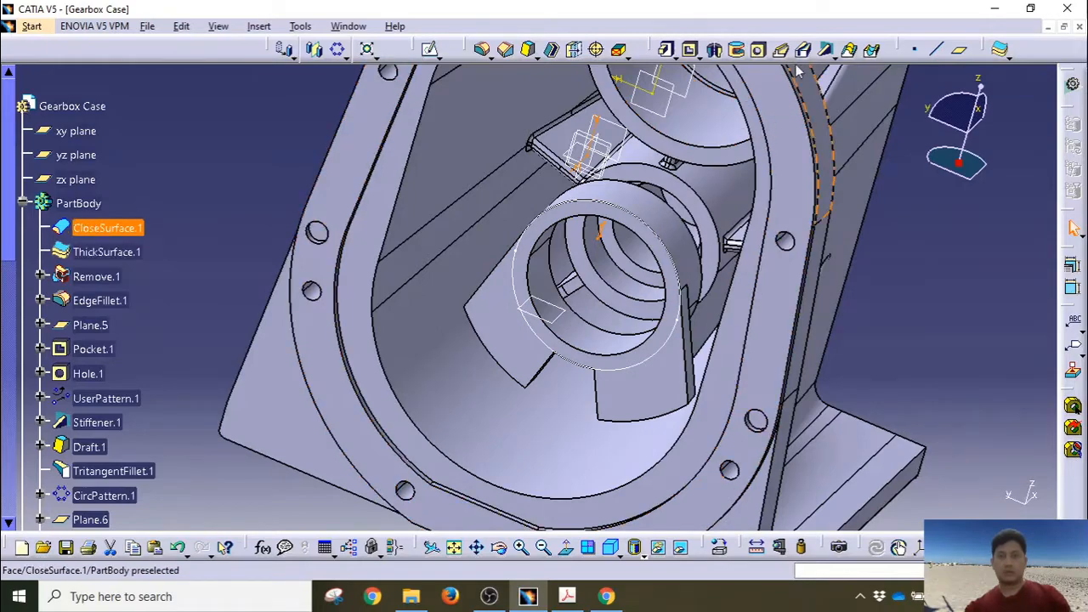
Step: Reverse Pad.1's extrusion direction
{"action": "left_click", "coordinate": [736, 50]}
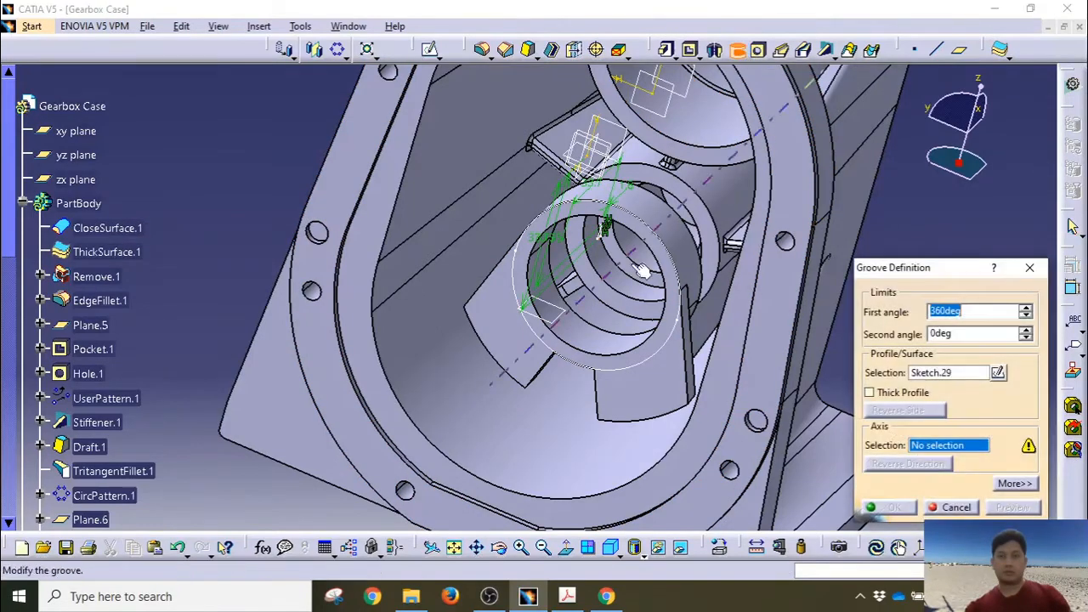
{"action": "middle_click_drag", "start_coordinate": [642, 271], "coordinate": [460, 229]}
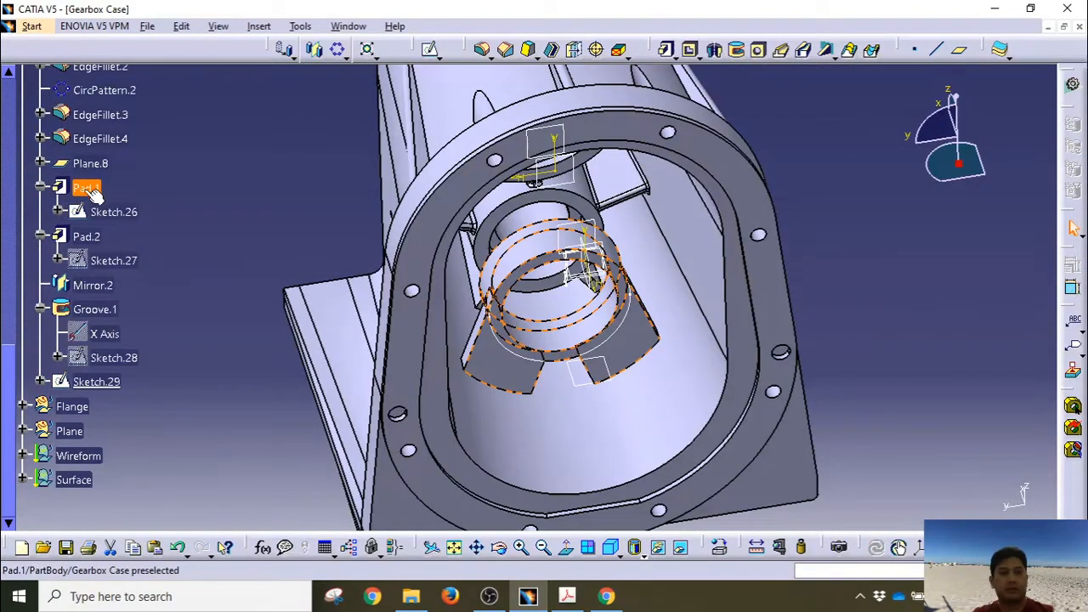
{"action": "left_click", "coordinate": [89, 190]}
{"action": "left_click", "coordinate": [87, 240]}
{"action": "double_click", "coordinate": [82, 192]}
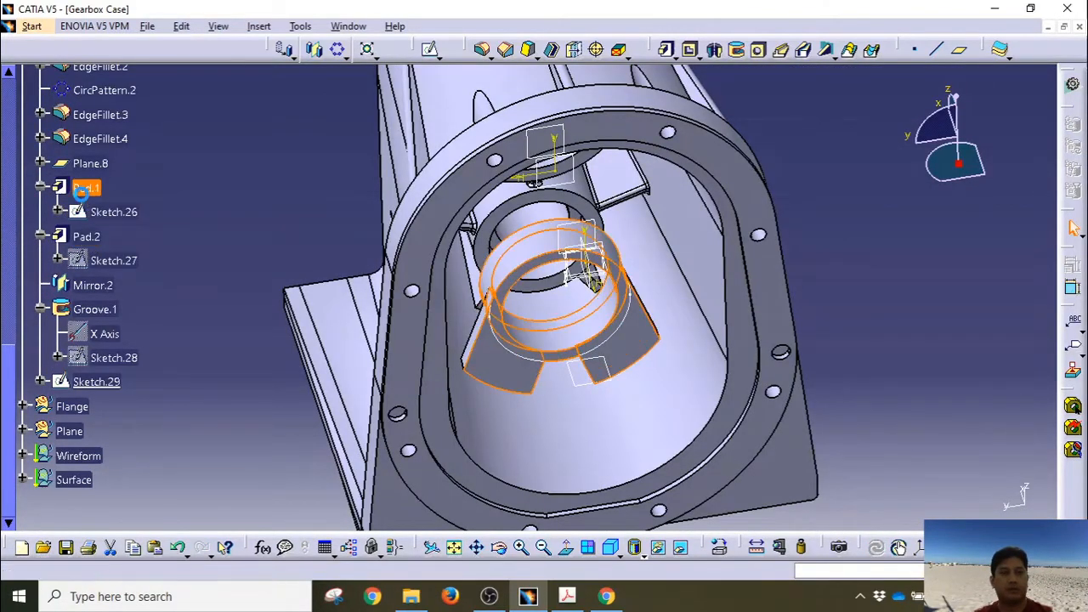
{"action": "left_click", "coordinate": [723, 406]}
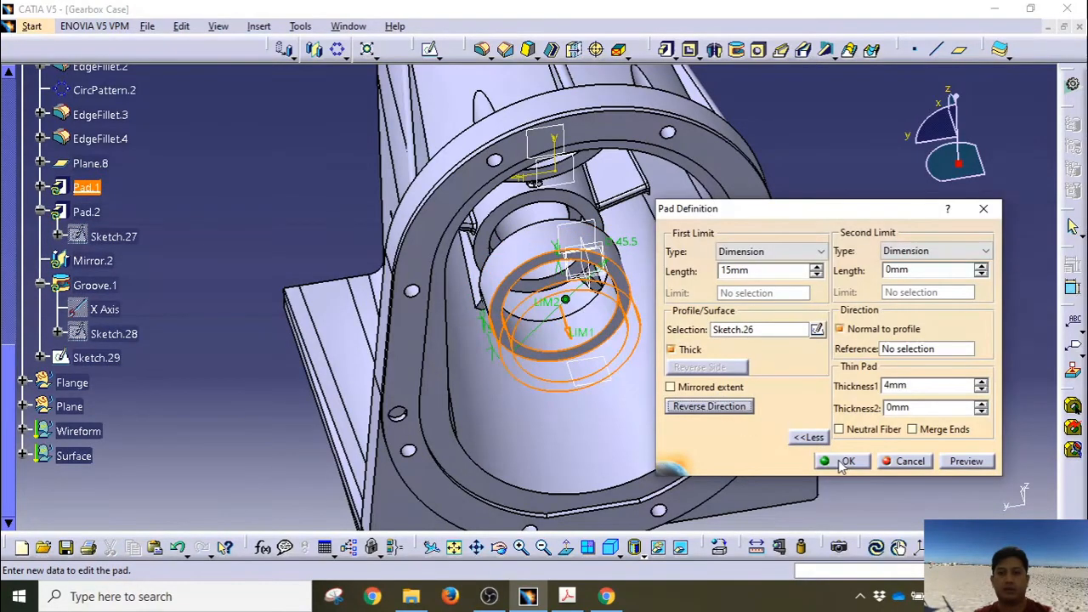
{"action": "left_click", "coordinate": [844, 461]}
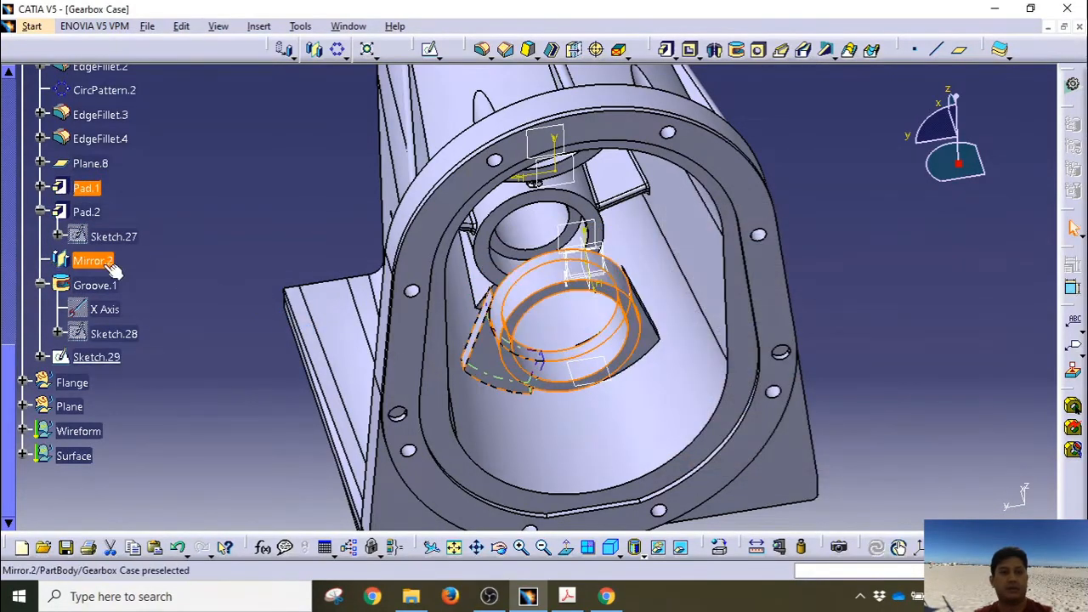
Step: Reapply Pad.2, then reopen Sketch.29 in the sketcher in an oblique view
{"action": "double_click", "coordinate": [86, 211]}
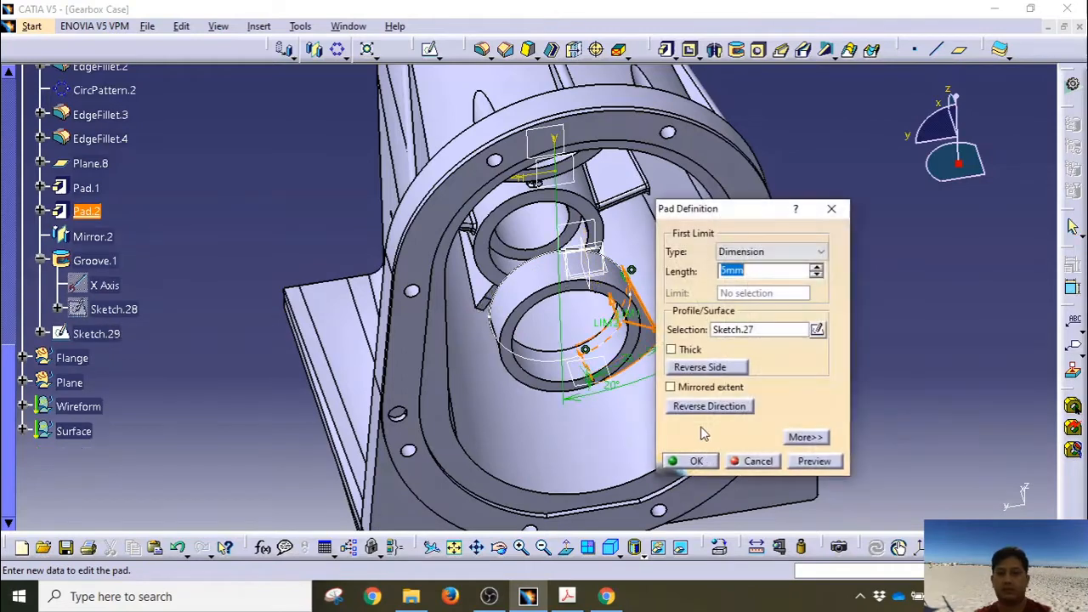
{"action": "left_click", "coordinate": [690, 461]}
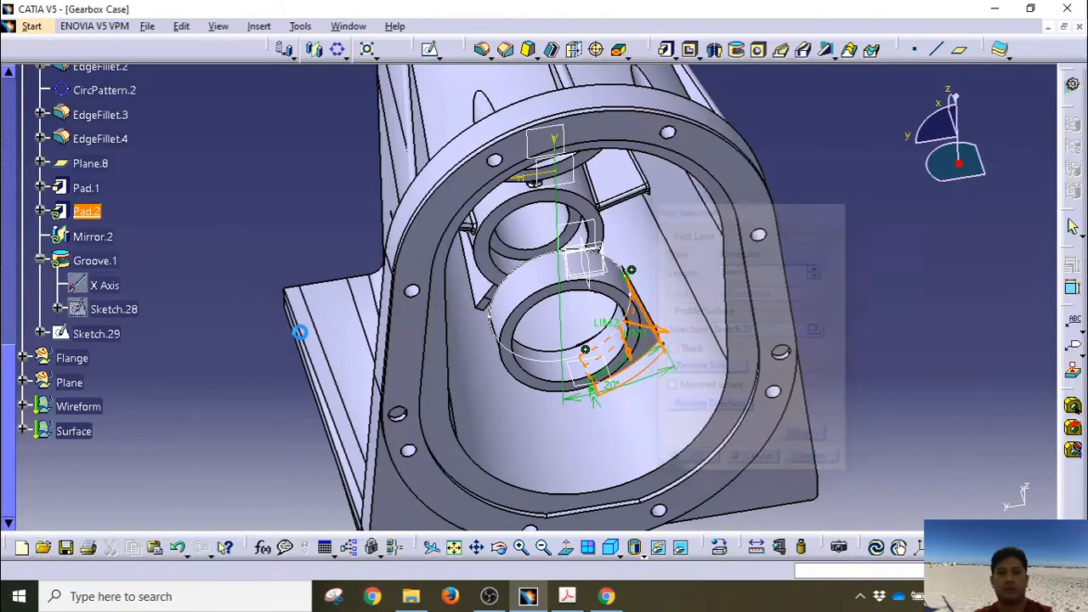
{"action": "double_click", "coordinate": [102, 333]}
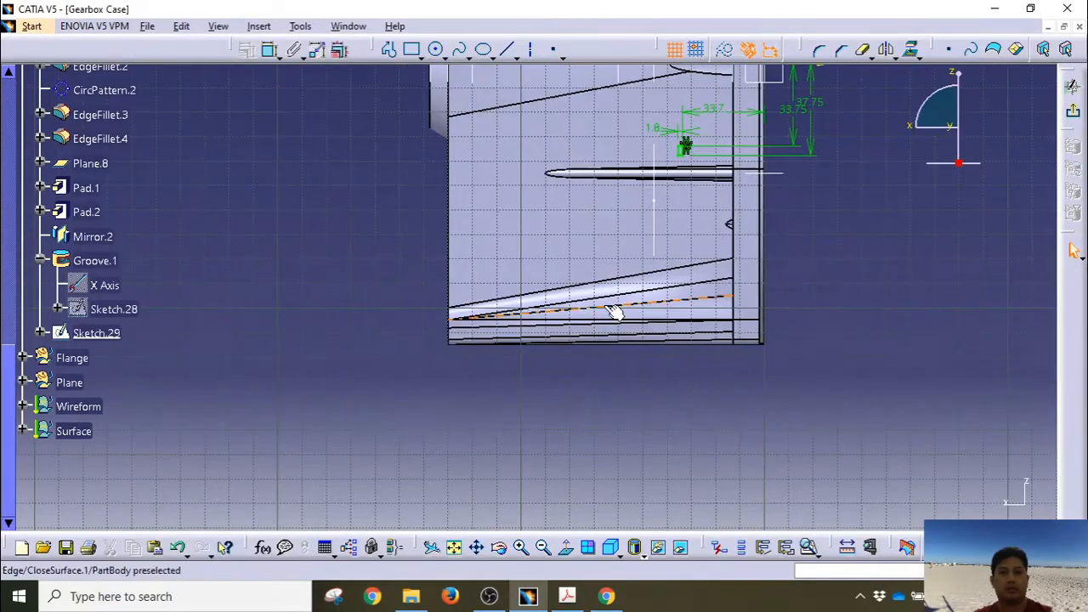
{"action": "mouse_move", "coordinate": [614, 313]}
{"action": "middle_mouse_down"}
{"action": "mouse_move", "coordinate": [502, 357]}
{"action": "mouse_move", "coordinate": [391, 357]}
{"action": "mouse_move", "coordinate": [360, 255]}
{"action": "mouse_move", "coordinate": [466, 330]}
{"action": "mouse_move", "coordinate": [340, 393]}
{"action": "mouse_move", "coordinate": [408, 315]}
{"action": "mouse_move", "coordinate": [365, 255]}
{"action": "mouse_move", "coordinate": [375, 181]}
{"action": "mouse_move", "coordinate": [334, 175]}
{"action": "mouse_move", "coordinate": [332, 221]}
{"action": "mouse_move", "coordinate": [364, 371]}
{"action": "mouse_move", "coordinate": [323, 378]}
{"action": "mouse_move", "coordinate": [408, 417]}
{"action": "mouse_move", "coordinate": [462, 461]}
{"action": "mouse_move", "coordinate": [583, 476]}
{"action": "middle_mouse_up"}
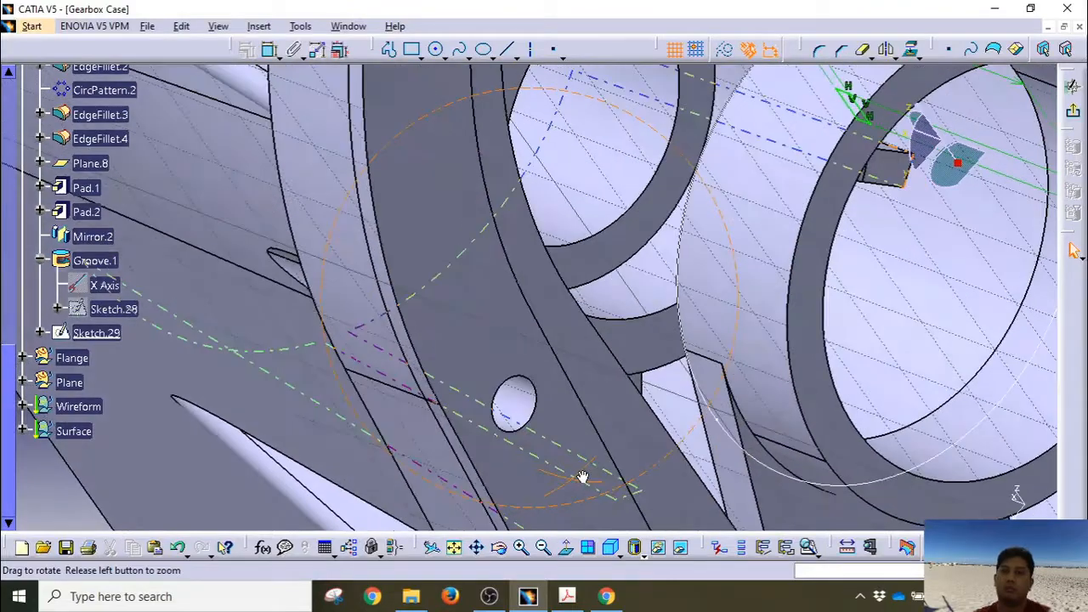
Step: Cut a 360° groove from Sketch.29 around Pad.1's axis into the bearing boss
{"action": "left_click", "coordinate": [1073, 111]}
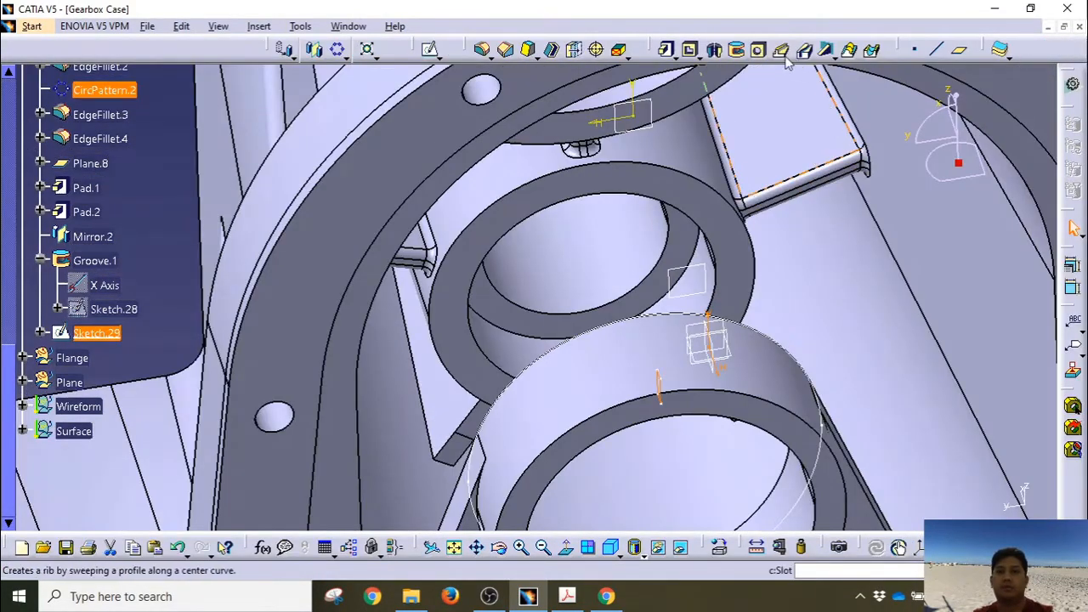
{"action": "left_click", "coordinate": [740, 54]}
{"action": "middle_click_drag", "start_coordinate": [581, 357], "coordinate": [569, 141]}
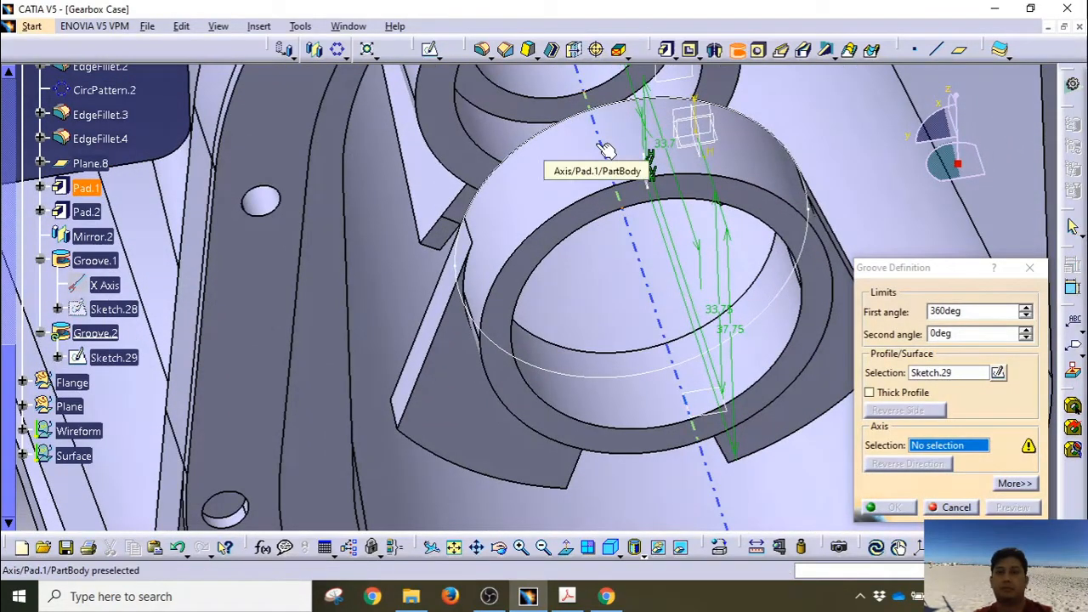
{"action": "left_click", "coordinate": [604, 148]}
{"action": "left_click", "coordinate": [904, 508]}
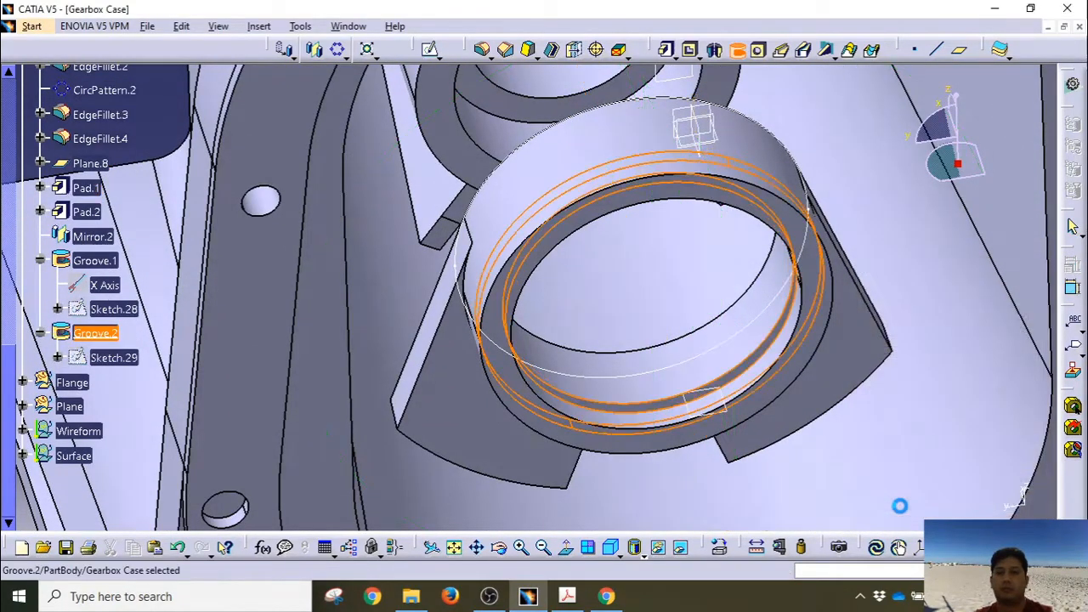
{"action": "middle_click_drag", "start_coordinate": [719, 303], "coordinate": [721, 402]}
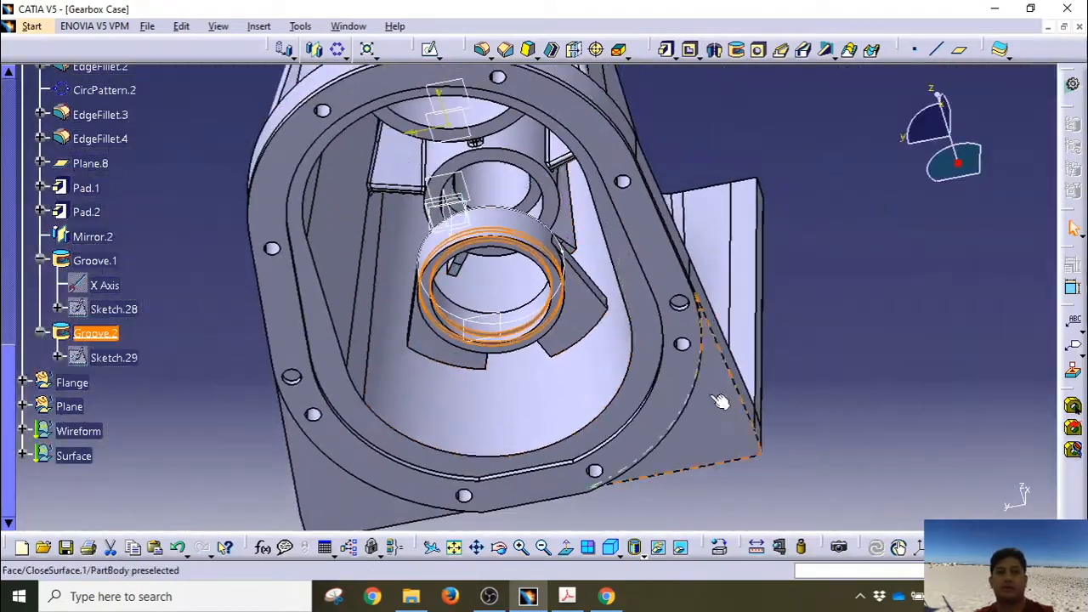
{"action": "left_click", "coordinate": [879, 307]}
{"action": "middle_click_drag", "start_coordinate": [515, 270], "coordinate": [656, 479]}
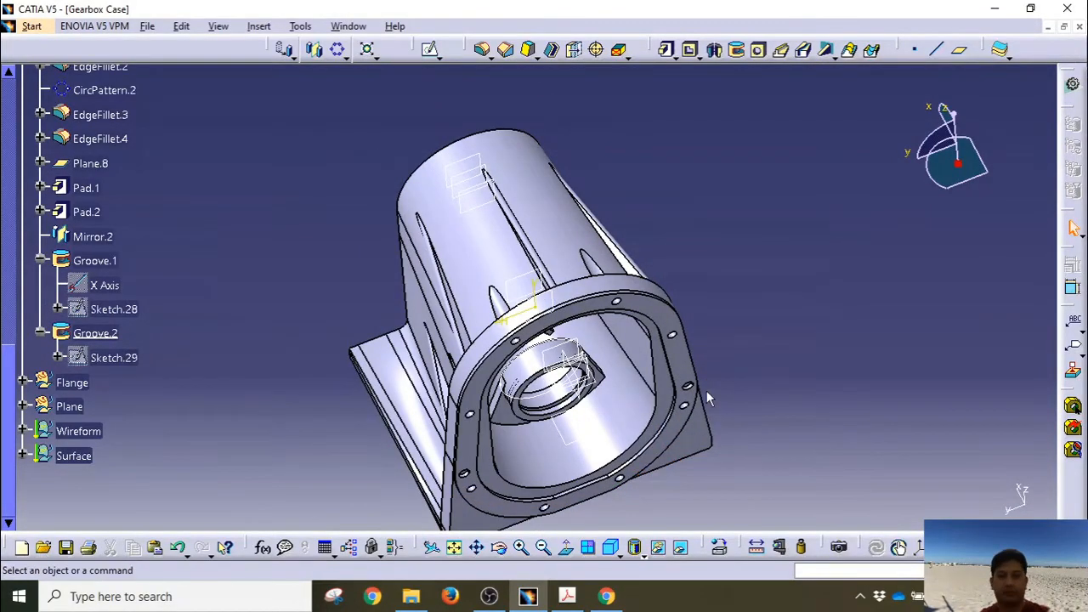
{"action": "middle_click_drag", "start_coordinate": [706, 390], "coordinate": [619, 282]}
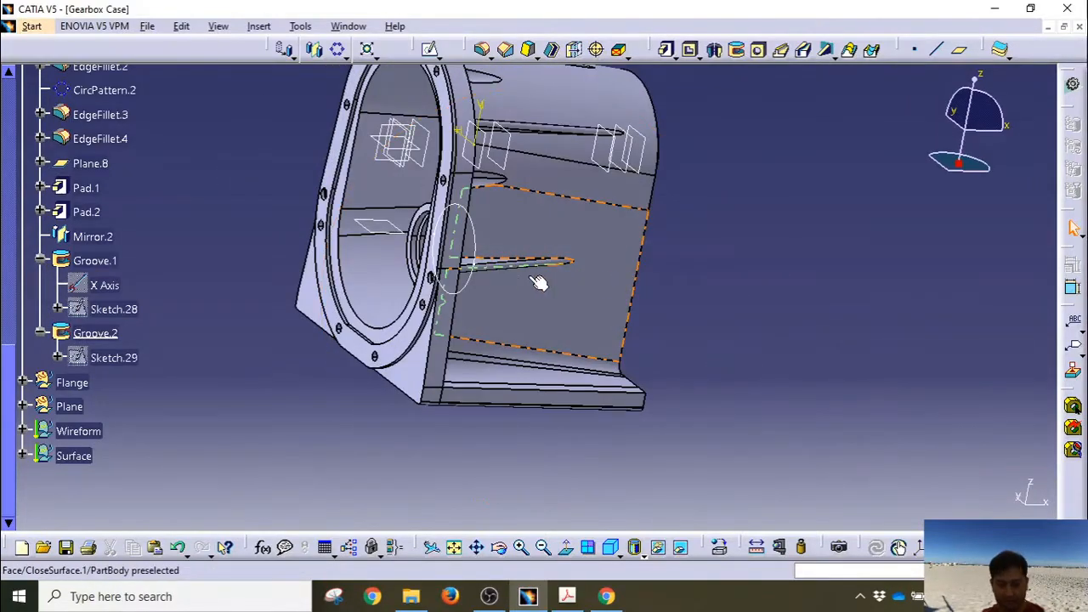
{"action": "middle_click_drag", "start_coordinate": [457, 277], "coordinate": [644, 304]}
Step: Create Plane.9 offset 80mm from the xy plane in the reversed direction
{"action": "left_click", "coordinate": [962, 50]}
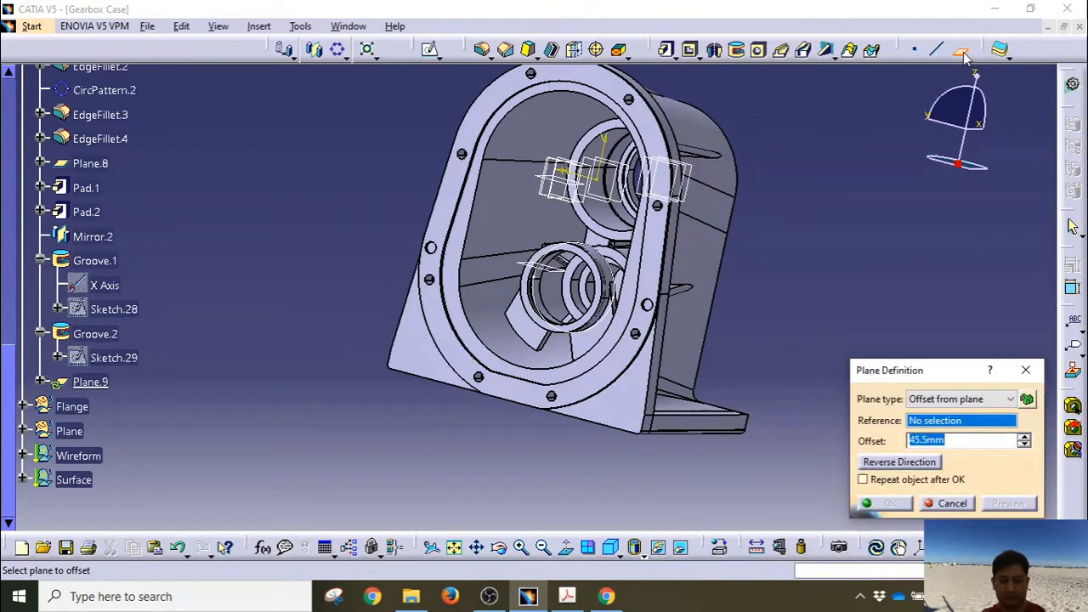
{"action": "scroll", "coordinate": [123, 276], "scroll_direction": "up", "scroll_amount": 10}
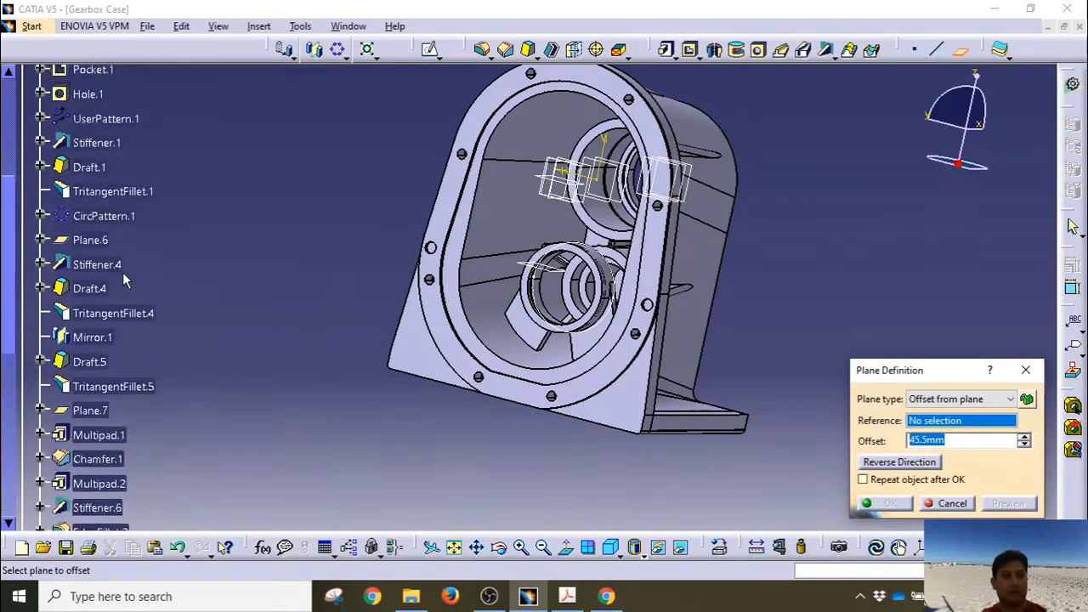
{"action": "scroll", "coordinate": [123, 272], "scroll_direction": "up", "scroll_amount": 2}
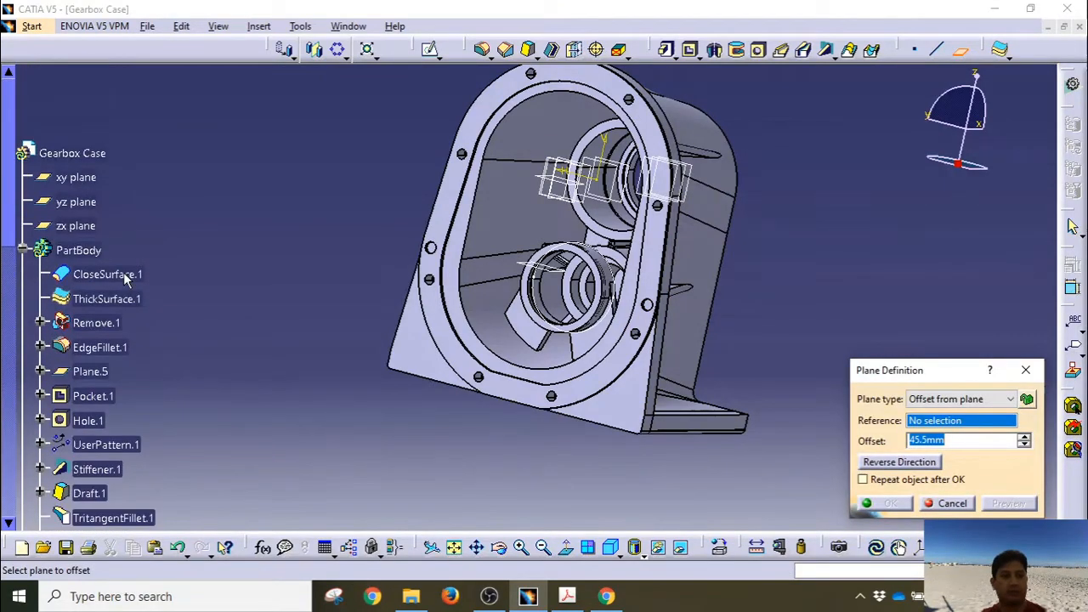
{"action": "left_click", "coordinate": [85, 178]}
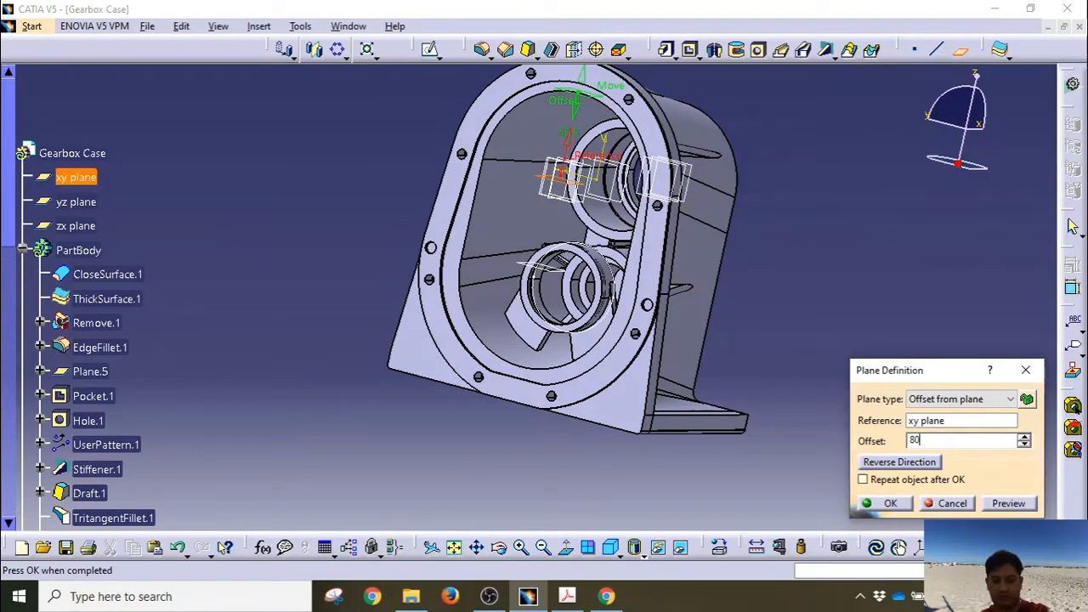
{"action": "left_click", "coordinate": [875, 464]}
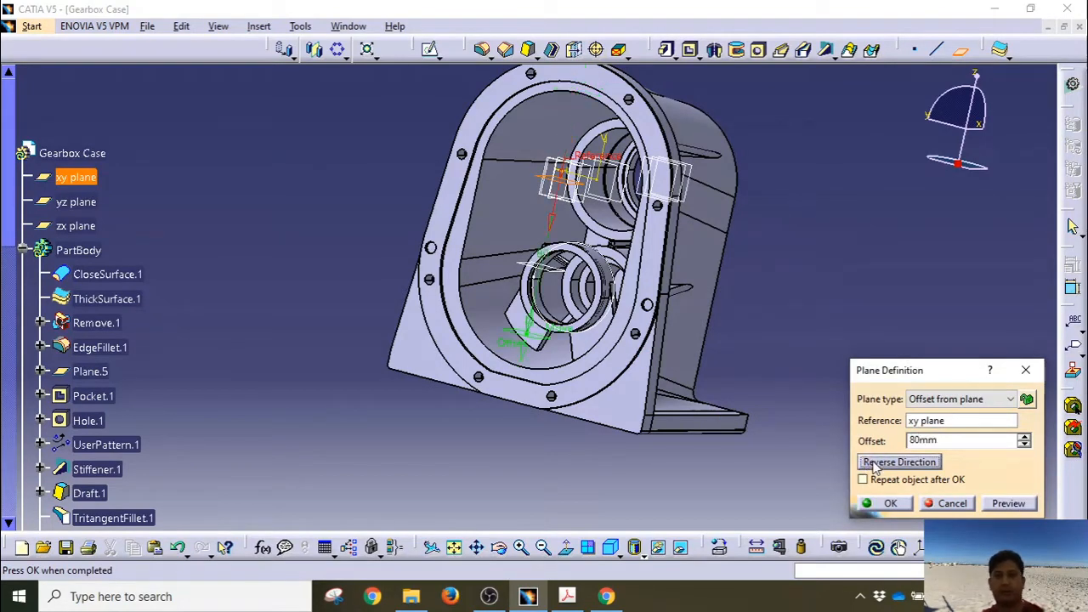
{"action": "left_click", "coordinate": [888, 504]}
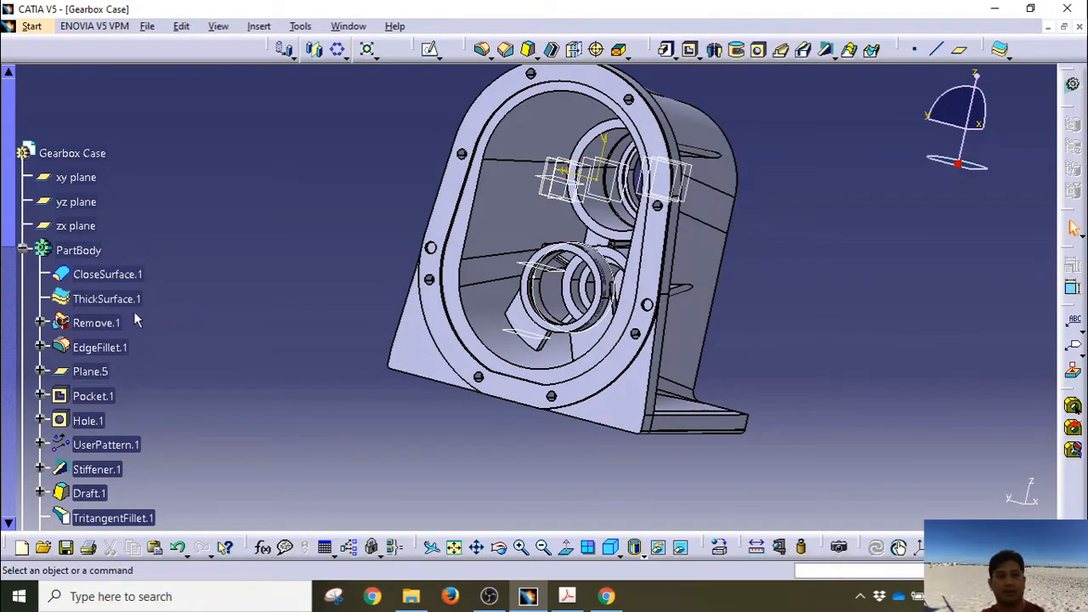
{"action": "scroll", "coordinate": [133, 320], "scroll_direction": "down", "scroll_amount": 15}
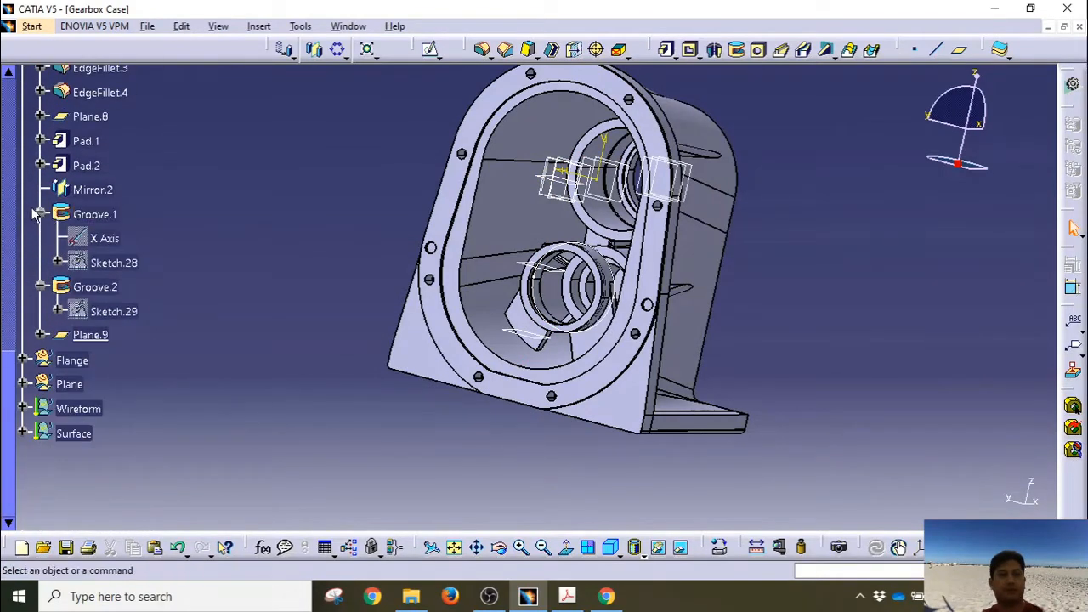
{"action": "left_click", "coordinate": [38, 214]}
Step: Start Sketch.30 on Plane.9 and draw a rectangle at the case's lower slanted edge
{"action": "left_click", "coordinate": [41, 238]}
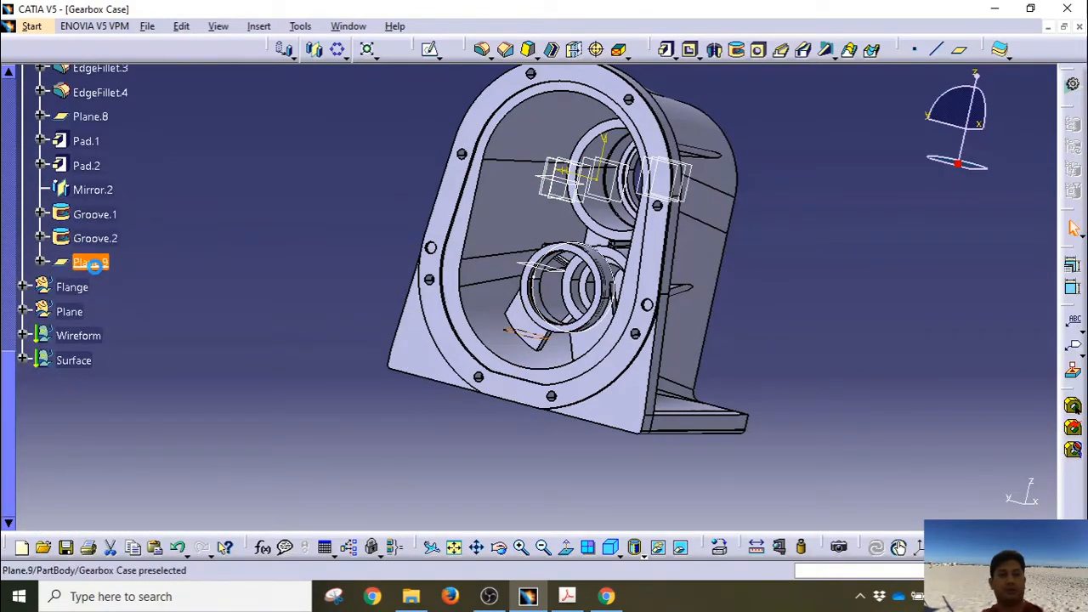
{"action": "left_click", "coordinate": [100, 266]}
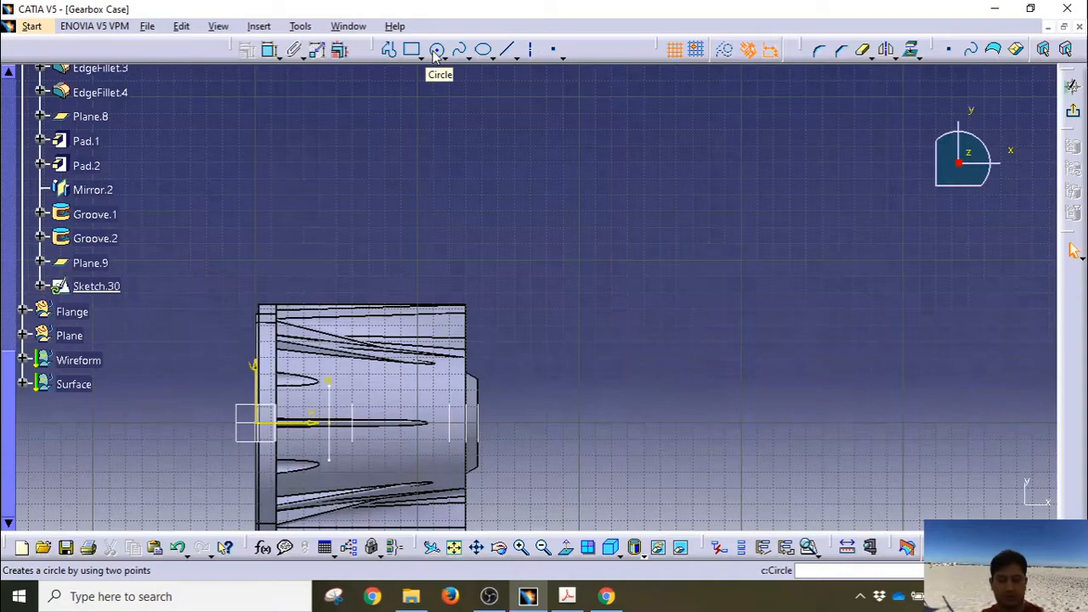
{"action": "mouse_move", "coordinate": [490, 328]}
{"action": "middle_mouse_down"}
{"action": "mouse_move", "coordinate": [518, 170]}
{"action": "mouse_move", "coordinate": [515, 68]}
{"action": "middle_mouse_up"}
{"action": "mouse_move", "coordinate": [449, 368]}
{"action": "middle_mouse_down"}
{"action": "mouse_move", "coordinate": [515, 357]}
{"action": "mouse_move", "coordinate": [539, 260]}
{"action": "mouse_move", "coordinate": [515, 275]}
{"action": "middle_mouse_up"}
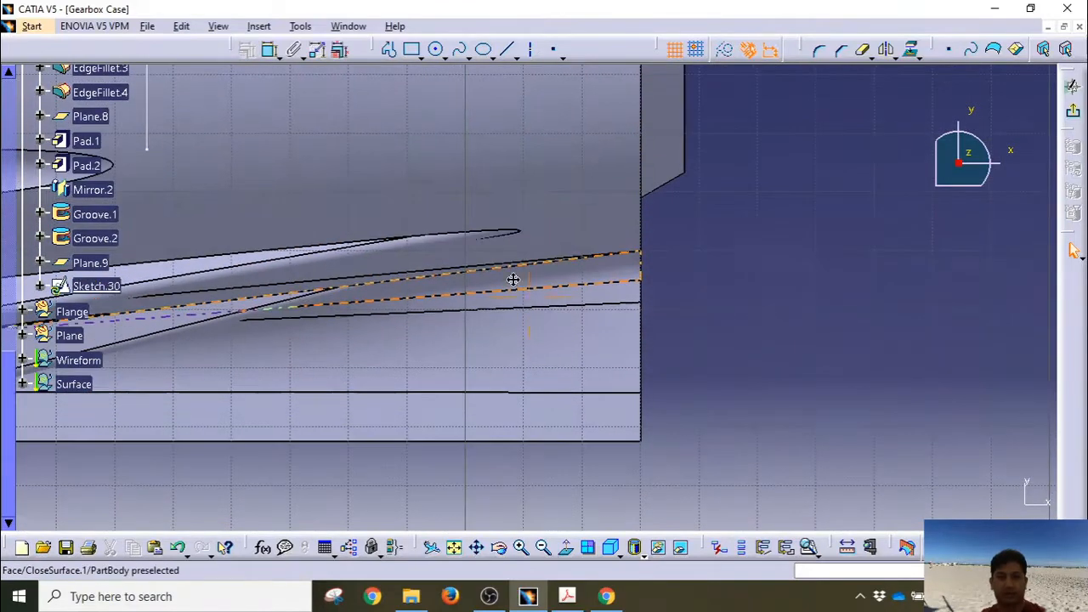
{"action": "left_click", "coordinate": [411, 49]}
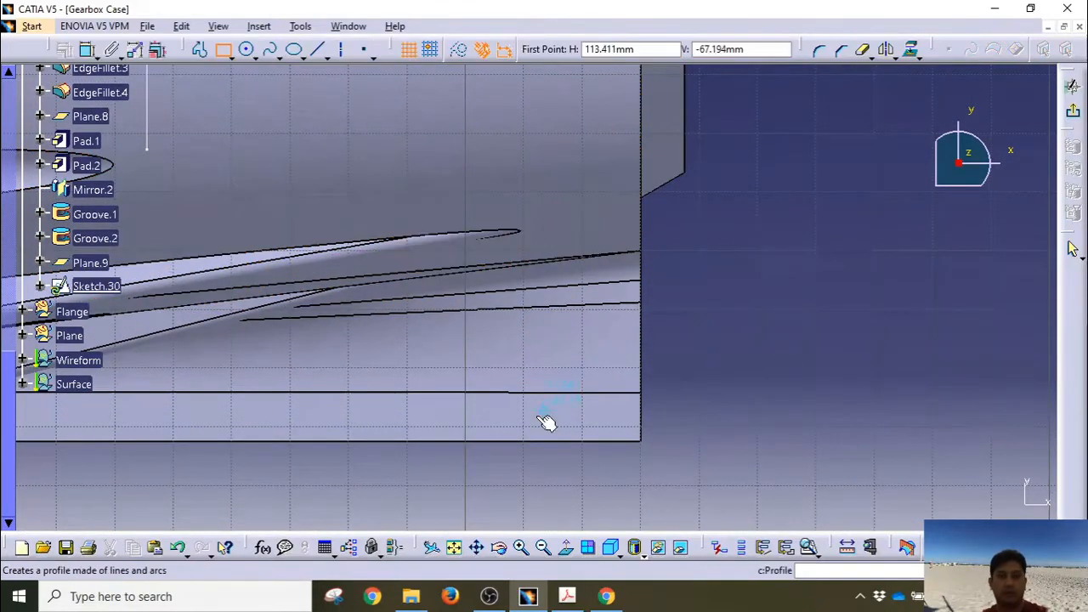
{"action": "left_click", "coordinate": [490, 440]}
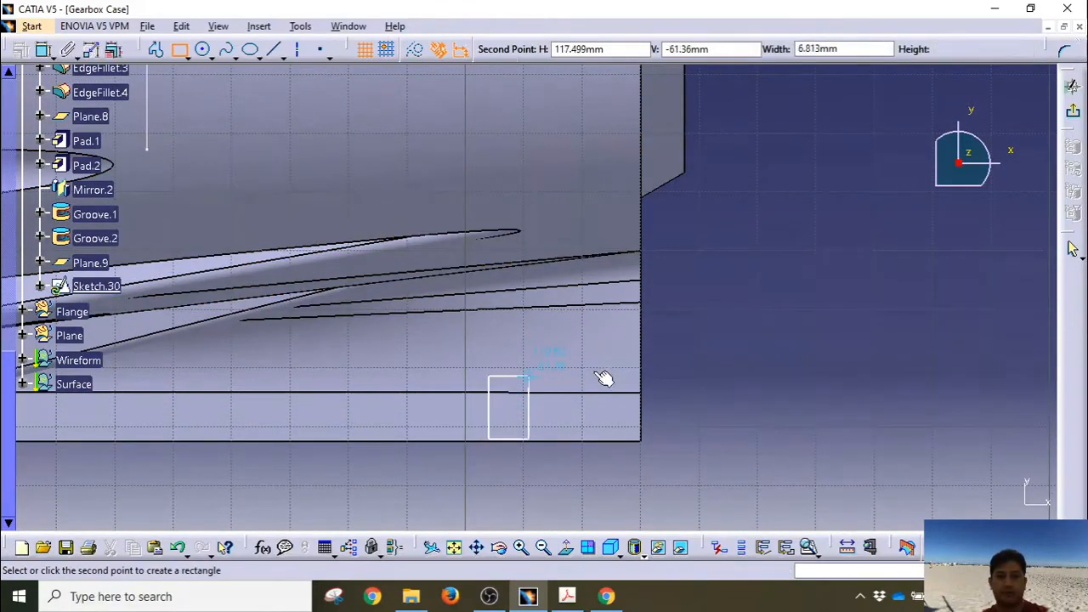
{"action": "left_click", "coordinate": [640, 353]}
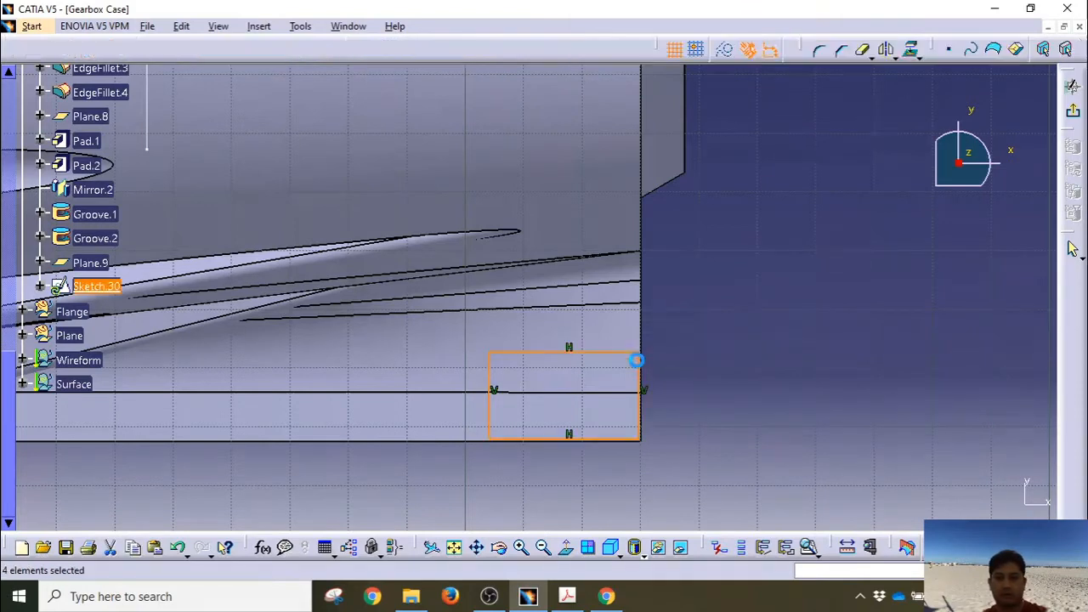
{"action": "left_click", "coordinate": [749, 357]}
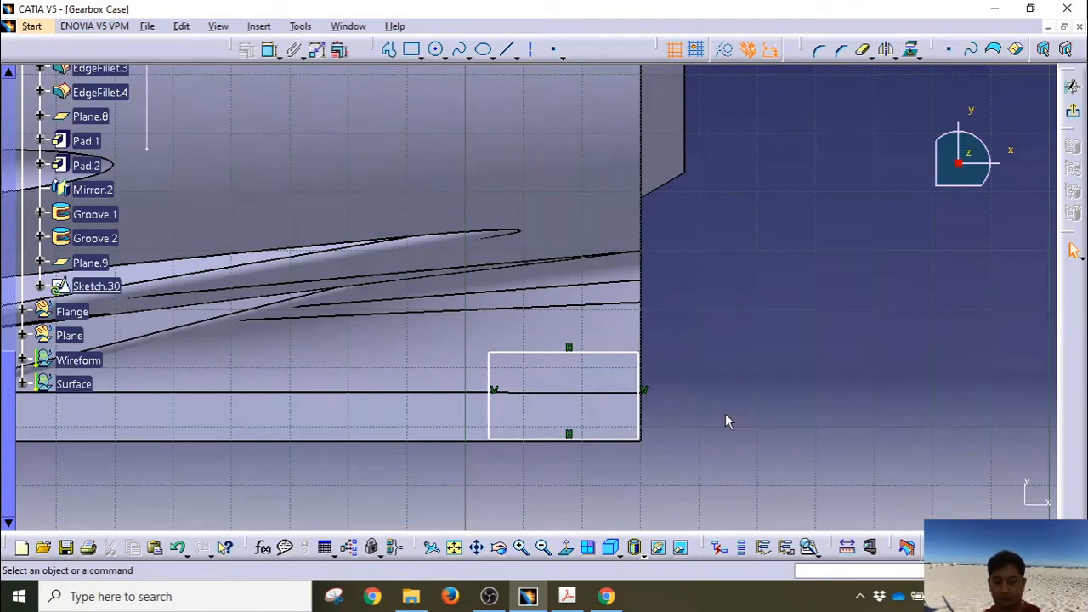
Step: Dimension the rectangle to 20 high and 30 wide
{"action": "left_click", "coordinate": [269, 50]}
{"action": "left_click", "coordinate": [489, 374]}
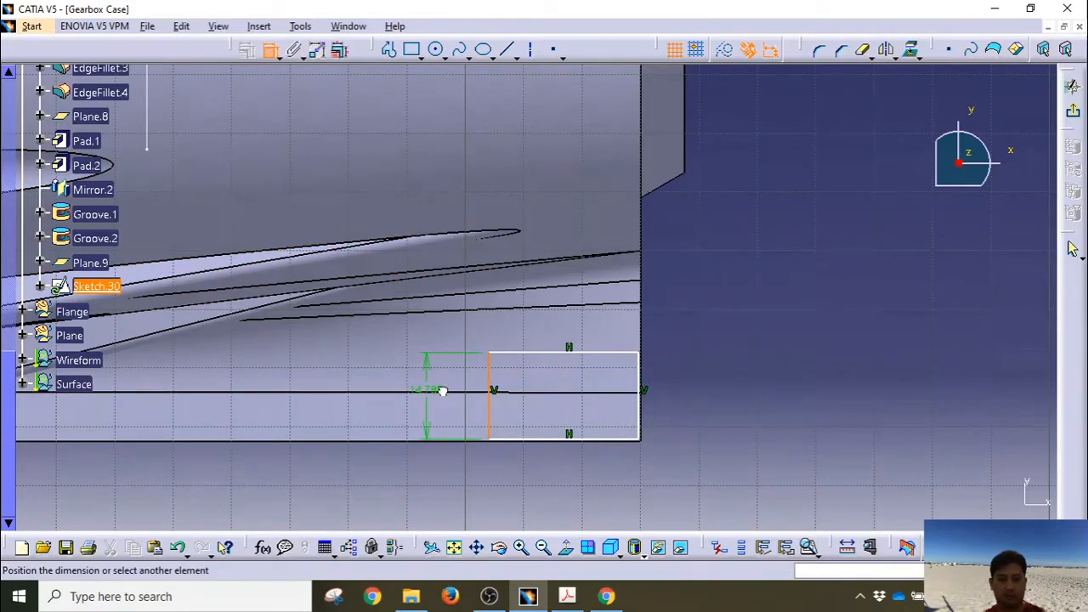
{"action": "left_click", "coordinate": [441, 385]}
{"action": "double_click", "coordinate": [441, 386]}
{"action": "type", "text": "2"}
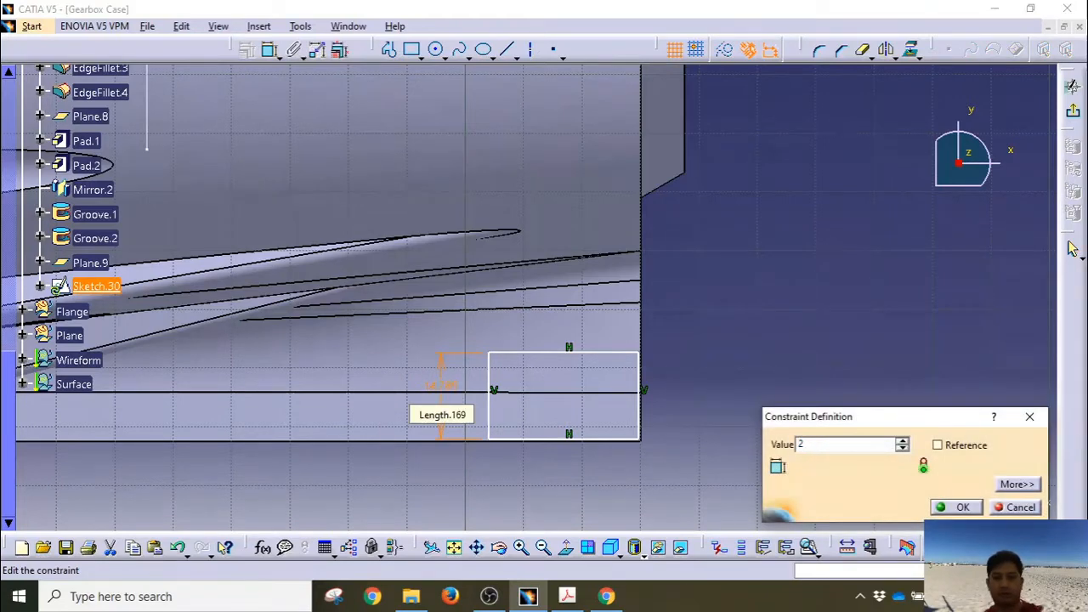
{"action": "type", "text": "0mm"}
{"action": "key", "text": "Return"}
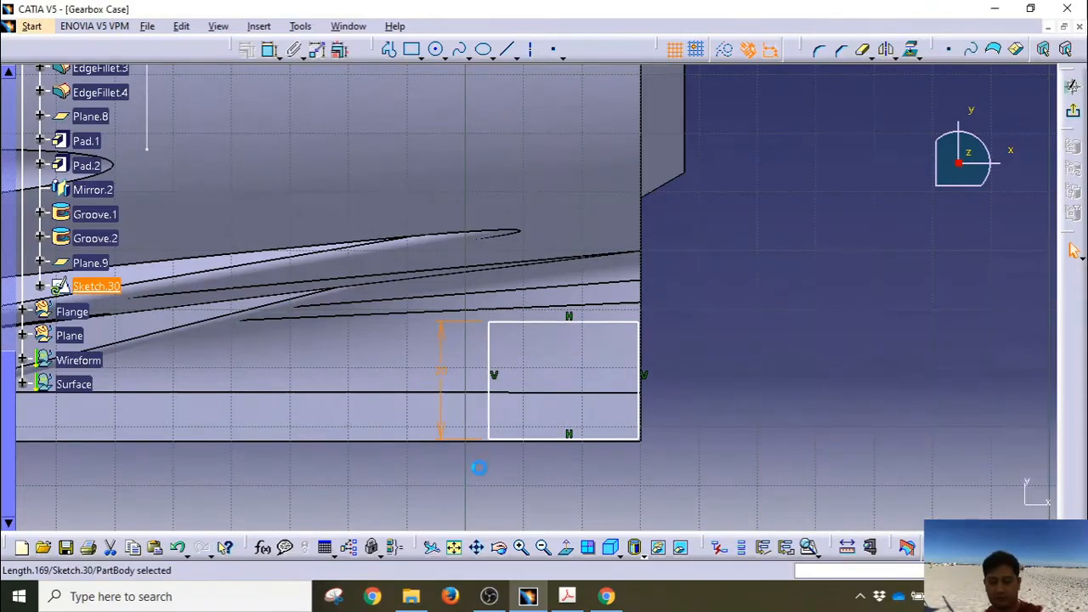
{"action": "left_click", "coordinate": [564, 440]}
{"action": "left_click", "coordinate": [270, 50]}
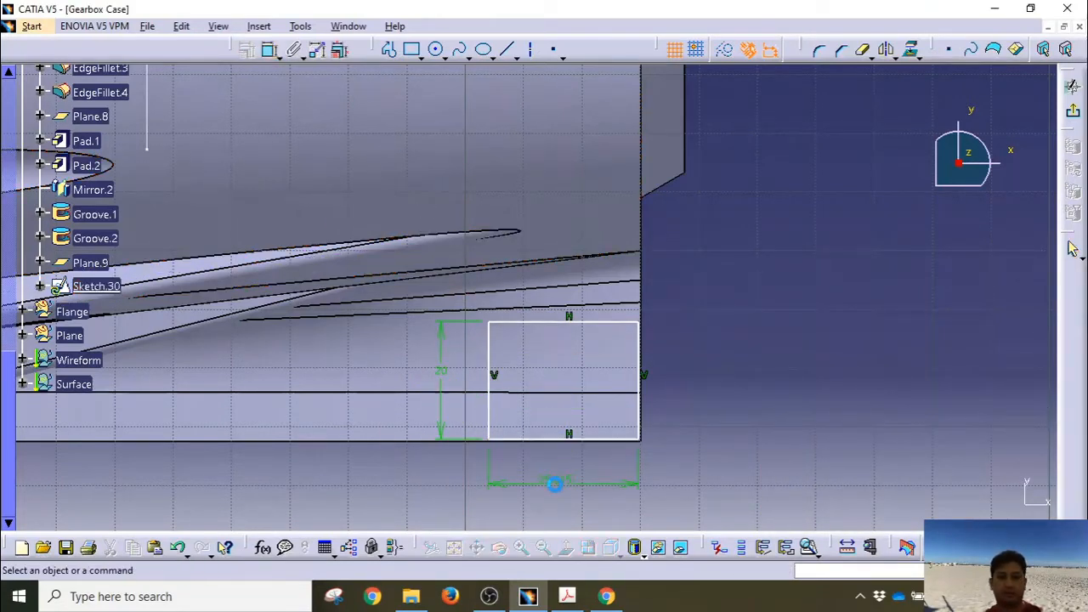
{"action": "left_click", "coordinate": [565, 482]}
{"action": "double_click", "coordinate": [563, 481]}
{"action": "type", "text": "3"}
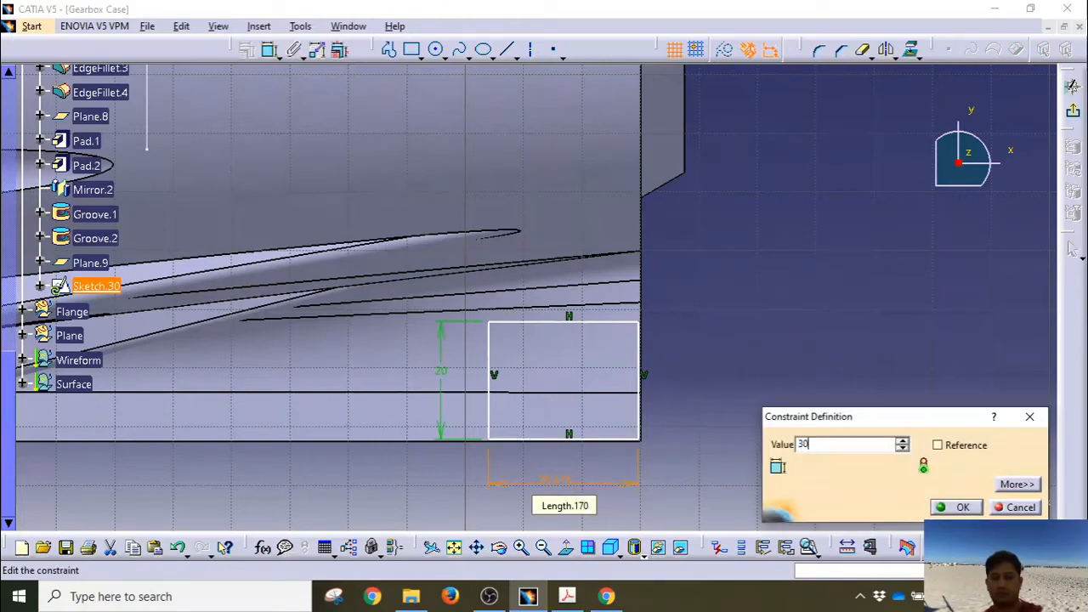
{"action": "type", "text": "0"}
{"action": "key", "text": "Return"}
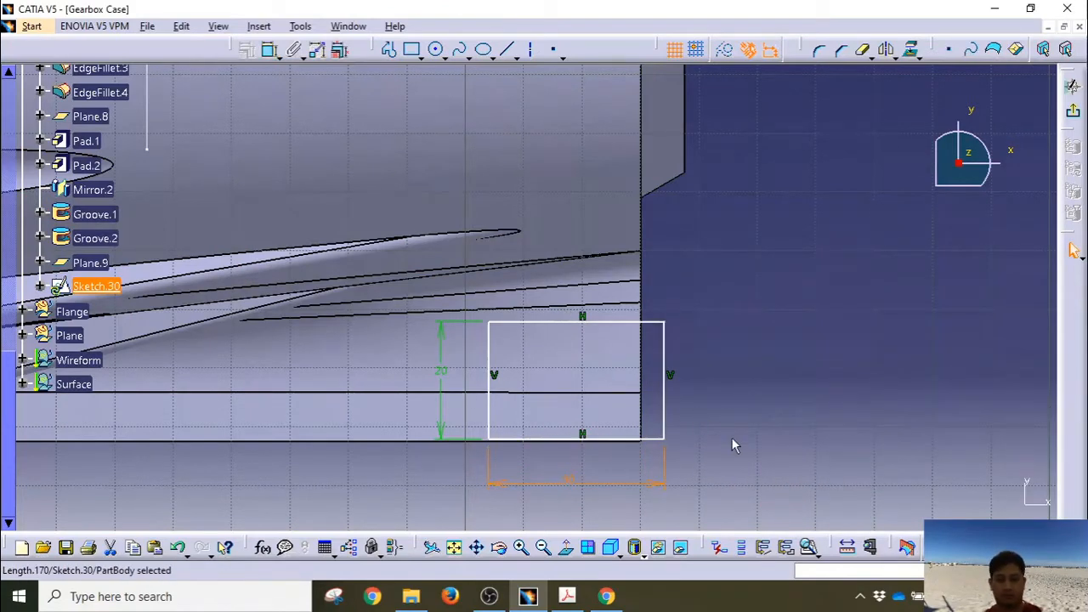
Step: Make the rectangle's side and bottom edges coincide with the case edges, then exit the sketch
{"action": "left_click", "coordinate": [664, 385]}
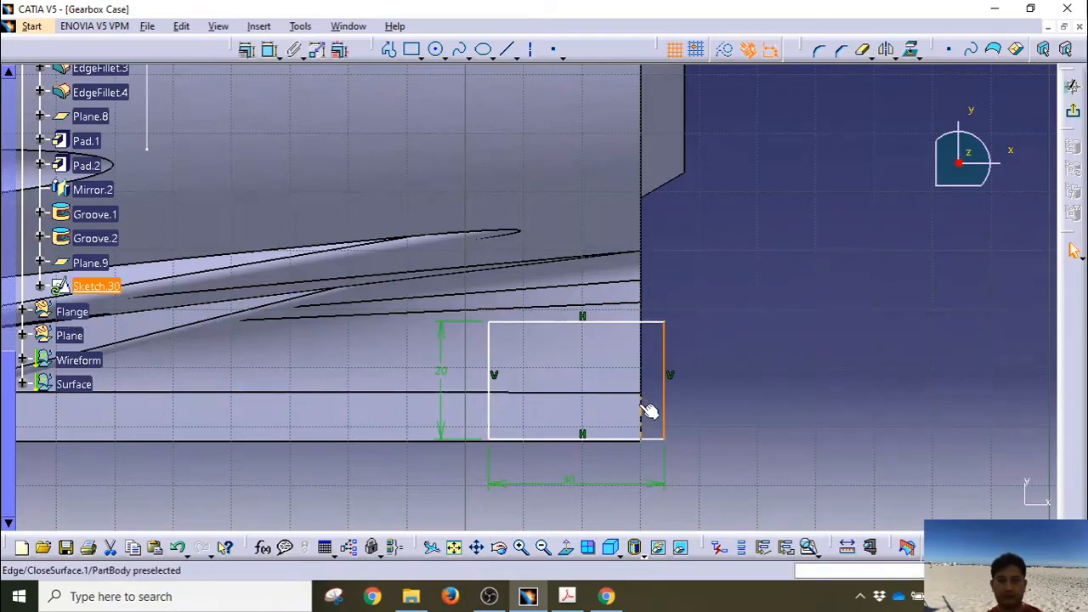
{"action": "left_click", "coordinate": [643, 374], "text": "ctrl"}
{"action": "left_click", "coordinate": [247, 49]}
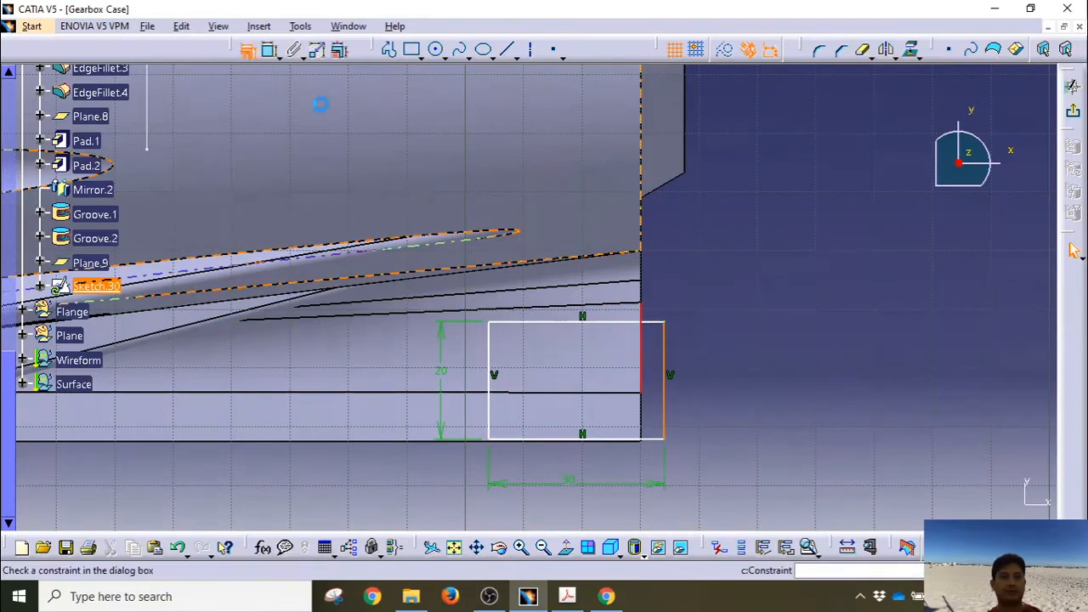
{"action": "left_click", "coordinate": [989, 355]}
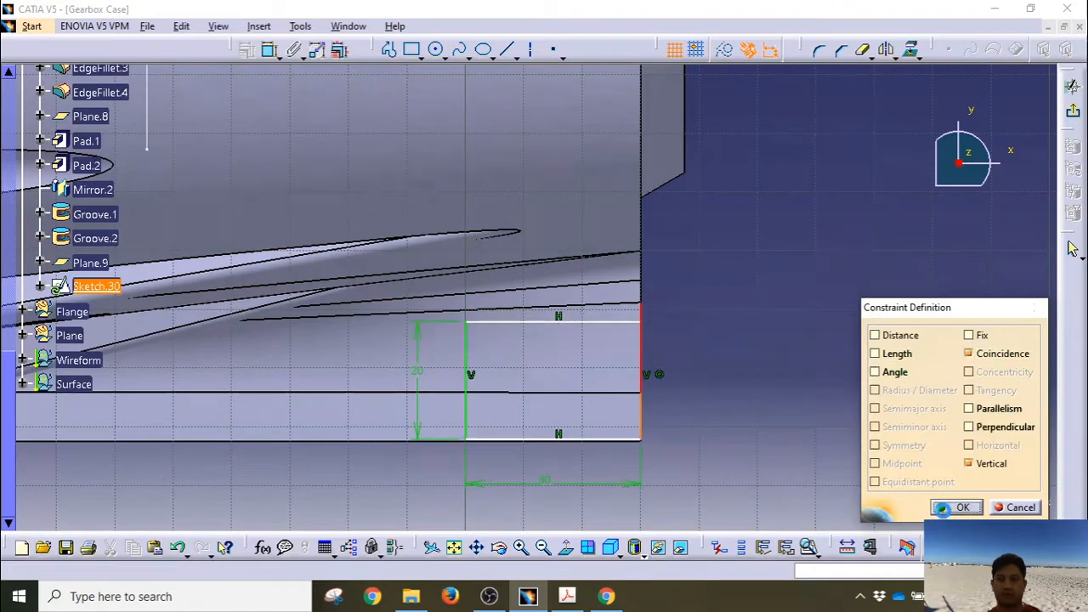
{"action": "left_click", "coordinate": [955, 508]}
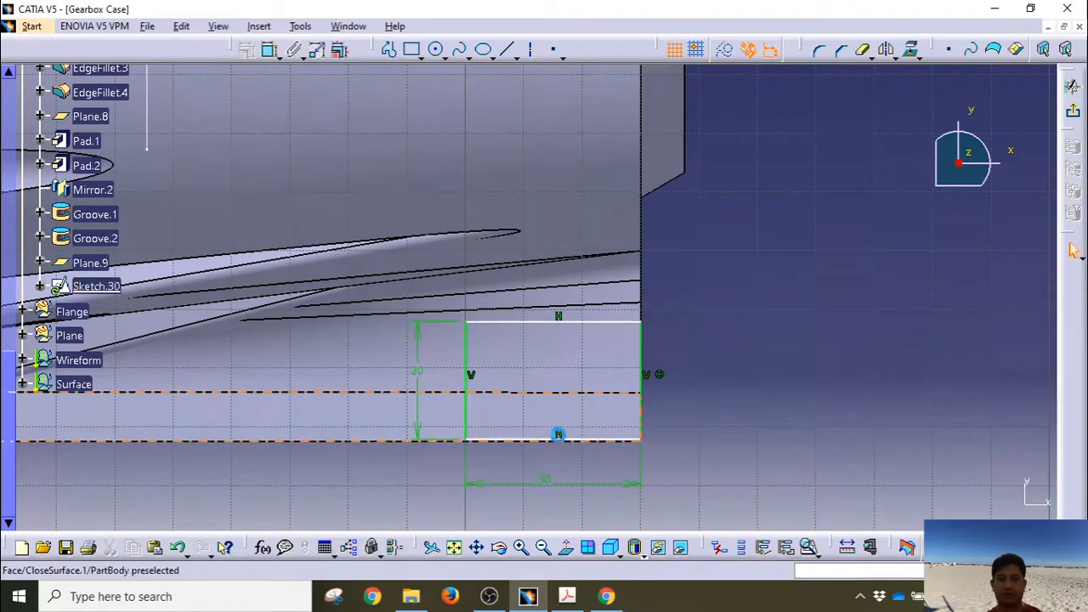
{"action": "left_click", "coordinate": [570, 443], "text": "ctrl"}
{"action": "left_click", "coordinate": [245, 50]}
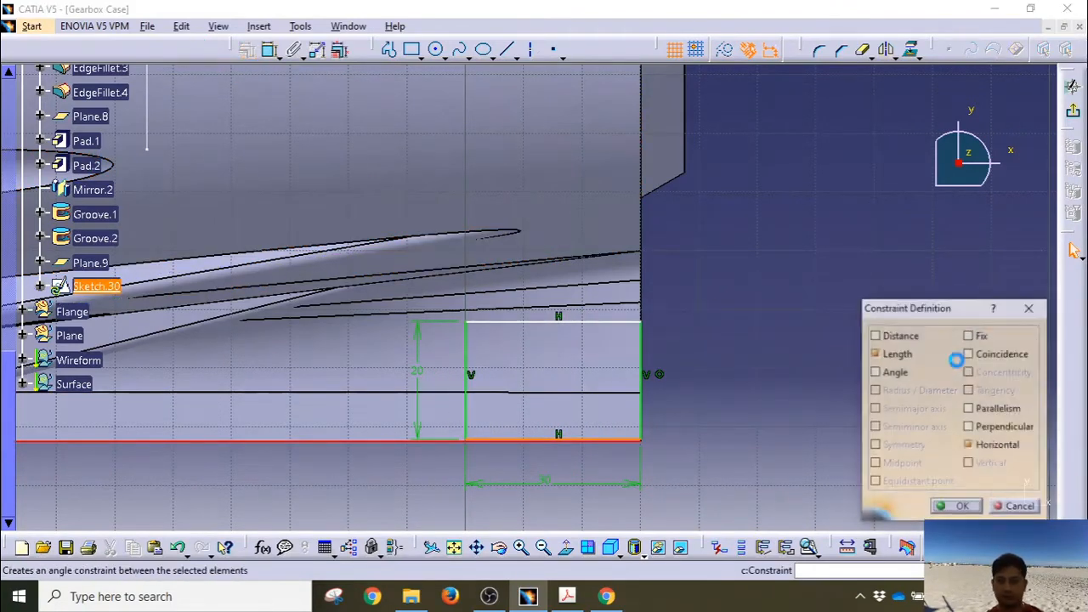
{"action": "left_click", "coordinate": [969, 354]}
{"action": "left_click", "coordinate": [955, 505]}
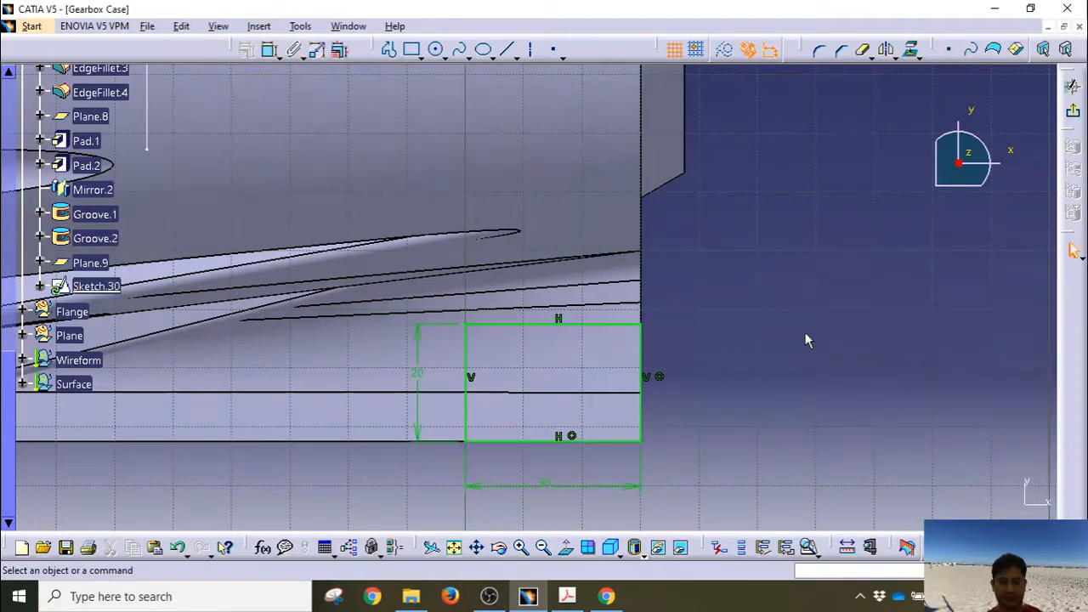
{"action": "left_click", "coordinate": [1073, 86]}
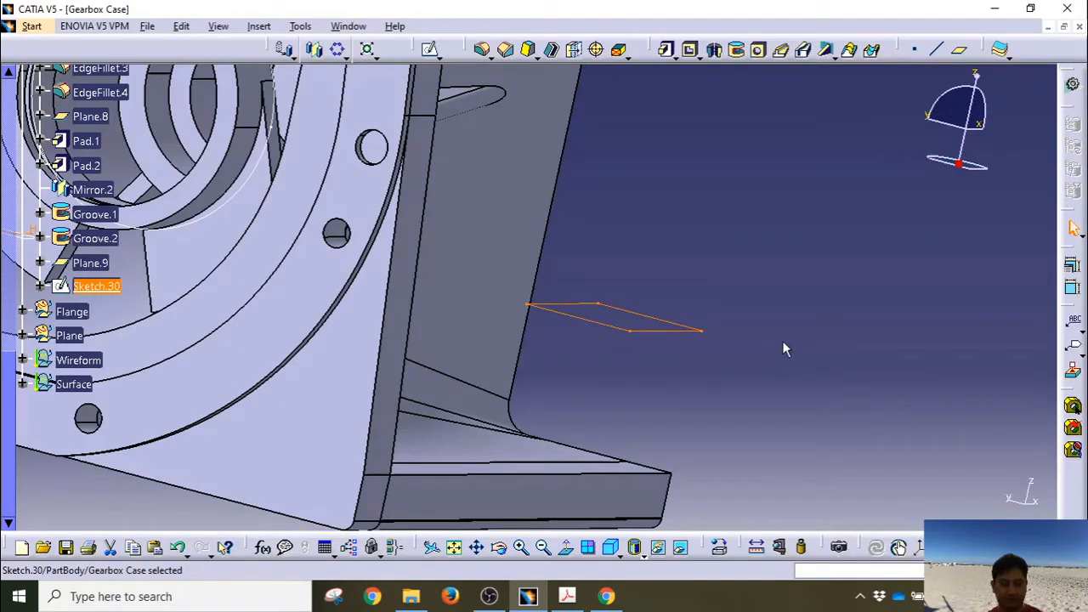
Step: Pad Sketch.30 with 40mm length and -30mm second limit, direction reversed
{"action": "left_click", "coordinate": [668, 49]}
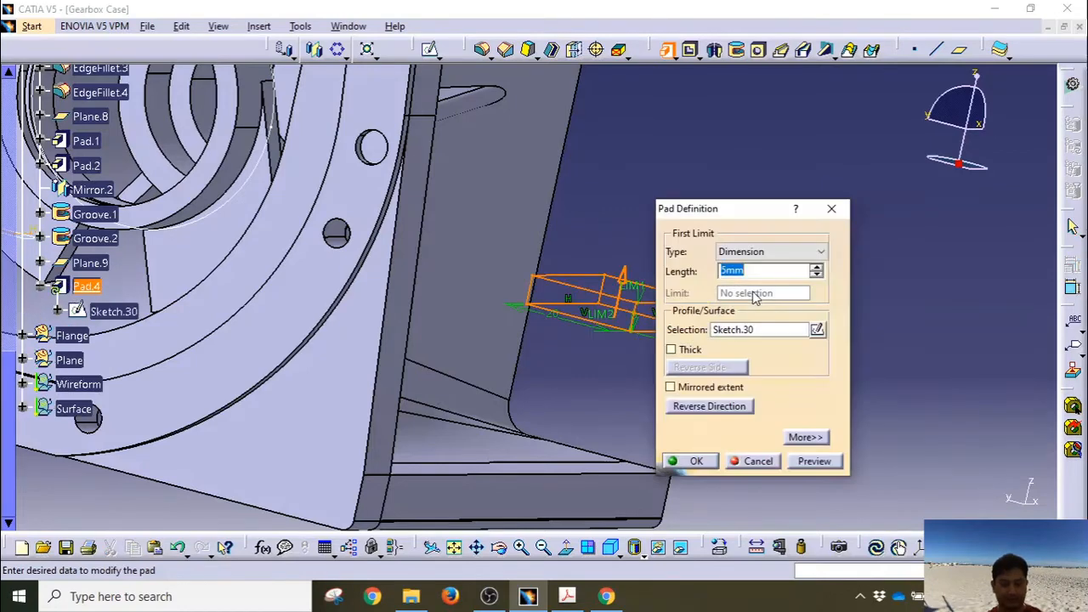
{"action": "left_click", "coordinate": [797, 438]}
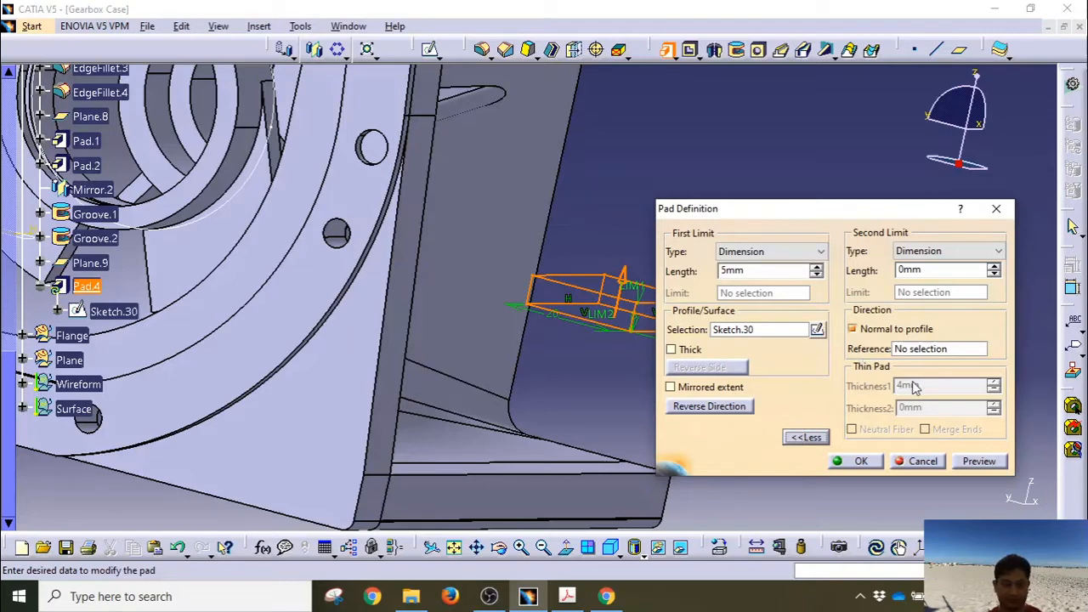
{"action": "left_click", "coordinate": [724, 270]}
{"action": "key", "text": "BackSpace"}
{"action": "type", "text": "40"}
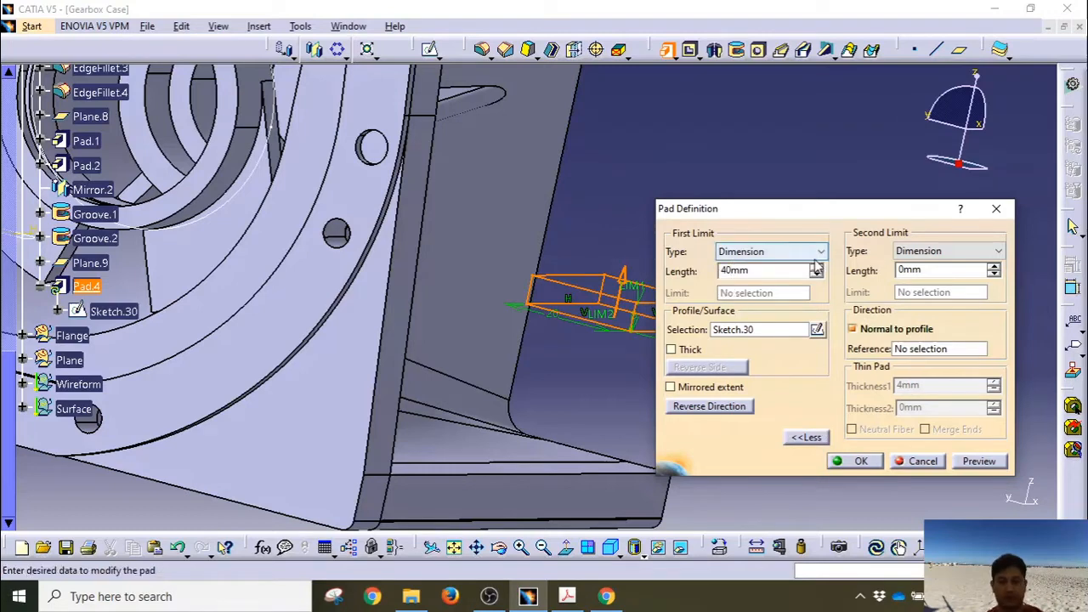
{"action": "left_click", "coordinate": [905, 270]}
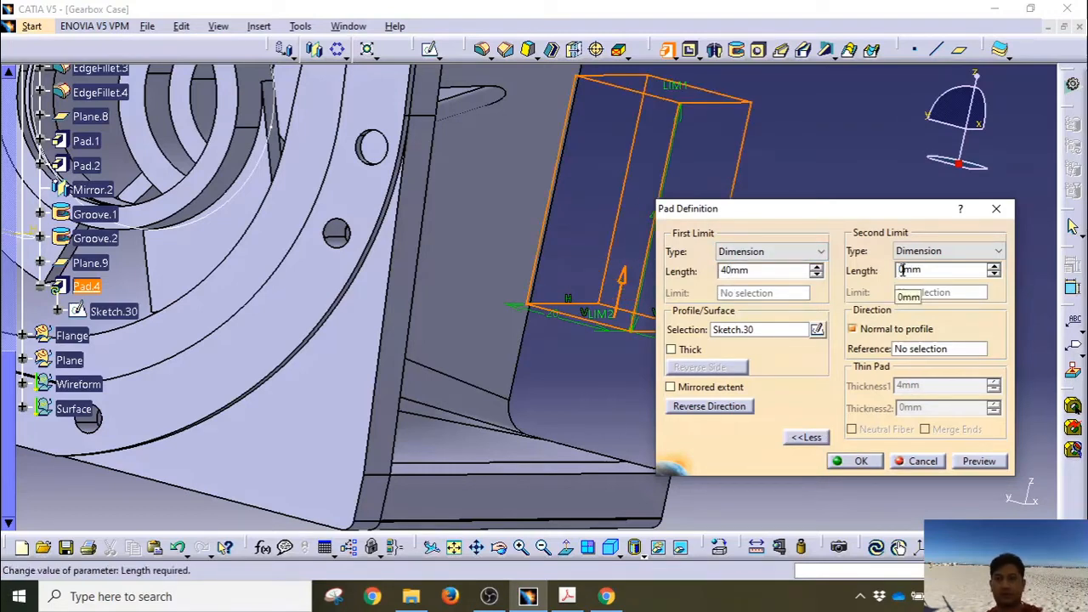
{"action": "type", "text": "-3"}
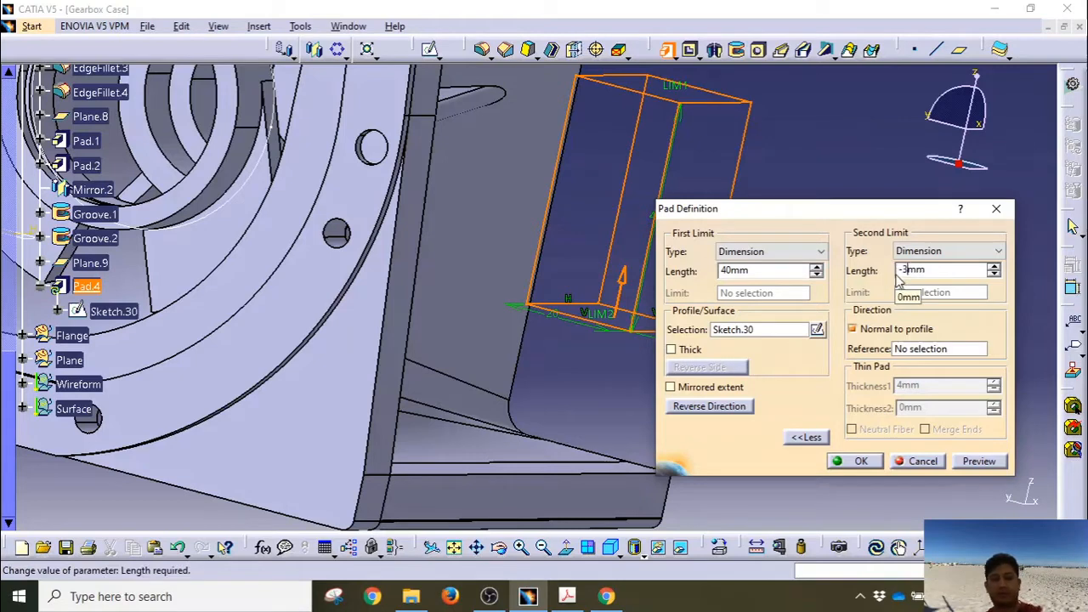
{"action": "type", "text": "0"}
{"action": "key", "text": "Return"}
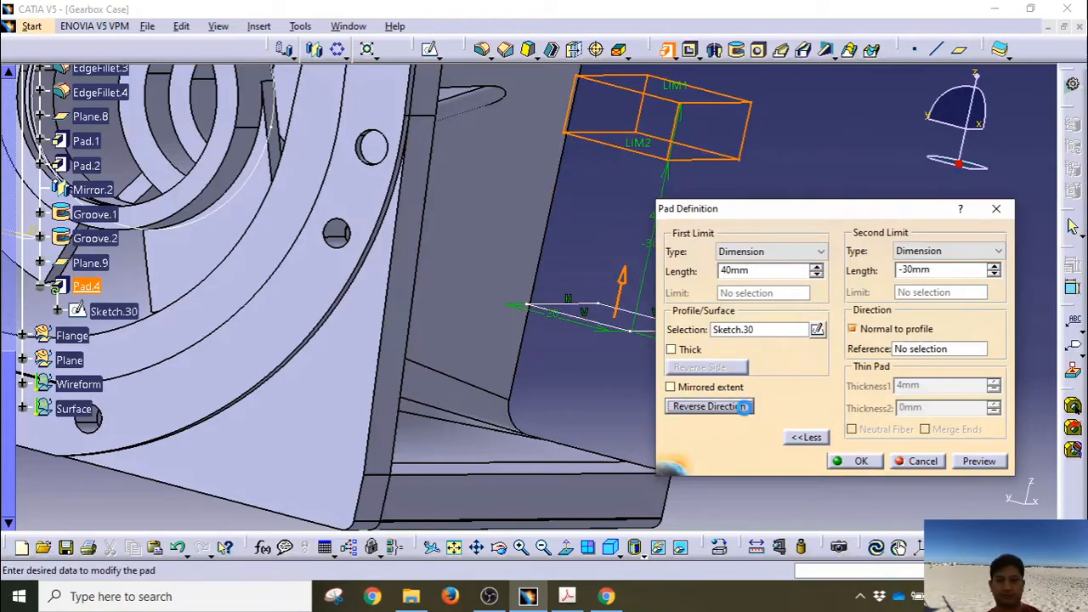
{"action": "left_click", "coordinate": [709, 406]}
{"action": "middle_click_drag", "start_coordinate": [549, 372], "coordinate": [532, 171]}
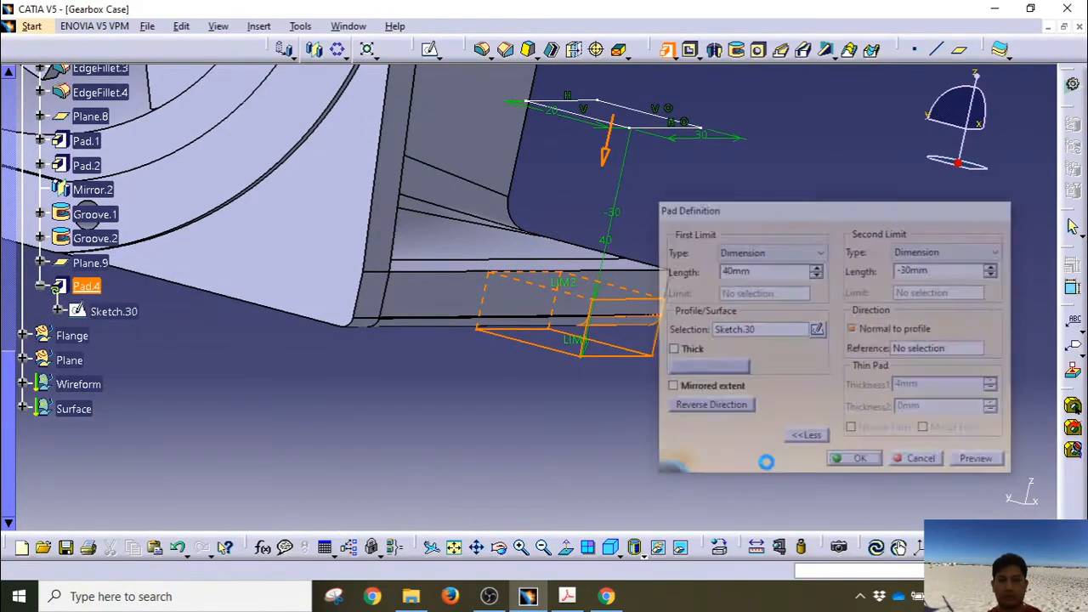
{"action": "middle_click_drag", "start_coordinate": [613, 401], "coordinate": [595, 439]}
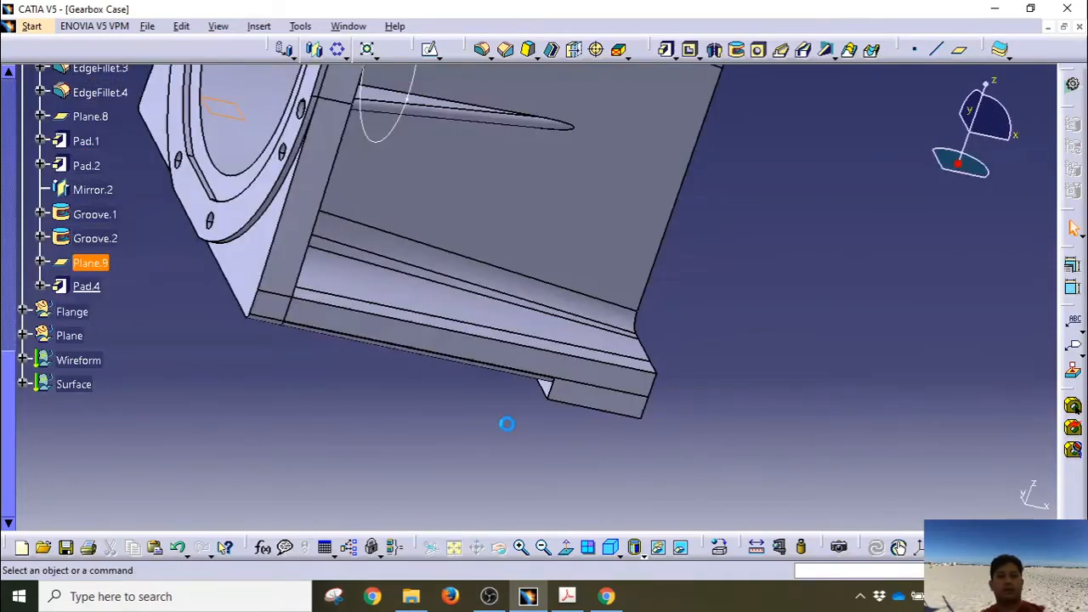
{"action": "middle_click_drag", "start_coordinate": [505, 426], "coordinate": [368, 435]}
{"action": "scroll", "coordinate": [369, 436], "scroll_direction": "up", "scroll_amount": 2}
Step: Open a sketch on Plane.9 and draw a 16mm-diameter circle near Pad.4's corner
{"action": "left_click", "coordinate": [89, 309]}
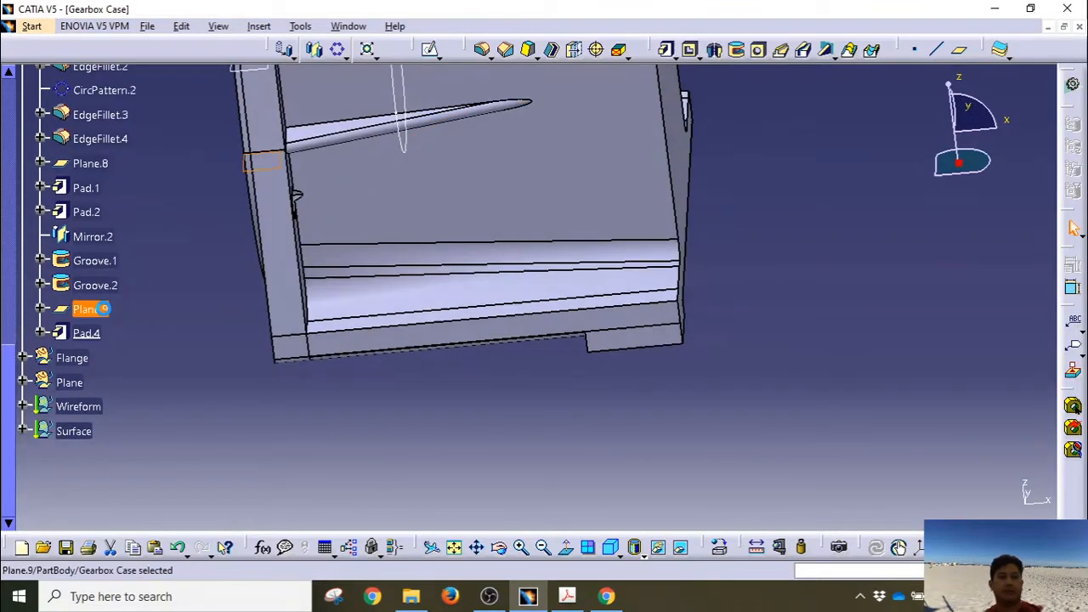
{"action": "left_click", "coordinate": [429, 49]}
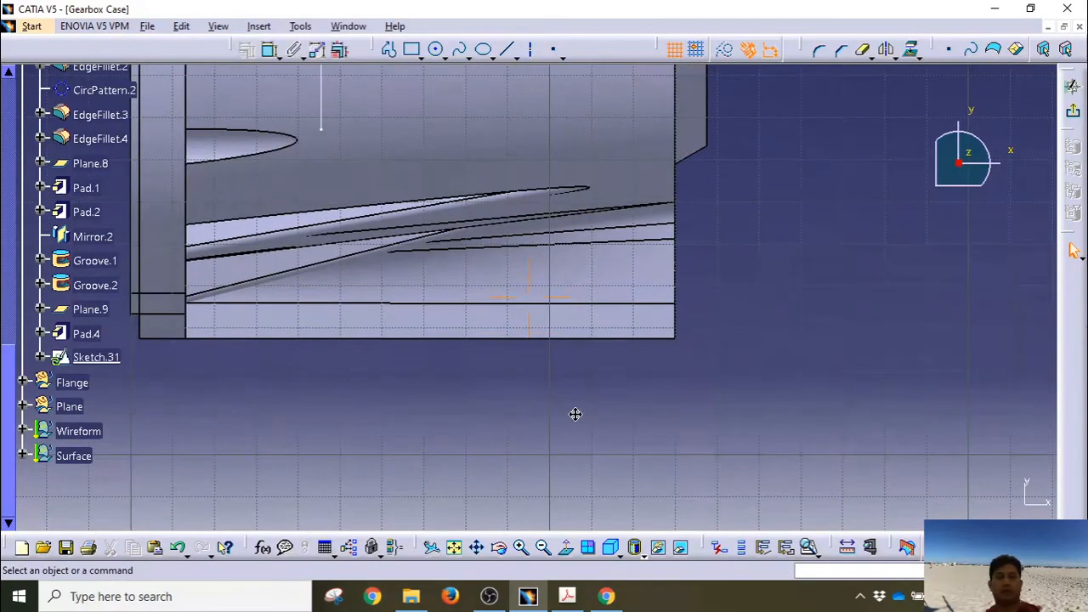
{"action": "middle_click_drag", "start_coordinate": [575, 414], "coordinate": [544, 411]}
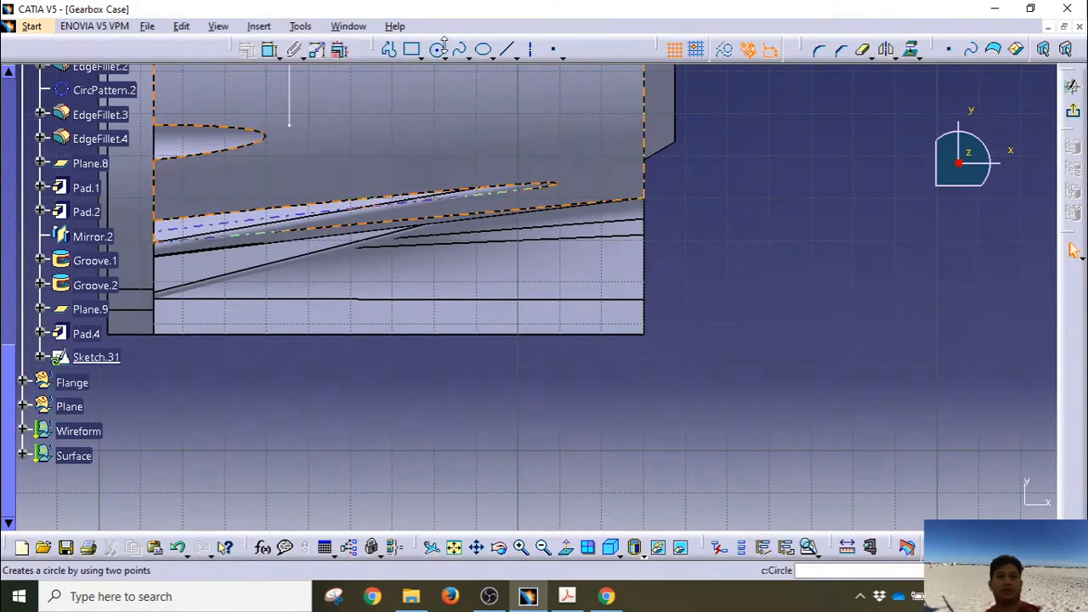
{"action": "left_click", "coordinate": [436, 49]}
{"action": "left_click", "coordinate": [604, 306]}
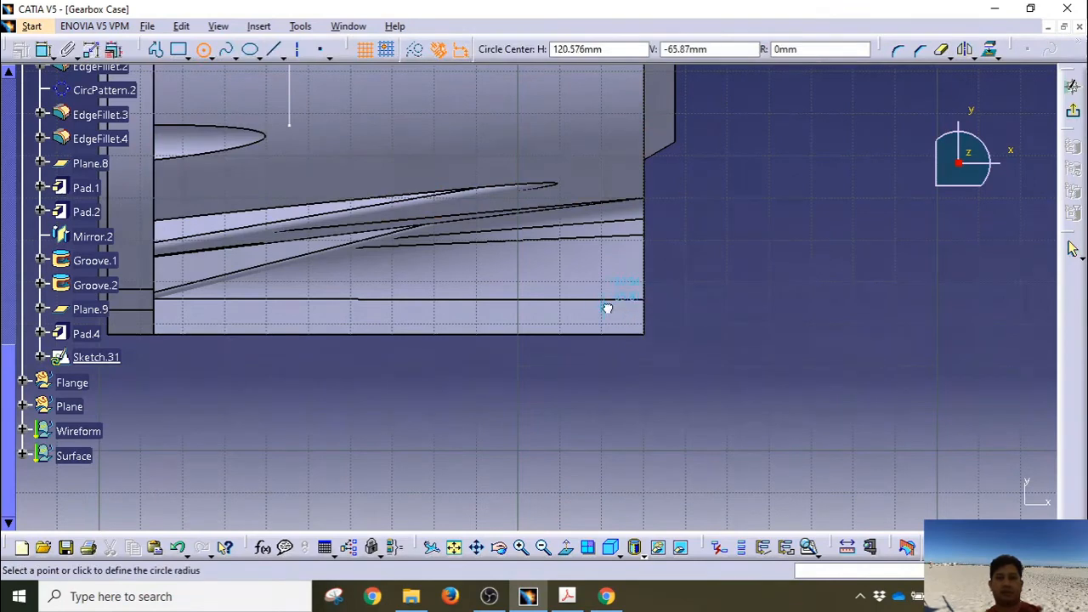
{"action": "left_click", "coordinate": [630, 320]}
{"action": "left_click", "coordinate": [271, 50]}
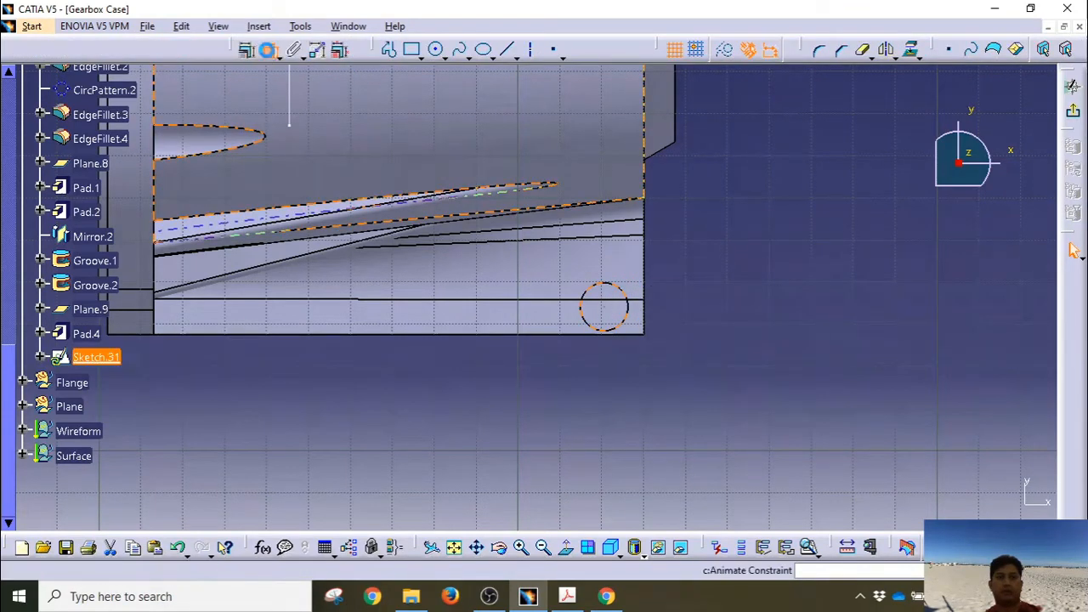
{"action": "left_click", "coordinate": [662, 372]}
{"action": "double_click", "coordinate": [666, 355]}
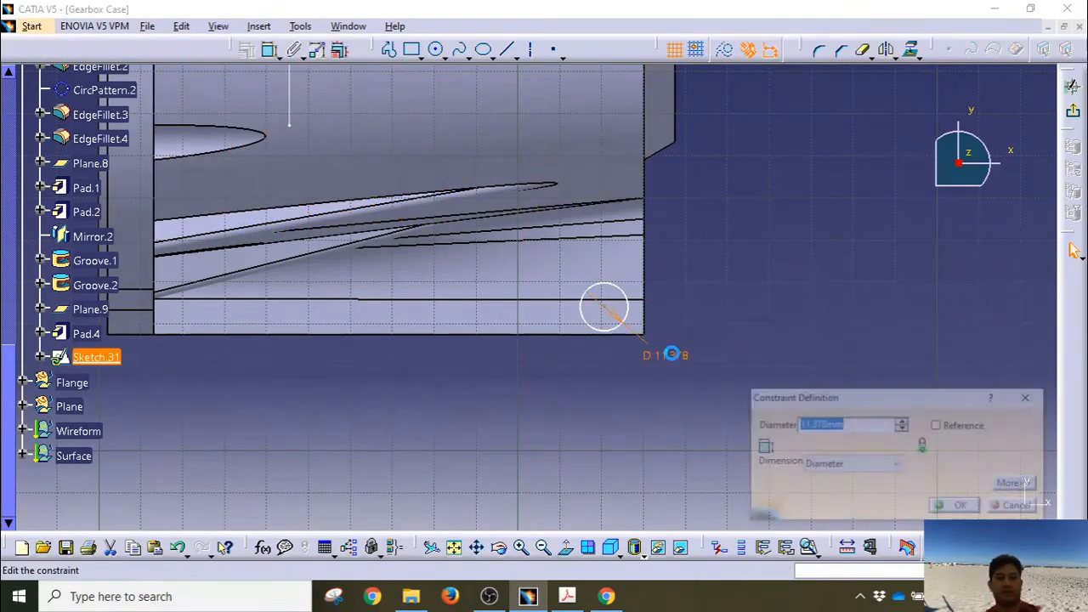
{"action": "type", "text": "16"}
{"action": "key", "text": "Return"}
{"action": "mouse_move", "coordinate": [584, 413]}
{"action": "middle_mouse_down"}
{"action": "mouse_move", "coordinate": [592, 288]}
{"action": "mouse_move", "coordinate": [677, 315]}
{"action": "mouse_move", "coordinate": [677, 347]}
{"action": "middle_mouse_up"}
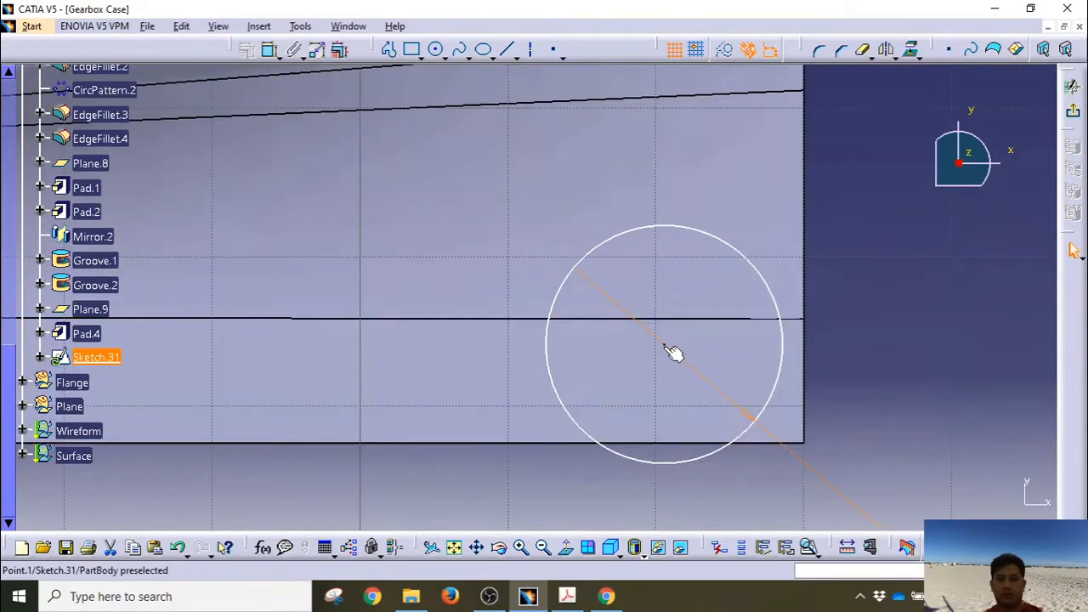
Step: Dimension the circle centre 10mm above the part's bottom edge
{"action": "left_click", "coordinate": [664, 345]}
{"action": "left_click", "coordinate": [759, 443], "text": "ctrl"}
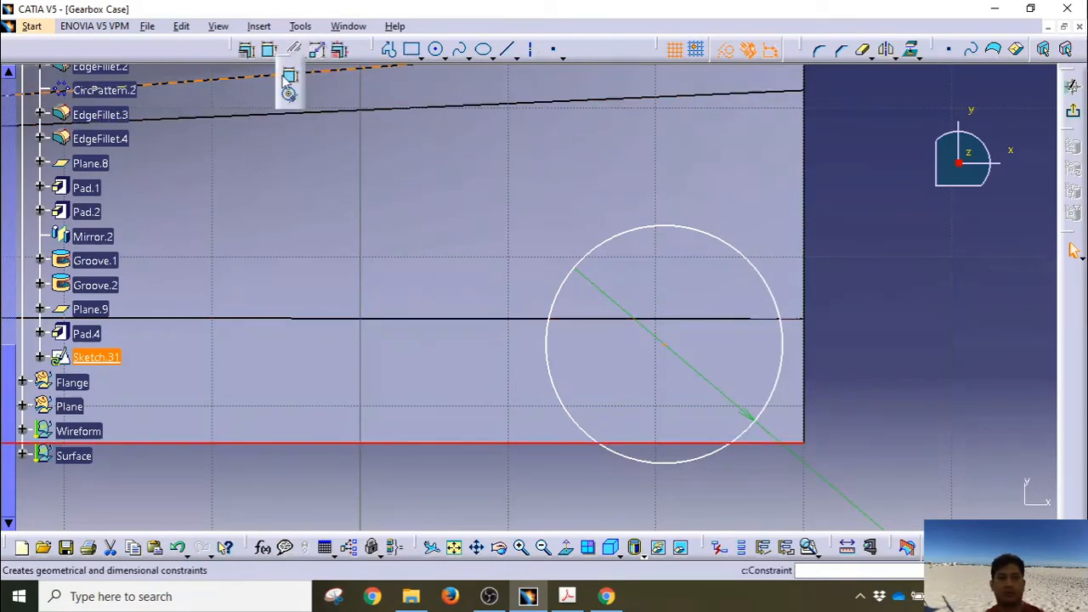
{"action": "left_click", "coordinate": [270, 49]}
{"action": "left_click", "coordinate": [435, 404]}
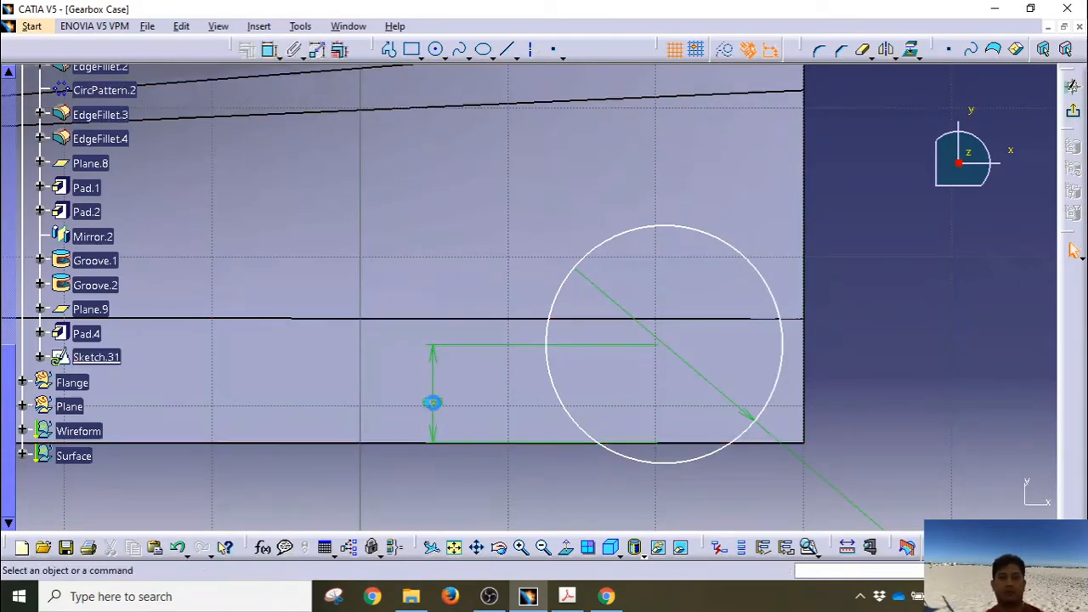
{"action": "double_click", "coordinate": [442, 409]}
{"action": "type", "text": "10"}
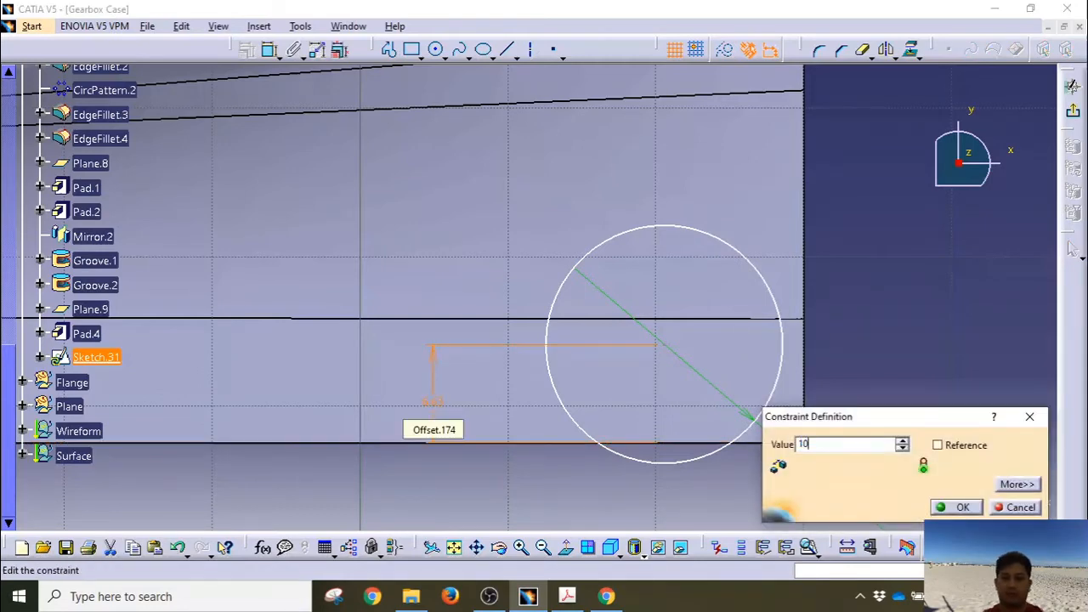
{"action": "key", "text": "Return"}
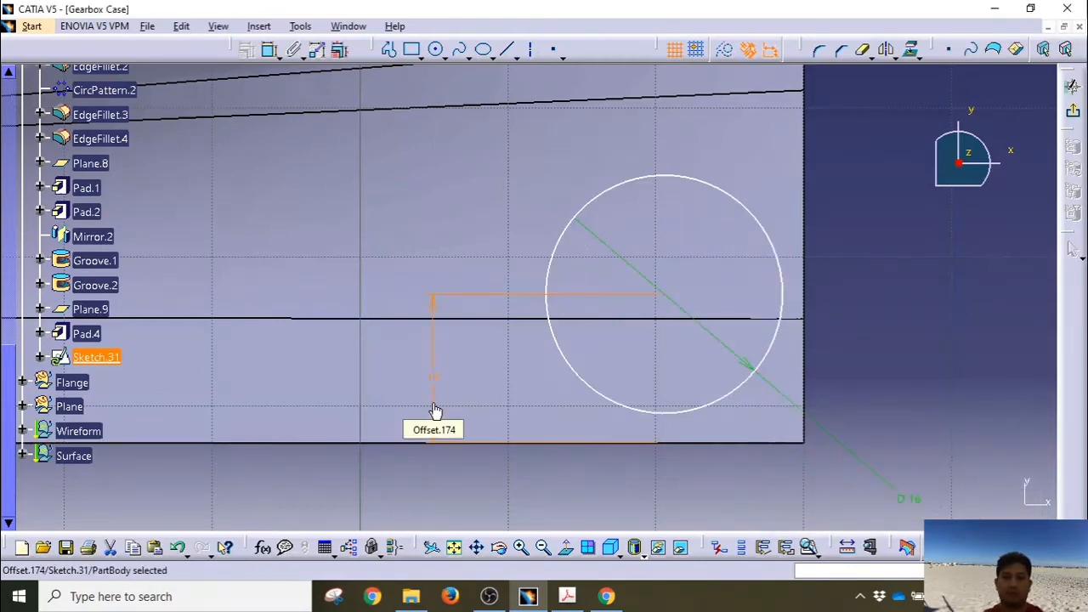
Step: Dimension the circle centre 15mm from the right edge and exit the sketch
{"action": "left_click", "coordinate": [670, 298]}
{"action": "left_click", "coordinate": [807, 276], "text": "ctrl"}
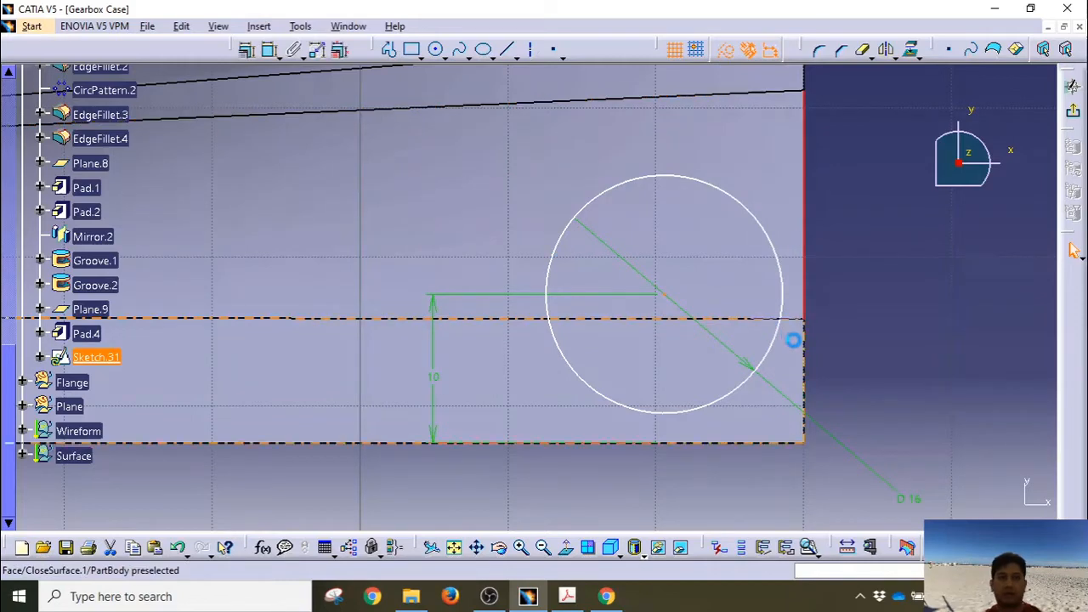
{"action": "left_click", "coordinate": [270, 51]}
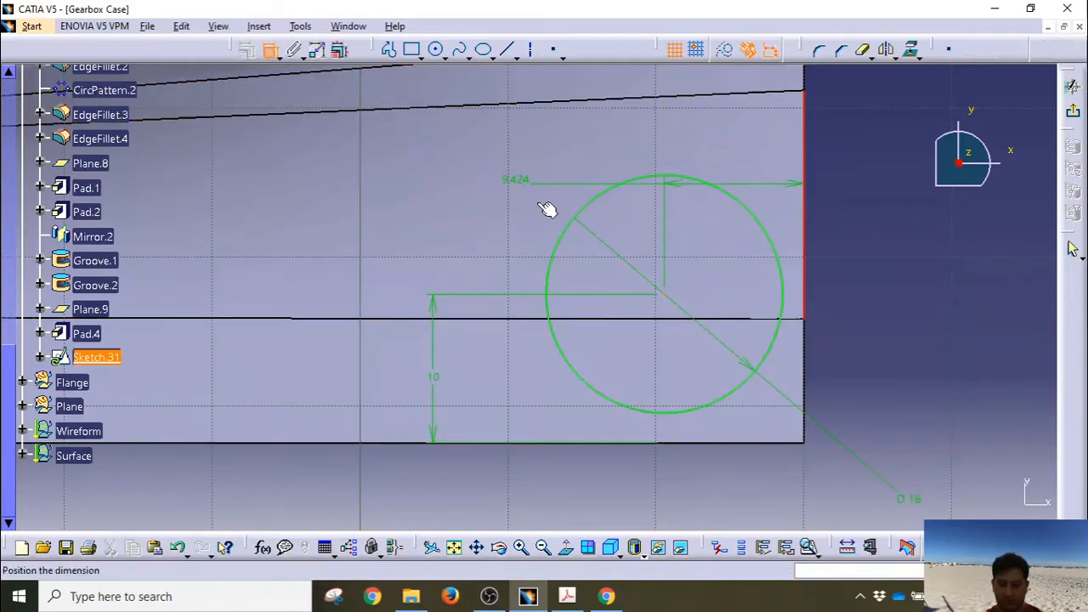
{"action": "left_click", "coordinate": [884, 375]}
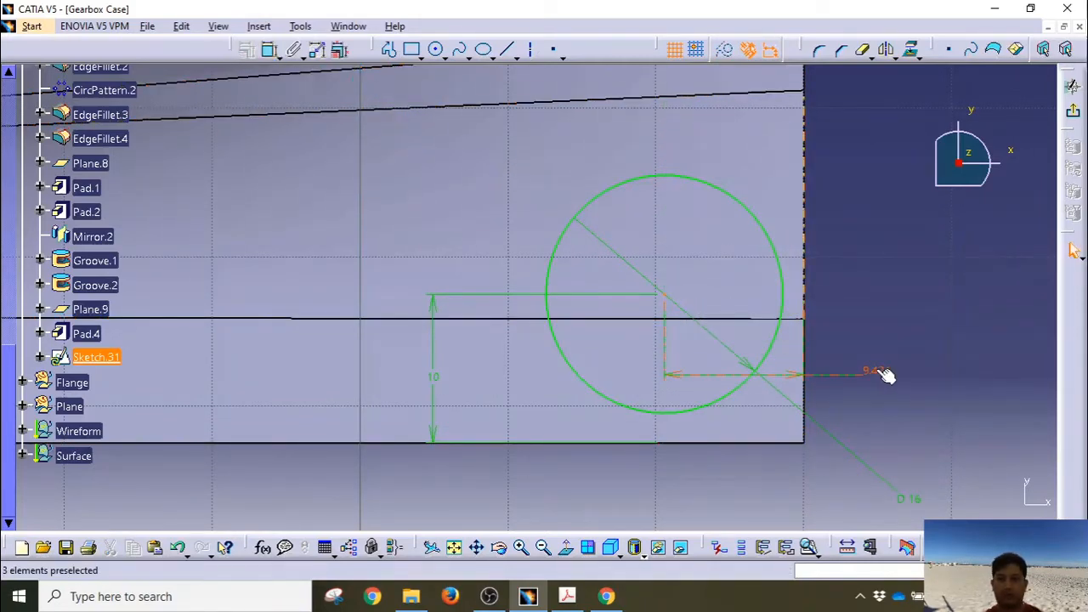
{"action": "double_click", "coordinate": [878, 374]}
{"action": "type", "text": "15"}
{"action": "key", "text": "Return"}
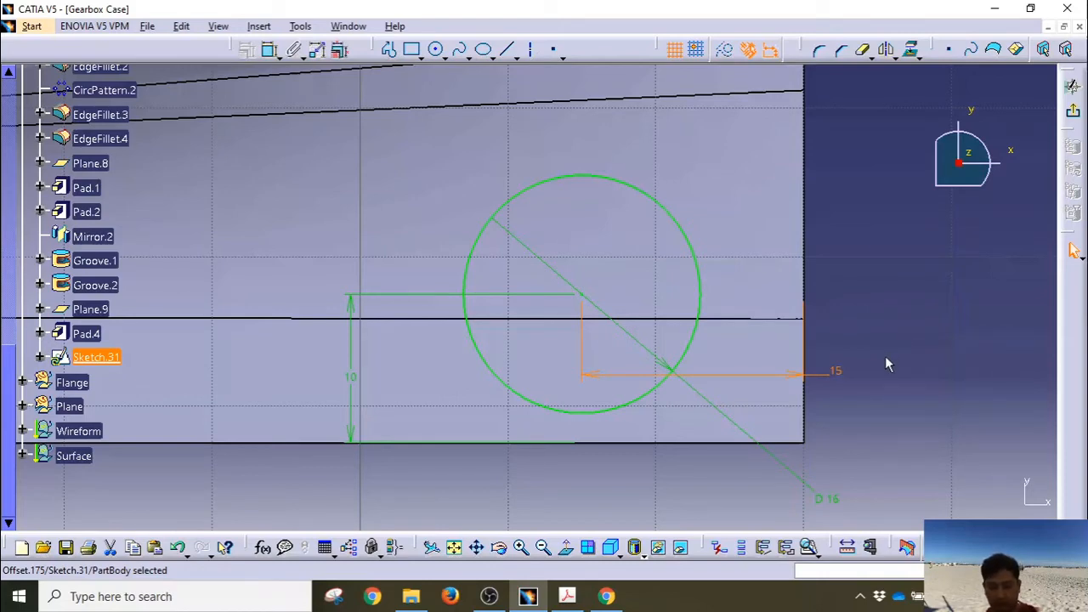
{"action": "left_click", "coordinate": [1073, 110]}
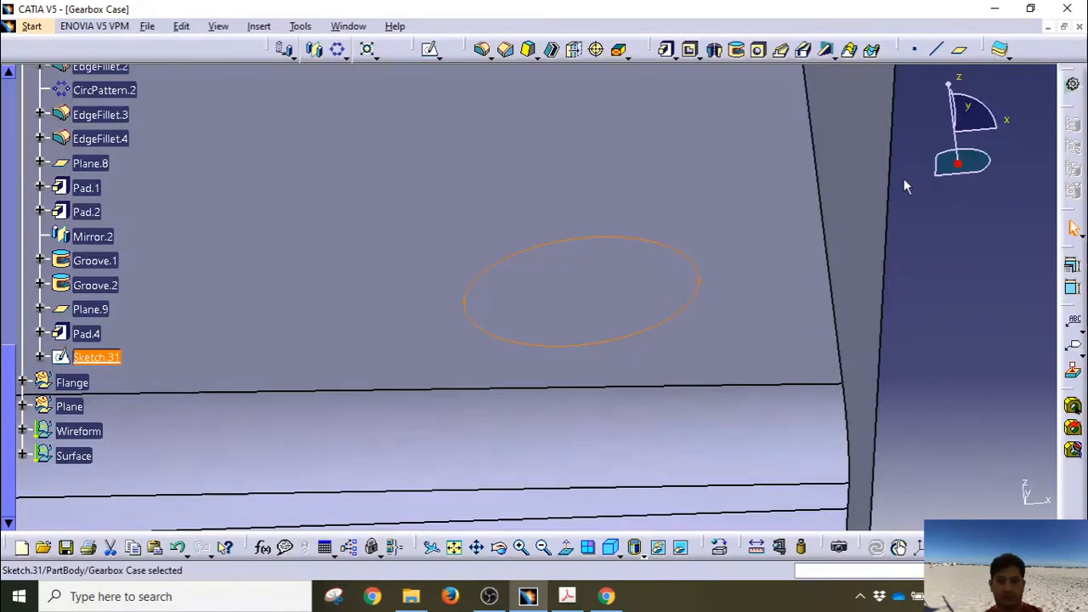
Step: Pocket Sketch.31's 16mm circle 25mm deep into Pad.4
{"action": "middle_click_drag", "start_coordinate": [709, 269], "coordinate": [652, 355]}
{"action": "middle_click_drag", "start_coordinate": [506, 127], "coordinate": [549, 80]}
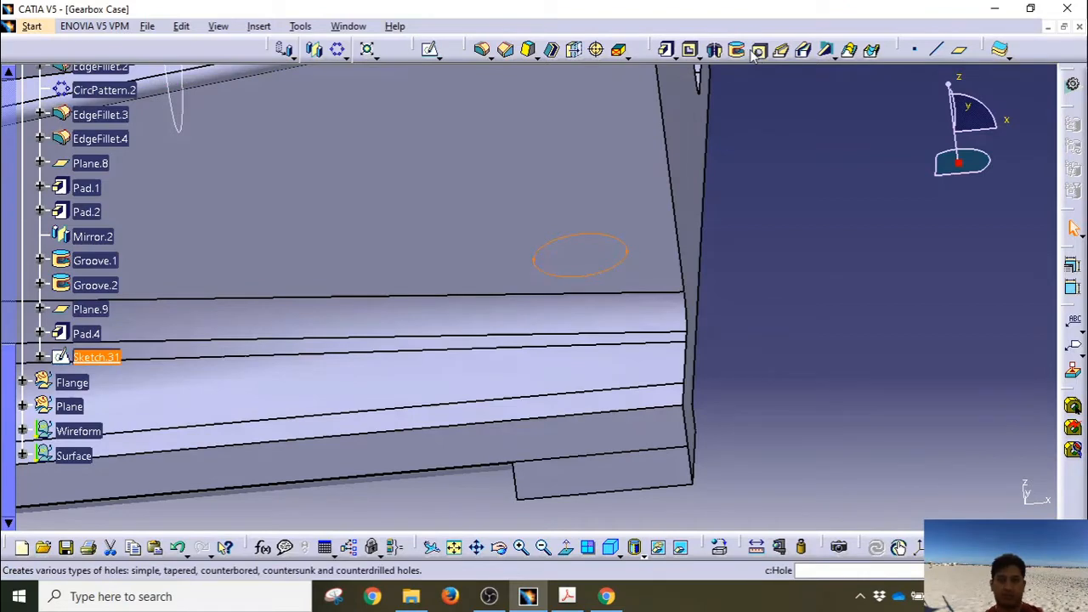
{"action": "left_click", "coordinate": [689, 49]}
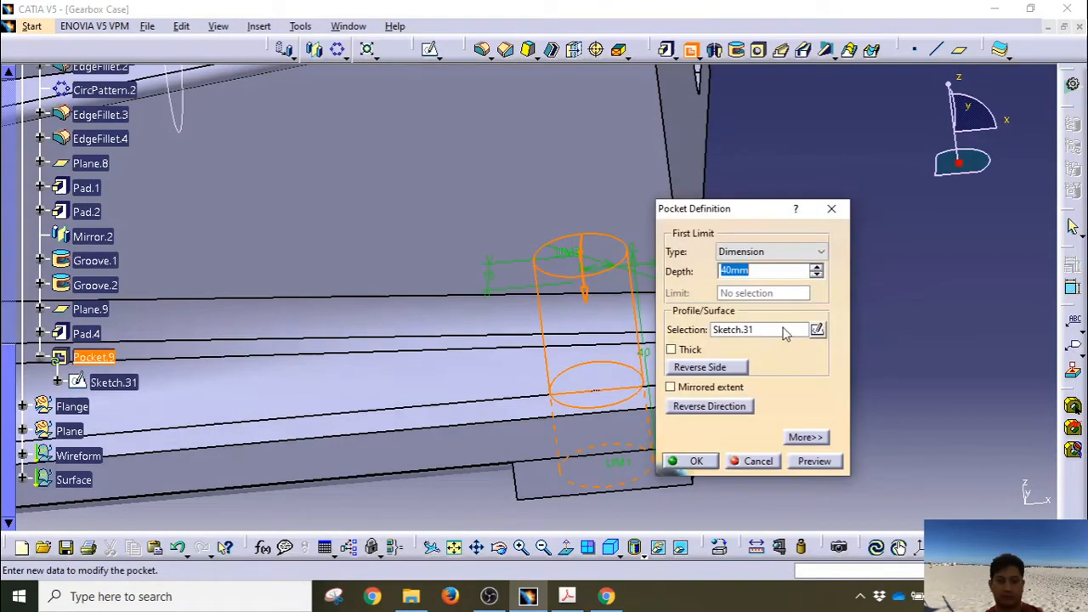
{"action": "type", "text": "25"}
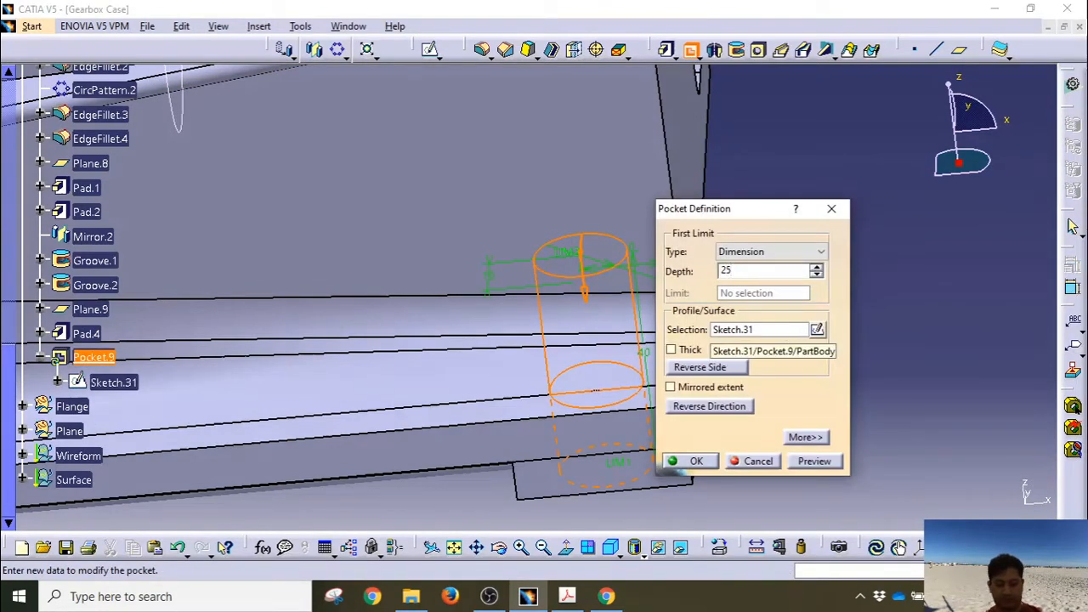
{"action": "left_click", "coordinate": [814, 461]}
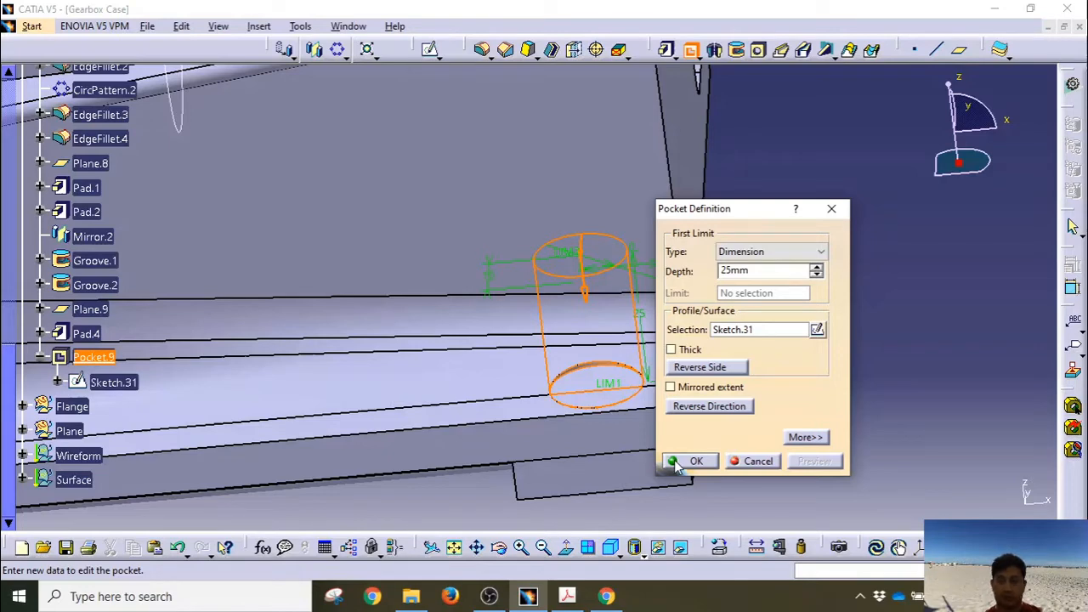
{"action": "left_click", "coordinate": [691, 461]}
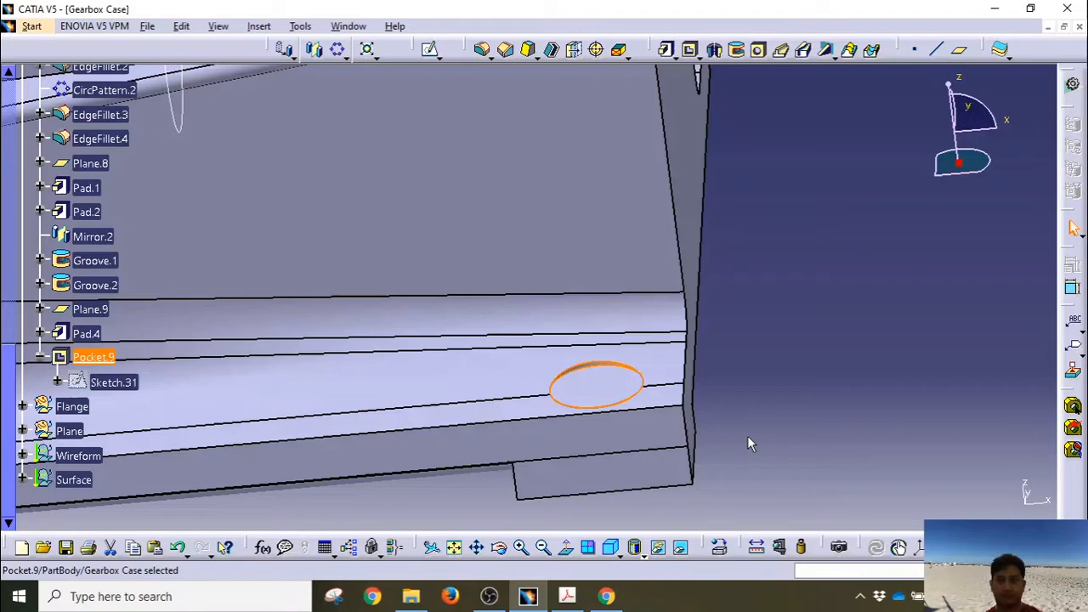
{"action": "left_click", "coordinate": [747, 441]}
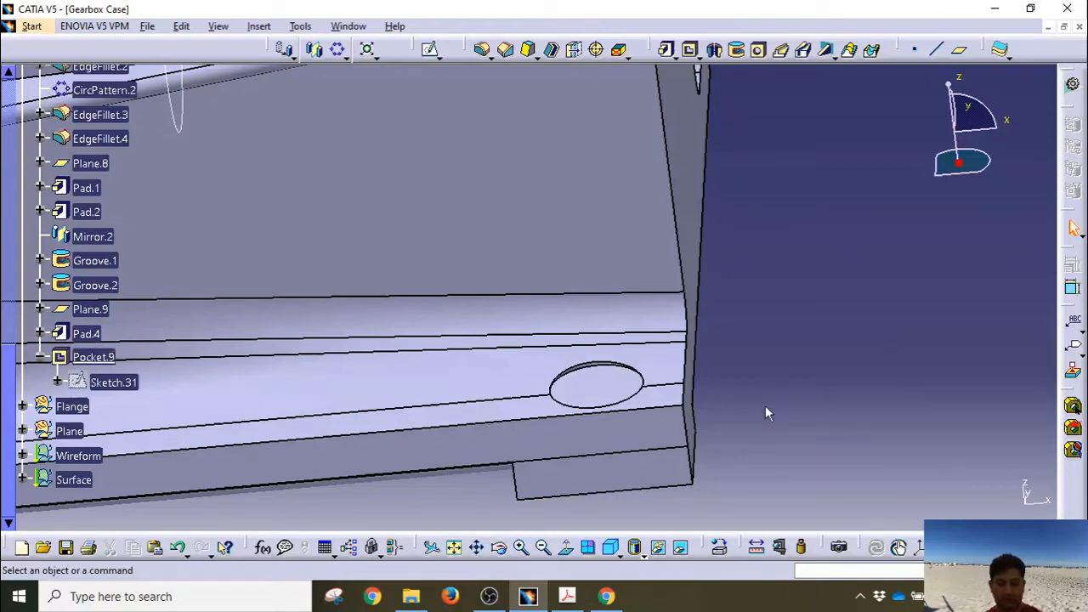
{"action": "left_click", "coordinate": [583, 388]}
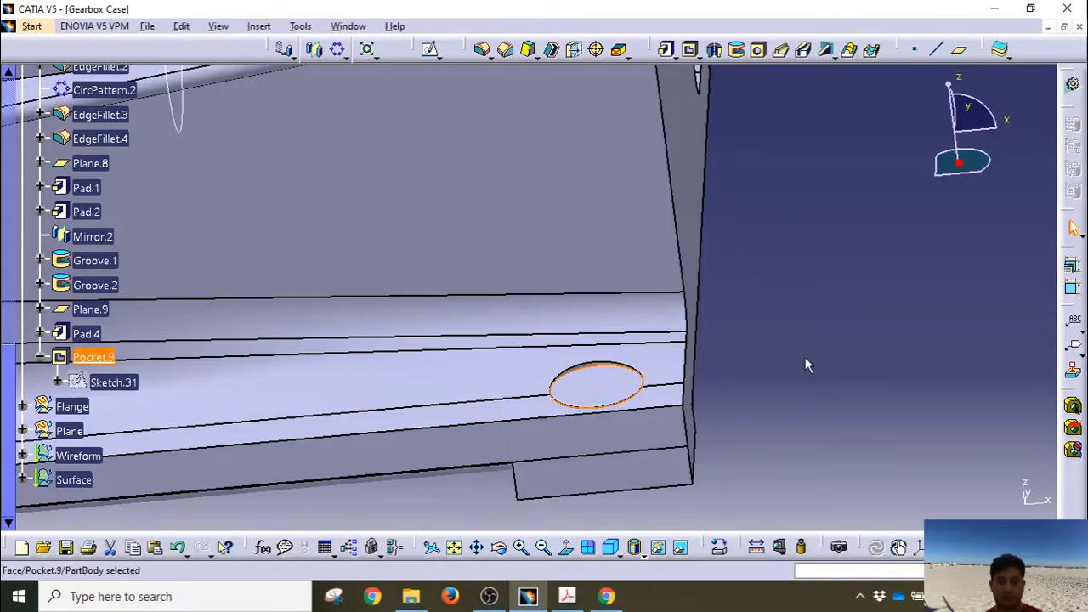
{"action": "middle_click_drag", "start_coordinate": [502, 374], "coordinate": [571, 355]}
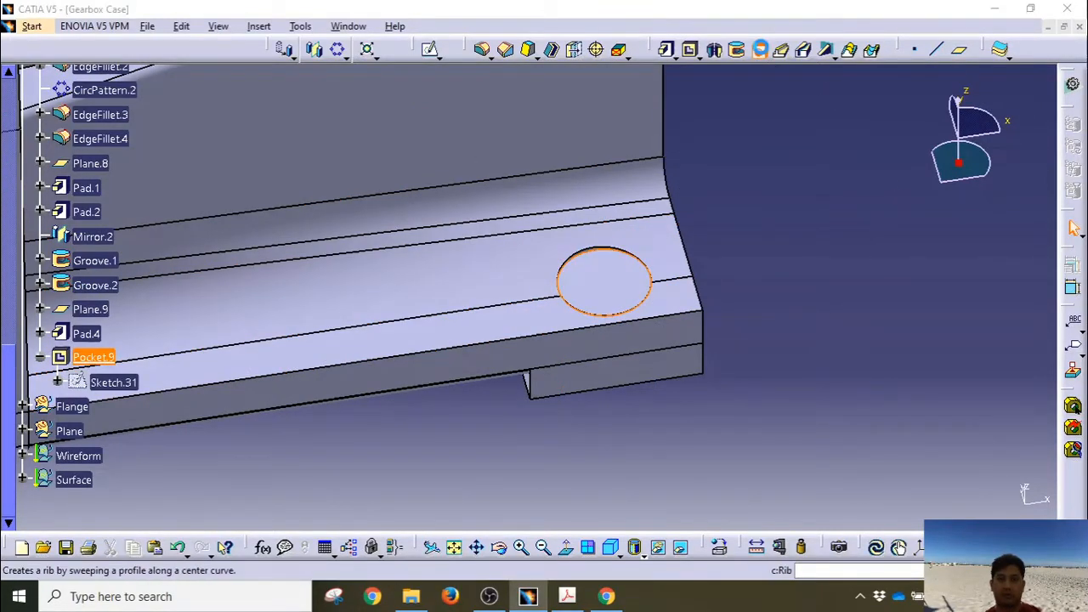
Step: Start a 9mm diameter hole on the pocket face with depth set to Up To Next
{"action": "left_click", "coordinate": [760, 49]}
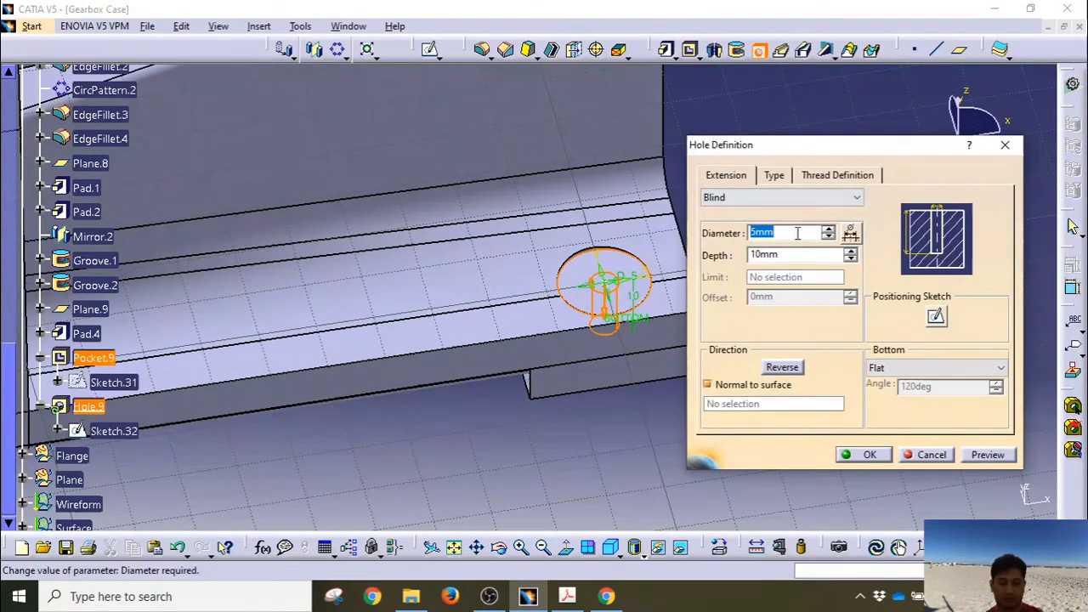
{"action": "type", "text": "9"}
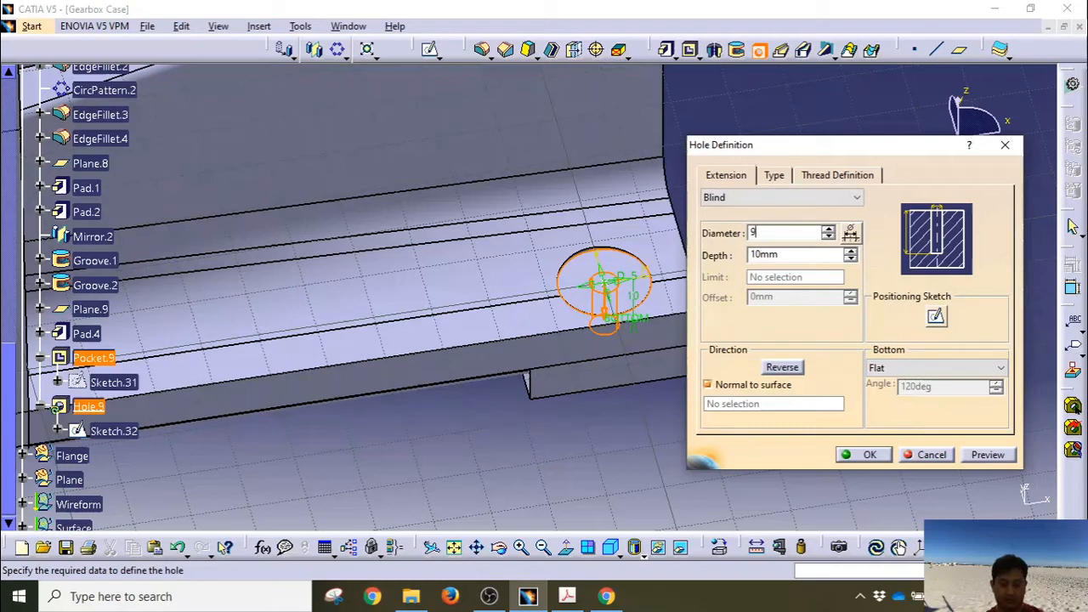
{"action": "left_click", "coordinate": [757, 197]}
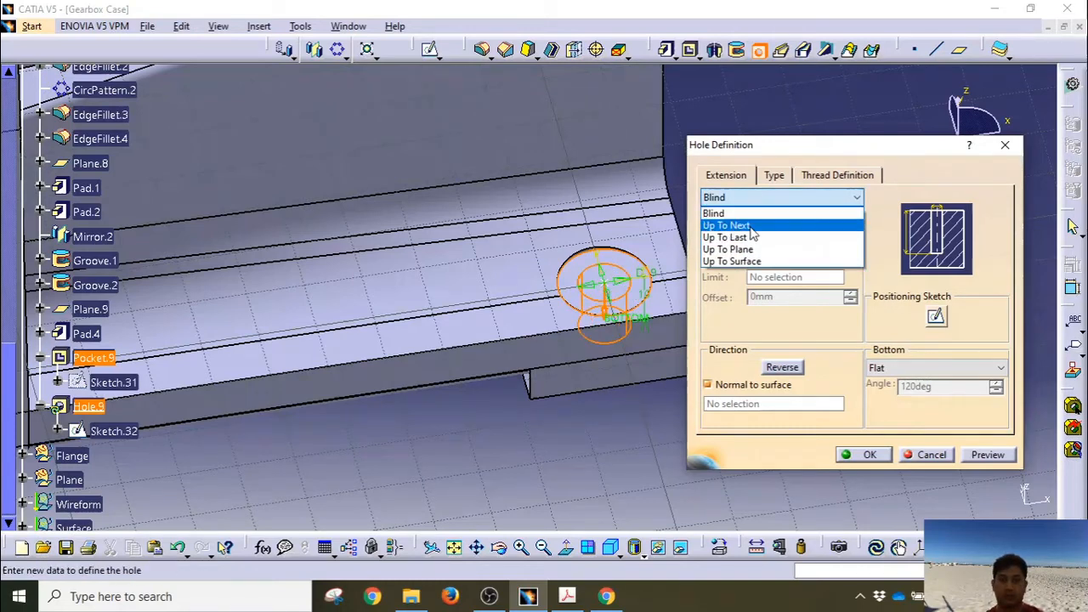
{"action": "left_click", "coordinate": [752, 221]}
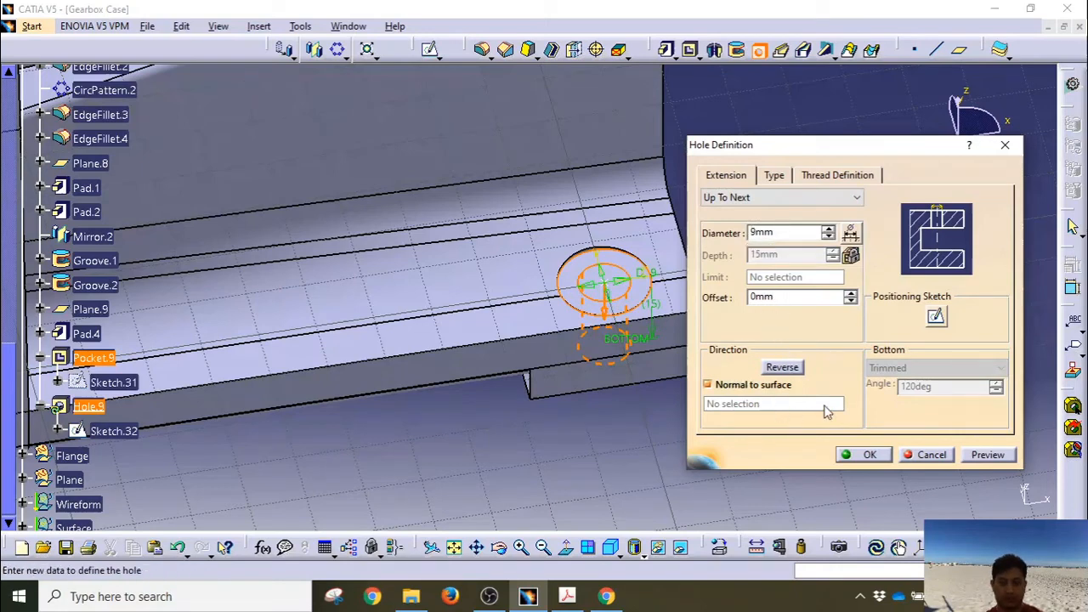
Step: Make the hole centre concentric with the pocket edge and create Hole.9
{"action": "left_click", "coordinate": [935, 317]}
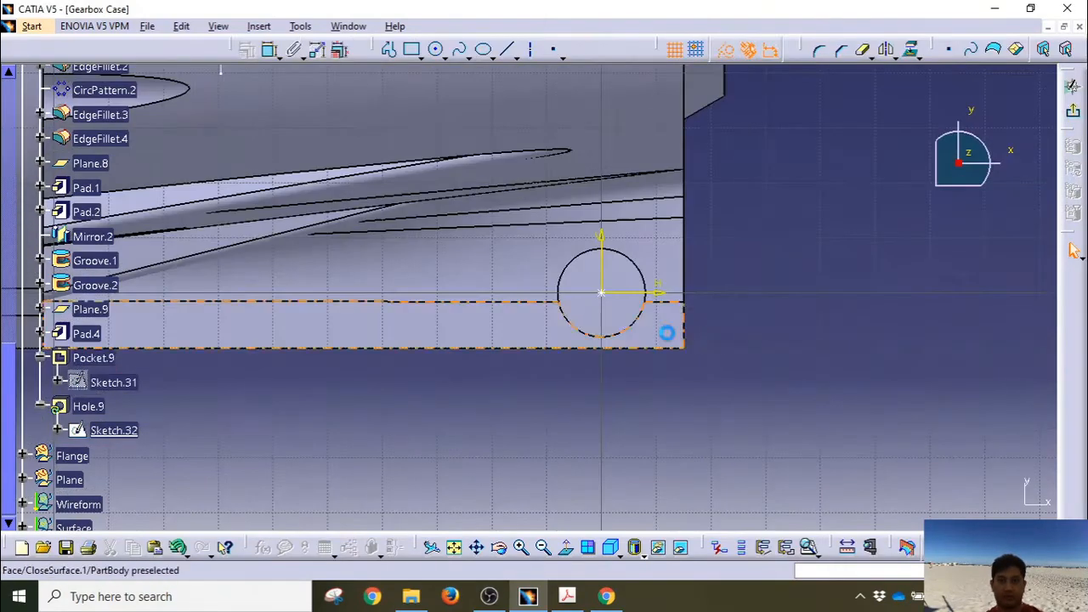
{"action": "middle_click_drag", "start_coordinate": [619, 318], "coordinate": [646, 270]}
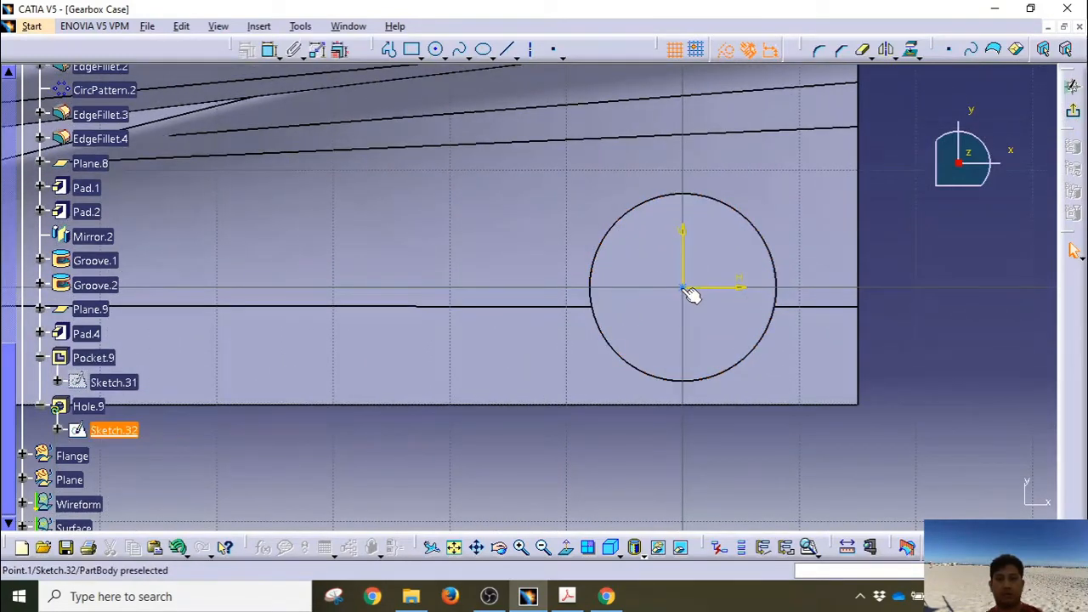
{"action": "double_click", "coordinate": [682, 288]}
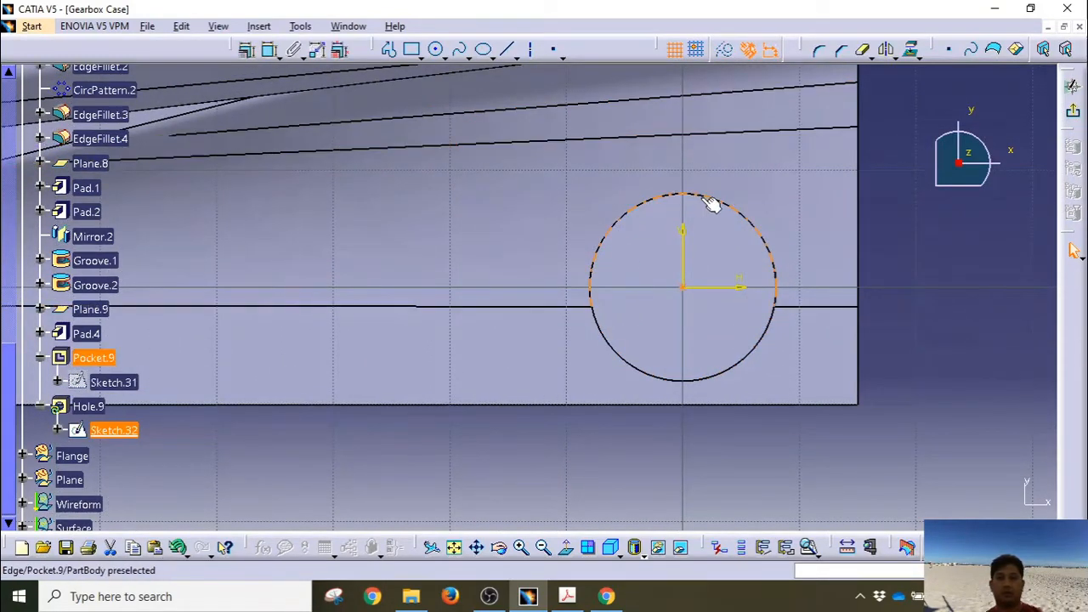
{"action": "left_click", "coordinate": [246, 50]}
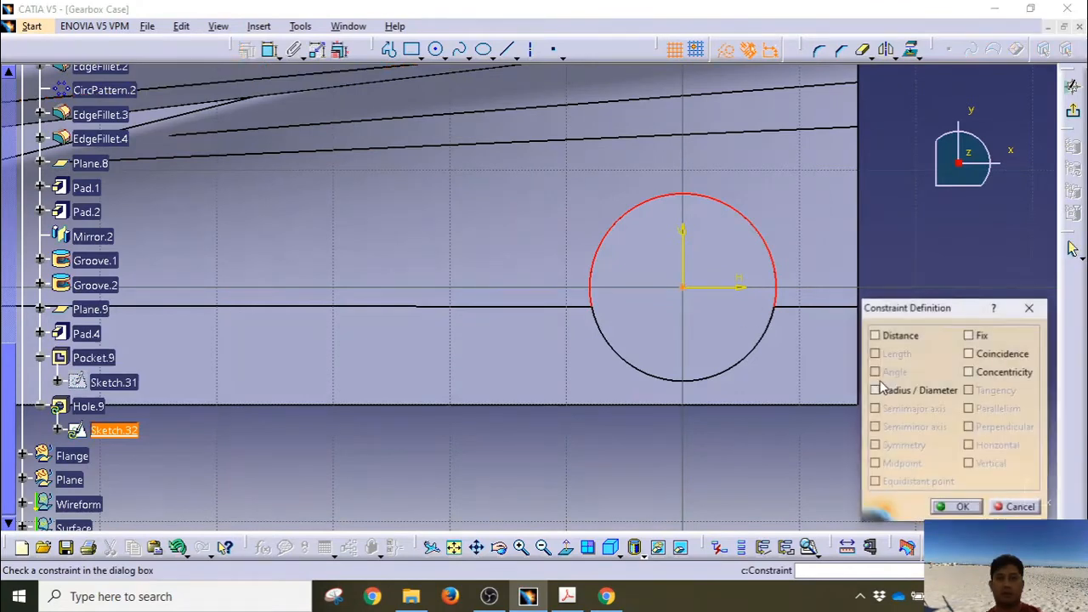
{"action": "left_click", "coordinate": [986, 371]}
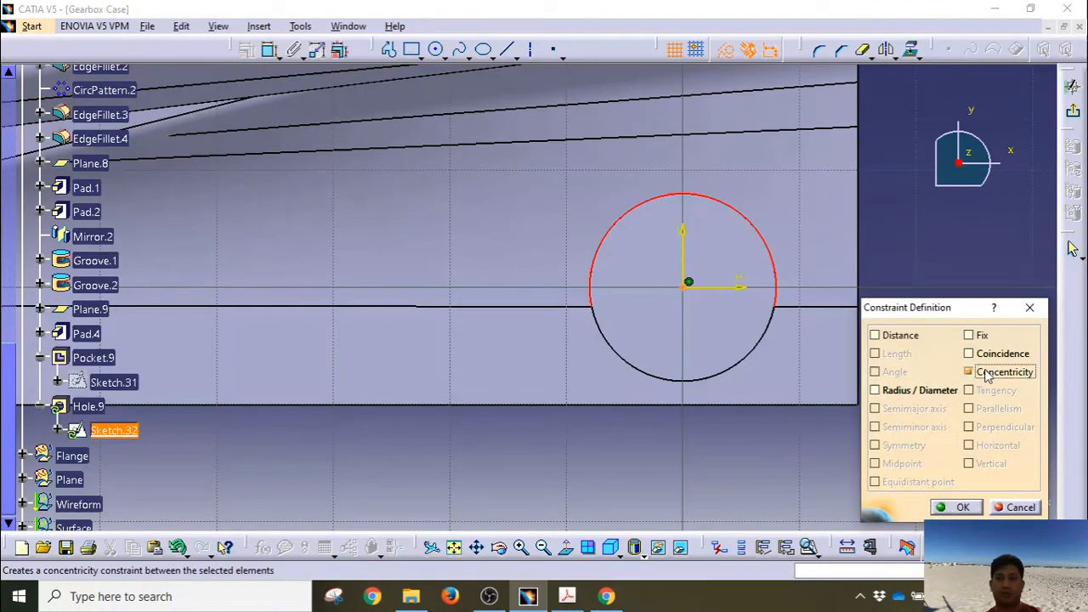
{"action": "left_click", "coordinate": [959, 507]}
{"action": "left_click", "coordinate": [1073, 87]}
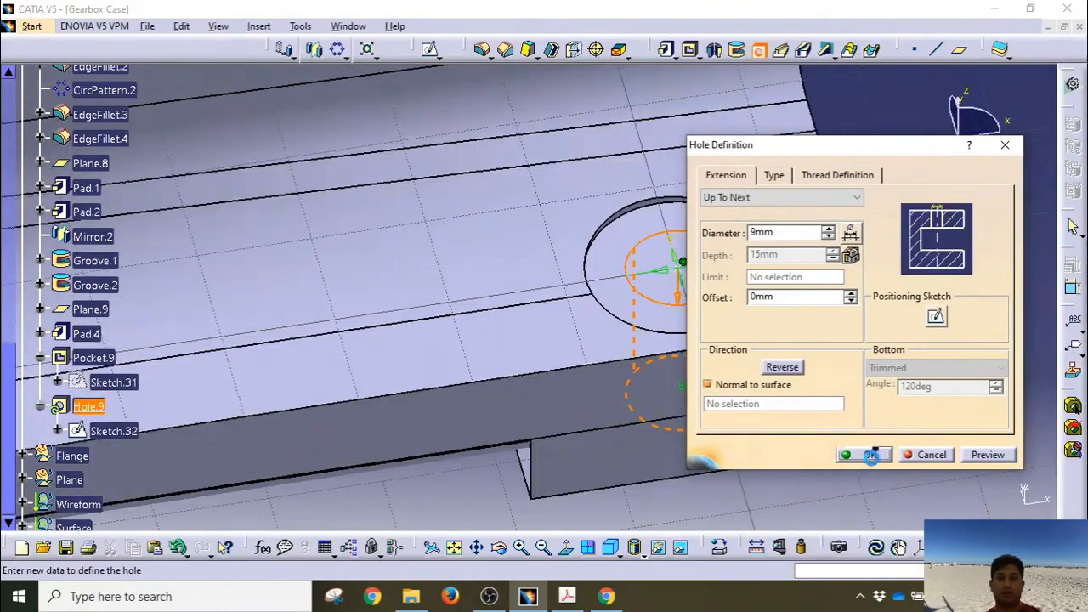
{"action": "left_click", "coordinate": [863, 455]}
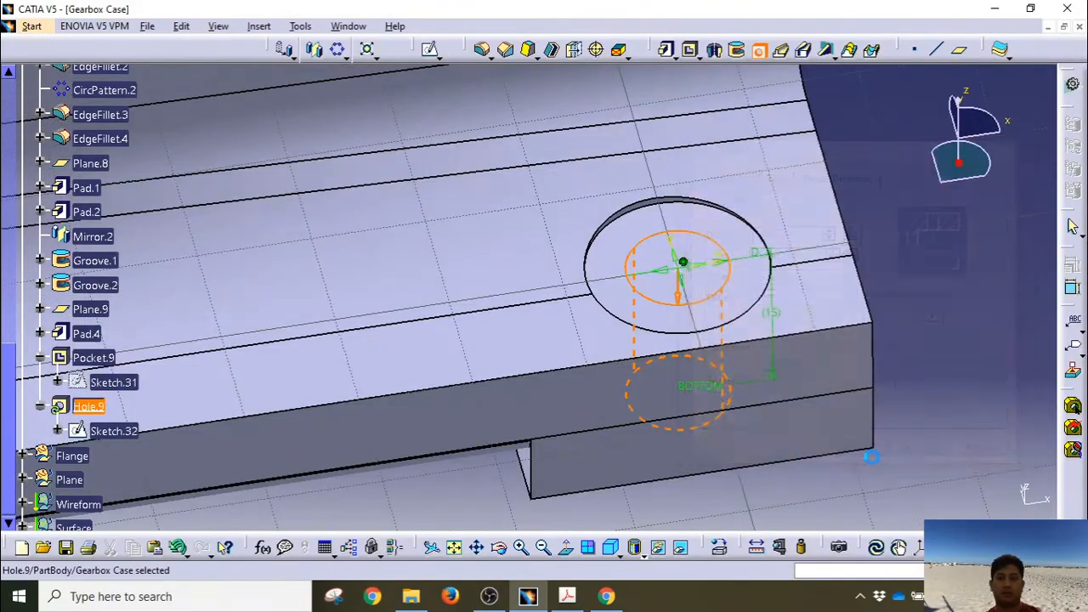
{"action": "middle_click_drag", "start_coordinate": [665, 352], "coordinate": [625, 391]}
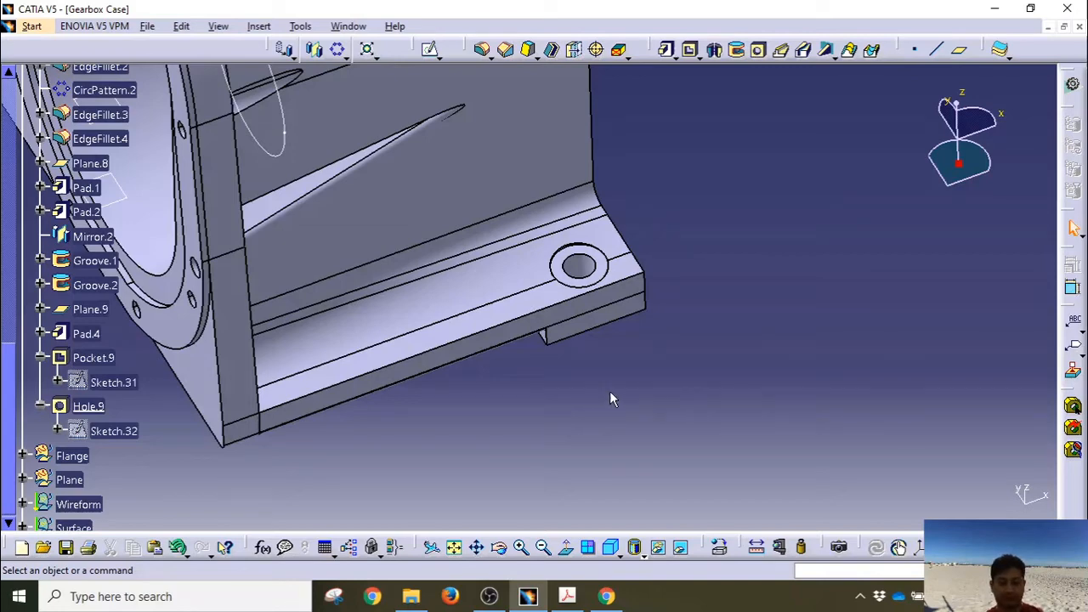
Step: Collapse Hole.9 and Pocket.9 in the tree and select Pad.4, Pocket.9 and Hole.9 together
{"action": "left_click", "coordinate": [41, 406]}
{"action": "left_click", "coordinate": [40, 357]}
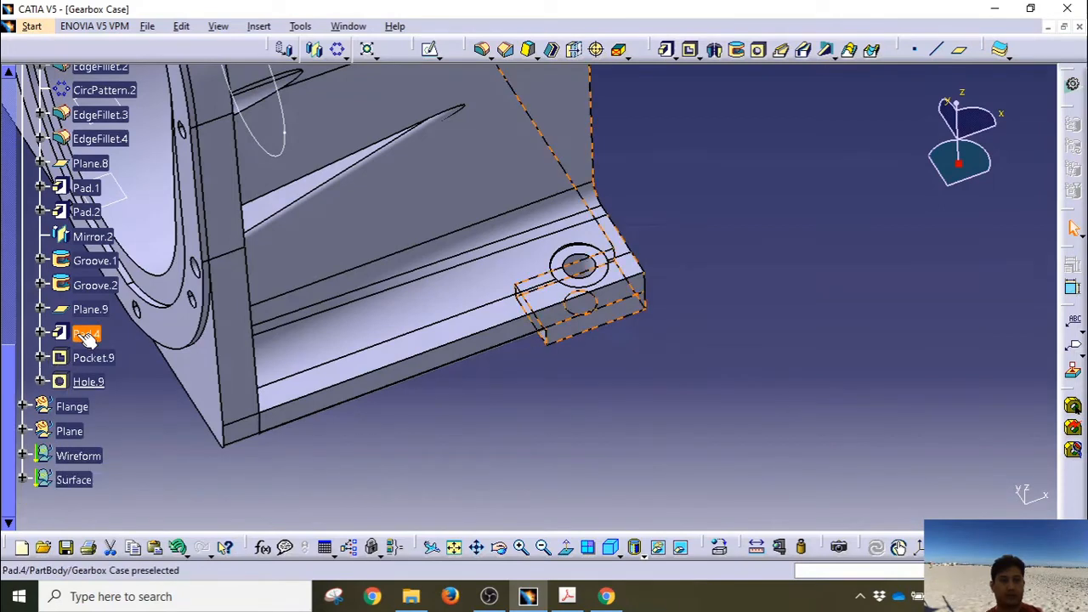
{"action": "left_click", "coordinate": [85, 334]}
{"action": "left_click", "coordinate": [87, 382], "text": "ctrl"}
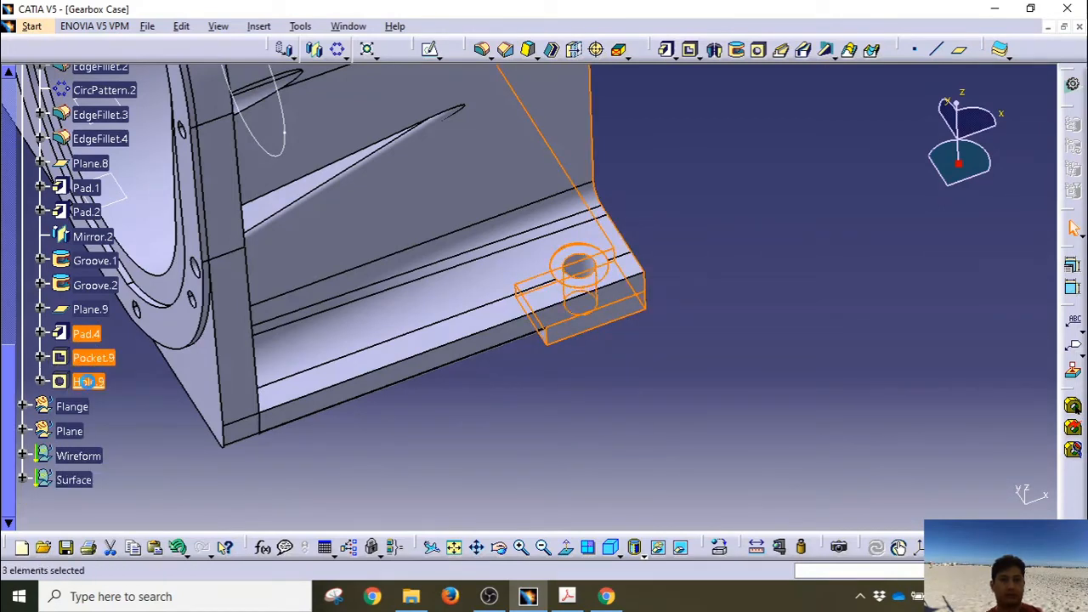
{"action": "middle_click_drag", "start_coordinate": [737, 389], "coordinate": [266, 341]}
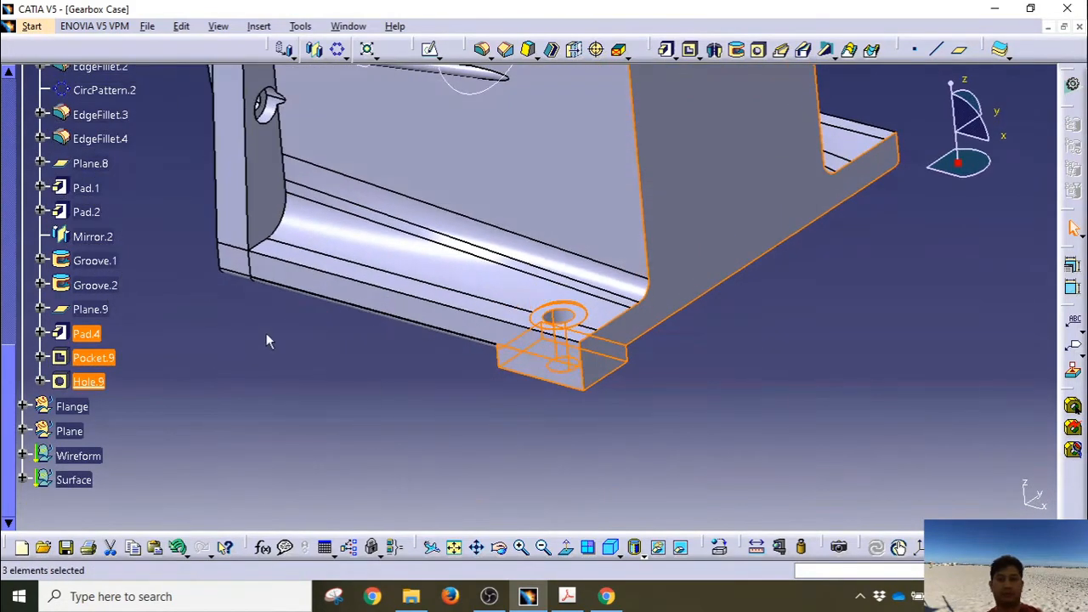
{"action": "left_click", "coordinate": [276, 374]}
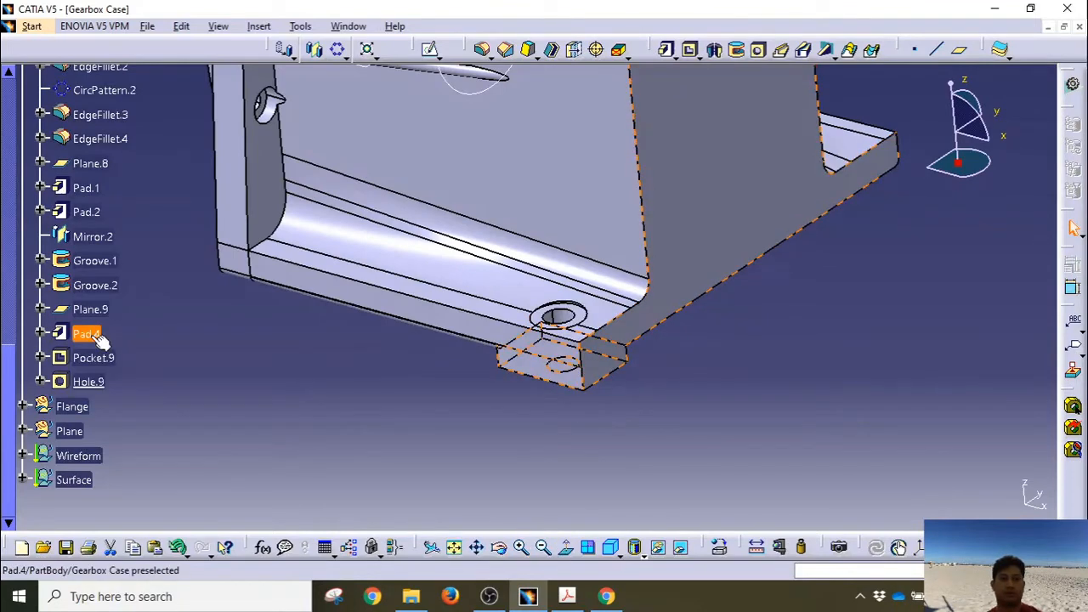
{"action": "left_click", "coordinate": [96, 336]}
{"action": "left_click", "coordinate": [110, 364]}
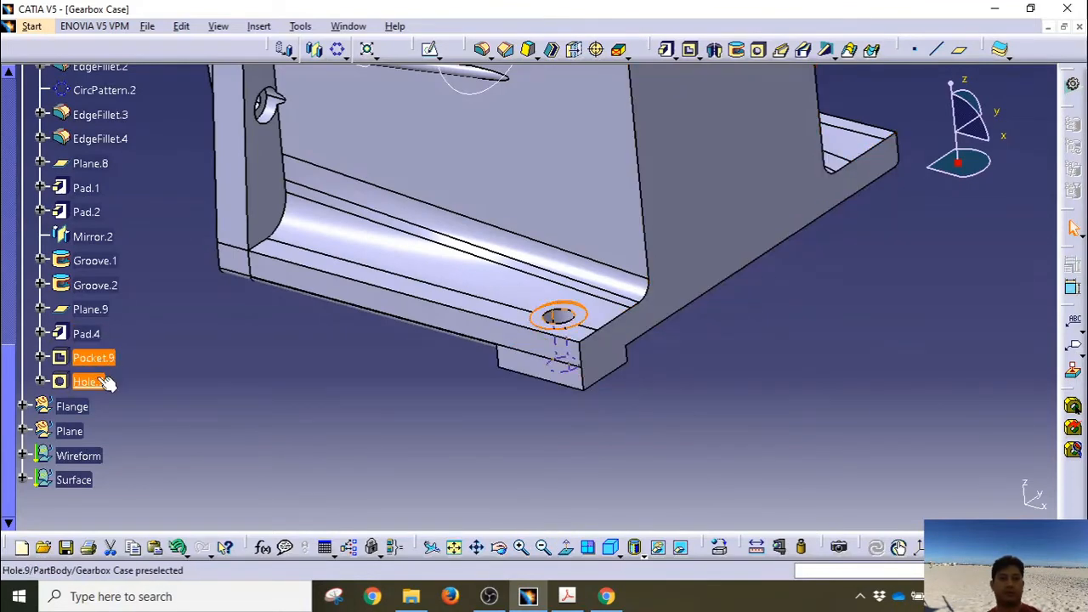
{"action": "left_click", "coordinate": [103, 383]}
{"action": "left_click", "coordinate": [85, 333], "text": "ctrl"}
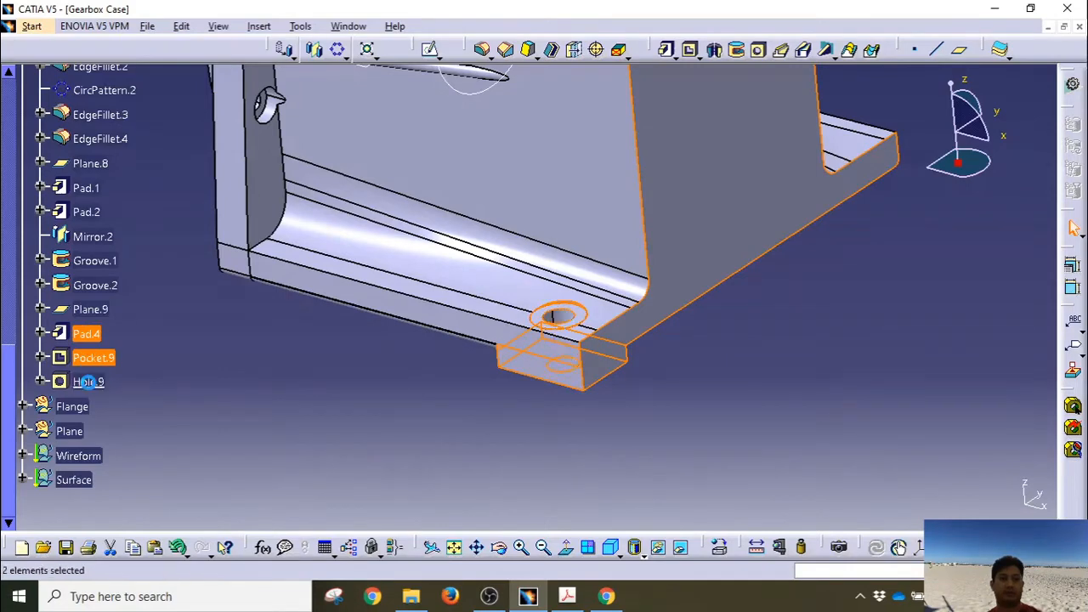
{"action": "left_click", "coordinate": [93, 357], "text": "ctrl"}
Step: Start a rectangular pattern with 2 instances over a 90mm length along the X Axis
{"action": "left_click", "coordinate": [341, 55]}
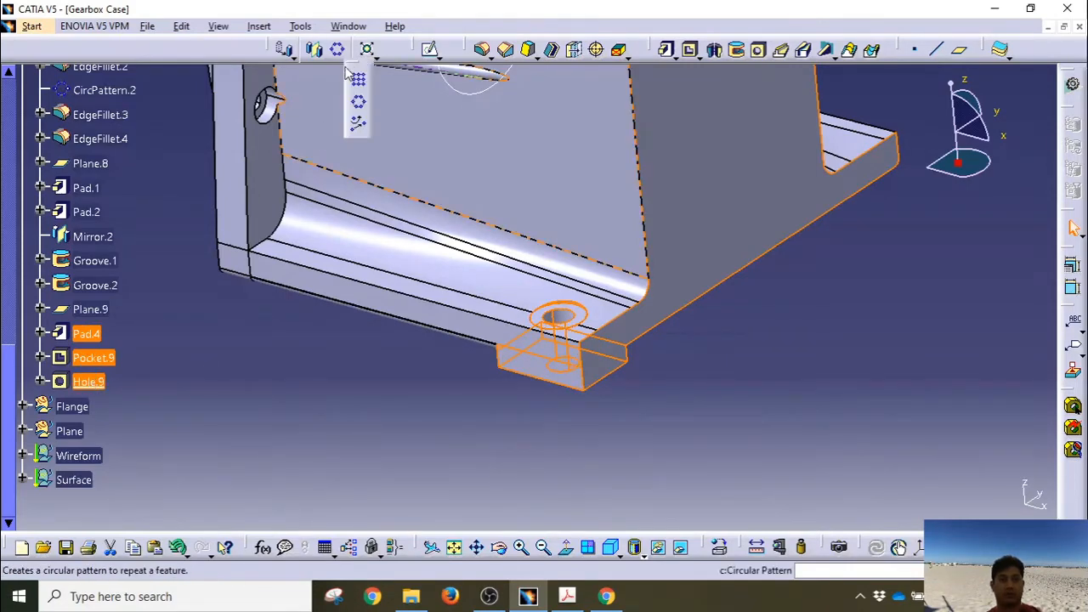
{"action": "left_click", "coordinate": [360, 81]}
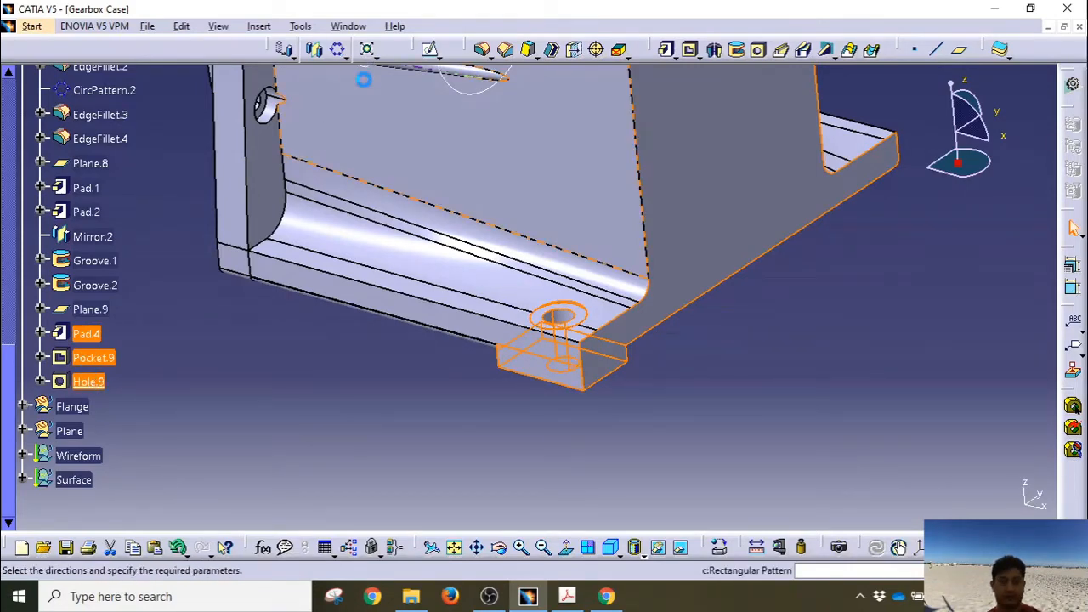
{"action": "left_click", "coordinate": [345, 52]}
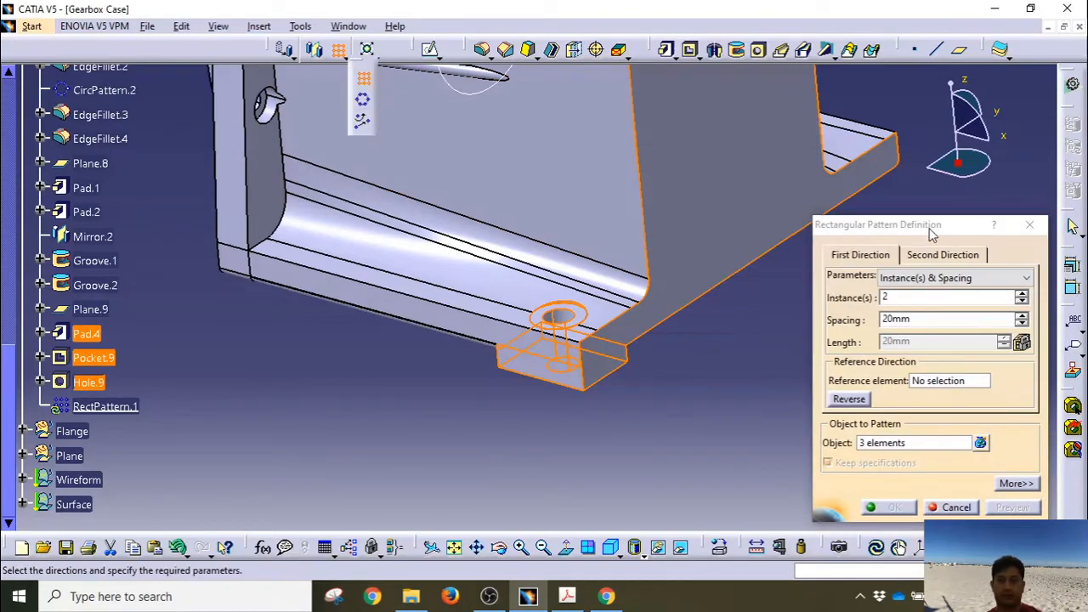
{"action": "left_click", "coordinate": [913, 280]}
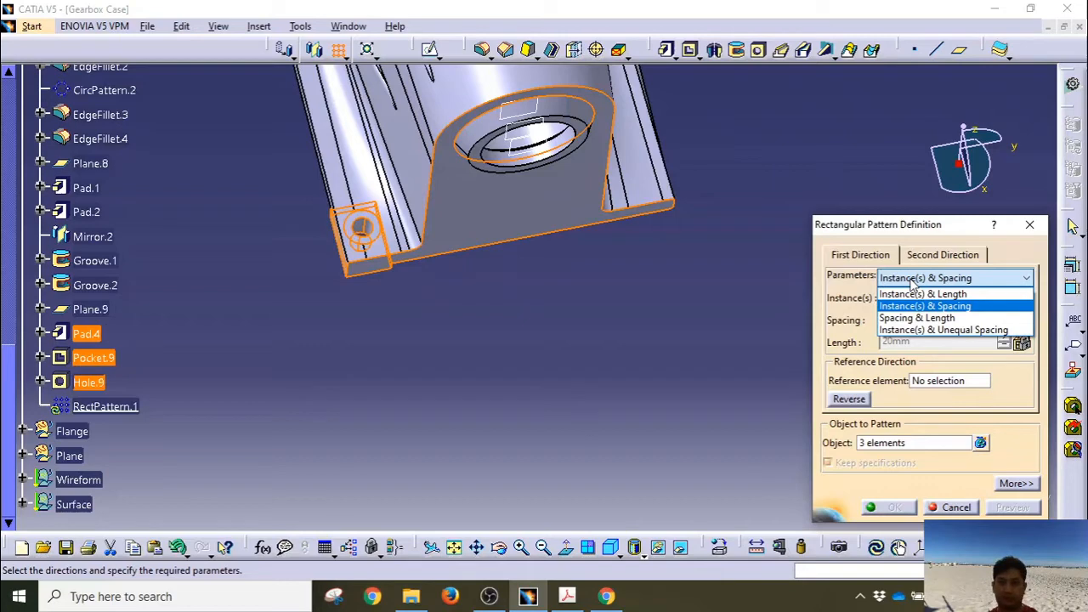
{"action": "left_click", "coordinate": [918, 293]}
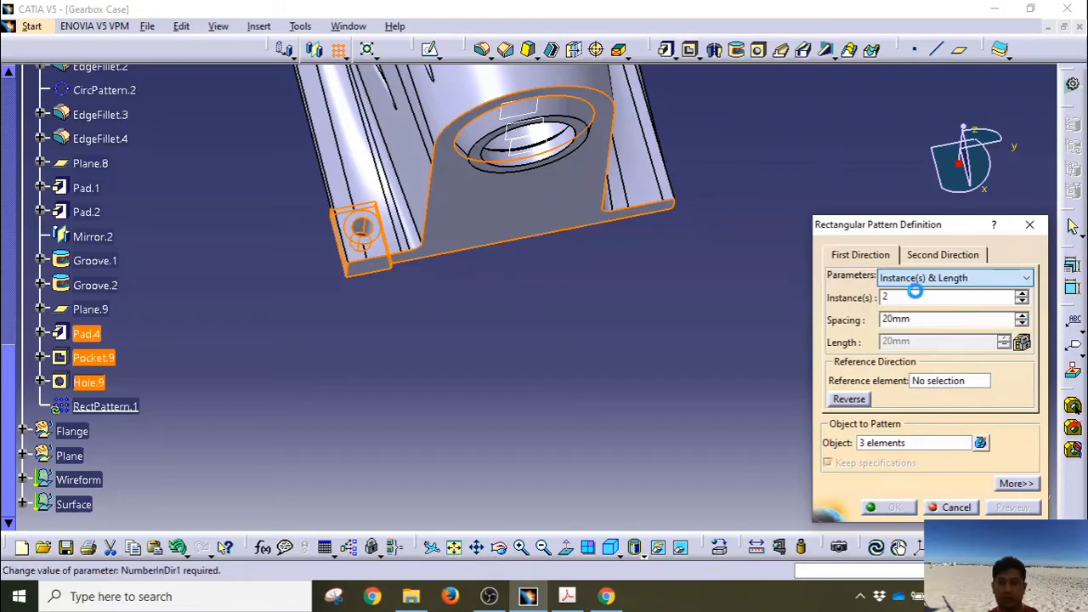
{"action": "double_click", "coordinate": [914, 299]}
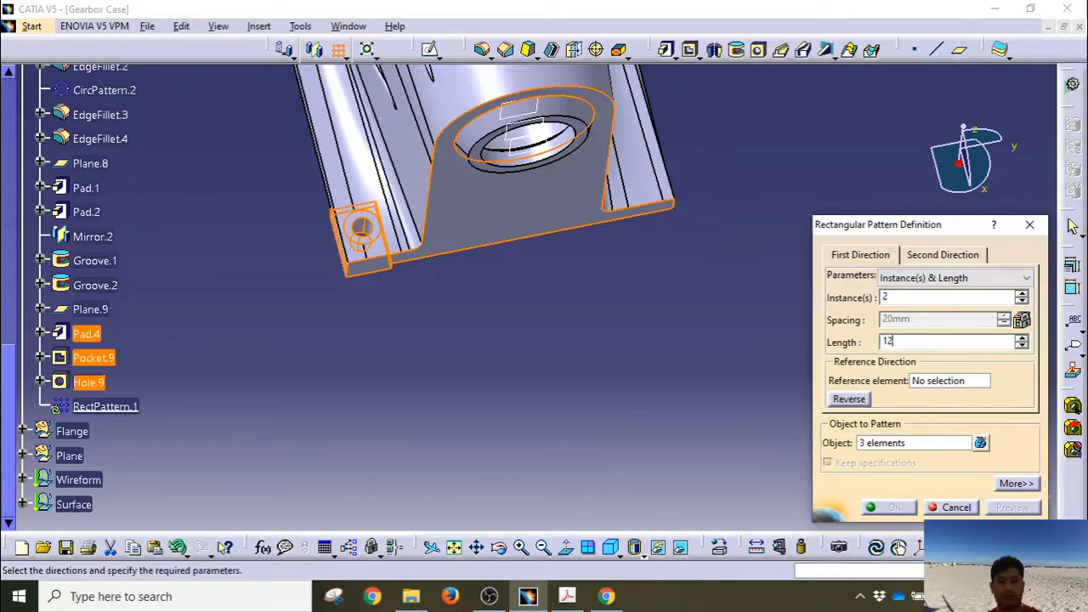
{"action": "left_click_drag", "start_coordinate": [918, 344], "coordinate": [843, 342]}
{"action": "left_click", "coordinate": [944, 381]}
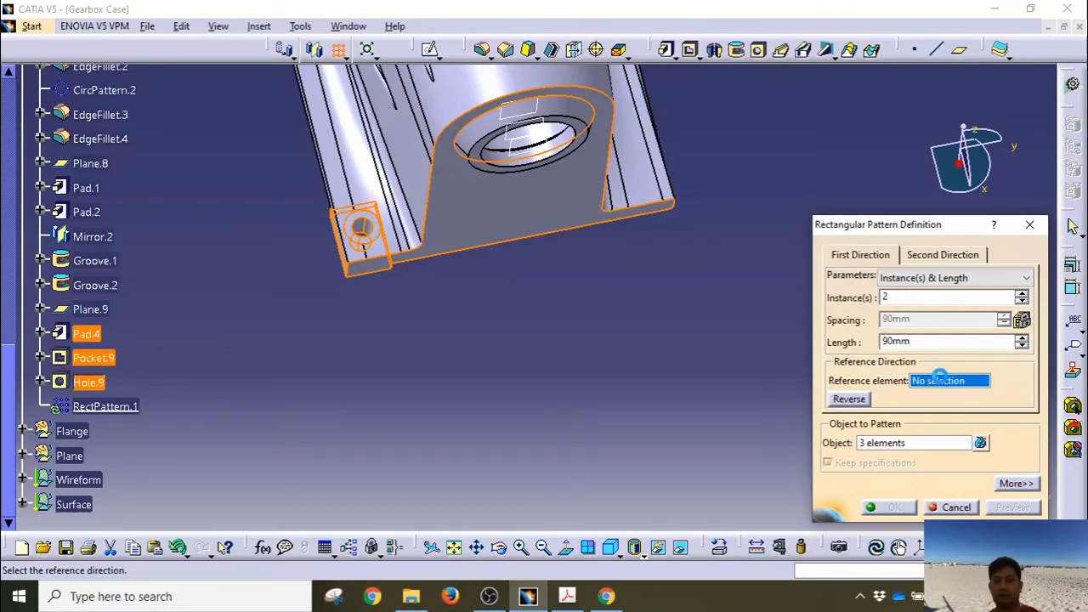
{"action": "right_click", "coordinate": [943, 382]}
{"action": "left_click", "coordinate": [951, 407]}
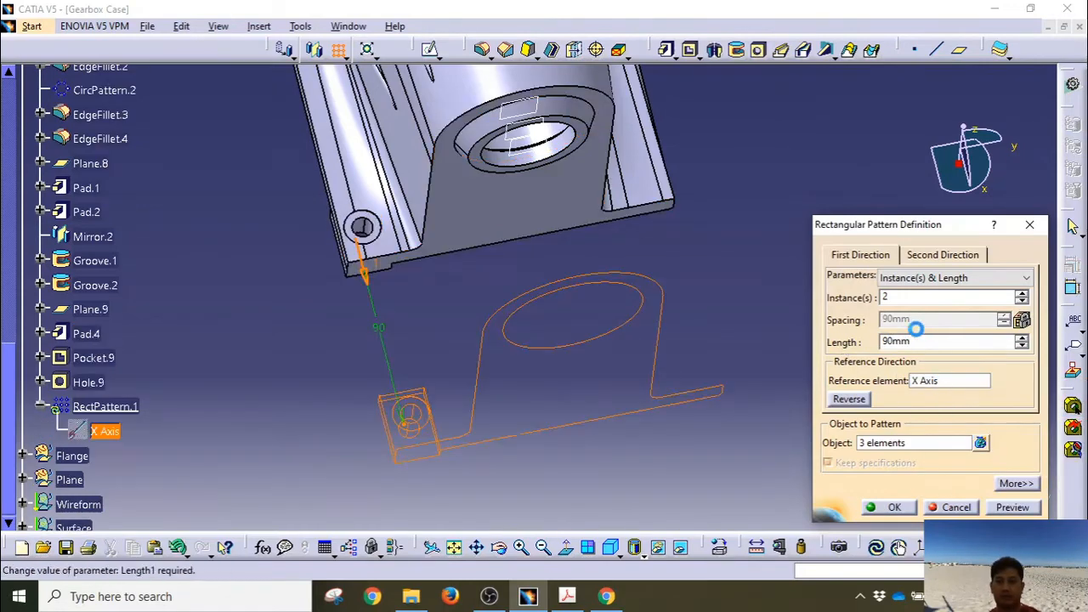
Step: Set the second direction to 125mm along the Y Axis, reverse both directions, and create RectPattern.1
{"action": "left_click", "coordinate": [925, 257]}
{"action": "left_click_drag", "start_coordinate": [912, 318], "coordinate": [849, 313]}
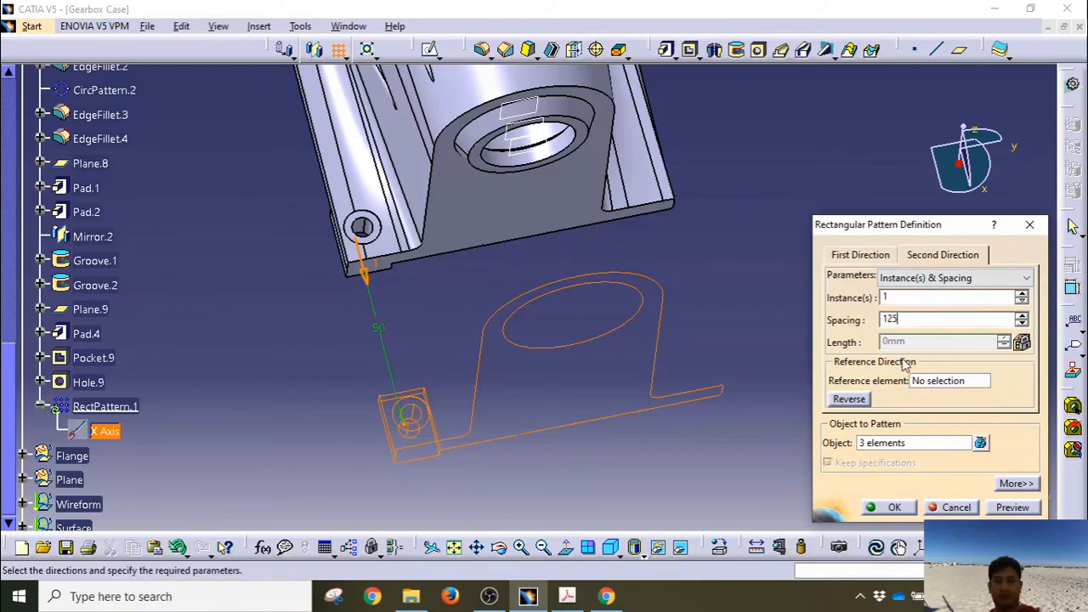
{"action": "type", "text": "125"}
{"action": "left_click", "coordinate": [950, 381]}
{"action": "right_click", "coordinate": [951, 381]}
{"action": "left_click", "coordinate": [952, 427]}
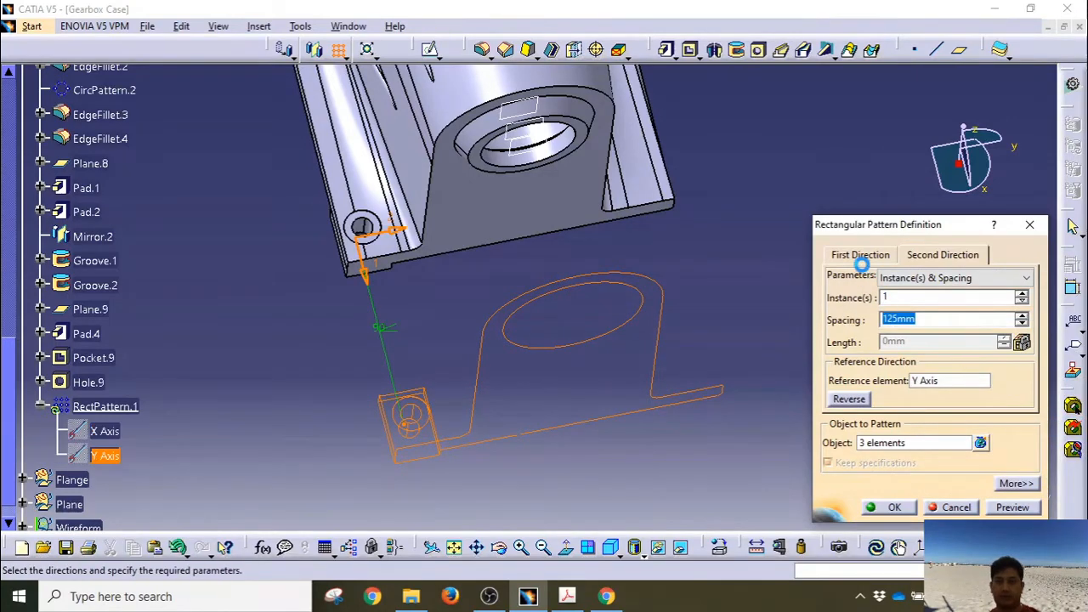
{"action": "left_click", "coordinate": [858, 401]}
{"action": "left_click", "coordinate": [857, 257]}
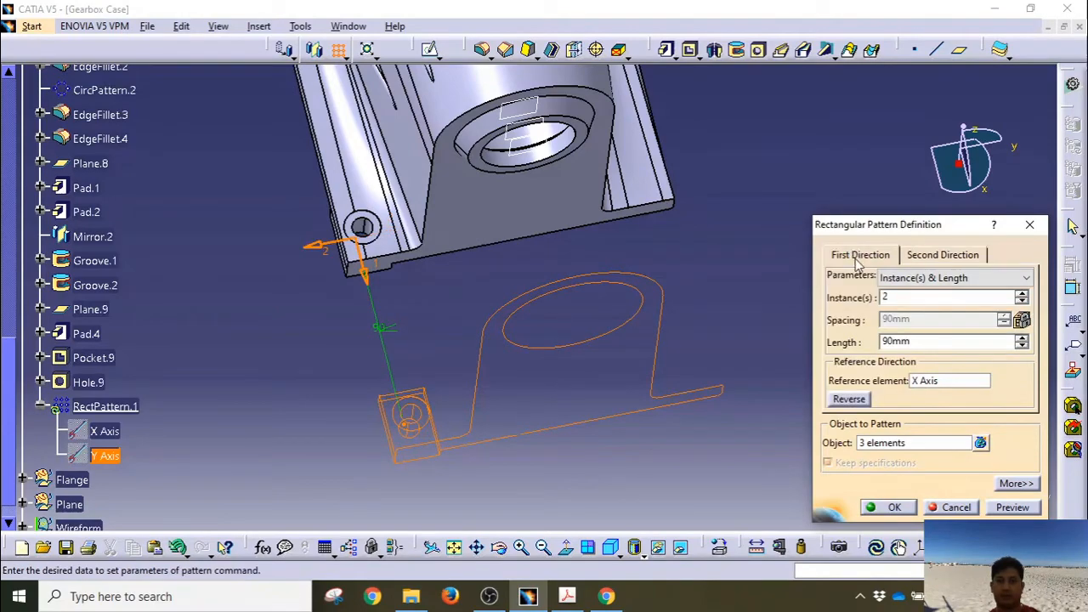
{"action": "left_click", "coordinate": [862, 399]}
{"action": "middle_click_drag", "start_coordinate": [612, 348], "coordinate": [595, 502]}
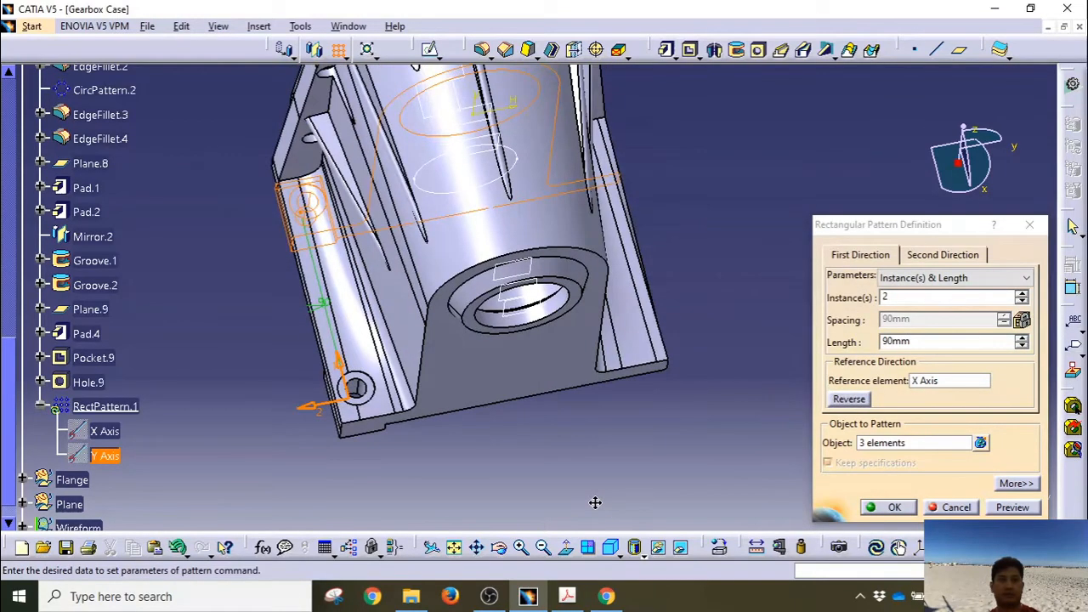
{"action": "middle_click_drag", "start_coordinate": [460, 385], "coordinate": [643, 171]}
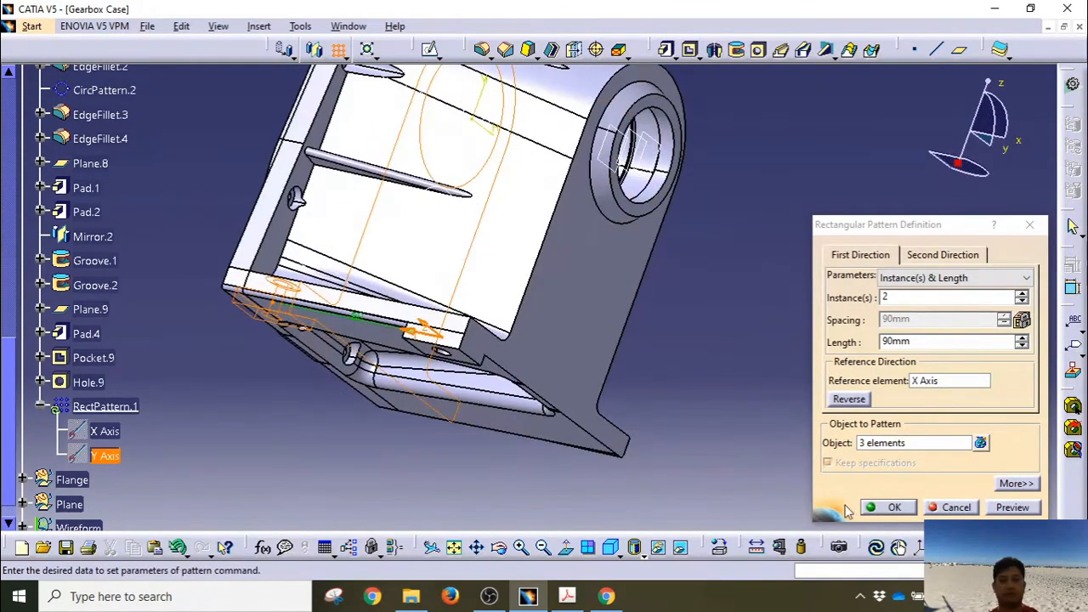
{"action": "left_click", "coordinate": [887, 508]}
{"action": "middle_click_drag", "start_coordinate": [294, 383], "coordinate": [535, 414]}
Step: Select RectPattern.1, Pad.4, Pocket.9 and Hole.9 in the tree
{"action": "left_click", "coordinate": [368, 321]}
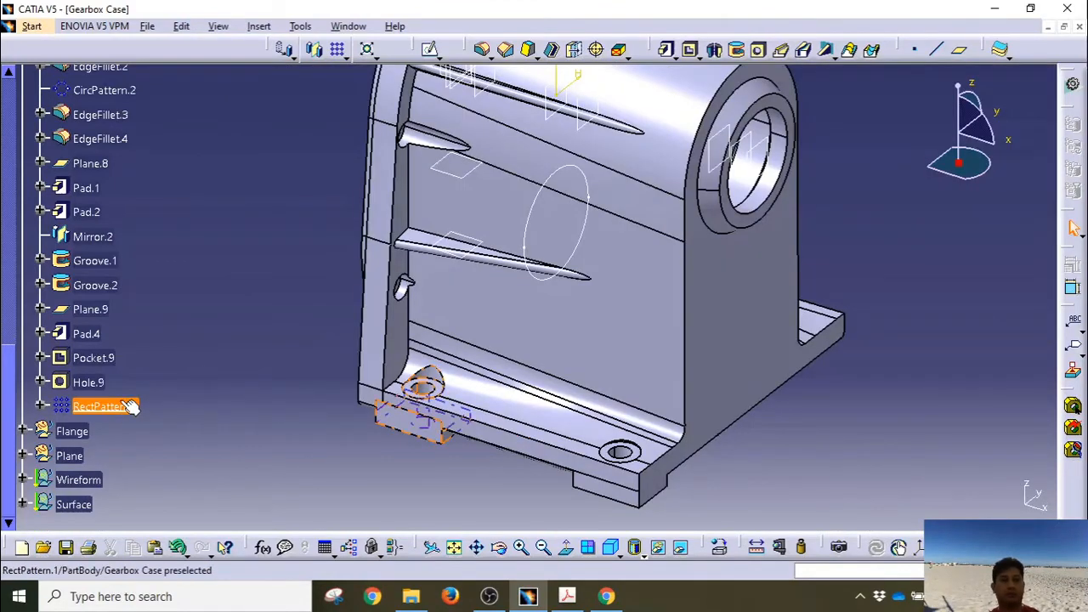
{"action": "left_click", "coordinate": [106, 406]}
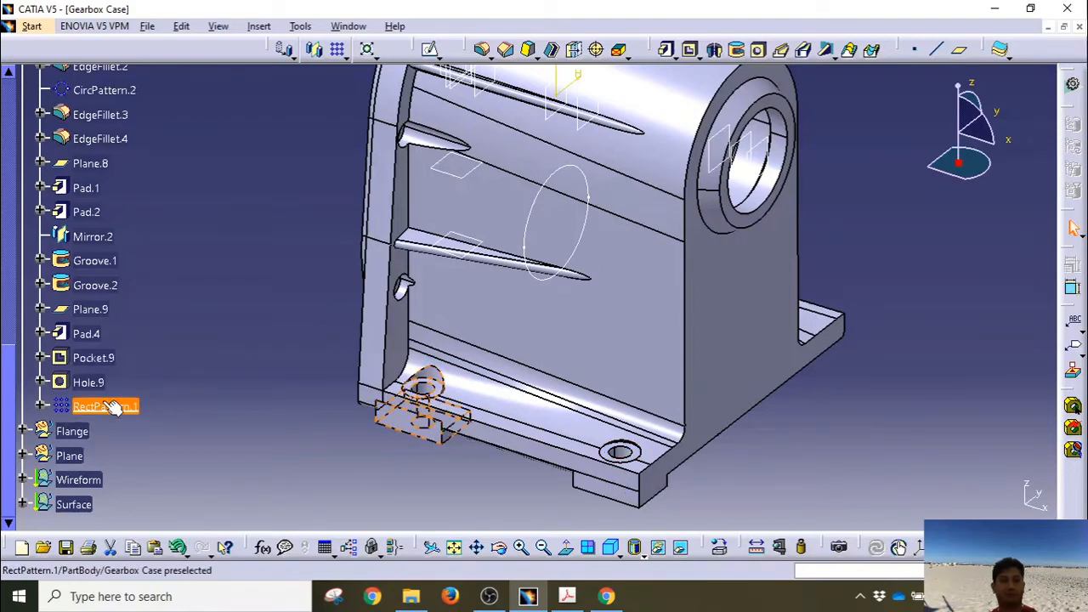
{"action": "left_click", "coordinate": [86, 334], "text": "ctrl"}
{"action": "left_click", "coordinate": [92, 358], "text": "ctrl"}
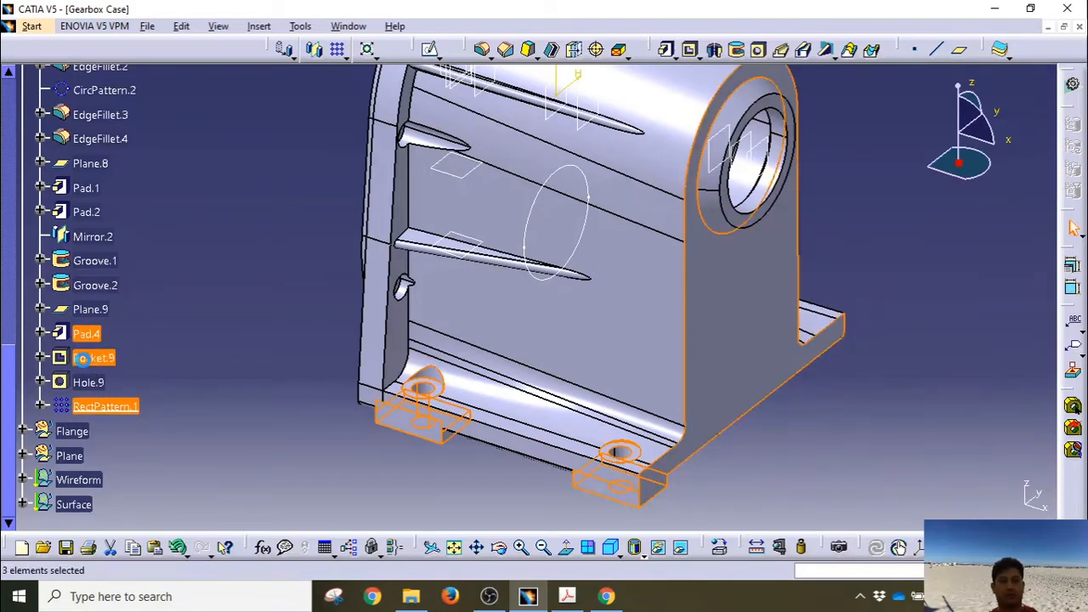
{"action": "left_click", "coordinate": [88, 383], "text": "ctrl"}
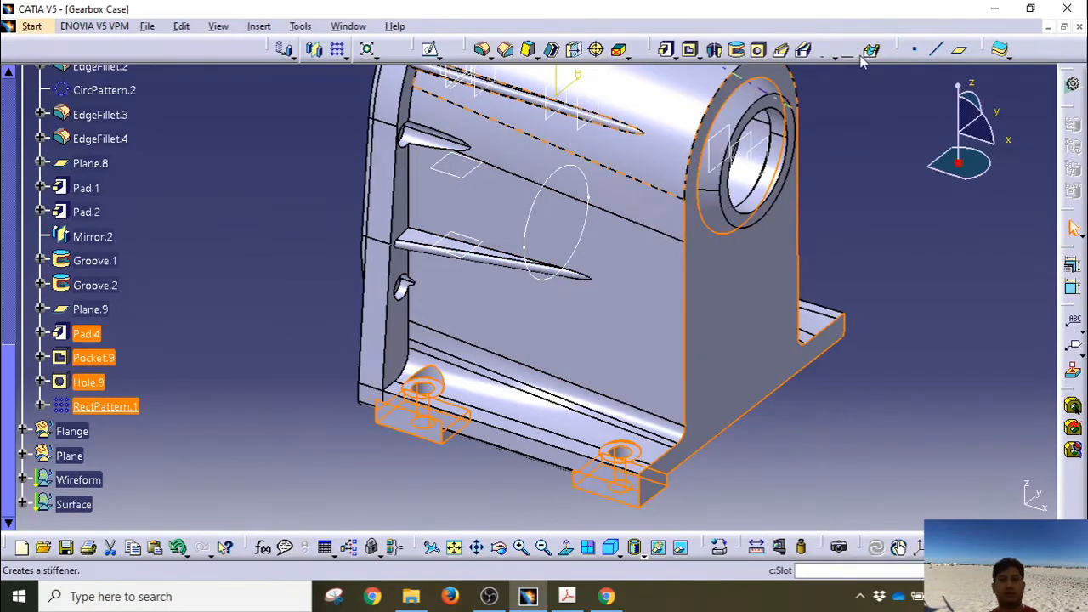
Step: Mirror the selected pad features across the ZX plane, dismissing the error, to create Mirror.3
{"action": "left_click", "coordinate": [316, 51]}
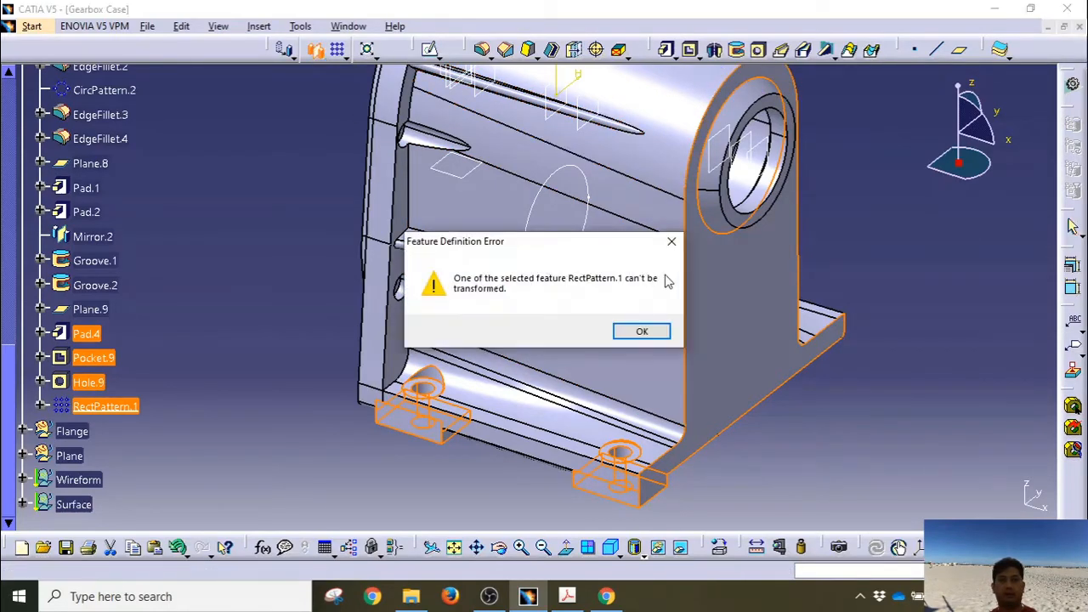
{"action": "left_click", "coordinate": [642, 331]}
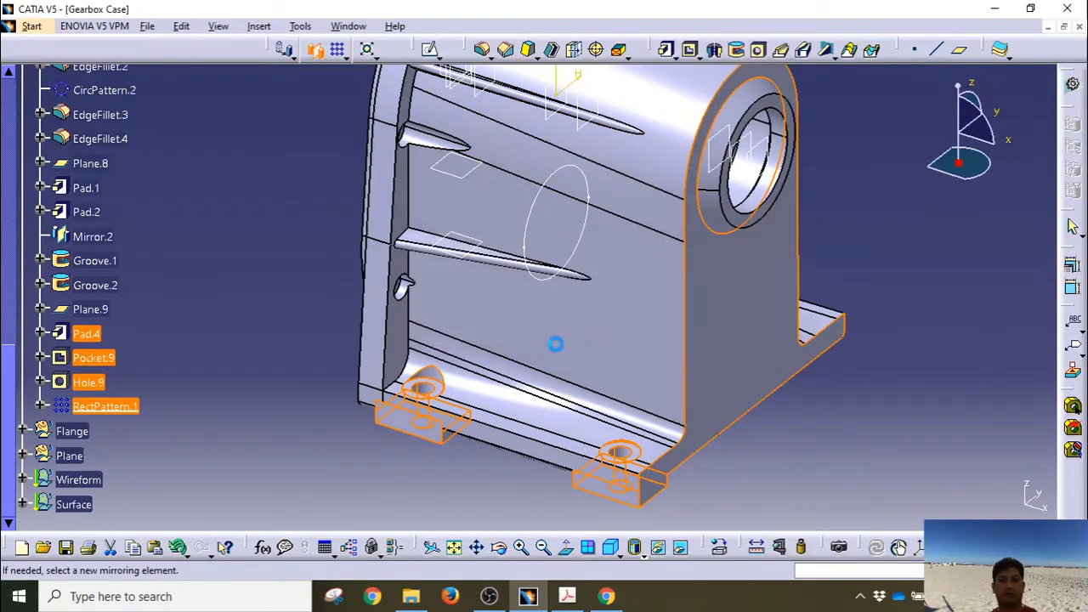
{"action": "right_click", "coordinate": [984, 463]}
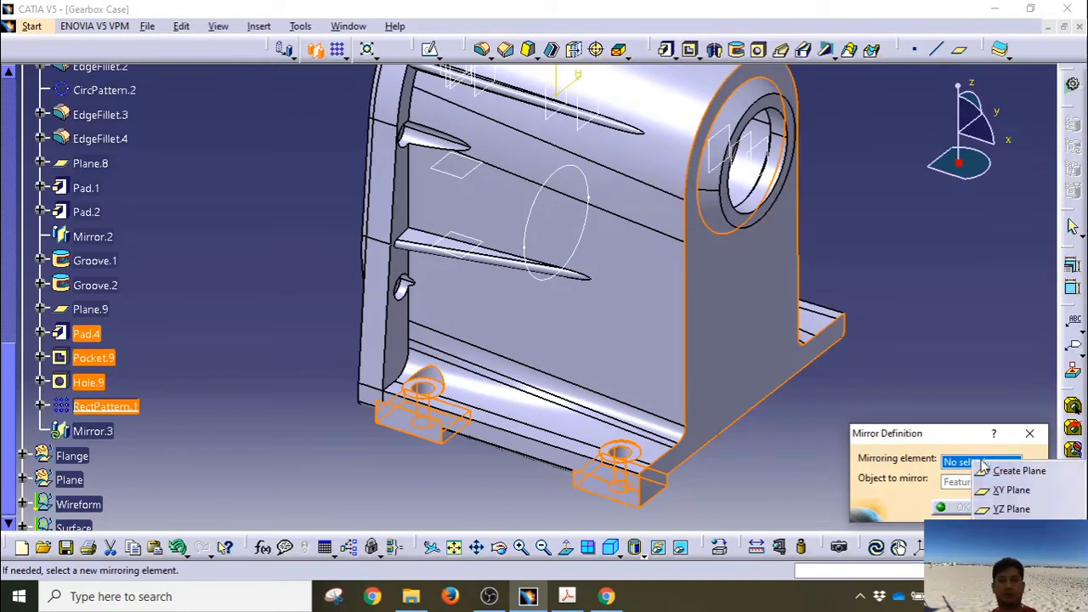
{"action": "left_click", "coordinate": [1003, 526]}
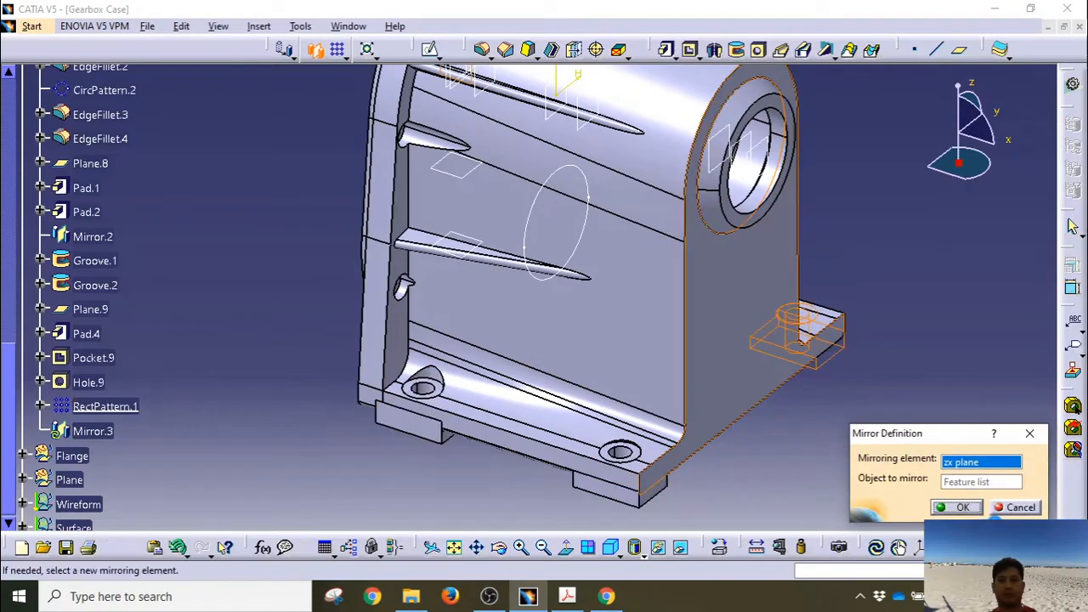
{"action": "left_click", "coordinate": [945, 506]}
{"action": "middle_click_drag", "start_coordinate": [872, 382], "coordinate": [363, 340]}
Step: Flip the direction arrows, create RectPattern.2 (2 instances, 125mm on Y), and close the Pocket.12/Pocket.13 warnings
{"action": "left_click", "coordinate": [763, 459]}
{"action": "middle_click_drag", "start_coordinate": [578, 434], "coordinate": [515, 255]}
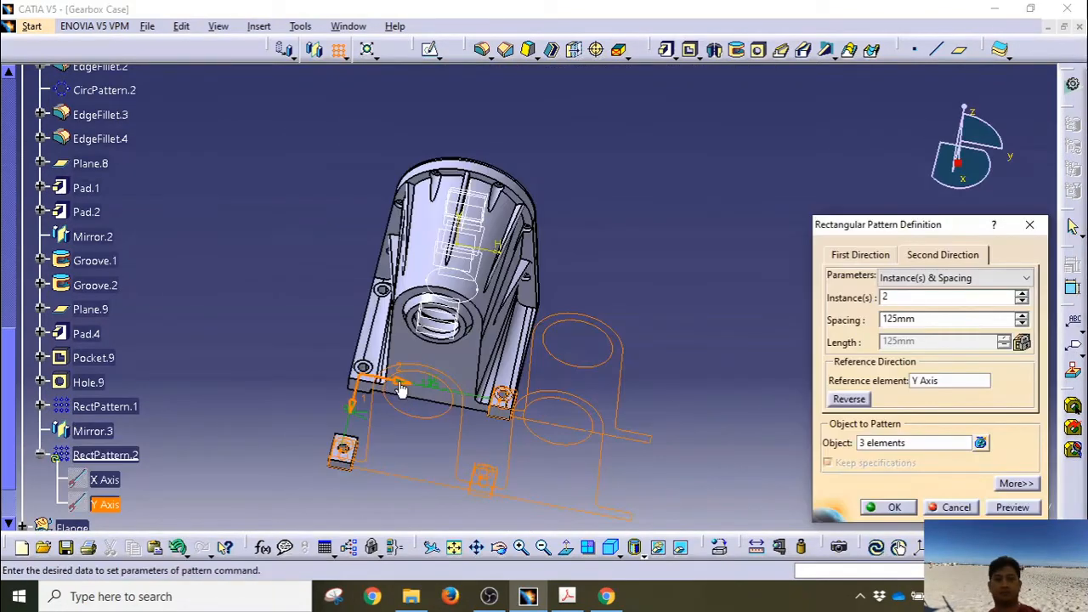
{"action": "left_click", "coordinate": [399, 387]}
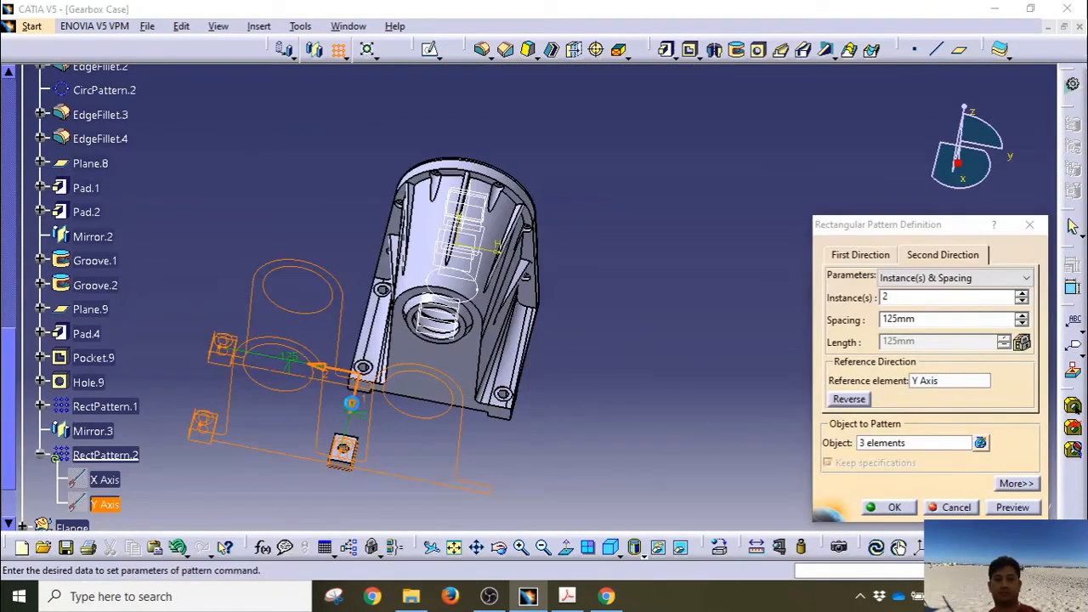
{"action": "left_click", "coordinate": [352, 406]}
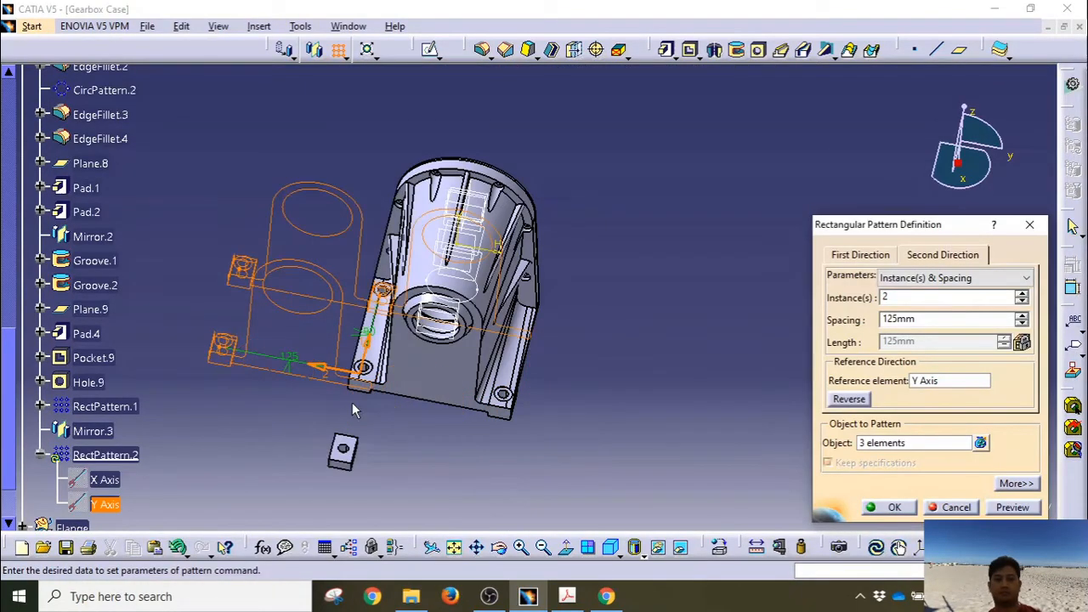
{"action": "left_click", "coordinate": [319, 365]}
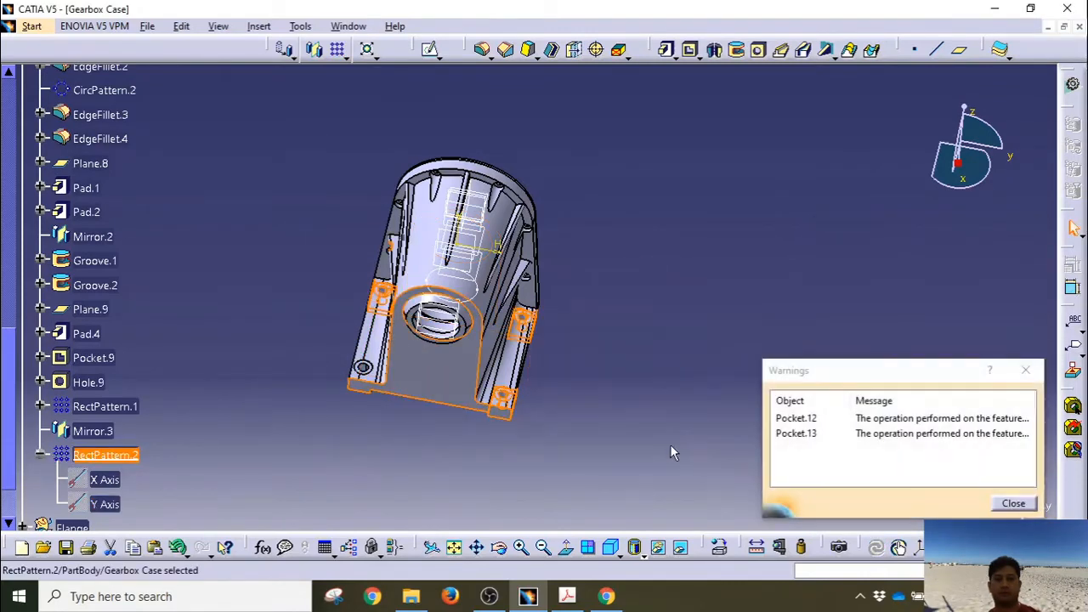
{"action": "left_click", "coordinate": [891, 419]}
{"action": "left_click", "coordinate": [894, 435]}
{"action": "left_click", "coordinate": [1011, 504]}
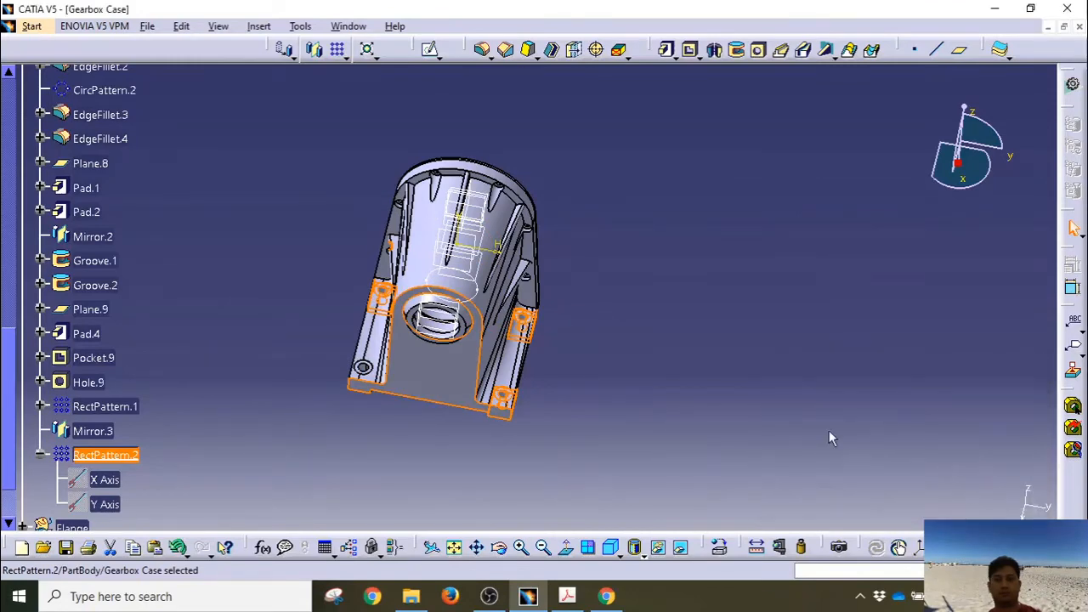
Step: Hide the small axis sketch left inside the case
{"action": "middle_click_drag", "start_coordinate": [605, 333], "coordinate": [542, 260]}
{"action": "right_click", "coordinate": [566, 211]}
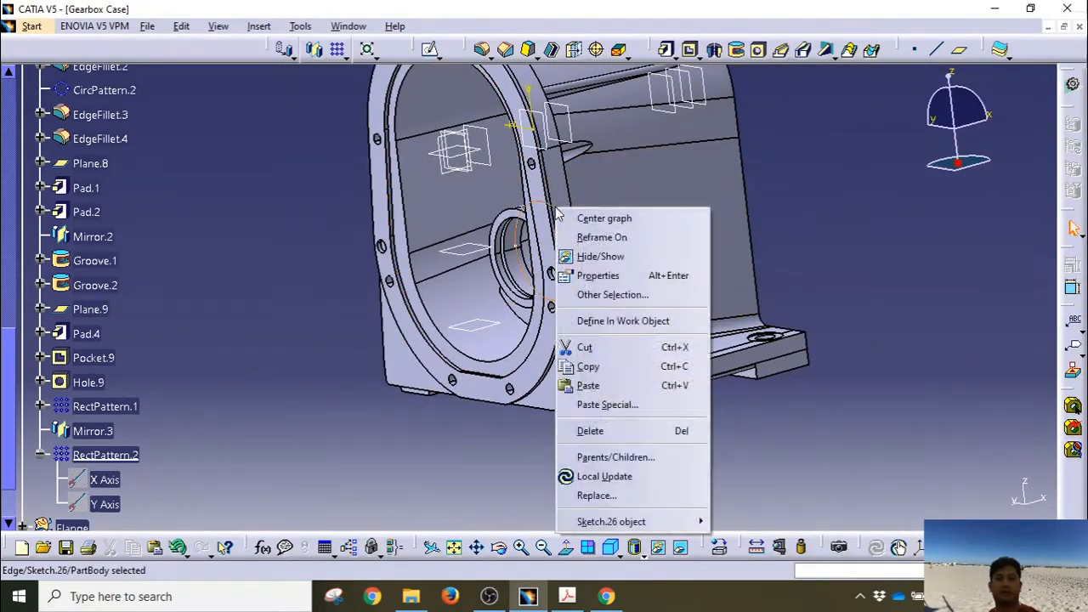
{"action": "left_click", "coordinate": [598, 252]}
Step: Orbit, zoom and pan around the case to bring the bearing boss edge into view
{"action": "middle_click_drag", "start_coordinate": [672, 326], "coordinate": [378, 418]}
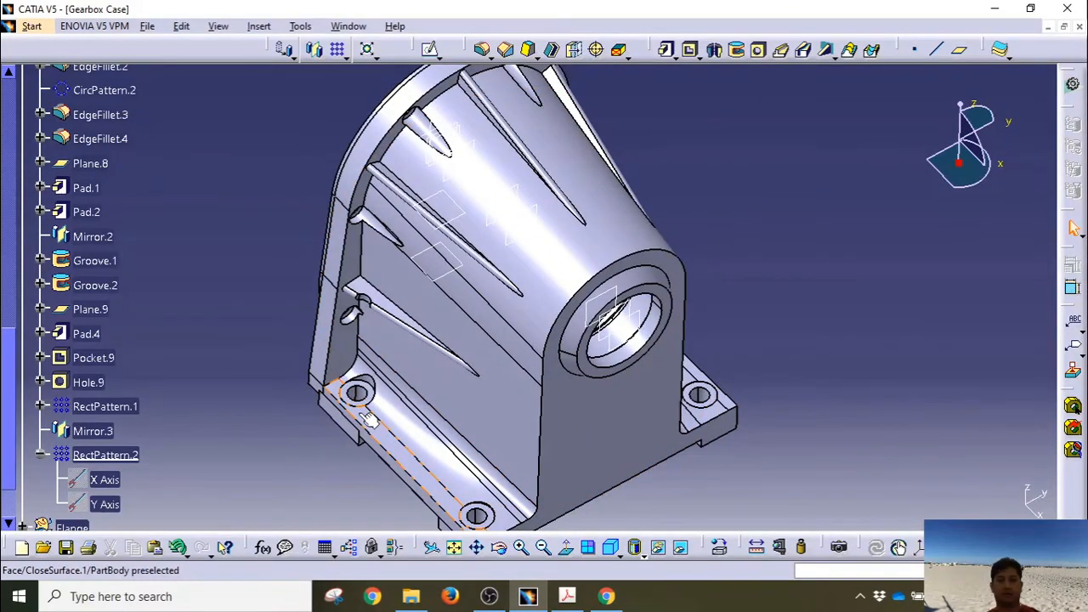
{"action": "middle_click_drag", "start_coordinate": [387, 446], "coordinate": [605, 396]}
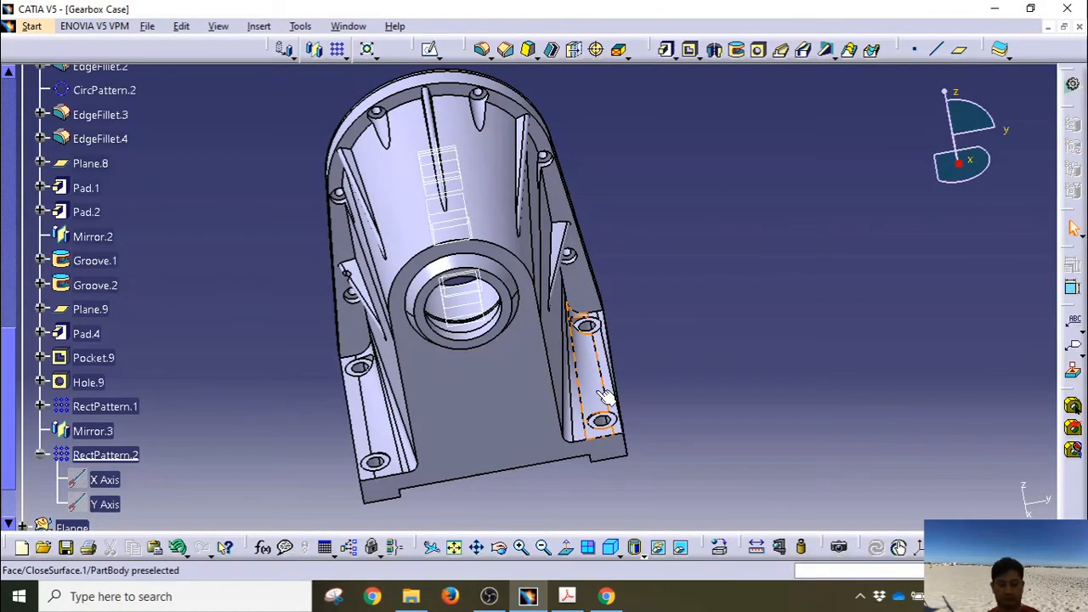
{"action": "middle_click_drag", "start_coordinate": [605, 397], "coordinate": [714, 330]}
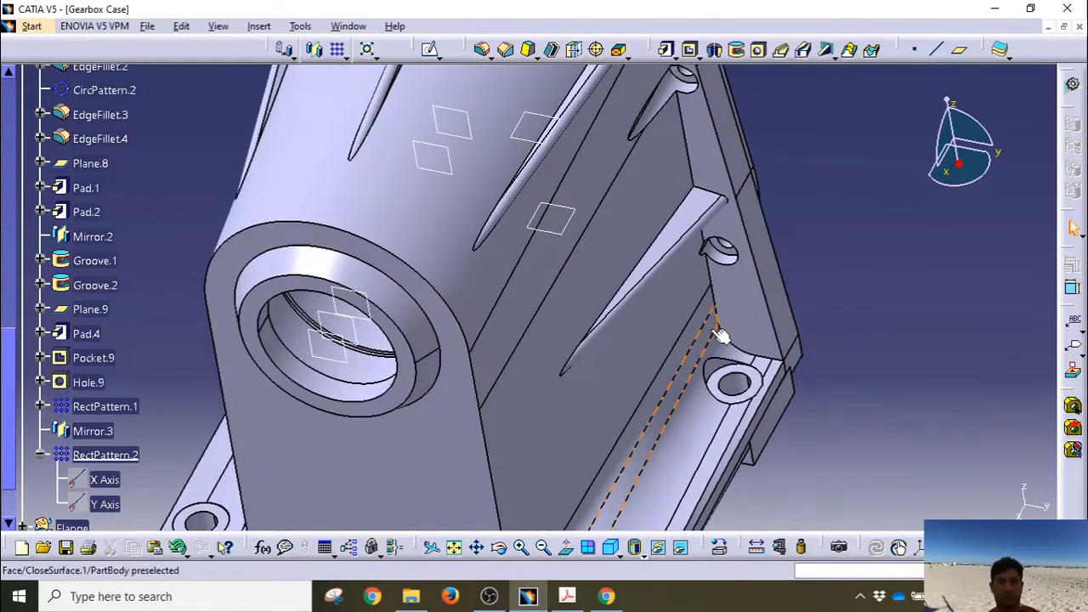
{"action": "middle_click_drag", "start_coordinate": [488, 437], "coordinate": [731, 245]}
{"action": "middle_click_drag", "start_coordinate": [362, 401], "coordinate": [523, 445]}
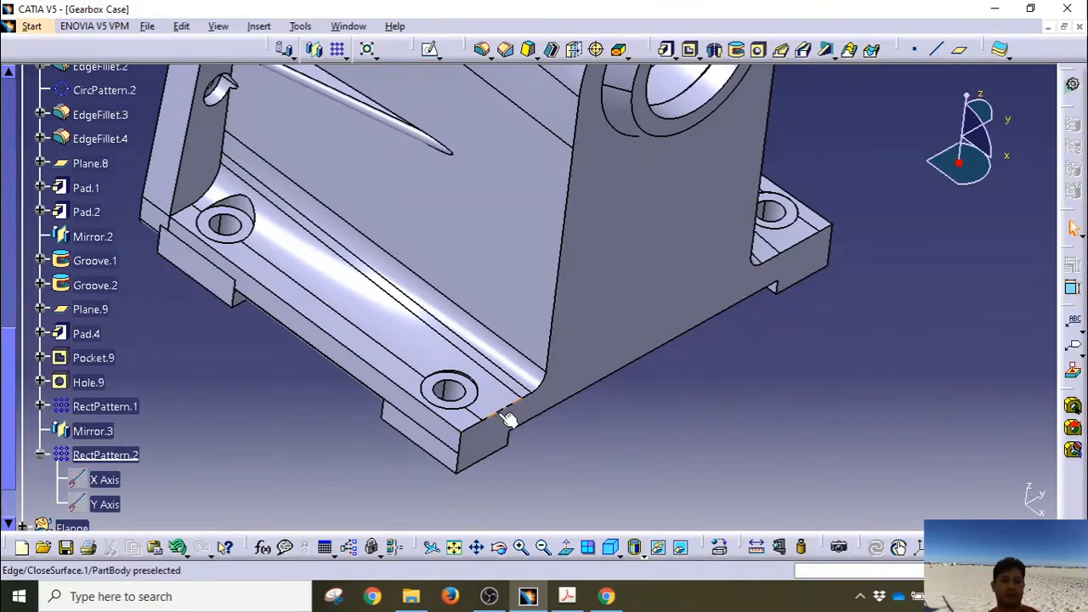
{"action": "middle_click_drag", "start_coordinate": [564, 369], "coordinate": [525, 455]}
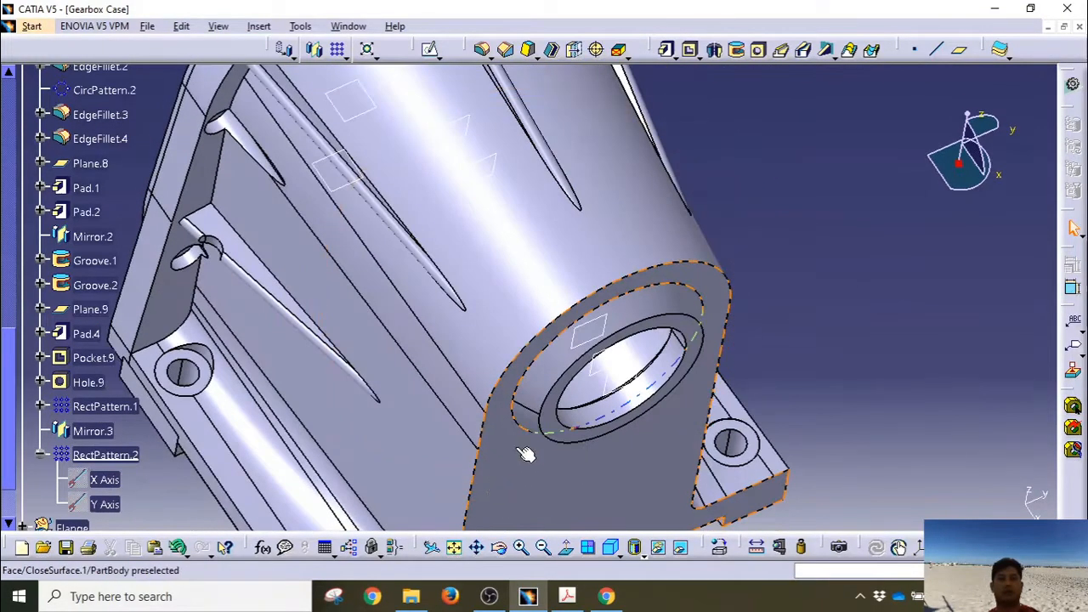
Step: Apply an edge fillet to the bearing boss's outer edge
{"action": "left_click", "coordinate": [482, 50]}
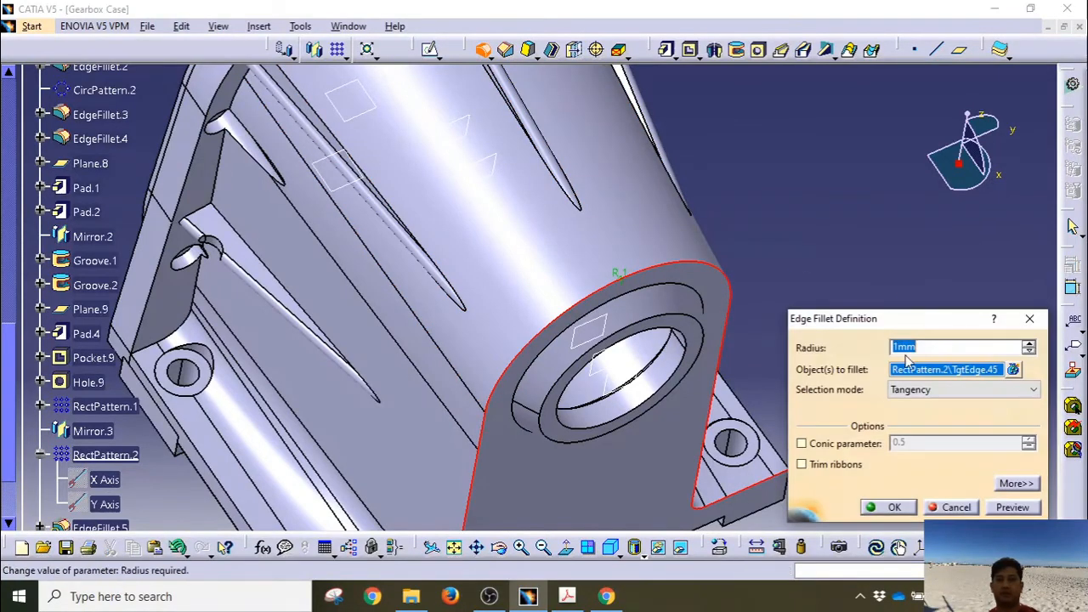
{"action": "left_click", "coordinate": [889, 506]}
{"action": "middle_click_drag", "start_coordinate": [838, 363], "coordinate": [848, 250]}
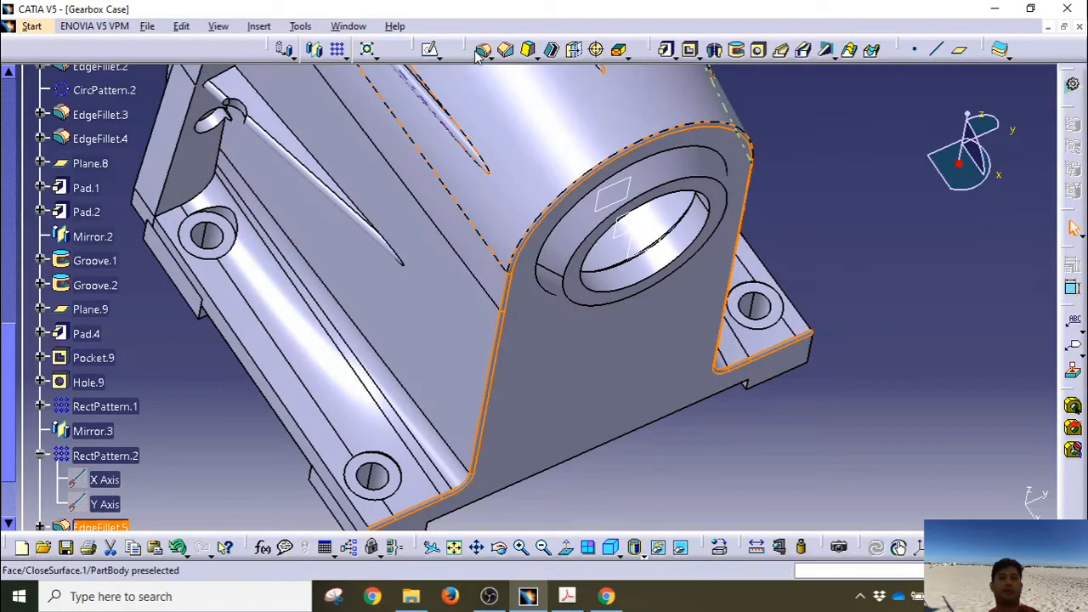
{"action": "middle_click_drag", "start_coordinate": [782, 408], "coordinate": [517, 335]}
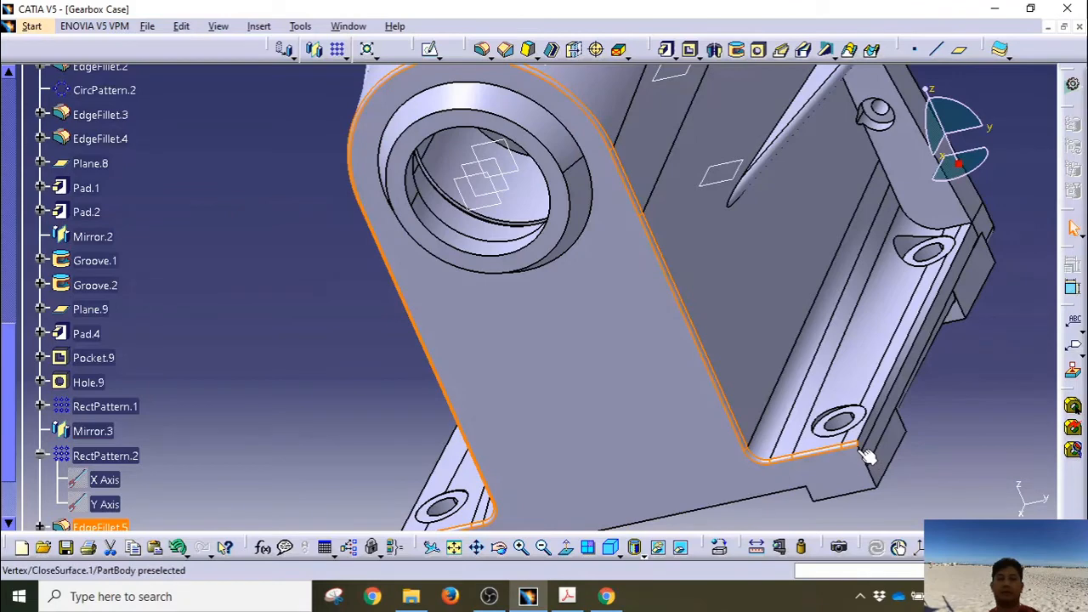
Step: Fillet the long bottom edge of the mounting base, then zoom out to view the whole case
{"action": "left_click", "coordinate": [797, 497]}
{"action": "middle_click_drag", "start_coordinate": [682, 485], "coordinate": [760, 315]}
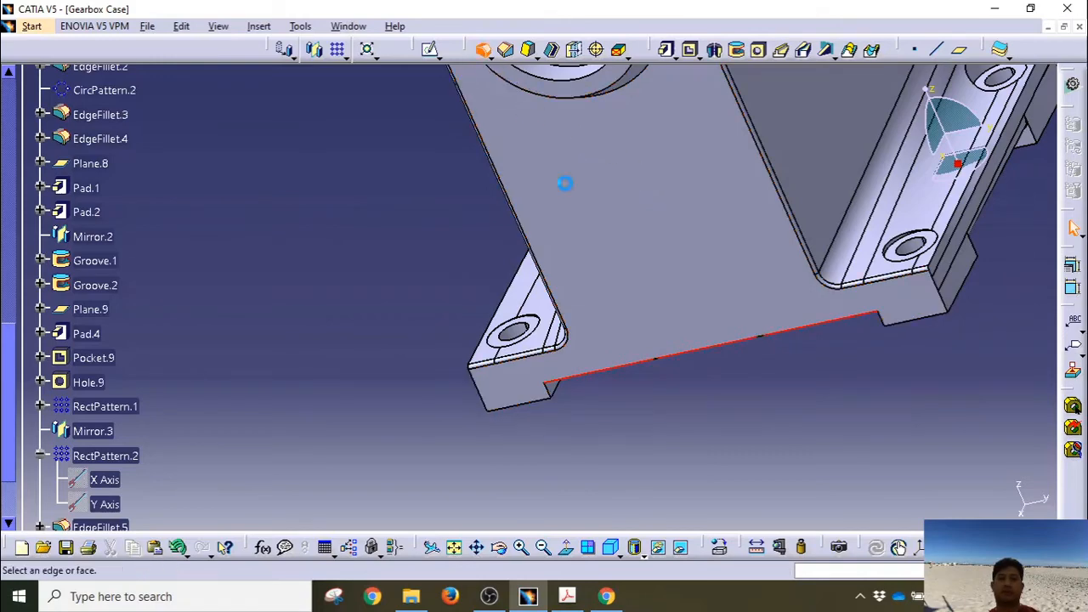
{"action": "left_click", "coordinate": [886, 508]}
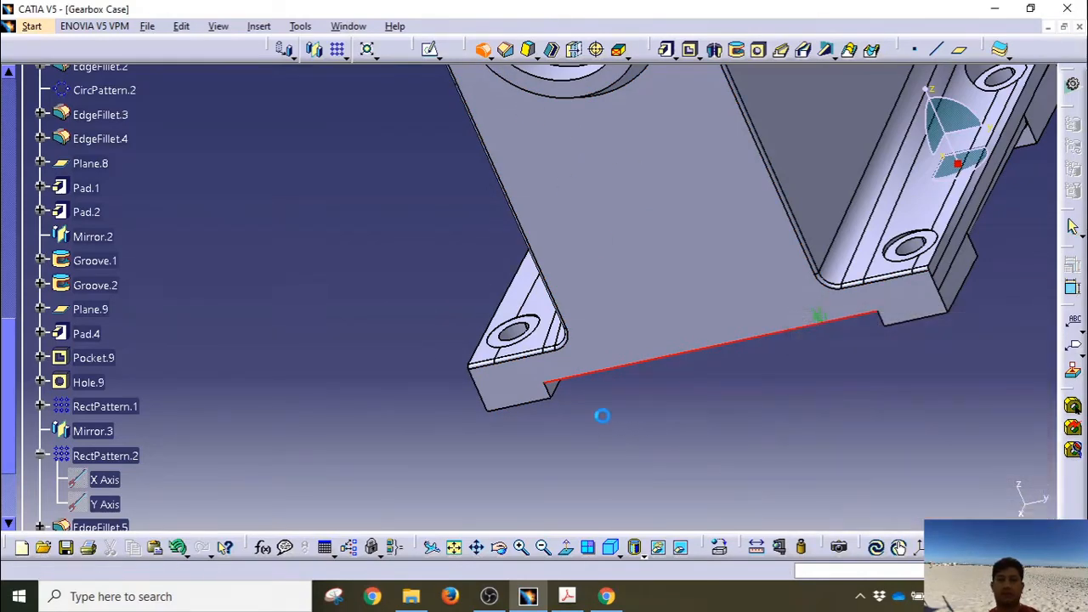
{"action": "middle_click_drag", "start_coordinate": [564, 427], "coordinate": [500, 332]}
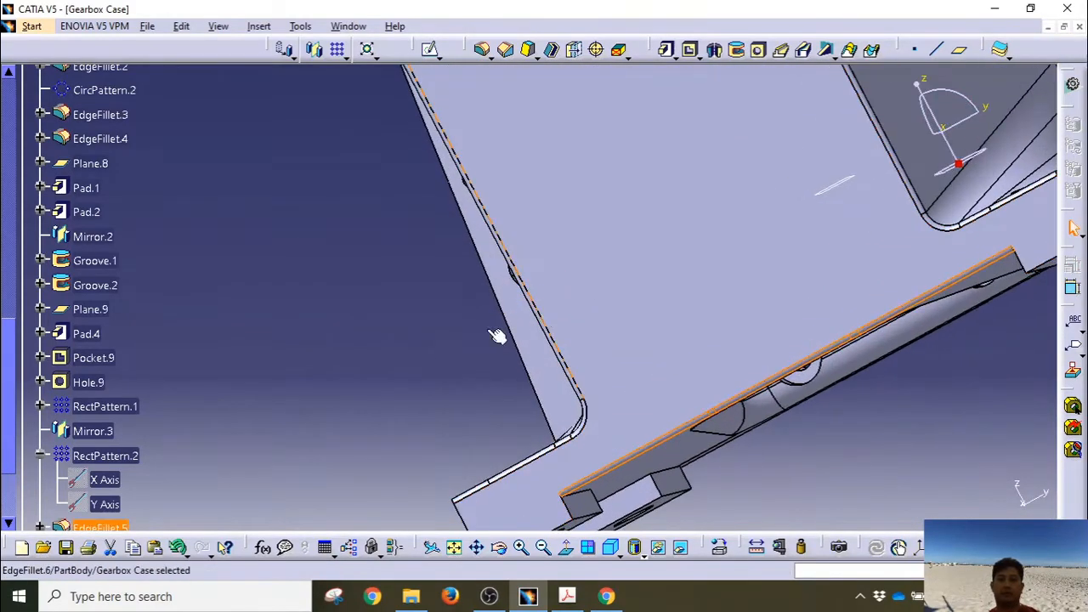
{"action": "middle_click_drag", "start_coordinate": [441, 383], "coordinate": [309, 292]}
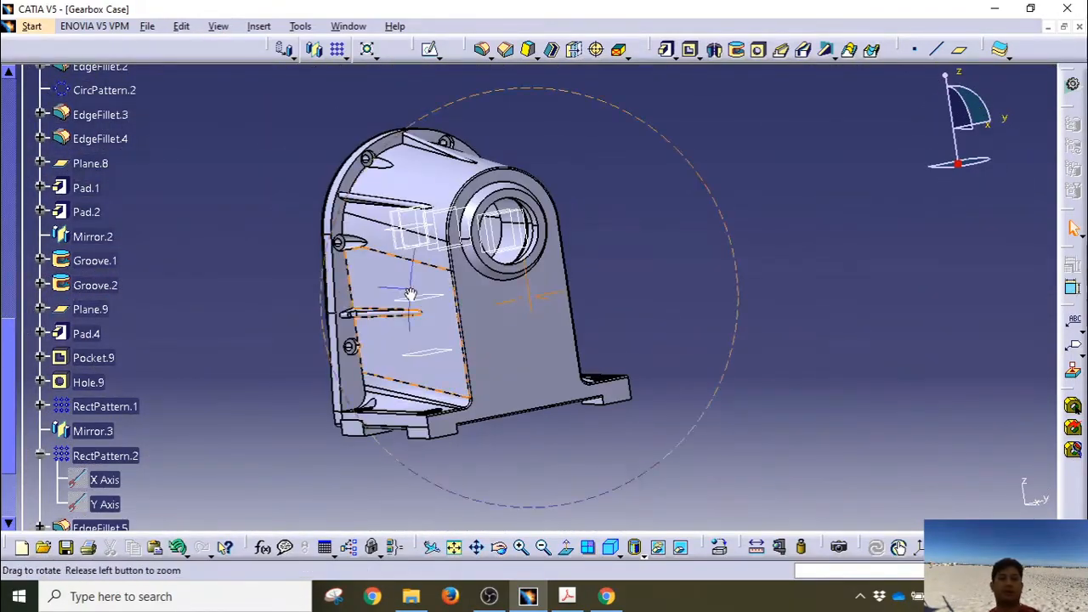
{"action": "middle_click_drag", "start_coordinate": [411, 294], "coordinate": [619, 371]}
{"action": "middle_click_drag", "start_coordinate": [566, 313], "coordinate": [640, 384]}
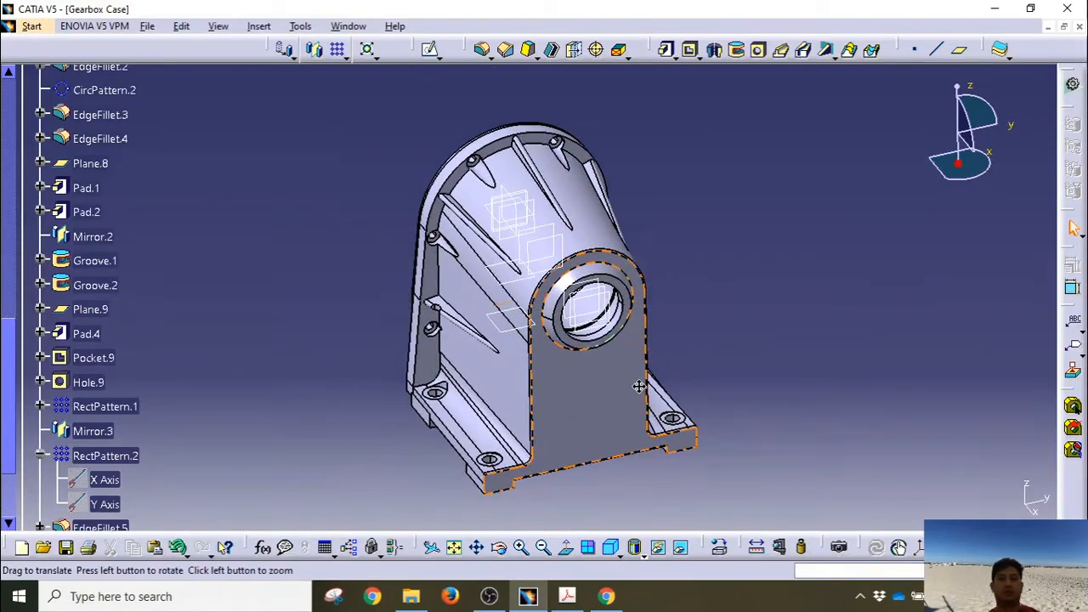
Step: Collapse RectPattern.2 and PartBody so the tree shows only the top-level sets
{"action": "left_click", "coordinate": [41, 456]}
{"action": "scroll", "coordinate": [59, 407], "scroll_direction": "up", "scroll_amount": 5}
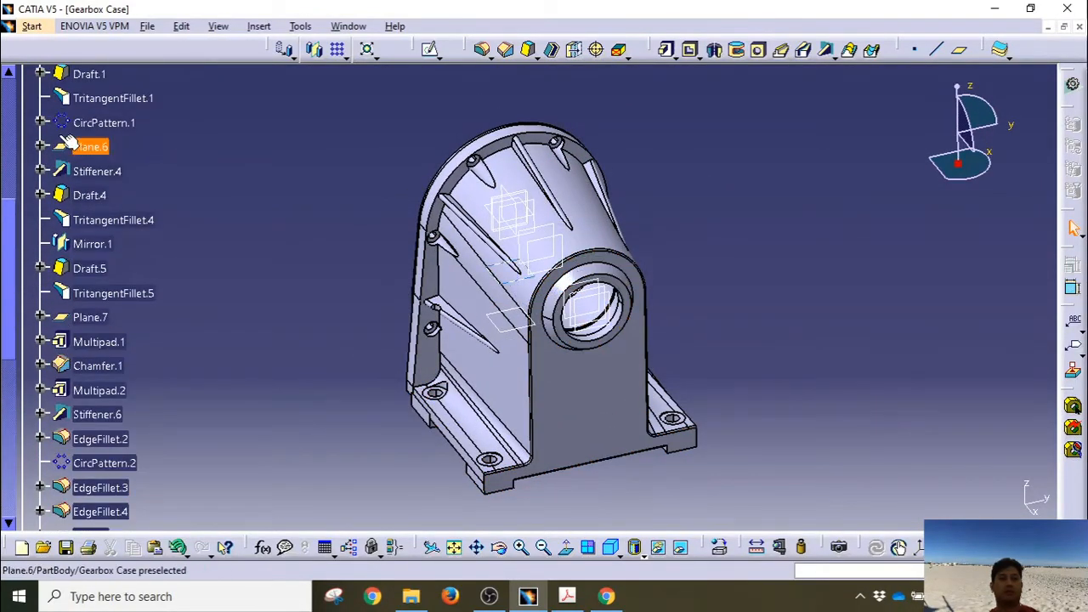
{"action": "scroll", "coordinate": [68, 146], "scroll_direction": "up", "scroll_amount": 5}
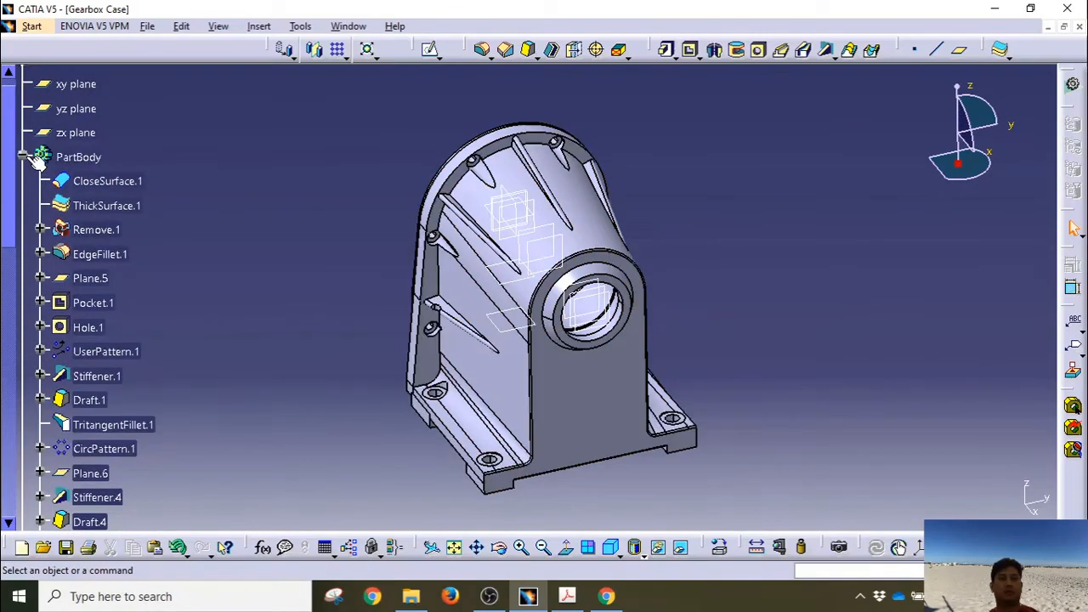
{"action": "left_click", "coordinate": [25, 157]}
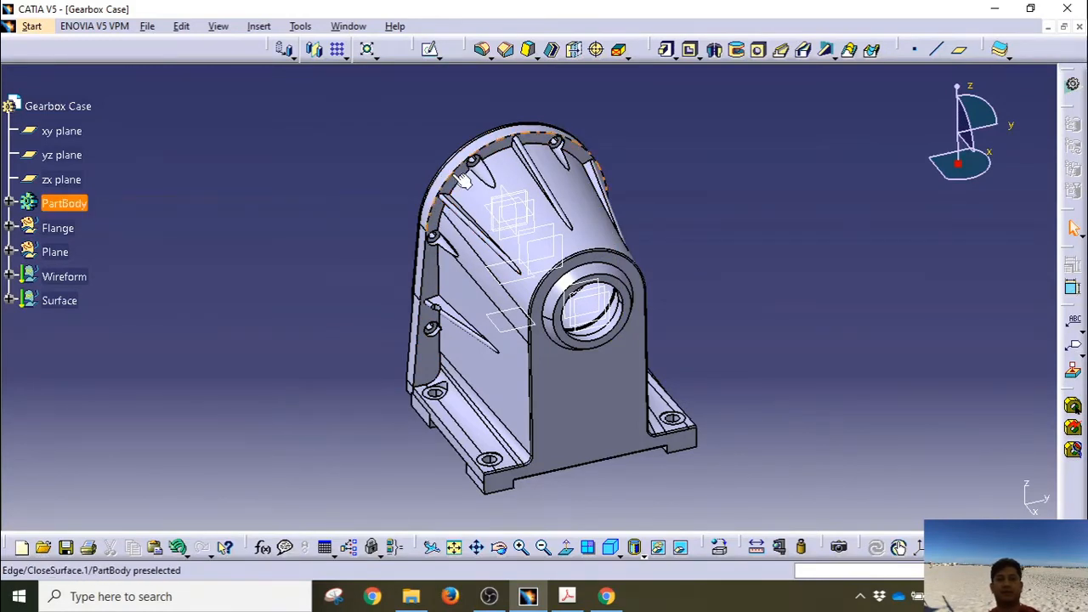
Step: Round the arched outer edge of the case with a 1mm edge fillet
{"action": "left_click", "coordinate": [481, 49]}
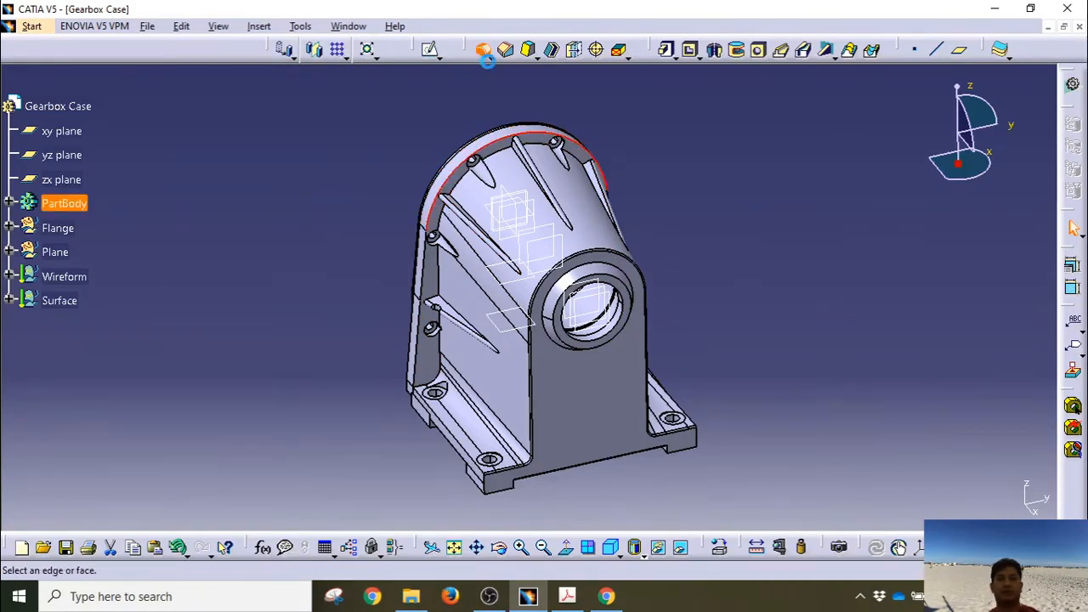
{"action": "left_click", "coordinate": [884, 507]}
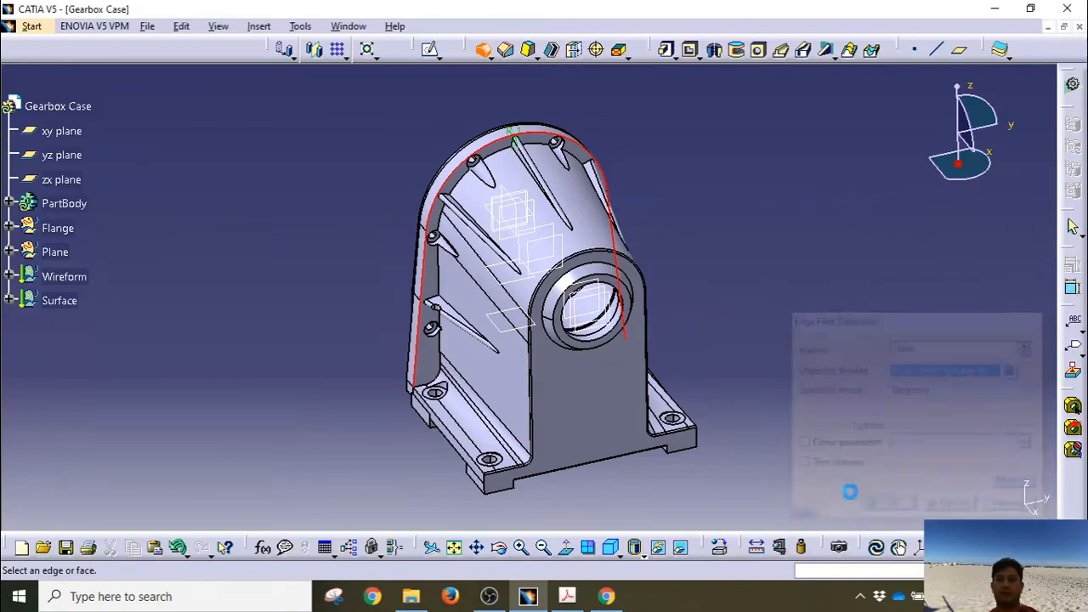
{"action": "middle_click_drag", "start_coordinate": [771, 369], "coordinate": [723, 365]}
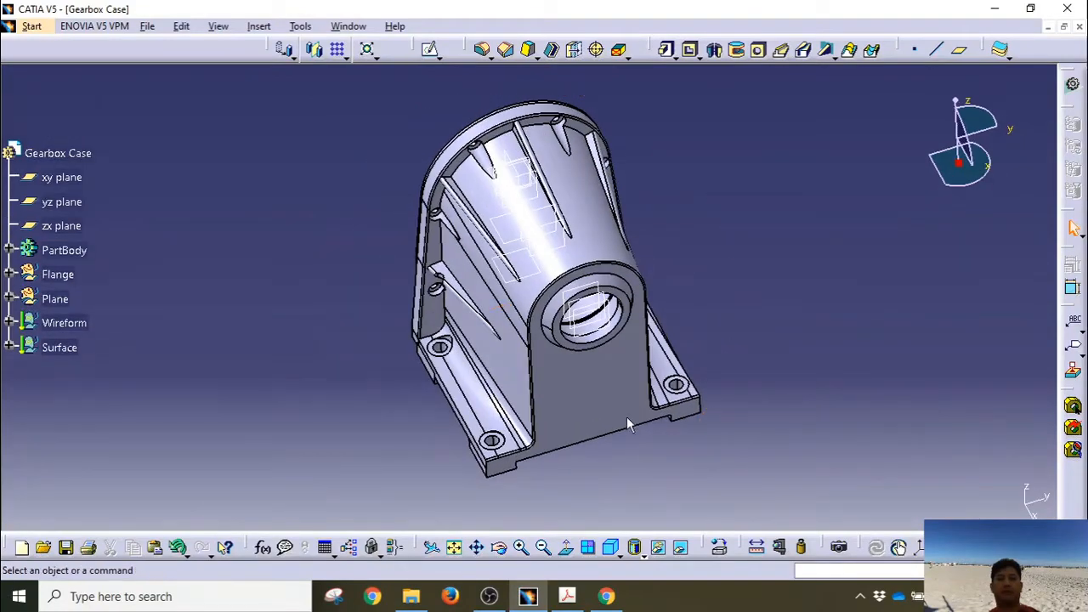
Step: Hide all planes in the part via Tools > Hide > All Planes
{"action": "middle_click_drag", "start_coordinate": [626, 416], "coordinate": [608, 405]}
{"action": "middle_click_drag", "start_coordinate": [674, 326], "coordinate": [601, 345]}
{"action": "left_click", "coordinate": [306, 30]}
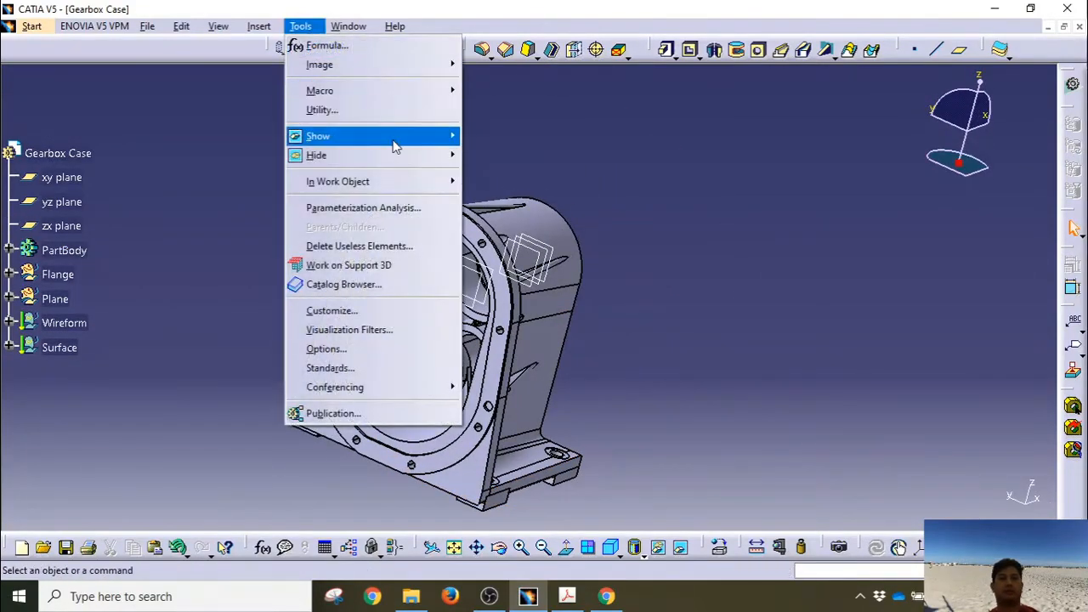
{"action": "mouse_move", "coordinate": [383, 155]}
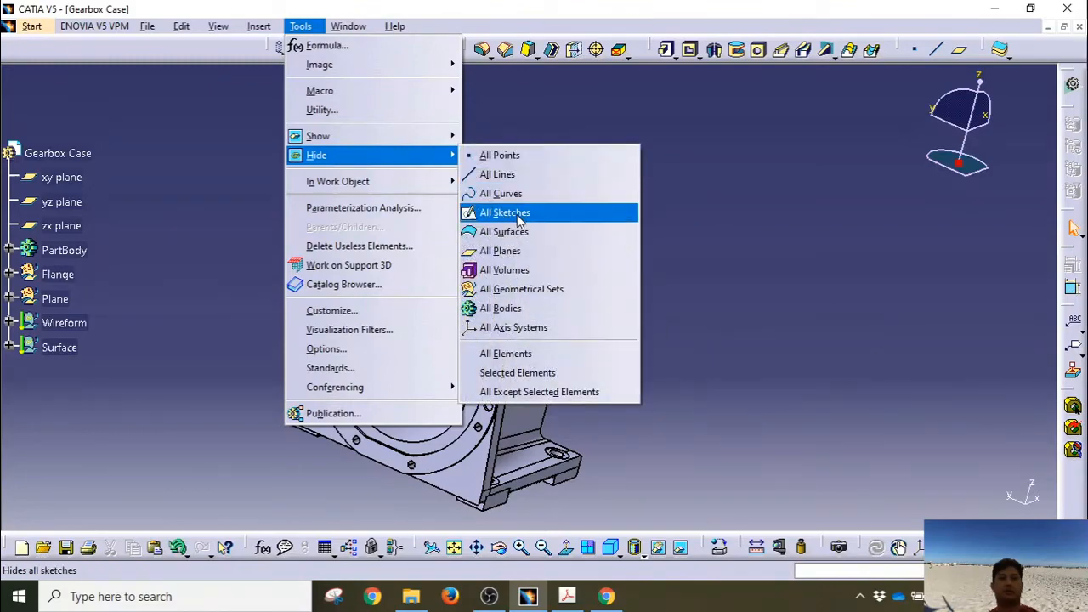
{"action": "left_click", "coordinate": [502, 251]}
Step: Orbit around the case to inspect the bearing bore, interior ribs, flange holes and outer wall
{"action": "middle_click_drag", "start_coordinate": [586, 357], "coordinate": [491, 360]}
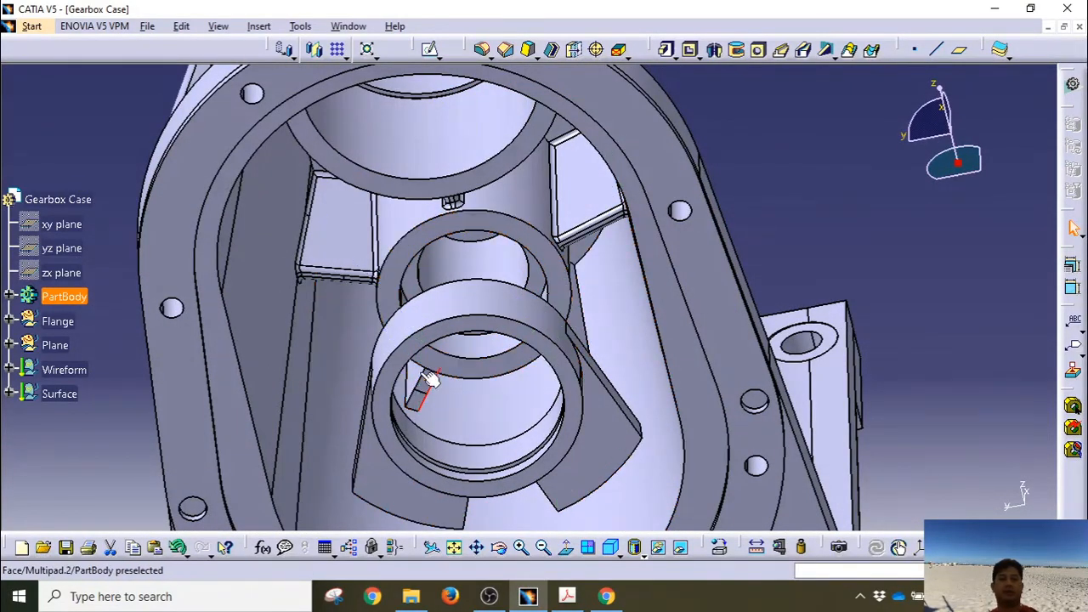
{"action": "middle_click_drag", "start_coordinate": [429, 379], "coordinate": [537, 275]}
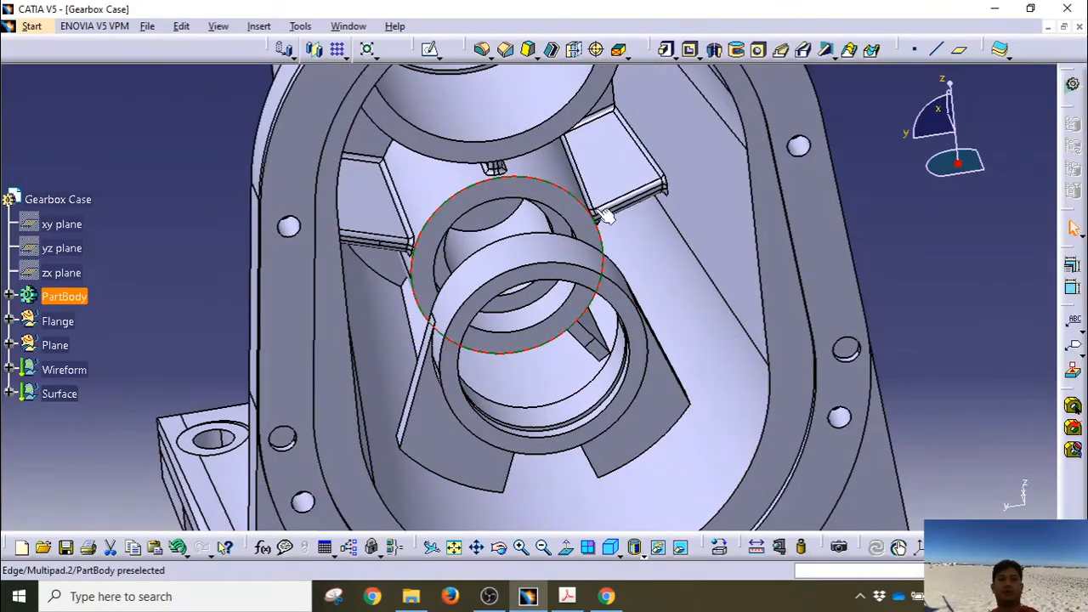
{"action": "middle_click_drag", "start_coordinate": [605, 217], "coordinate": [460, 182]}
{"action": "middle_click_drag", "start_coordinate": [461, 126], "coordinate": [374, 360]}
{"action": "middle_click_drag", "start_coordinate": [650, 277], "coordinate": [484, 150]}
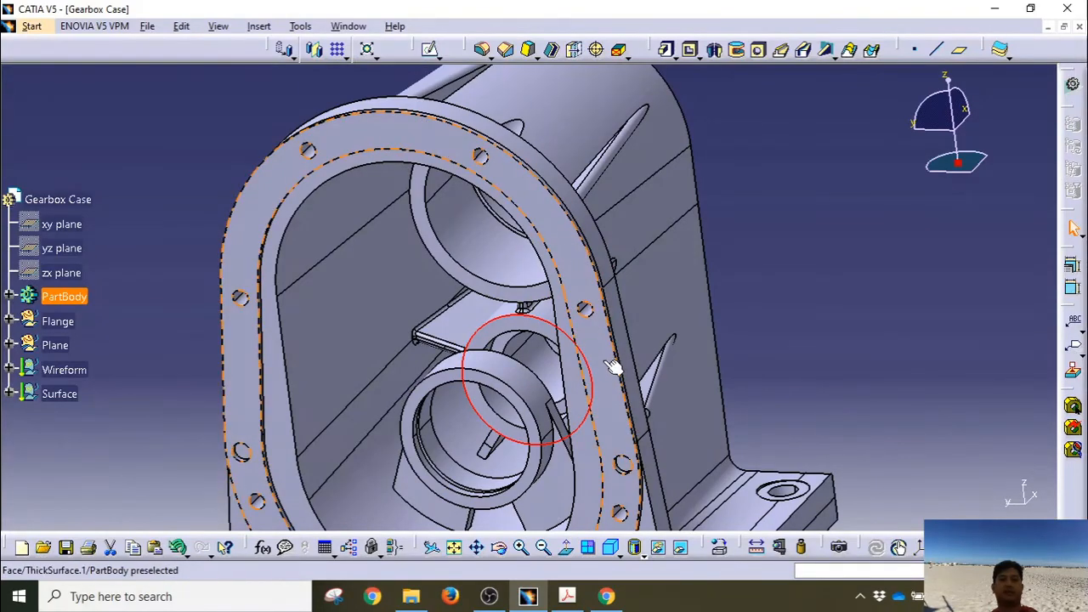
{"action": "middle_click_drag", "start_coordinate": [617, 369], "coordinate": [493, 360]}
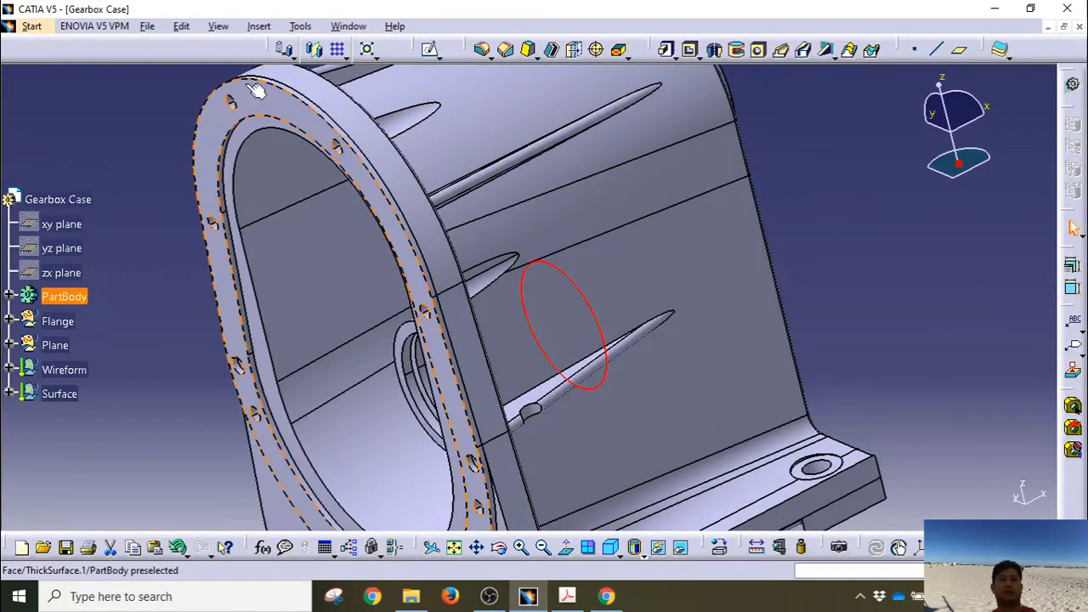
{"action": "middle_click_drag", "start_coordinate": [414, 242], "coordinate": [469, 114]}
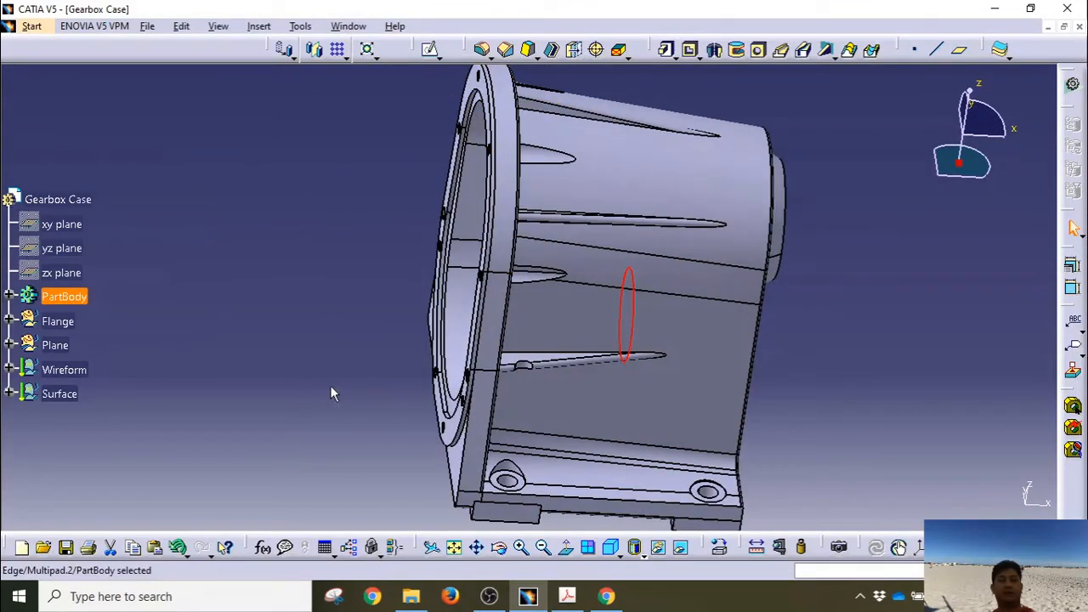
{"action": "middle_click_drag", "start_coordinate": [848, 418], "coordinate": [521, 413]}
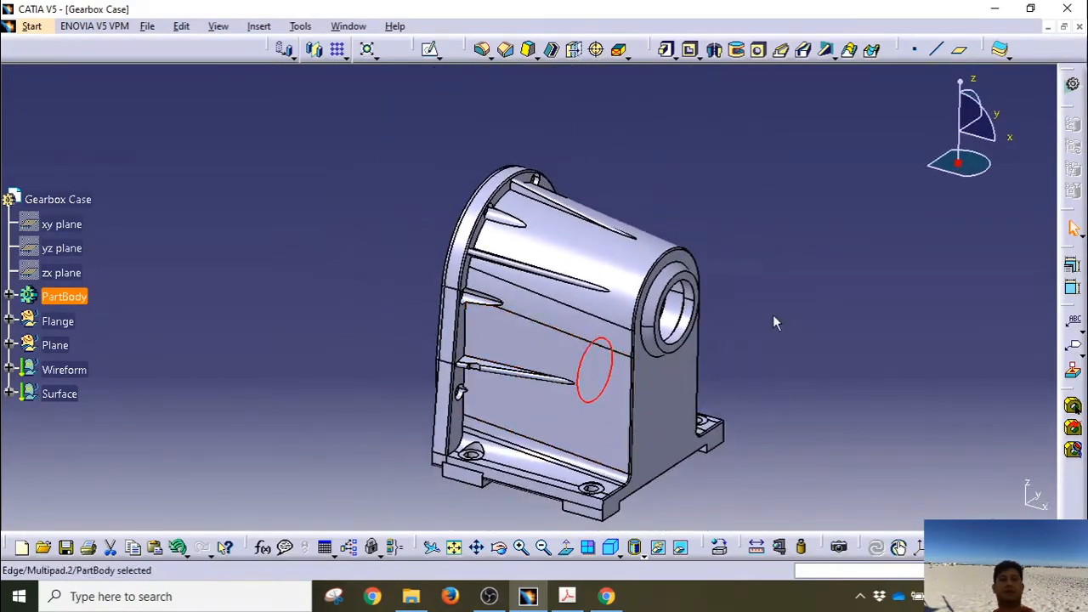
Step: Apply Steel from the Metal category of the material catalog to PartBody
{"action": "middle_click_drag", "start_coordinate": [754, 351], "coordinate": [751, 317]}
{"action": "left_click", "coordinate": [757, 318]}
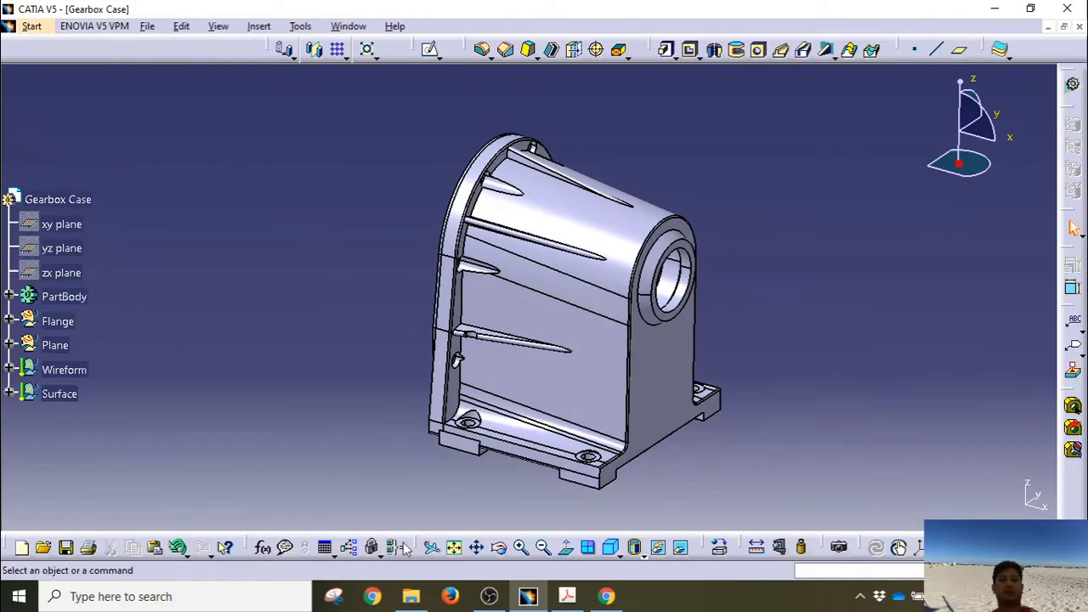
{"action": "left_click", "coordinate": [709, 547]}
{"action": "left_click", "coordinate": [463, 407]}
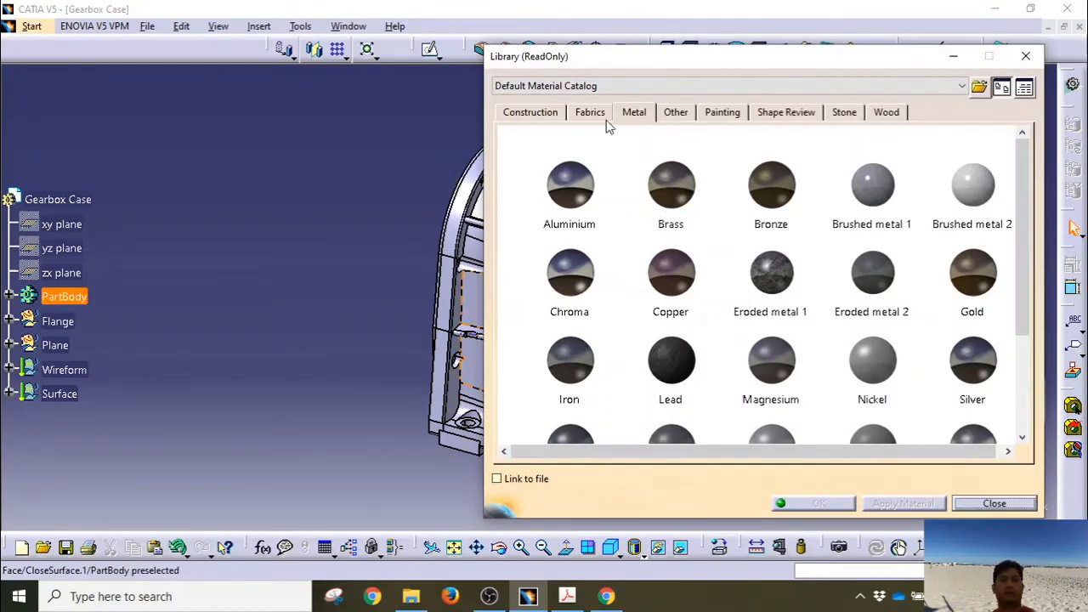
{"action": "left_click", "coordinate": [85, 297]}
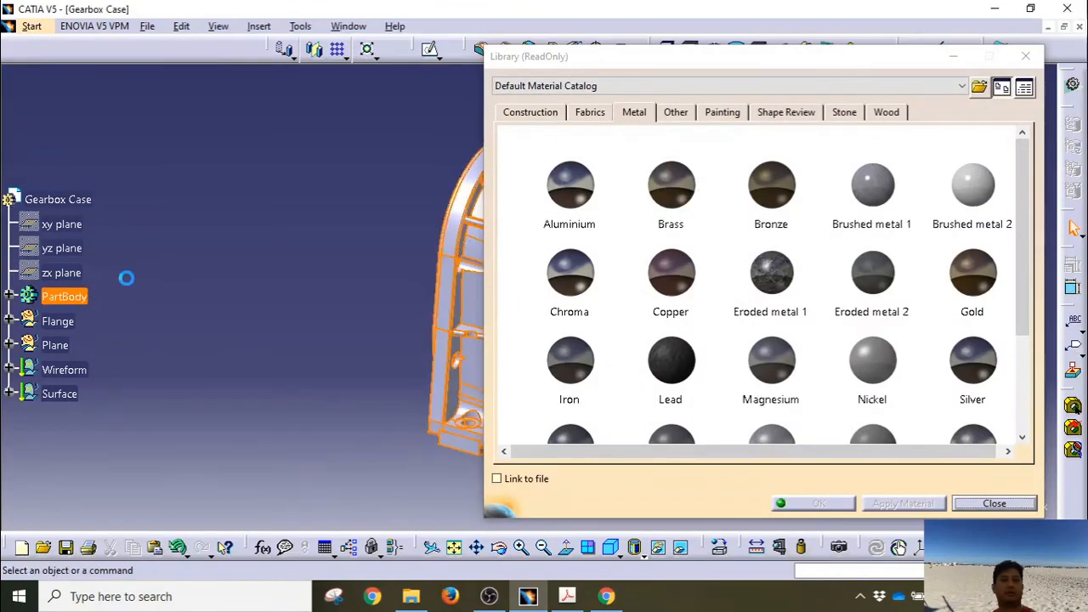
{"action": "scroll", "coordinate": [620, 299], "scroll_direction": "down", "scroll_amount": 3}
{"action": "scroll", "coordinate": [618, 292], "scroll_direction": "down", "scroll_amount": 2}
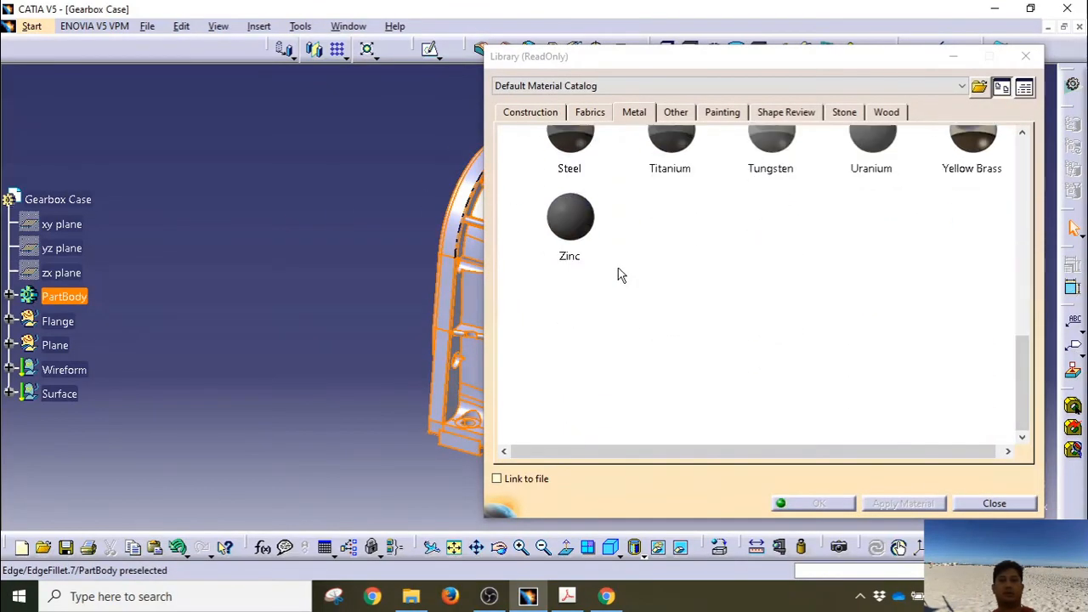
{"action": "left_click", "coordinate": [570, 148]}
{"action": "left_click", "coordinate": [818, 503]}
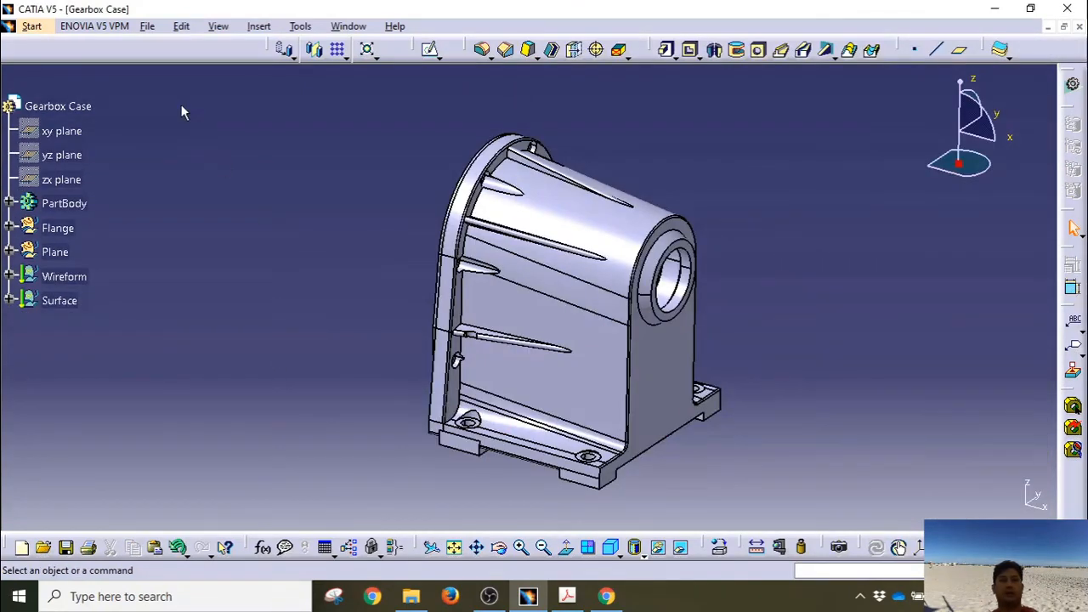
Step: Save the part as Gearbox Case.CATPart, then show it in isometric view fitted to the screen
{"action": "left_click", "coordinate": [148, 27]}
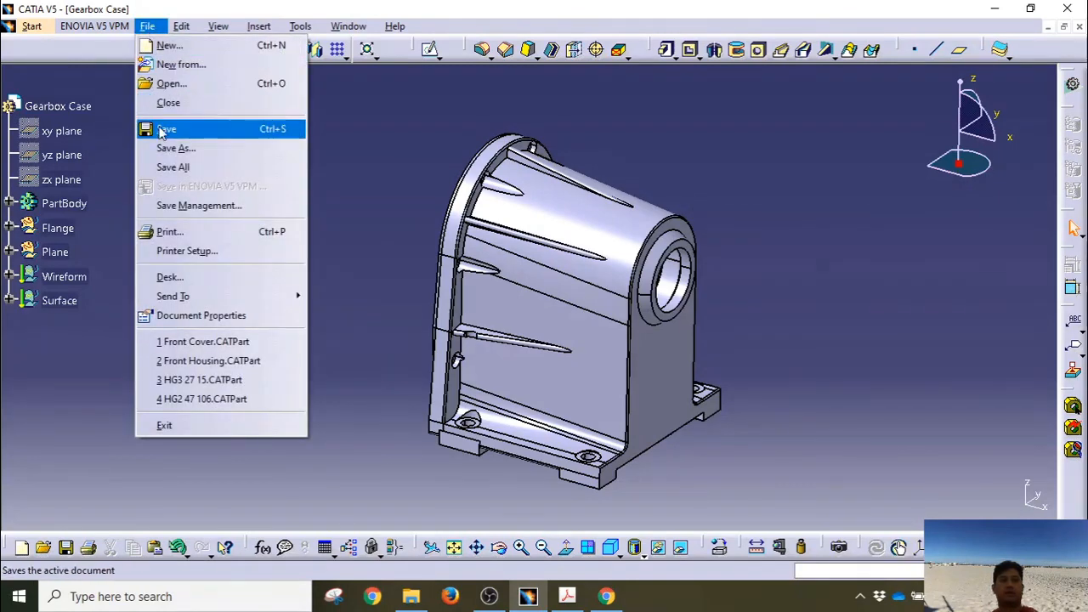
{"action": "left_click", "coordinate": [174, 148]}
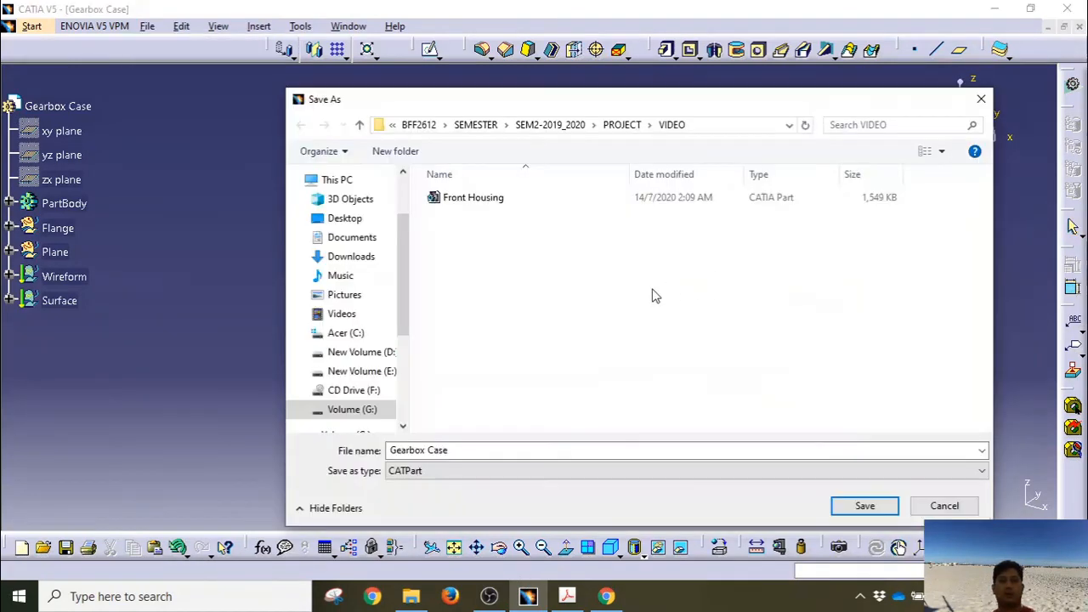
{"action": "left_click_drag", "start_coordinate": [653, 99], "coordinate": [608, 68]}
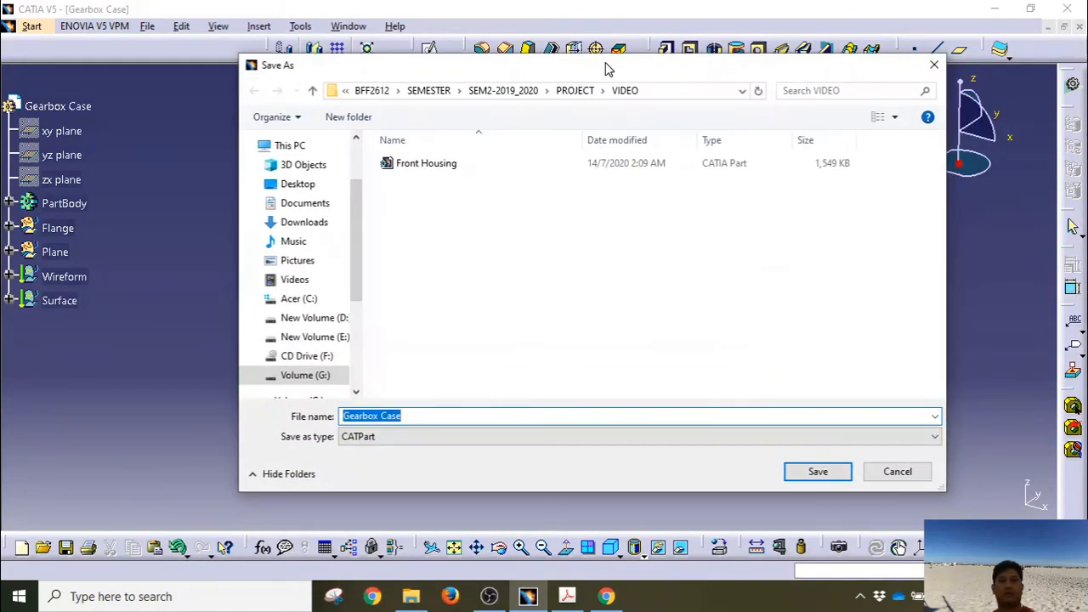
{"action": "left_click", "coordinate": [816, 472]}
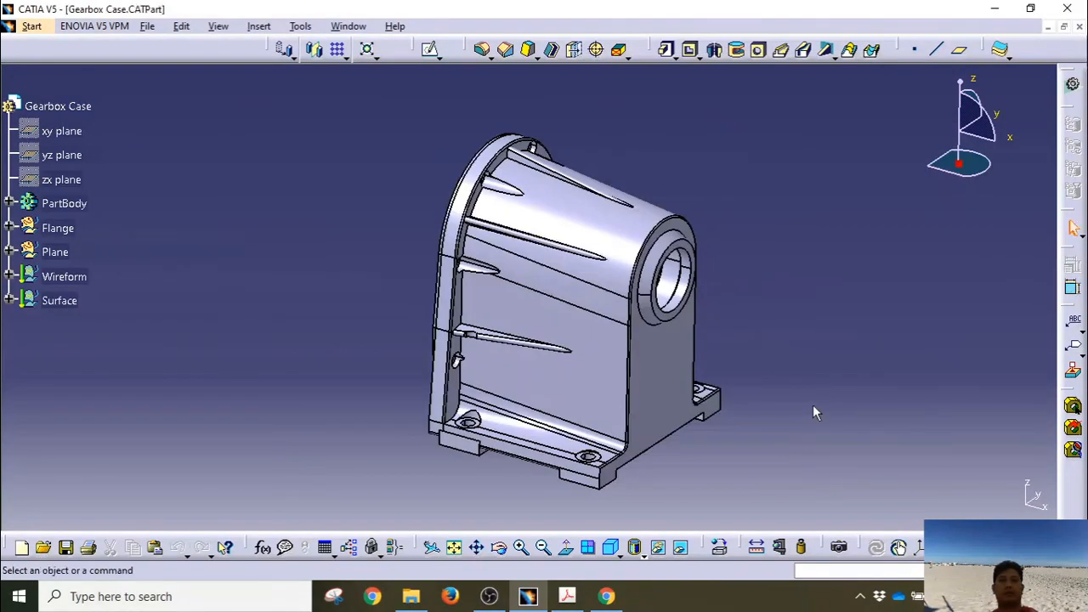
{"action": "left_click", "coordinate": [611, 546]}
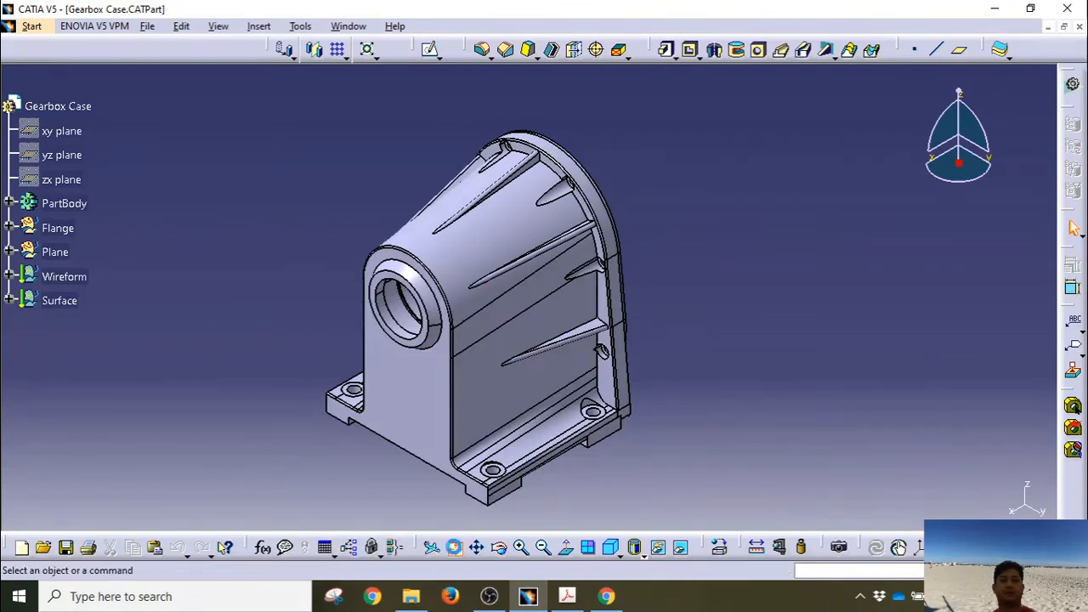
{"action": "left_click", "coordinate": [454, 547]}
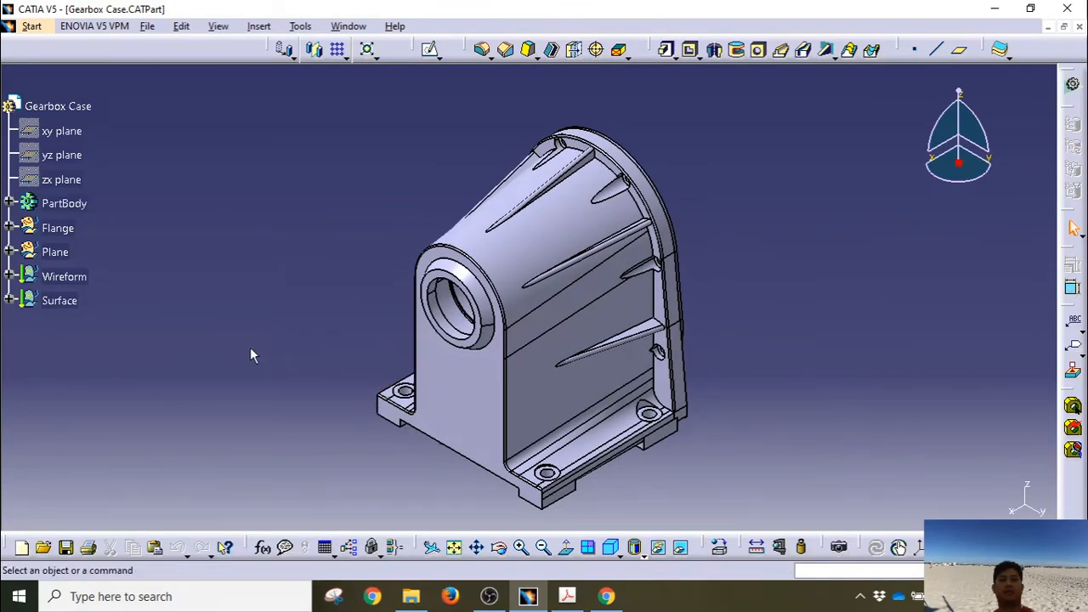